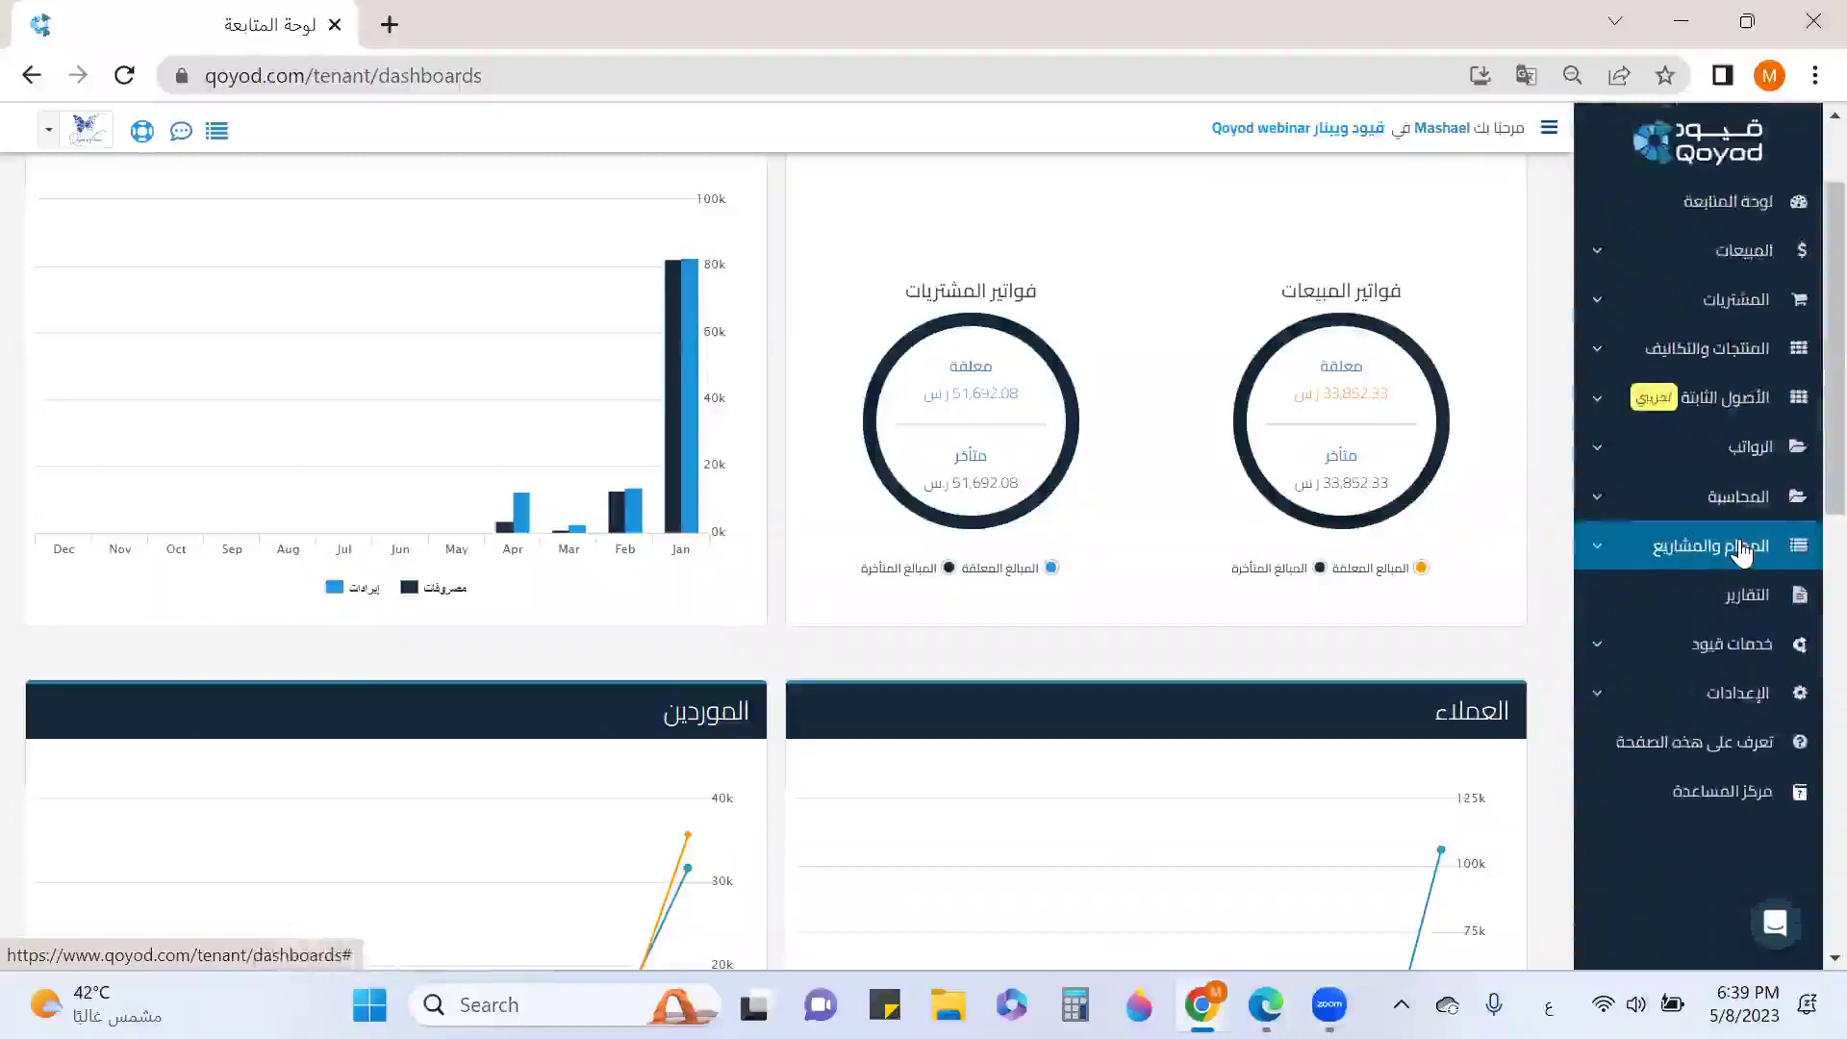
Expand المنتجات والتكاليف in the sidebar and open its products list.
left_click(1720, 364)
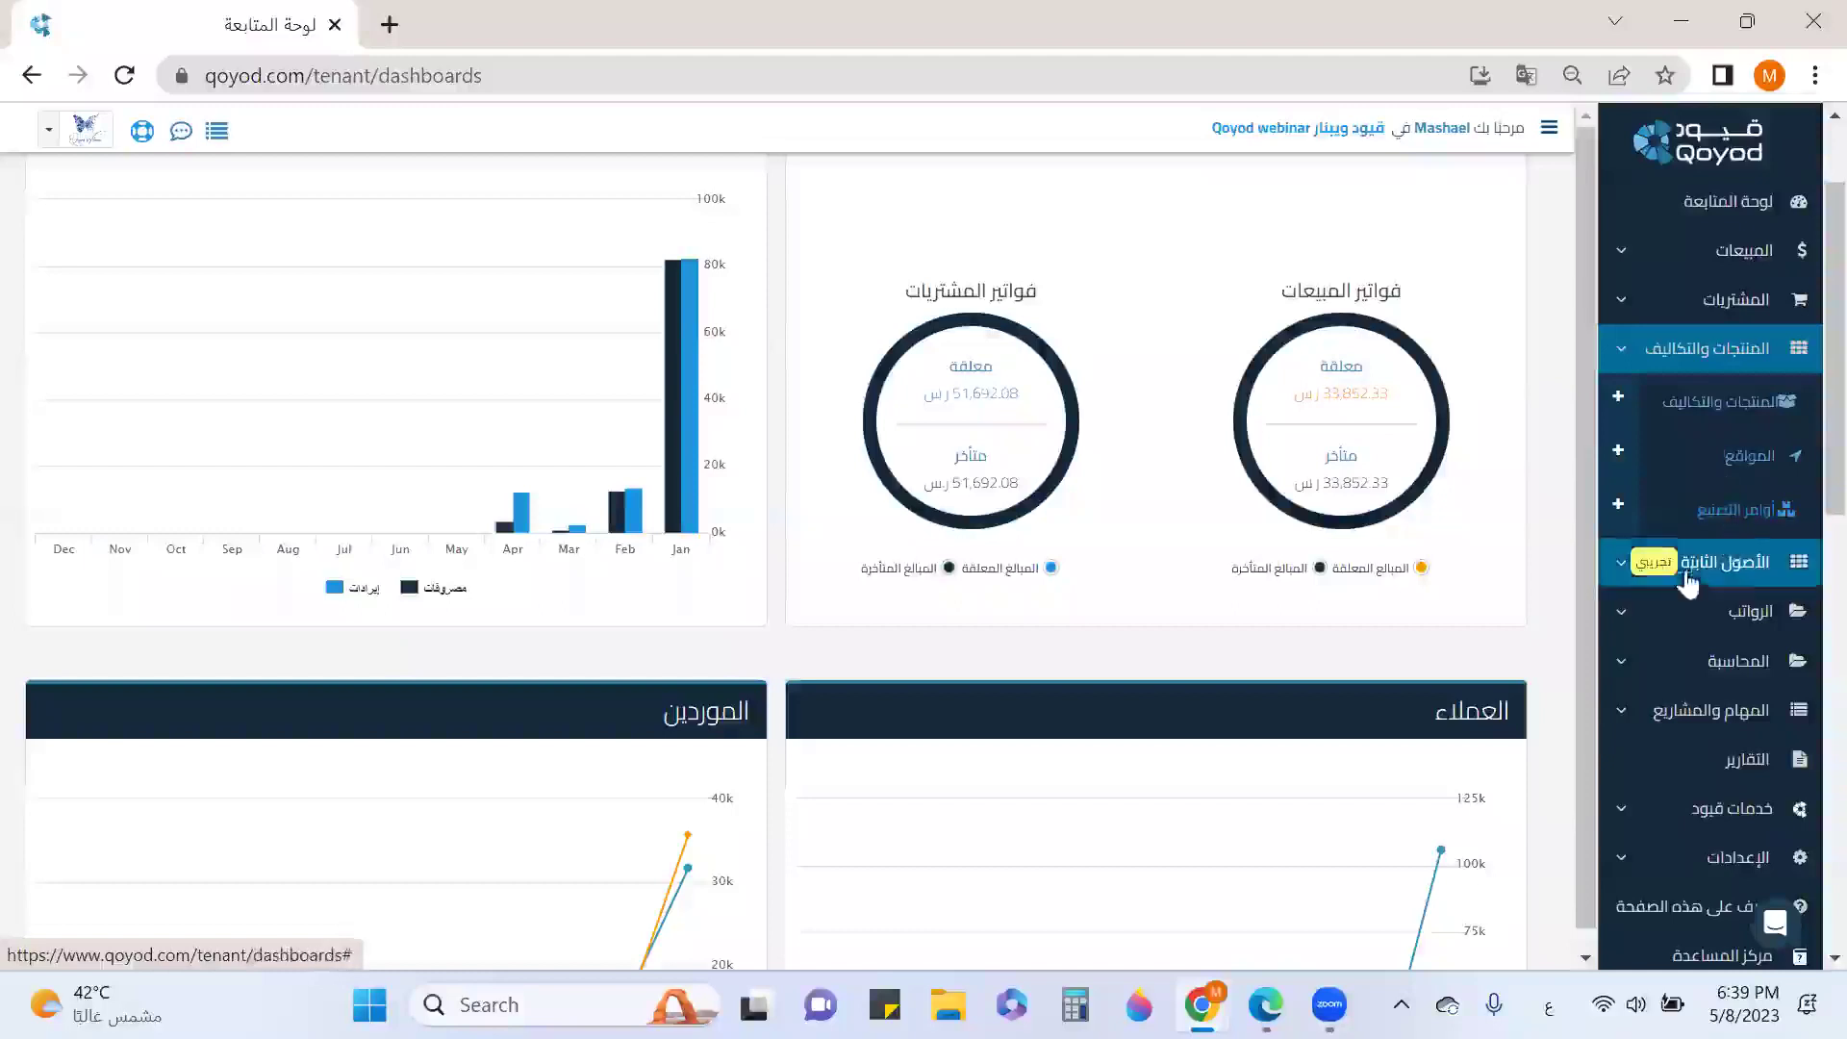
left_click(1724, 423)
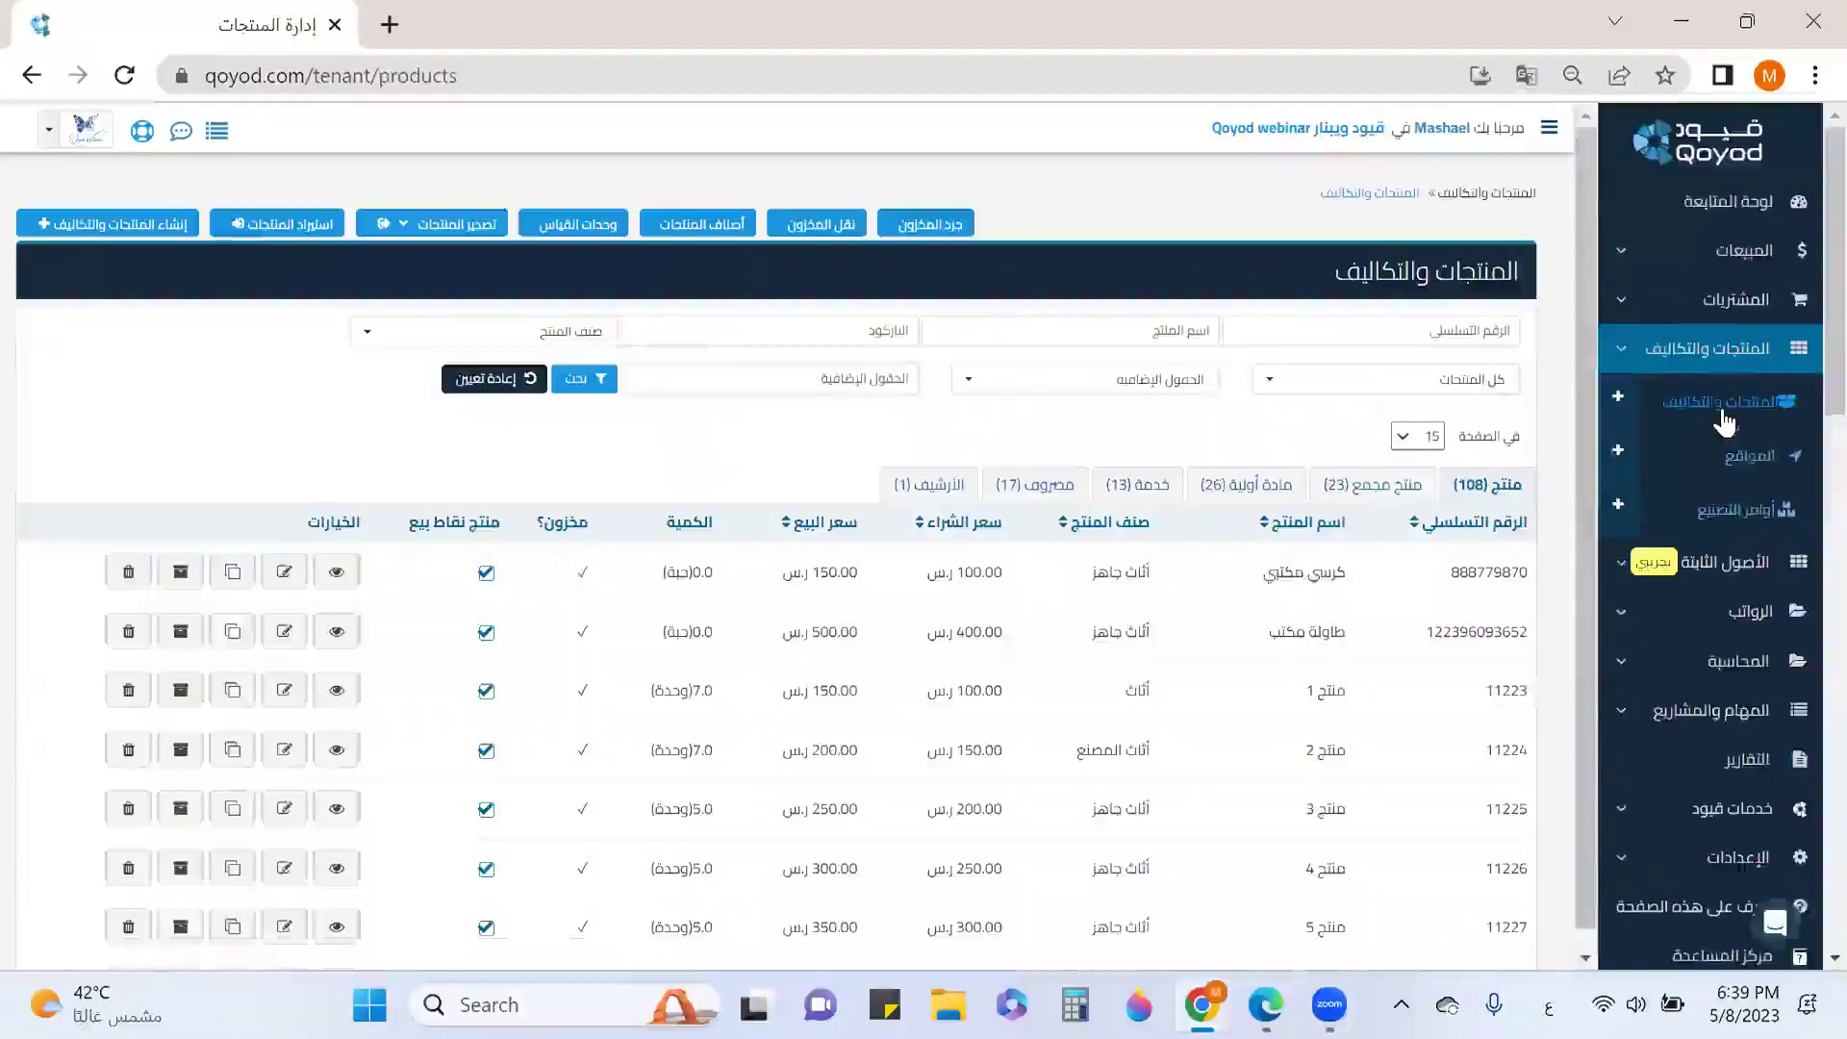
Start a new product and choose the standard منتج product type.
left_click(1618, 401)
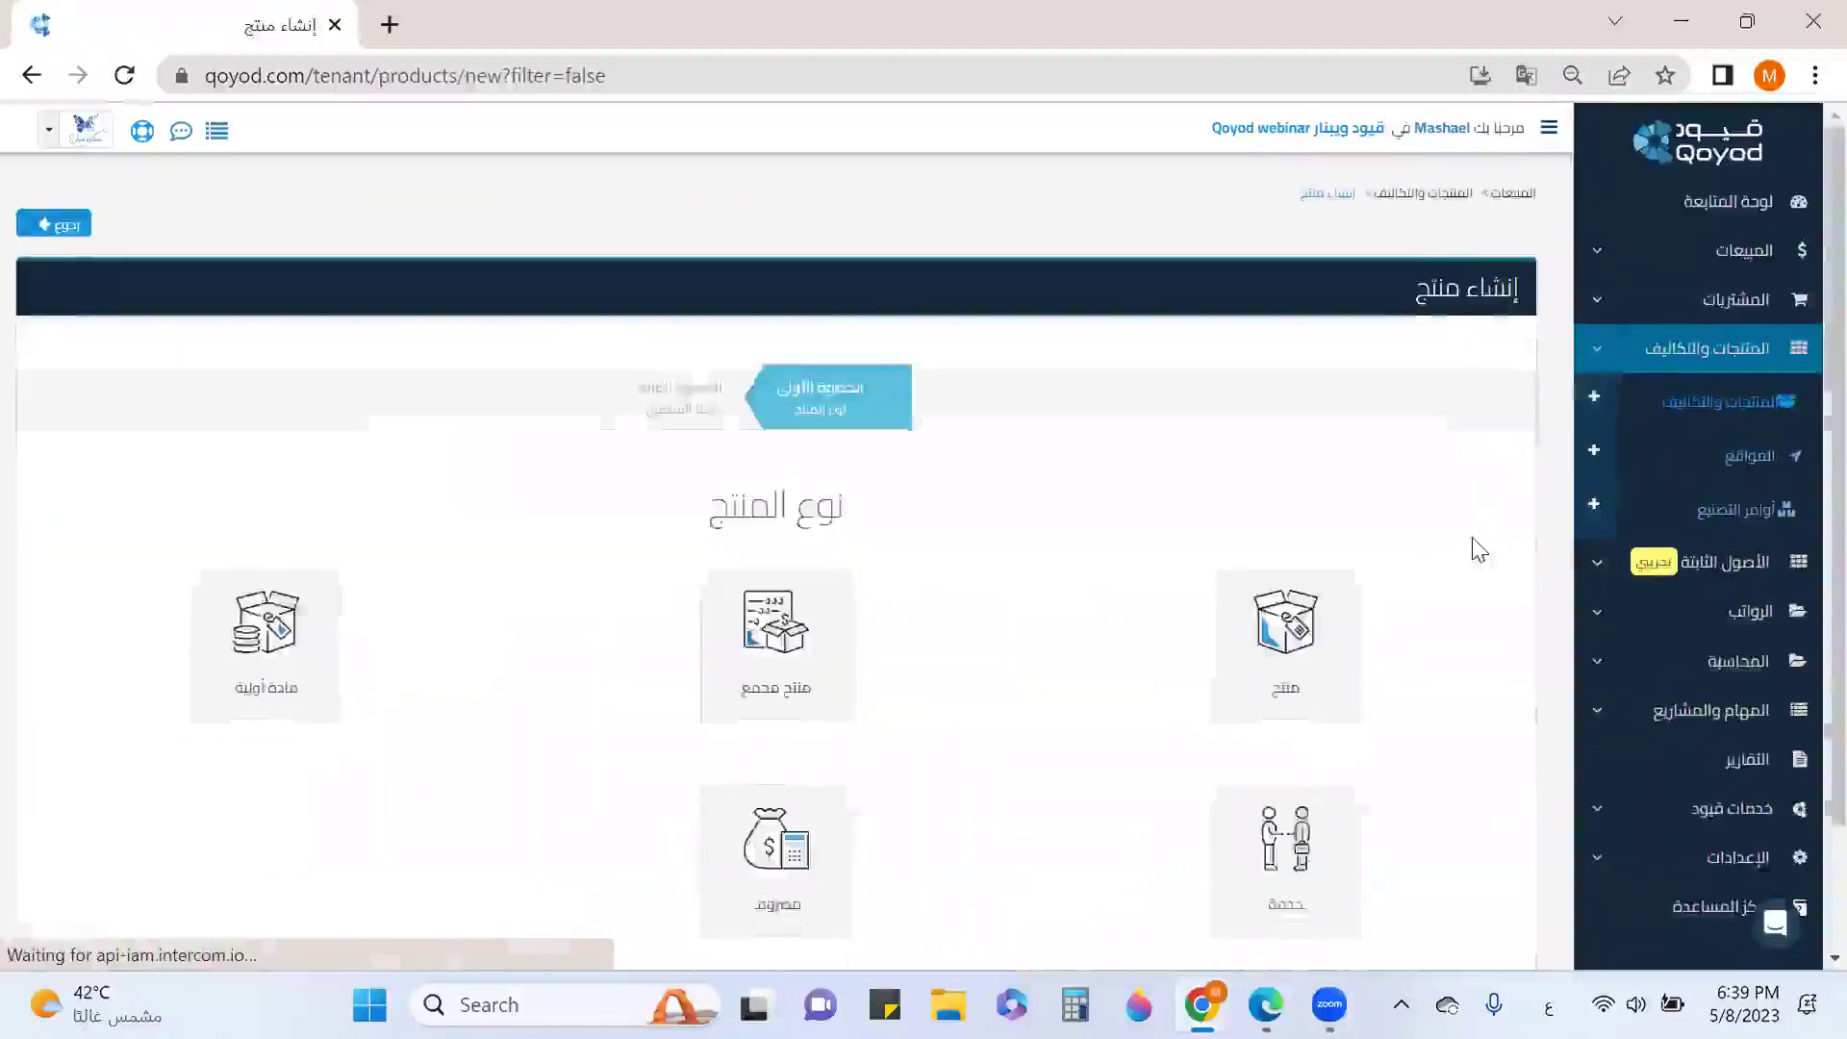
scroll(1471, 539, "down", 2)
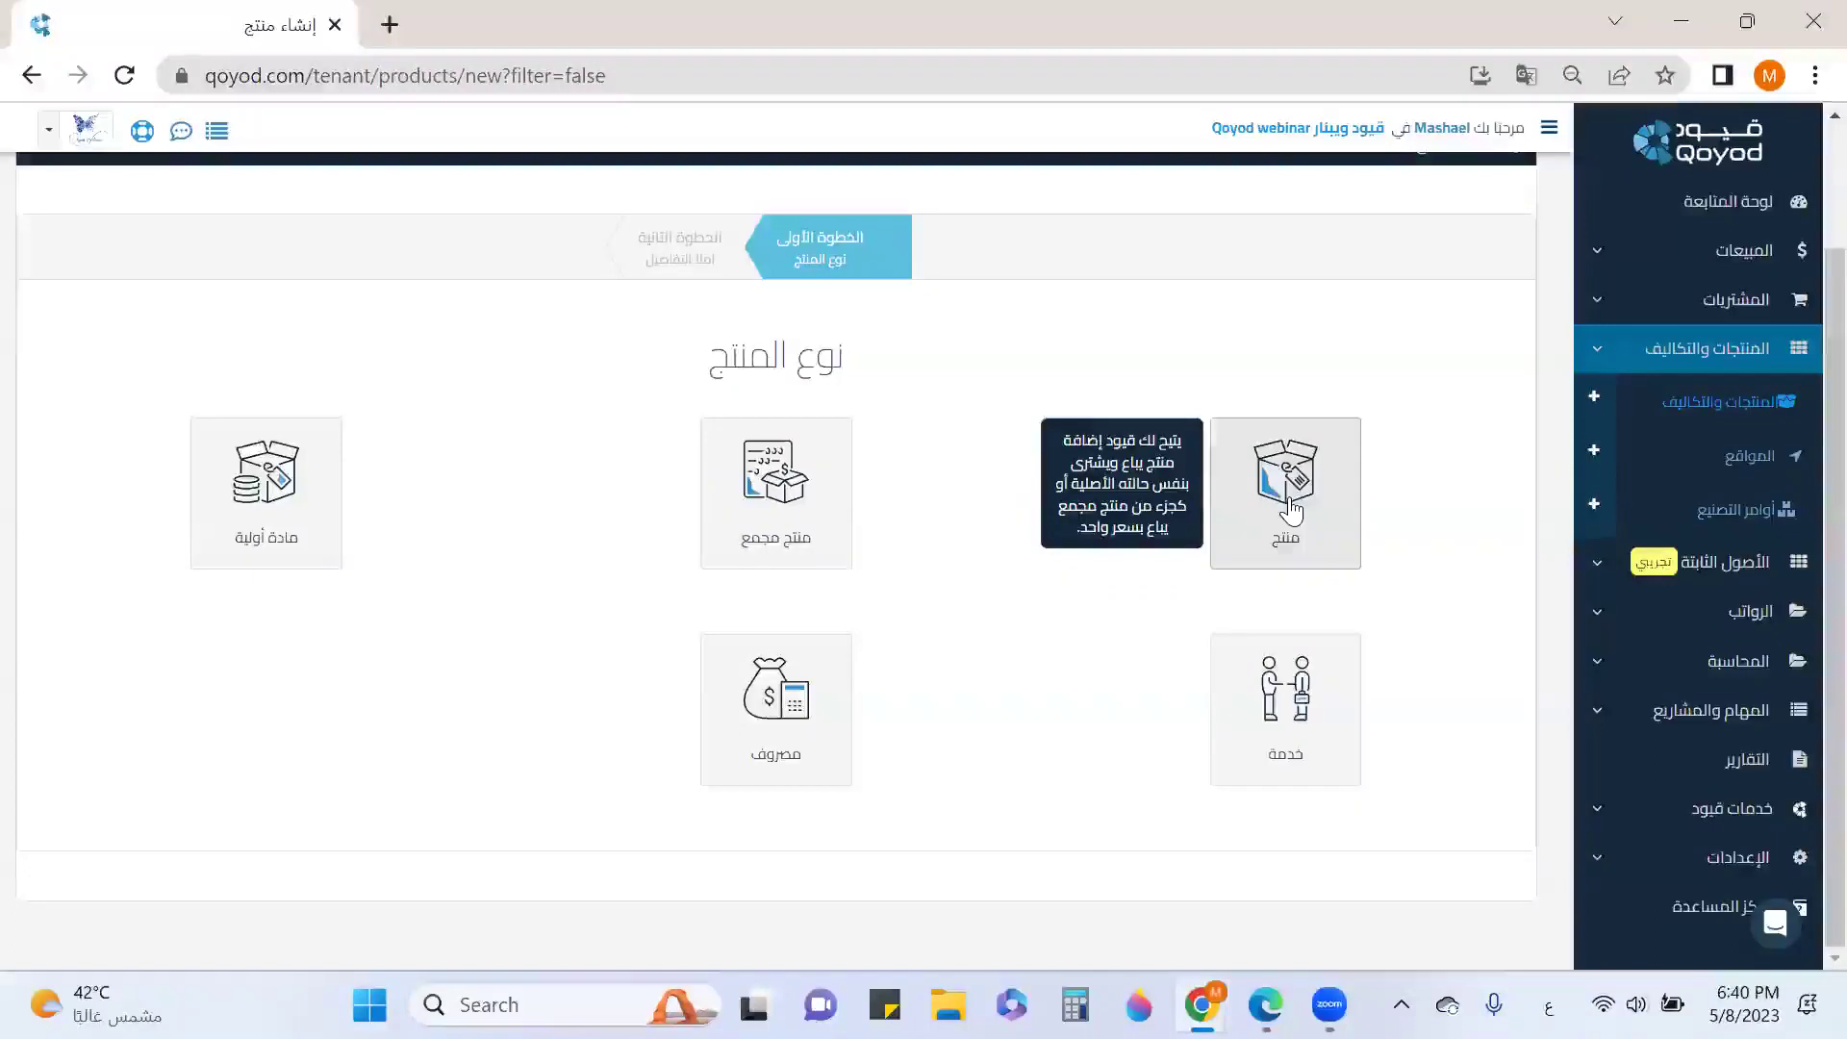
mouse_move(813, 505)
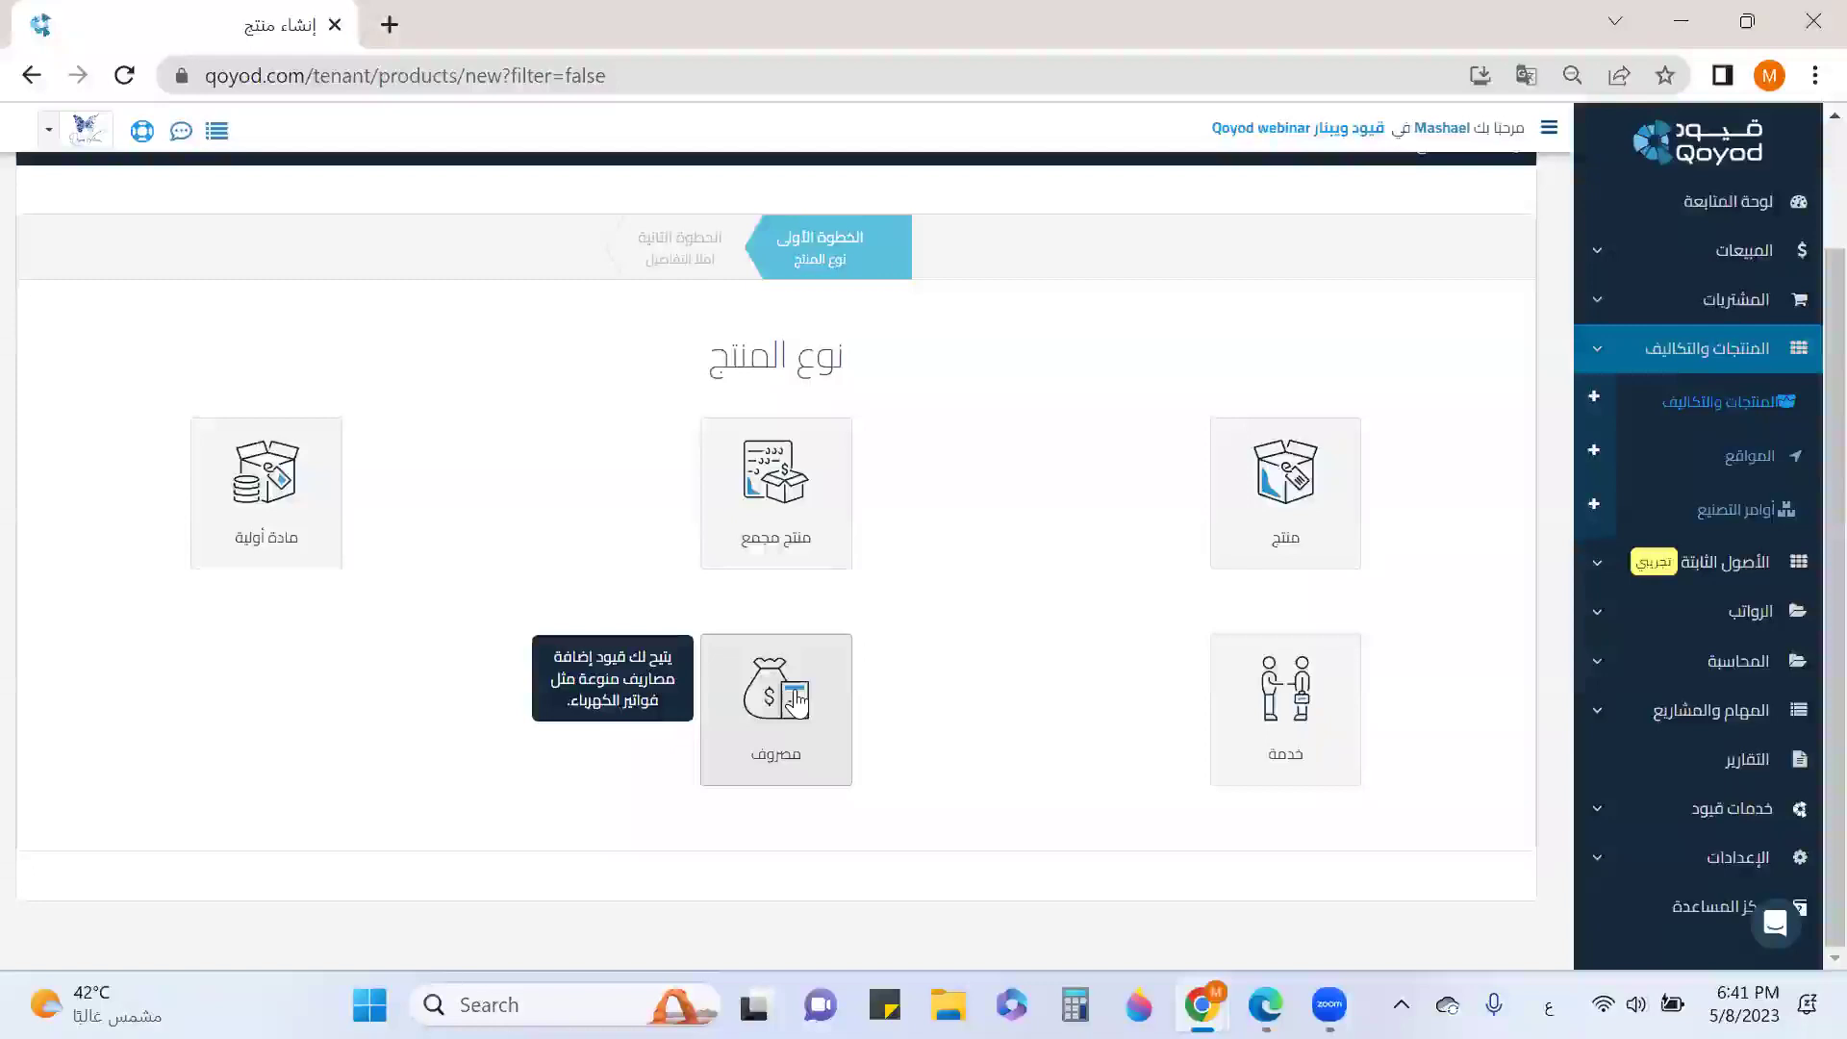
left_click(1297, 520)
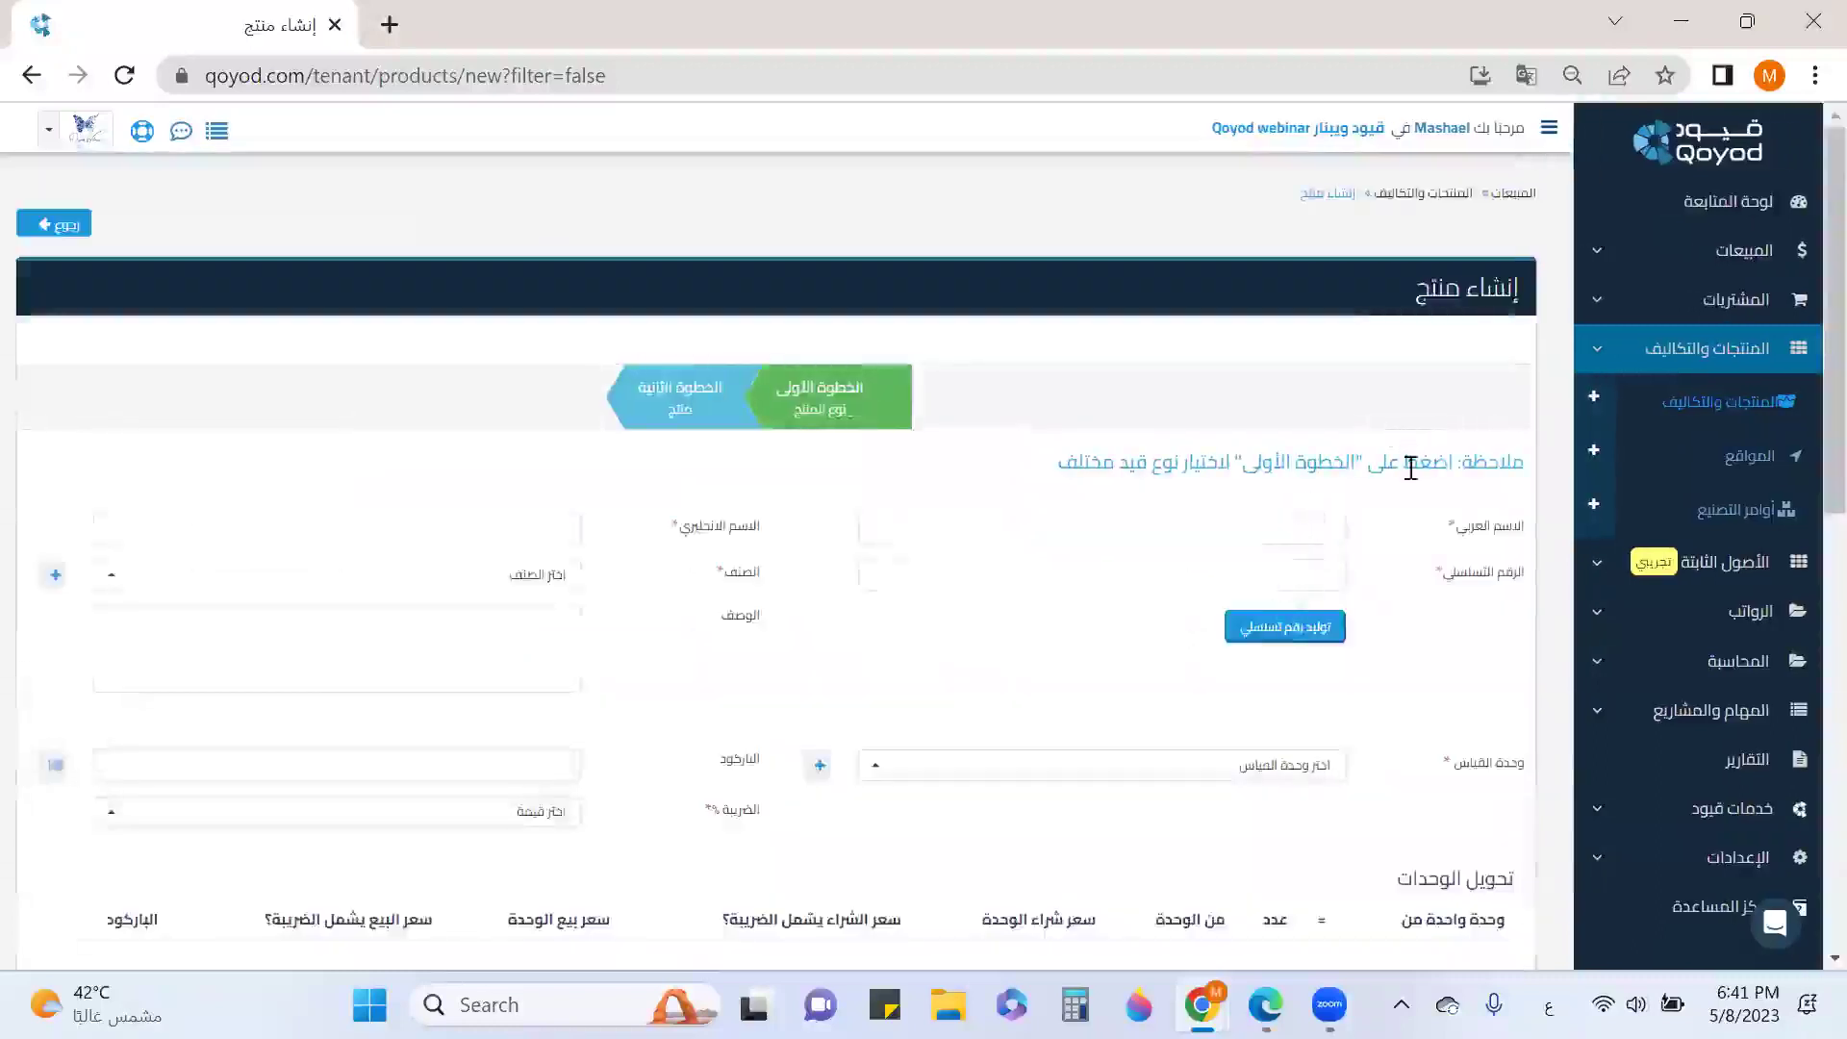
left_click_drag(1530, 288, 1431, 294)
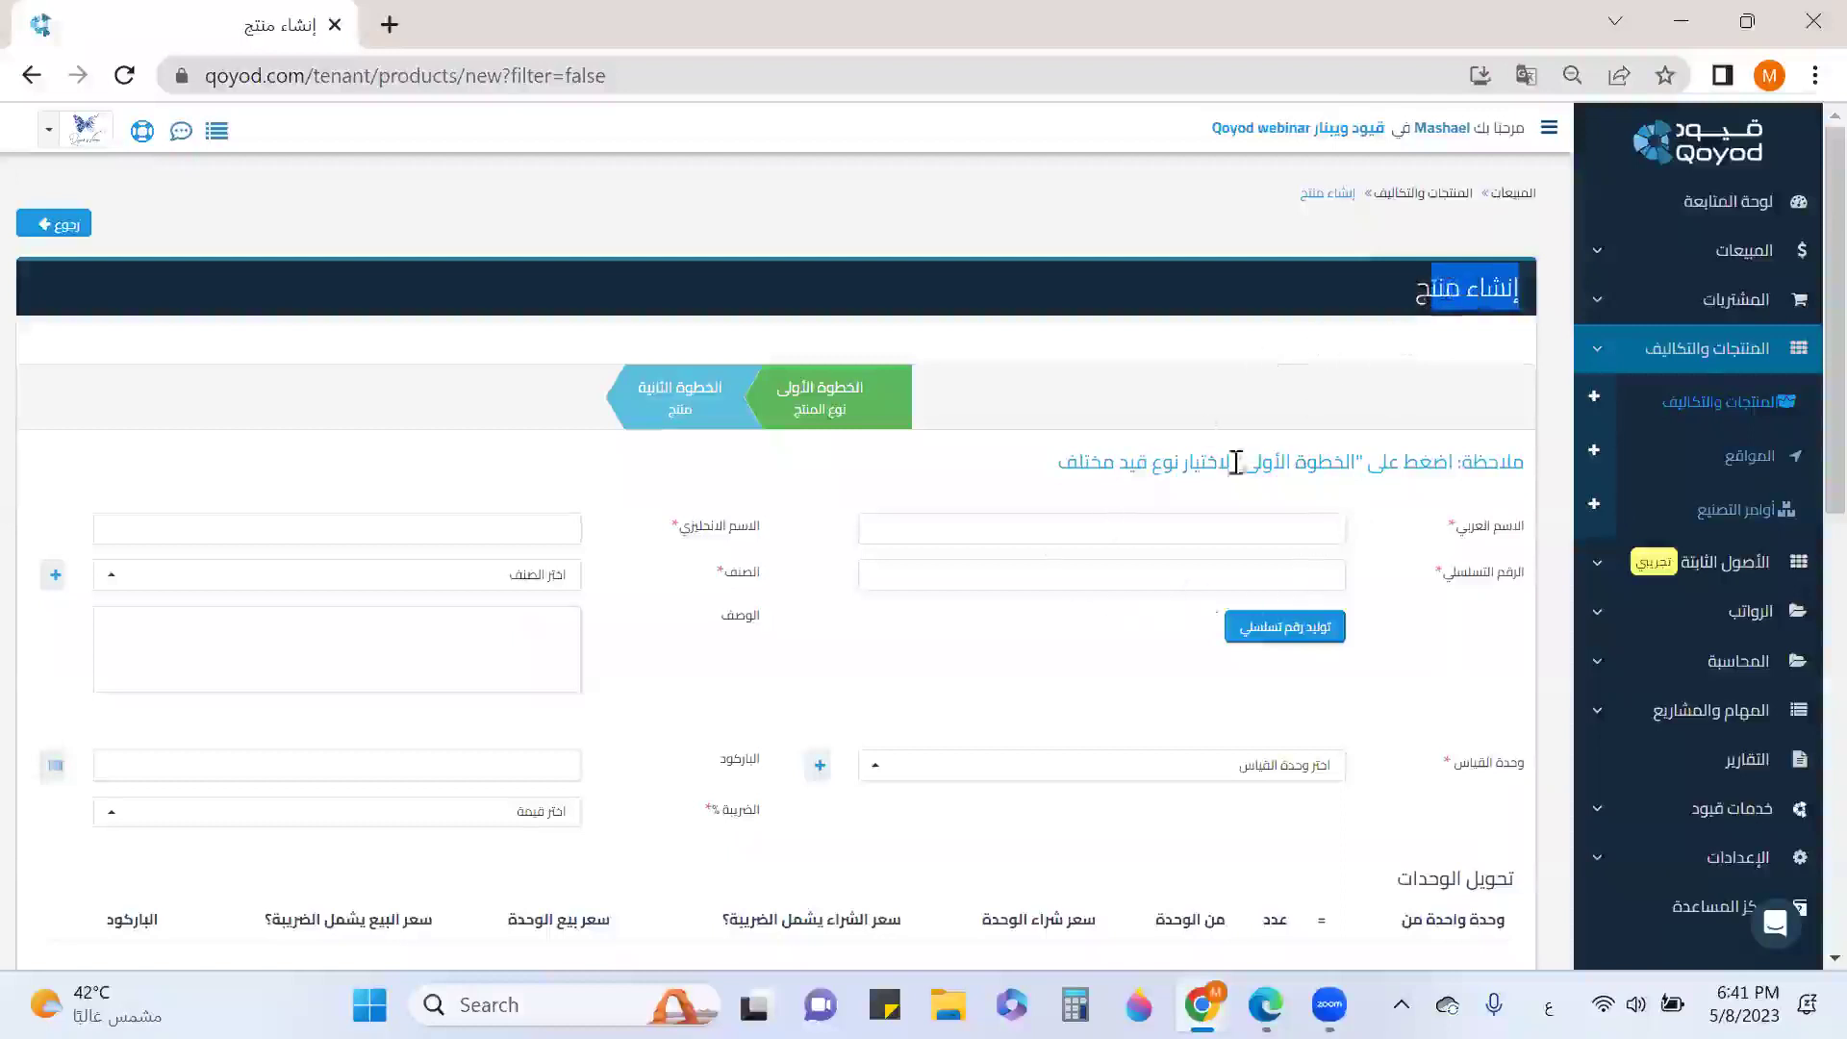
left_click(822, 408)
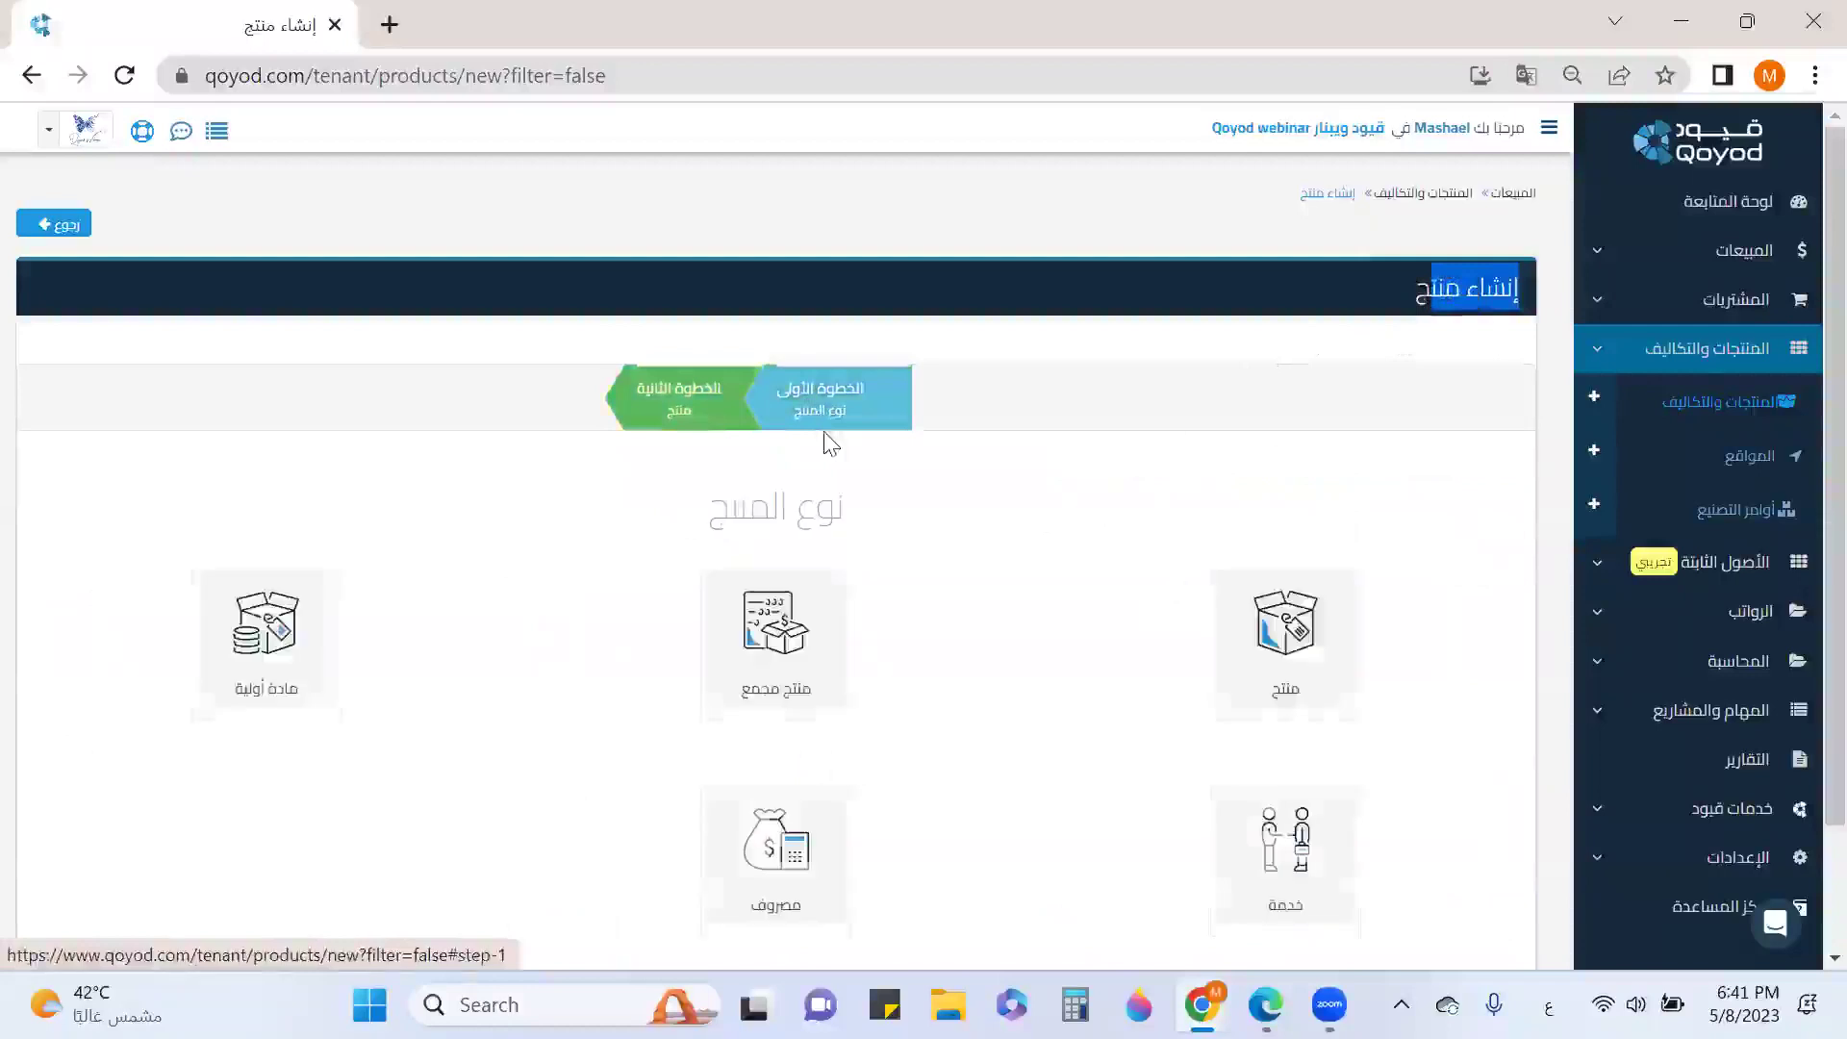
left_click(315, 654)
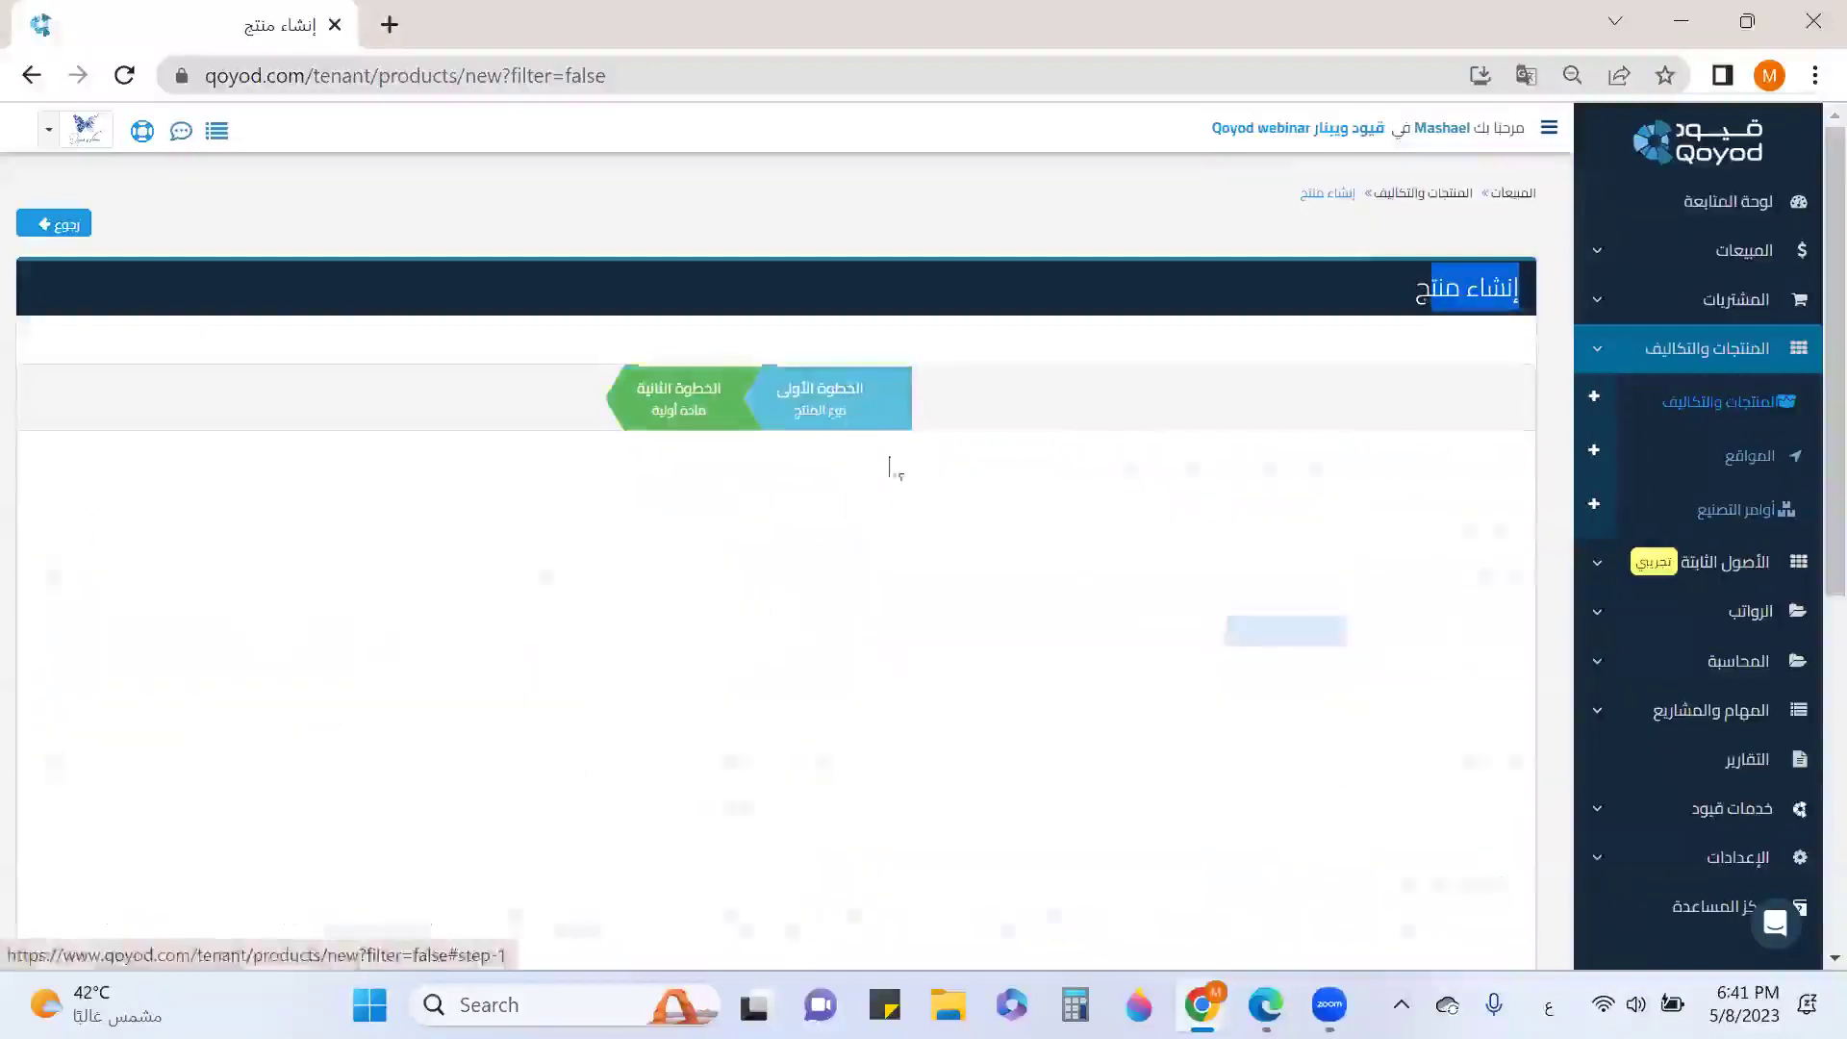
left_click(1284, 650)
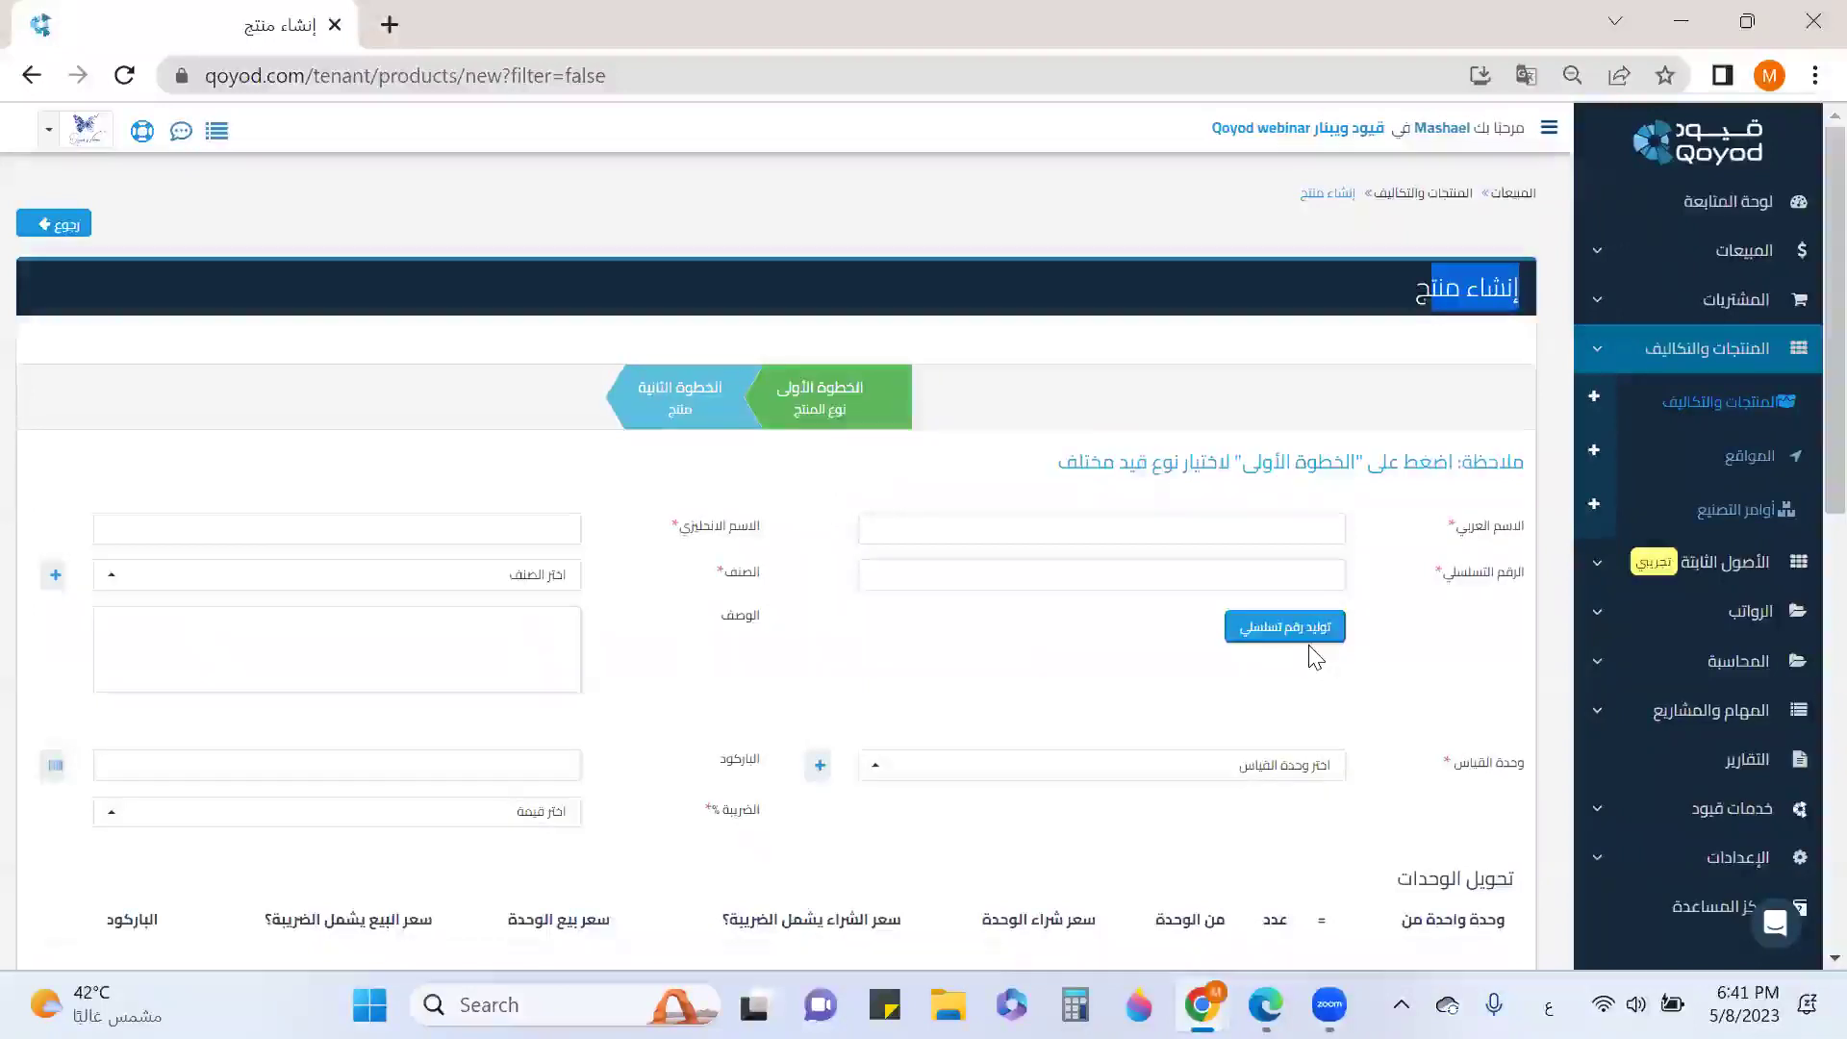
left_click(1282, 528)
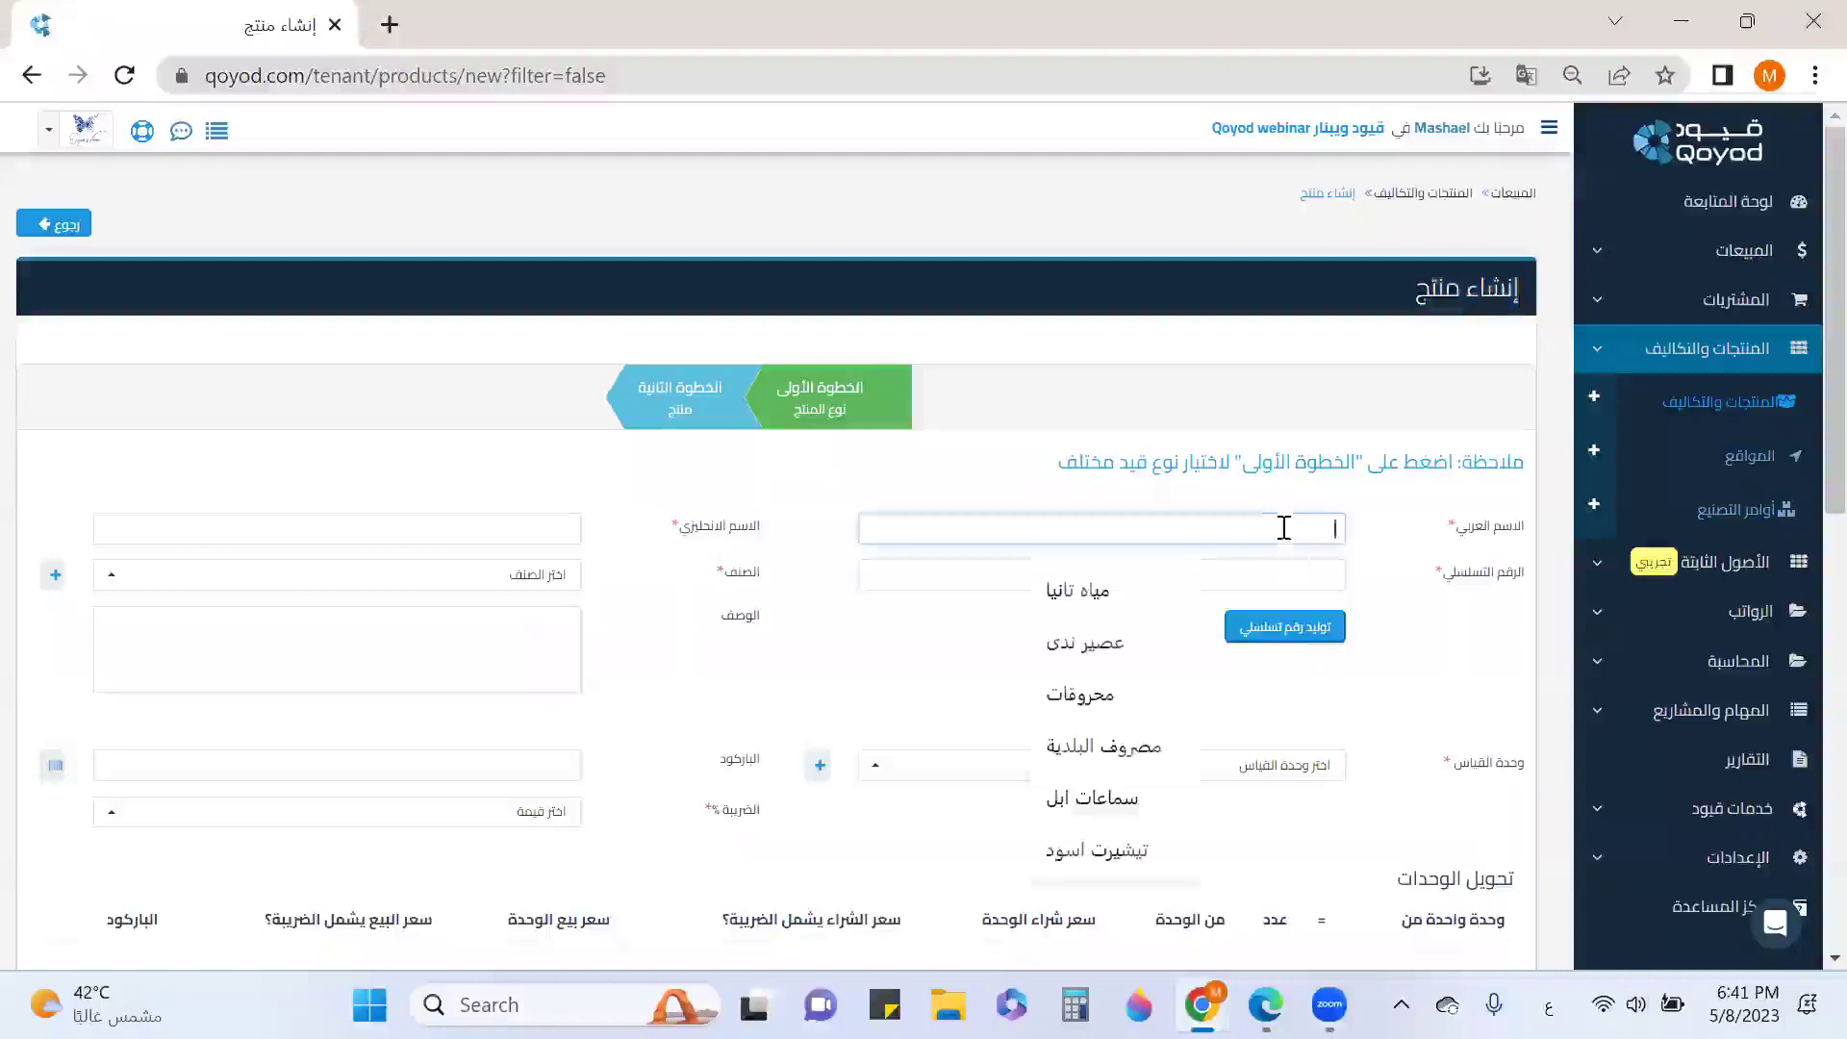
left_click(1328, 577)
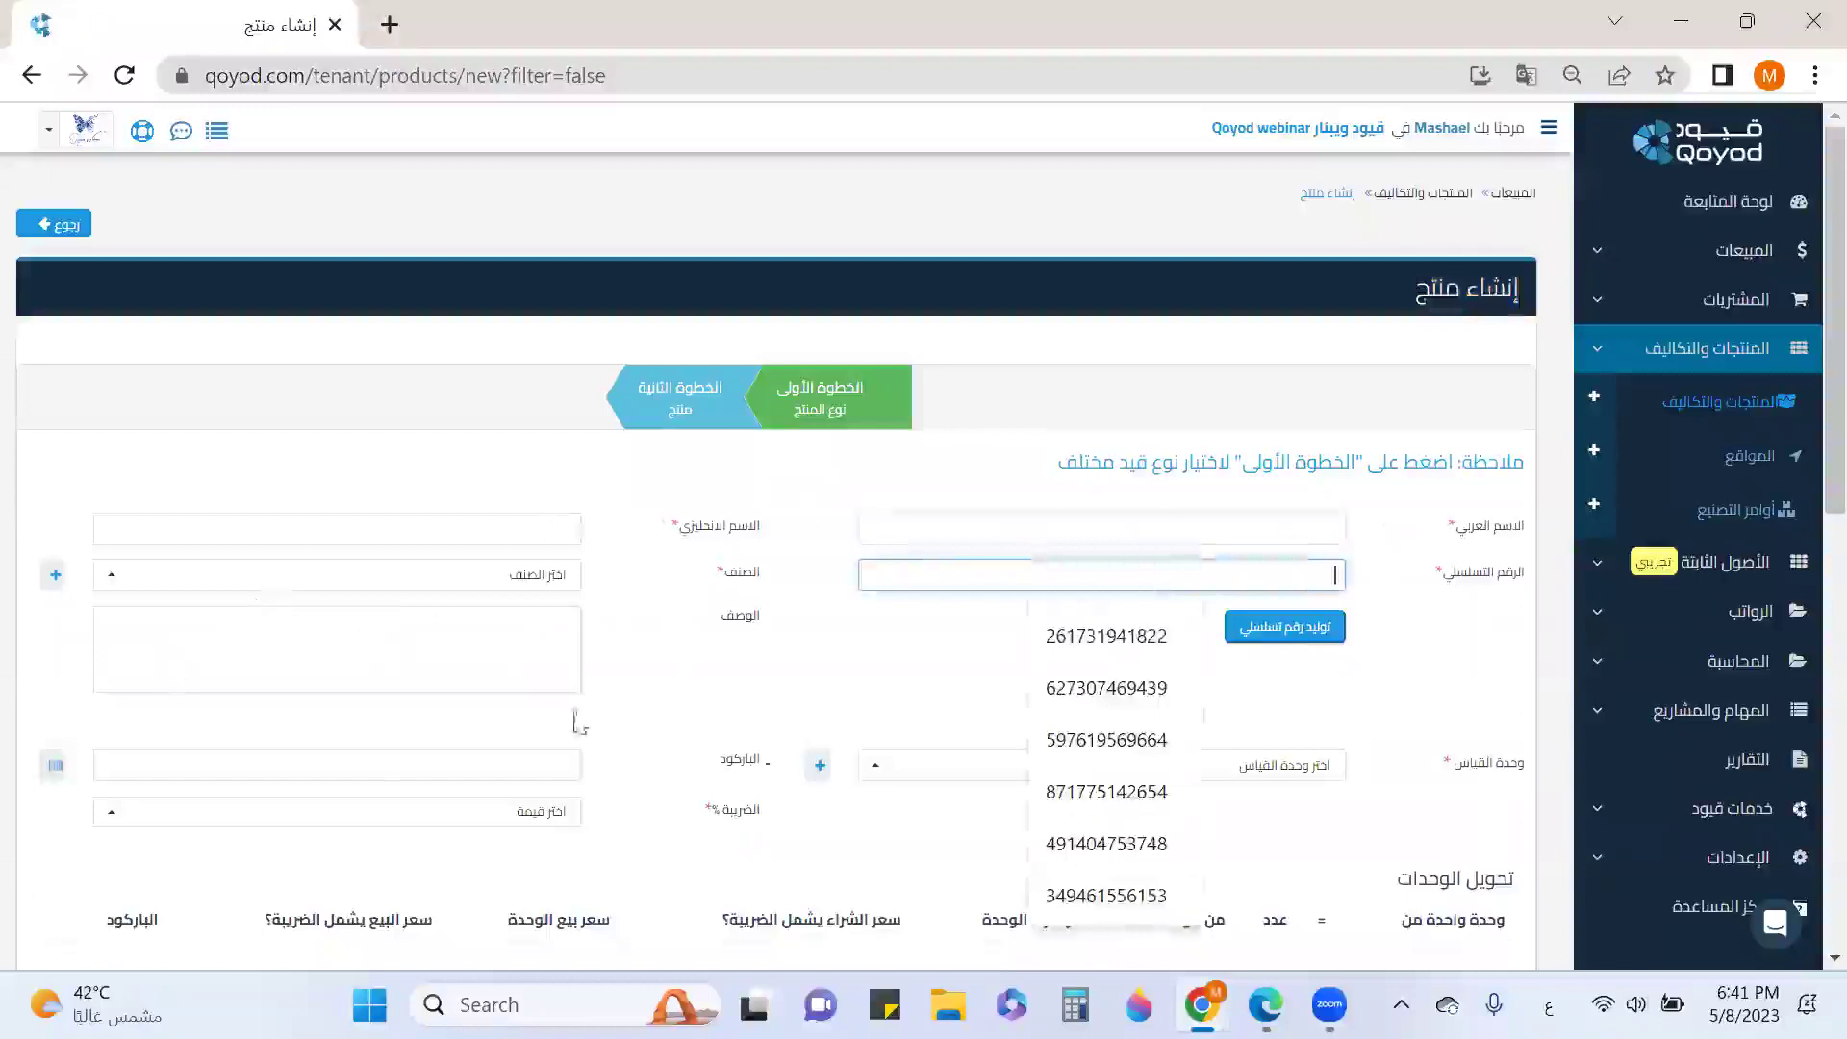
scroll(1279, 759, "down", 1)
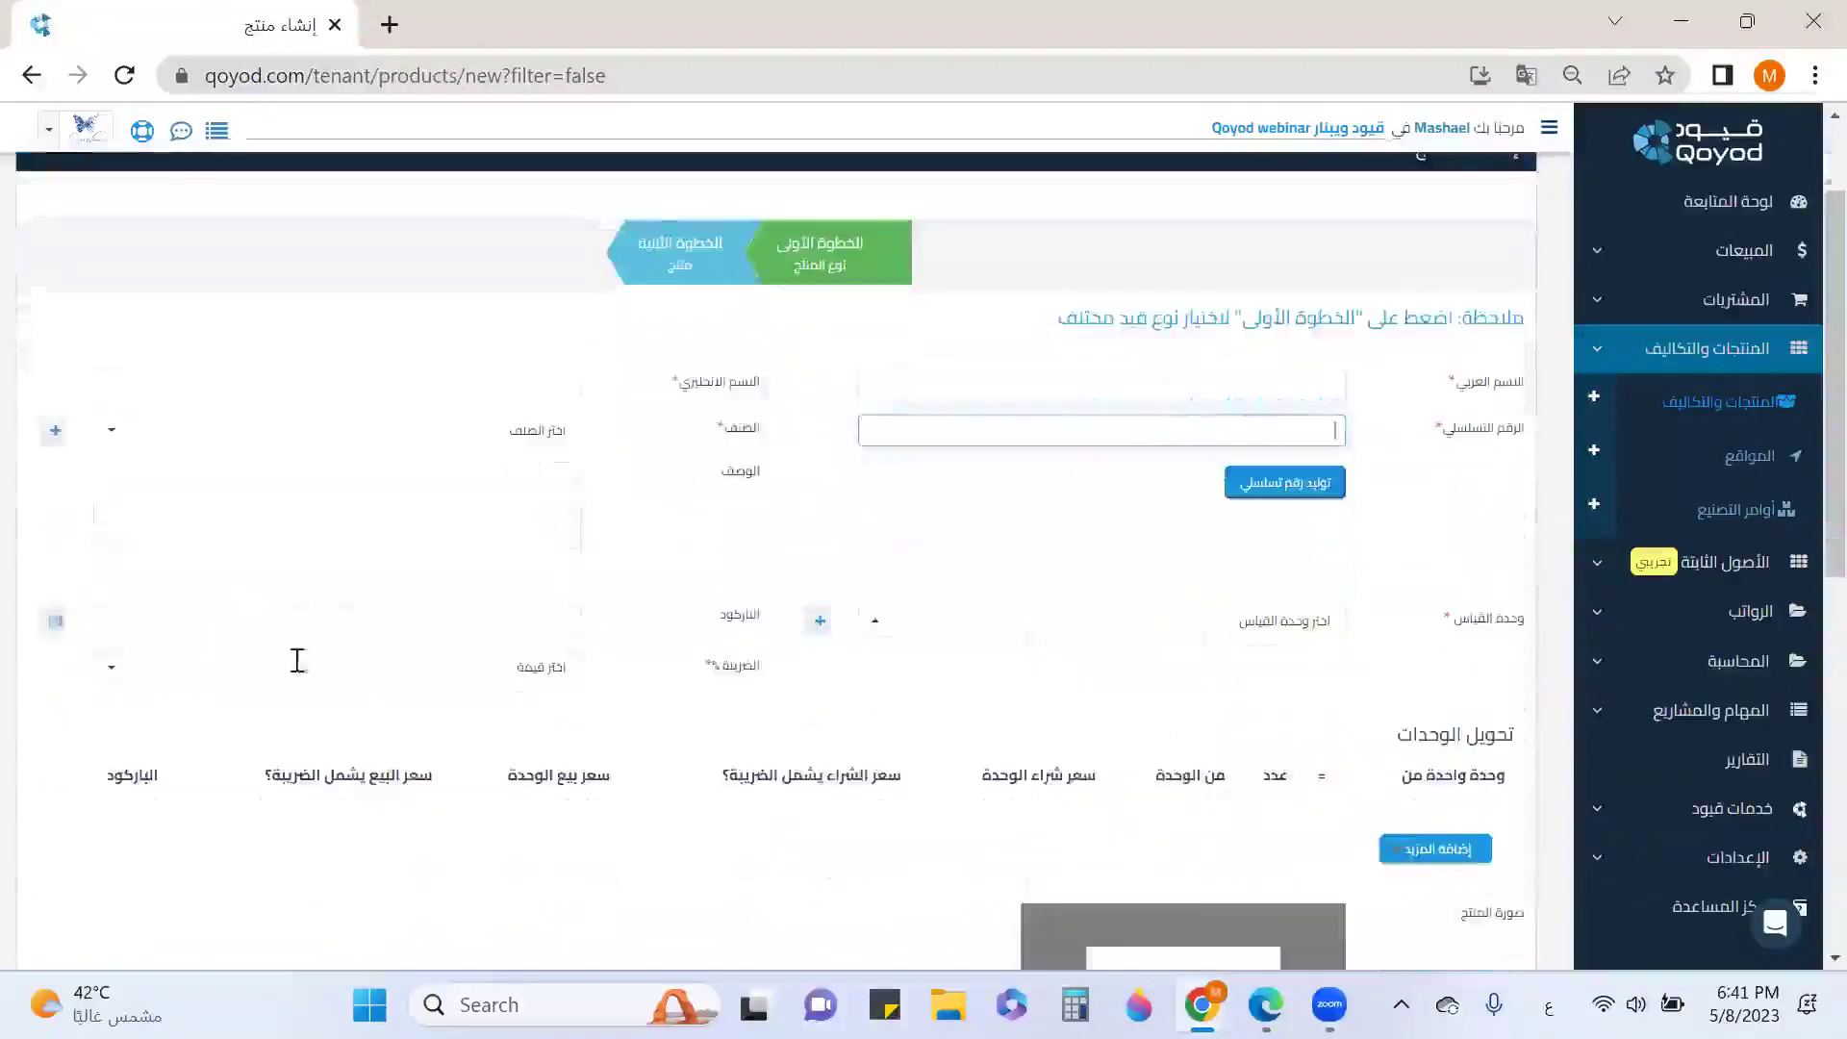
left_click(1207, 377)
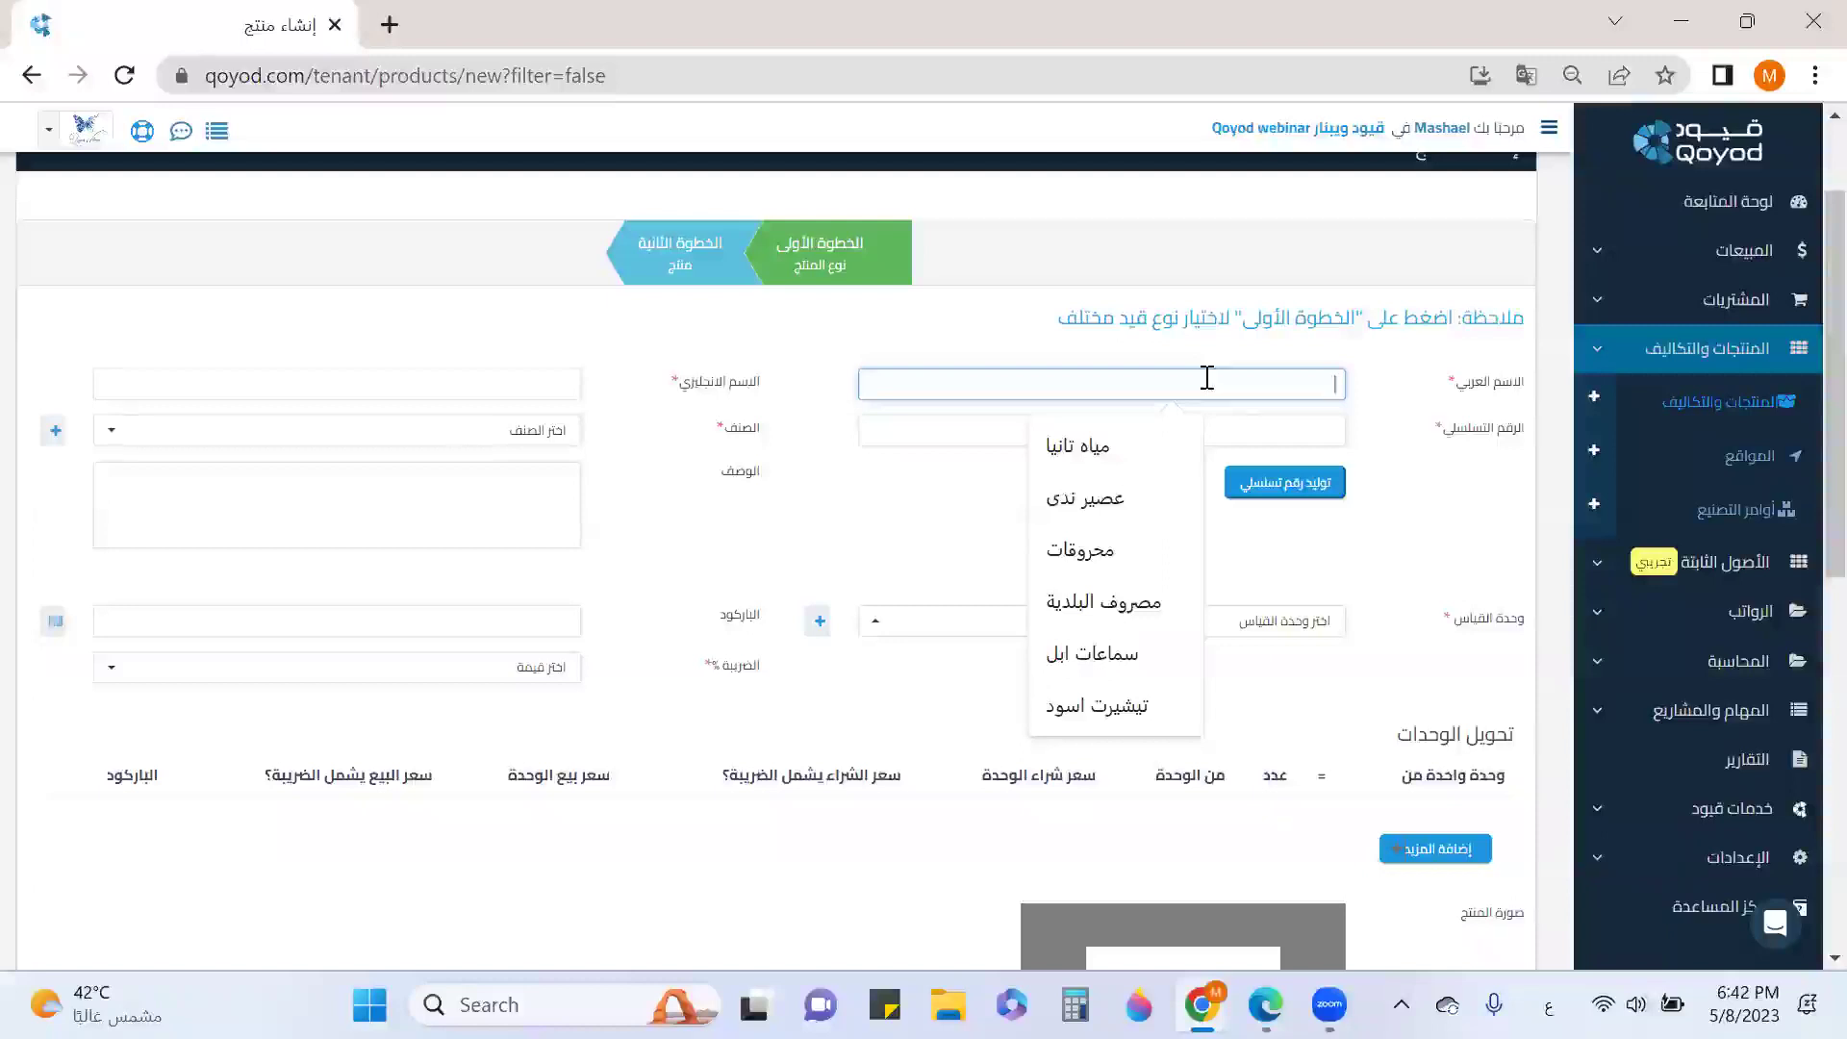
Enter the sofa's Arabic name and the English name 'L shape sofa'.
type("كنب")
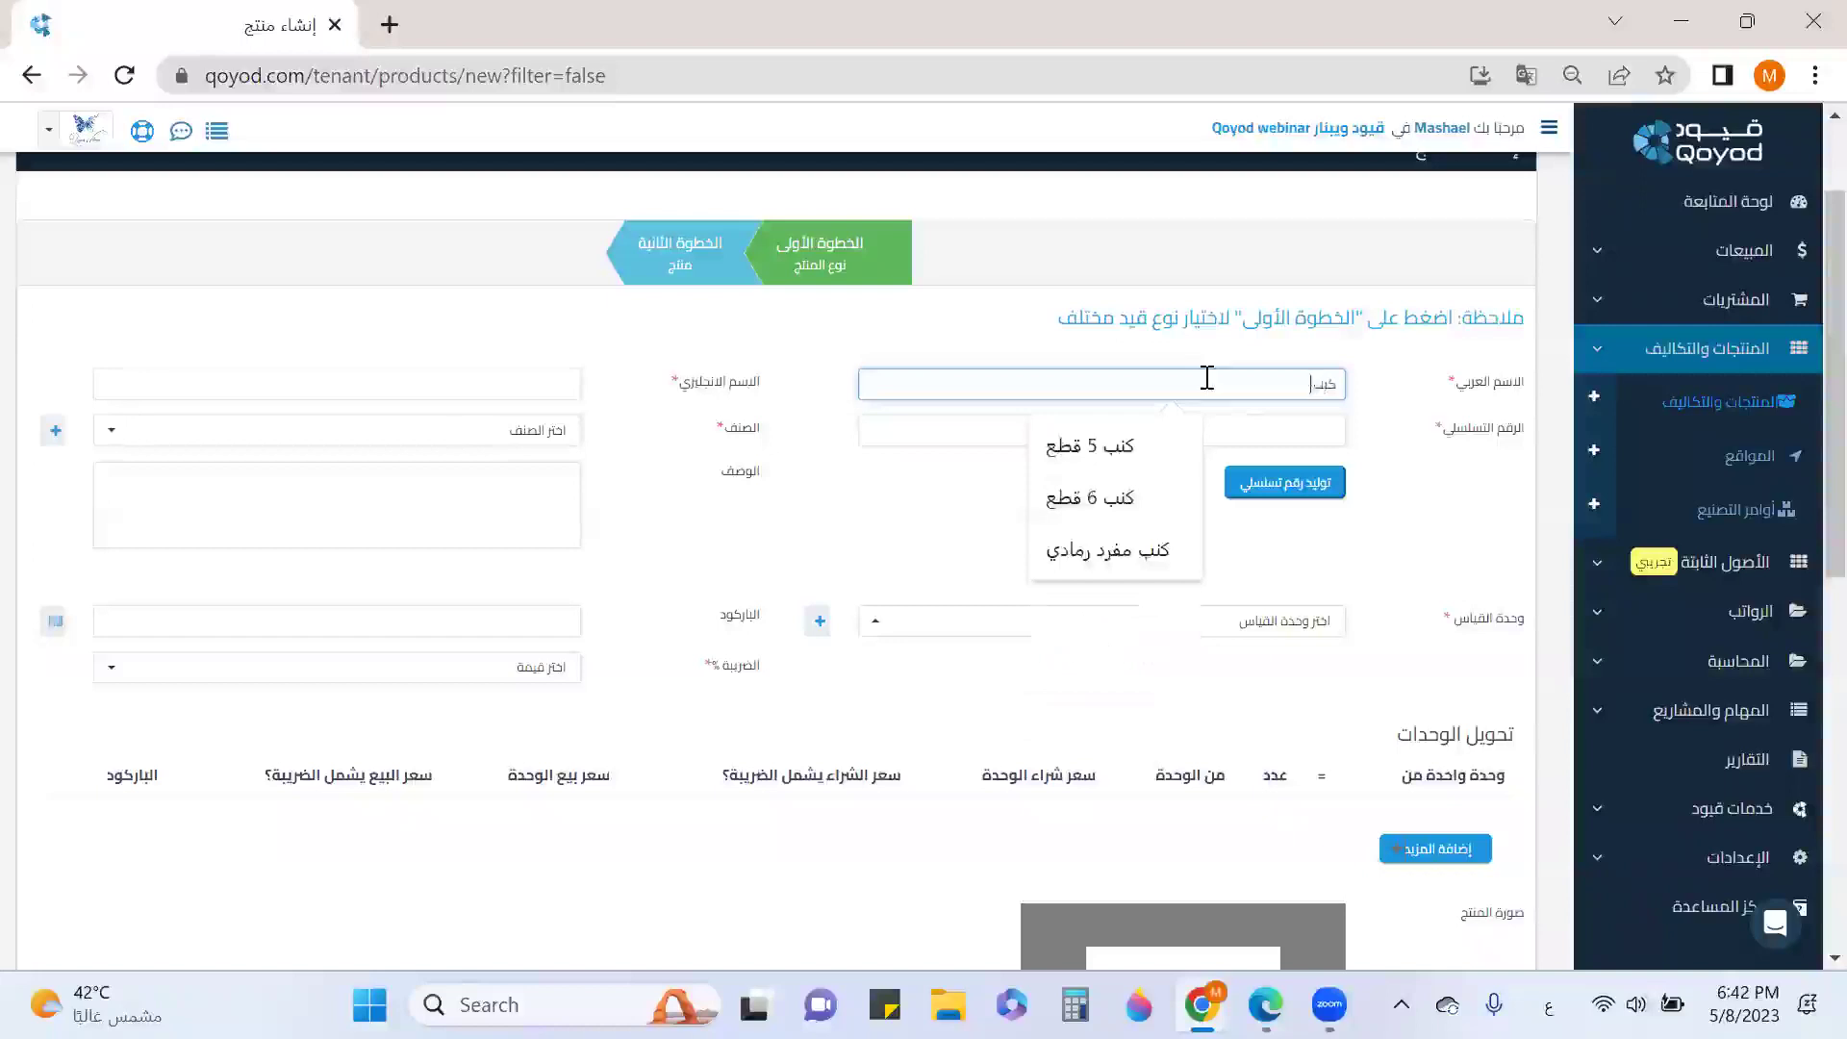
type("متصل")
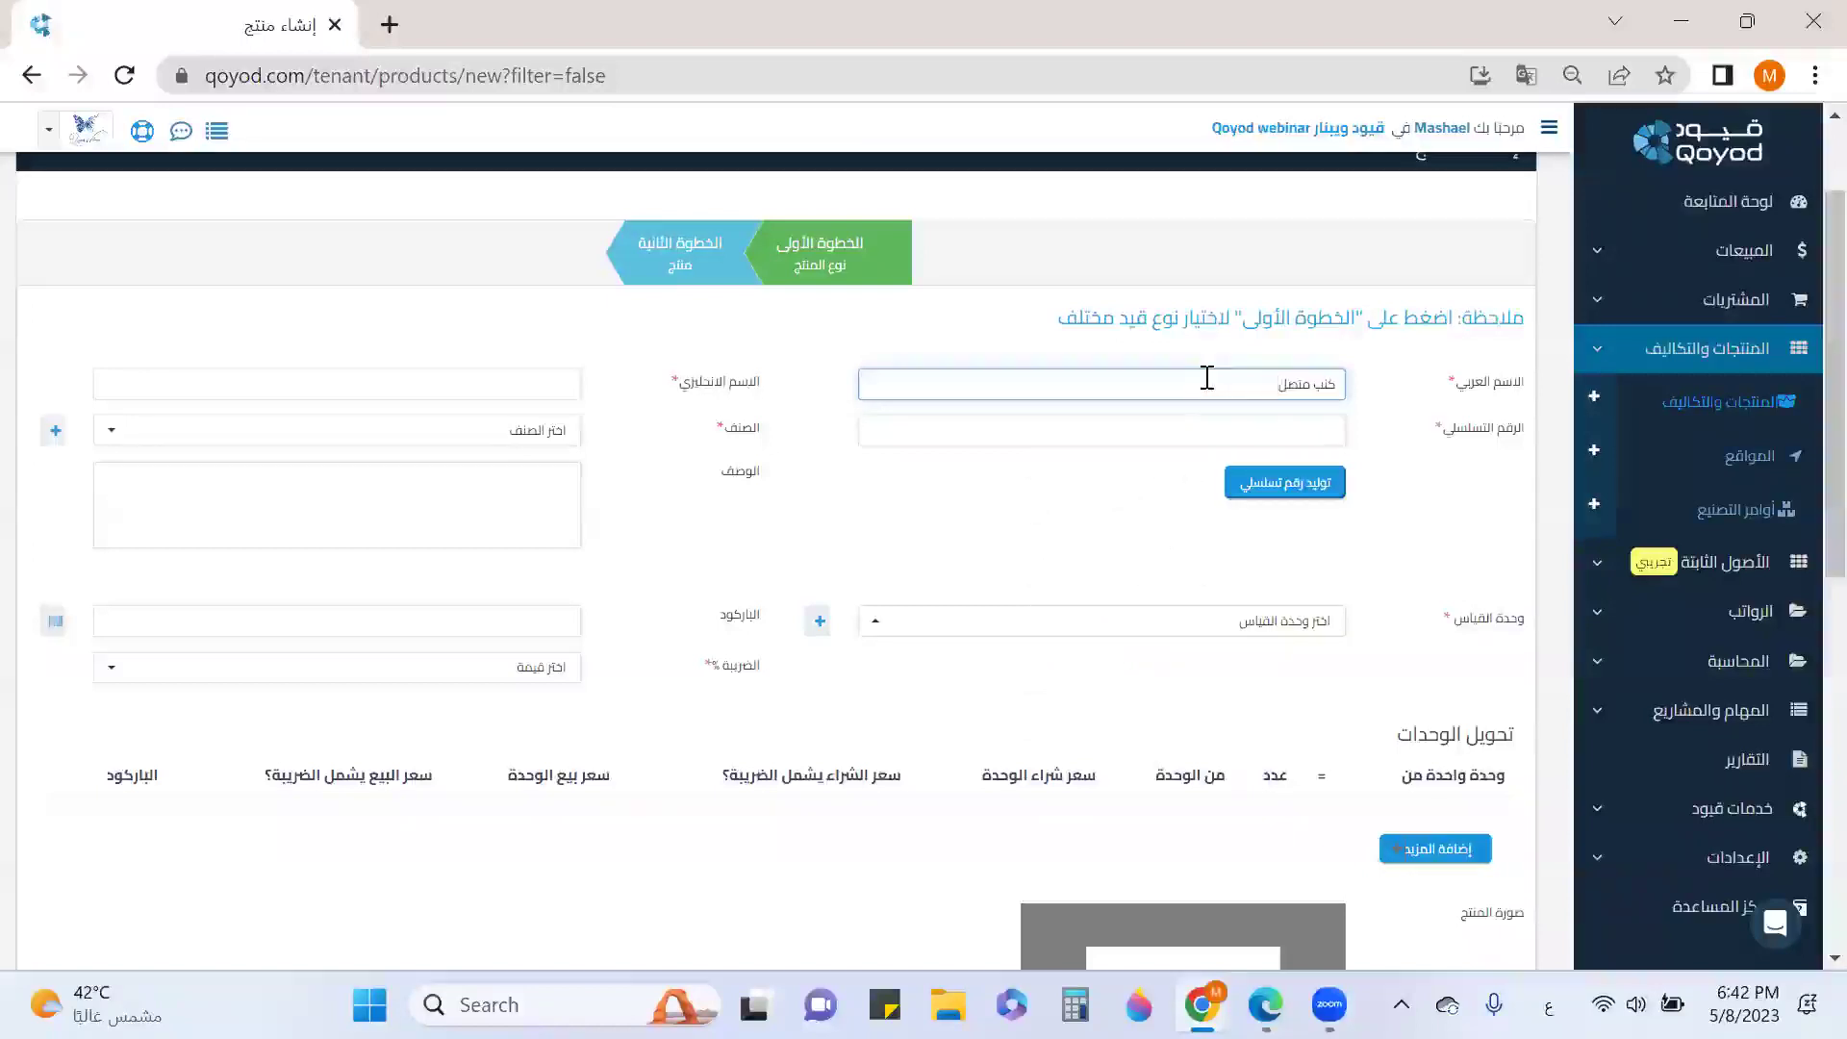
type(" بشكل")
key("alt+shift")
left_click(493, 381)
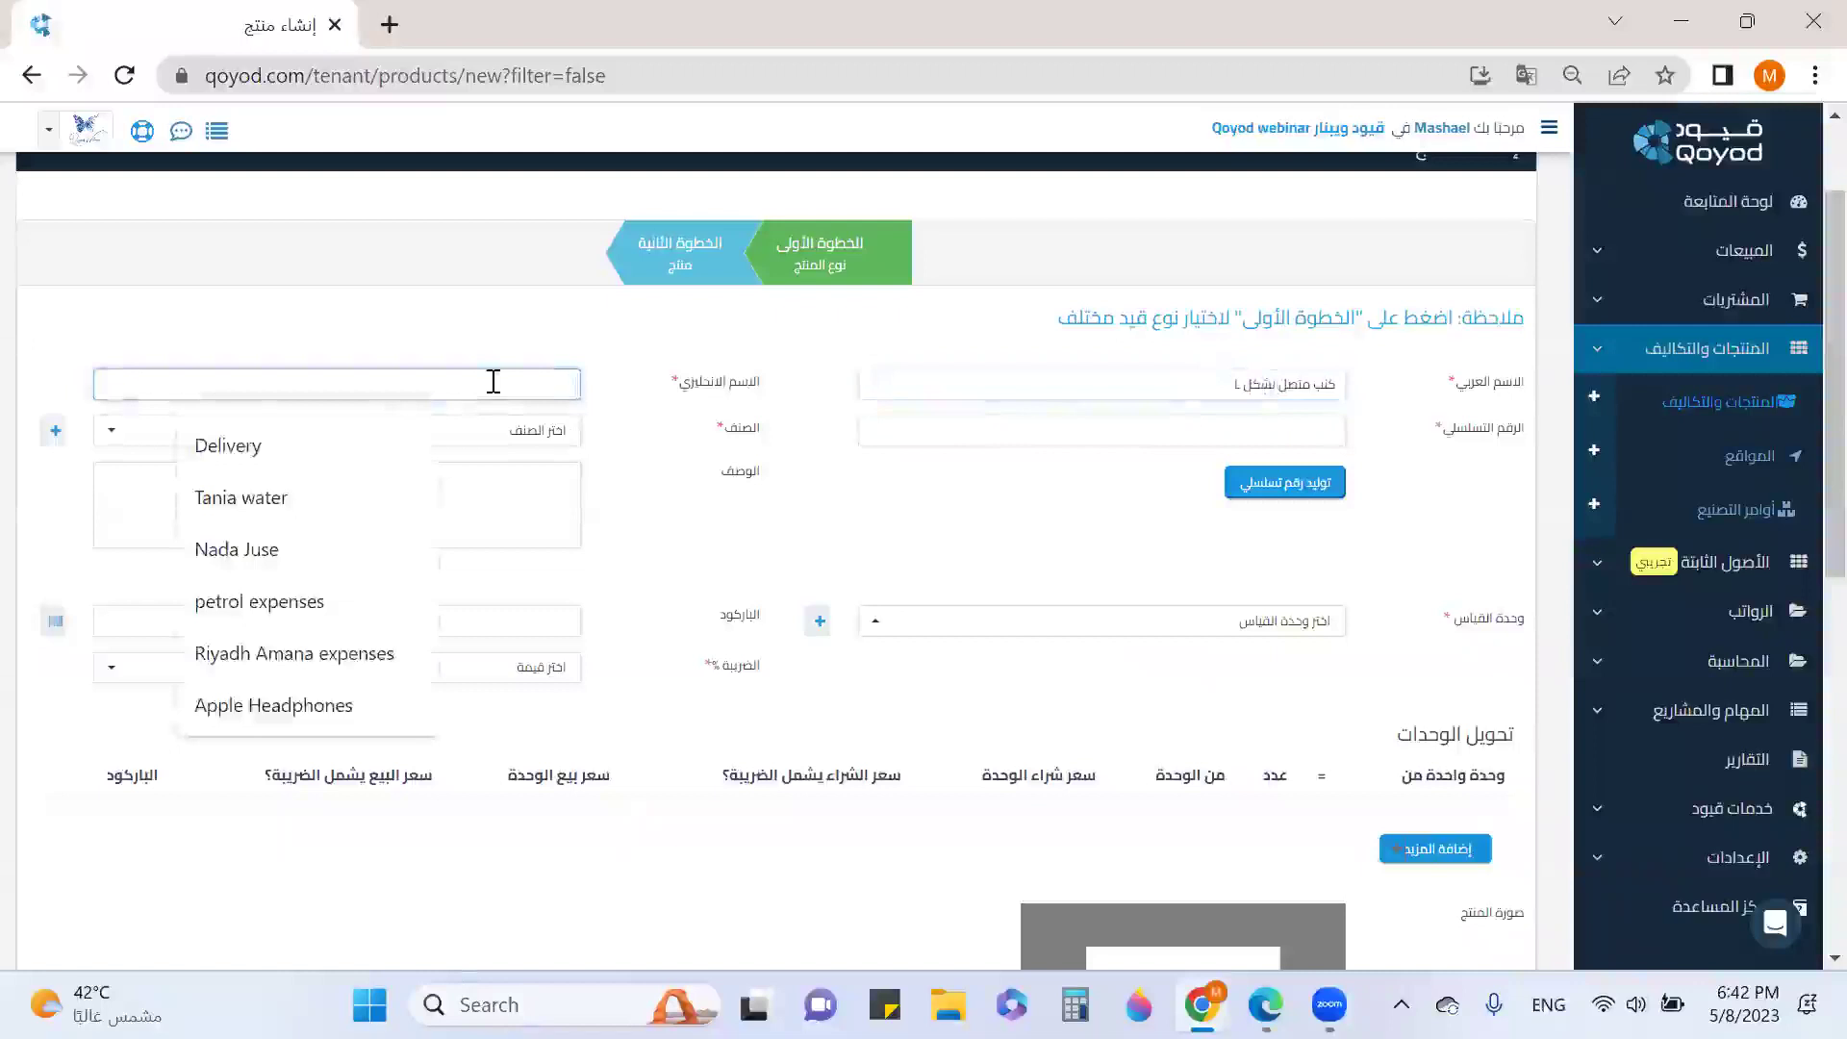
type("t")
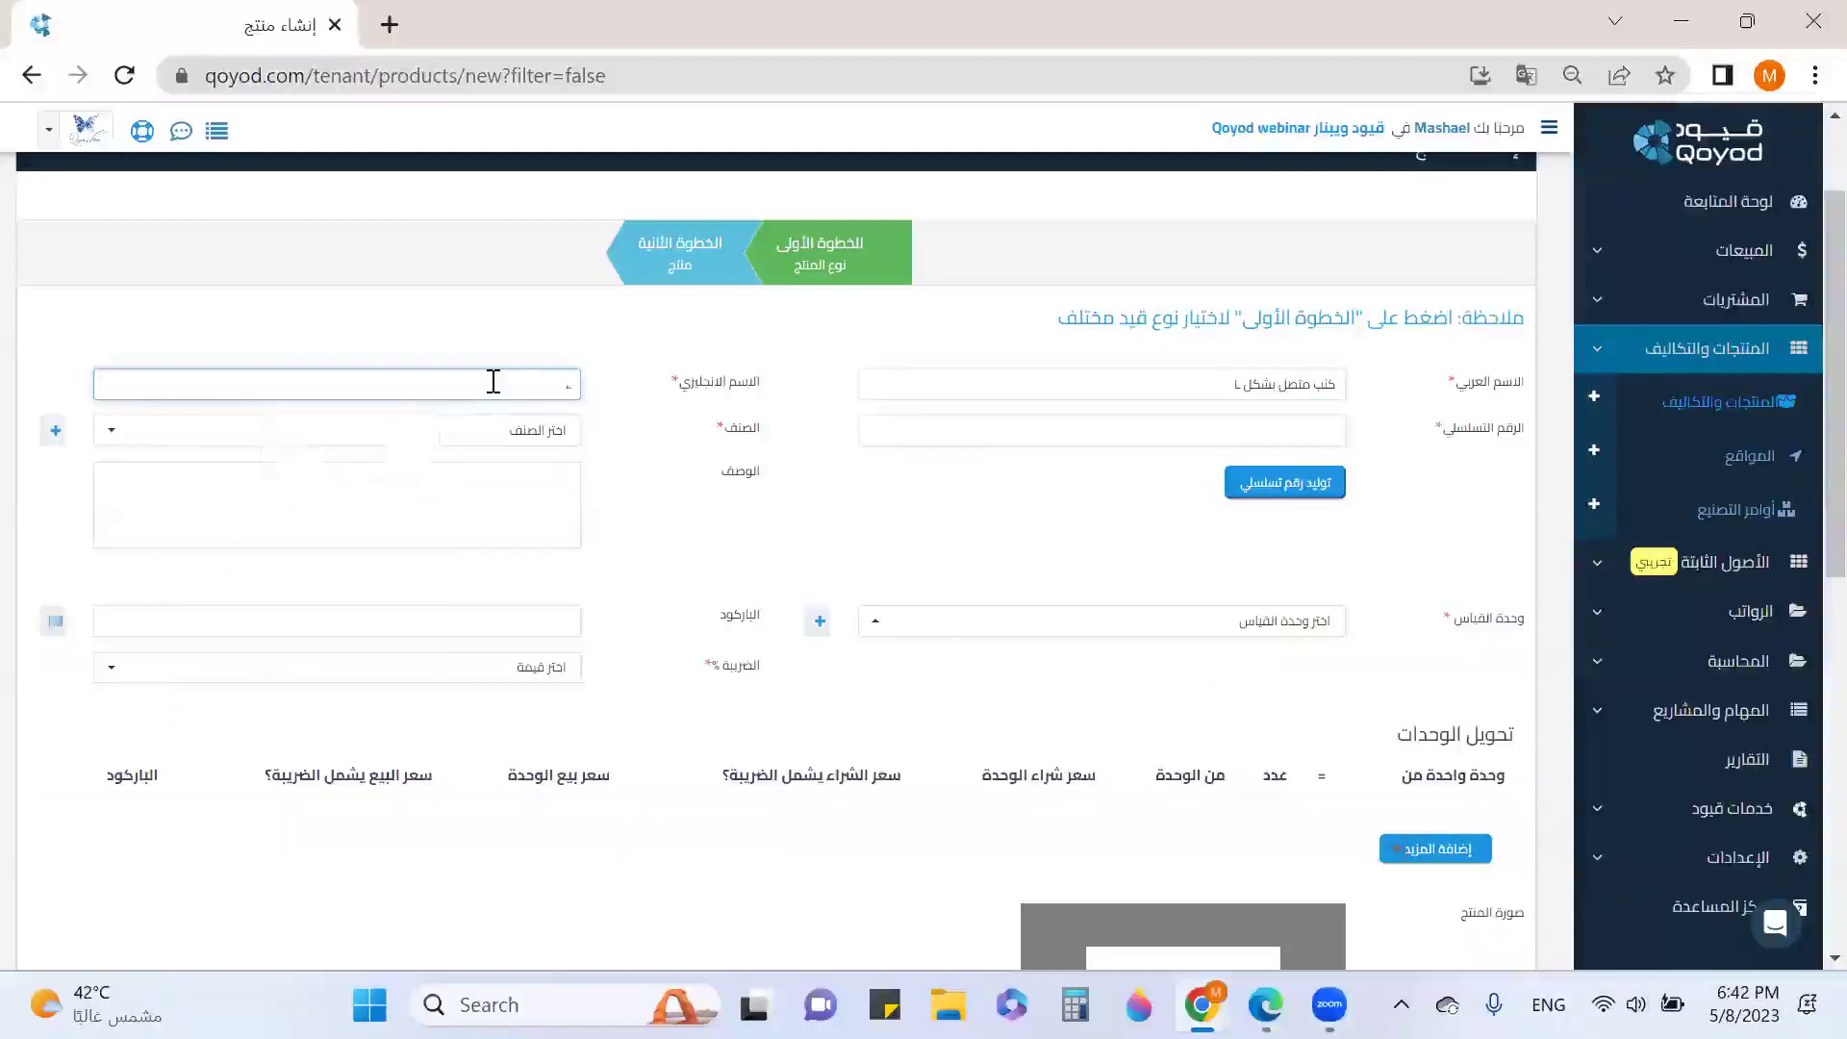
type("ape sofa")
left_click(1220, 433)
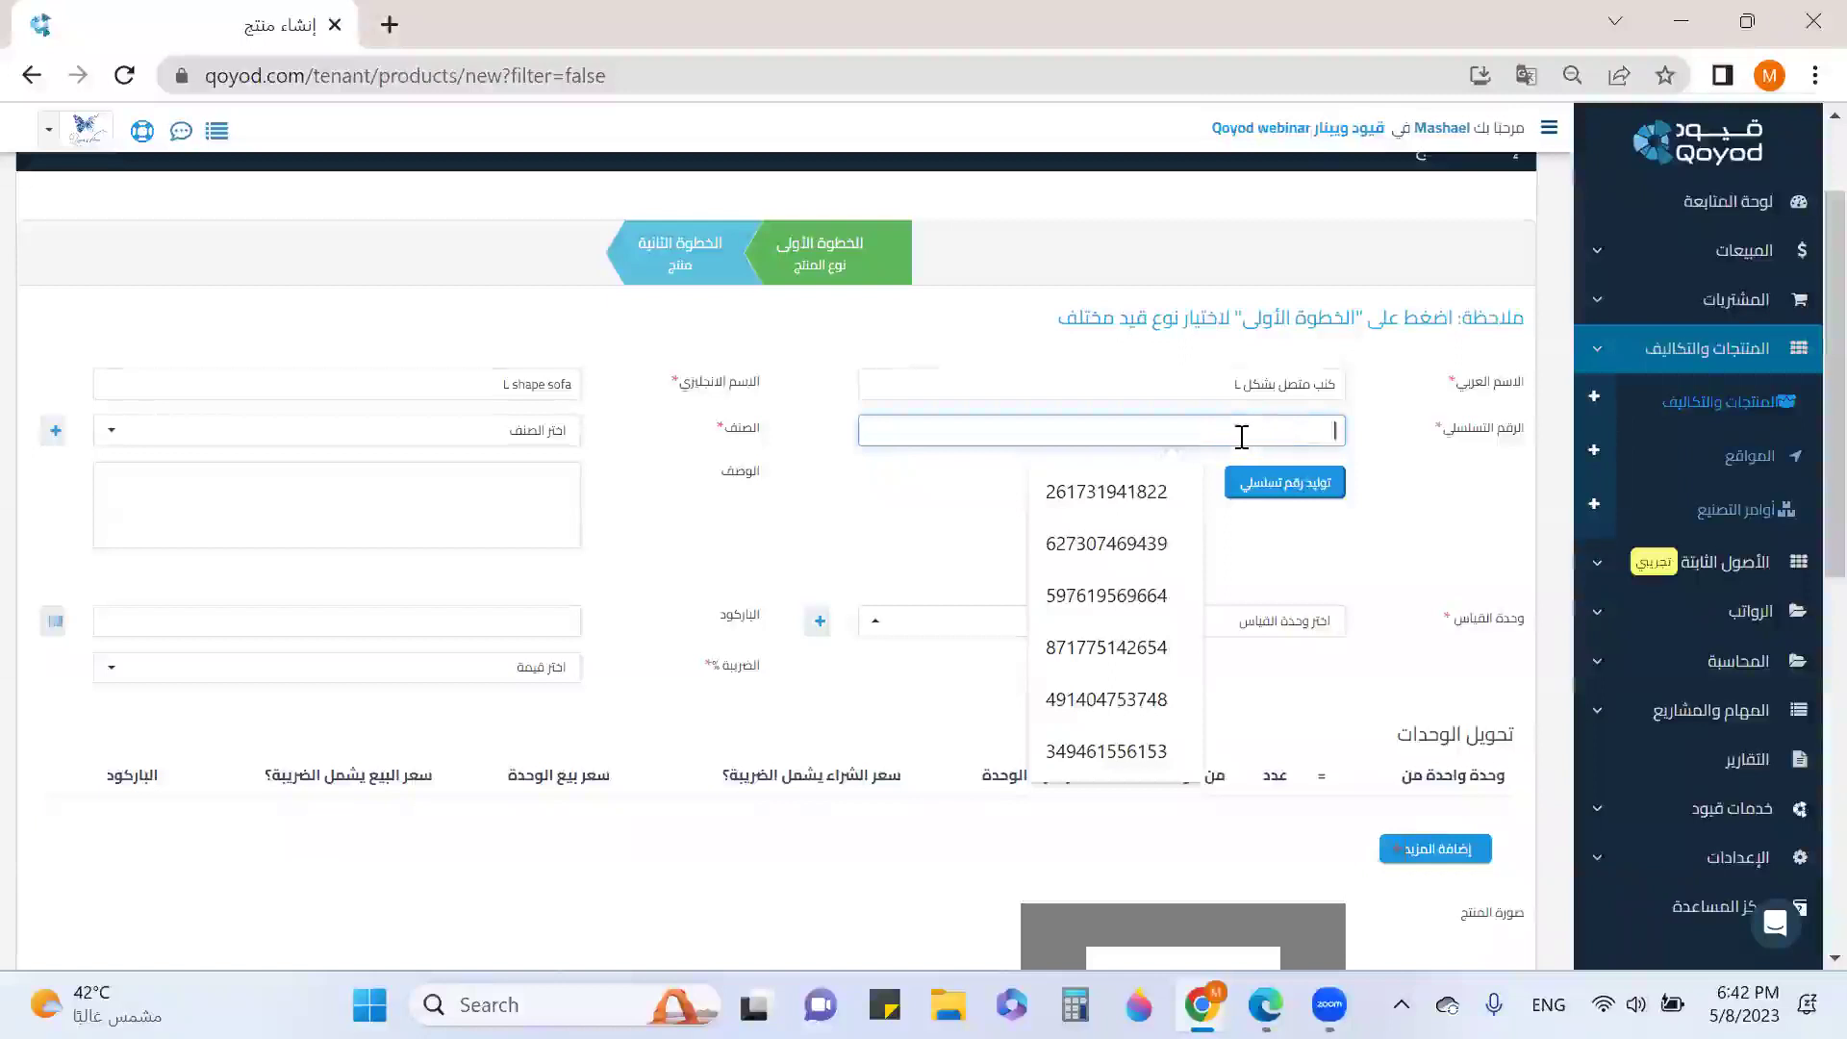
left_click(1285, 501)
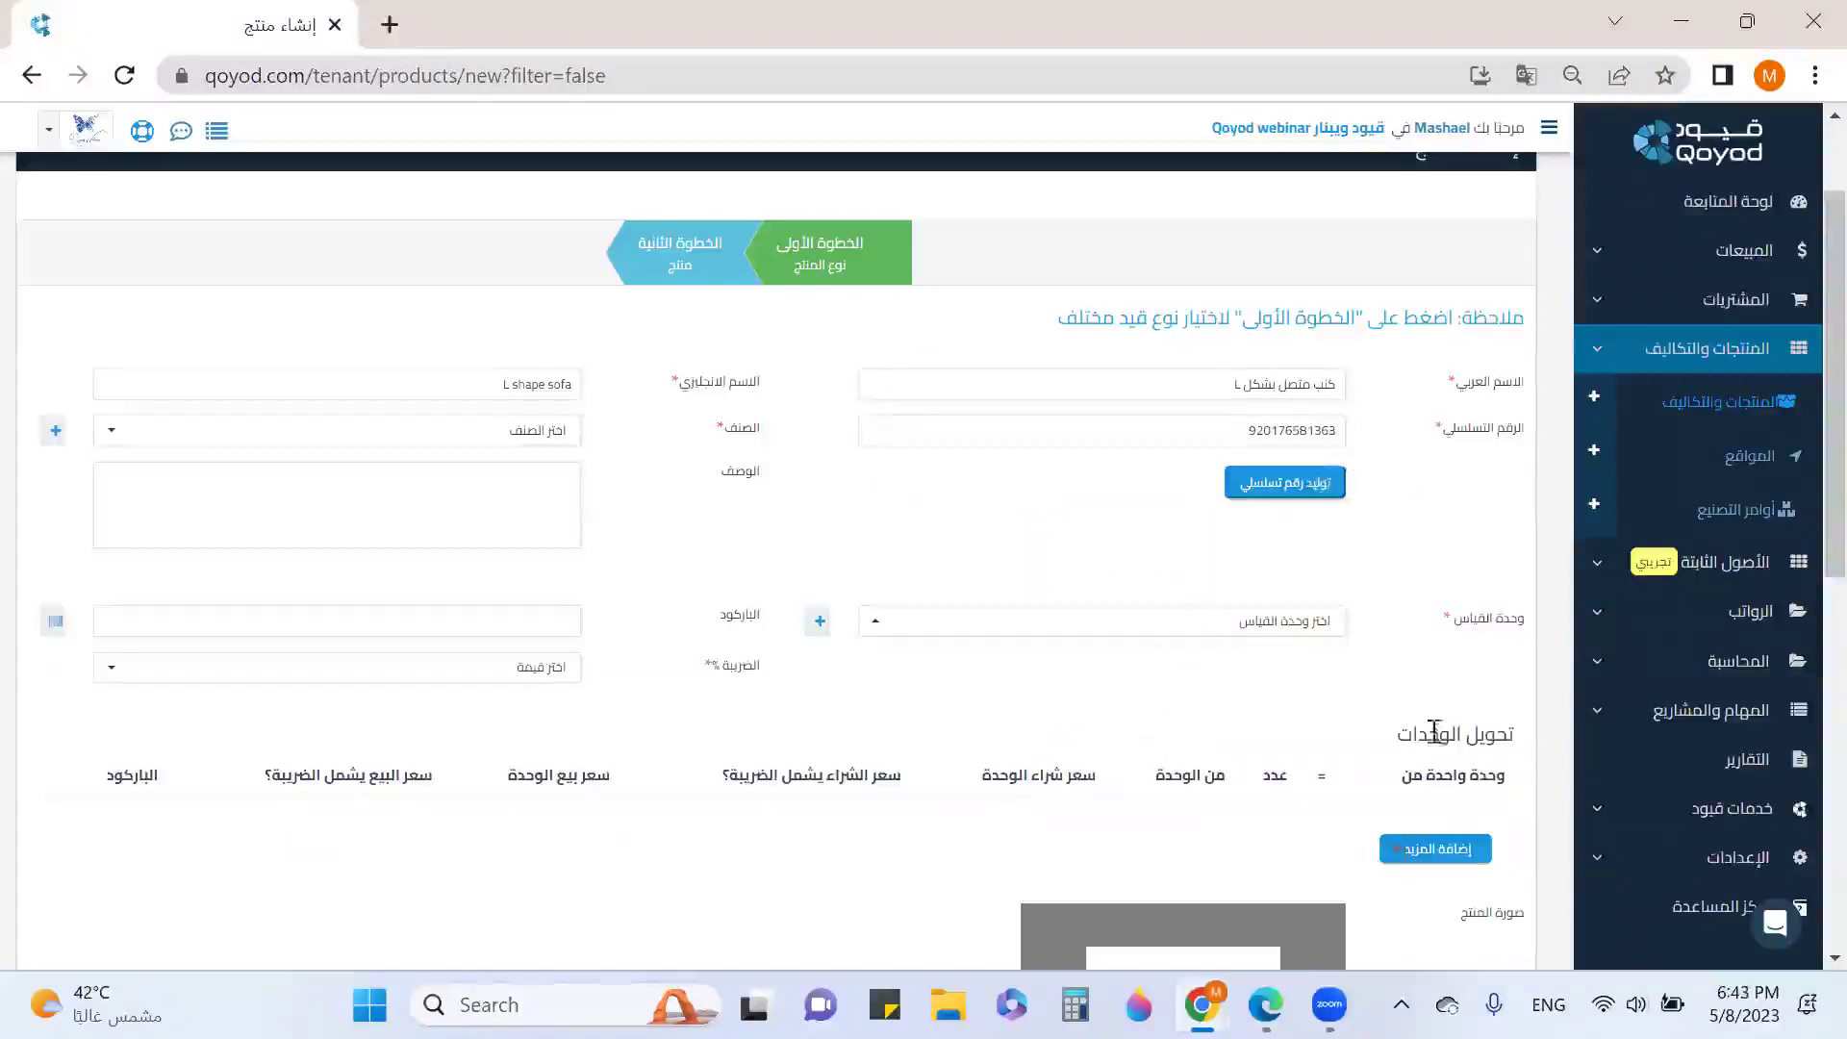
left_click(490, 445)
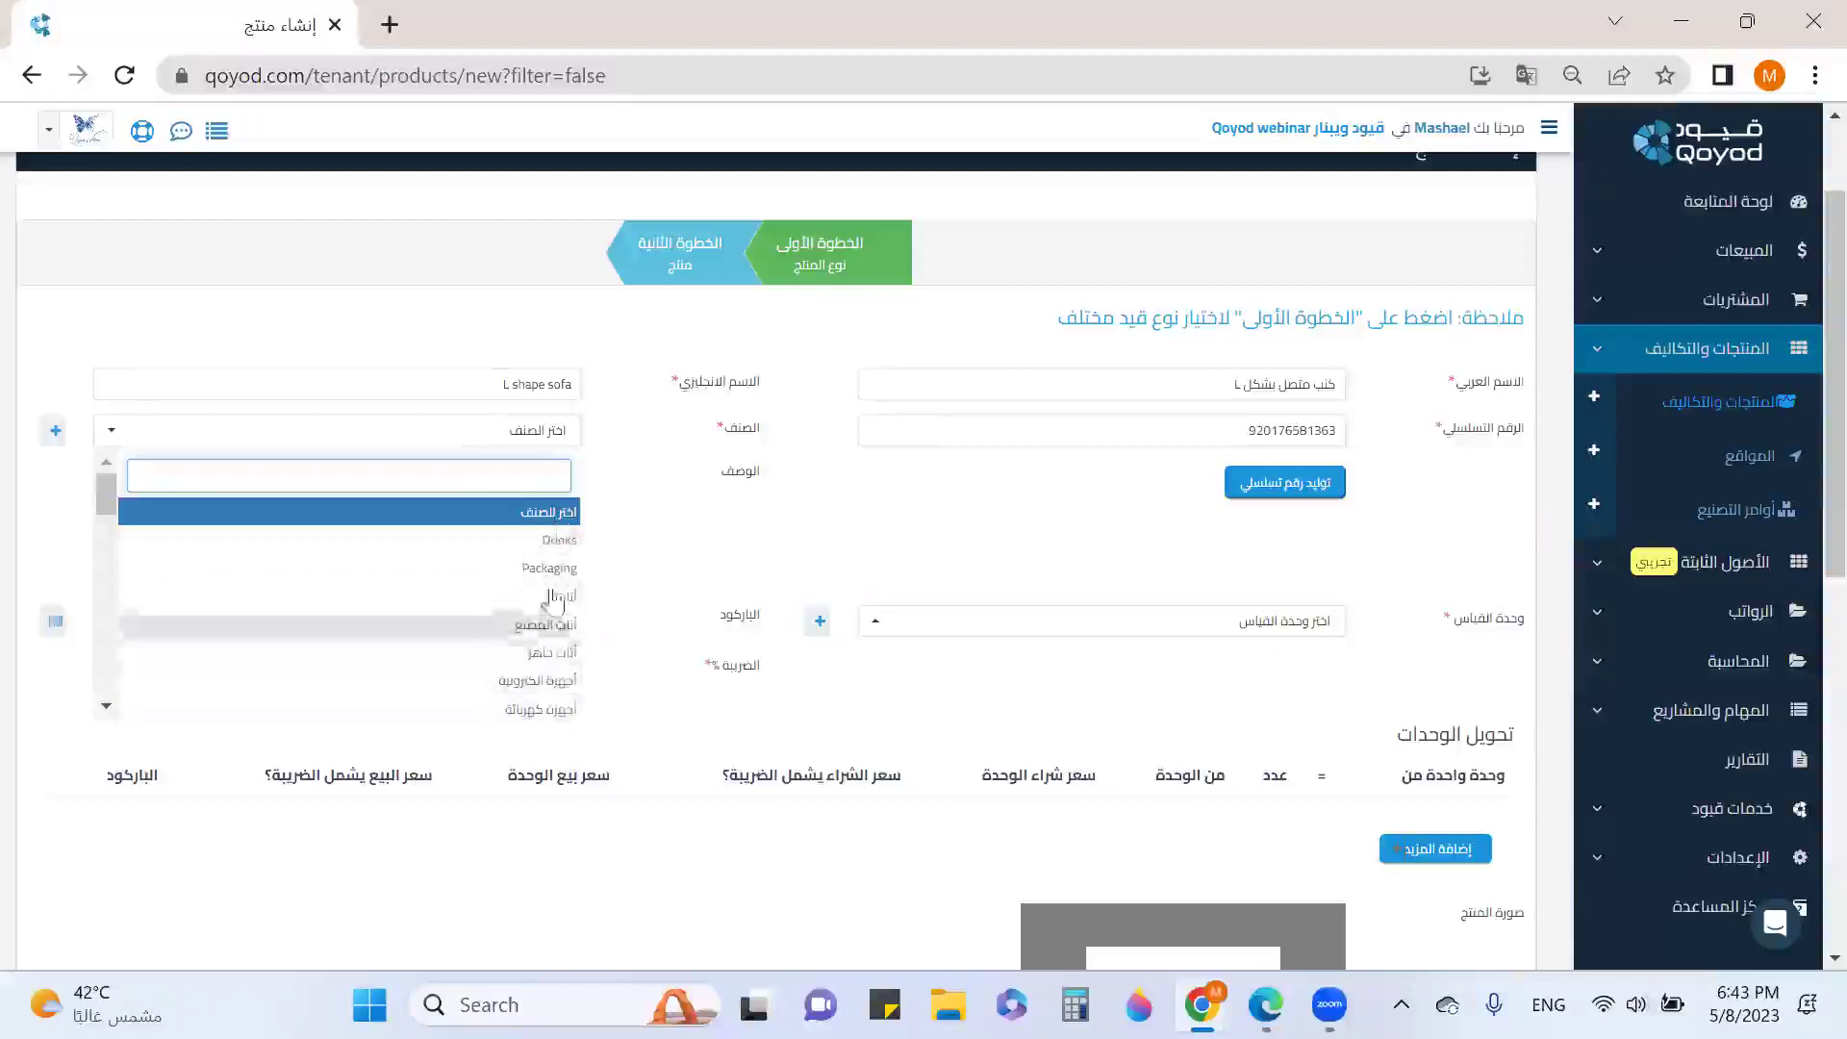
Set the product category to أثاث جاهز, closing the new-category form unsaved.
left_click(566, 664)
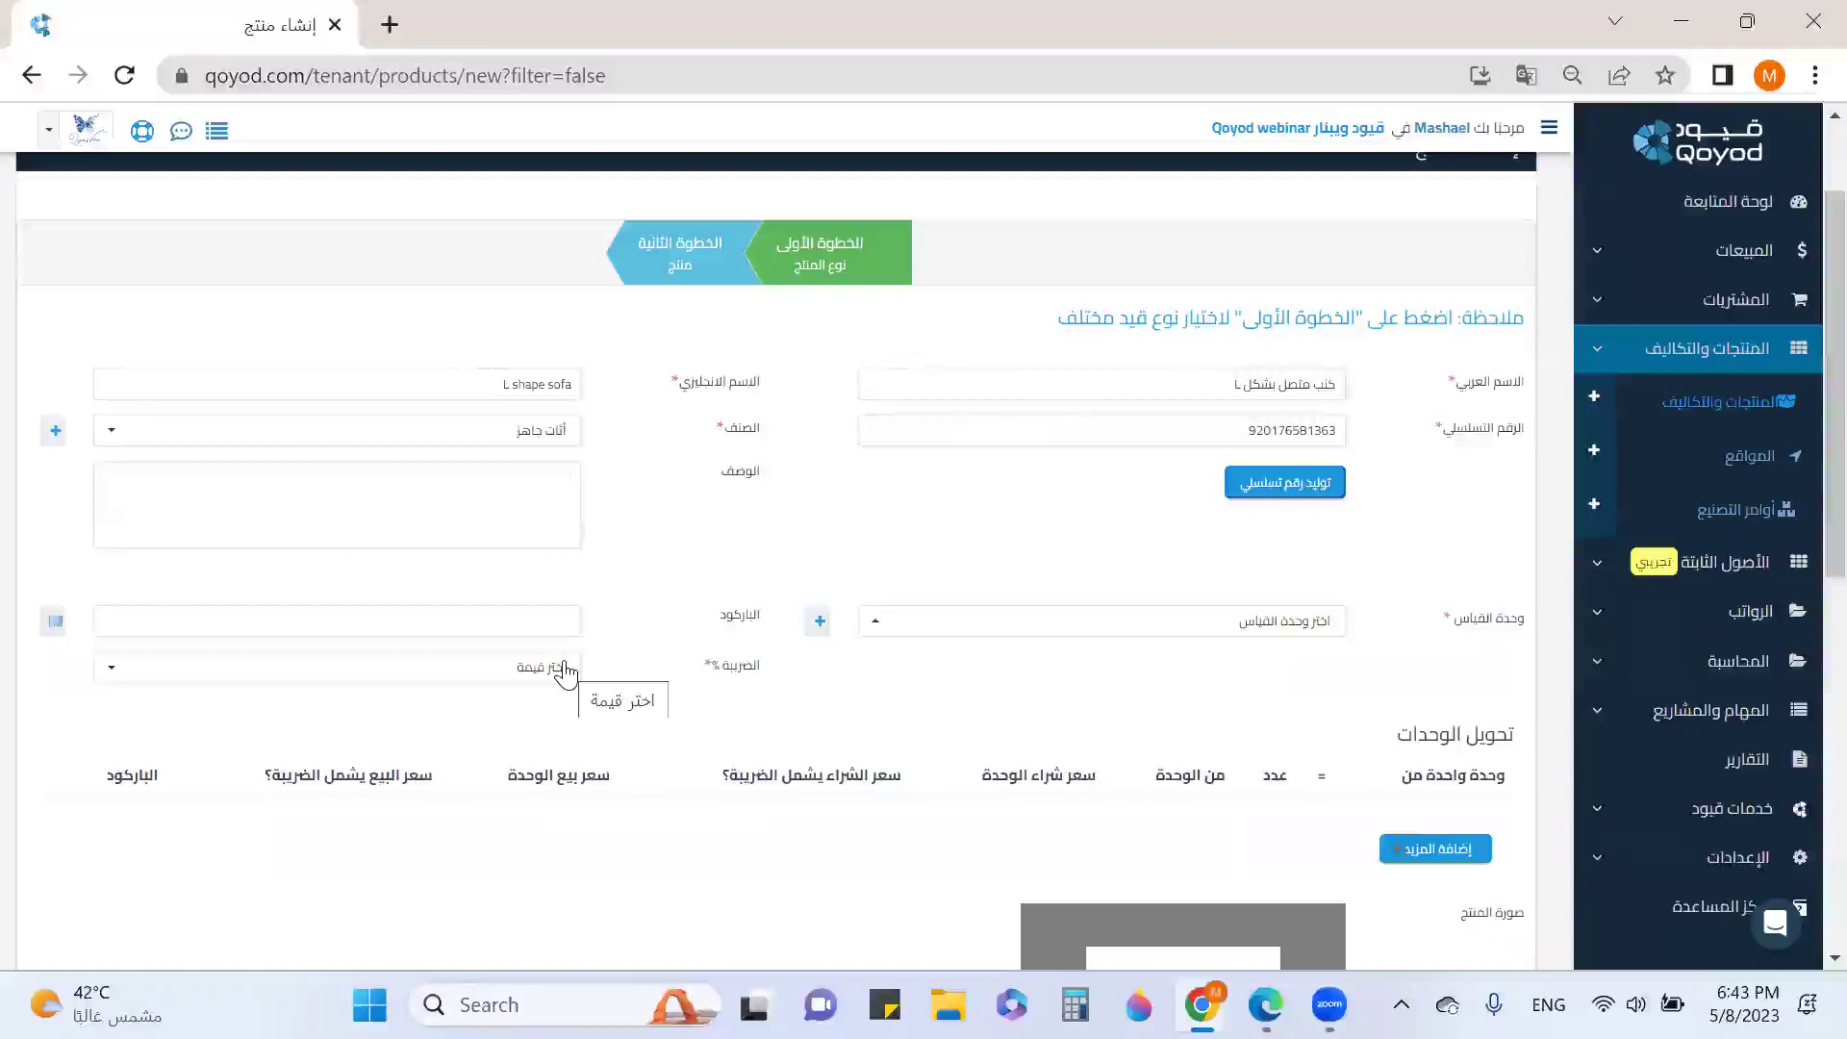
left_click(55, 435)
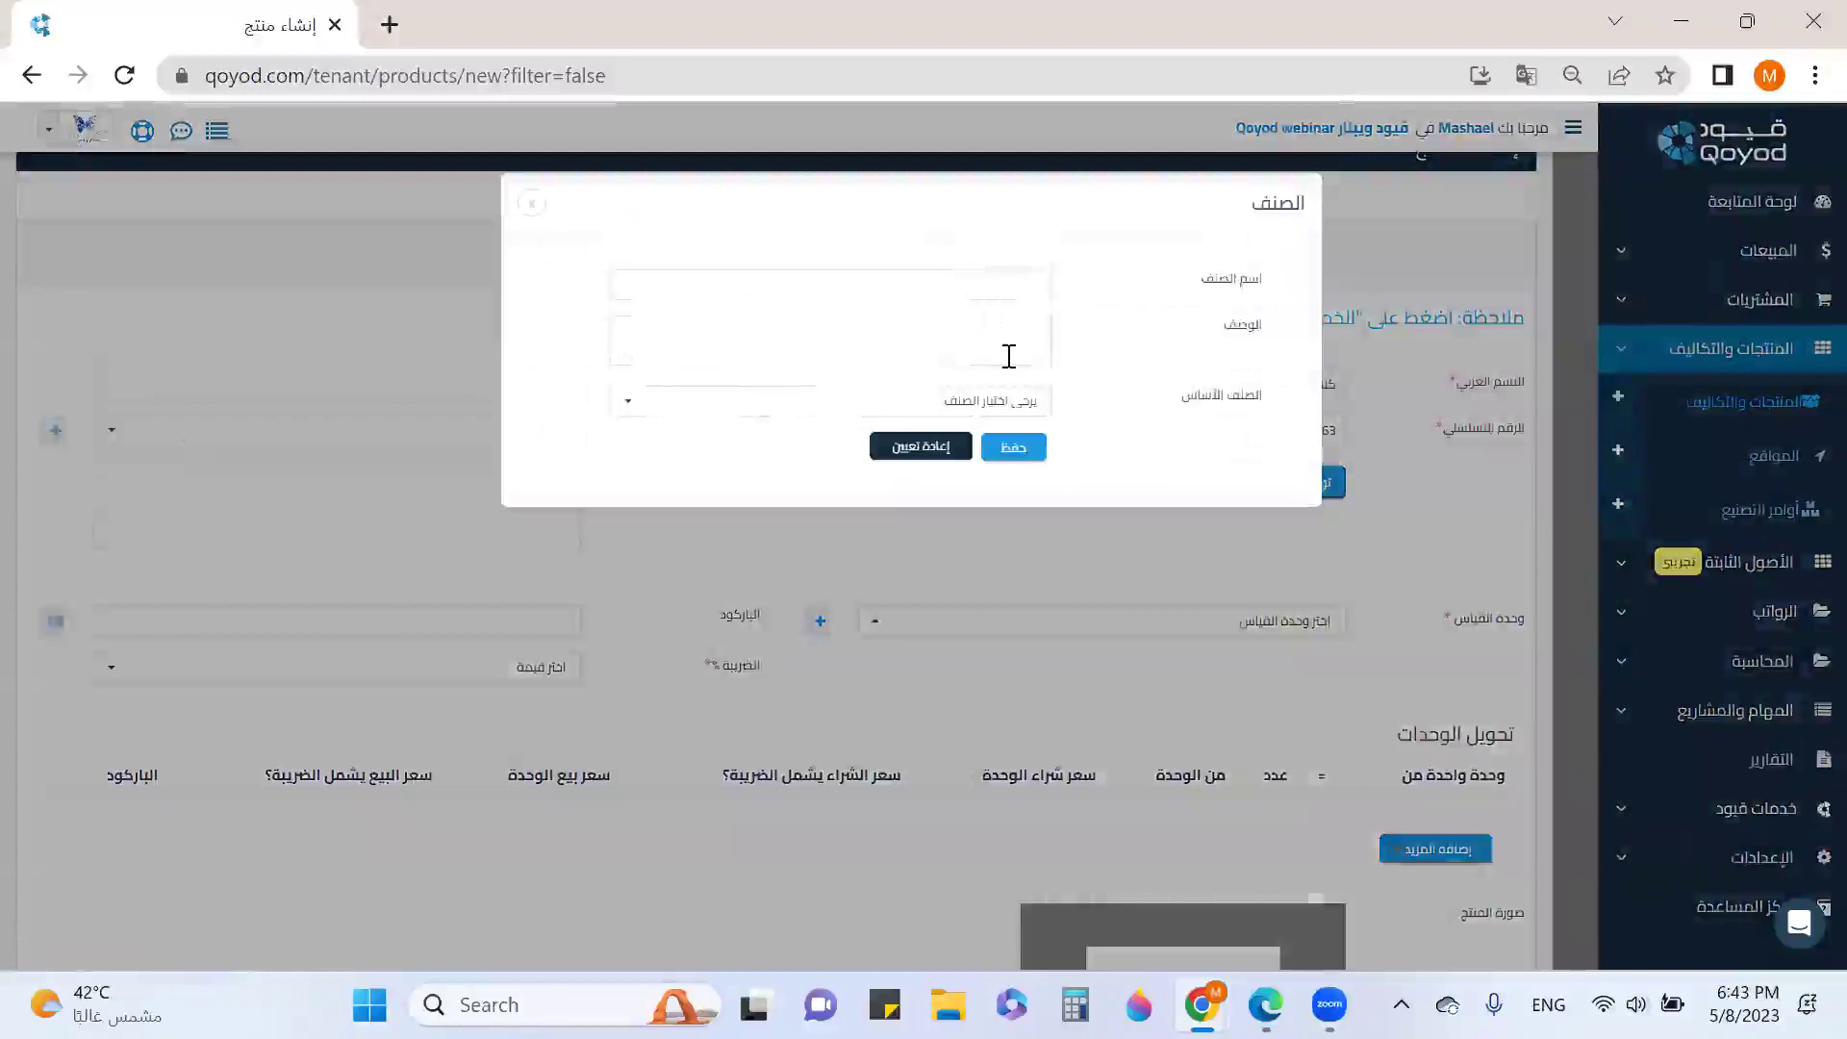
left_click(1006, 415)
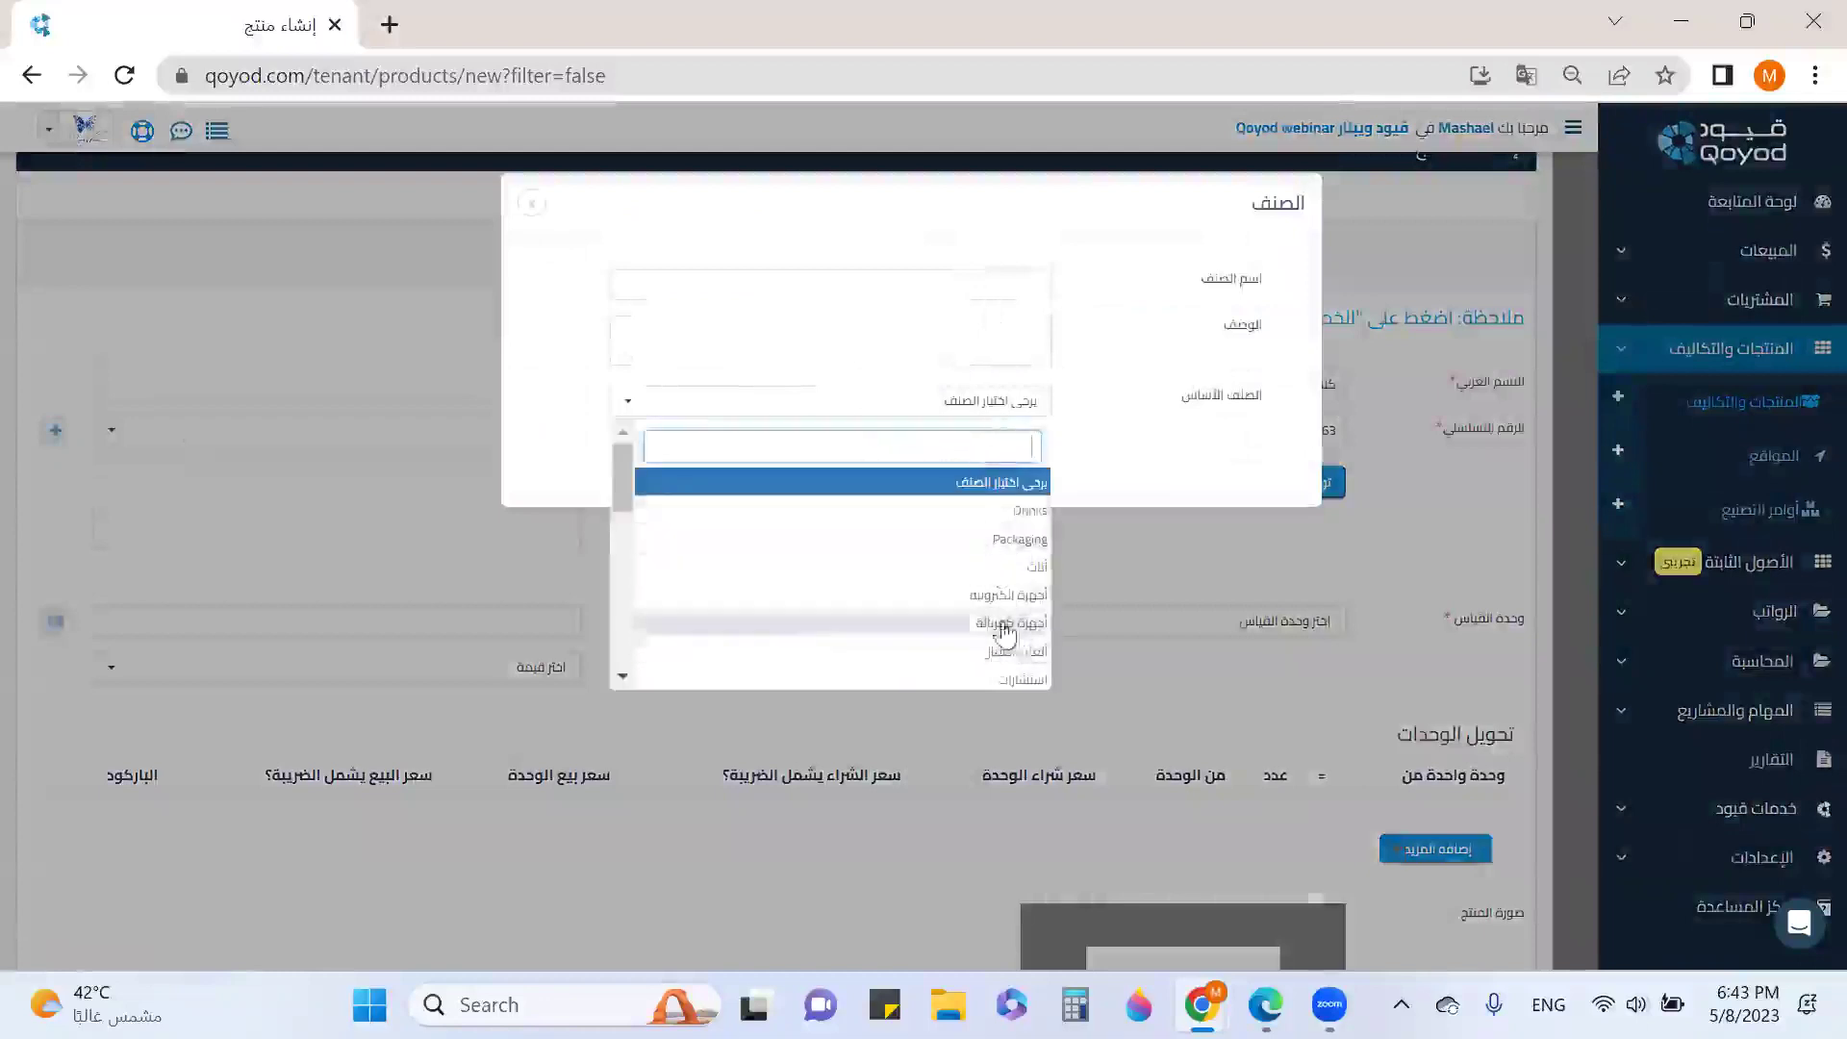
left_click(532, 206)
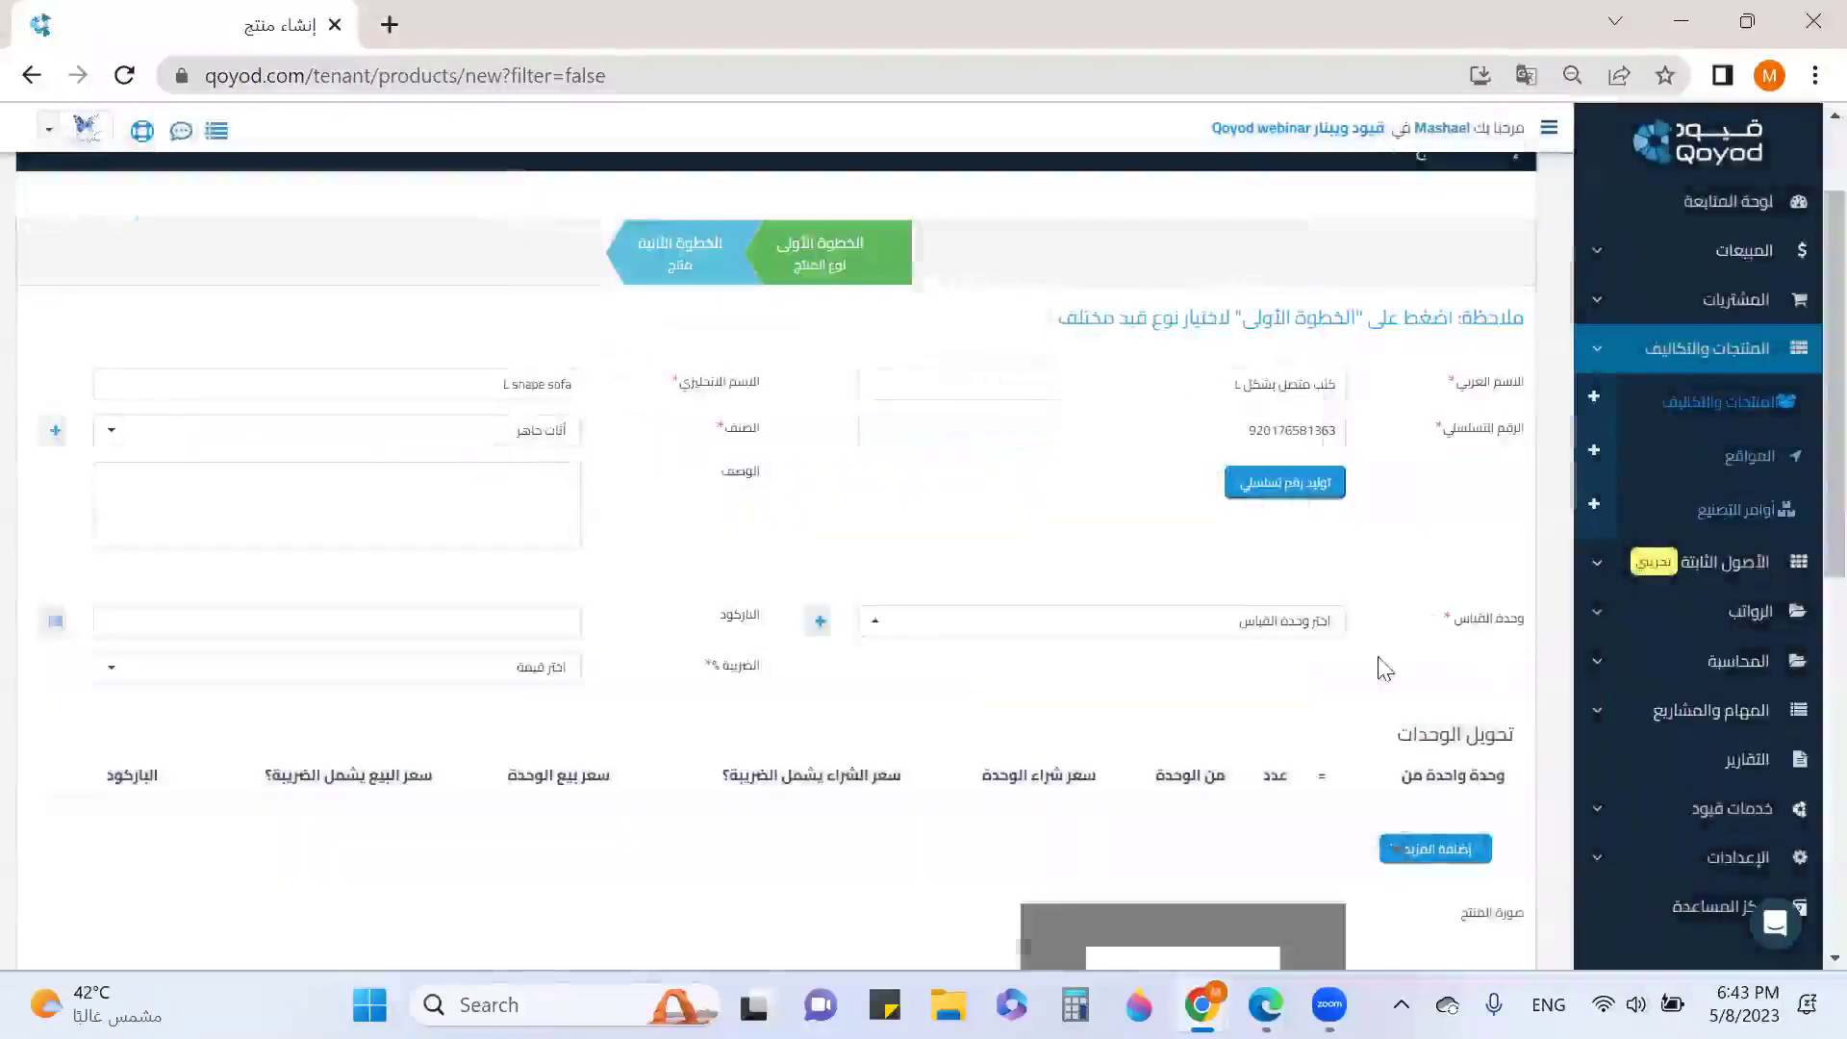
left_click(1273, 637)
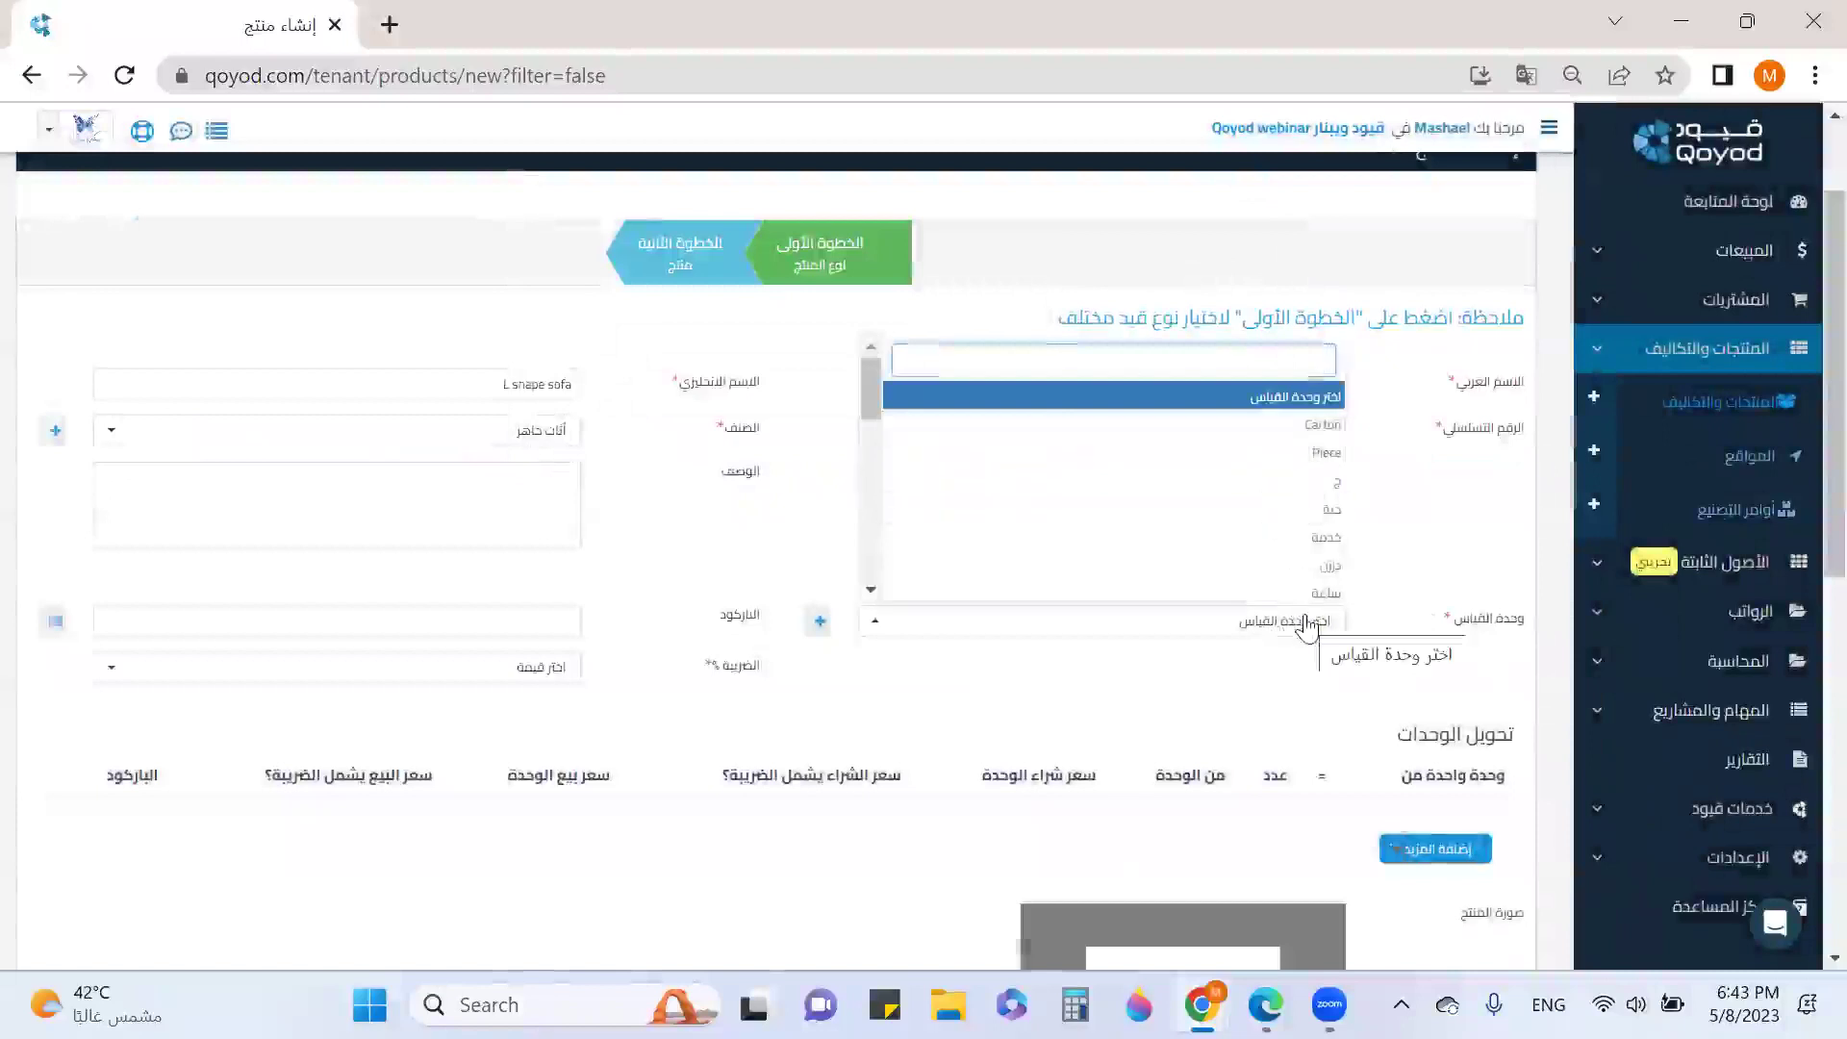
Choose طقم as the unit of measure, replacing an initial pick of وحدة.
left_click(820, 620)
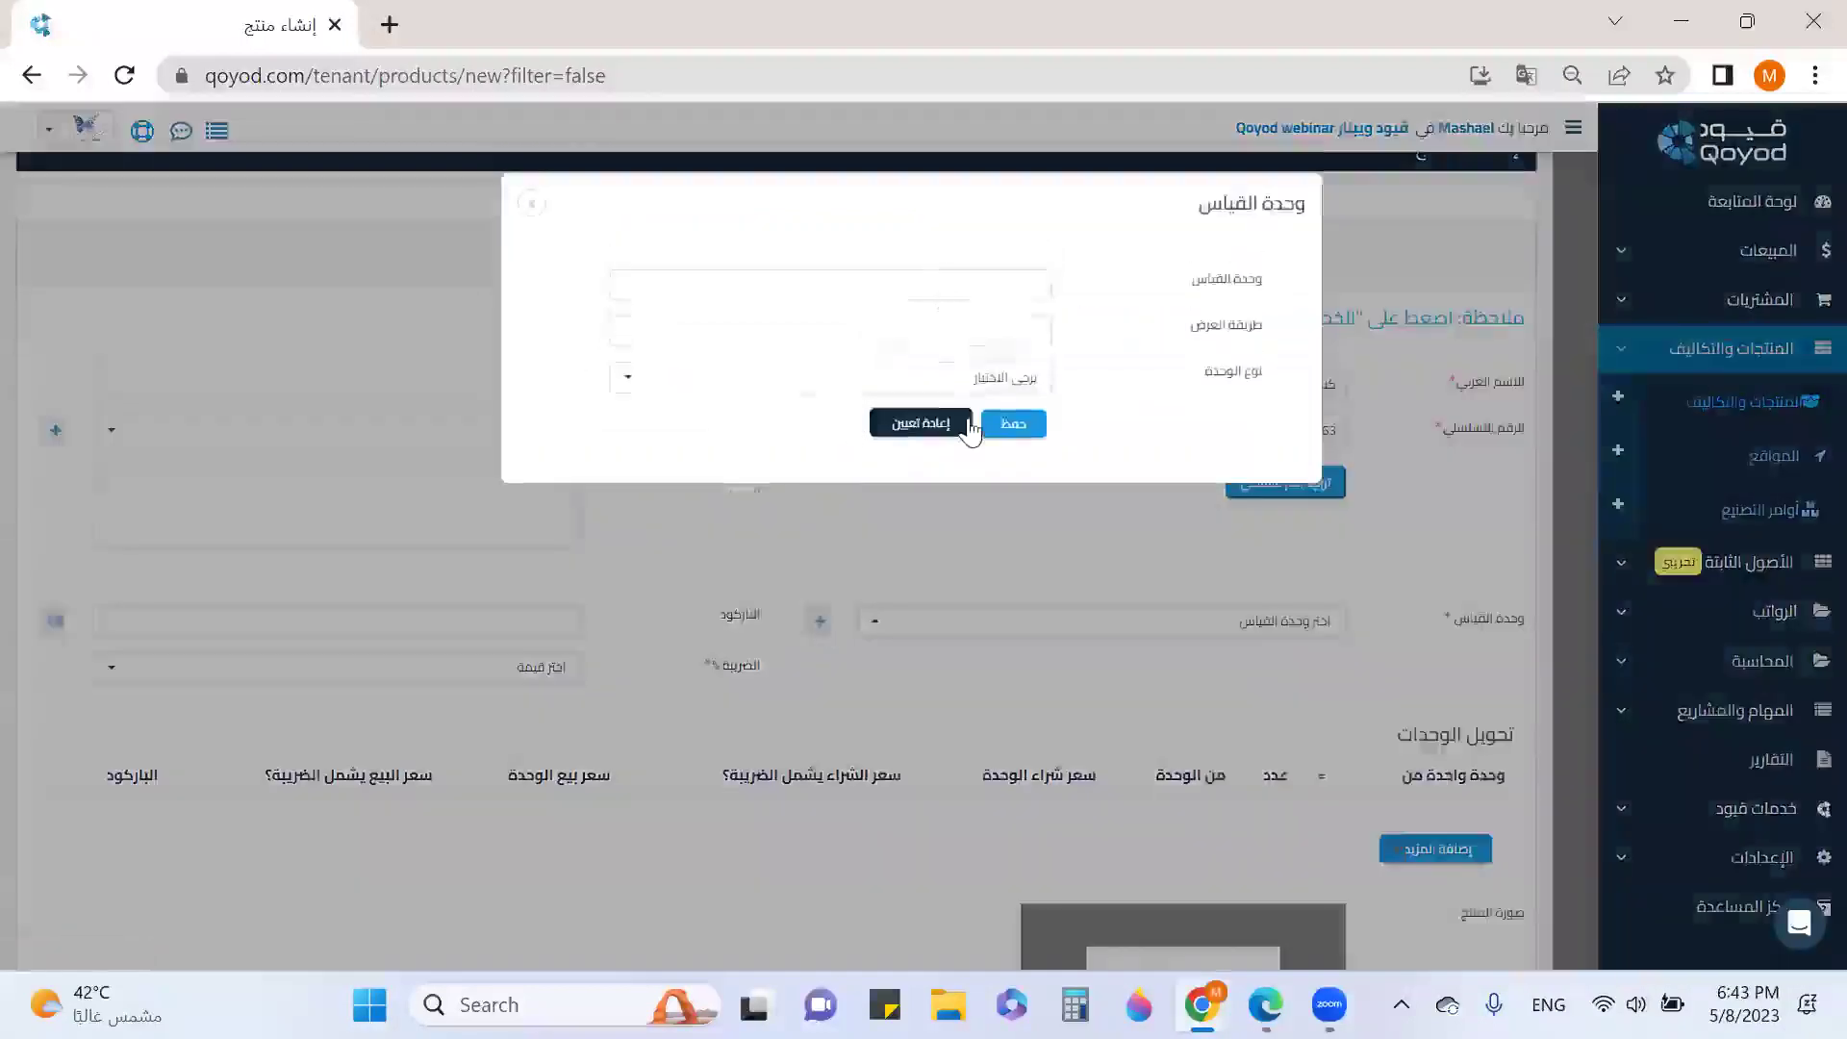
left_click(531, 203)
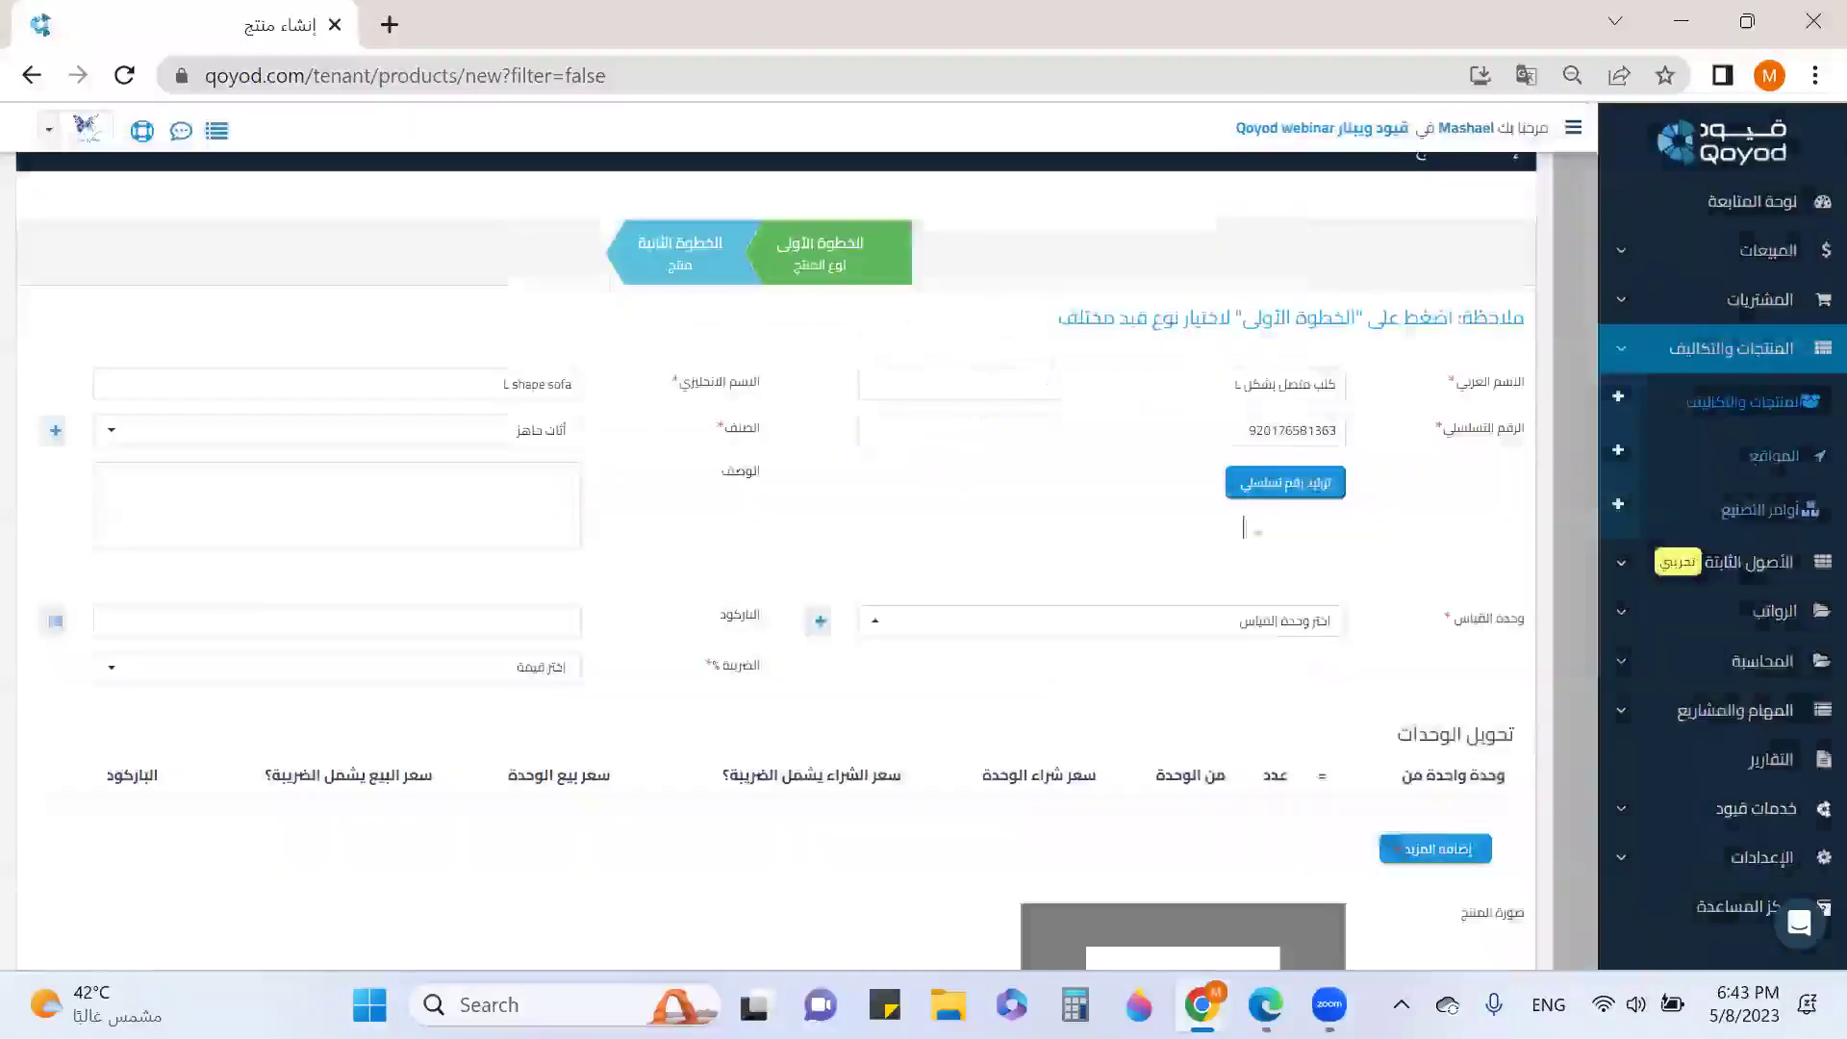
left_click(1251, 626)
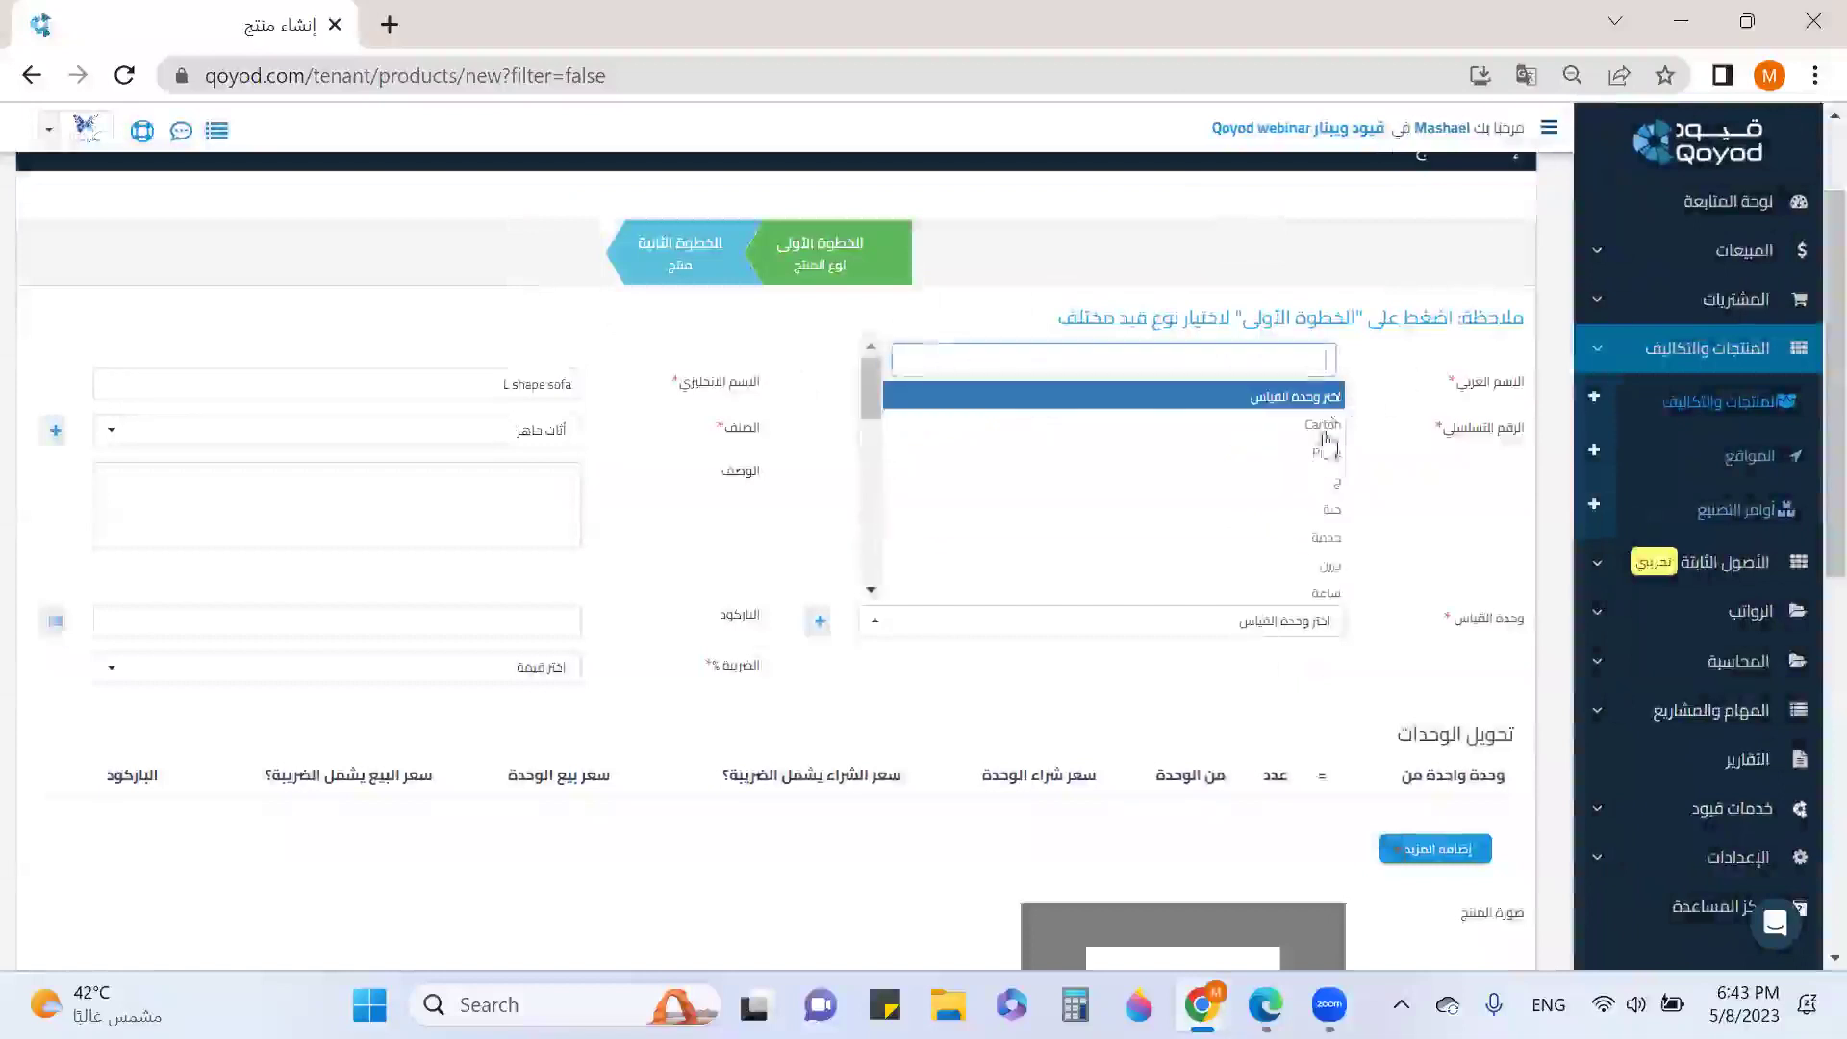
scroll(1303, 516, "down", 5)
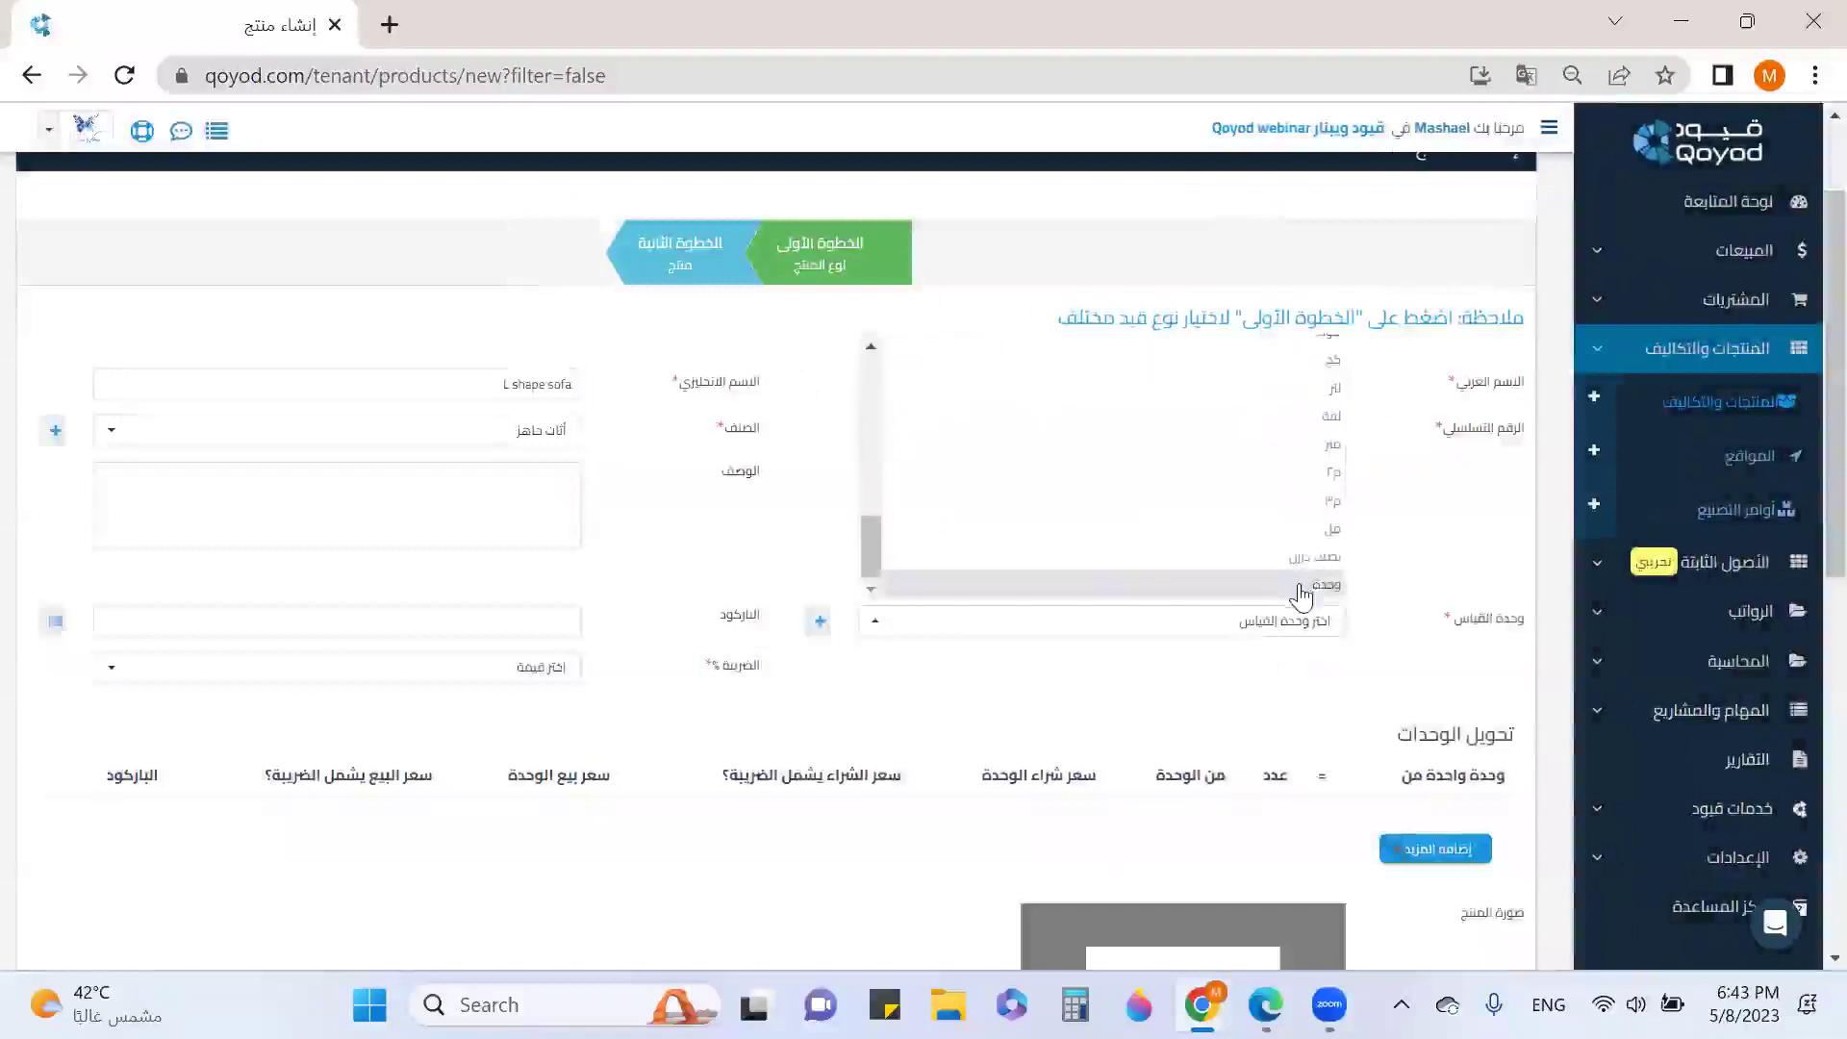
left_click(1302, 589)
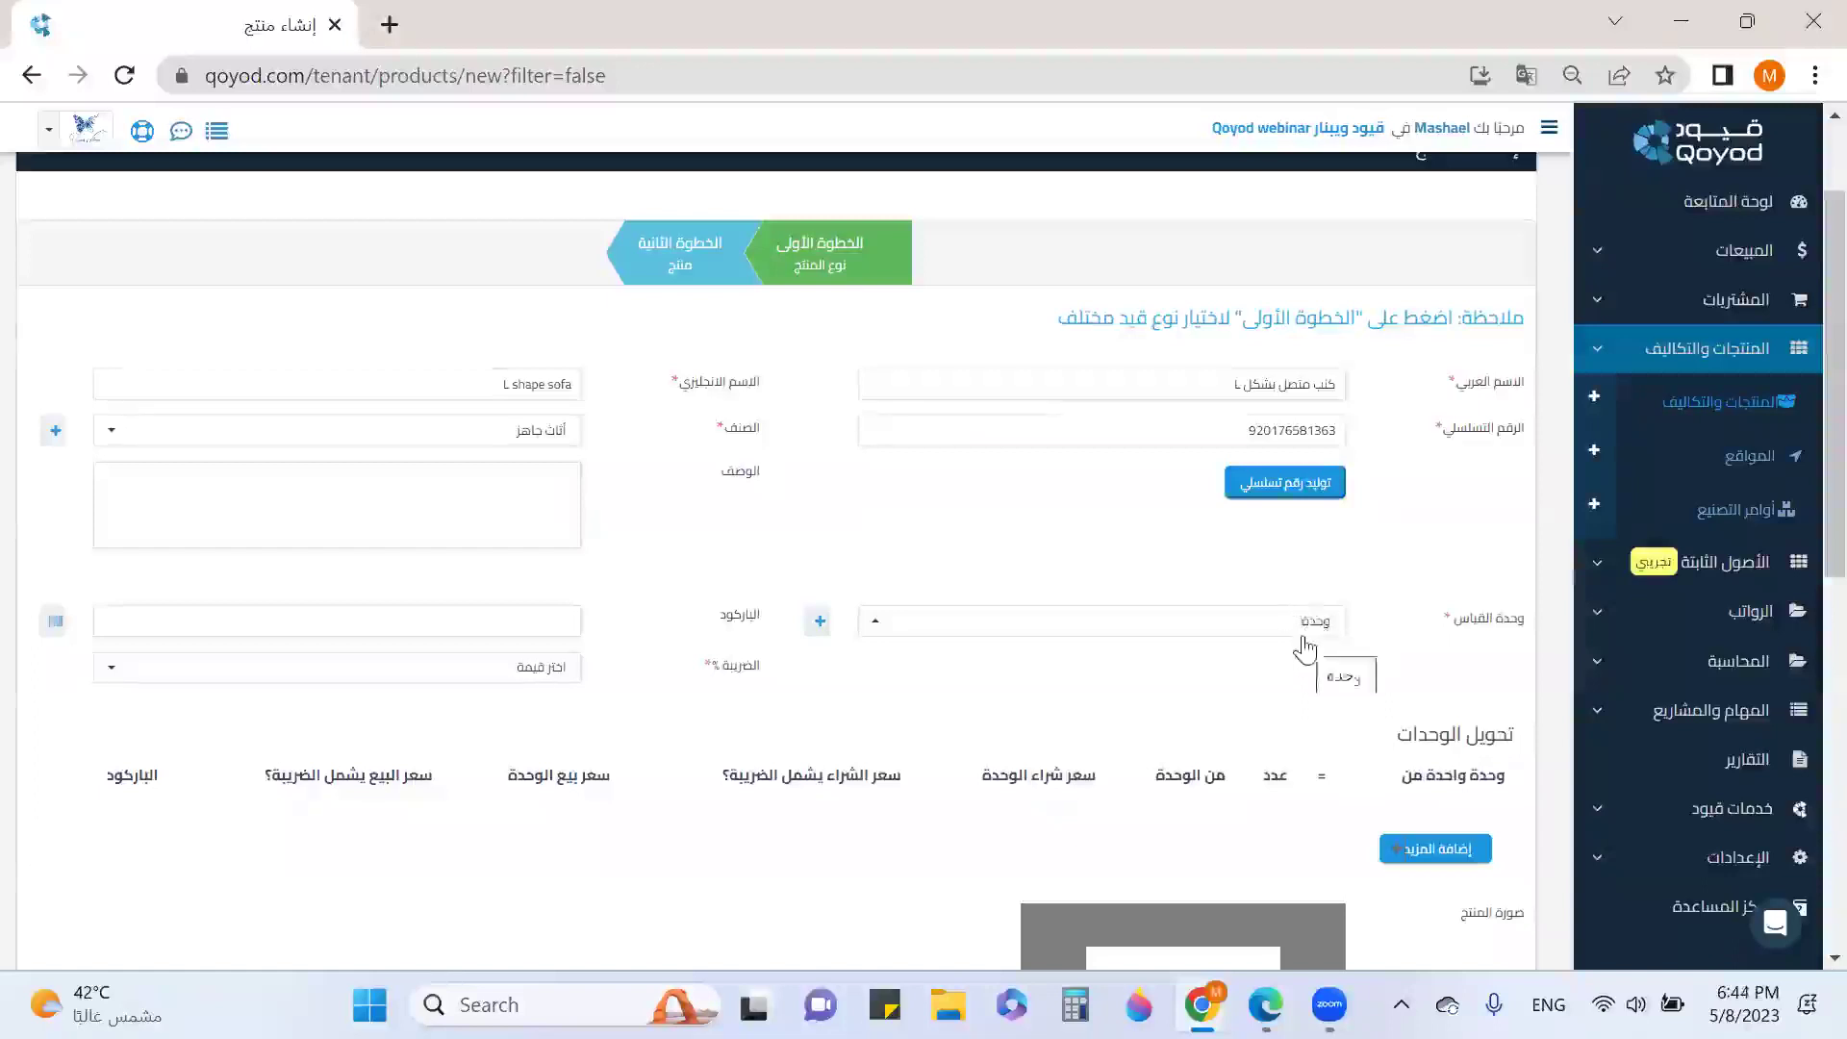
left_click(1266, 625)
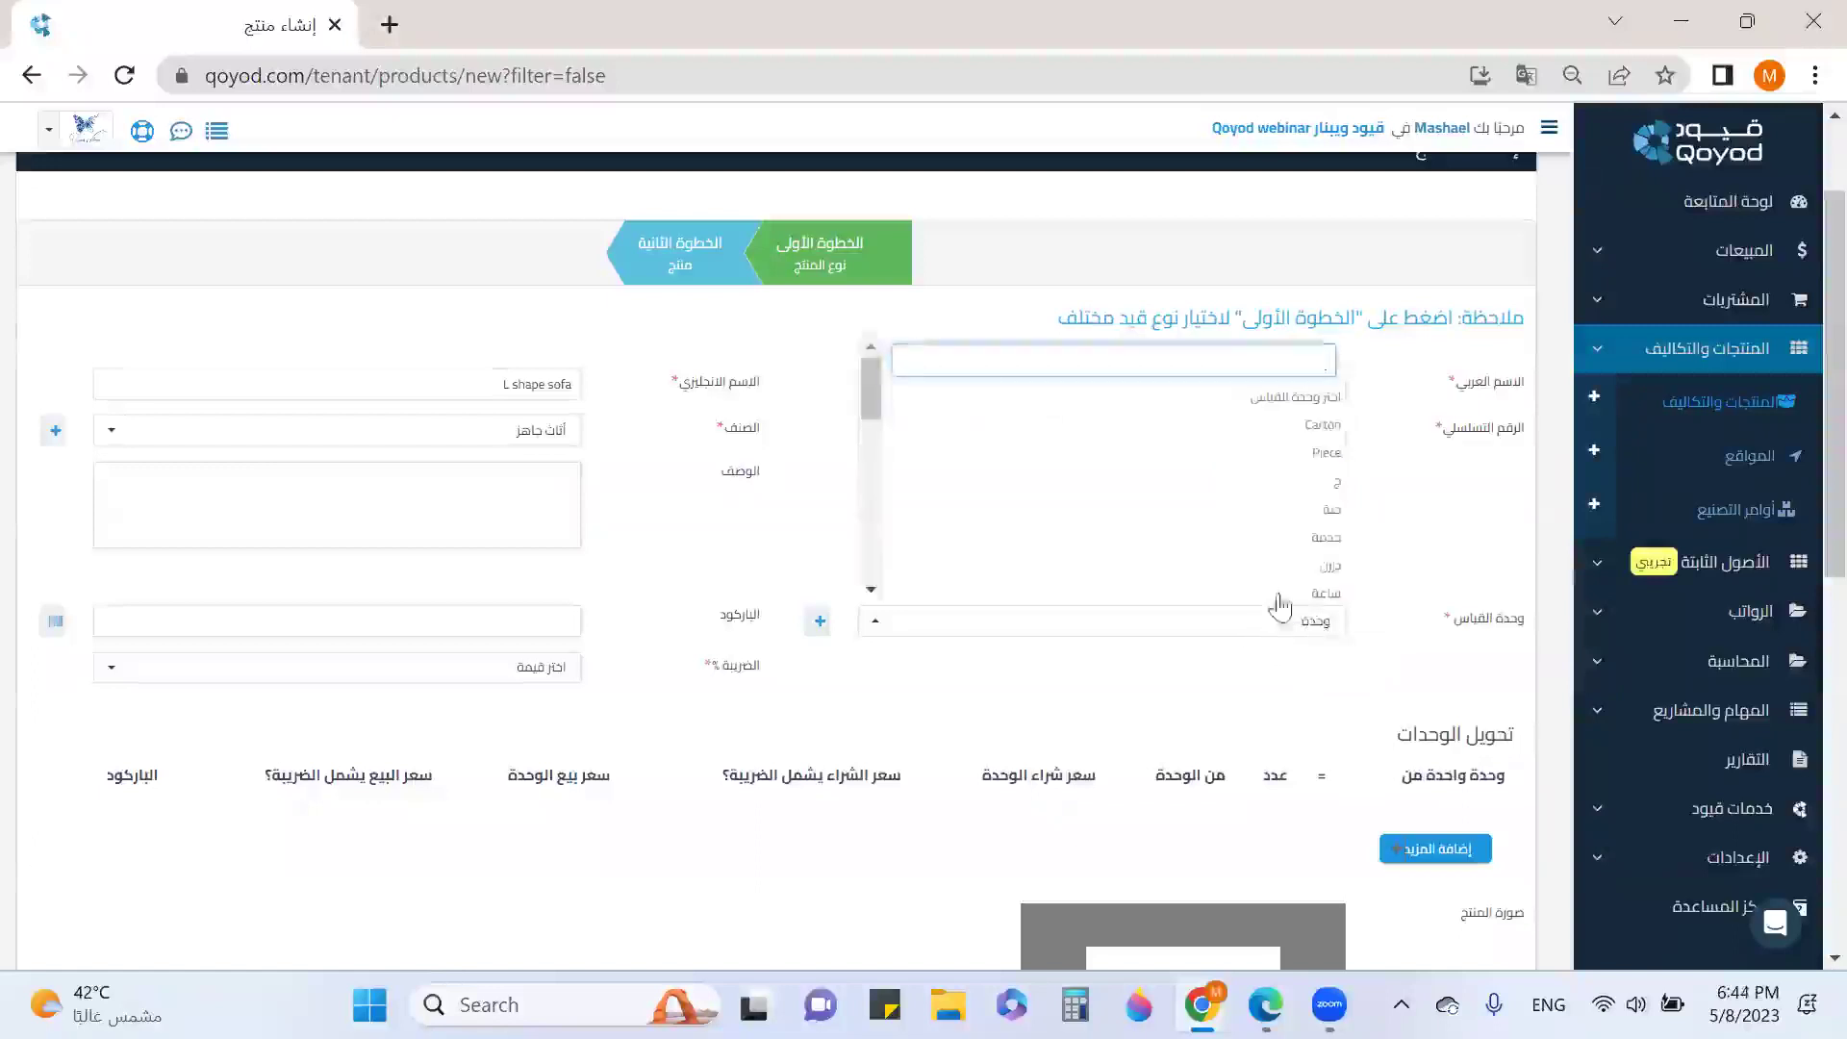
scroll(1284, 536, "down", 5)
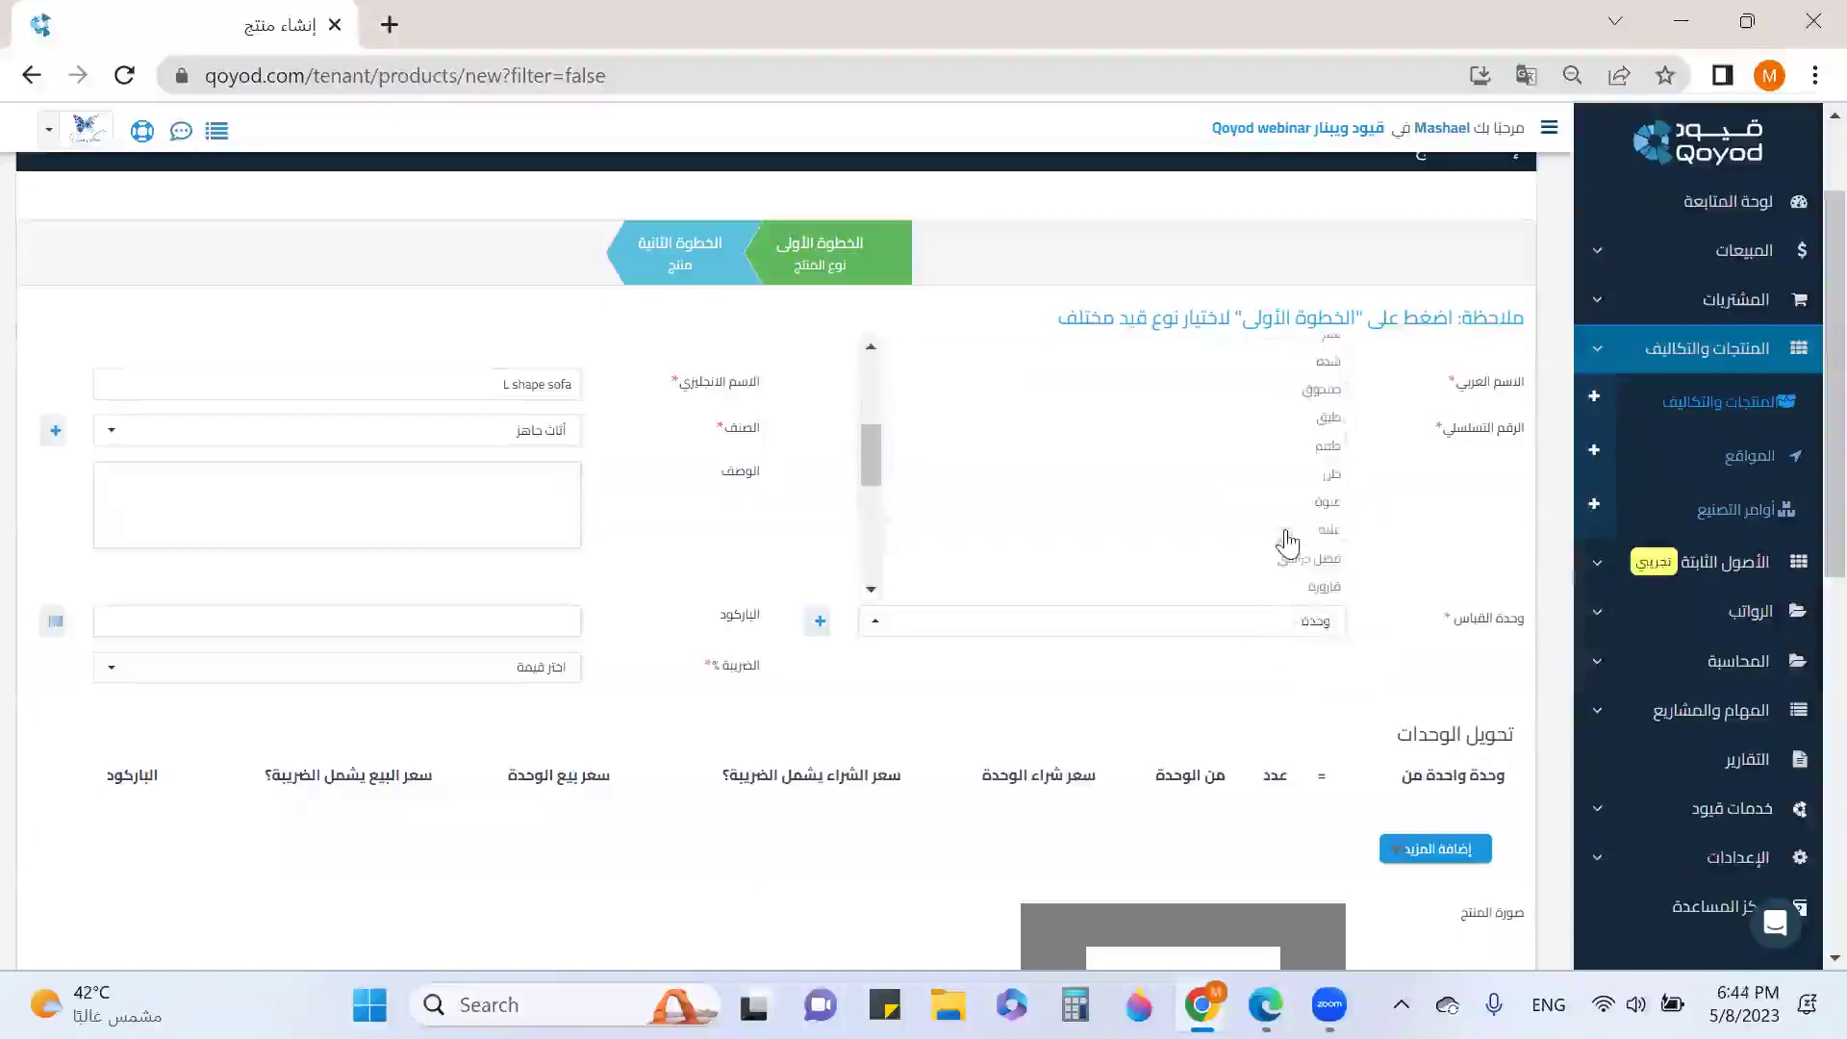
left_click(1329, 448)
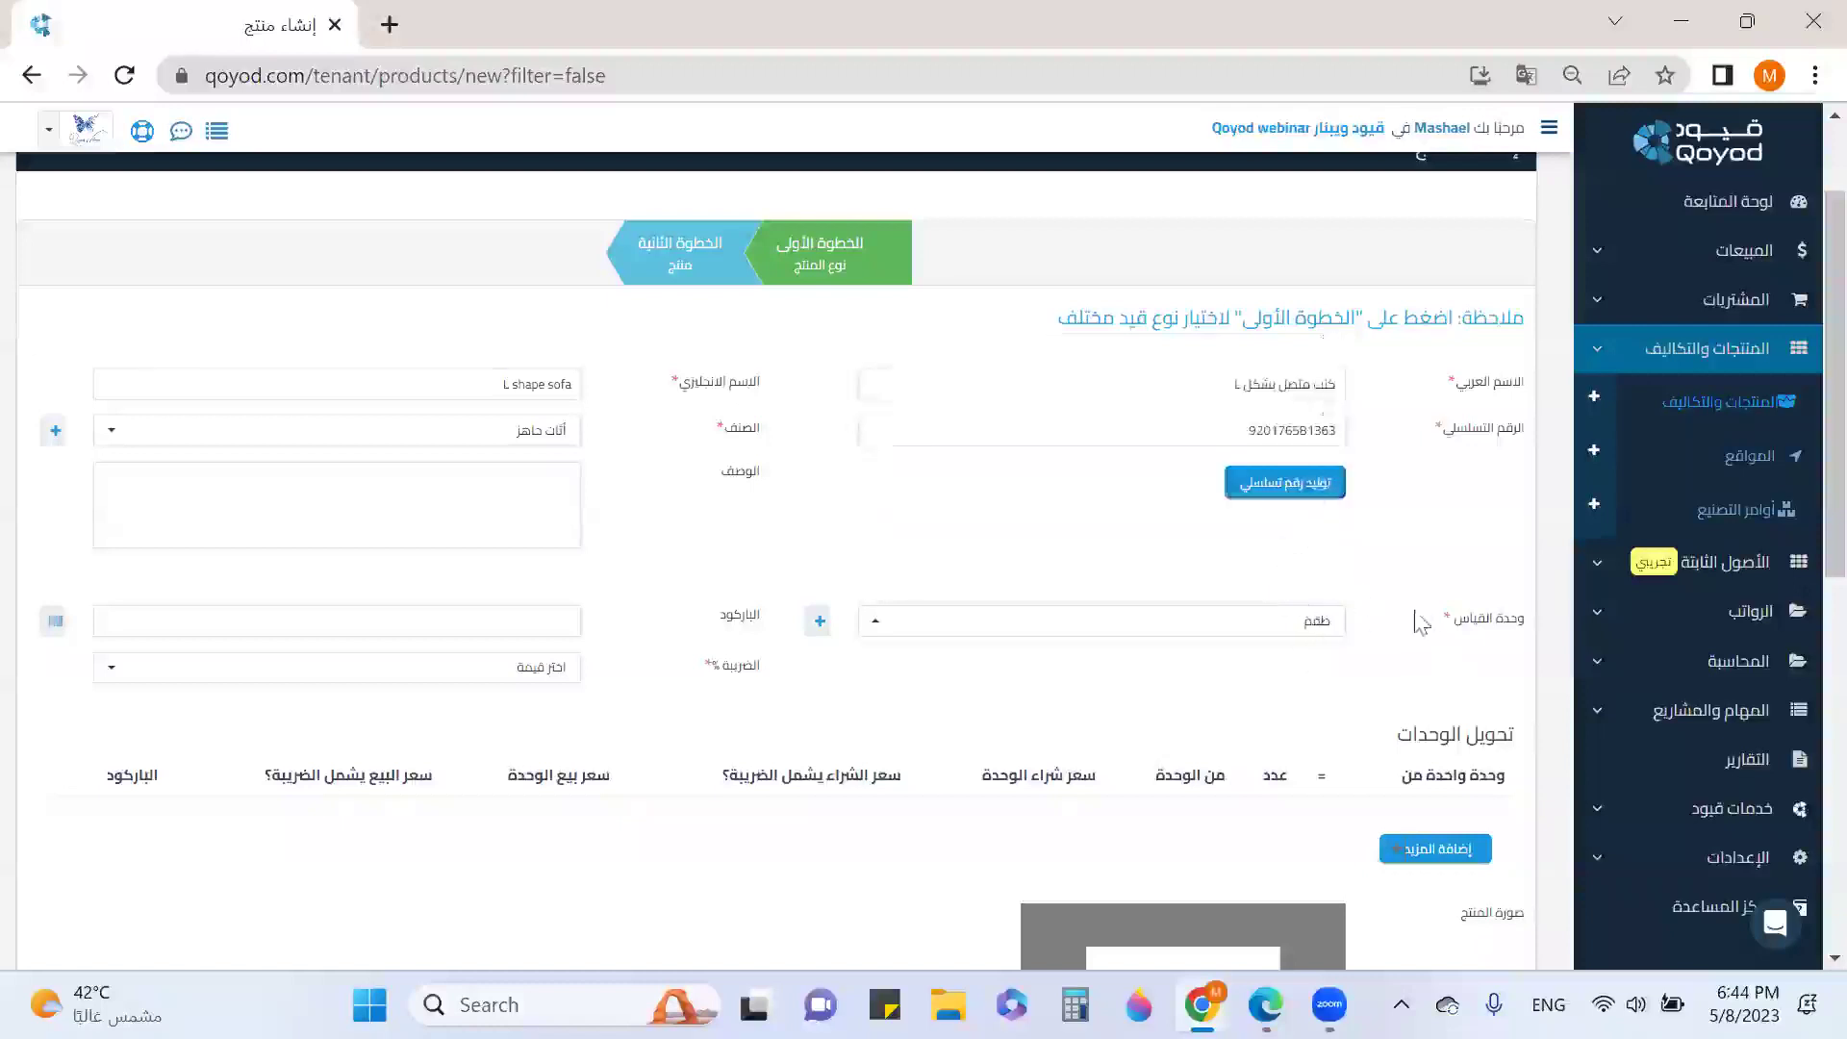
left_click(413, 631)
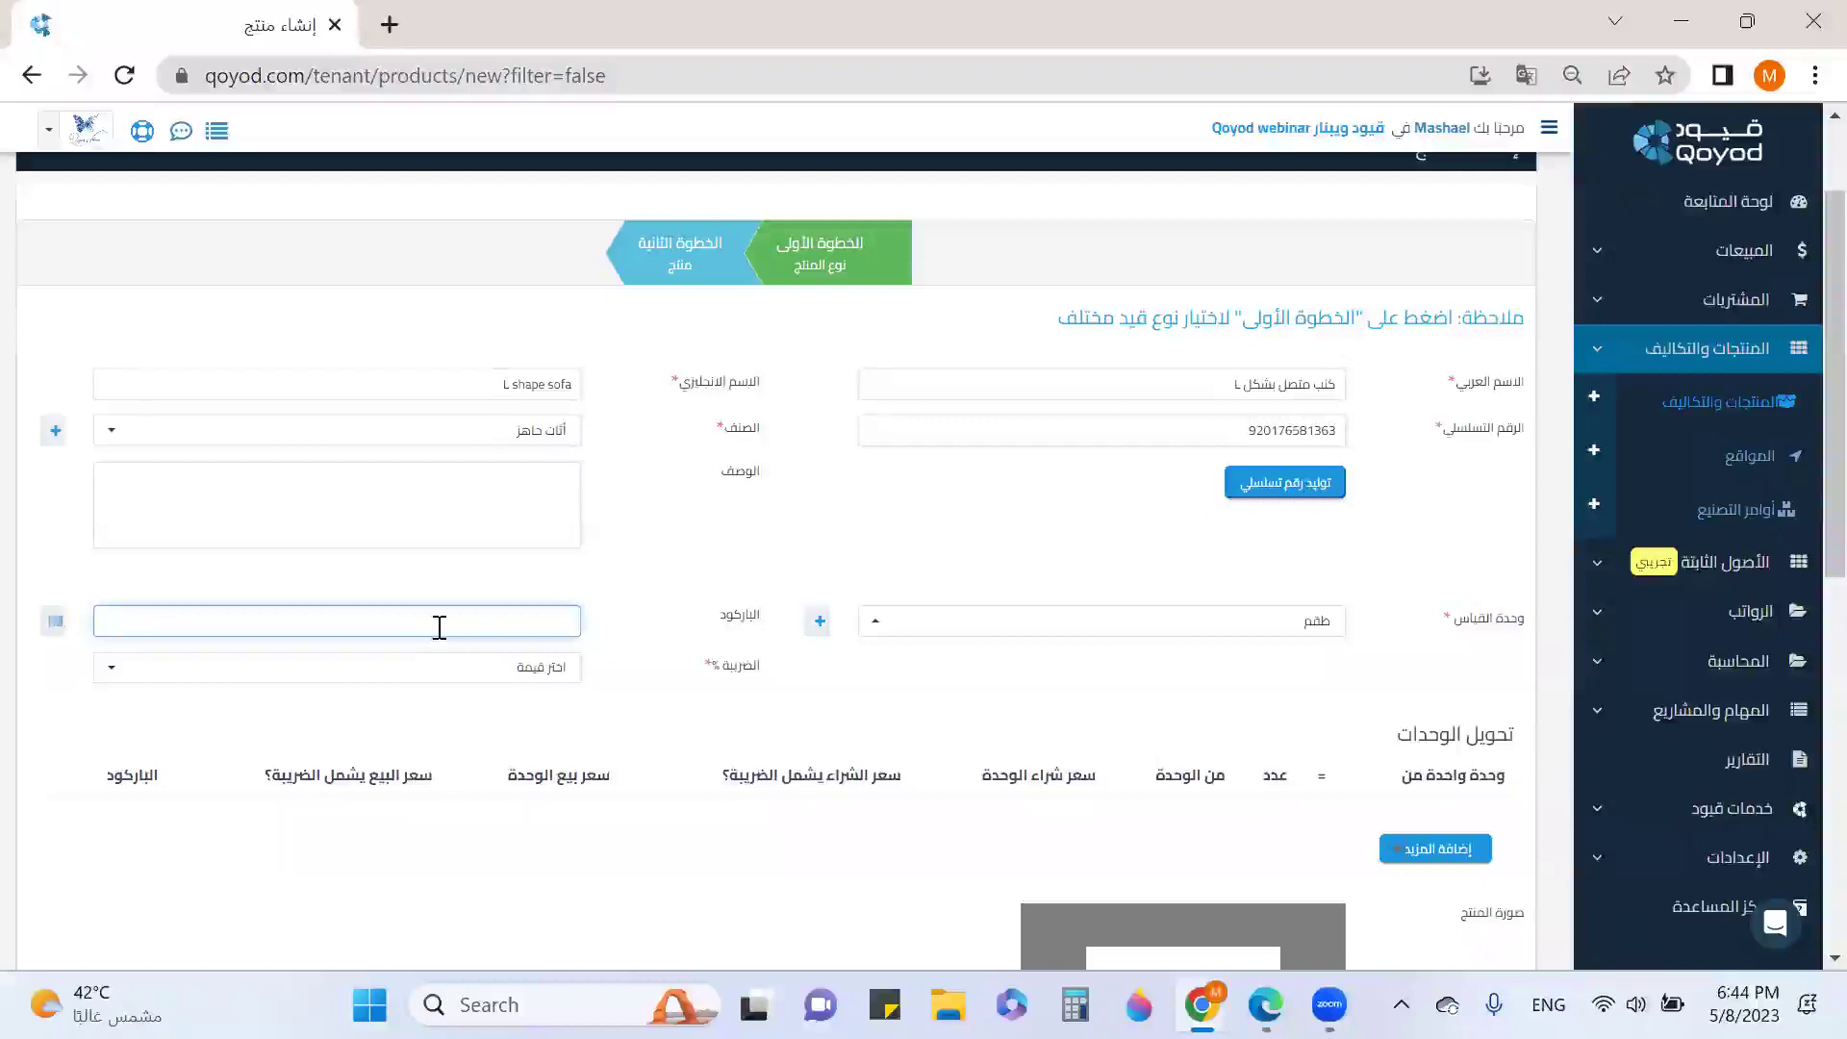
Generate random barcode 202807060, cancel manual entry, and download it as a product_barcode PNG.
left_click(55, 621)
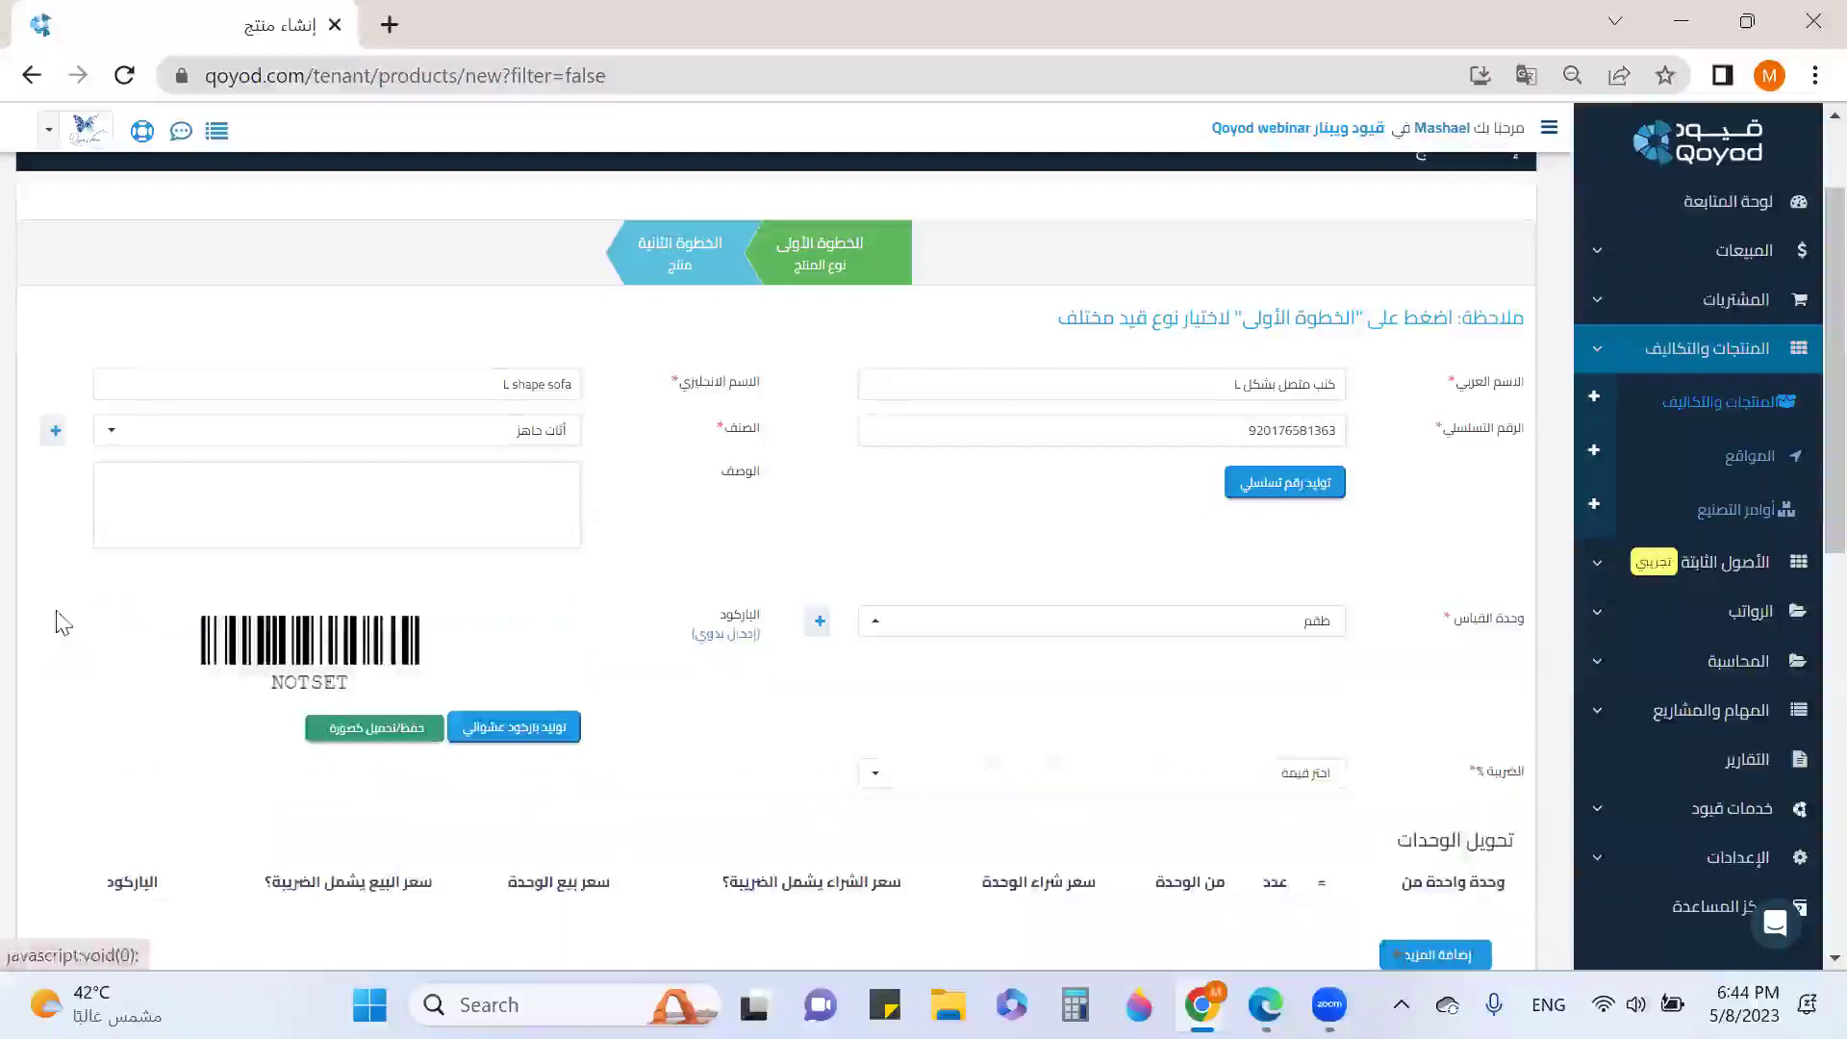
left_click(534, 736)
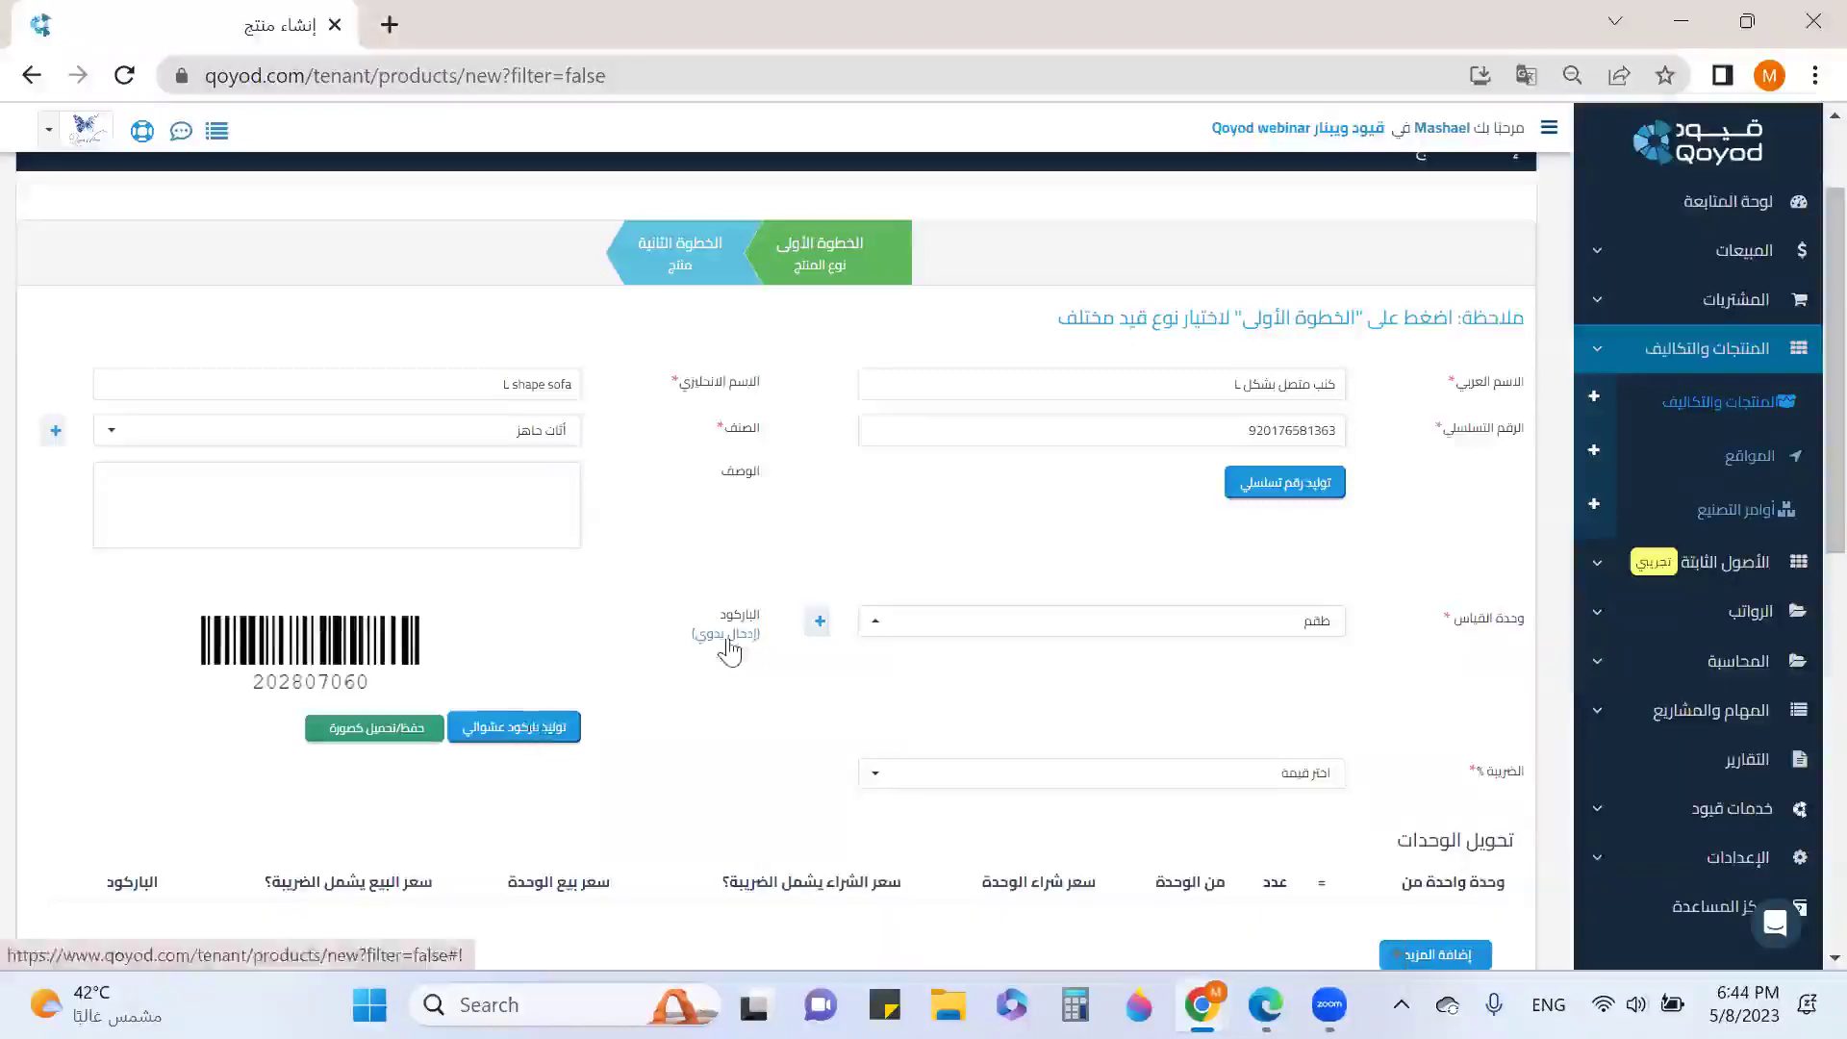
left_click(726, 635)
left_click(504, 717)
type("66777")
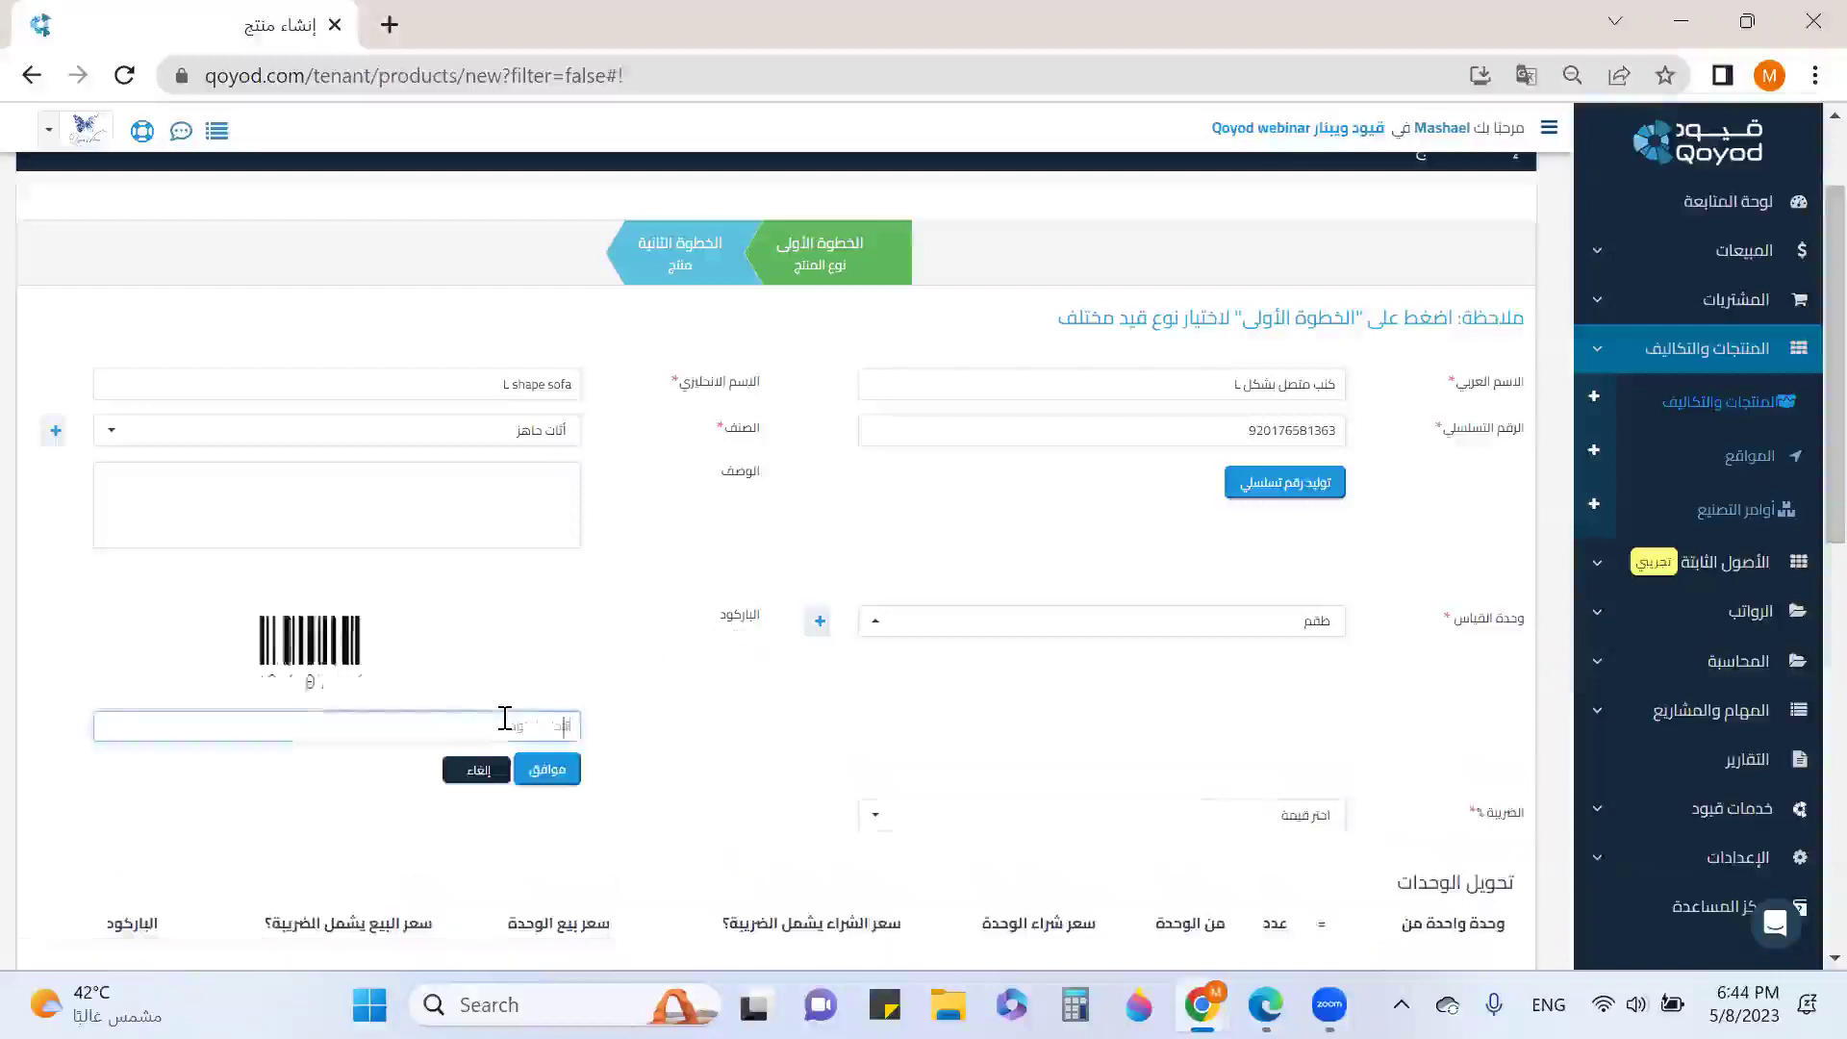
type("88777654567")
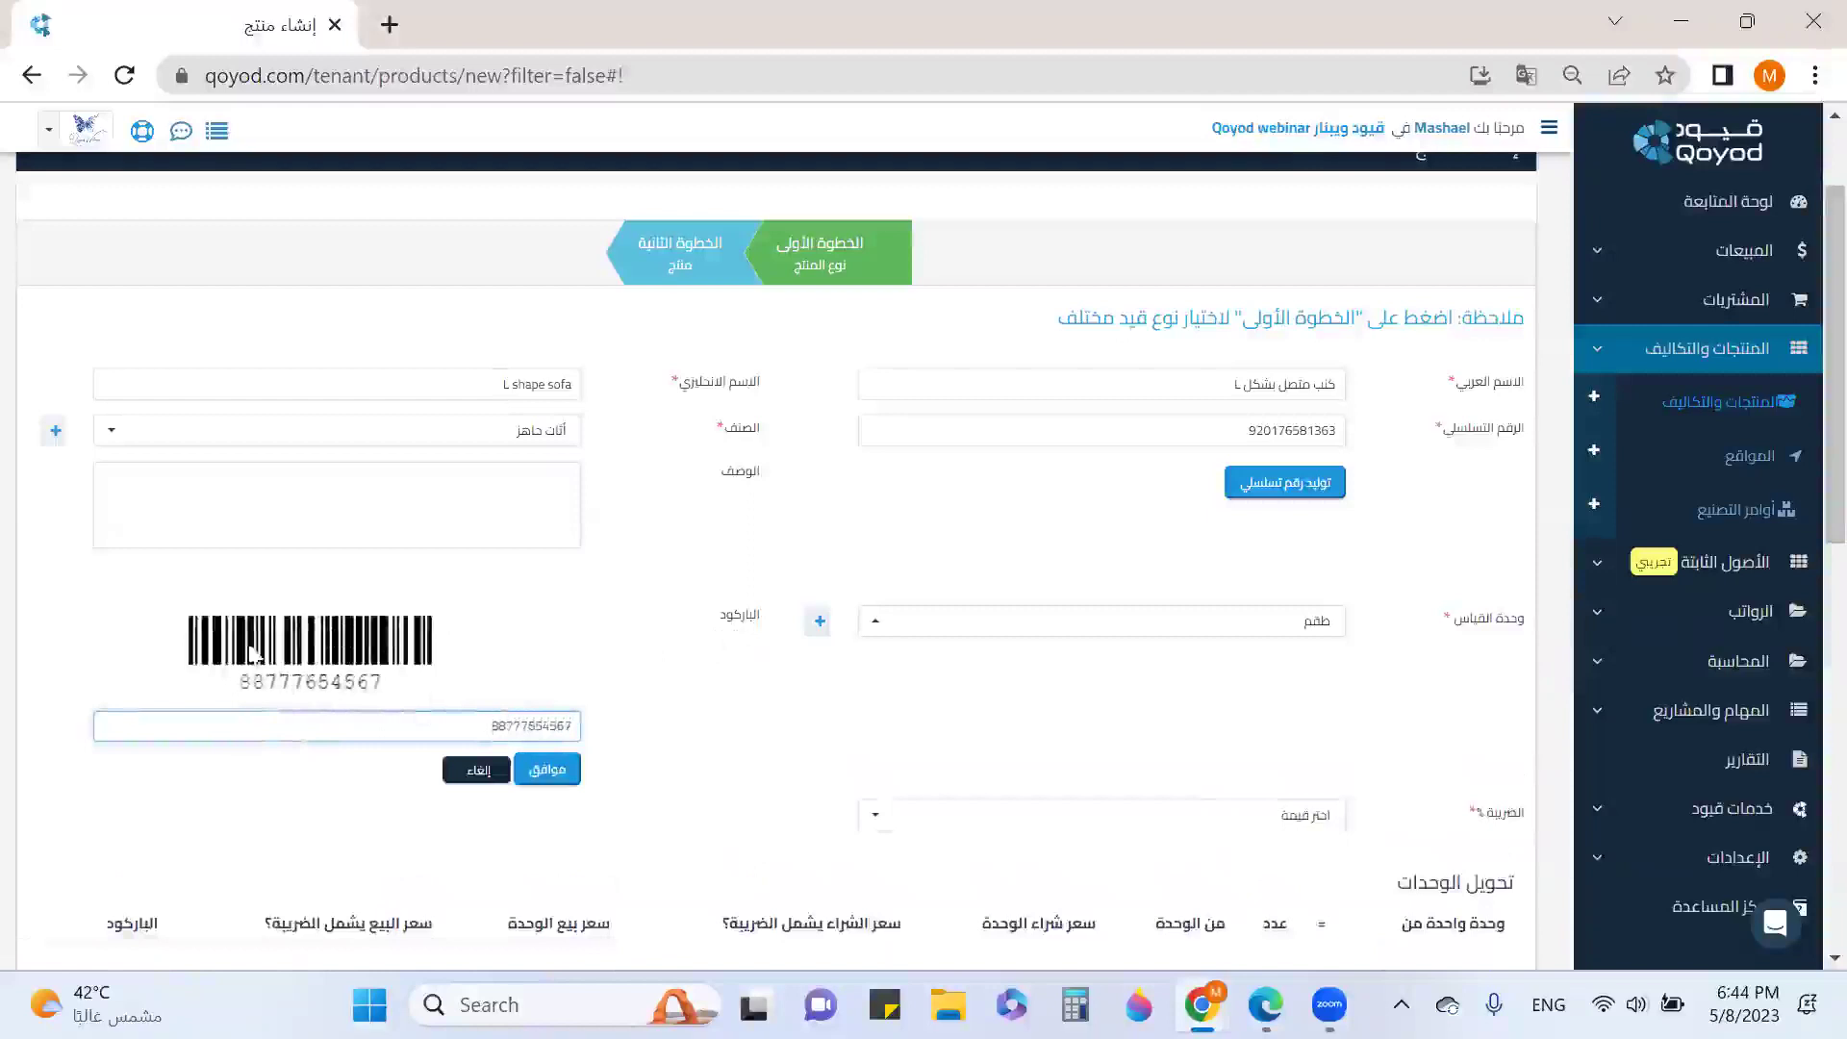
left_click(468, 777)
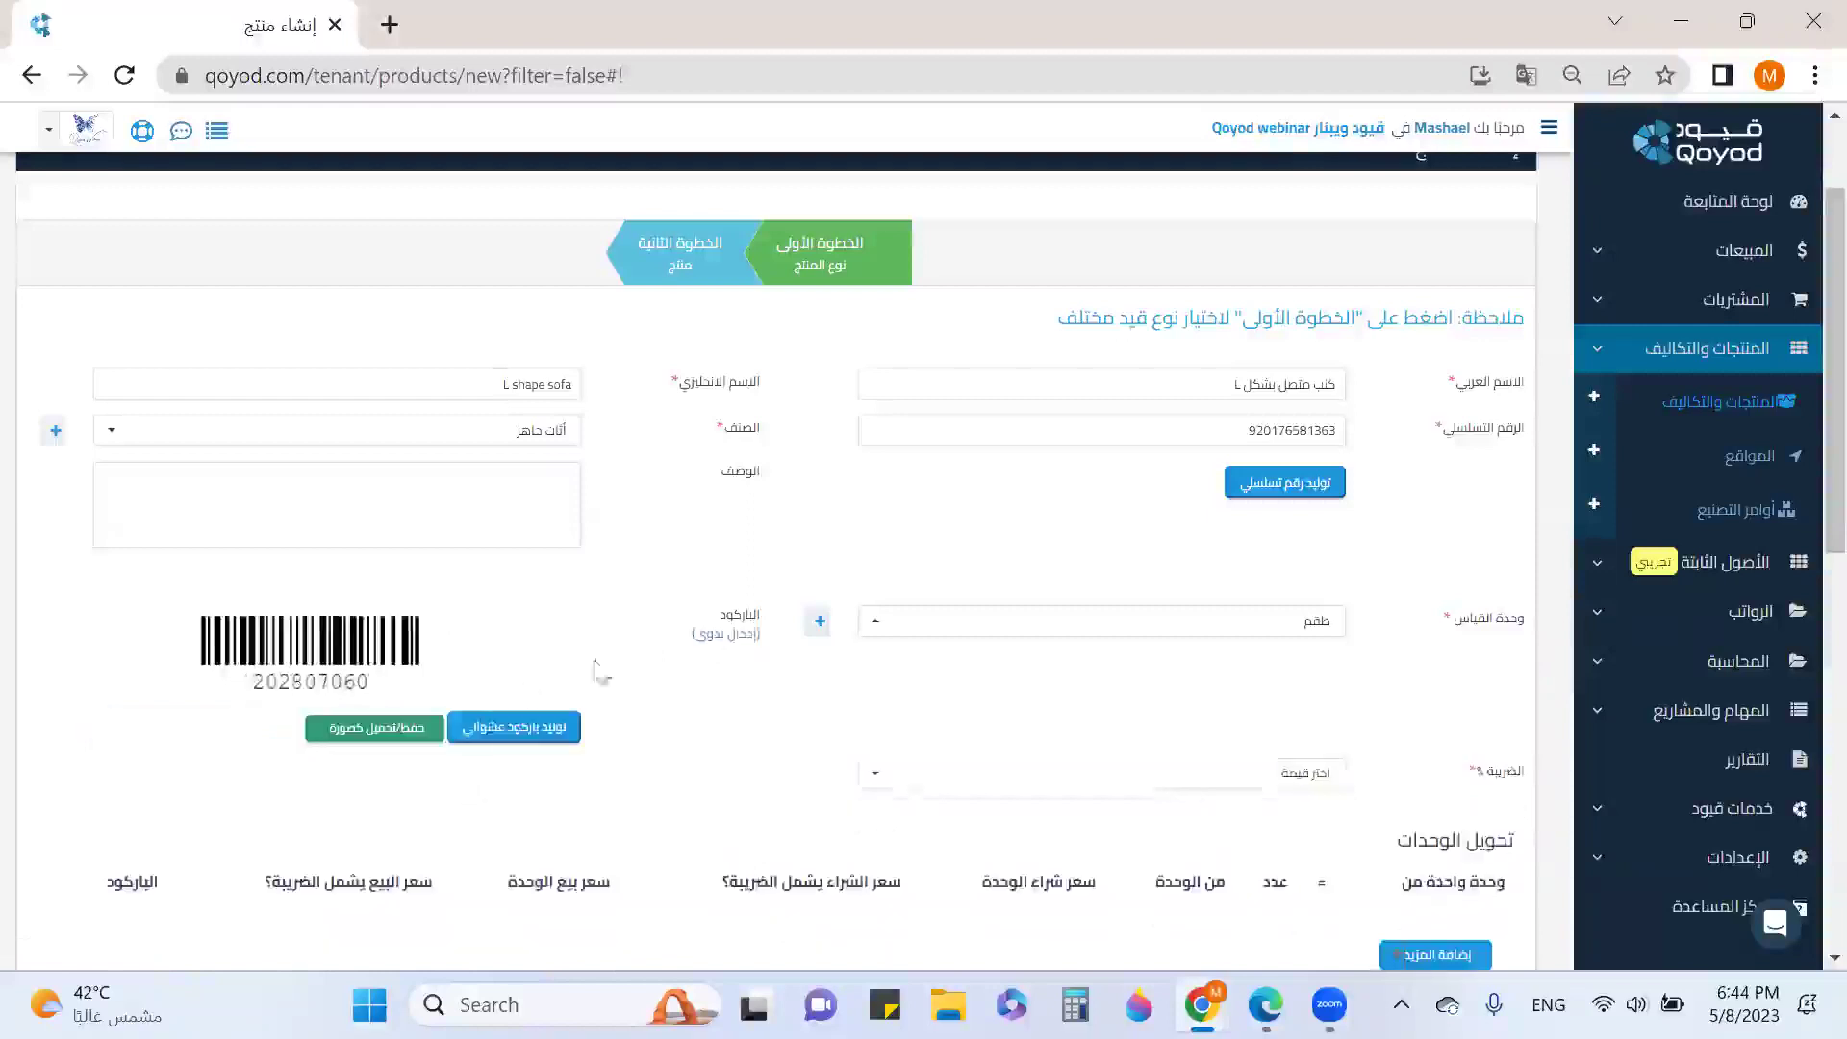
left_click(384, 739)
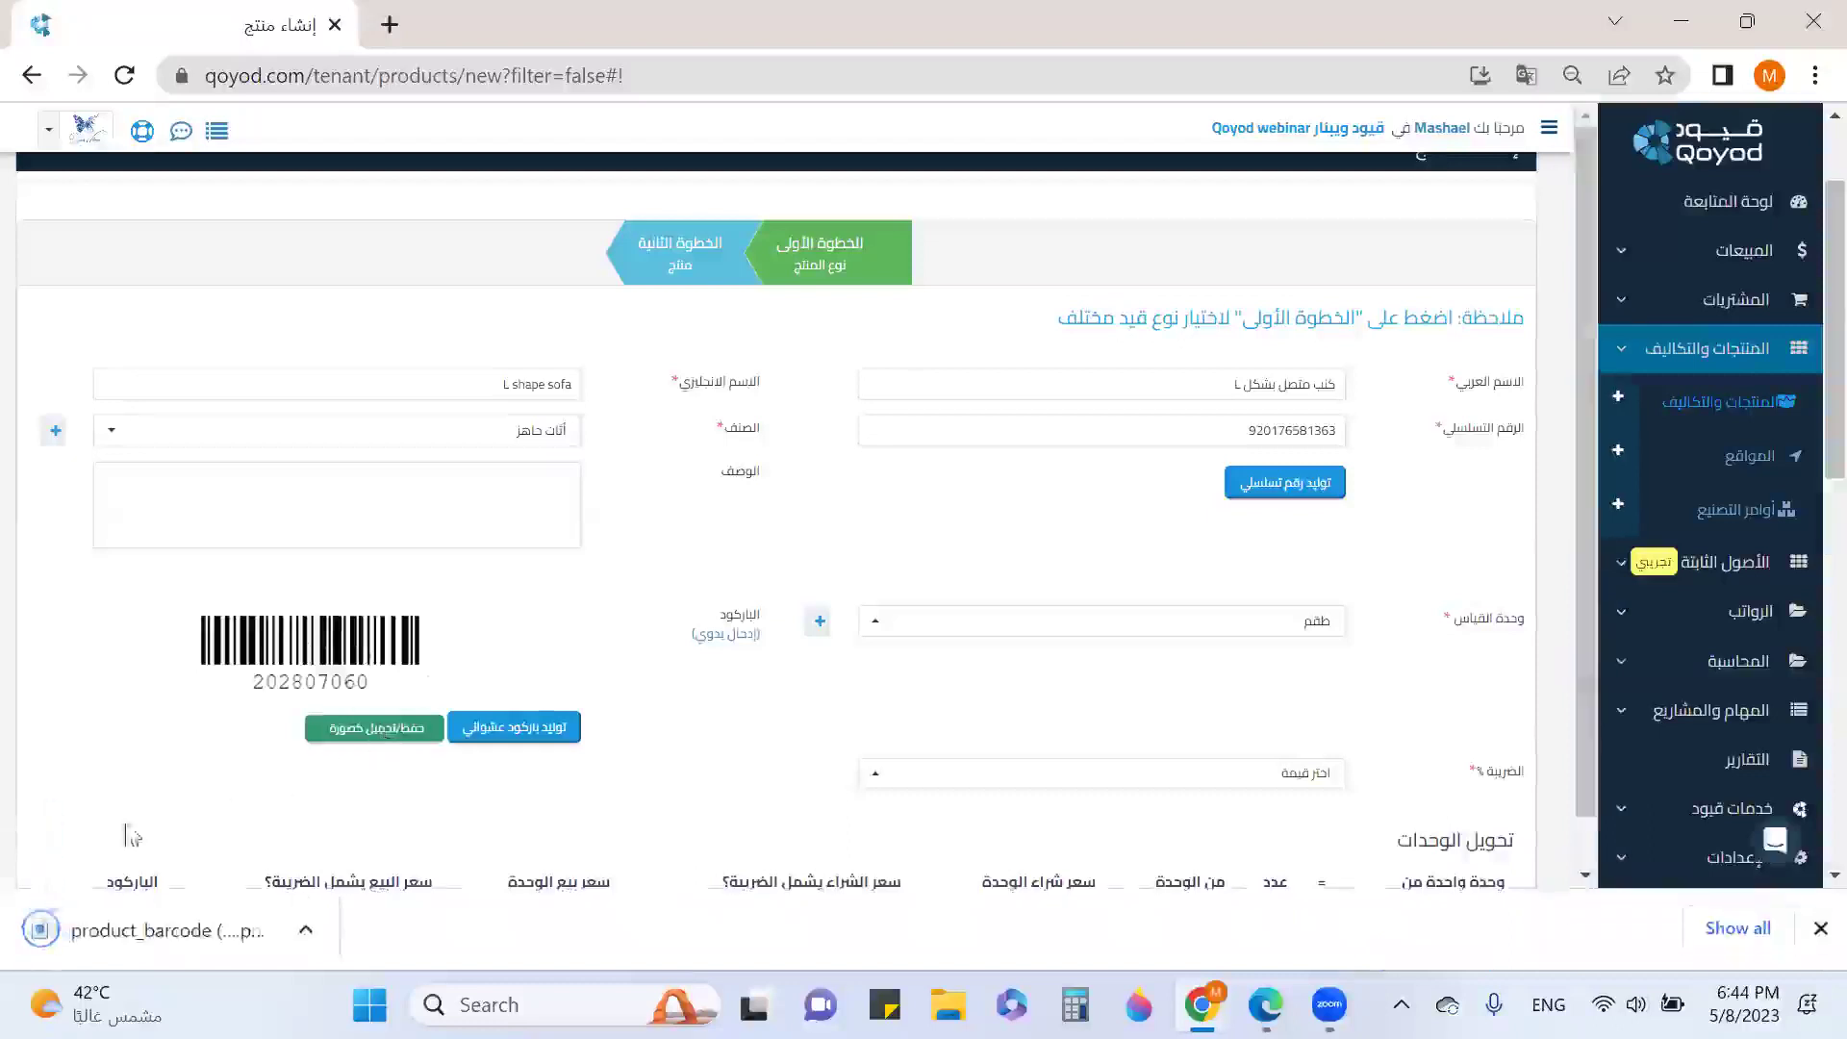
left_click(173, 930)
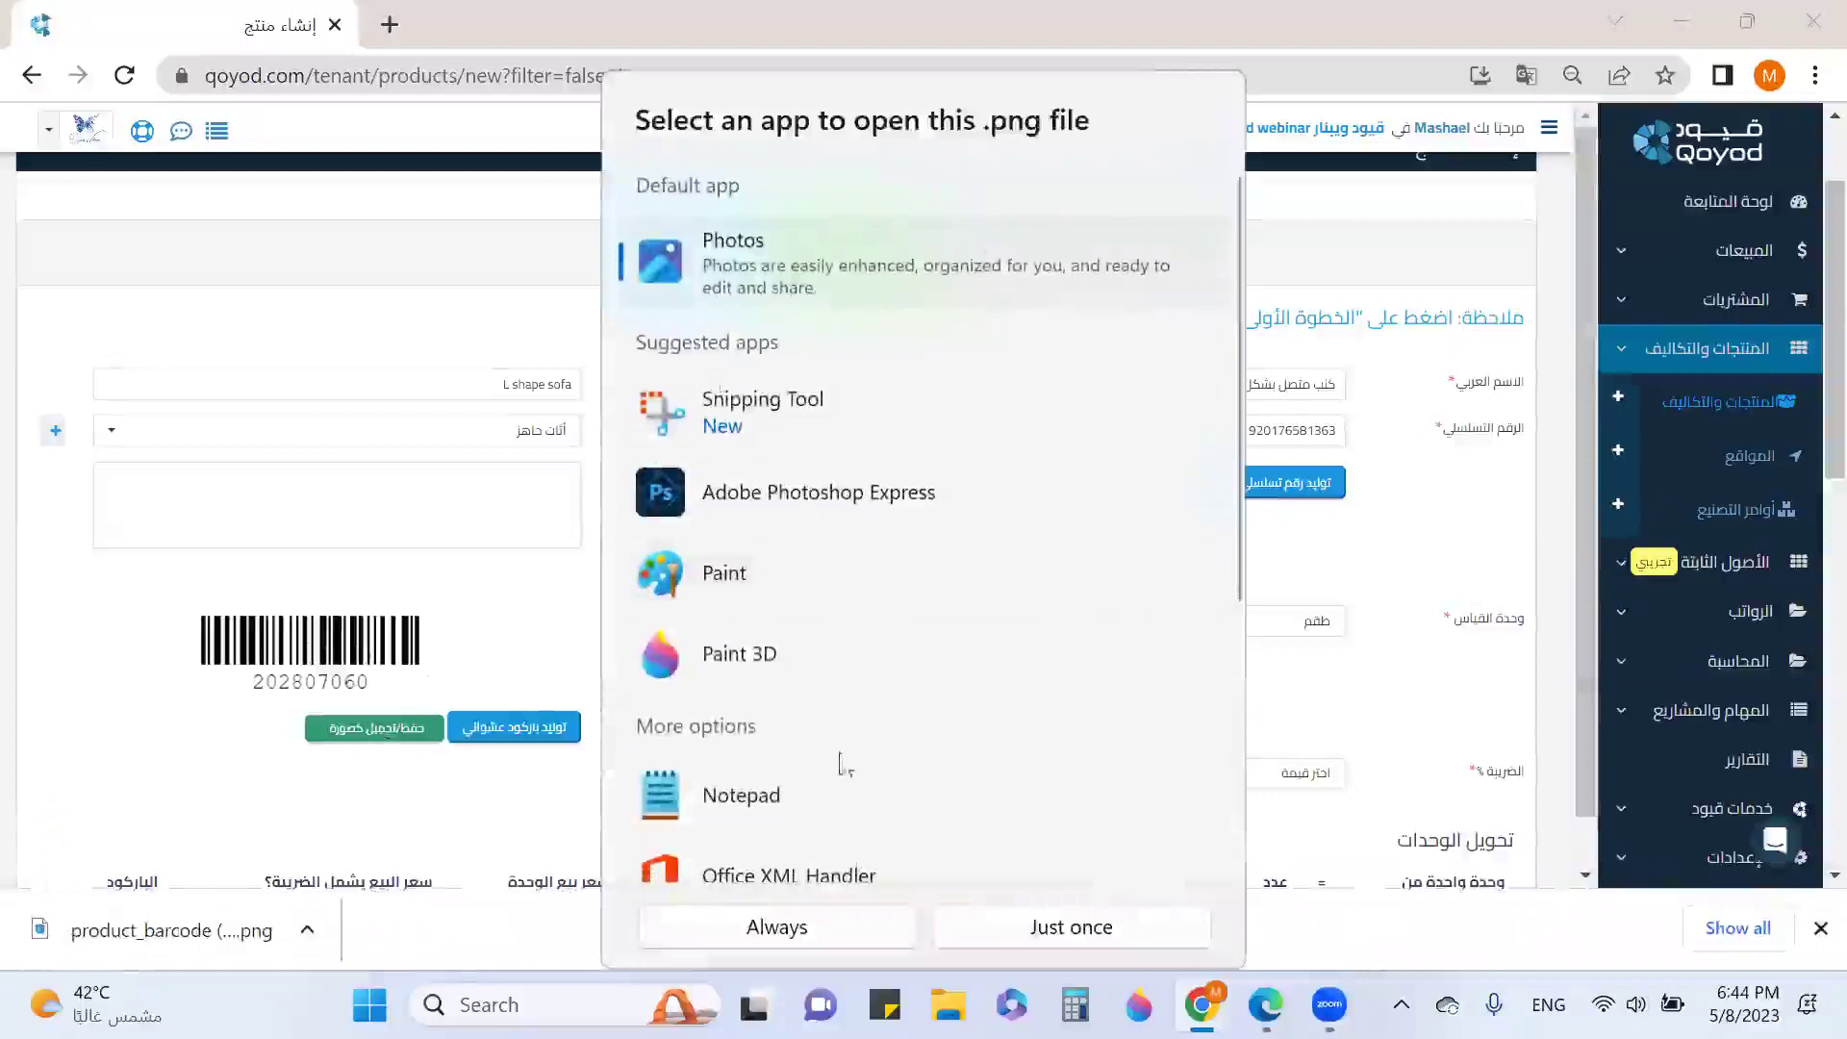
View the product_barcode PNG image in Photos, then close the viewer.
key("Escape")
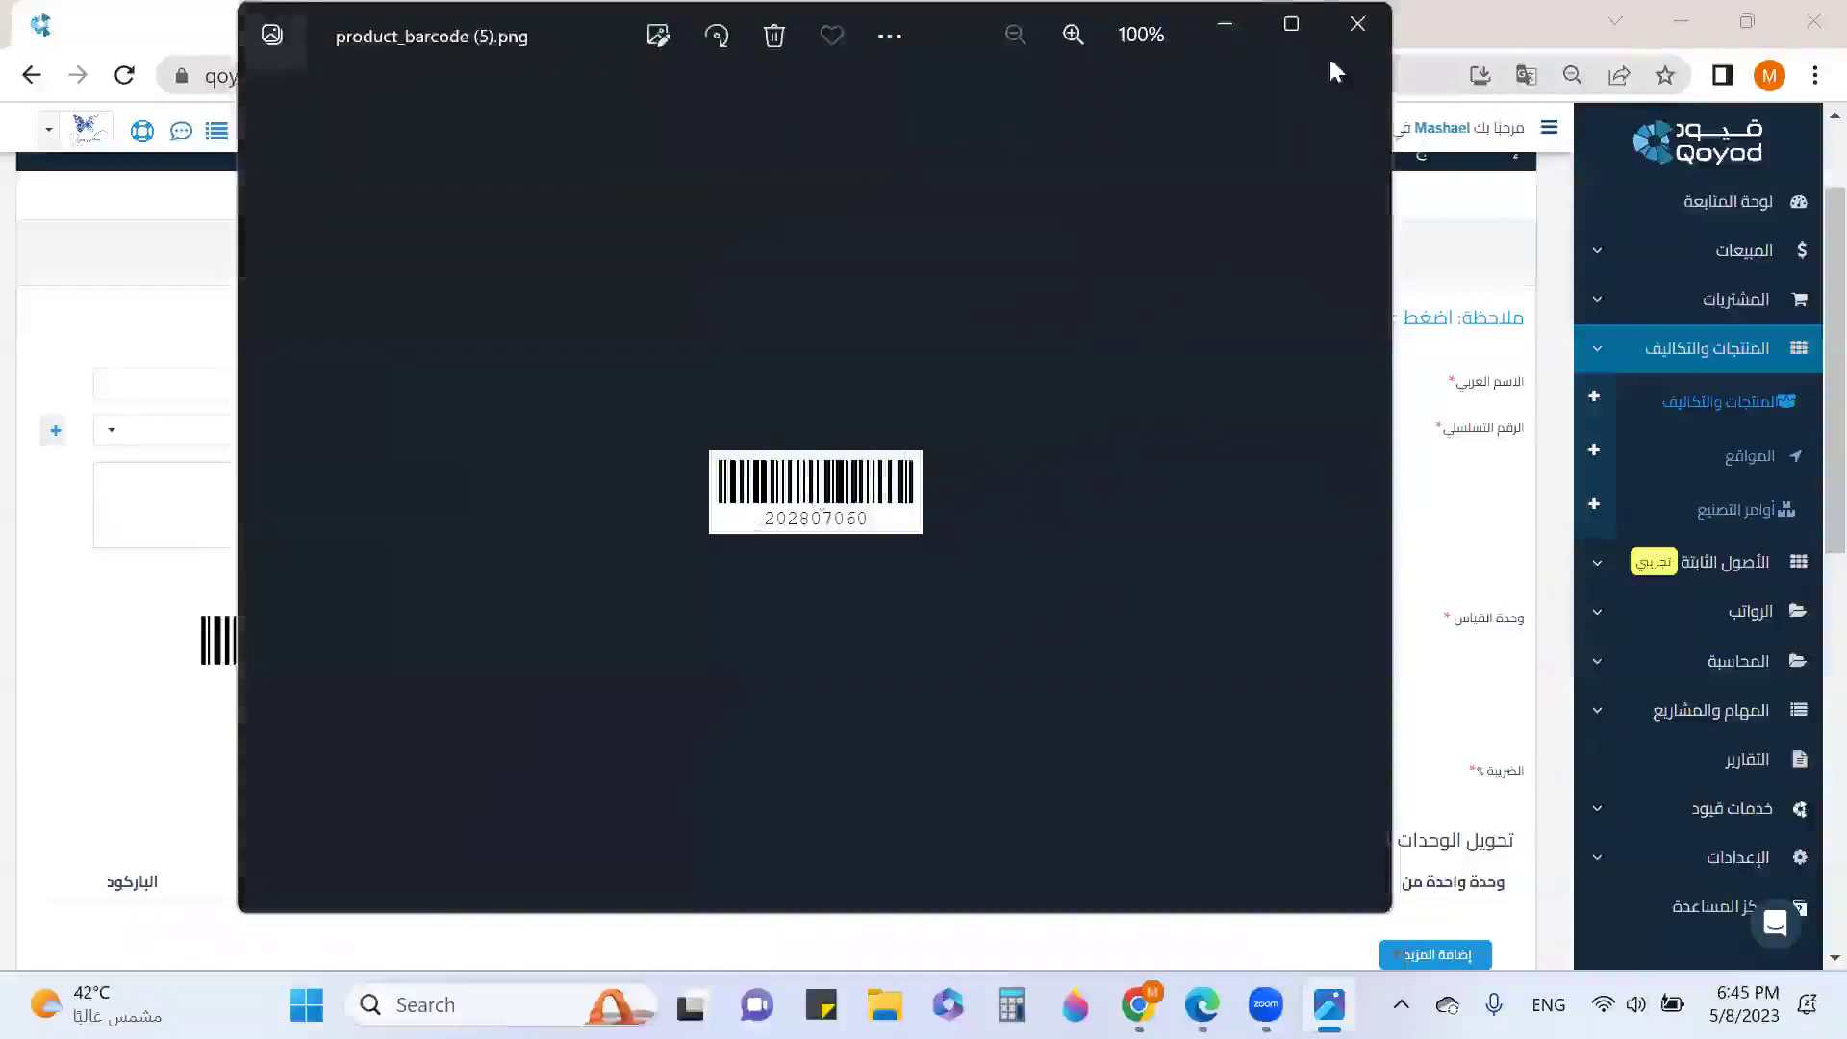
left_click(1356, 23)
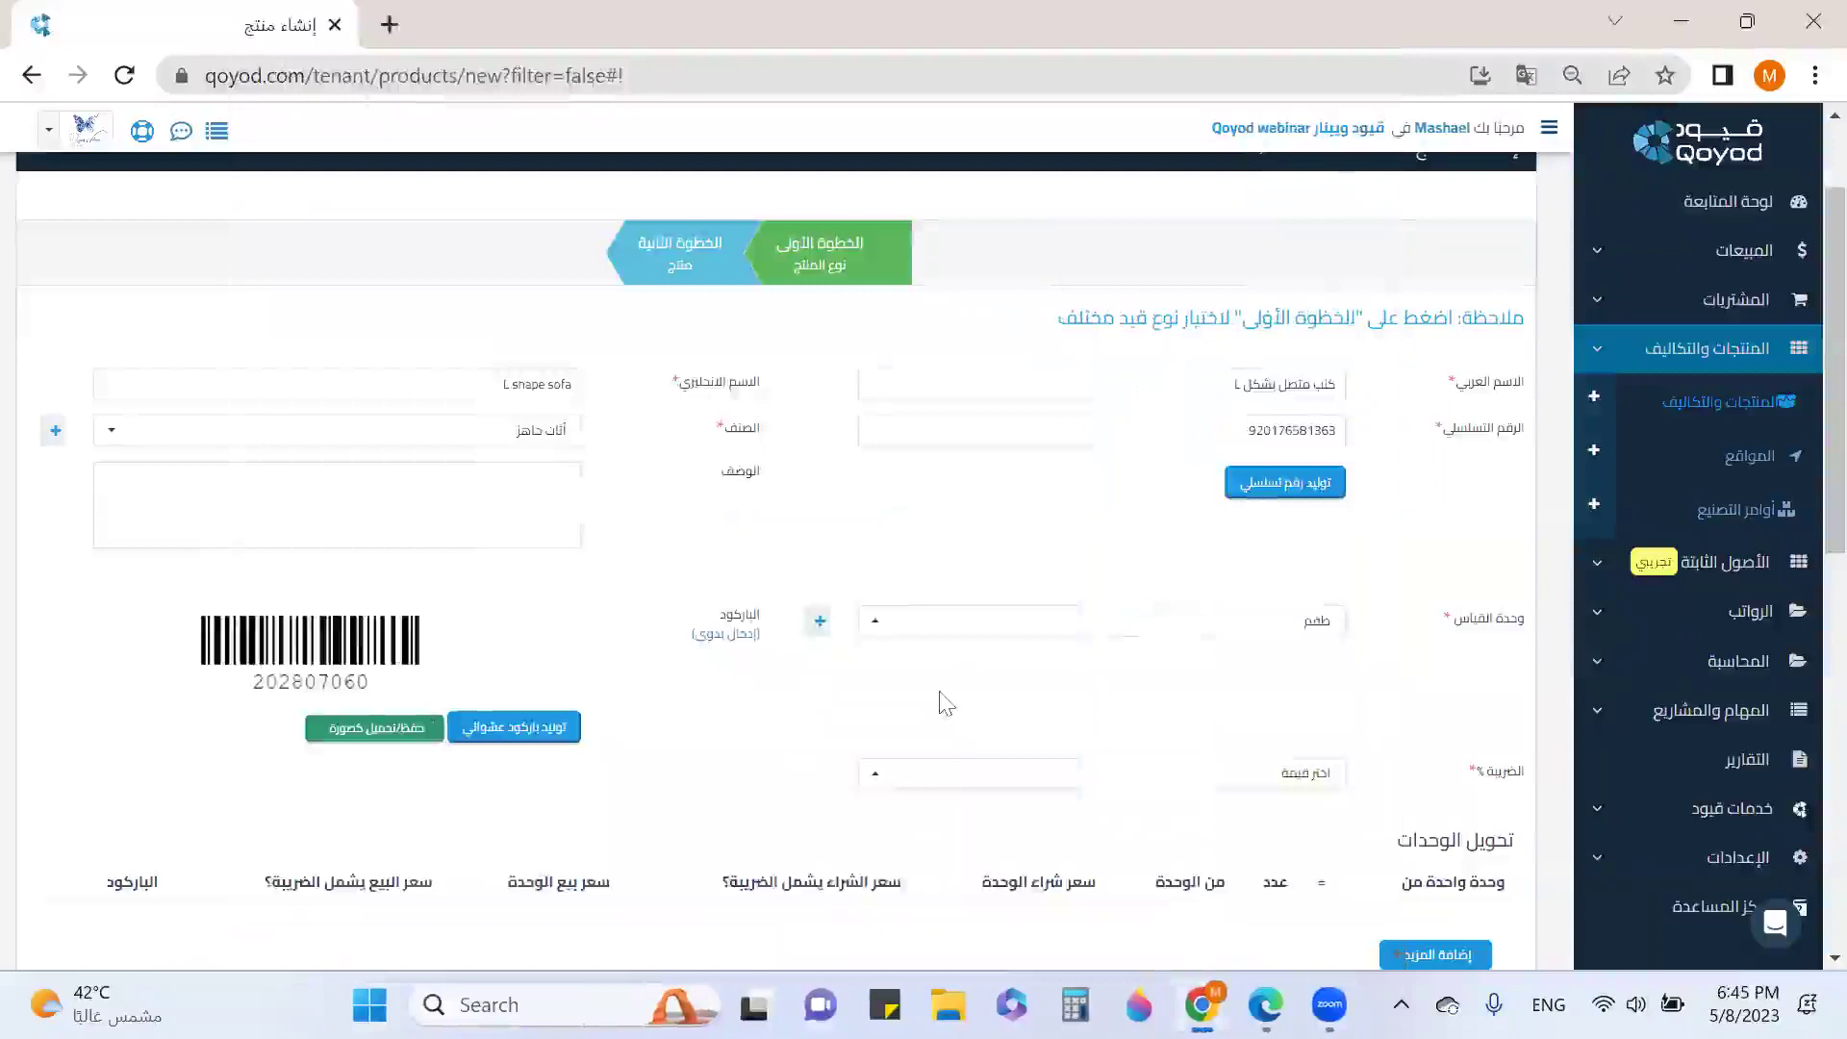
Set the product's tax to ضريبة القيمة المضافة - 15.0%.
scroll(1472, 673, "down", 1)
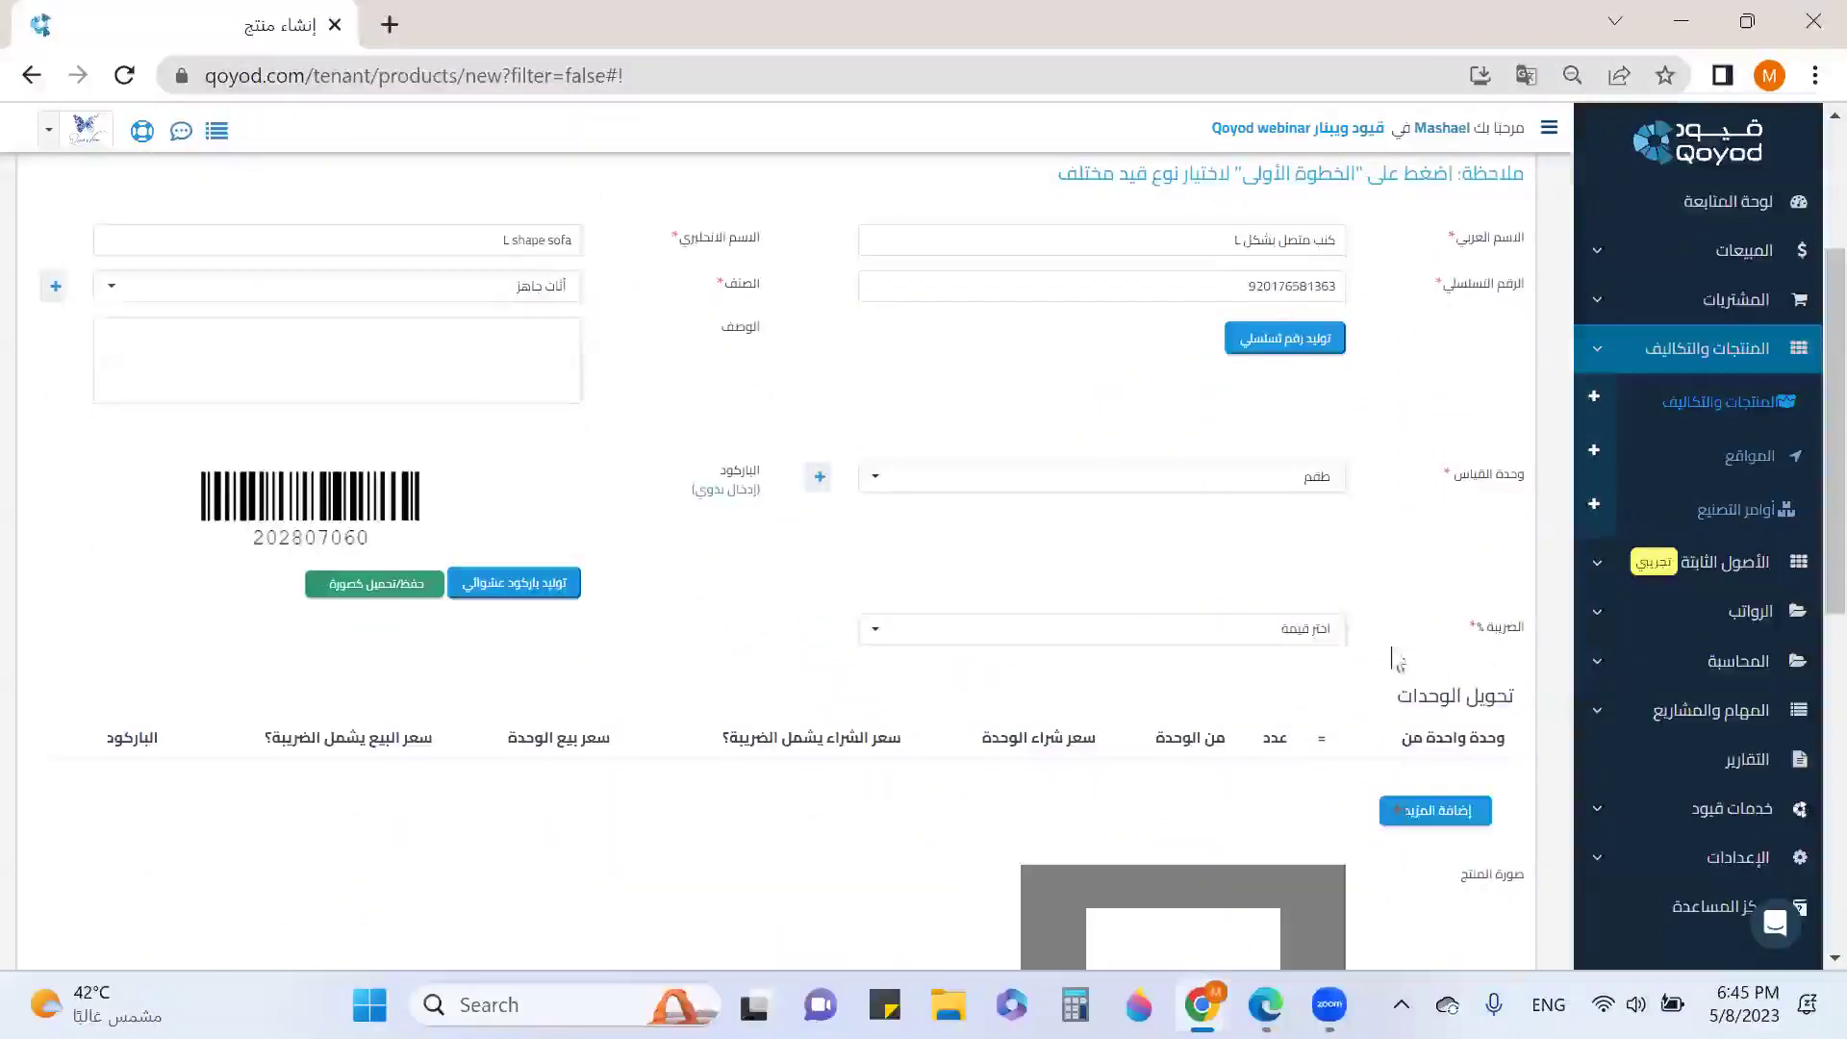
left_click(1297, 642)
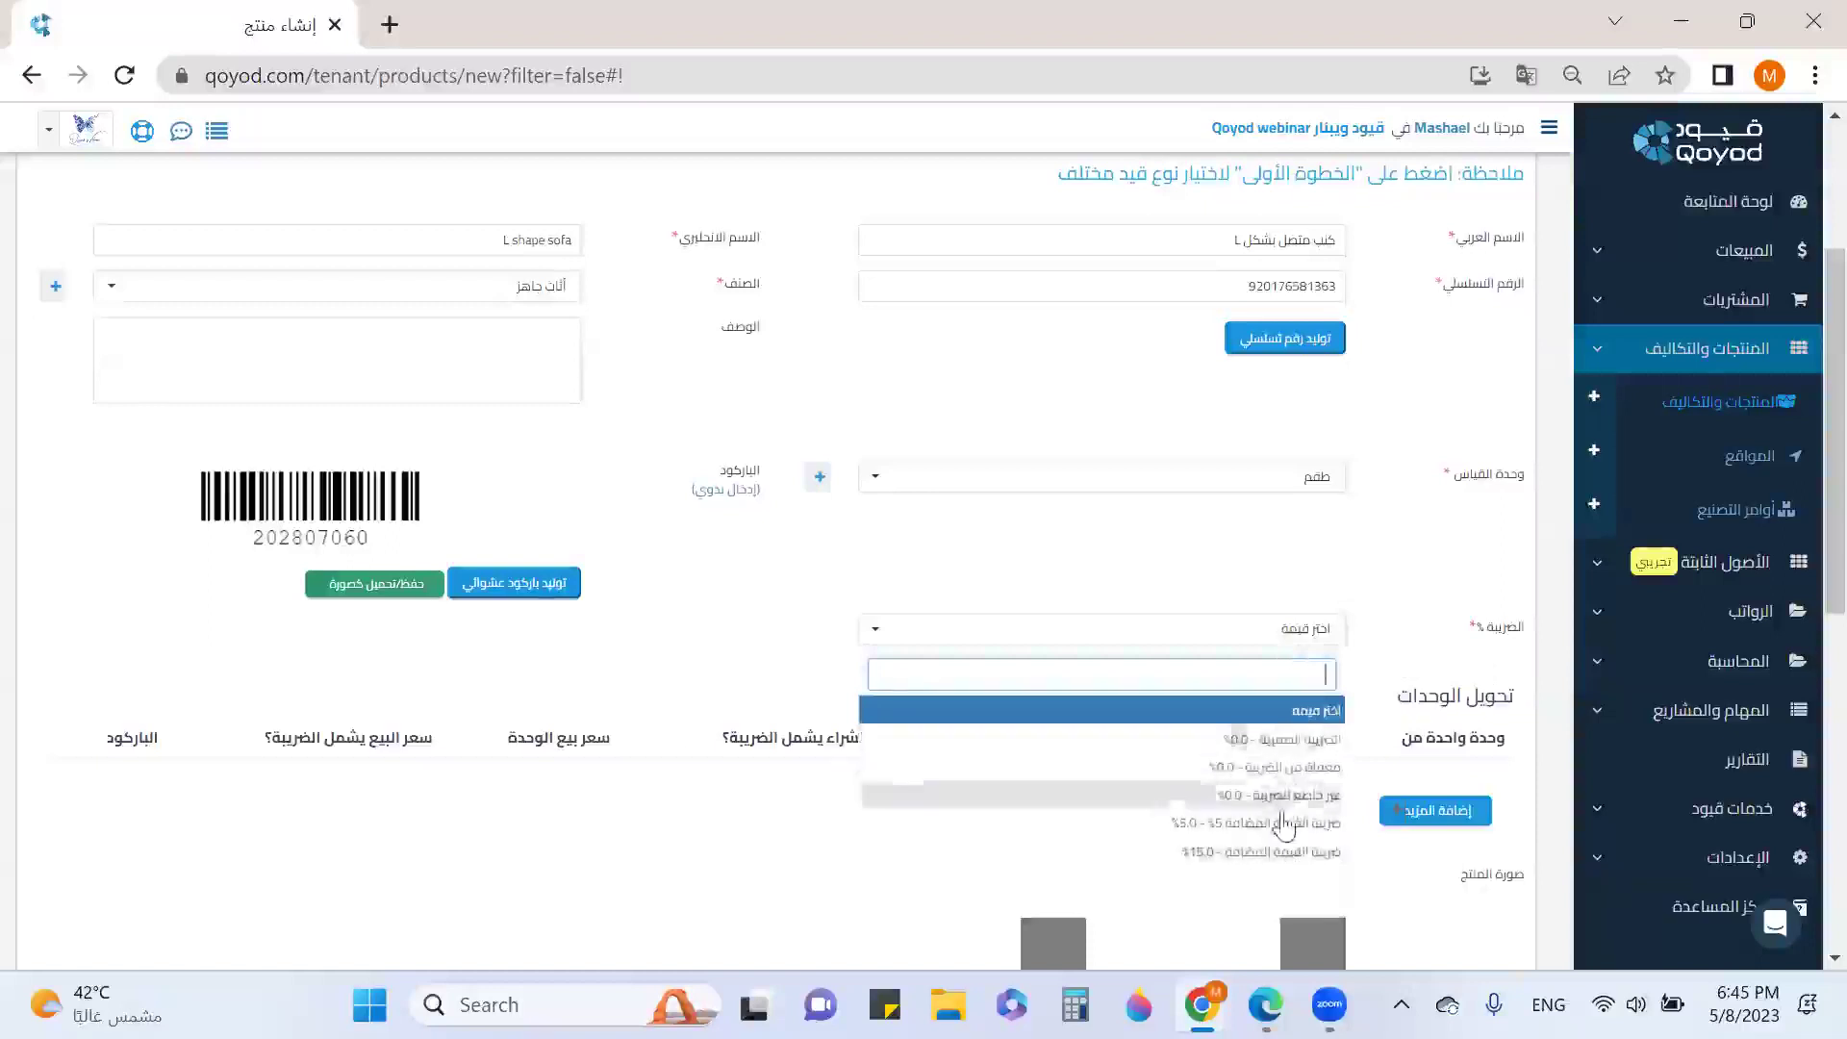
scroll(1284, 825, "down", 1)
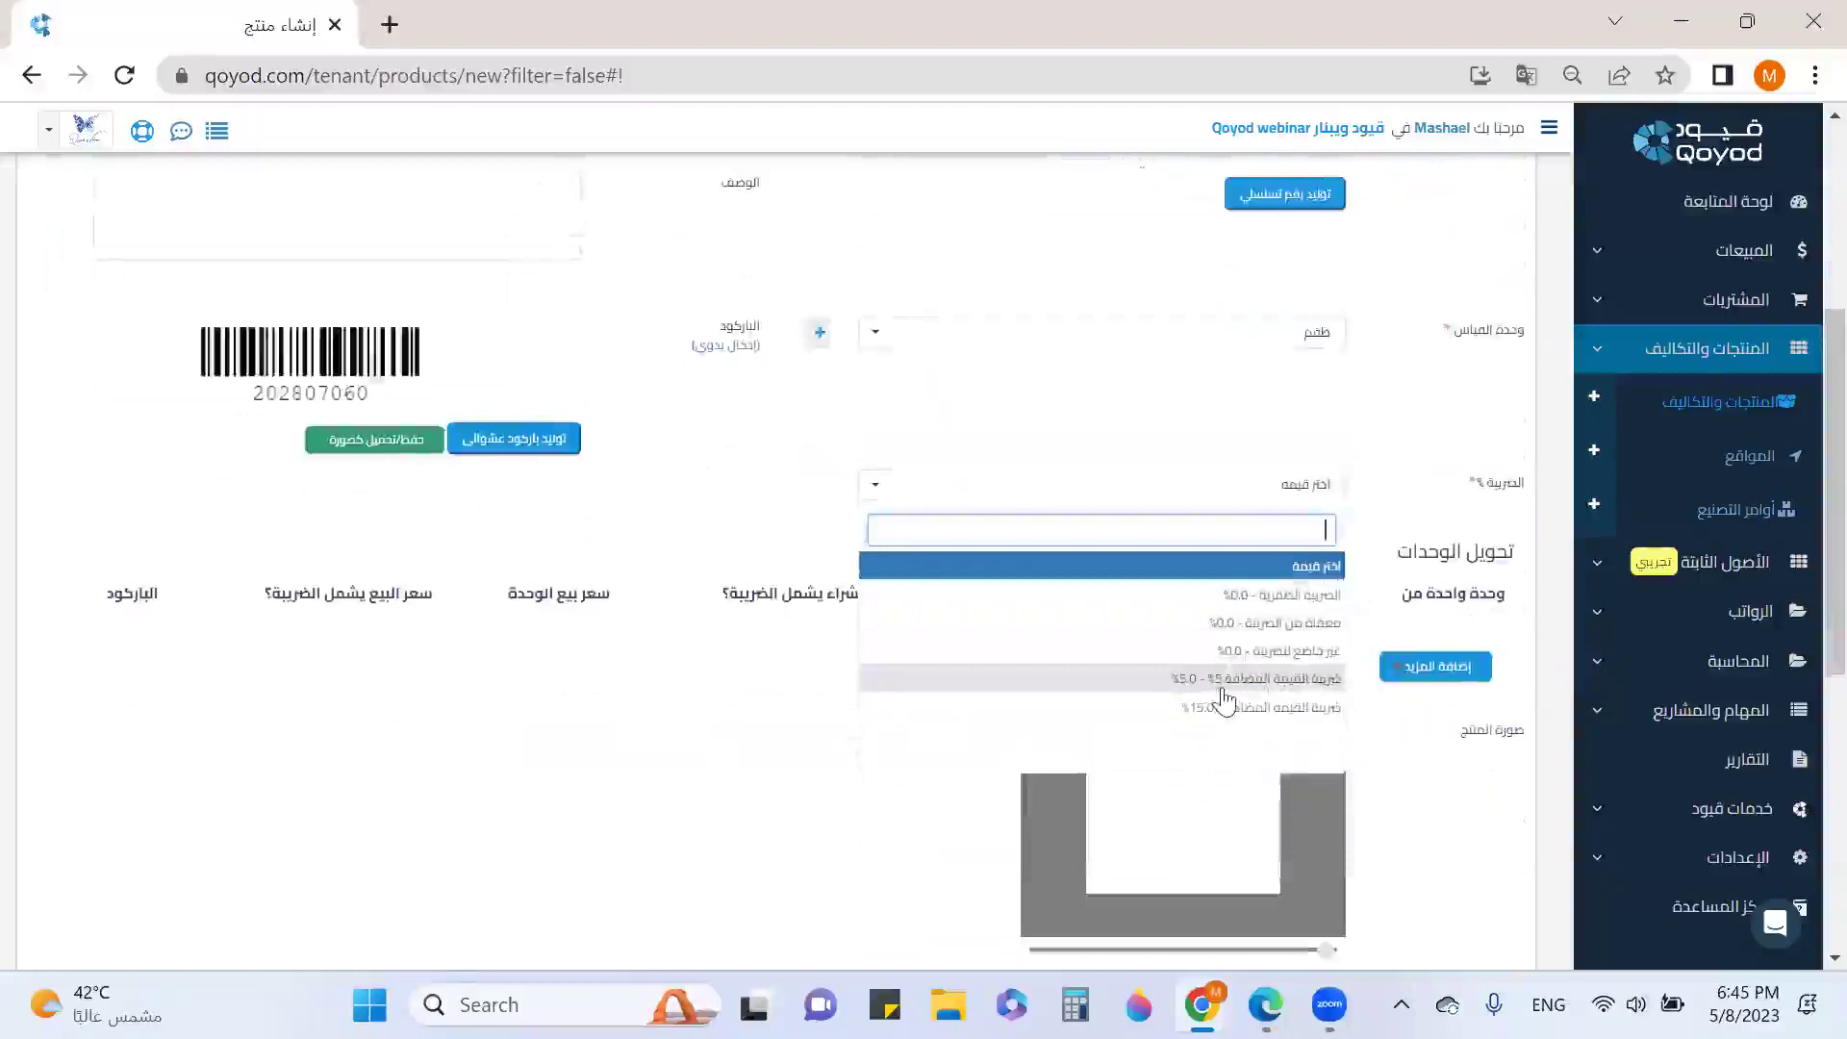
left_click(1275, 709)
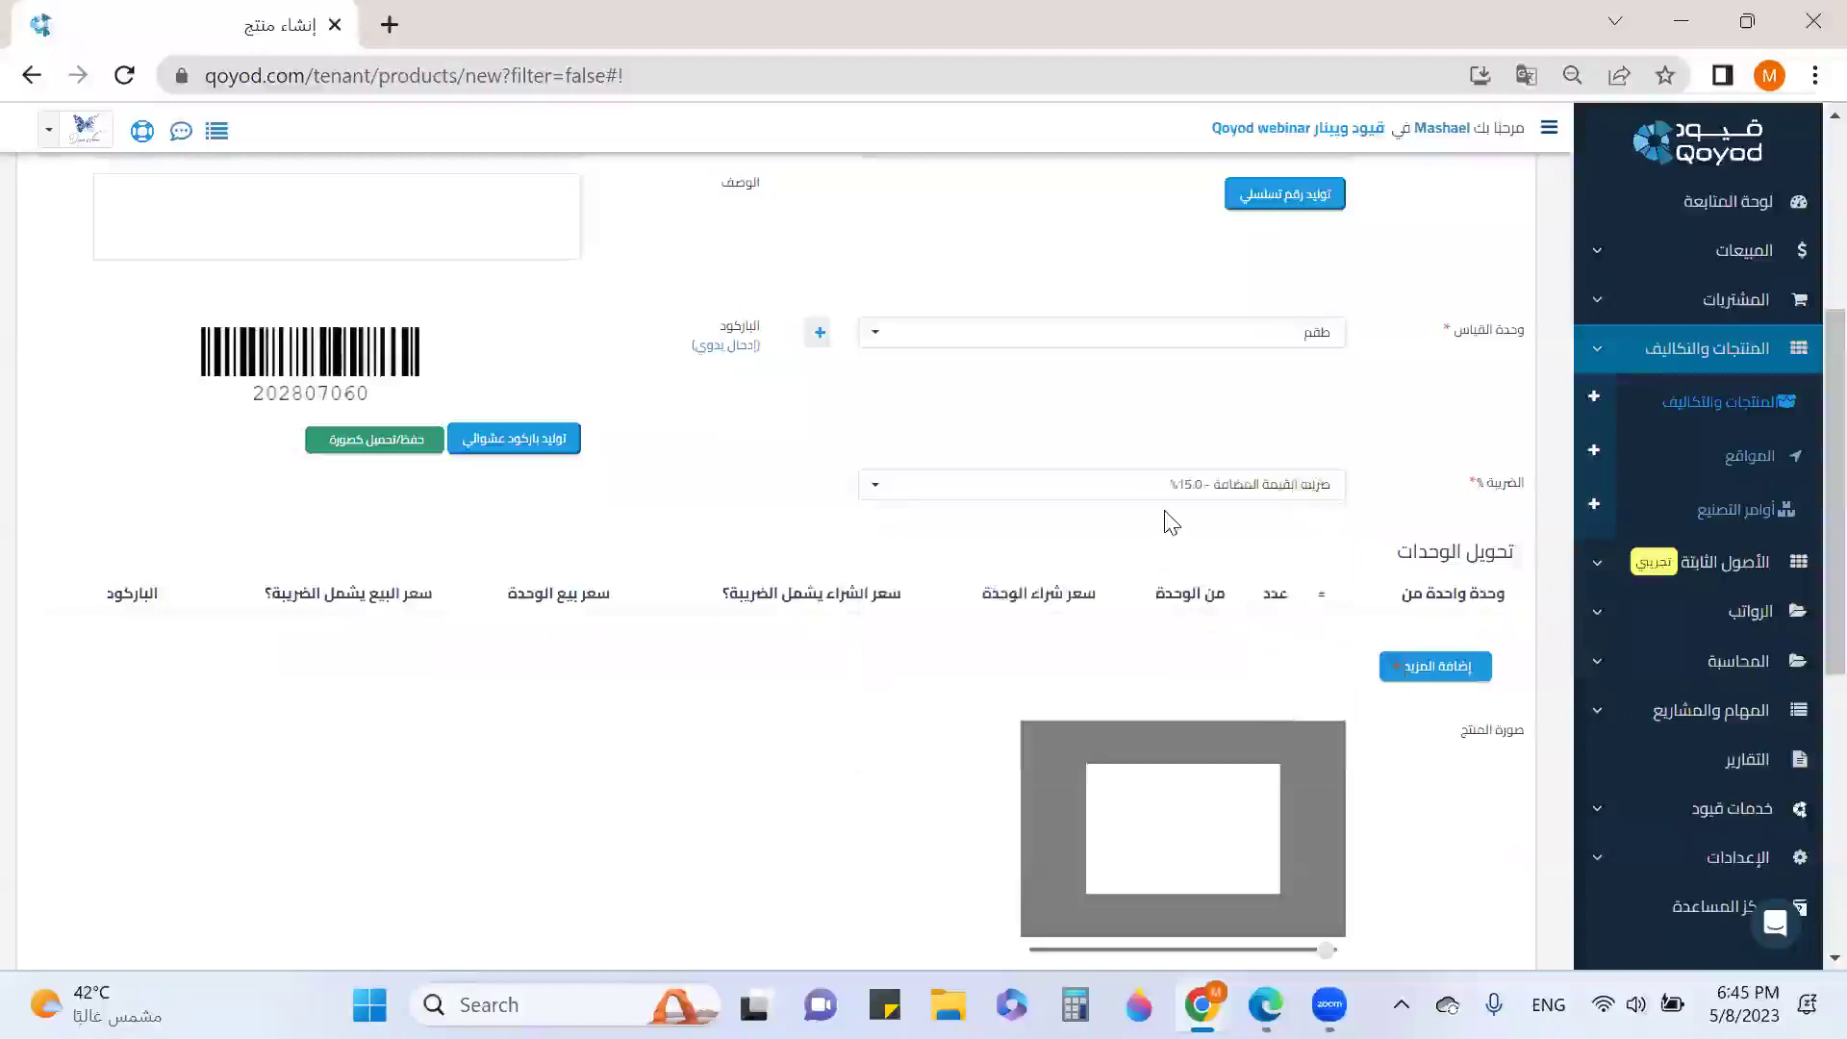
scroll(1164, 549, "down", 1)
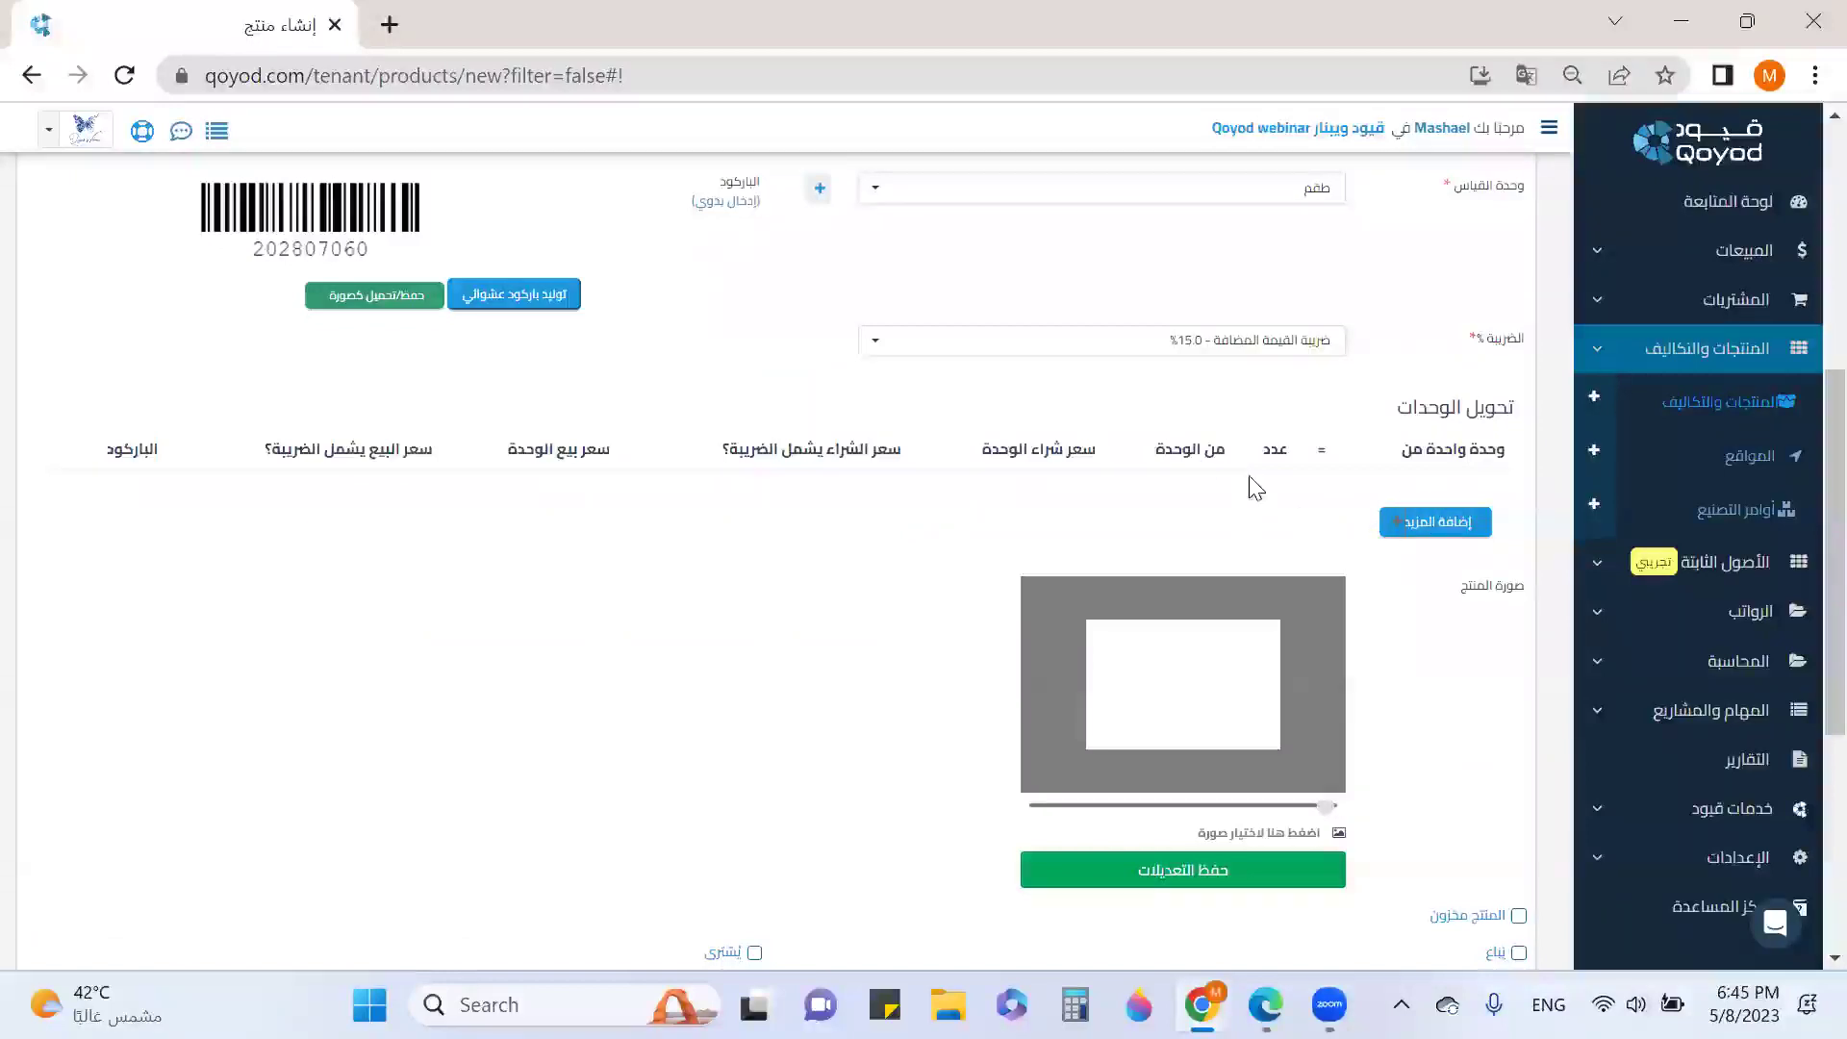
scroll(1332, 482, "down", 2)
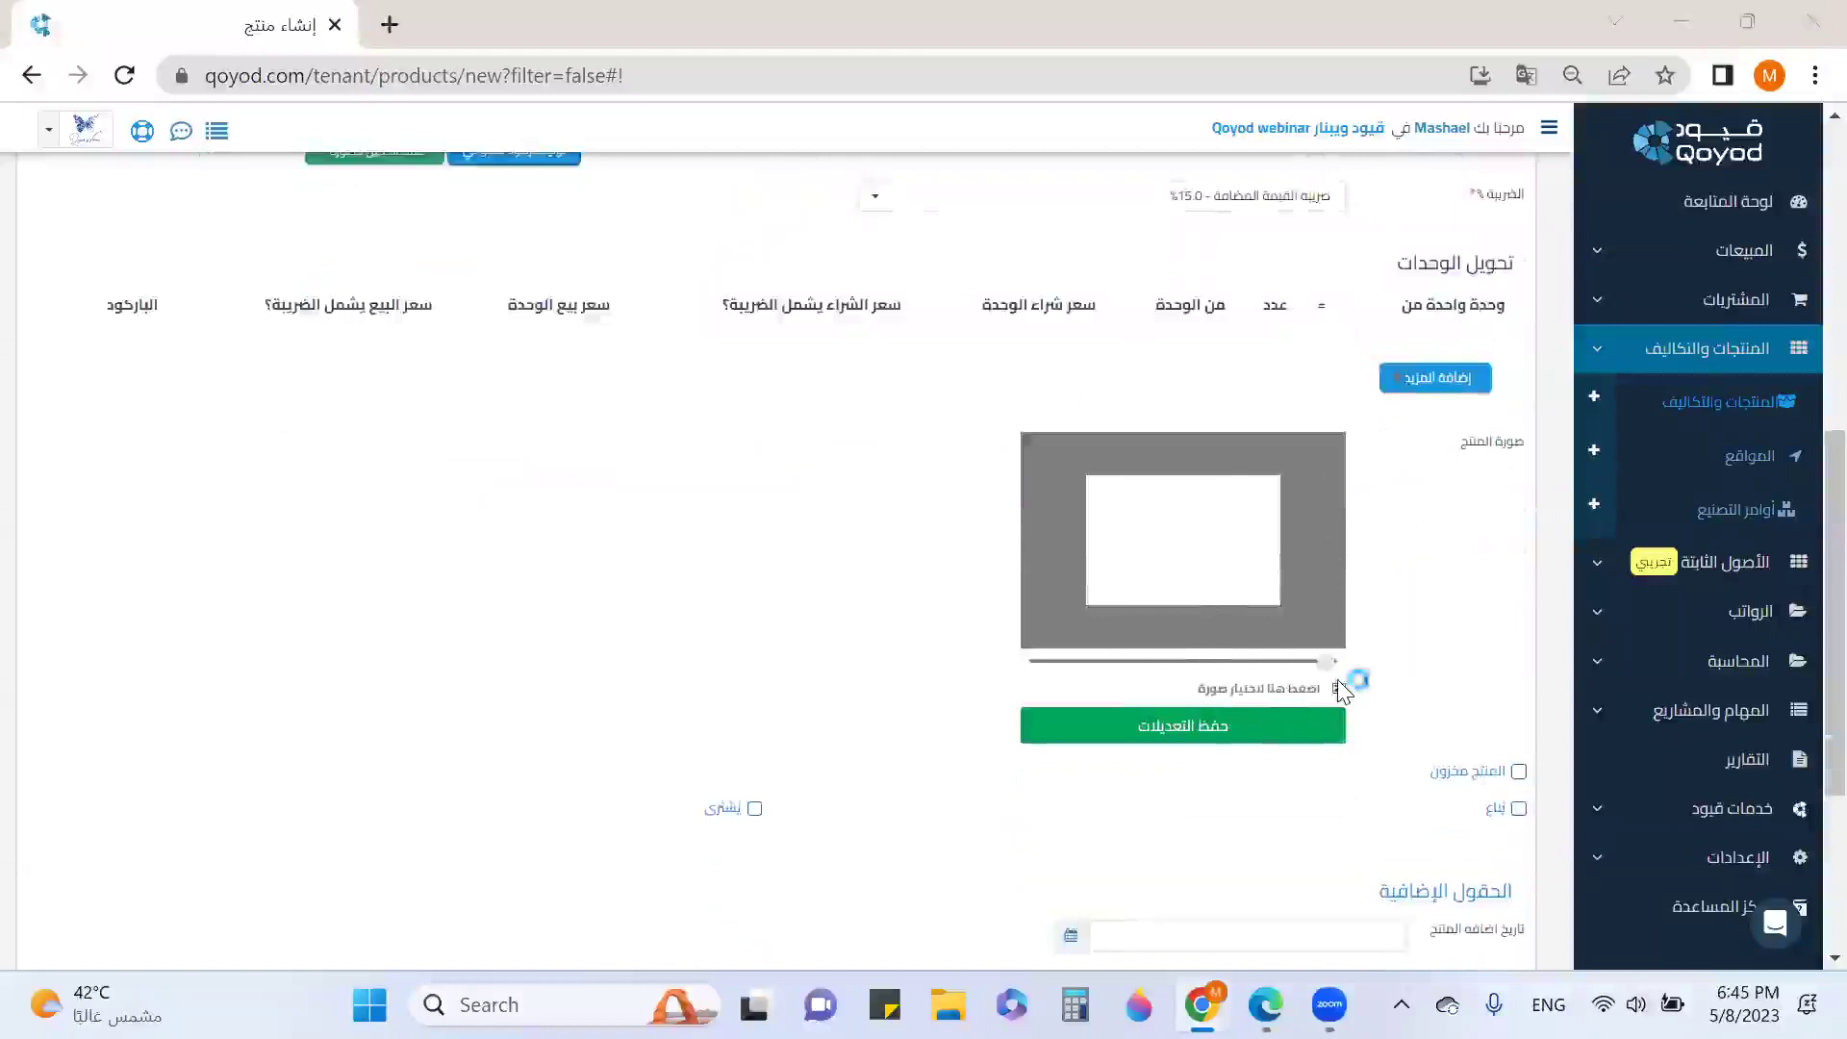
left_click(1337, 685)
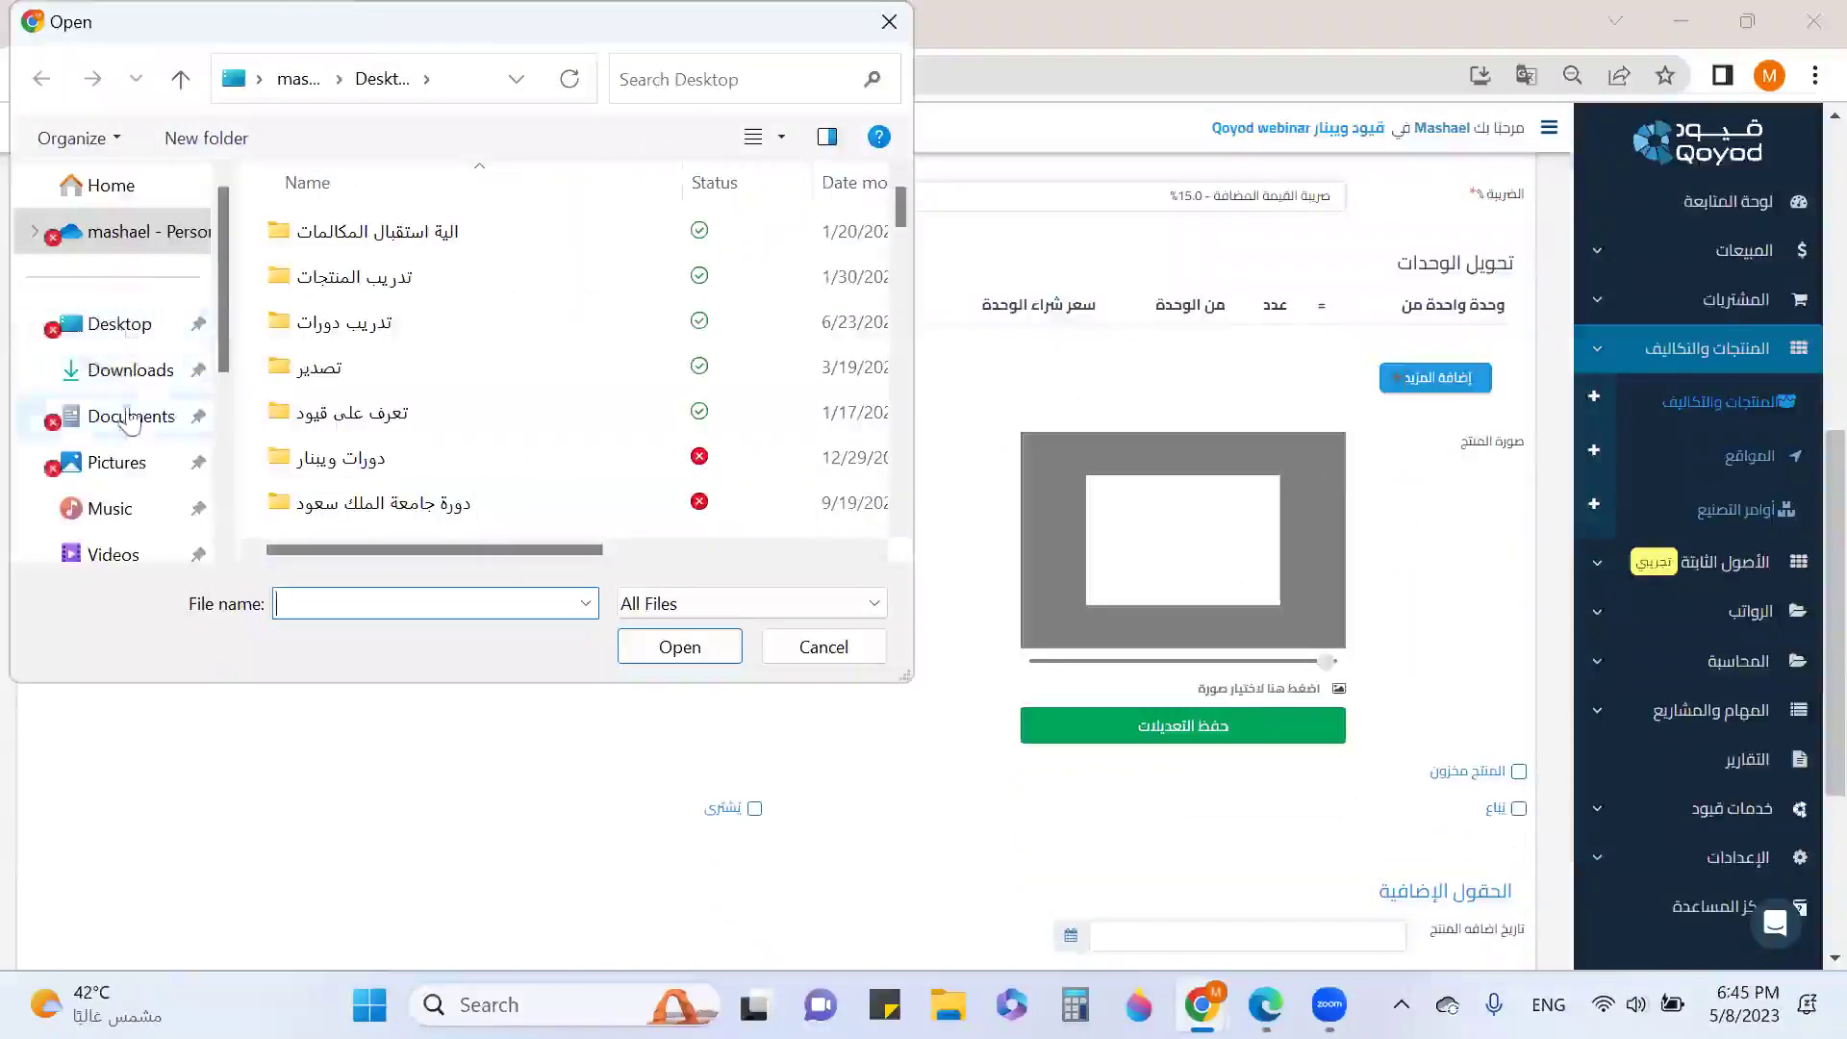
left_click(130, 462)
scroll(773, 414, "down", 3)
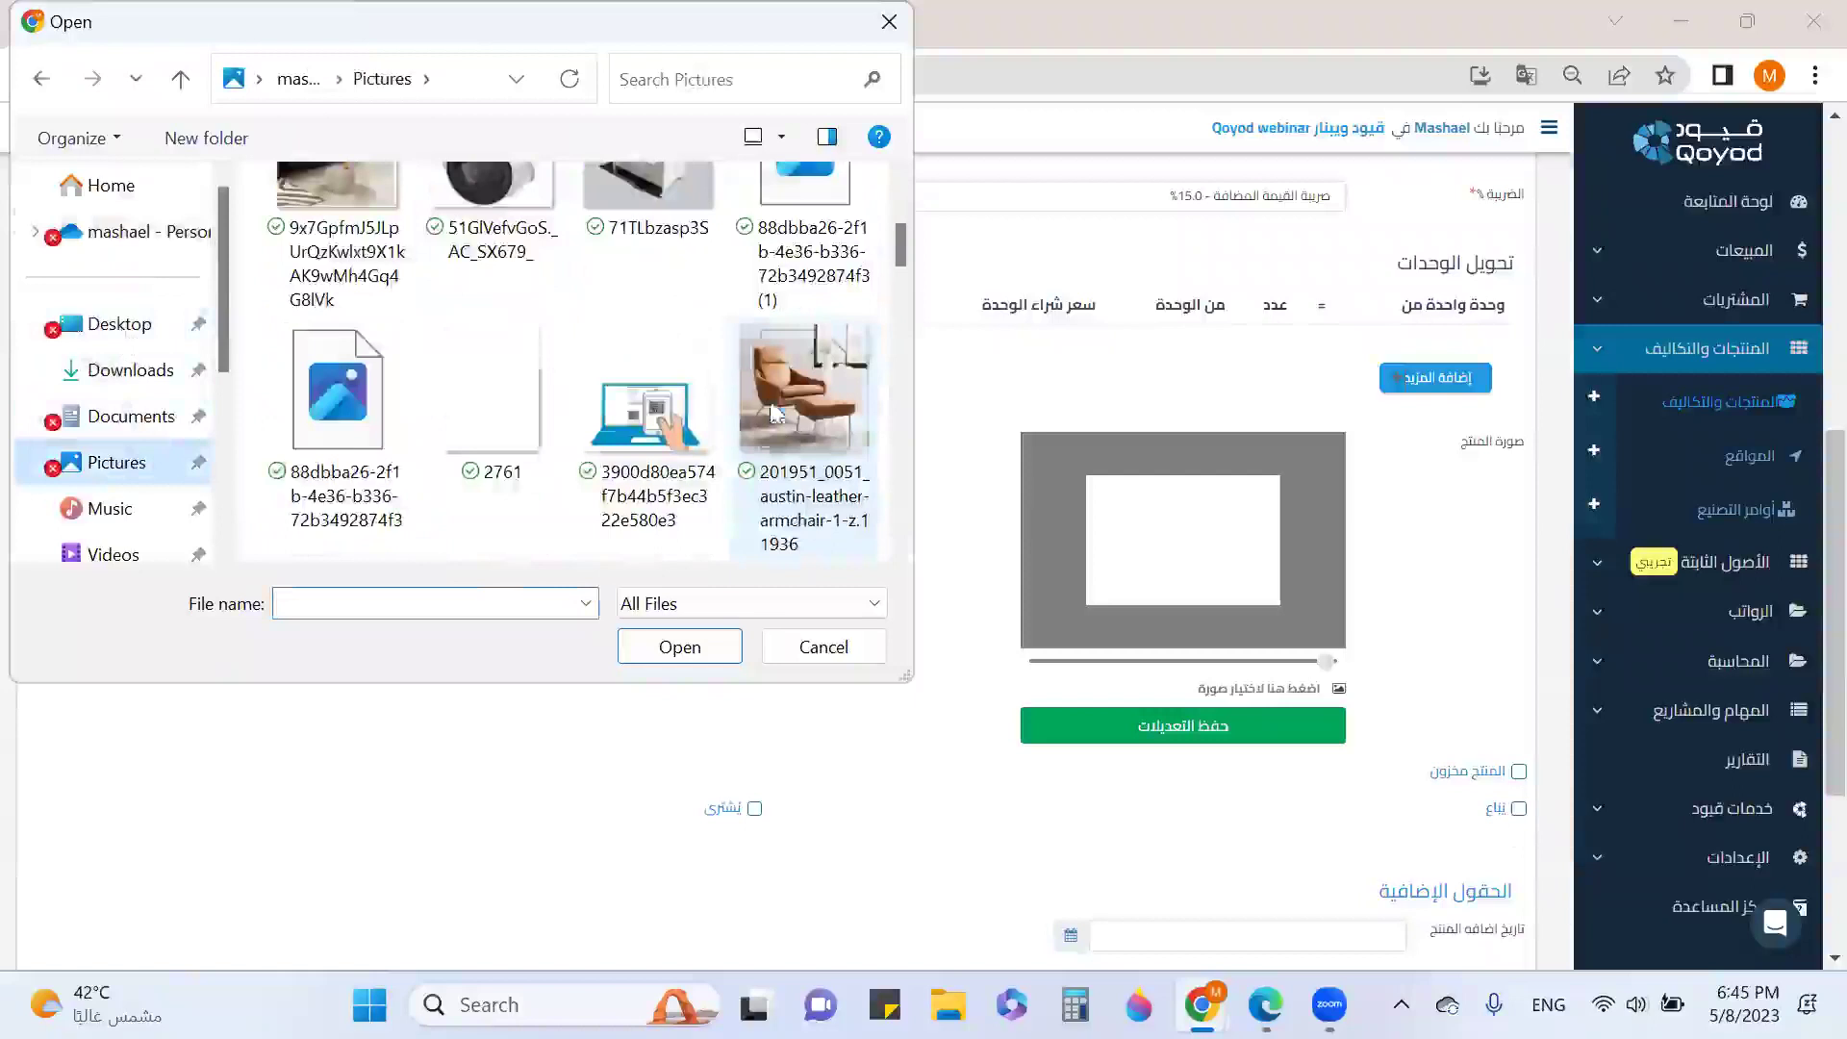
scroll(817, 447, "up", 1)
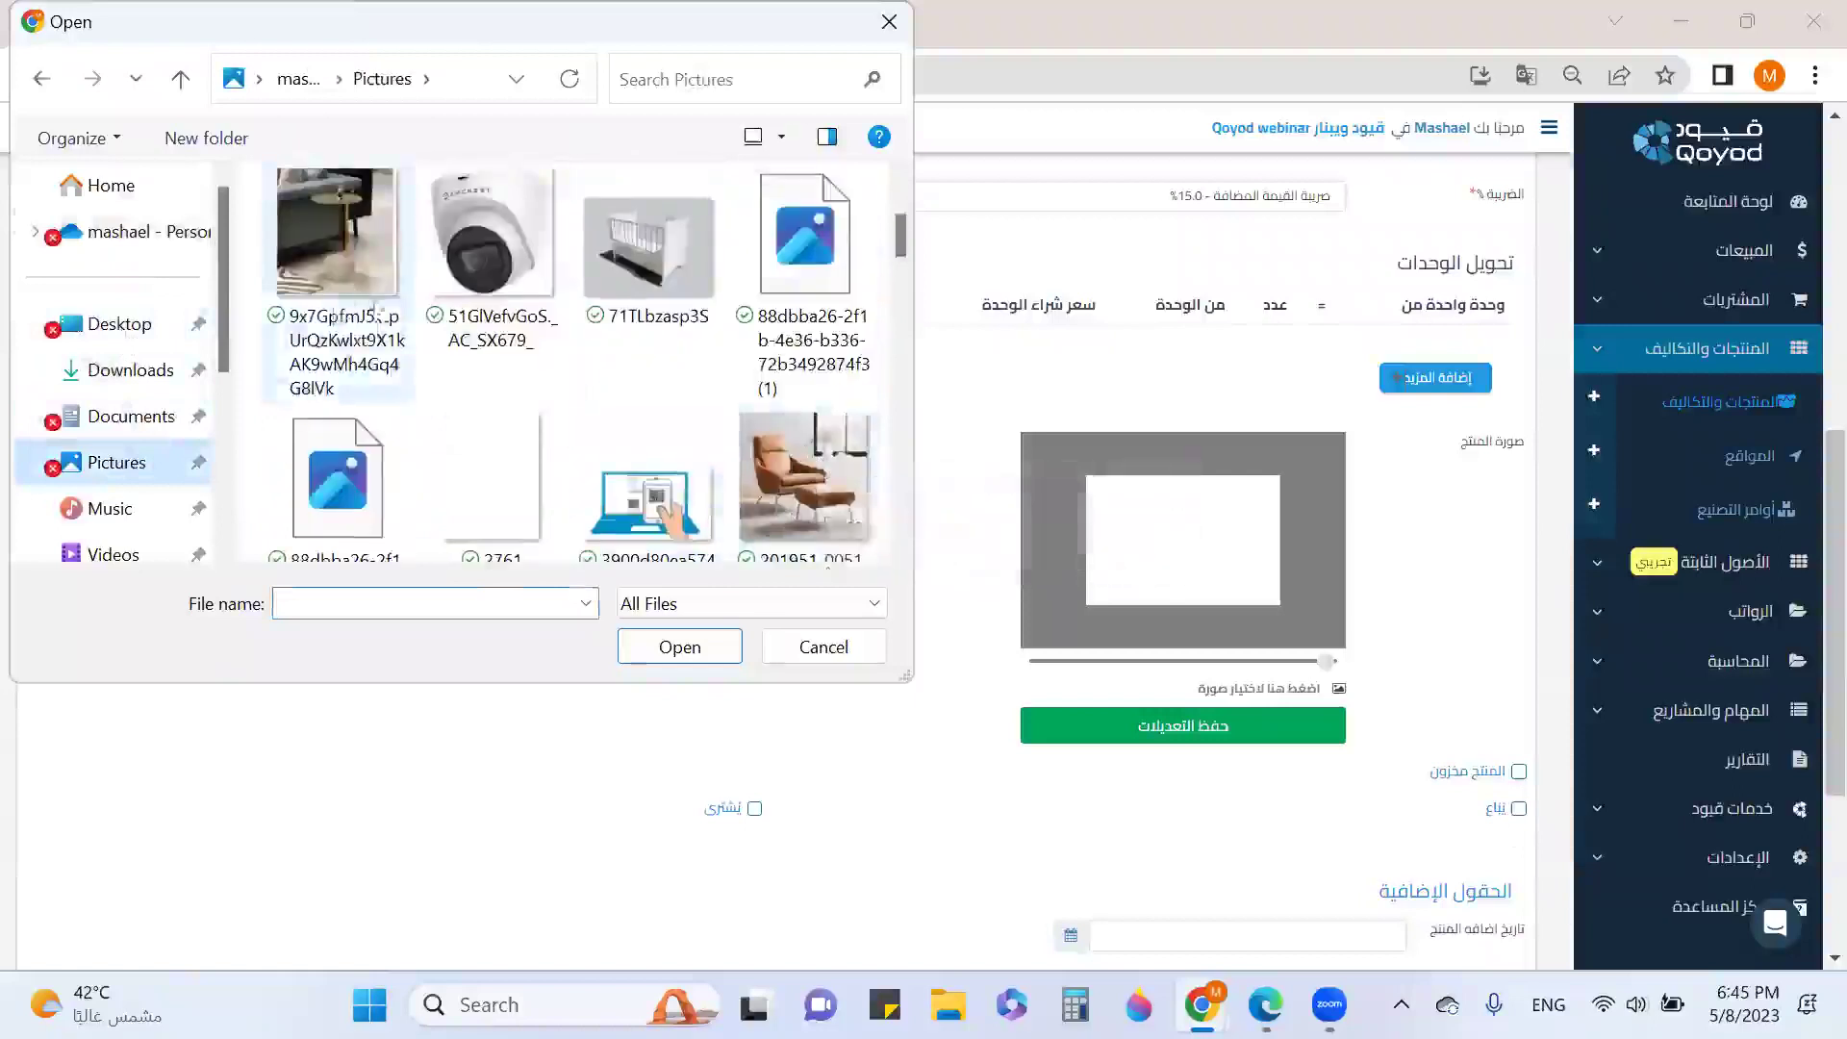
scroll(466, 321, "down", 5)
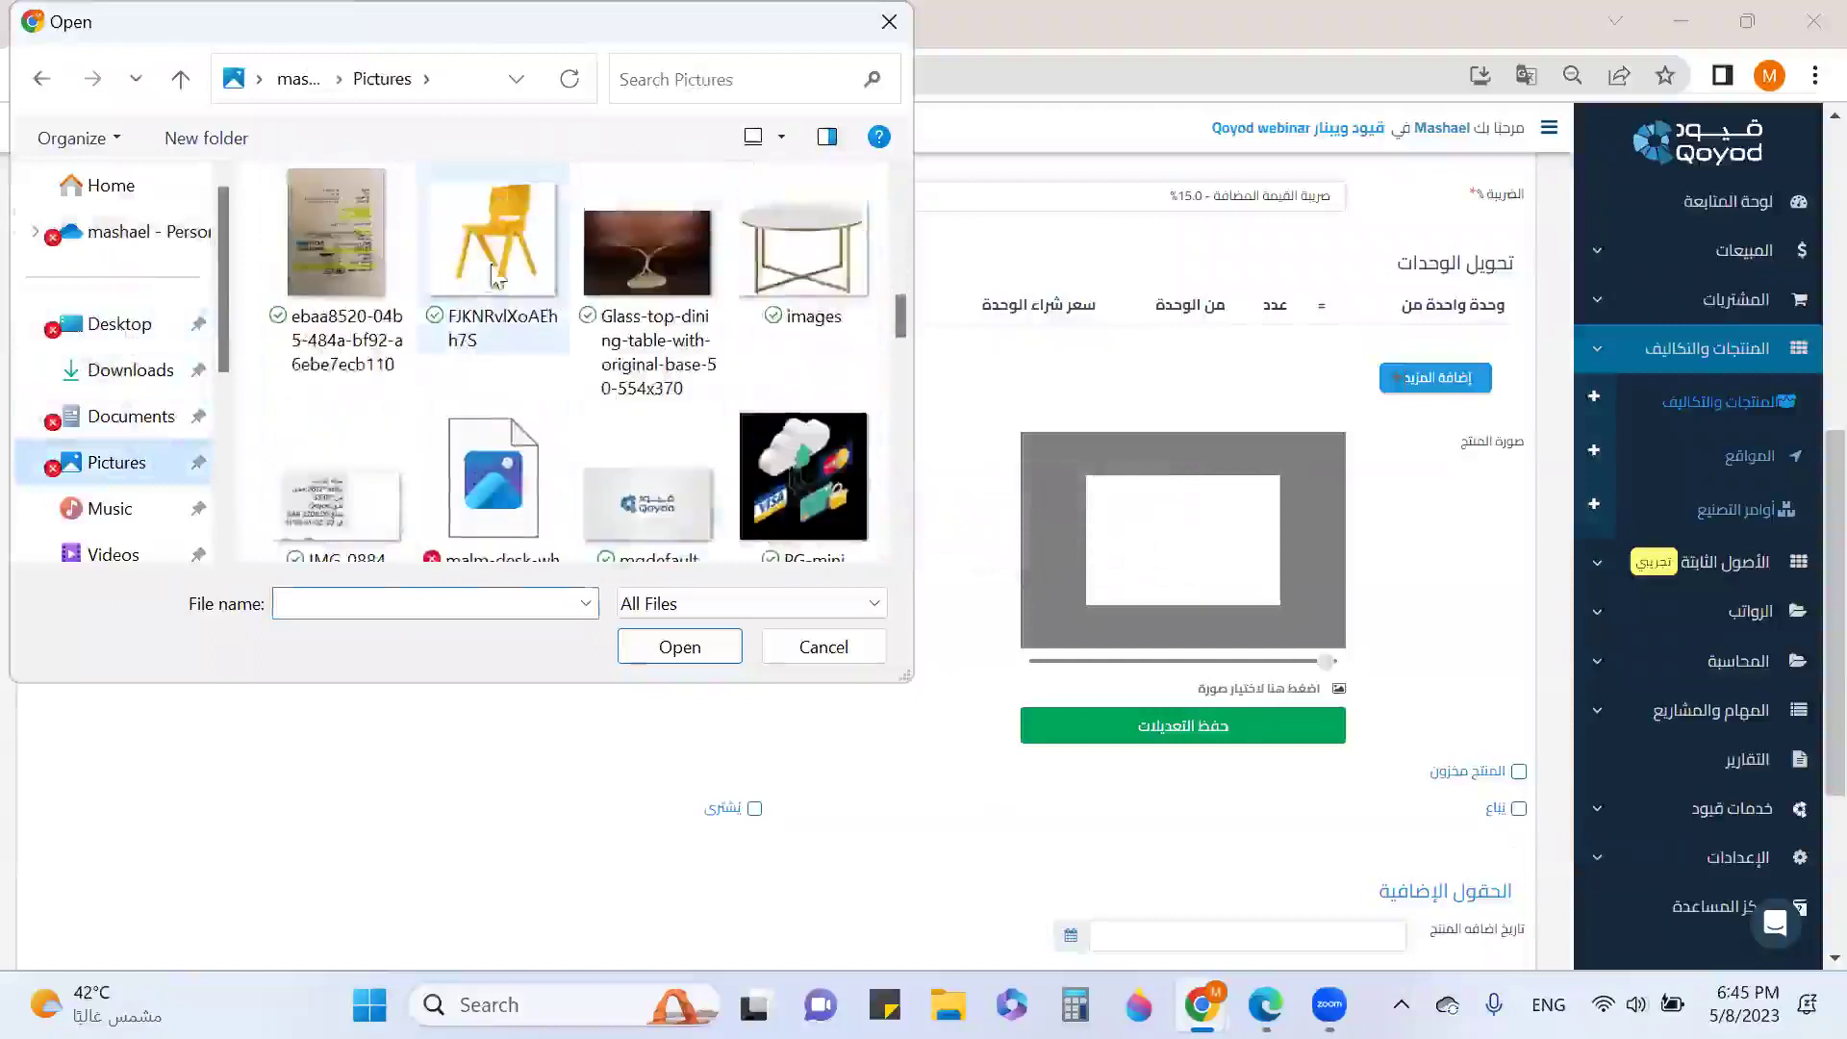
scroll(698, 279, "down", 2)
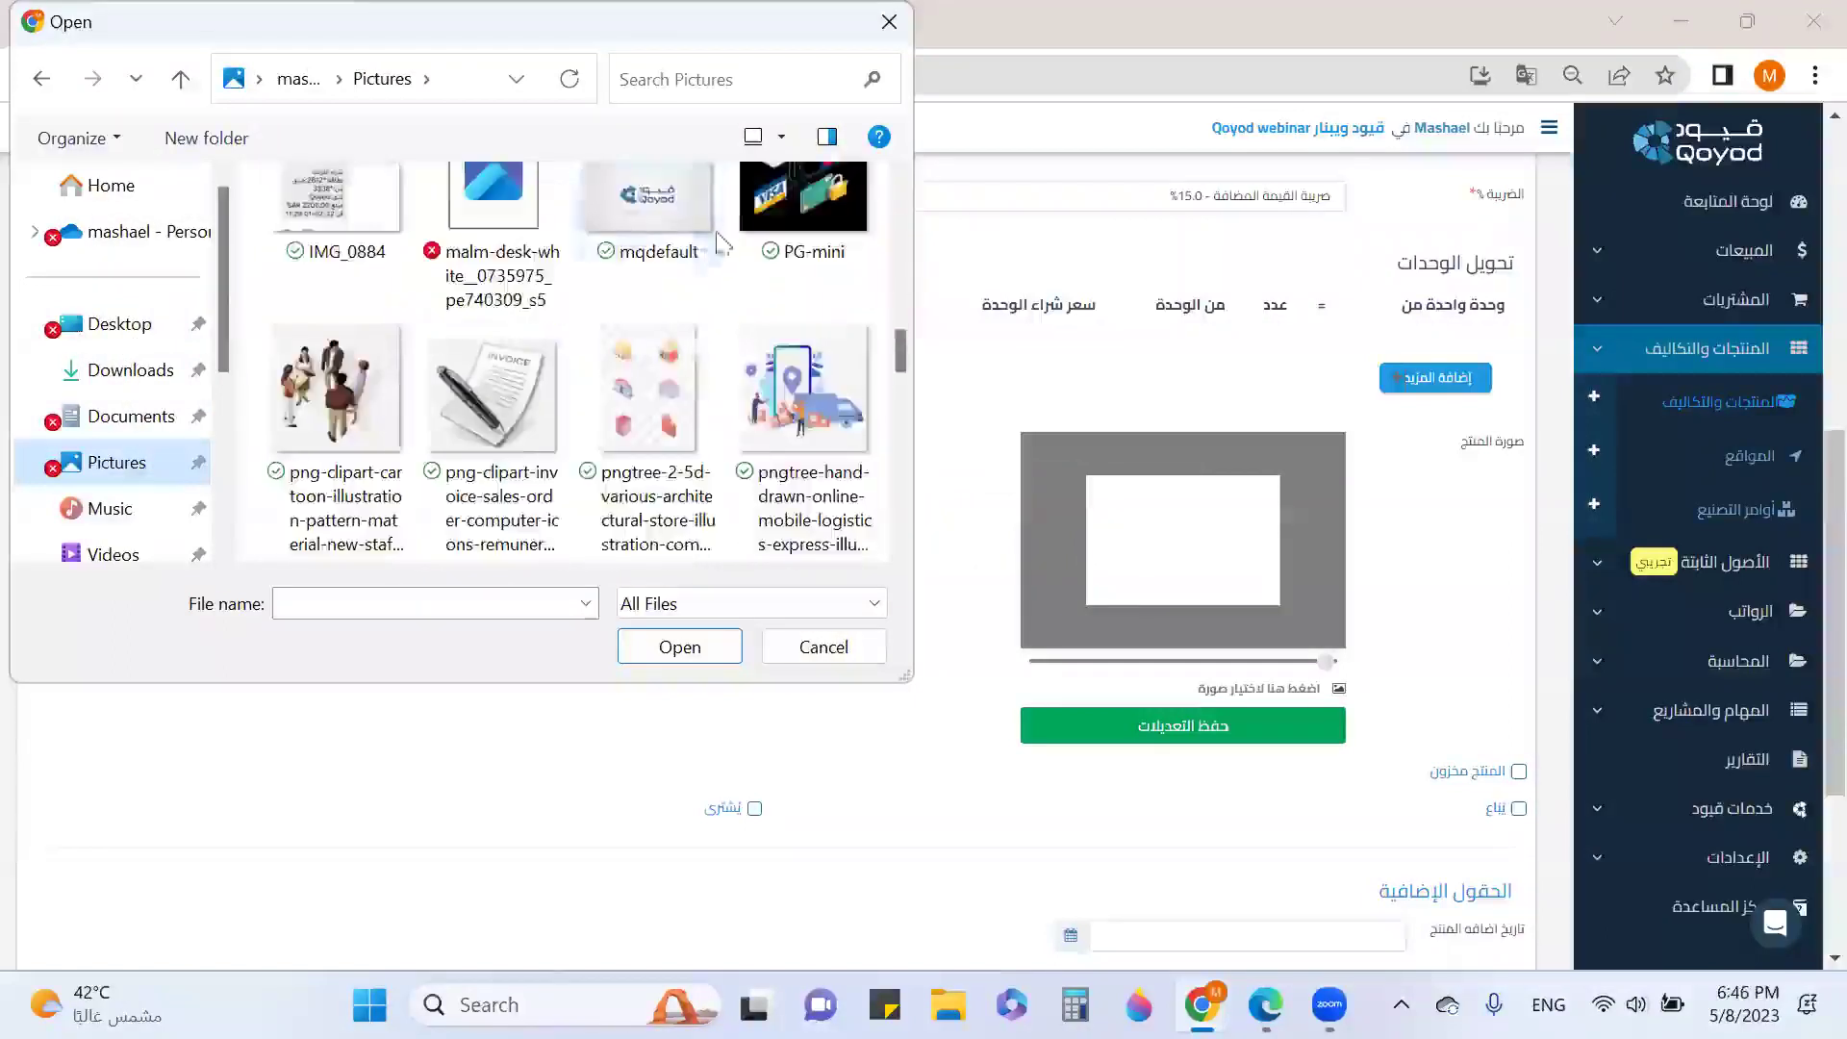
left_click(886, 21)
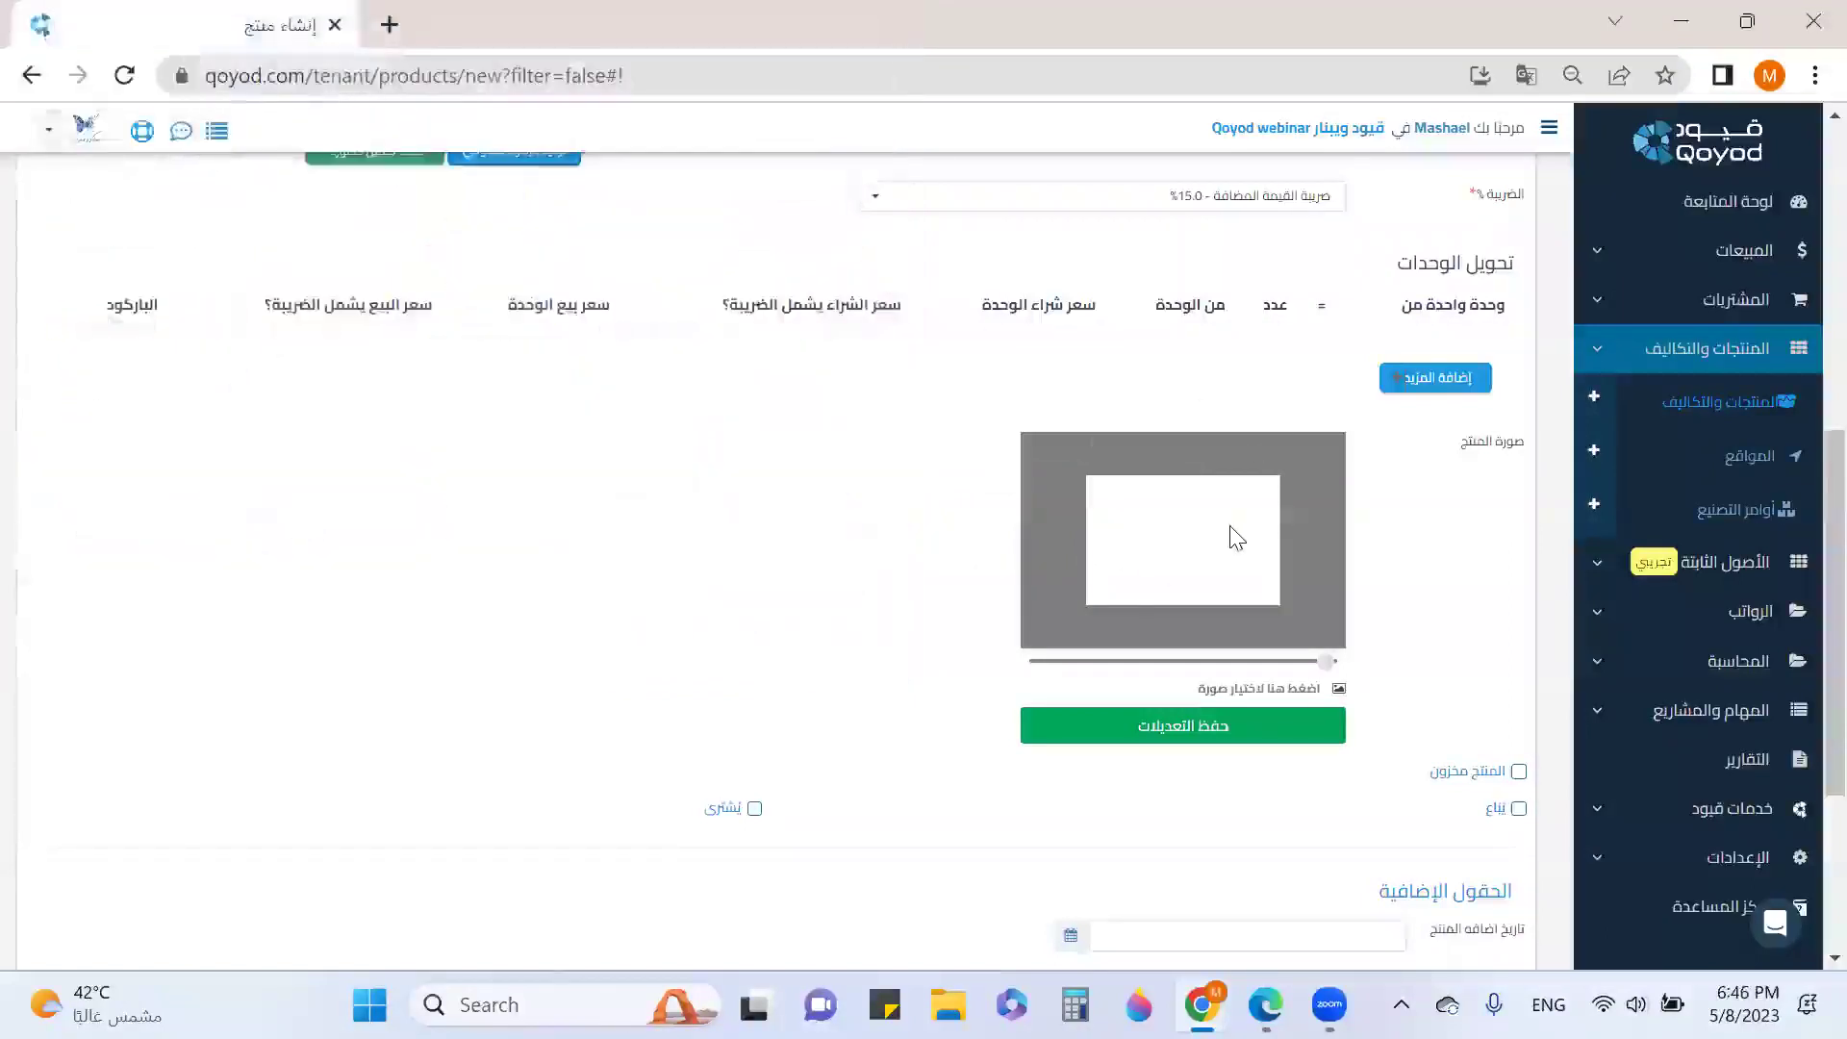
Mark the product as stocked and set sale price 5500 with sales account 4101.
scroll(1479, 498, "down", 2)
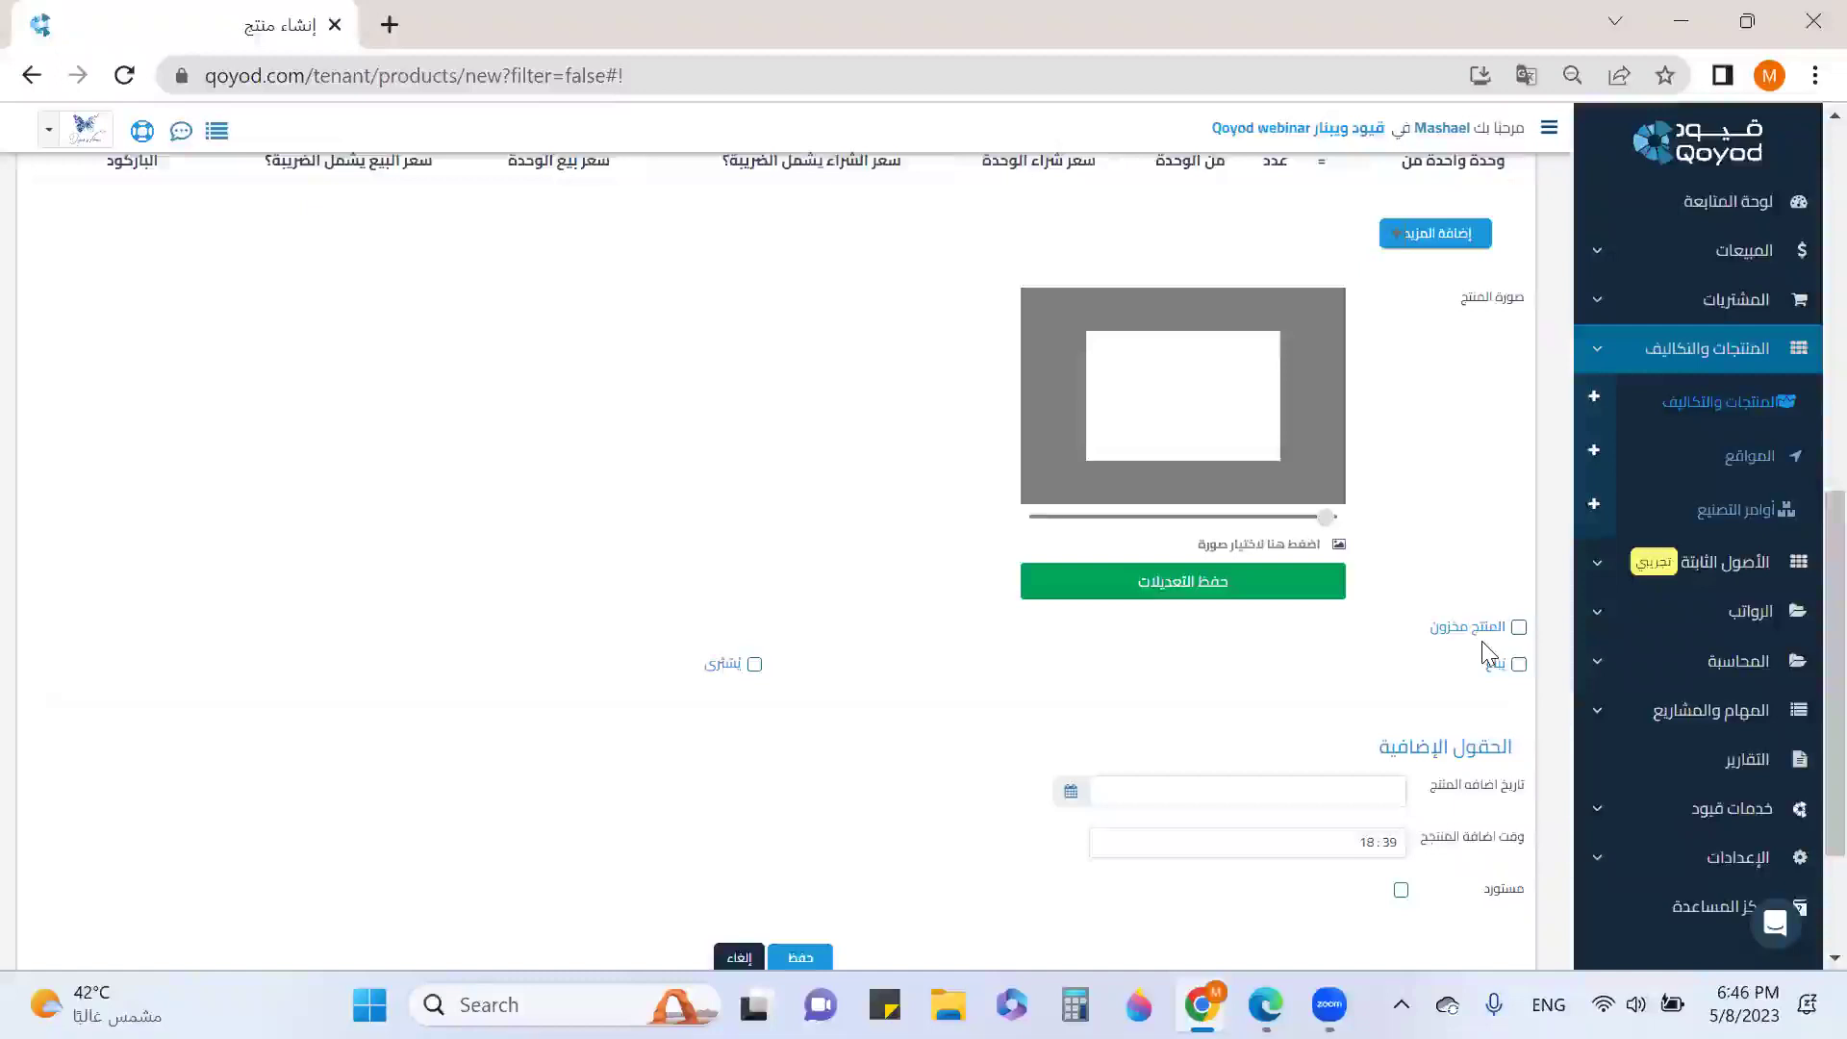
left_click(1518, 627)
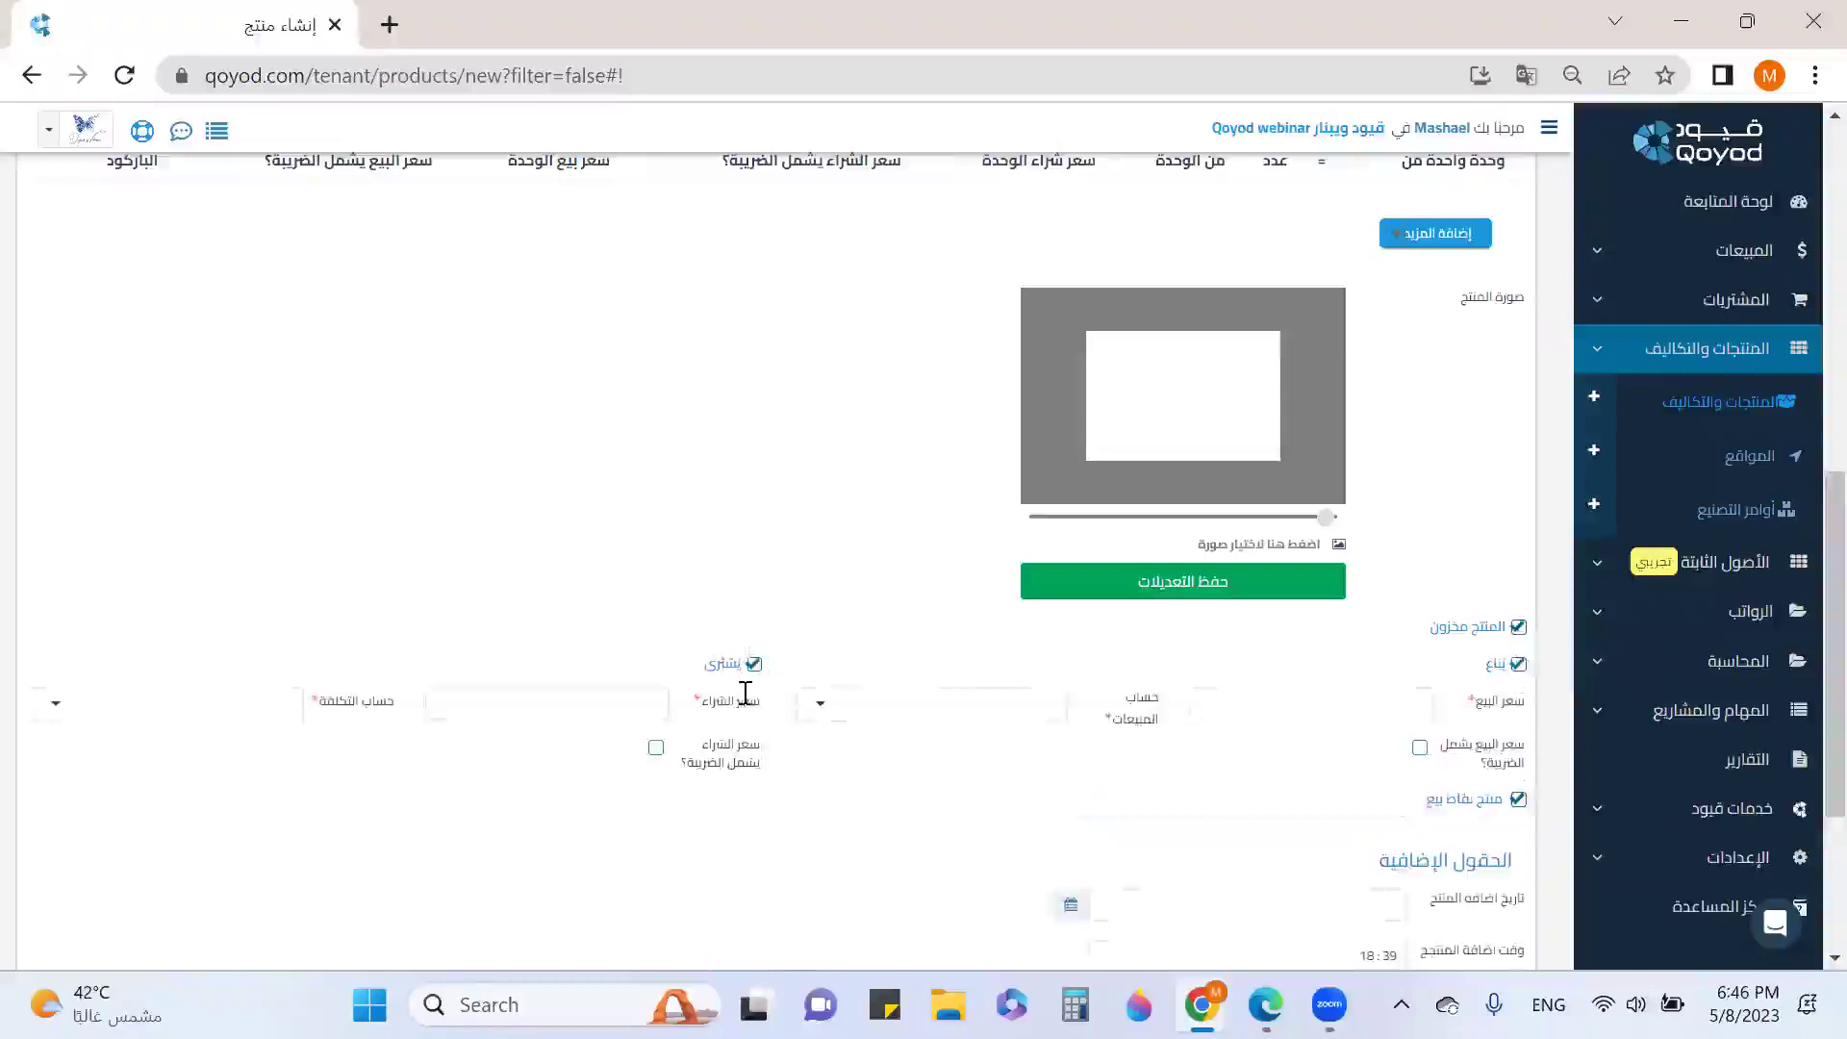
left_click(1315, 712)
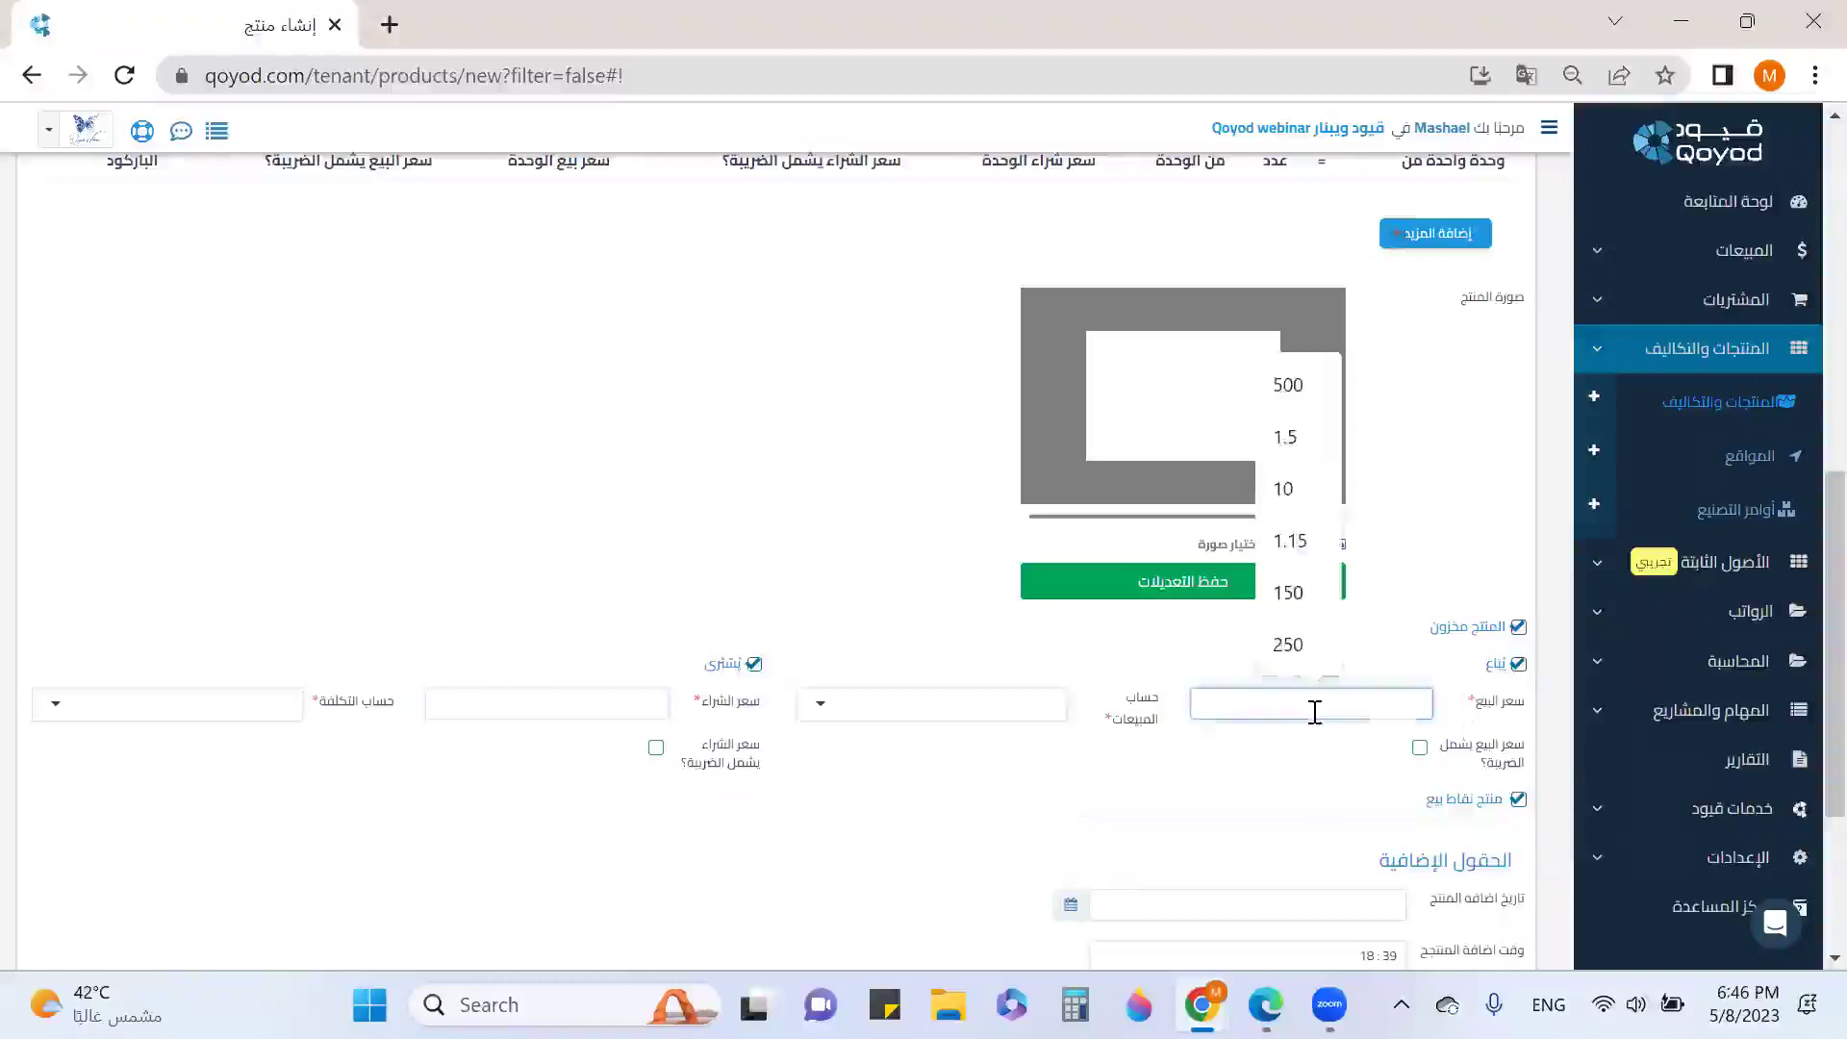
type("5")
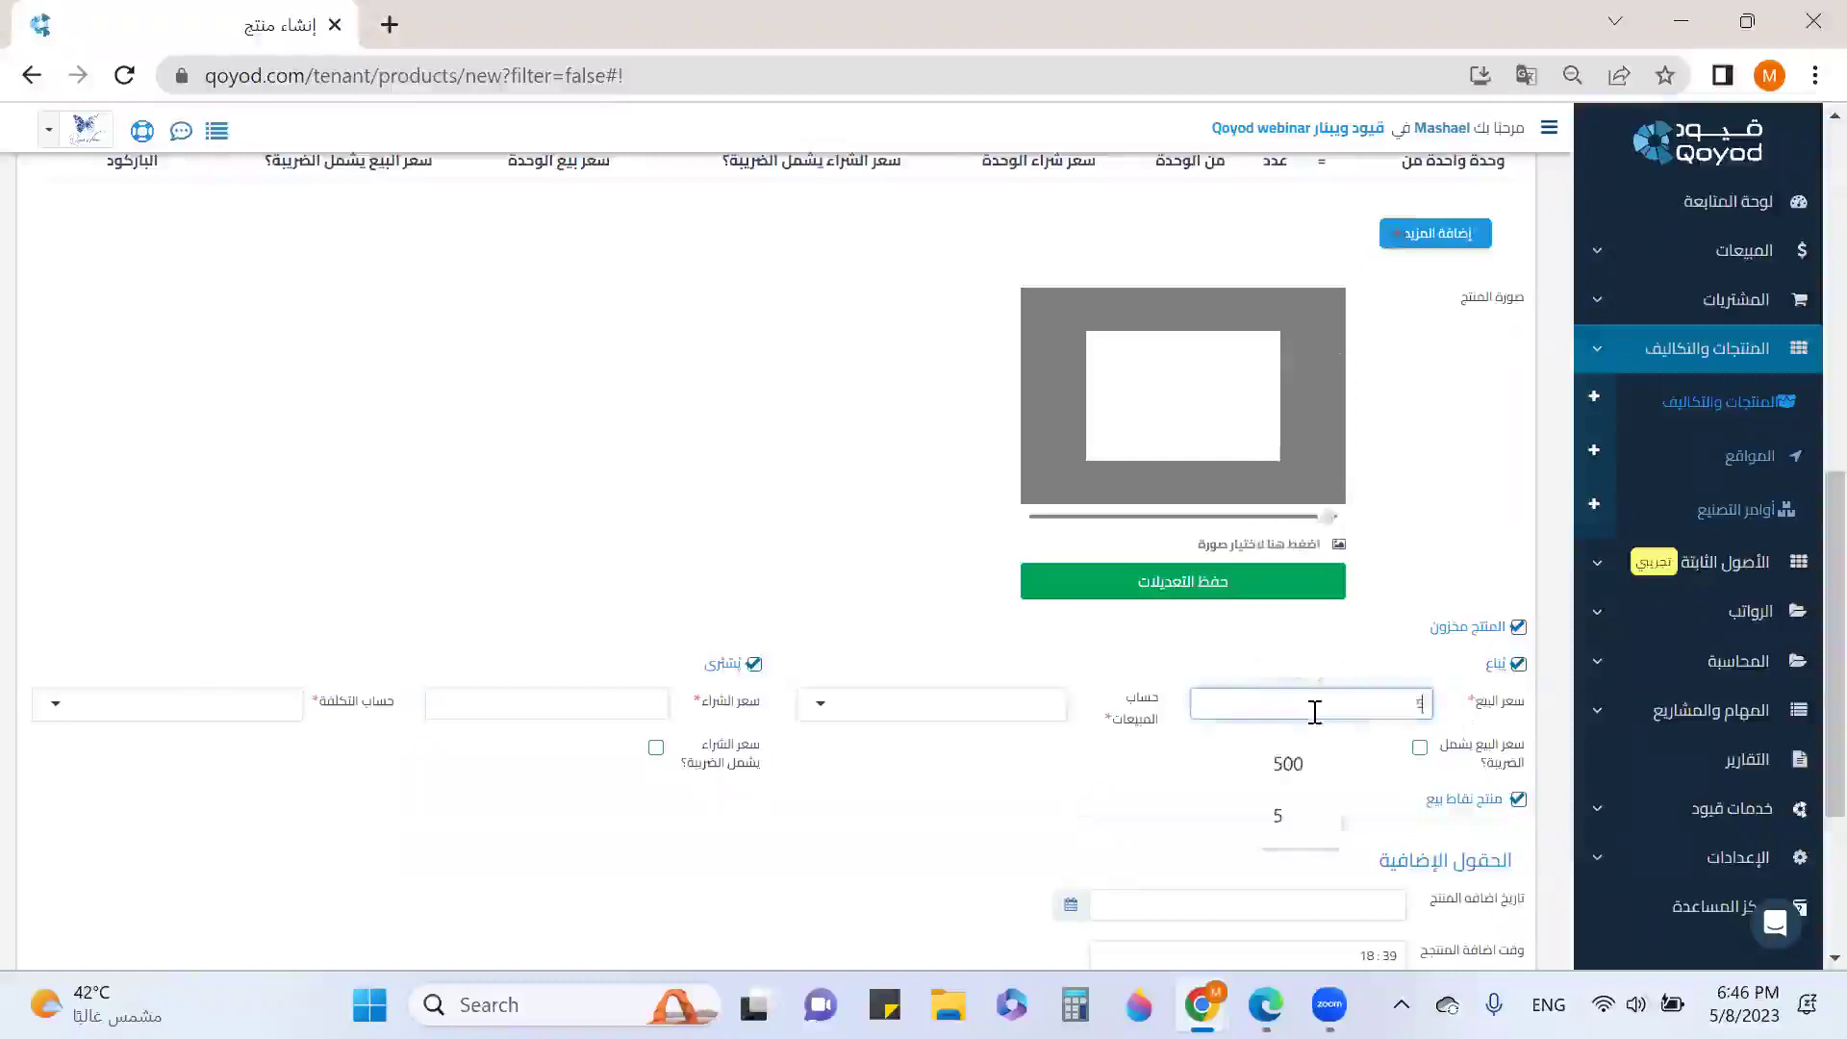
type("500")
left_click_drag(1385, 706, 1443, 722)
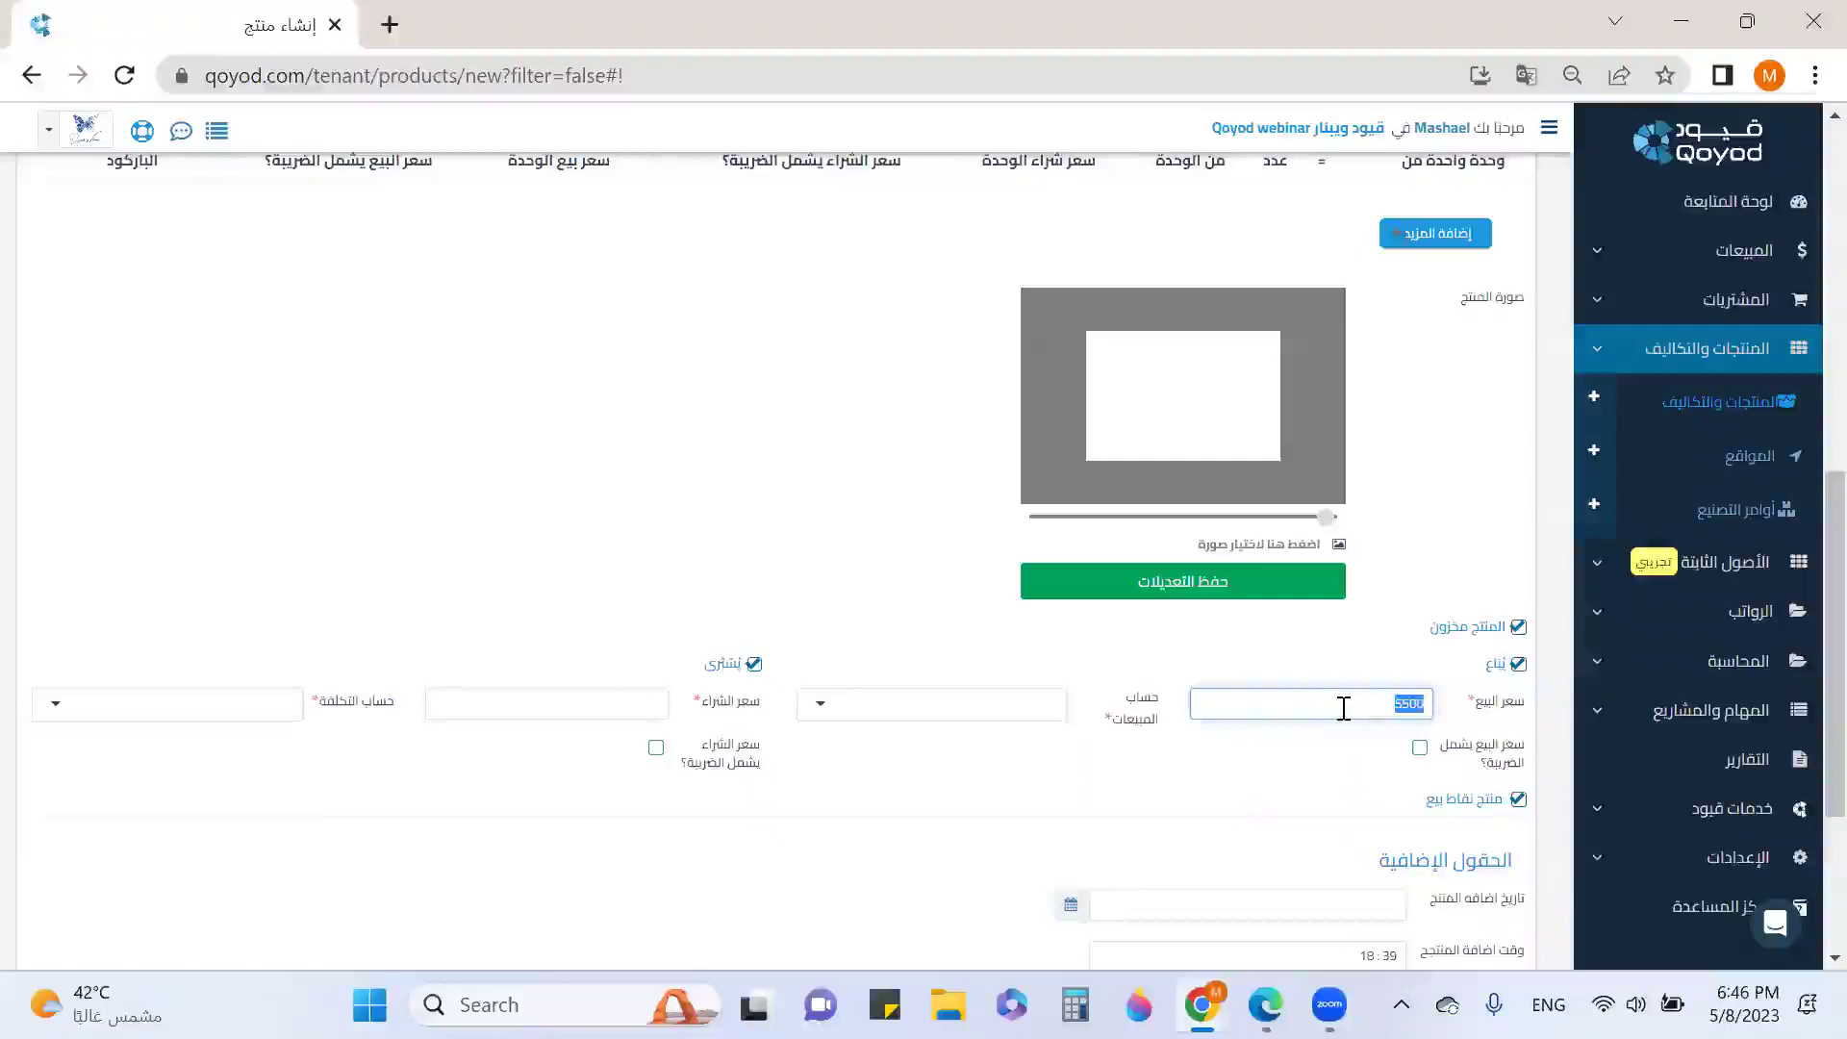
left_click(1417, 749)
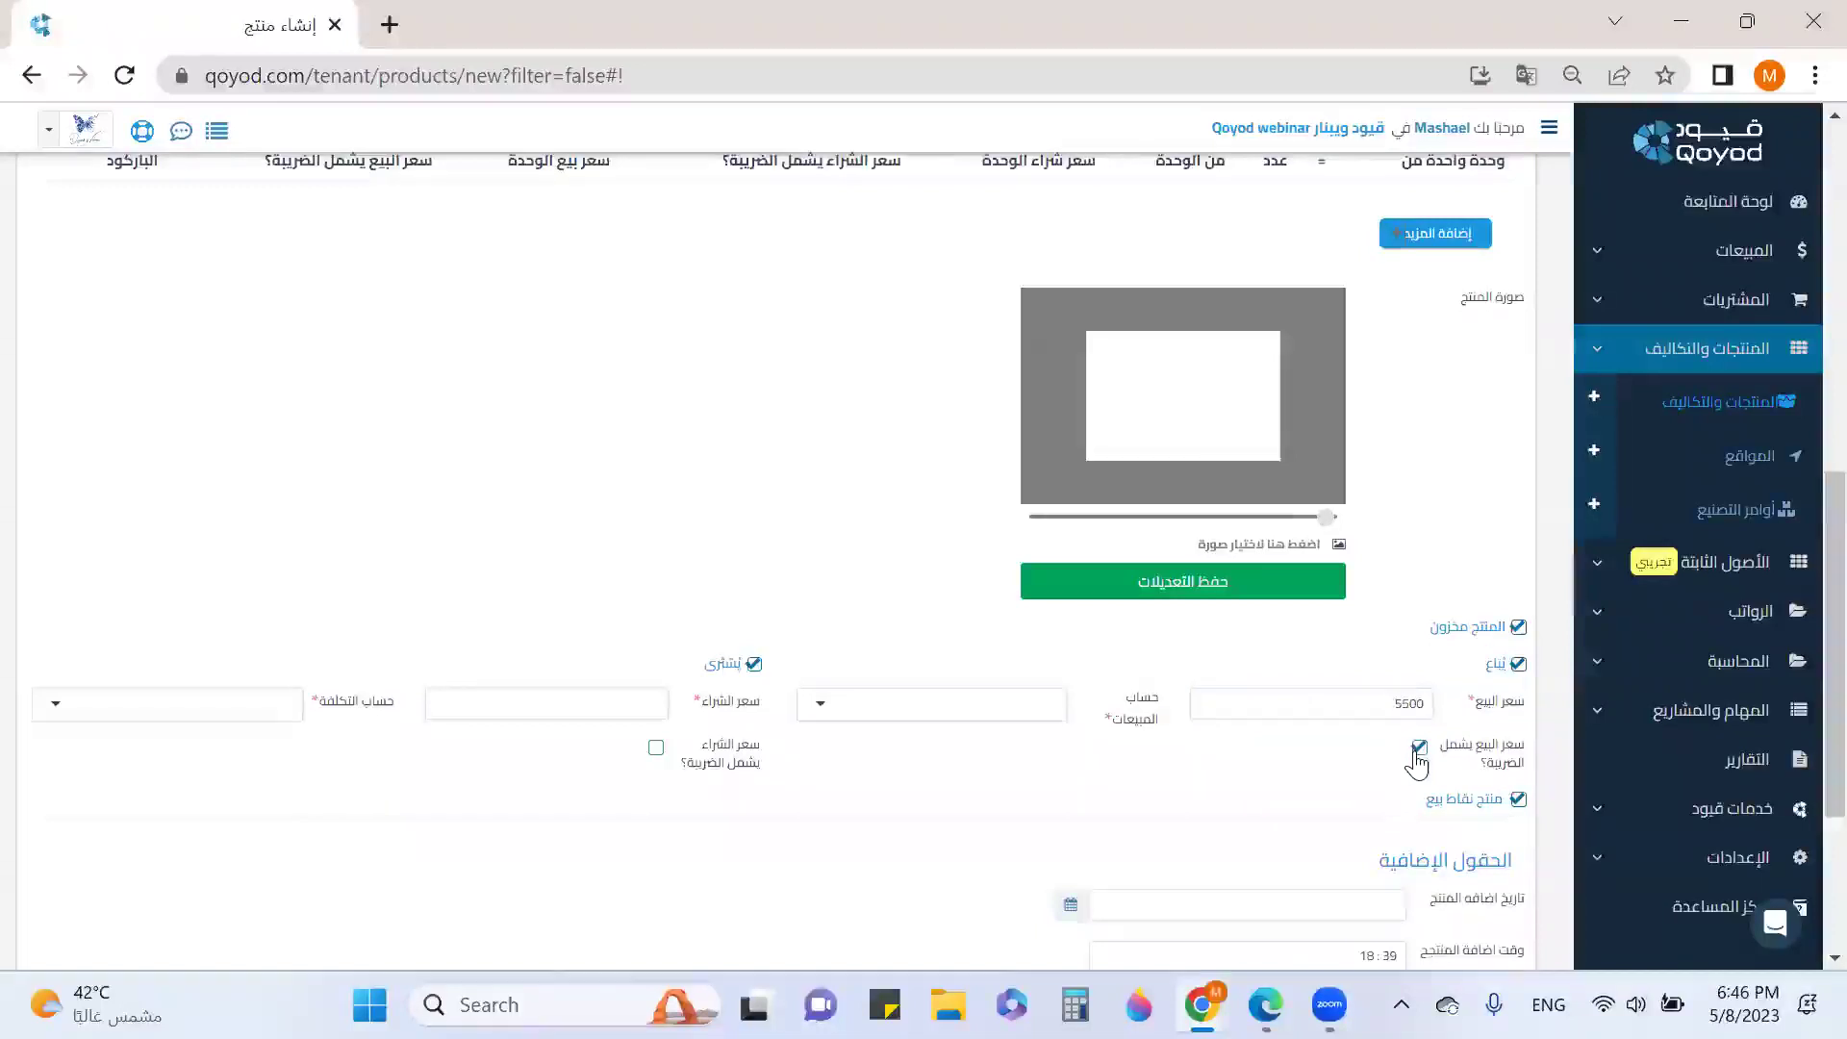
left_click(1419, 751)
left_click(1397, 703)
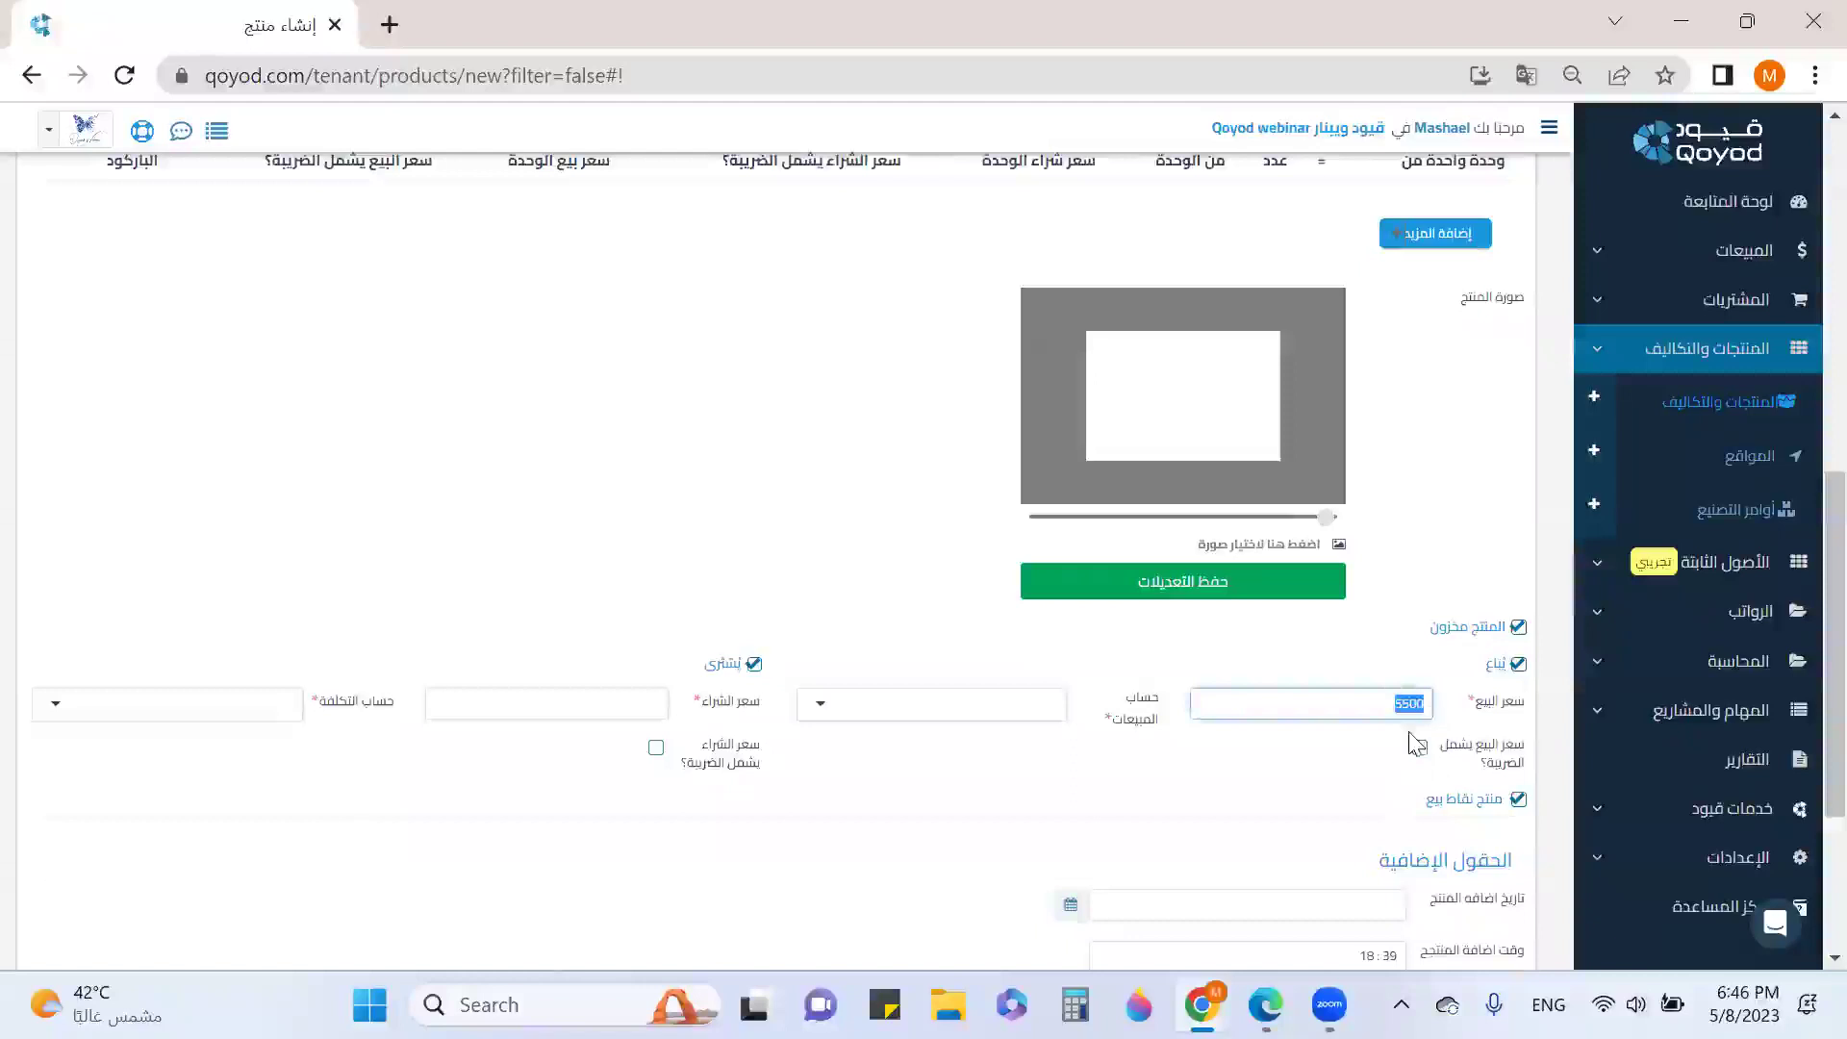
left_click(1025, 710)
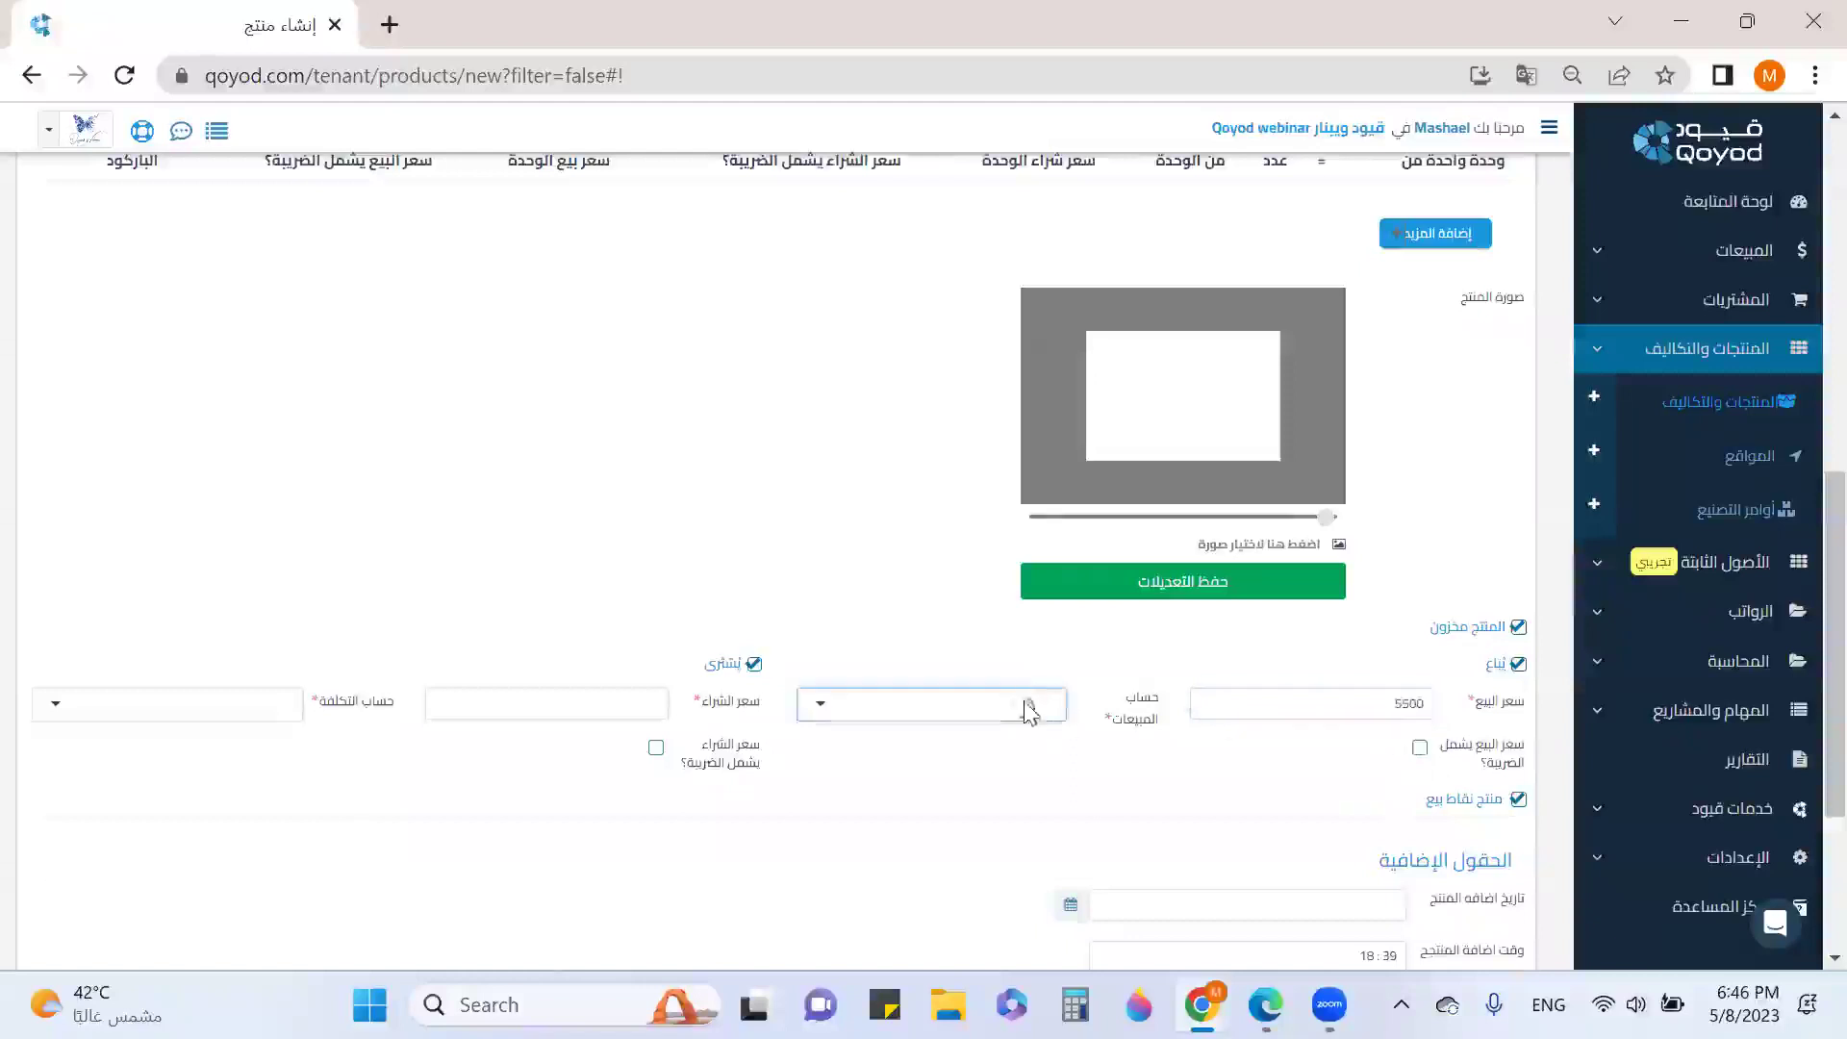
left_click(1027, 708)
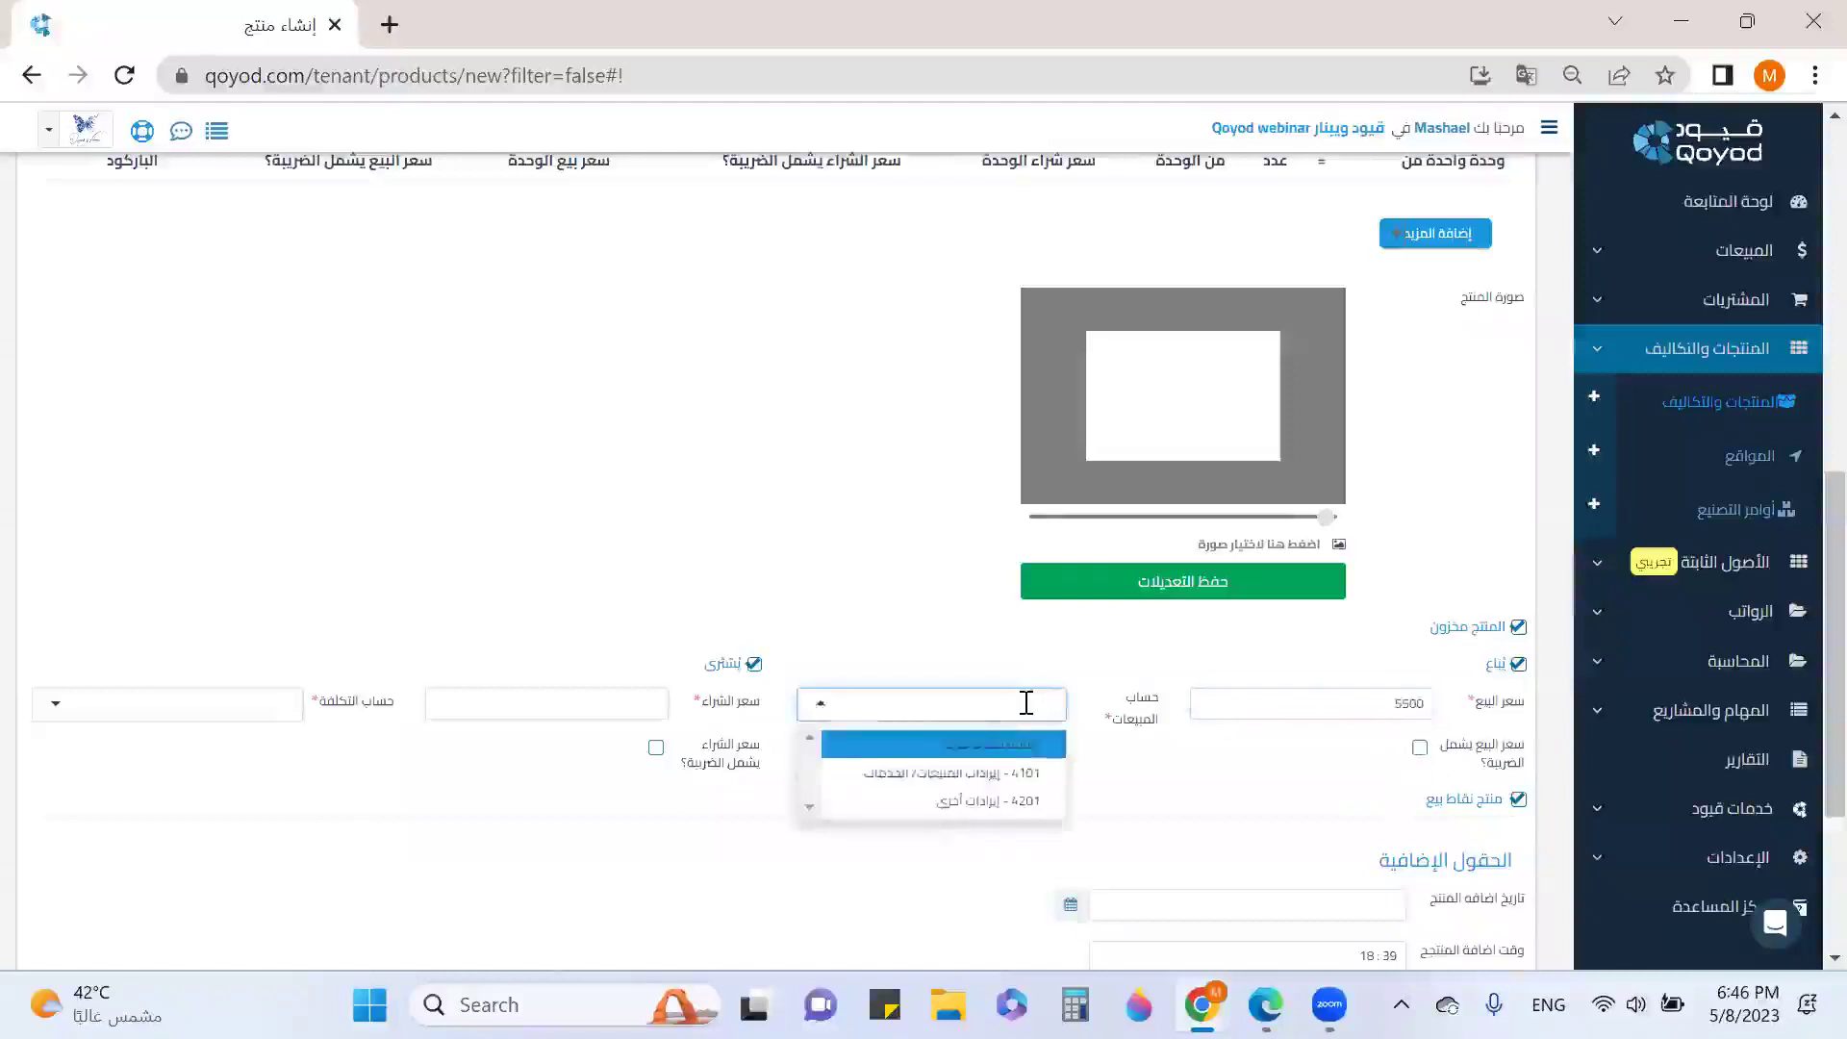
left_click(973, 766)
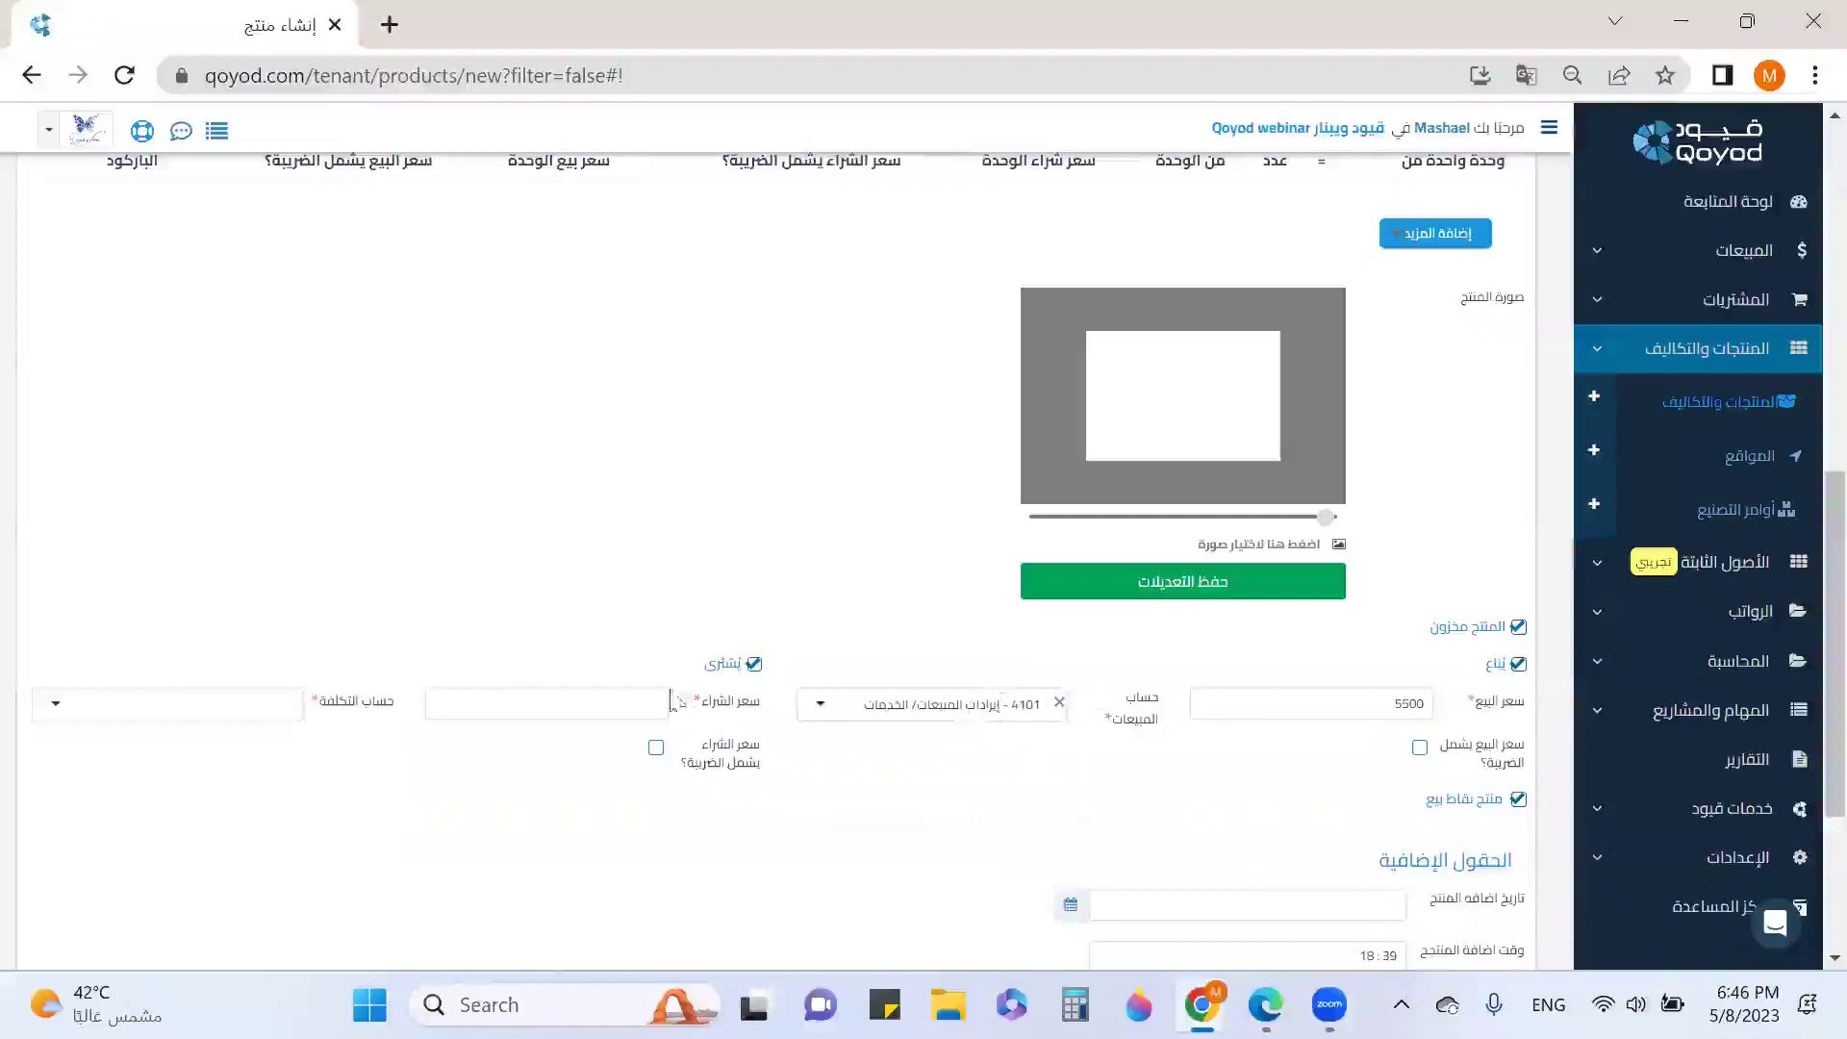
Enter purchase price 4500 with cost account 5101.
left_click(636, 696)
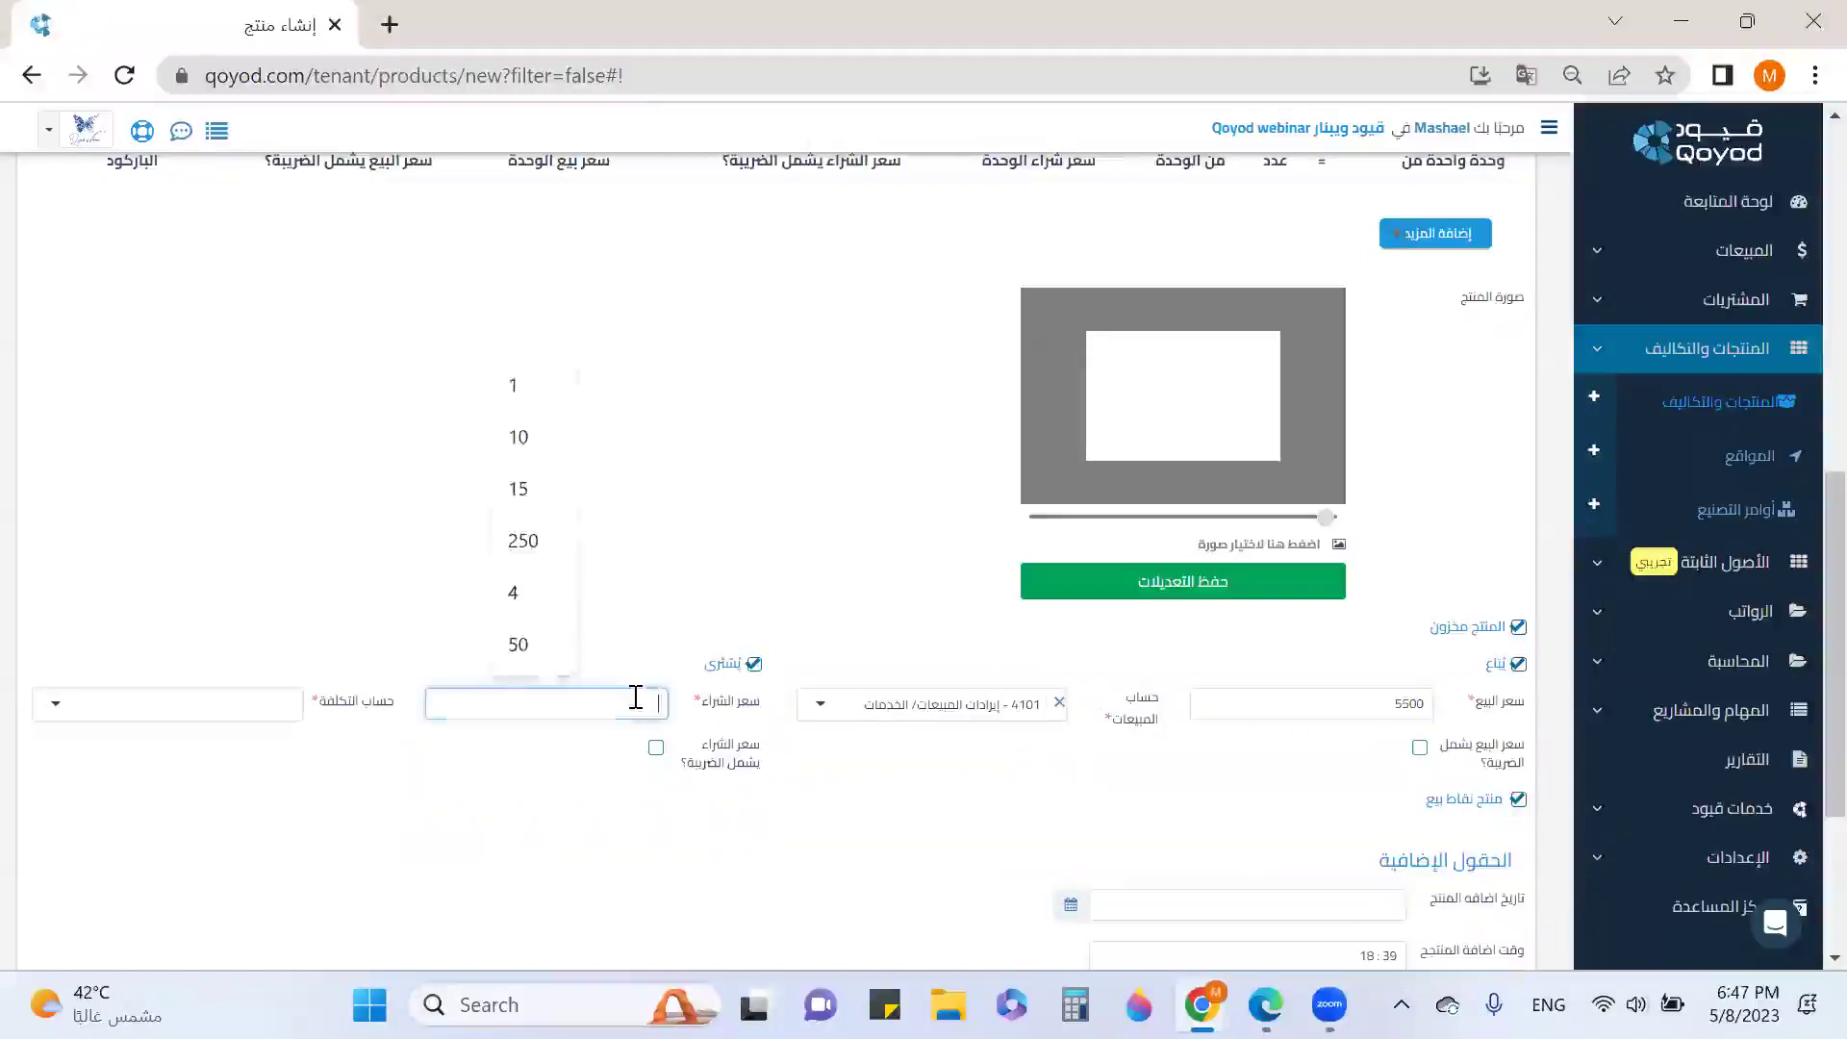
type("45")
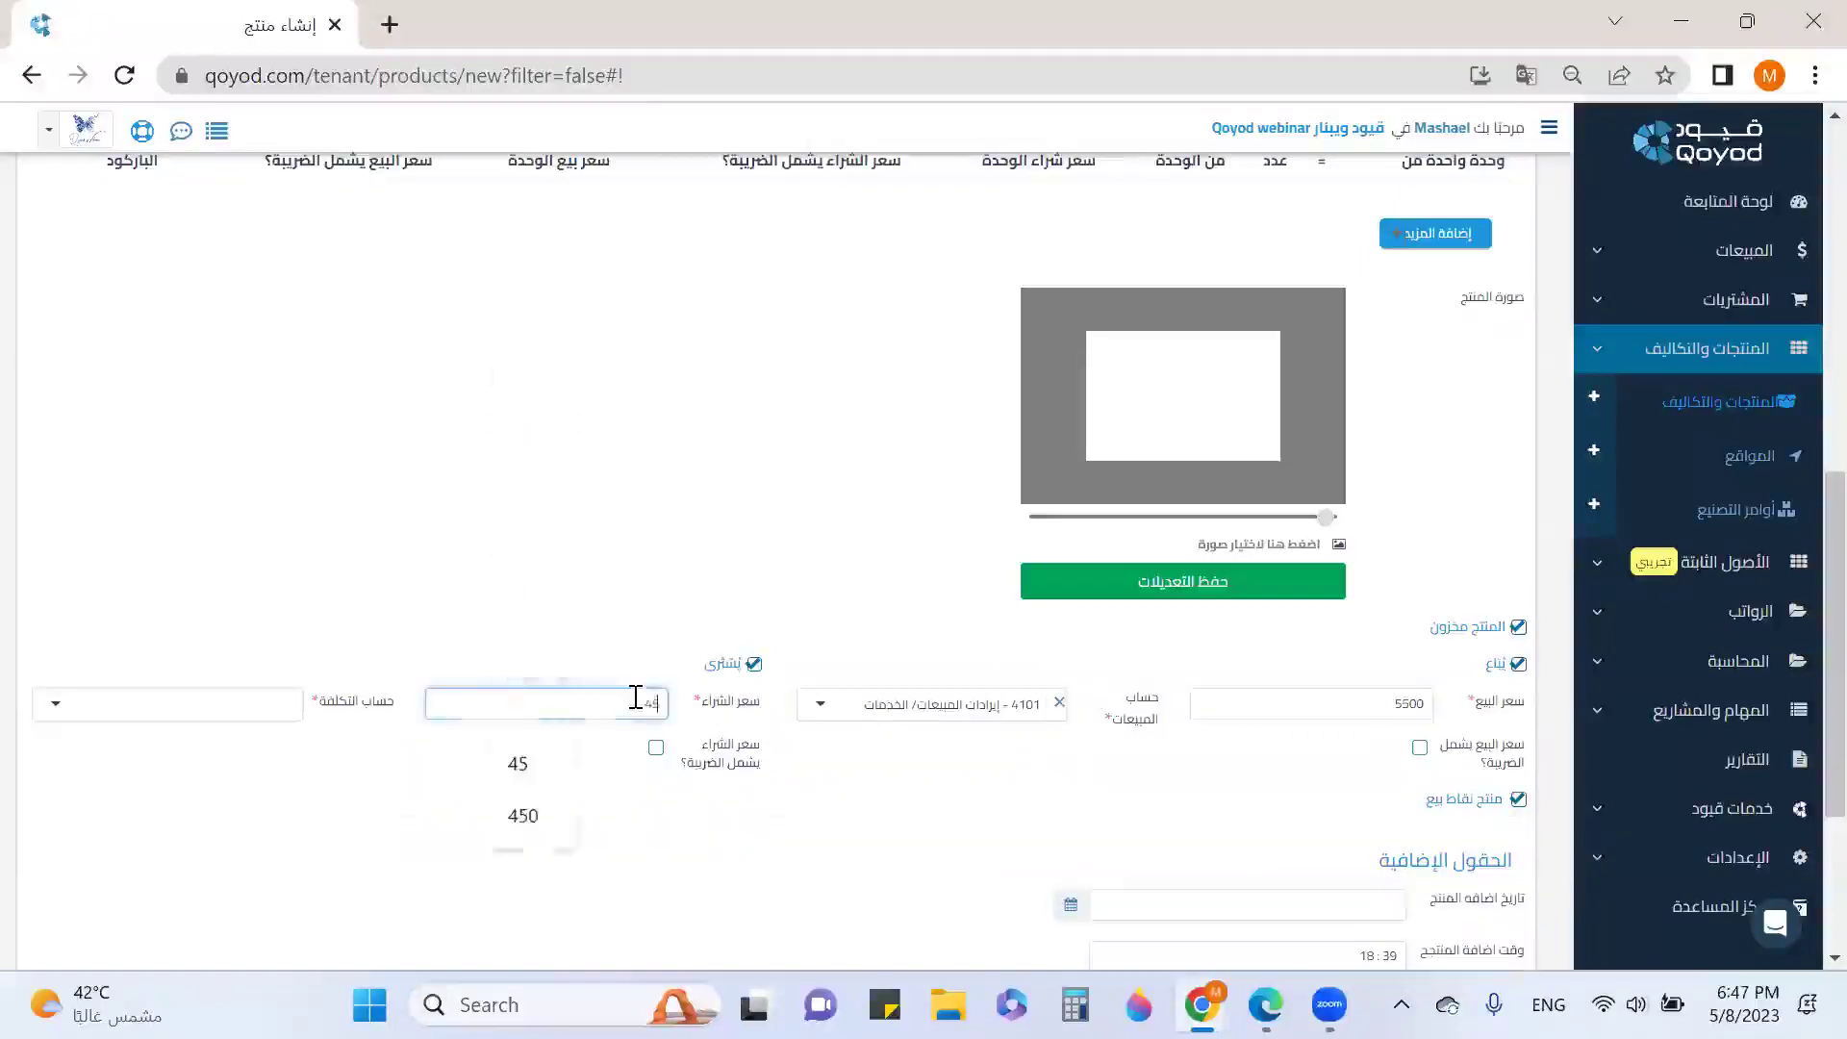
type("00")
left_click(279, 710)
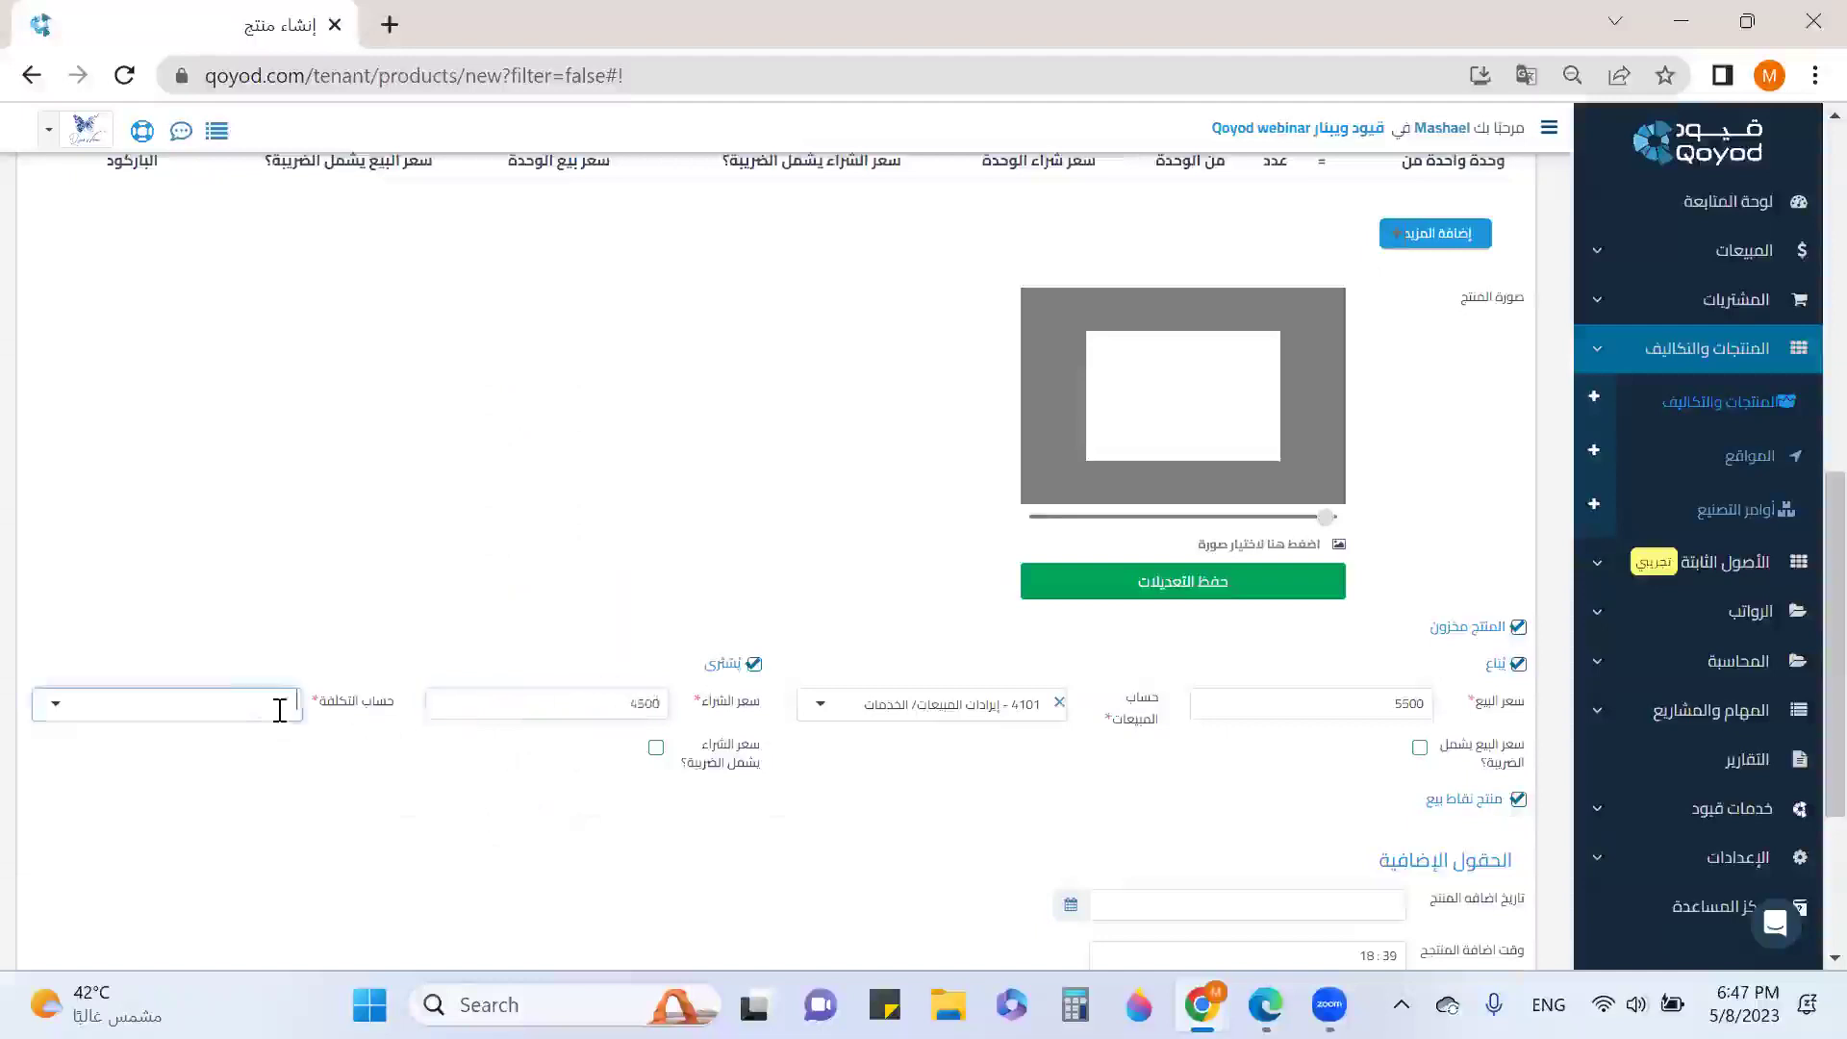
left_click(236, 819)
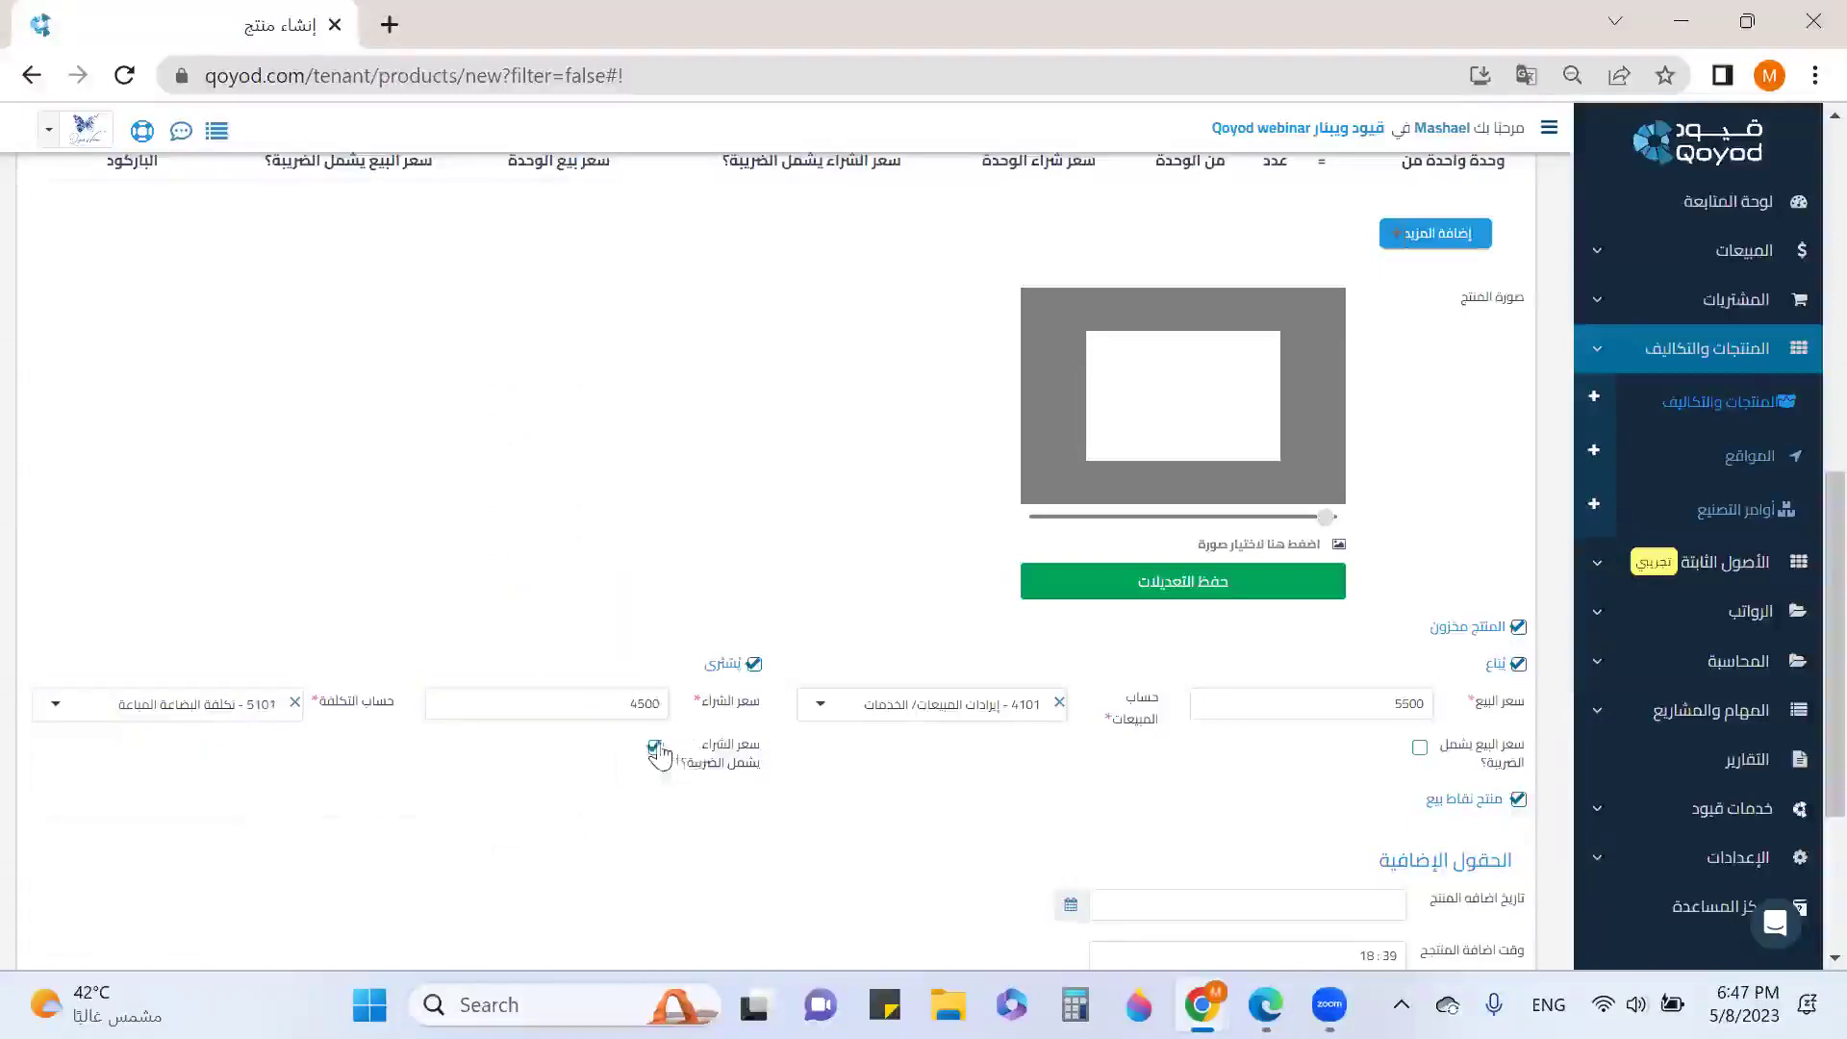
Set the addition date to 2023-05-08, leave Imported unticked, and save the product.
scroll(890, 717, "down", 3)
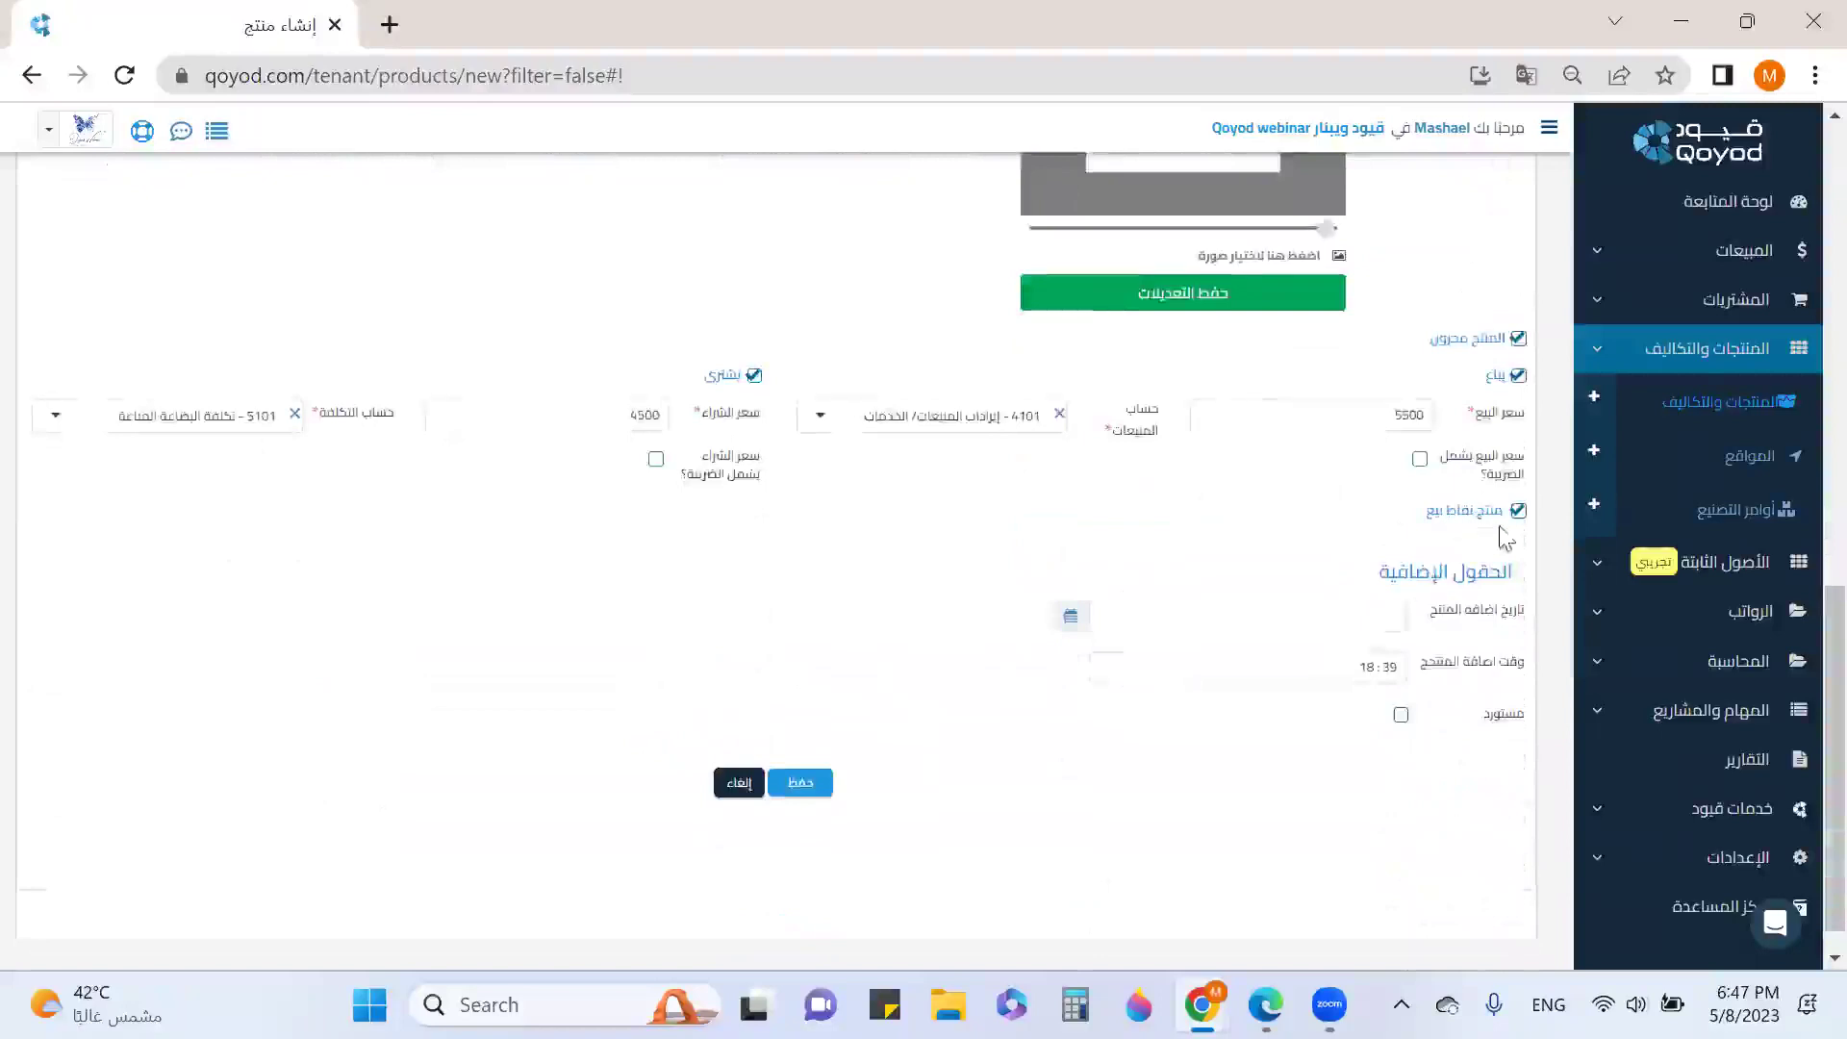
left_click(1519, 512)
left_click(1519, 513)
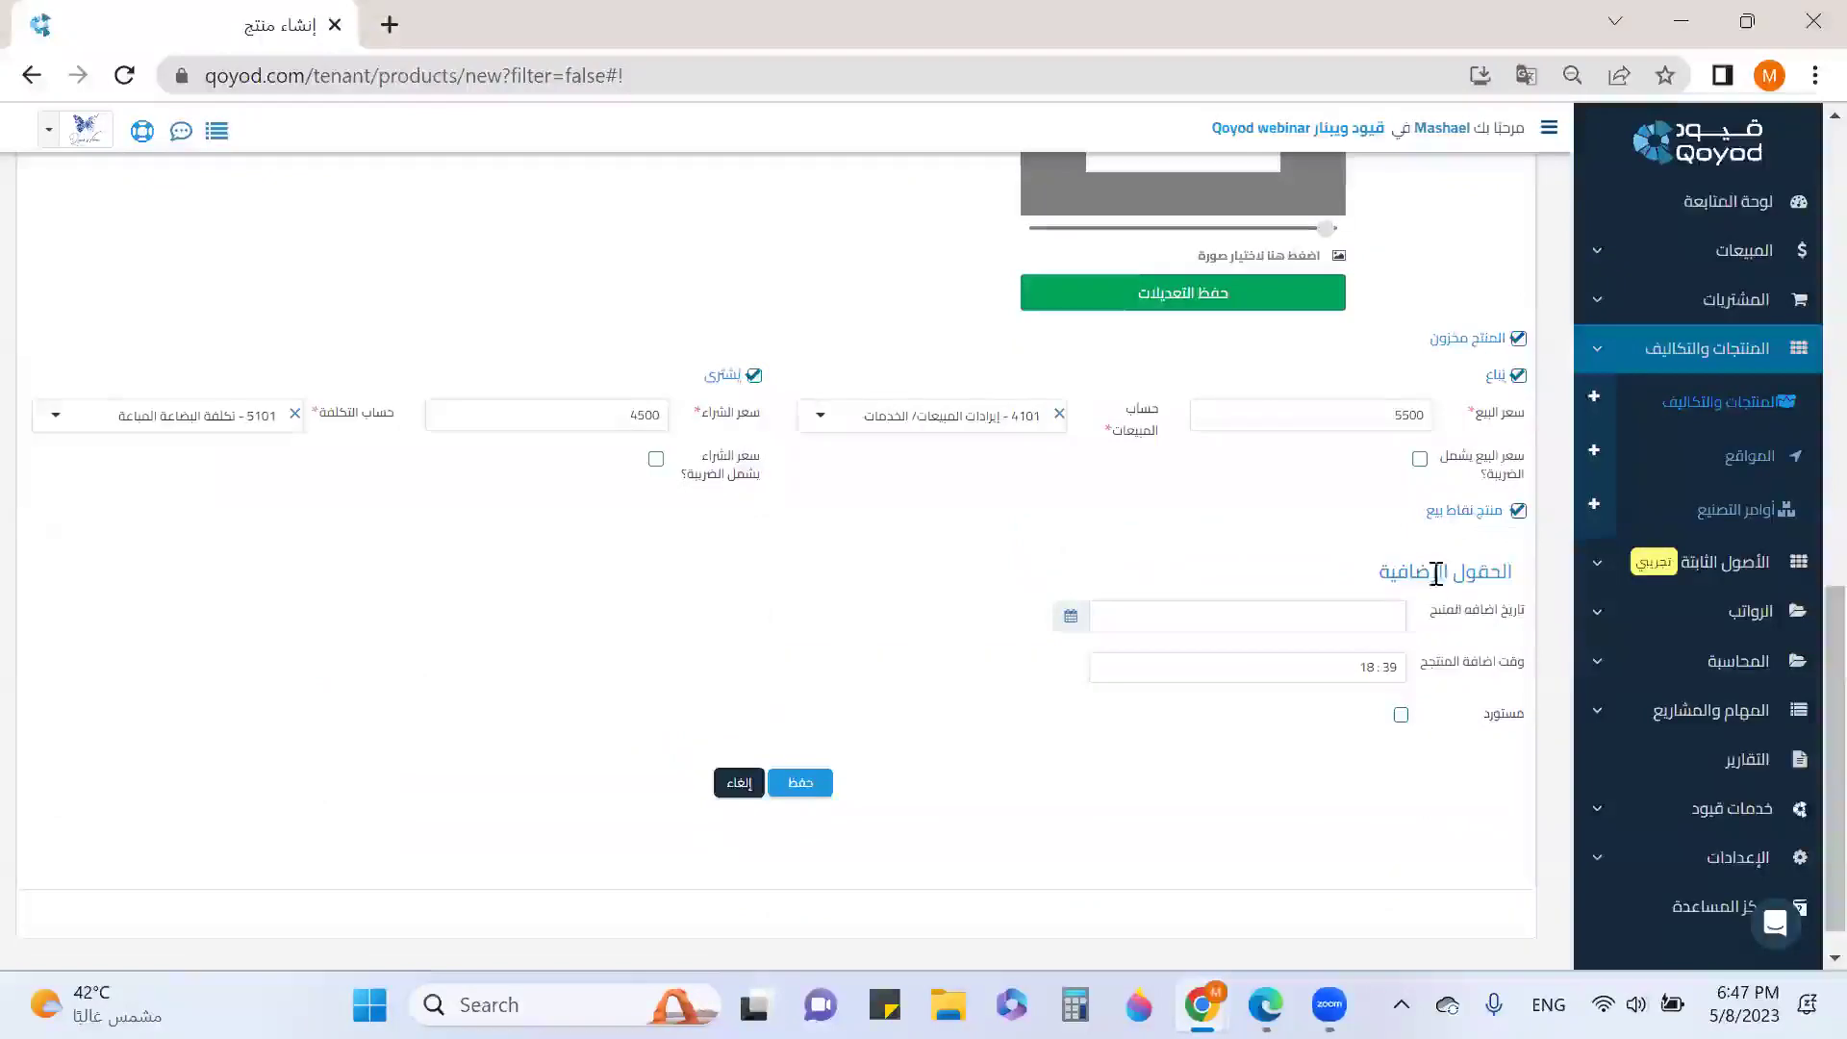
left_click(1353, 616)
left_click(1094, 412)
left_click(1400, 717)
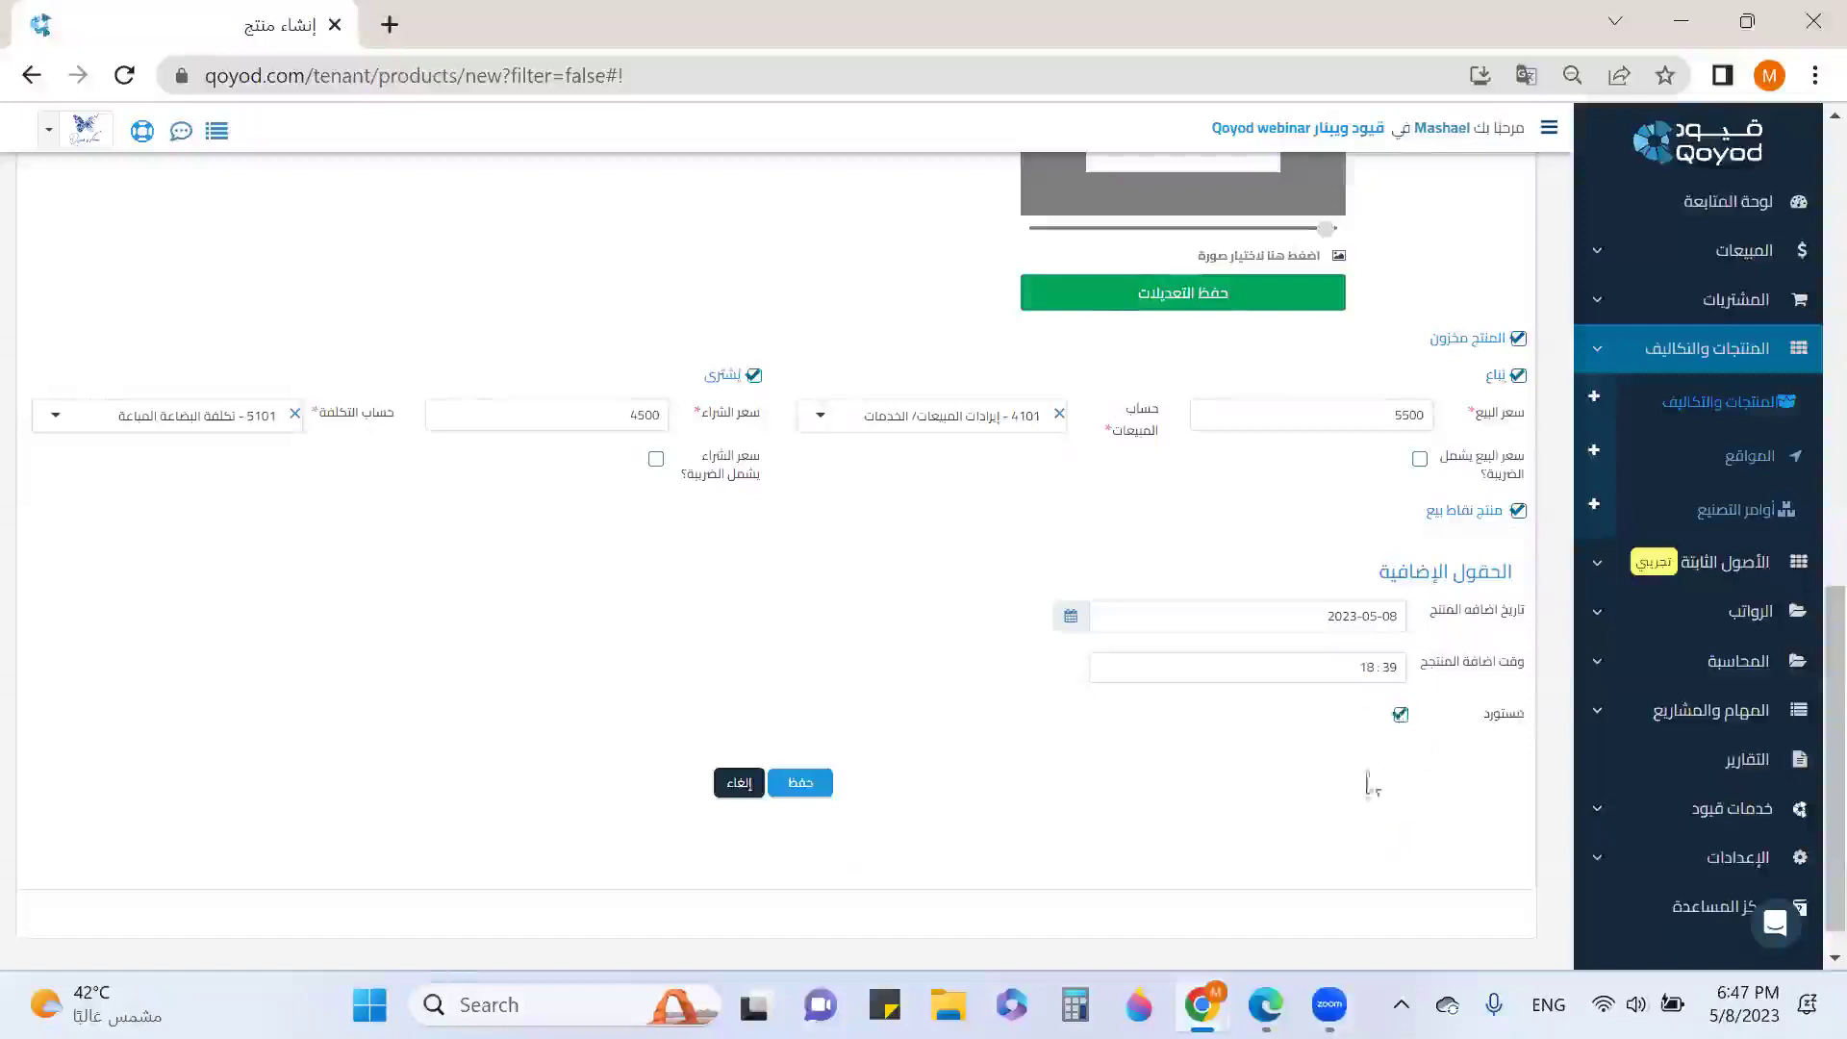
left_click(1401, 716)
left_click(810, 797)
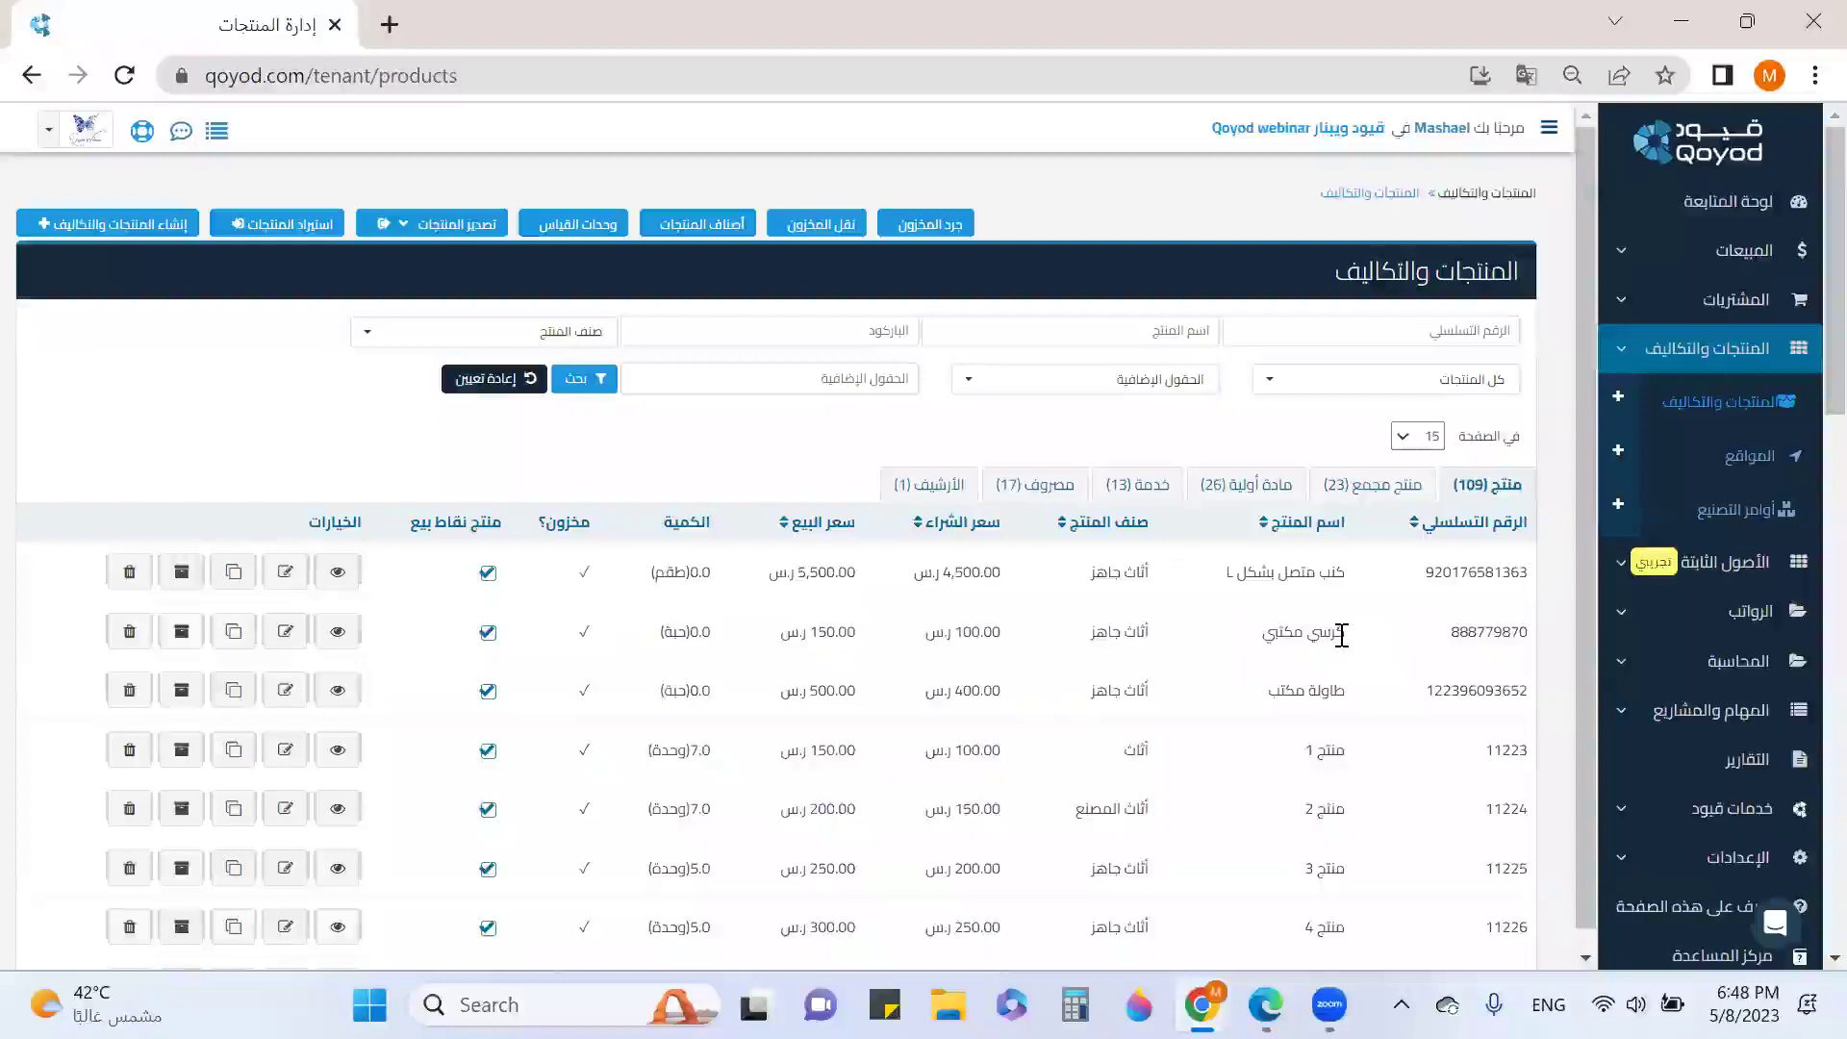
Browse the compound product and raw material lists, then launch the Create Products and Costs wizard.
left_click(1346, 489)
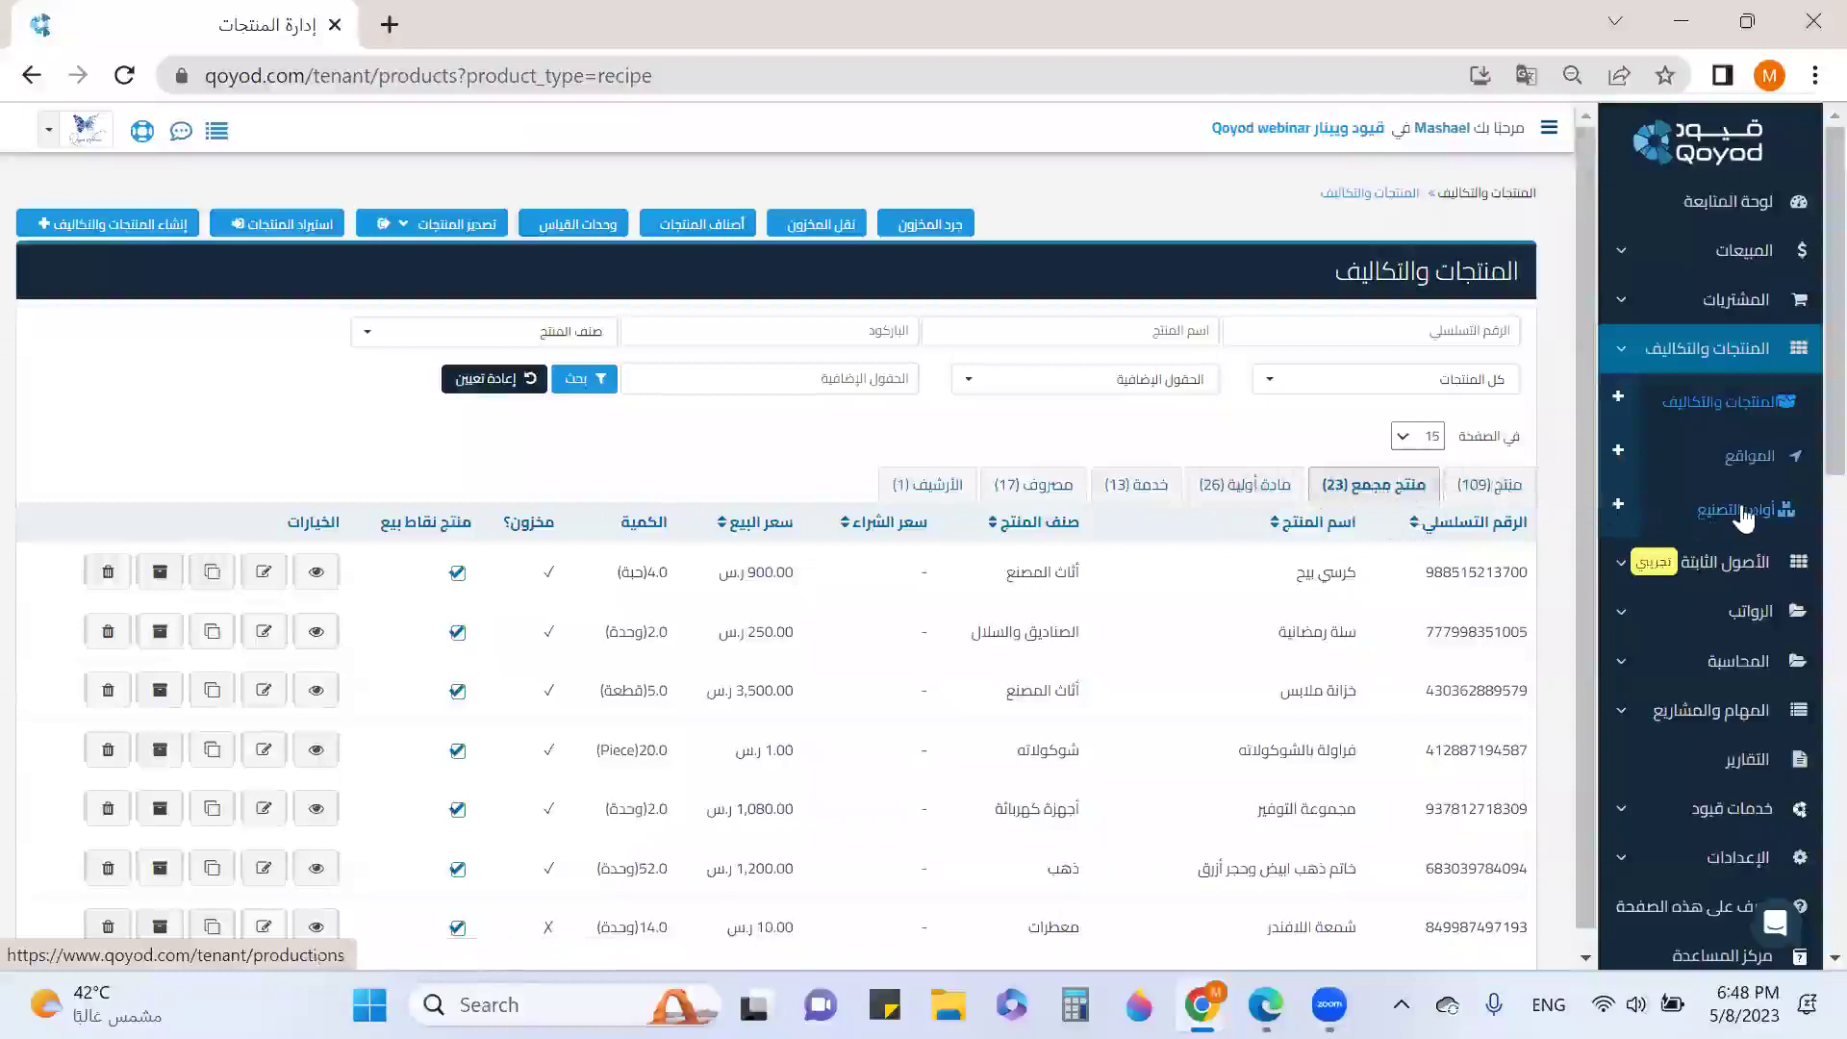
left_click(1279, 488)
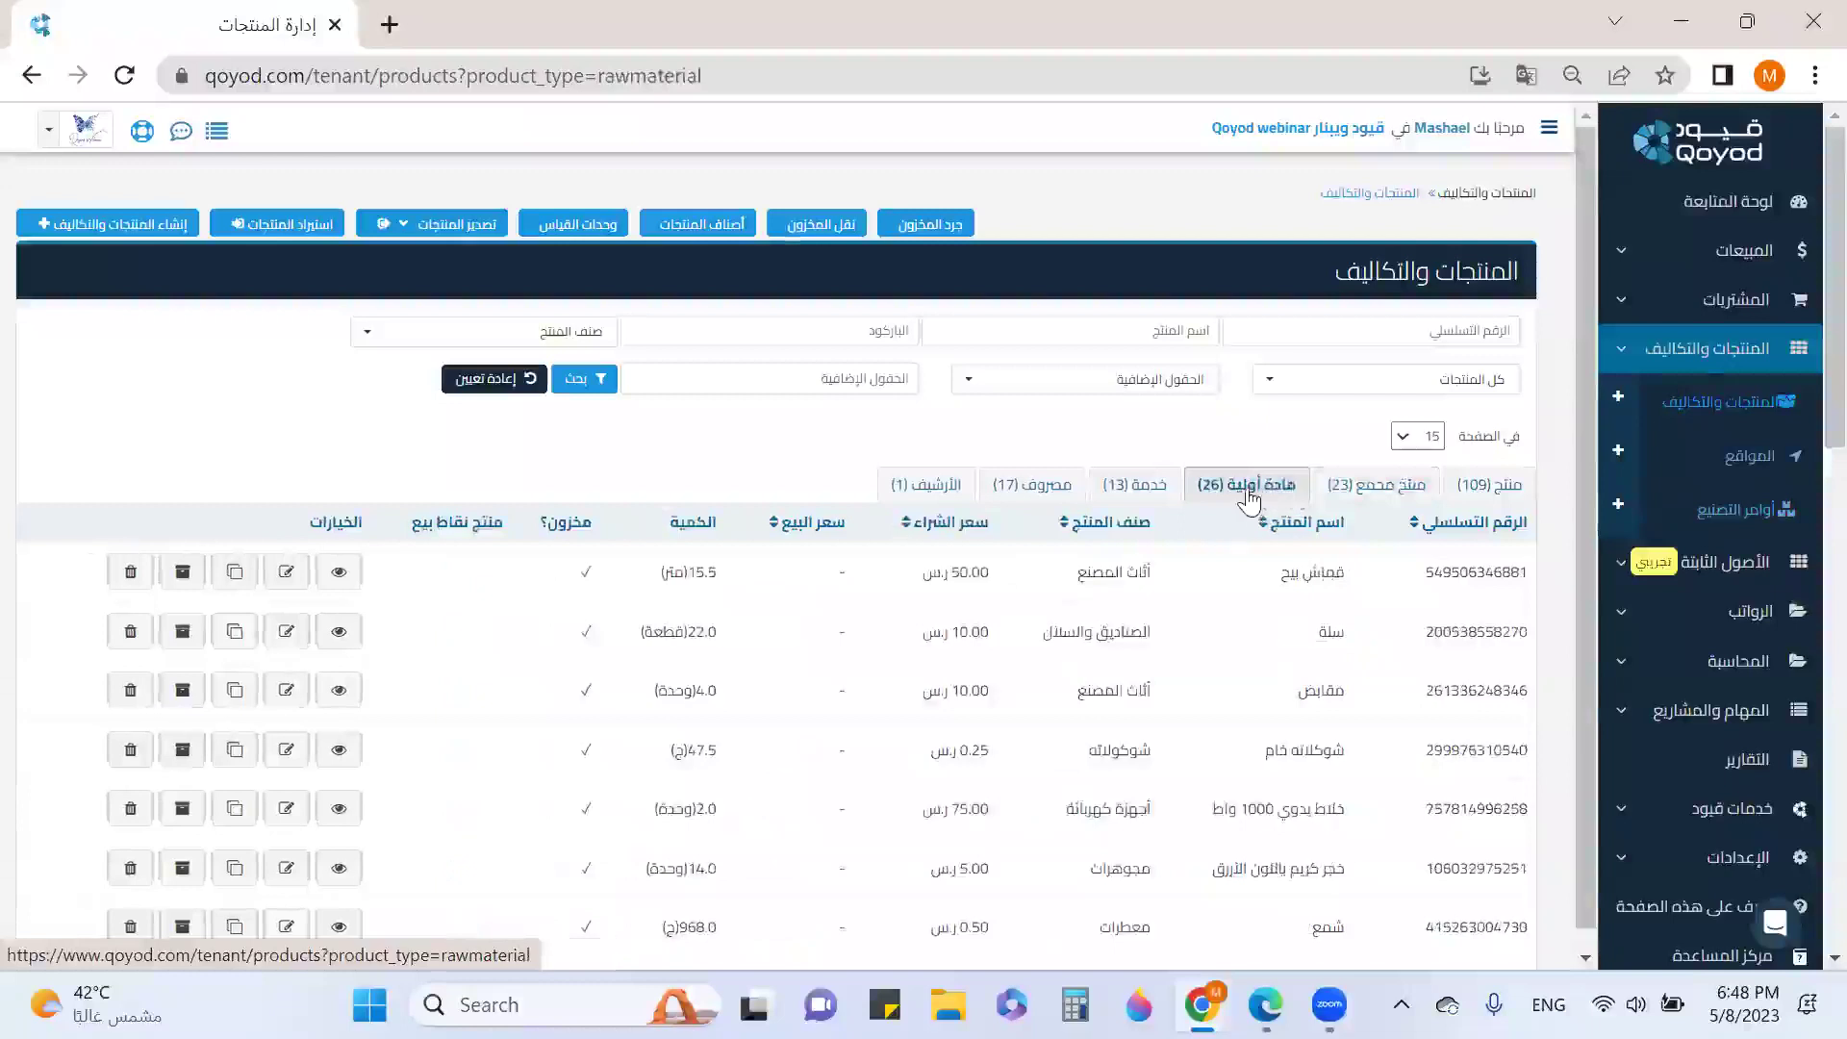
left_click(100, 225)
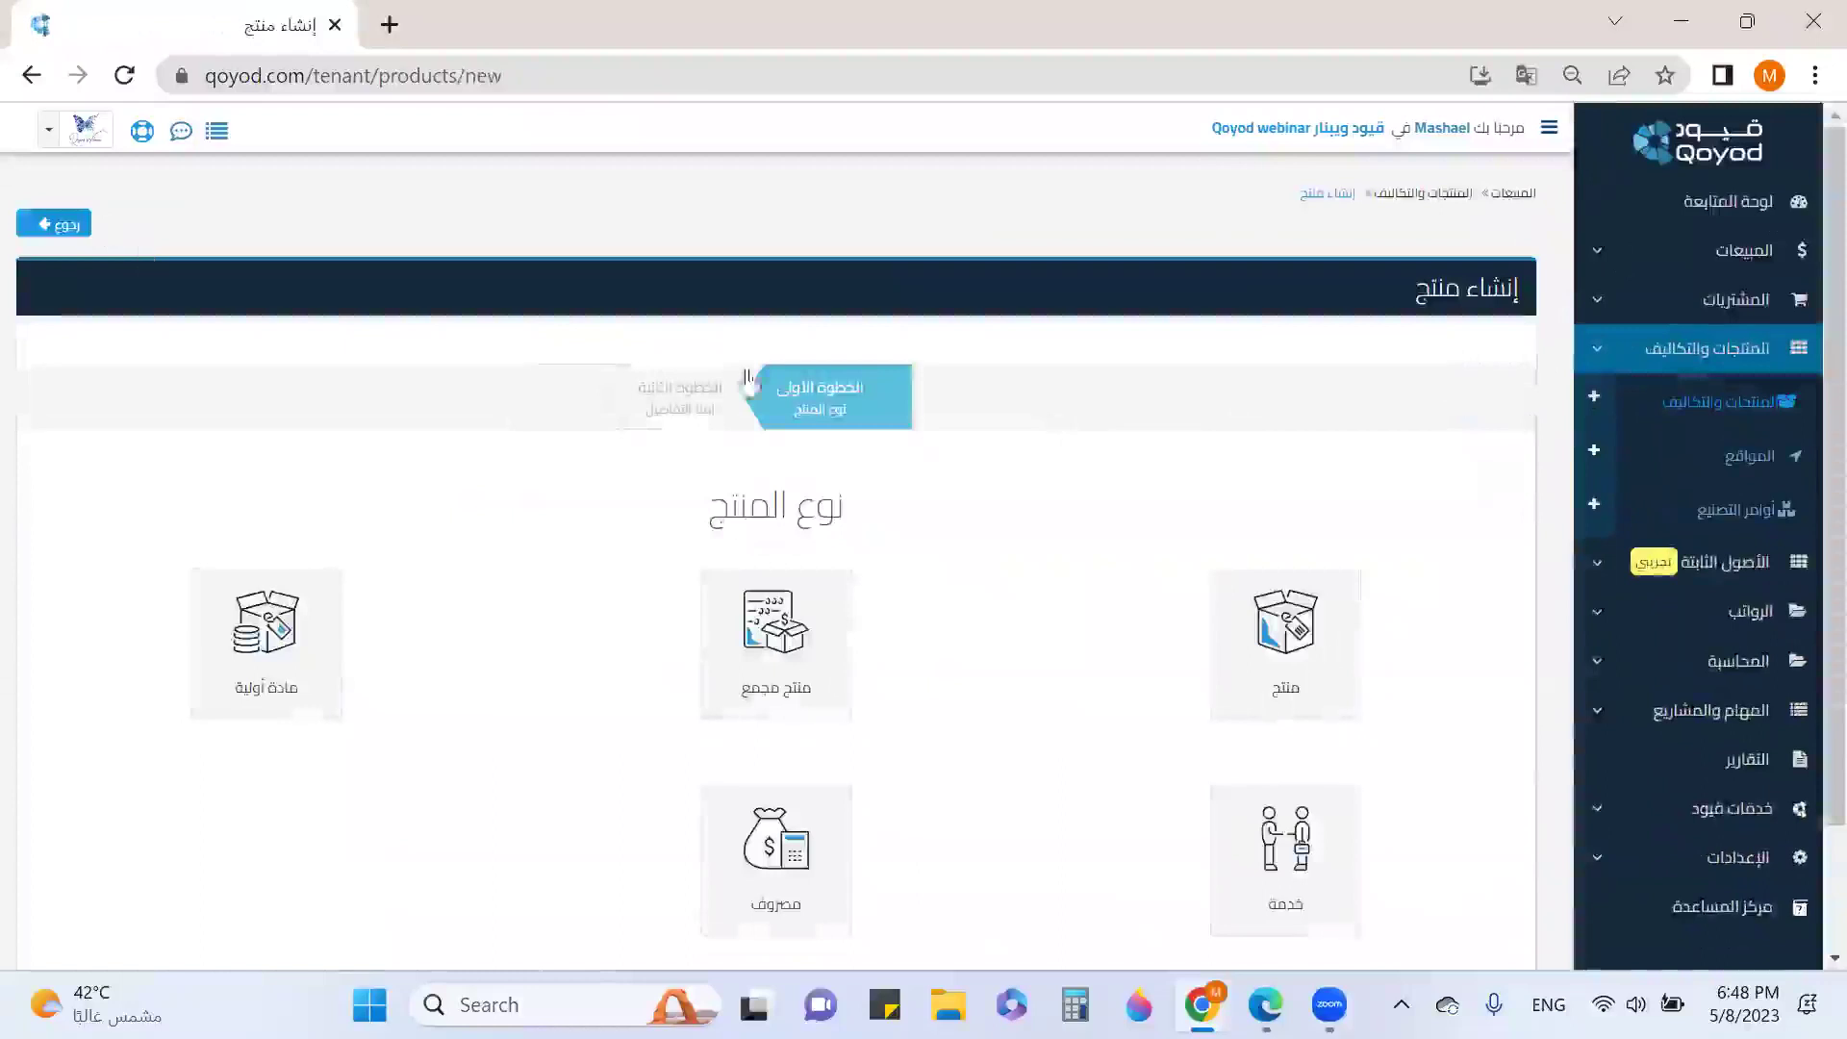
Start a raw-material product named مفاصل in Arabic and Hinge in English.
left_click(258, 680)
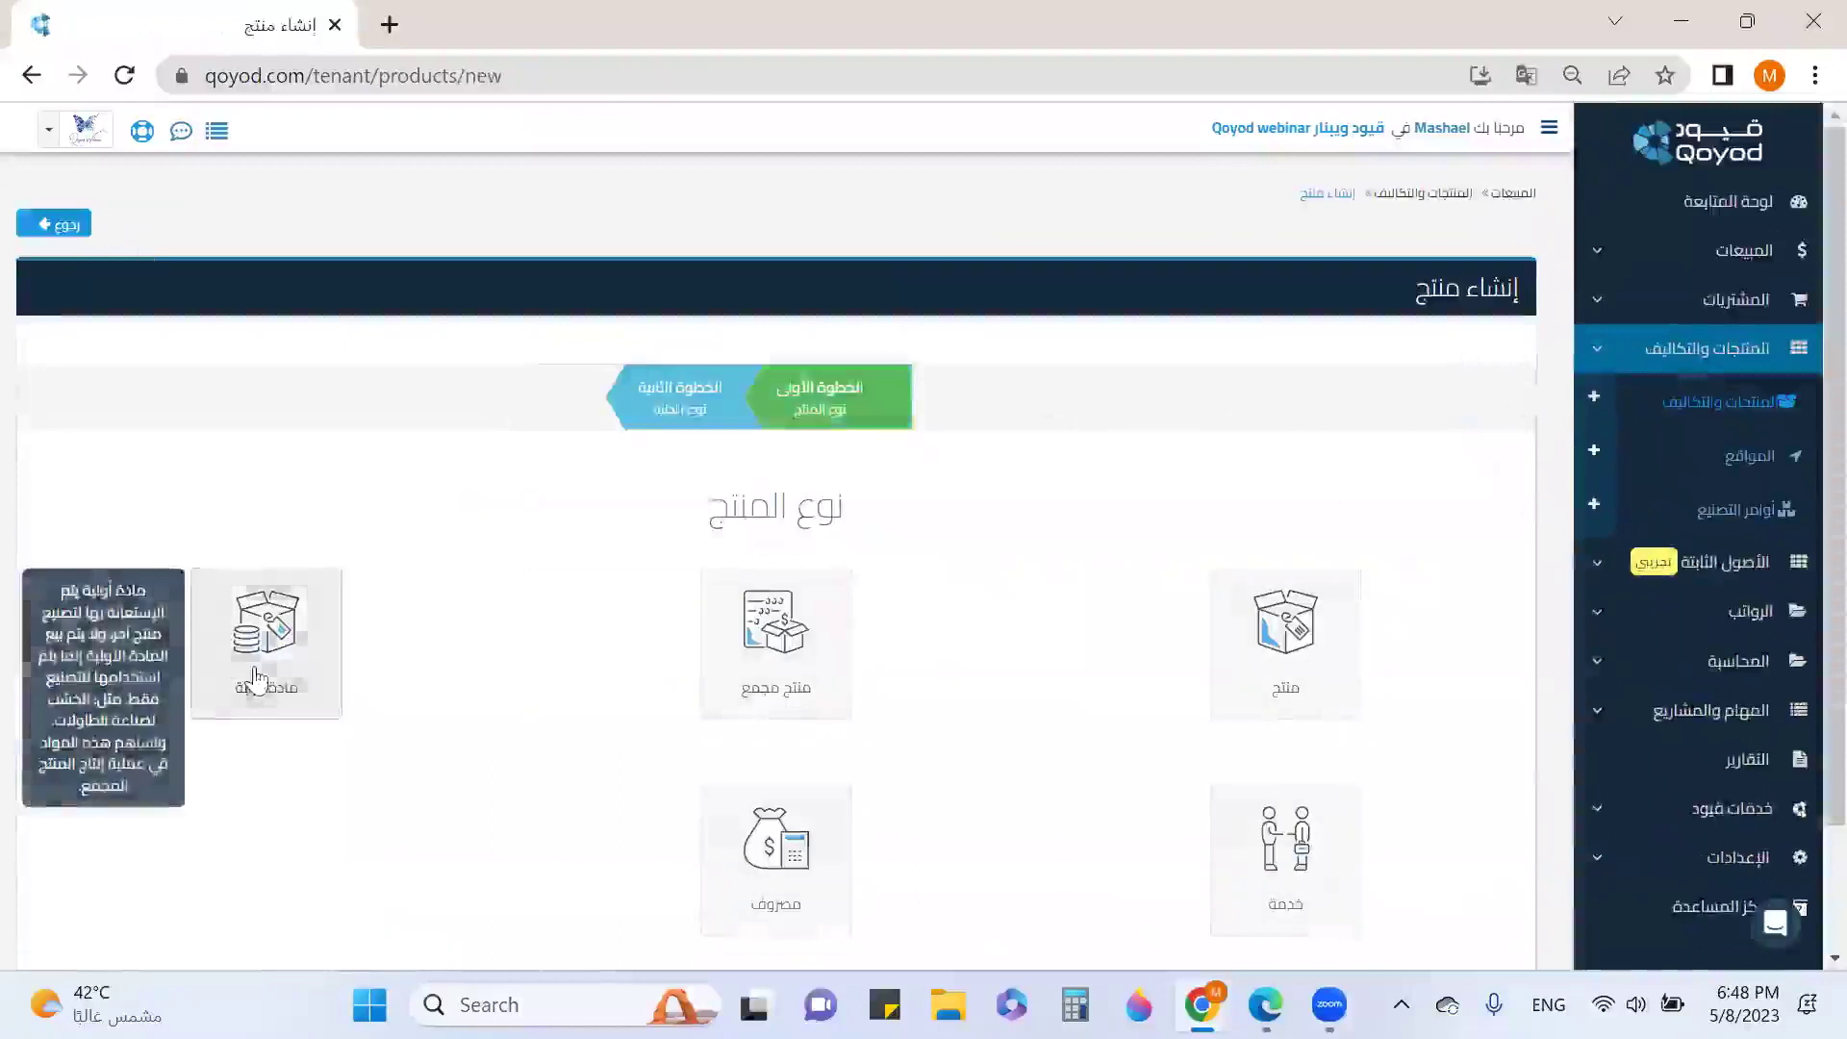
left_click(1262, 533)
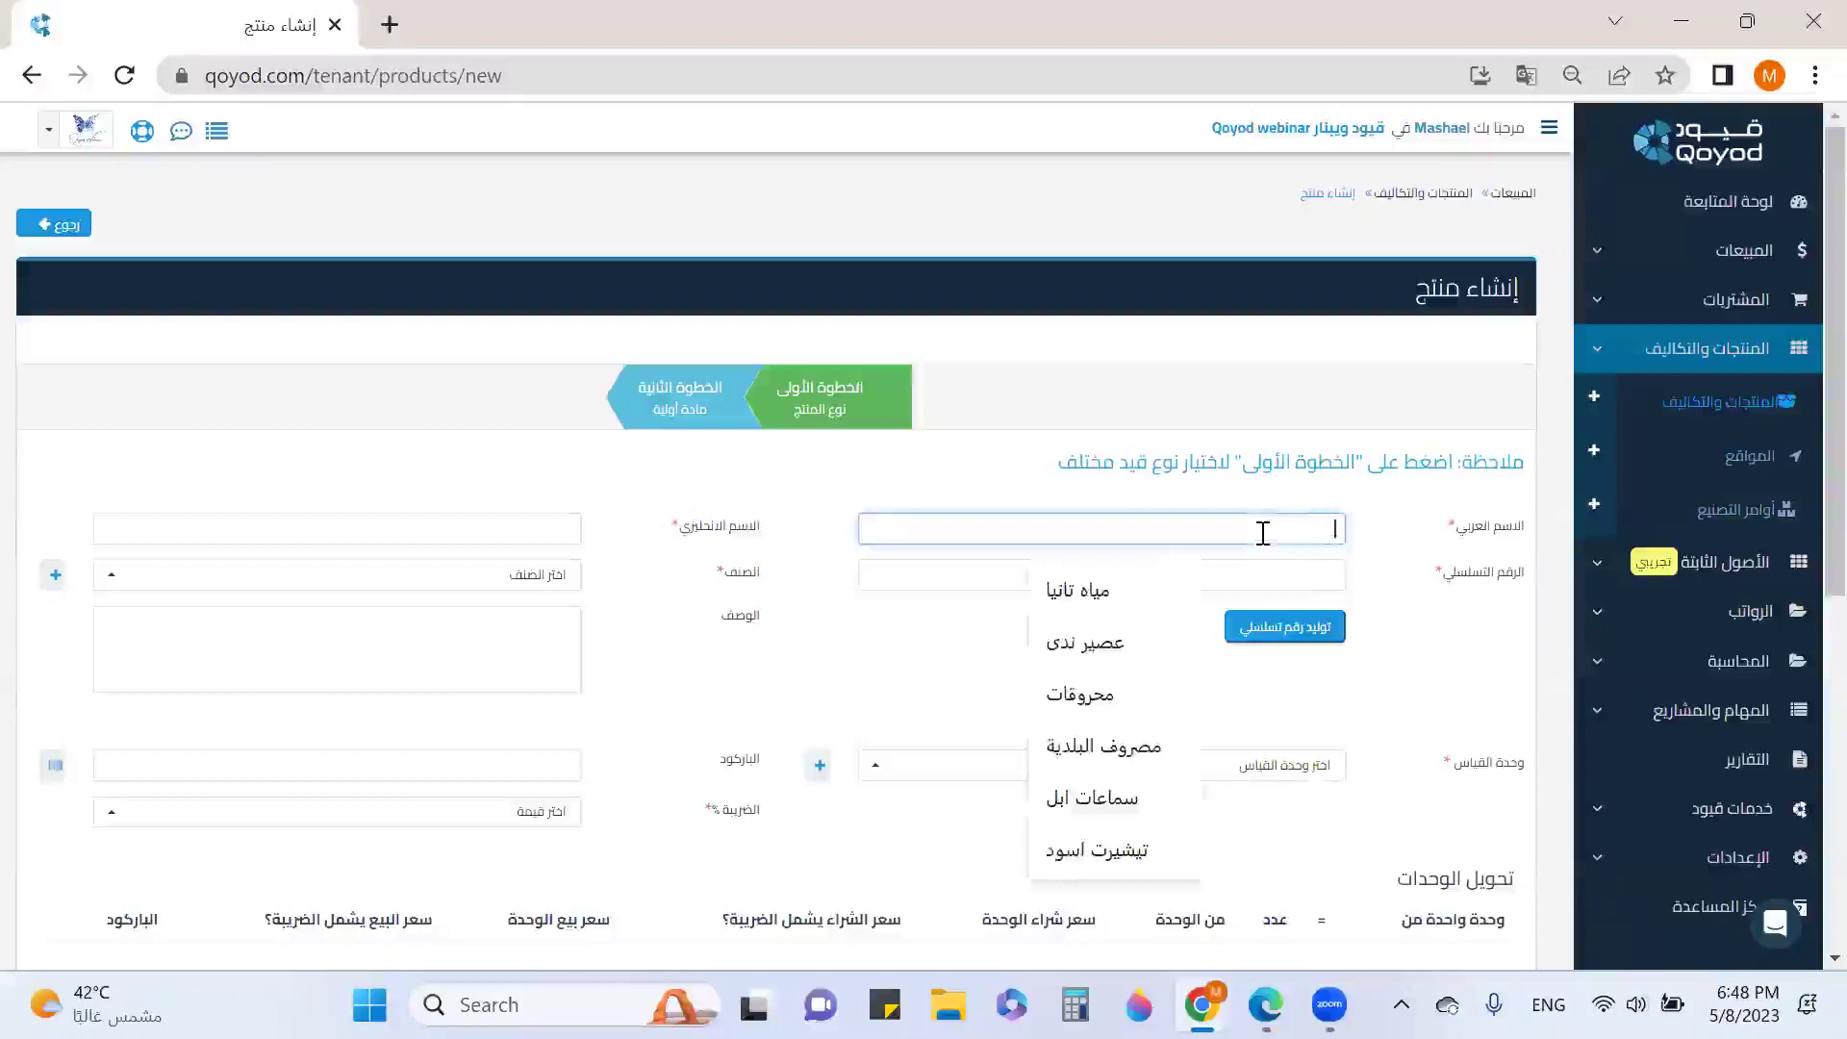
type("th")
key("BackSpace")
key("BackSpace")
key("alt+shift")
type("مفاصل")
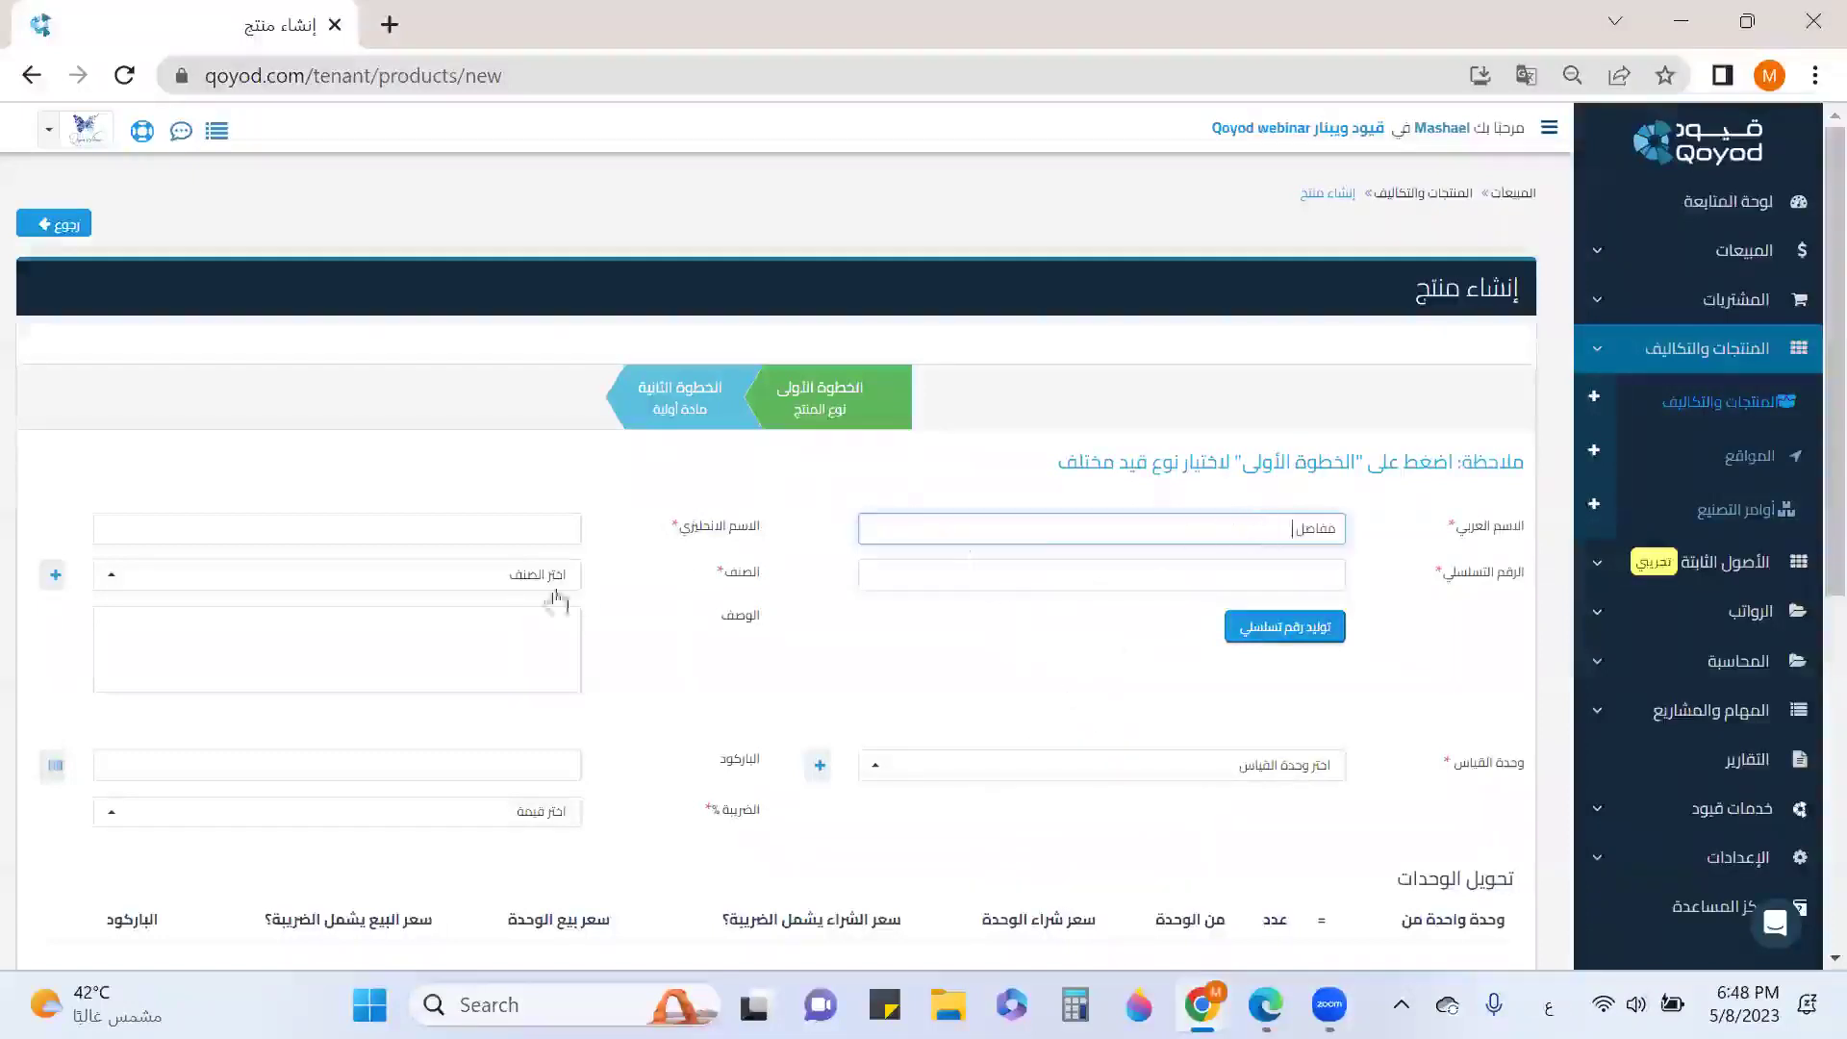
left_click(524, 526)
key("alt+shift")
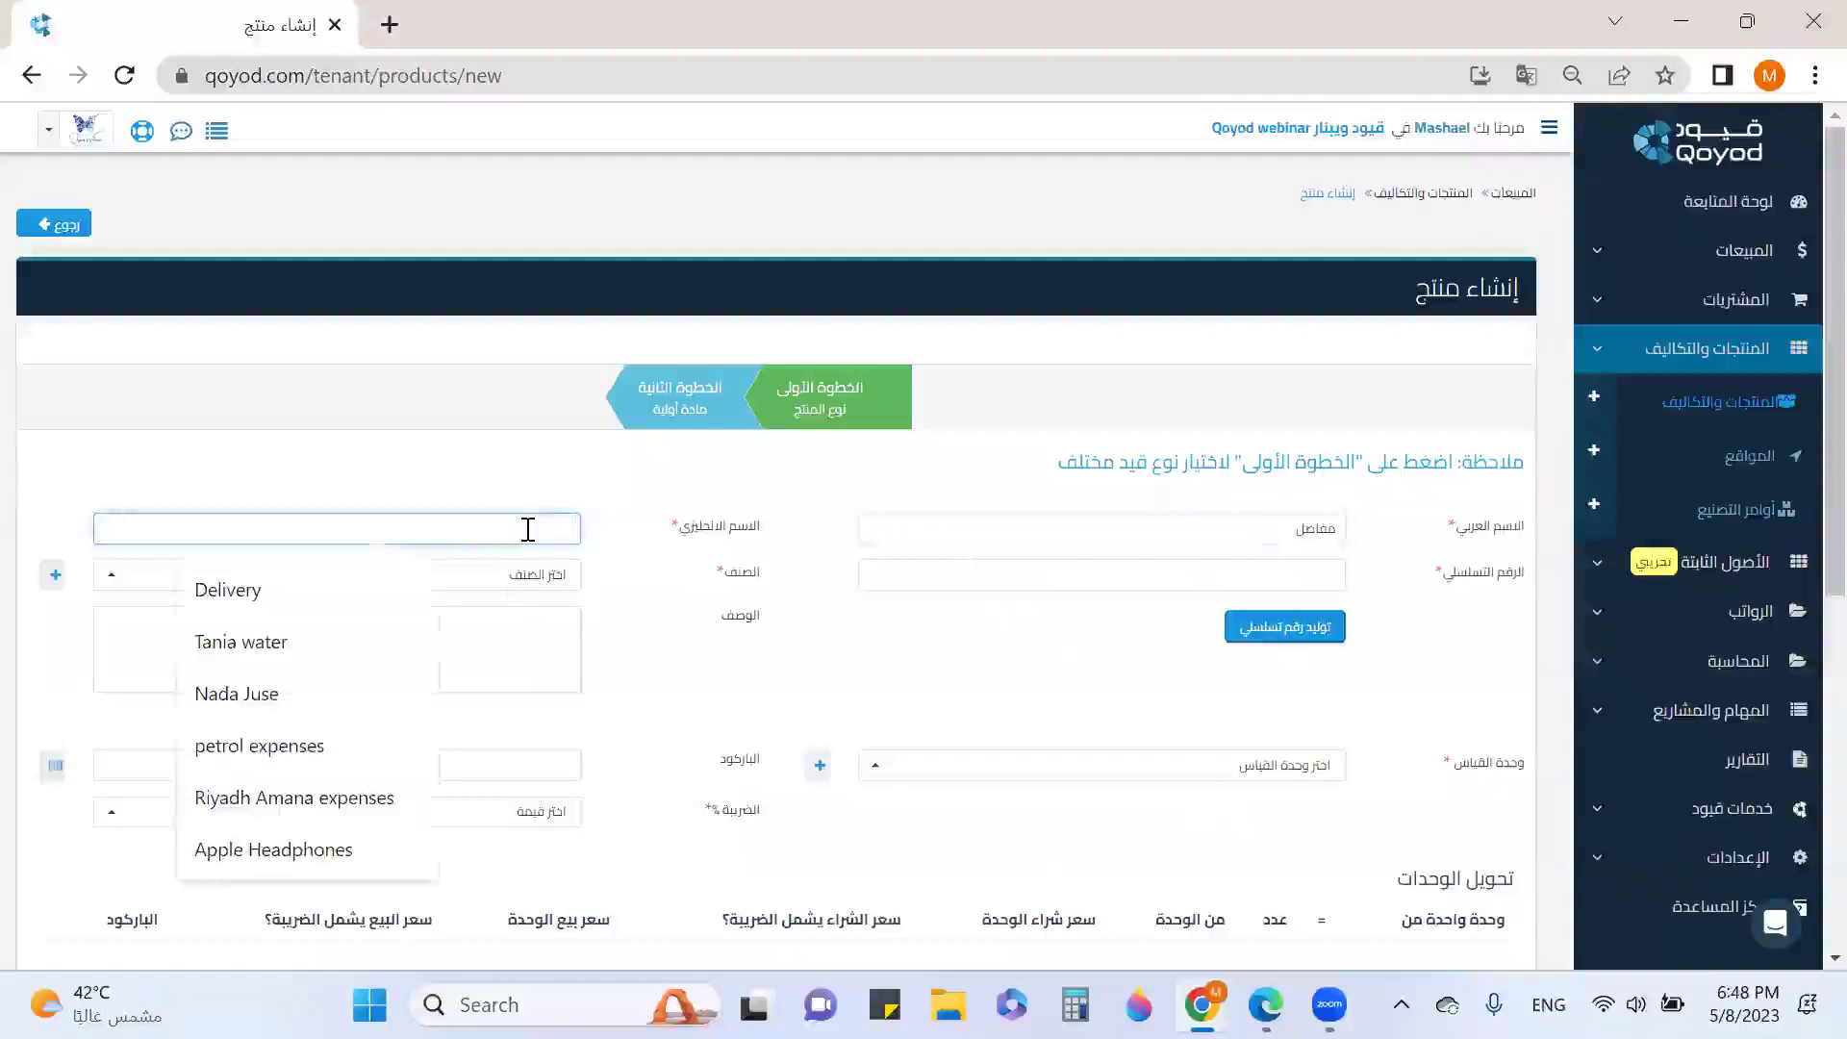
type("Hin")
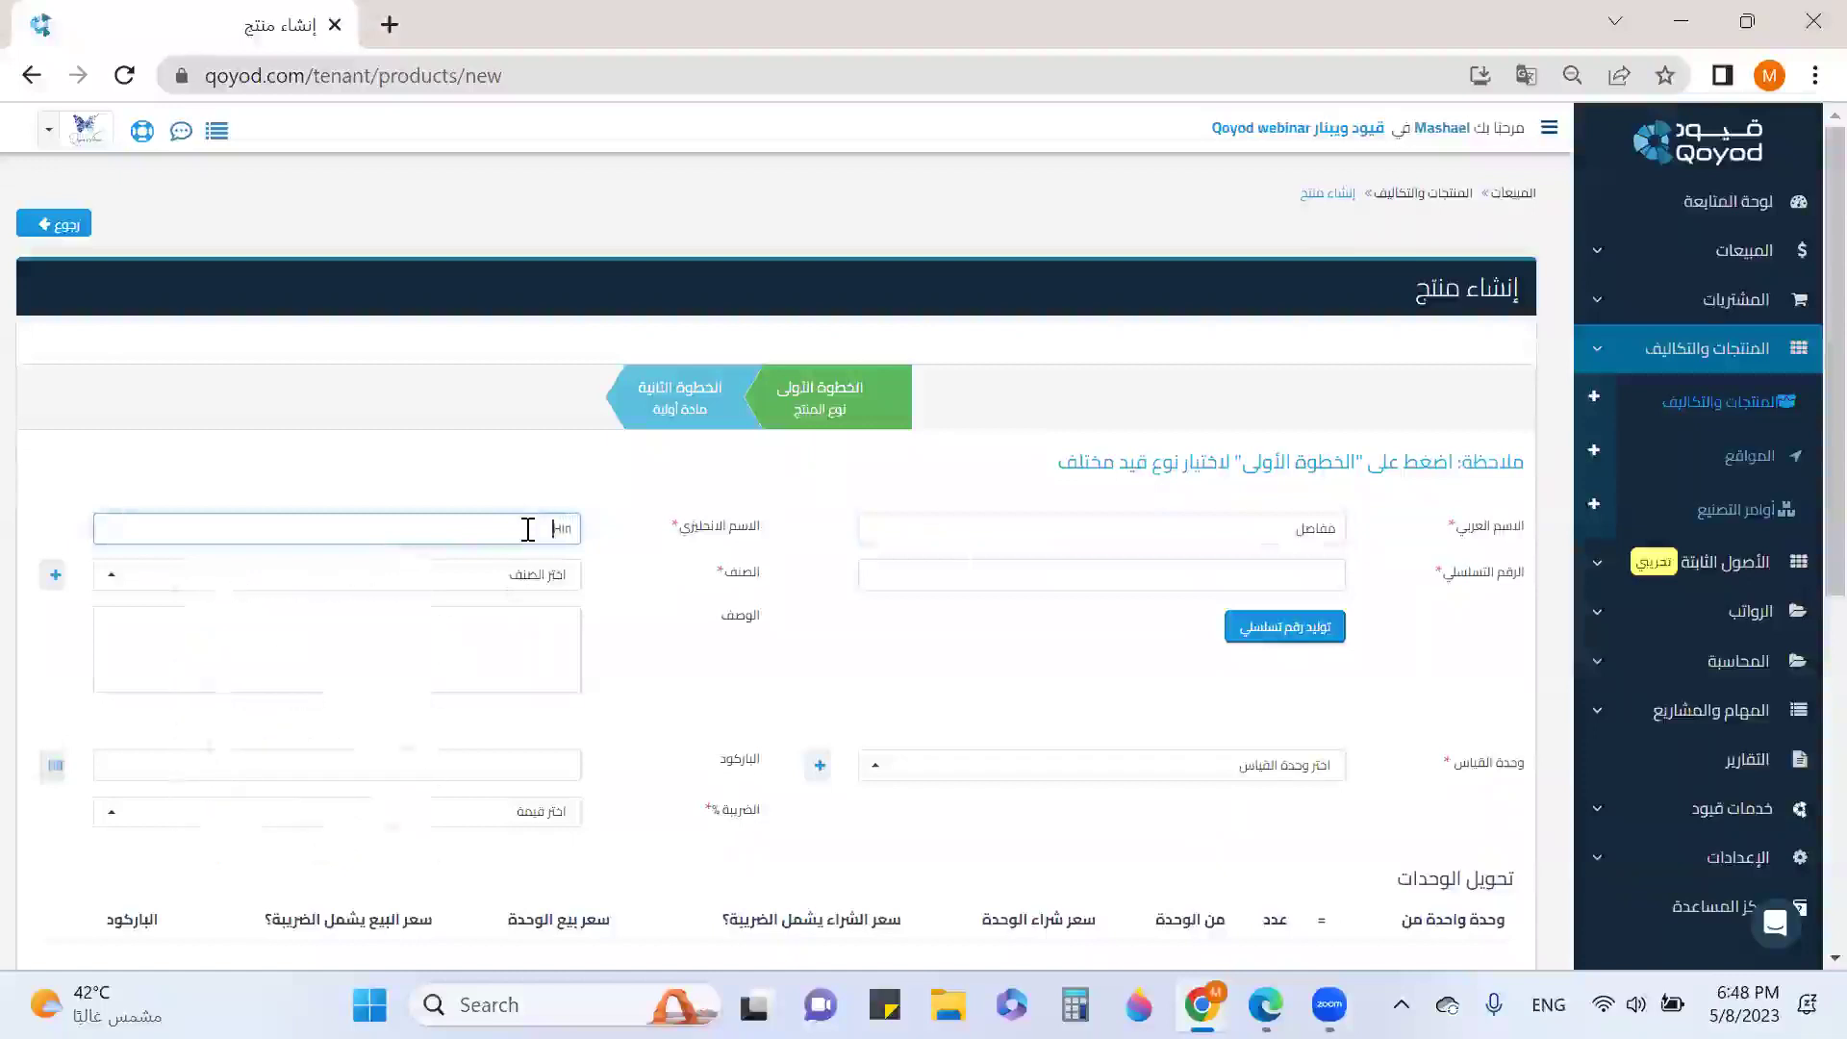
type("ge")
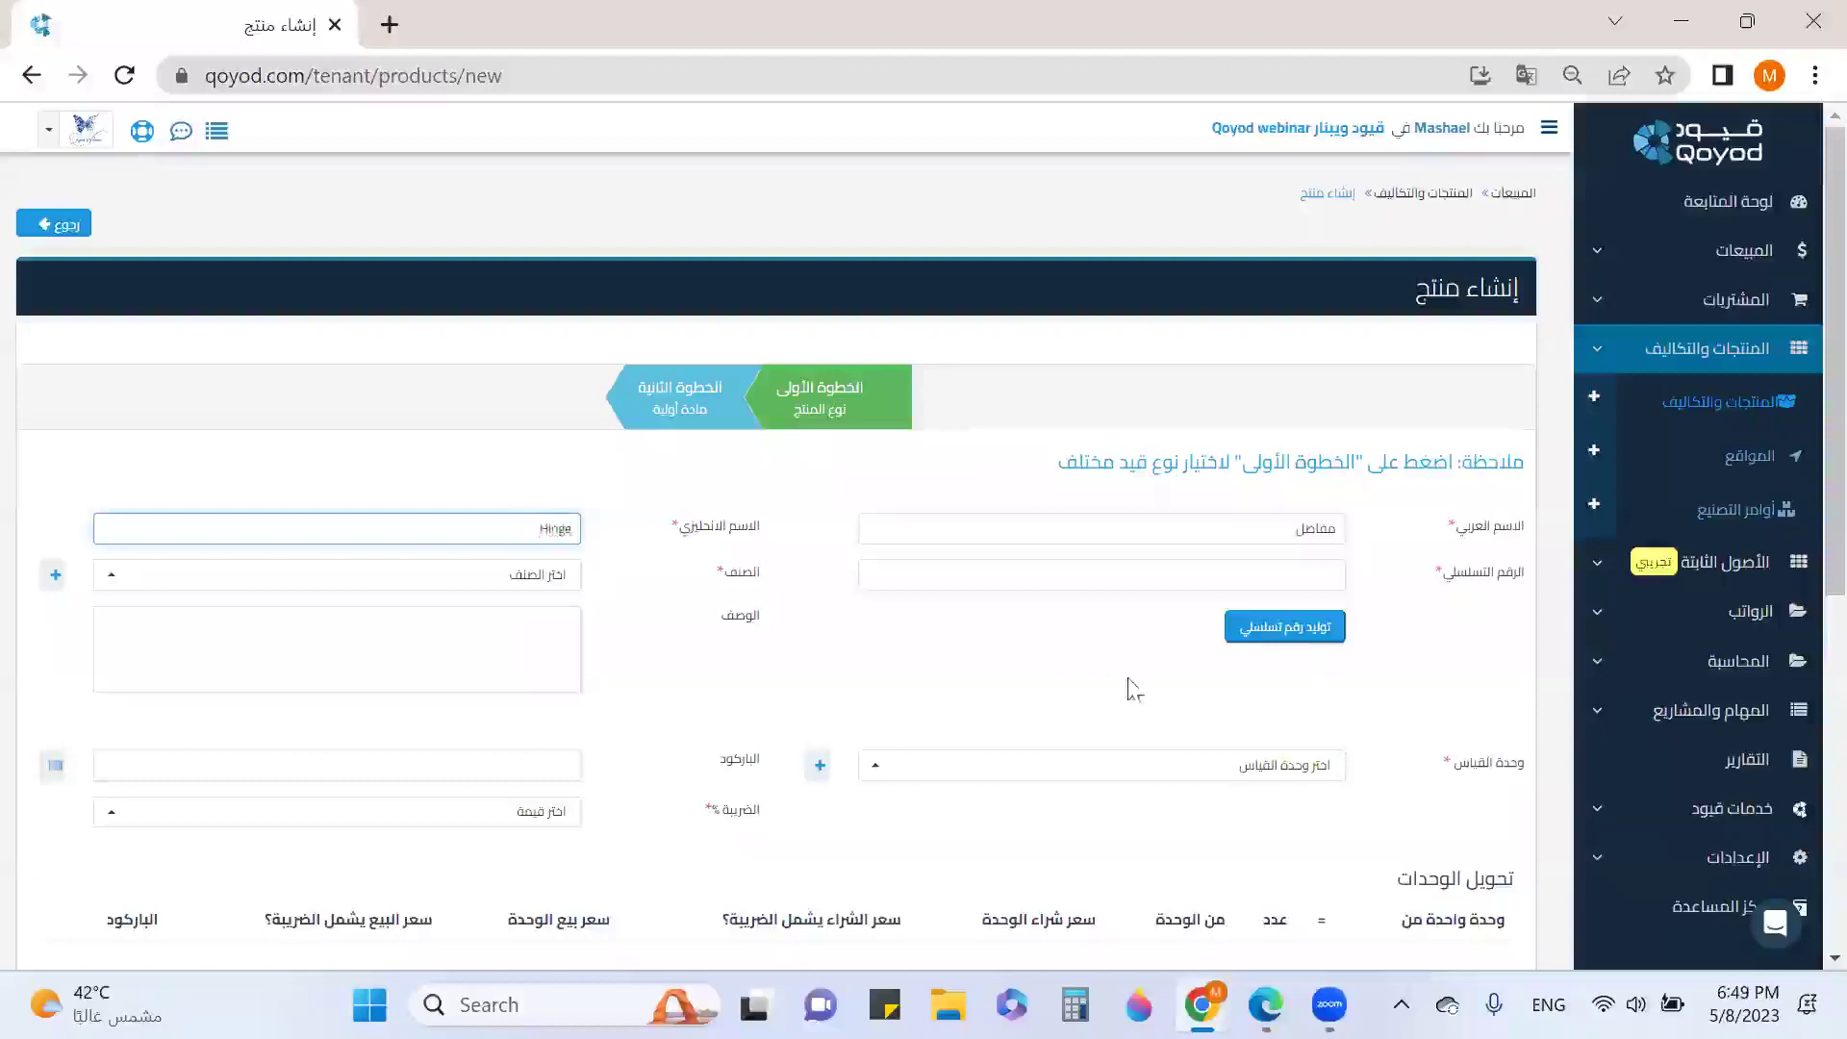
Generate a serial number and set the category to أثاث المصنع.
left_click(1316, 637)
left_click(382, 575)
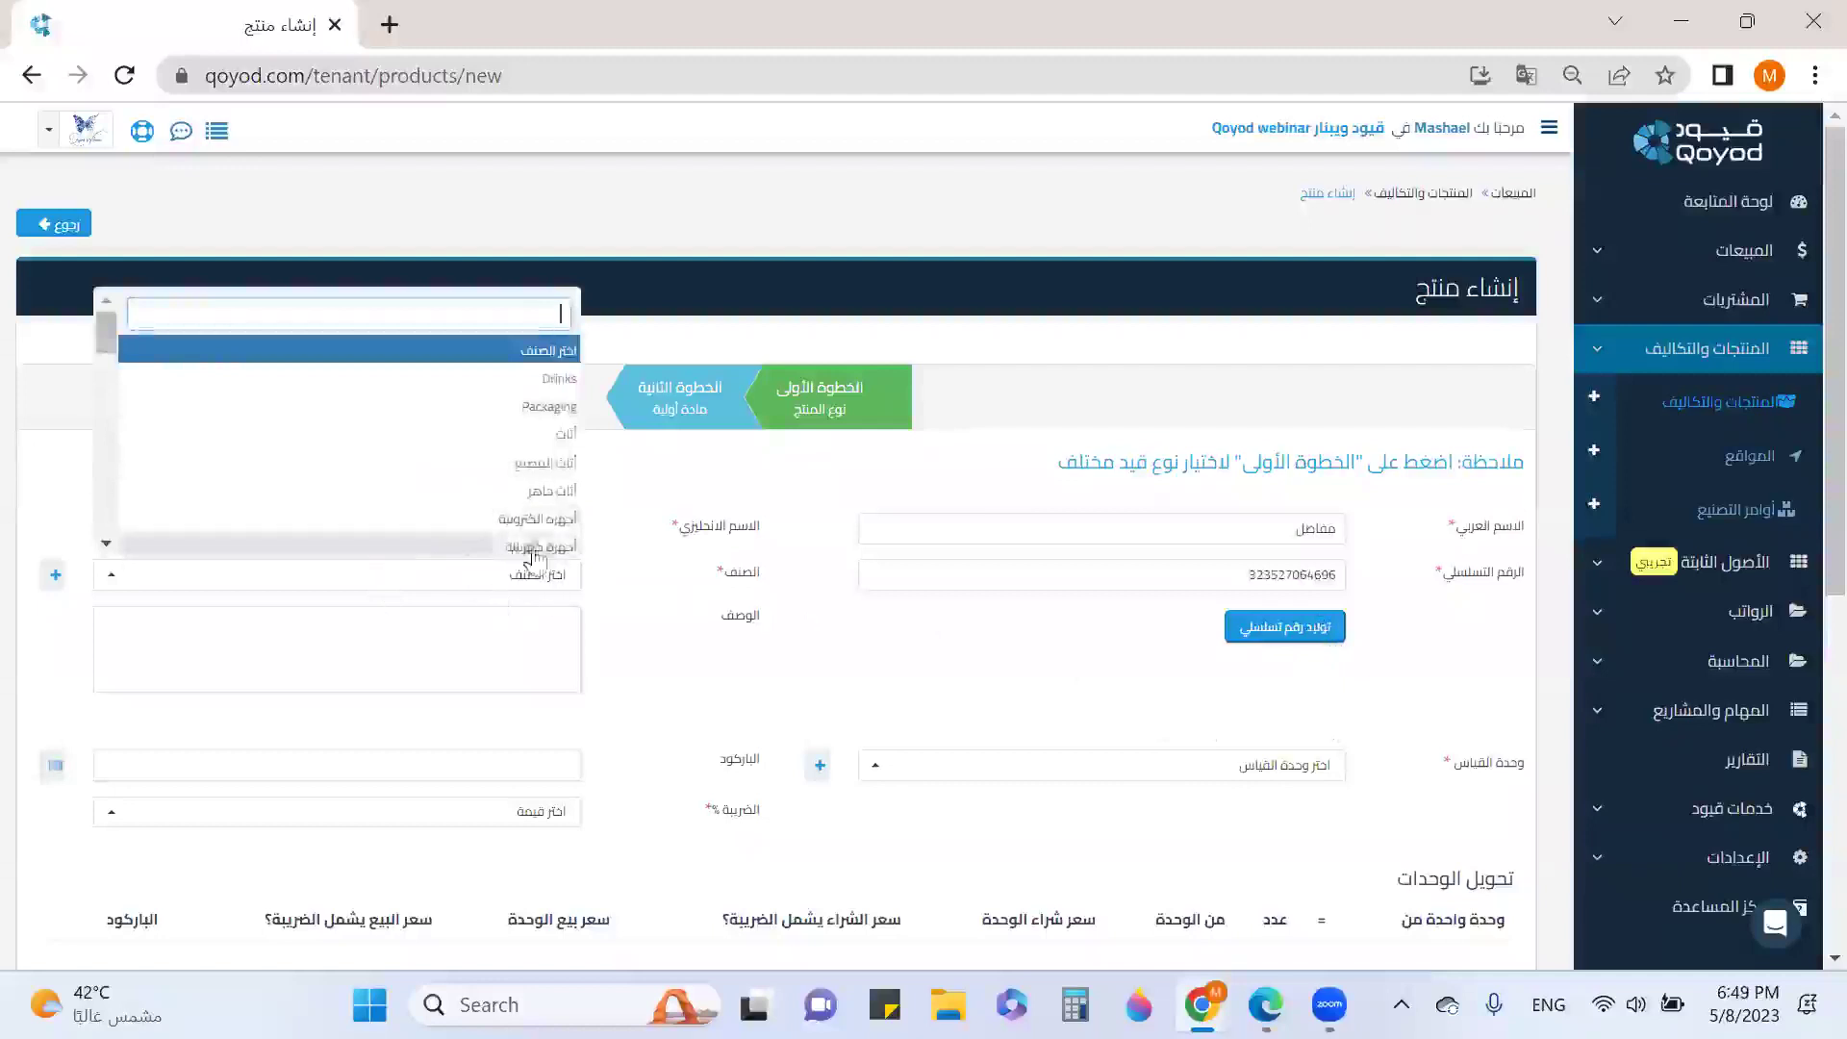
left_click(527, 462)
scroll(1243, 678, "down", 2)
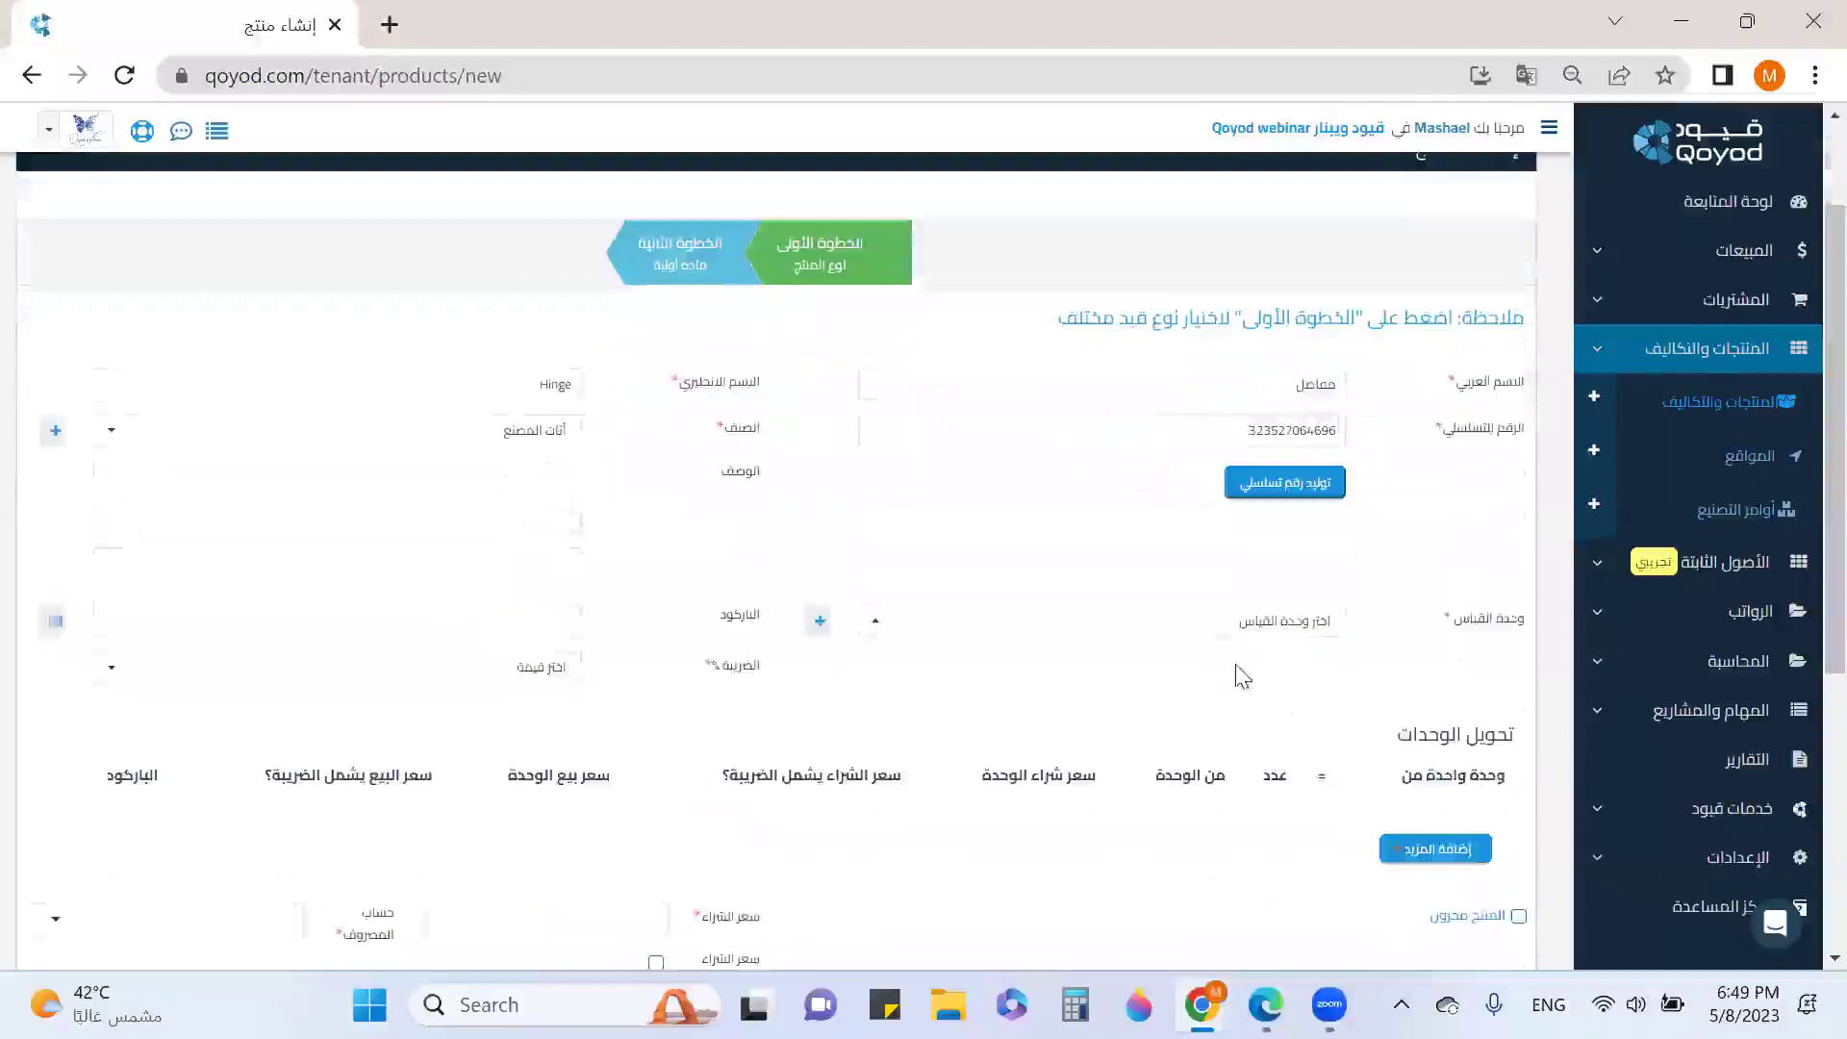
Set the Hinge's unit of measure to قطعة.
left_click(1320, 623)
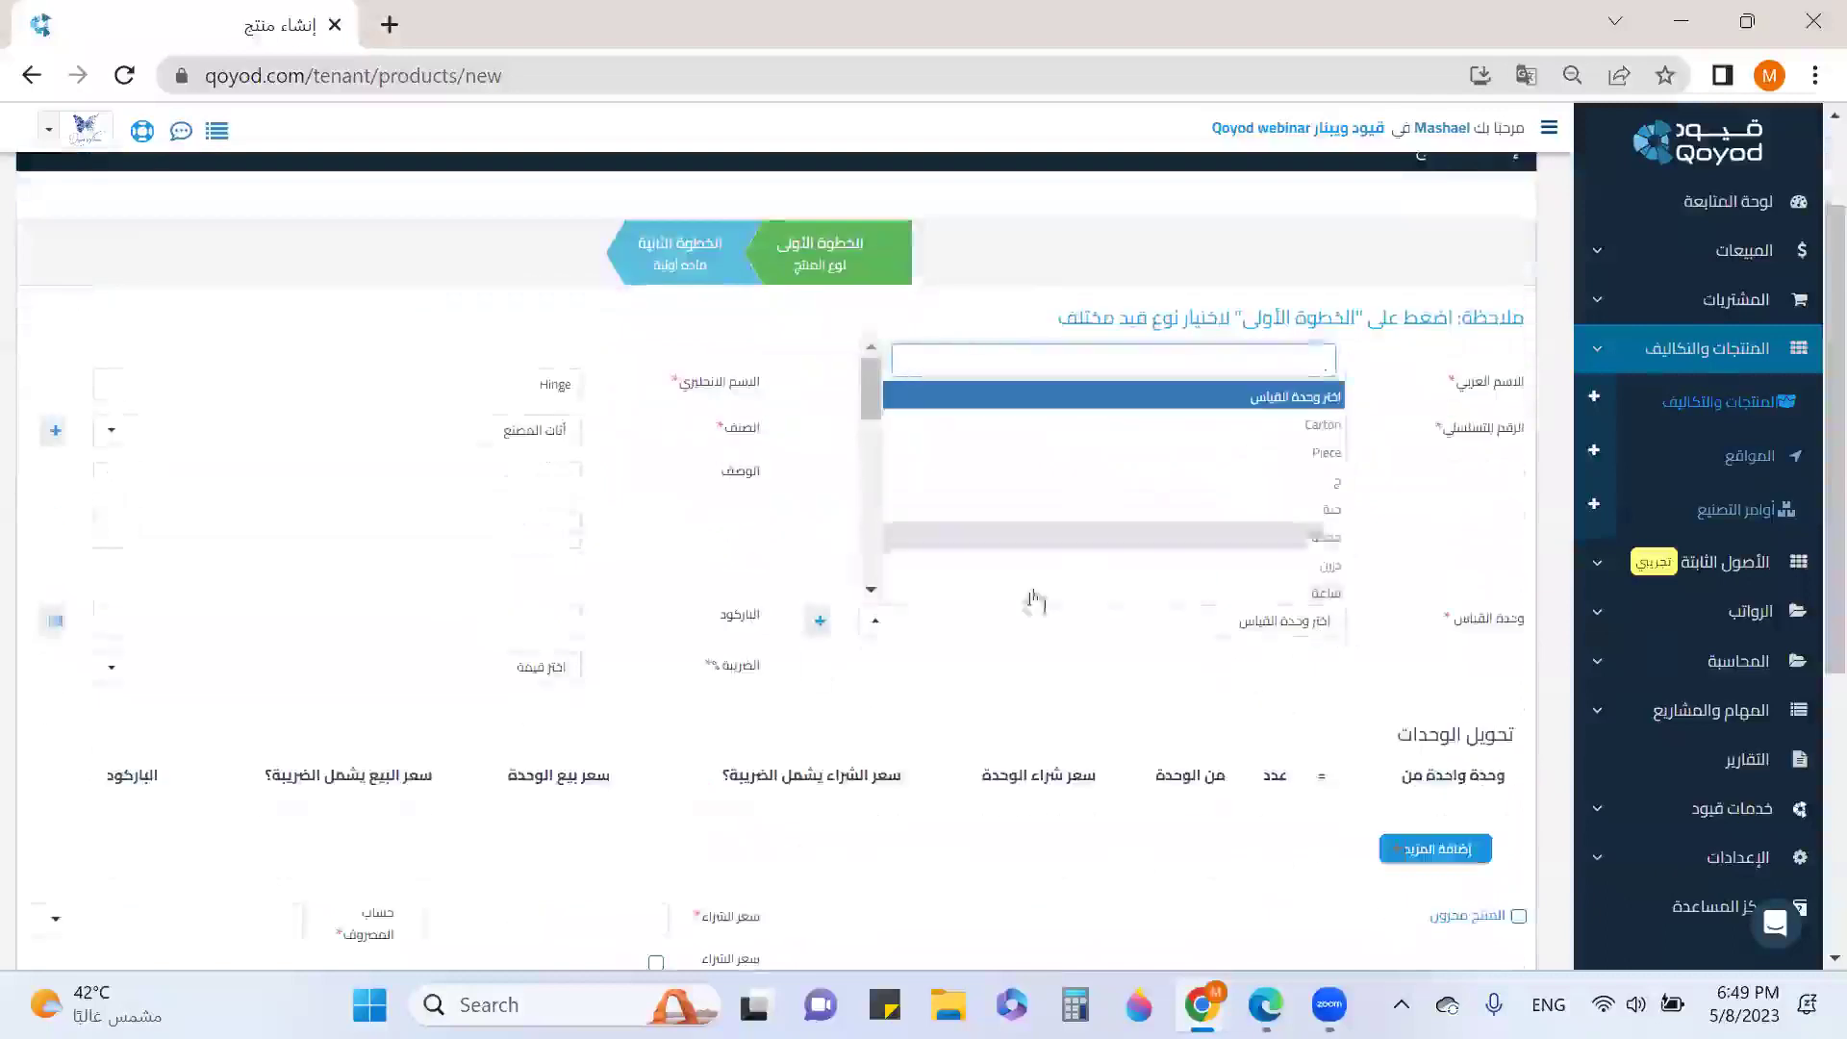
scroll(1328, 518, "down", 3)
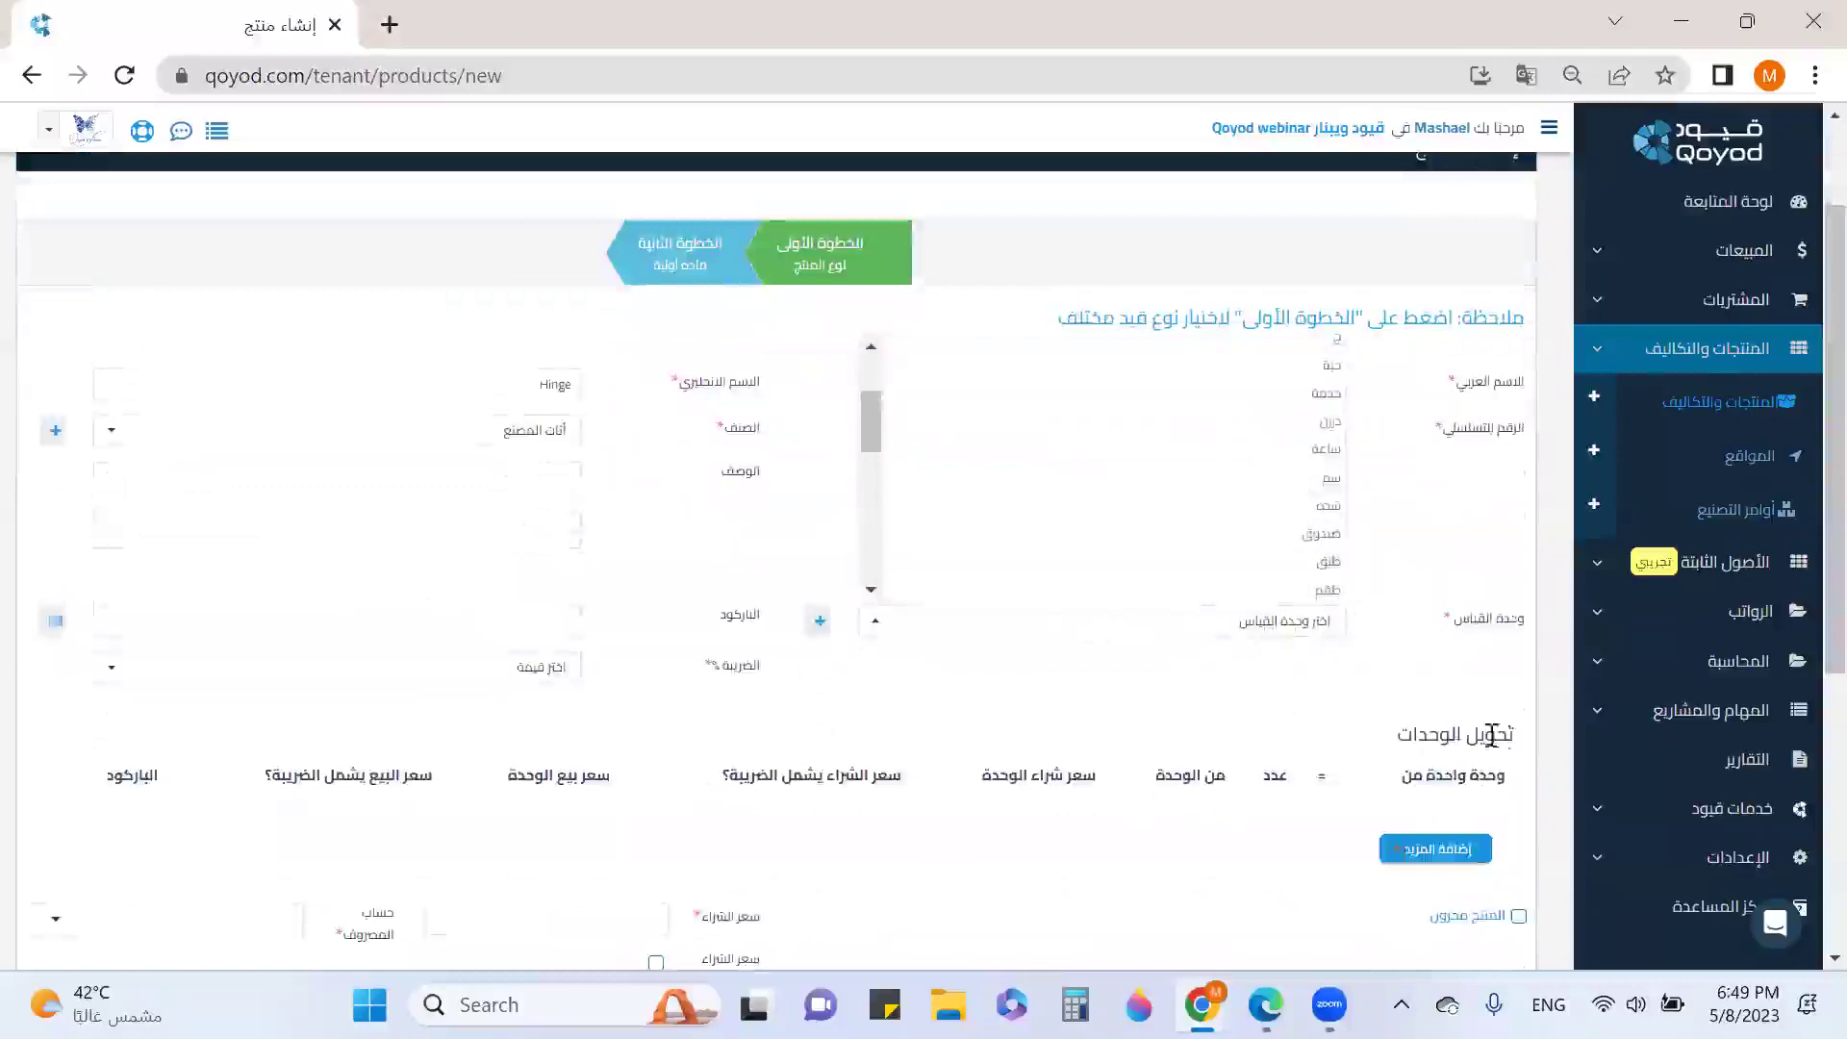
left_click_drag(1518, 748, 1391, 737)
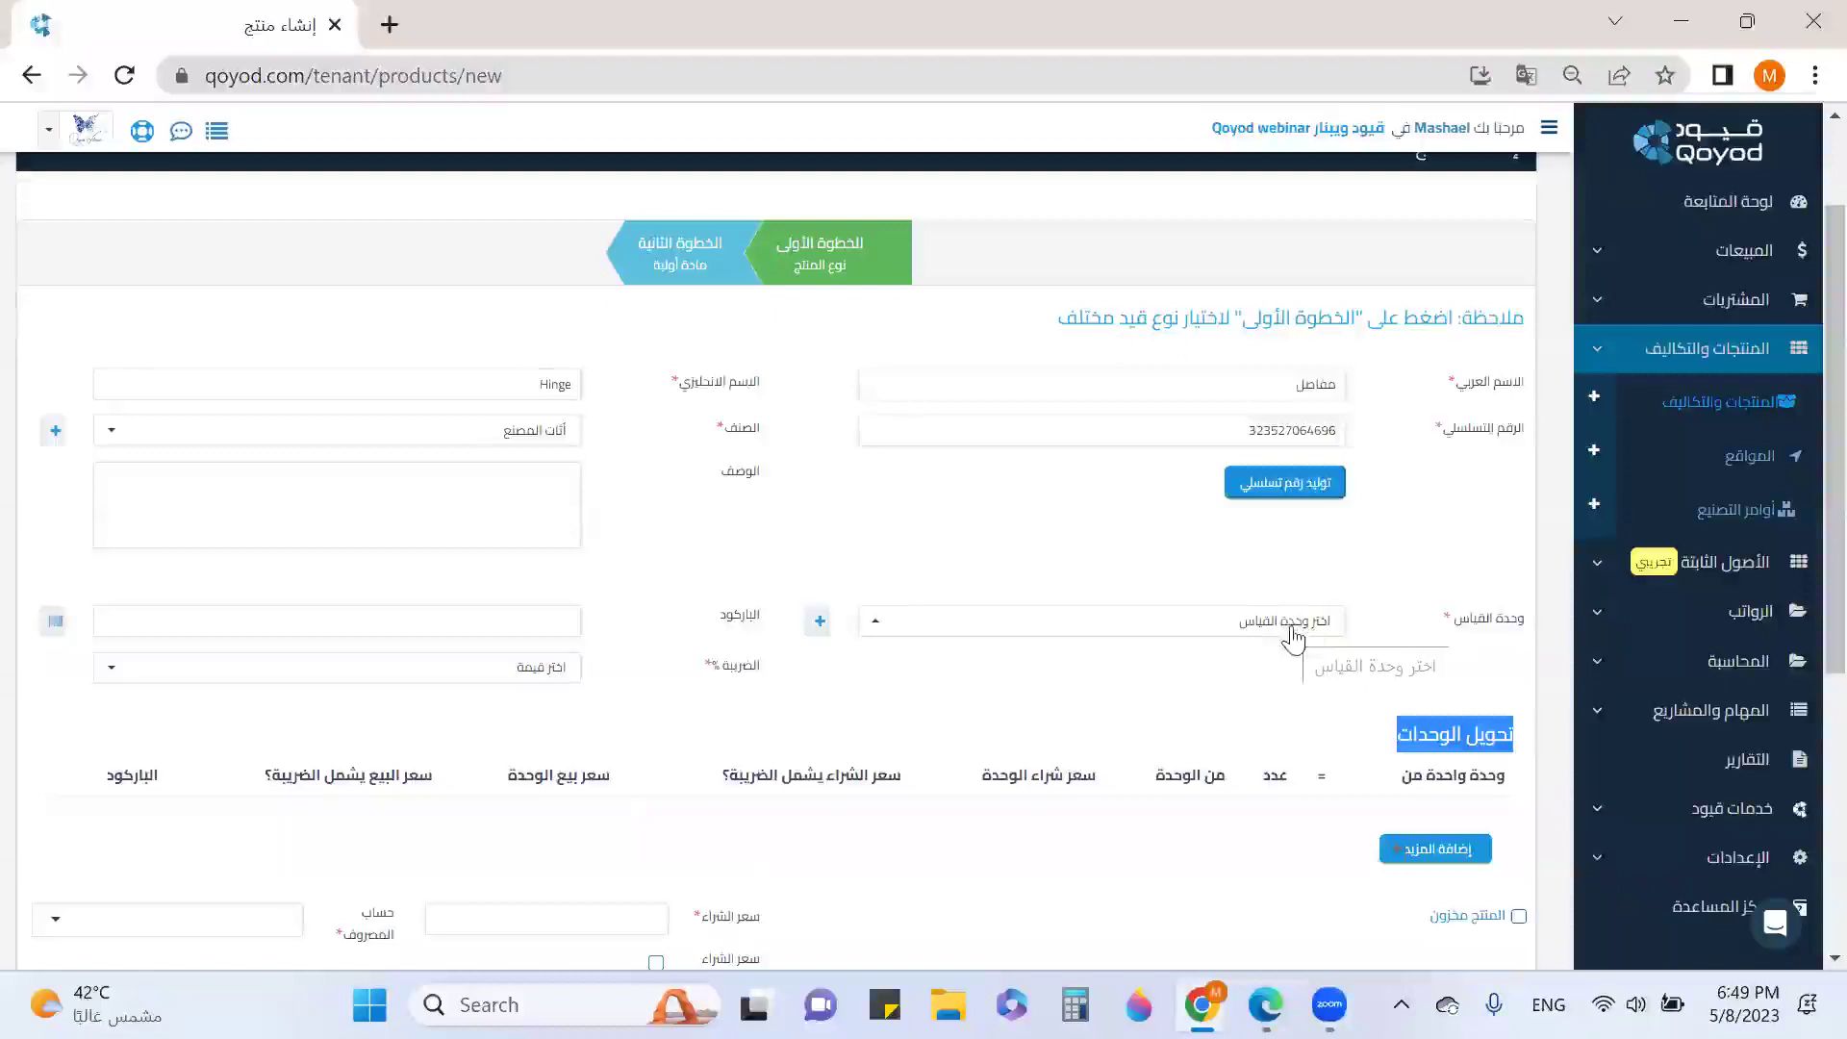
left_click(1291, 637)
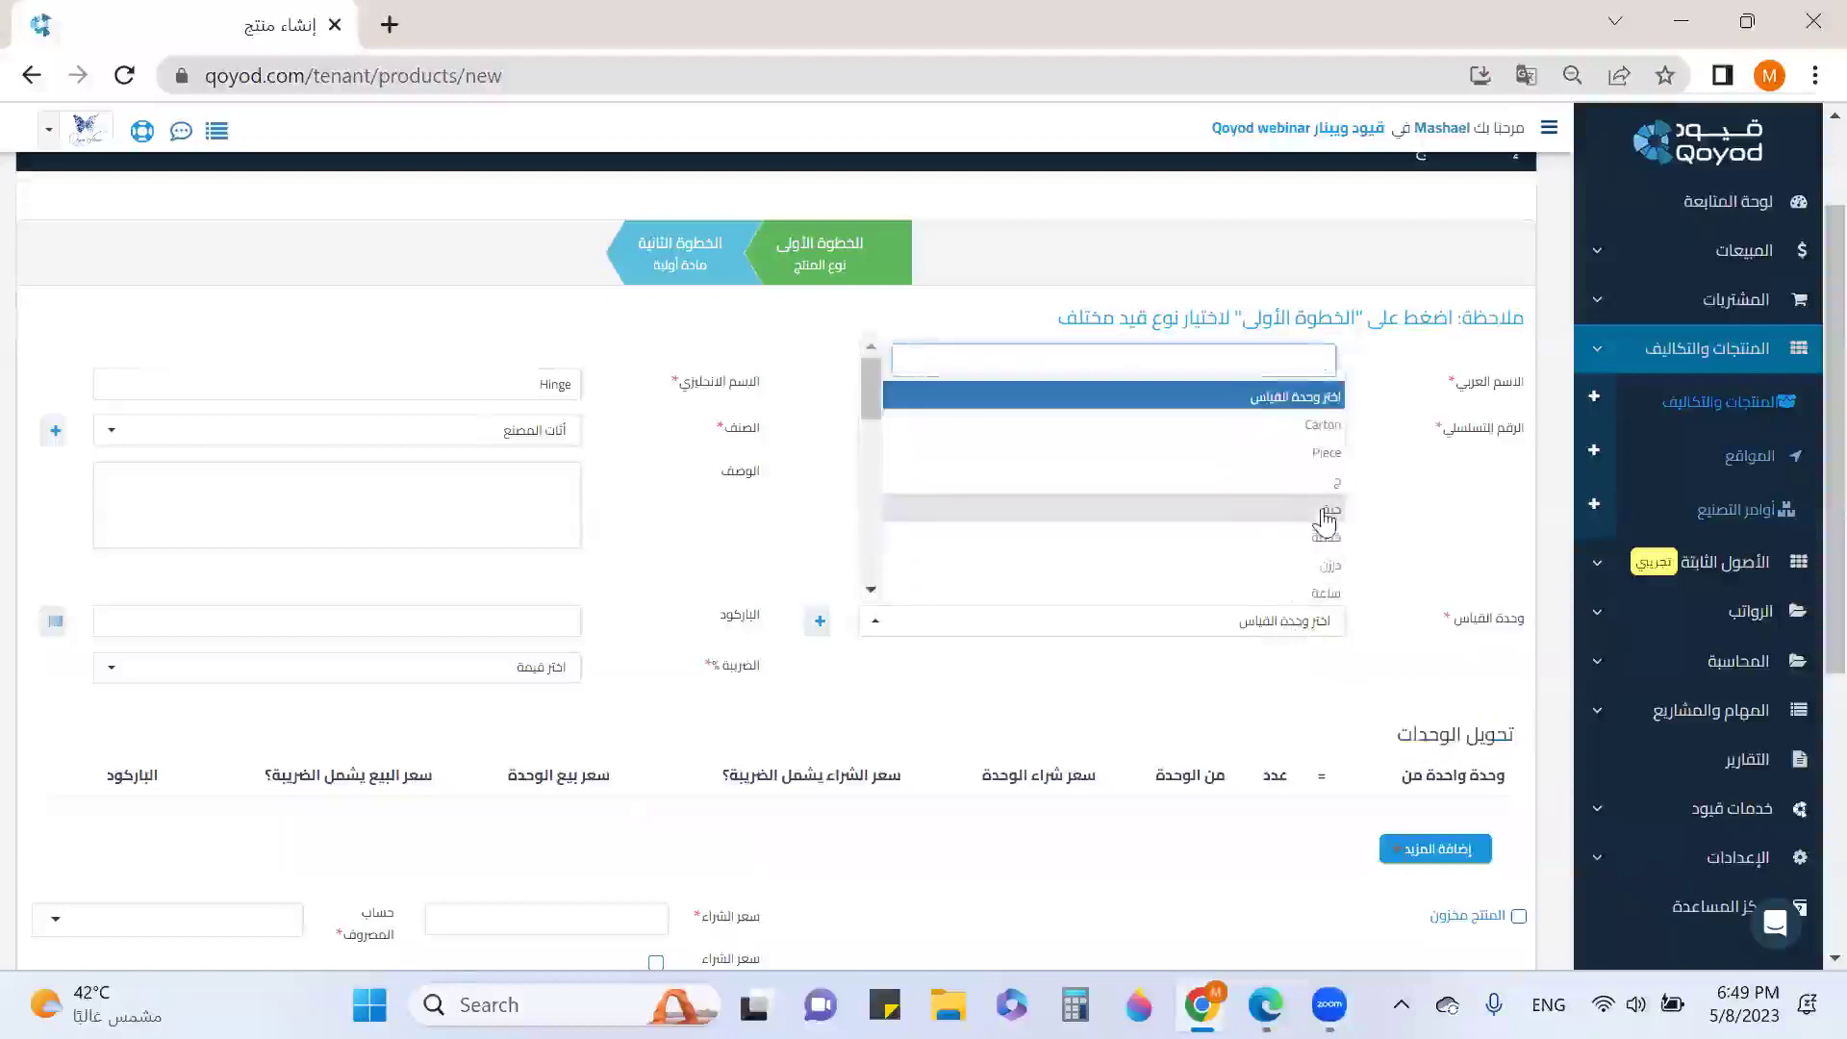
scroll(1325, 520, "down", 5)
scroll(1318, 470, "down", 3)
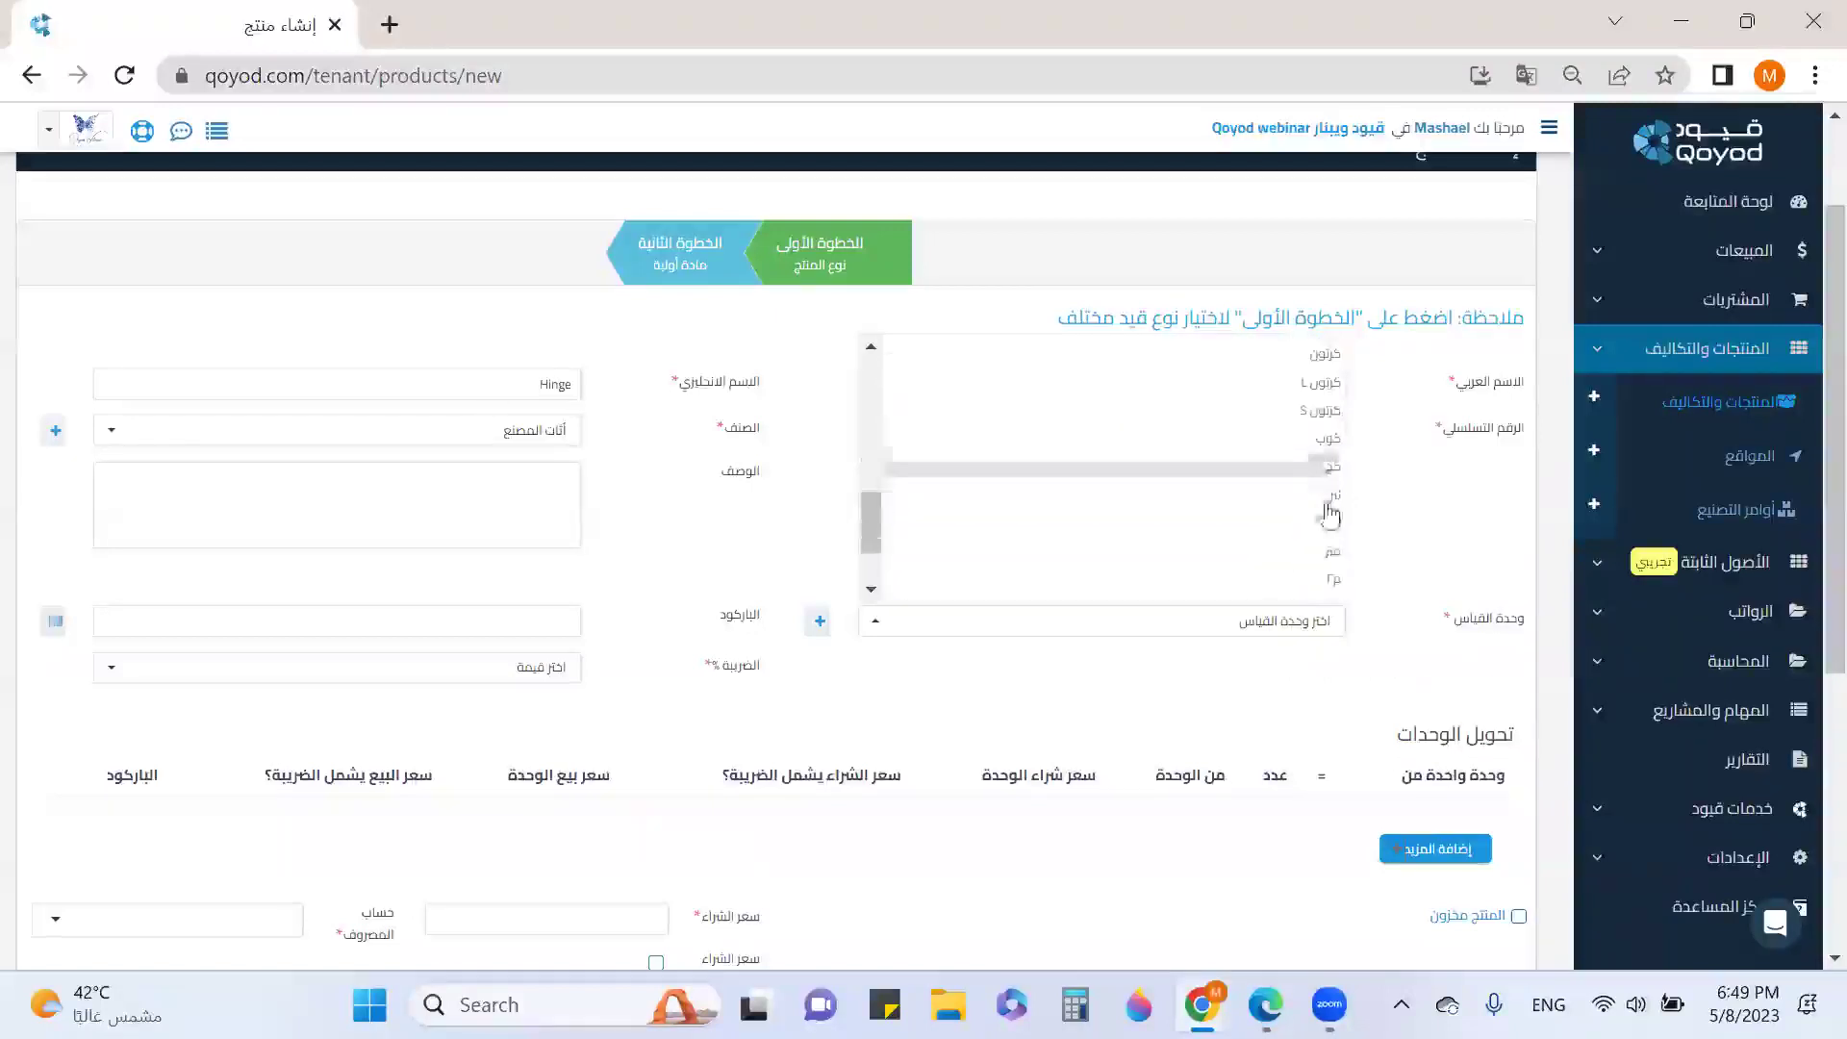
scroll(1312, 548, "up", 2)
scroll(1308, 548, "up", 3)
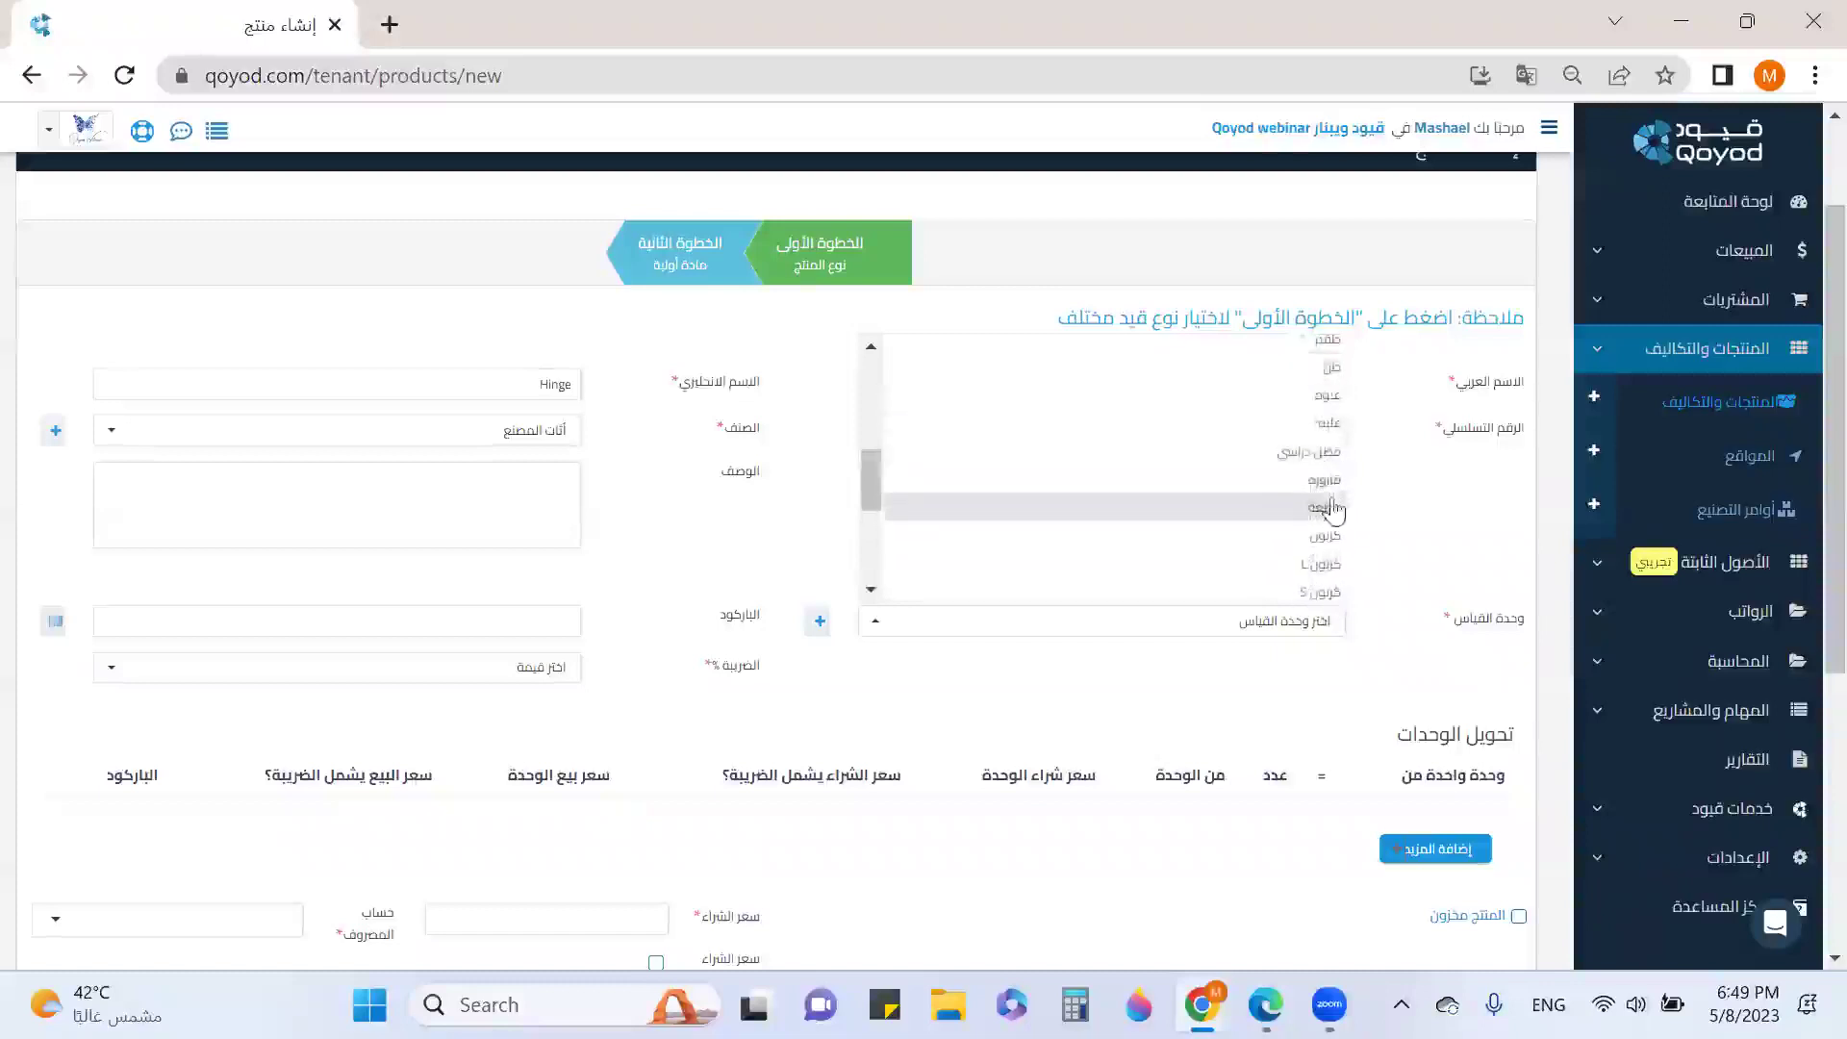
left_click(1332, 507)
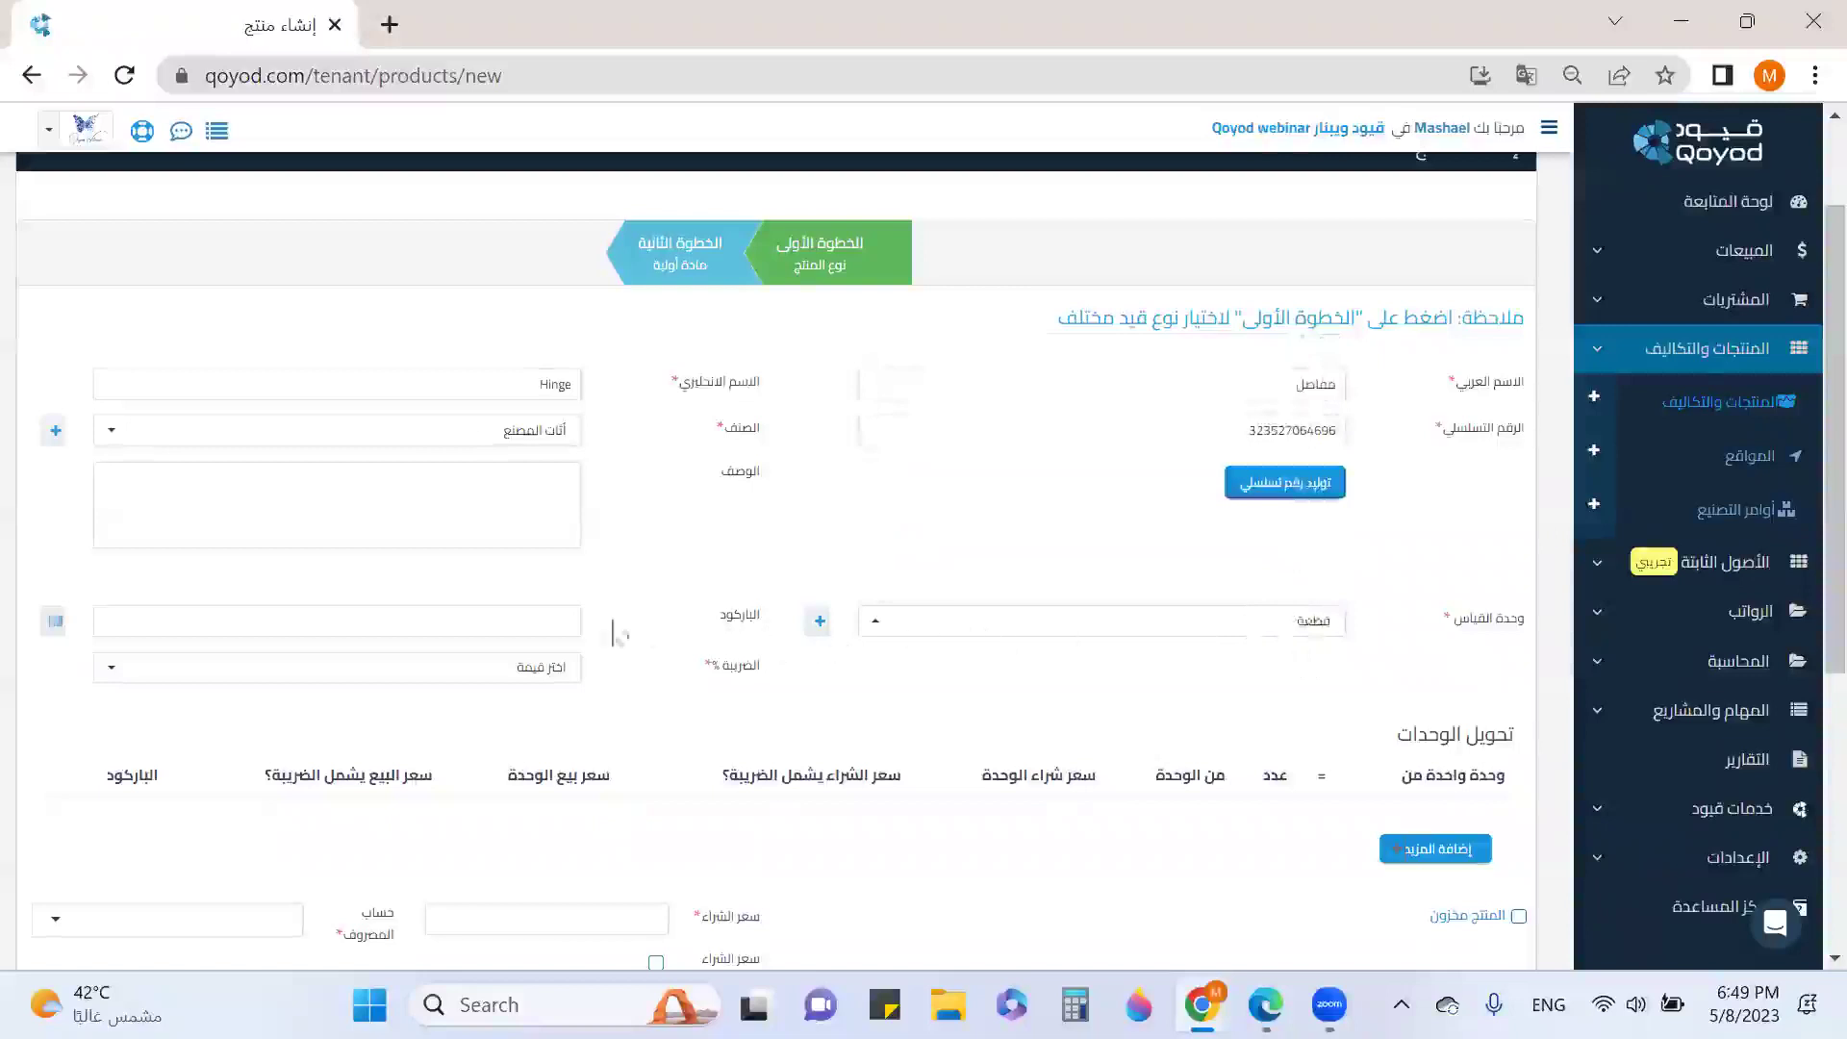
Generate random barcode 963545504 and apply 15% VAT.
left_click(56, 623)
left_click(562, 726)
scroll(1131, 679, "down", 1)
left_click(1245, 636)
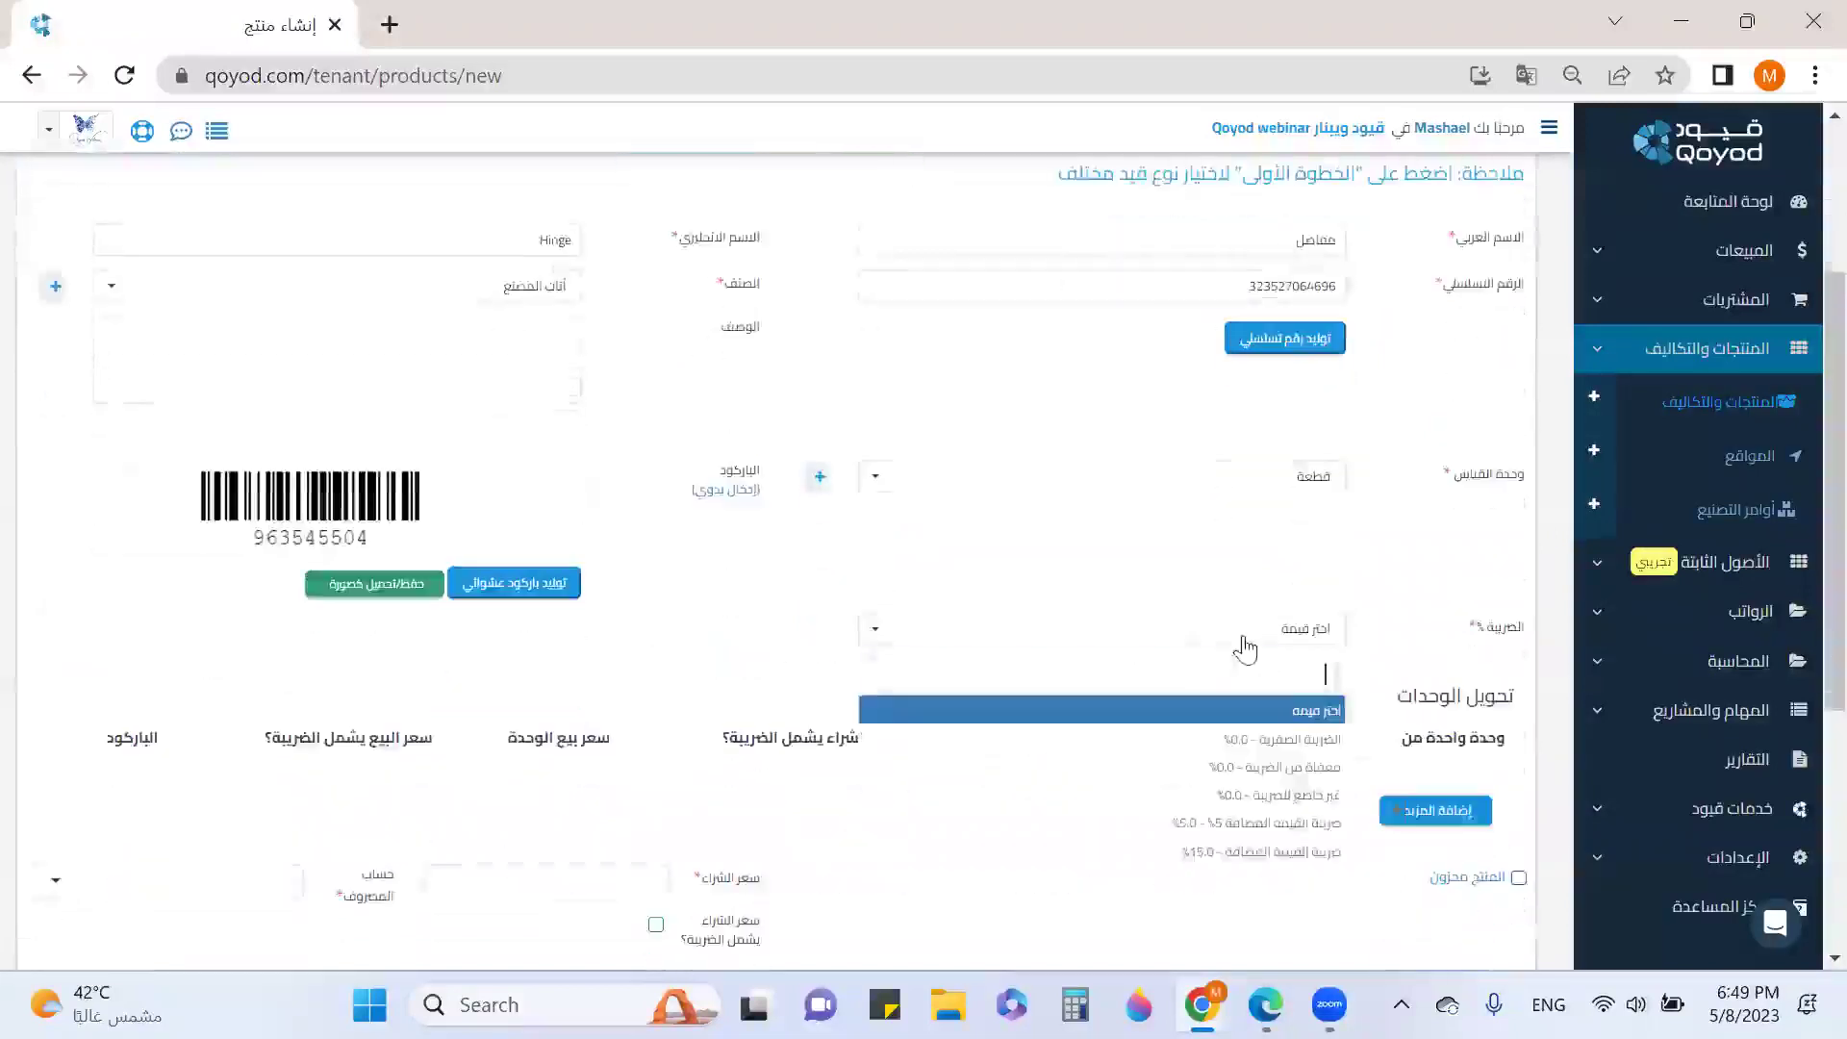
left_click(1300, 853)
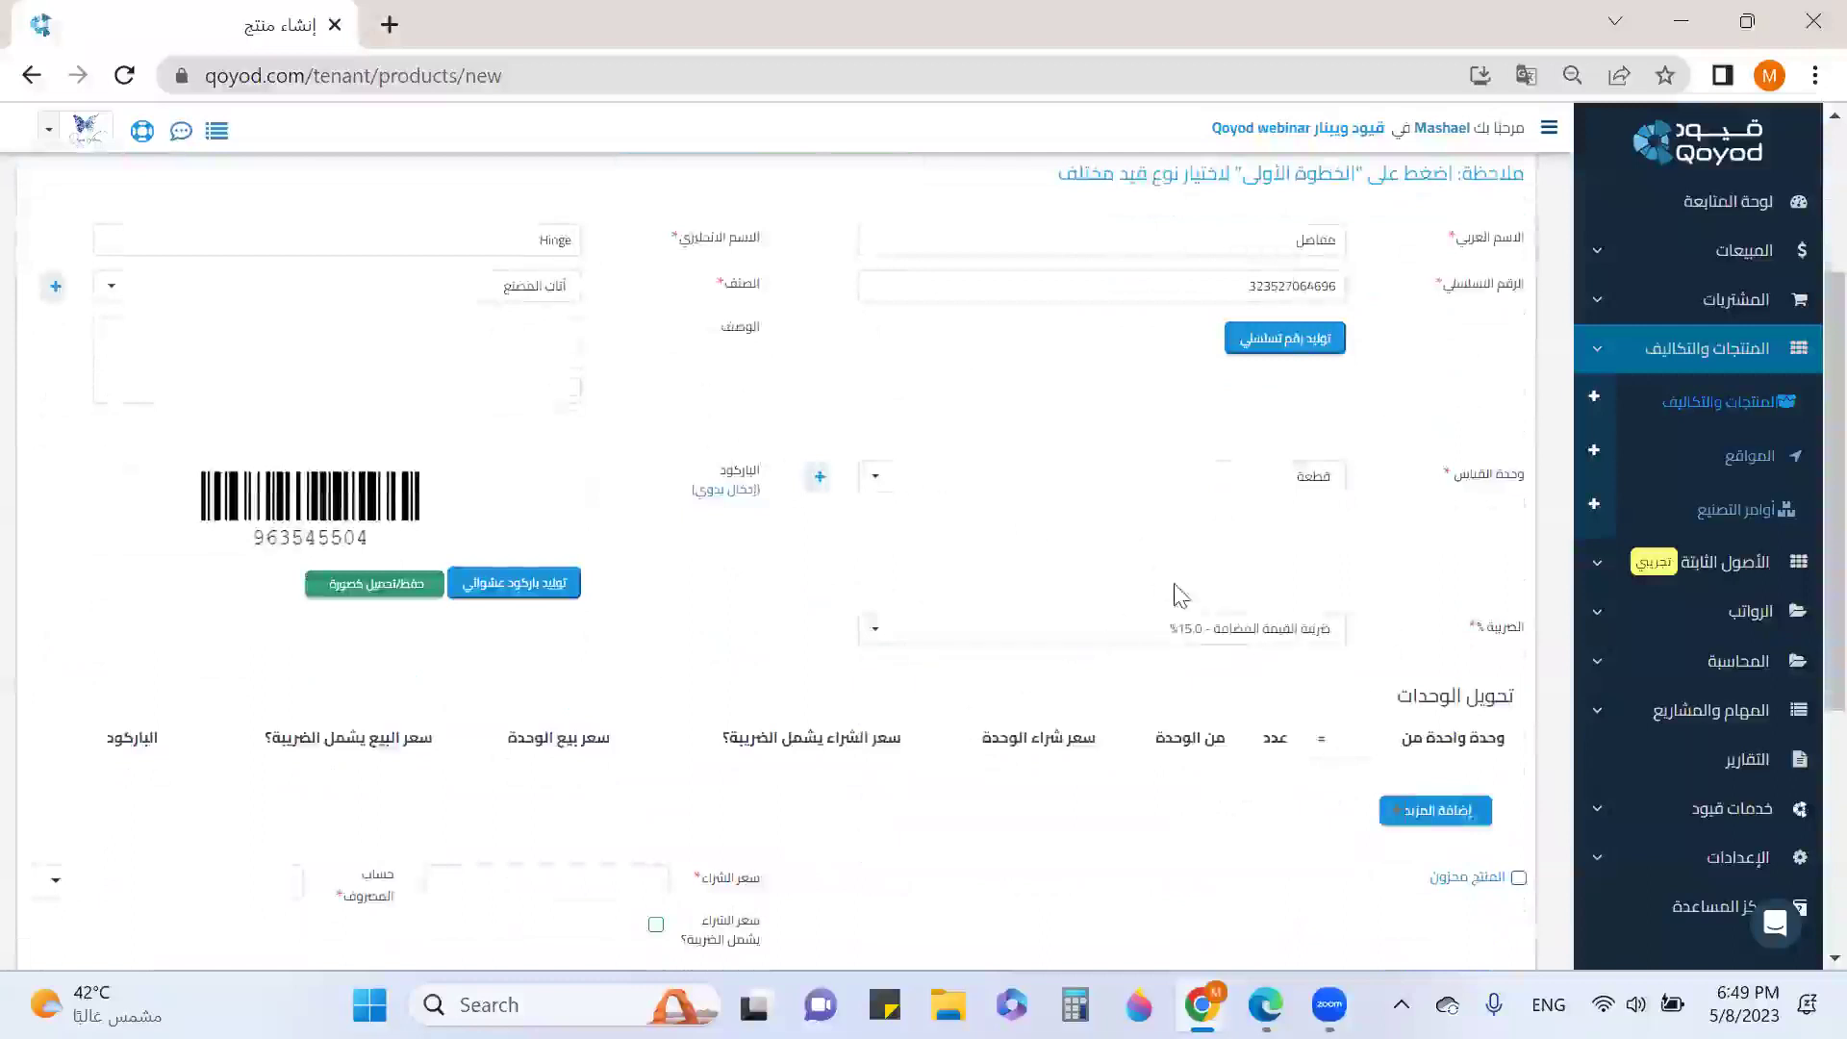
scroll(1180, 591, "down", 1)
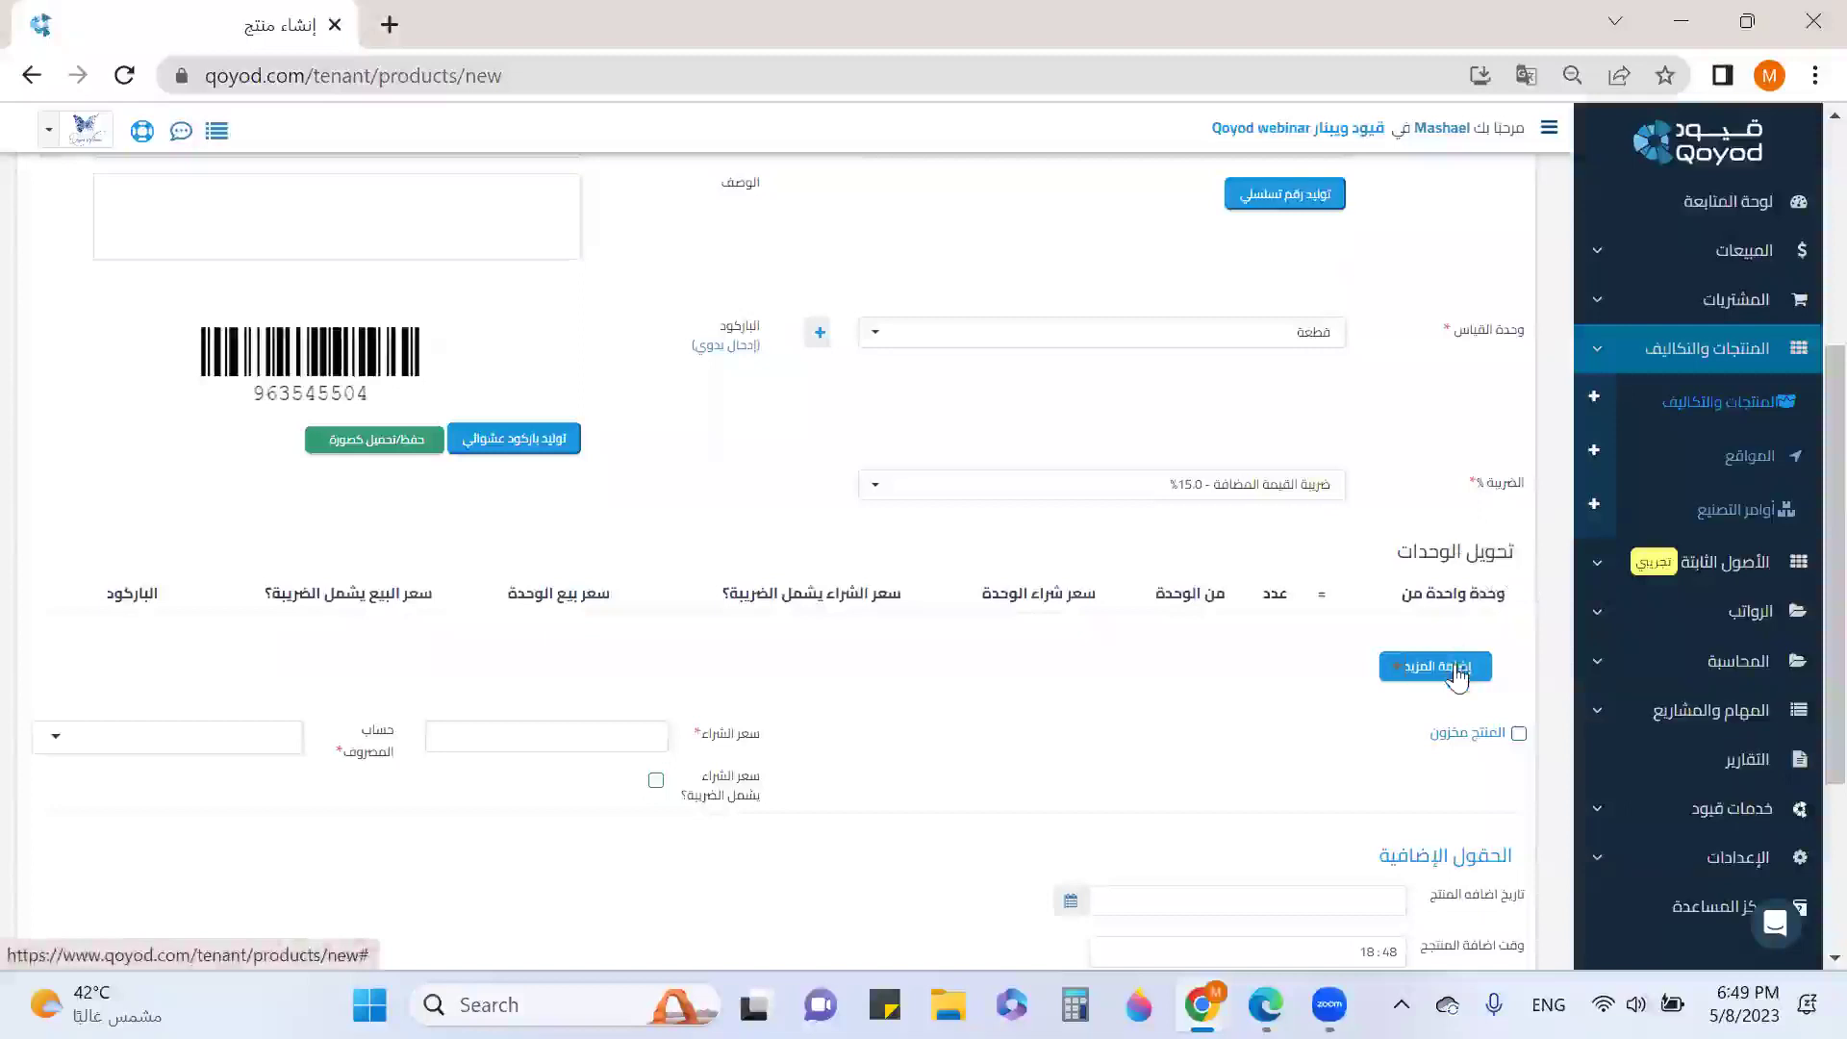
scroll(1394, 499, "up", 3)
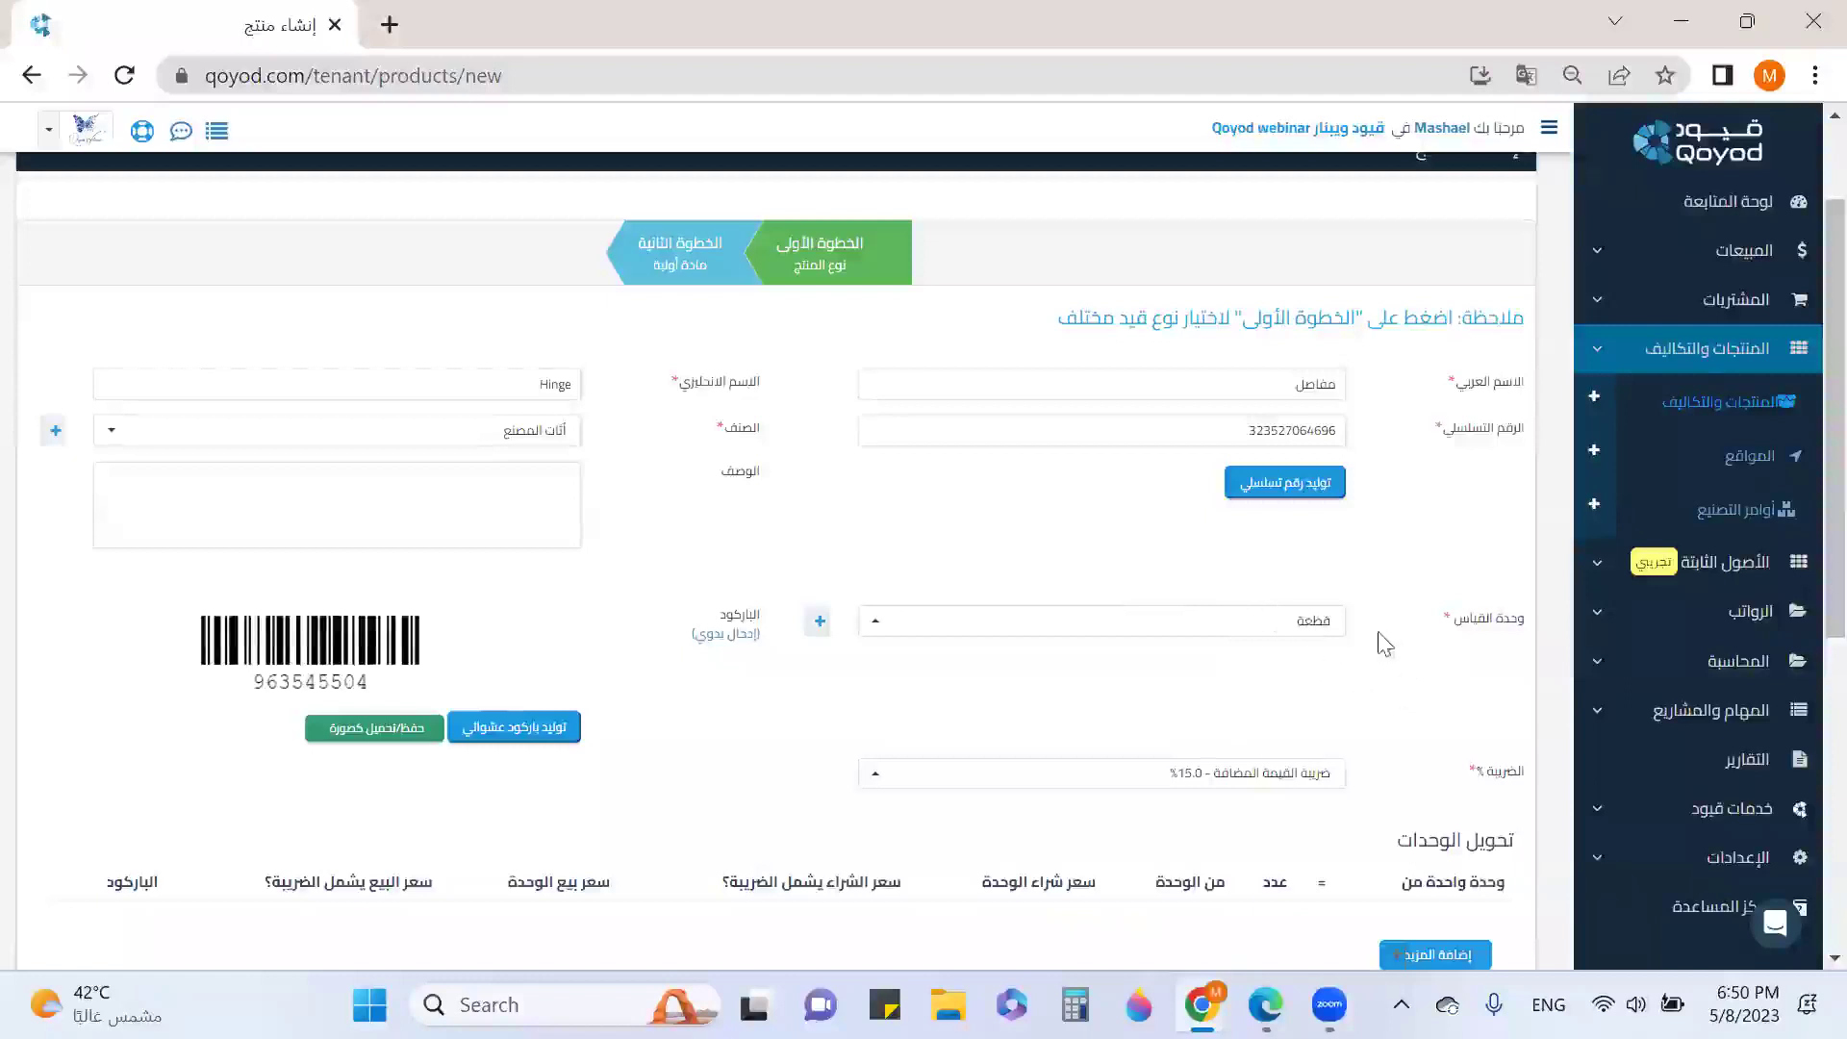
scroll(1385, 643, "down", 1)
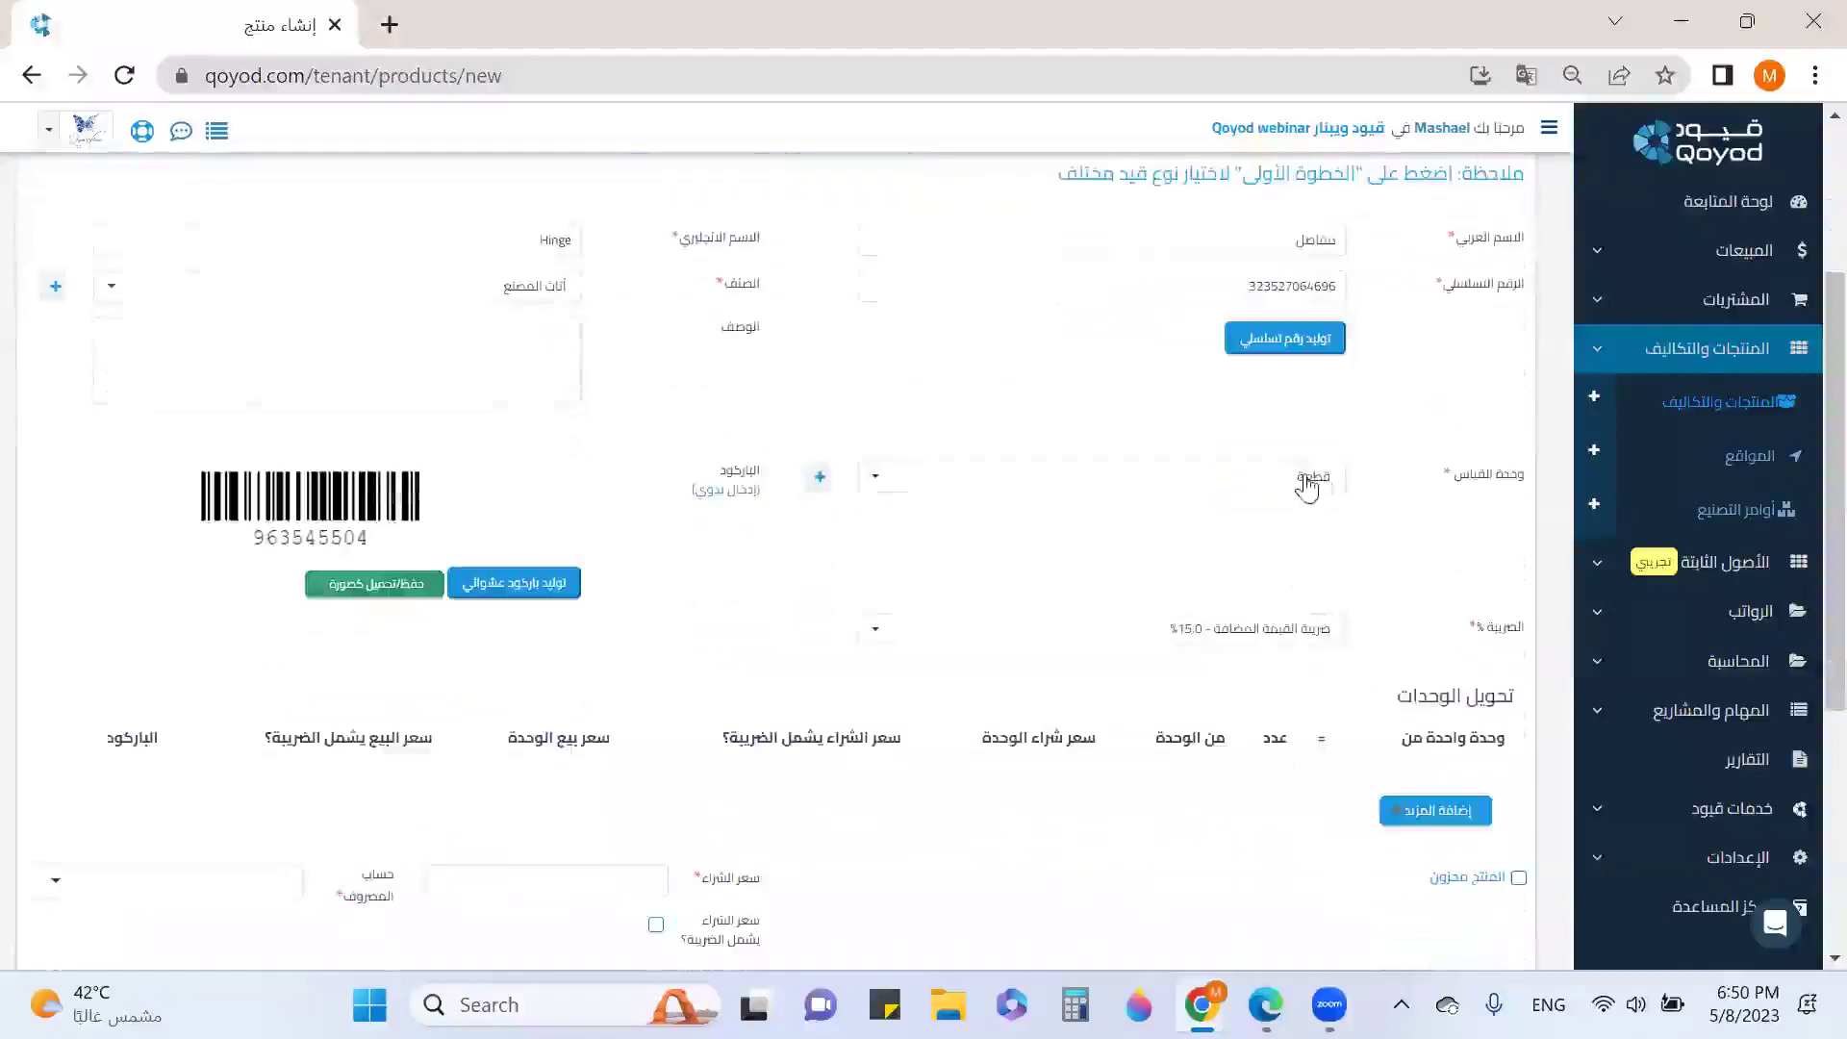
Add a كرتون conversion of 12 قطعة at tax-inclusive purchase price 850, and mark the product stocked.
left_click(1463, 813)
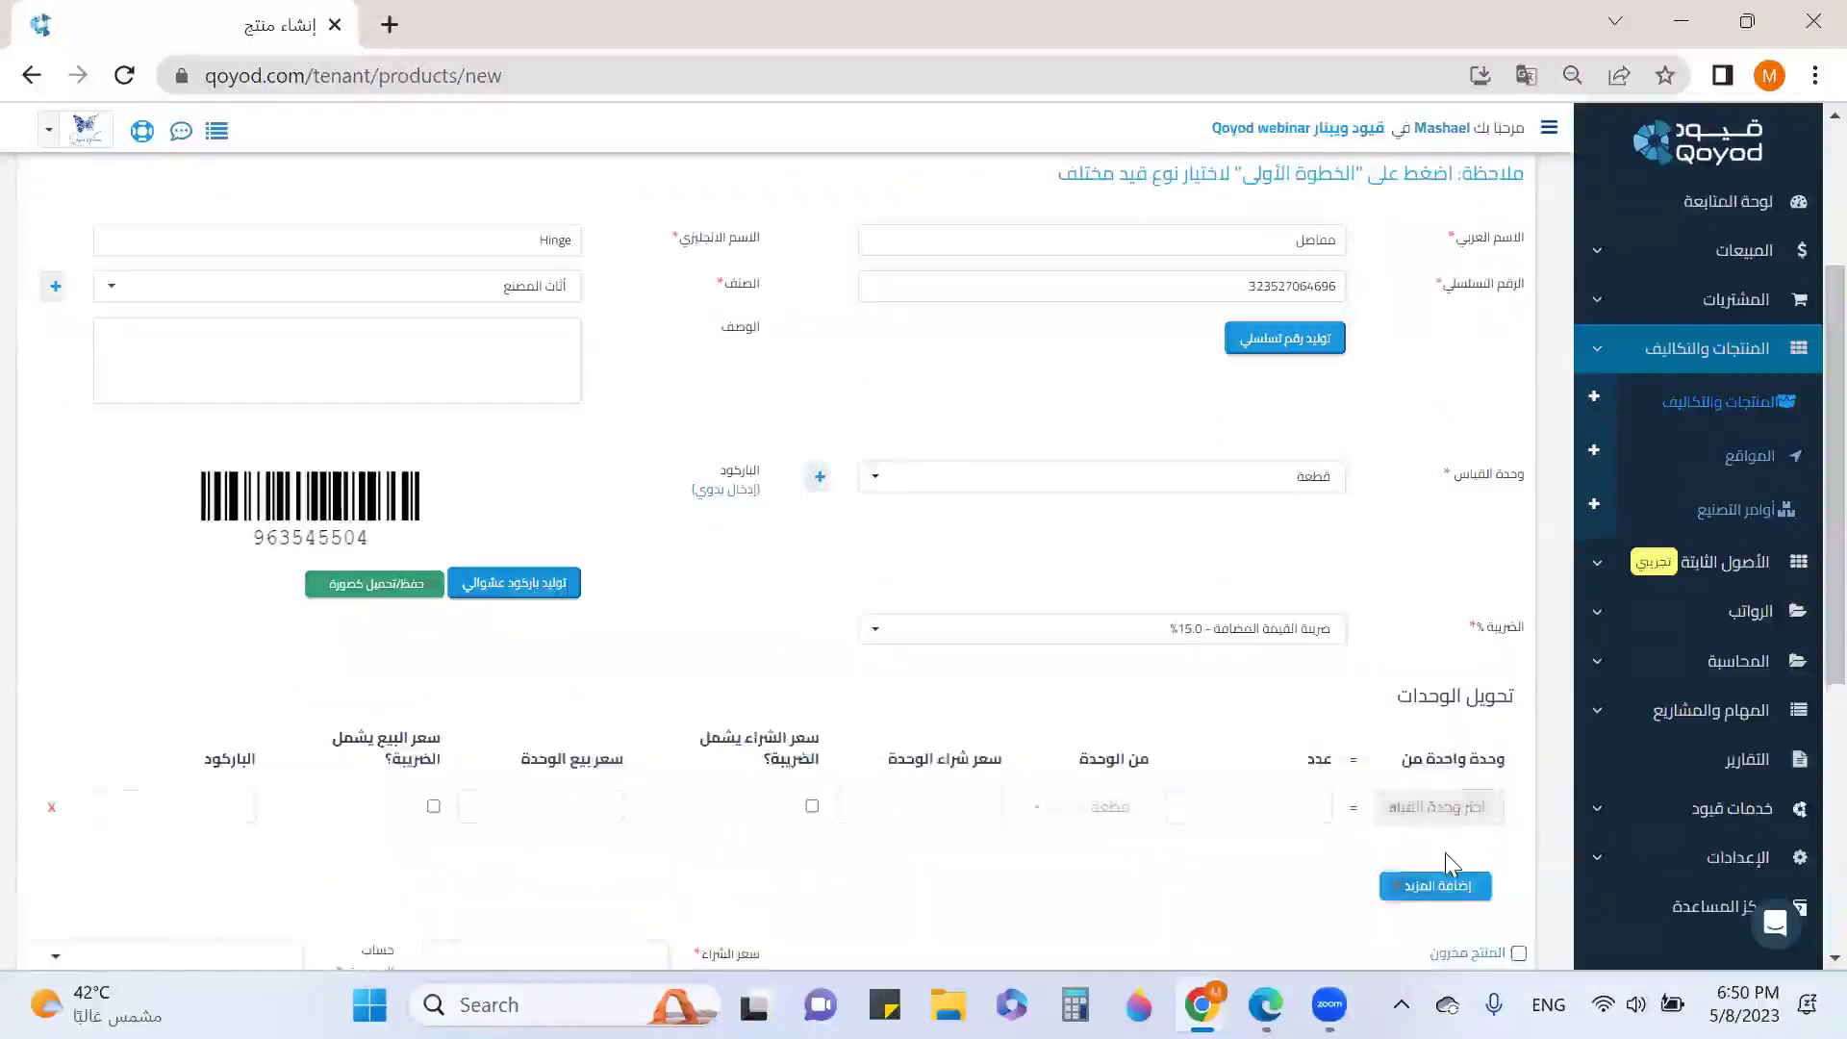
left_click(1448, 811)
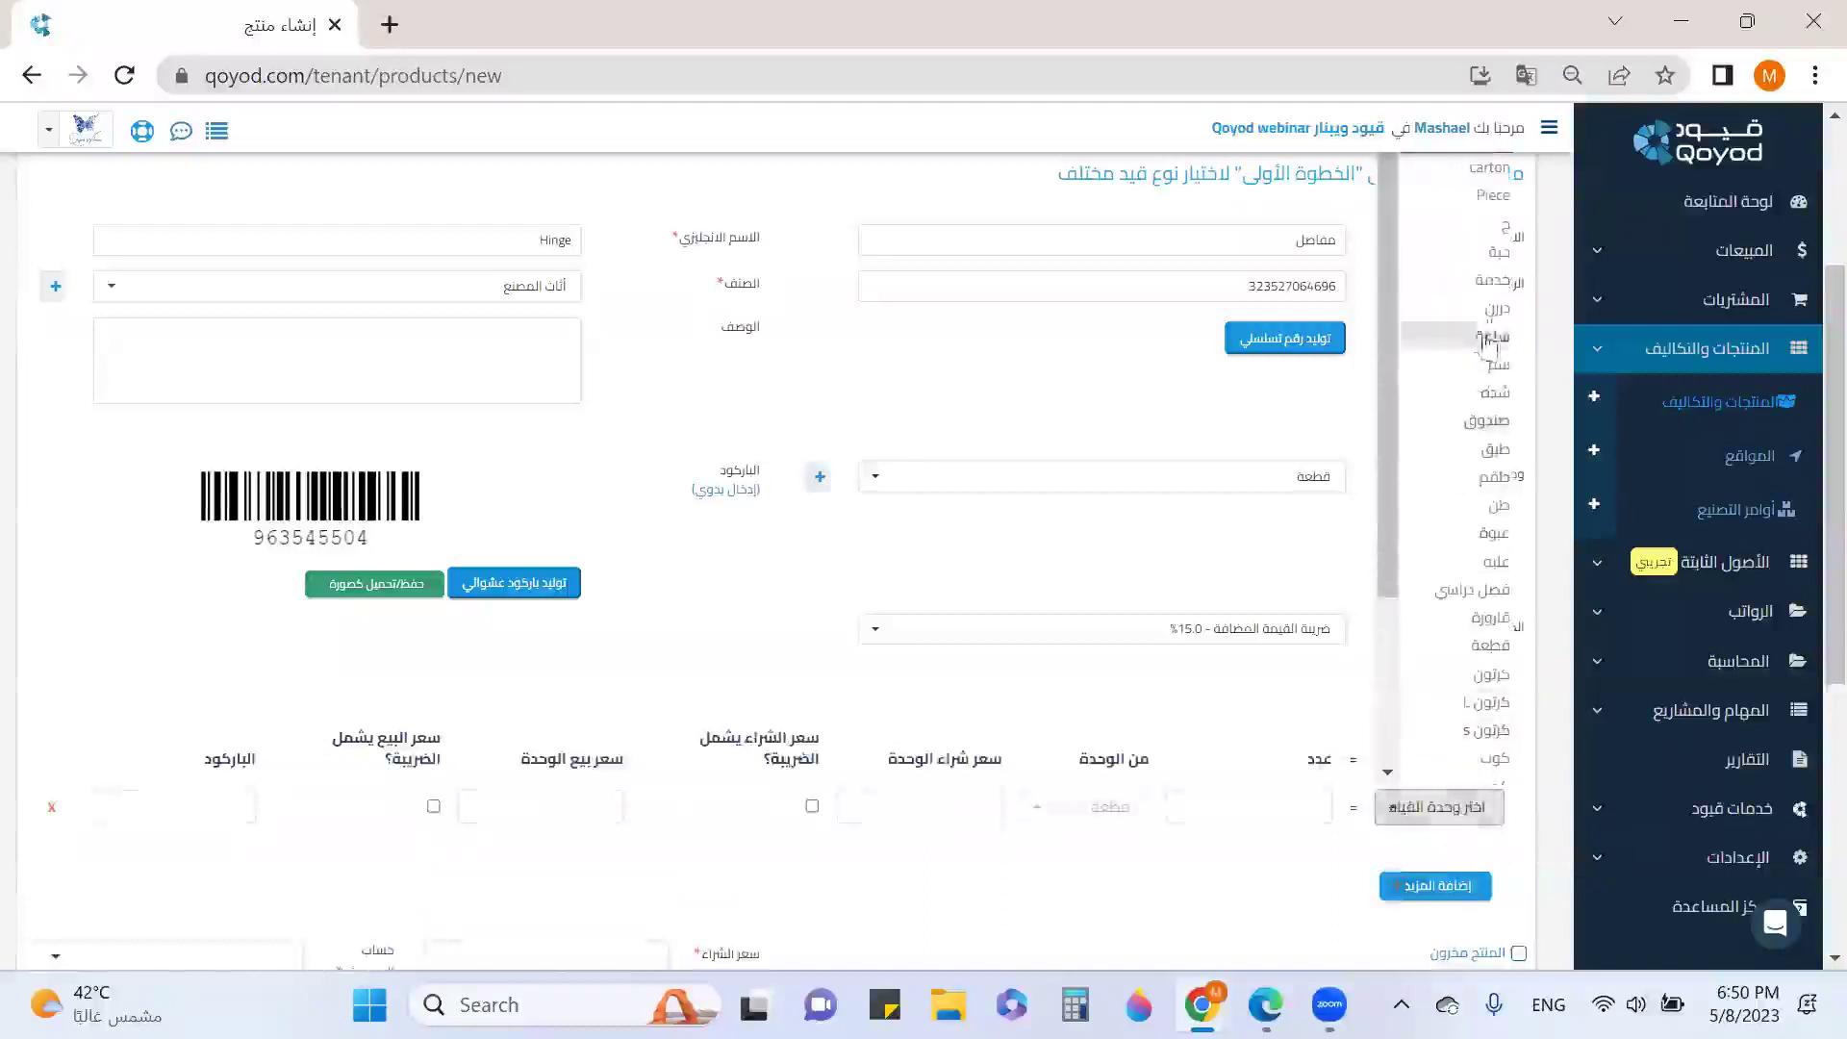
left_click(1490, 675)
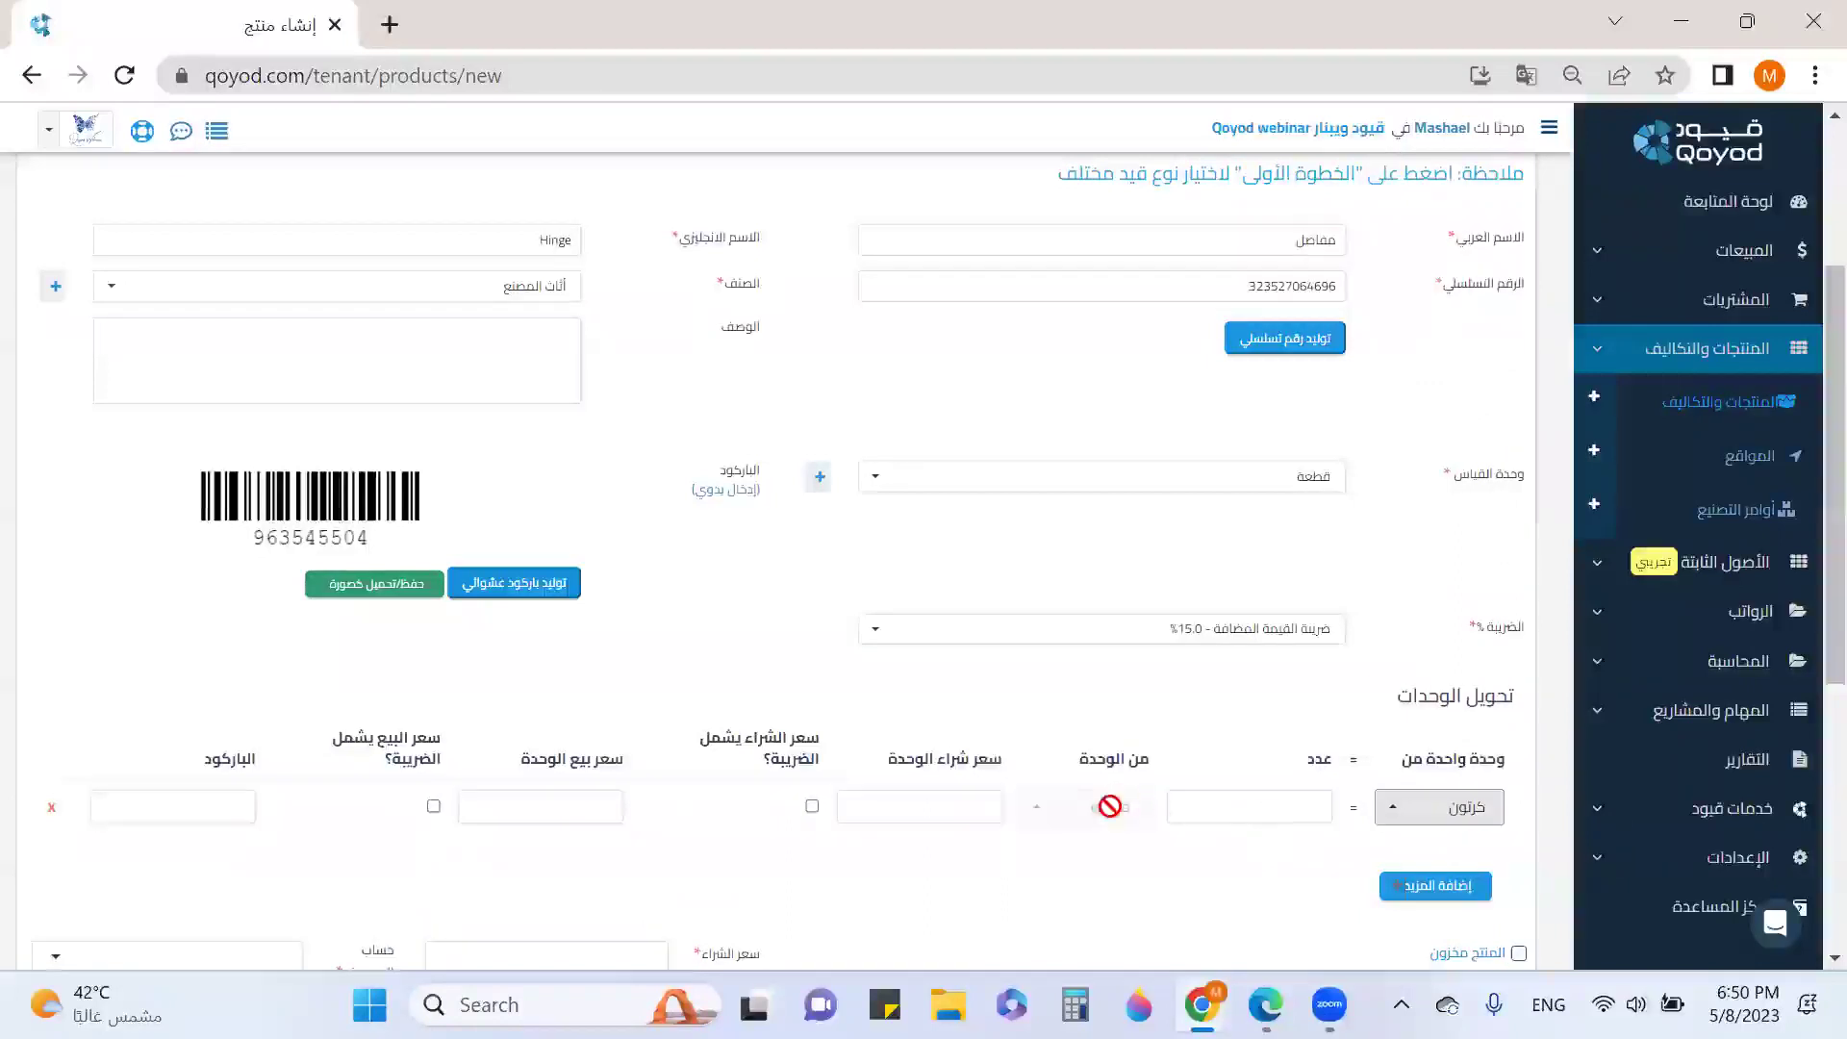
left_click(1191, 806)
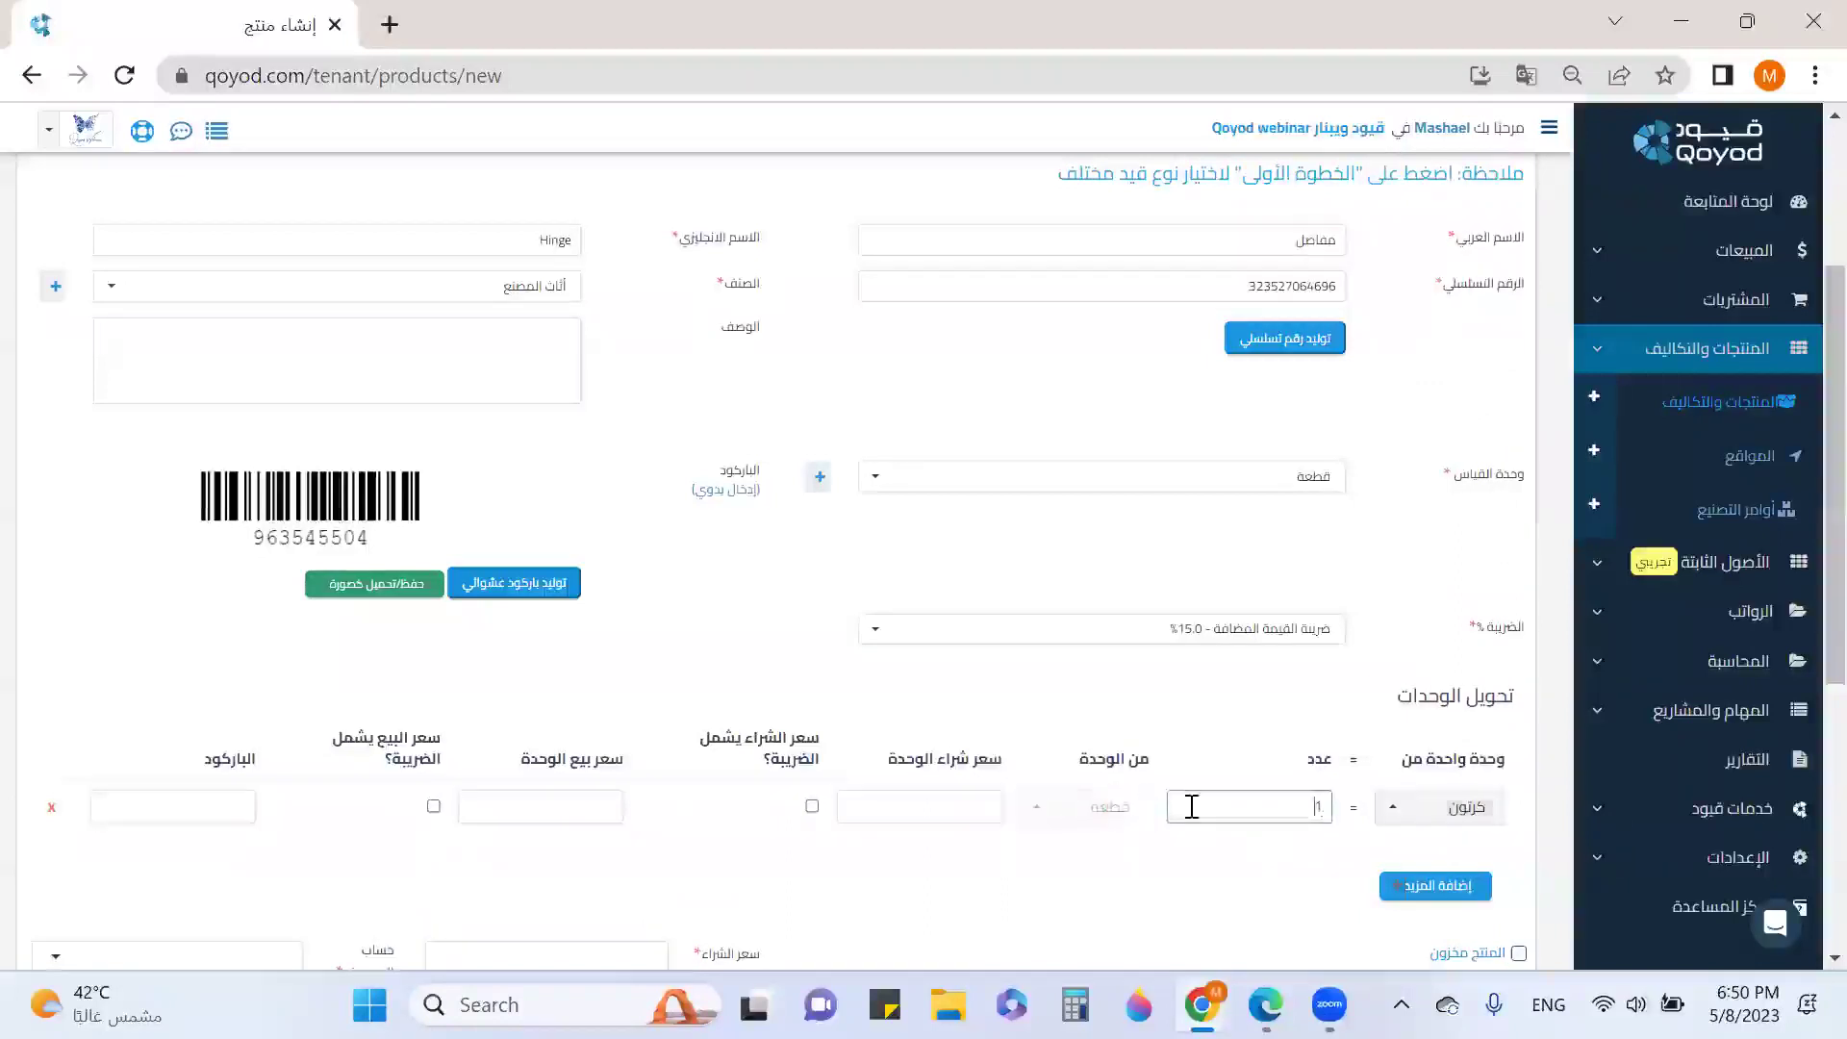
left_click(895, 808)
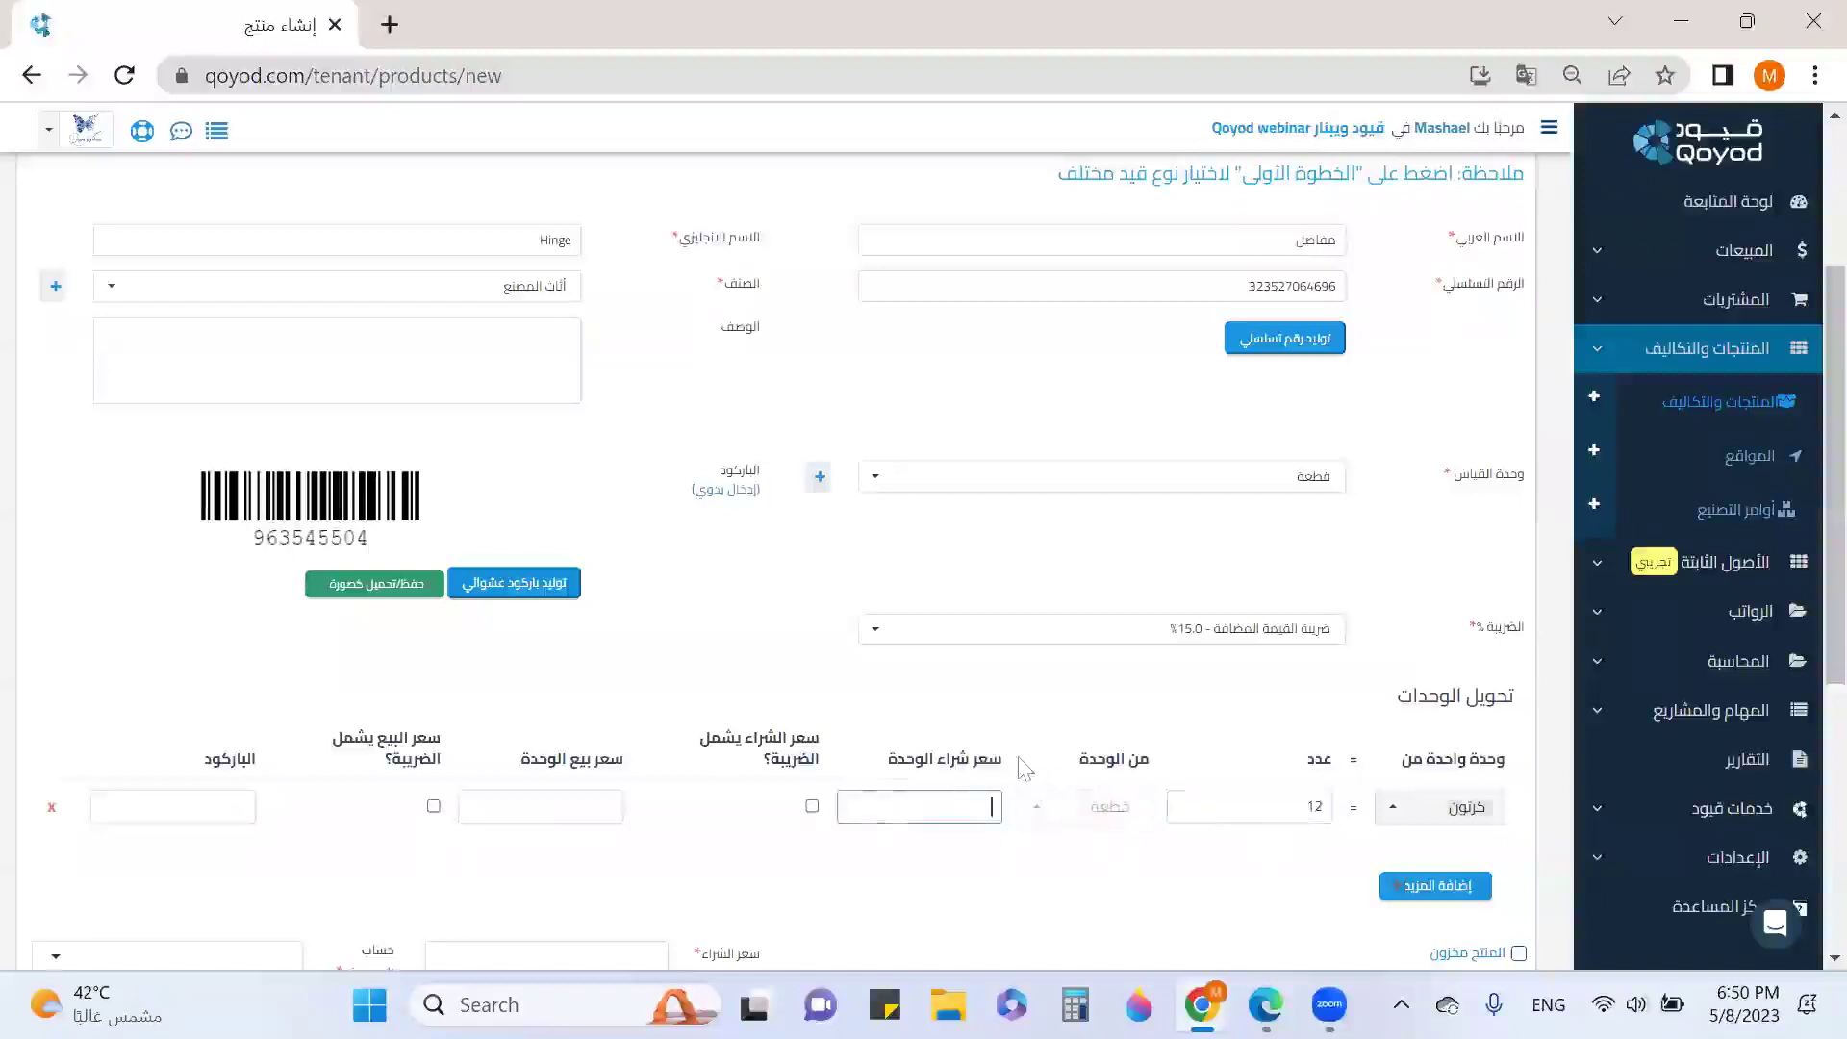
scroll(1042, 689, "down", 1)
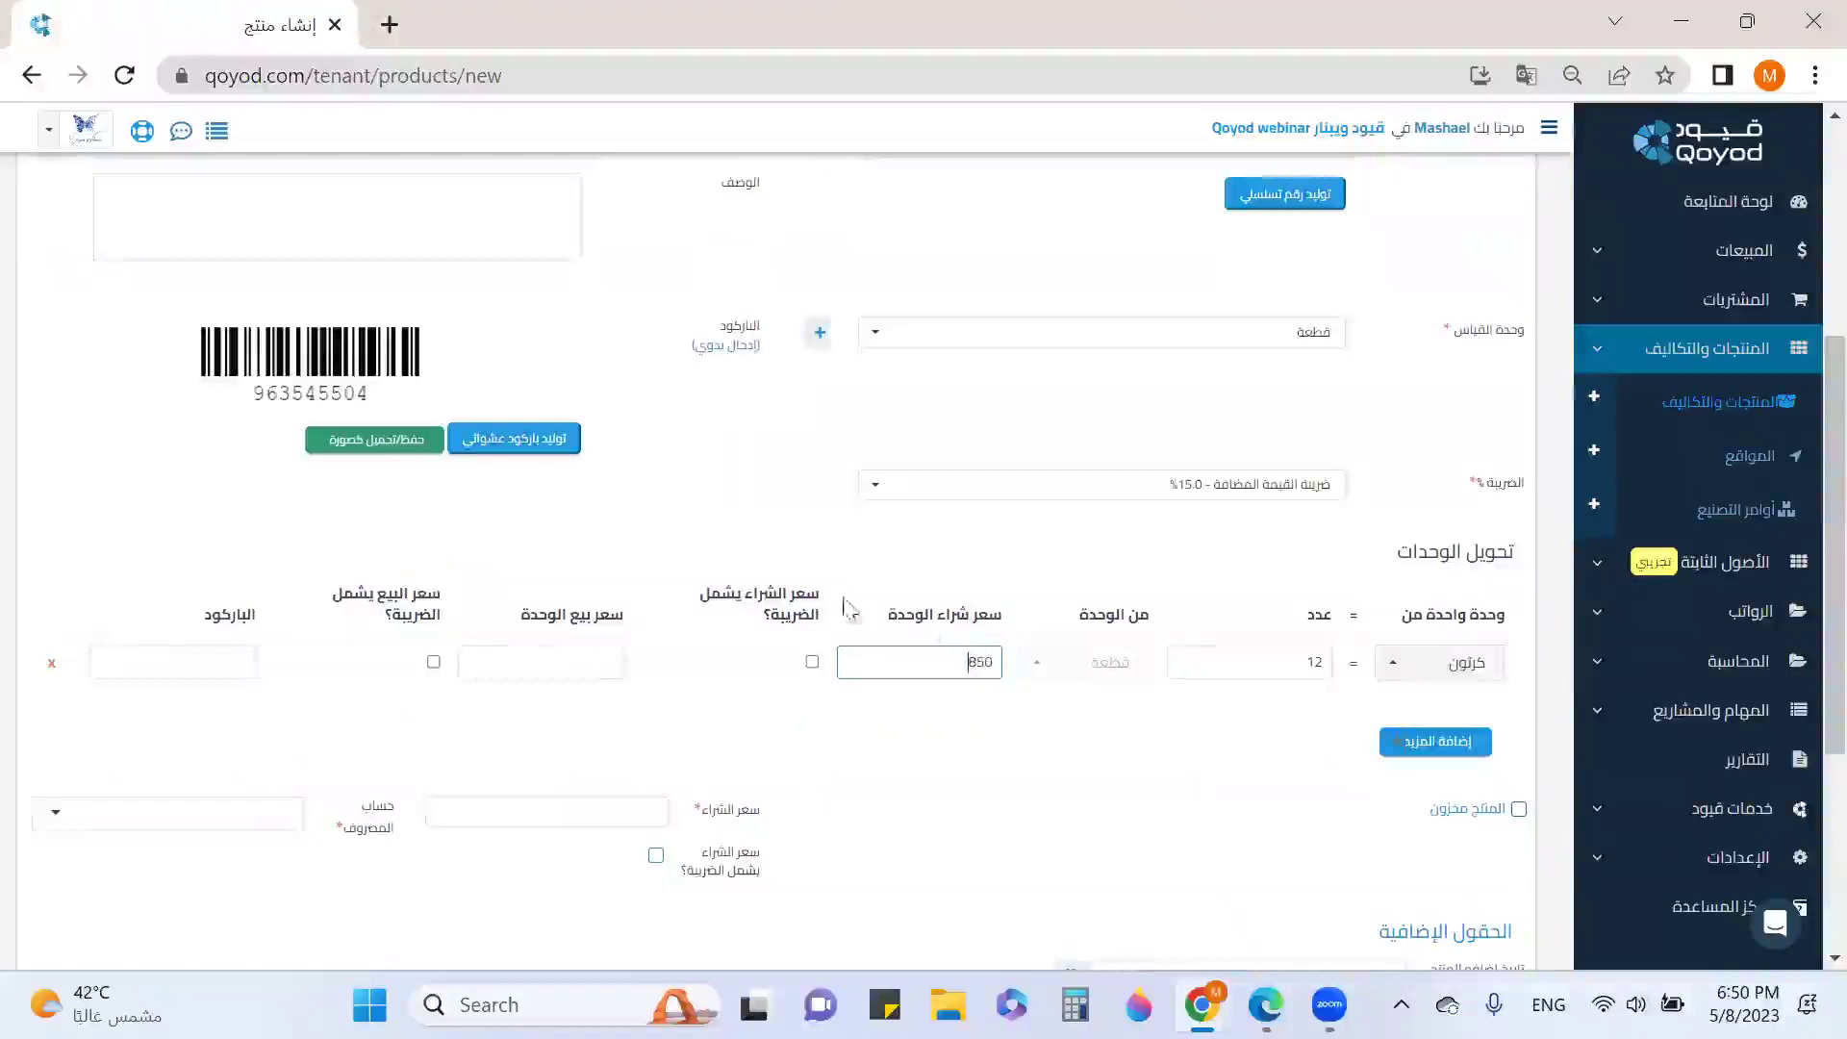
left_click(811, 663)
left_click(596, 660)
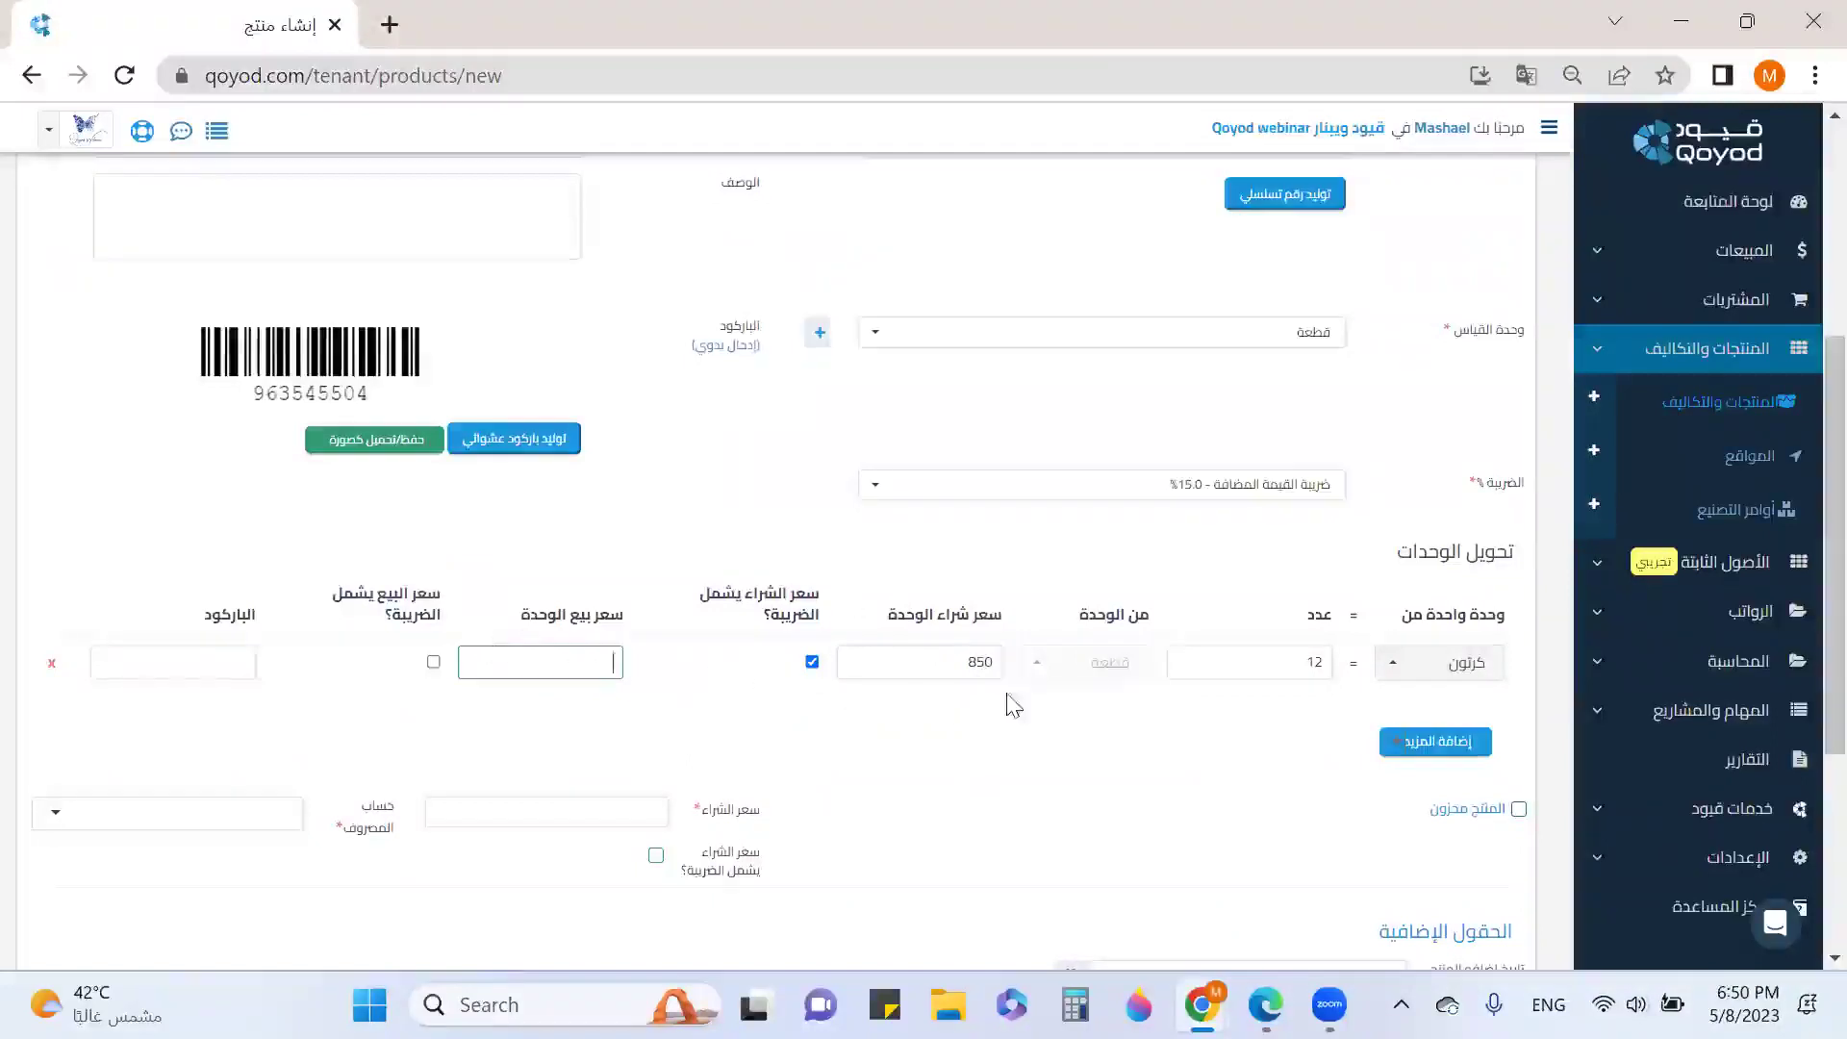
scroll(1008, 674, "down", 2)
left_click(1517, 665)
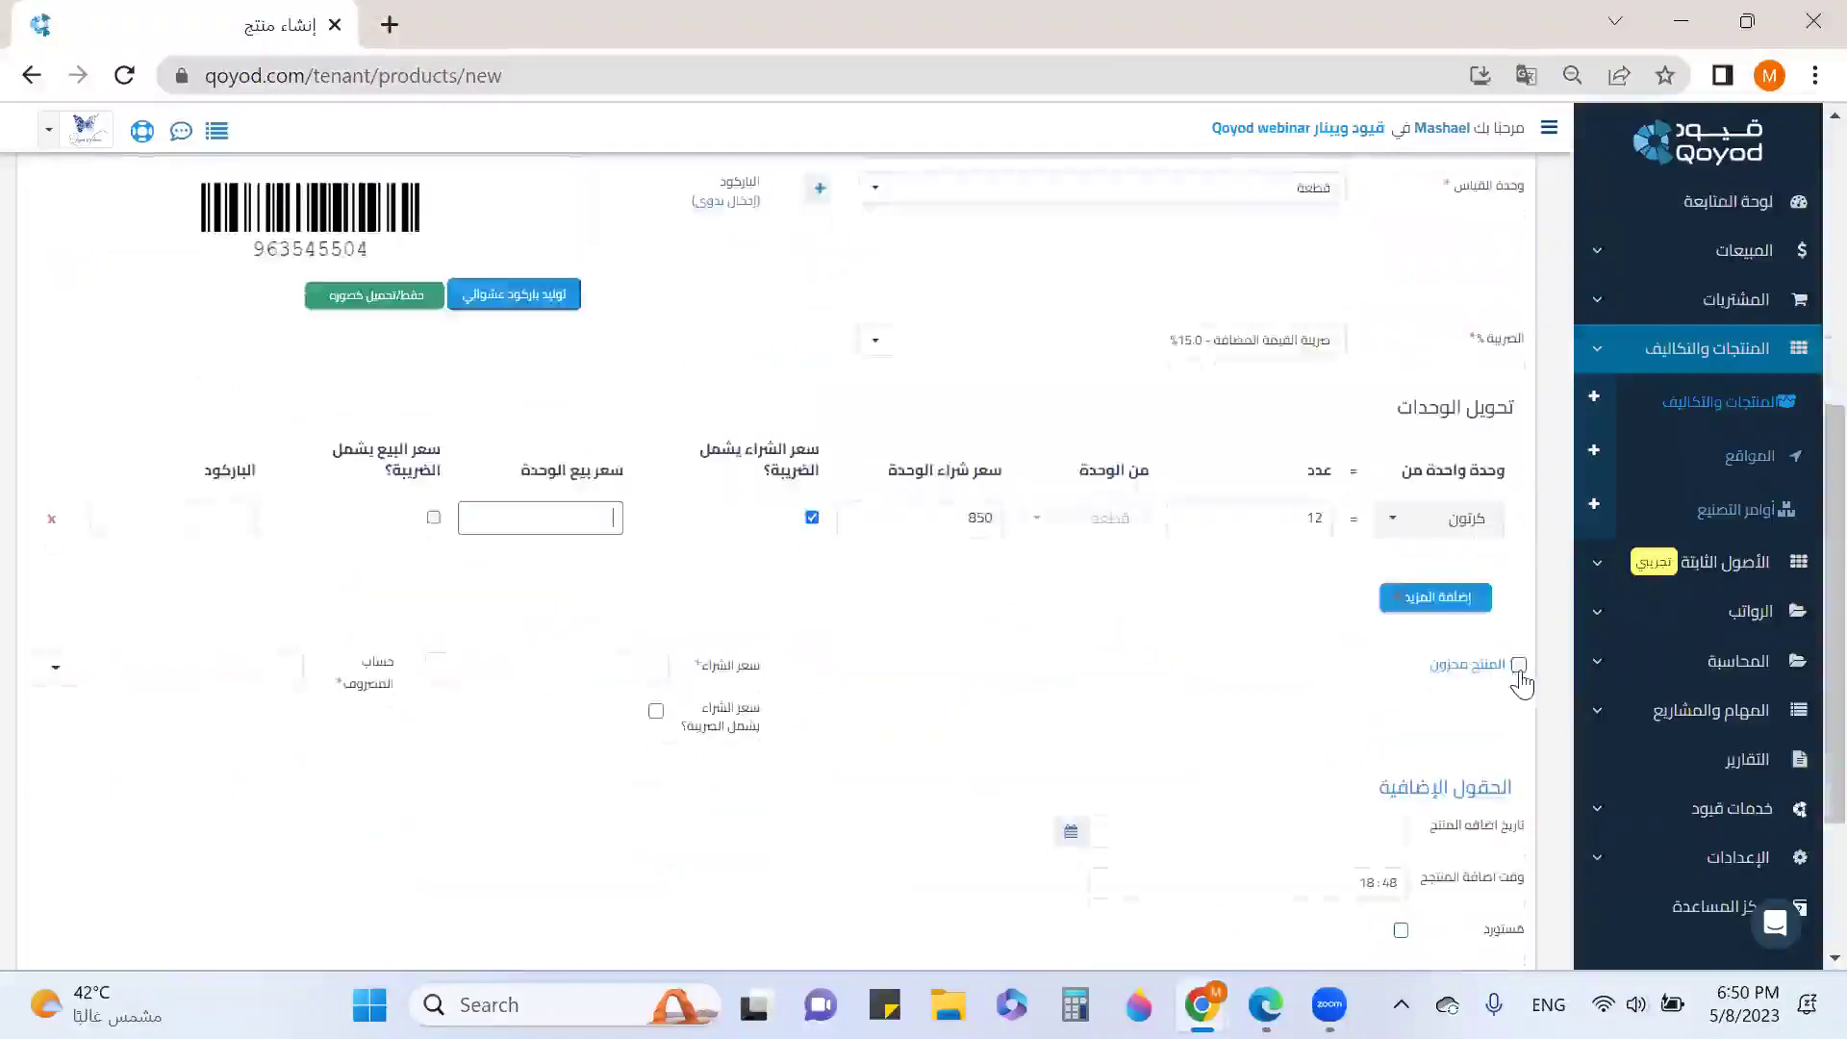
left_click_drag(766, 665, 709, 673)
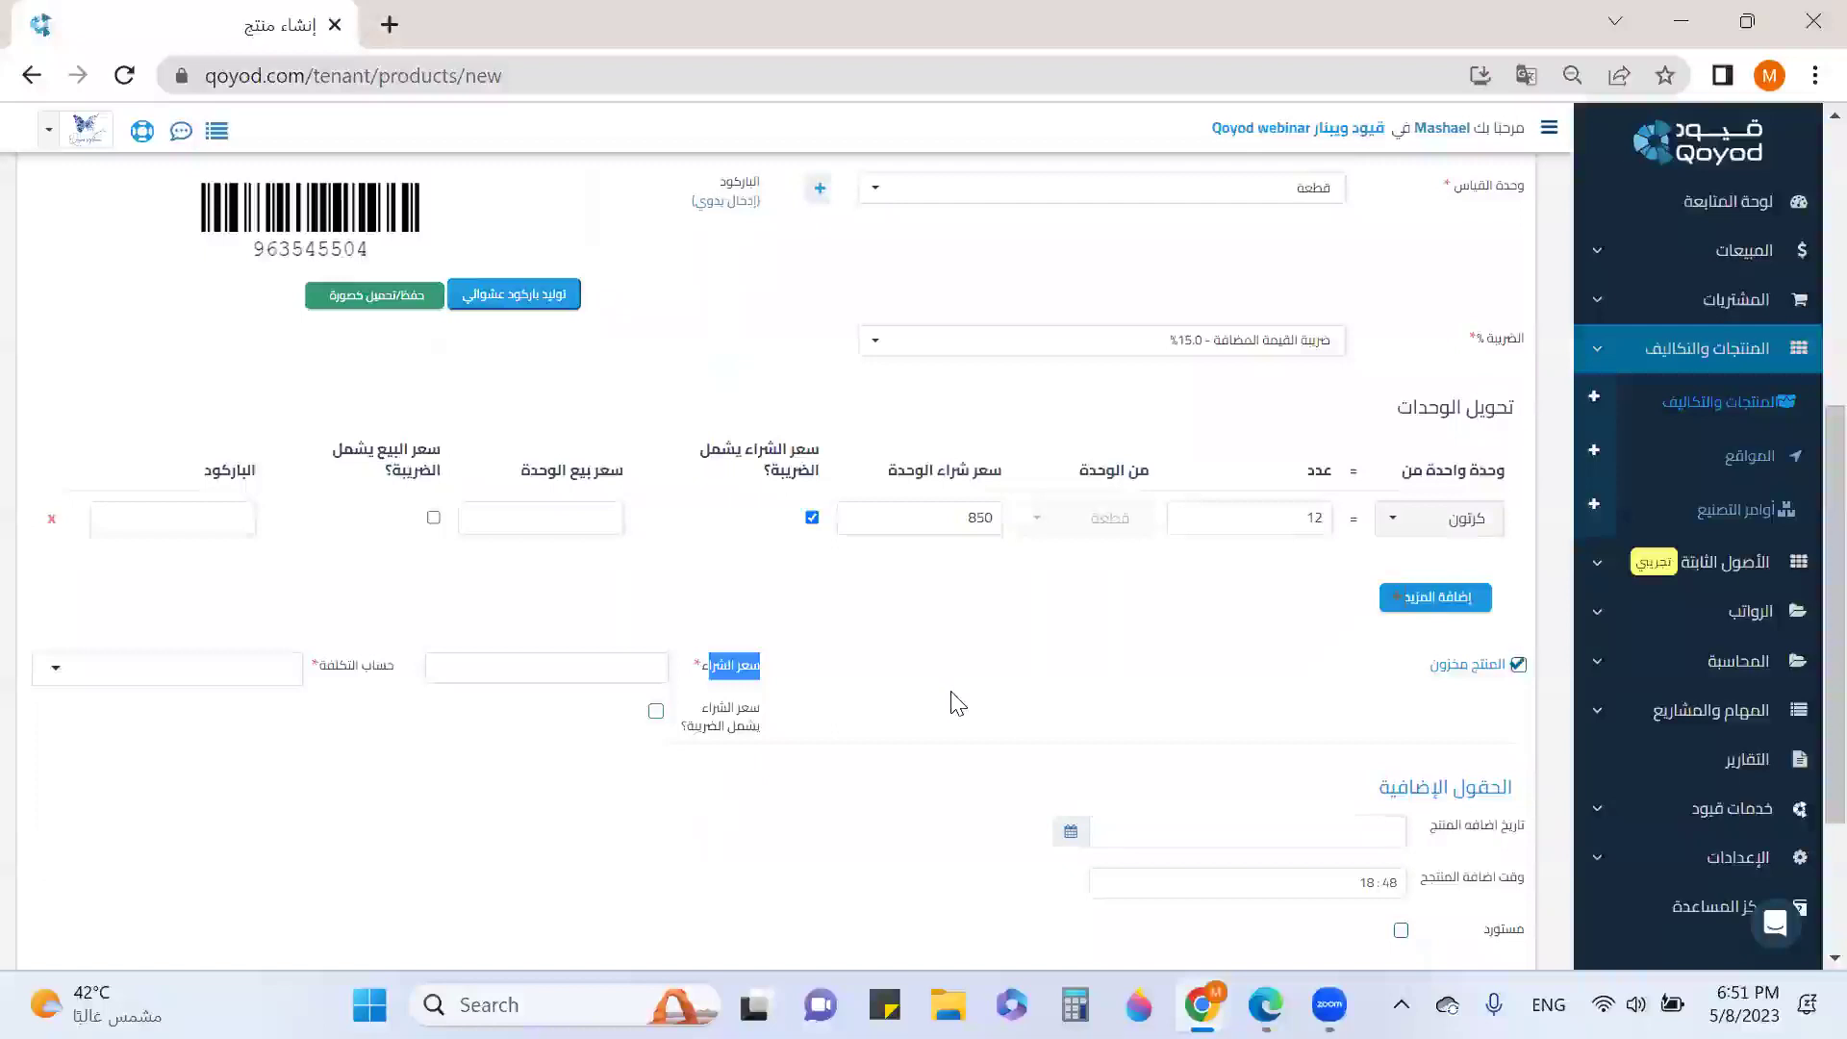
Give Hinge a tax-inclusive purchase price of 85 and cost account 5101 - تكلفة البضاعة المباعة.
left_click(639, 666)
type("35")
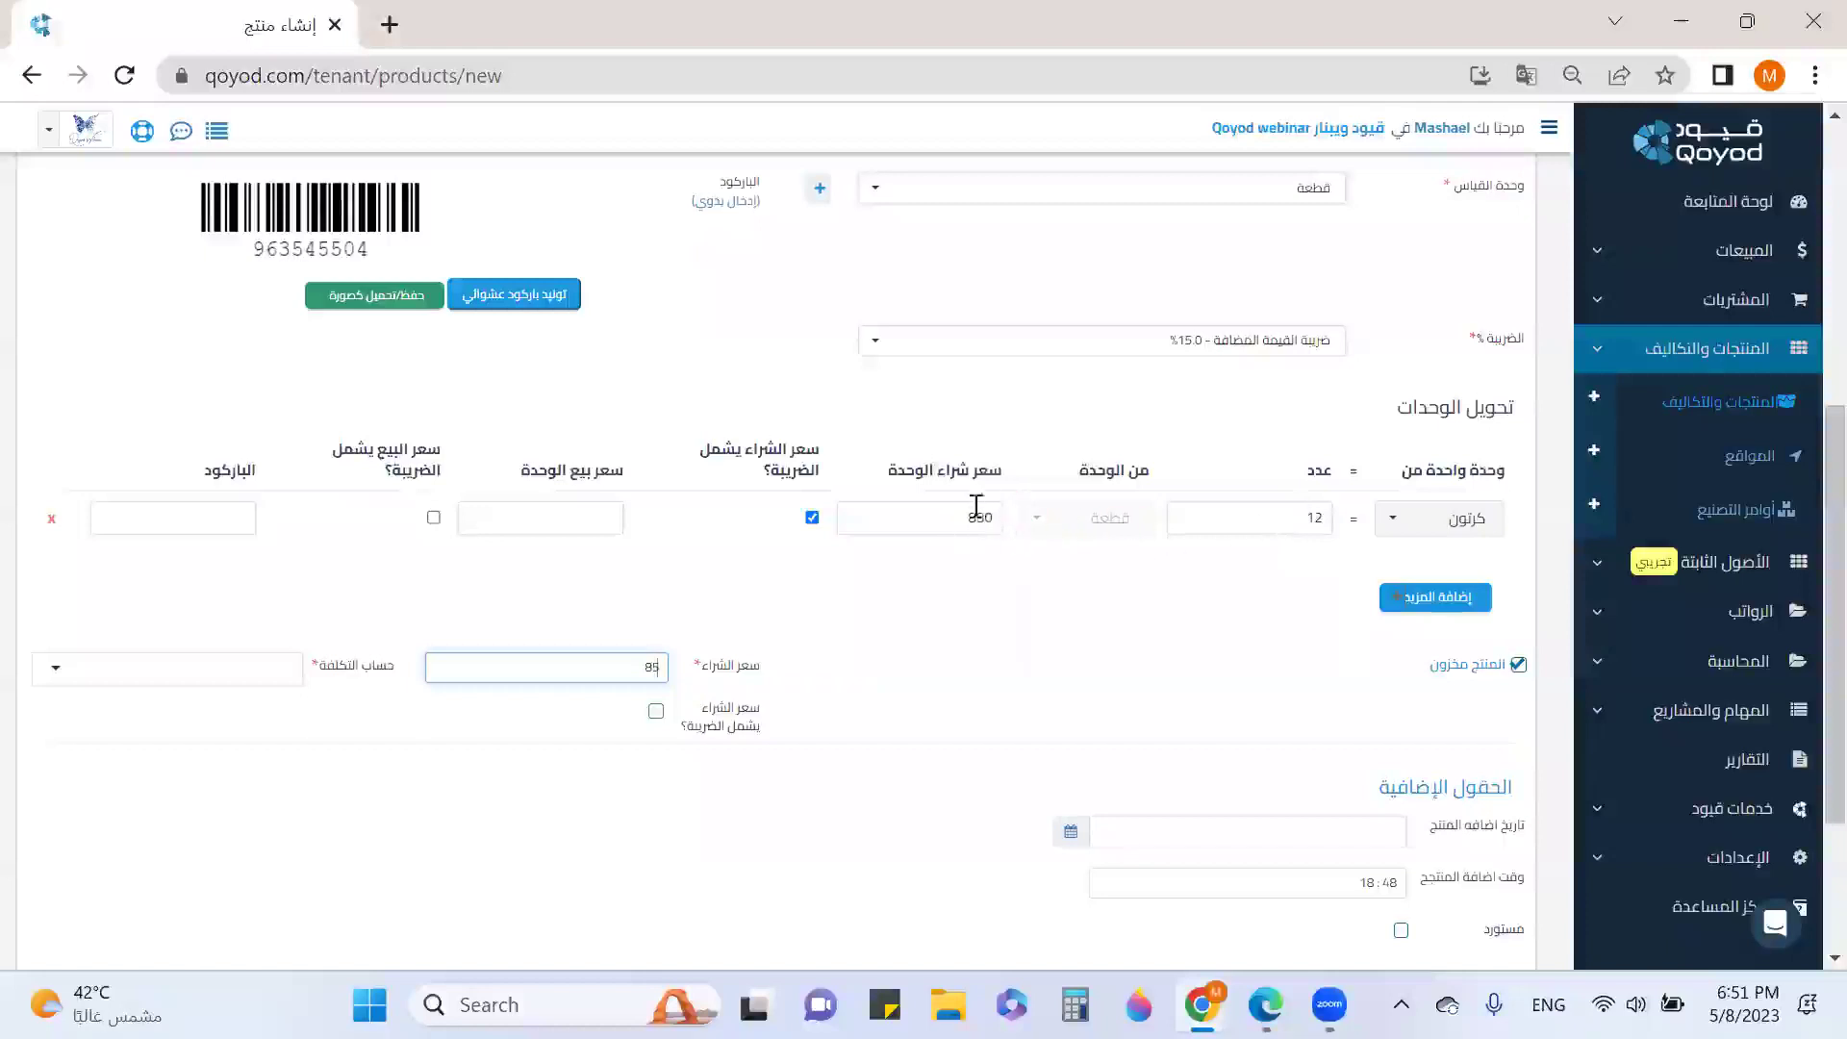
left_click(220, 663)
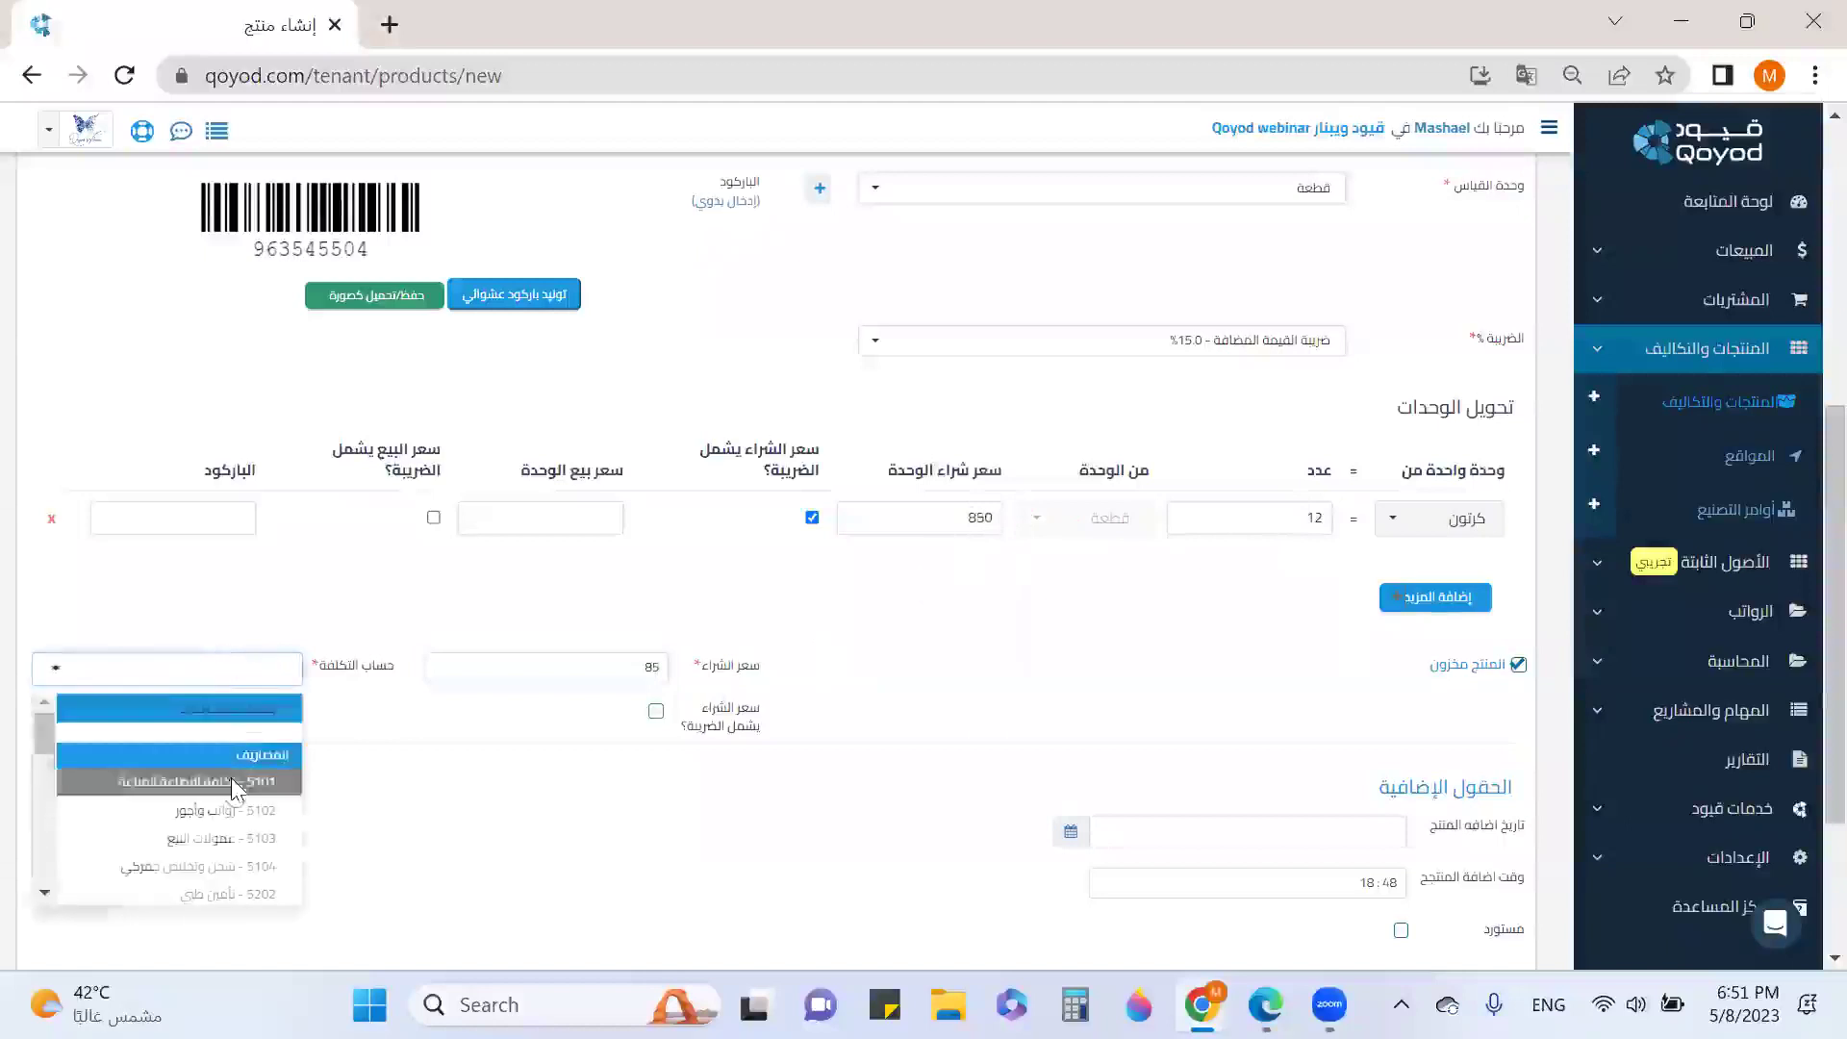
left_click(231, 777)
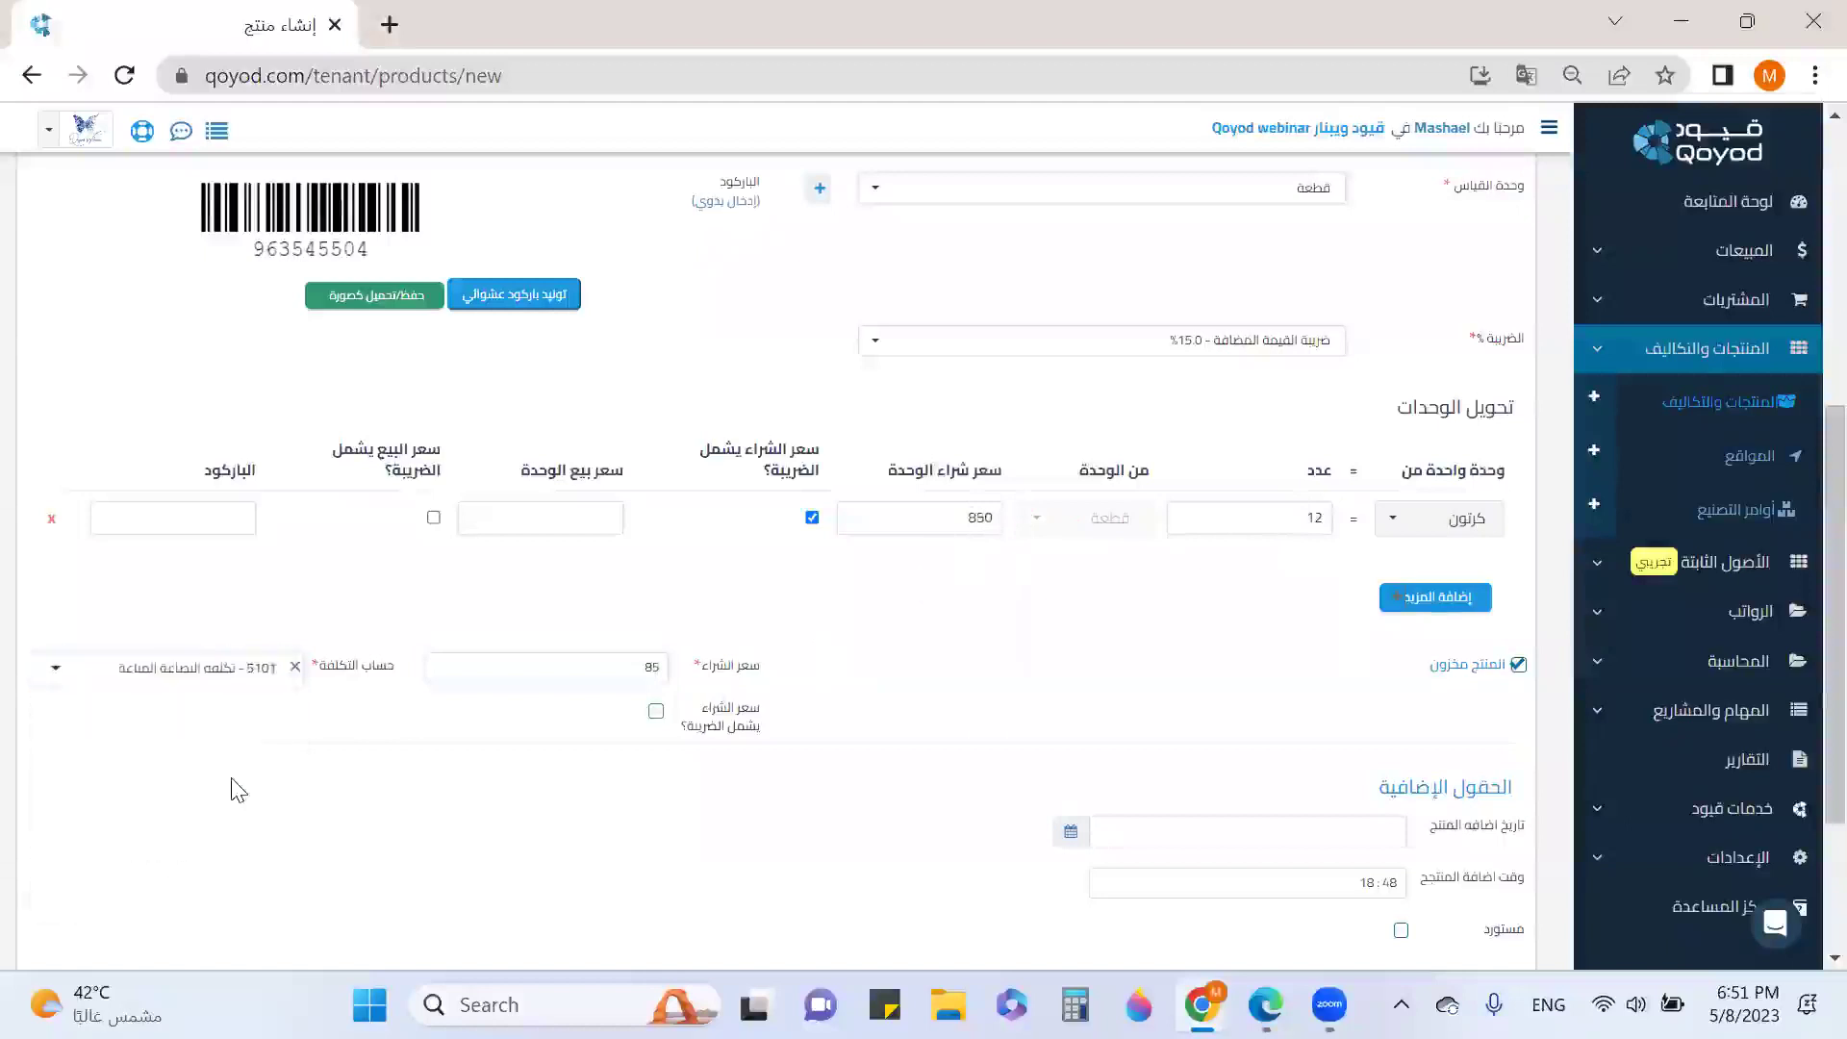
left_click(654, 712)
Save the Hinge product.
scroll(1126, 664, "down", 2)
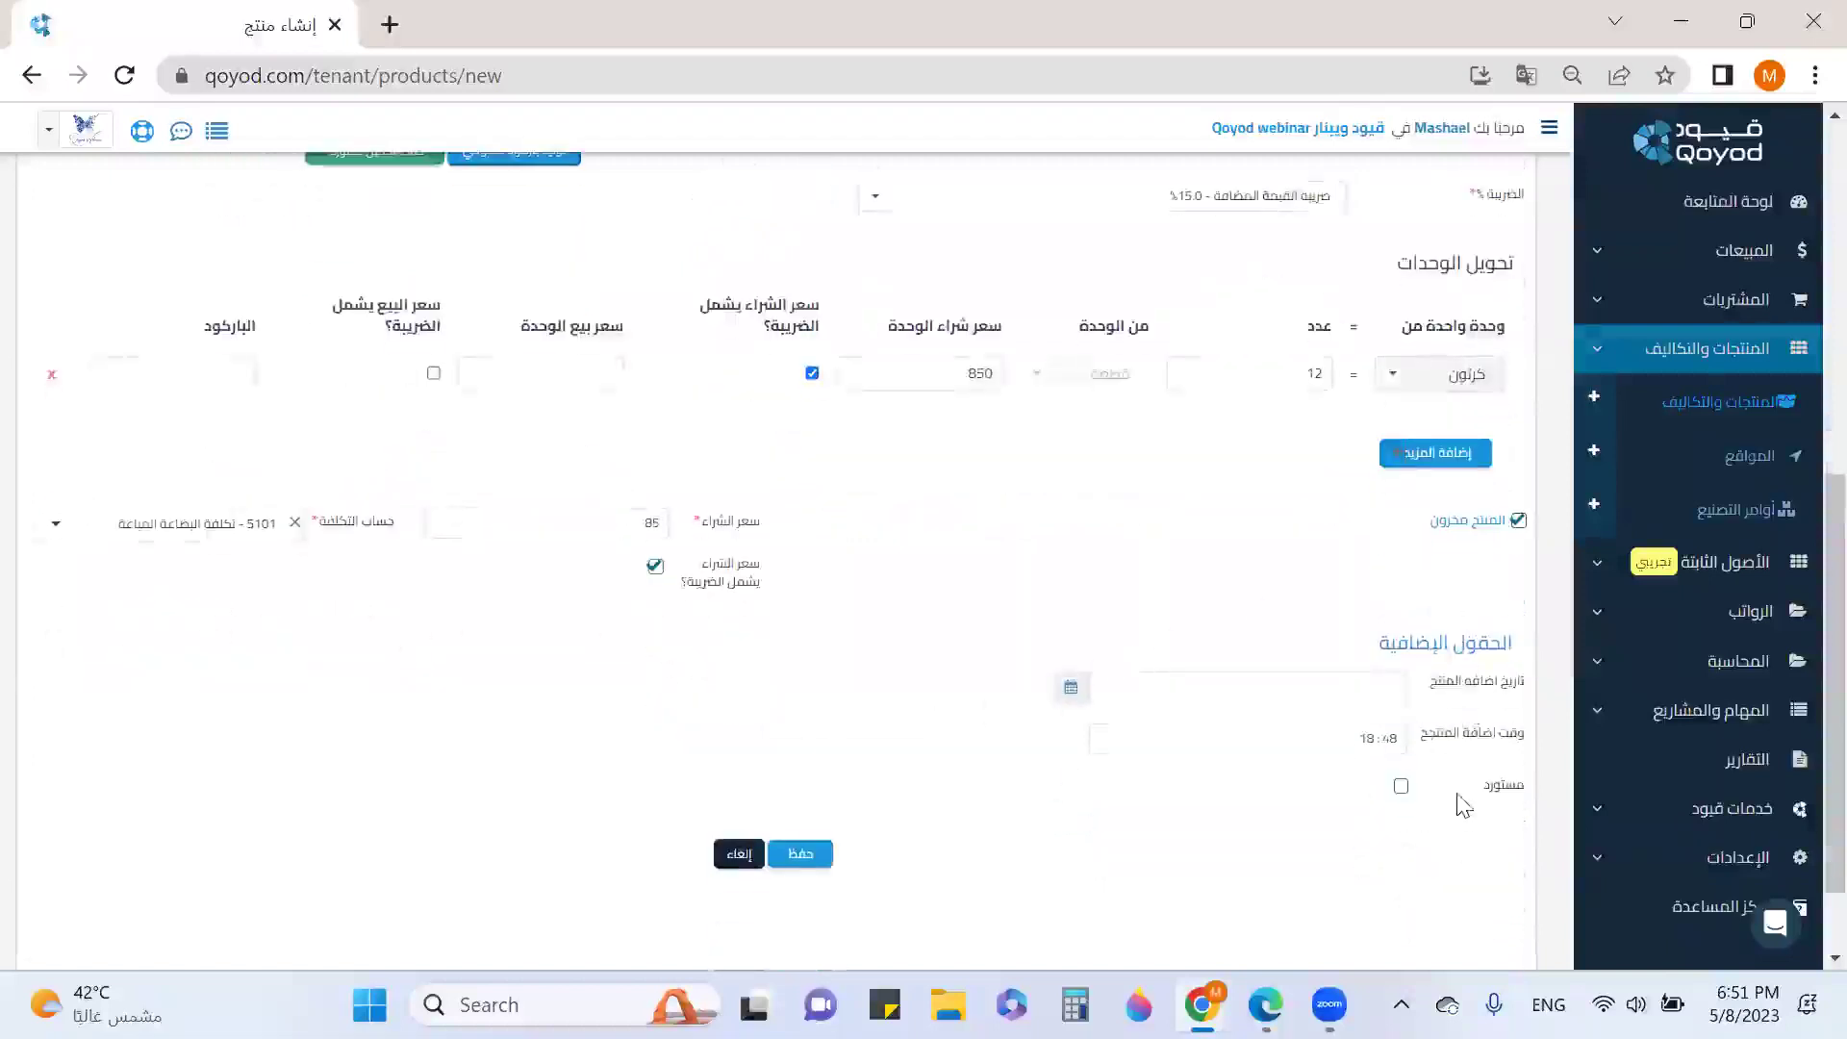
scroll(1463, 804, "down", 1)
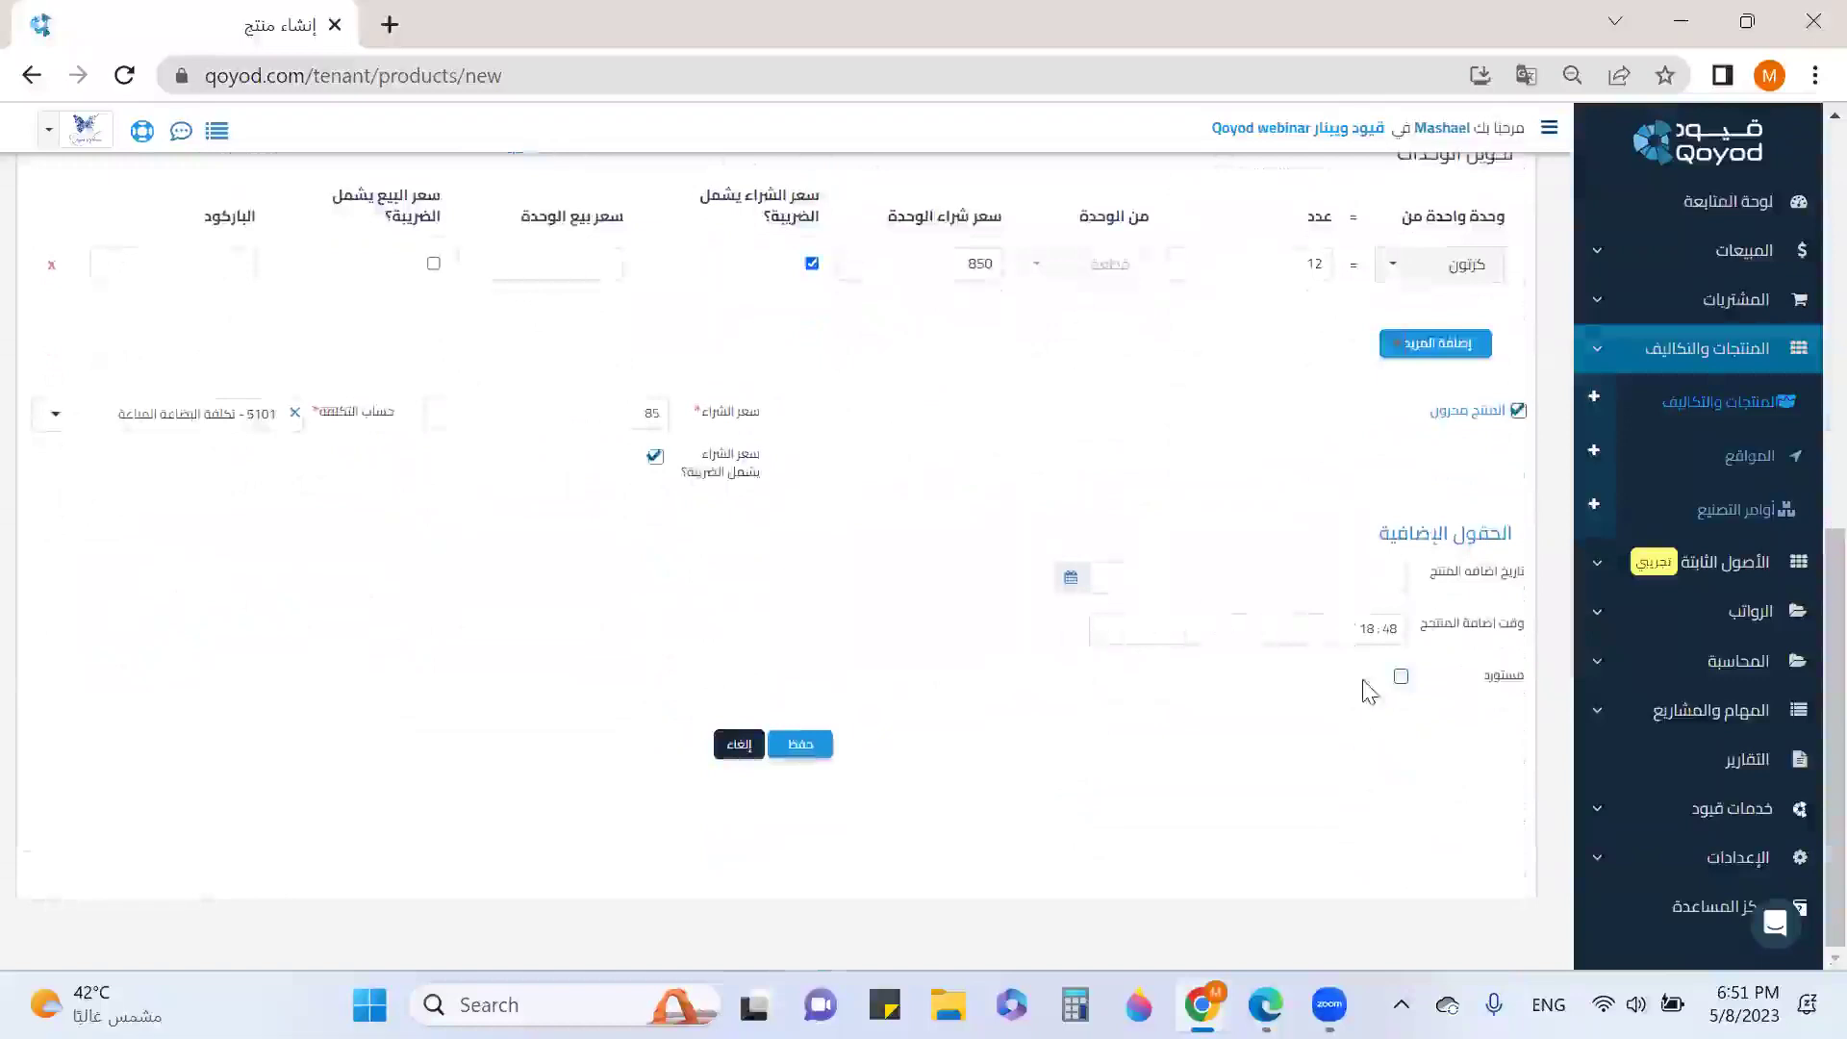
left_click(797, 750)
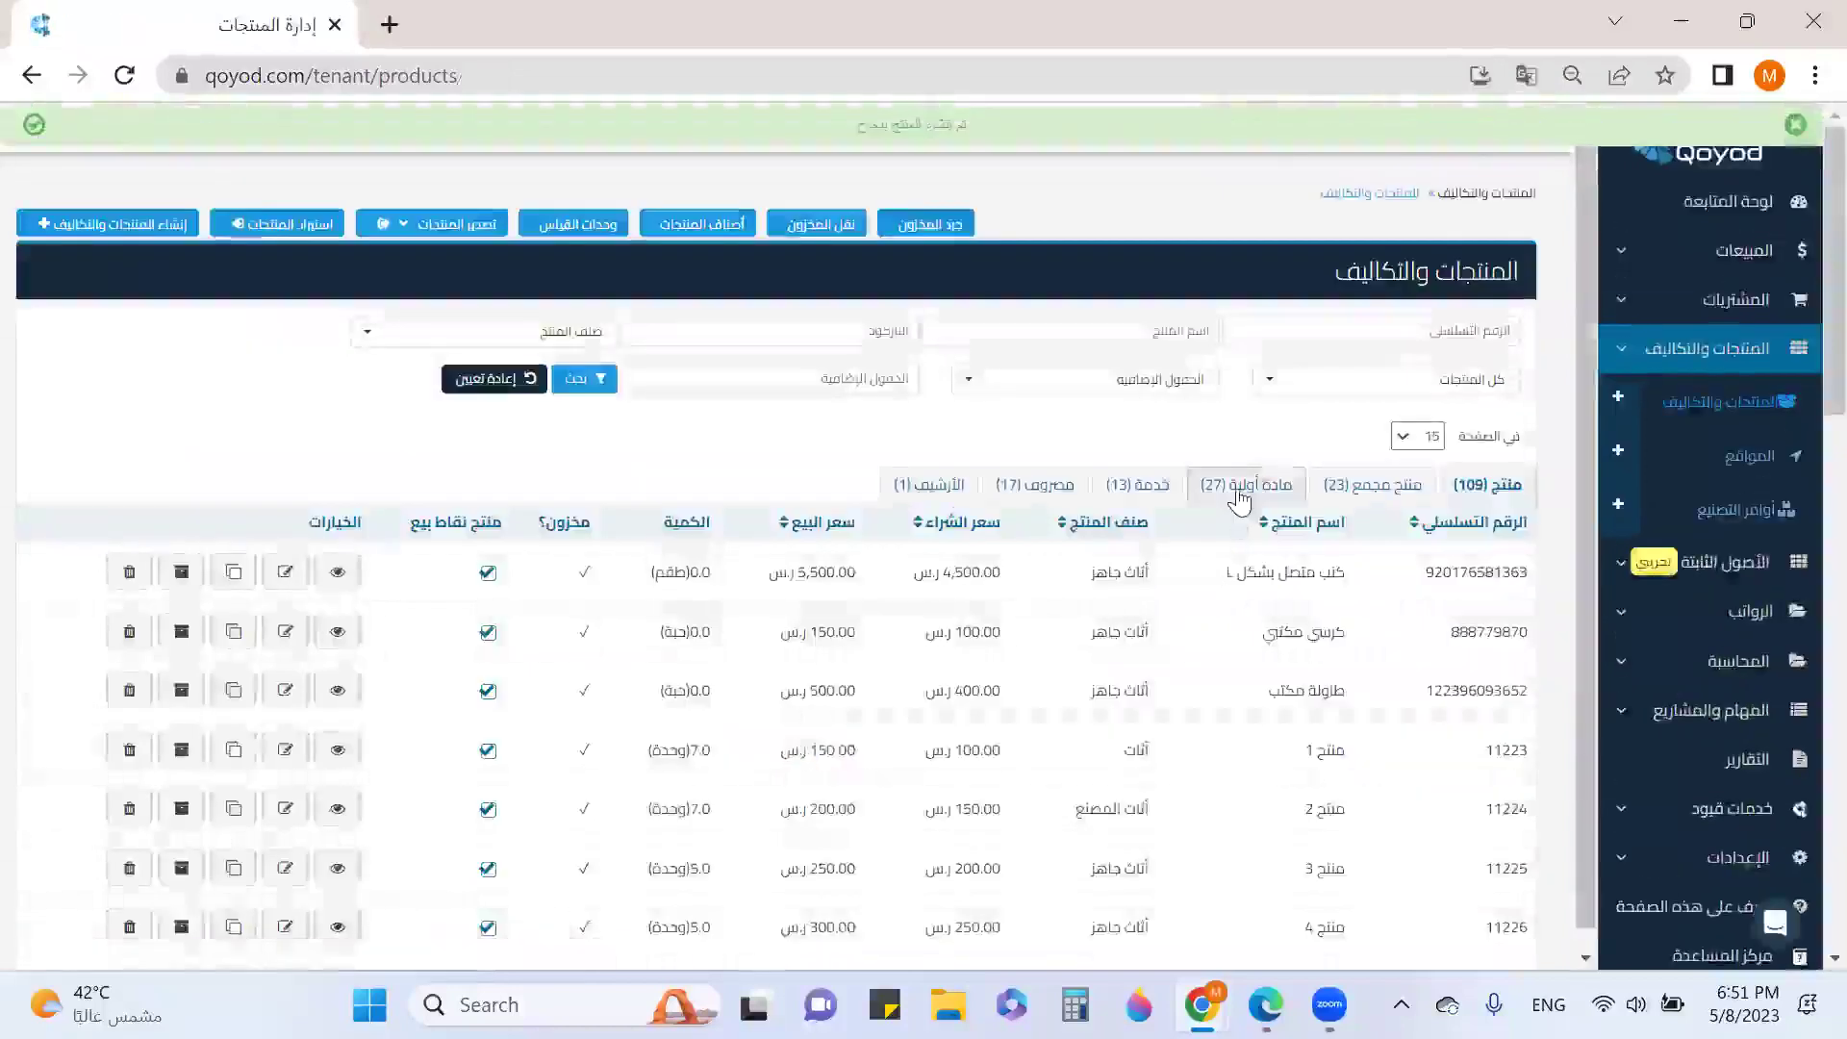
Filter the list to raw materials, then launch the Create Products and Costs wizard.
left_click(1243, 486)
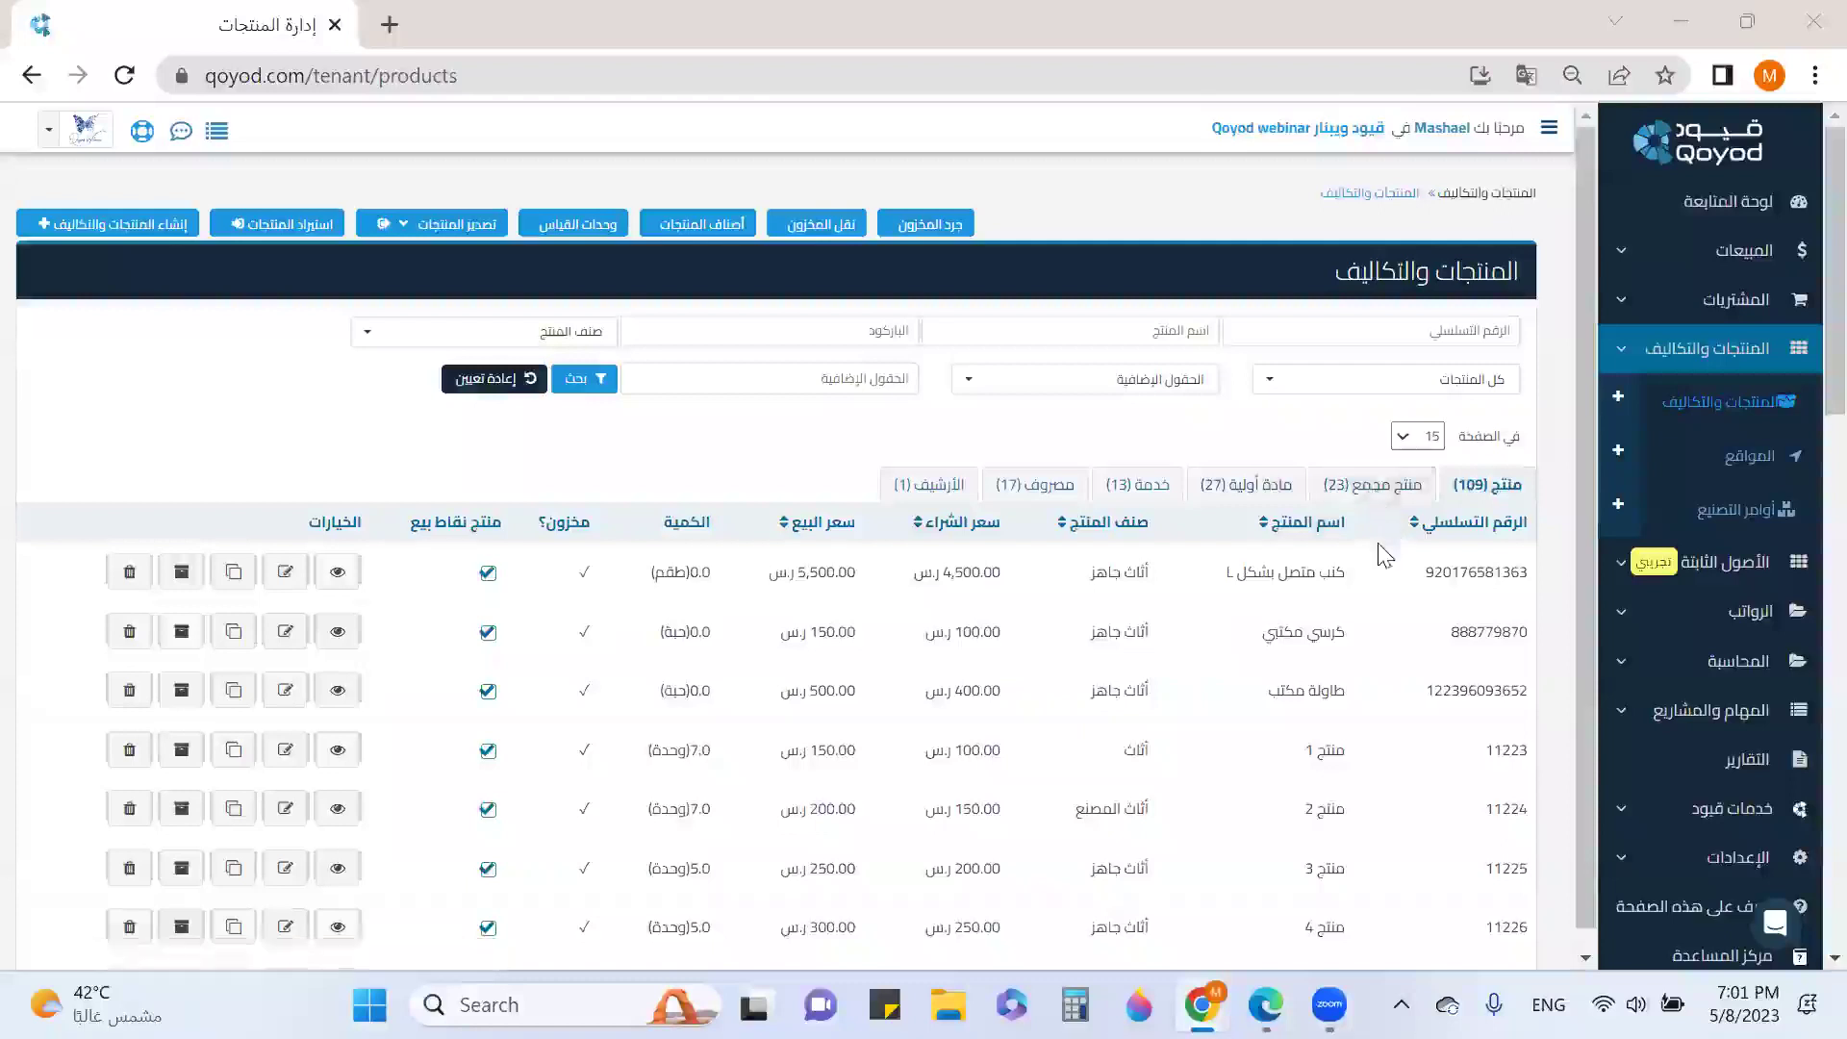
left_click(140, 239)
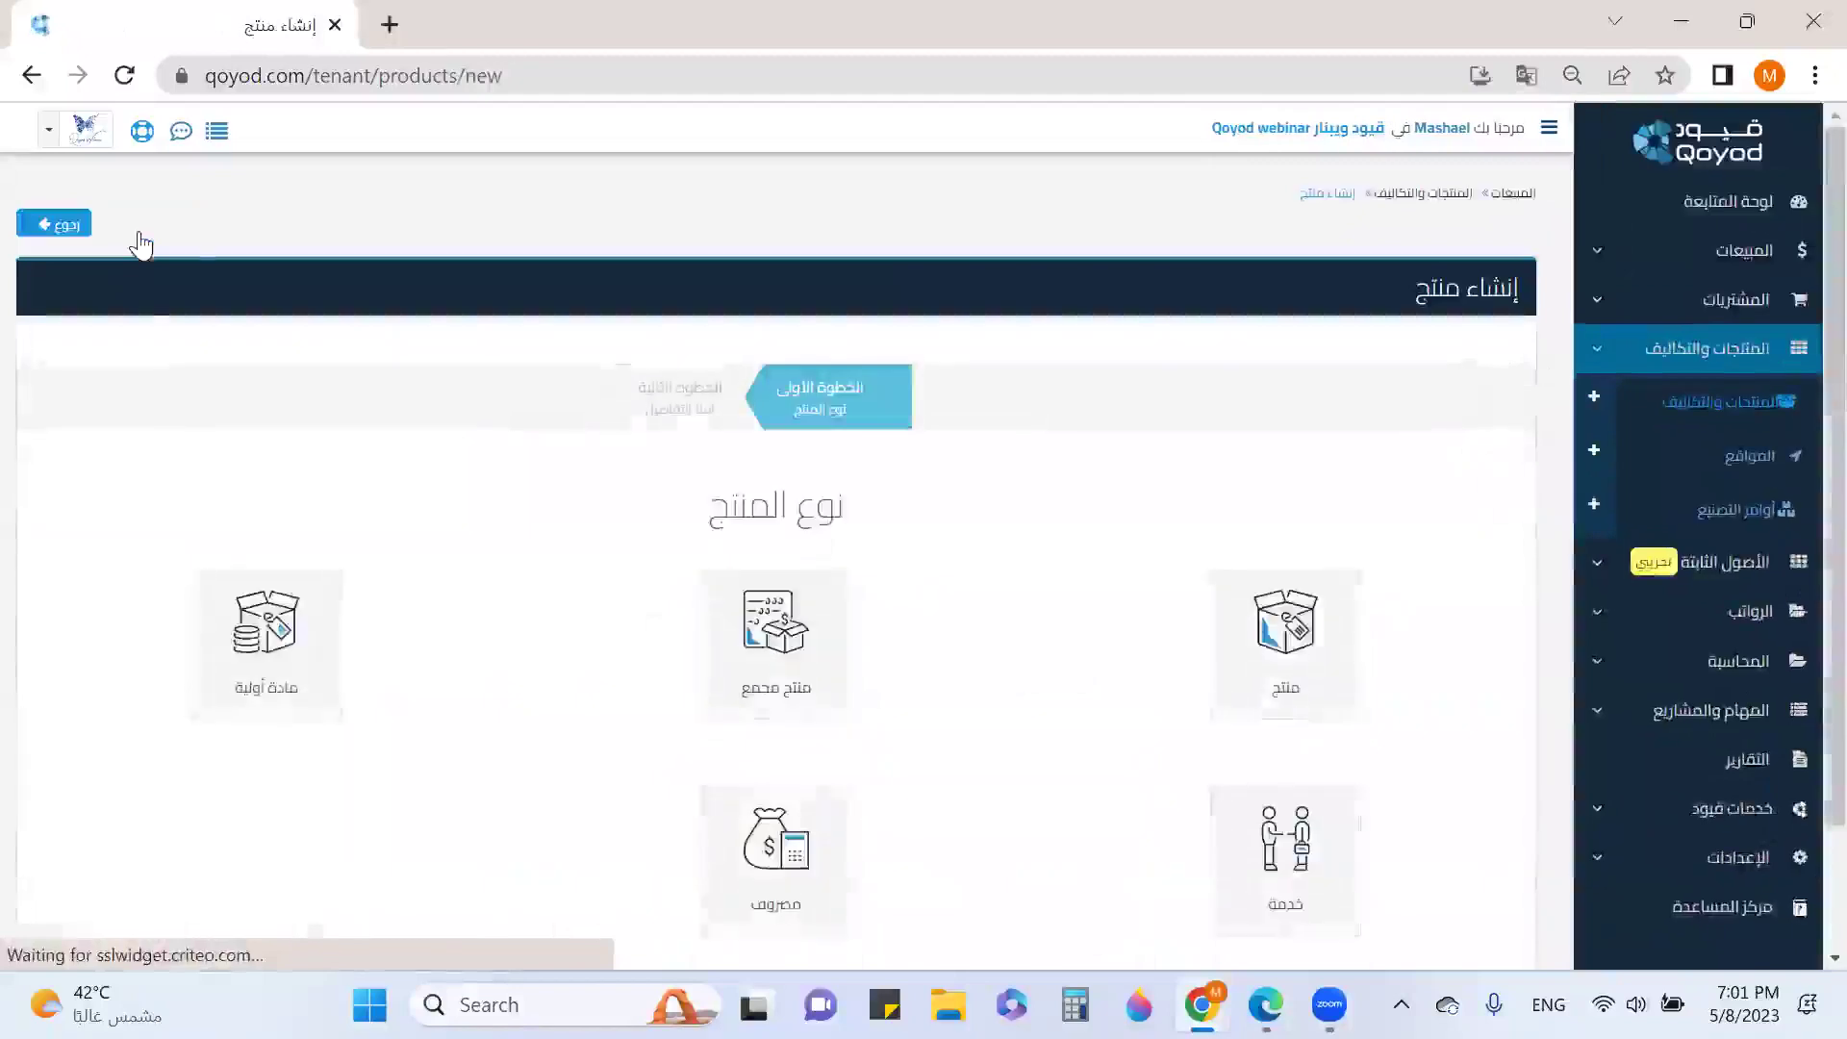
Choose the bundled product type and enter its Arabic name and English name 'bench with storage'.
left_click(759, 699)
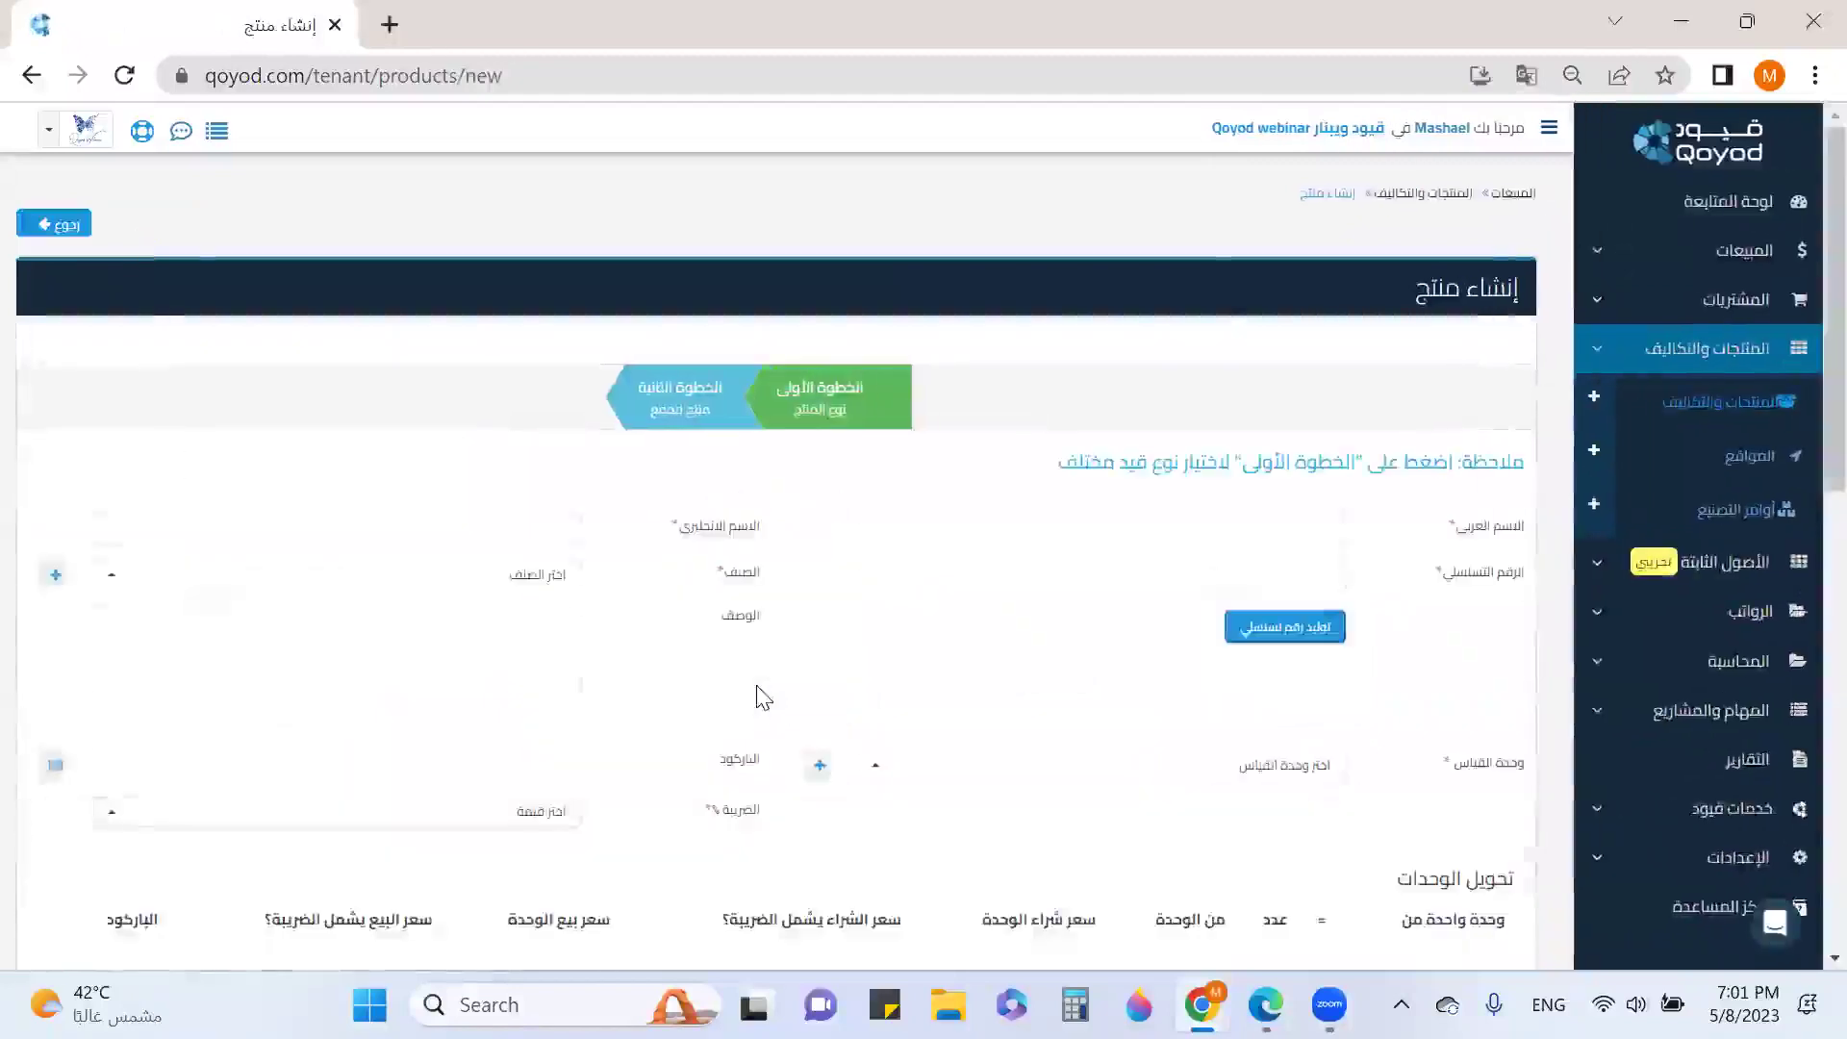
left_click(1276, 537)
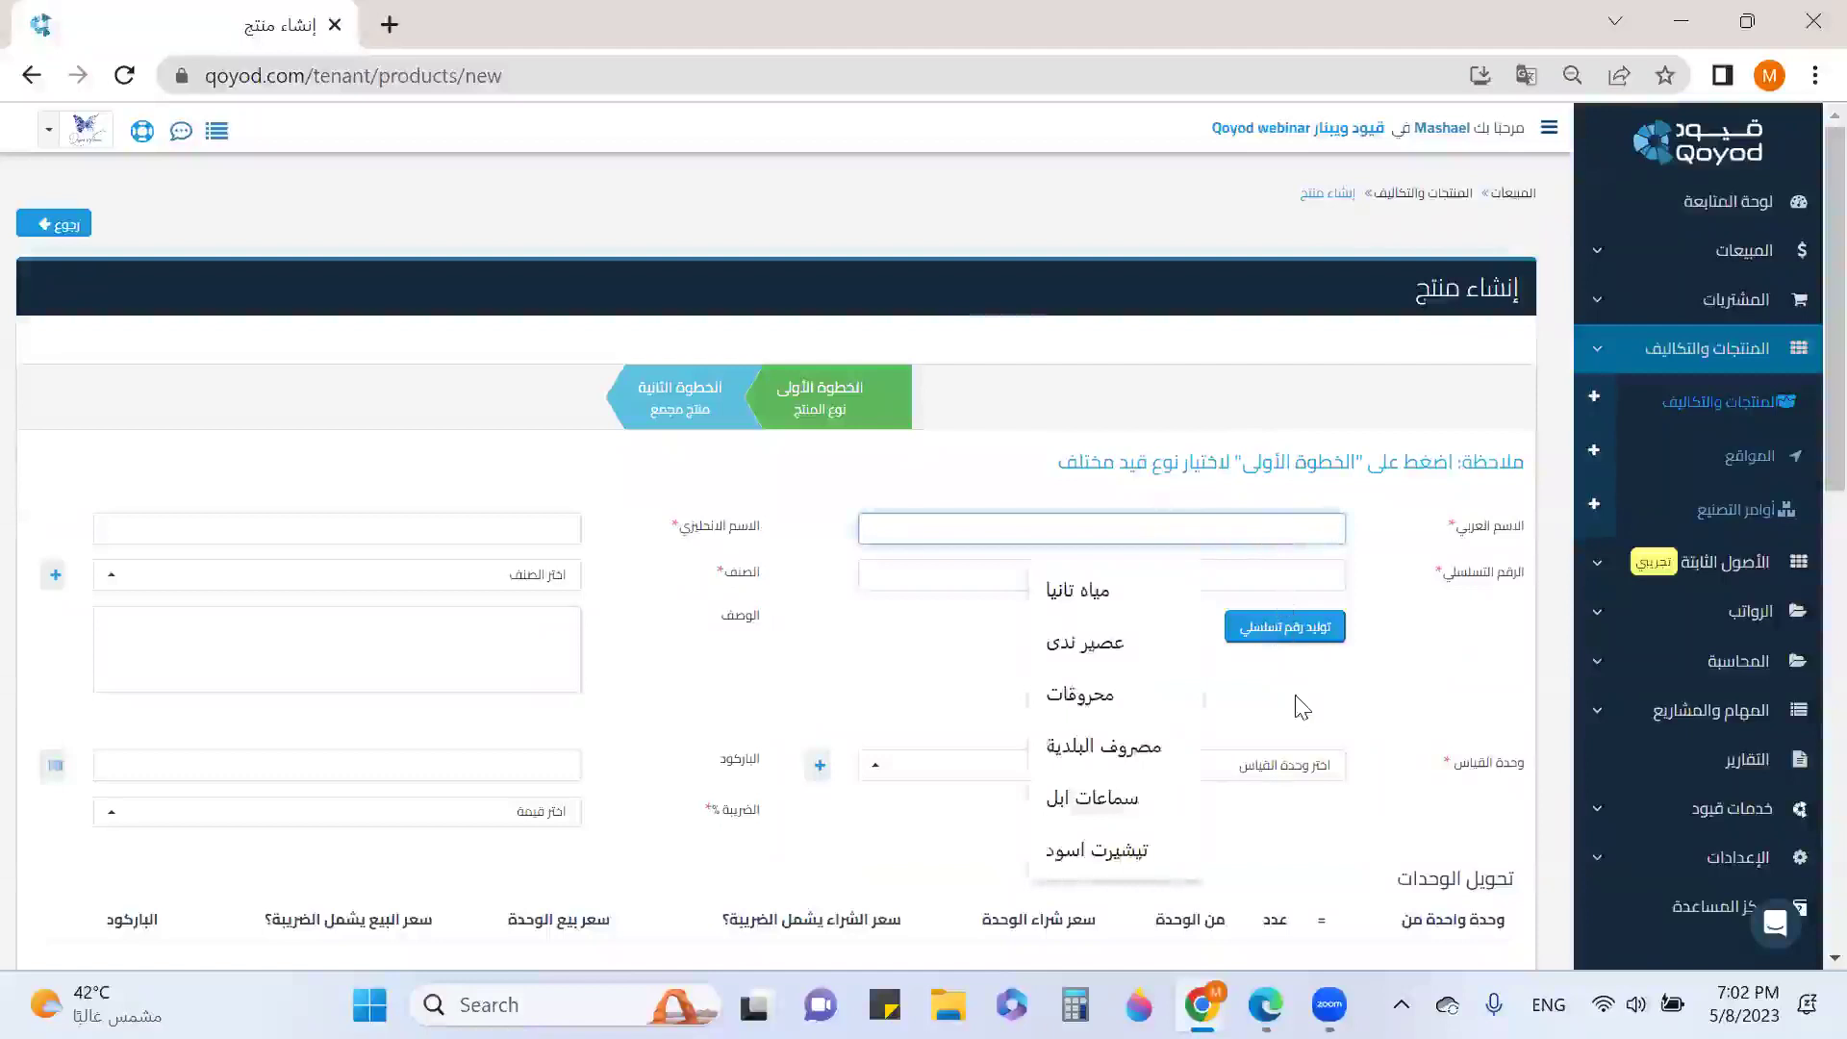
key("Escape")
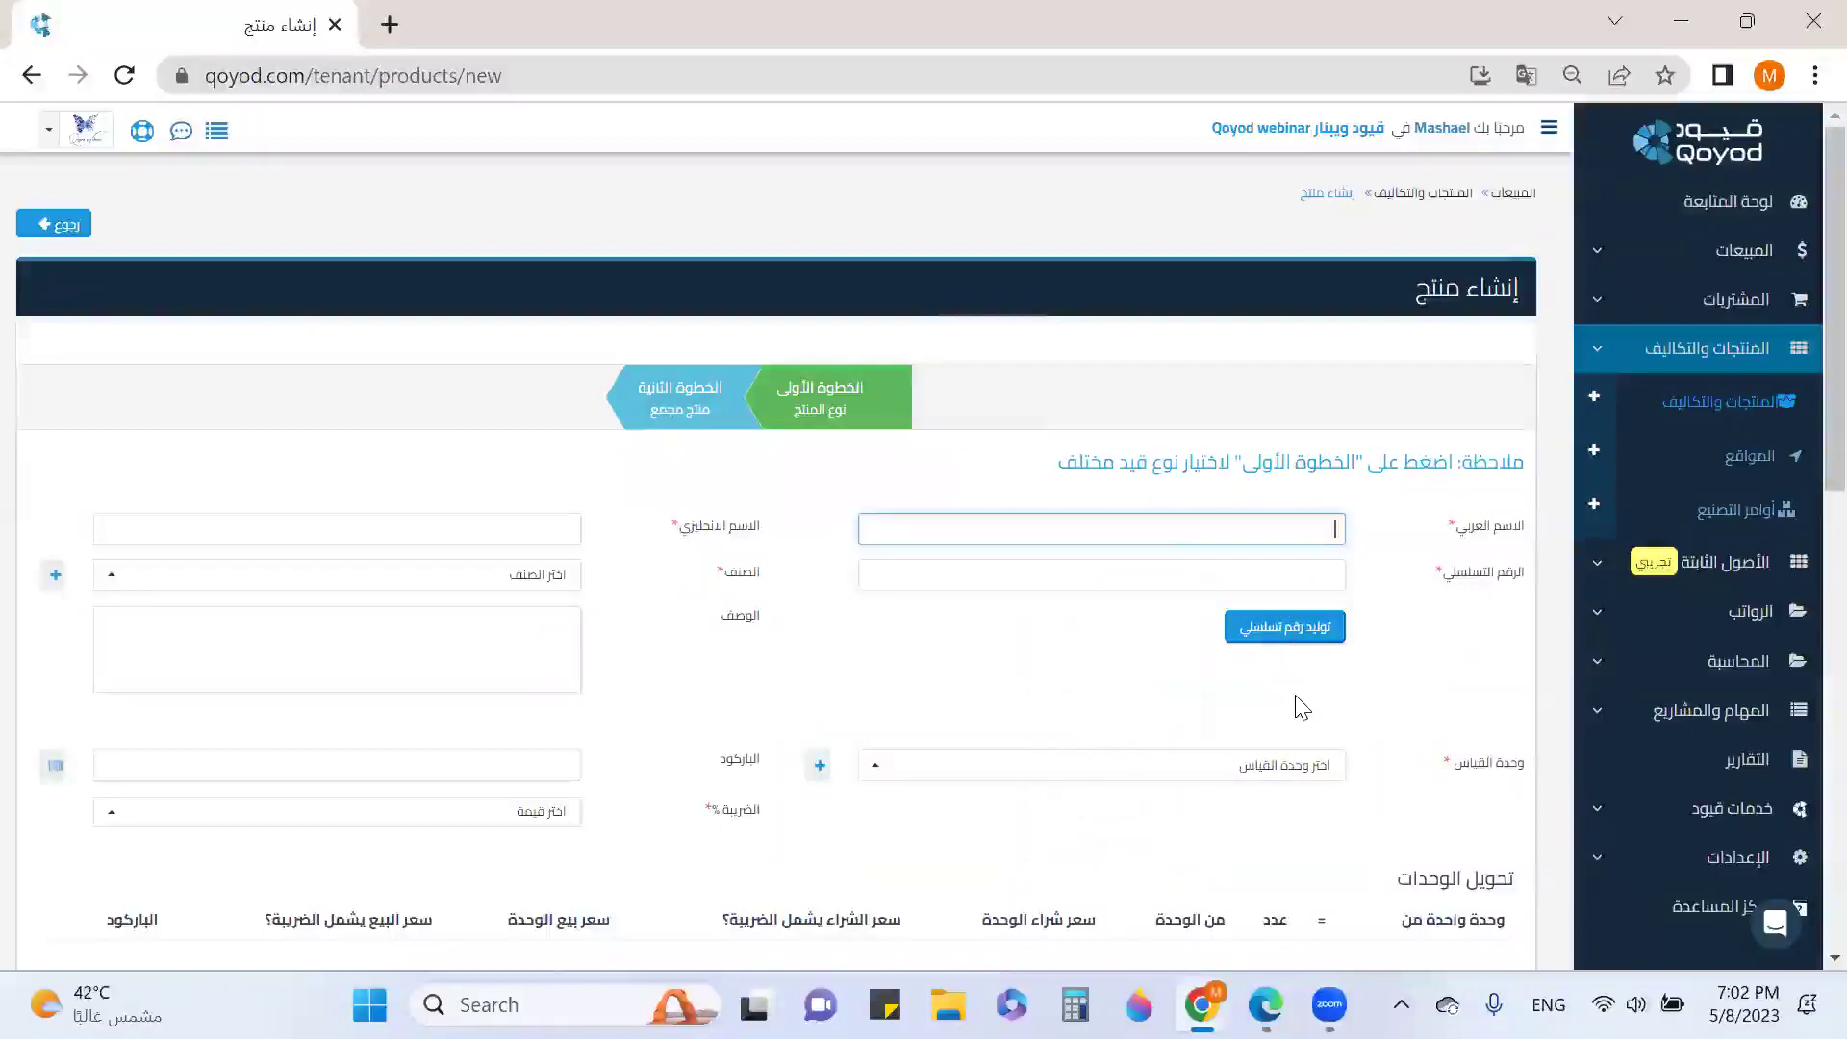
key("alt+shift")
type("مجموعة مع تخزين")
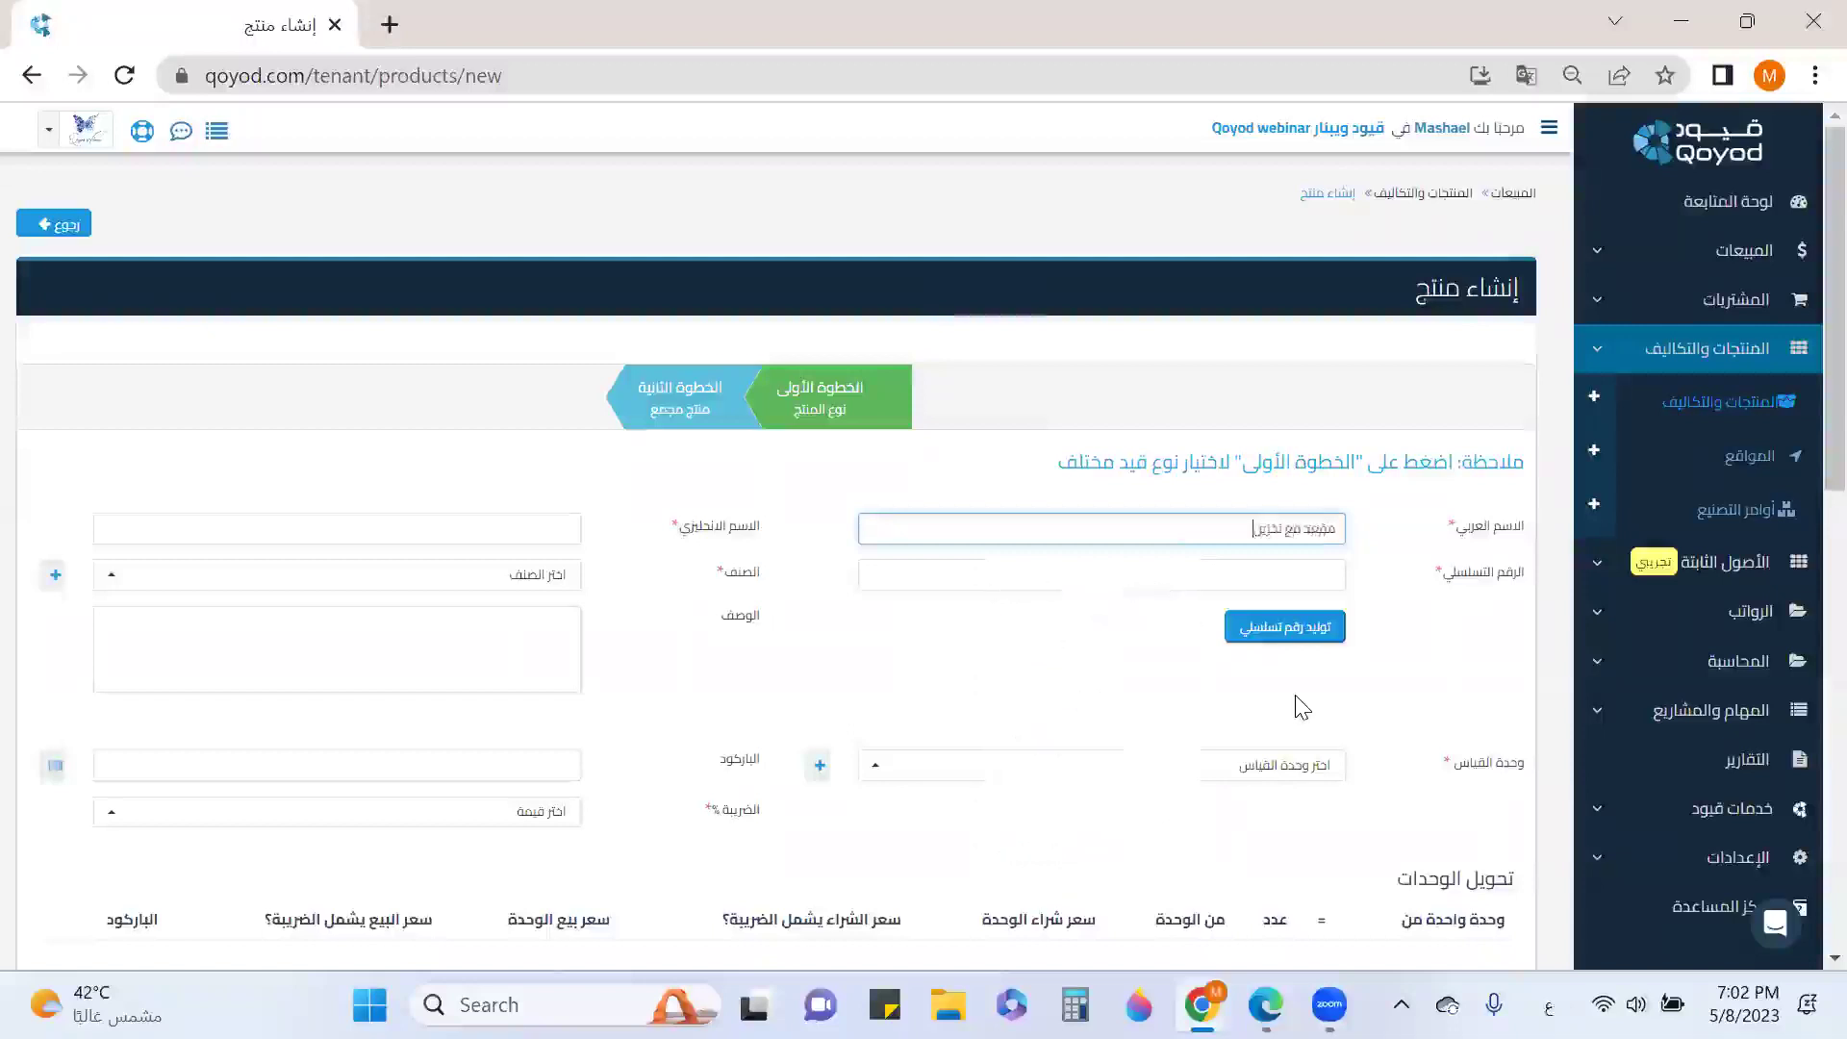
left_click(420, 531)
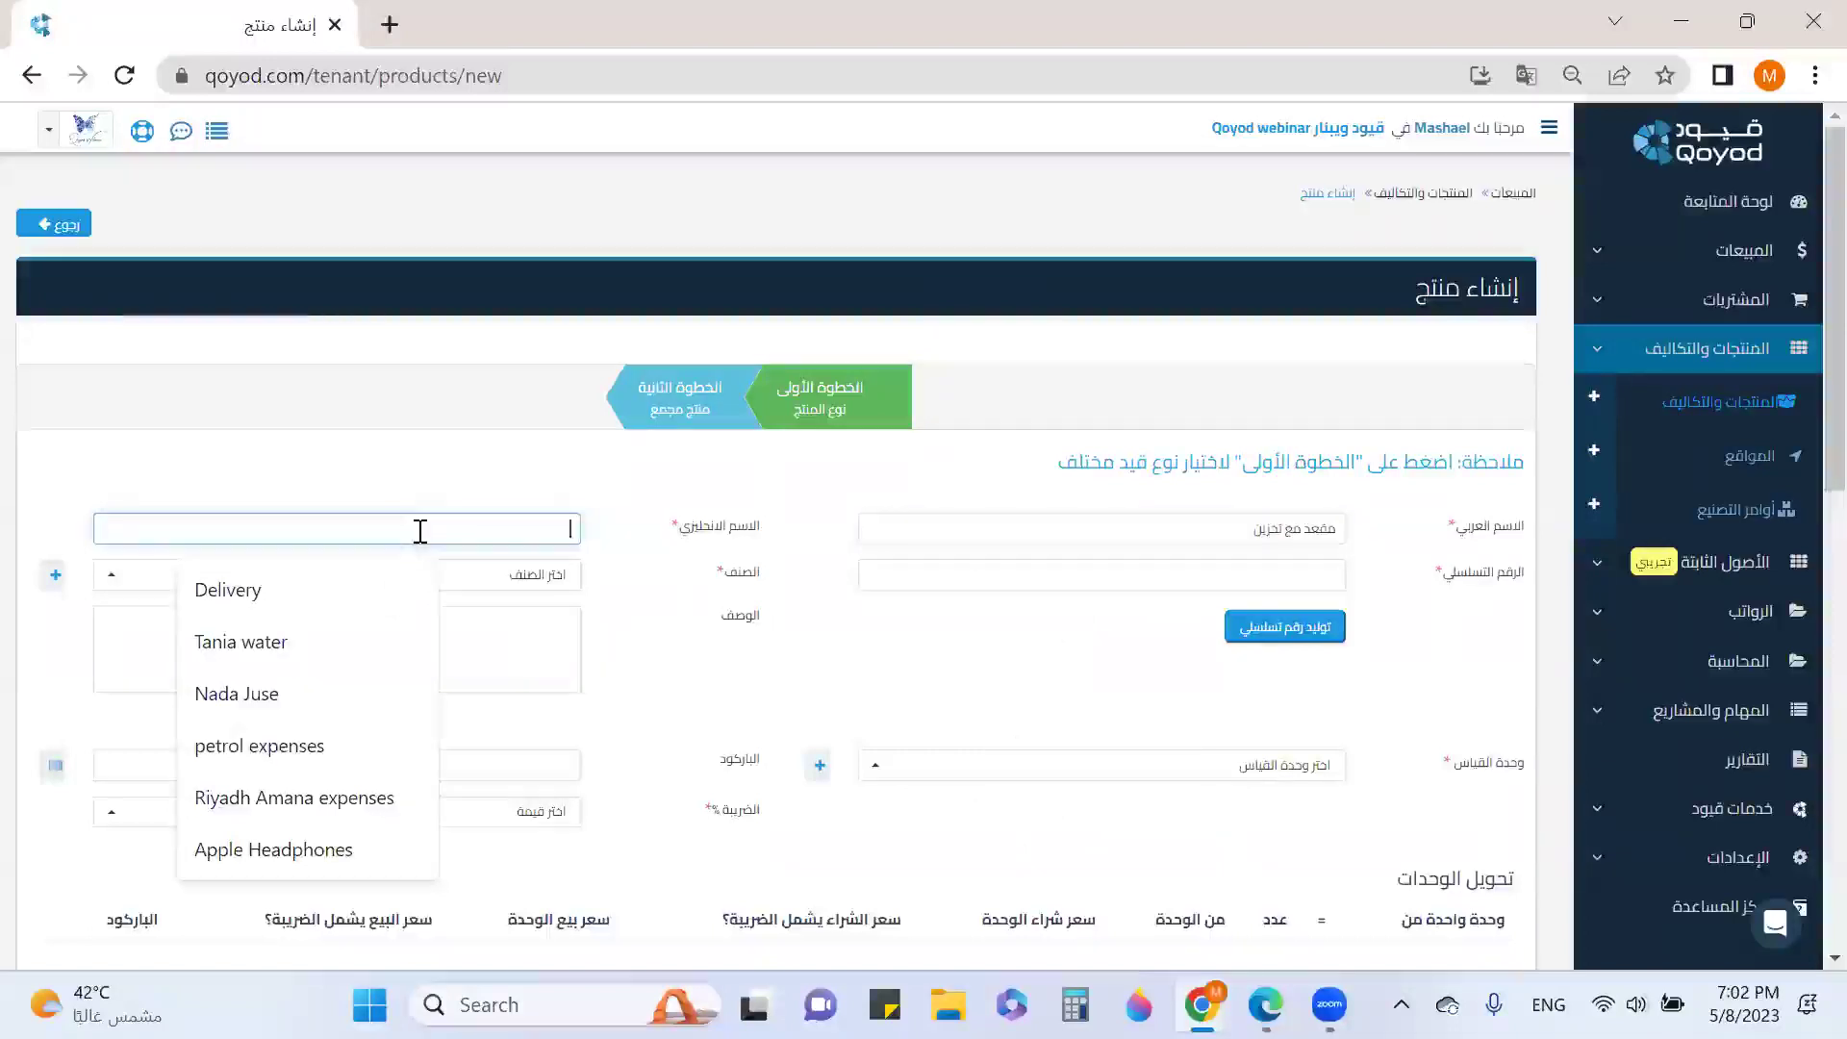
type("ben")
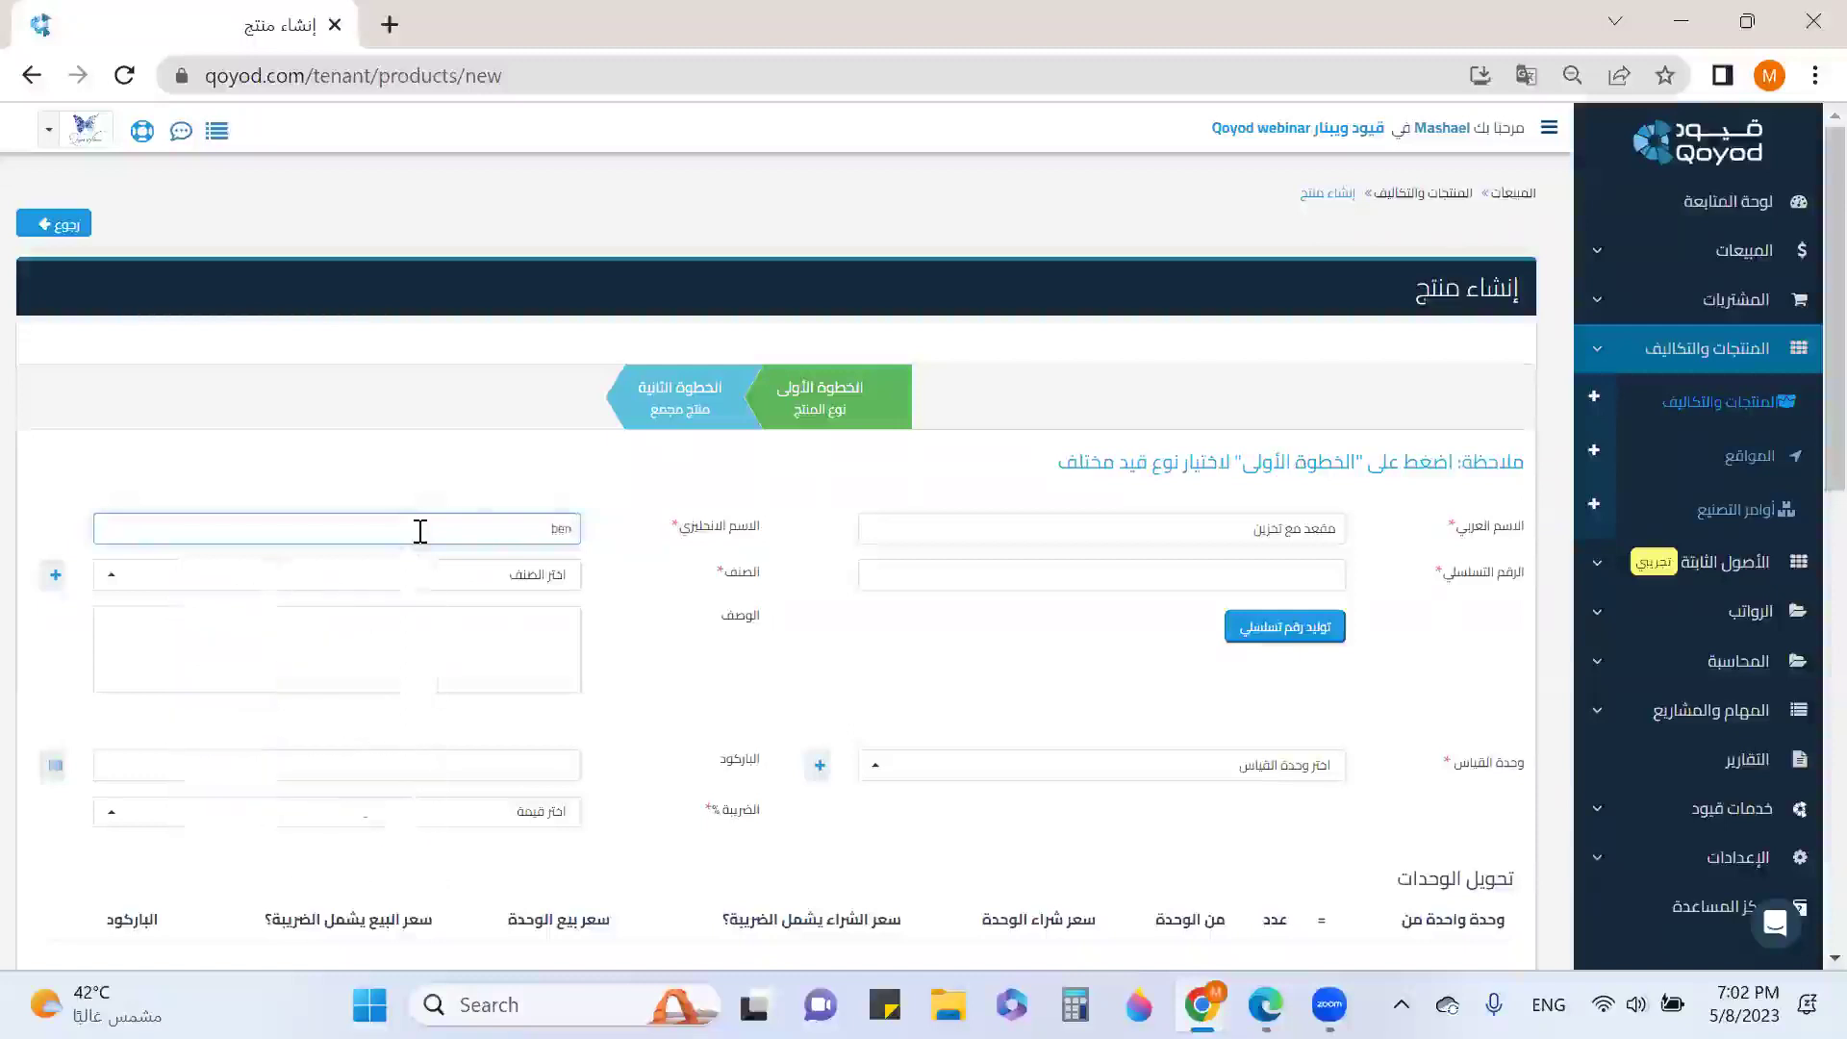
type("ch with")
type("stor")
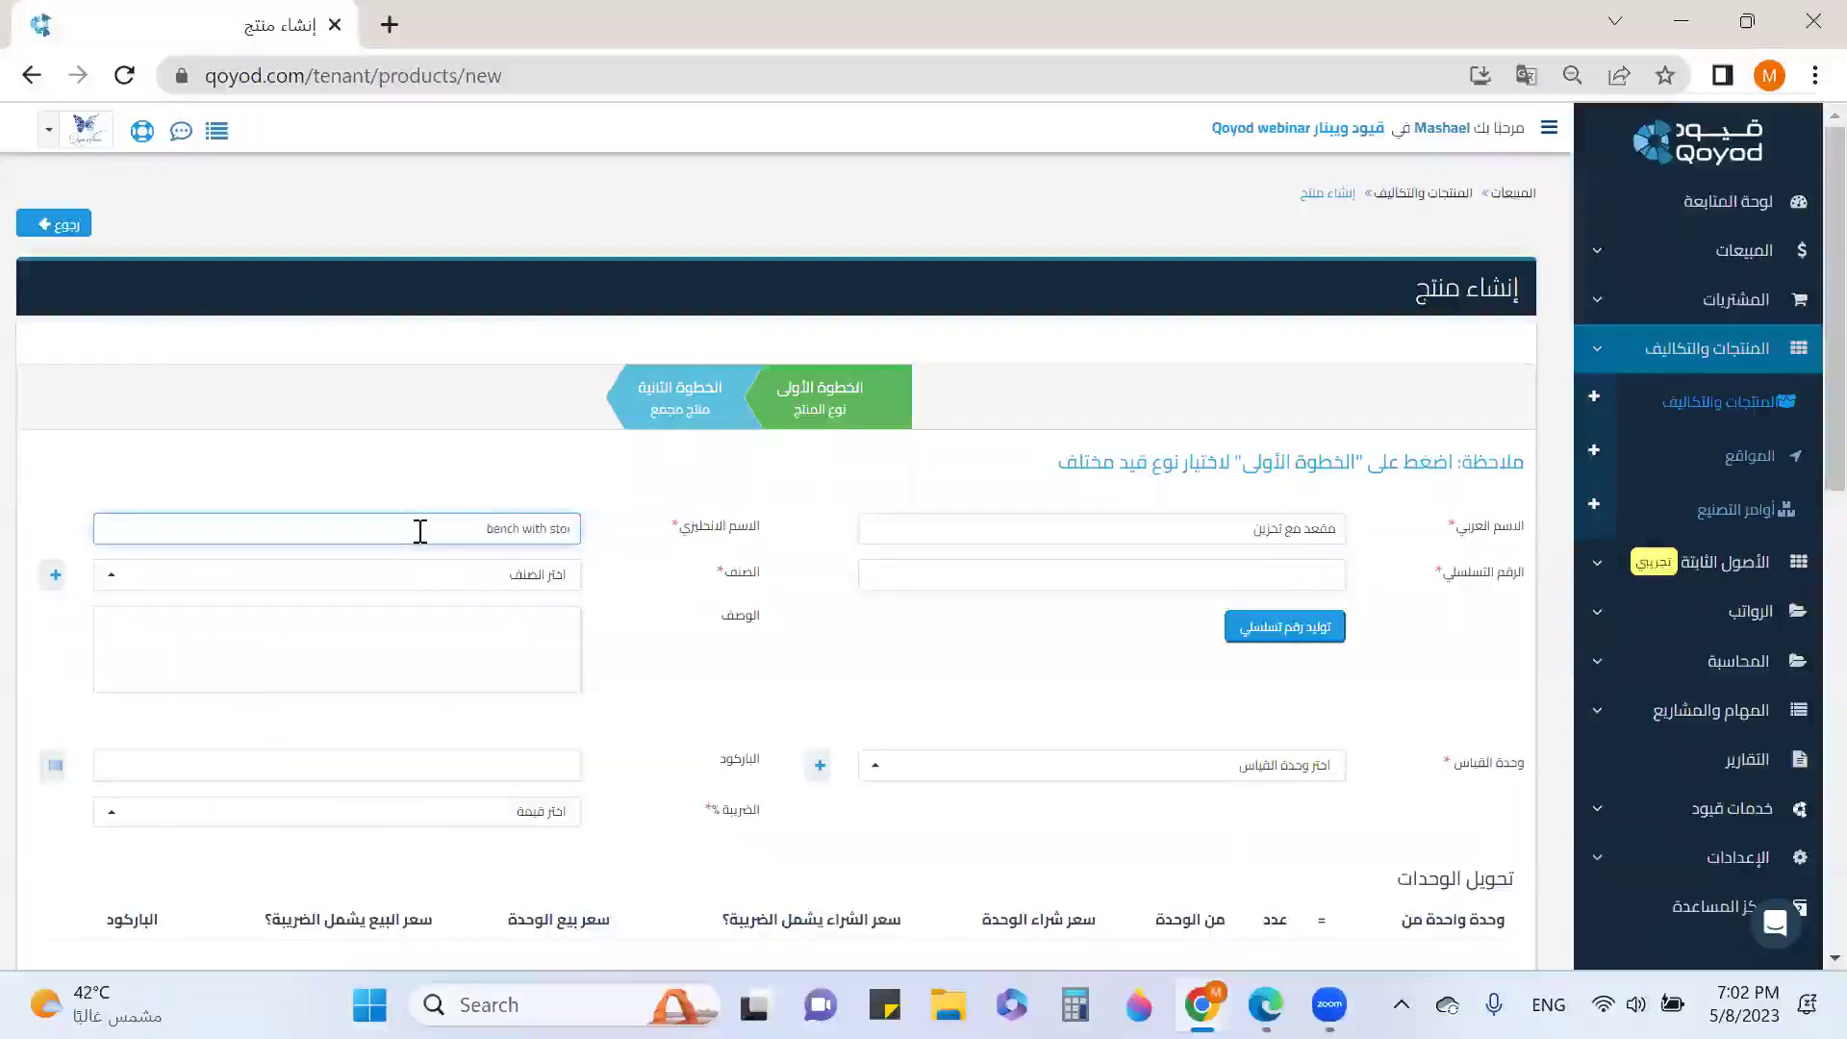
type("age")
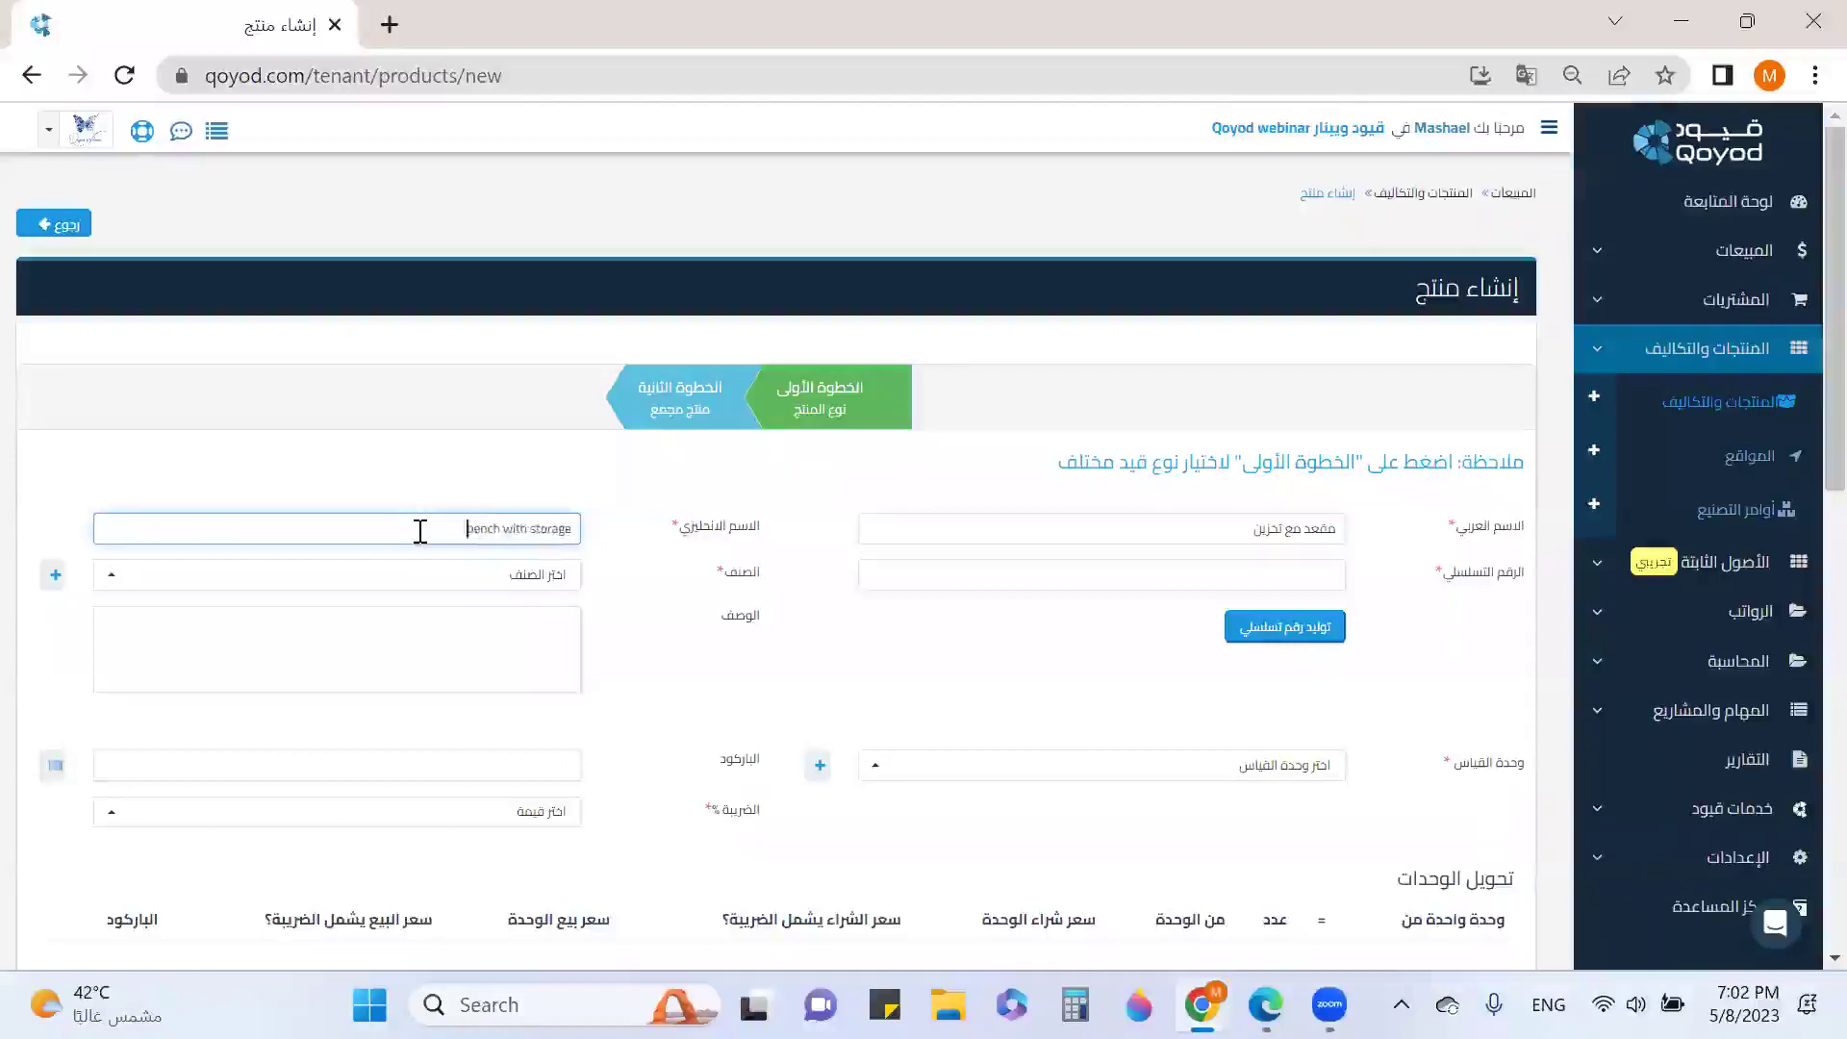
left_click(1310, 630)
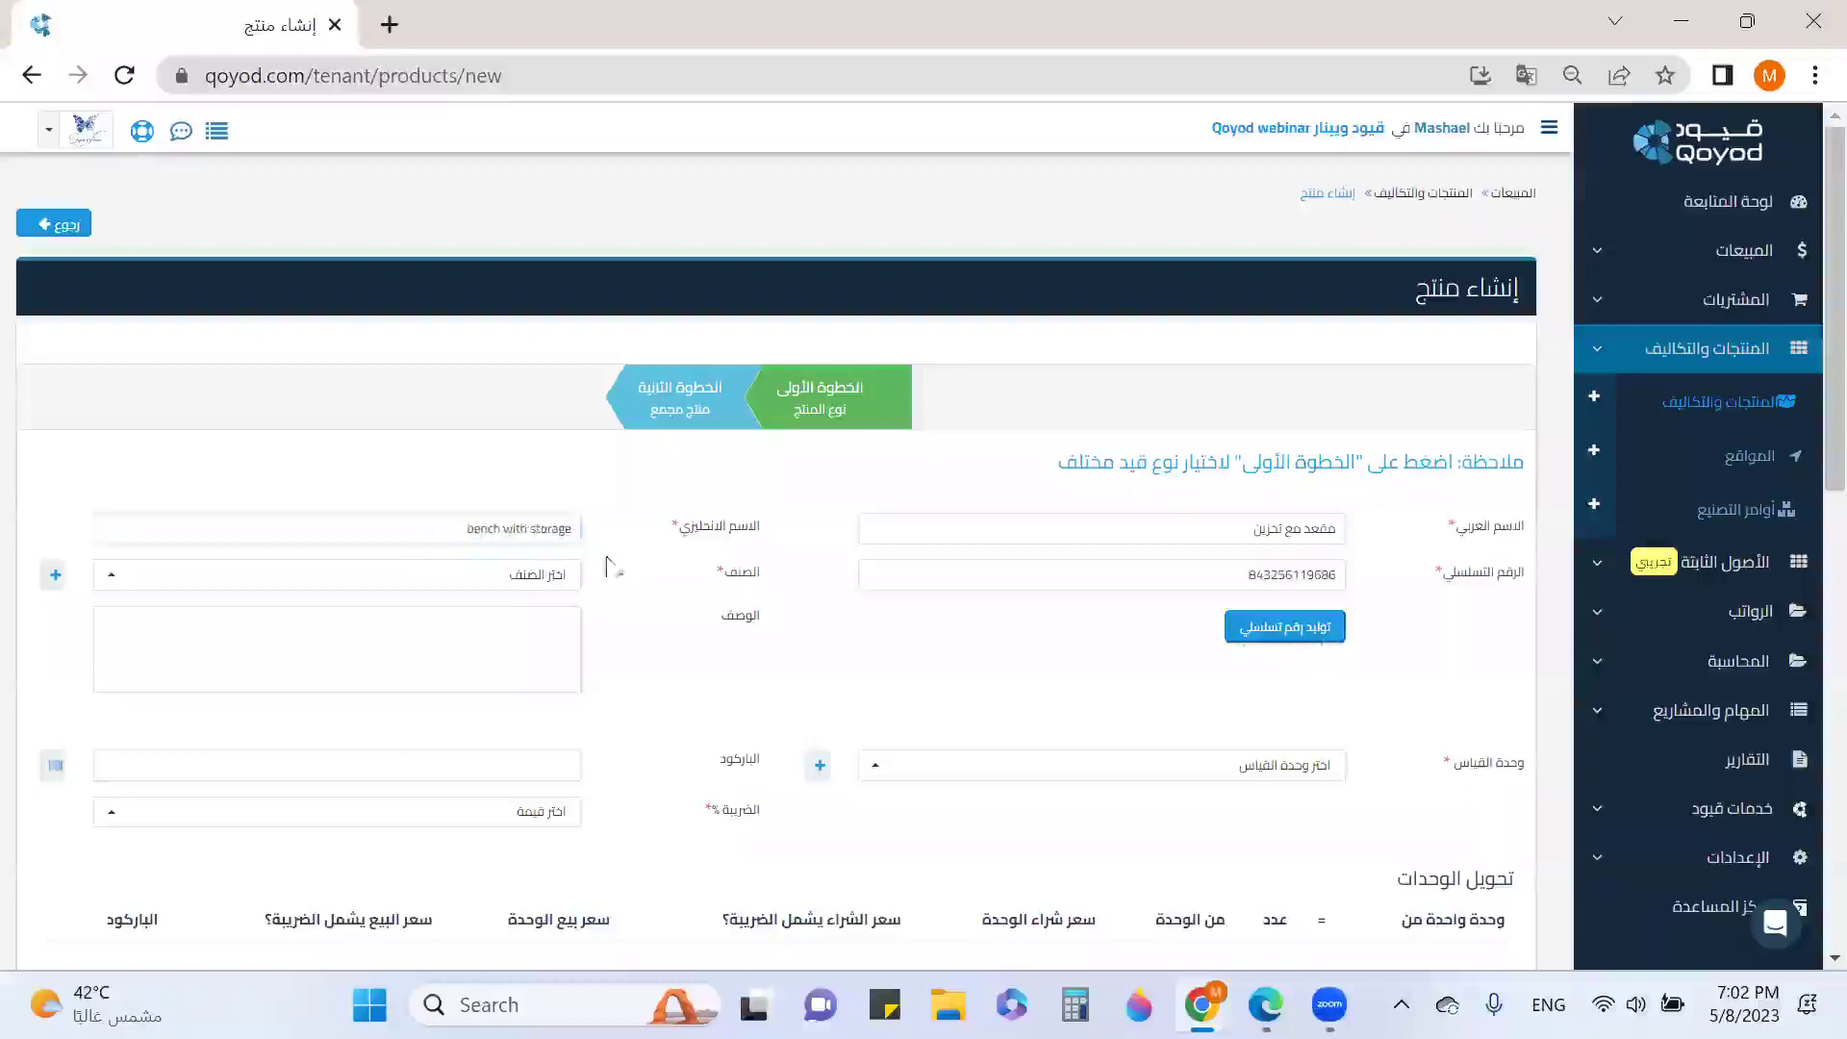
left_click(556, 577)
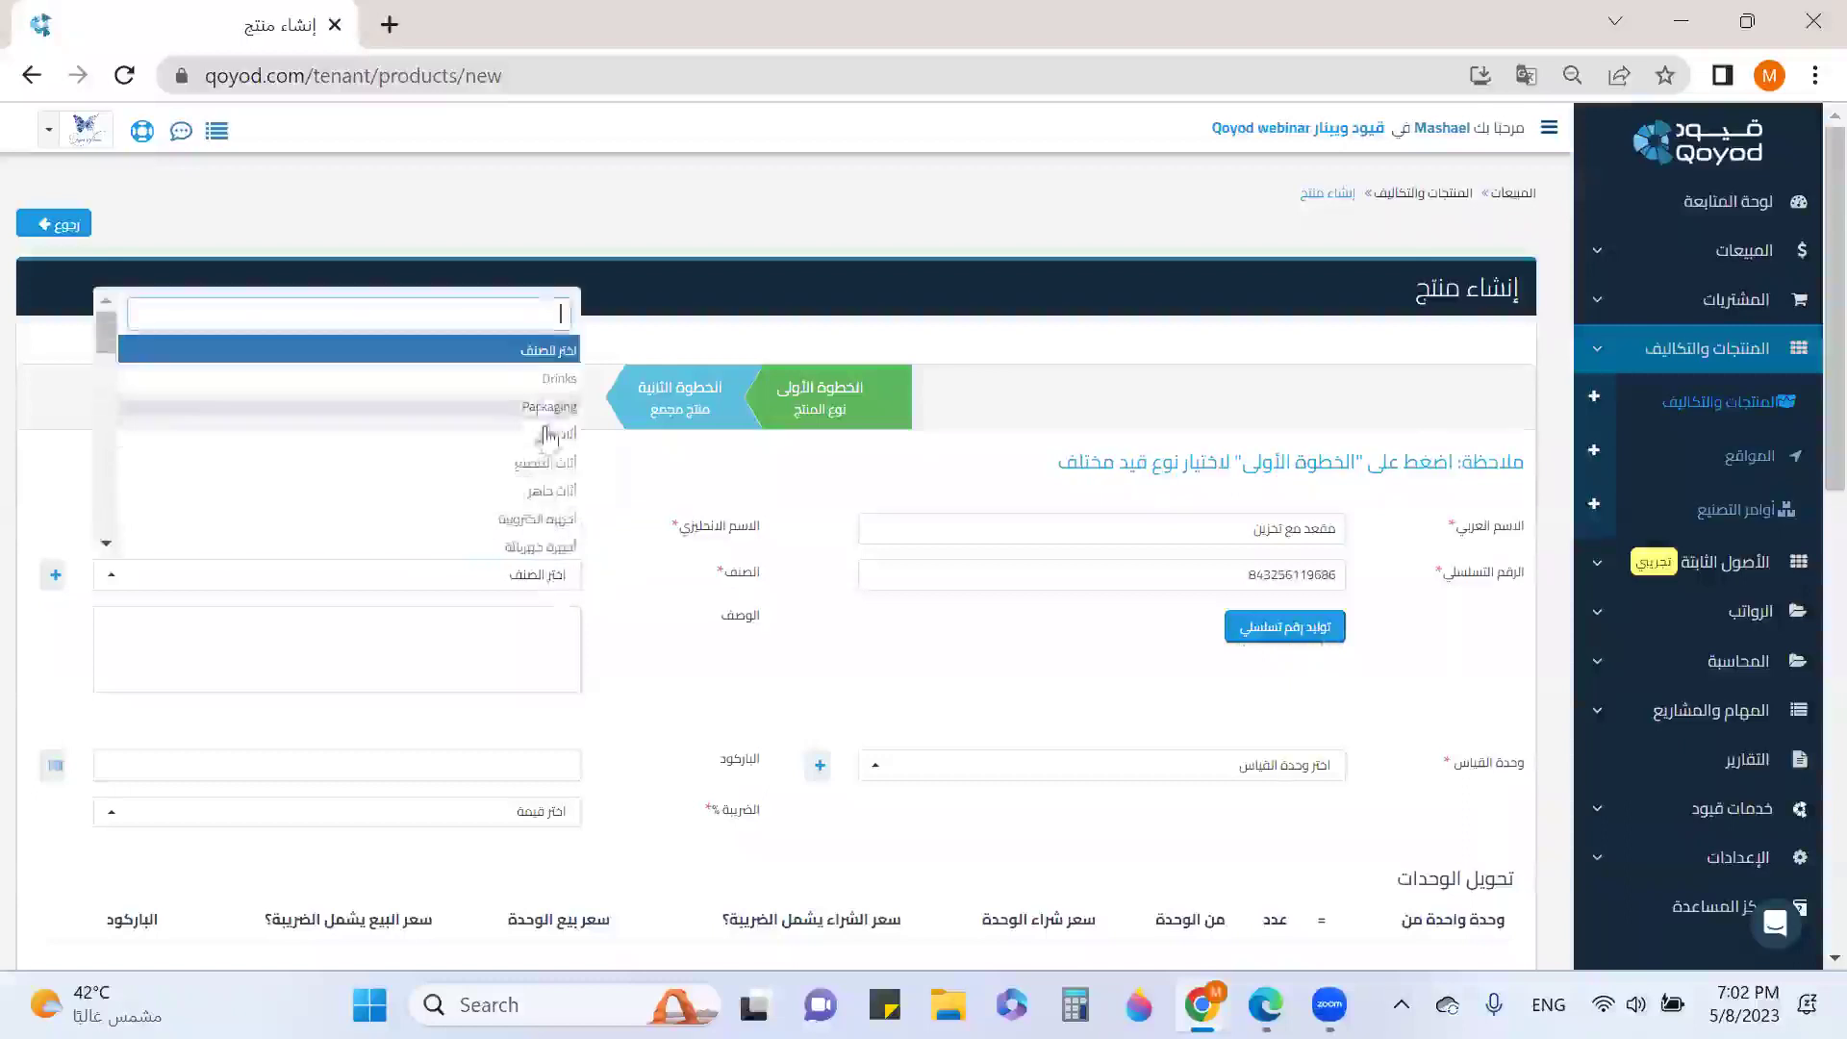
left_click(548, 490)
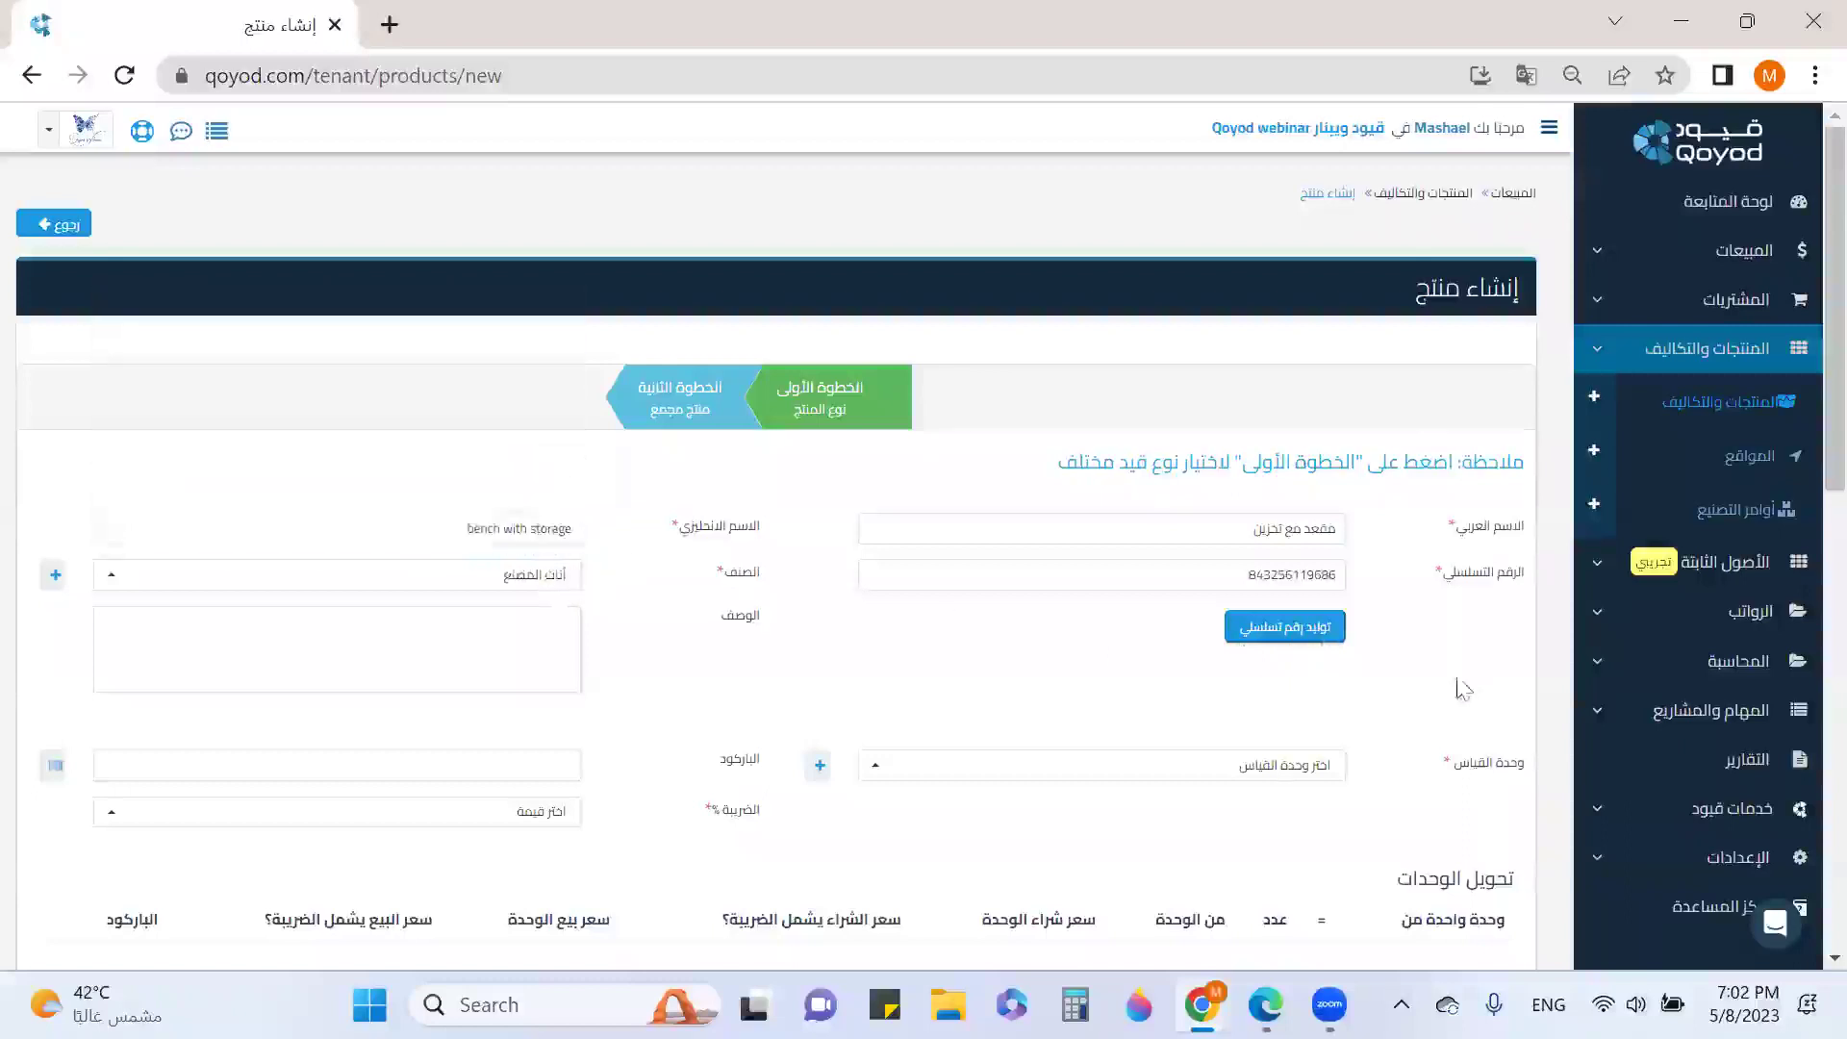
left_click(1312, 766)
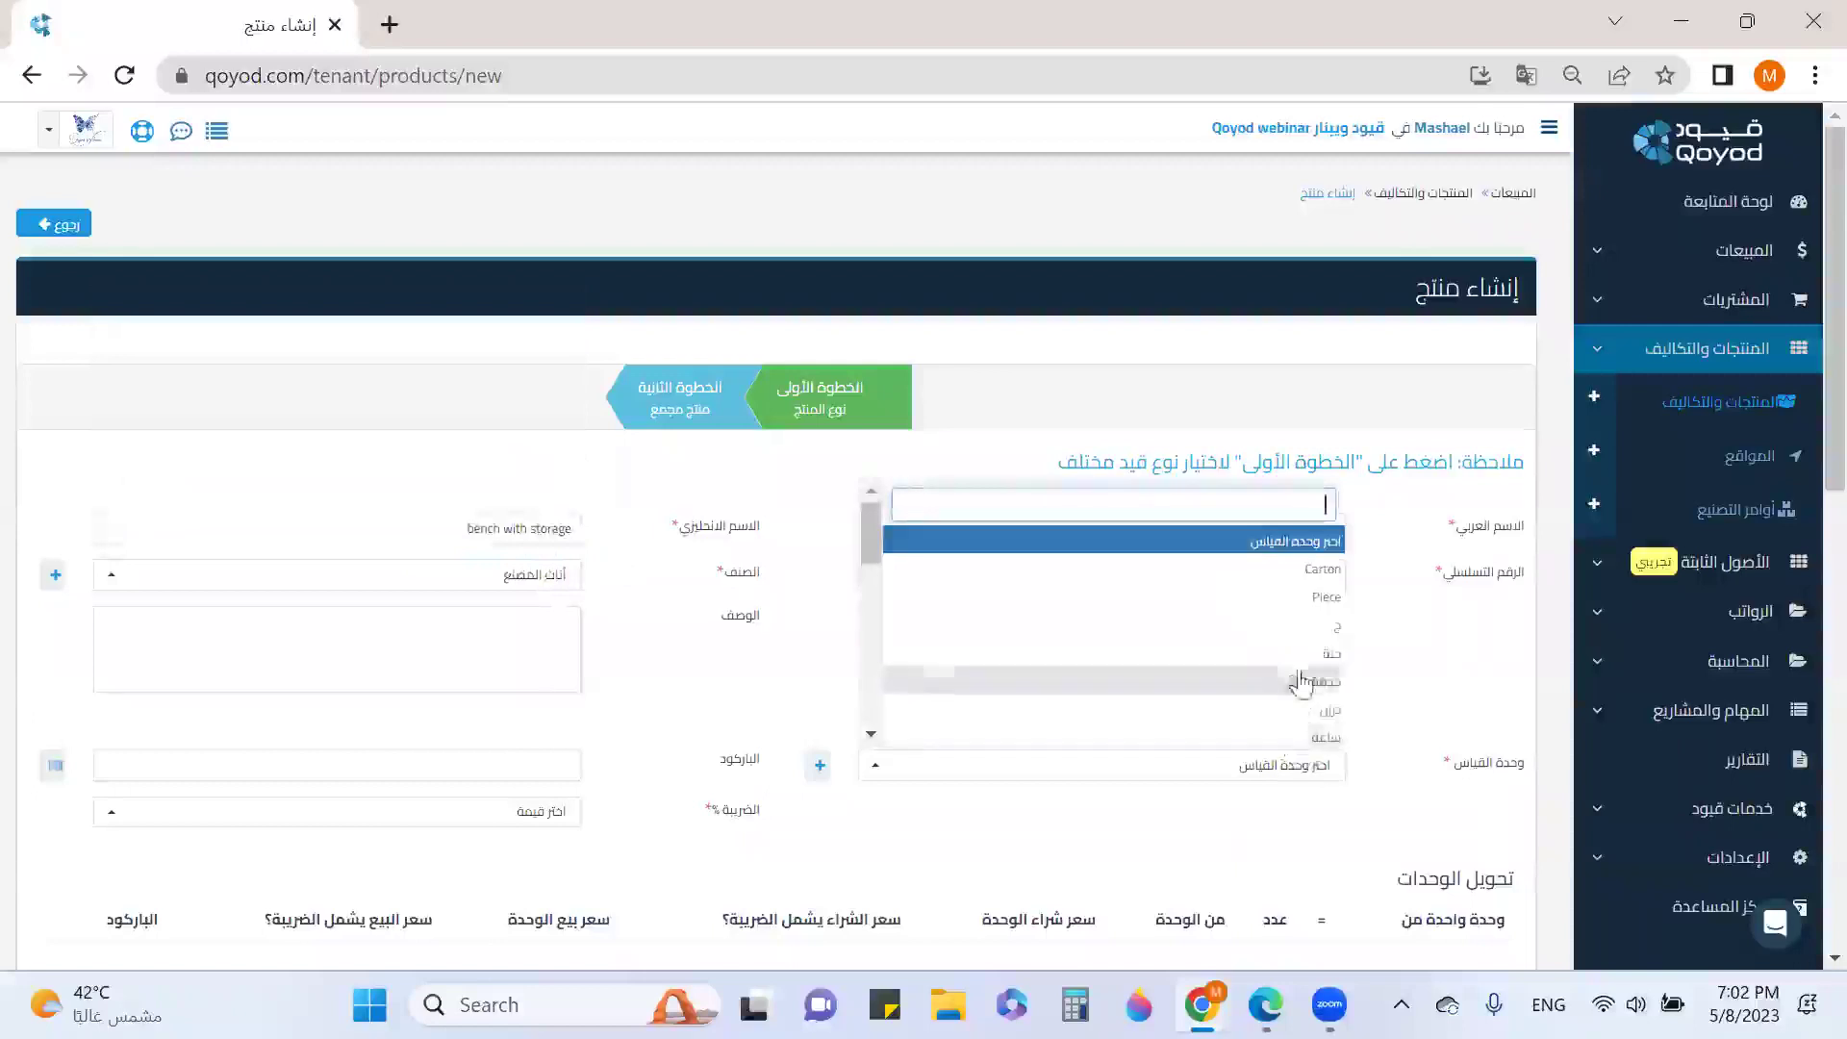
scroll(1303, 667, "down", 2)
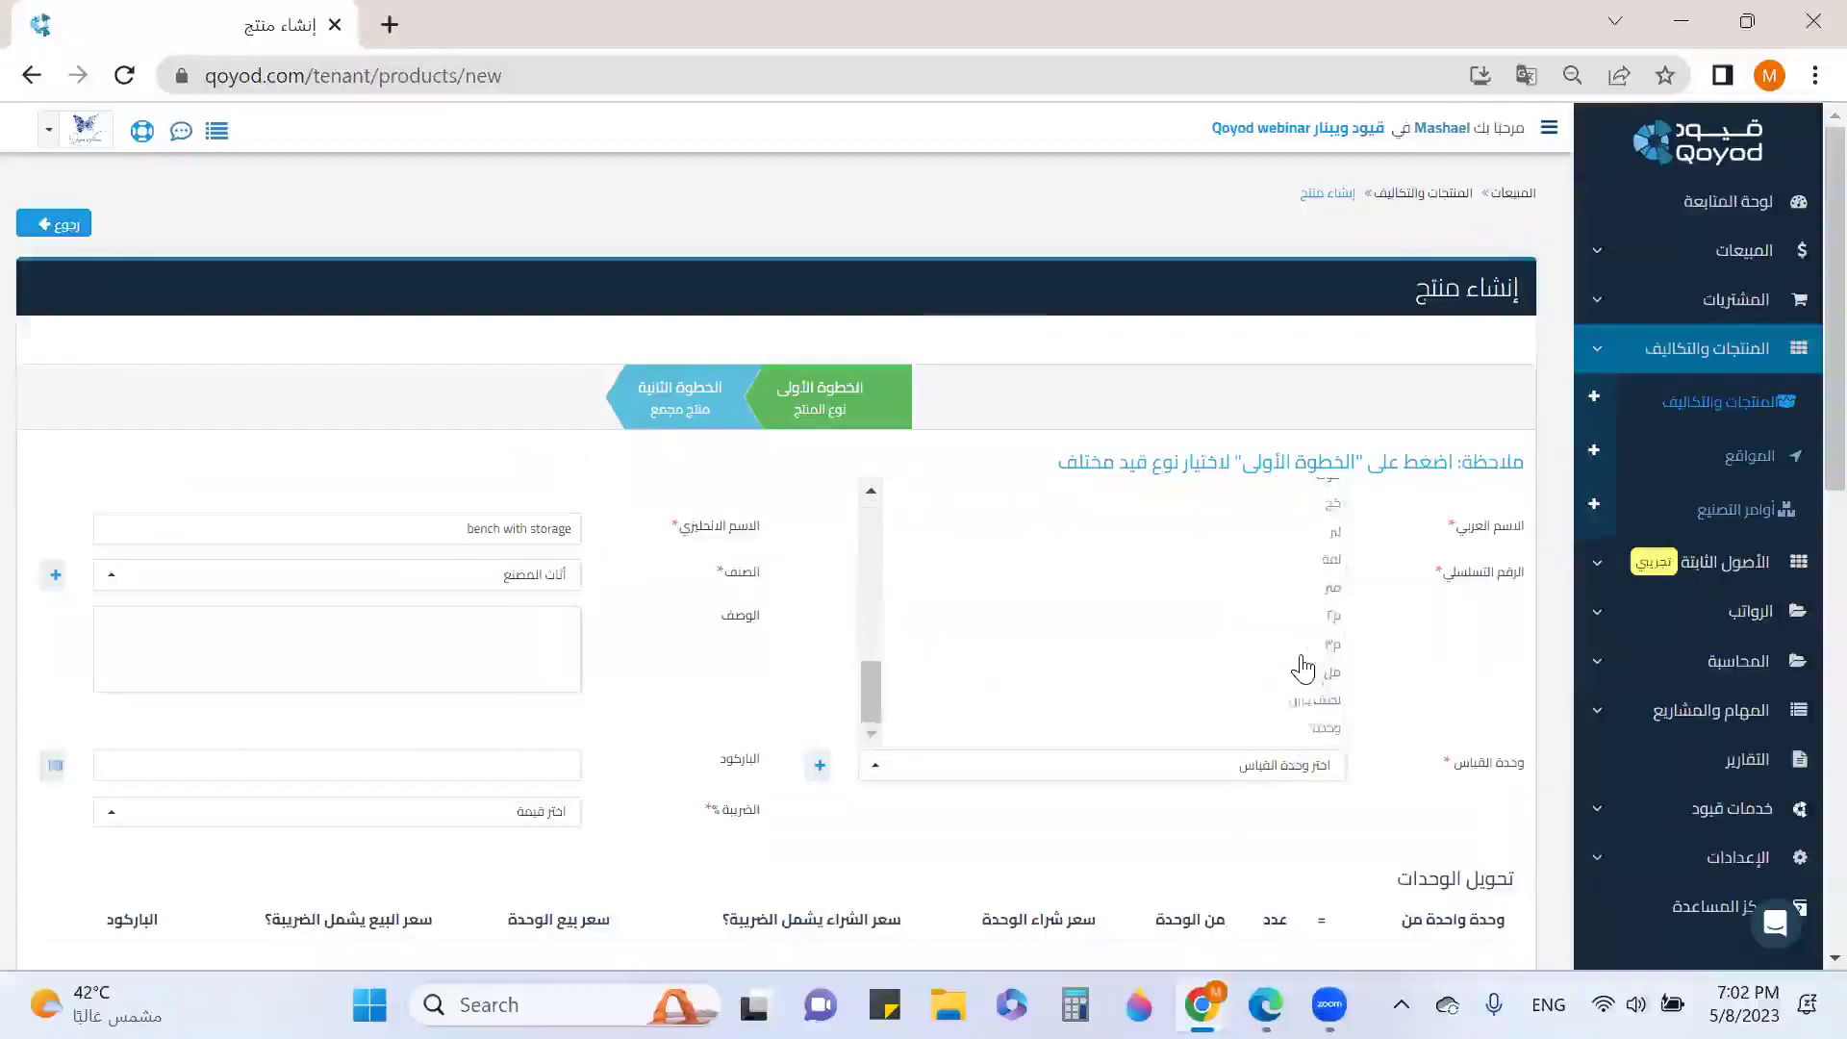
left_click(1303, 749)
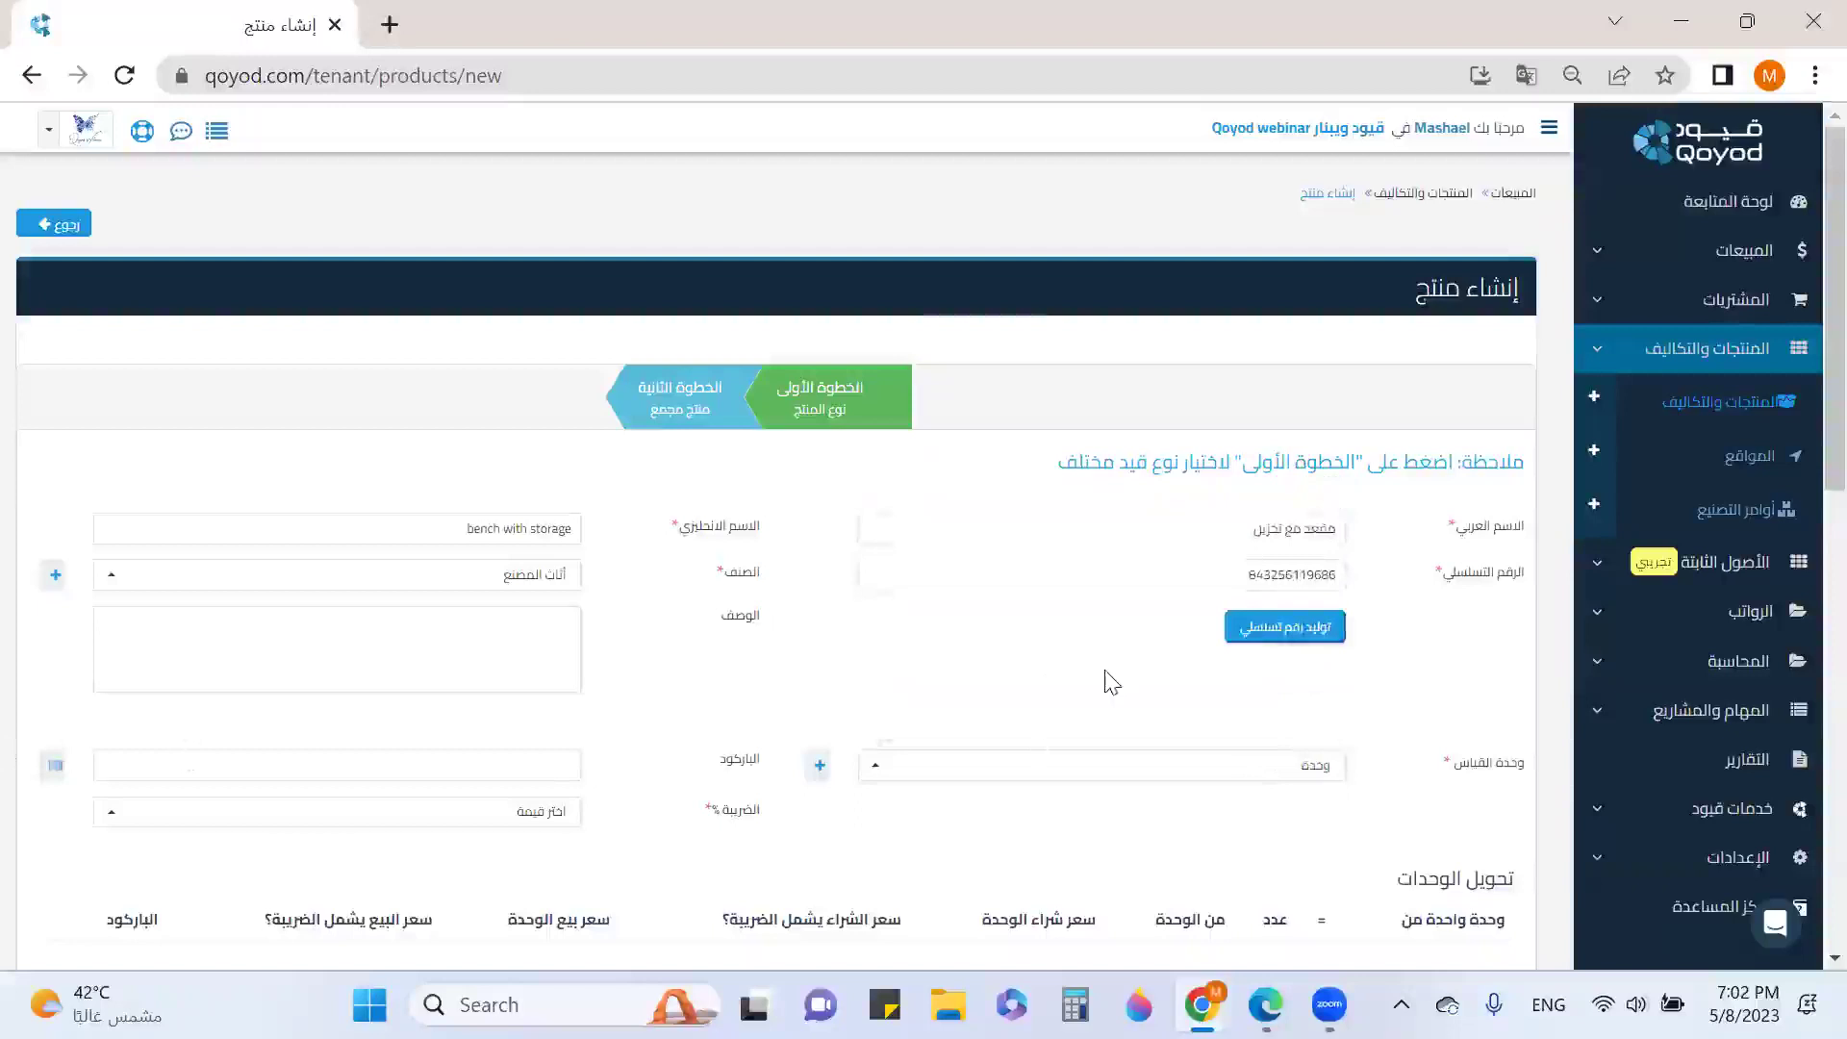
scroll(1104, 680, "down", 1)
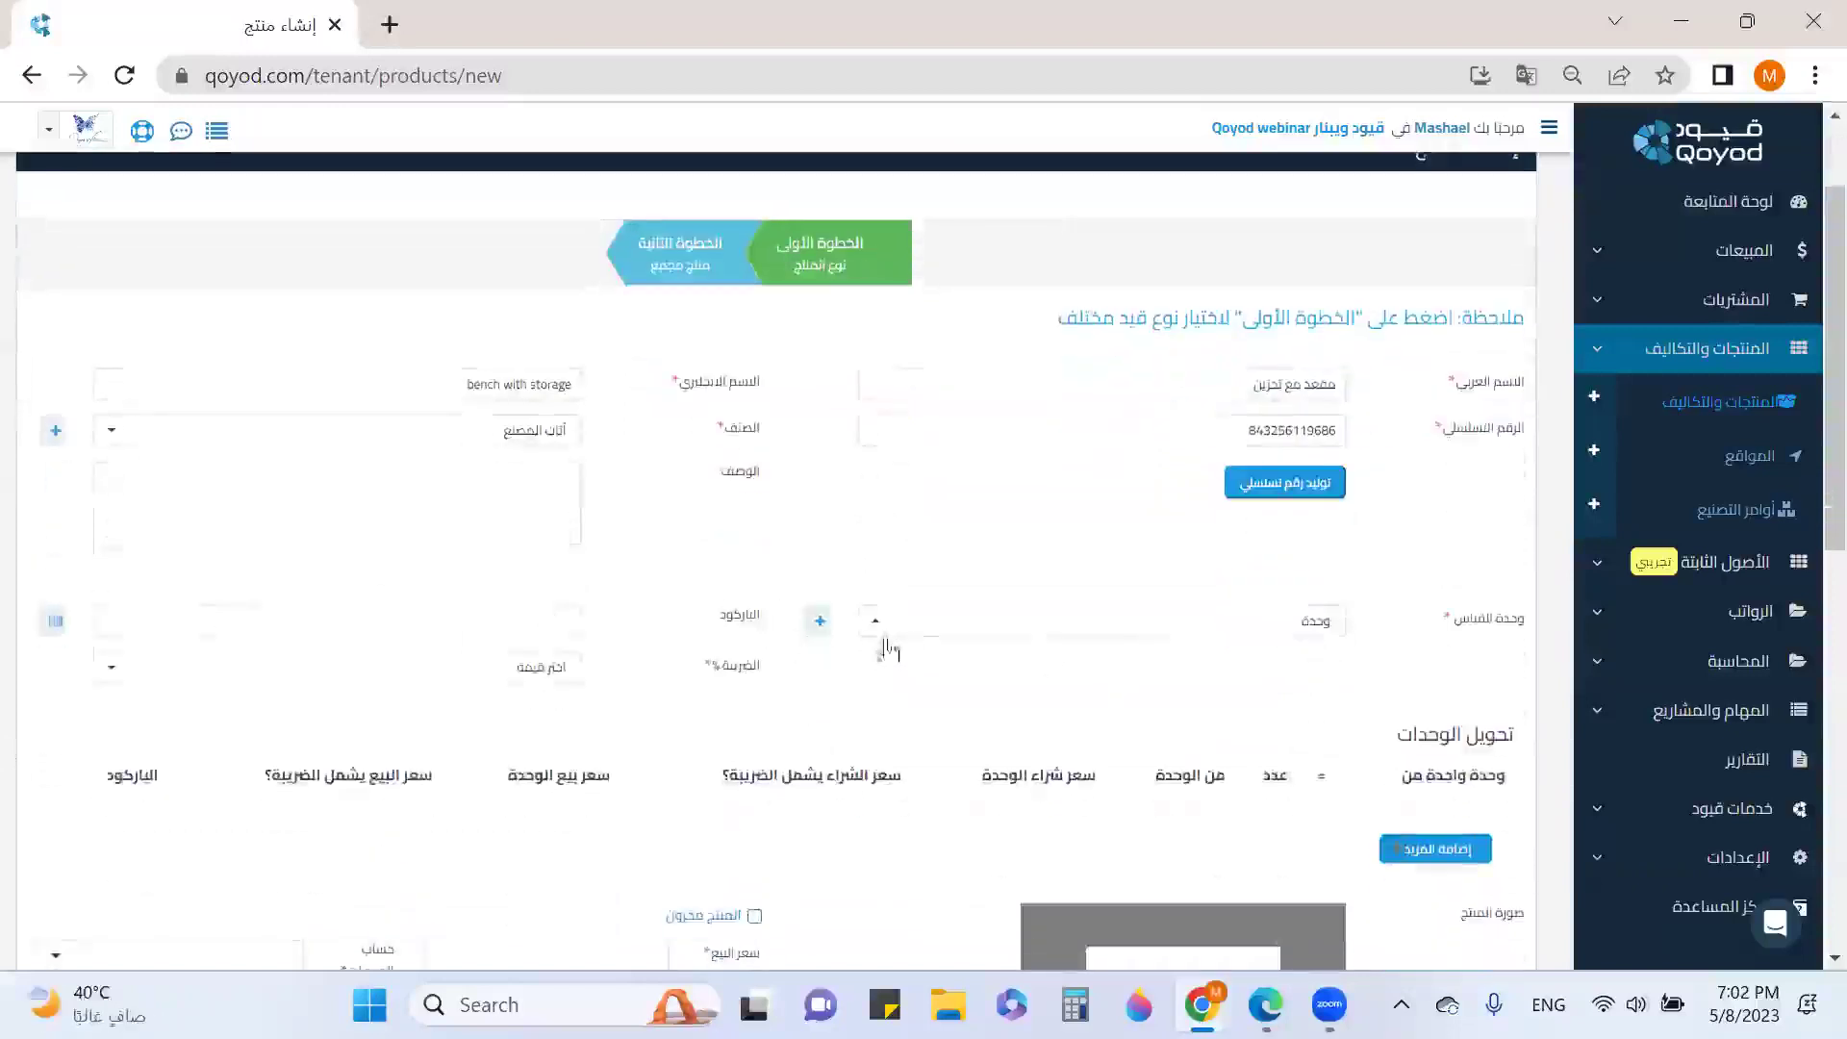
Apply 15% VAT, a tax-inclusive sale price of 1000, and sales account 4101.
left_click(545, 672)
scroll(545, 748, "down", 2)
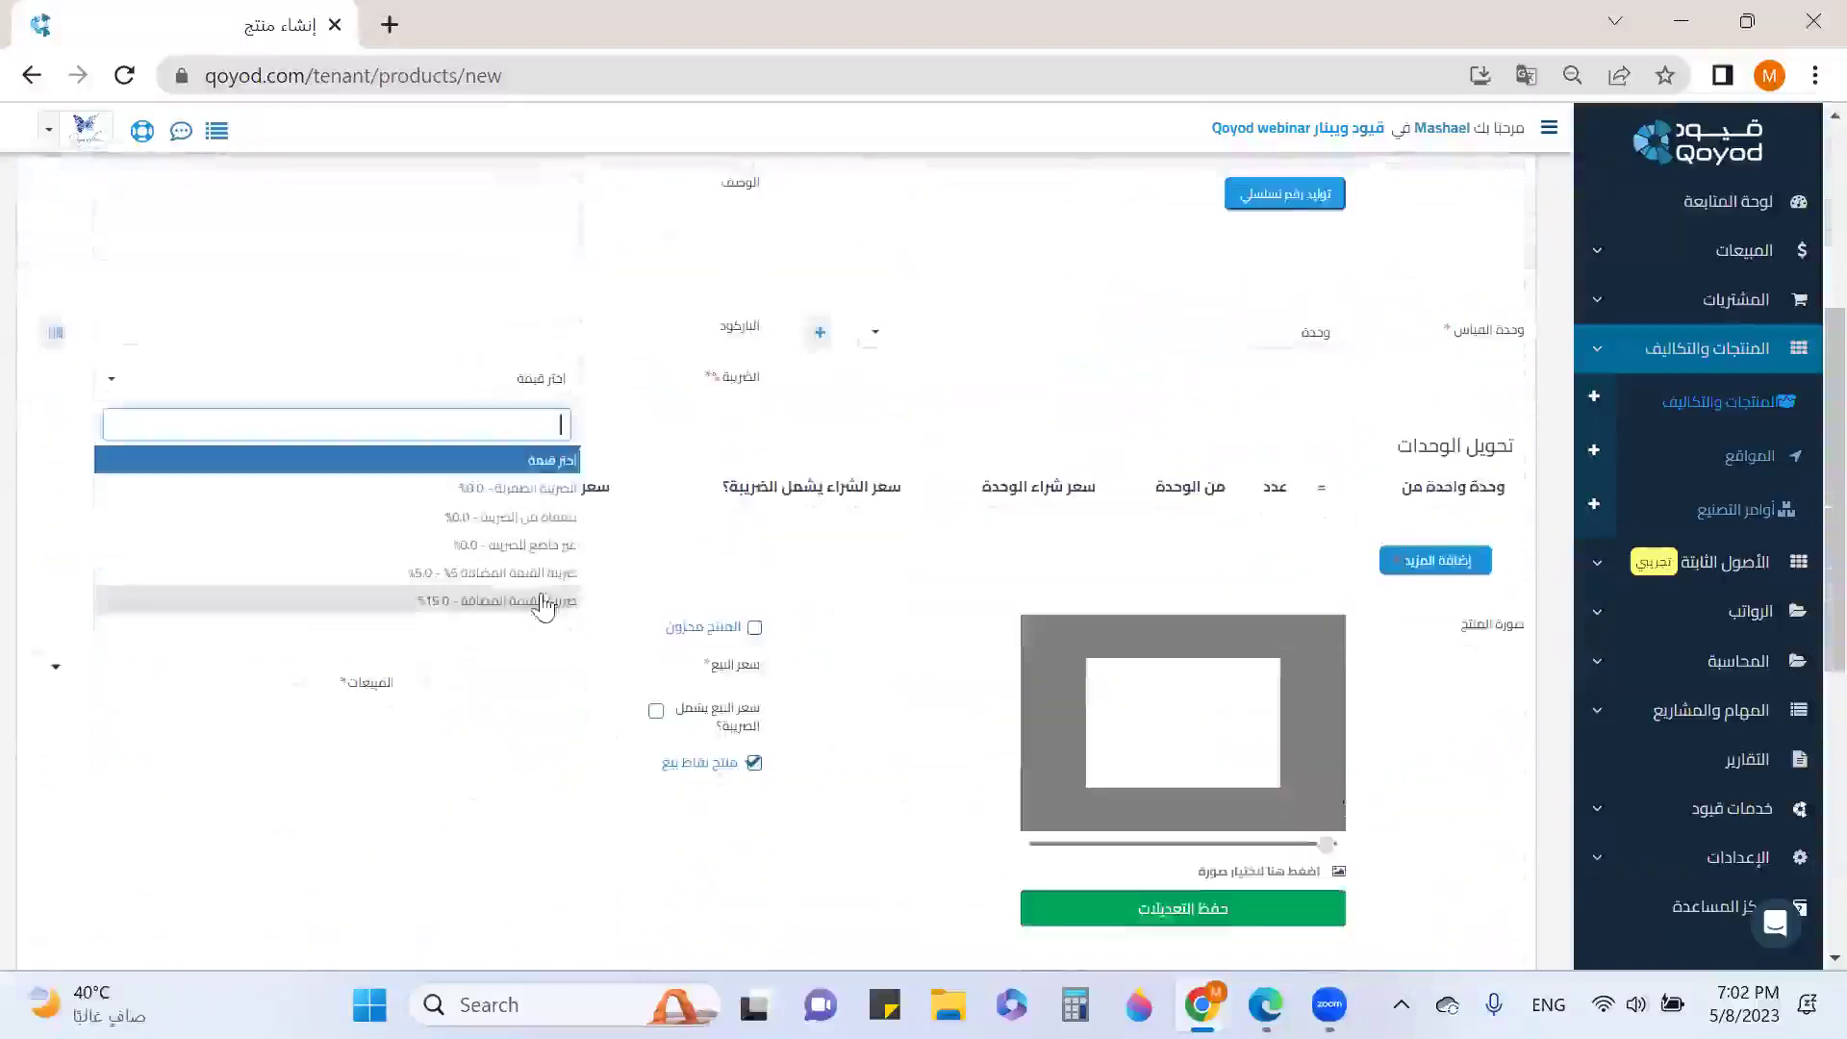
left_click(500, 598)
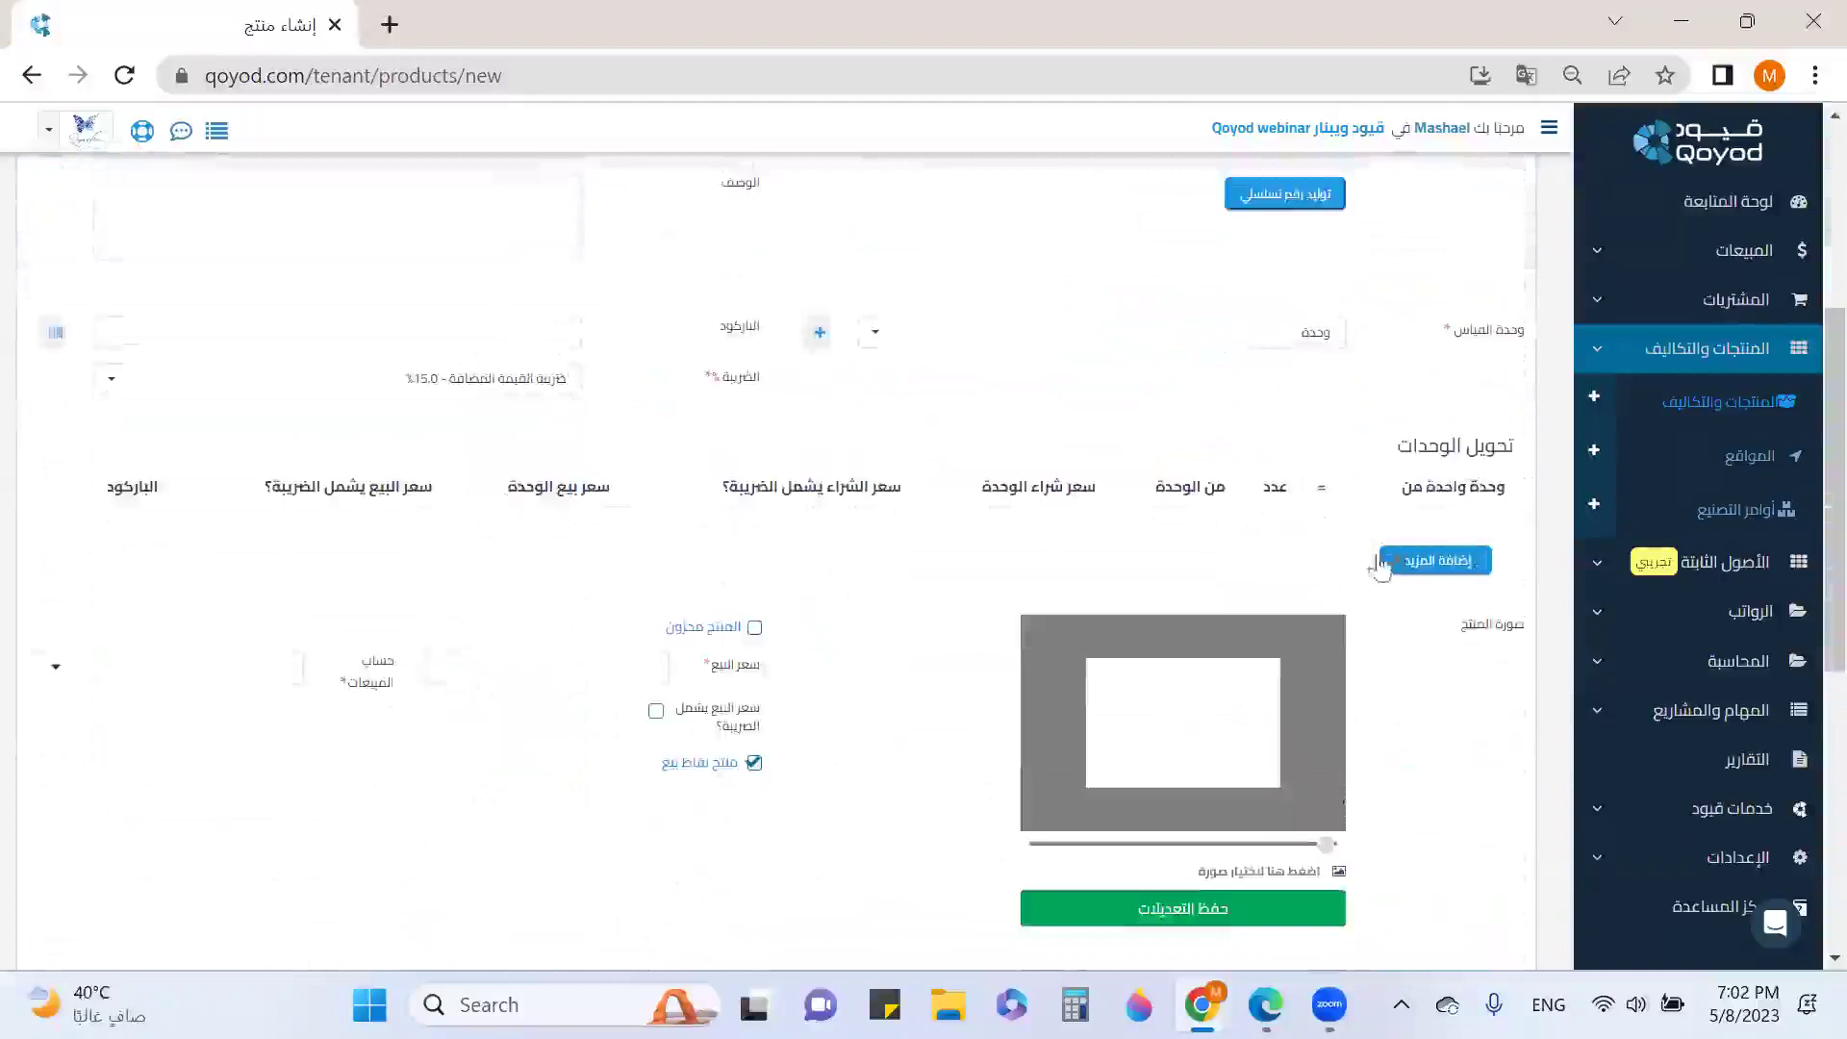
left_click_drag(758, 660, 705, 664)
left_click(794, 673)
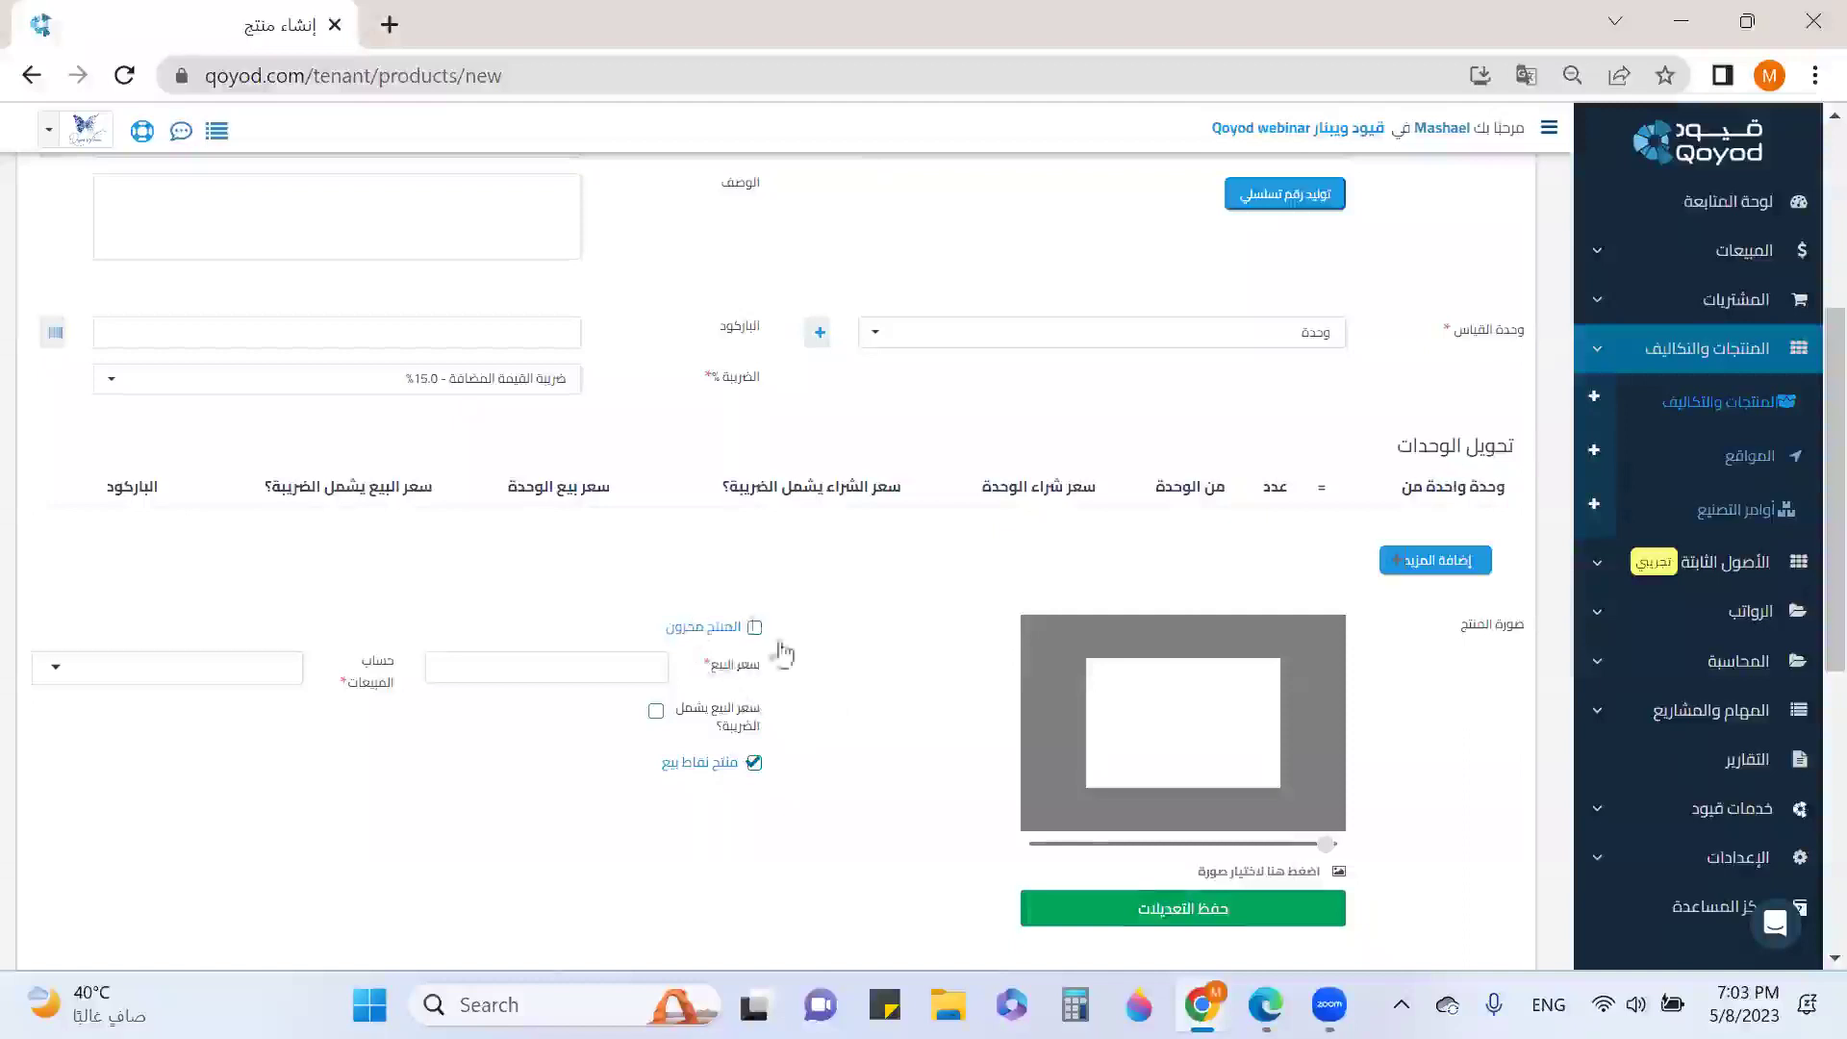
left_click_drag(769, 678, 601, 664)
left_click(597, 665)
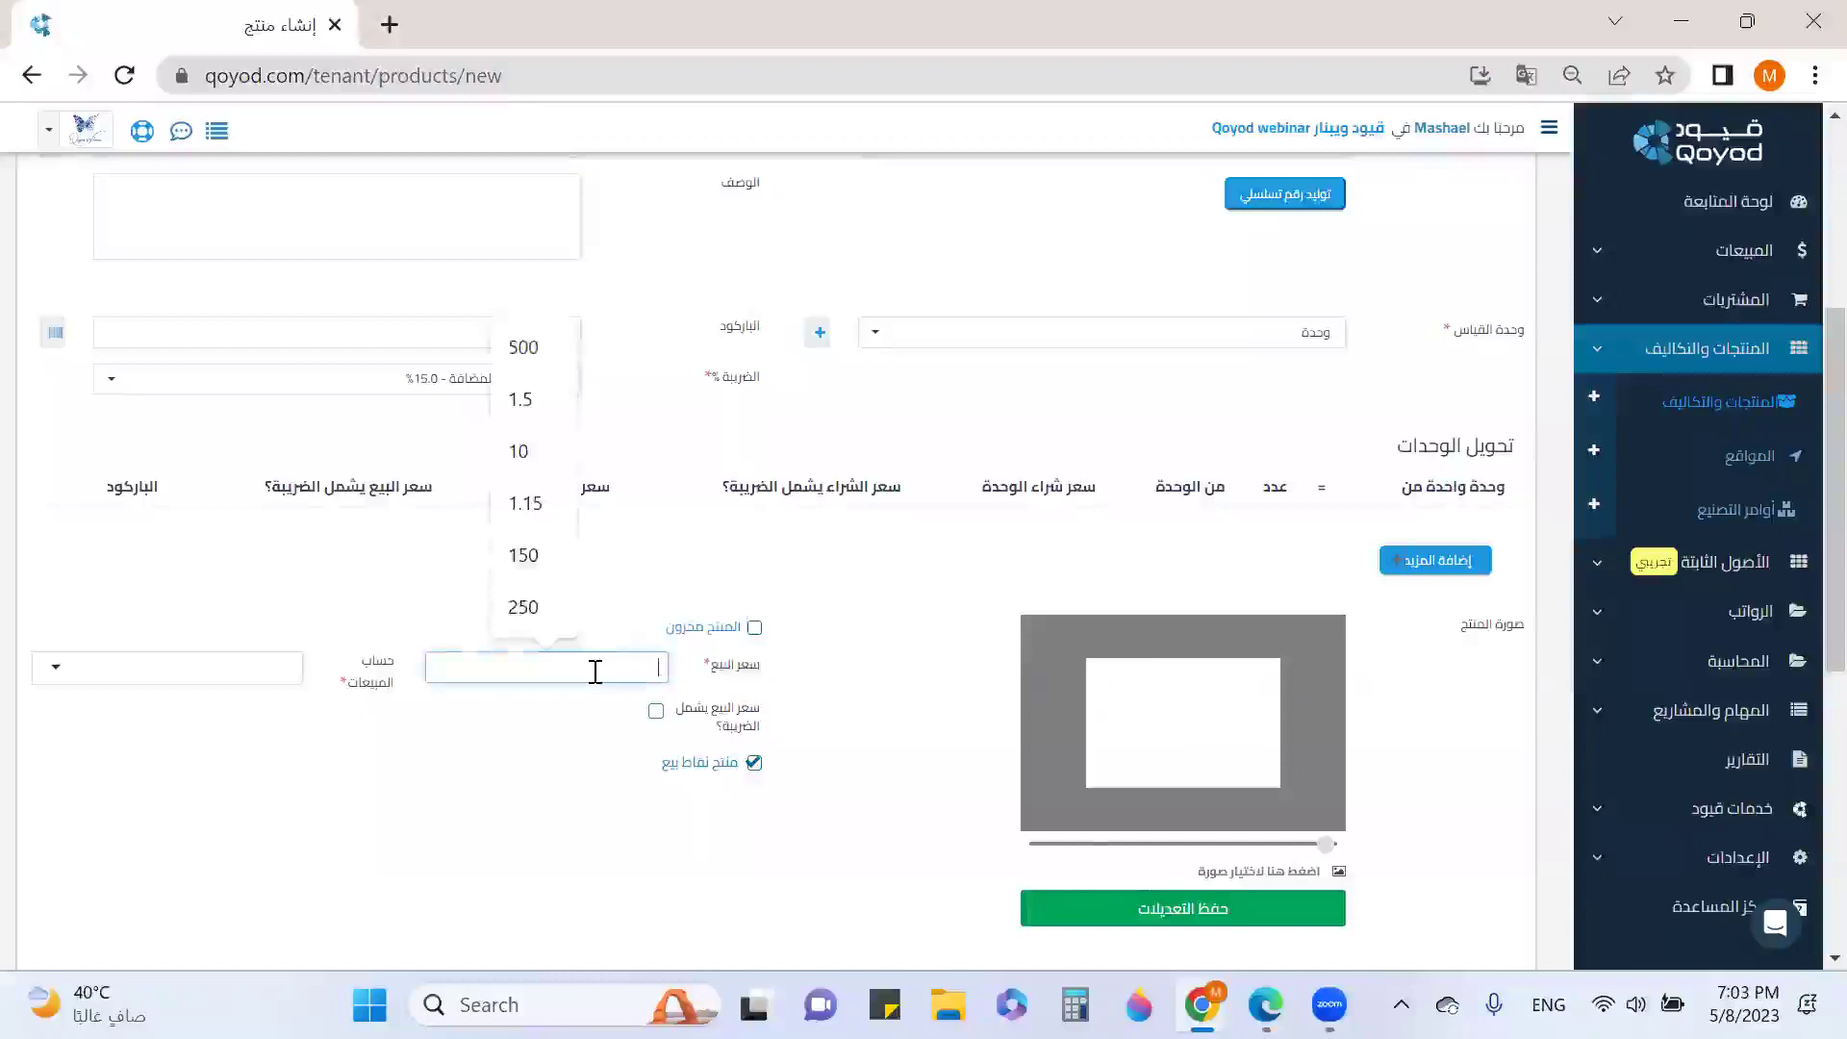
type("1000")
left_click(116, 665)
left_click(144, 735)
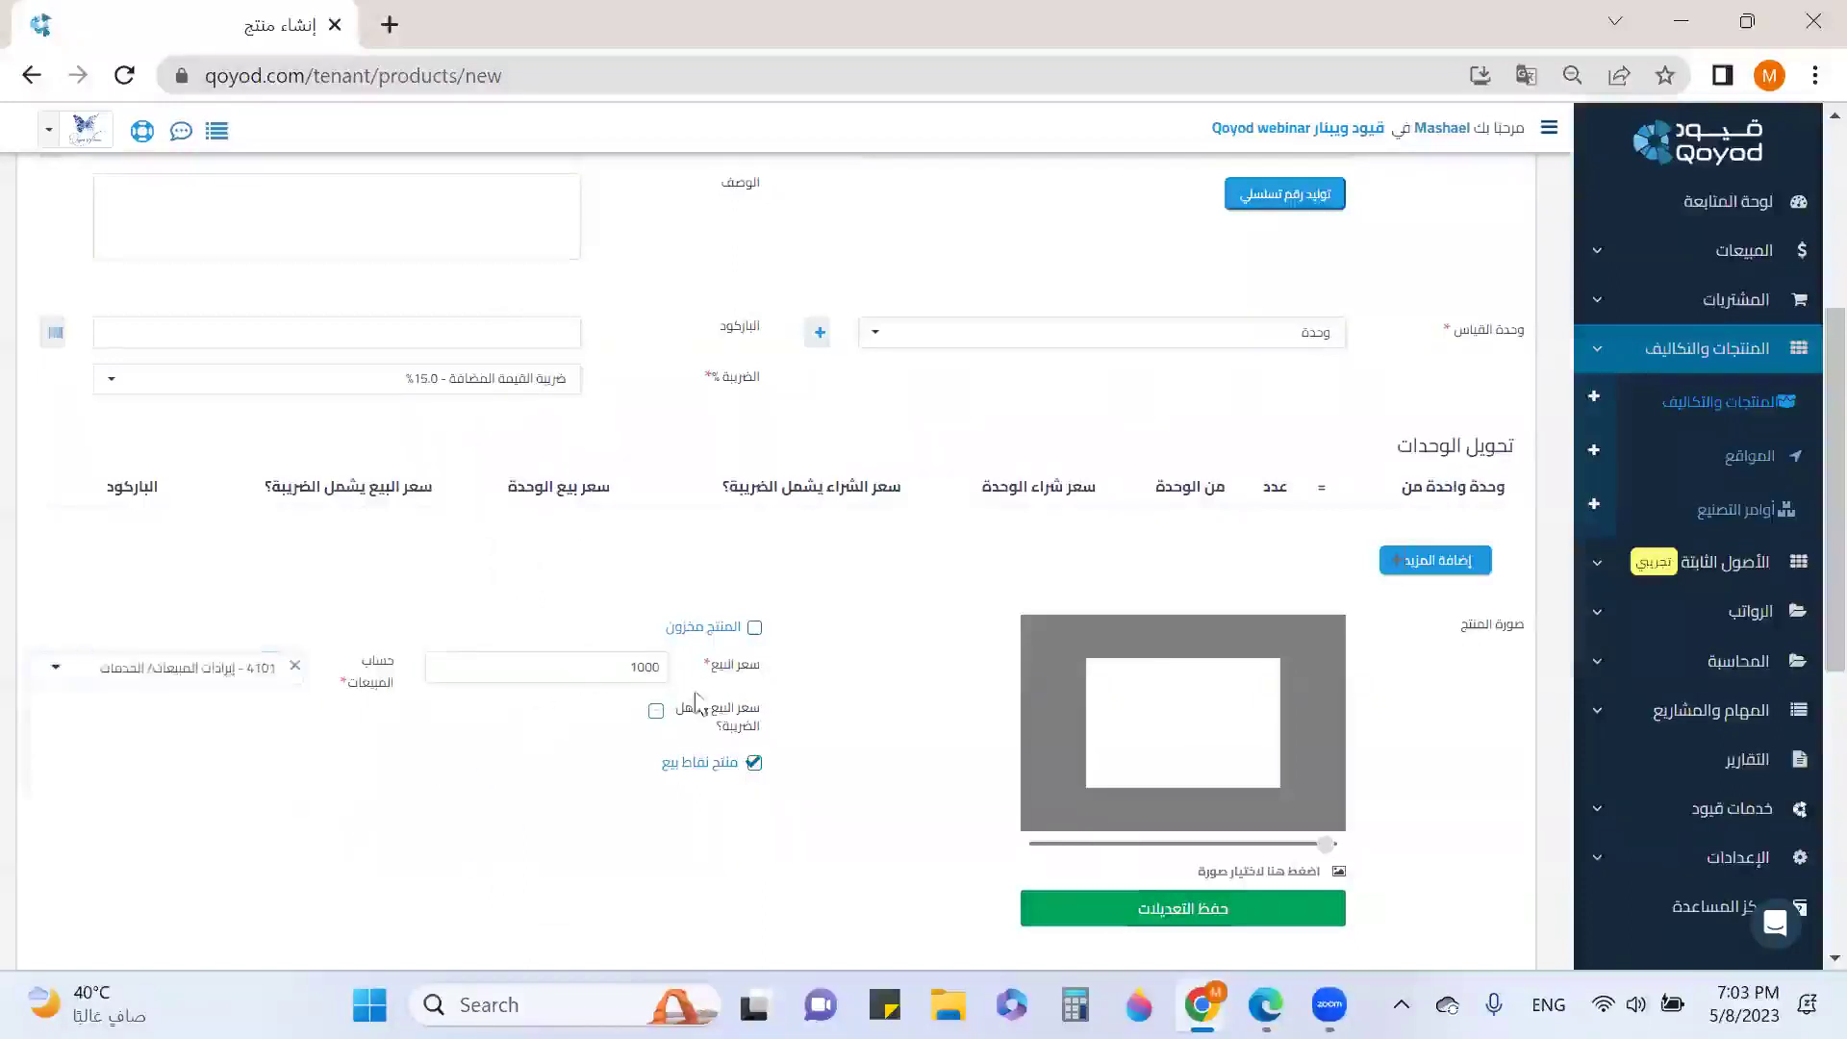
left_click(655, 710)
Add beige fabric (قماش بيج) as a component, 3 metres.
scroll(1326, 630, "down", 5)
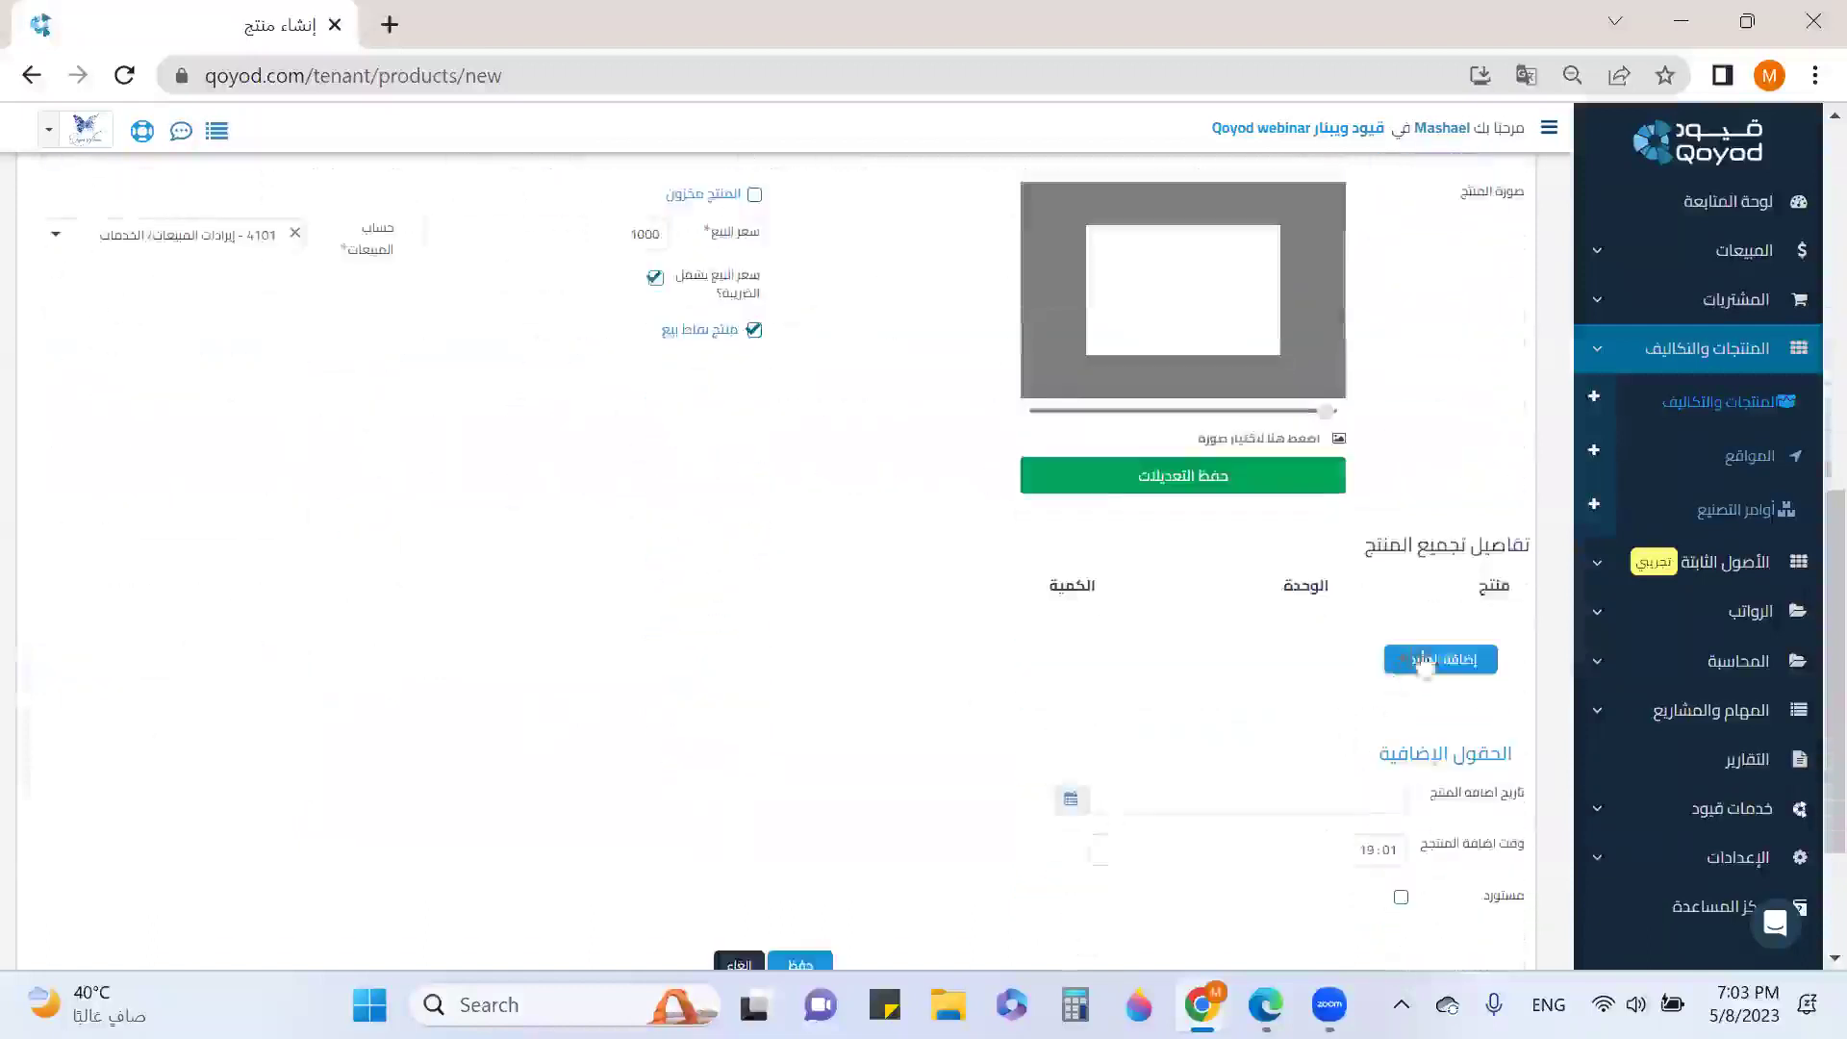
left_click_drag(1525, 545, 1363, 546)
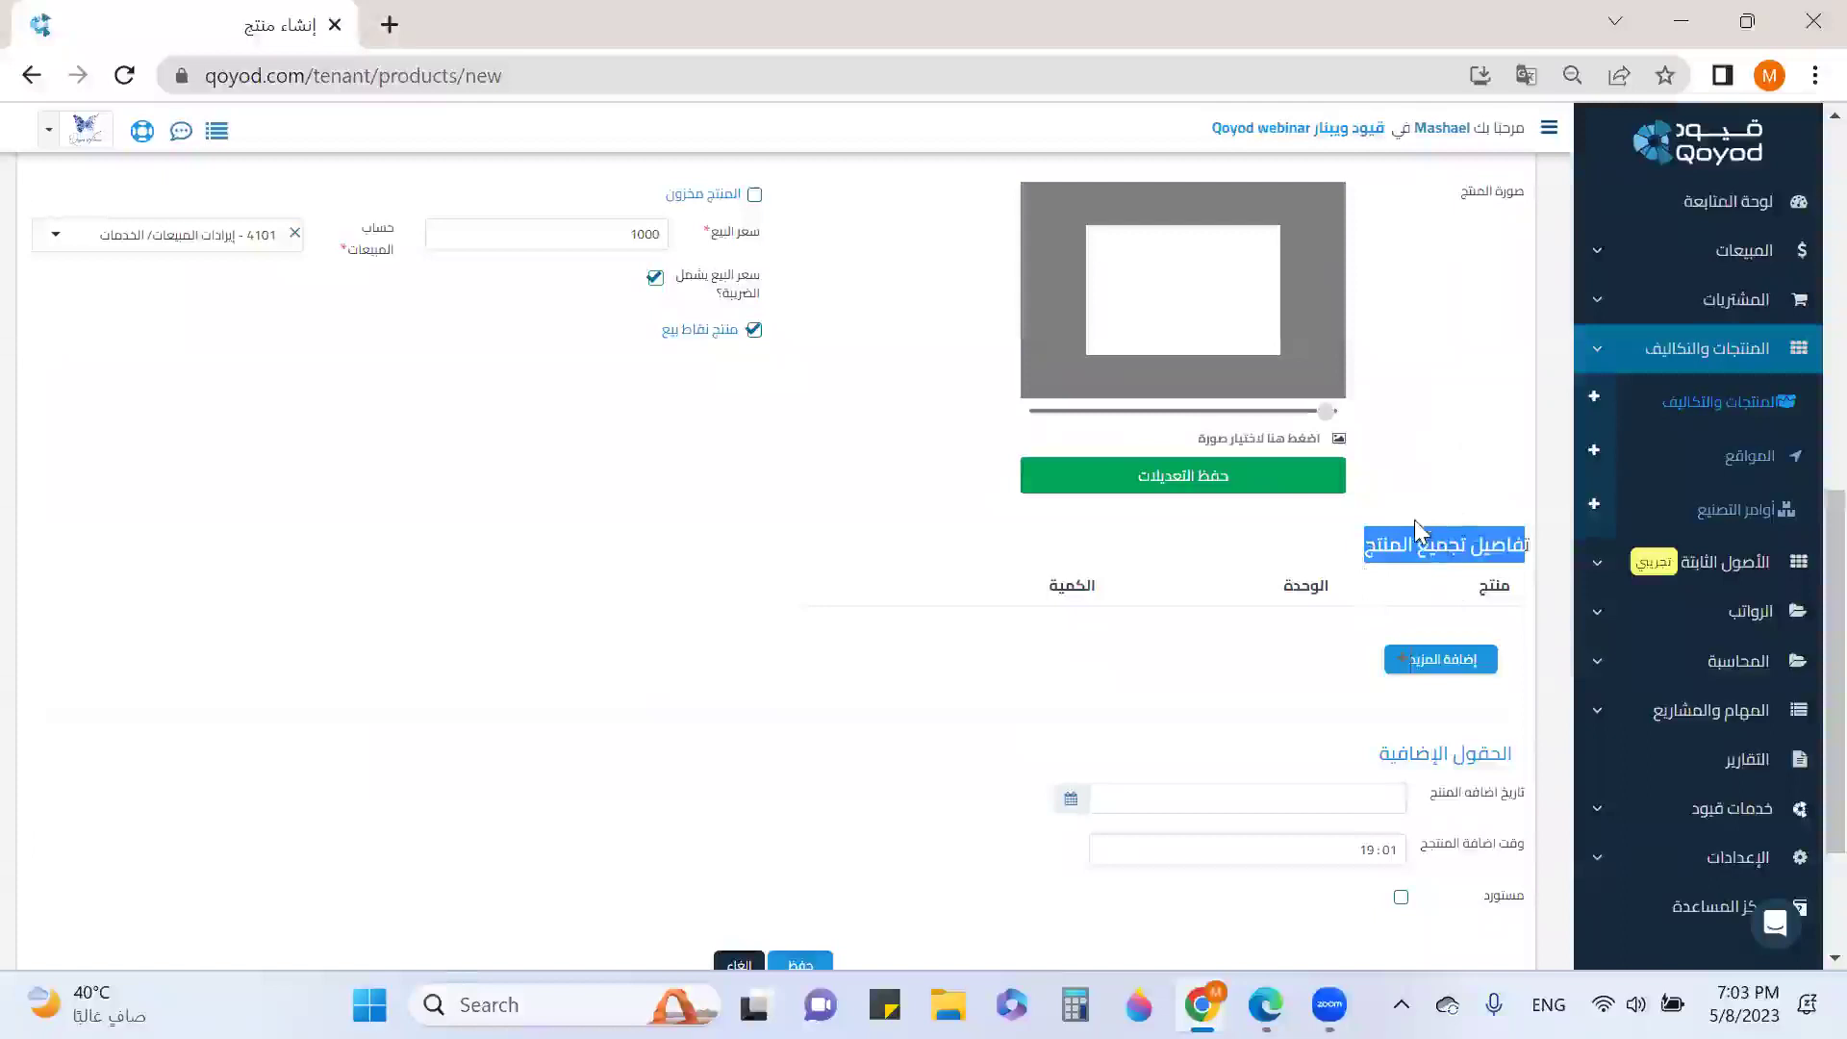
left_click(1440, 661)
left_click(1478, 640)
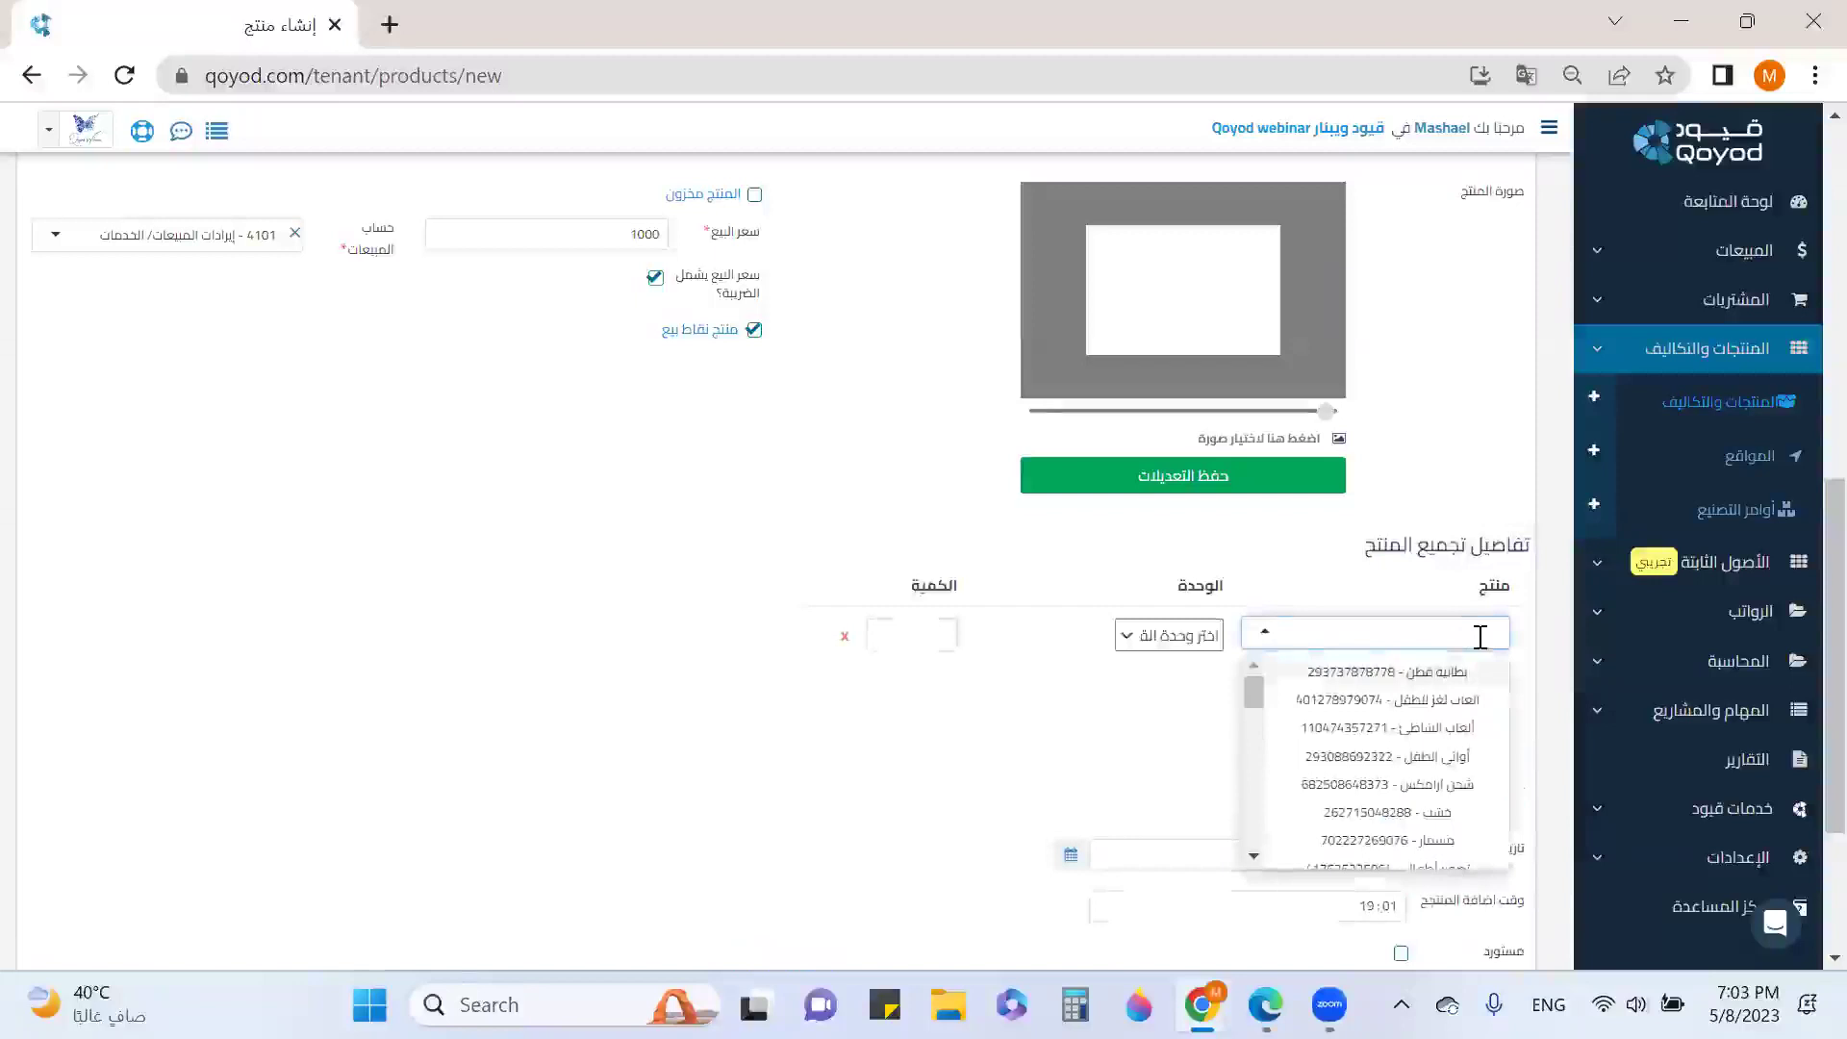
type("rlh")
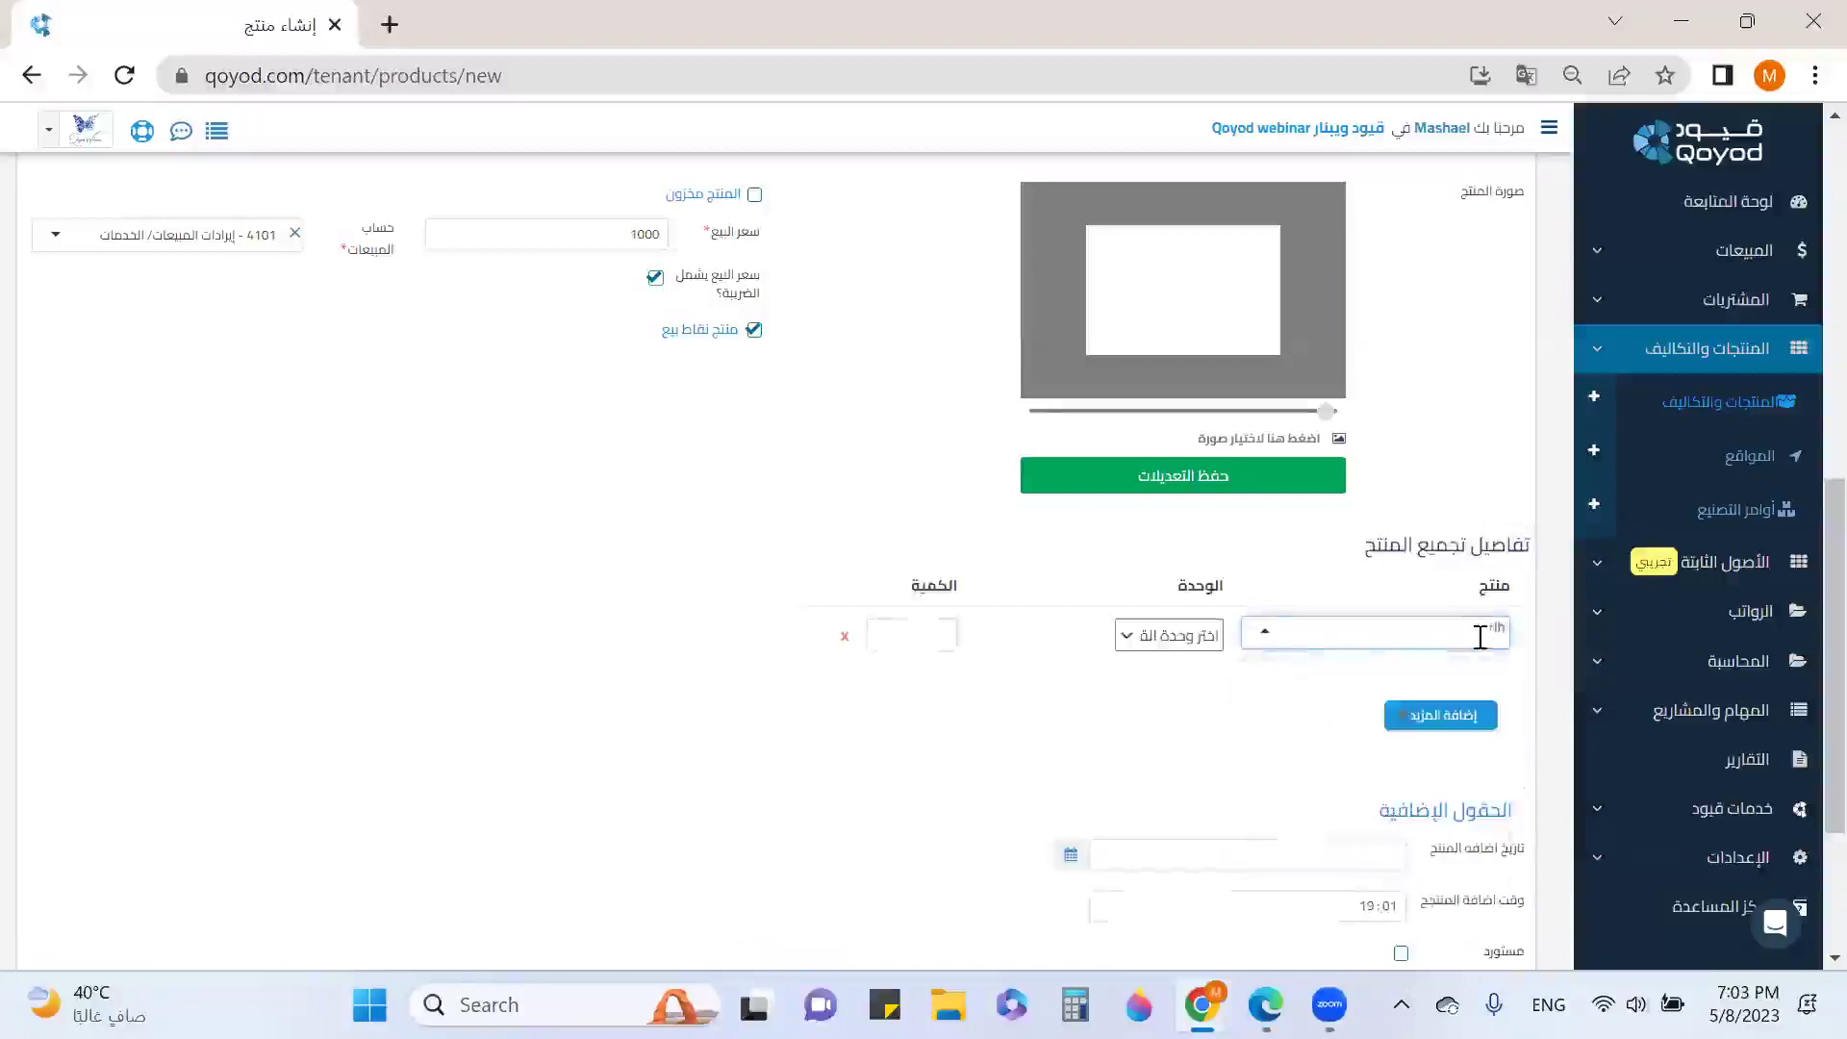
key("alt+shift")
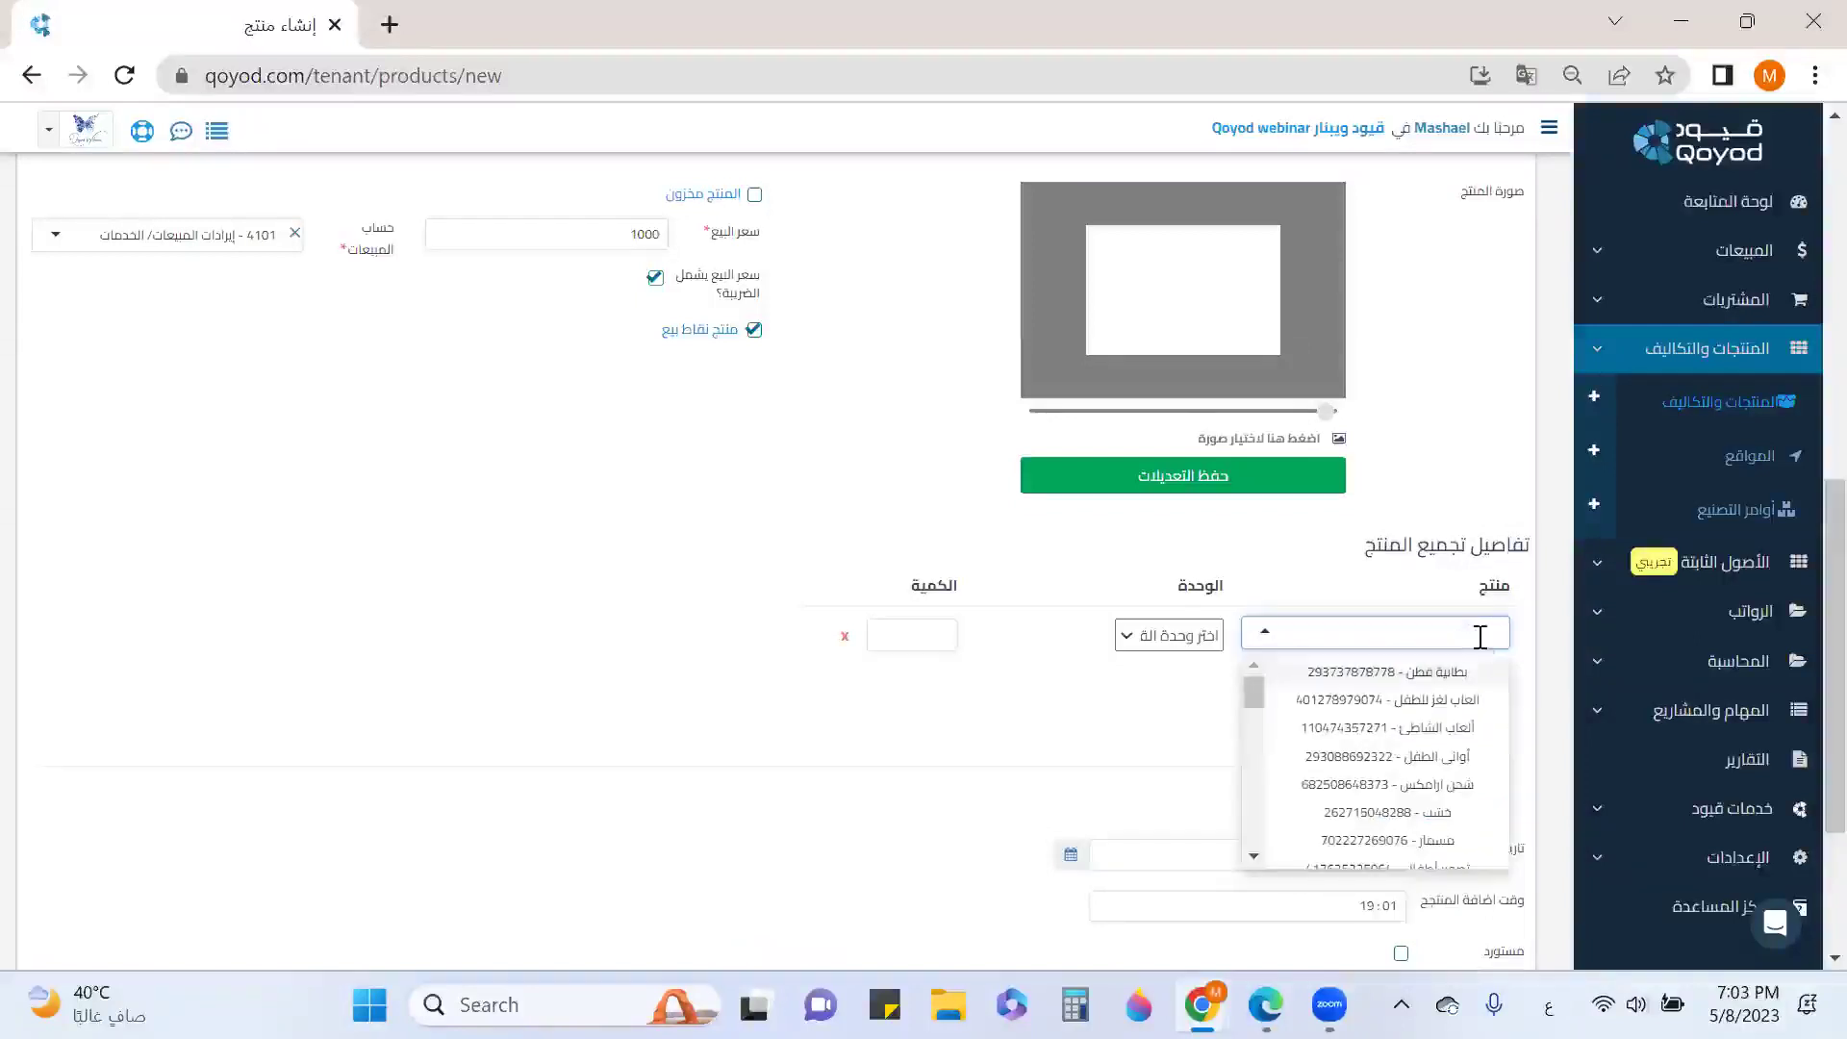
type("تساش")
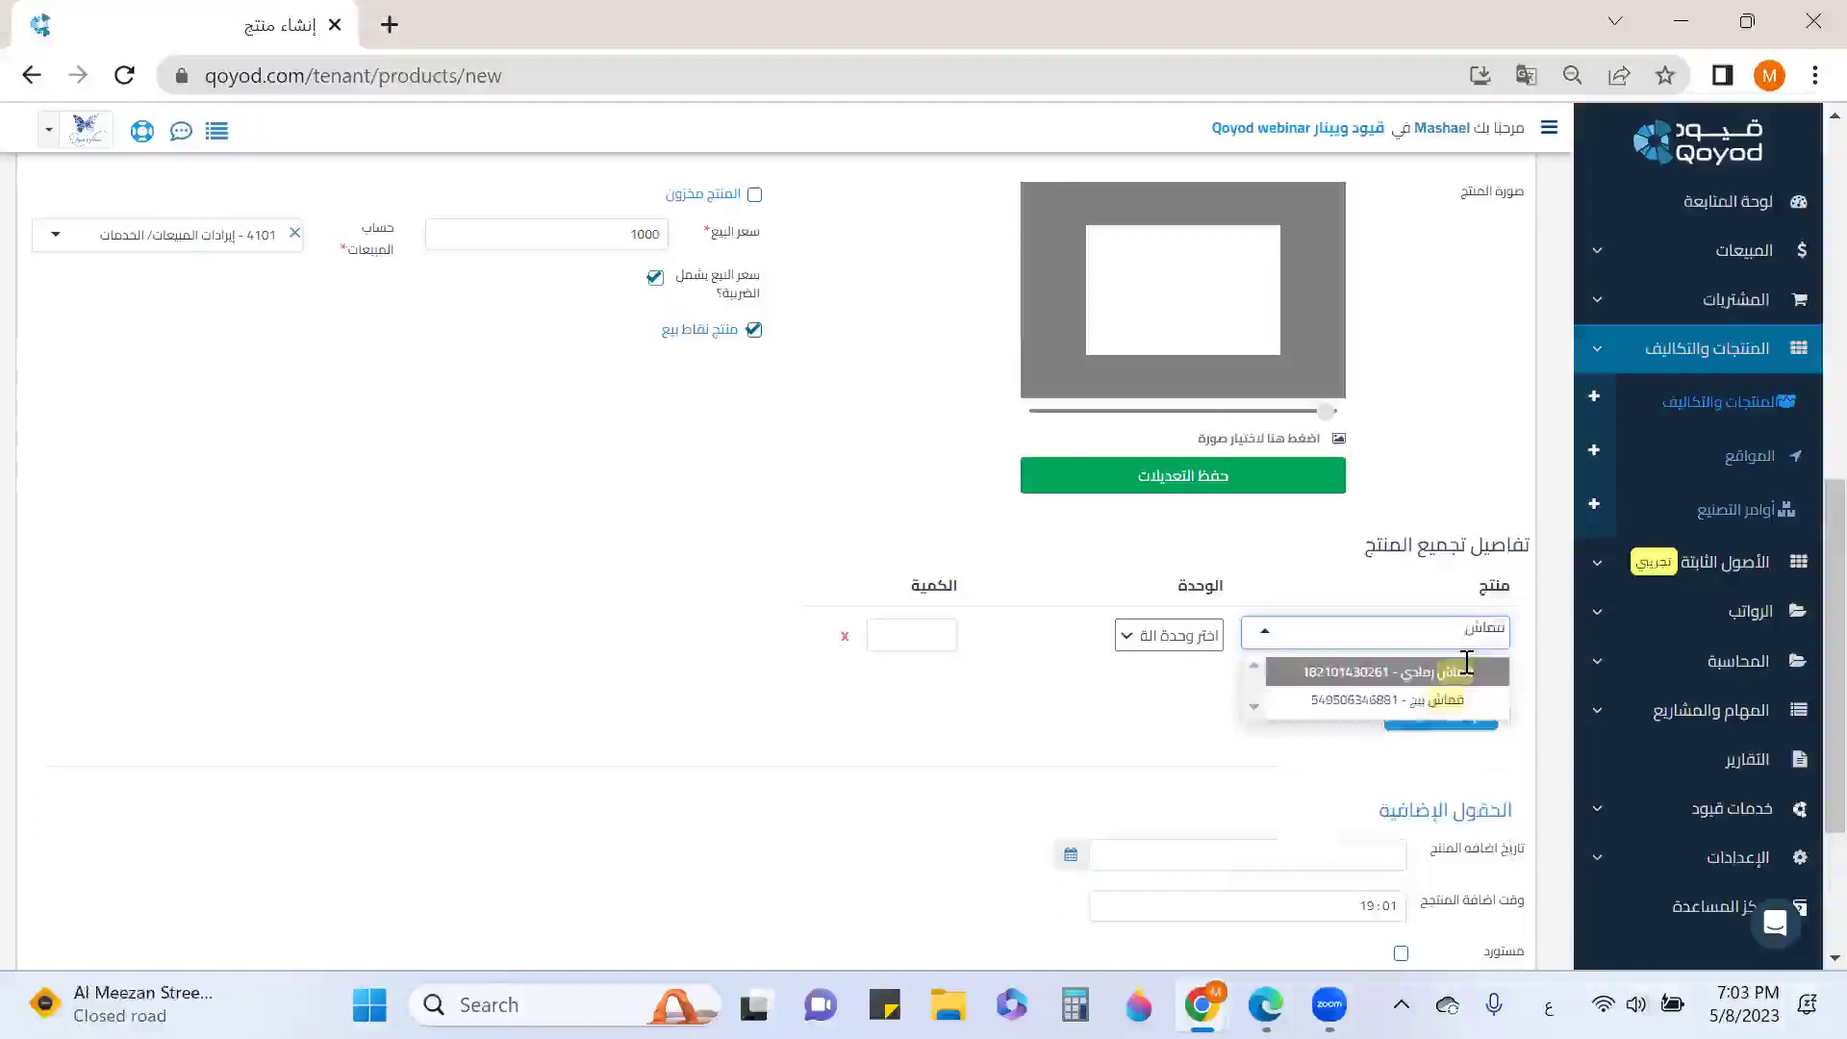
left_click(1394, 699)
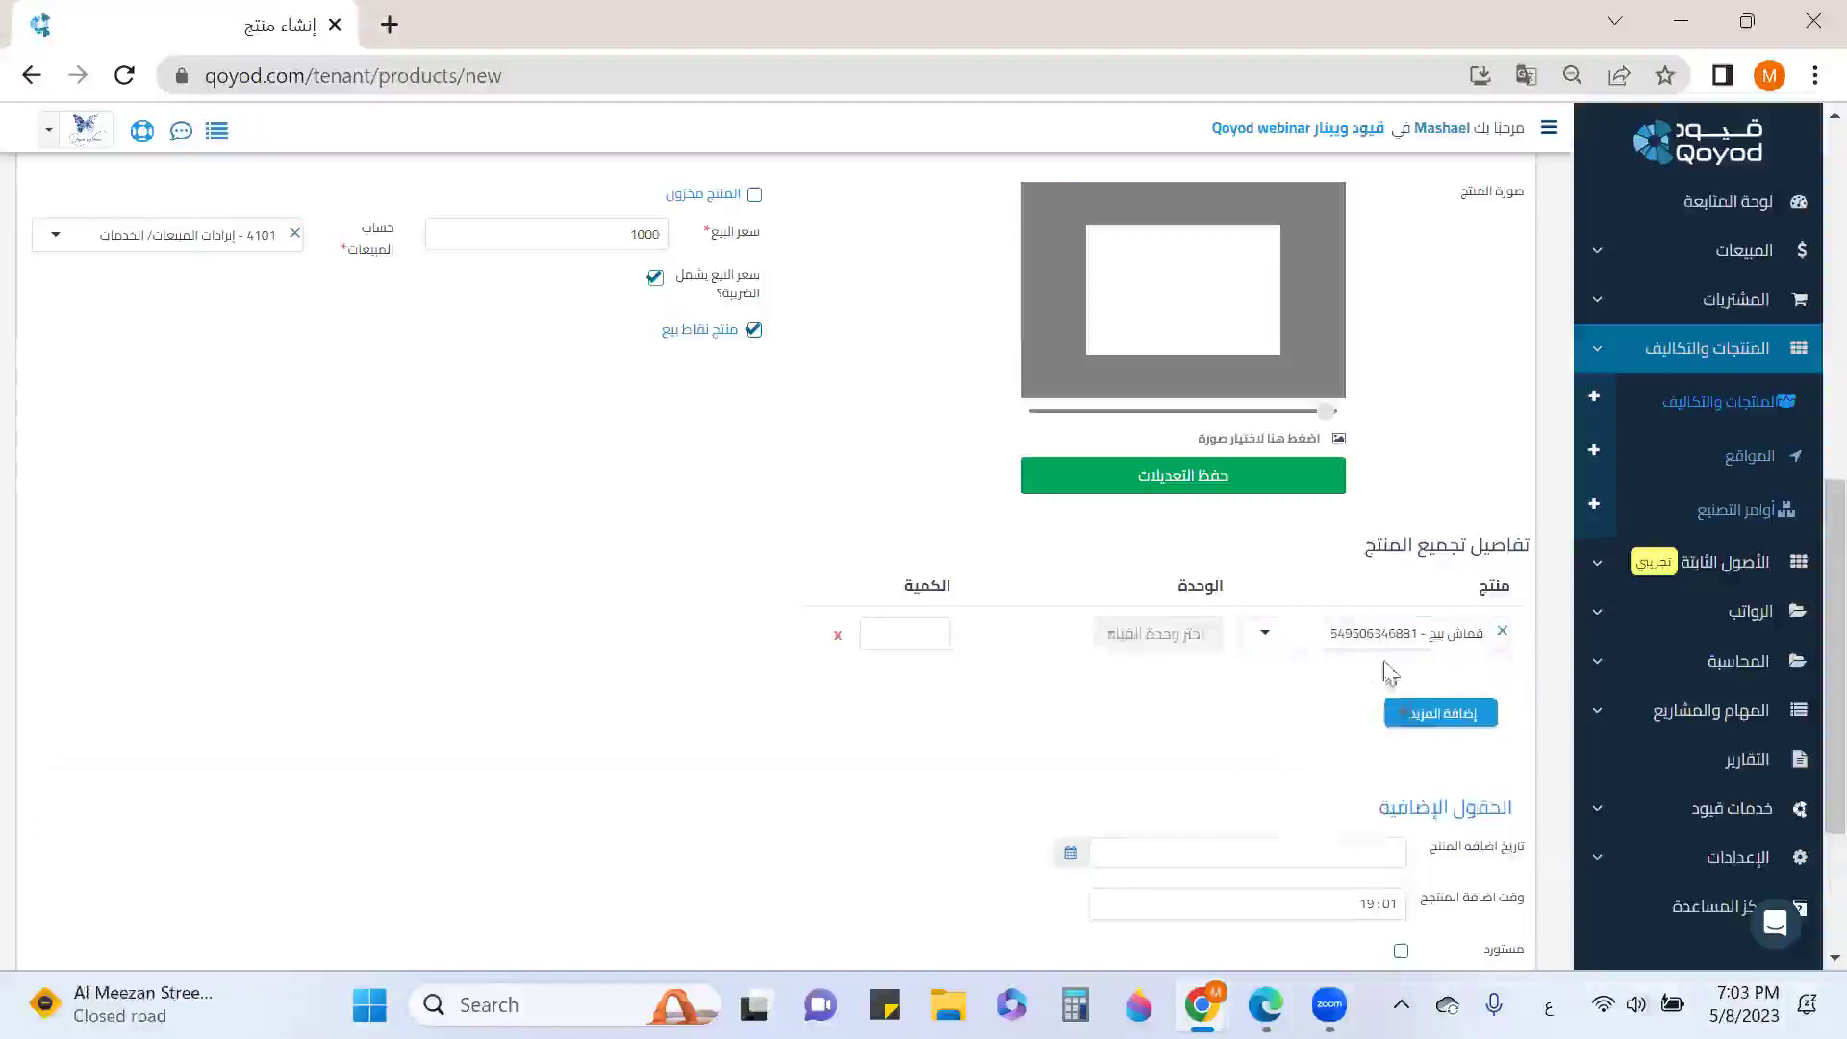
left_click(1171, 641)
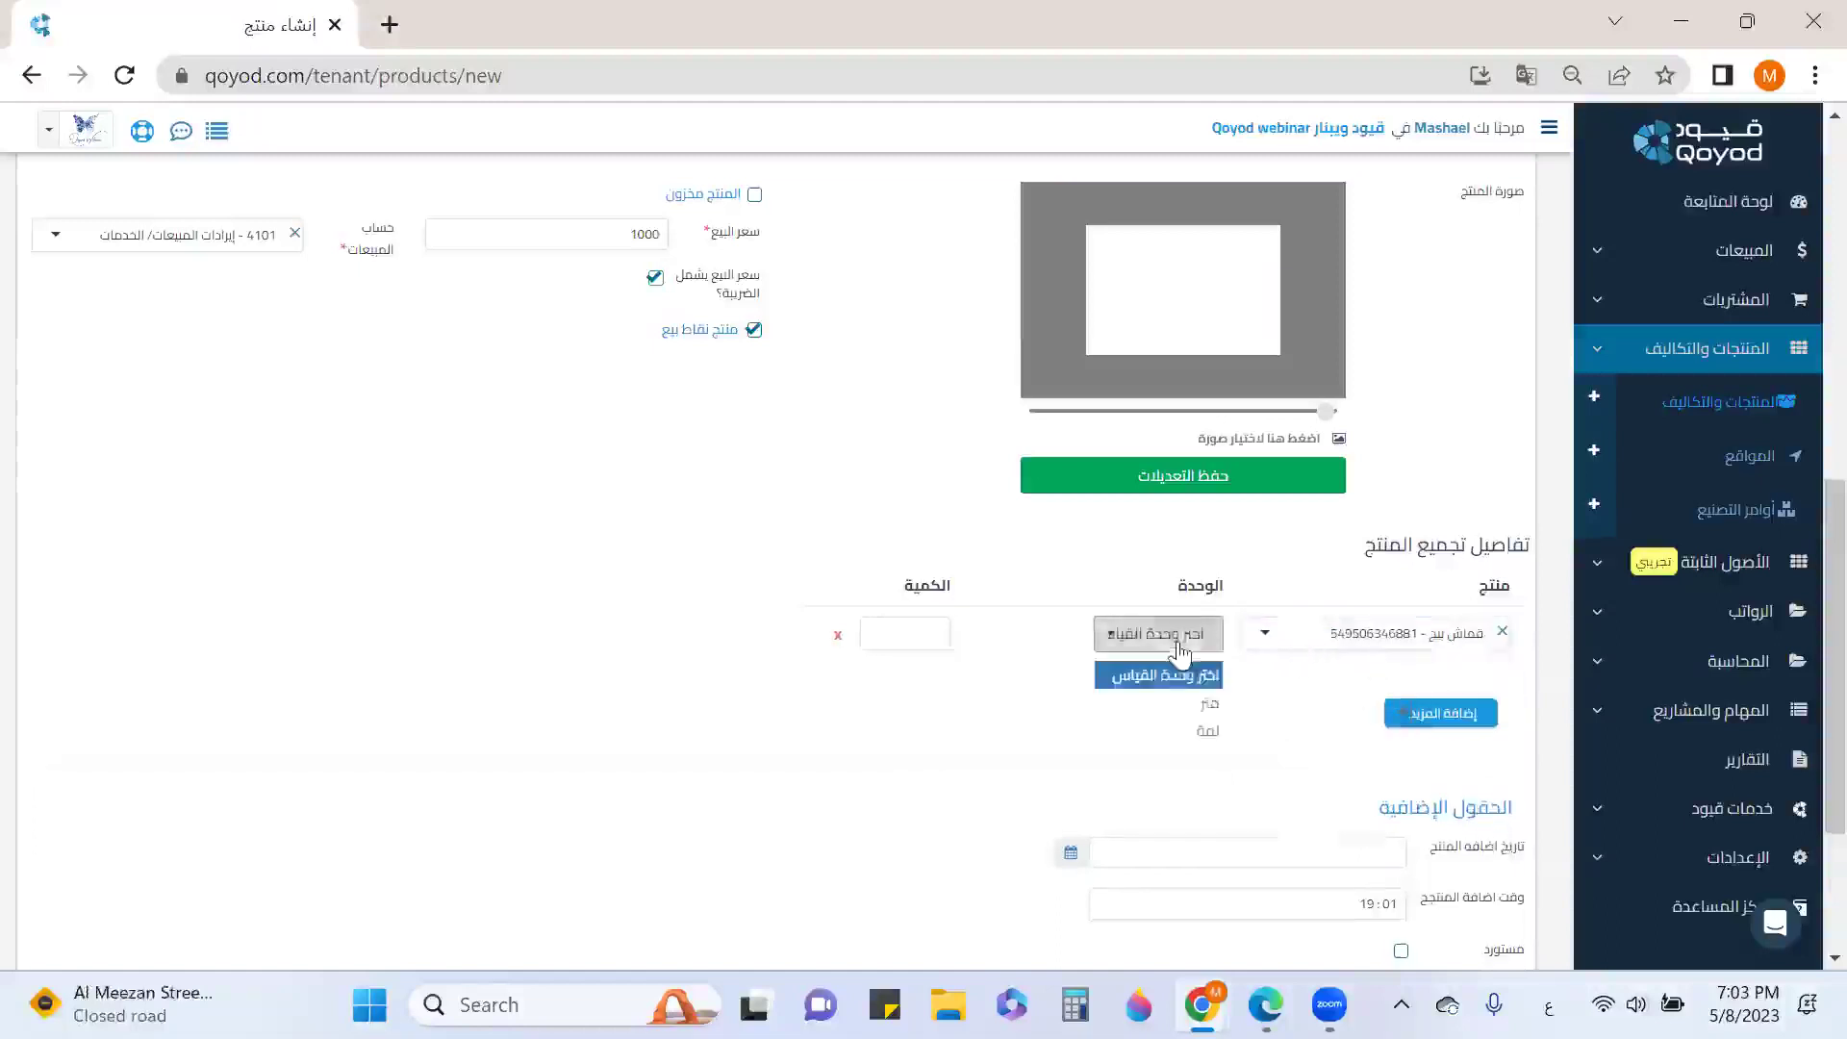
left_click(1182, 722)
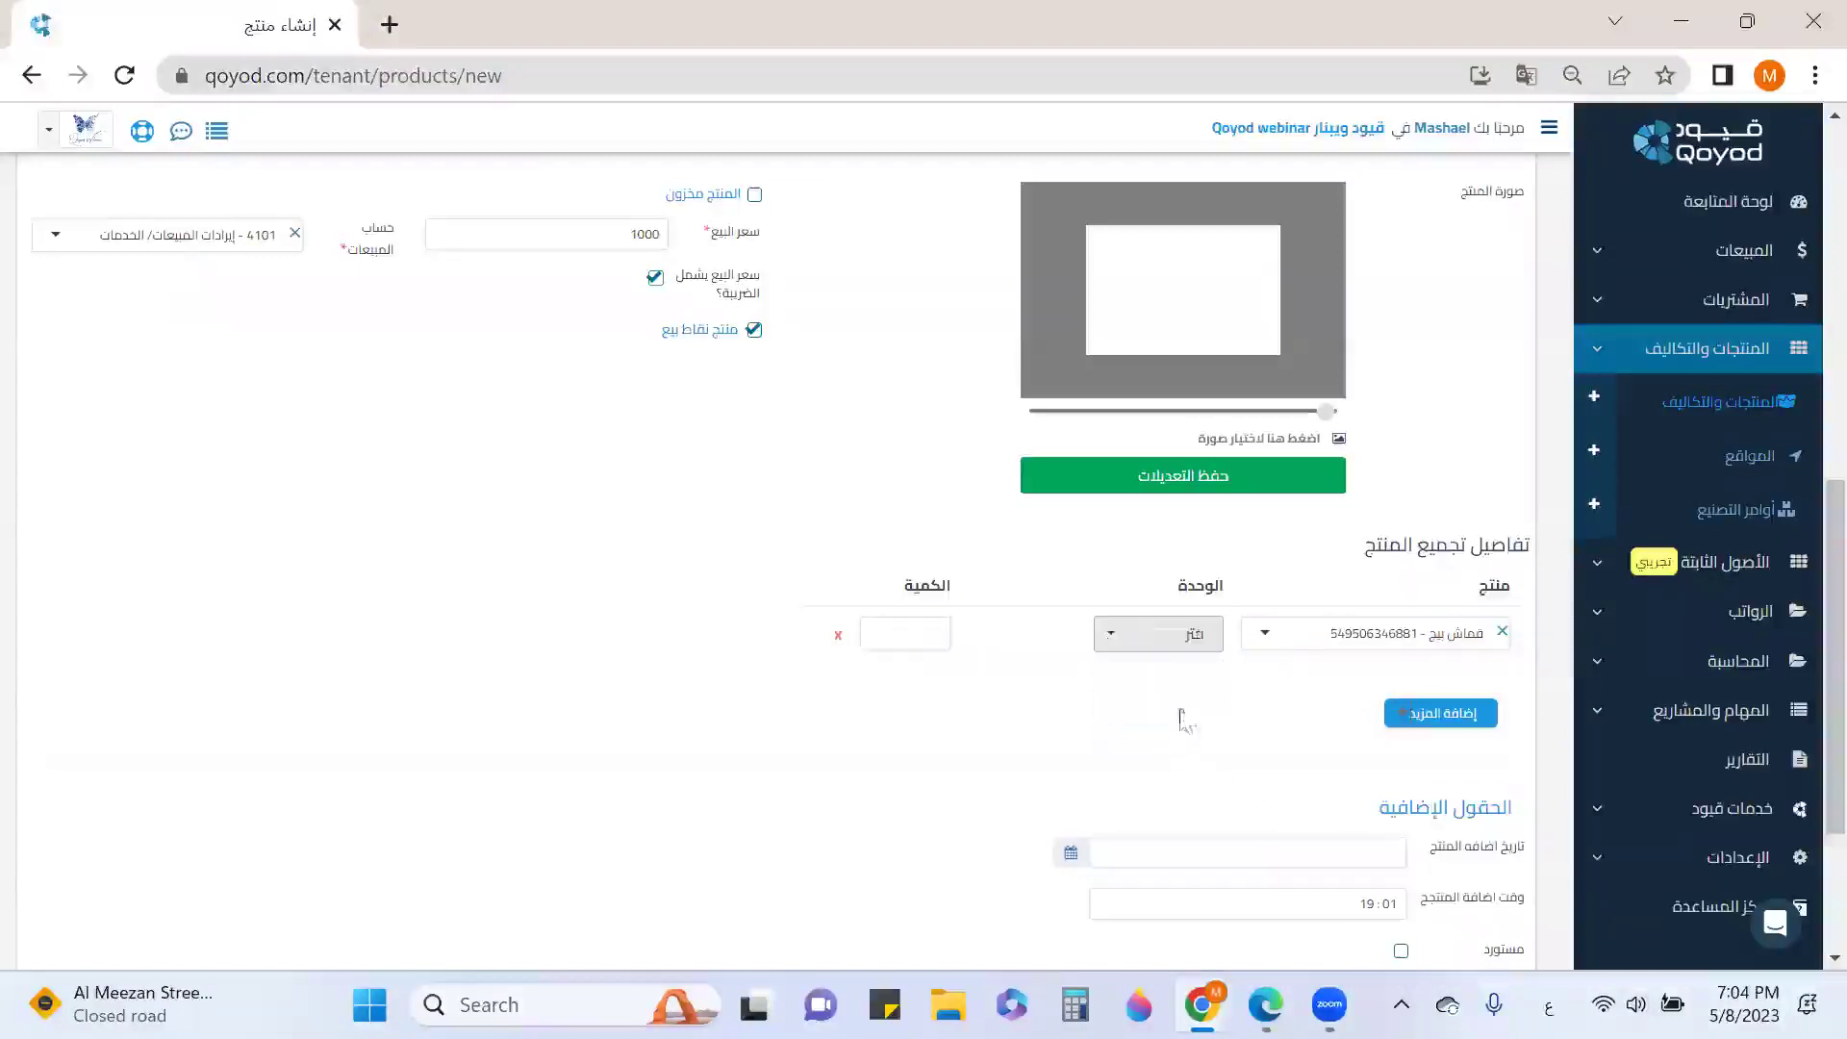
left_click(918, 627)
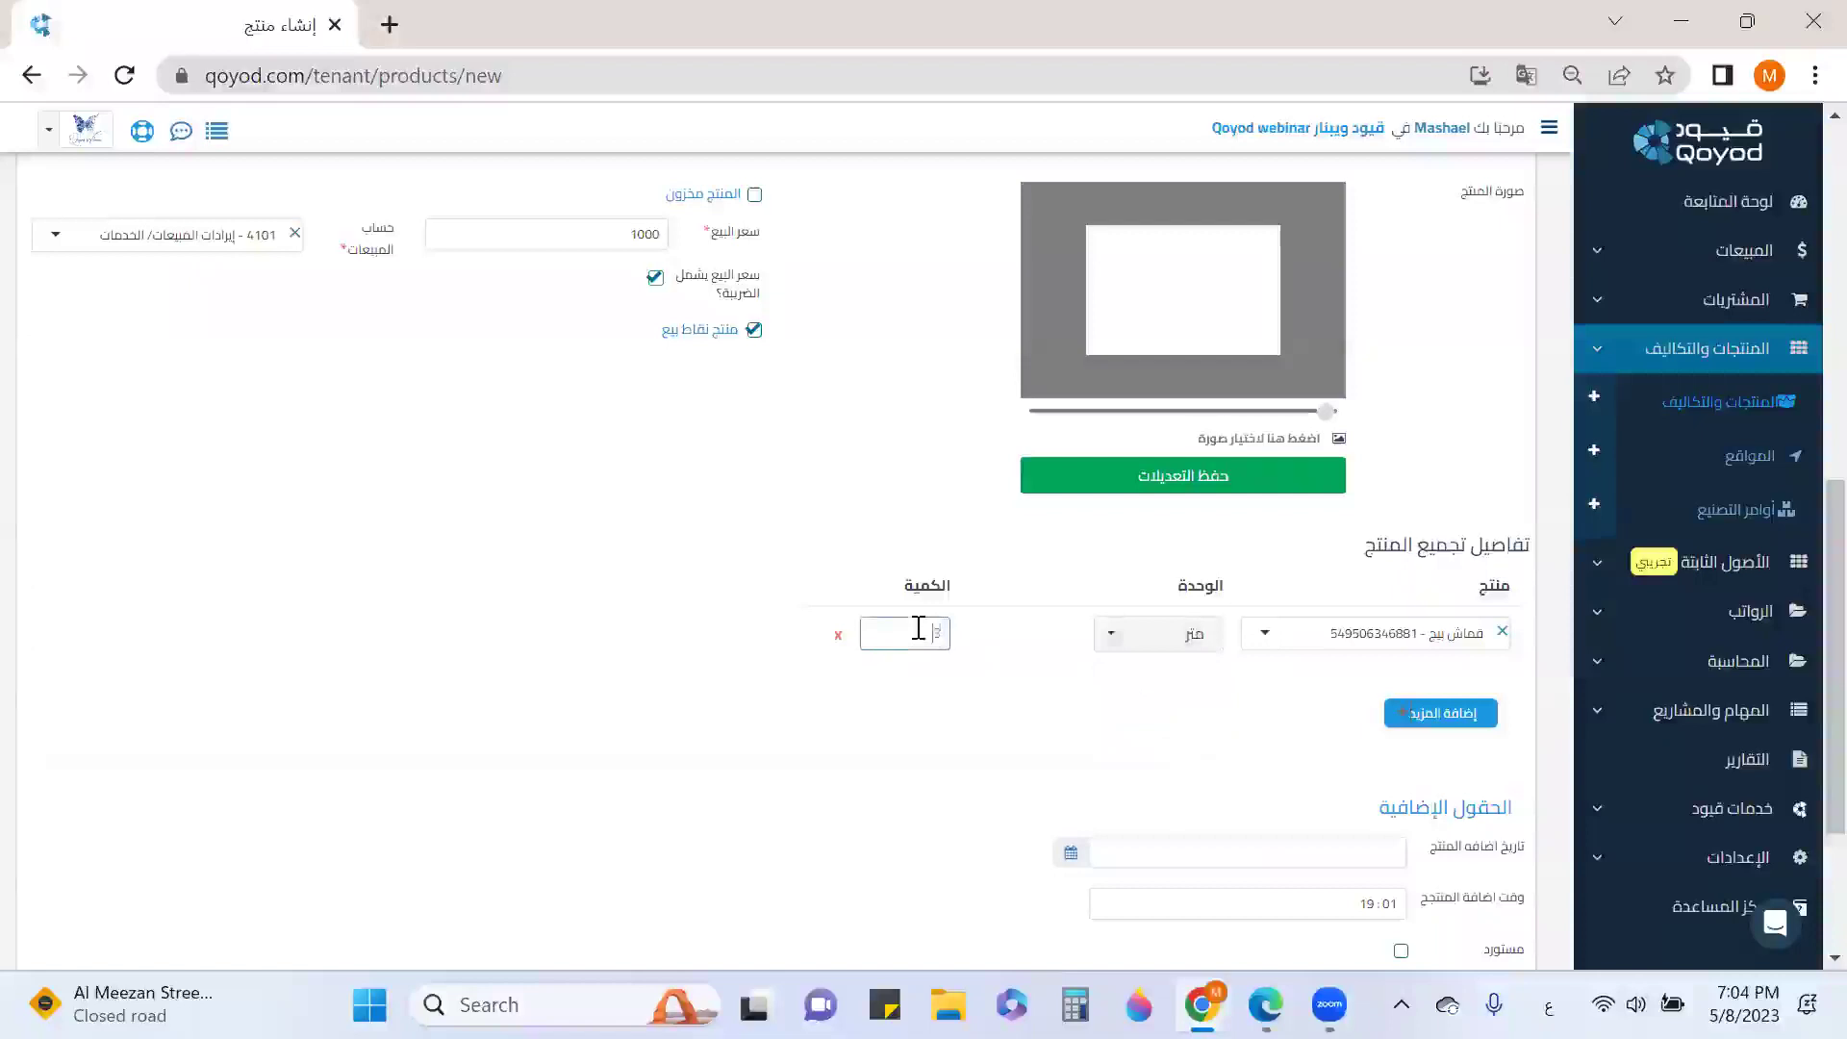
Add wood (خشب) as a component, 2 m².
left_click(1422, 719)
left_click(1404, 687)
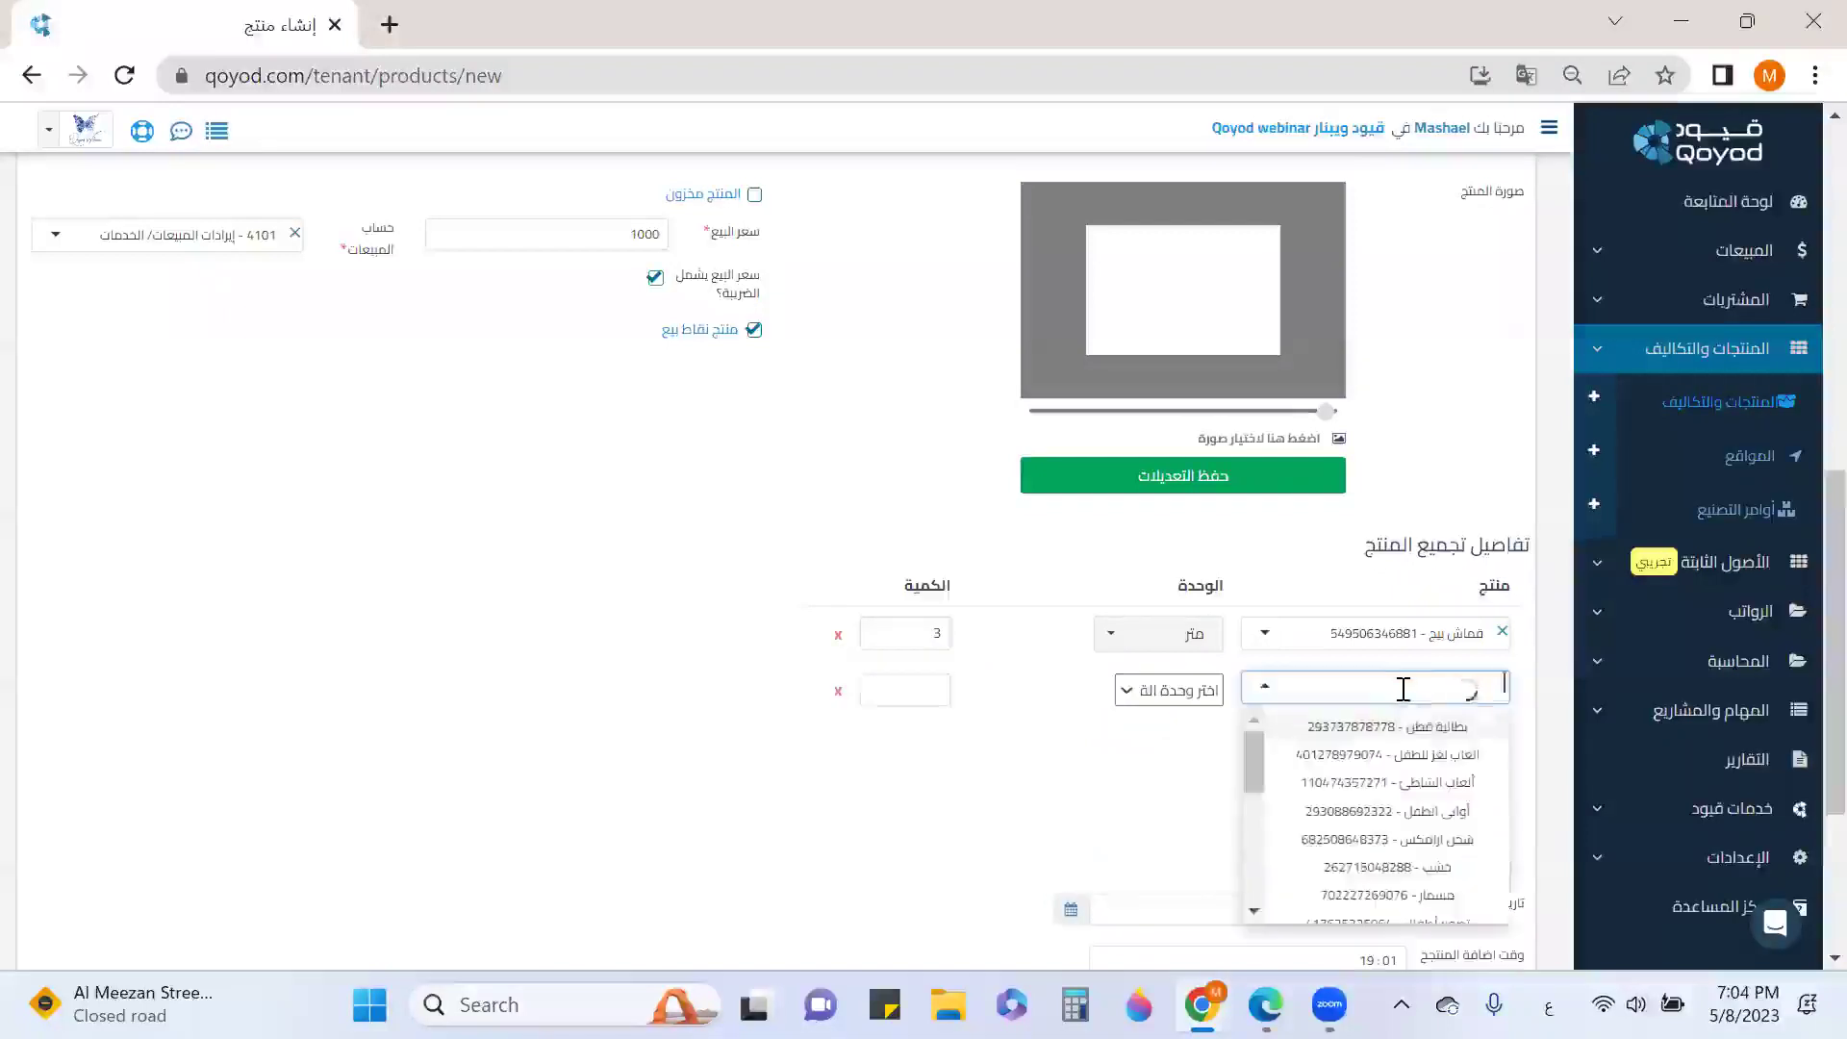
type("خشب")
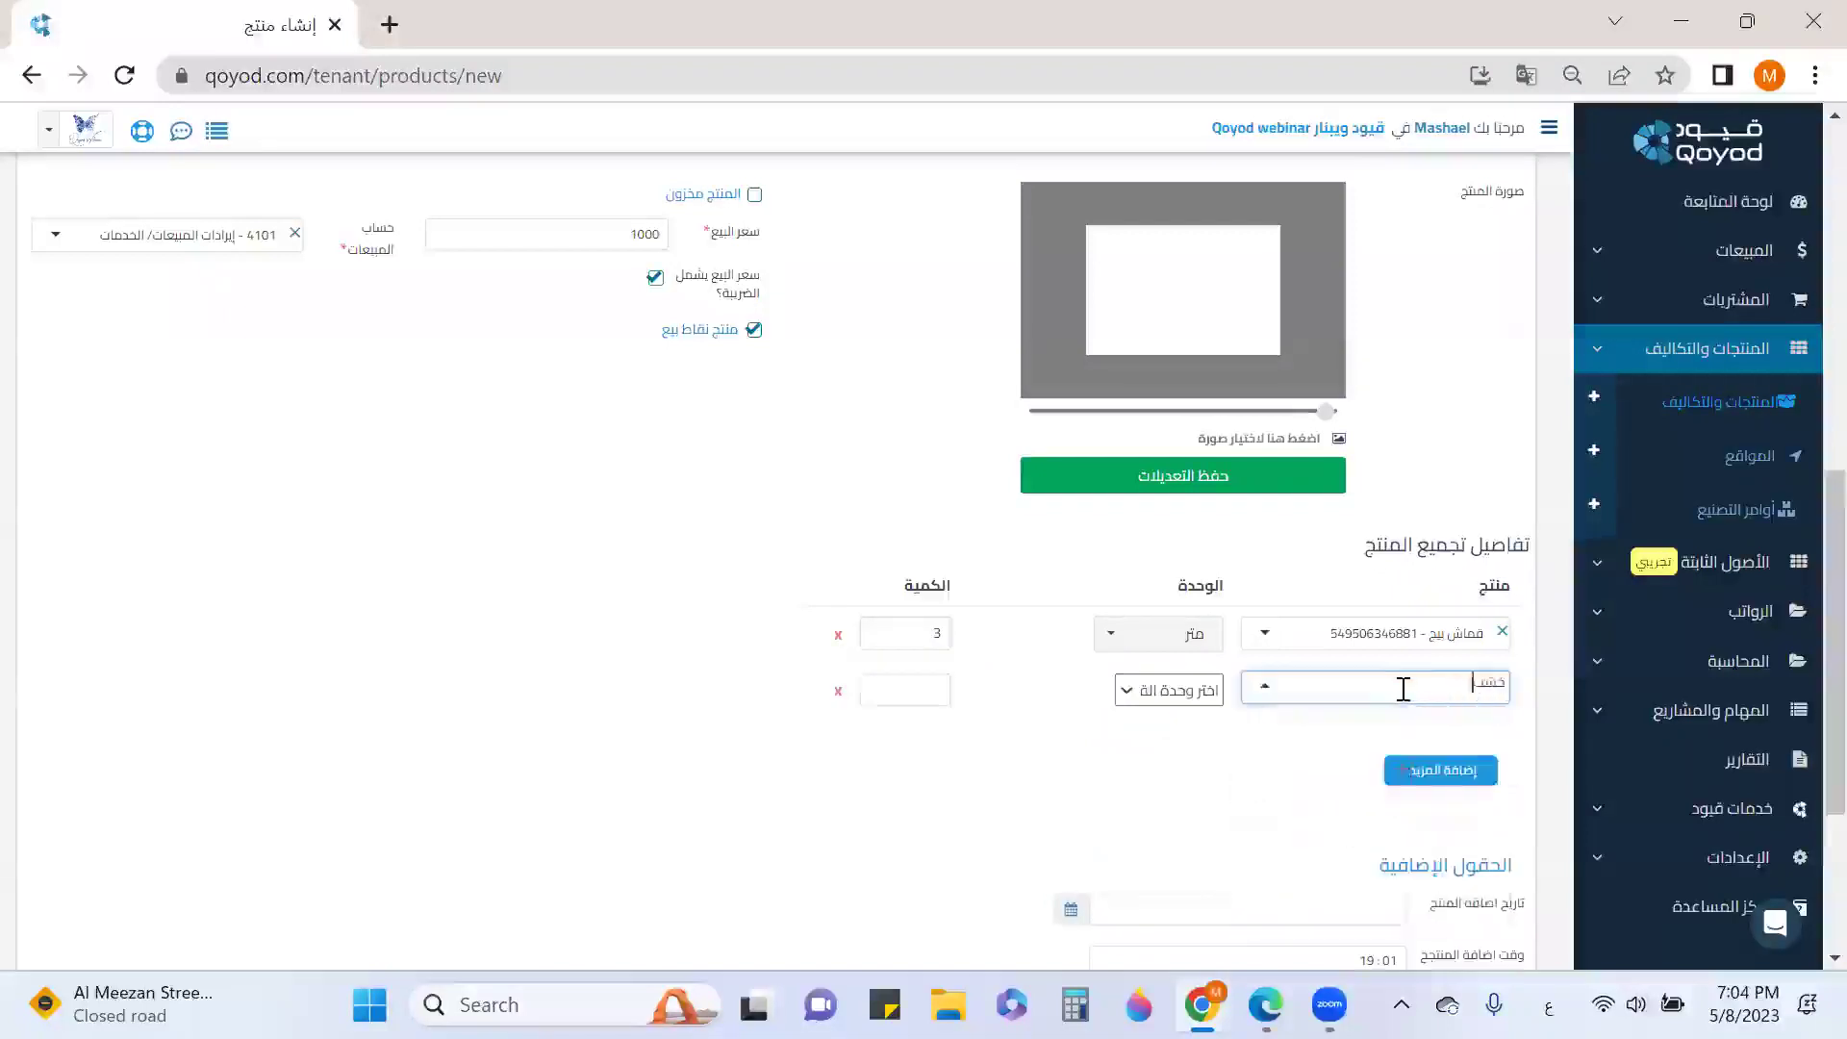
left_click(1406, 723)
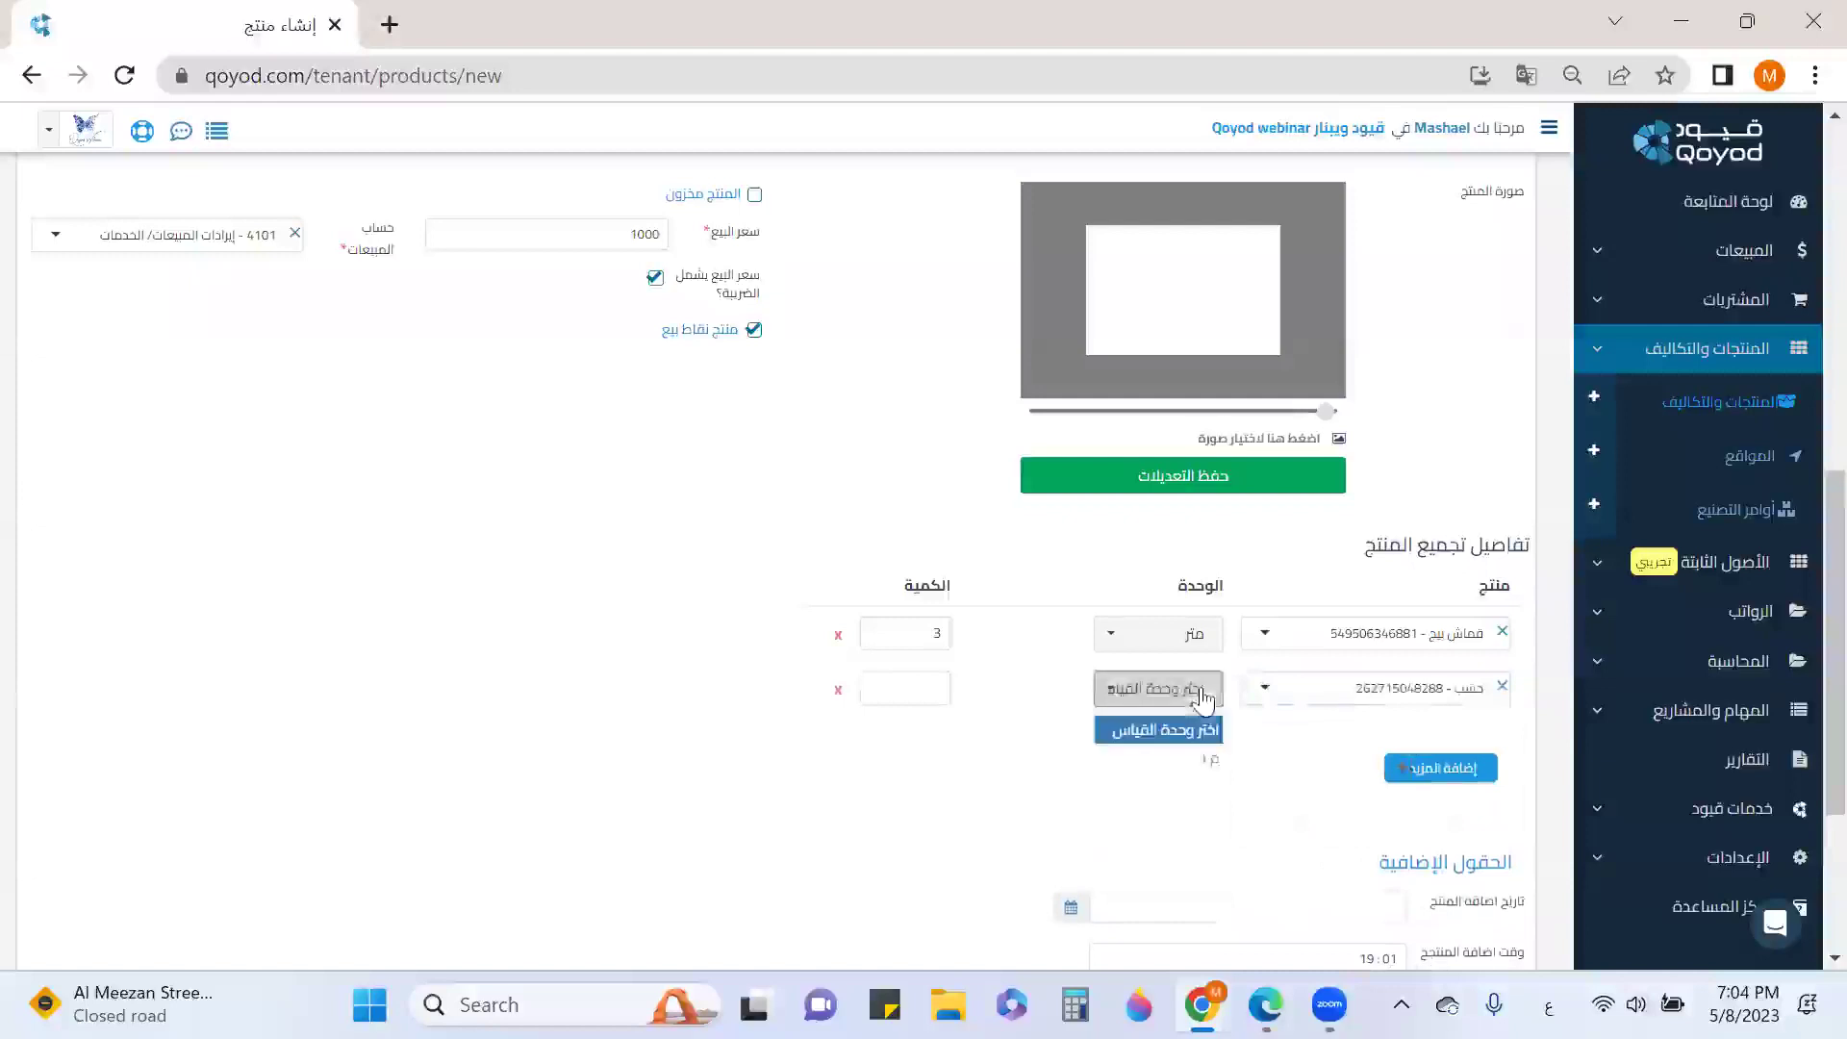
left_click(1196, 691)
left_click(1200, 754)
left_click(881, 702)
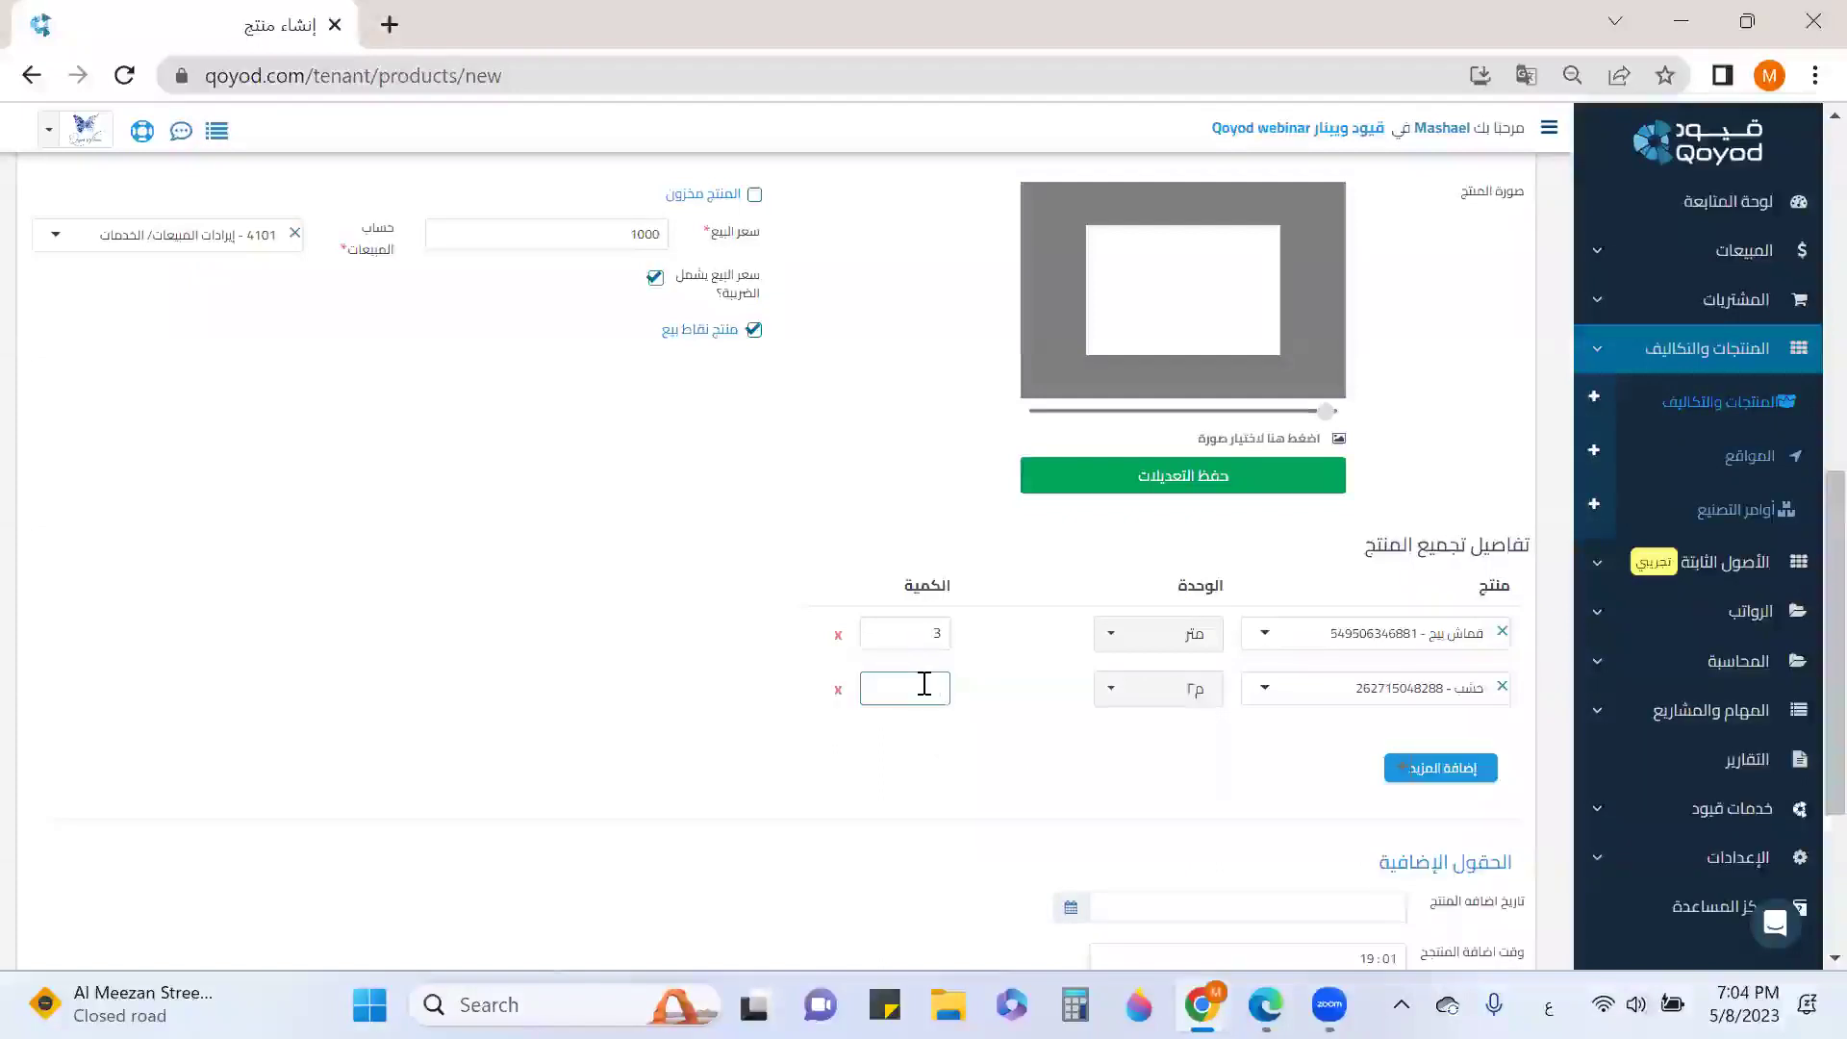
Add the nail component, quantity 1 وحدة.
left_click(1426, 767)
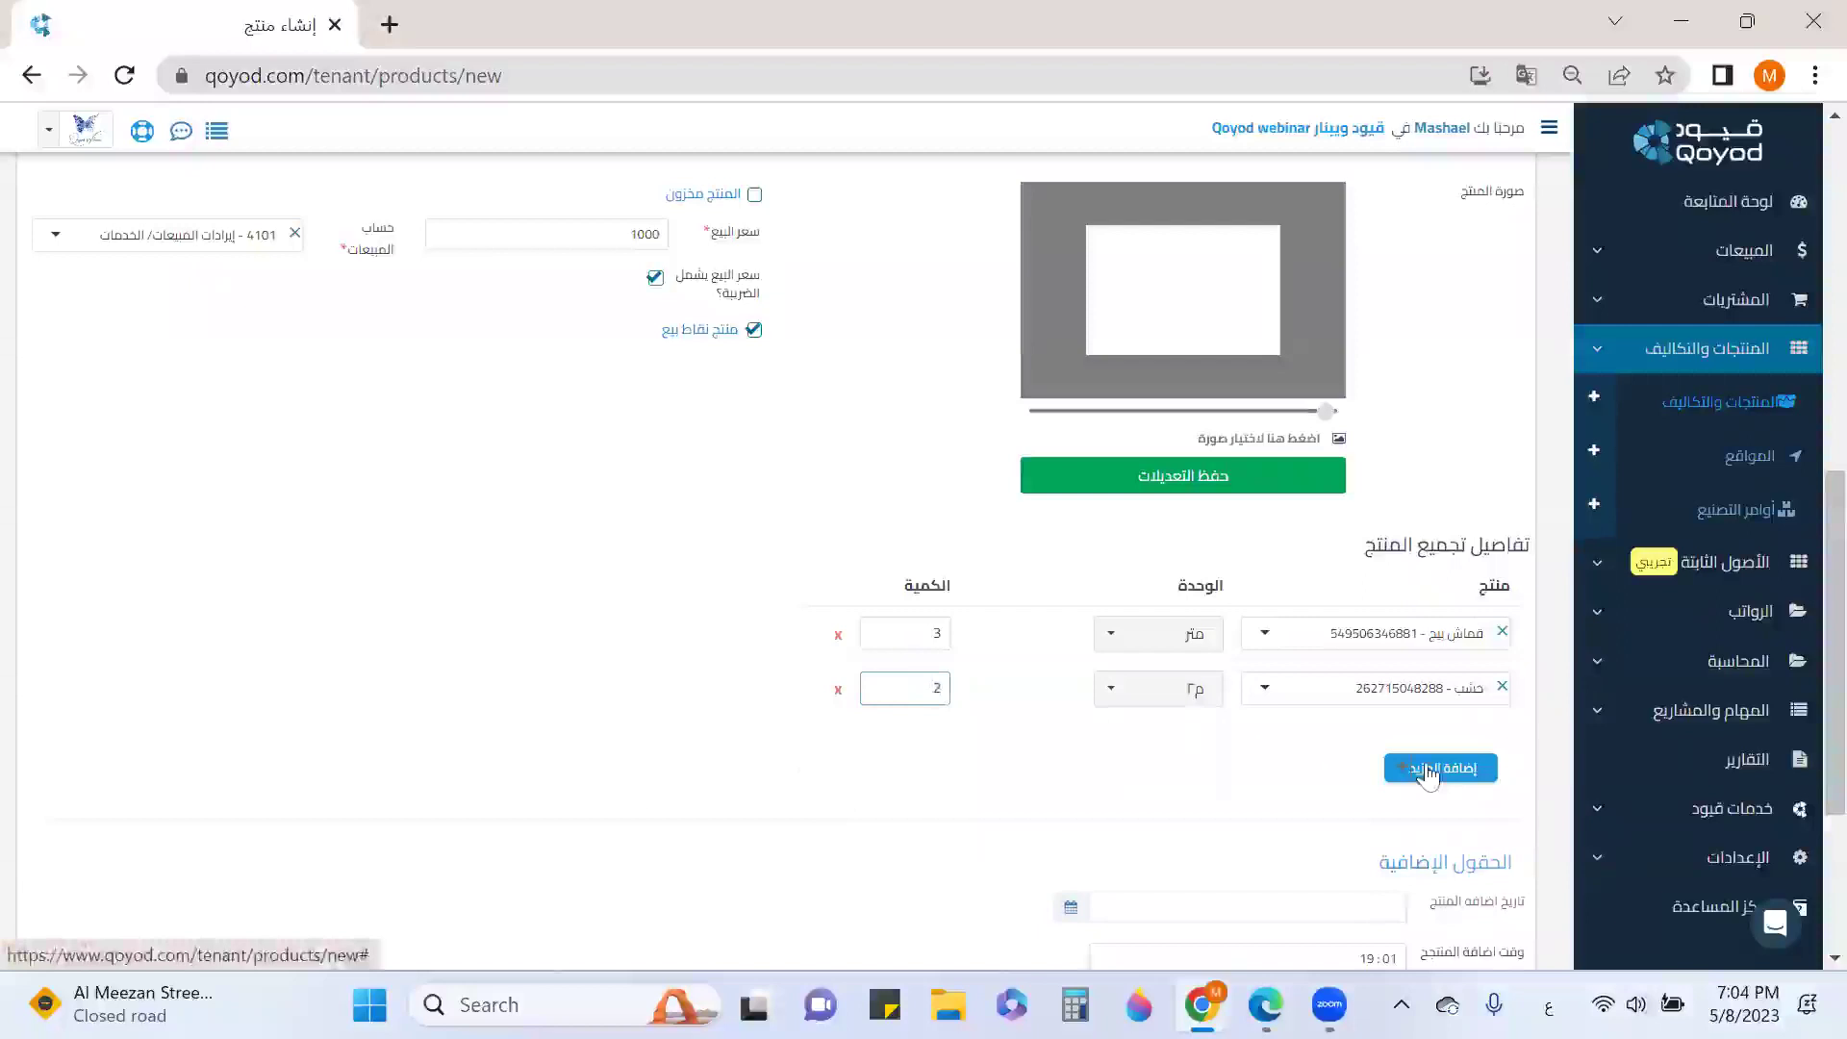
type("صبر")
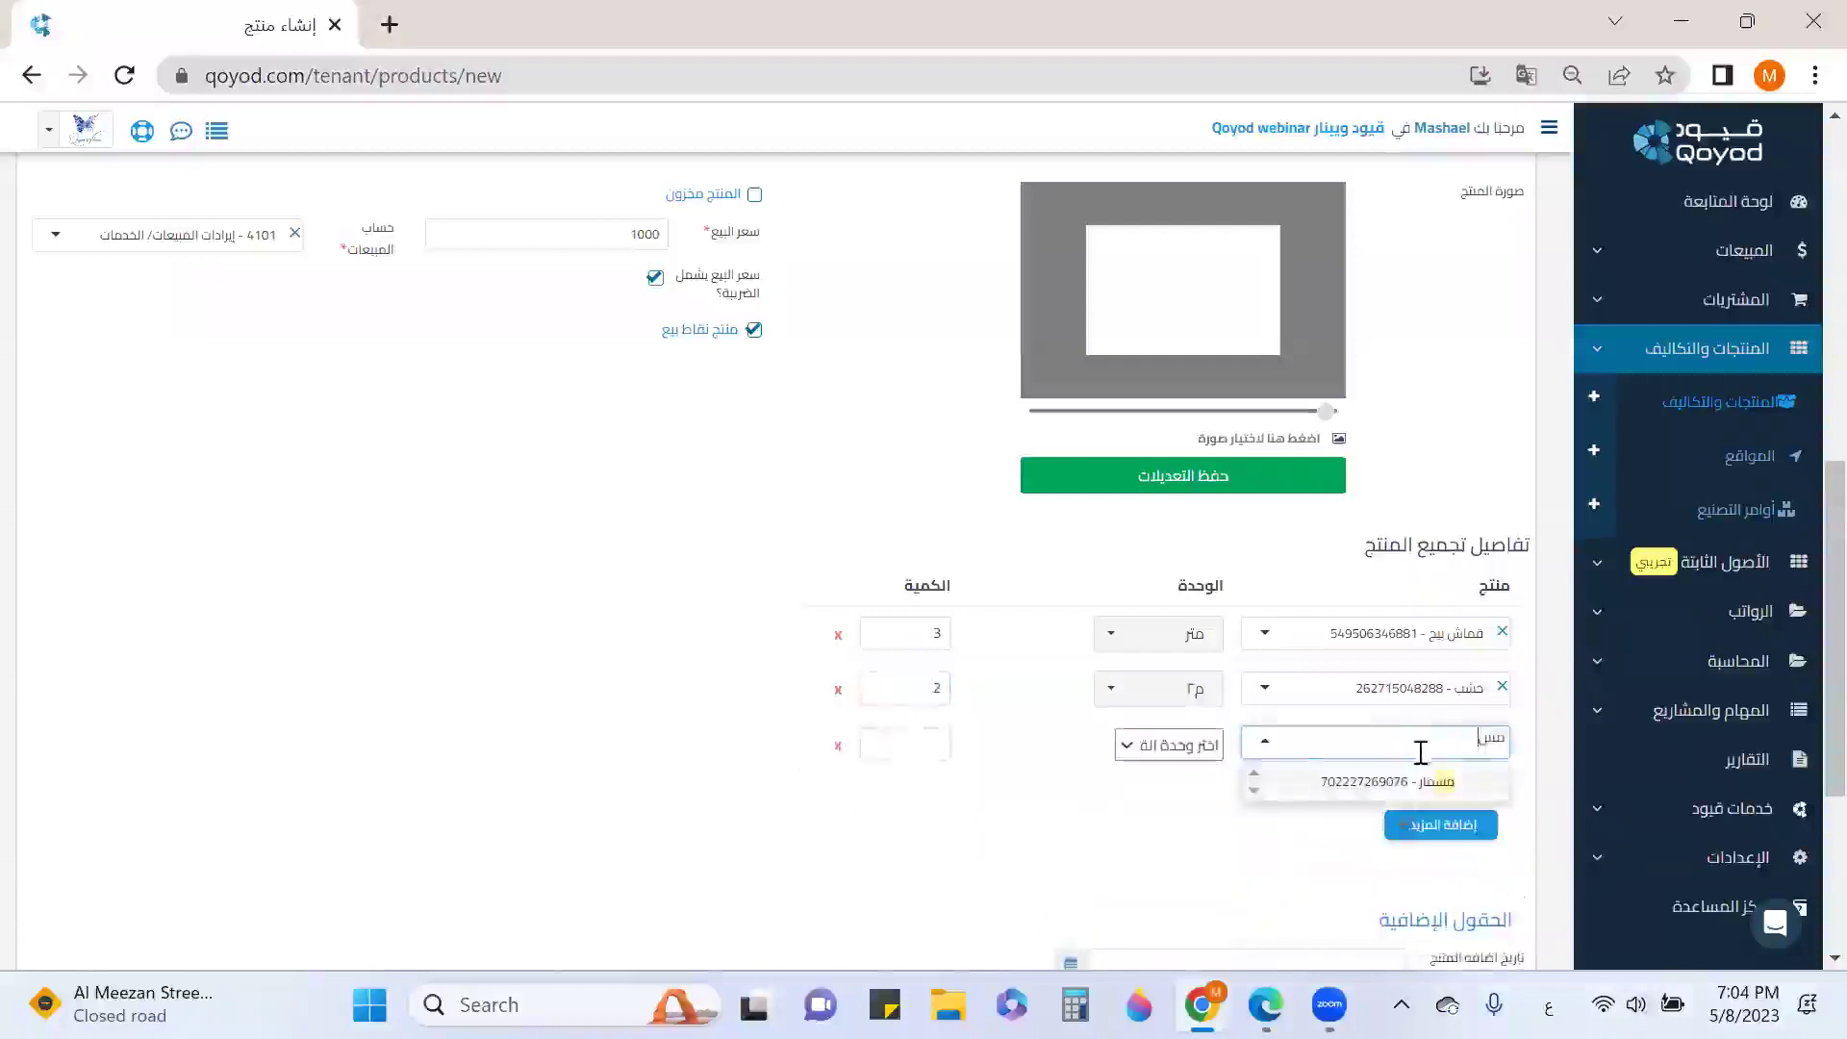
left_click(1404, 781)
left_click(1159, 744)
left_click(1200, 816)
left_click(933, 743)
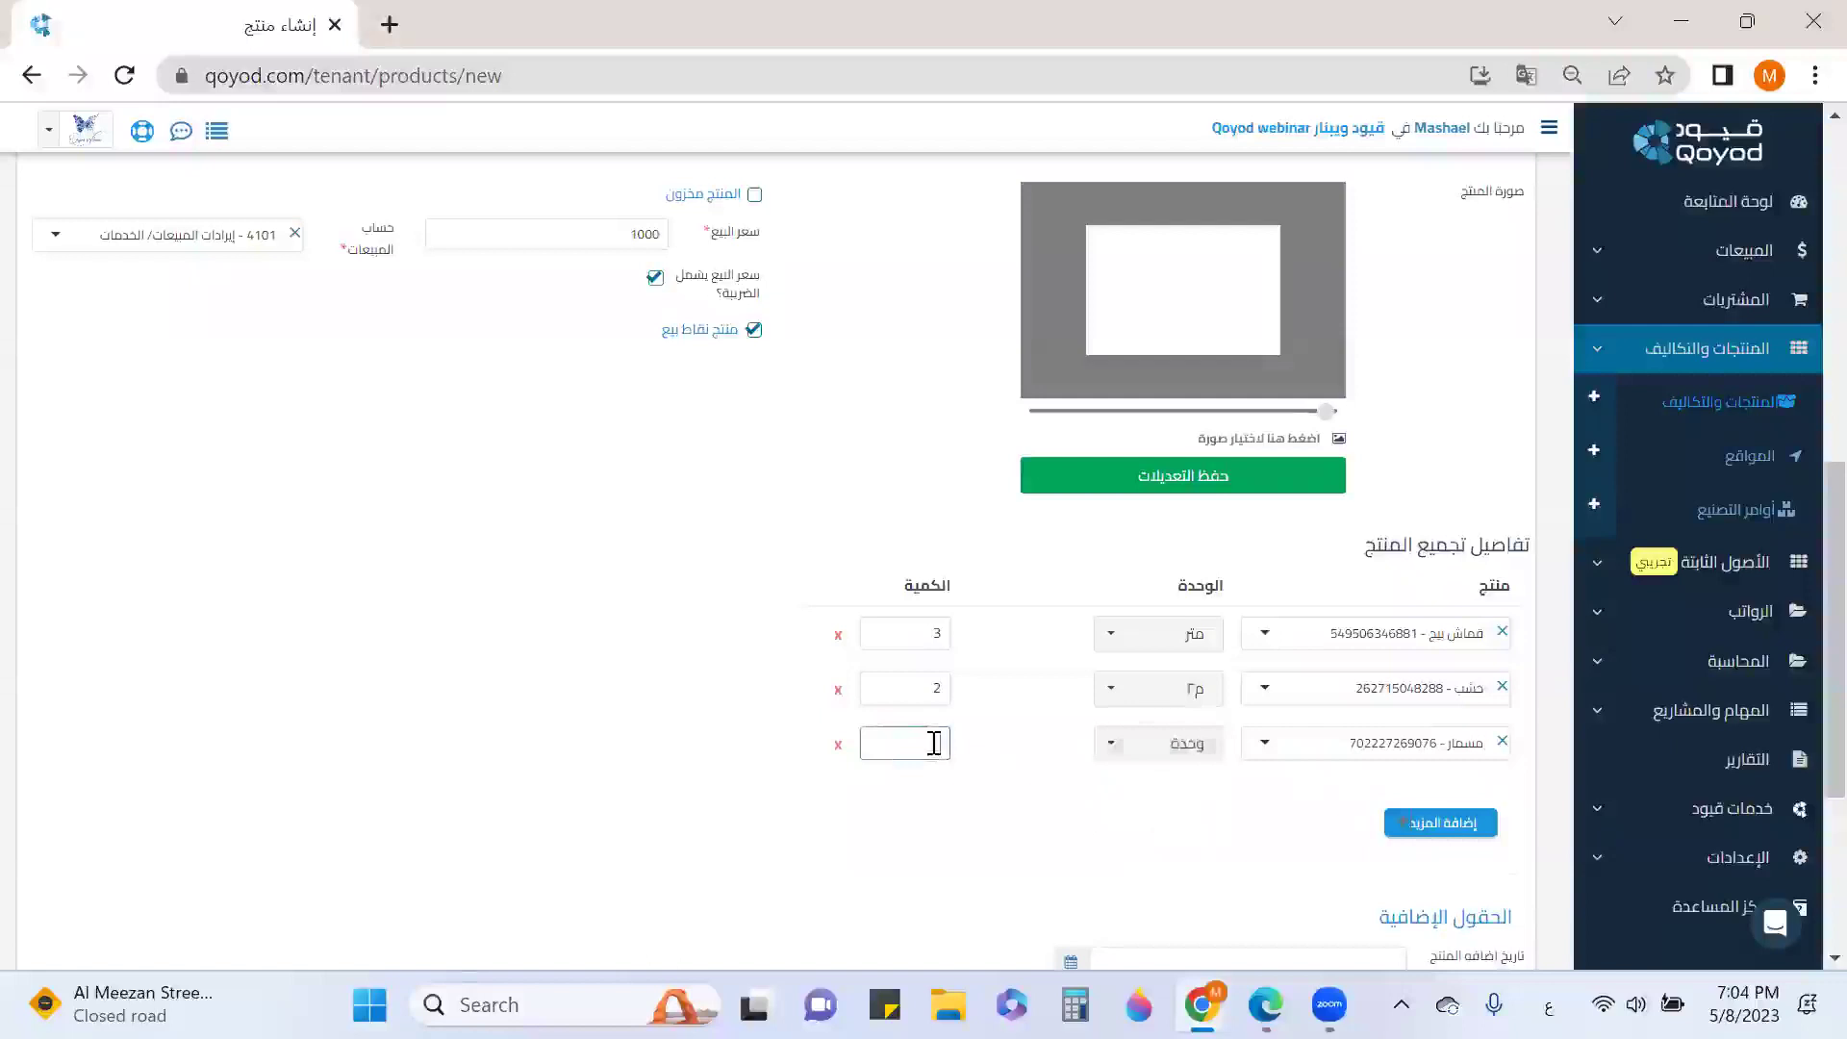
type("1")
Add the hinge component, quantity 4 قطعة.
left_click(1471, 825)
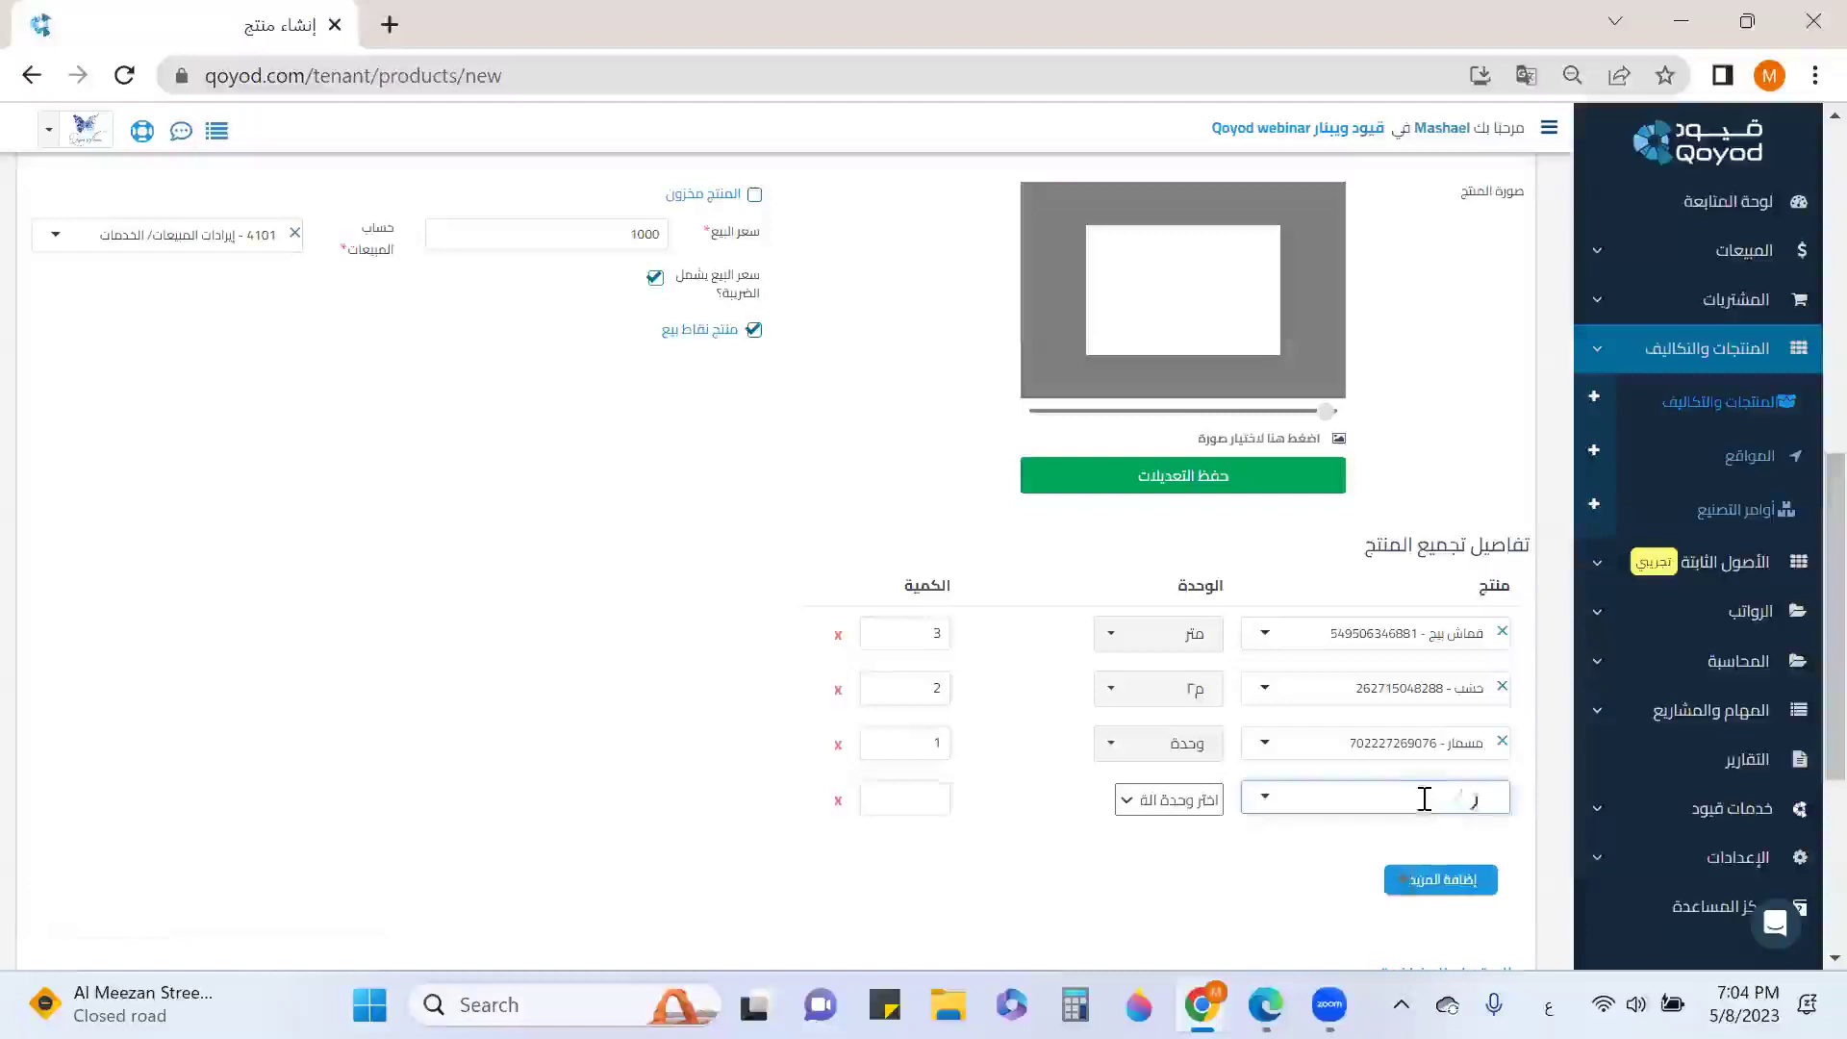
left_click(1426, 800)
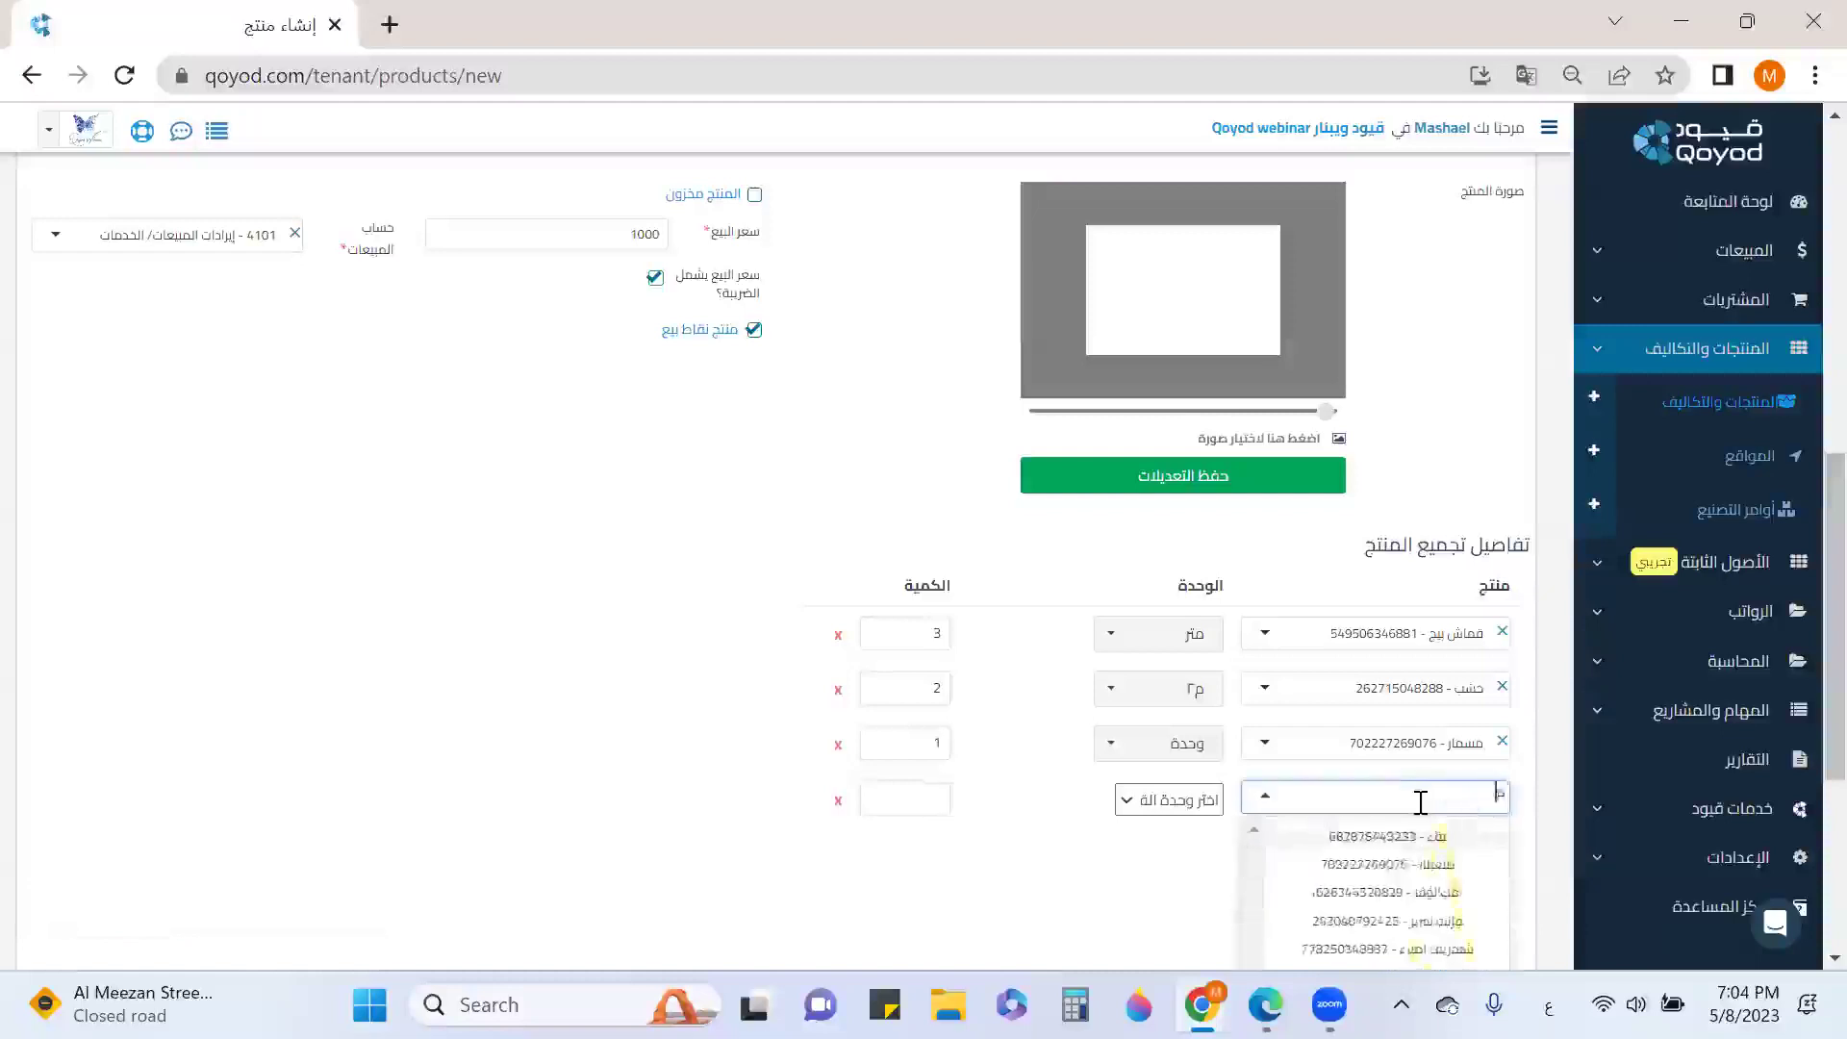
type("مف")
left_click(1430, 833)
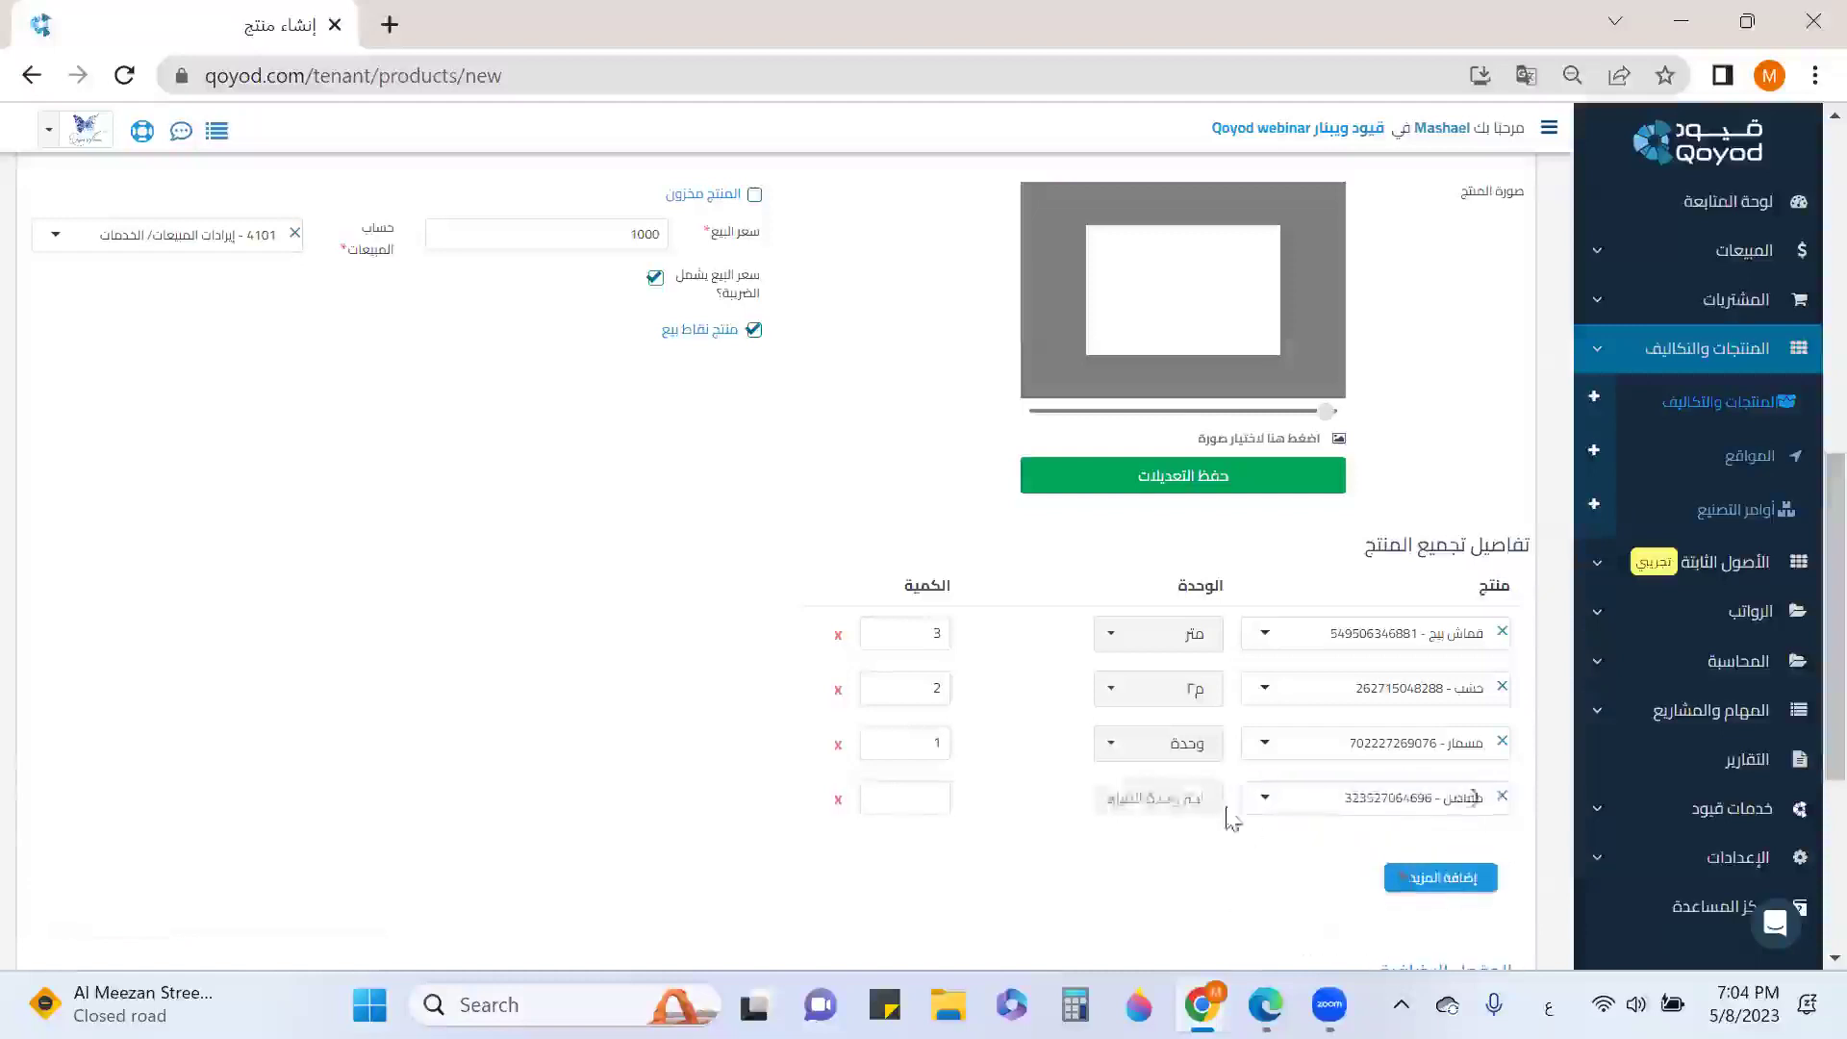
left_click(1210, 802)
left_click(1190, 743)
left_click(905, 804)
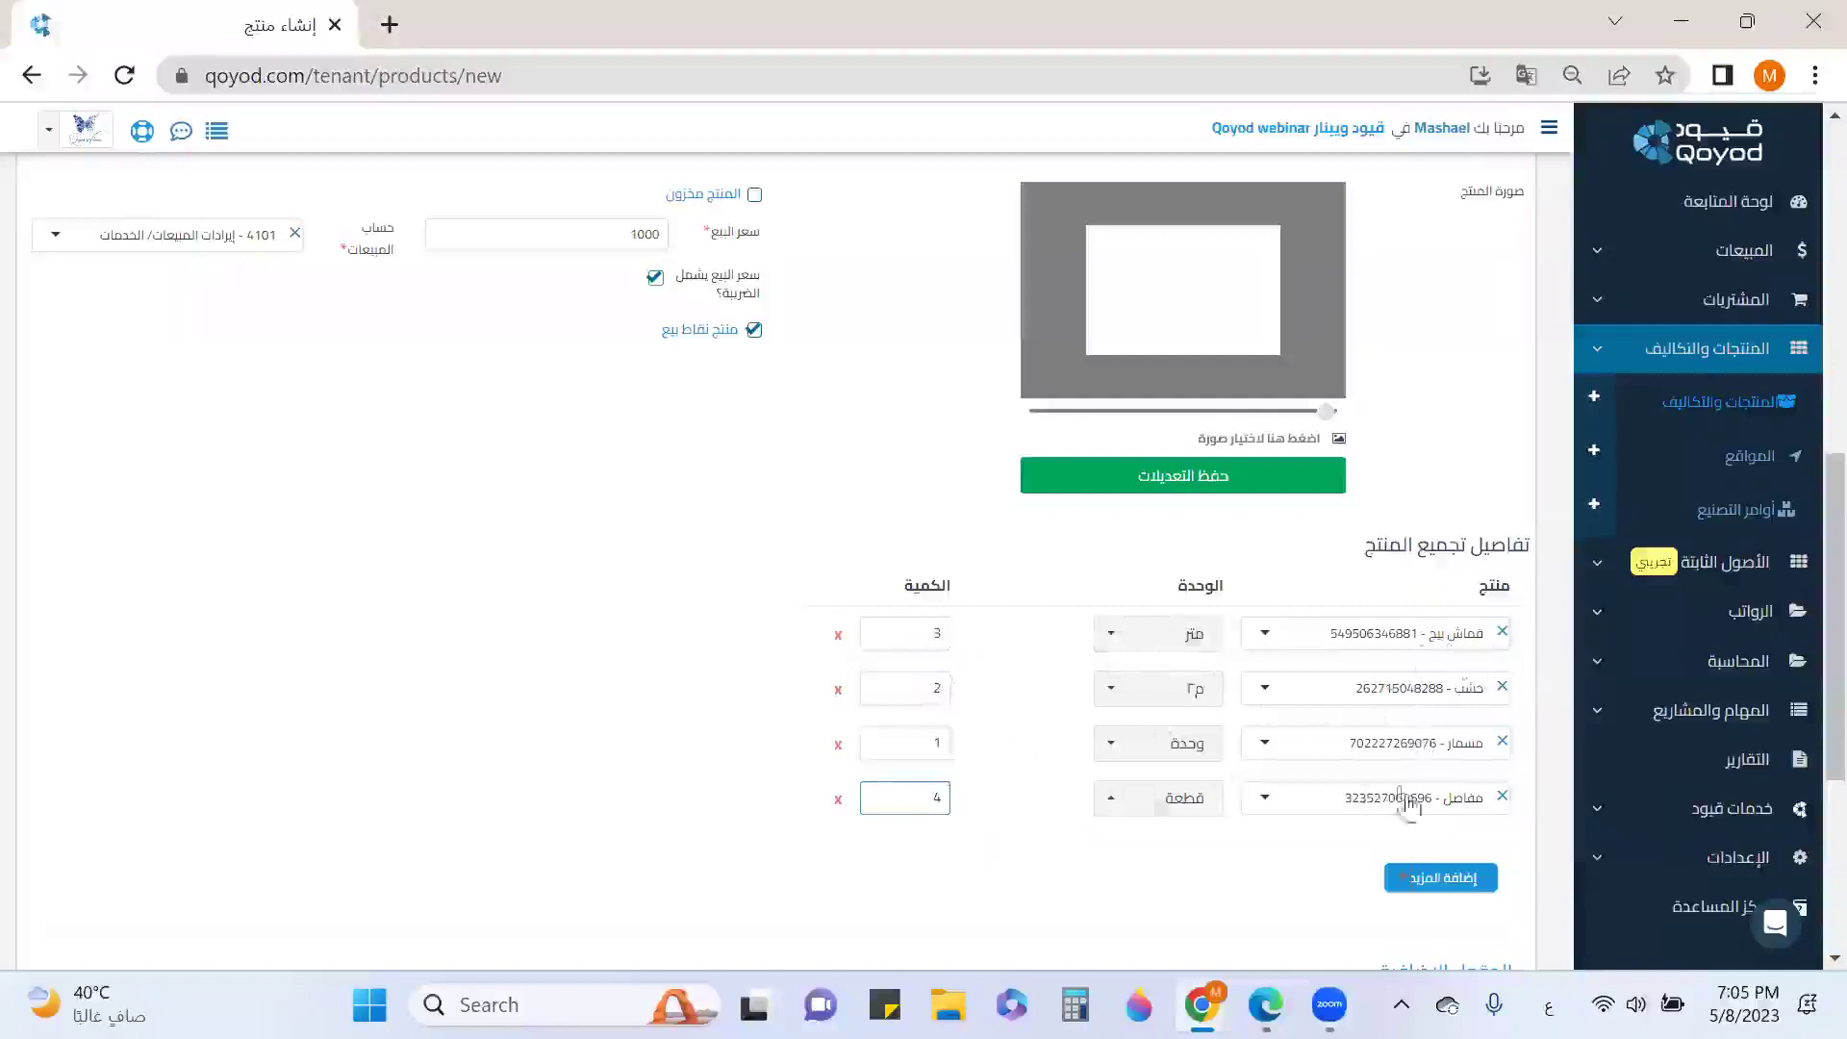
Set the addition date to 2023-05-08 and save the bench with storage.
scroll(1462, 812, "down", 5)
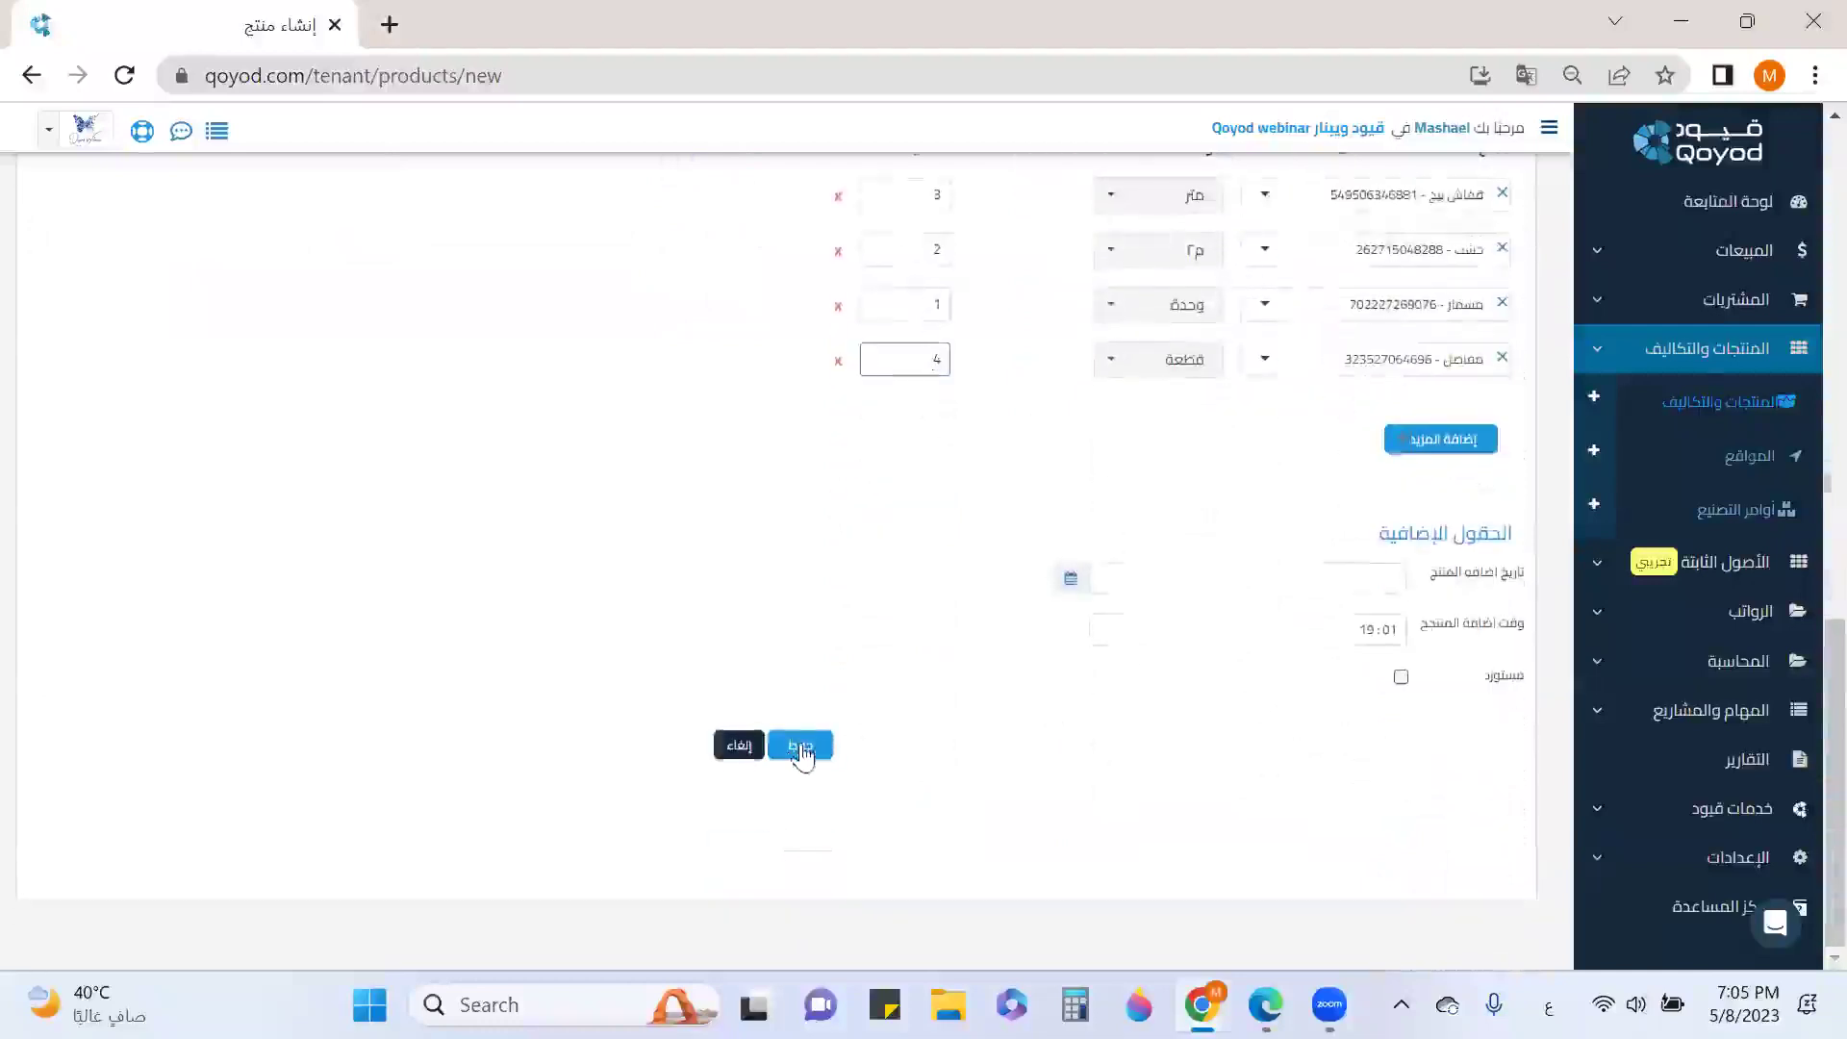
left_click(1336, 574)
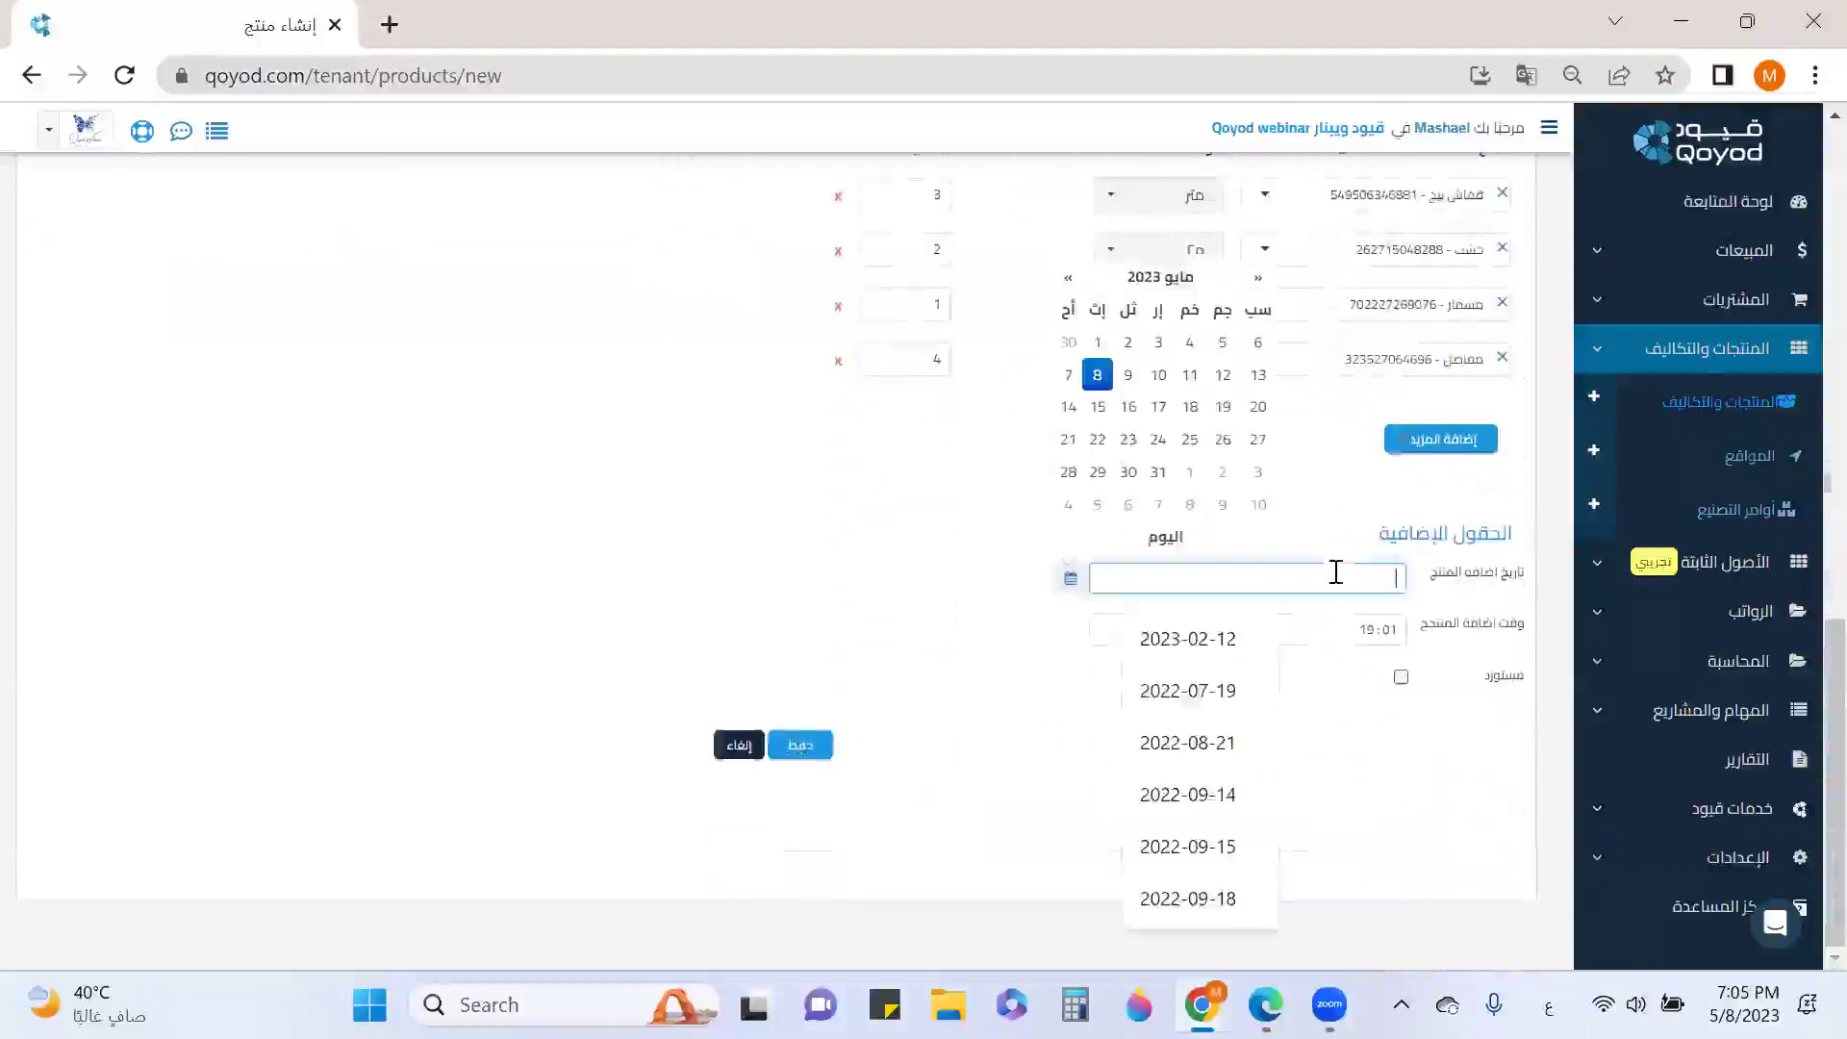
left_click(1097, 374)
left_click(813, 754)
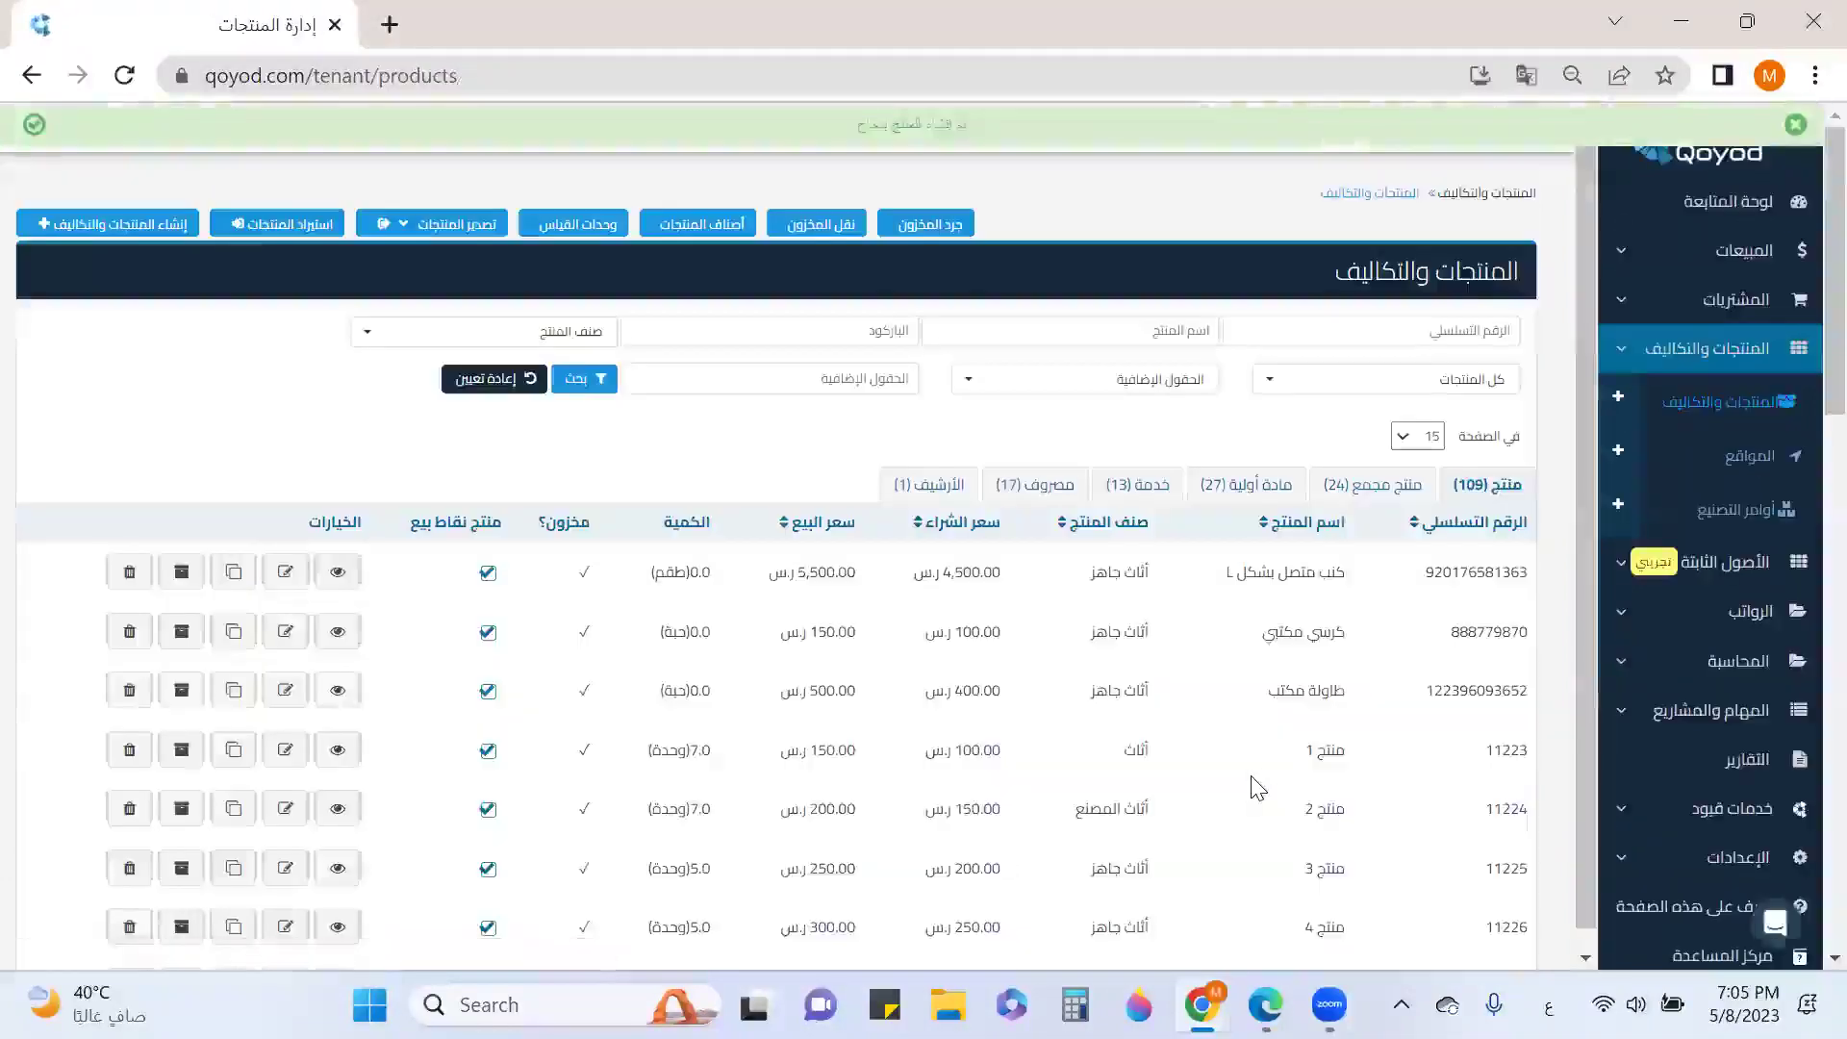
Browse the 24 composite products, including the bench with storage, and the 13 service products, then begin a new product.
left_click(1376, 492)
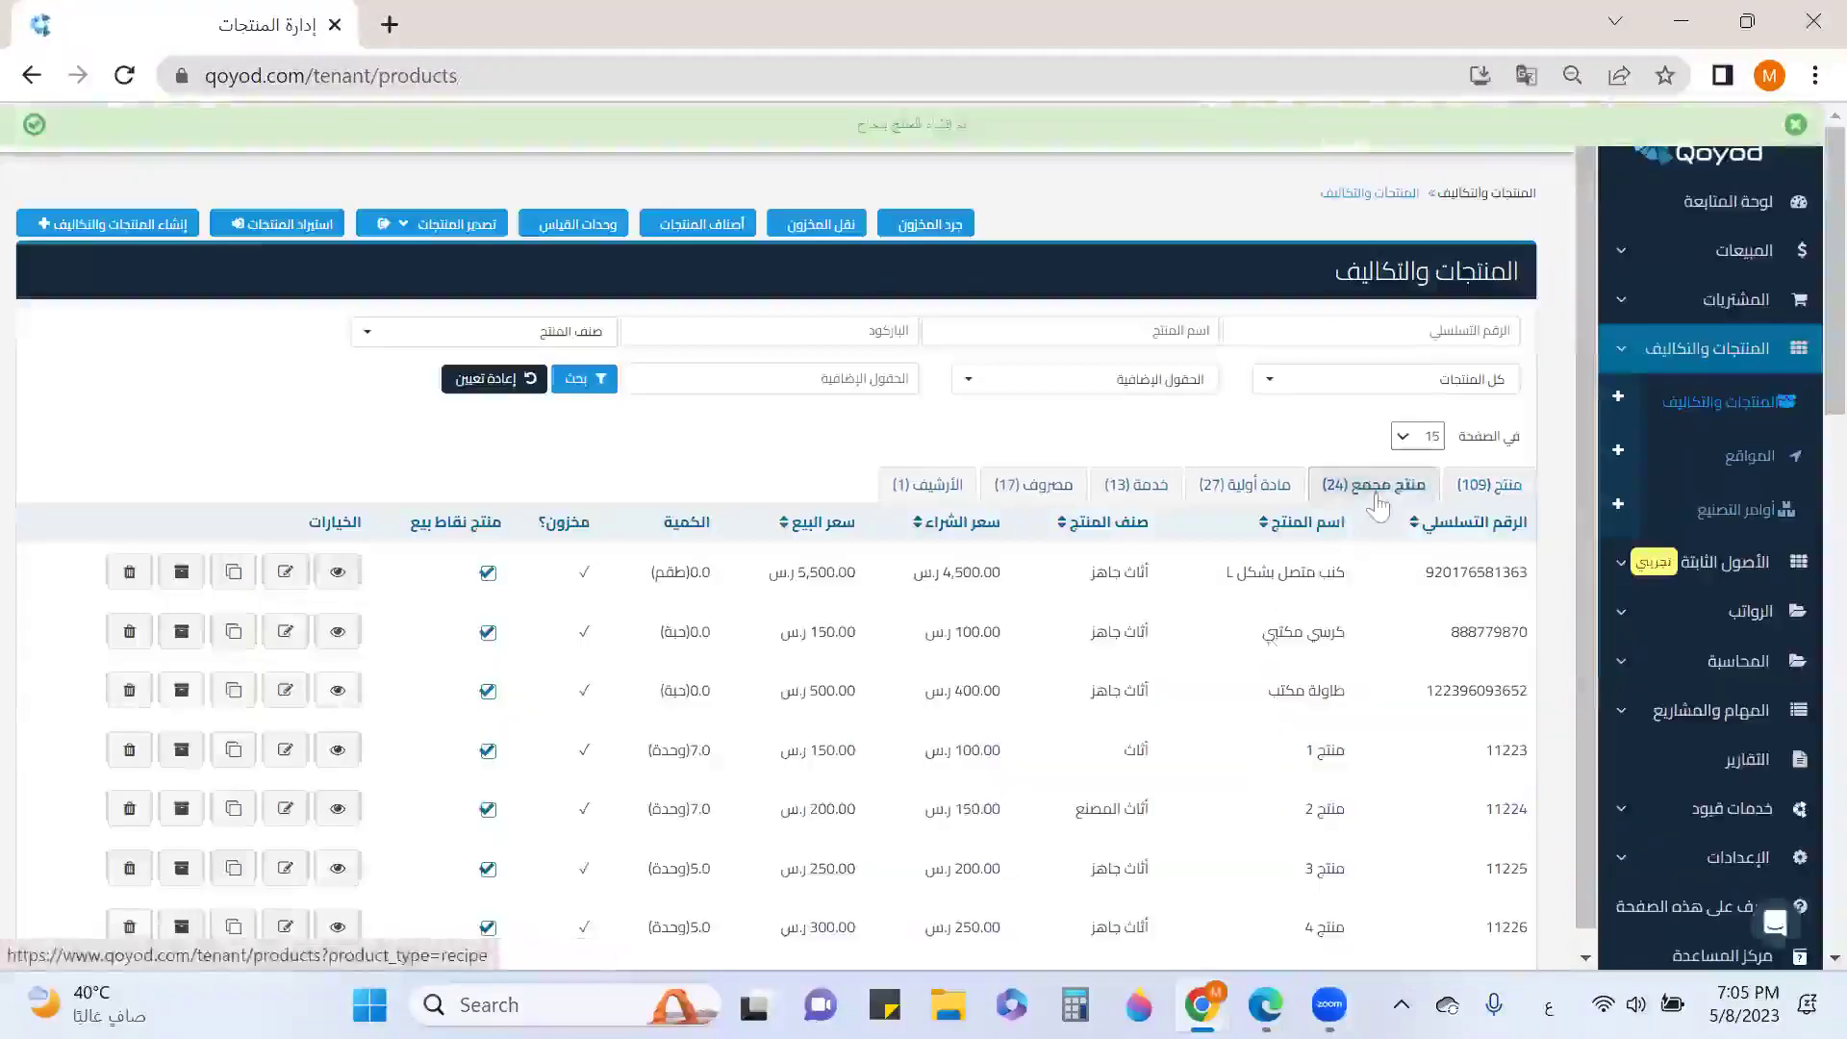
left_click_drag(1358, 573, 1244, 603)
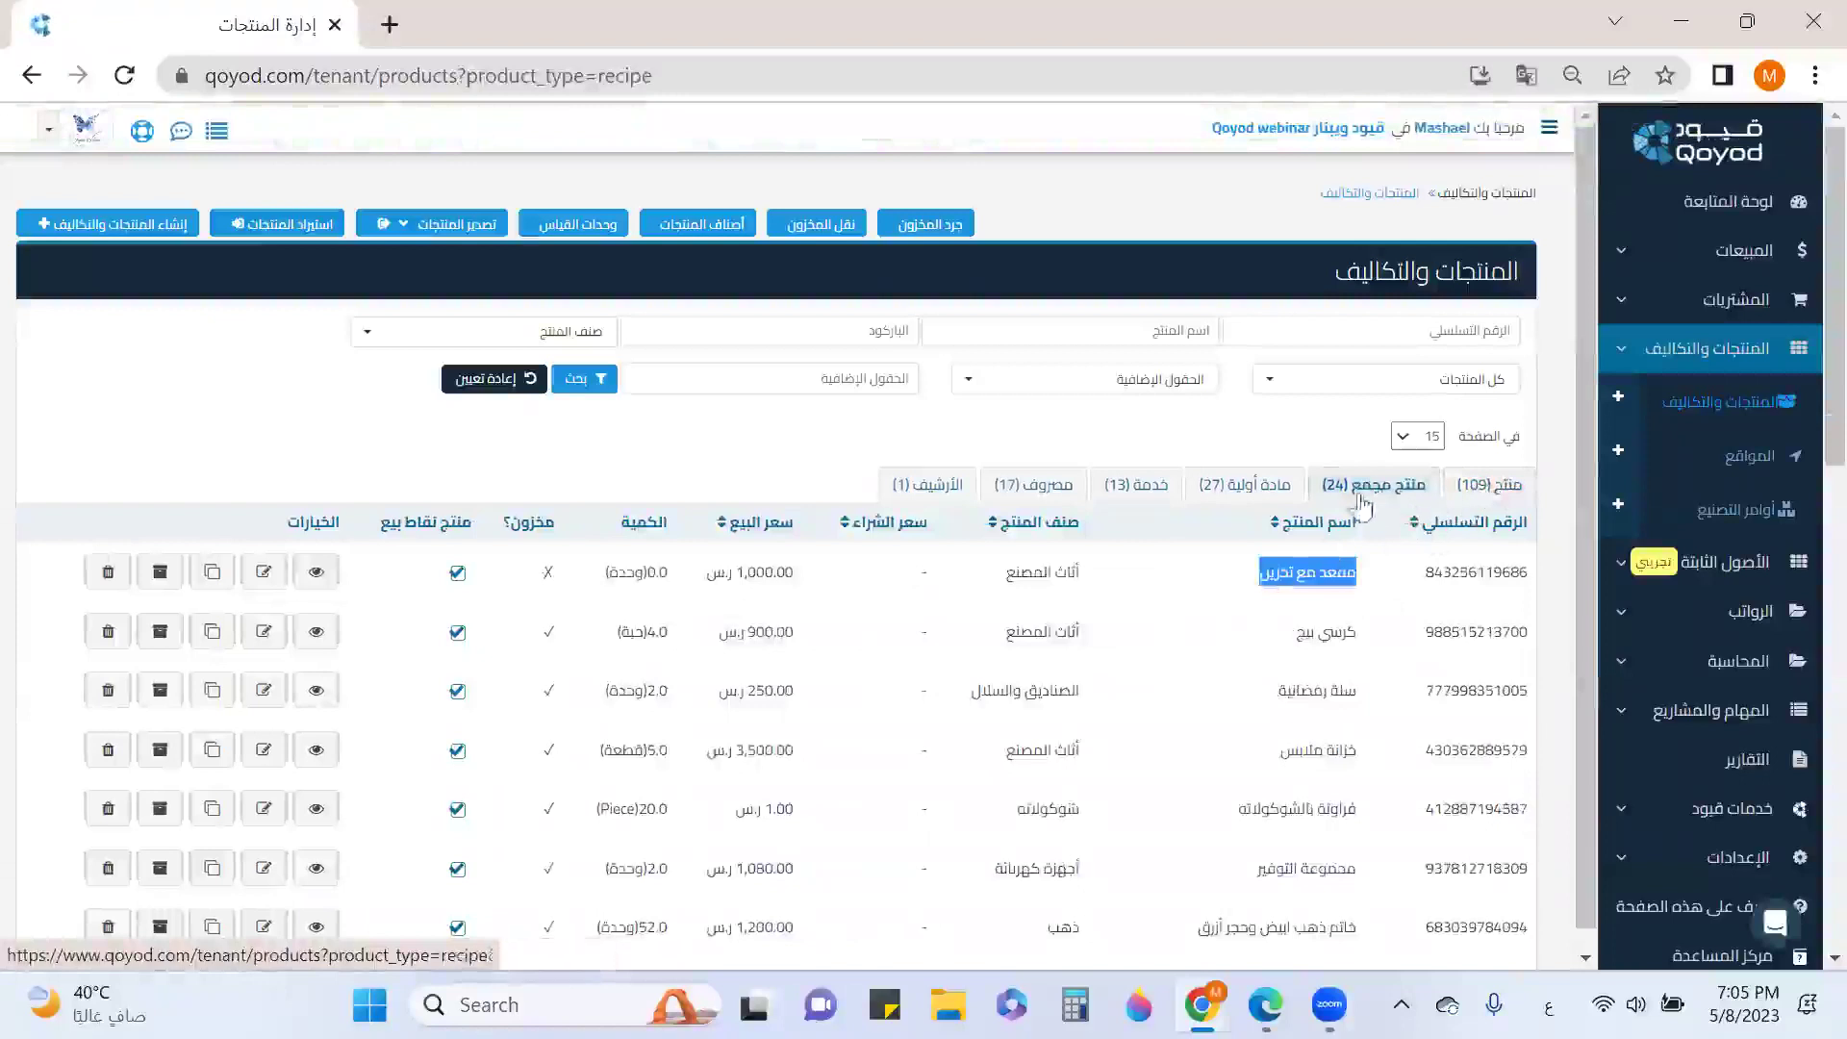
left_click(1157, 496)
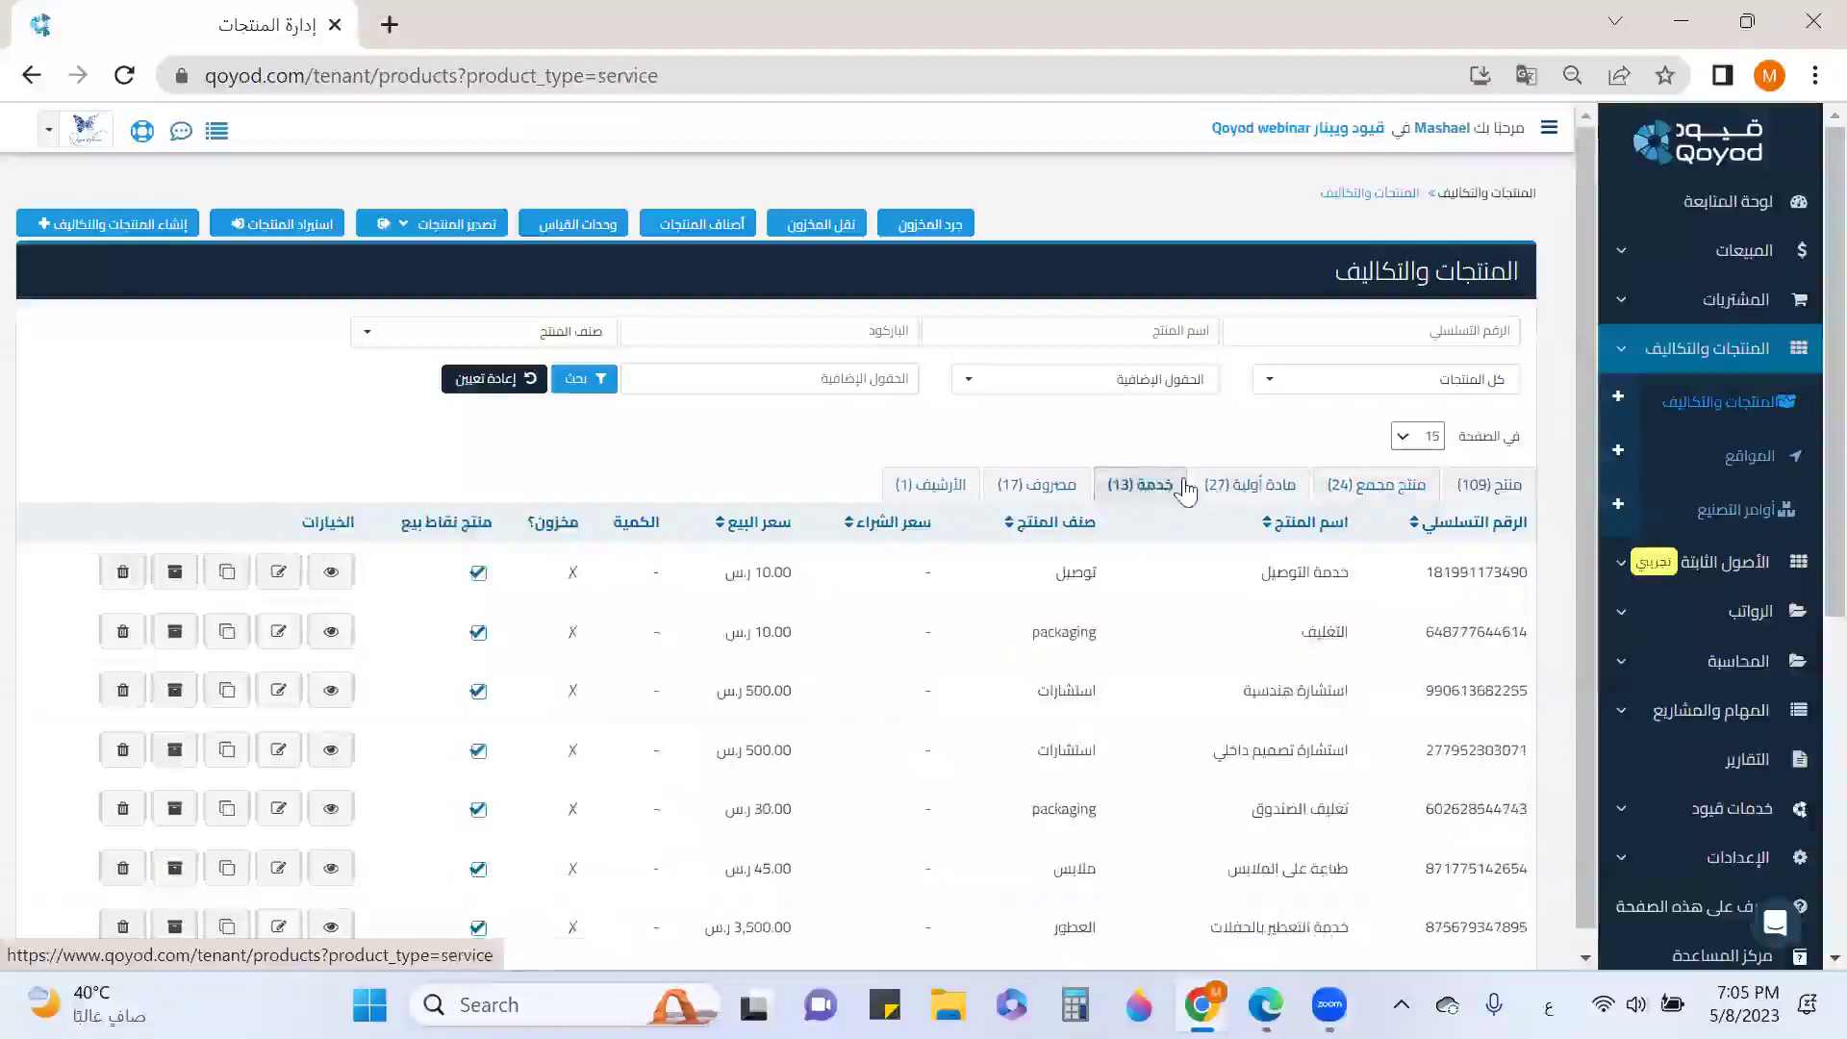
left_click(172, 233)
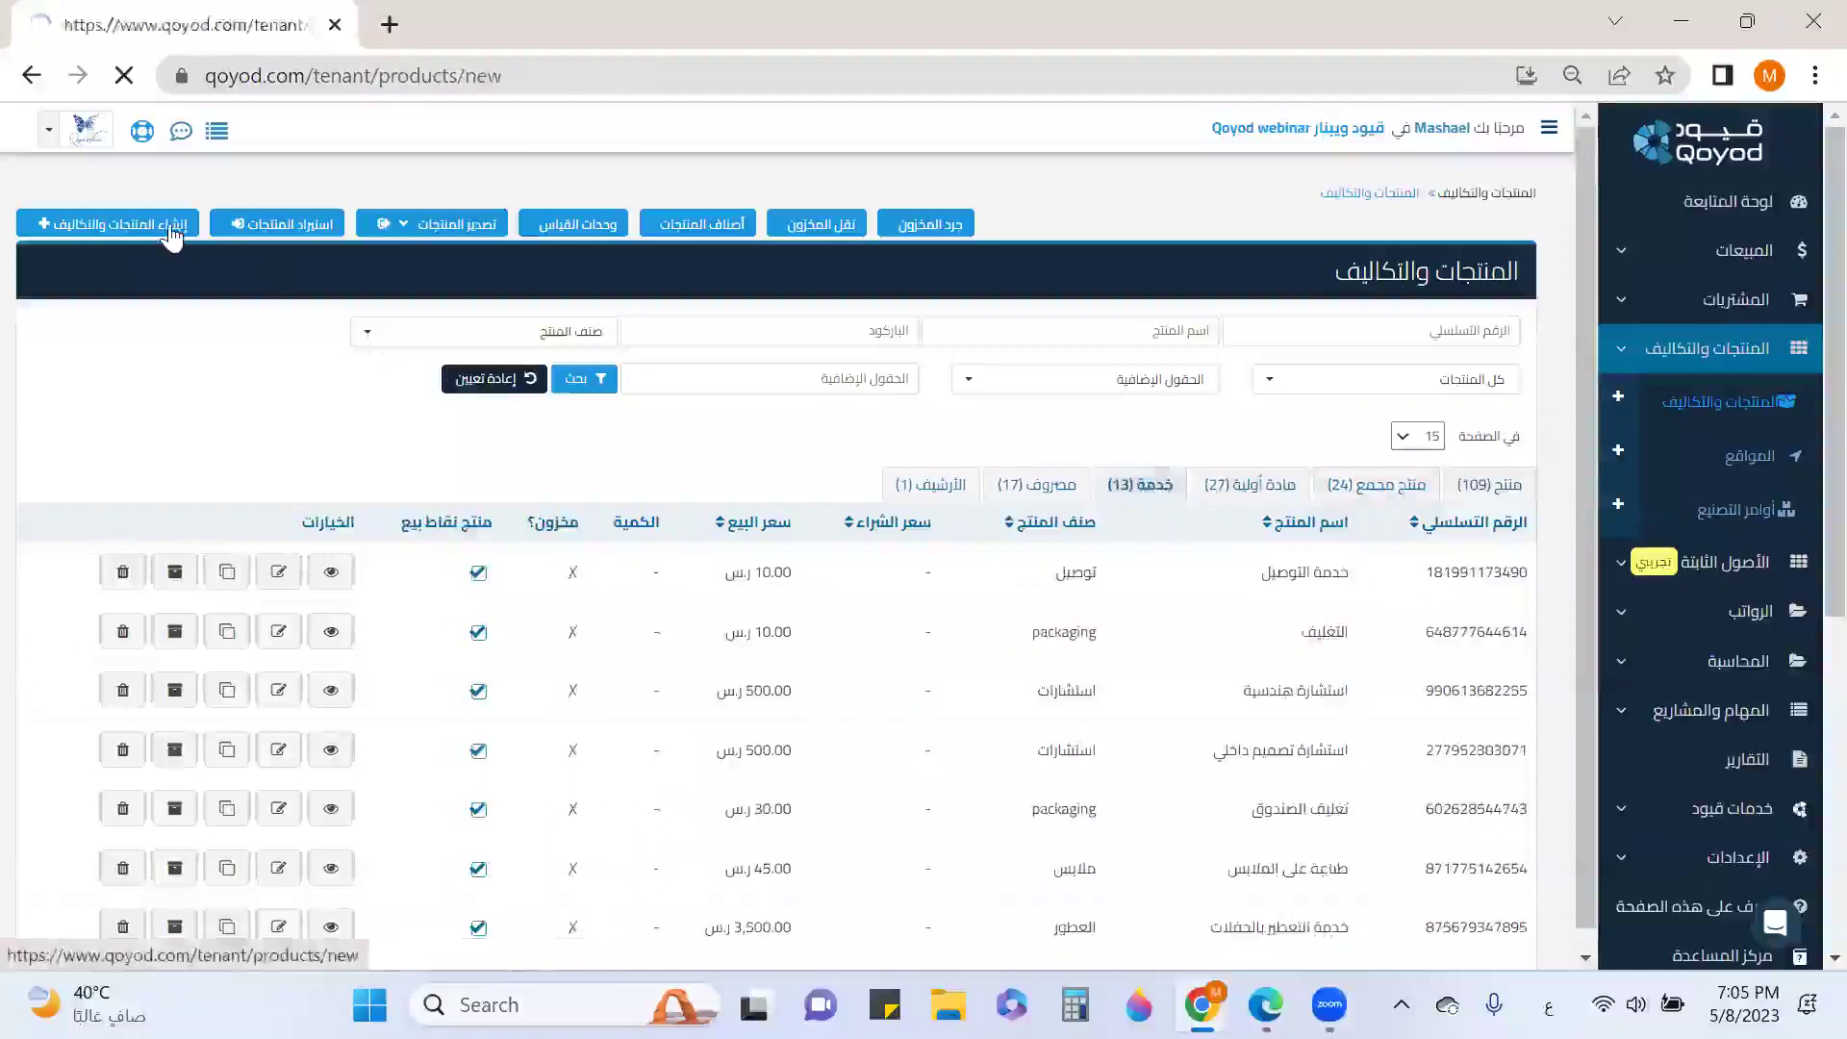
Choose Service as the new product's type.
scroll(1337, 717, "down", 2)
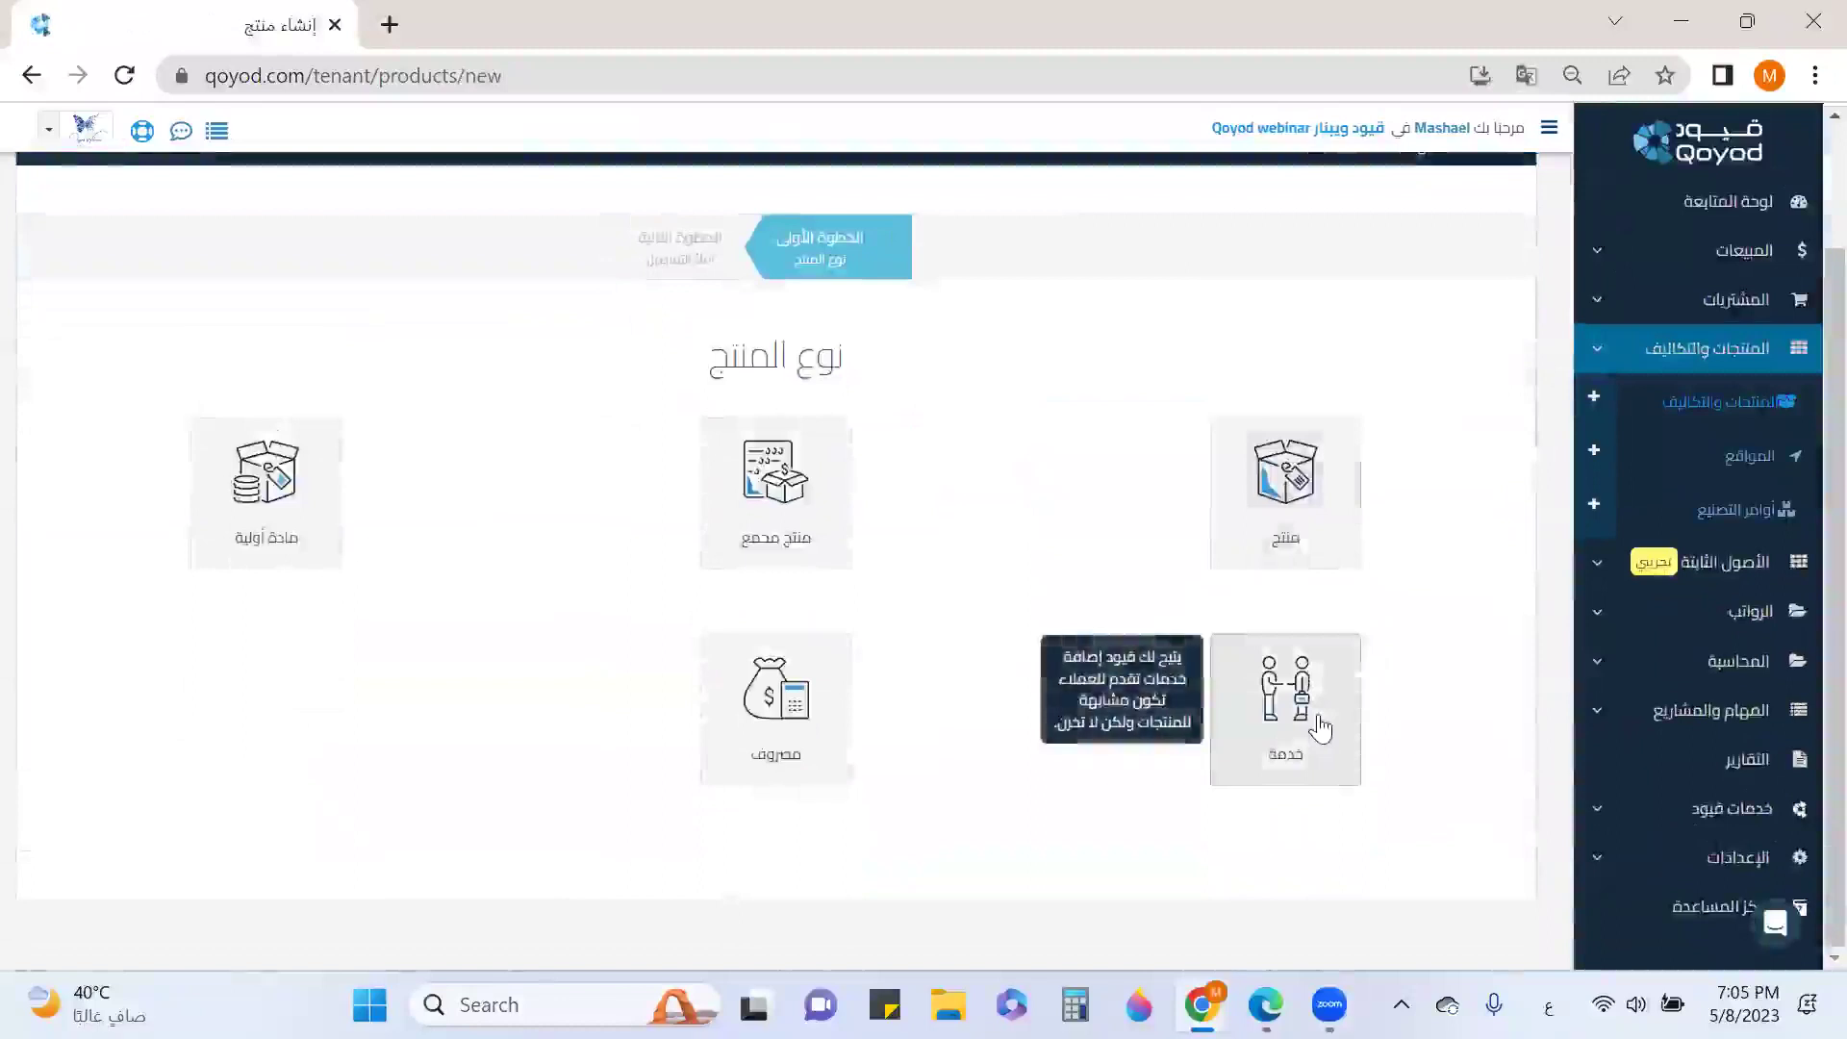
left_click(1320, 728)
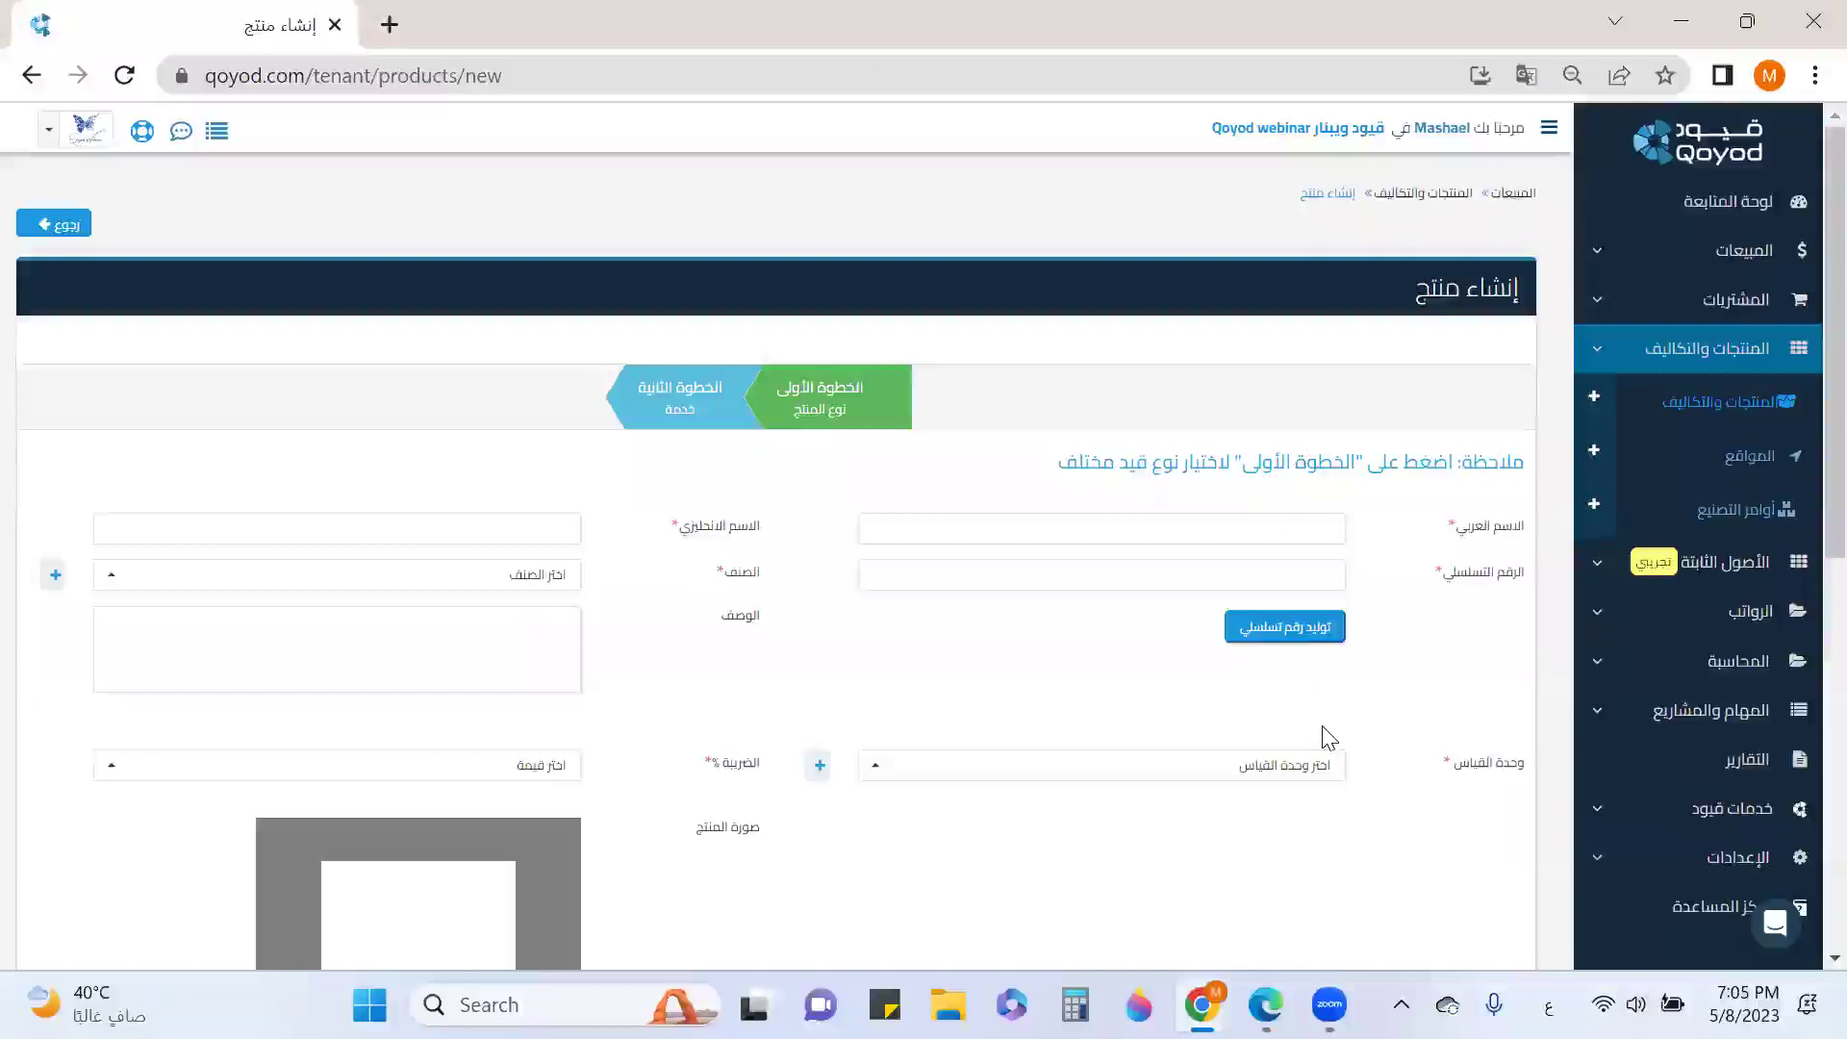
Enter Arabic name تصميم خاص and English name 'Special design', and generate a serial number.
left_click(1317, 532)
type("تص")
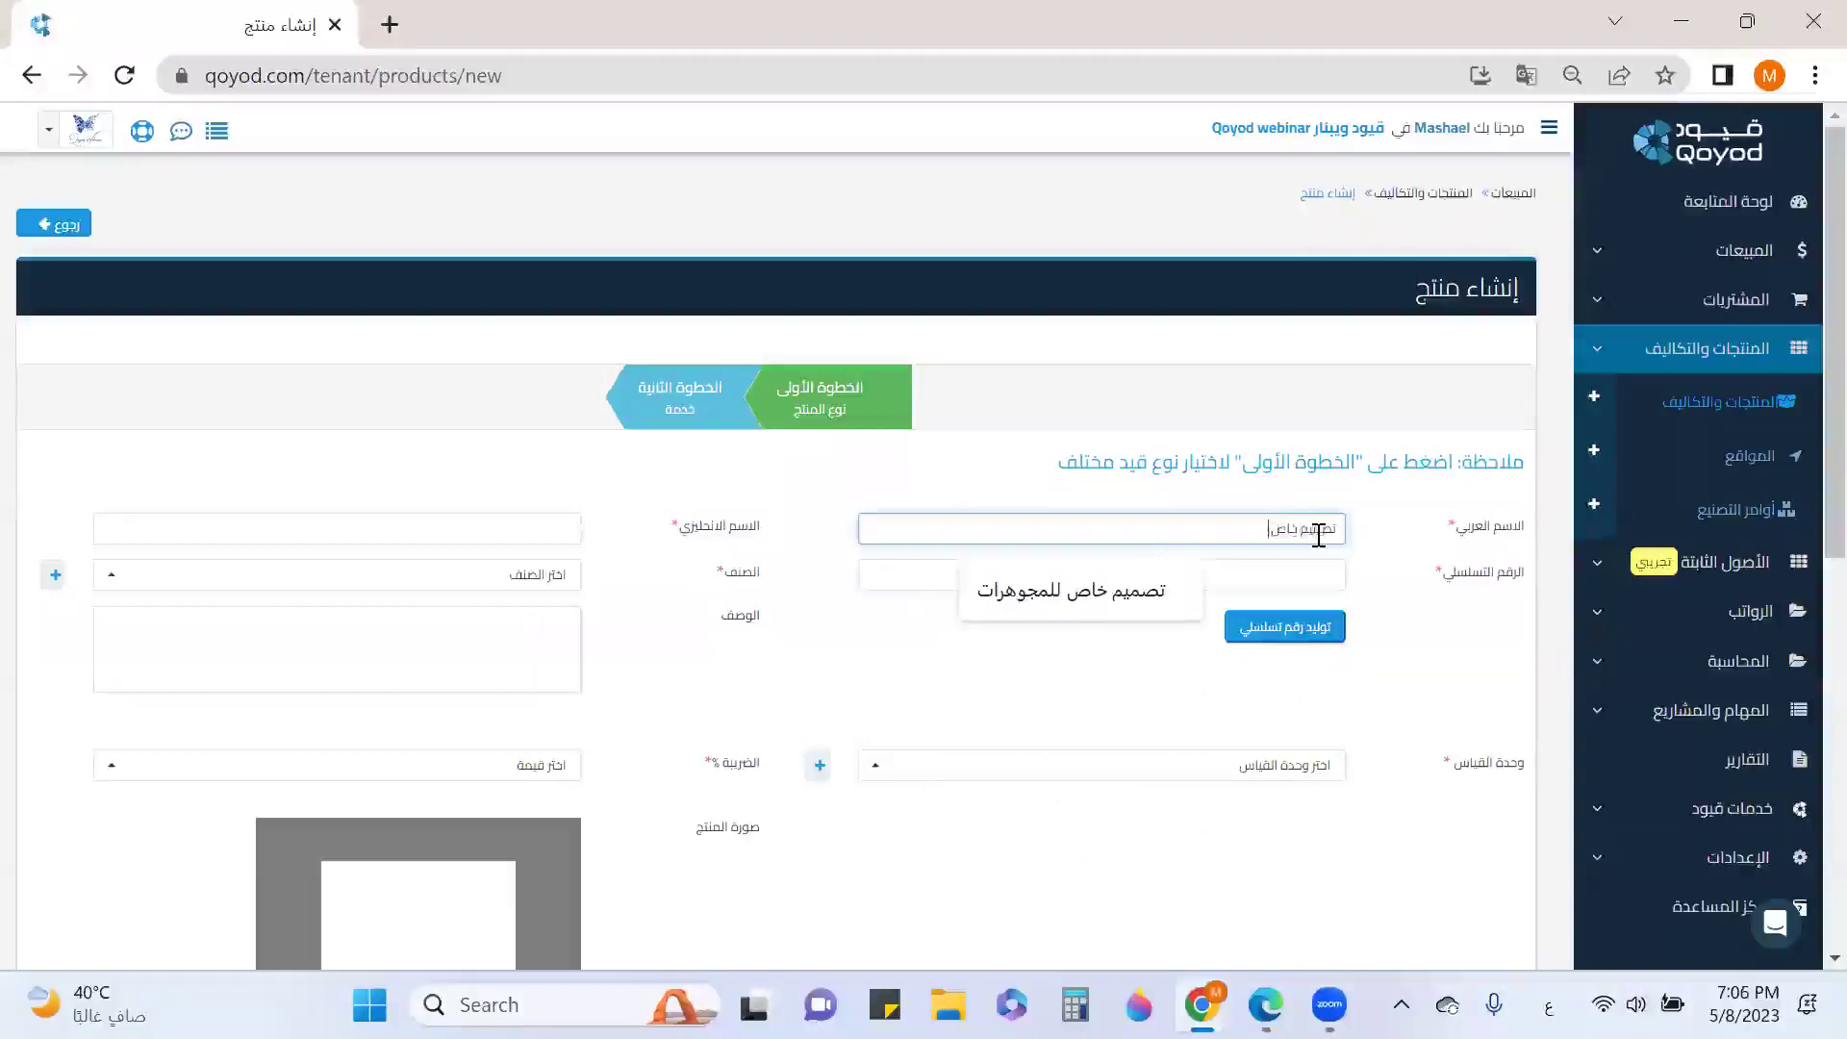
type("ميم خاص")
left_click(532, 526)
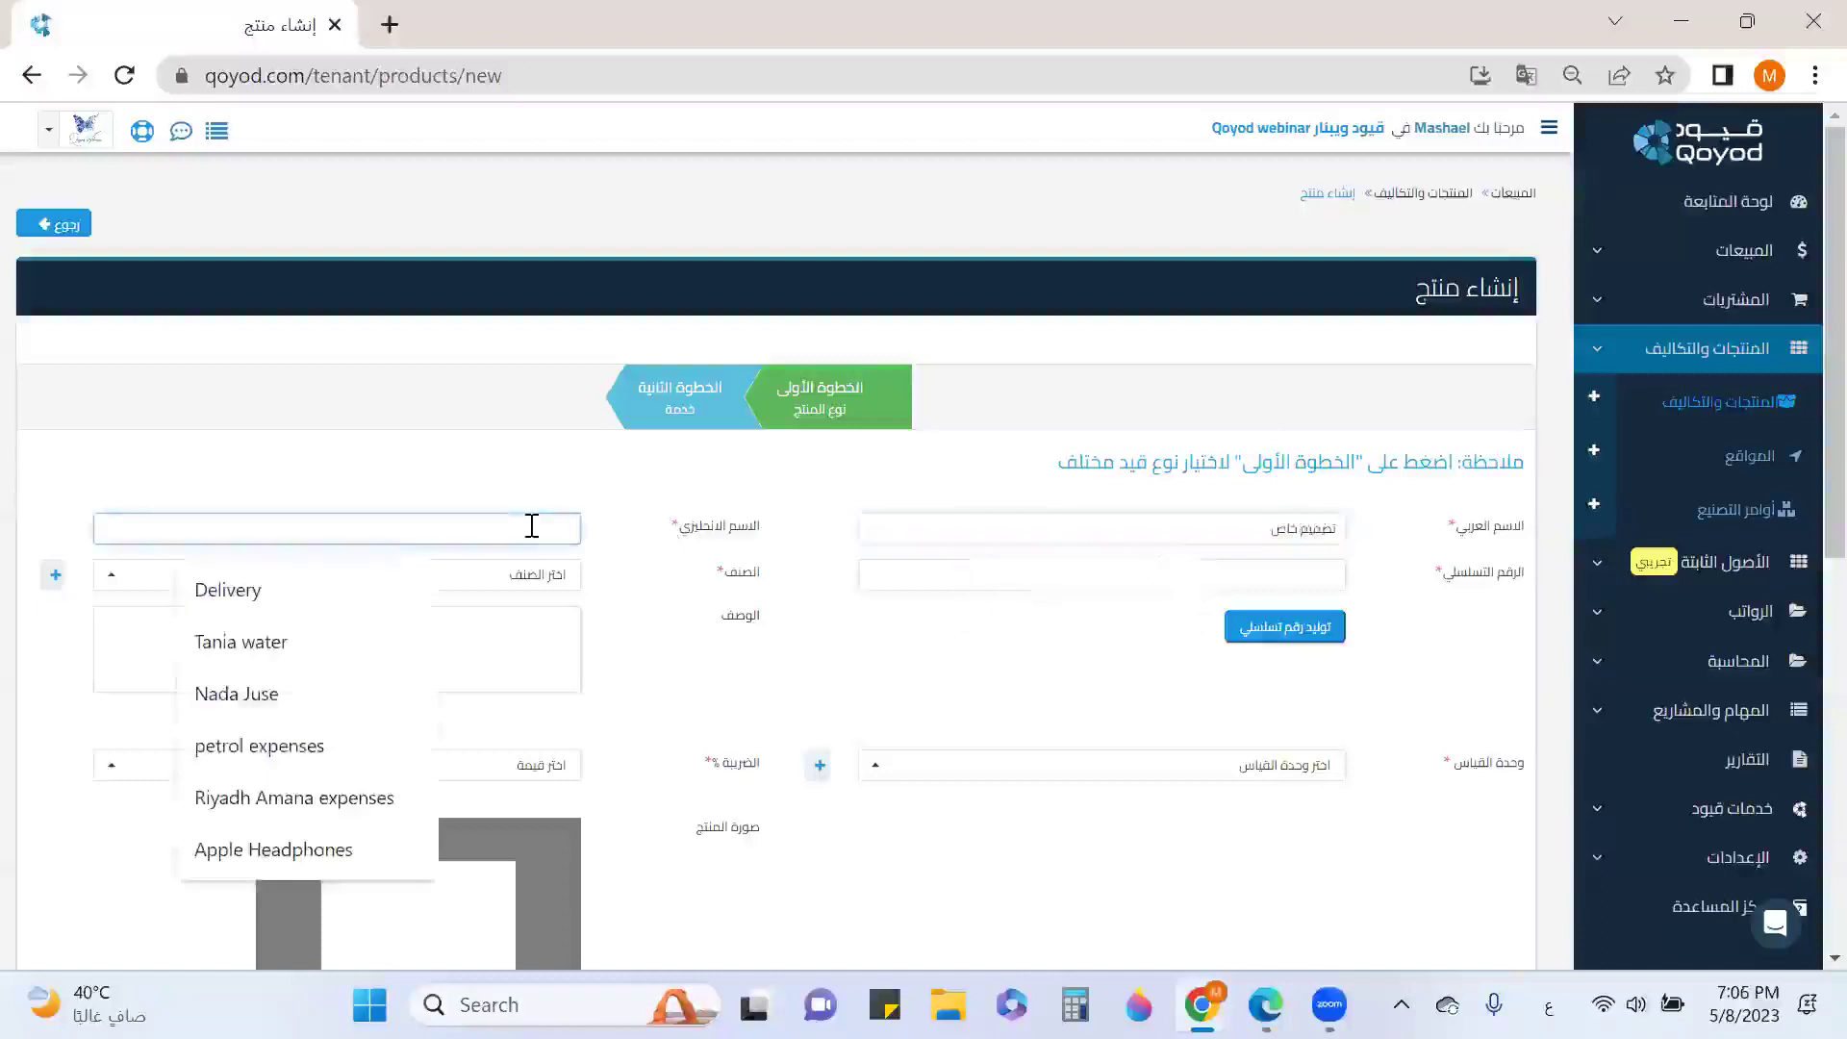
key("alt+shift")
type("s")
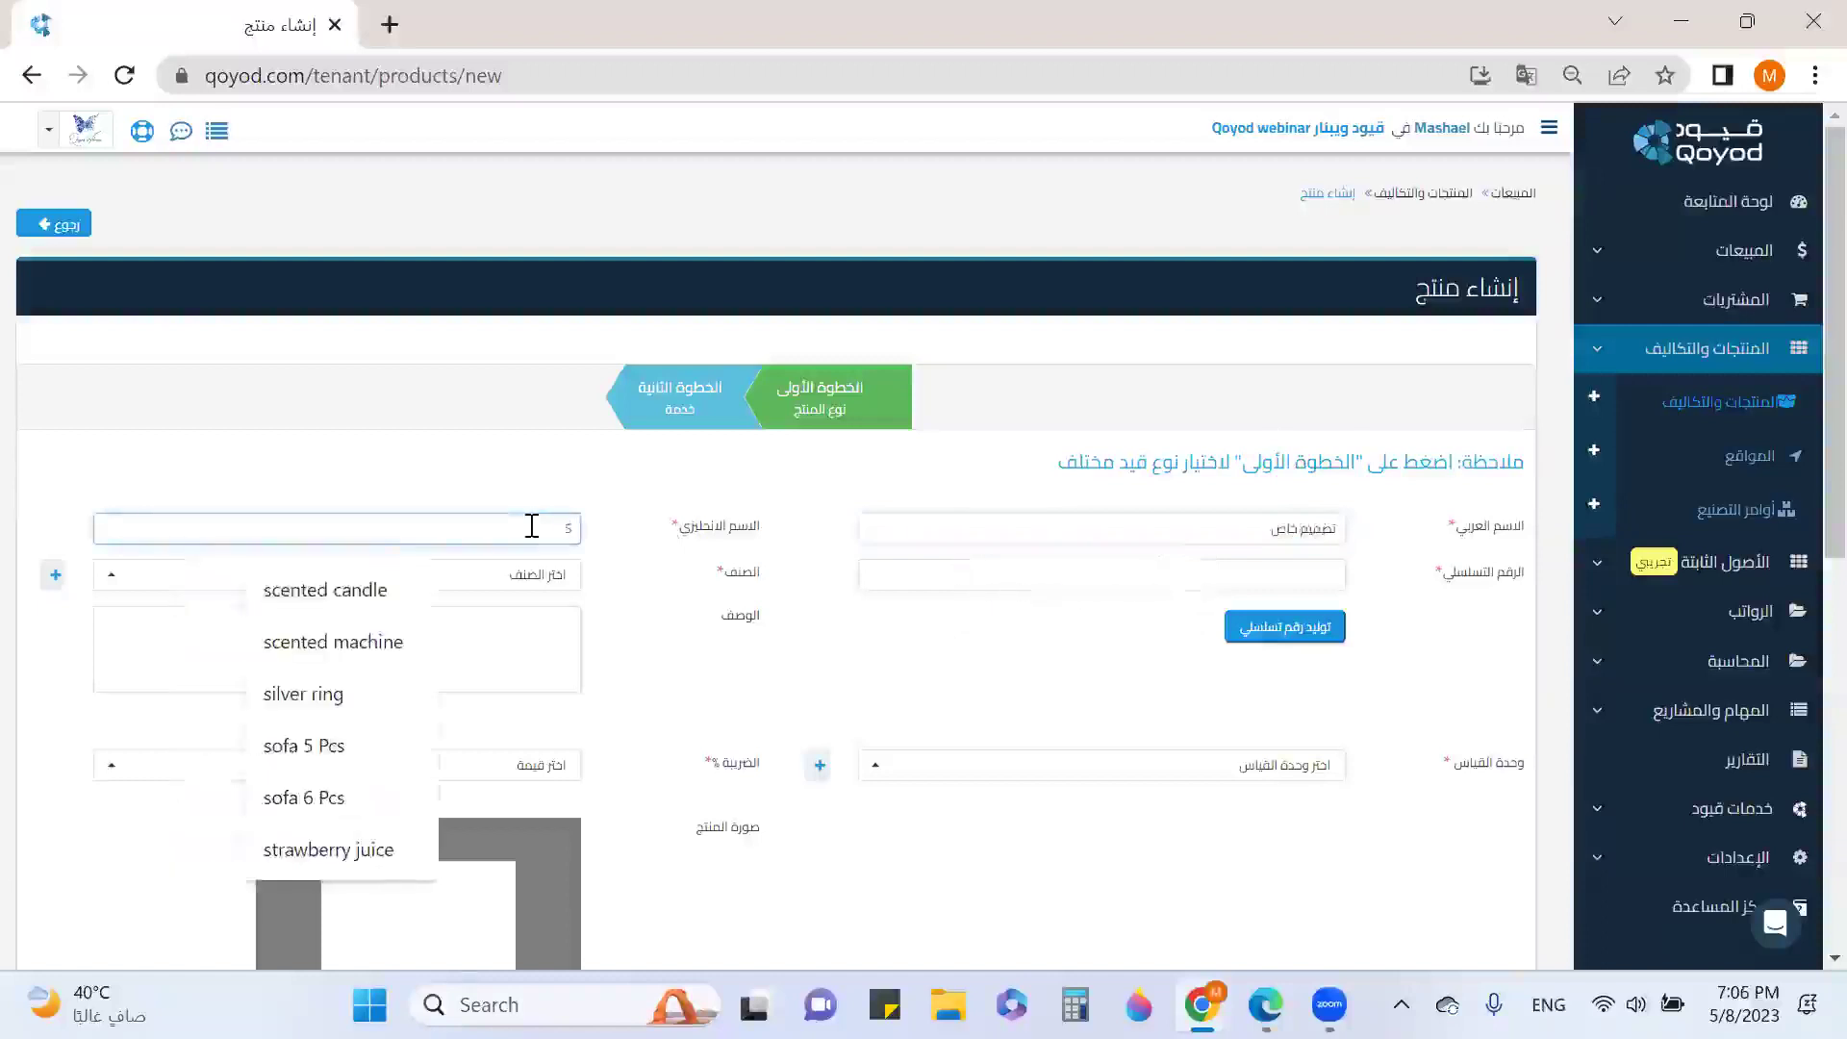
type("pecia")
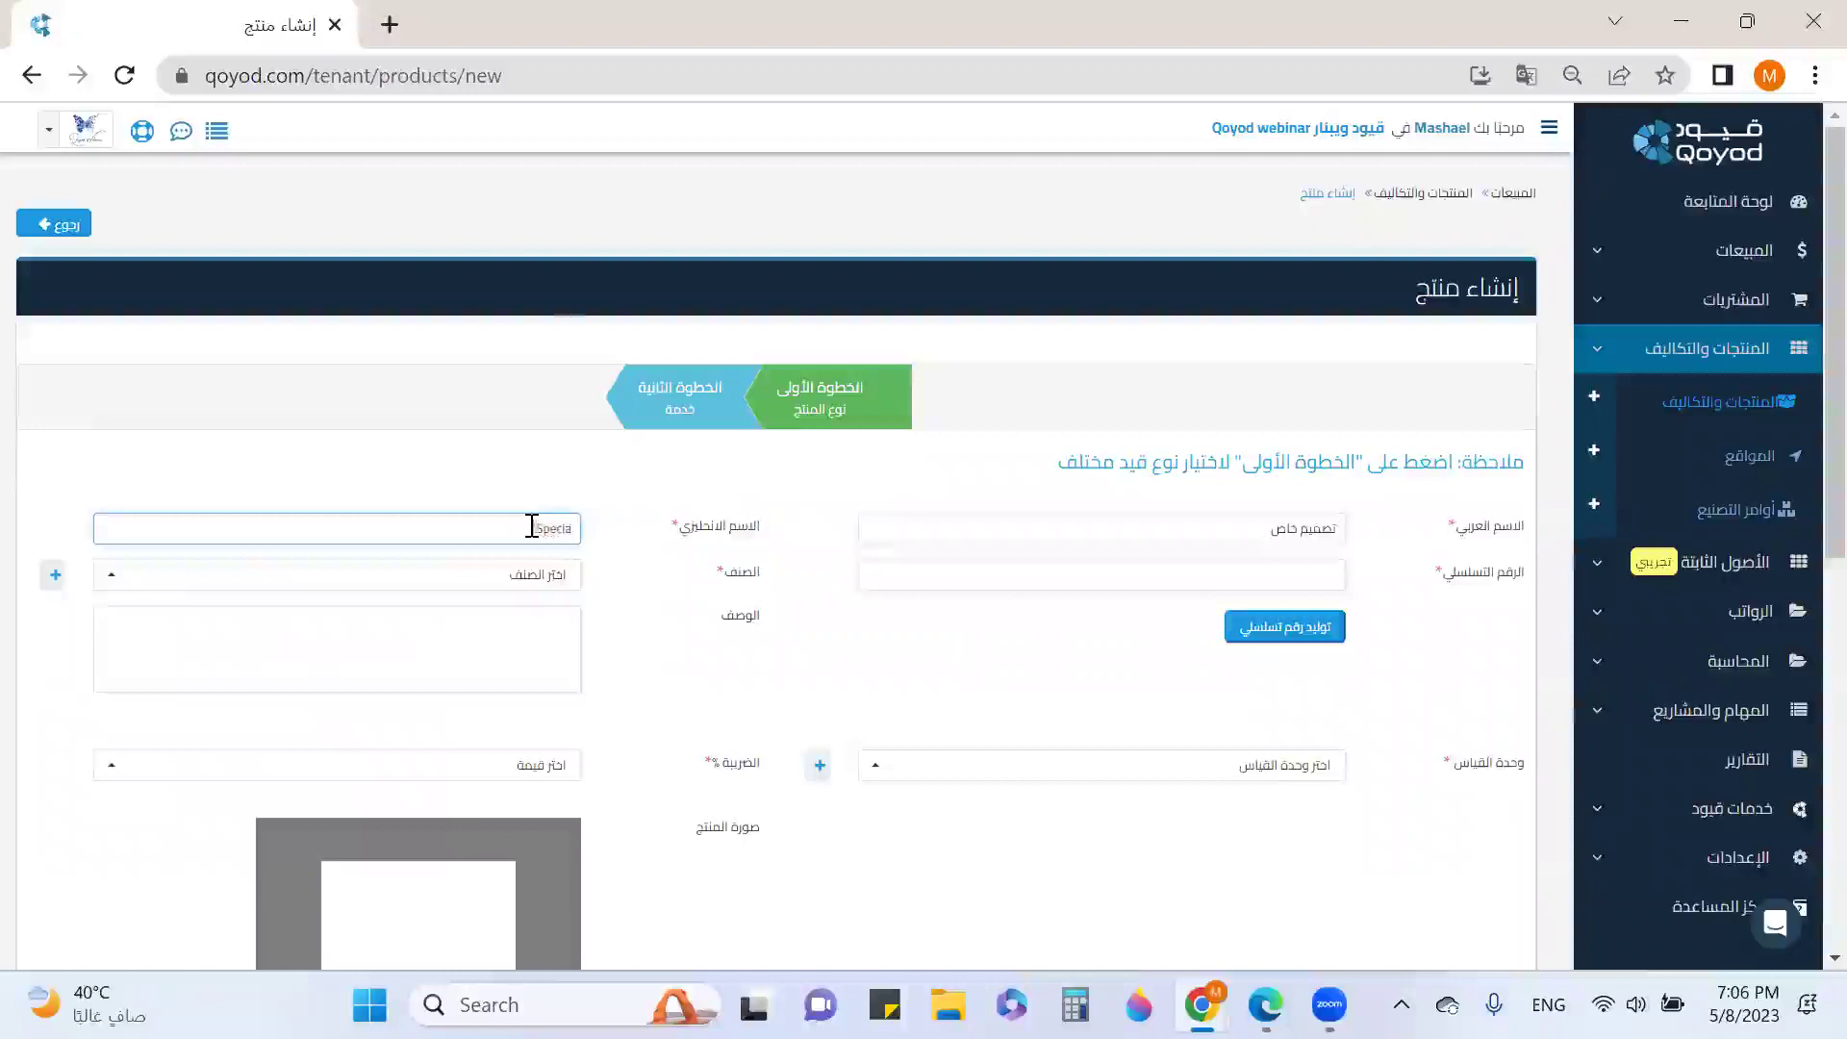
type("l design")
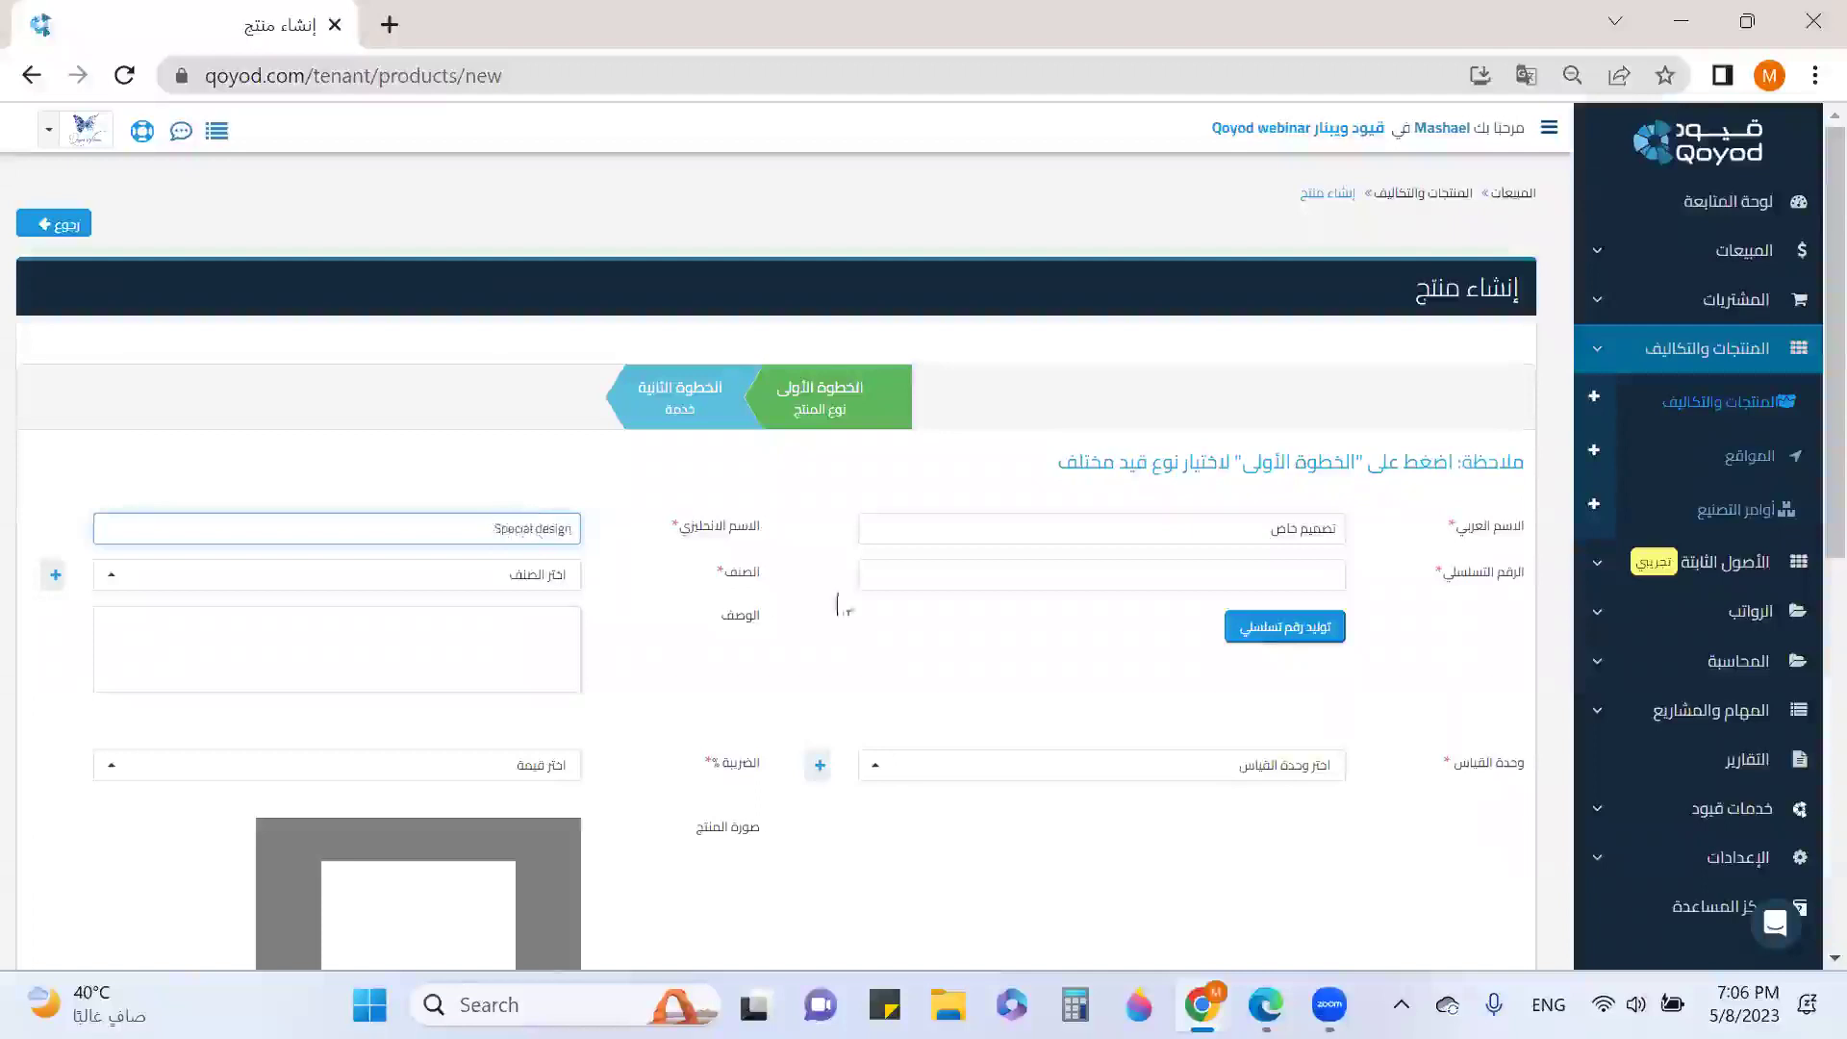
left_click(1248, 643)
Pick استشارات as the service's category.
left_click(544, 577)
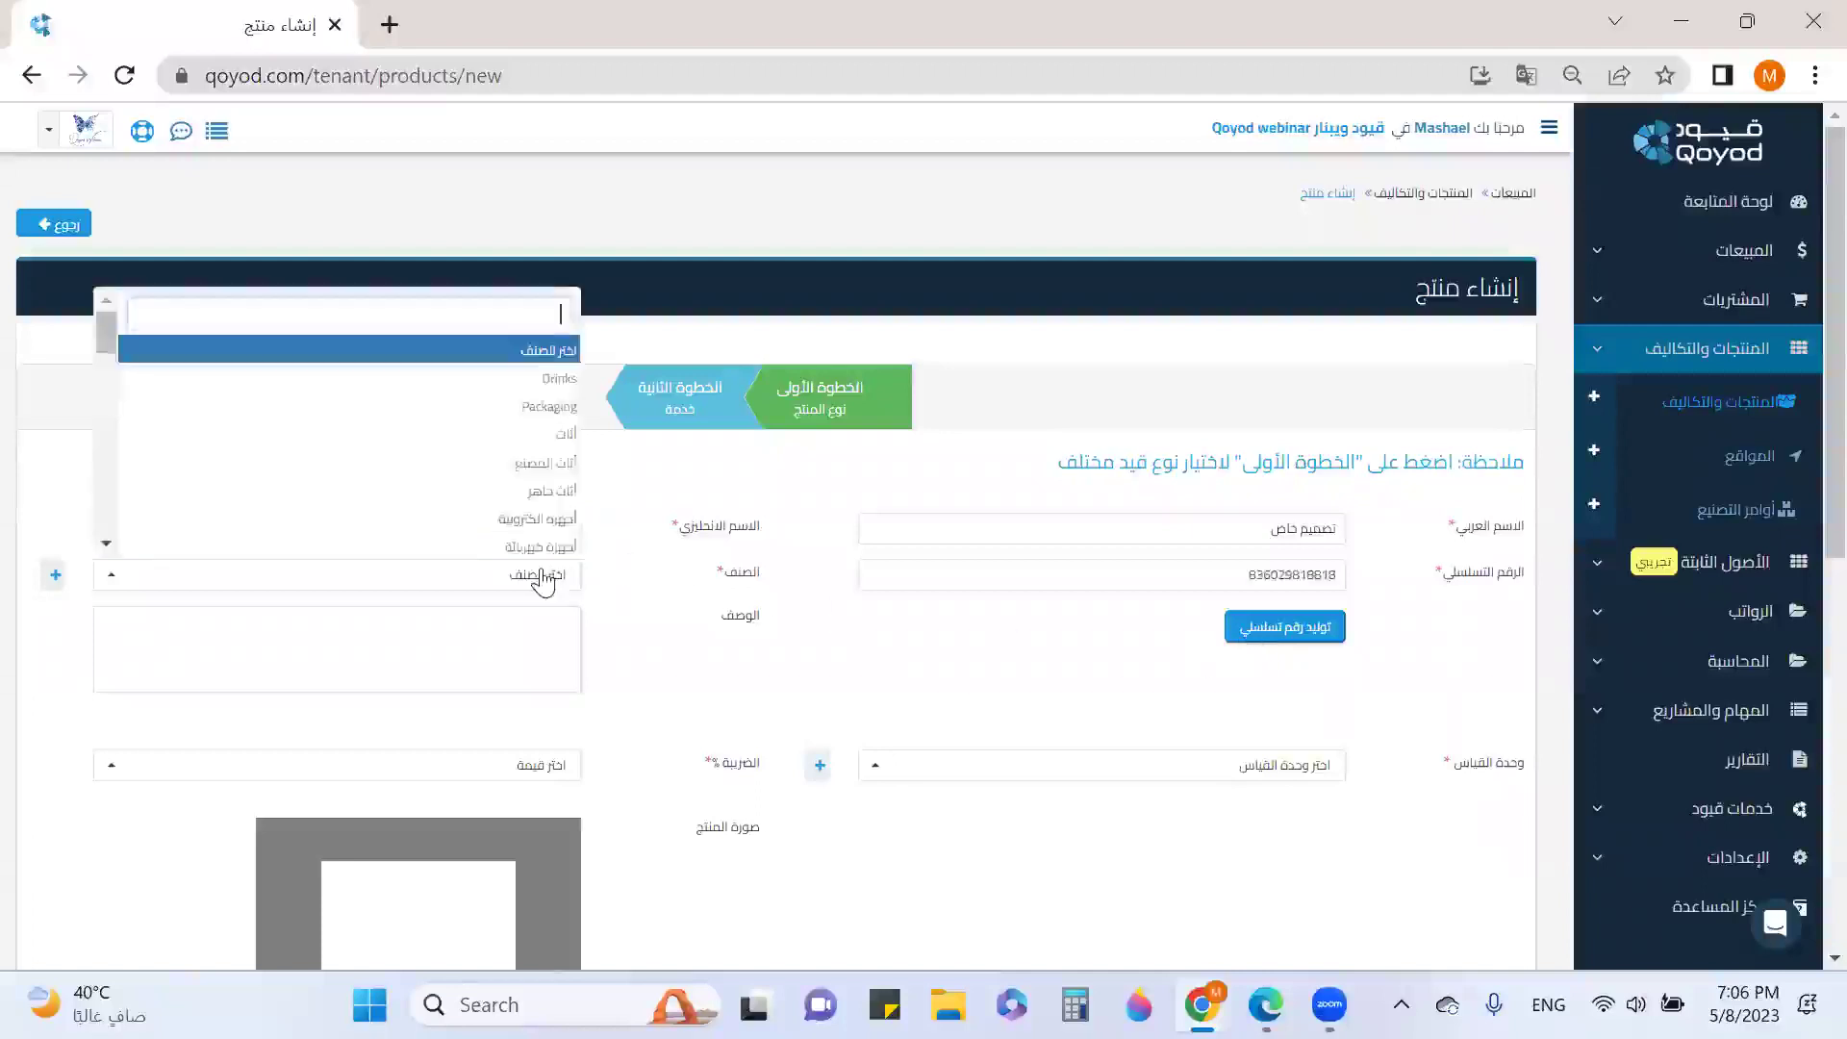
scroll(548, 444, "down", 1)
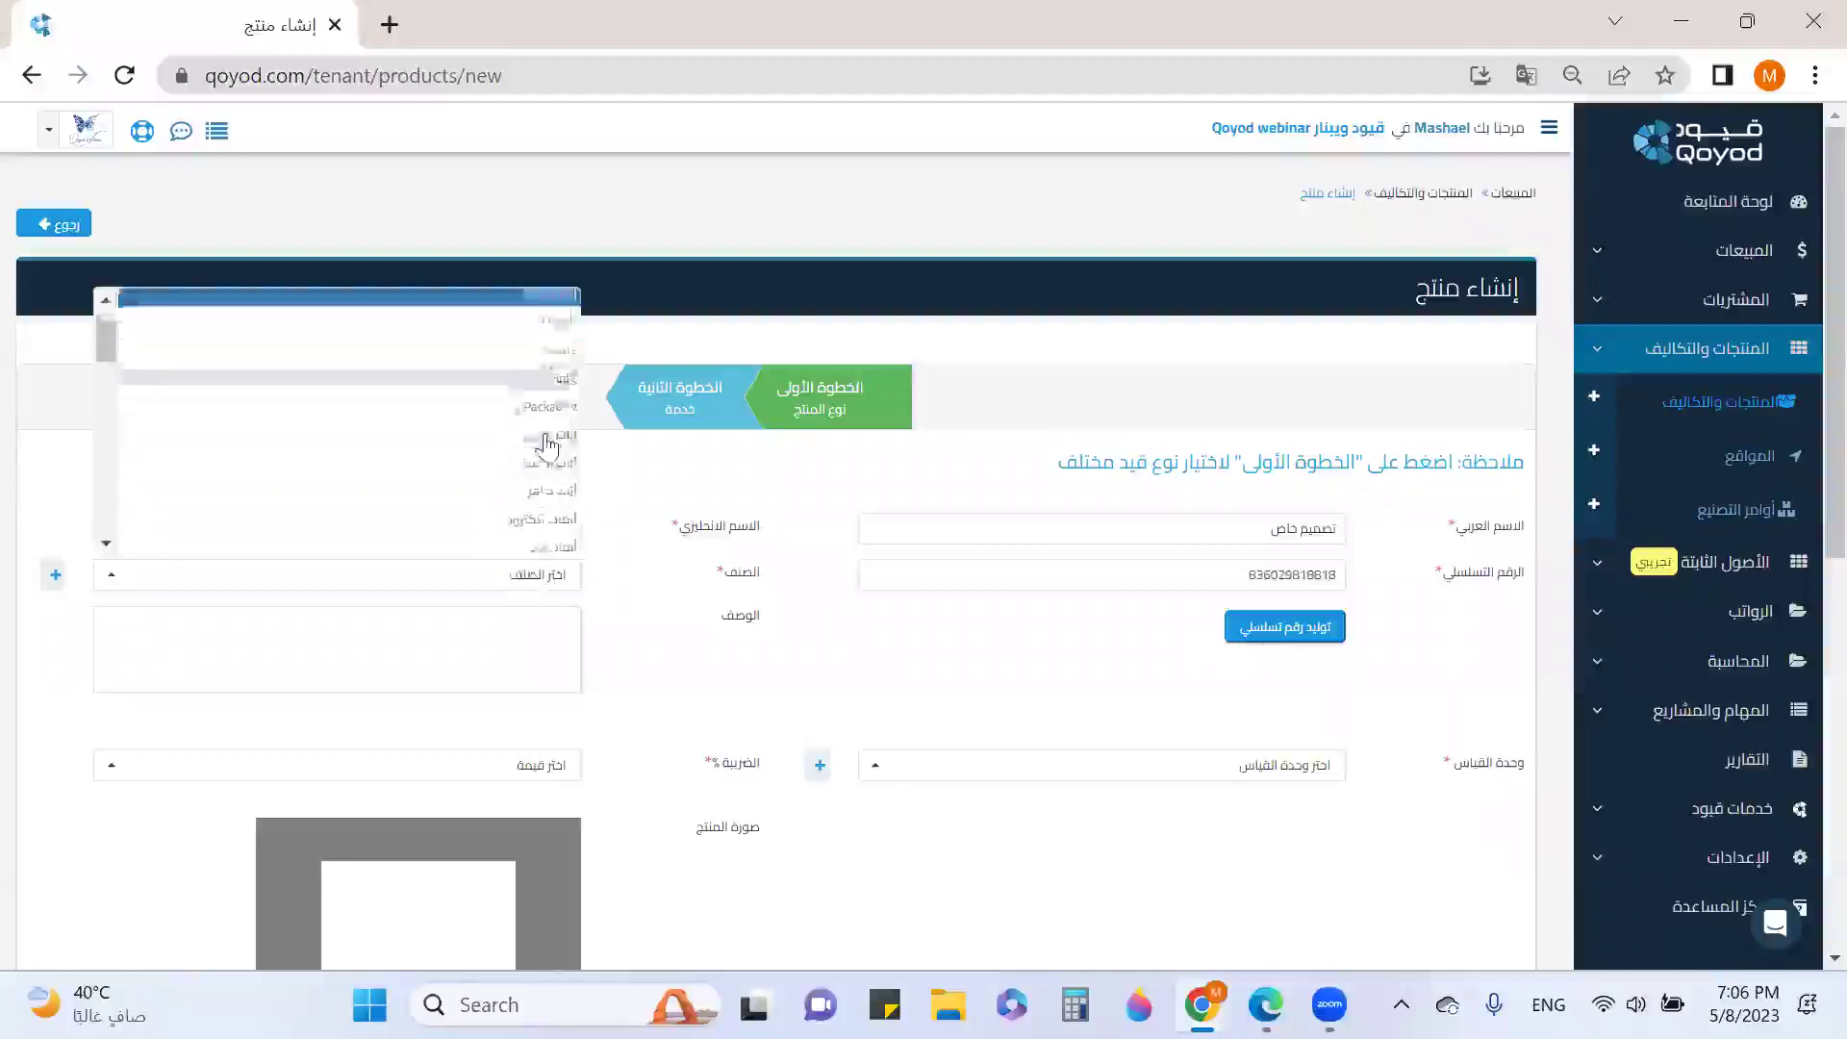
scroll(547, 445, "down", 3)
scroll(526, 478, "down", 4)
scroll(516, 521, "down", 5)
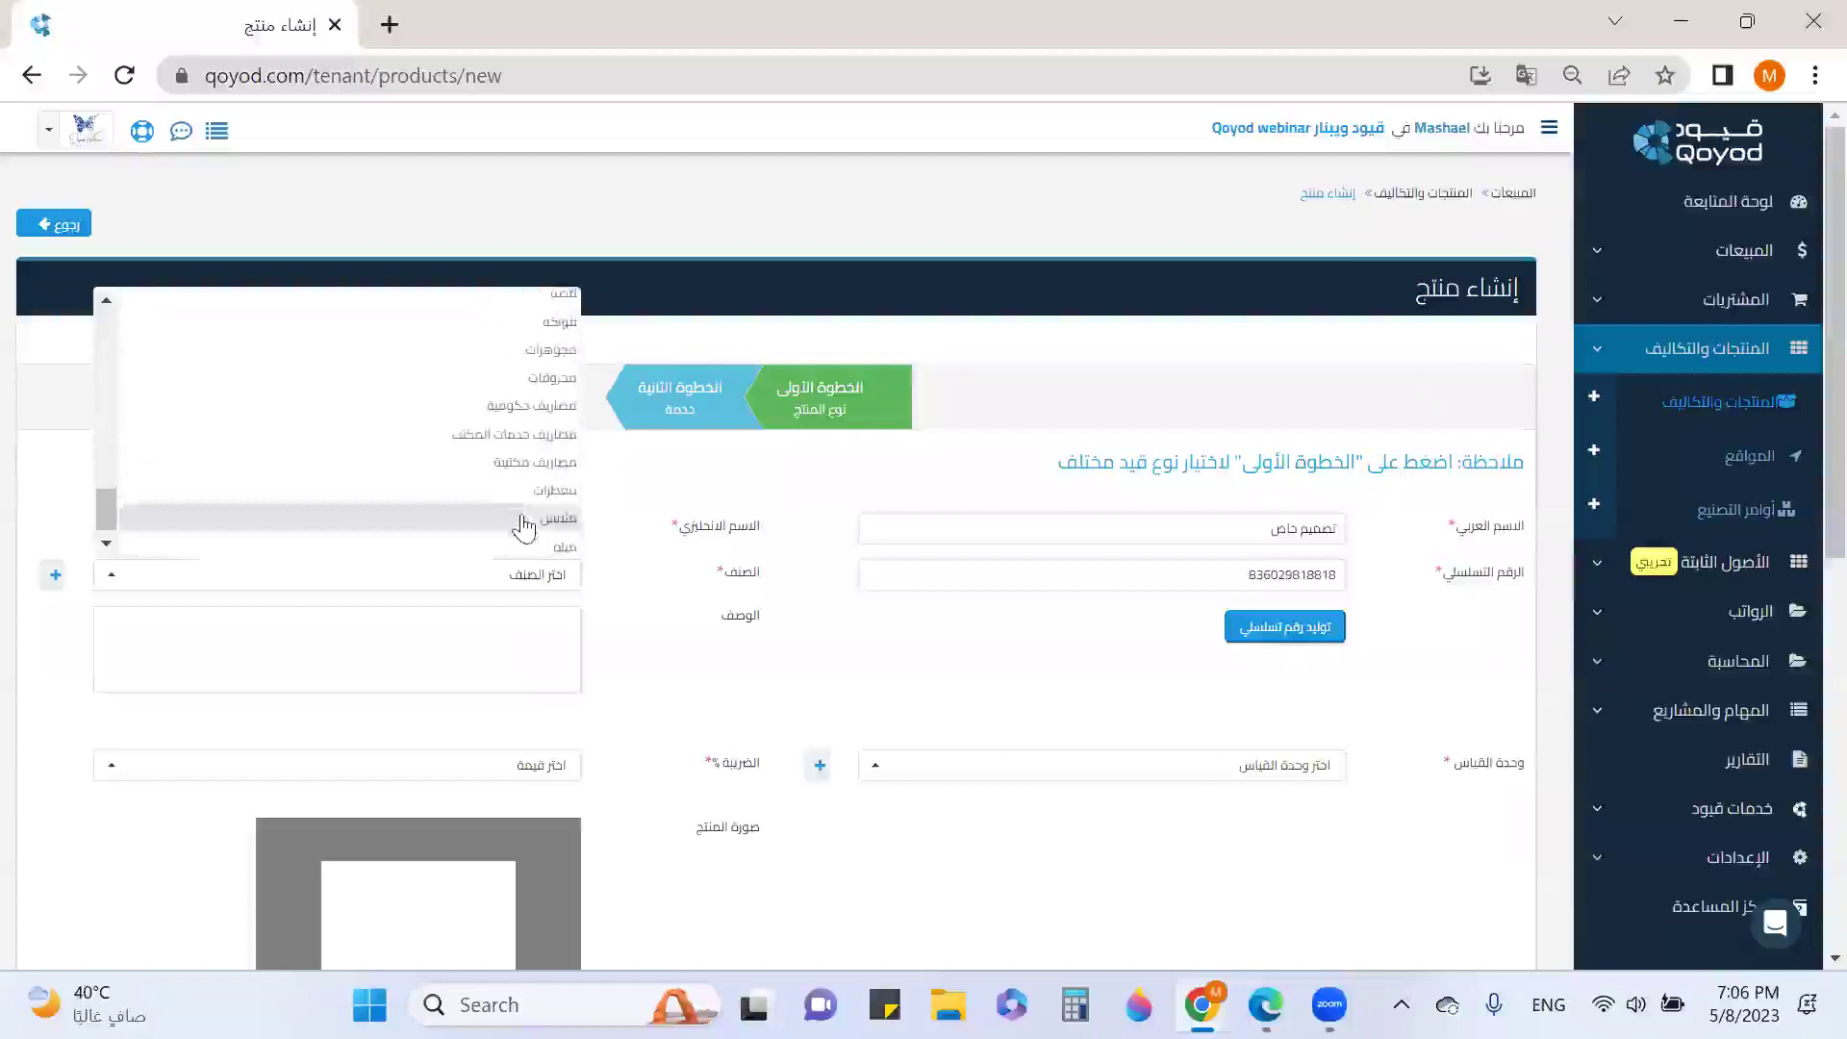
scroll(519, 524, "up", 5)
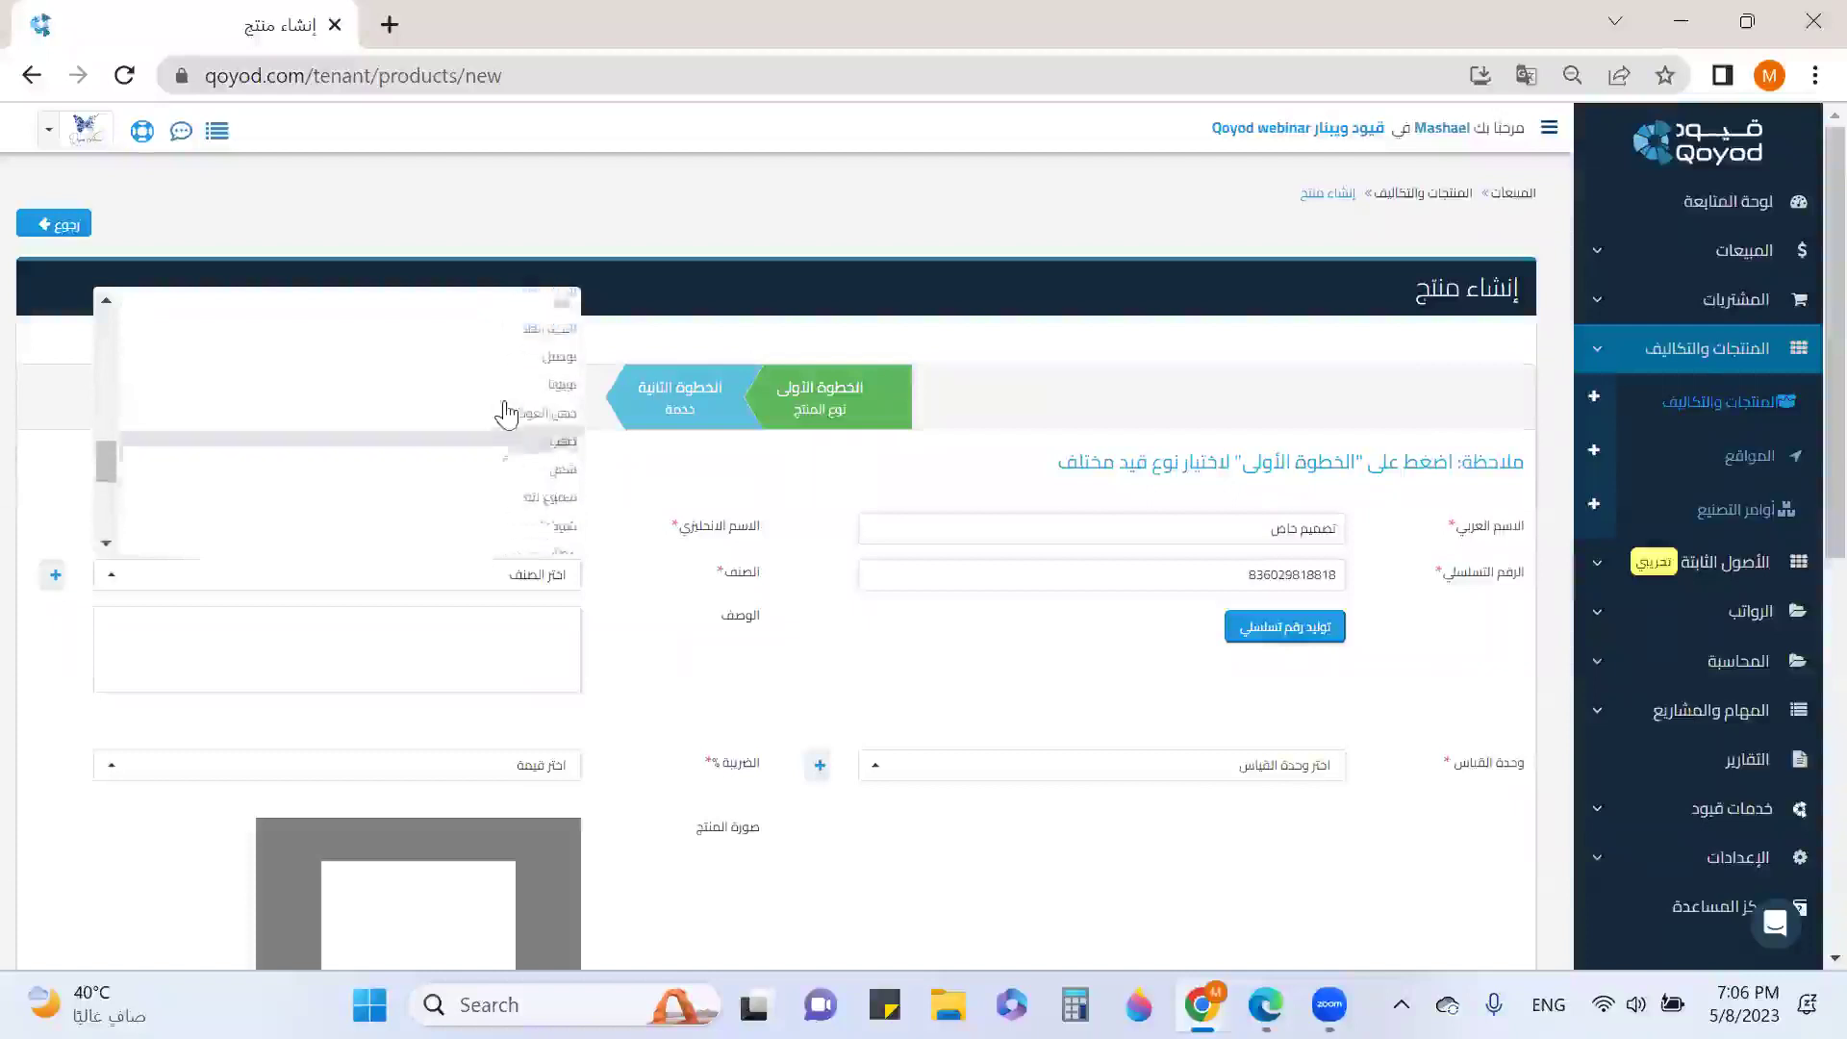
scroll(507, 413, "up", 3)
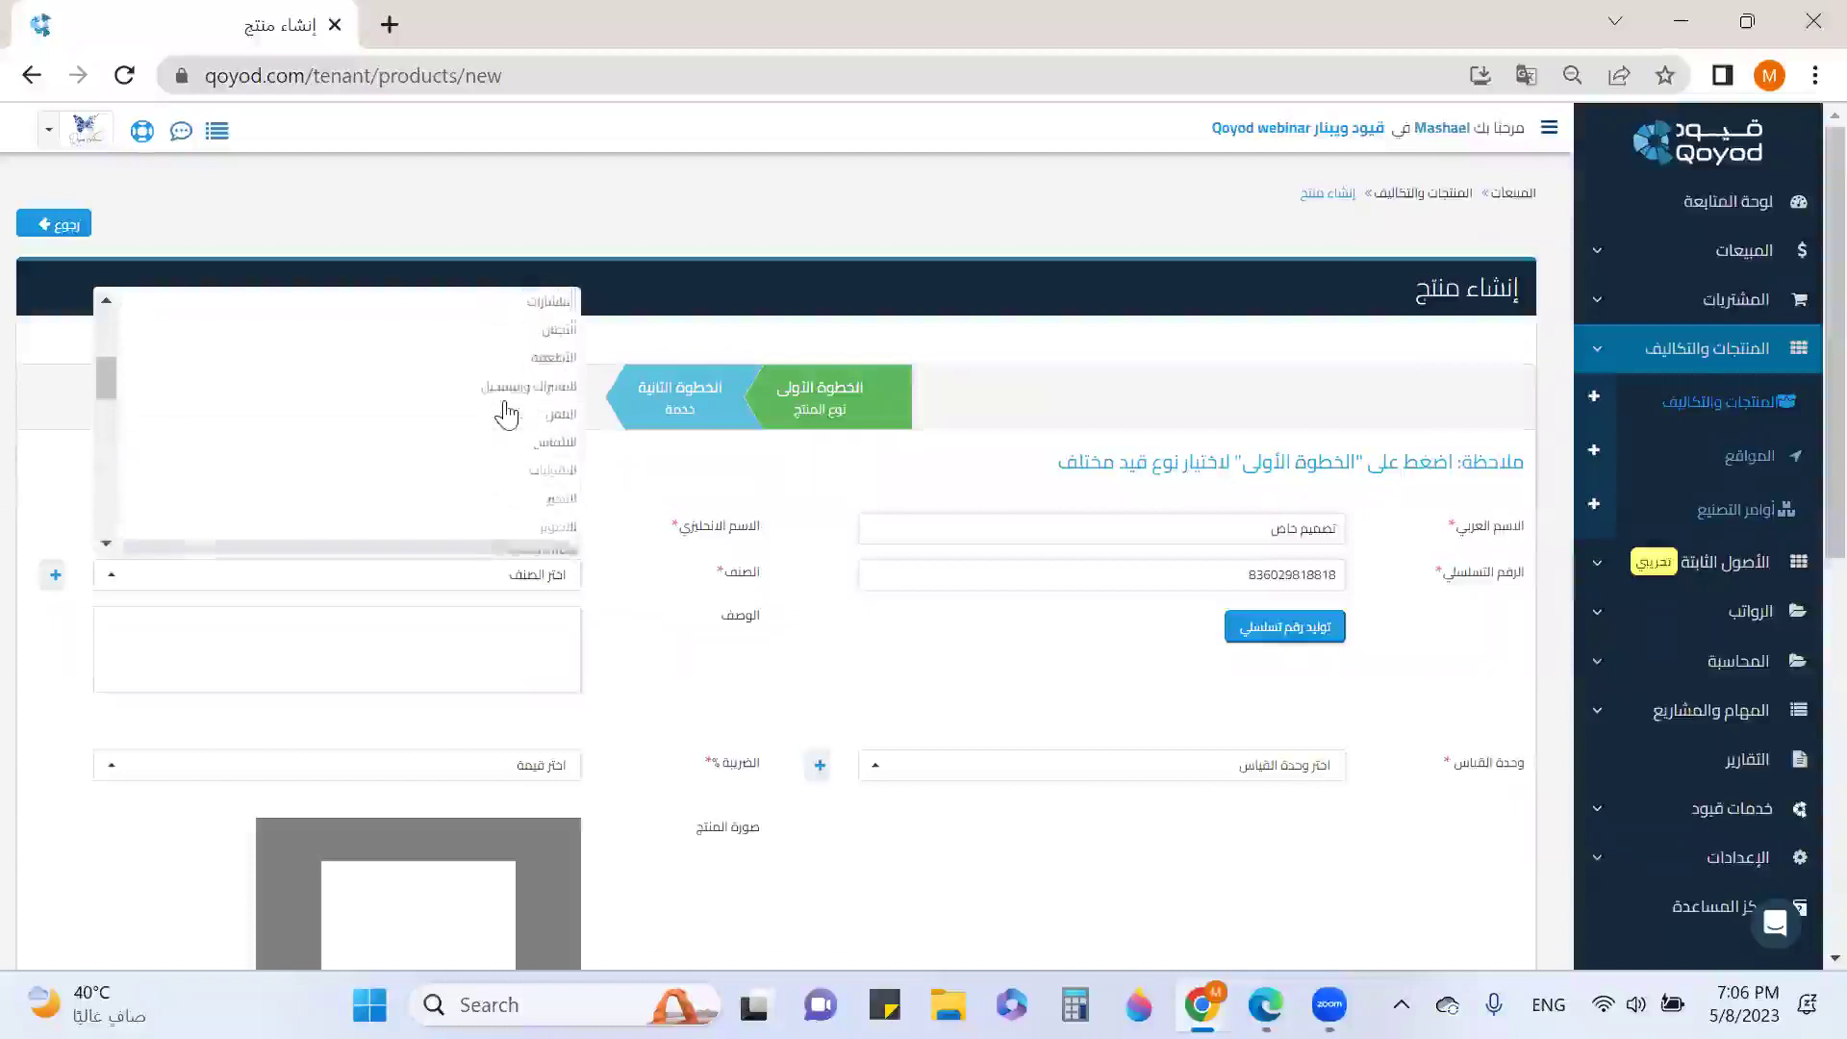
scroll(507, 413, "up", 3)
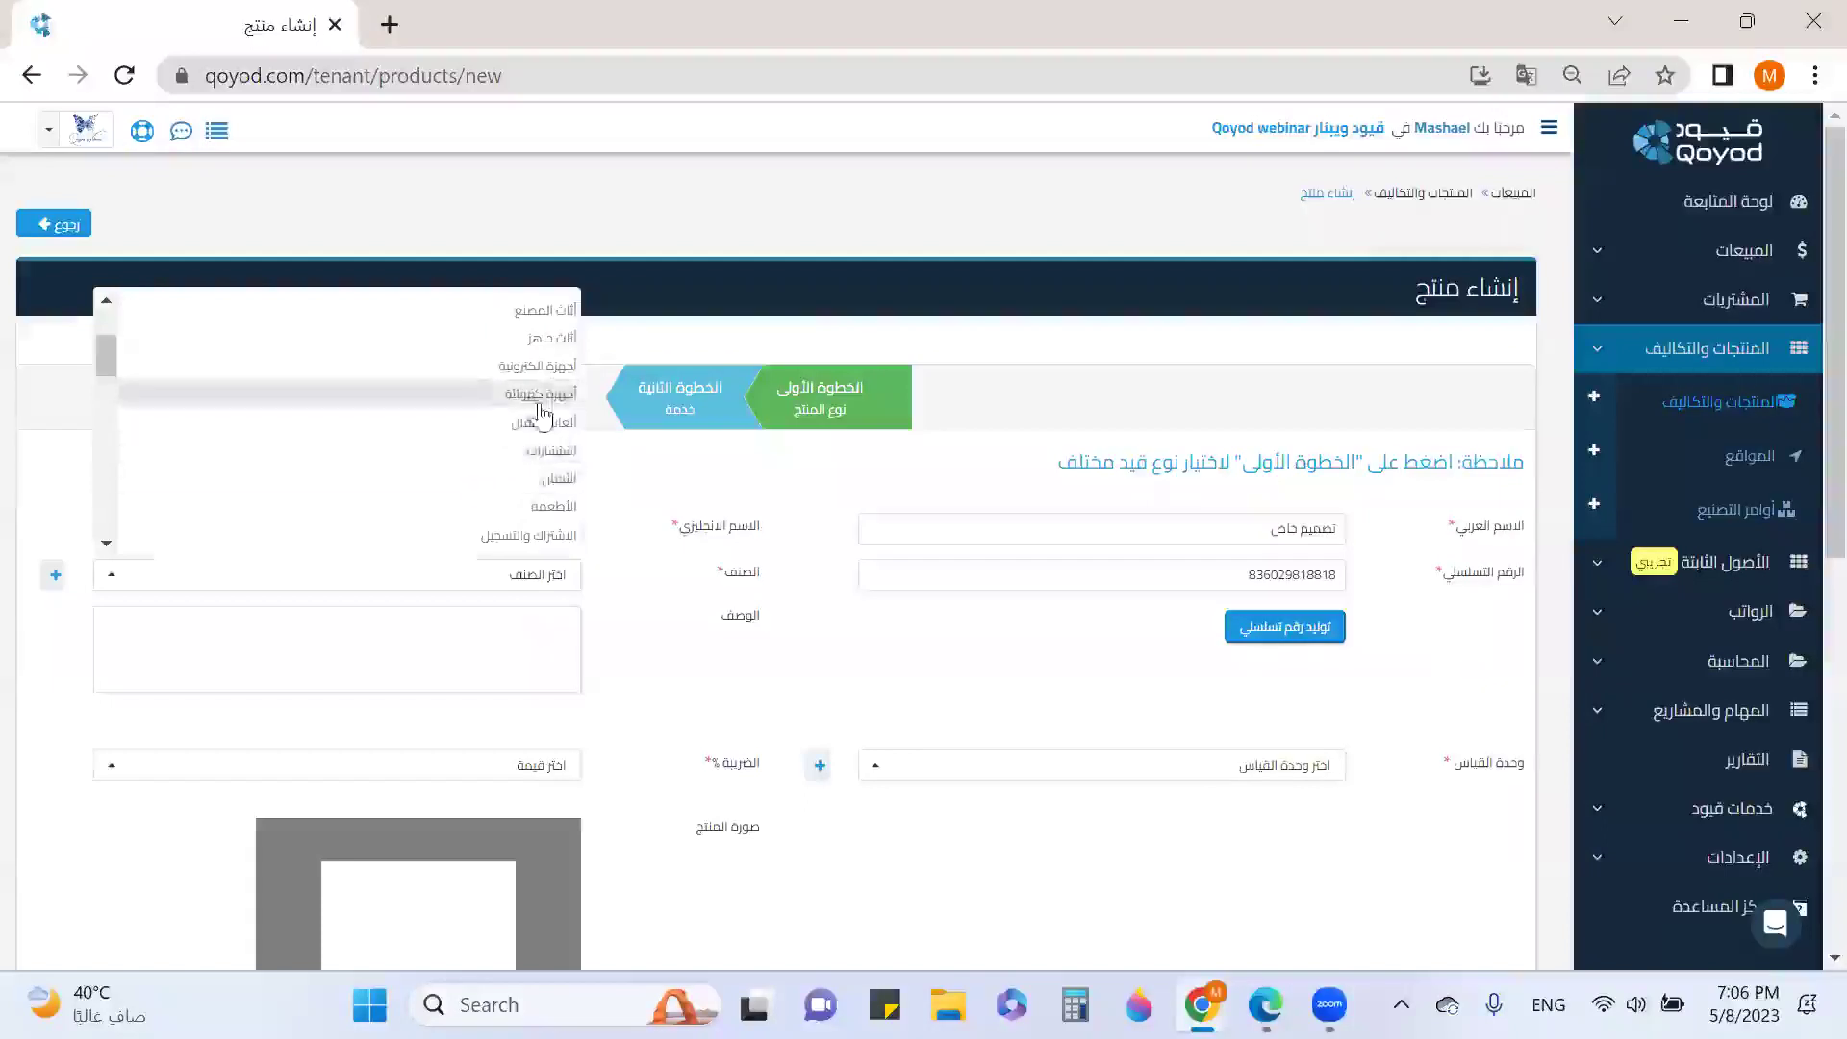
left_click(544, 452)
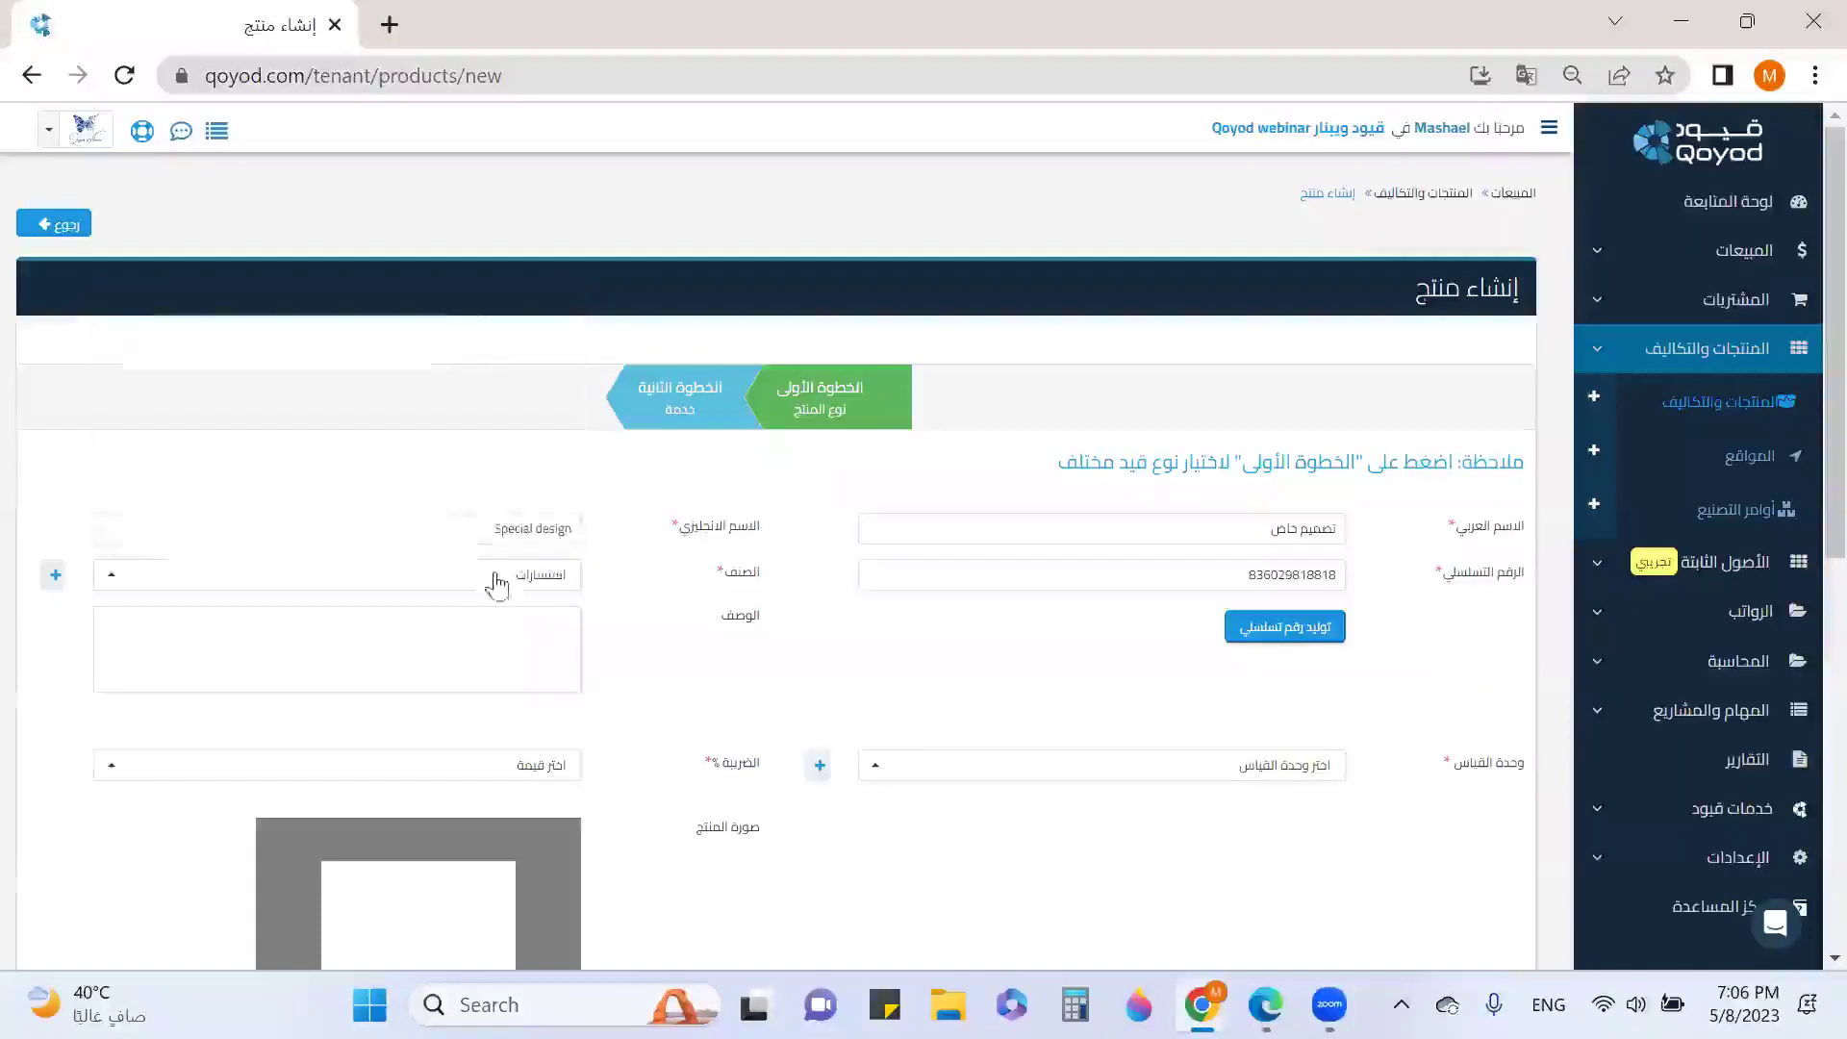
left_click(493, 593)
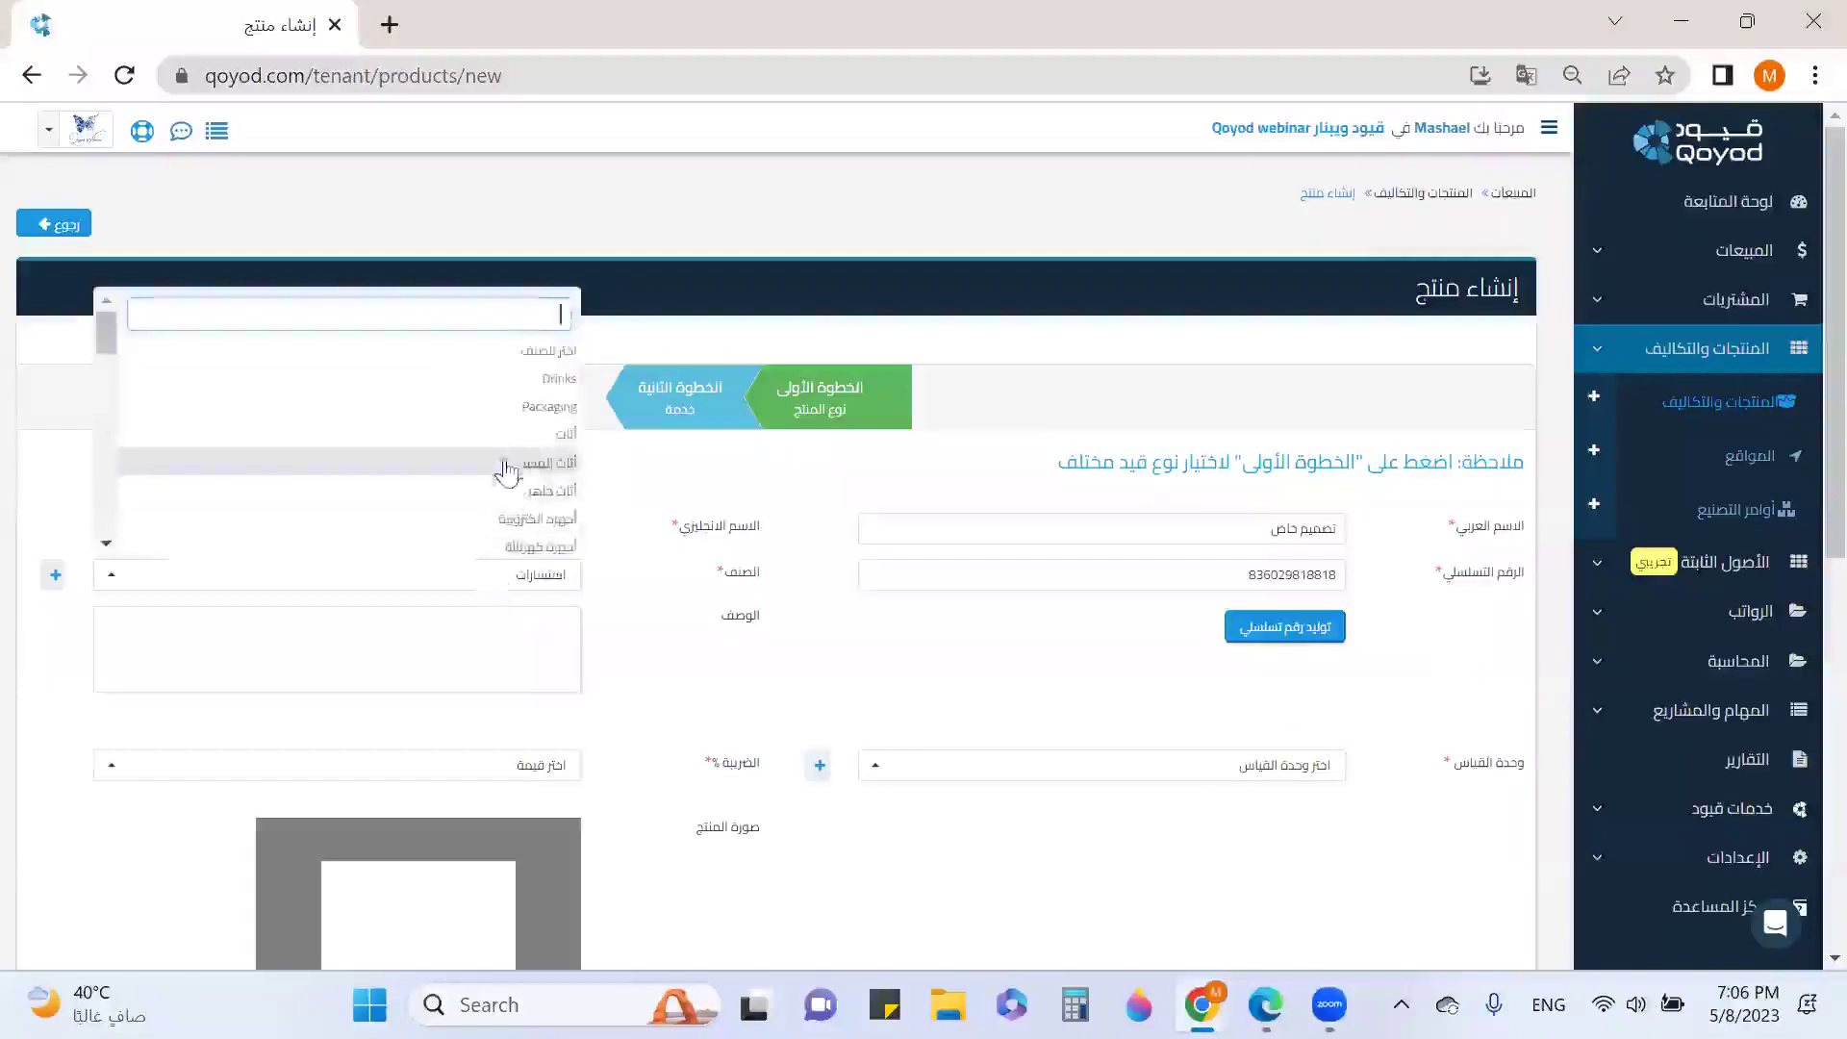
Add and save a category تصاميم, description تصاميم, under parent category استشارات.
left_click(55, 576)
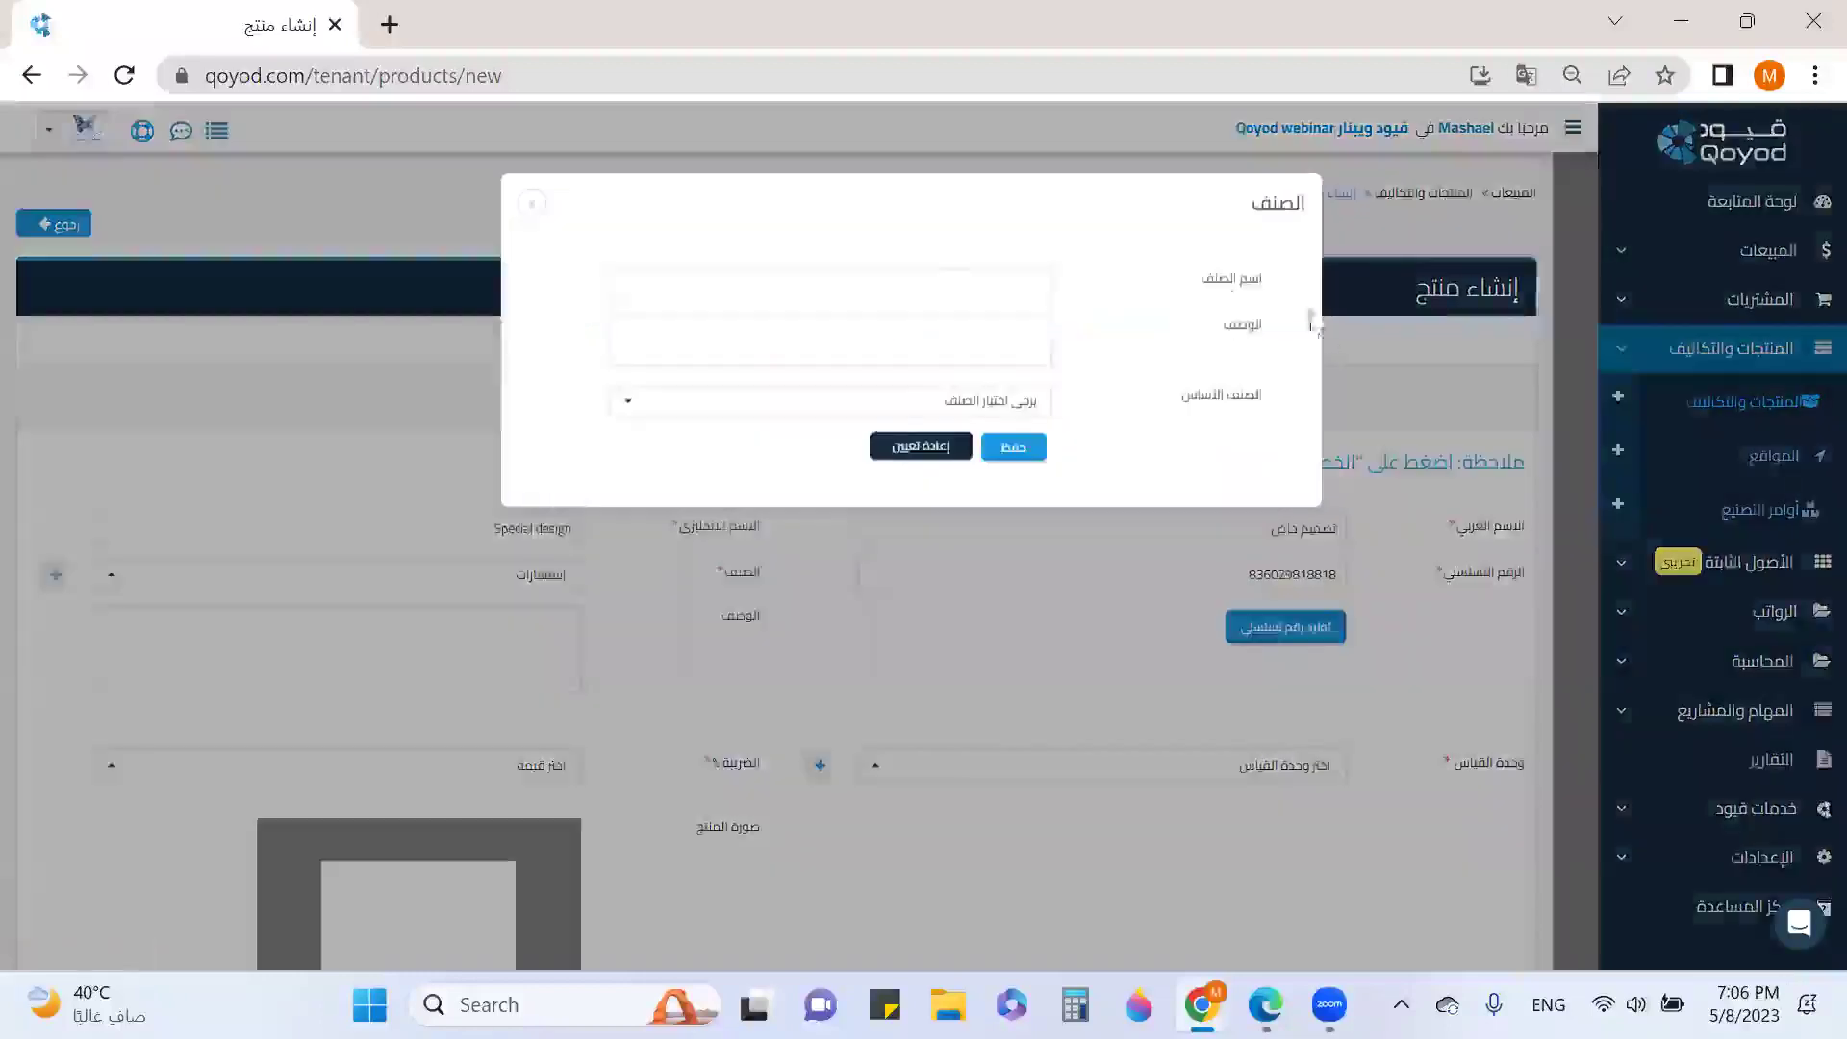
left_click(957, 290)
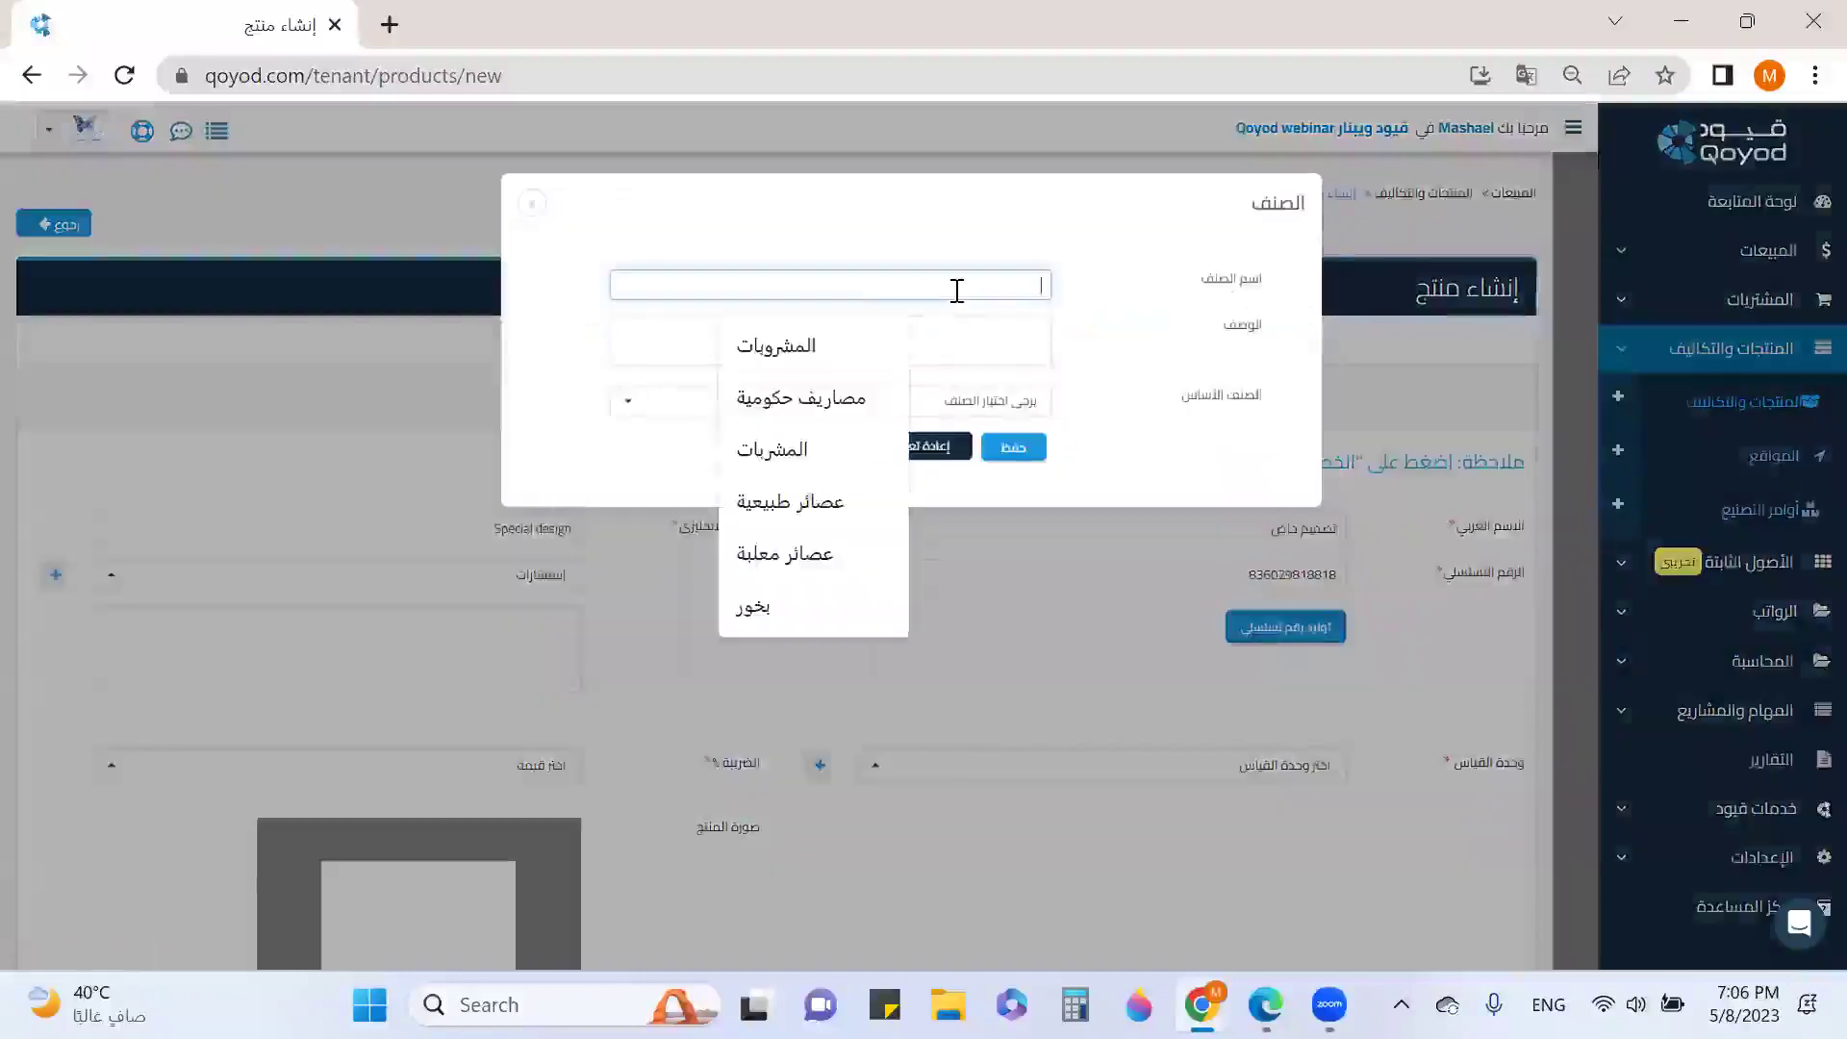
type("w")
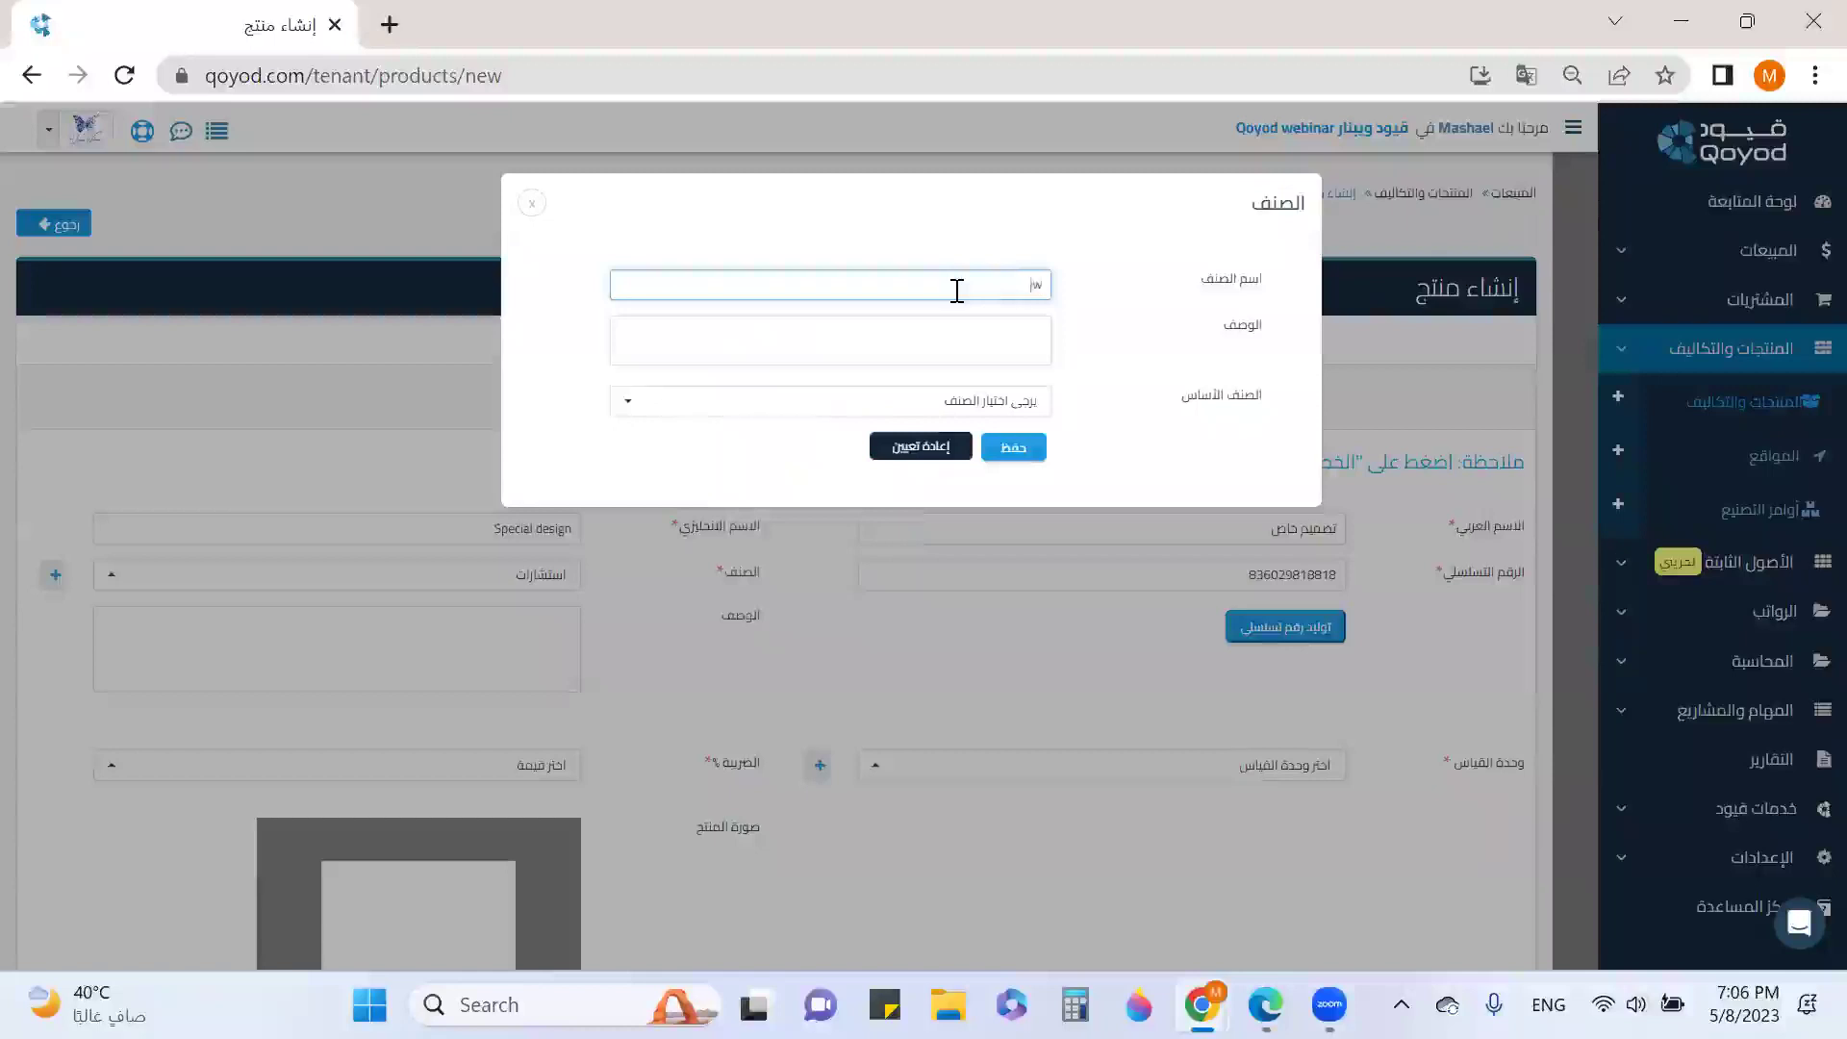
key("alt+shift")
type("تص")
left_click(1024, 346)
type("تصاميم")
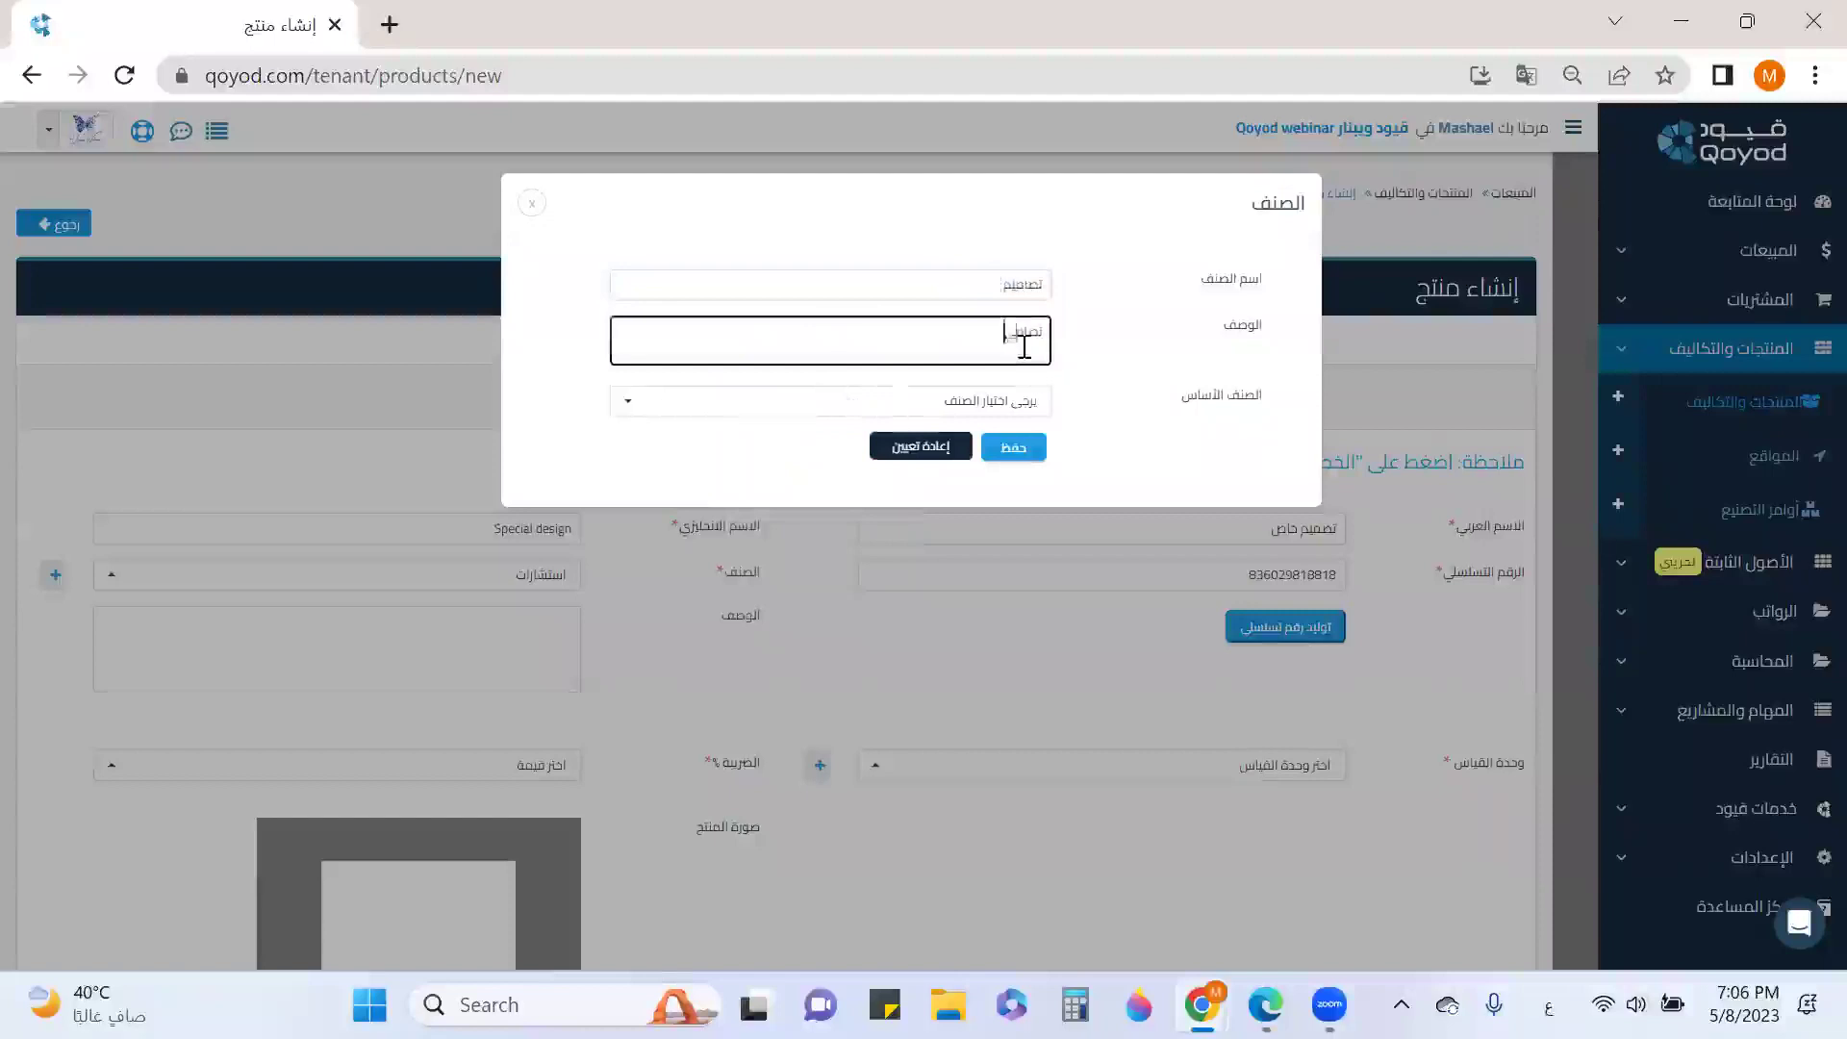
left_click(1018, 402)
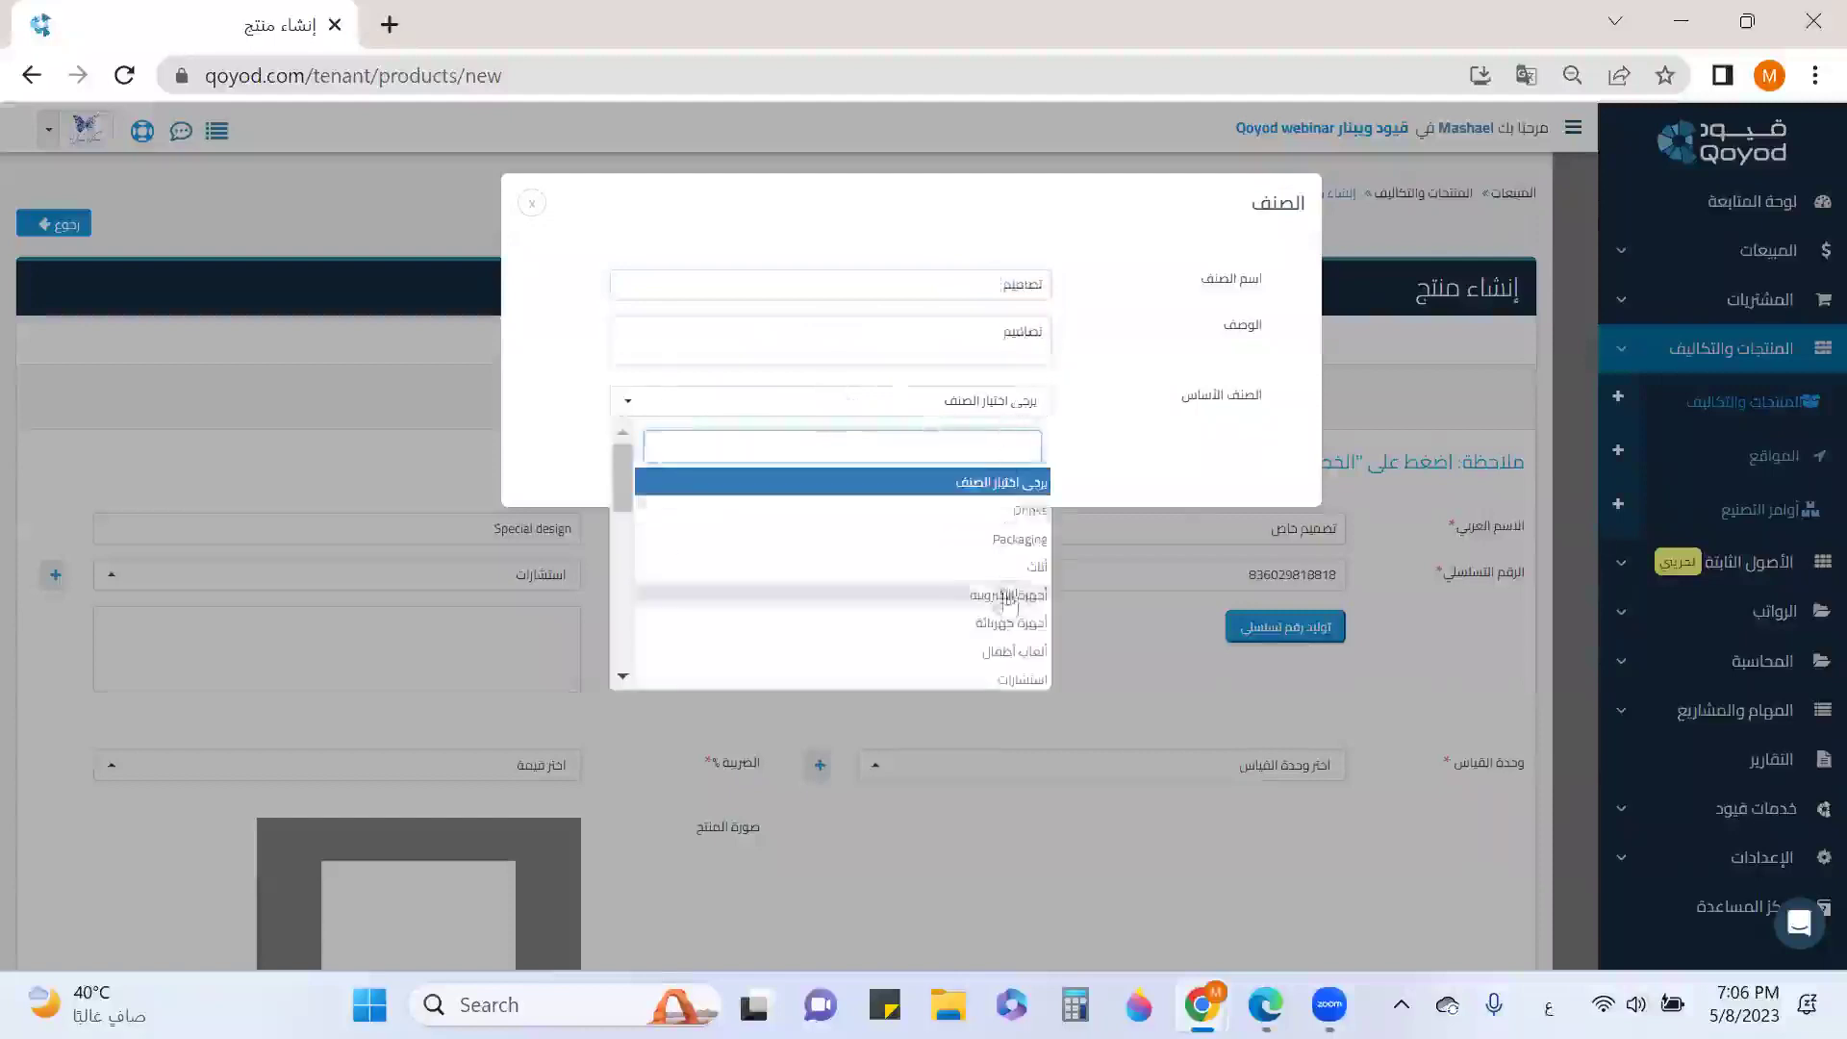
left_click(1025, 679)
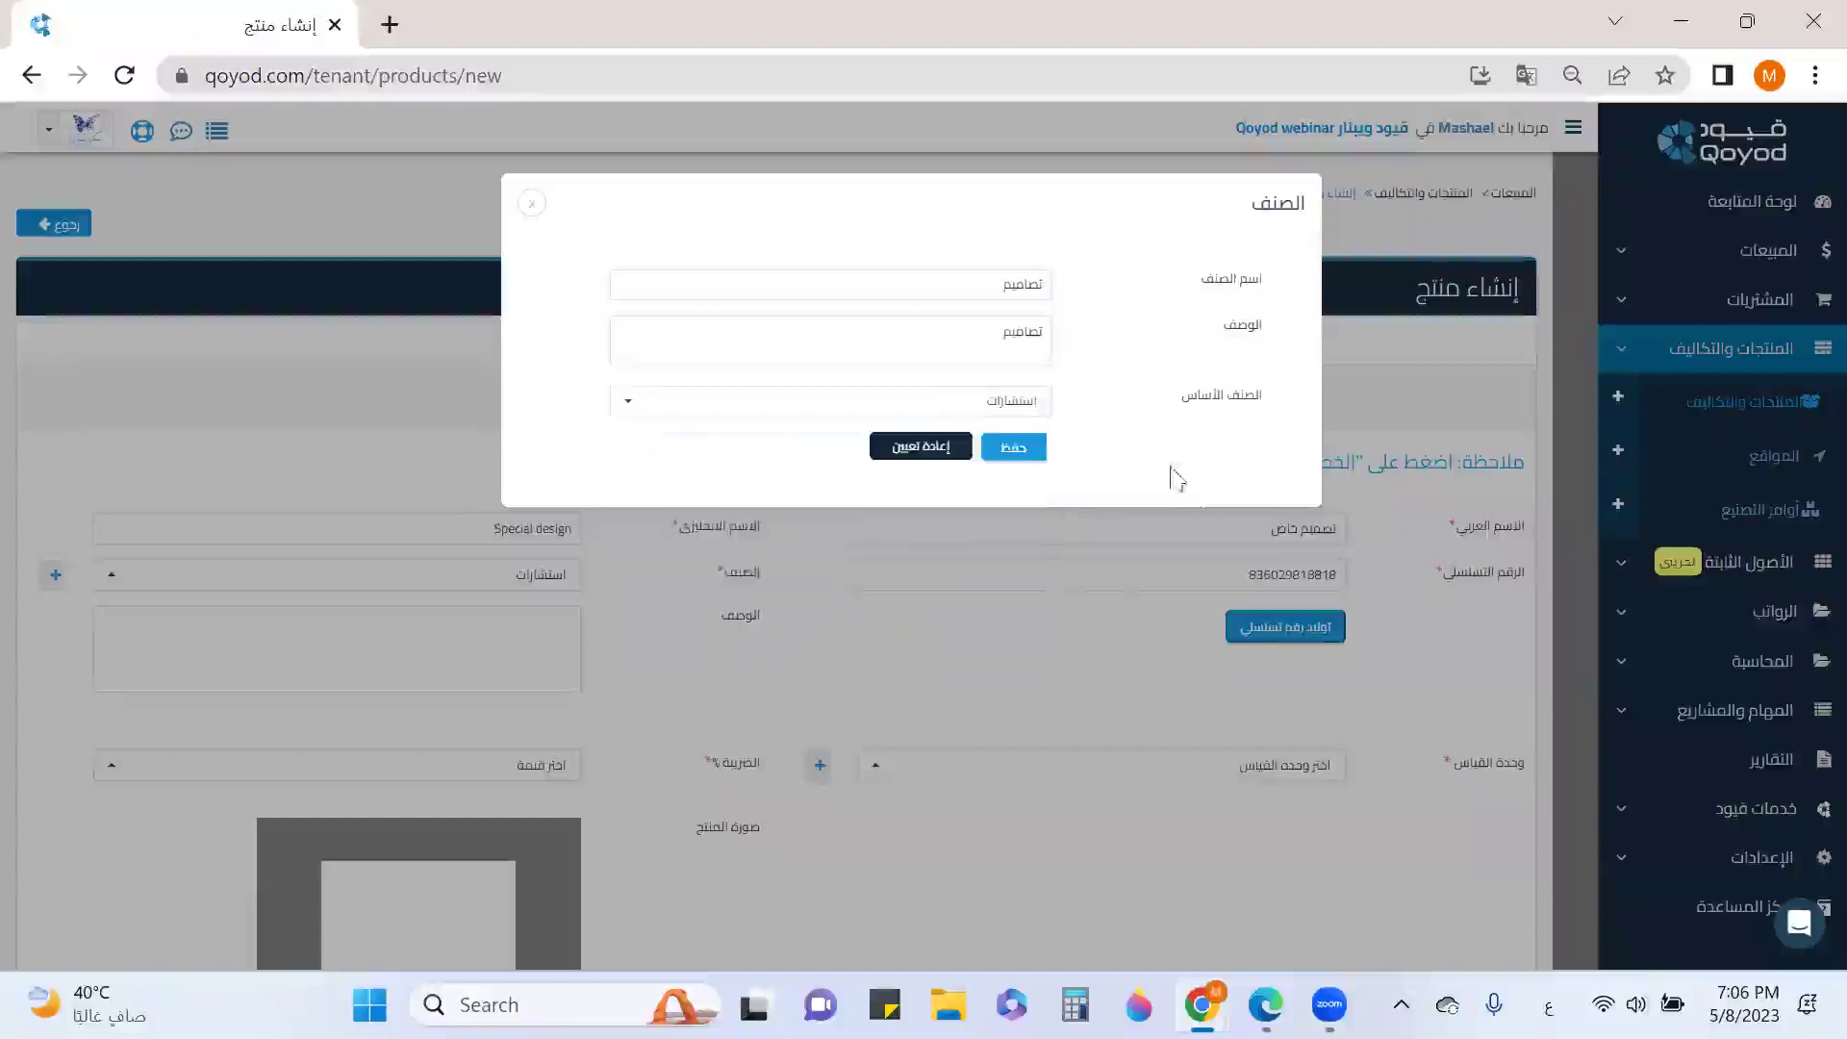
left_click(1013, 448)
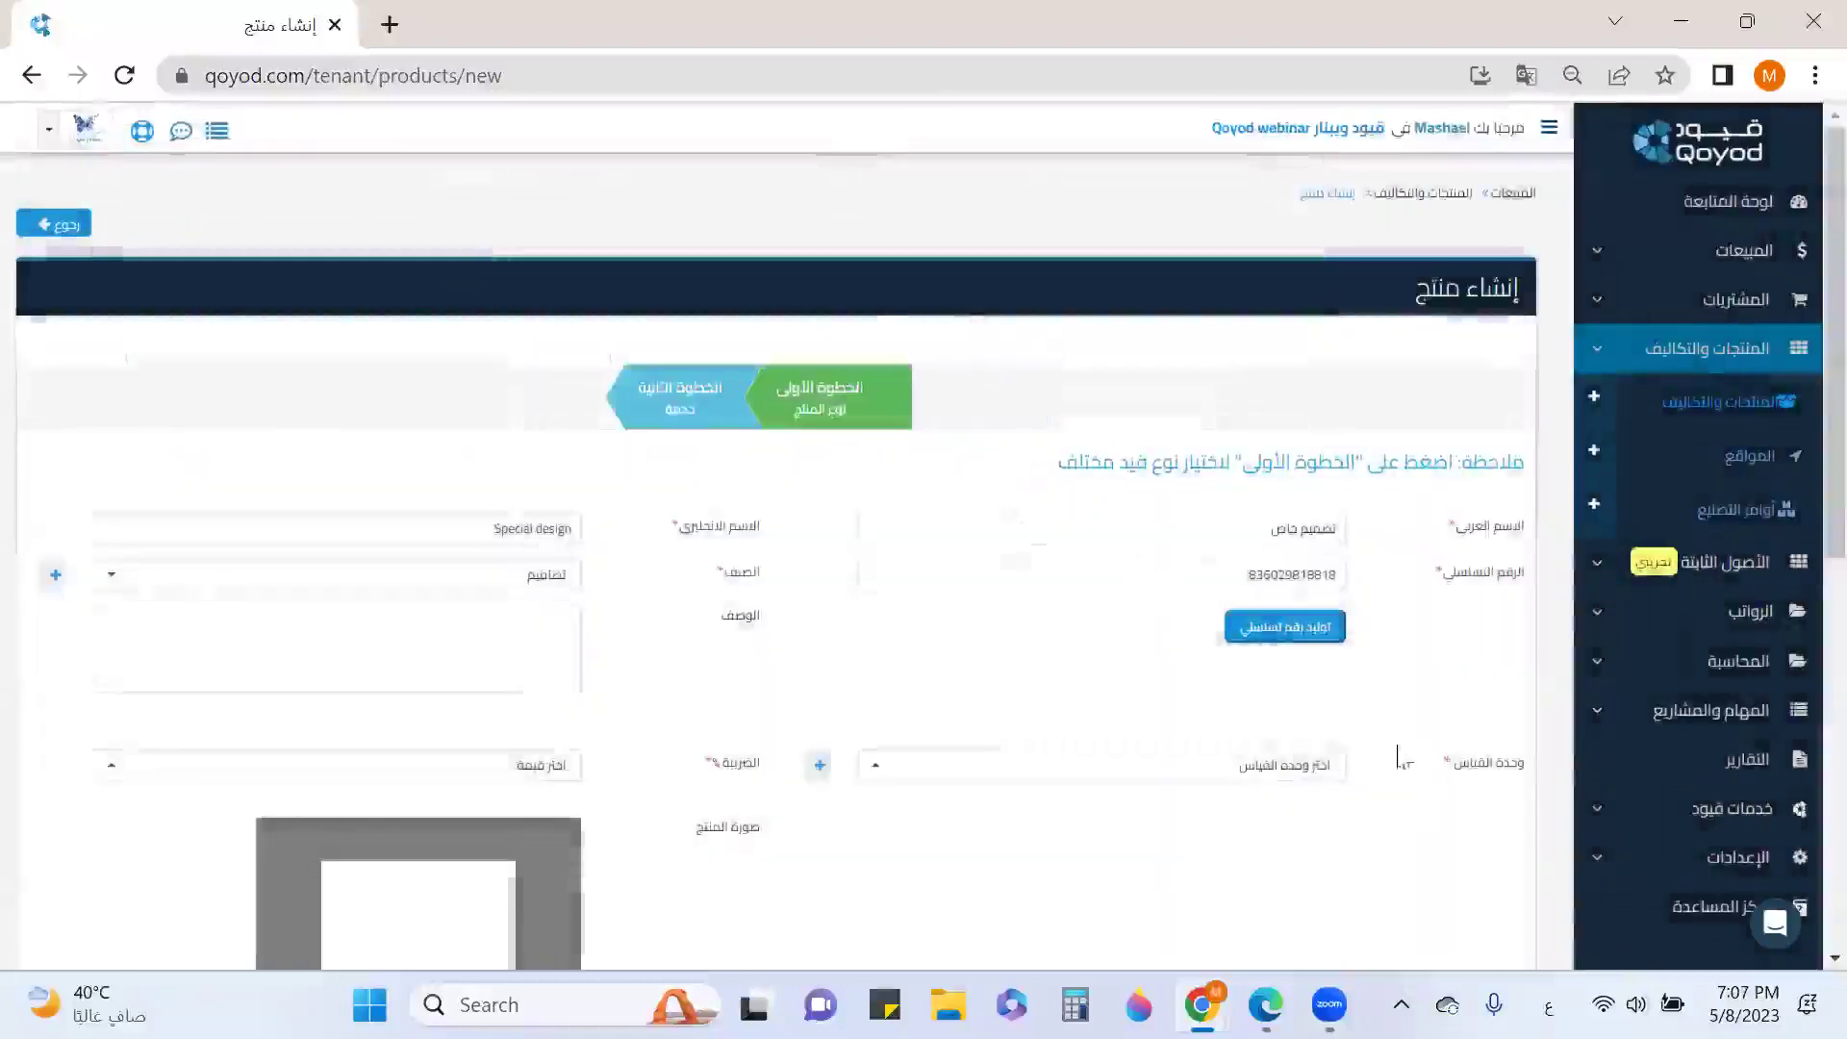
Set the service's unit to خدمة and apply 15% VAT.
scroll(1342, 630, "down", 3)
left_click(1287, 478)
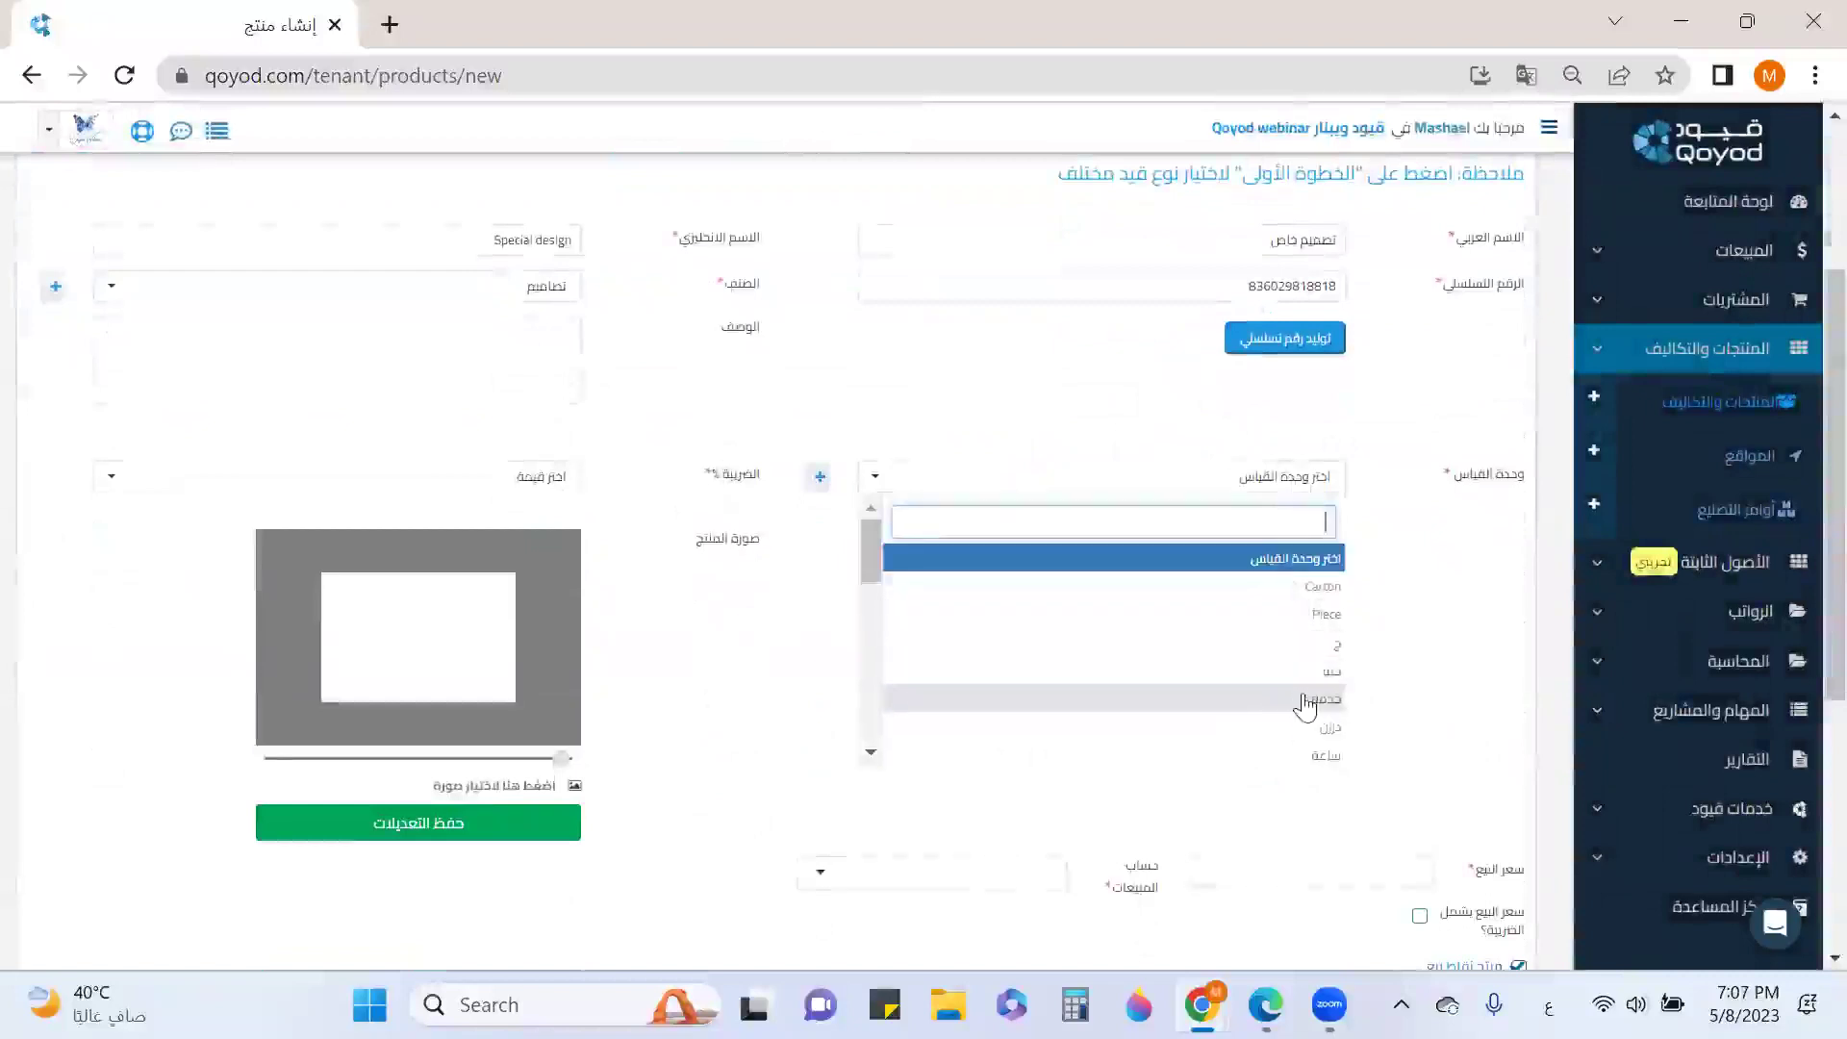
scroll(1305, 707, "down", 6)
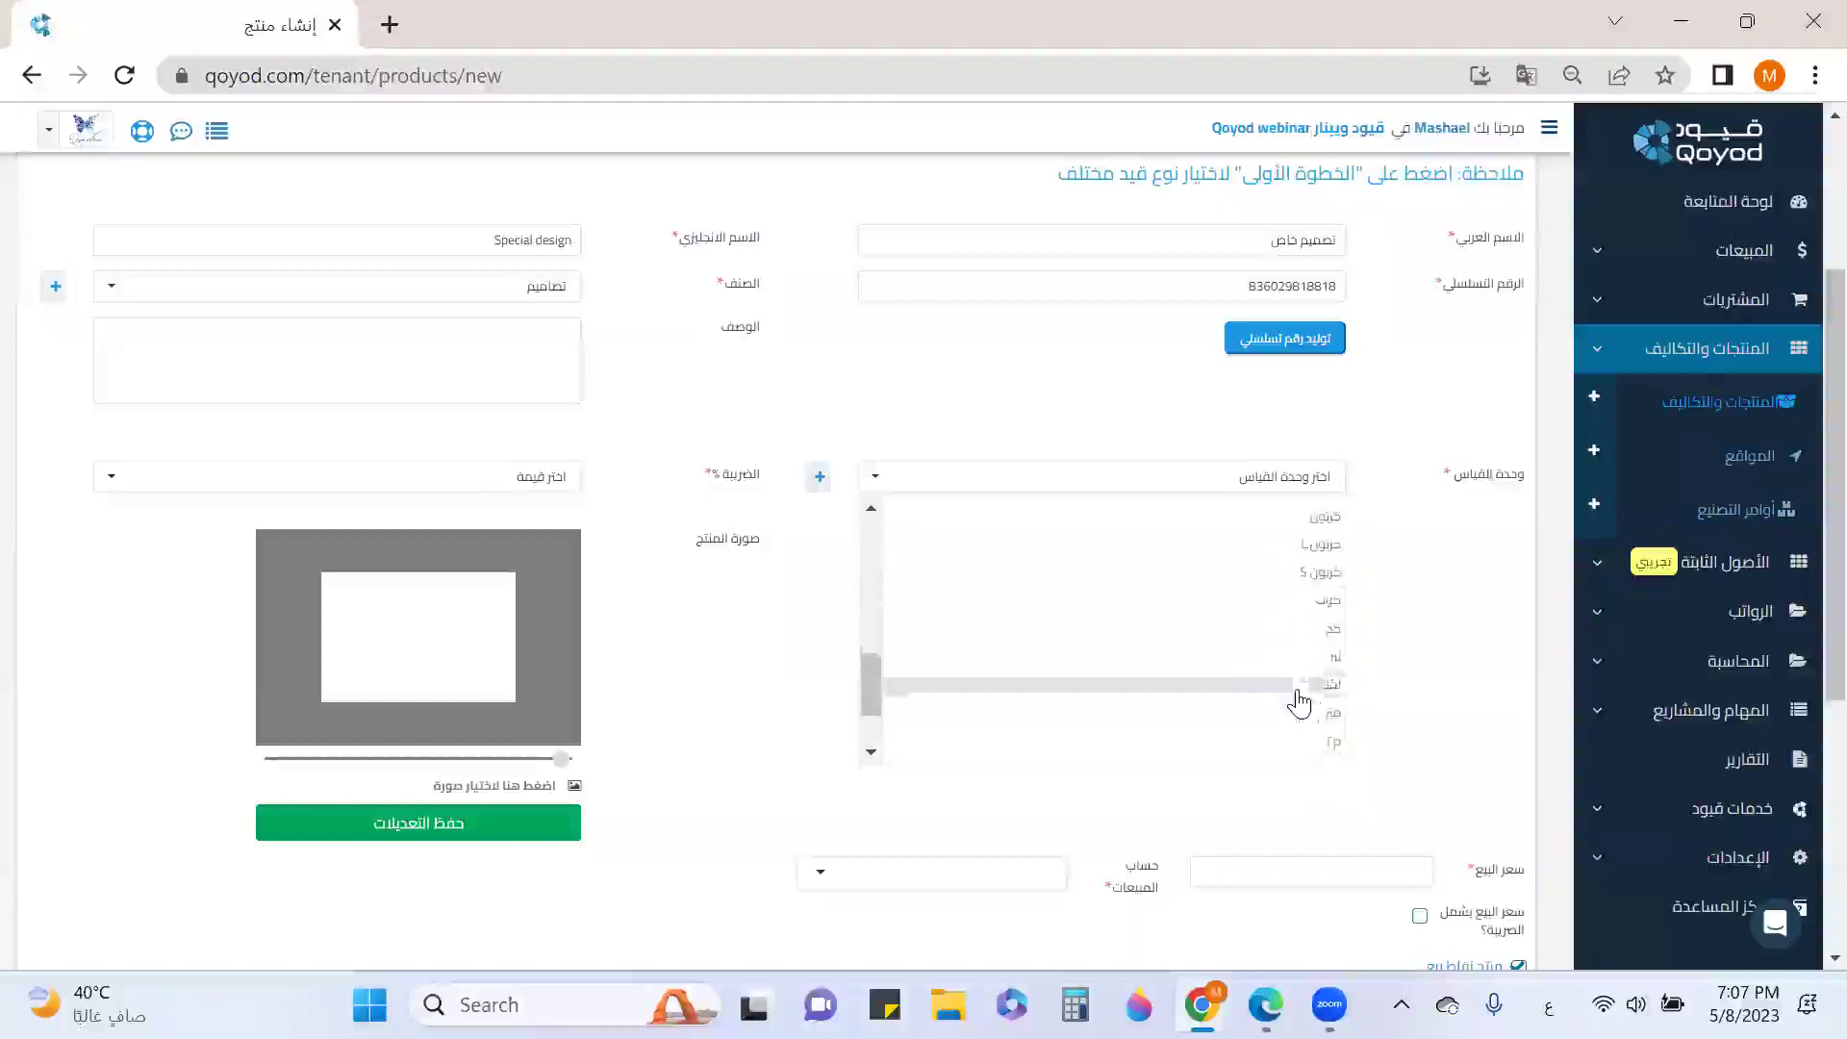
scroll(1299, 697, "down", 1)
type("خد")
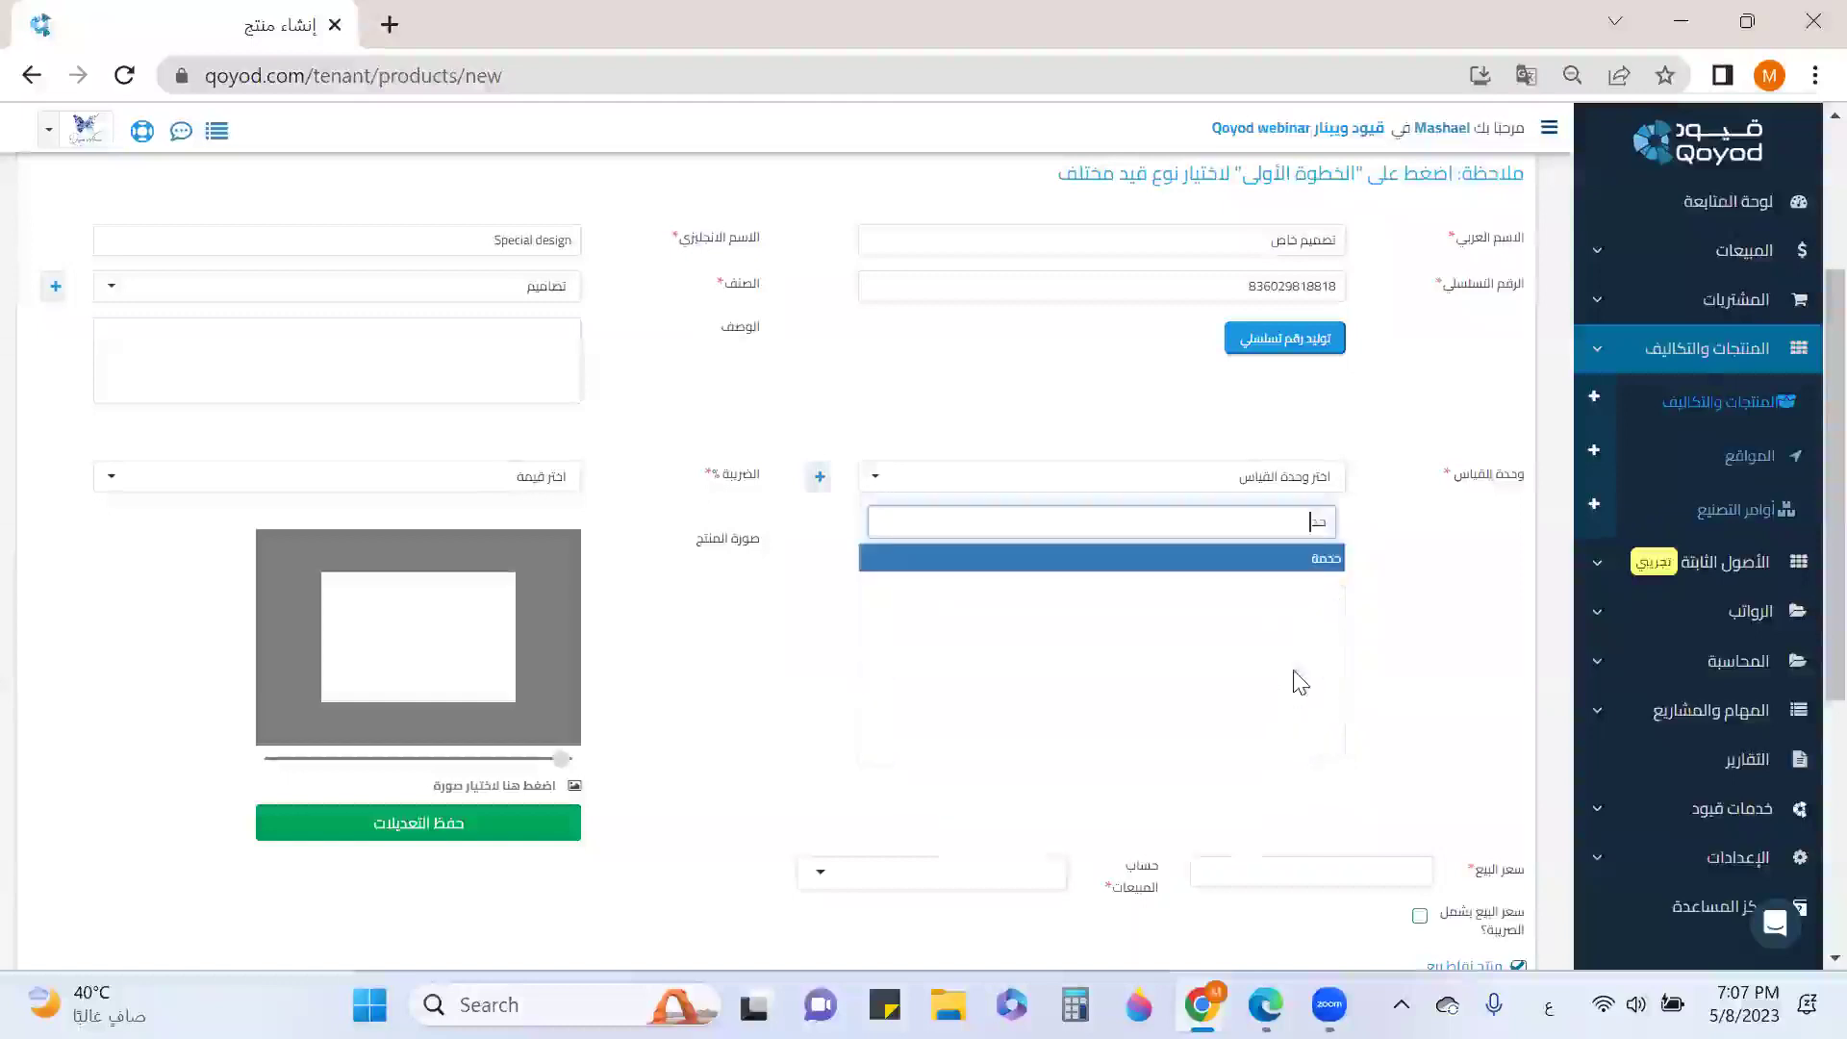
left_click(1092, 543)
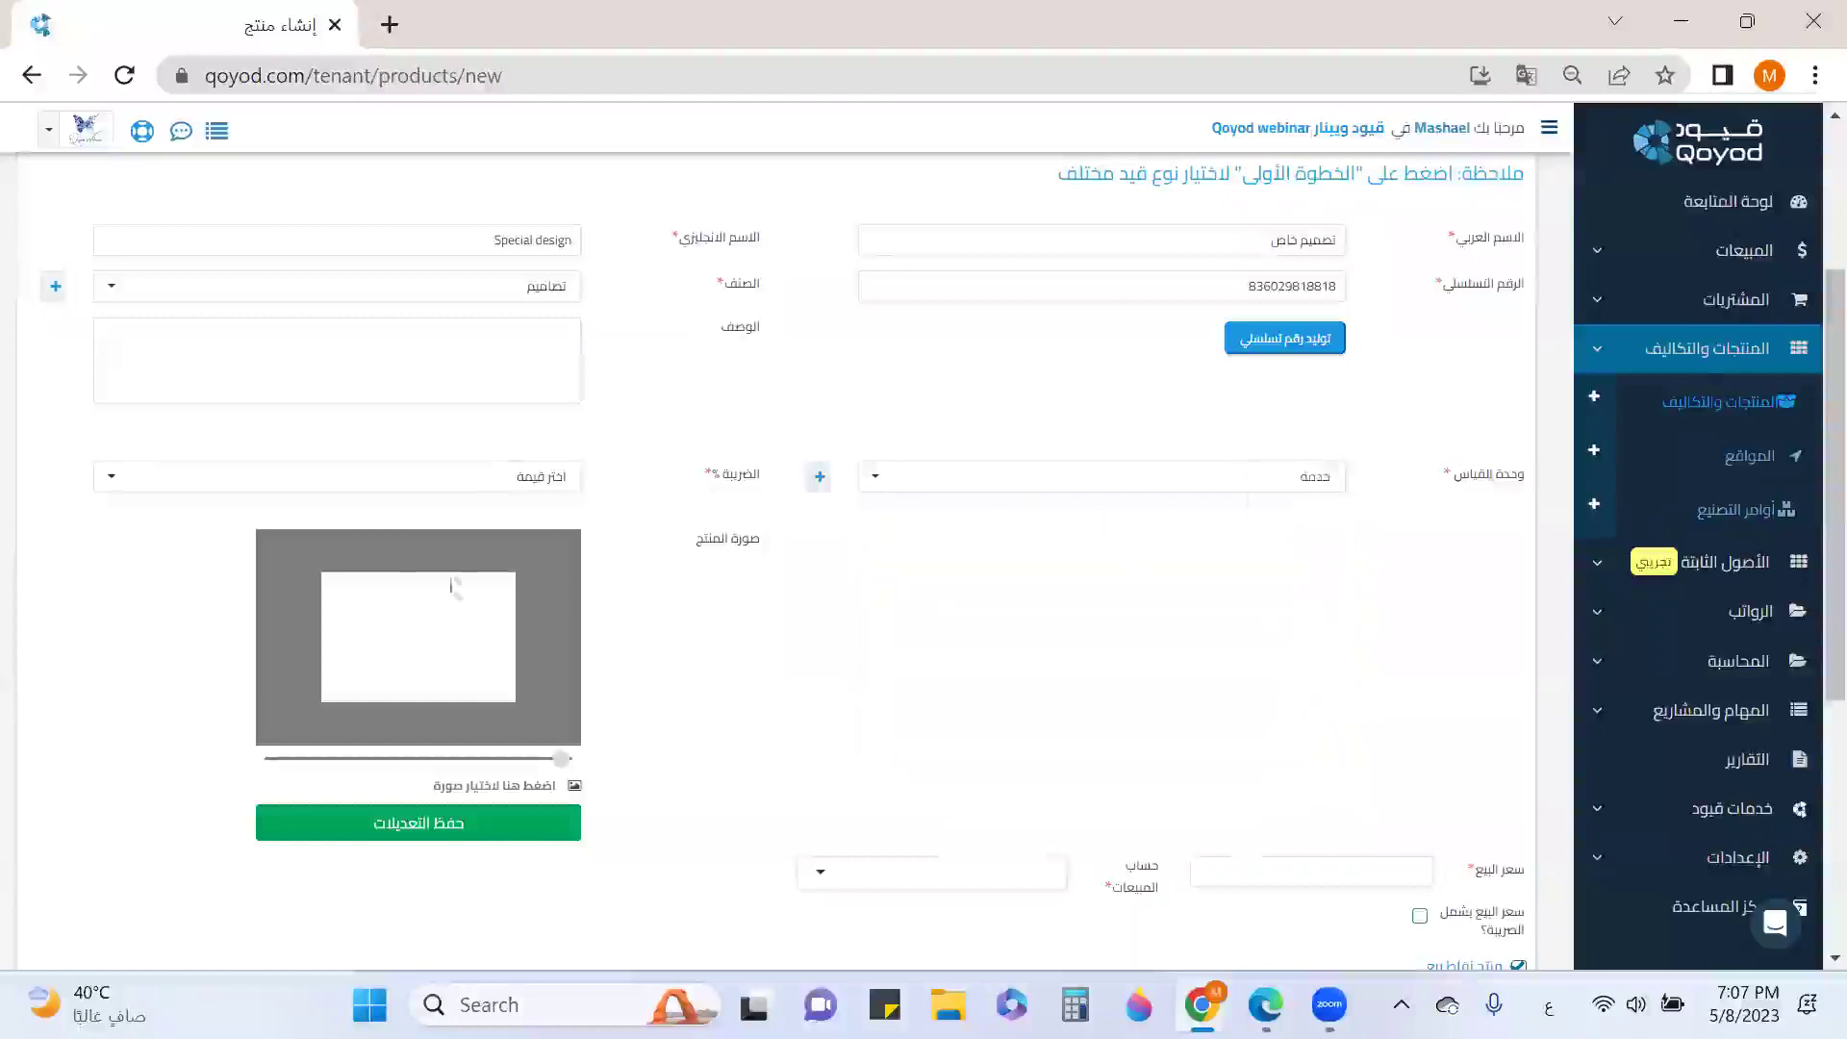
left_click(389, 480)
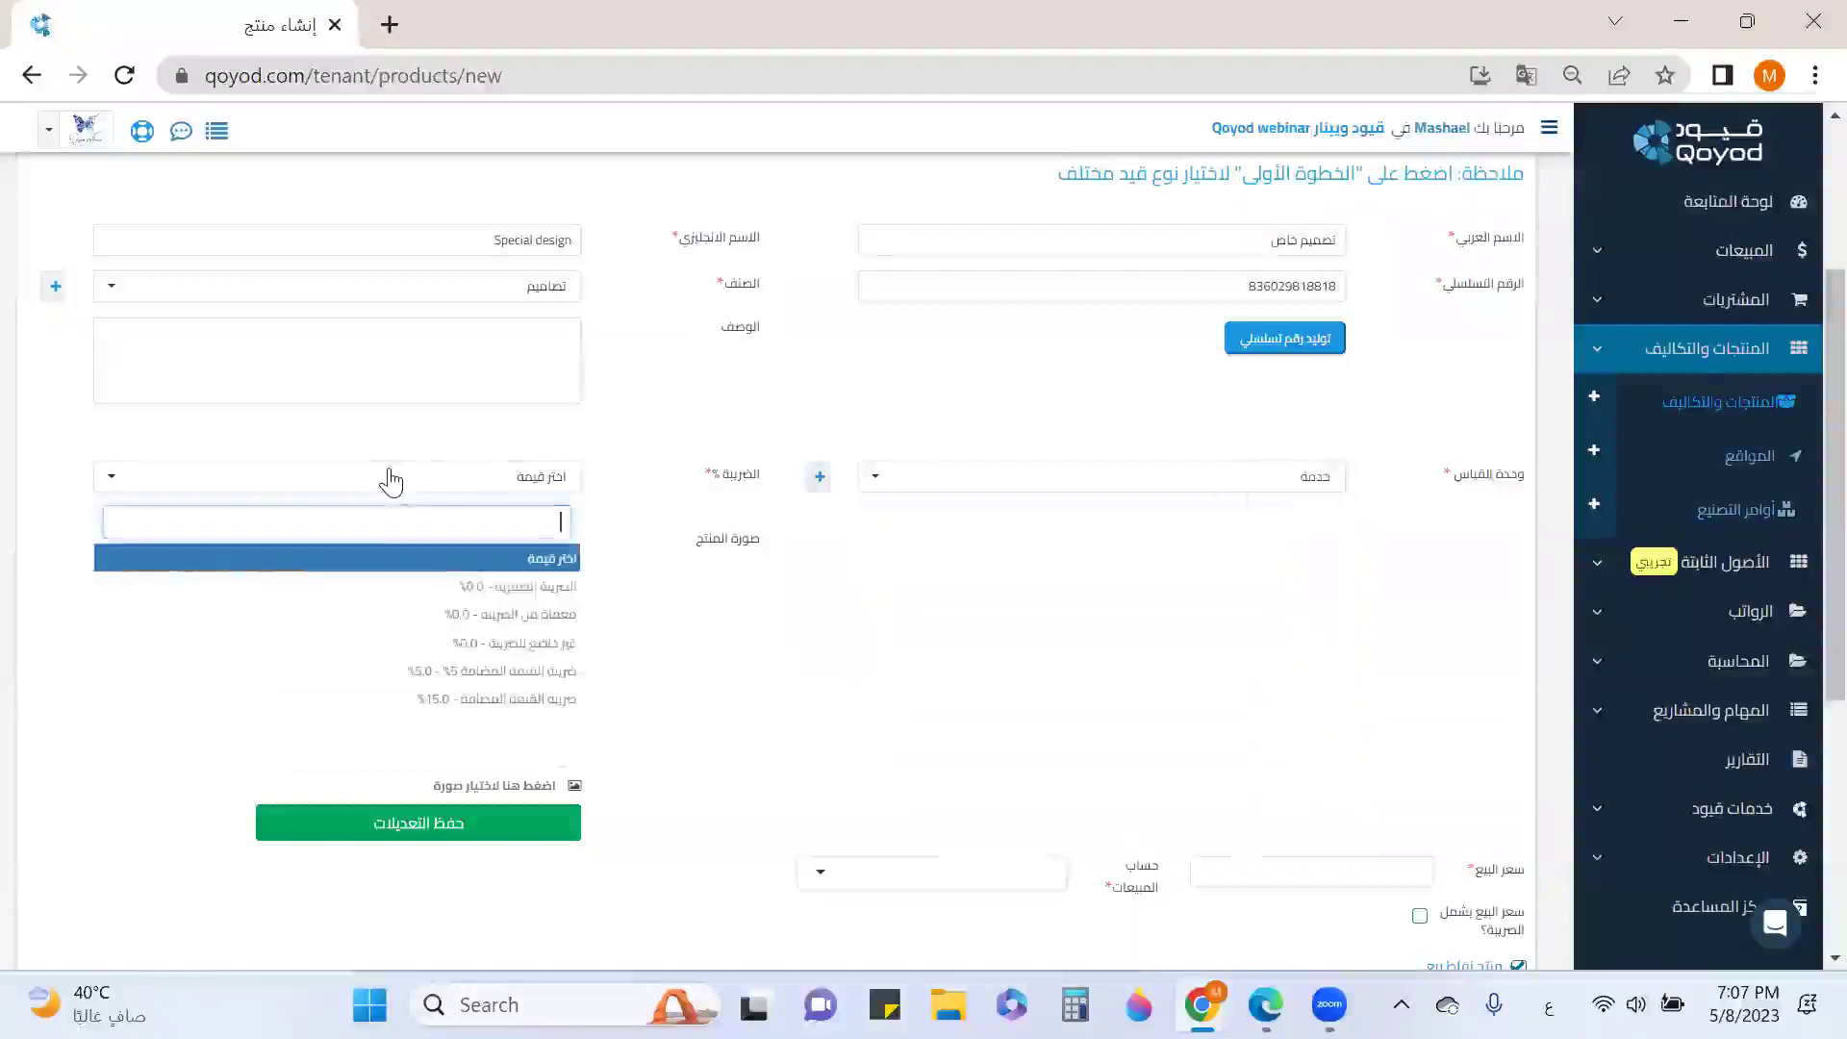
left_click(510, 698)
scroll(1016, 634, "down", 3)
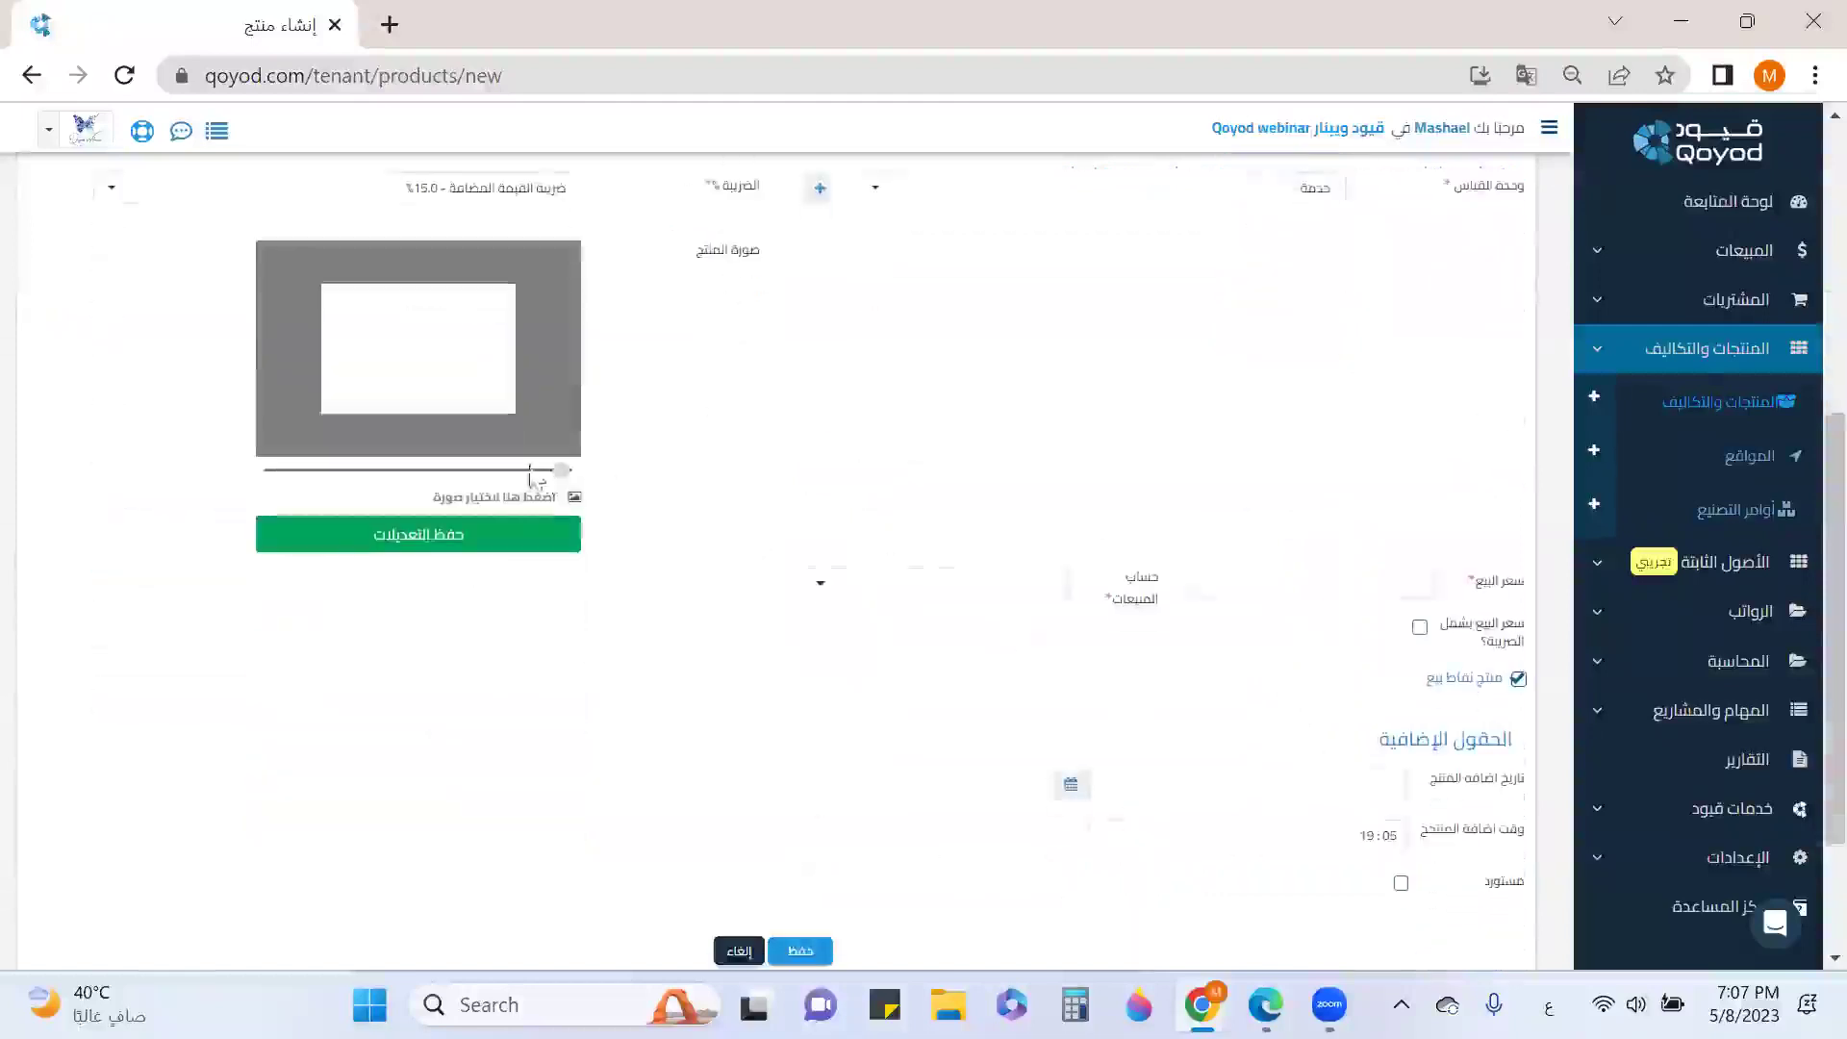
Enter sale price 500, choose sales account 4101, and save the service.
left_click(1383, 593)
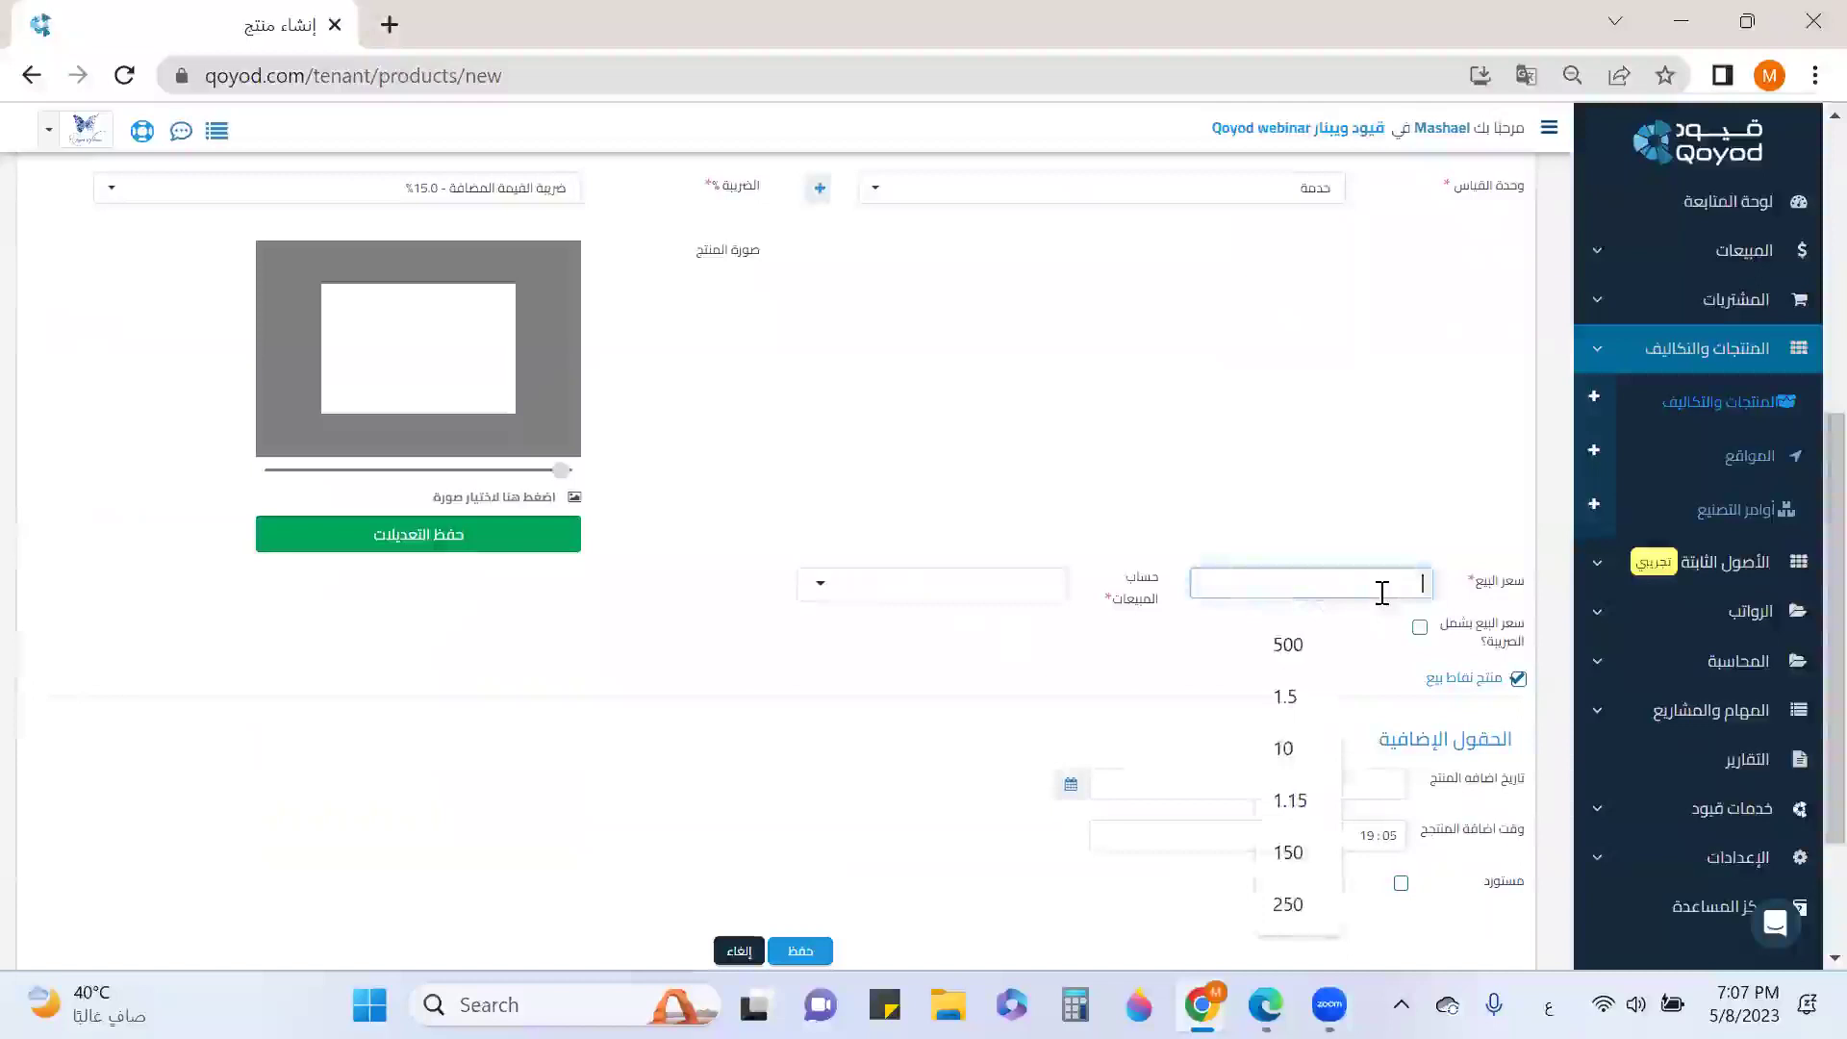
type("500")
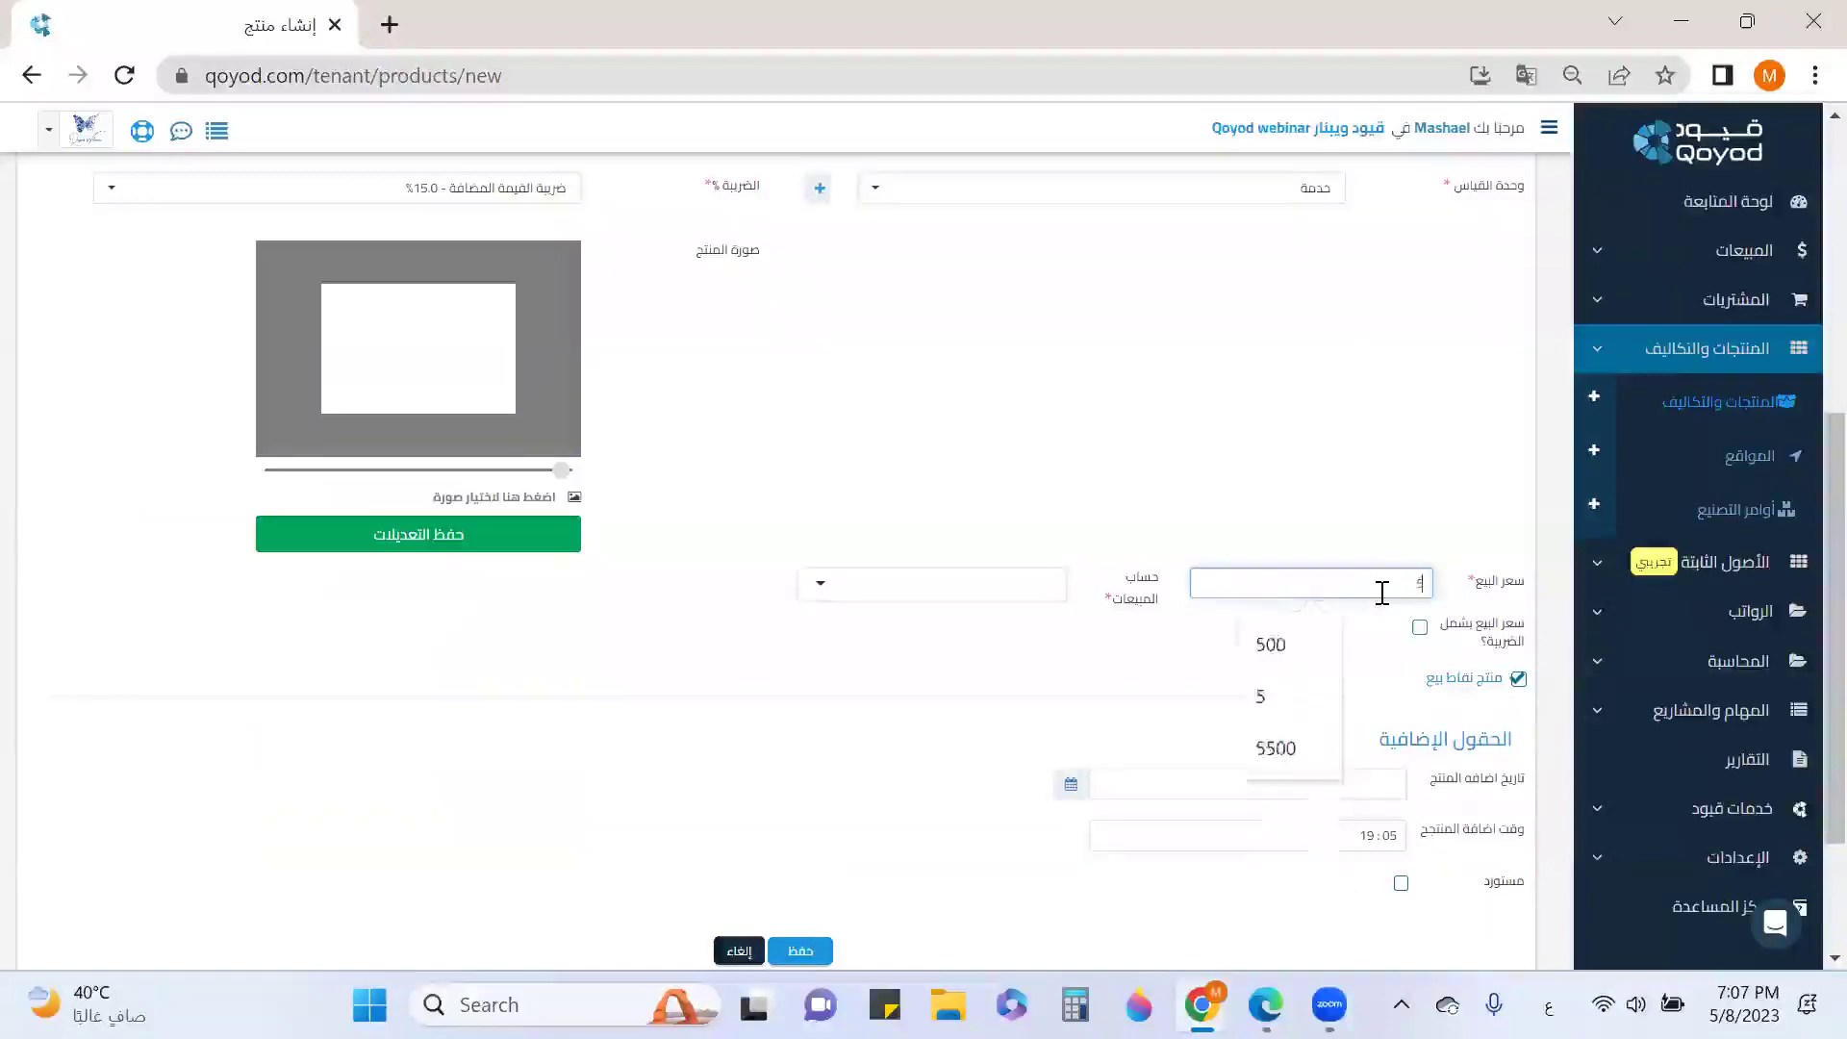
left_click(969, 583)
left_click(995, 653)
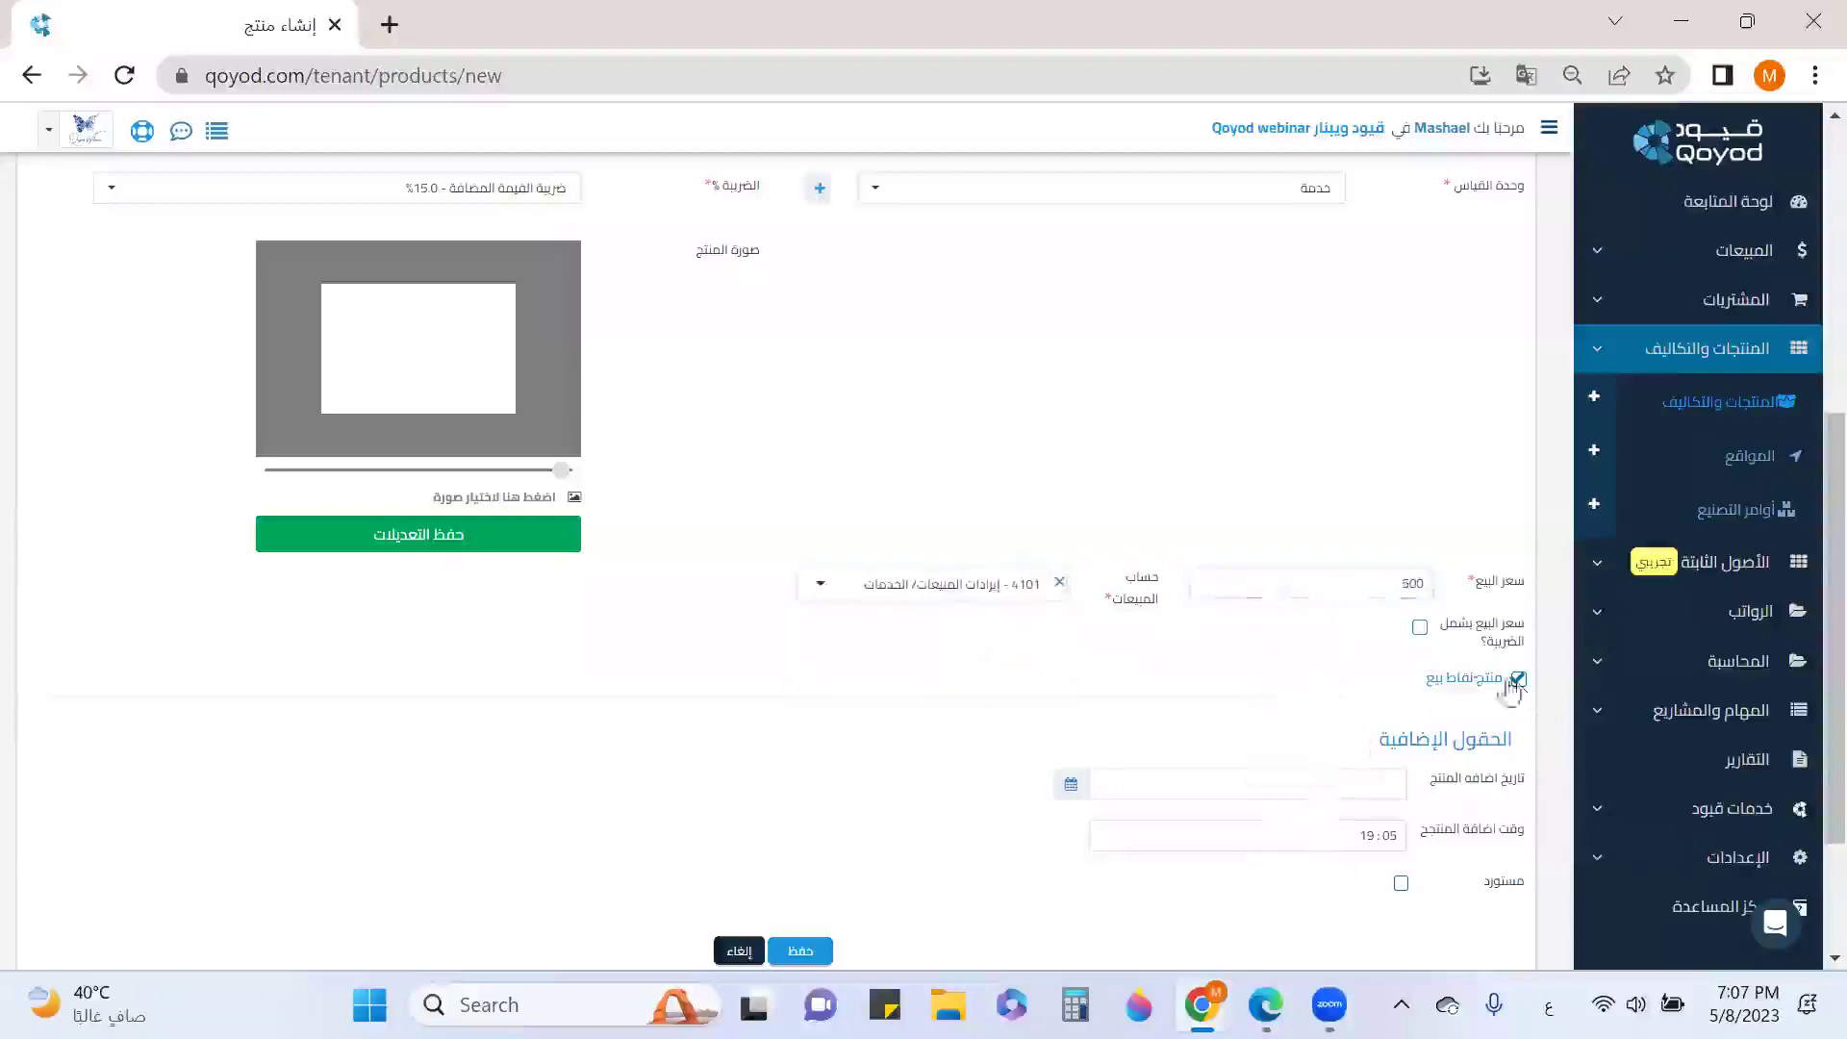
scroll(1481, 649, "down", 2)
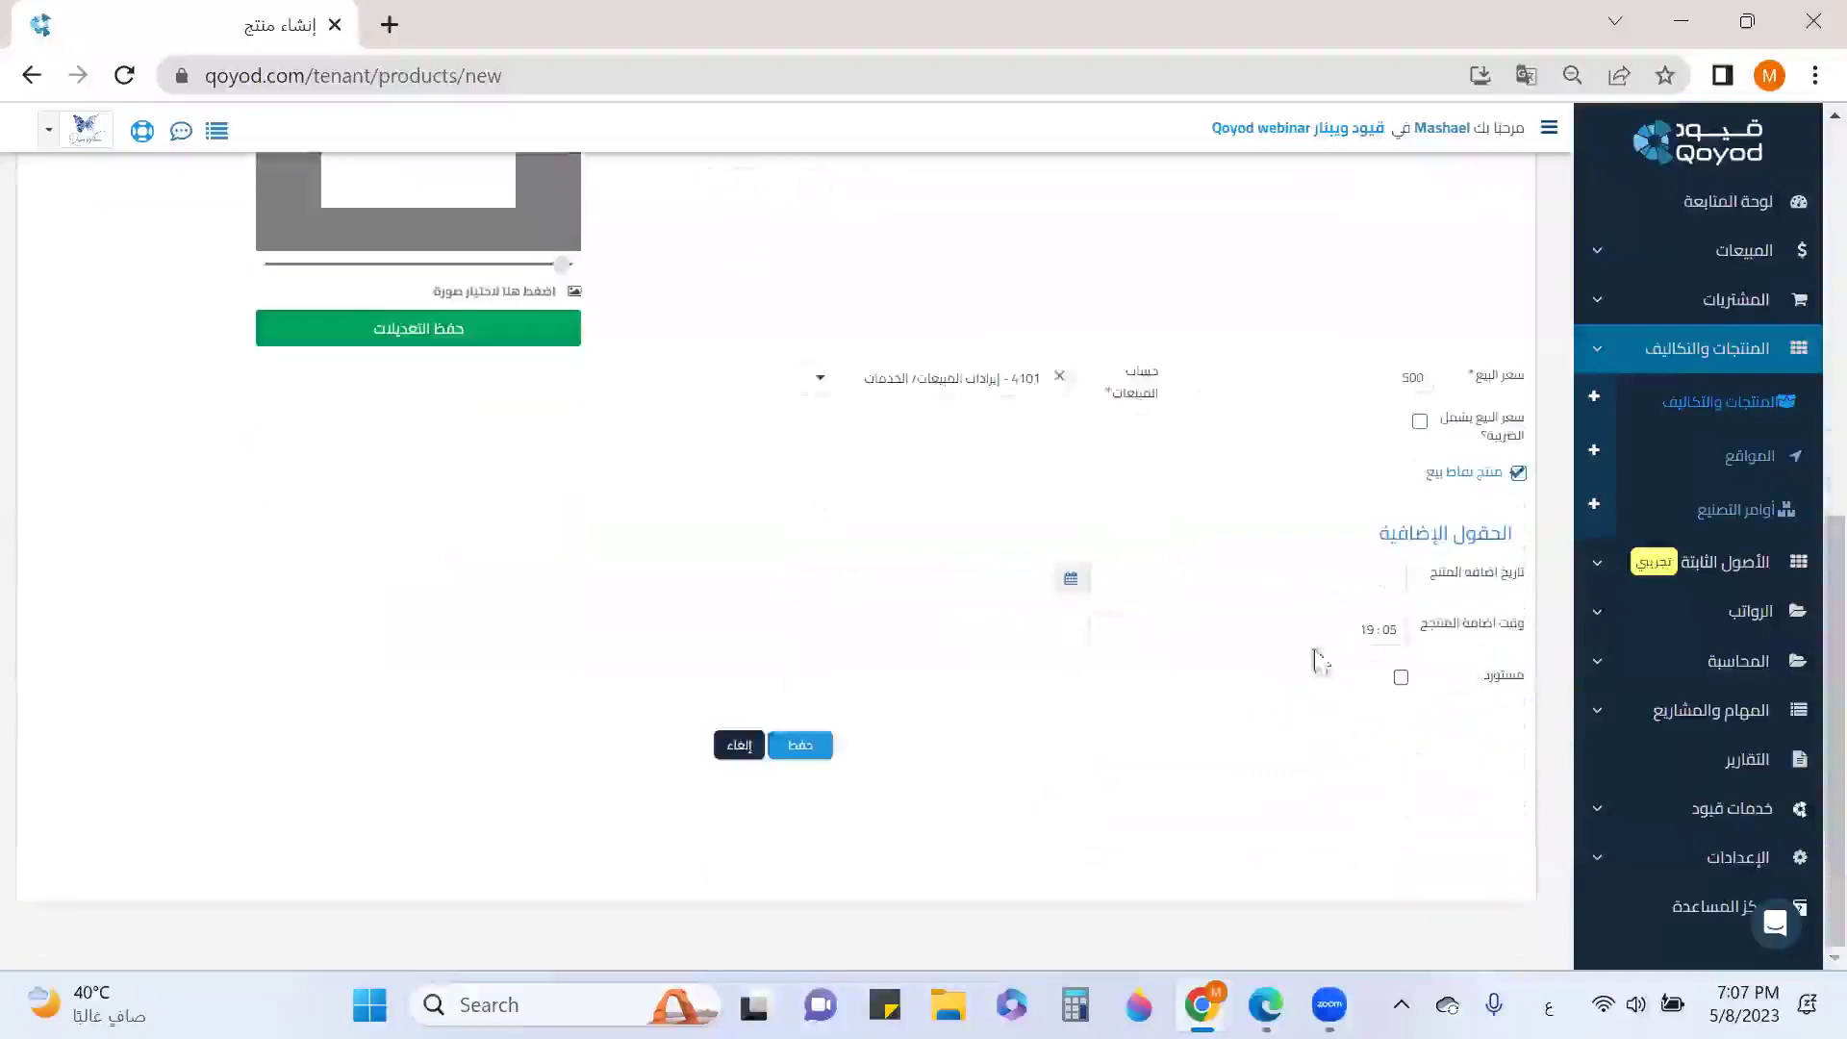
left_click(799, 747)
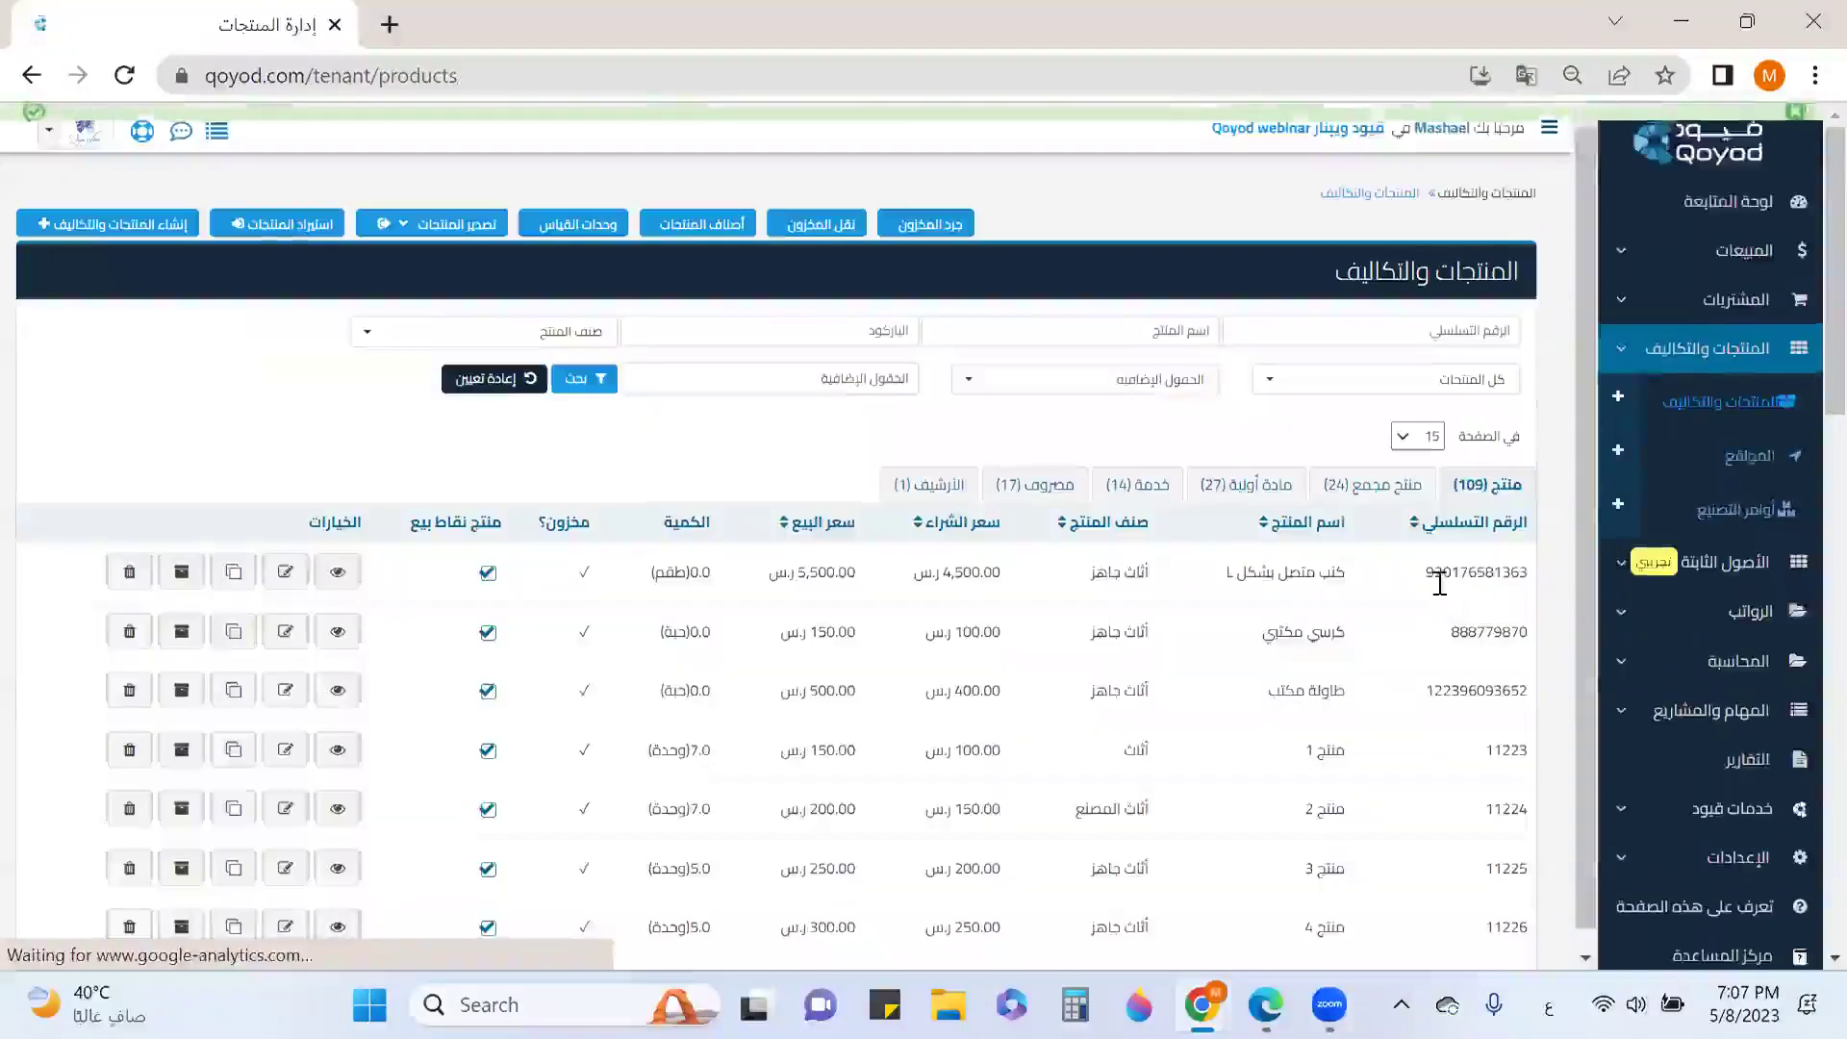
Confirm Special design among the 14 services, view expenses, and start a new expense-type product.
left_click(1137, 483)
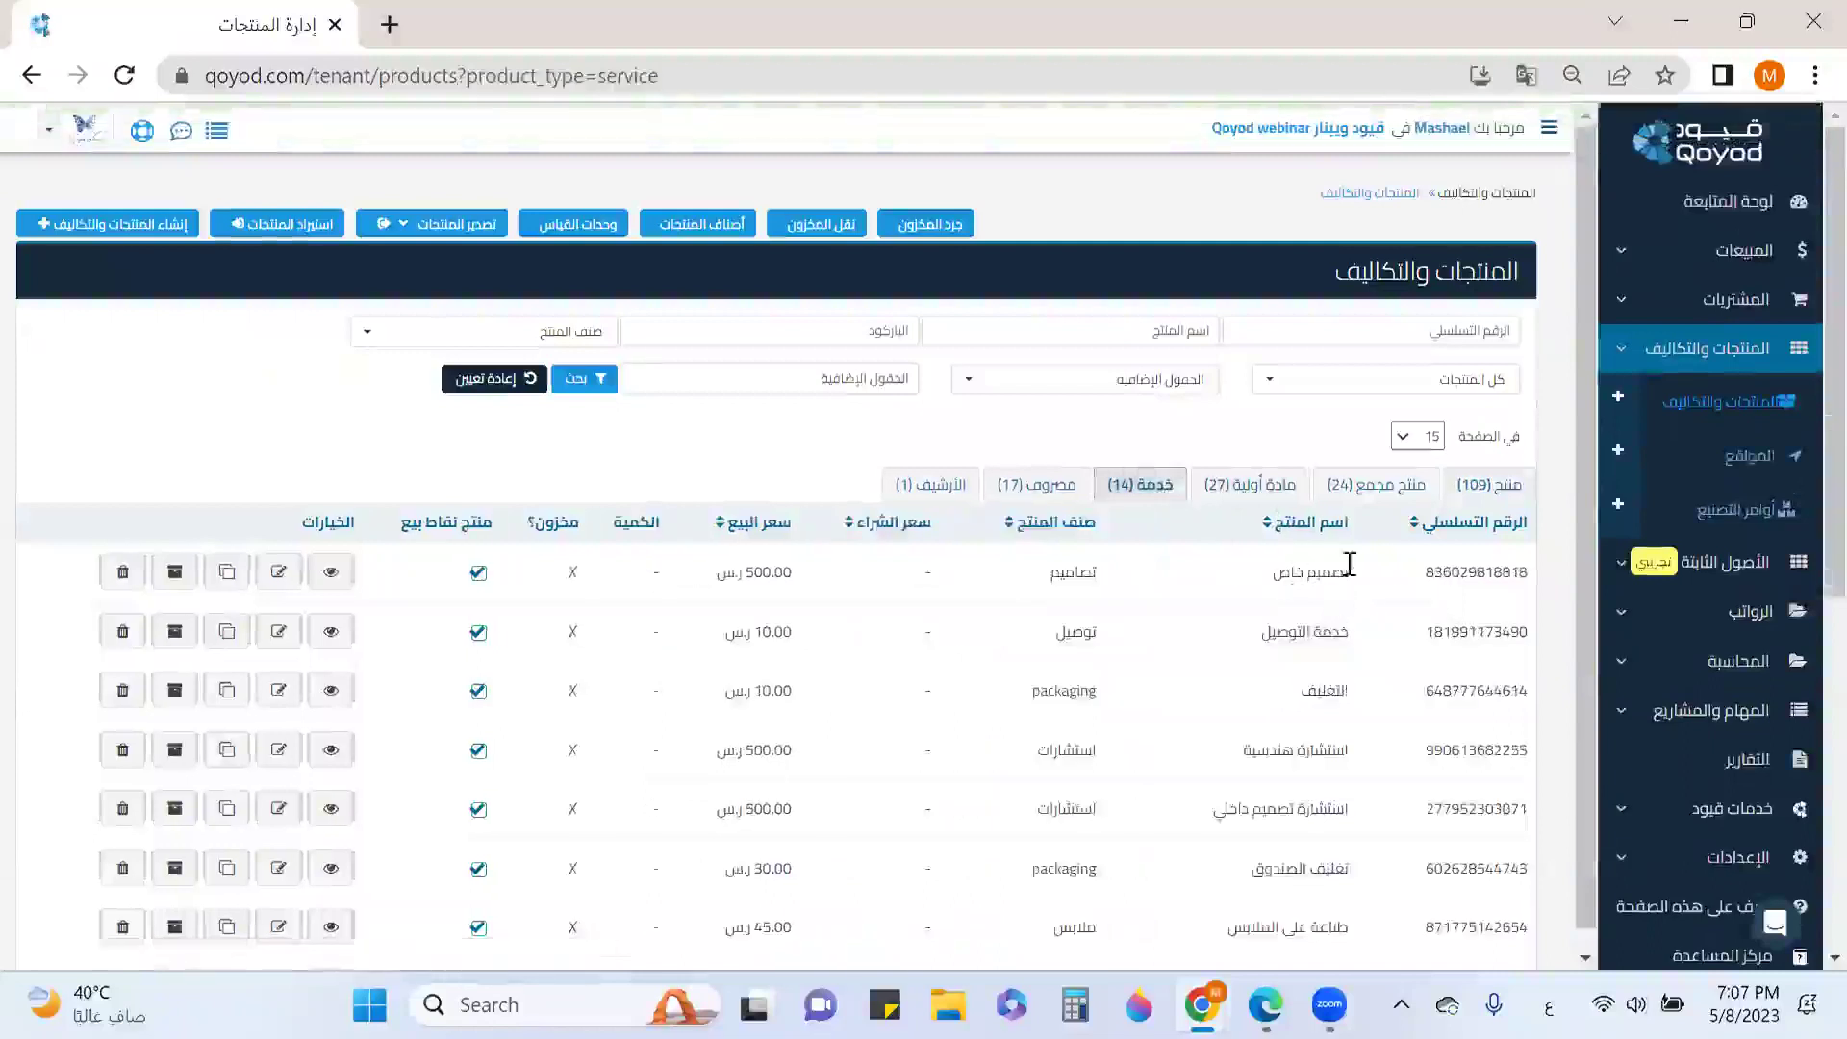
left_click(1053, 495)
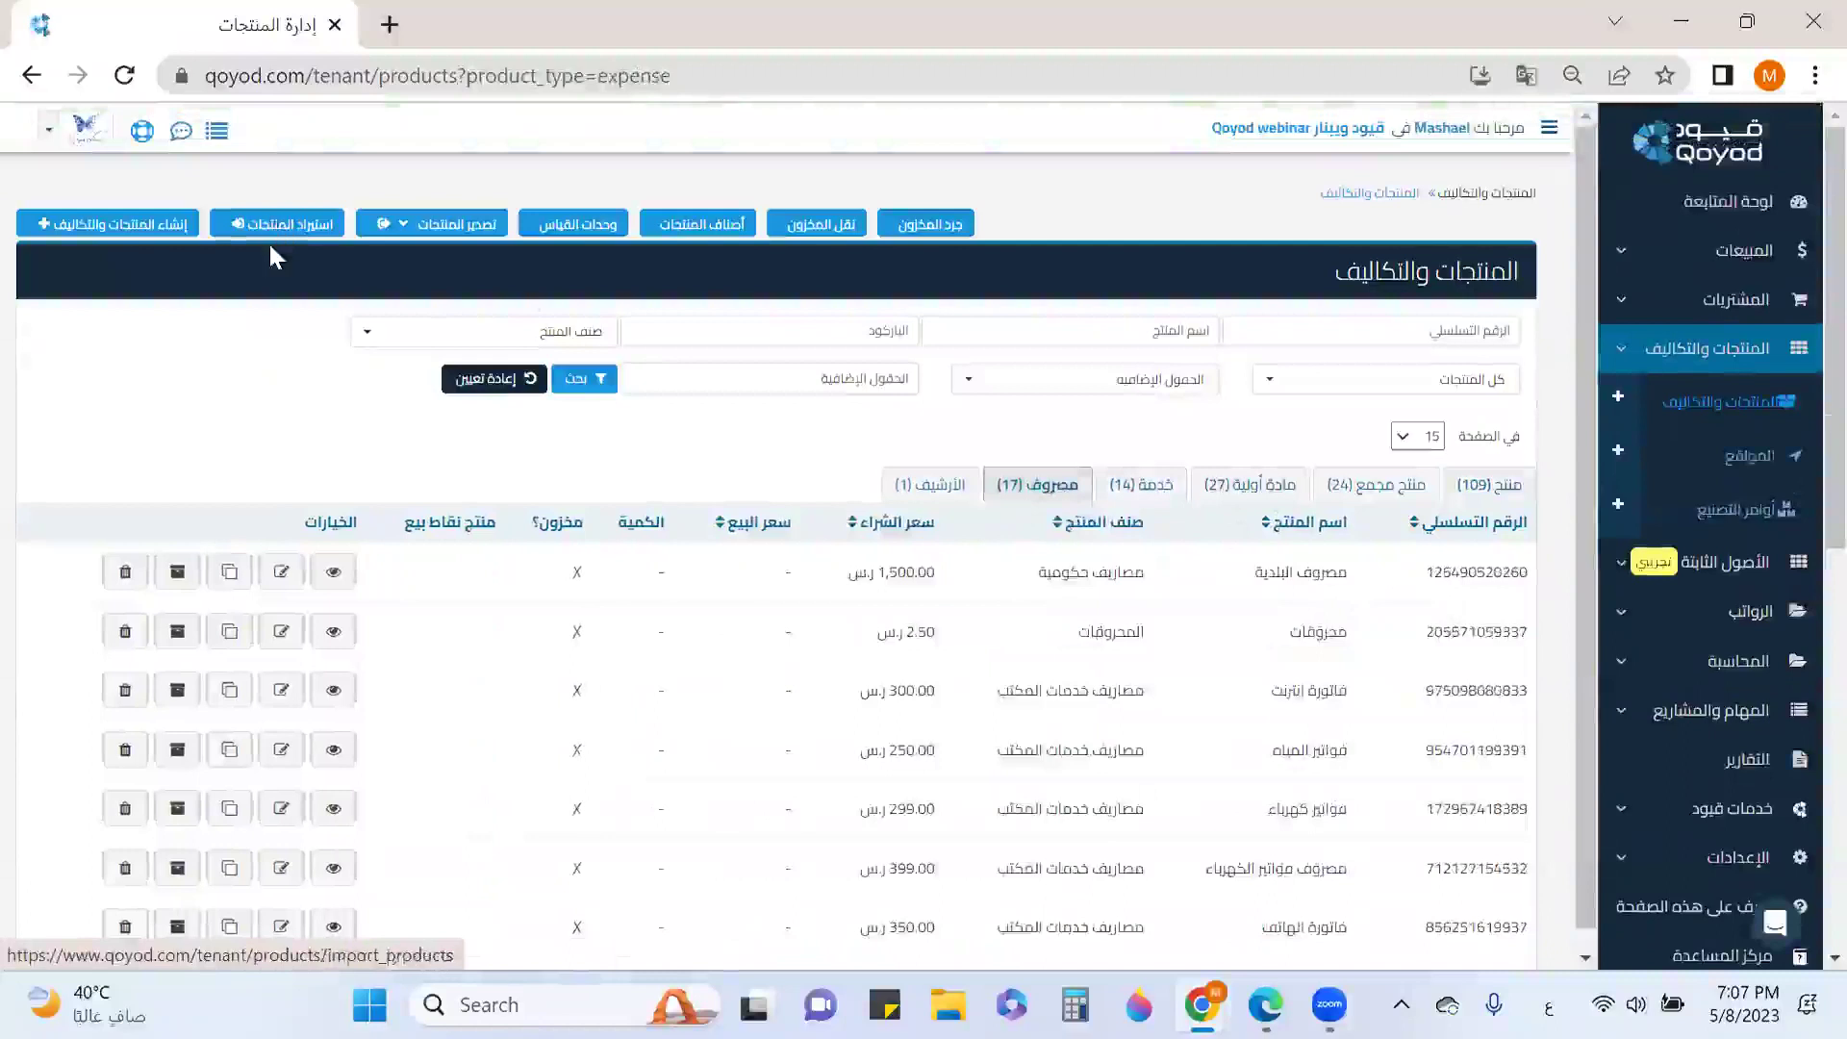
left_click(96, 226)
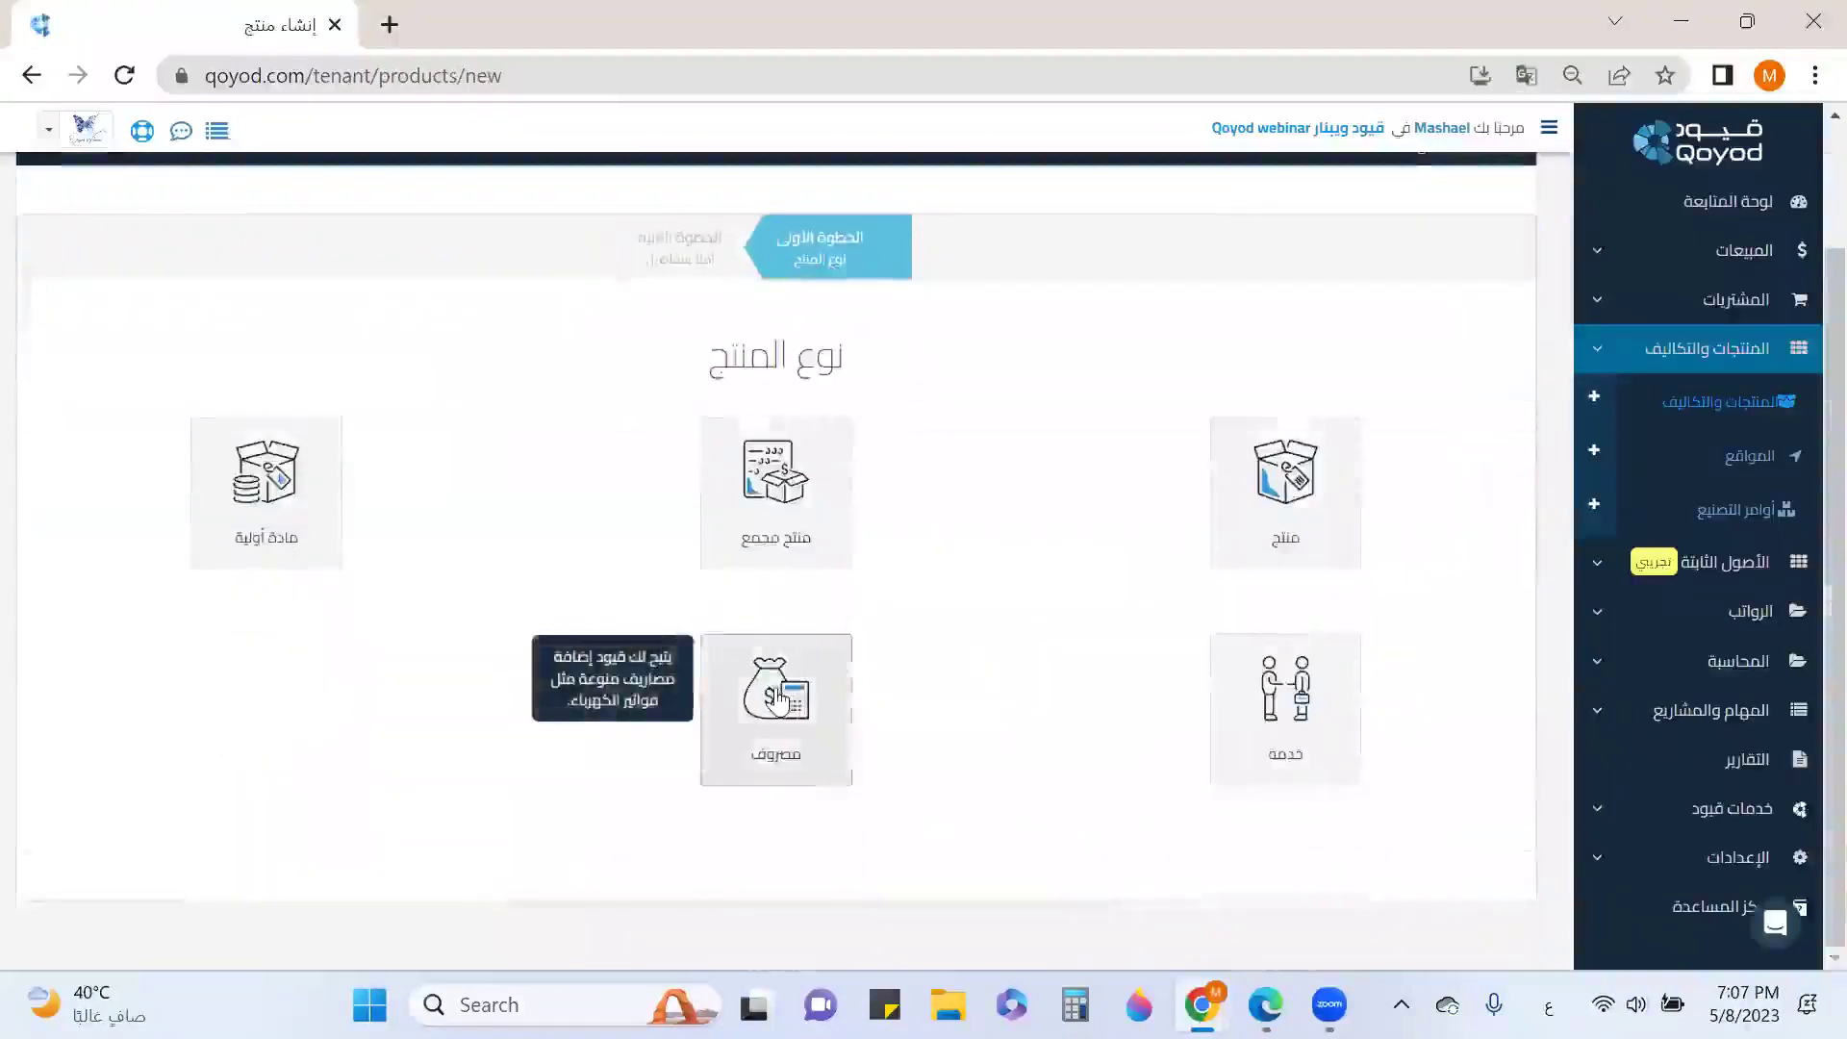
left_click(770, 717)
left_click(1078, 526)
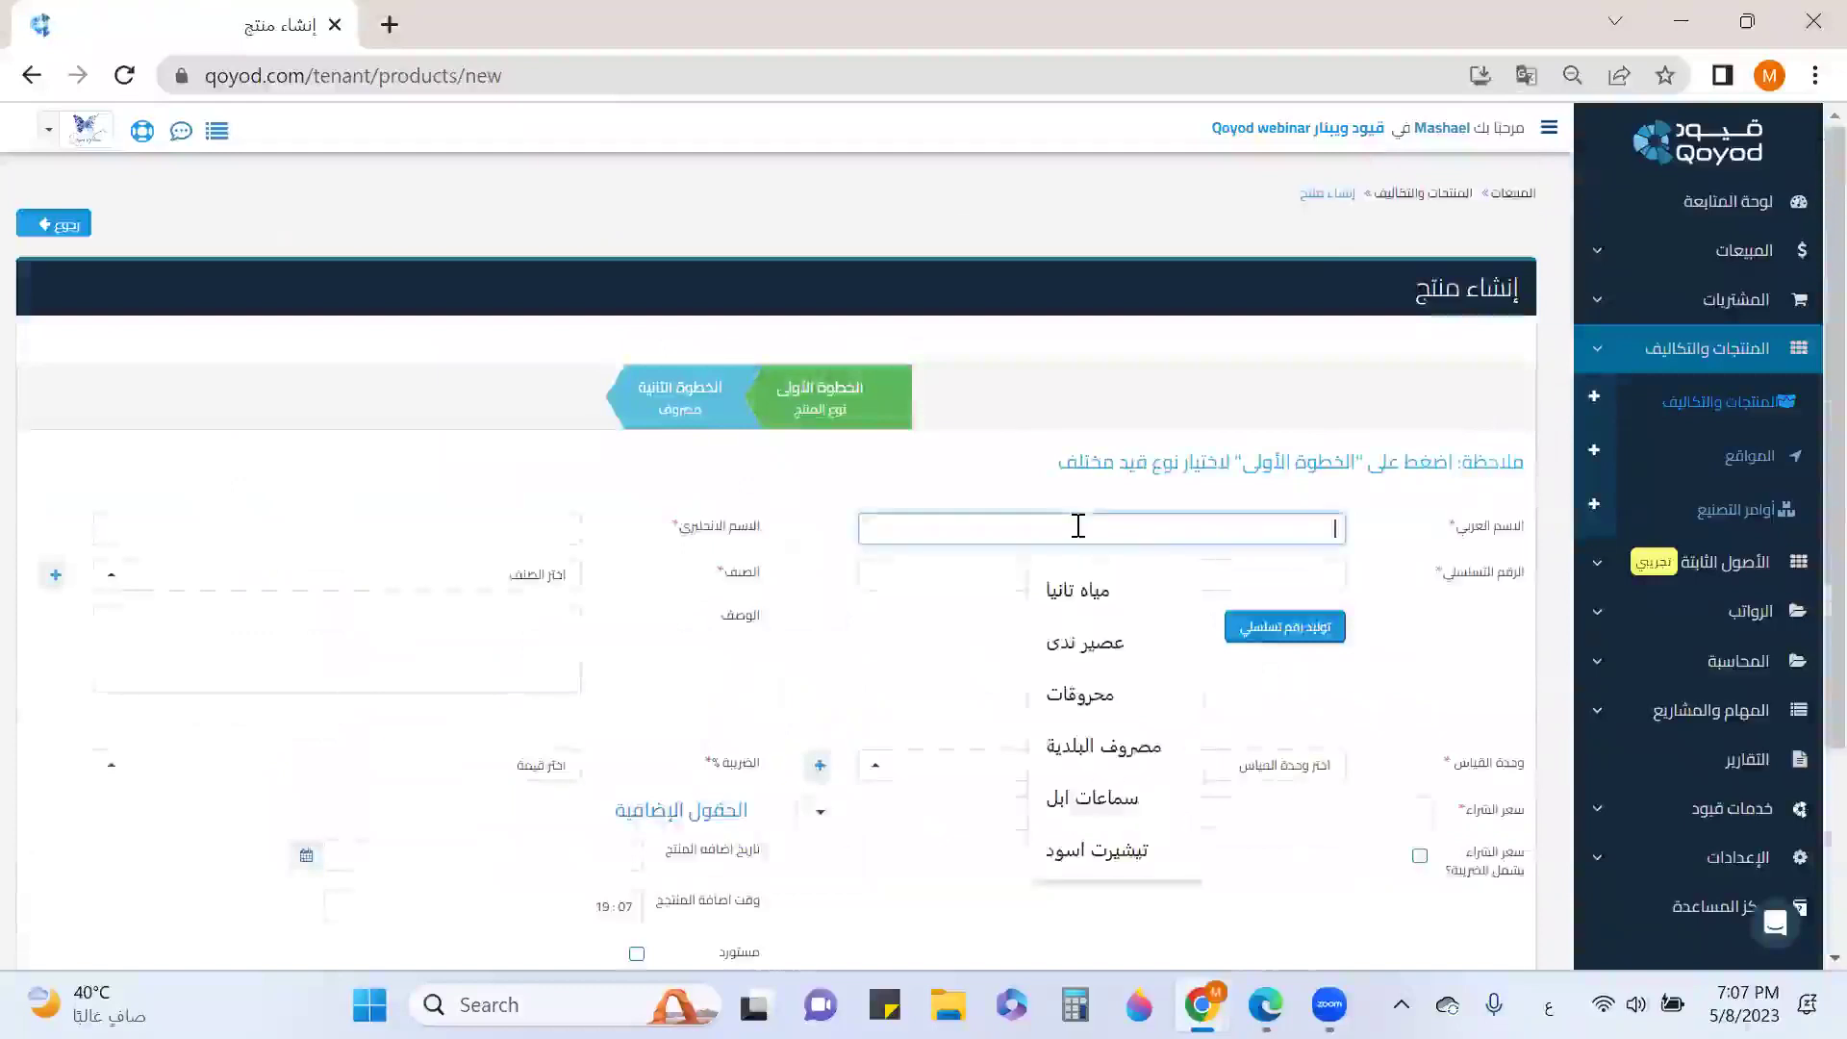
Name the expense اعلانات in Arabic and 'Advertisment' in English.
type("اعلانات")
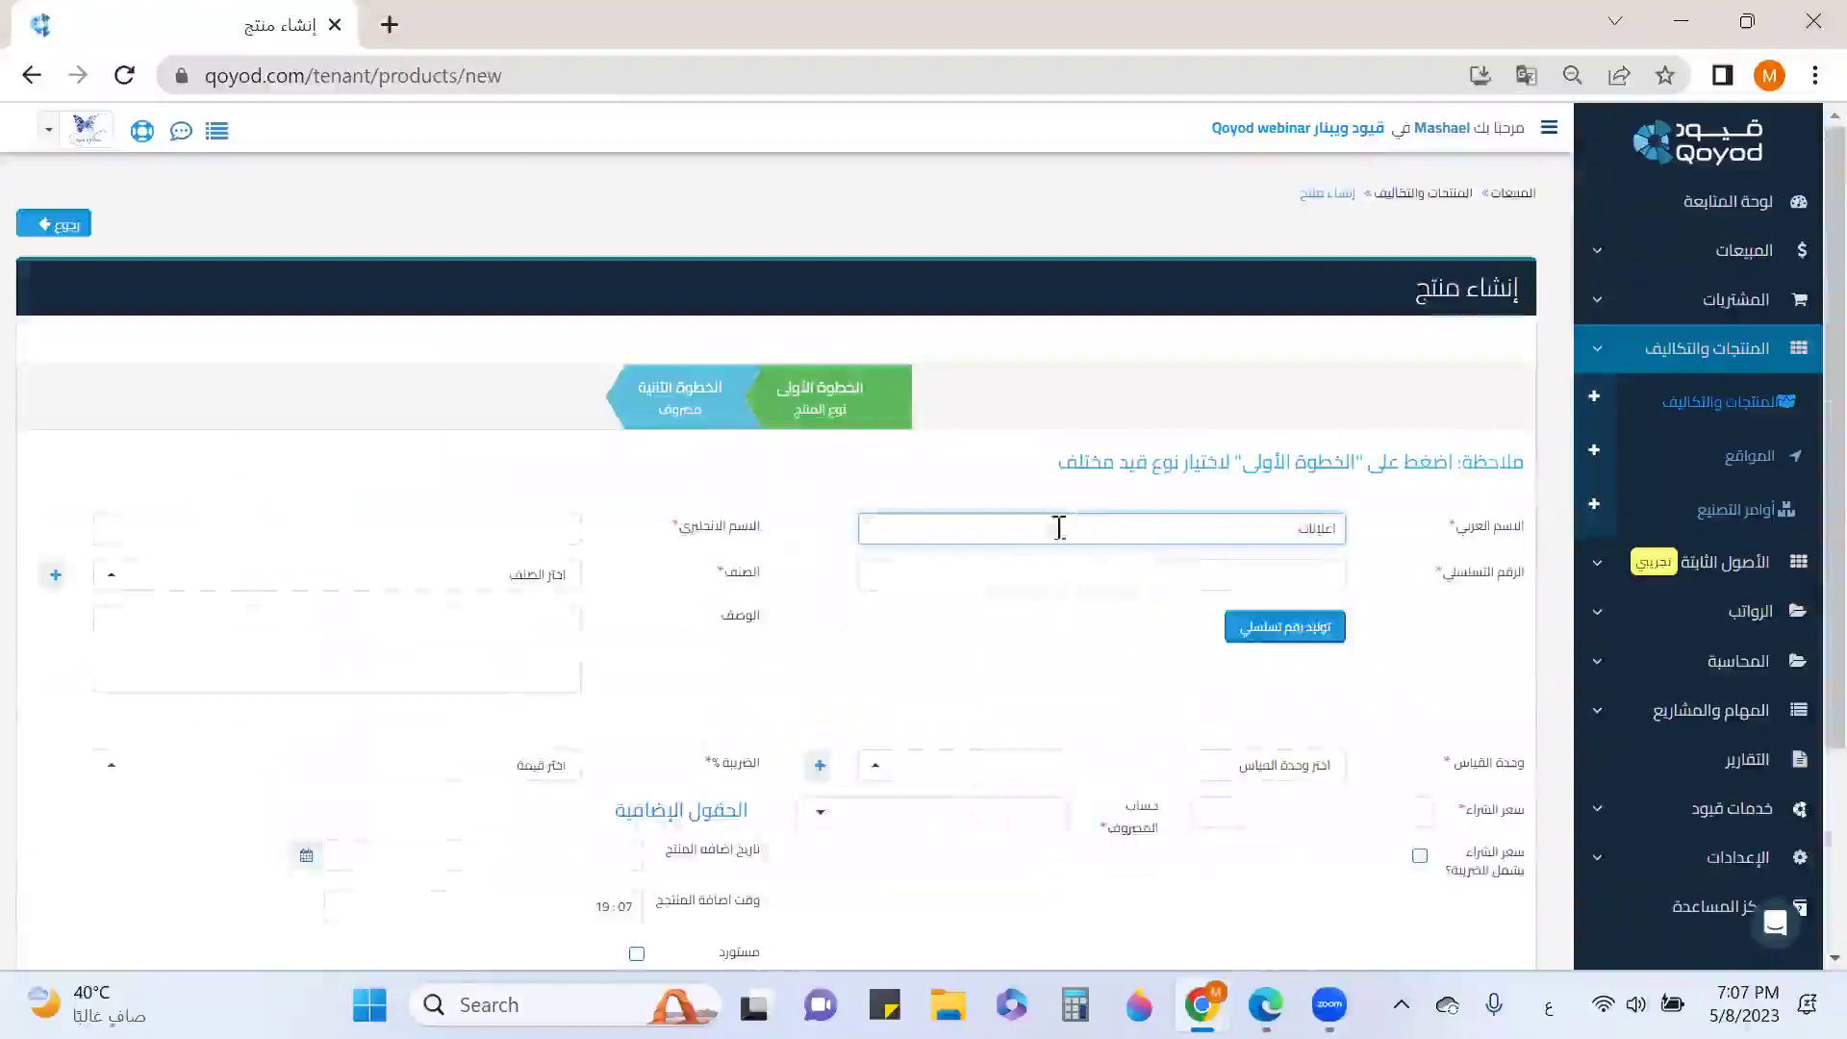
left_click(501, 535)
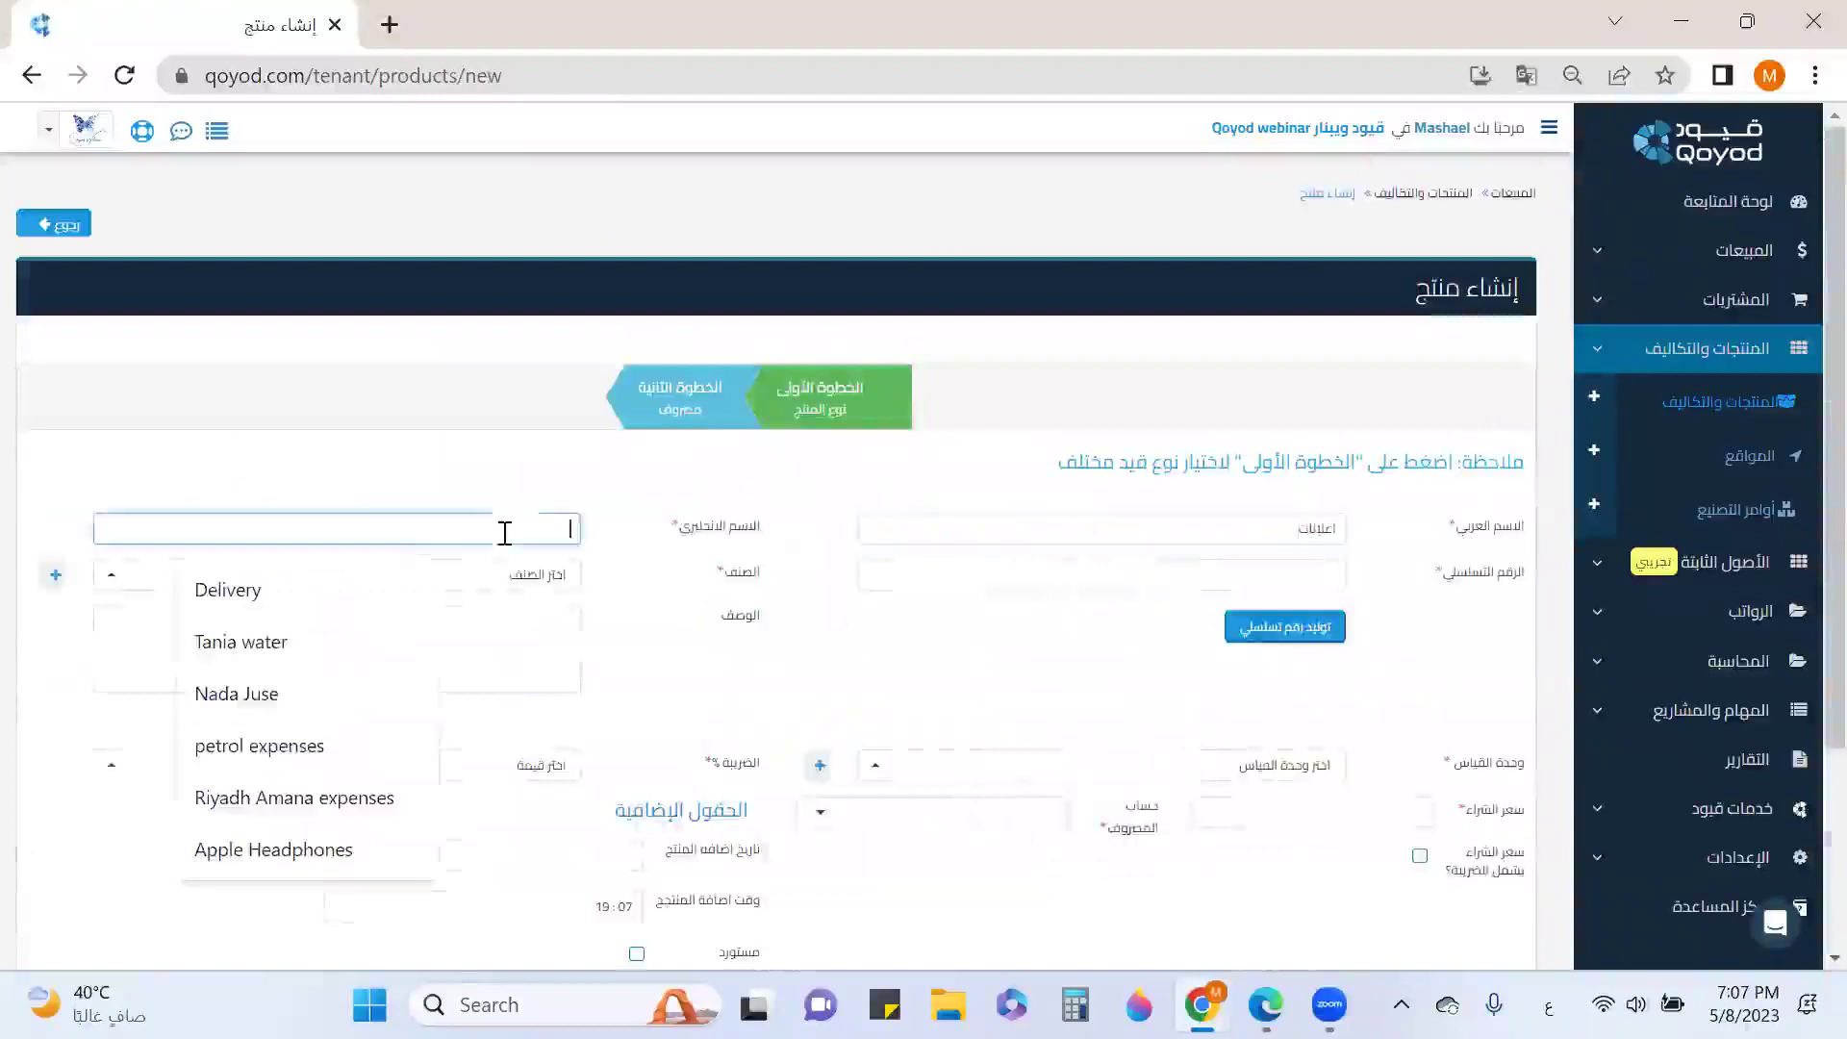
key("alt+shift")
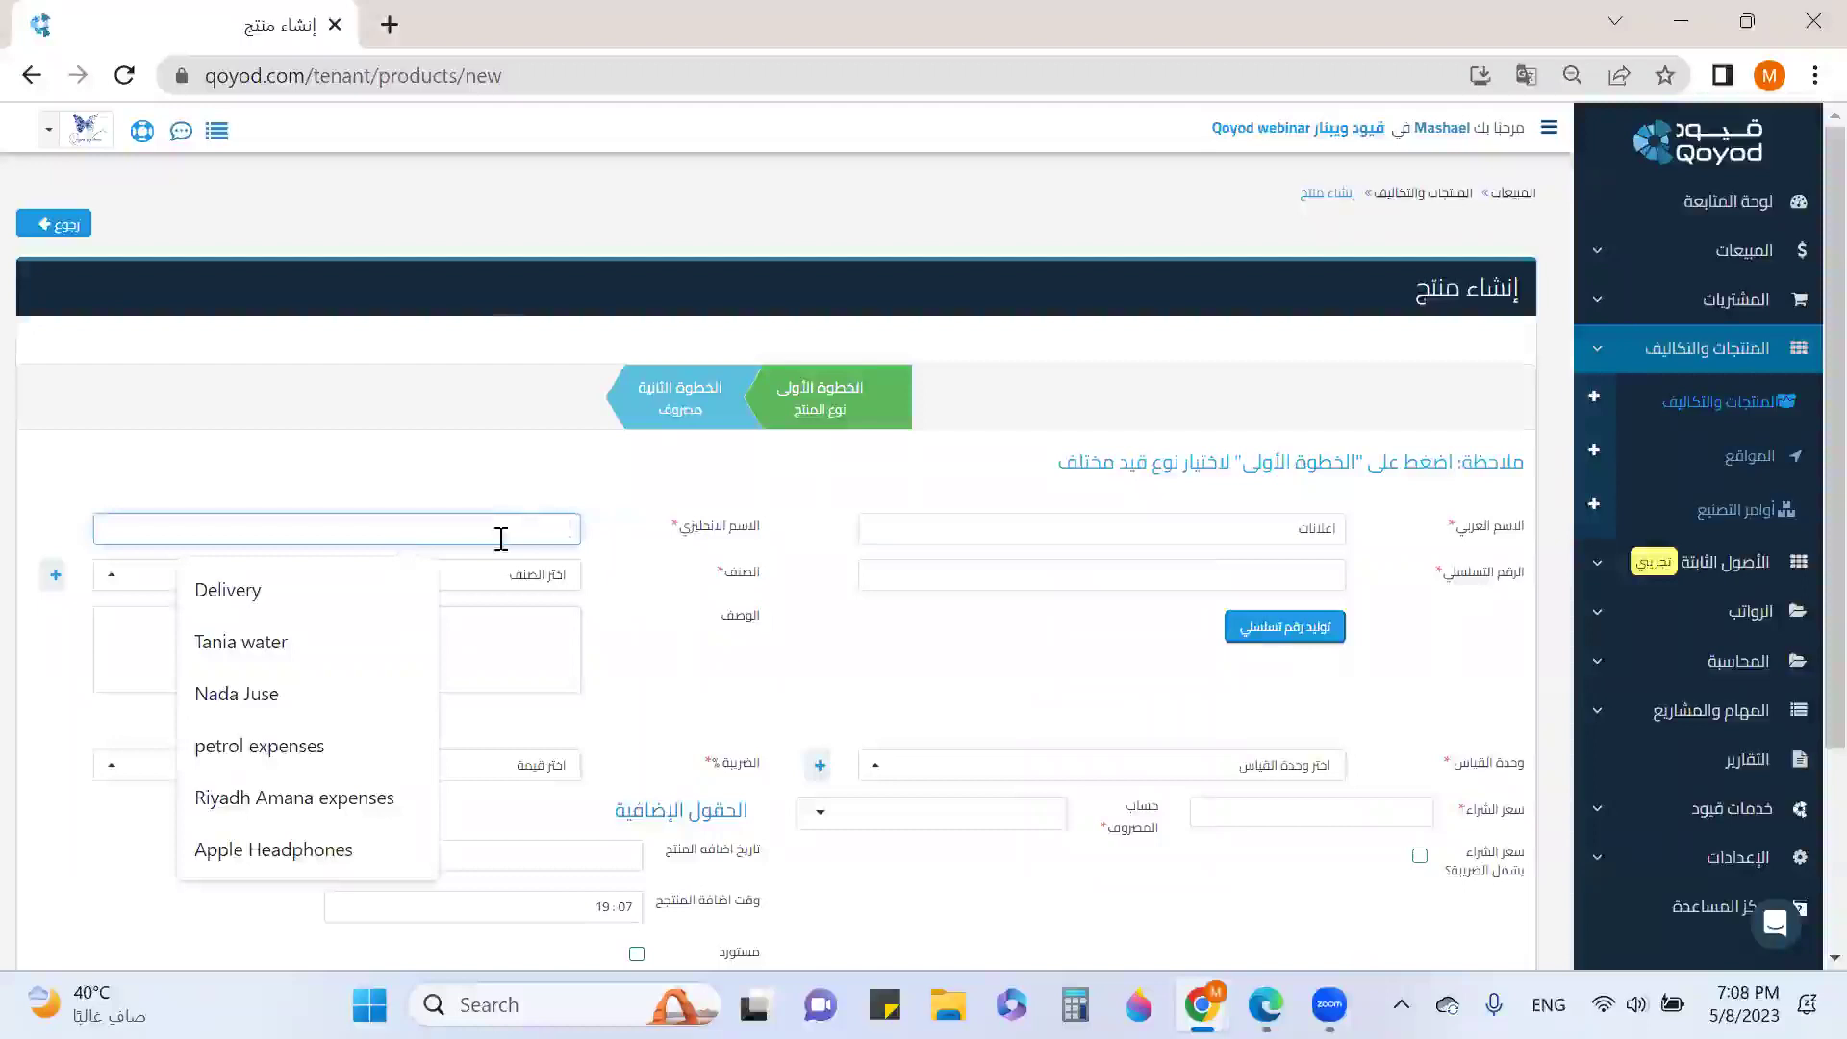
type("A")
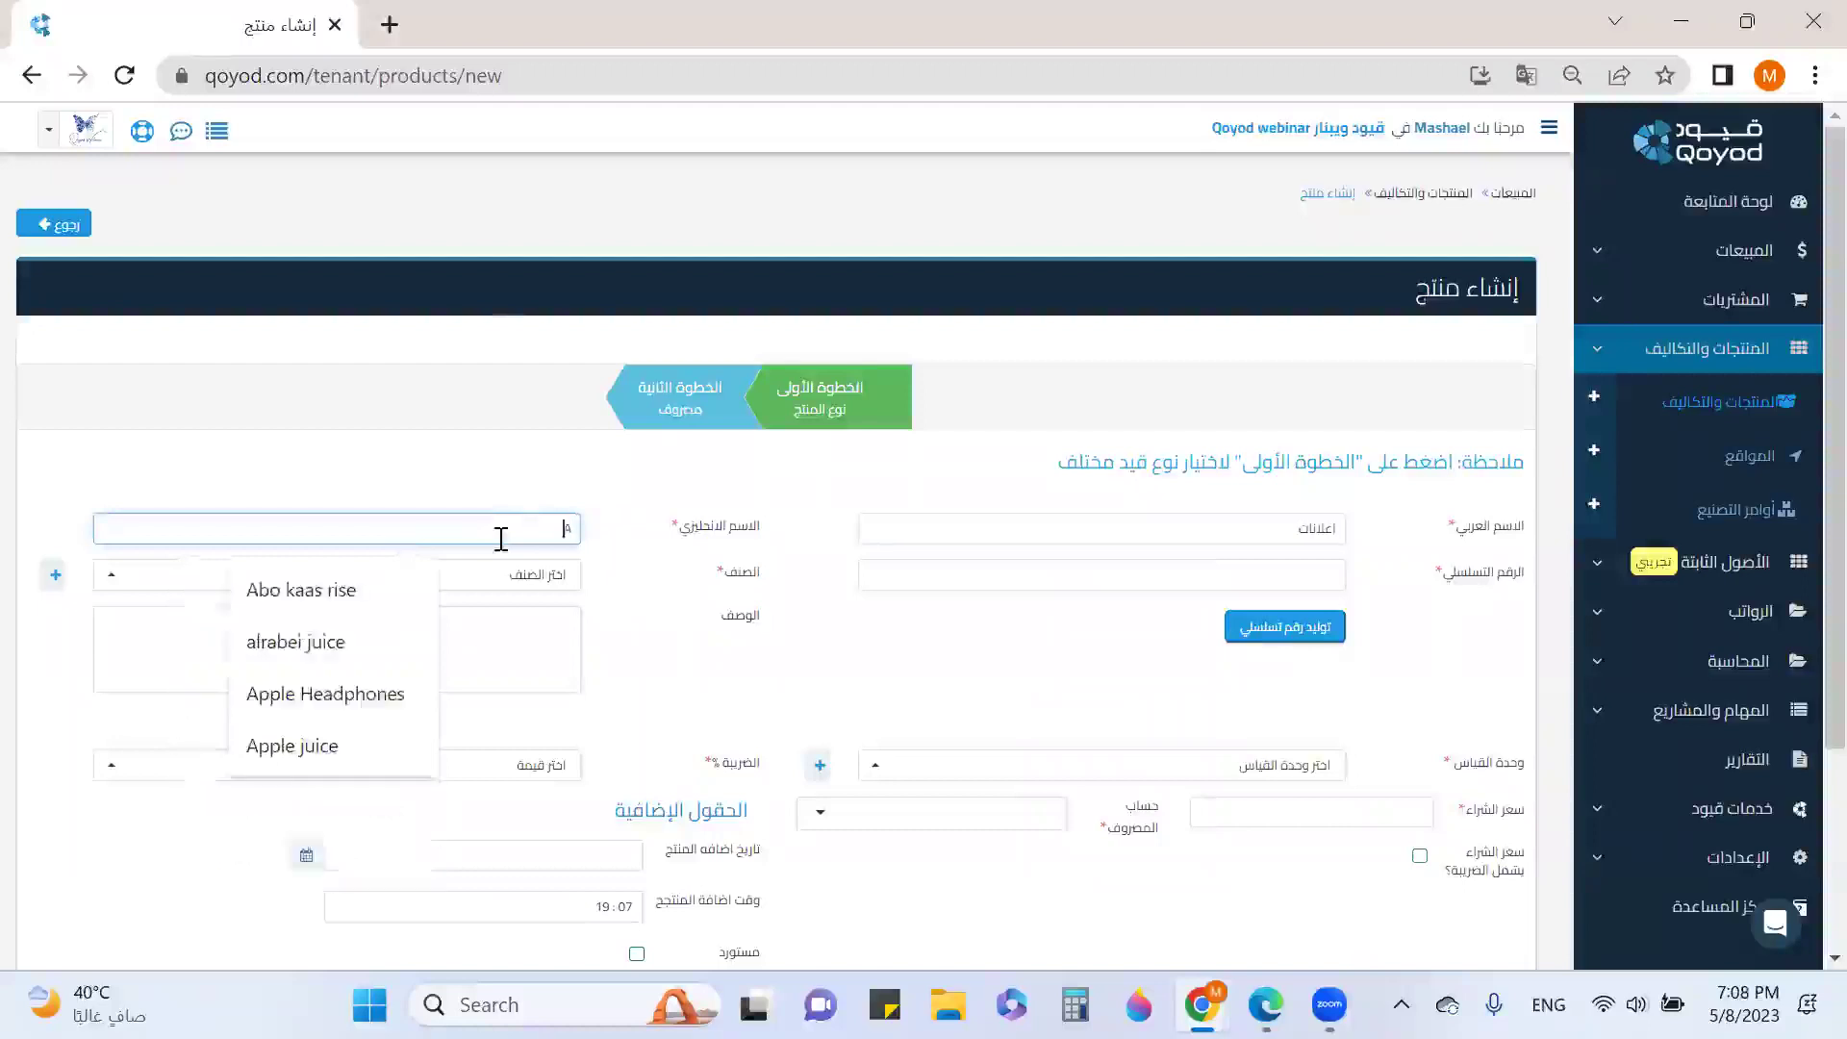
type("d")
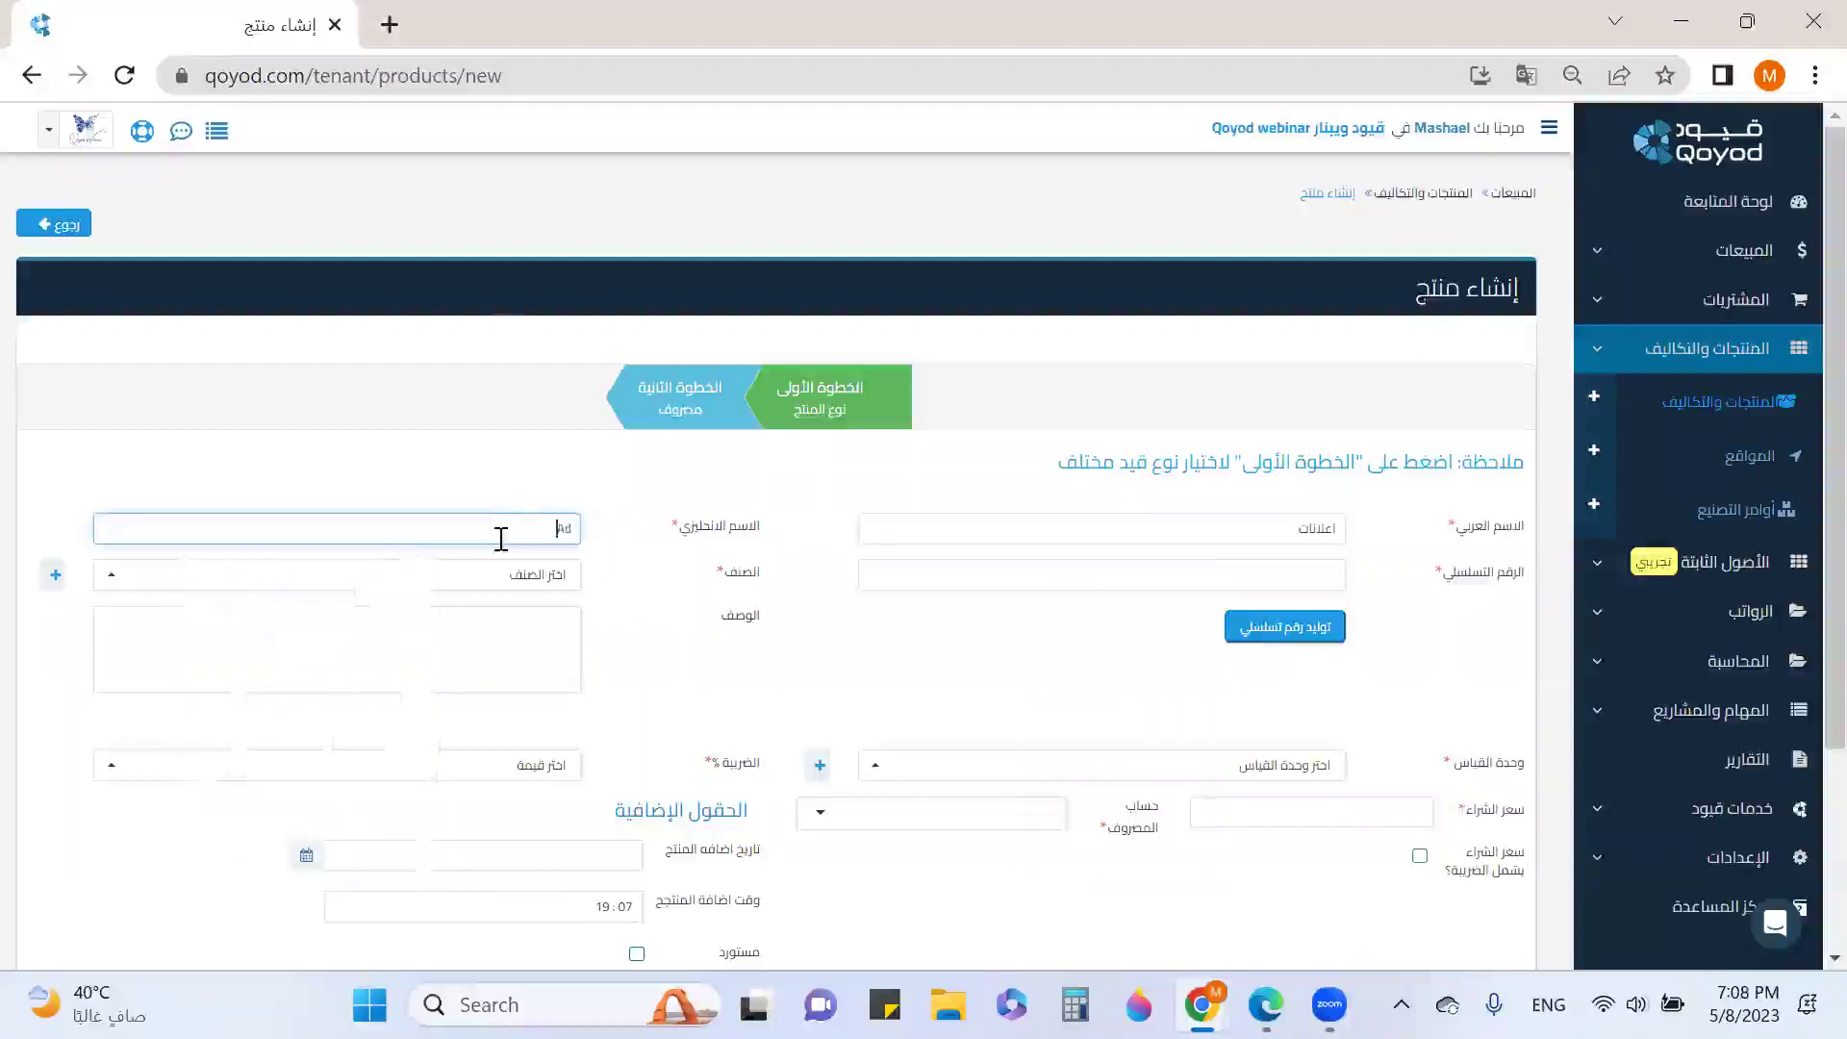
type("verti")
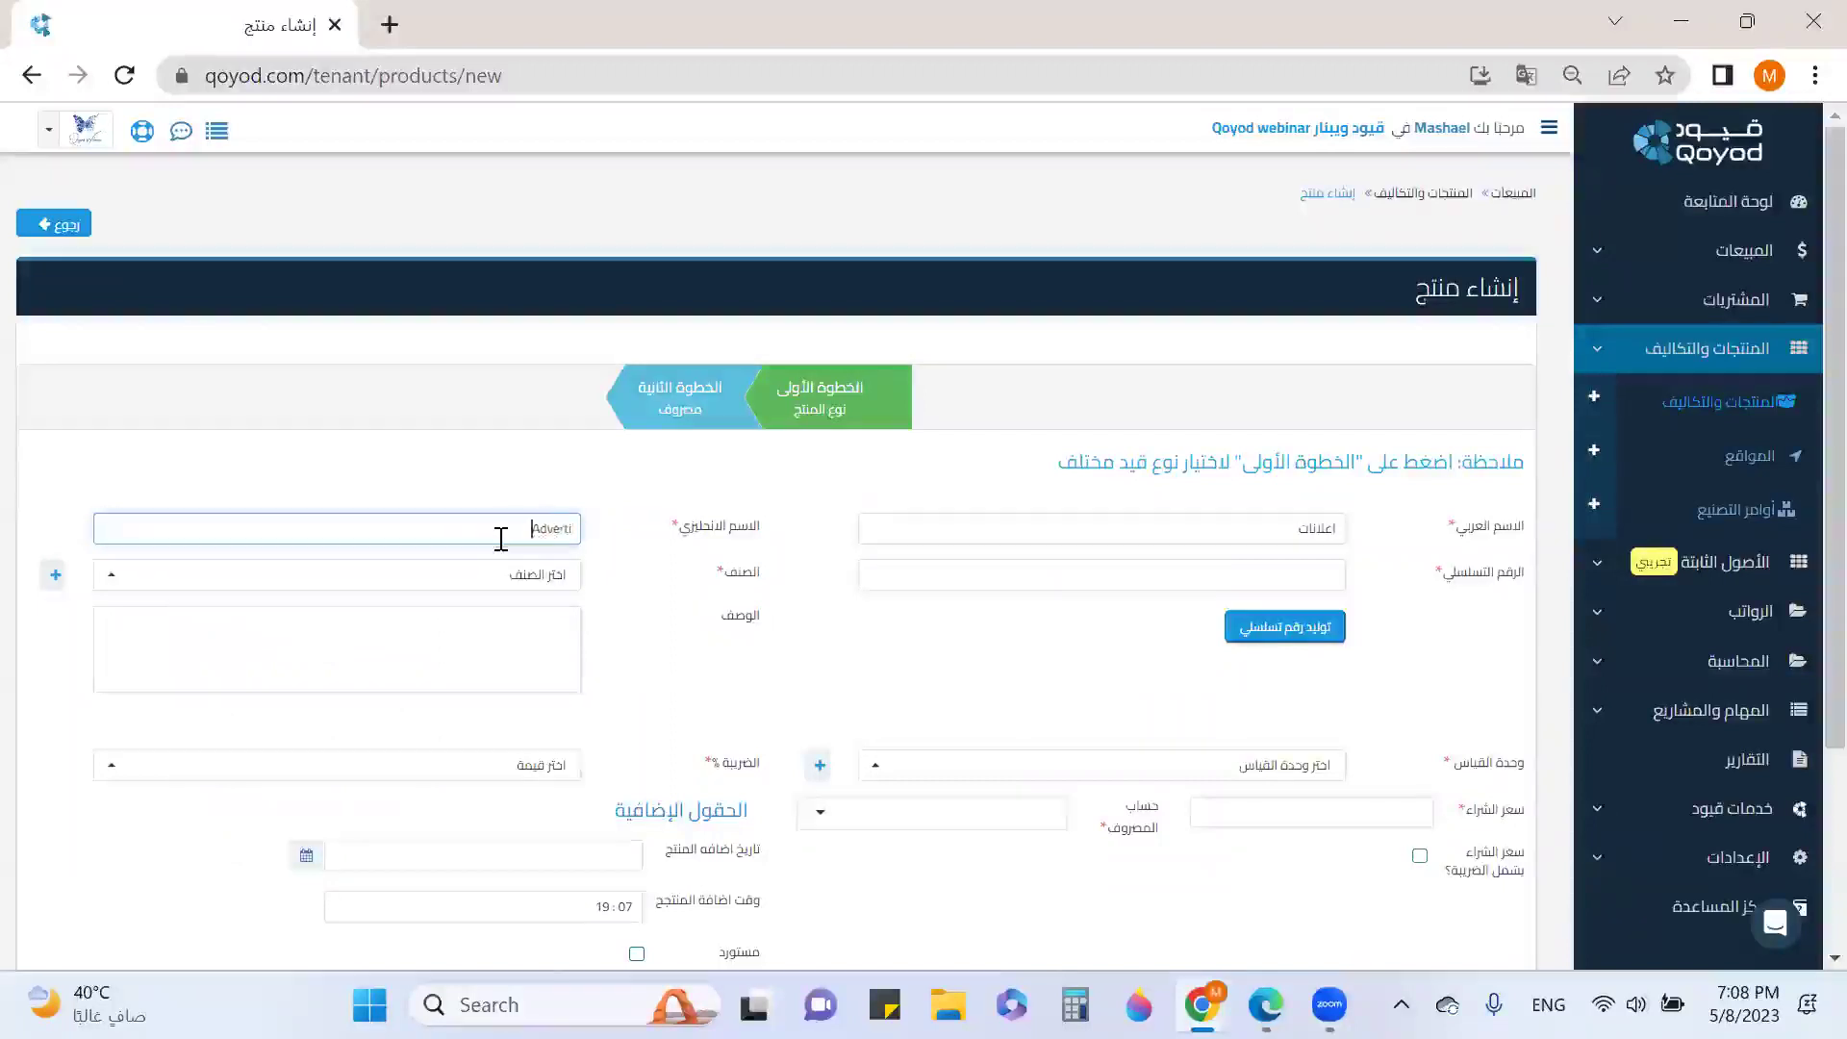
type("sment")
Look through the category list and close it without choosing a category.
left_click(498, 589)
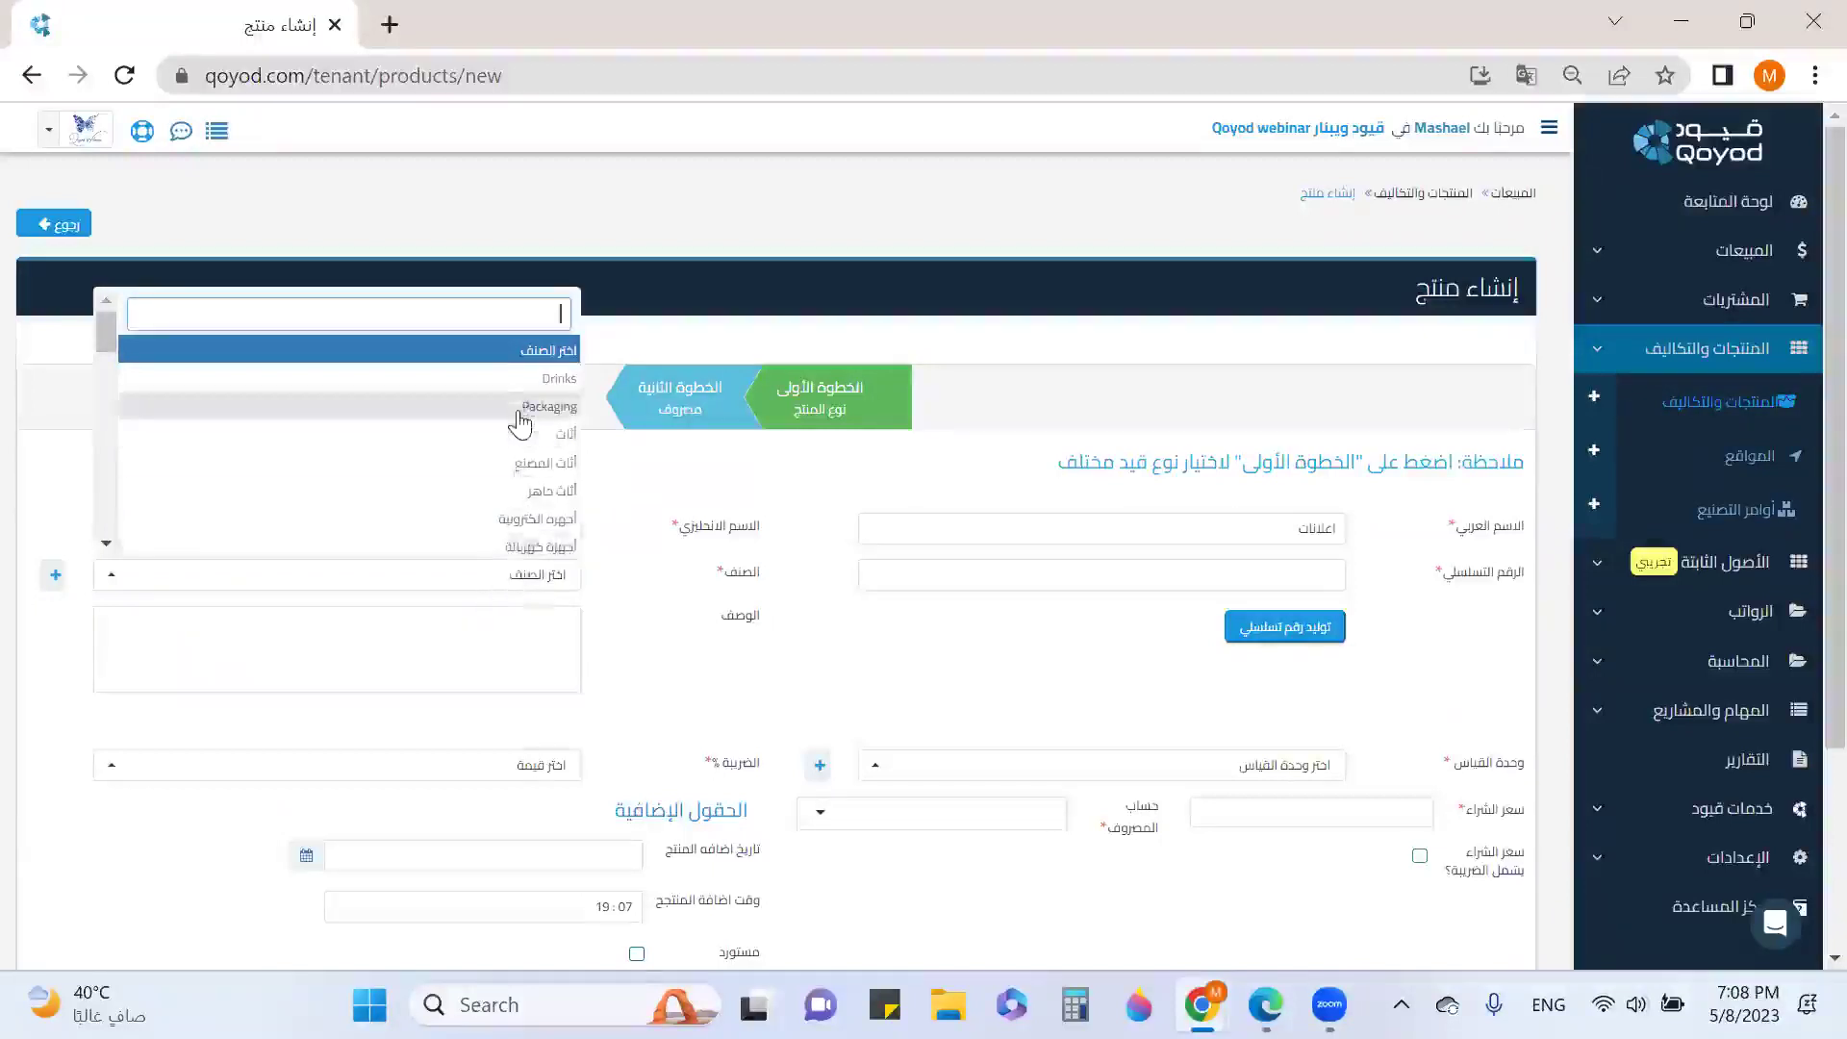
scroll(524, 428, "down", 3)
scroll(527, 491, "down", 3)
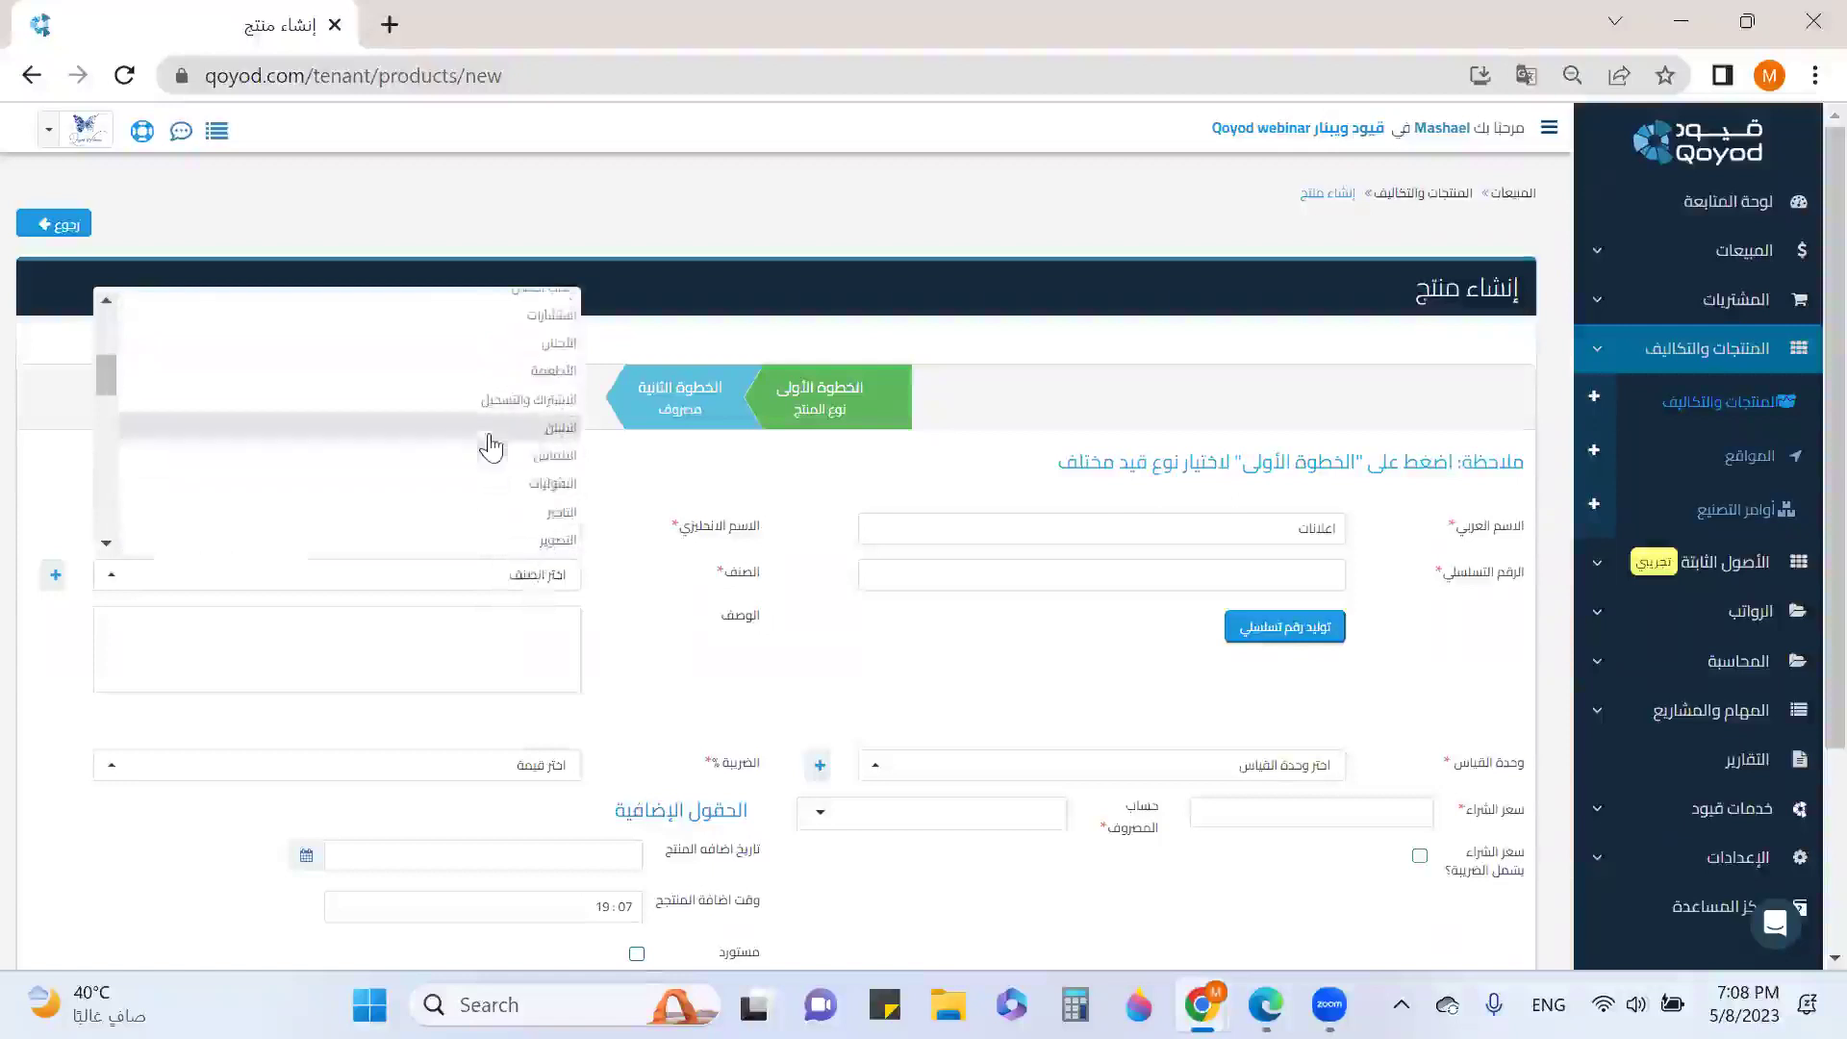
scroll(500, 496, "down", 3)
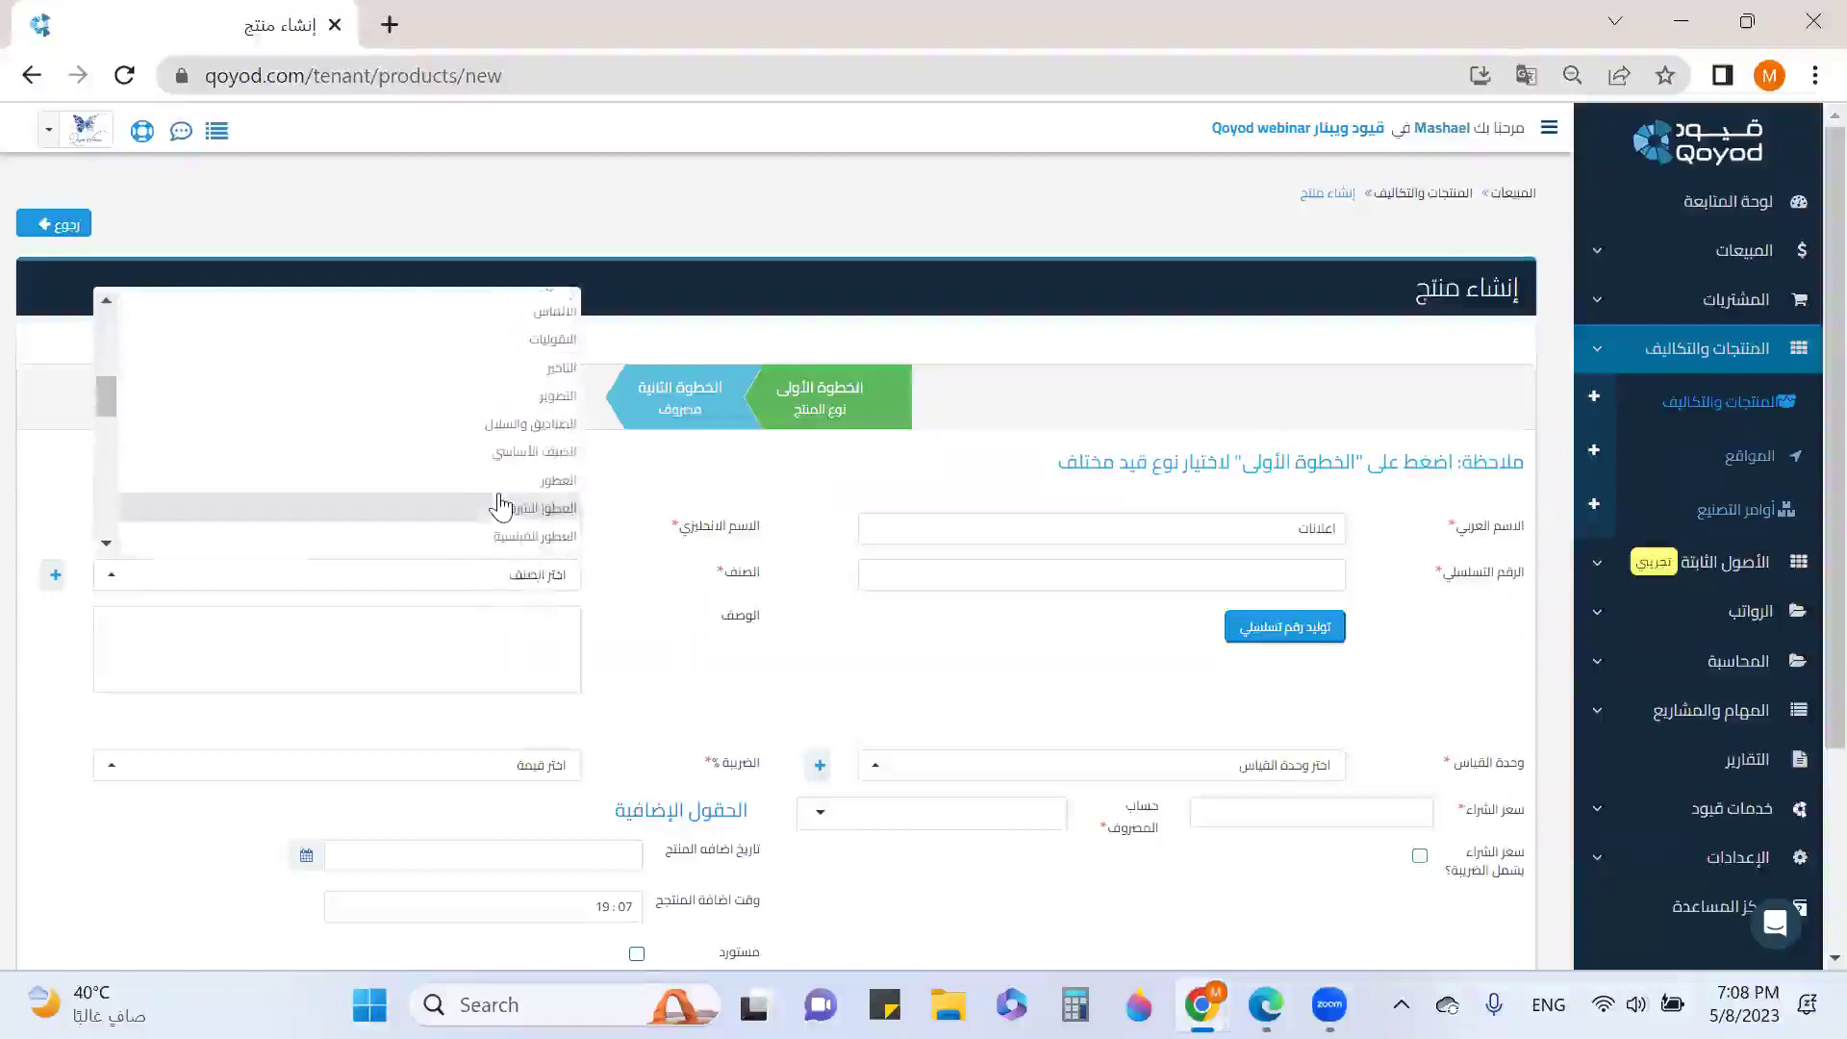
scroll(501, 505, "down", 6)
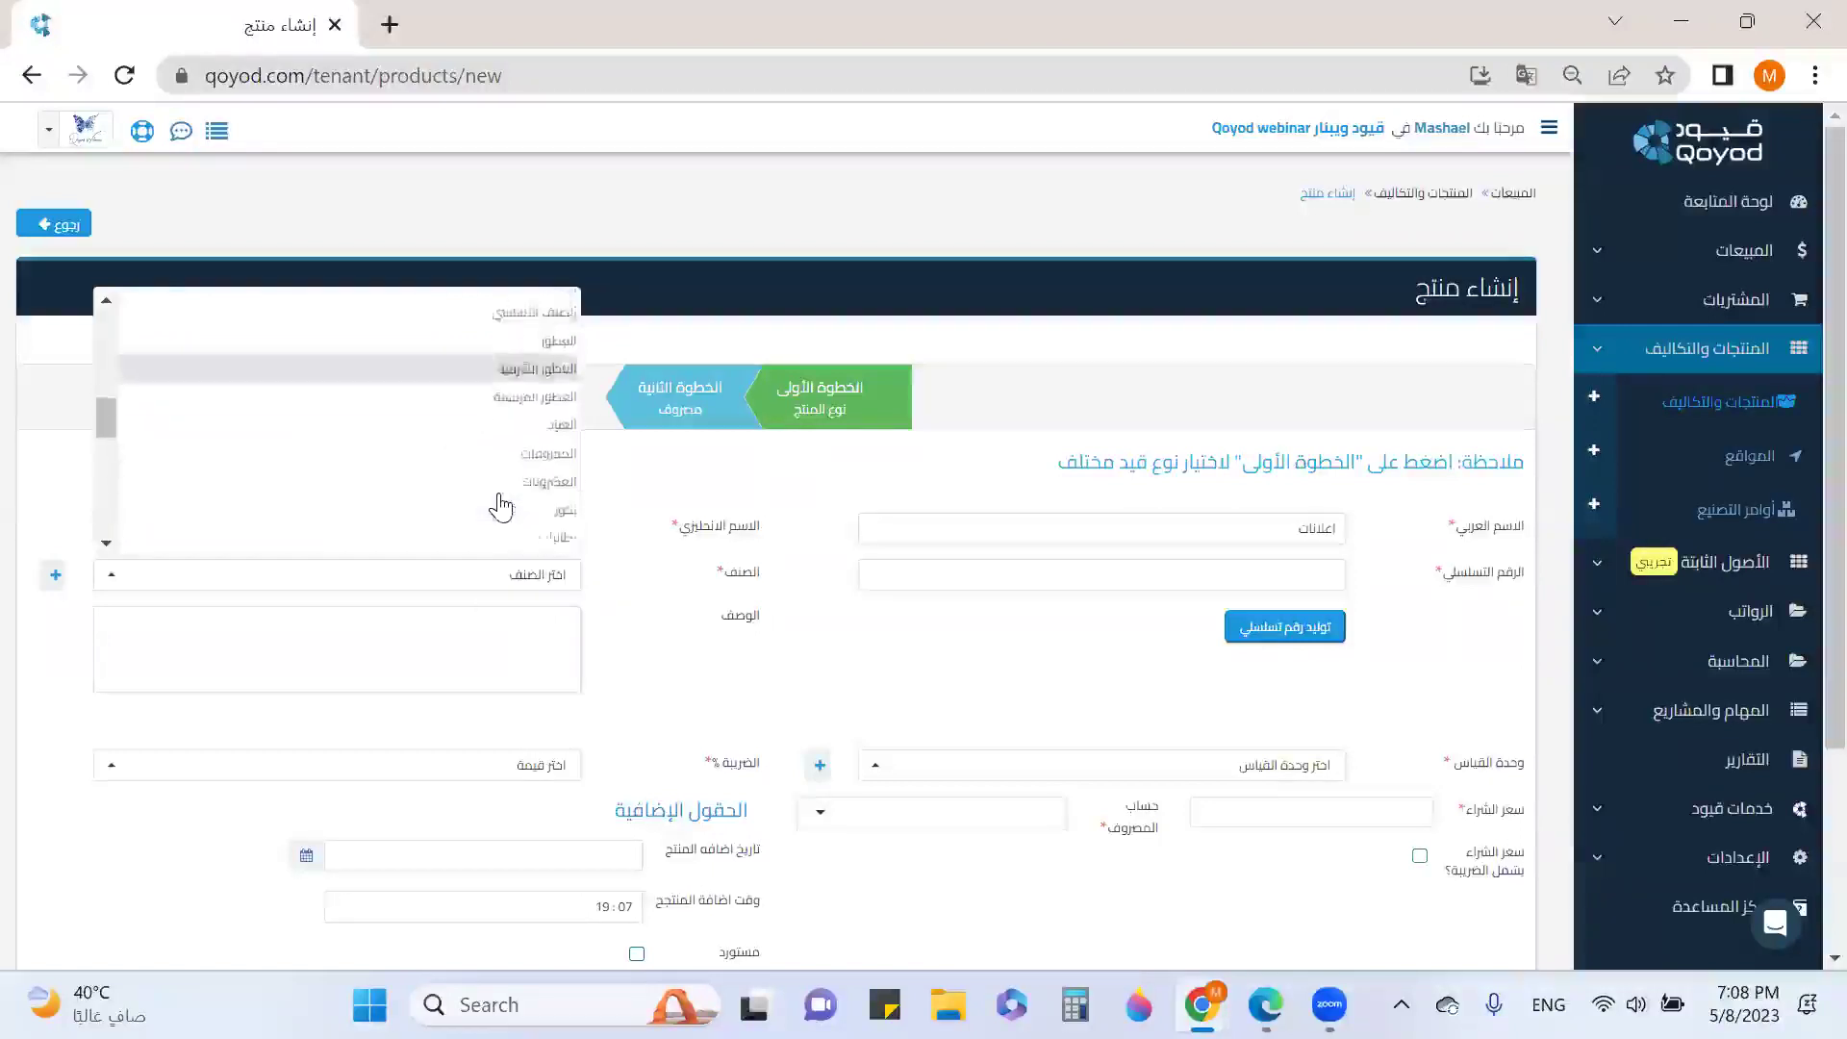
scroll(498, 501, "down", 5)
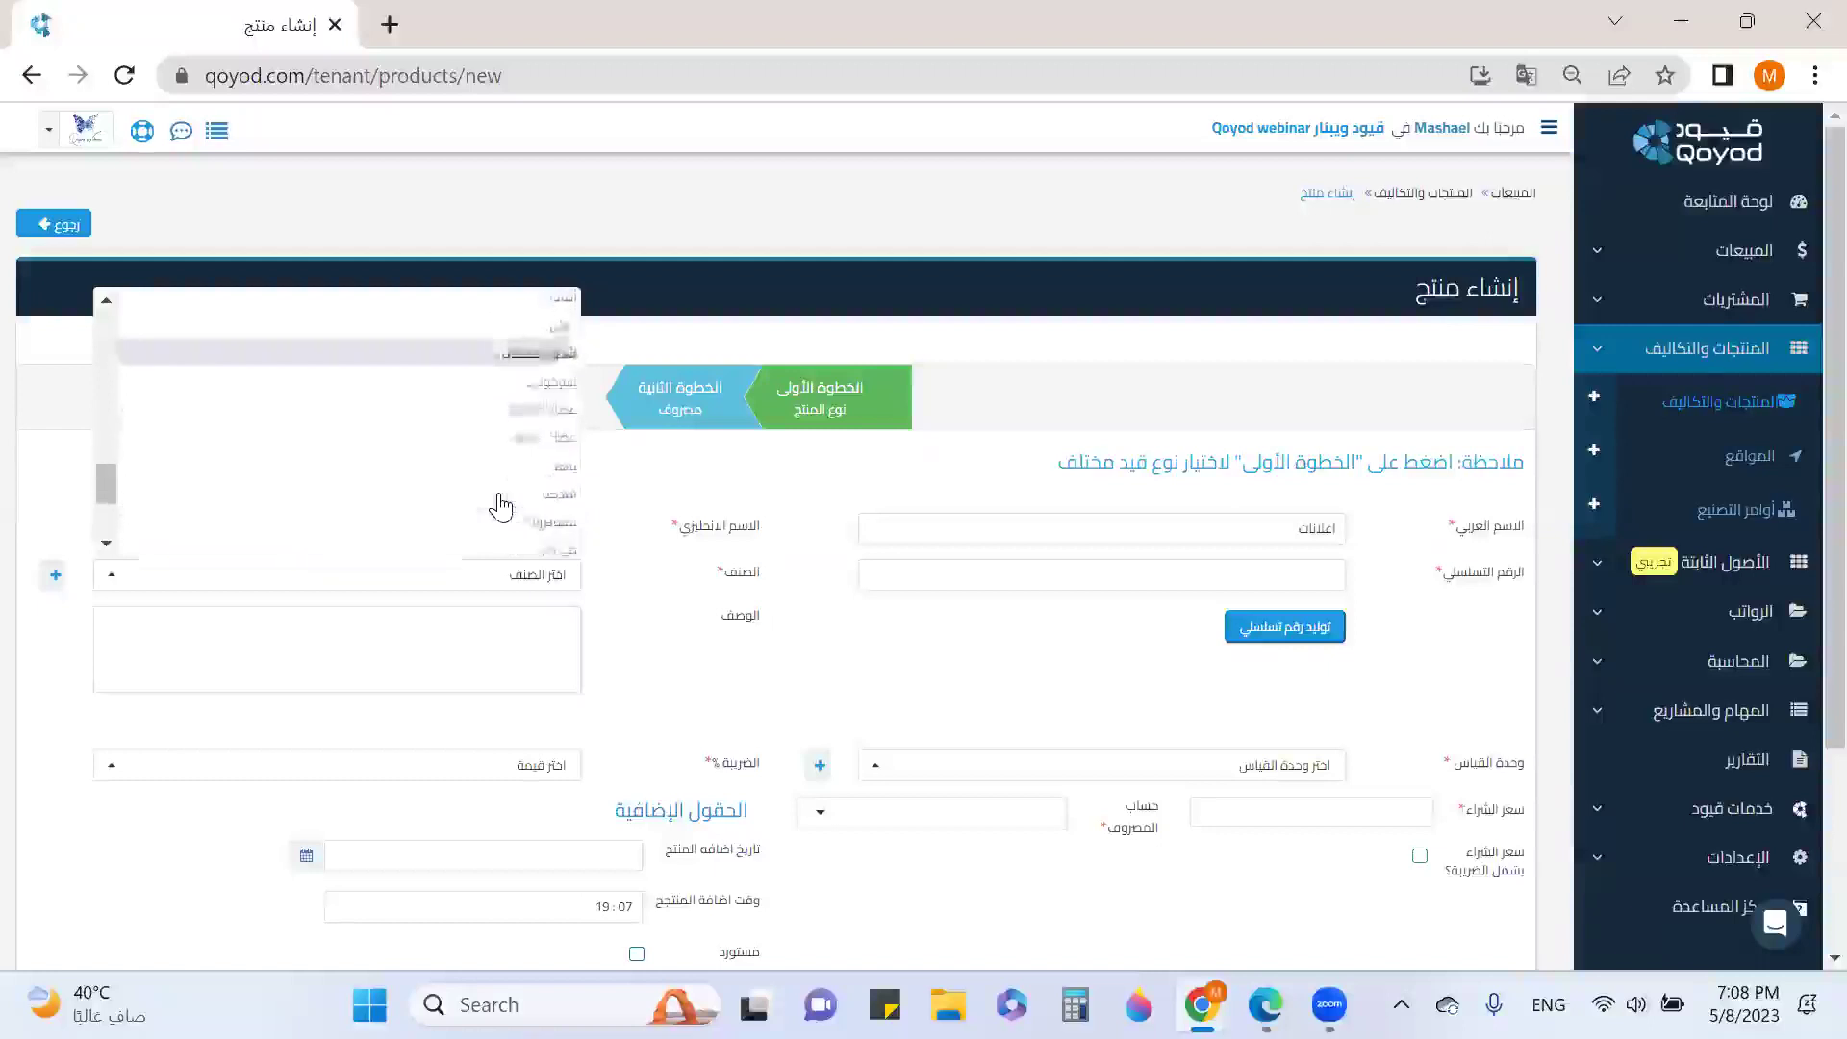
scroll(495, 492, "down", 2)
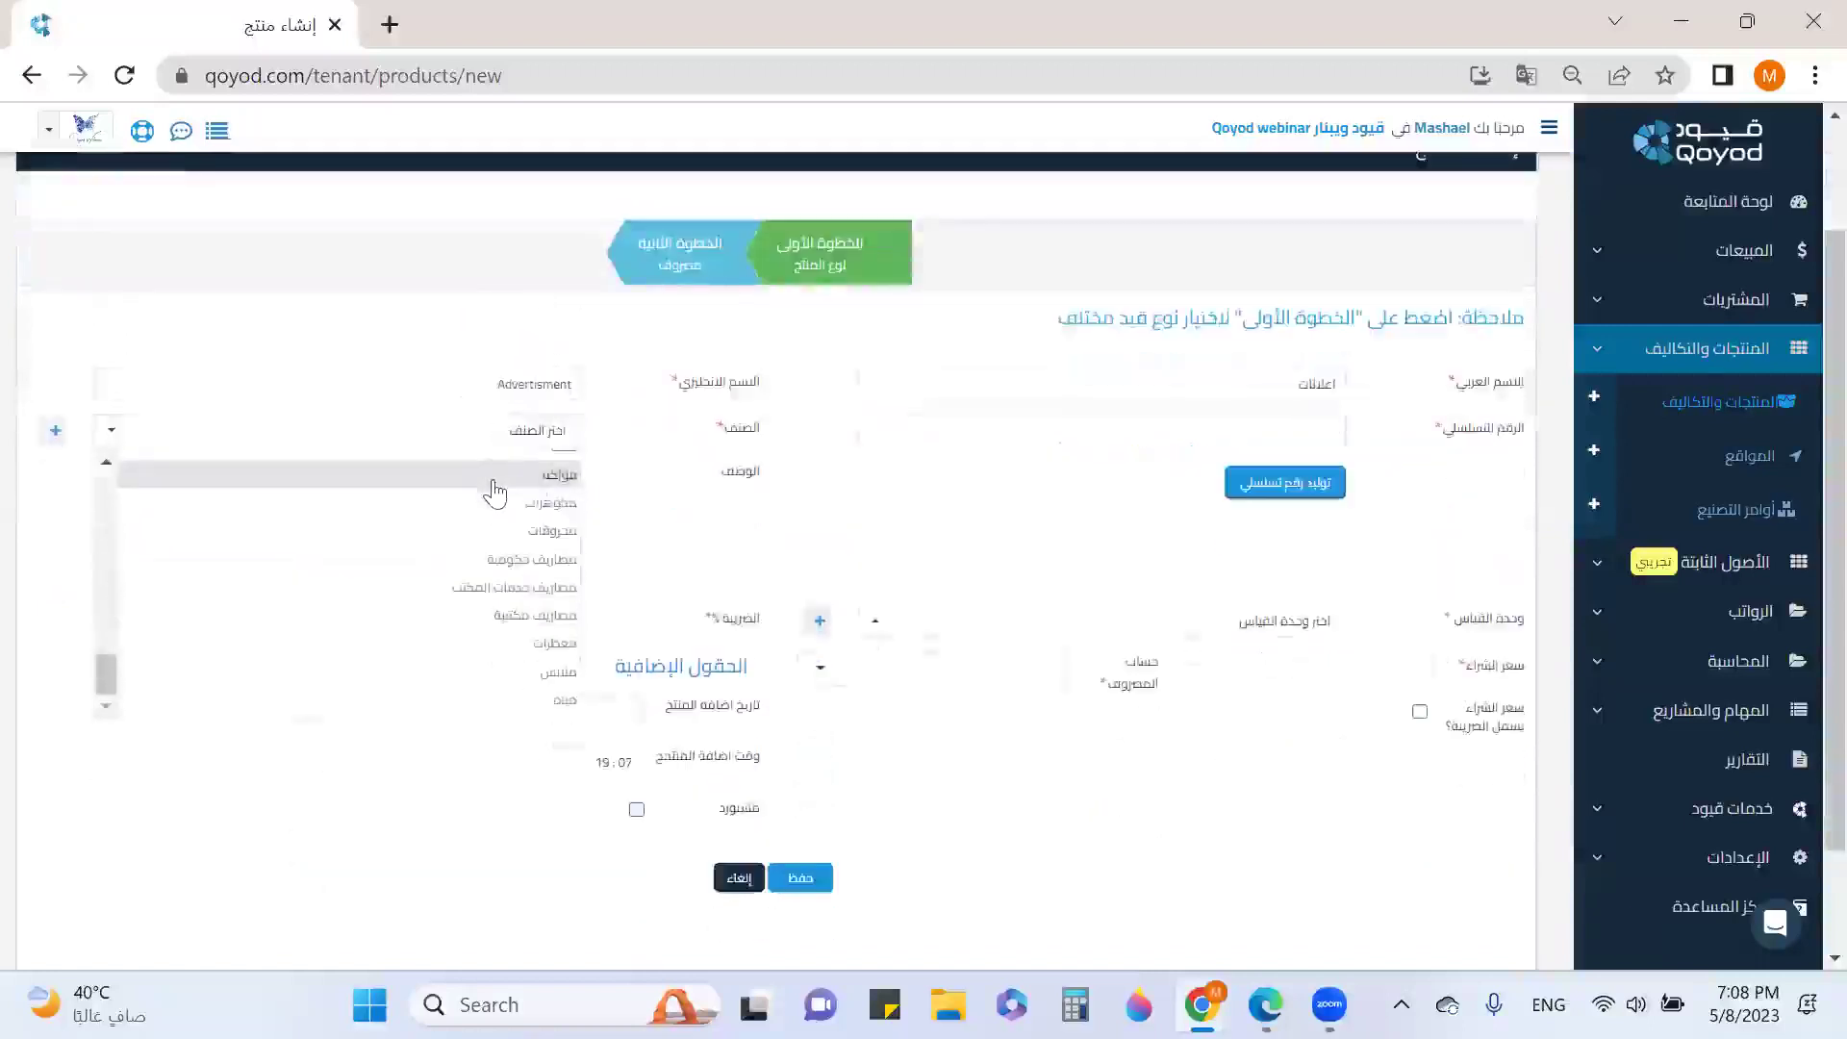
left_click(545, 384)
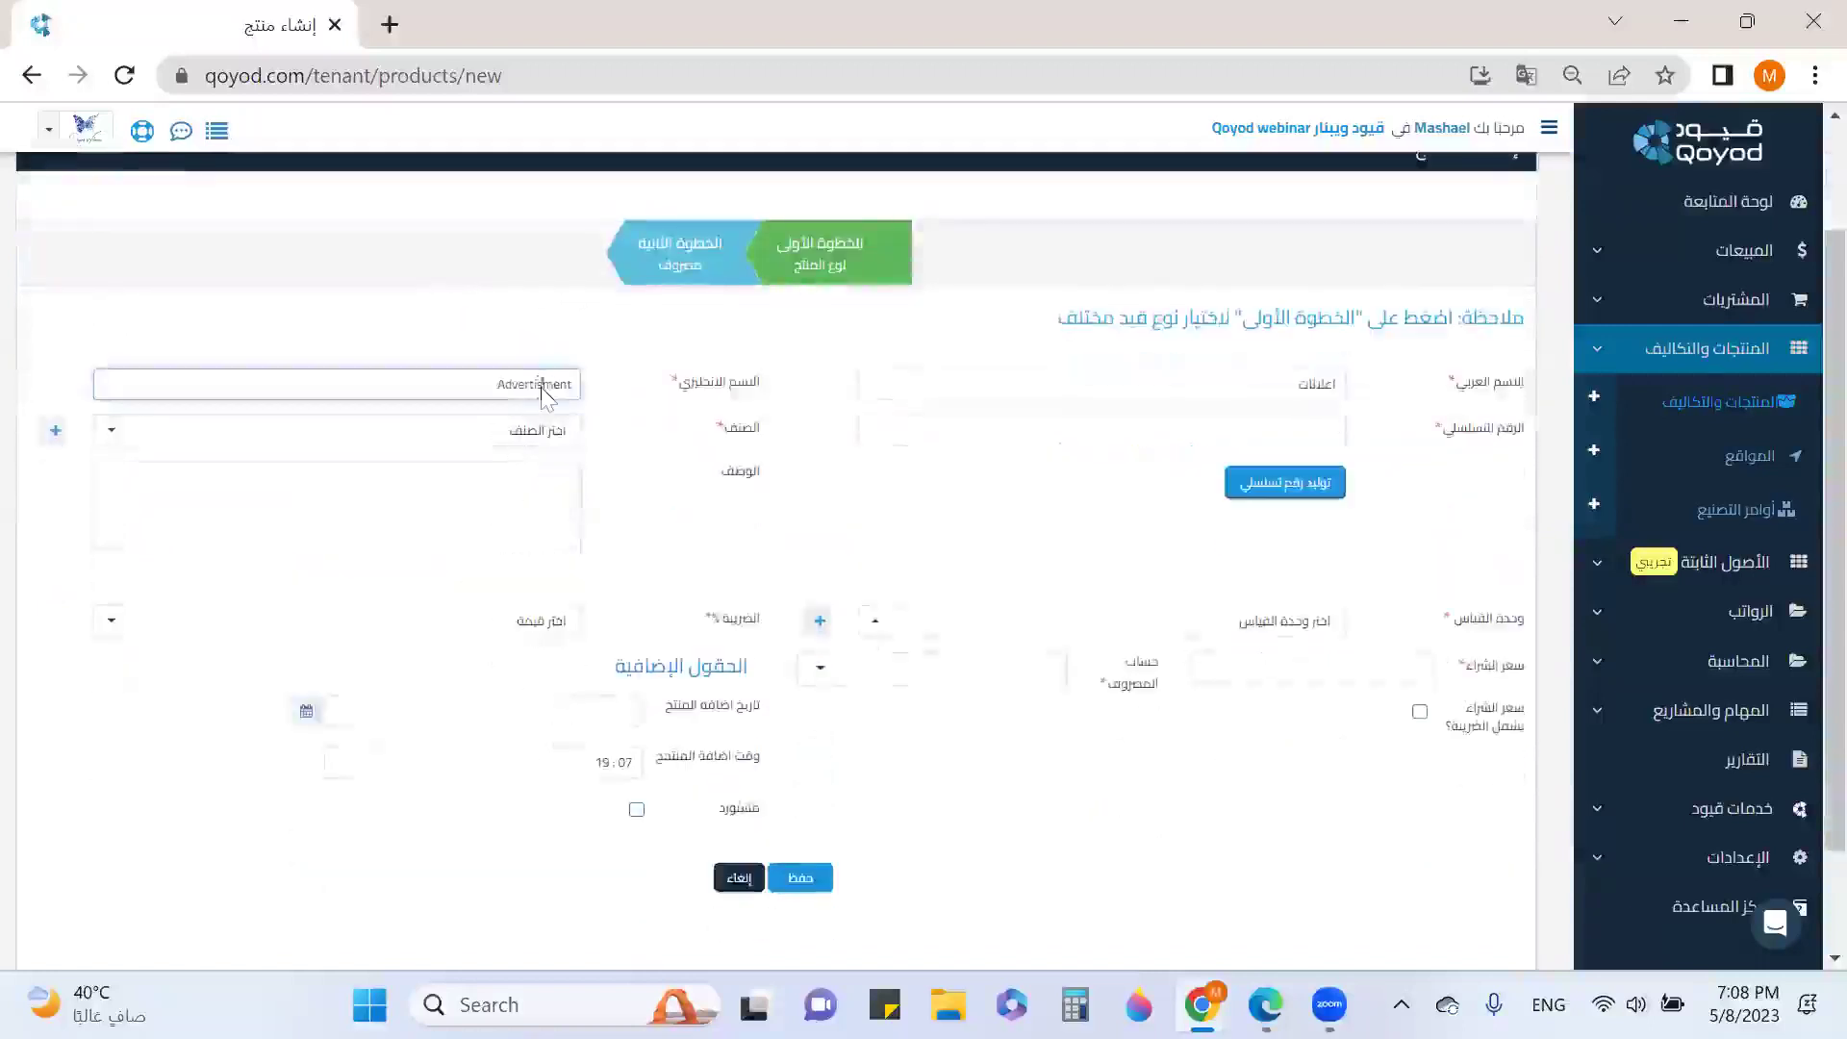
Add and save a new category 'دعاية واعلان' with matching description.
right_click(548, 385)
left_click(255, 457)
left_click(54, 430)
left_click(851, 285)
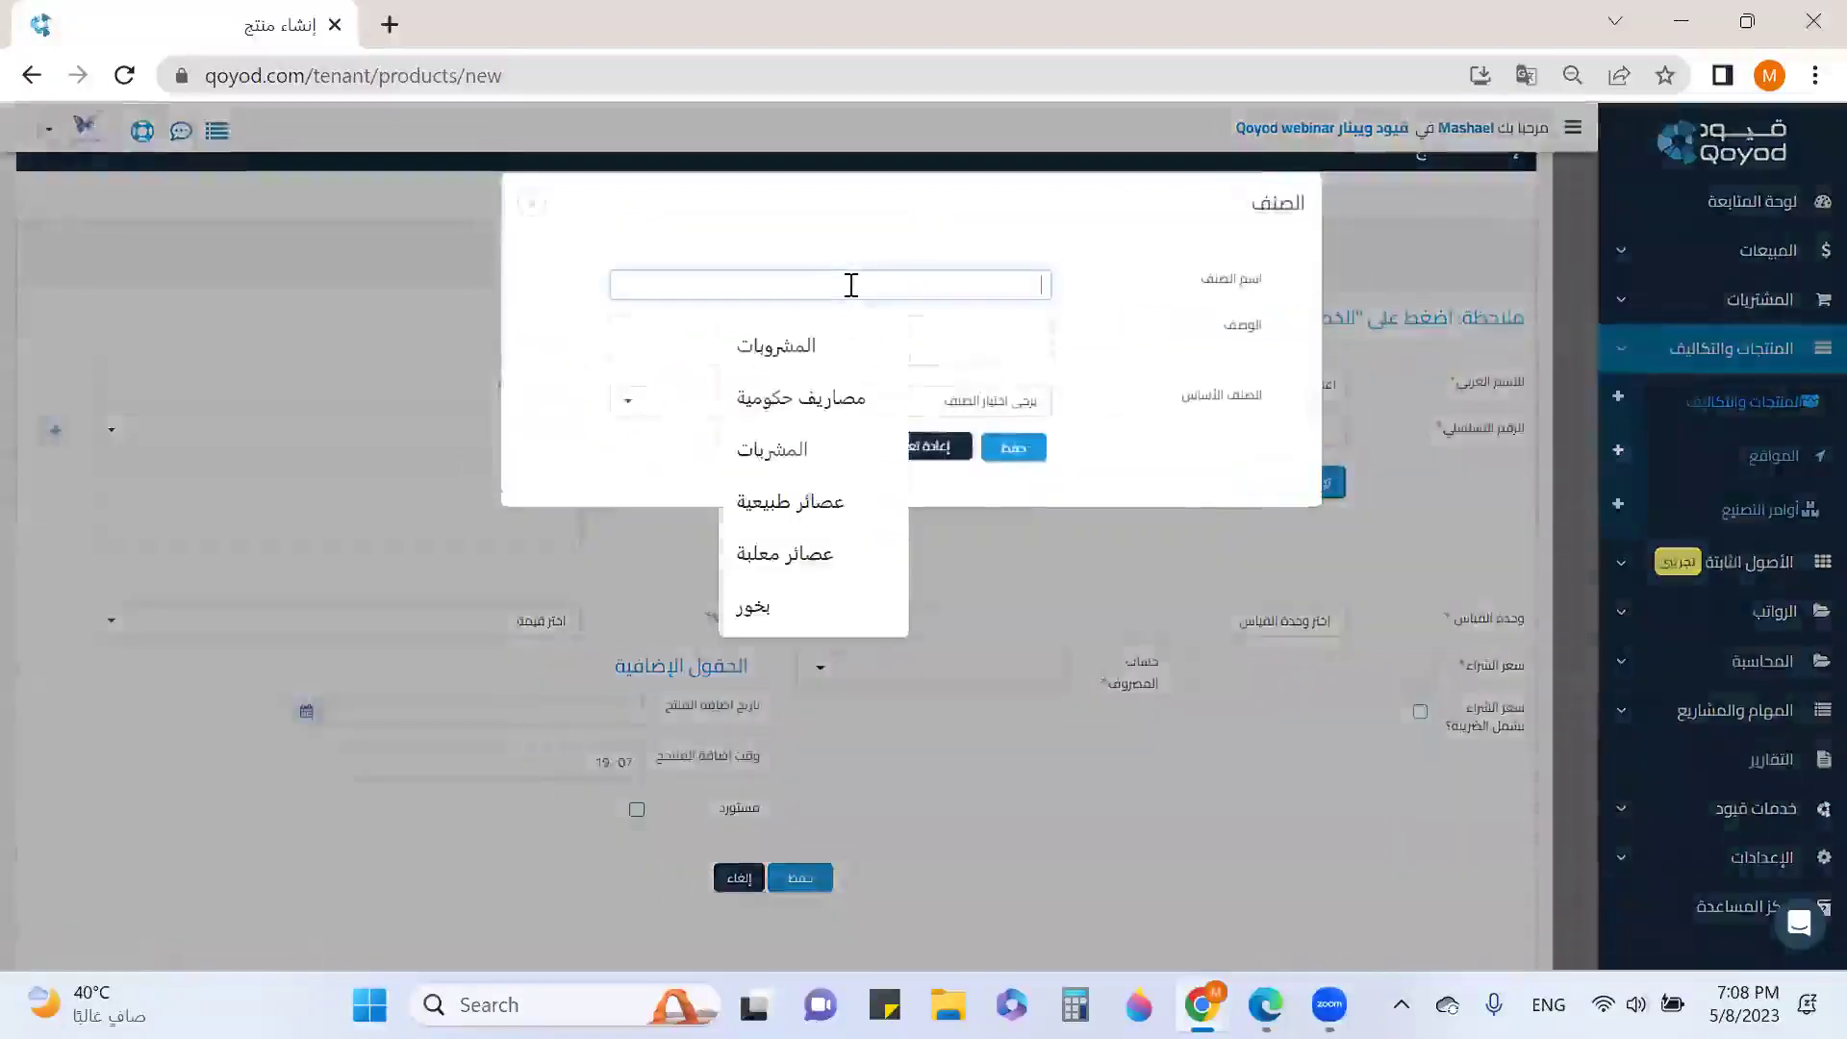
type("hugn")
key("BackSpace")
key("BackSpace")
key("BackSpace")
key("BackSpace")
type("اا")
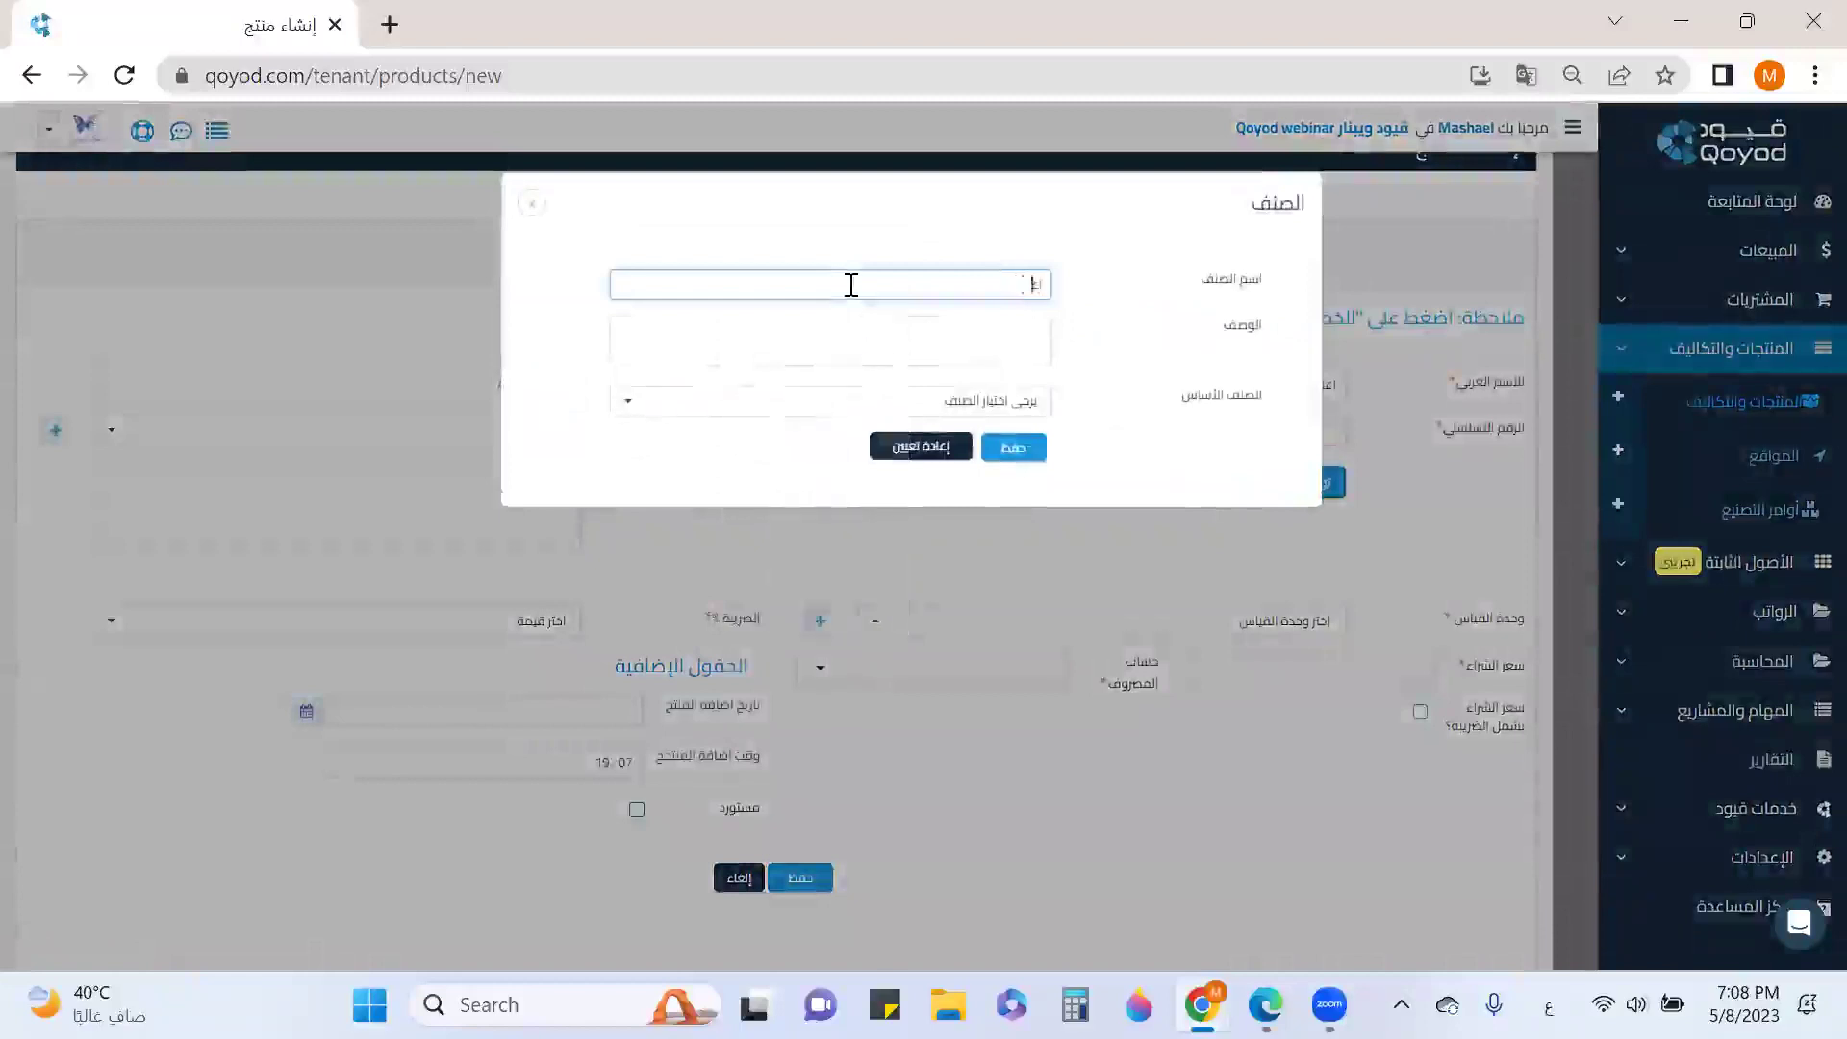
key("BackSpace")
key("BackSpace")
type("عاية واعلان")
left_click(998, 359)
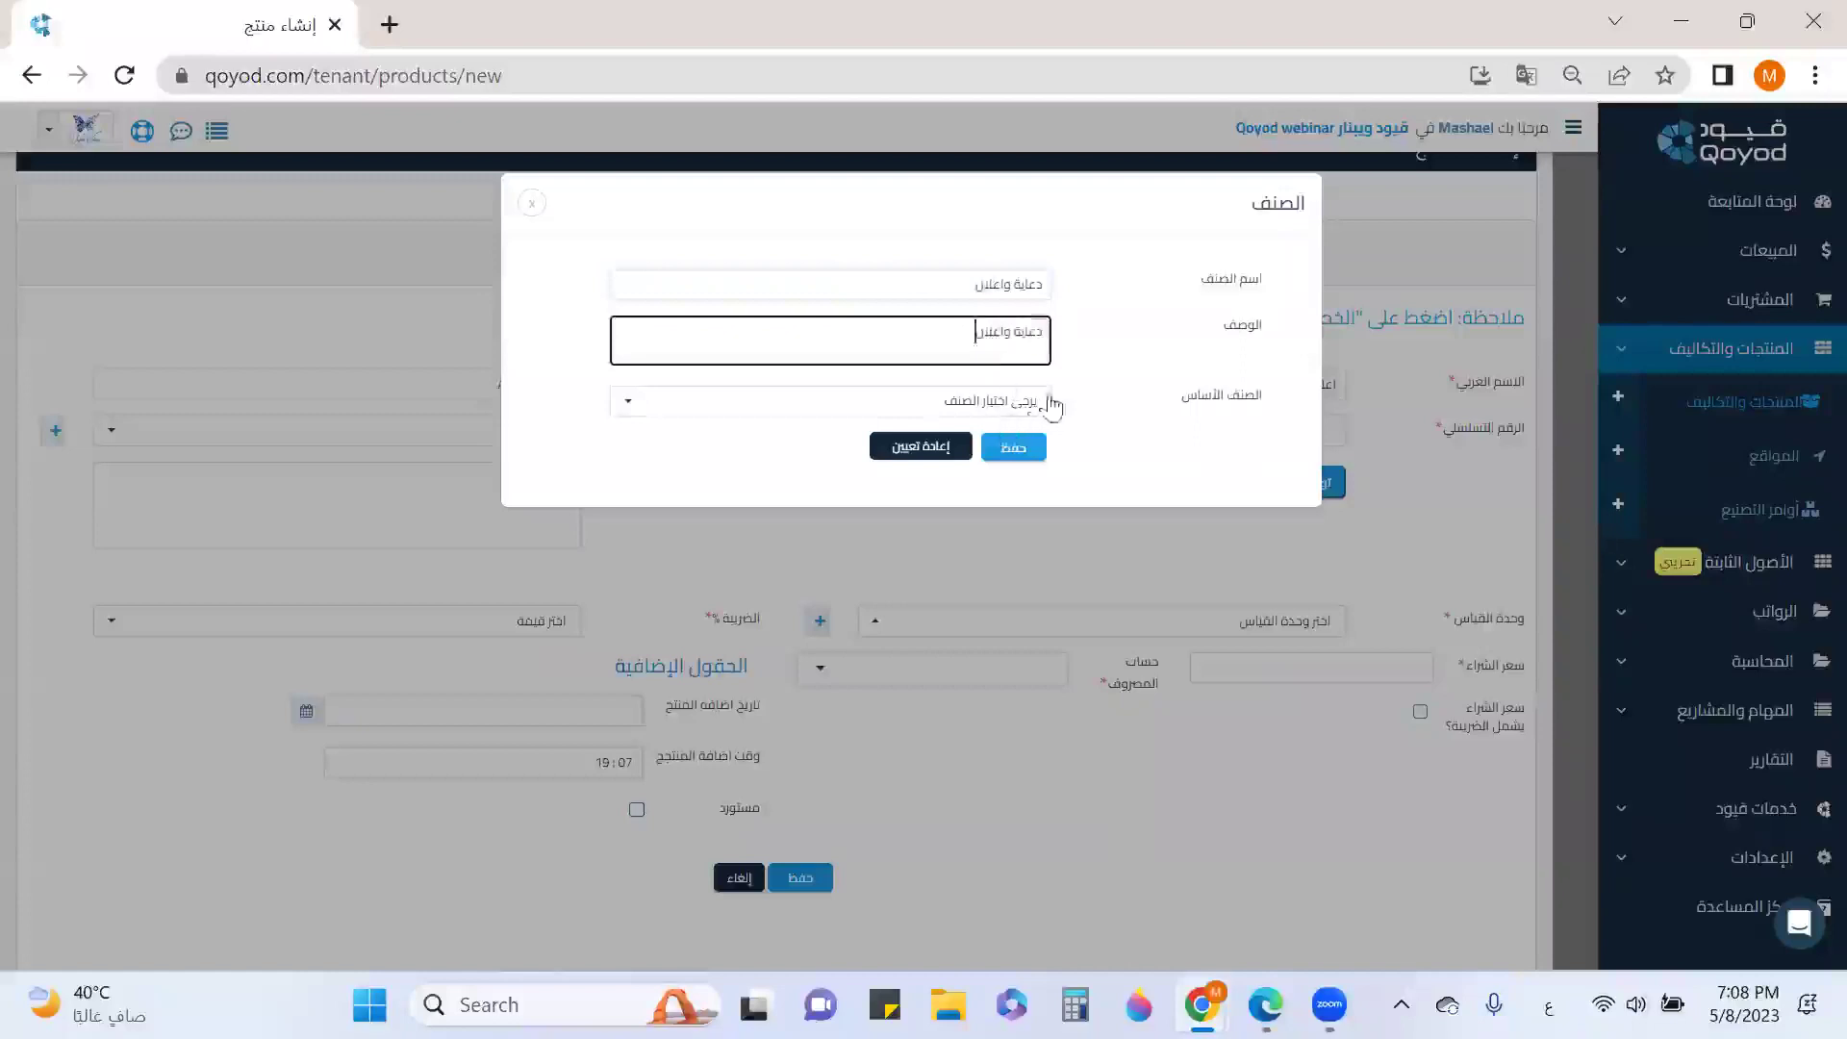
left_click(1019, 450)
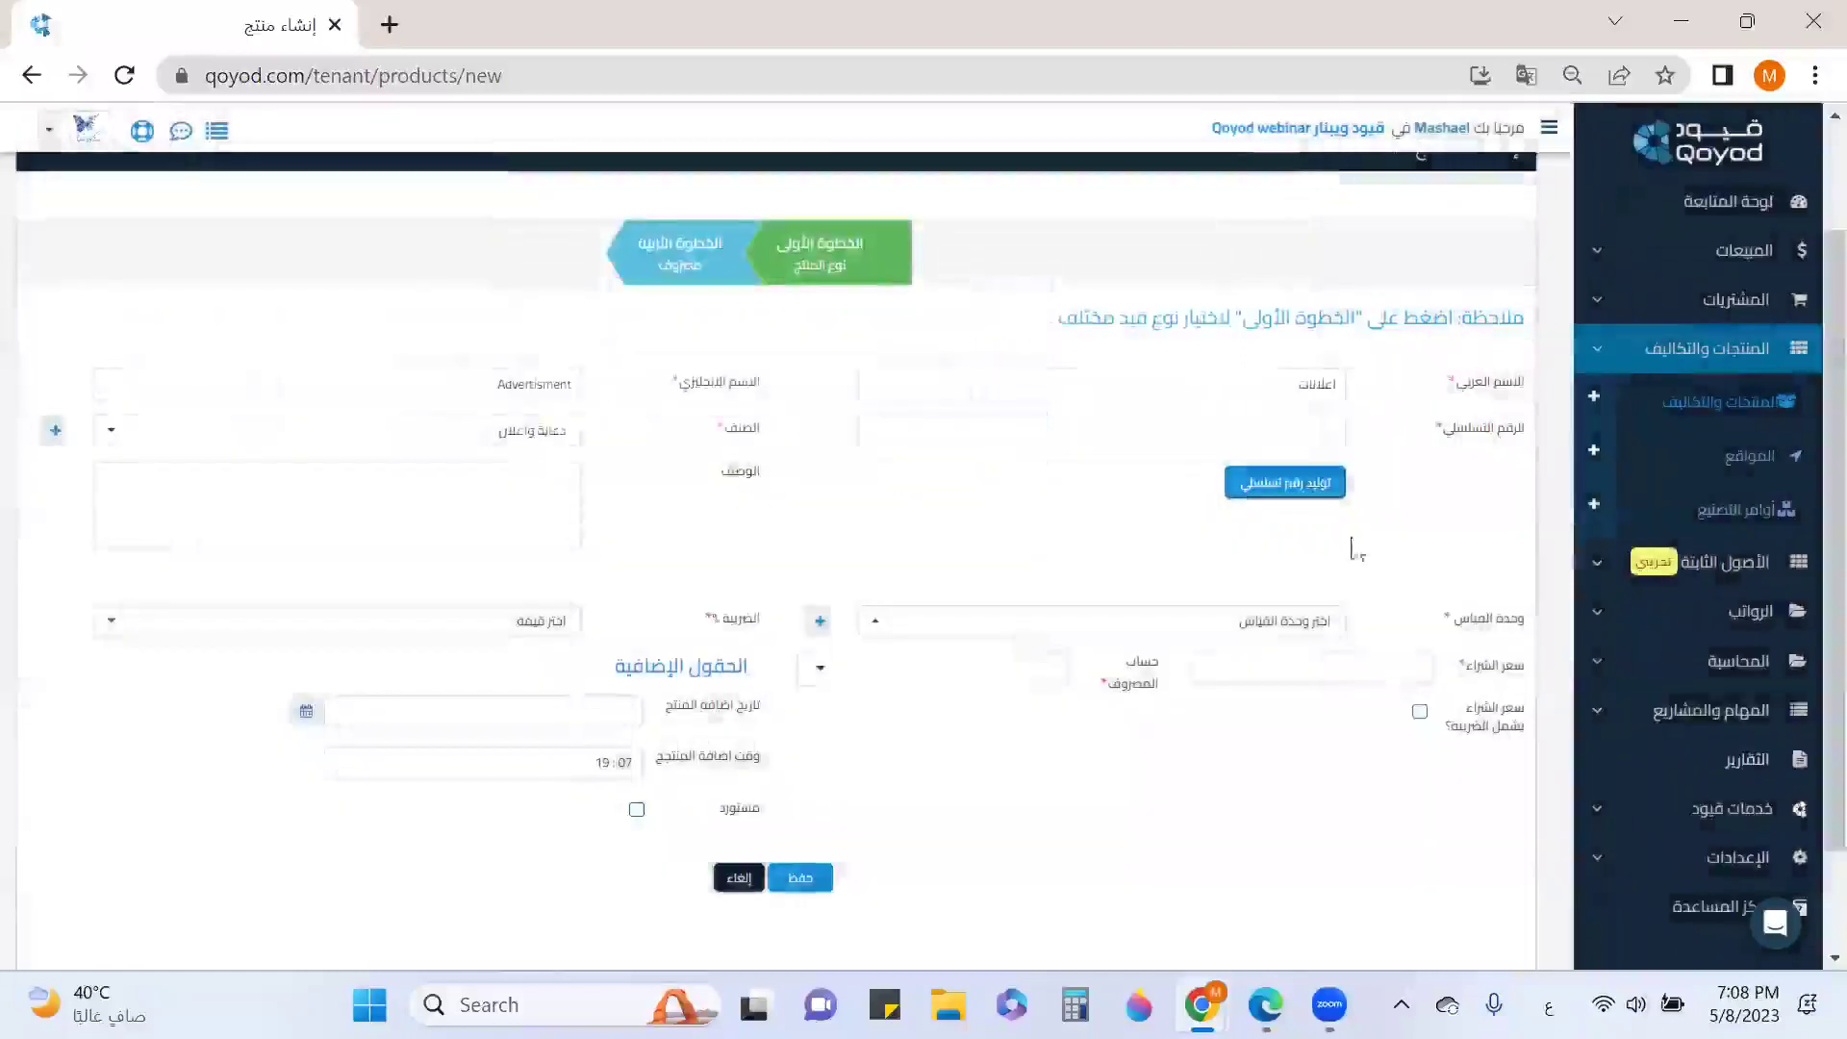
Set the expense's unit to وحدة, tax to 15% VAT, and purchase price 4500.
left_click(1300, 627)
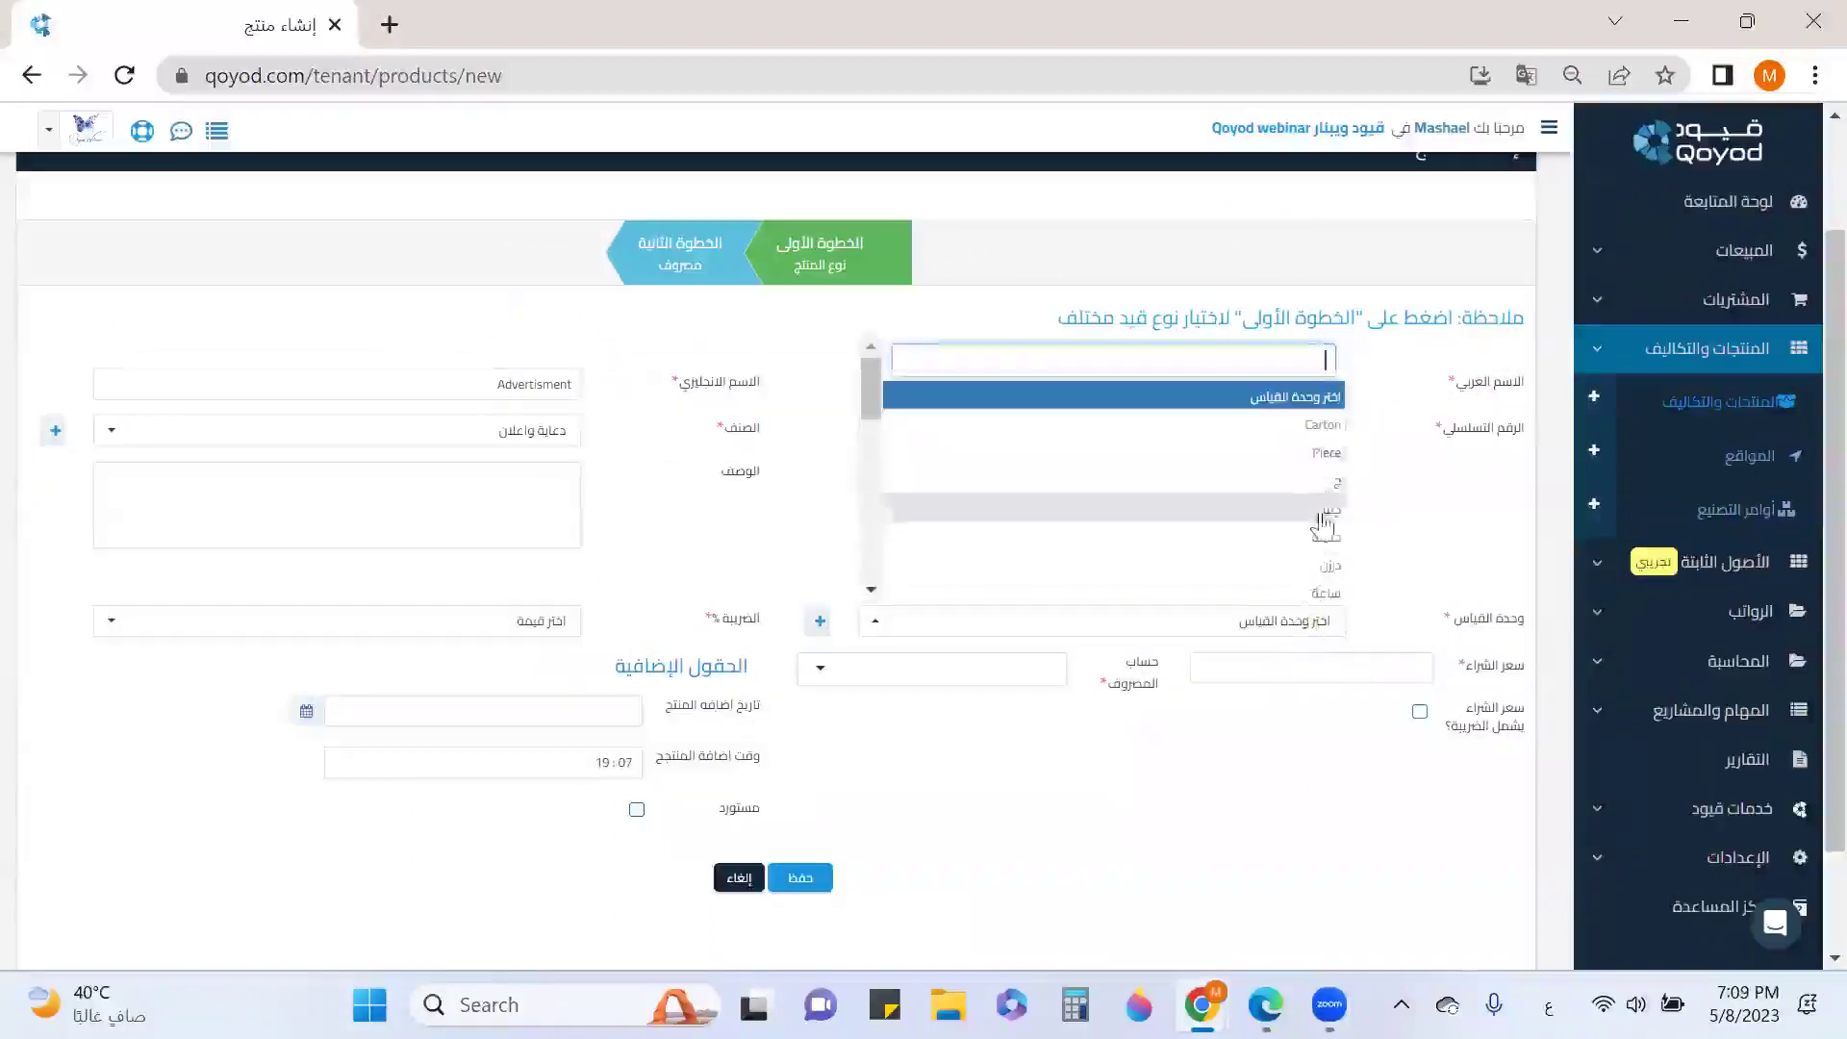
scroll(1322, 548, "down", 3)
left_click(1327, 568)
left_click(567, 637)
scroll(565, 637, "down", 1)
left_click(531, 714)
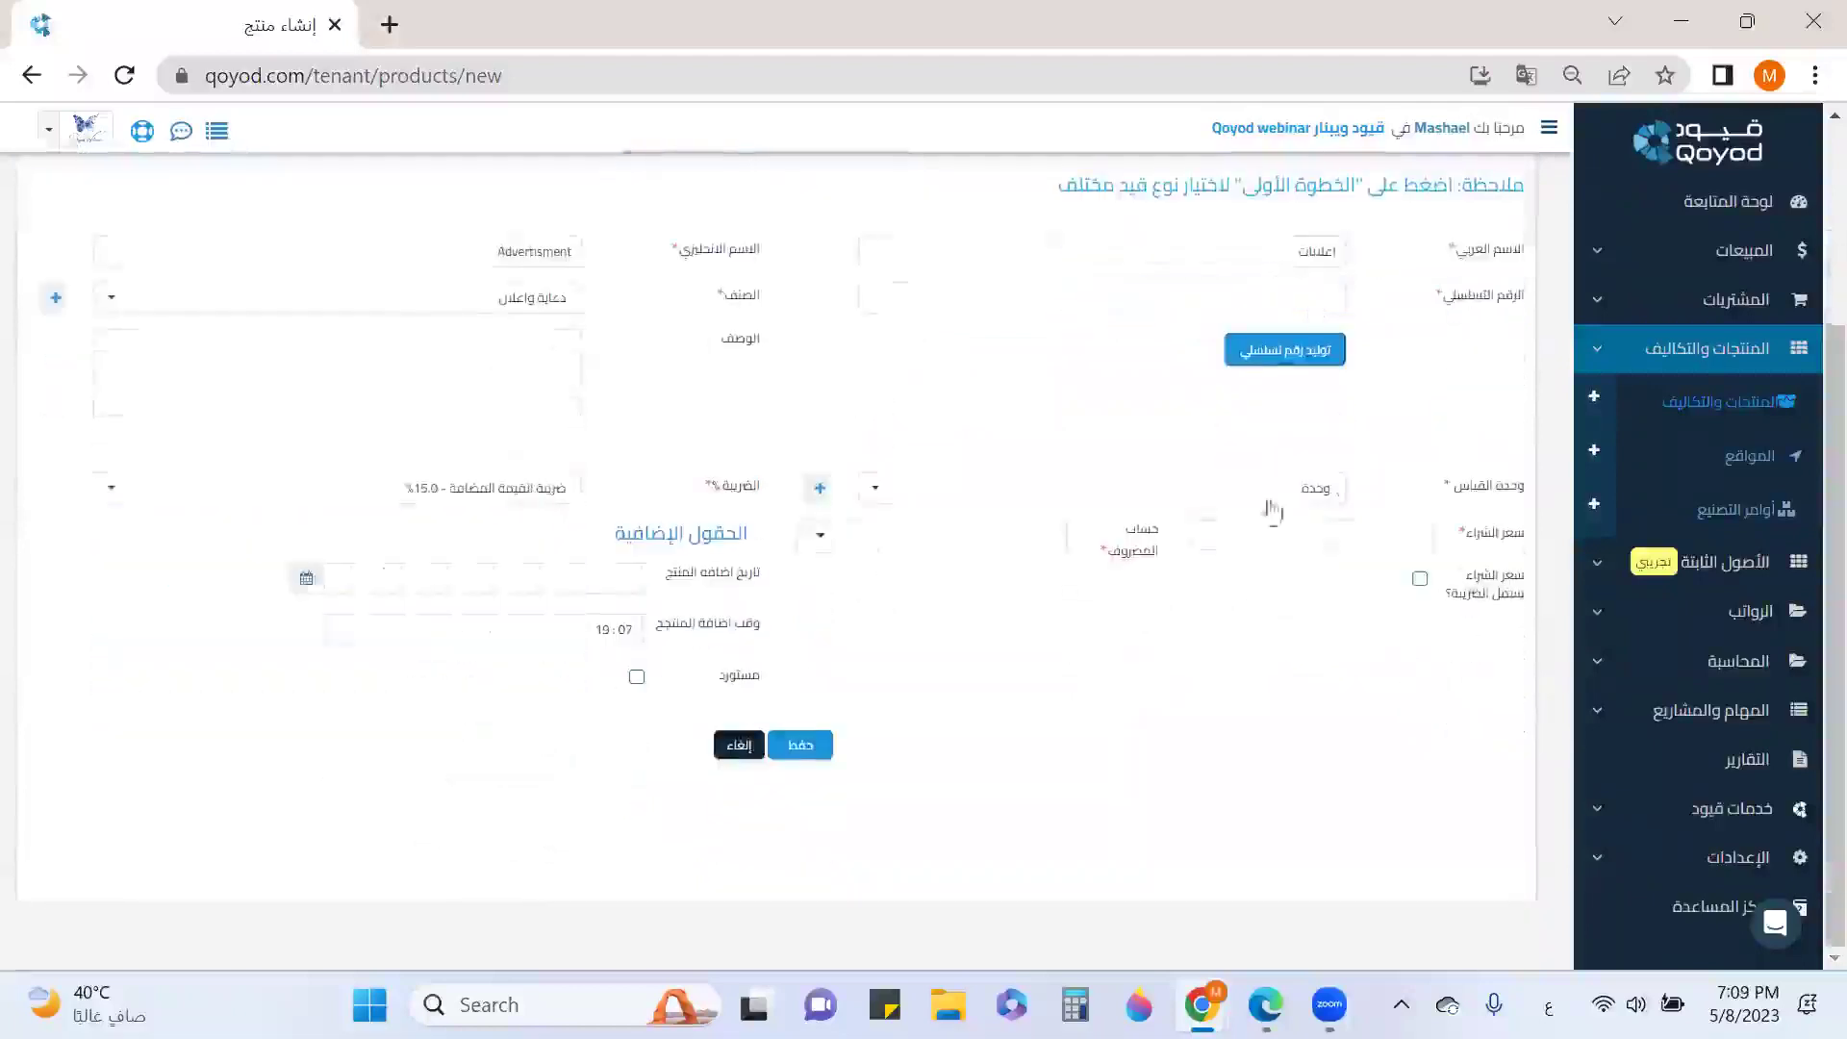
left_click(1391, 531)
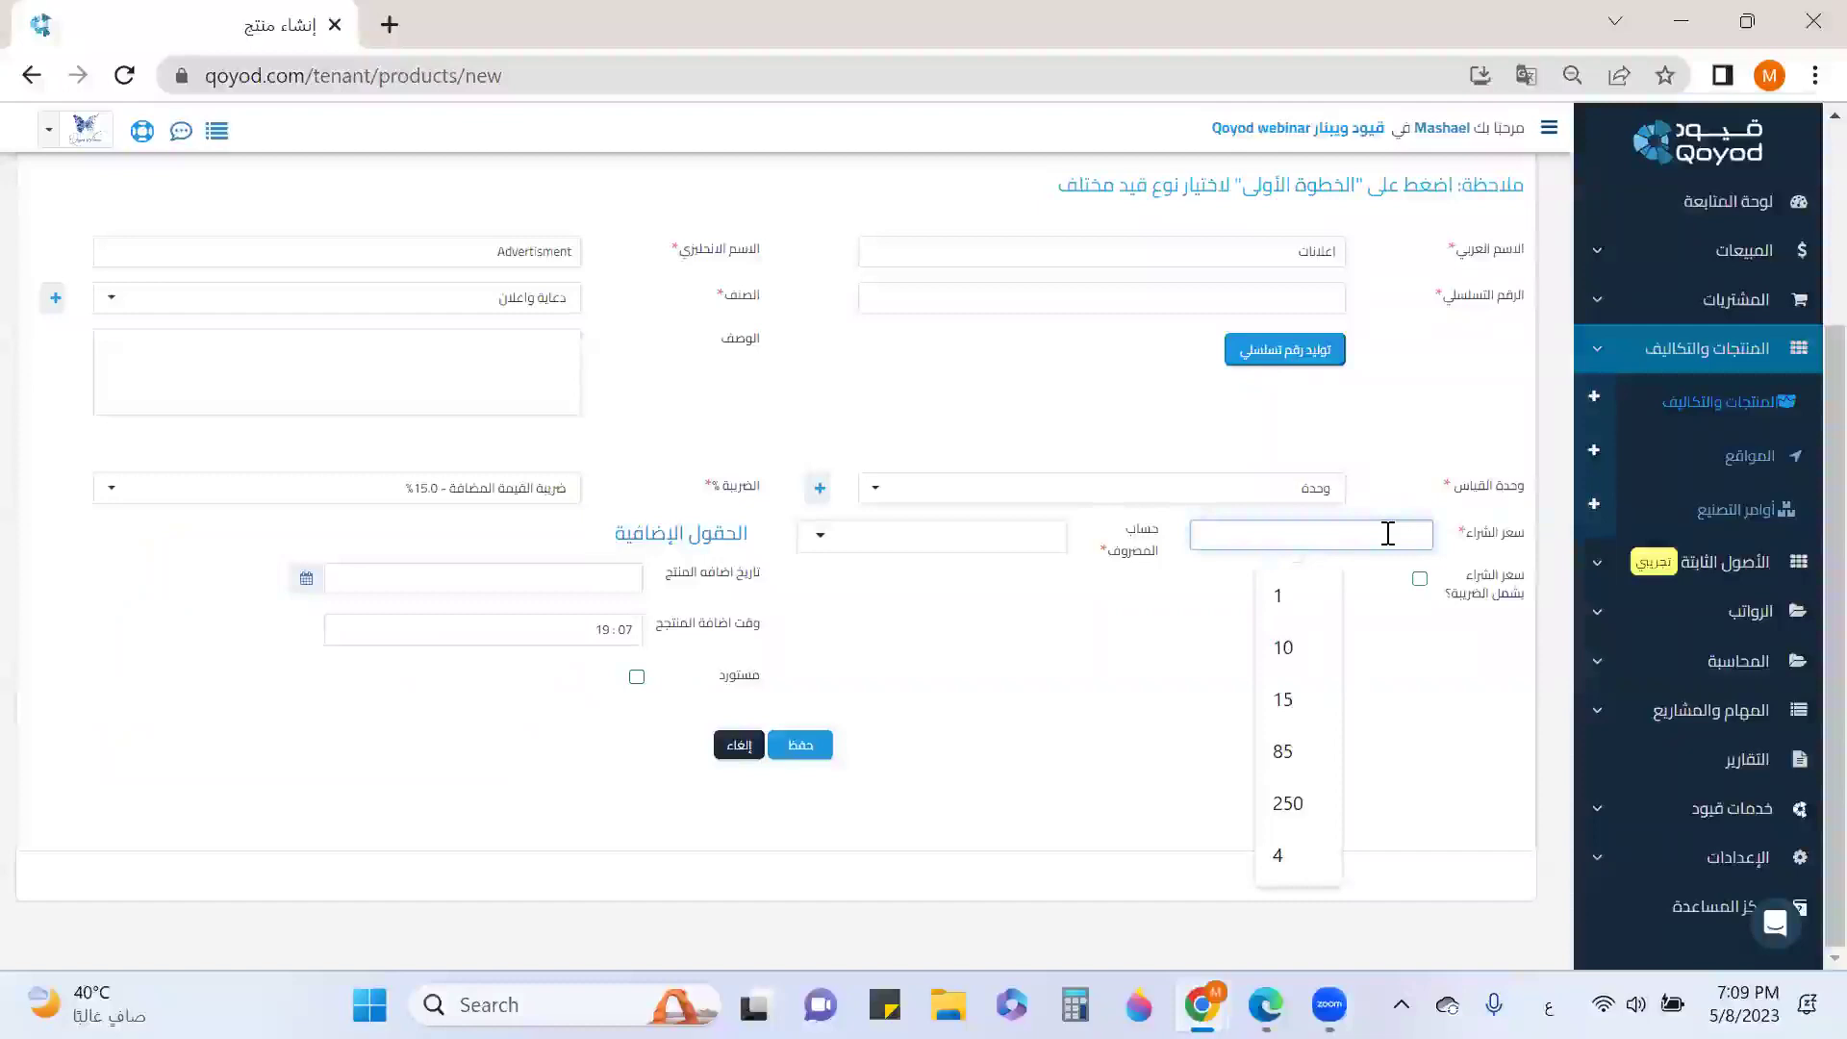
type("4500")
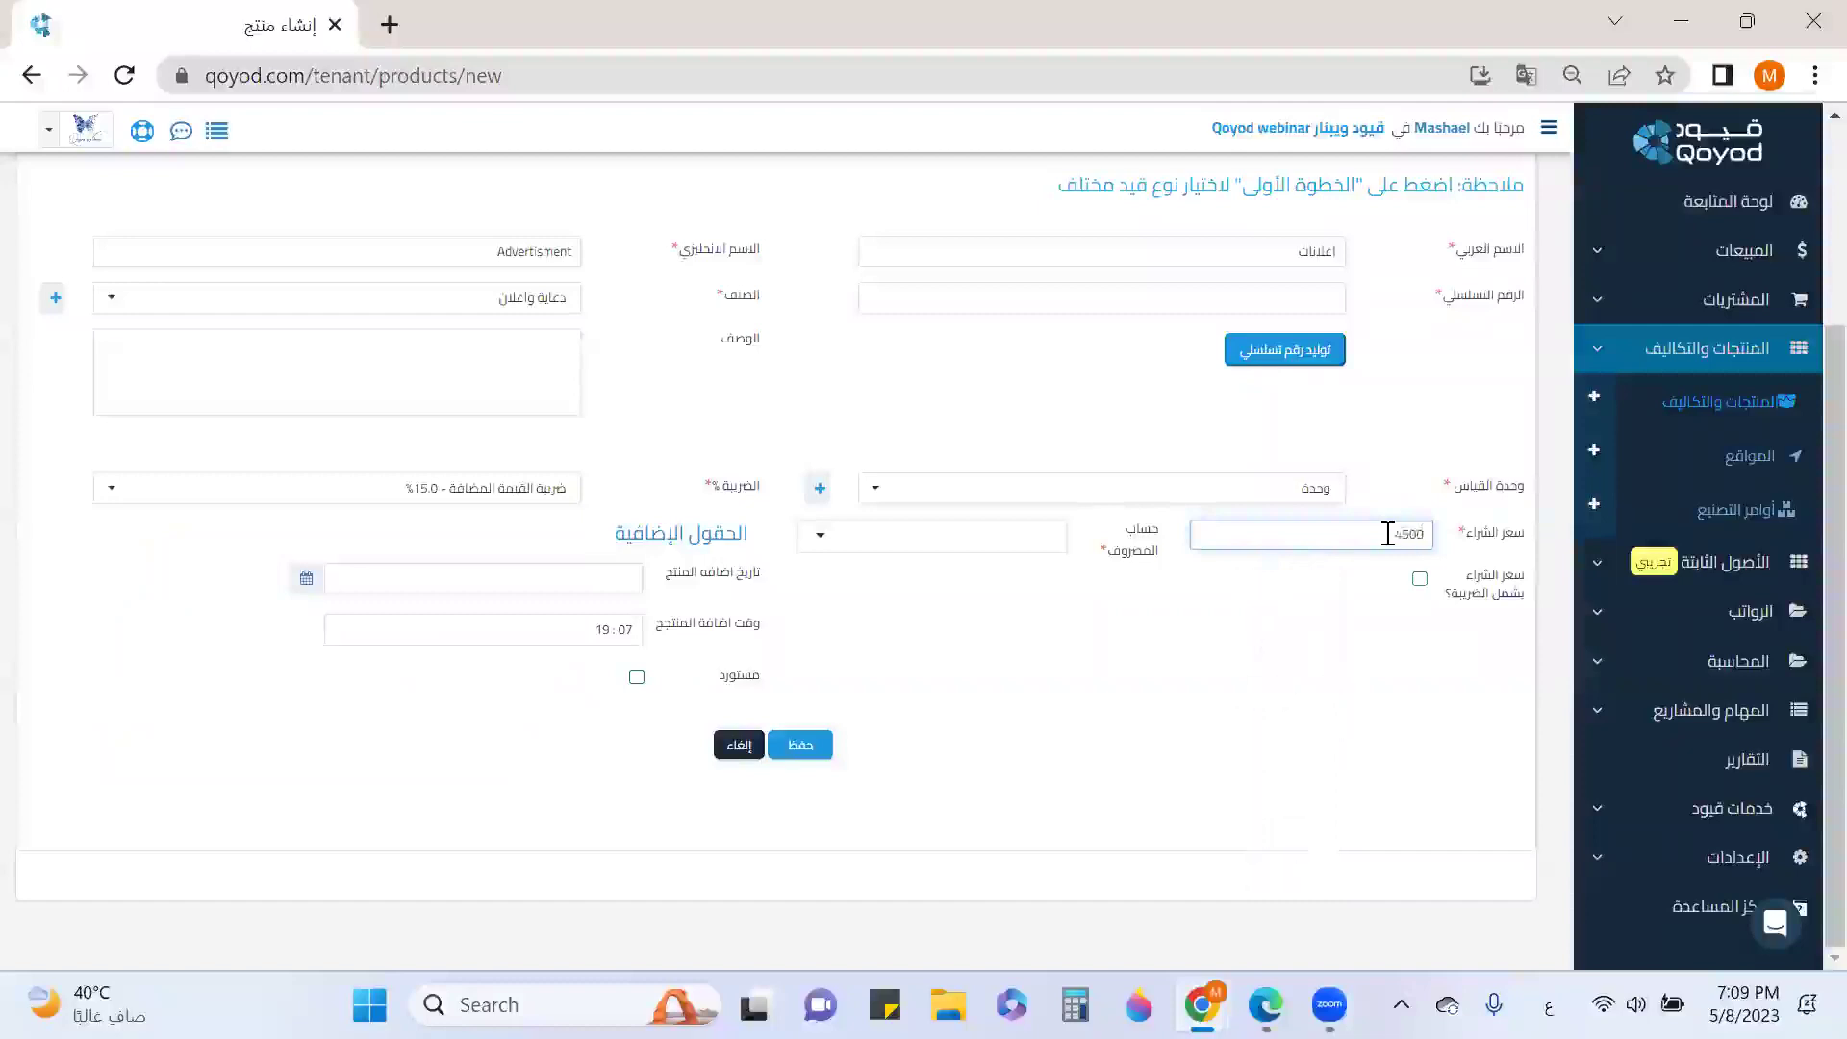
Assign expense account 5203, generate a serial number, set date 2023-05-08, and save.
left_click(976, 540)
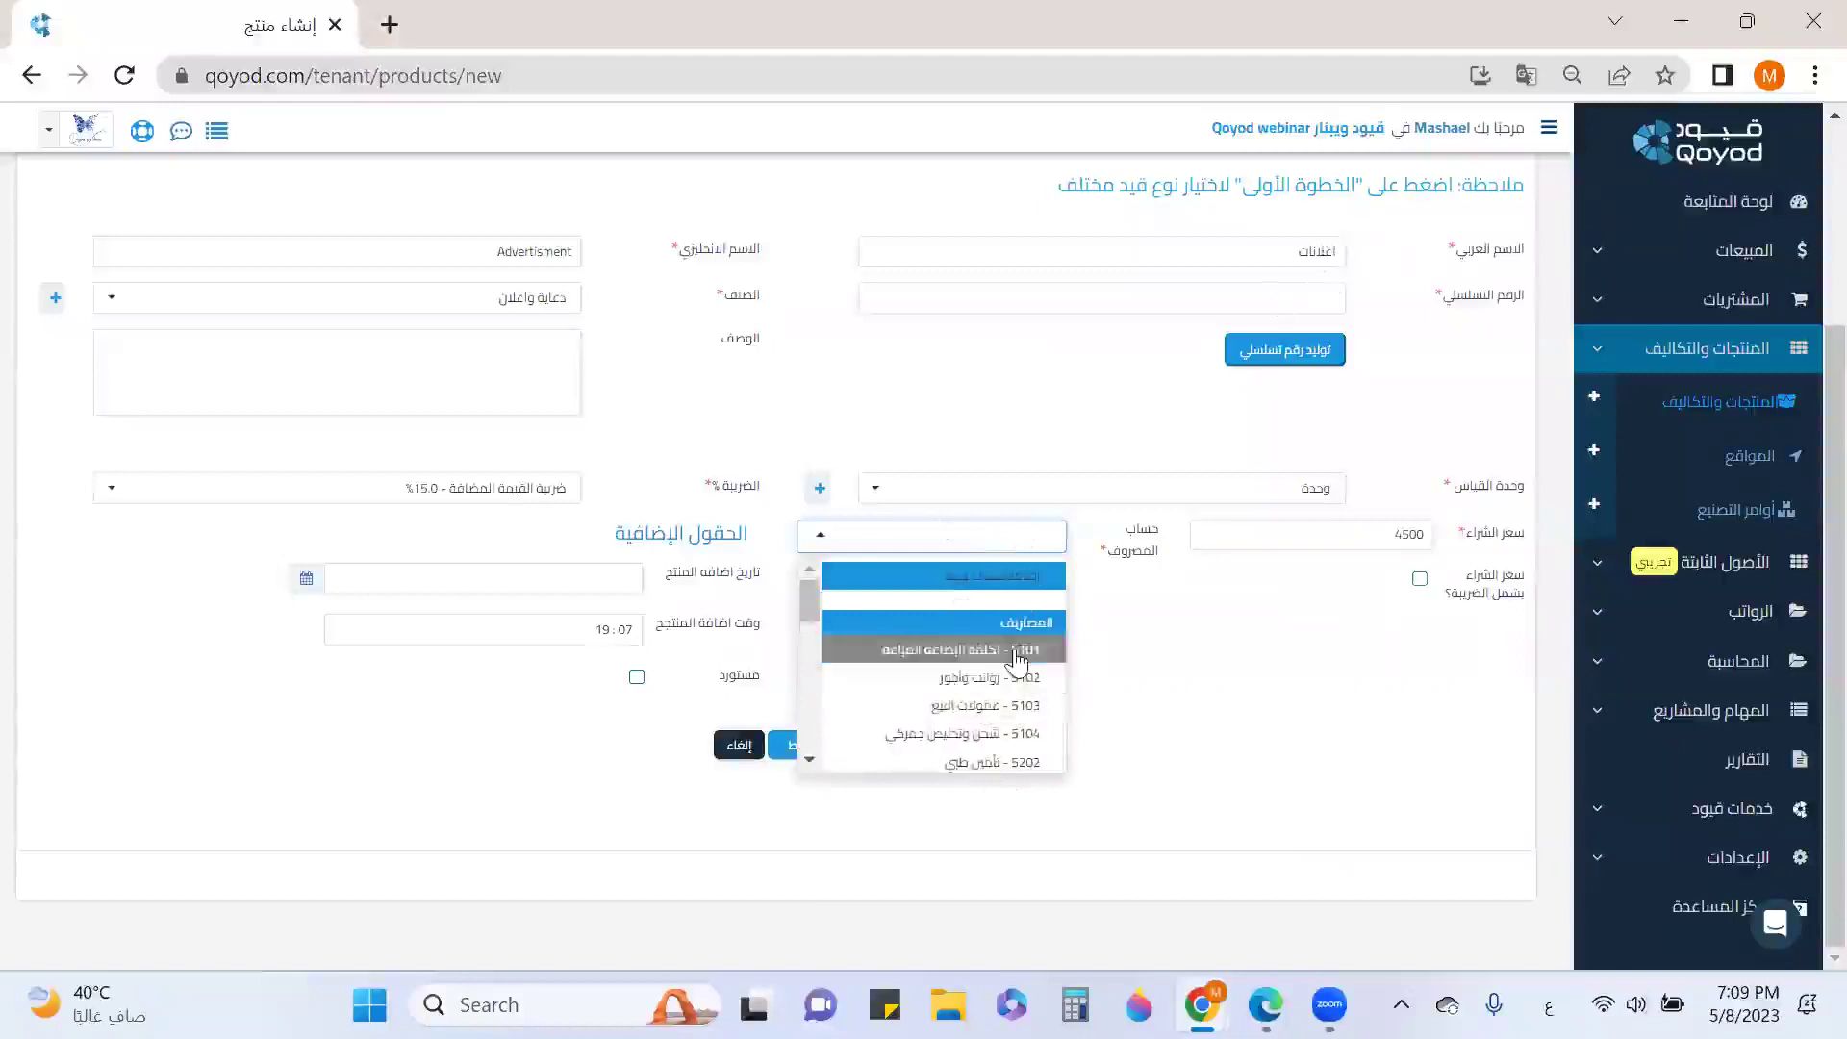
scroll(1025, 635, "down", 2)
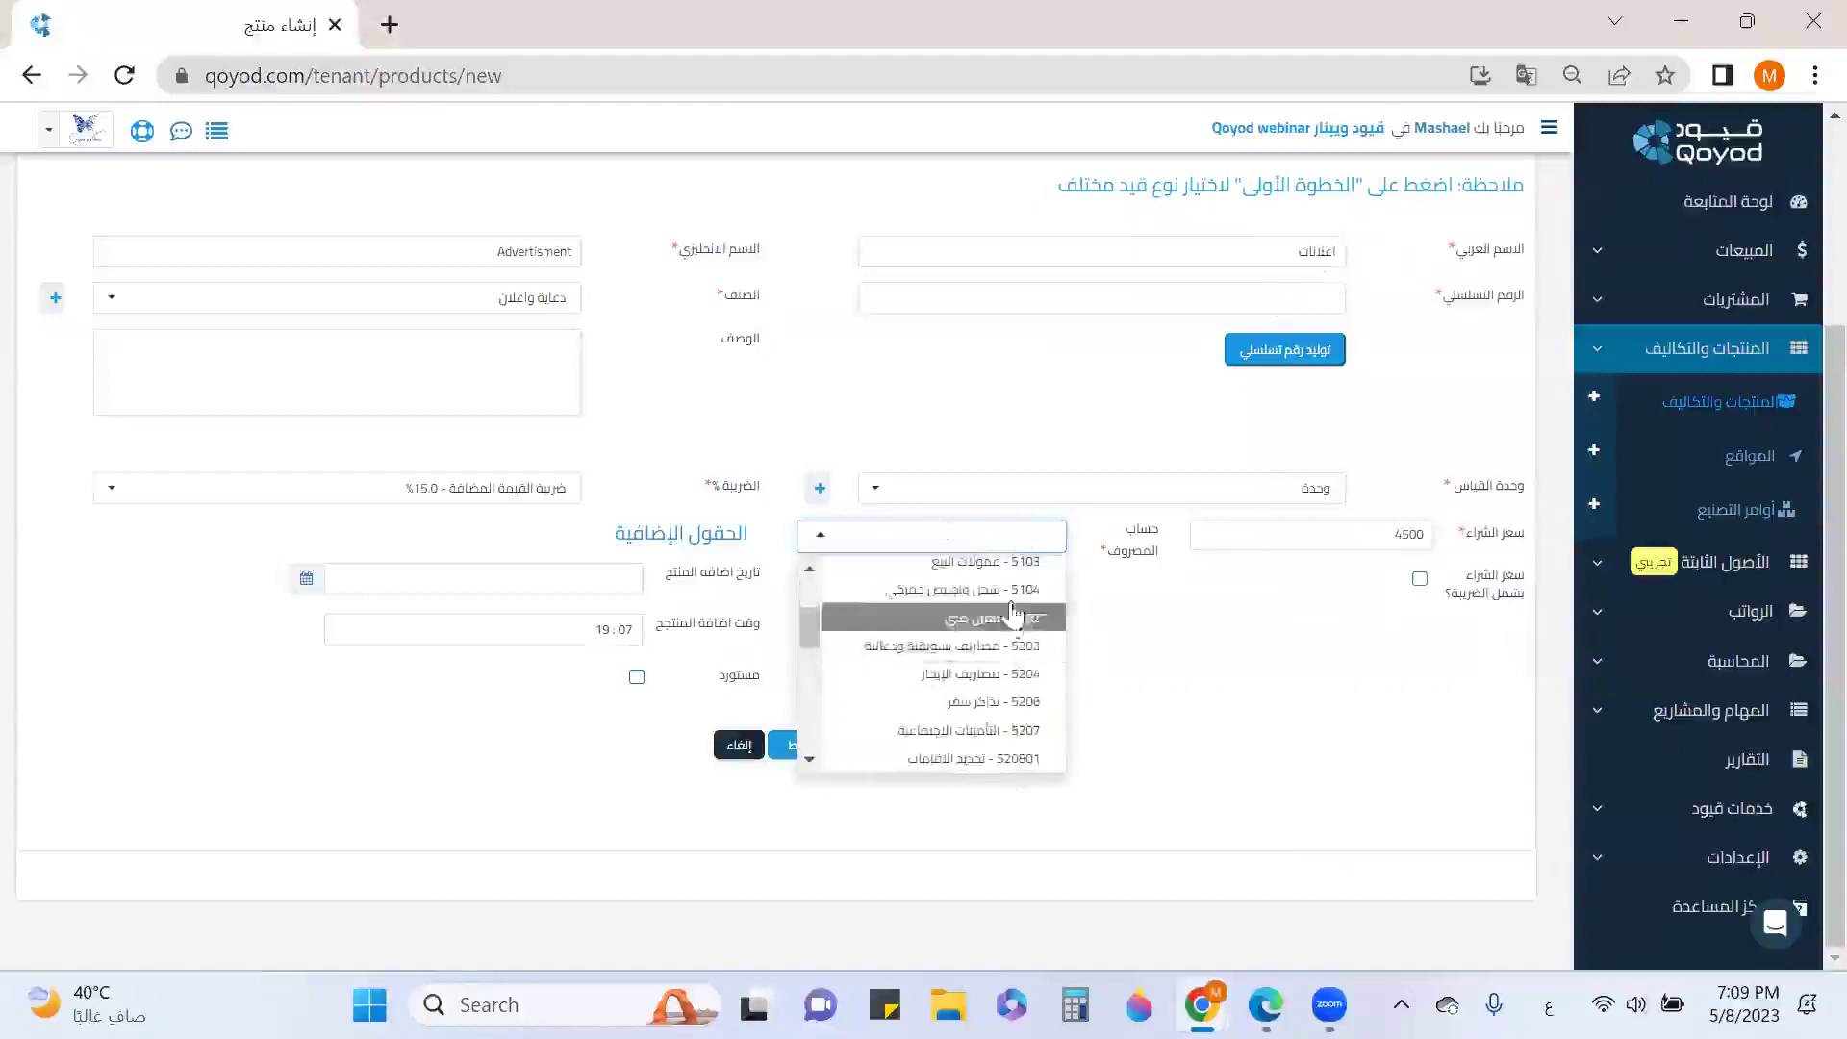
left_click(987, 656)
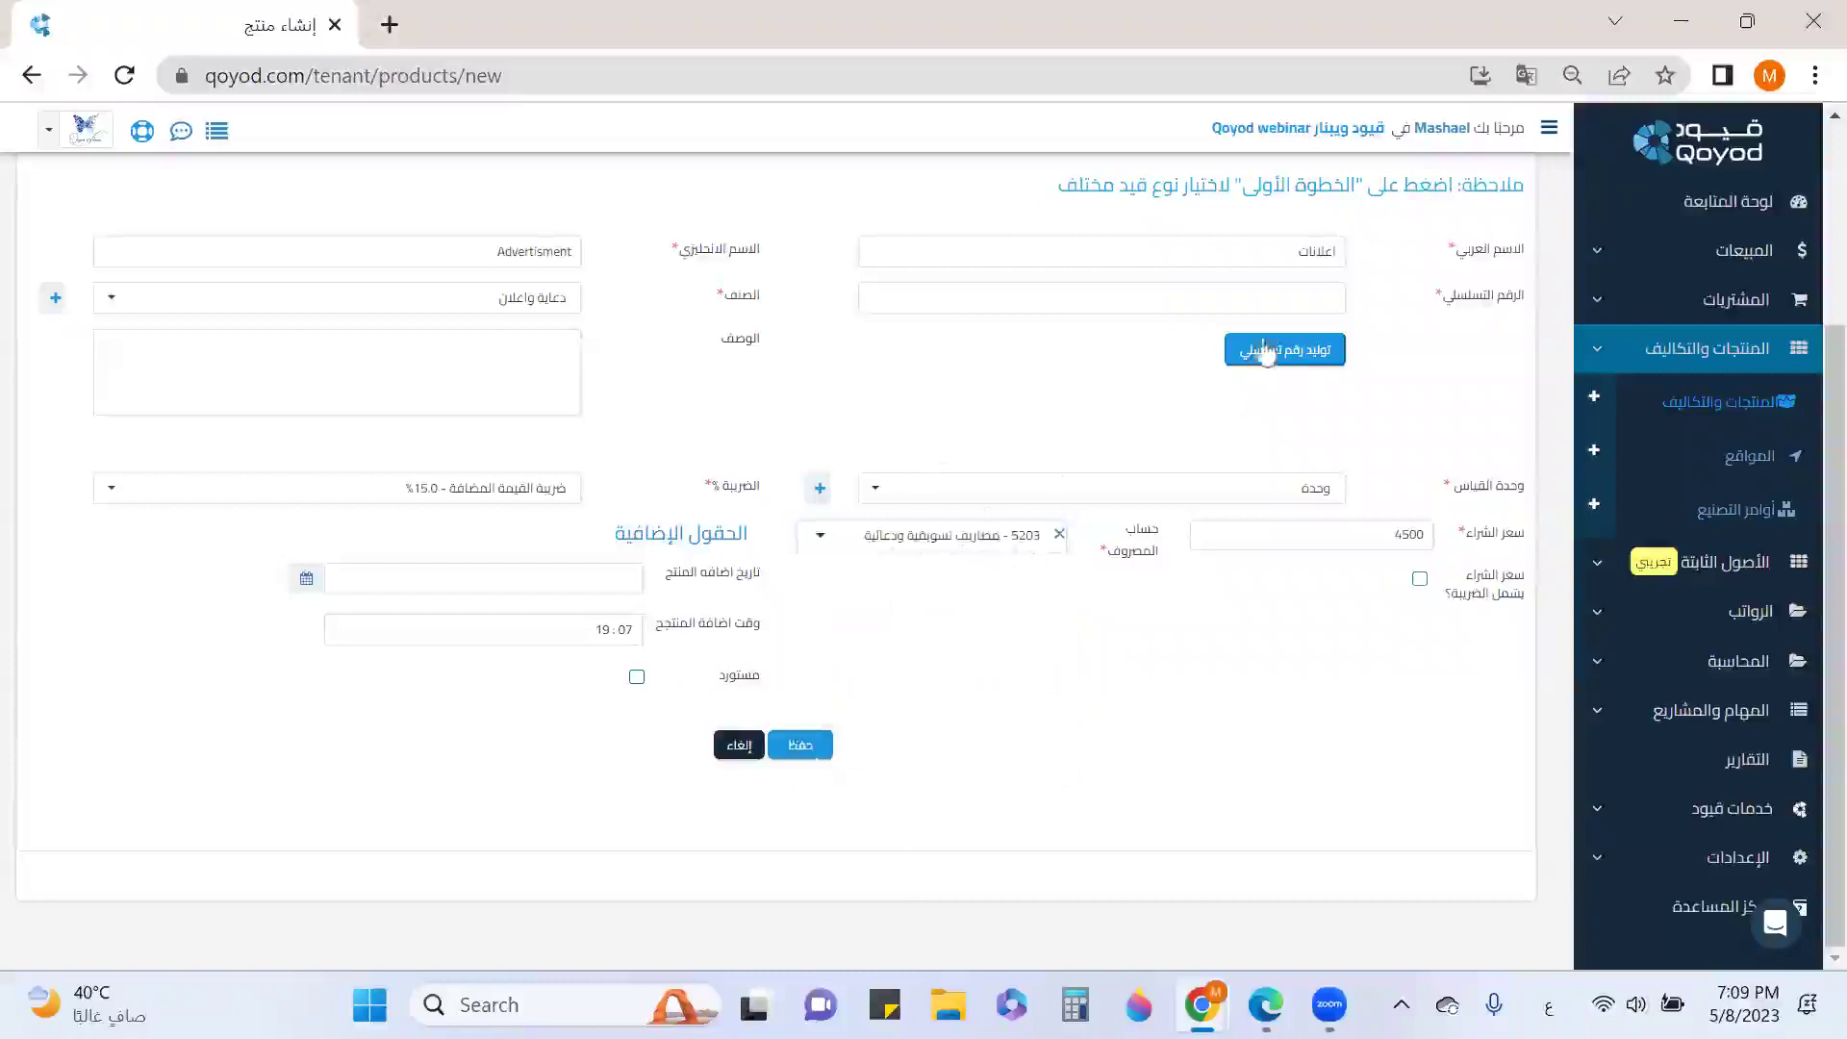
left_click(1305, 354)
left_click(556, 572)
left_click(332, 373)
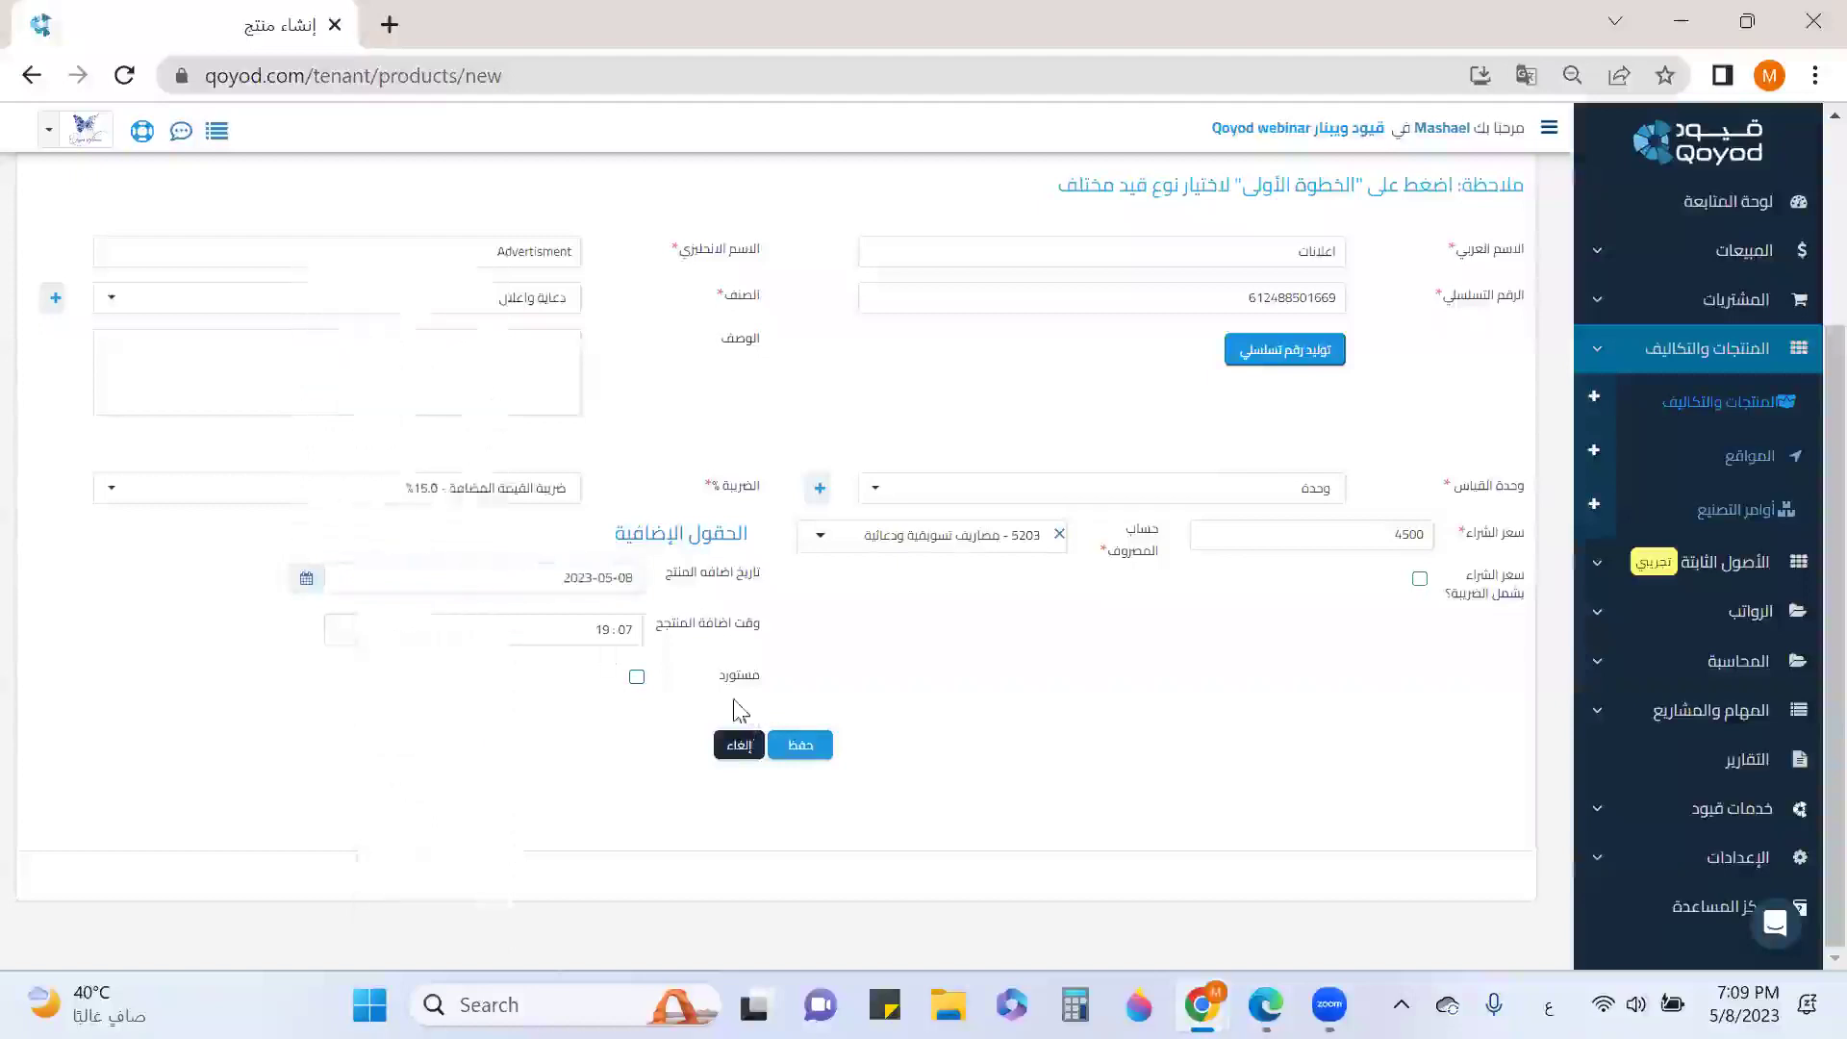
left_click(810, 756)
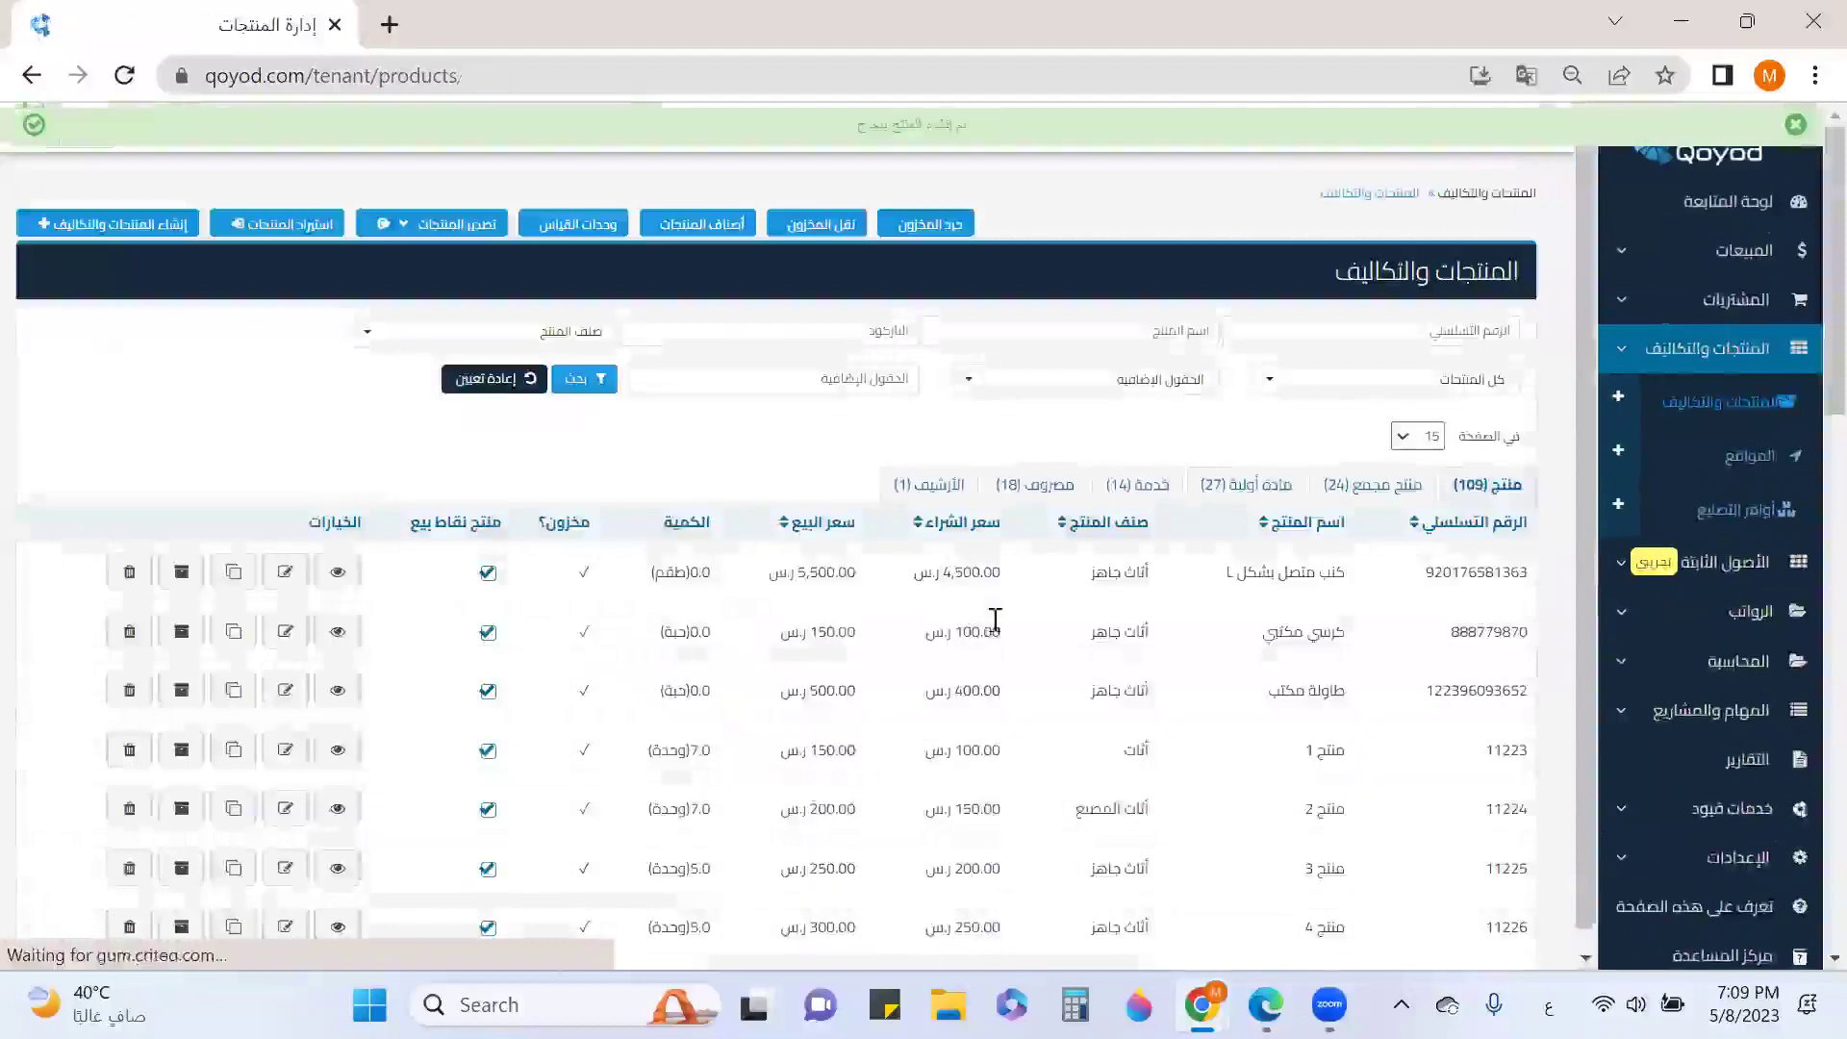
left_click(1036, 484)
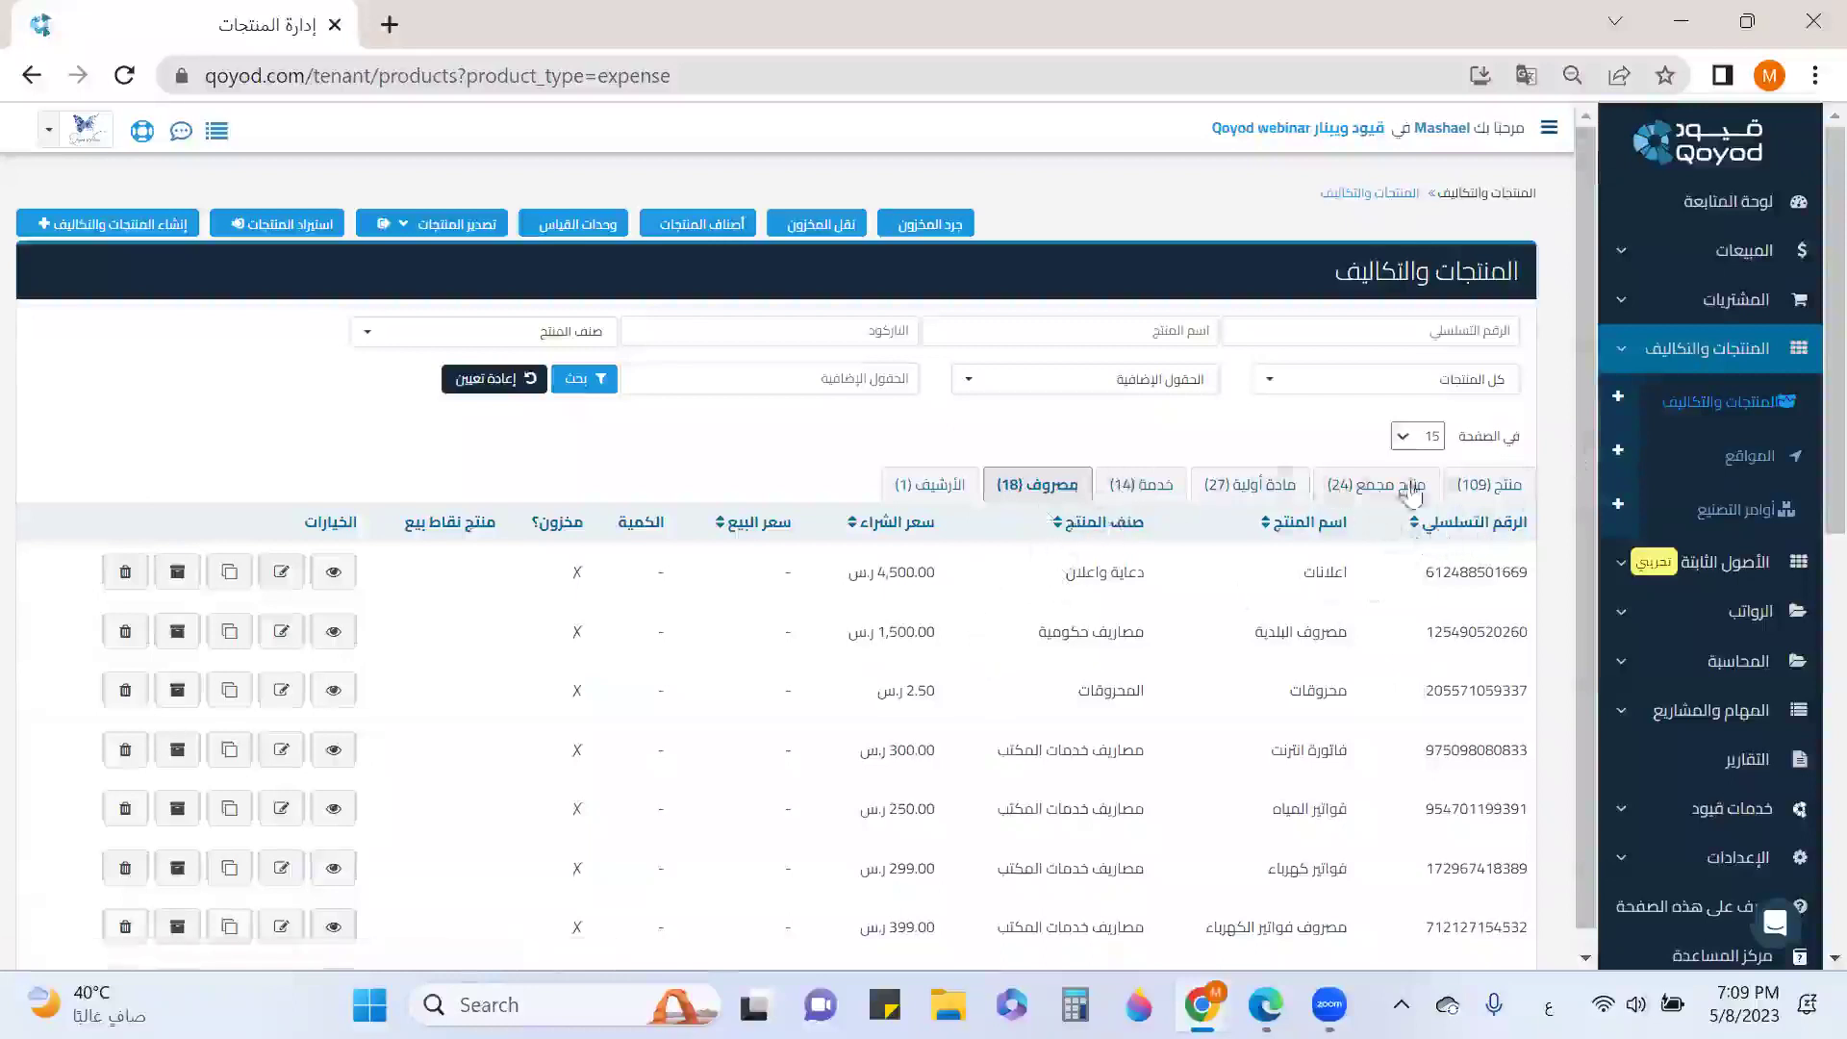
left_click(1137, 489)
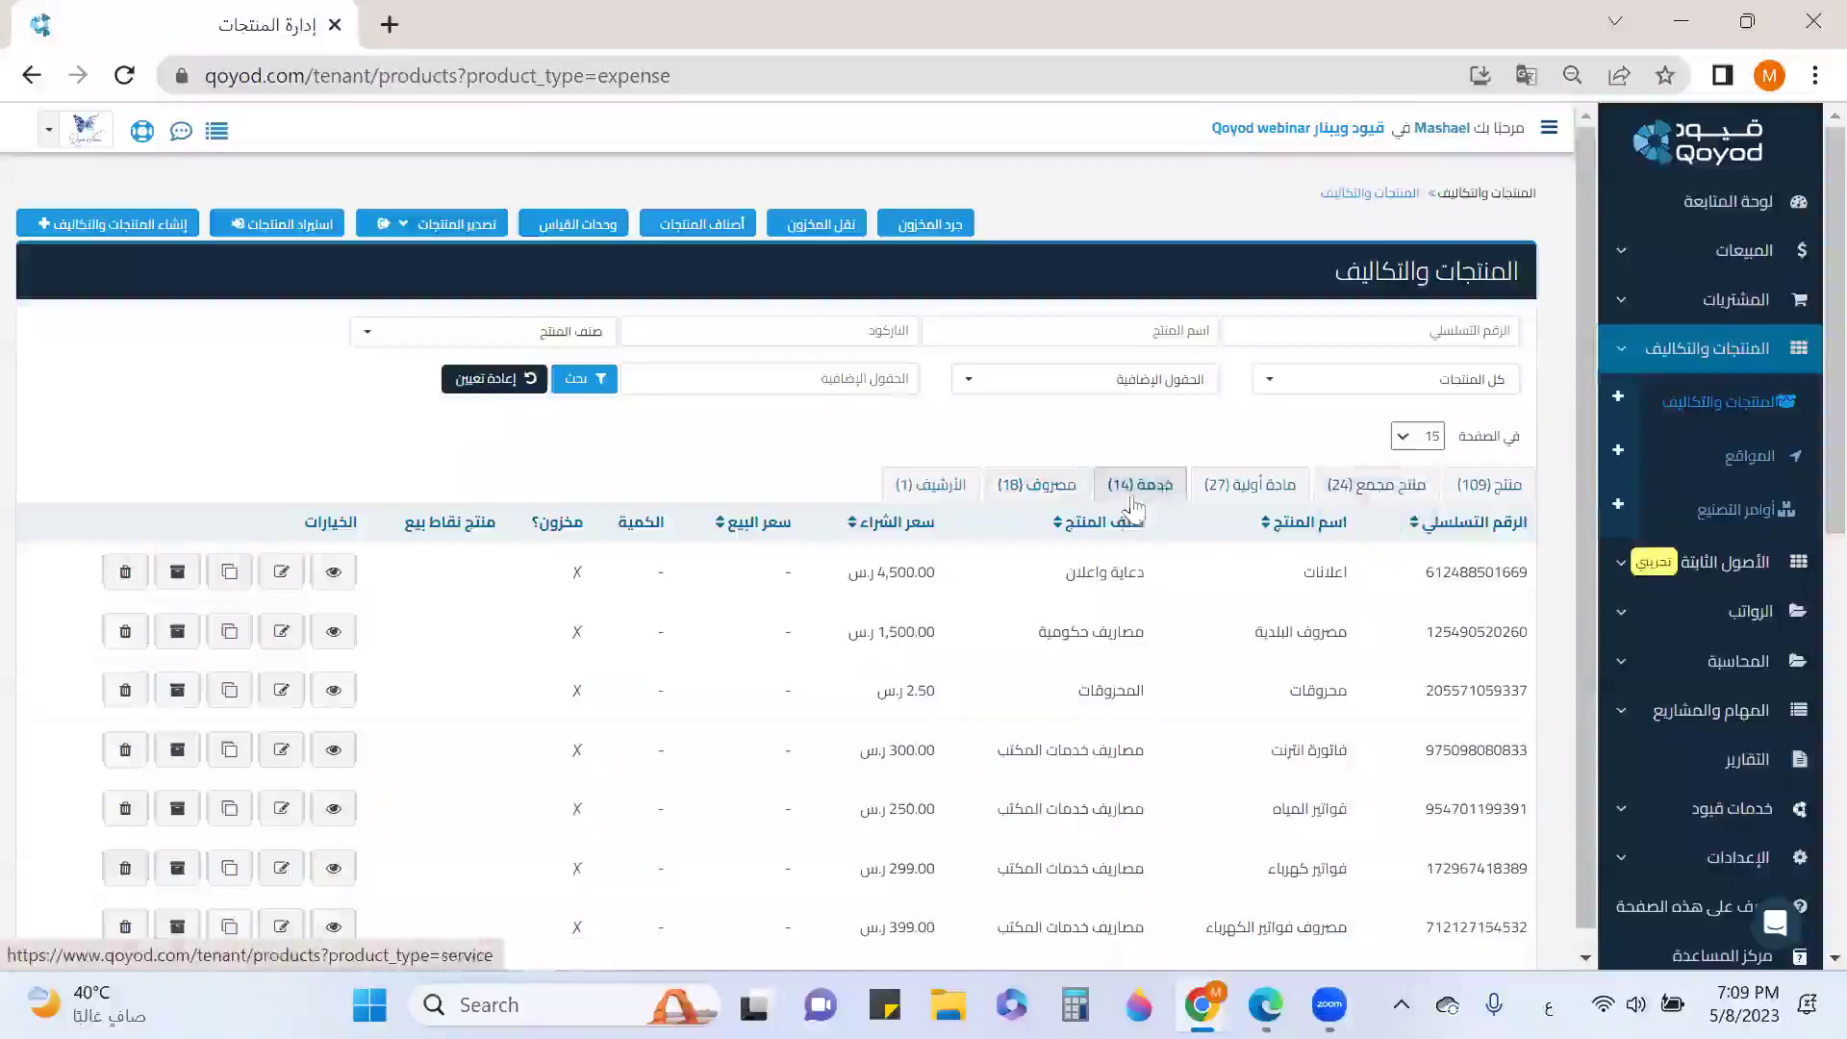
left_click(1251, 487)
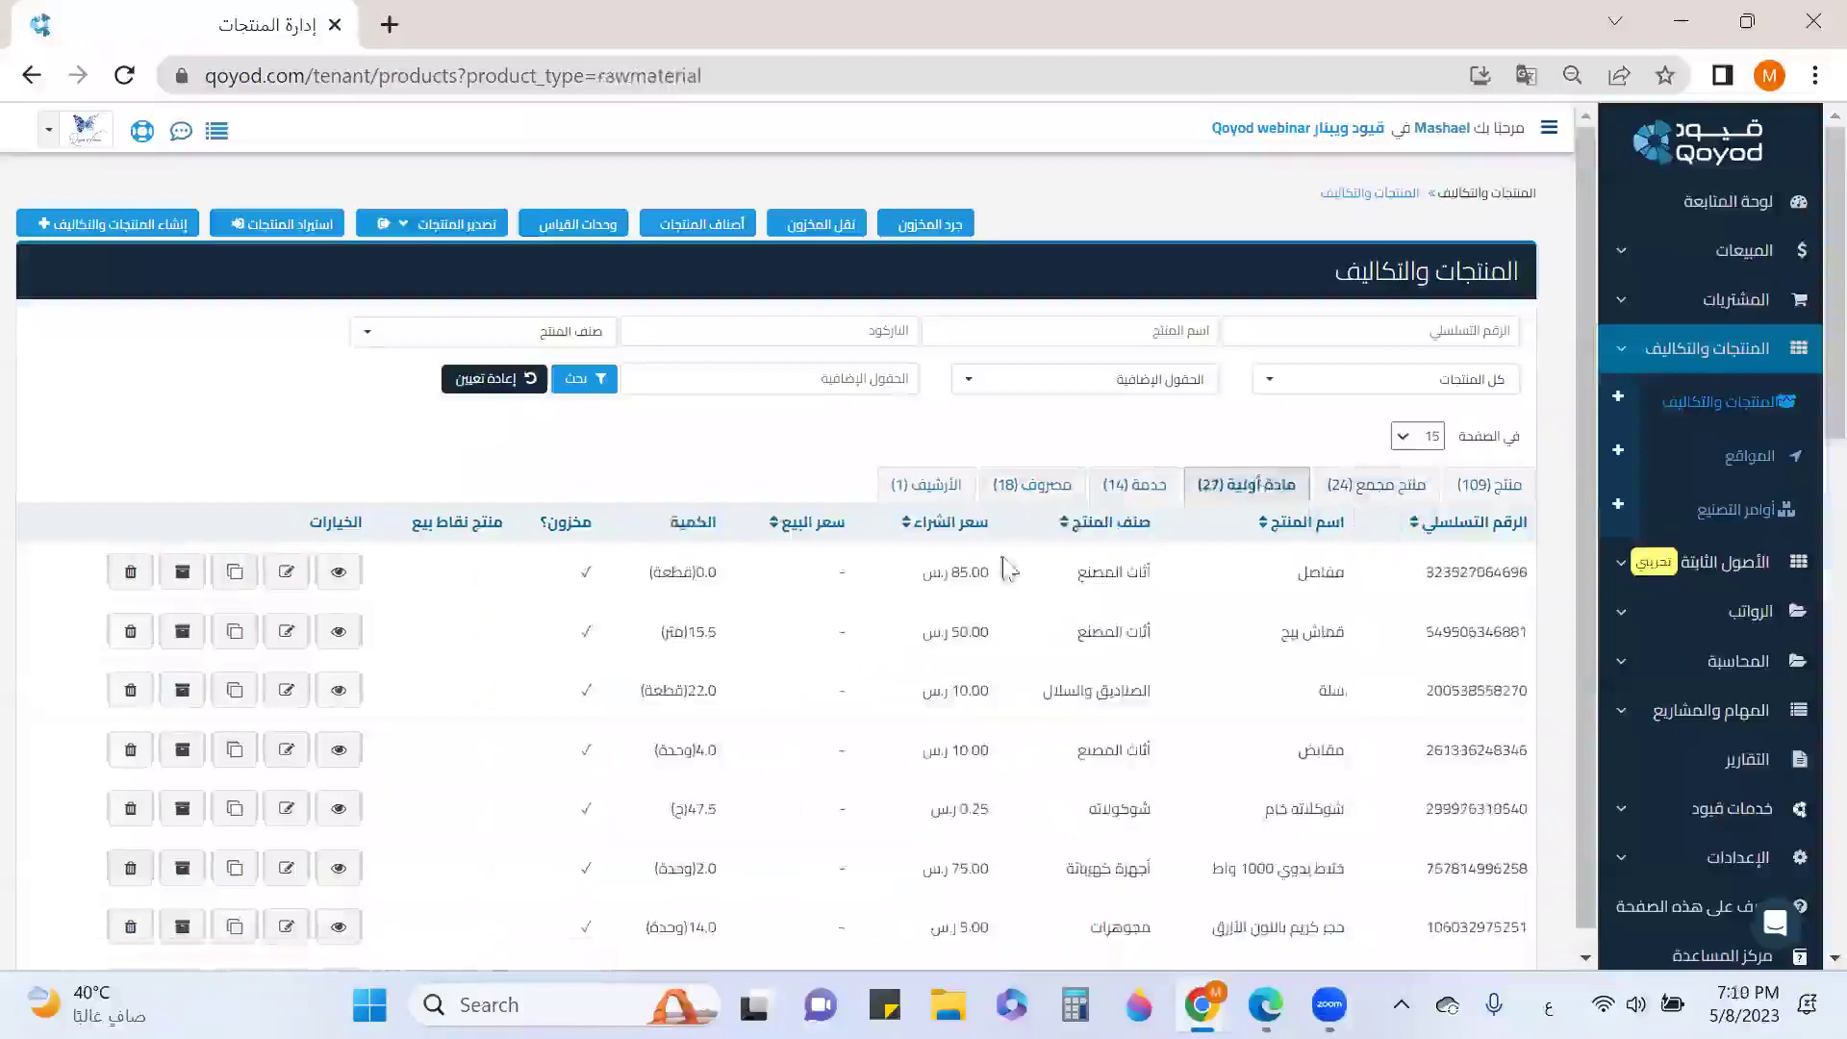
left_click(1383, 487)
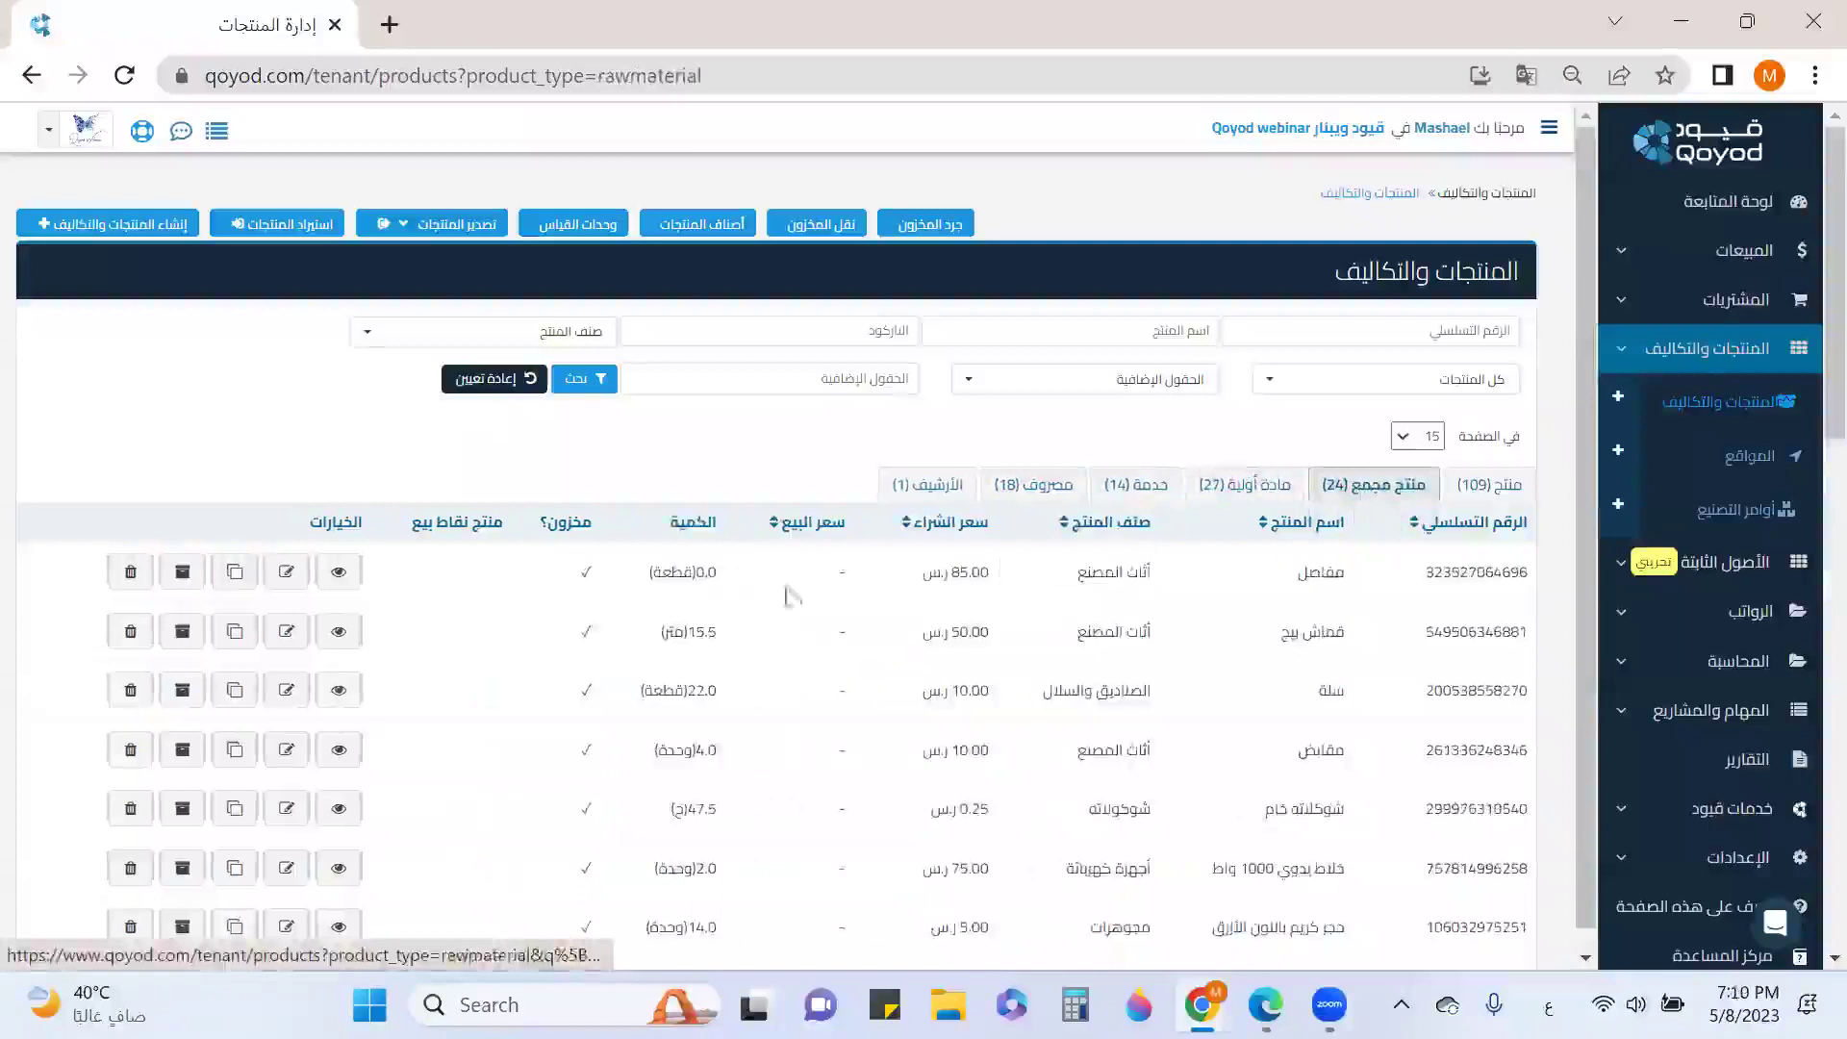
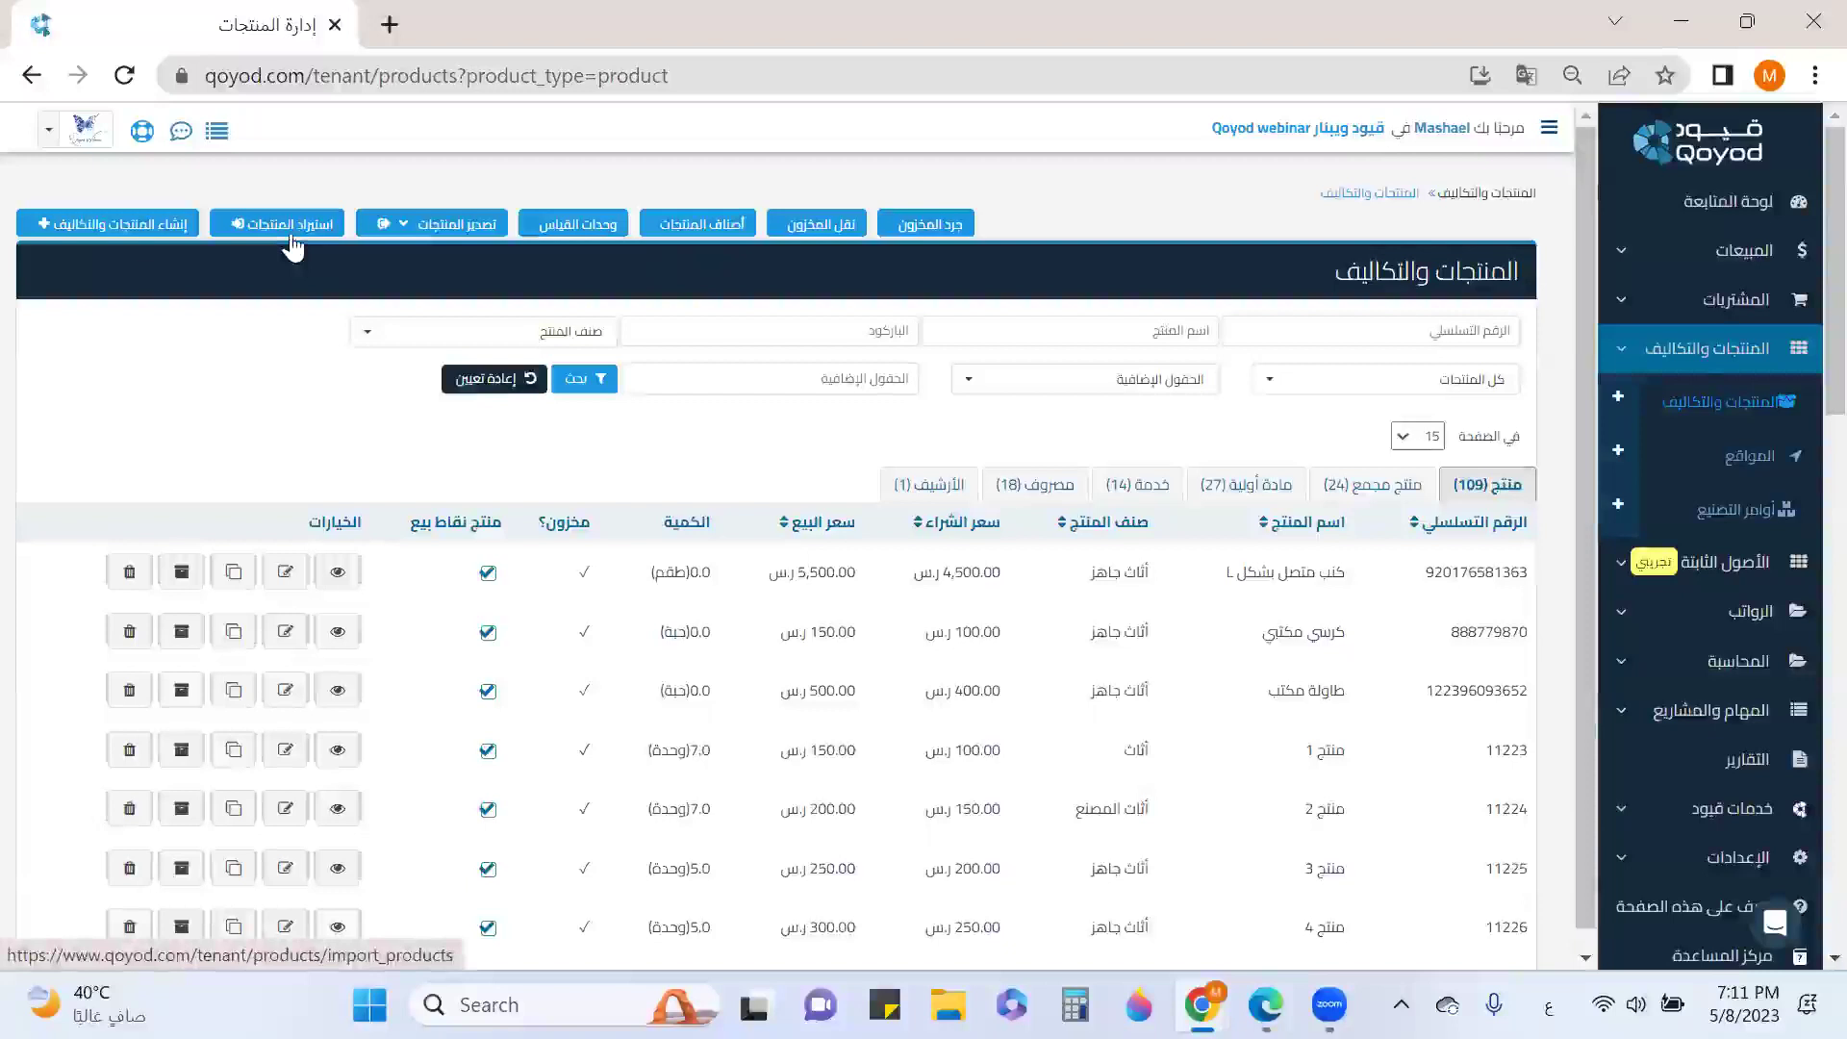
Open the Categories and Units of measure pages in separate new browser tabs.
right_click(689, 236)
left_click(721, 248)
right_click(610, 241)
left_click(634, 252)
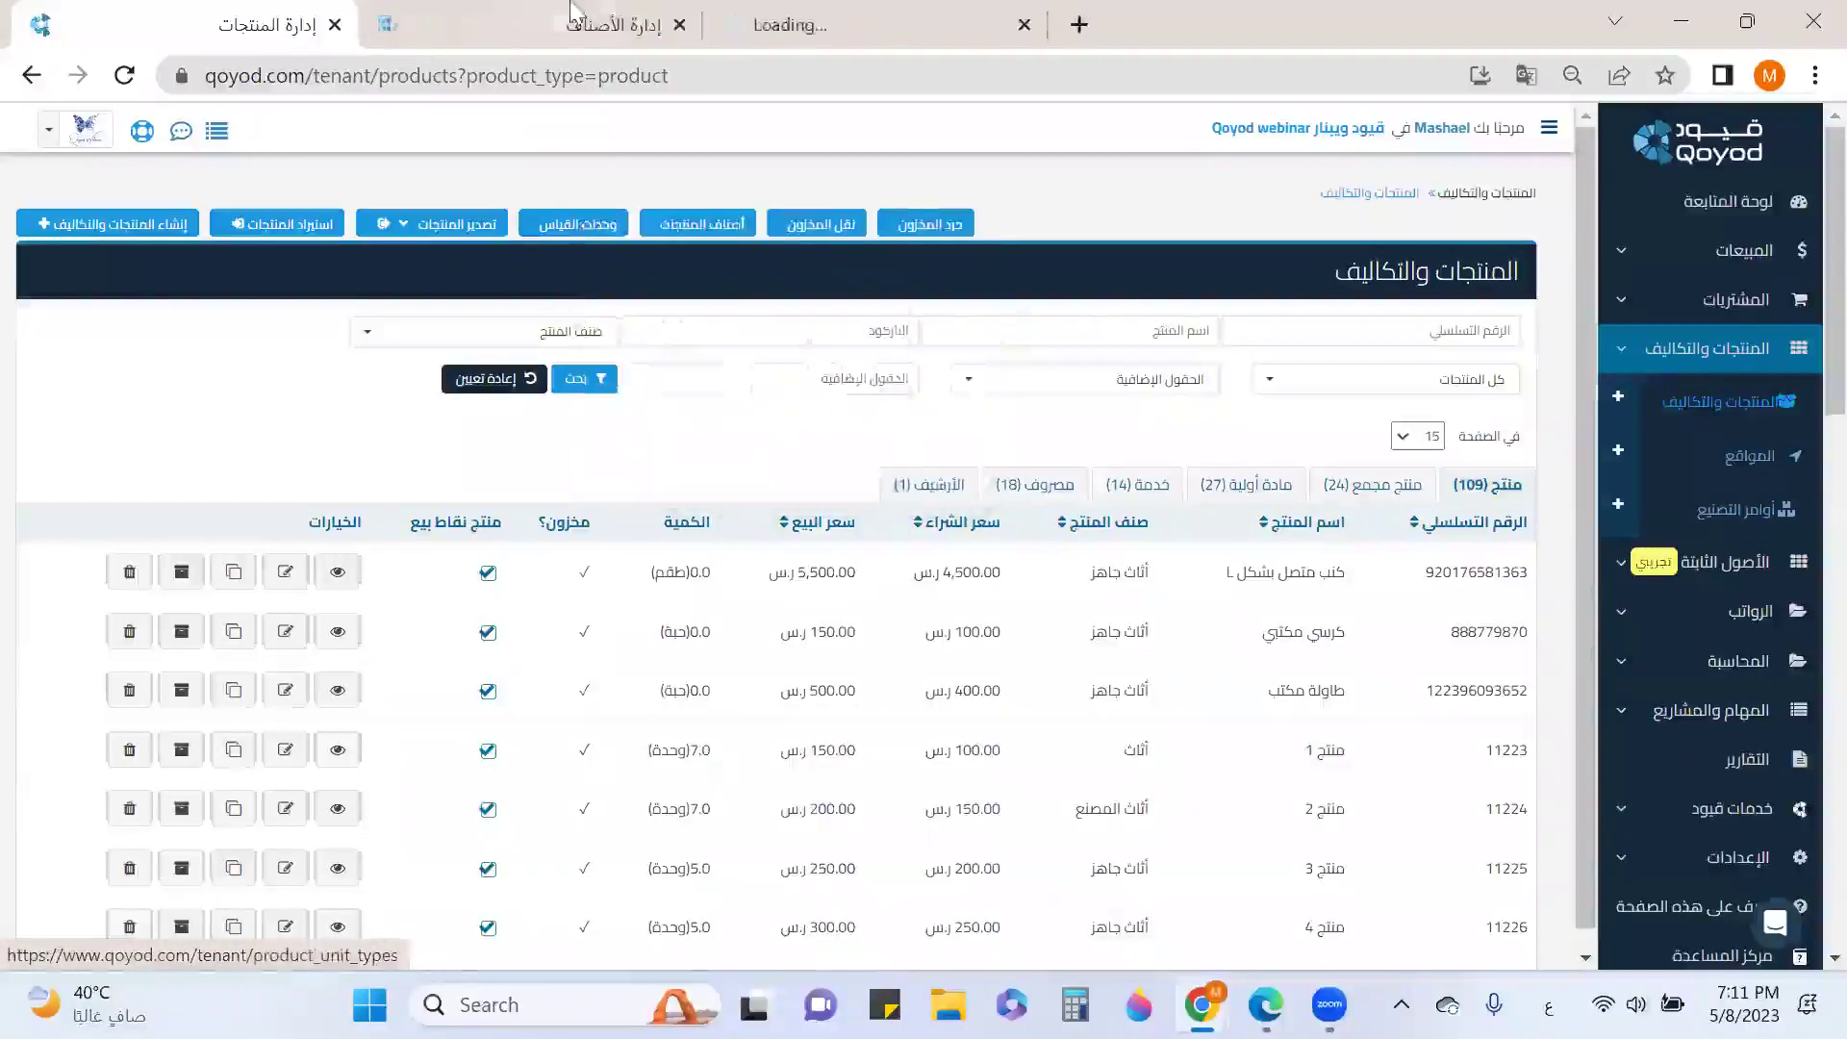
On the categories tab, reset the filter to list all product categories.
left_click(577, 29)
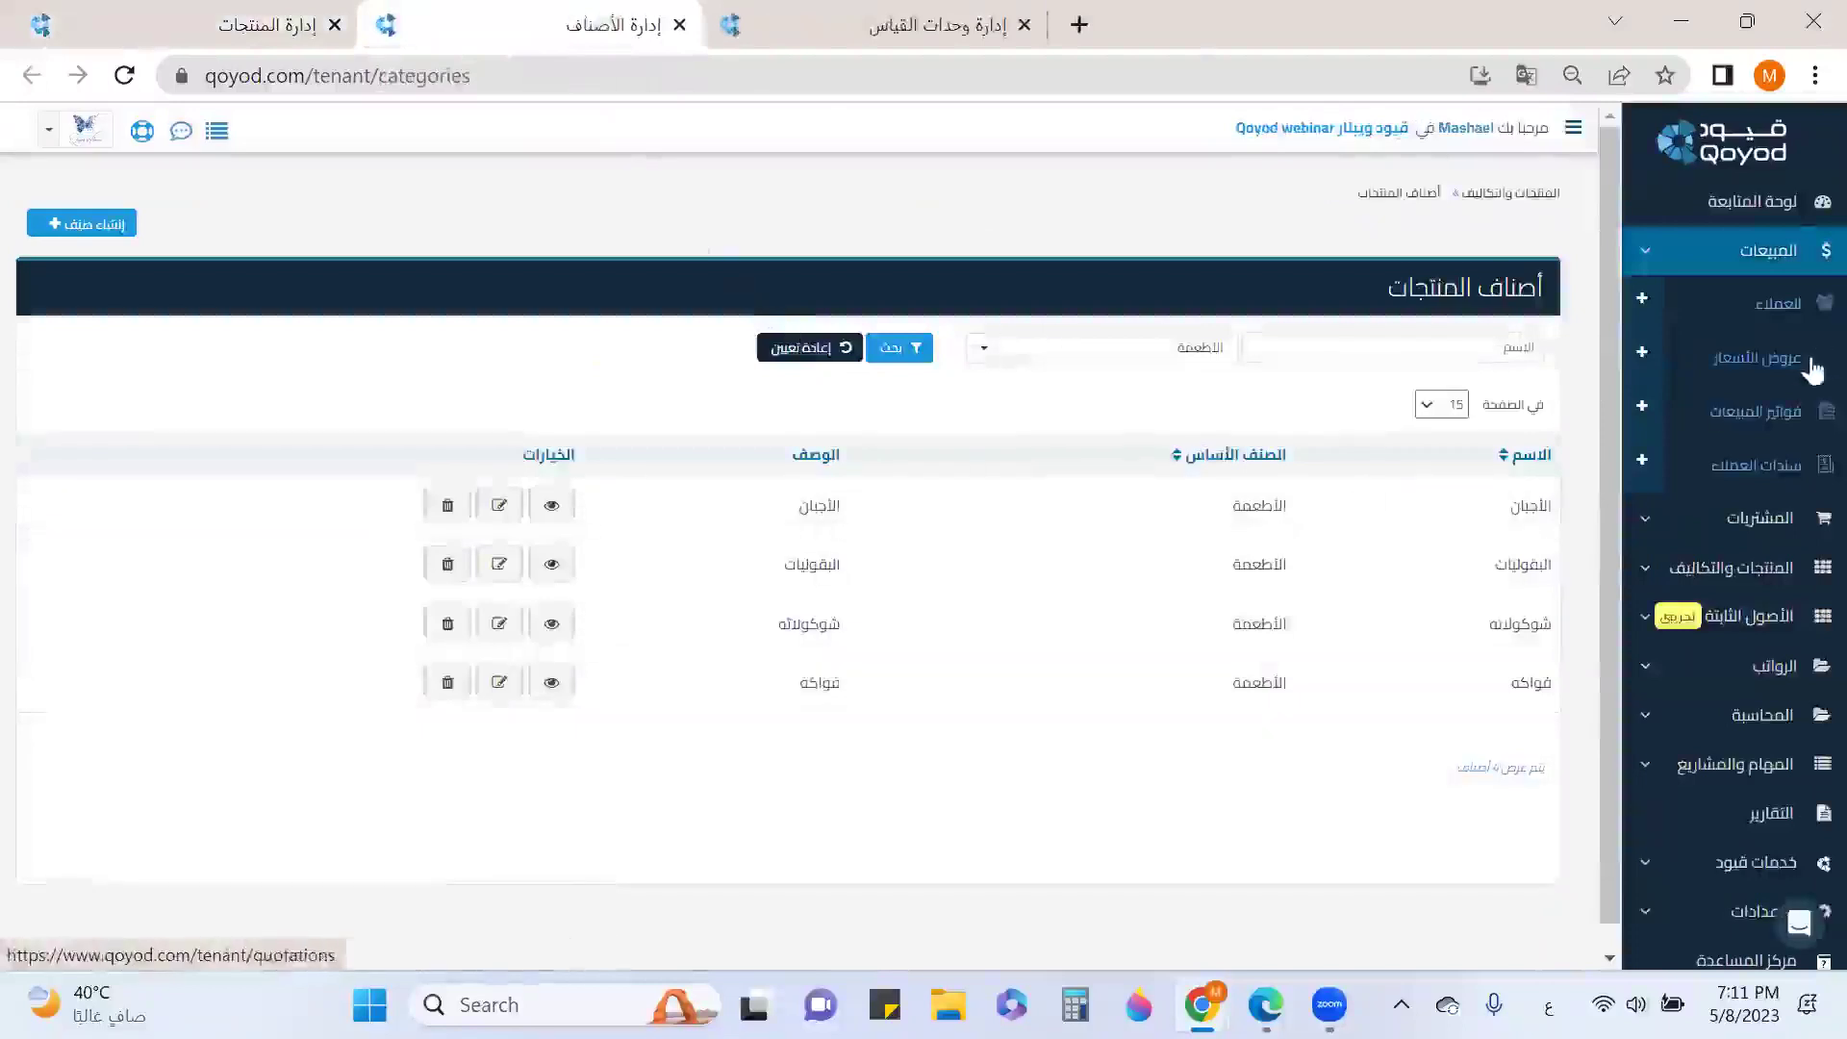
left_click(829, 348)
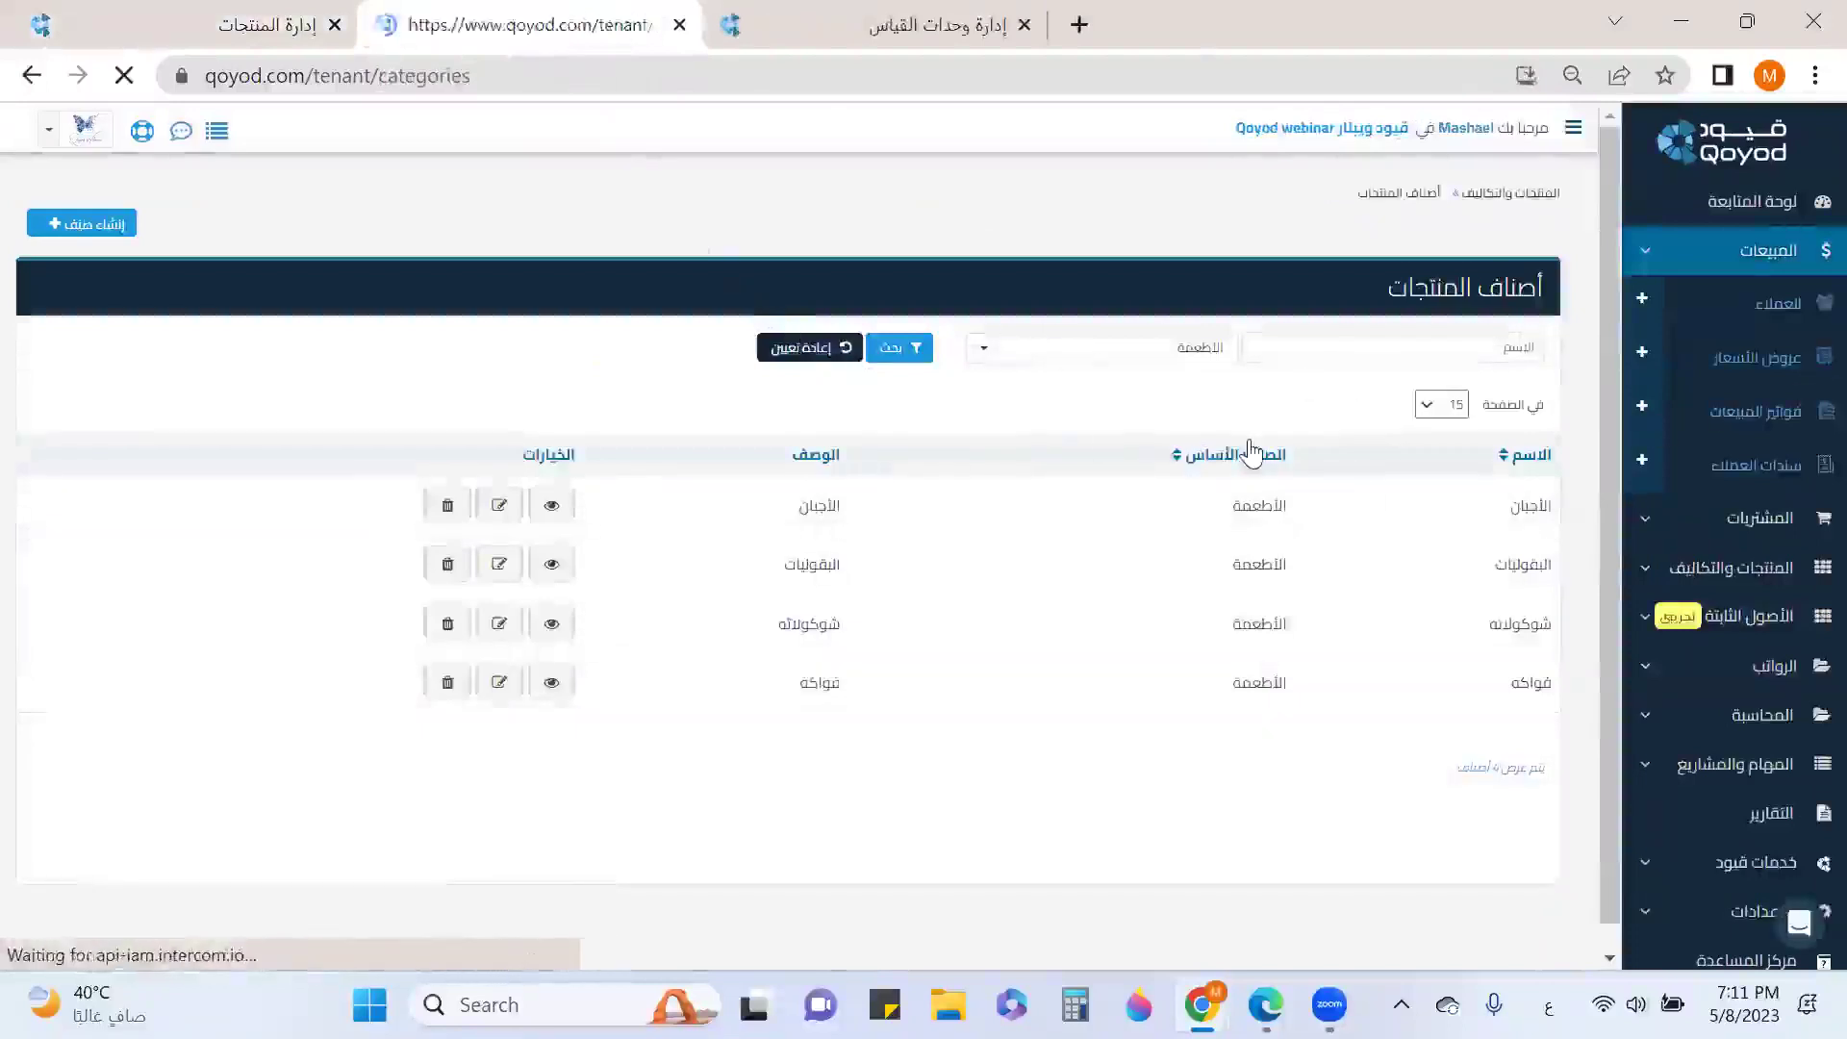
scroll(1443, 495, "down", 6)
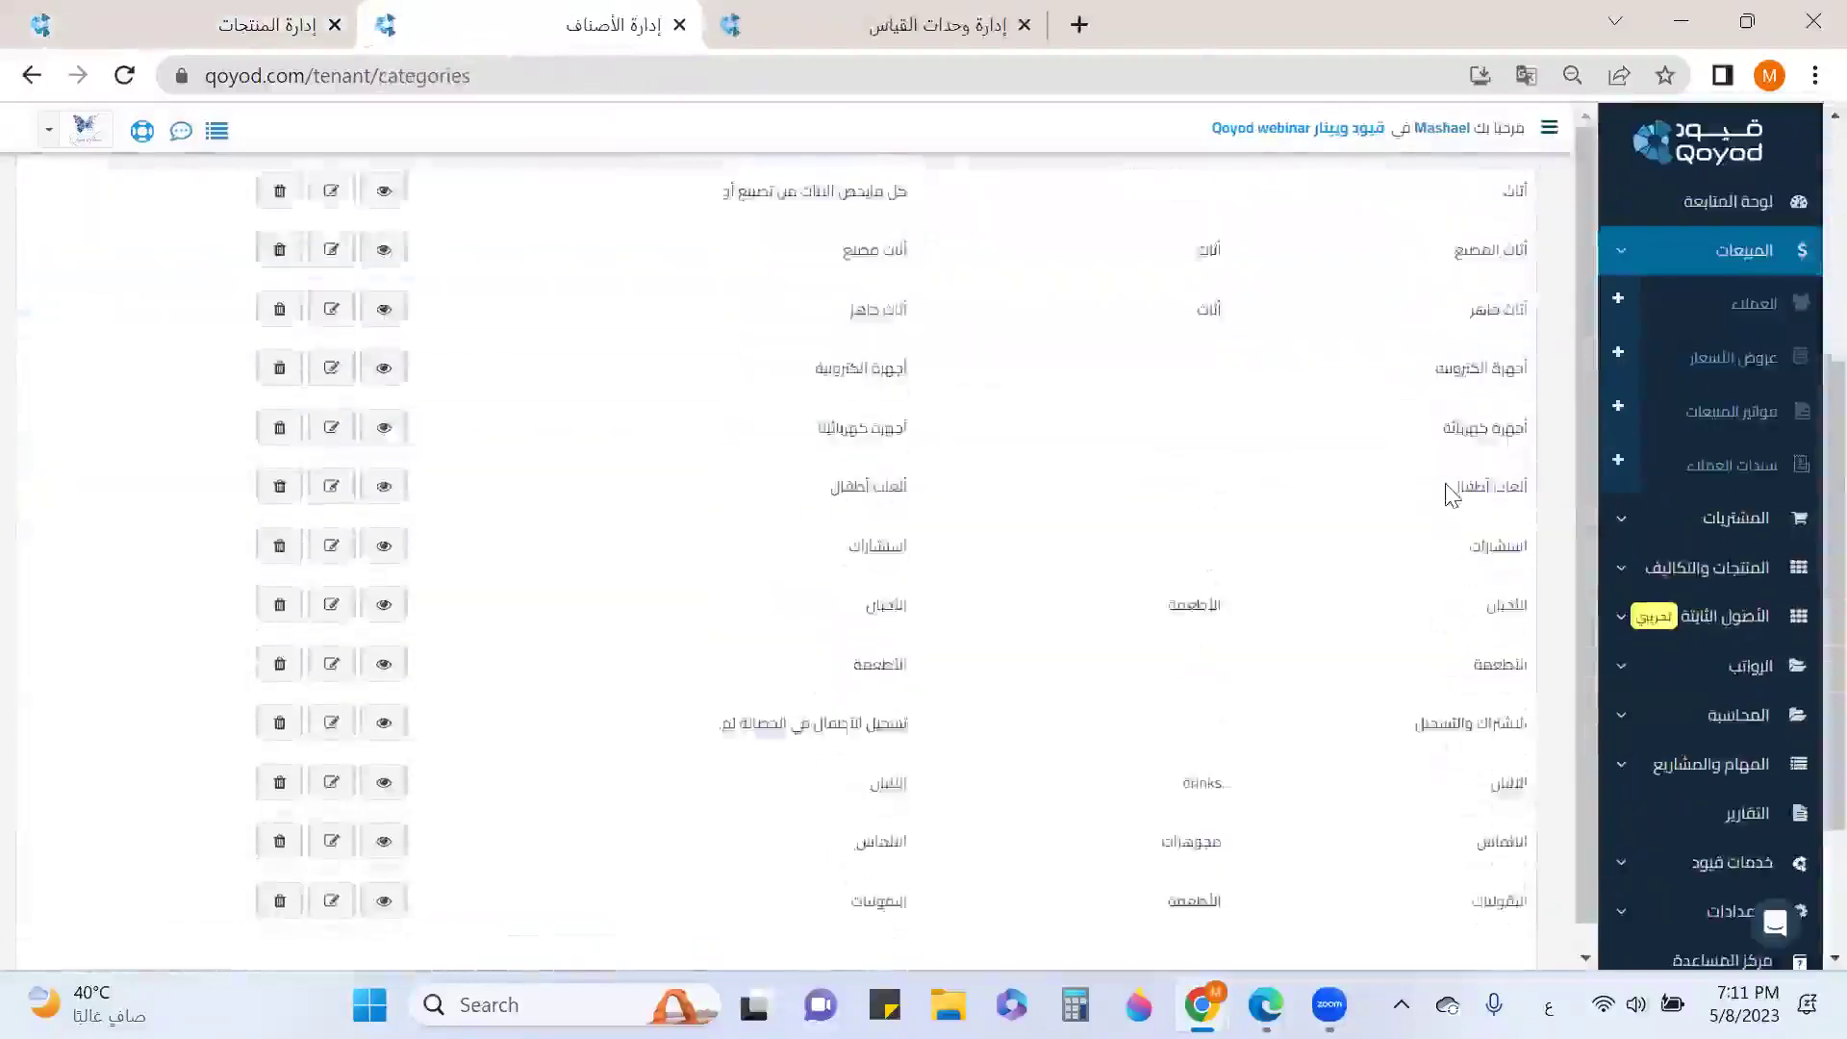
scroll(1443, 494, "up", 6)
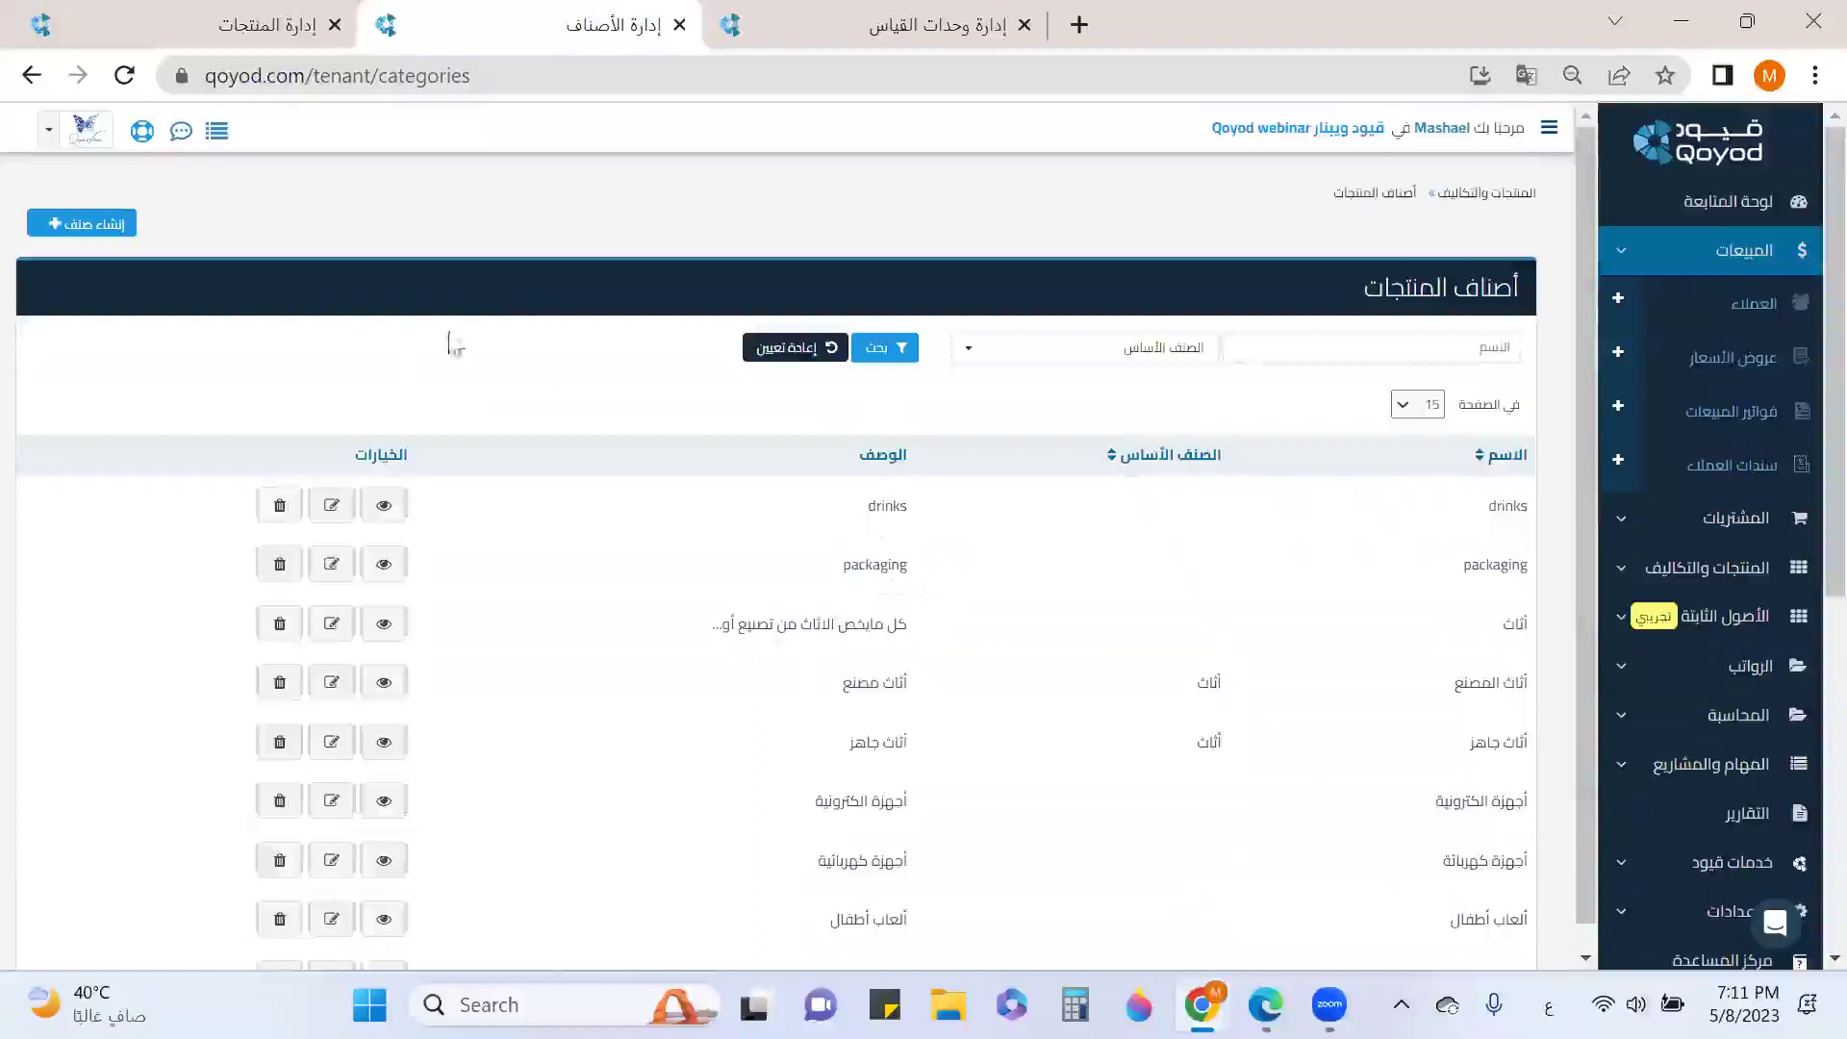
Save a category named خضروات, description خضروات, with parent category الأطعمة.
left_click(93, 227)
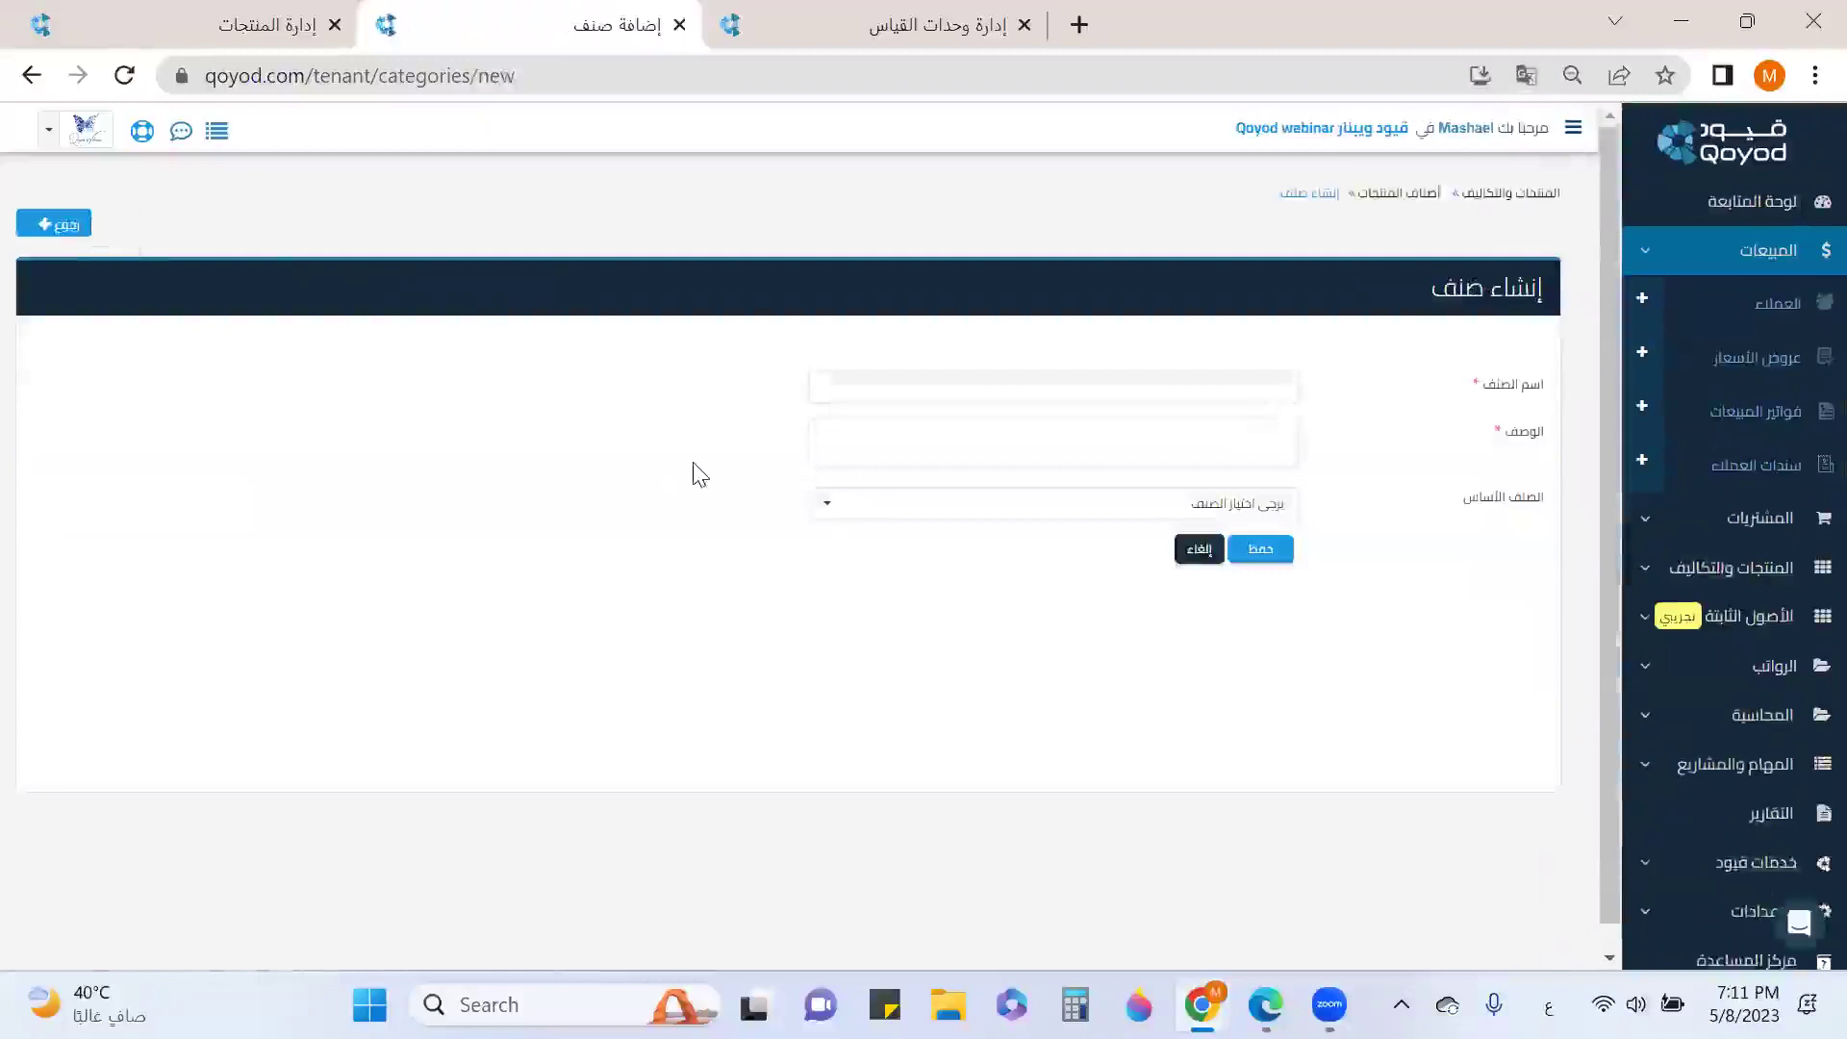
left_click(1071, 385)
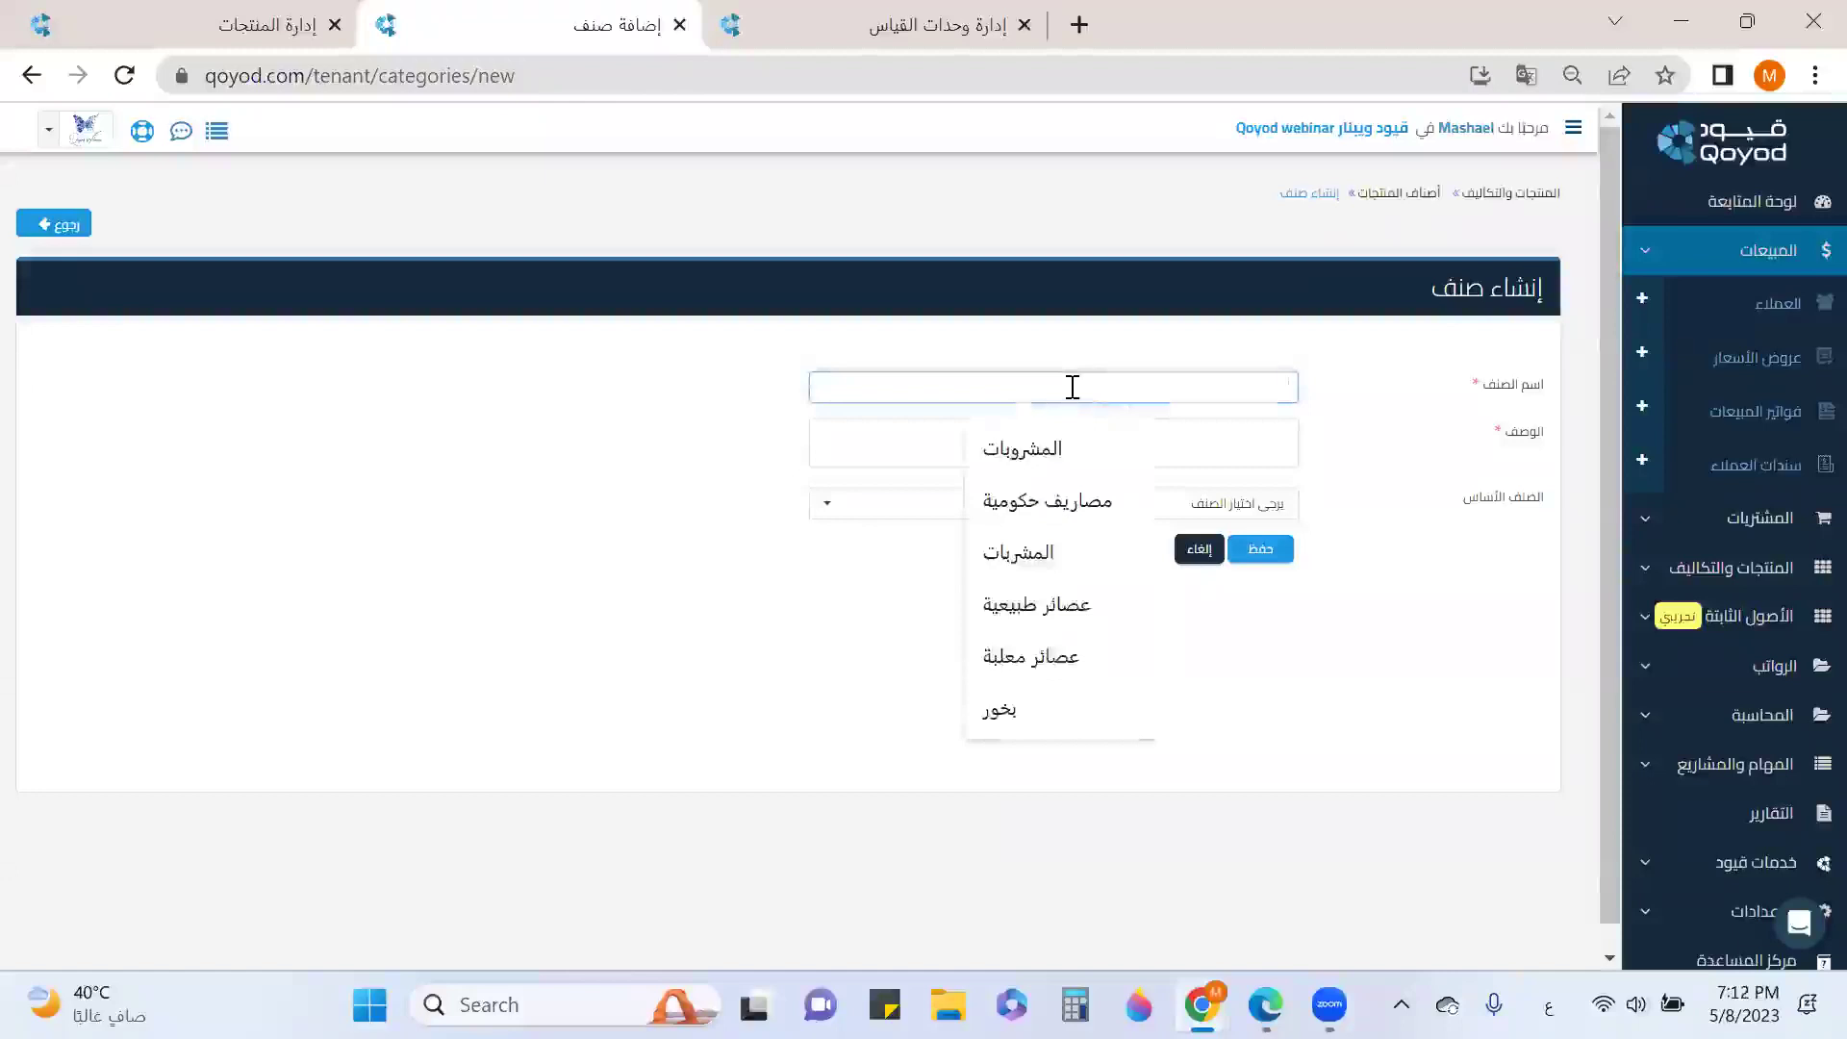
type("ع")
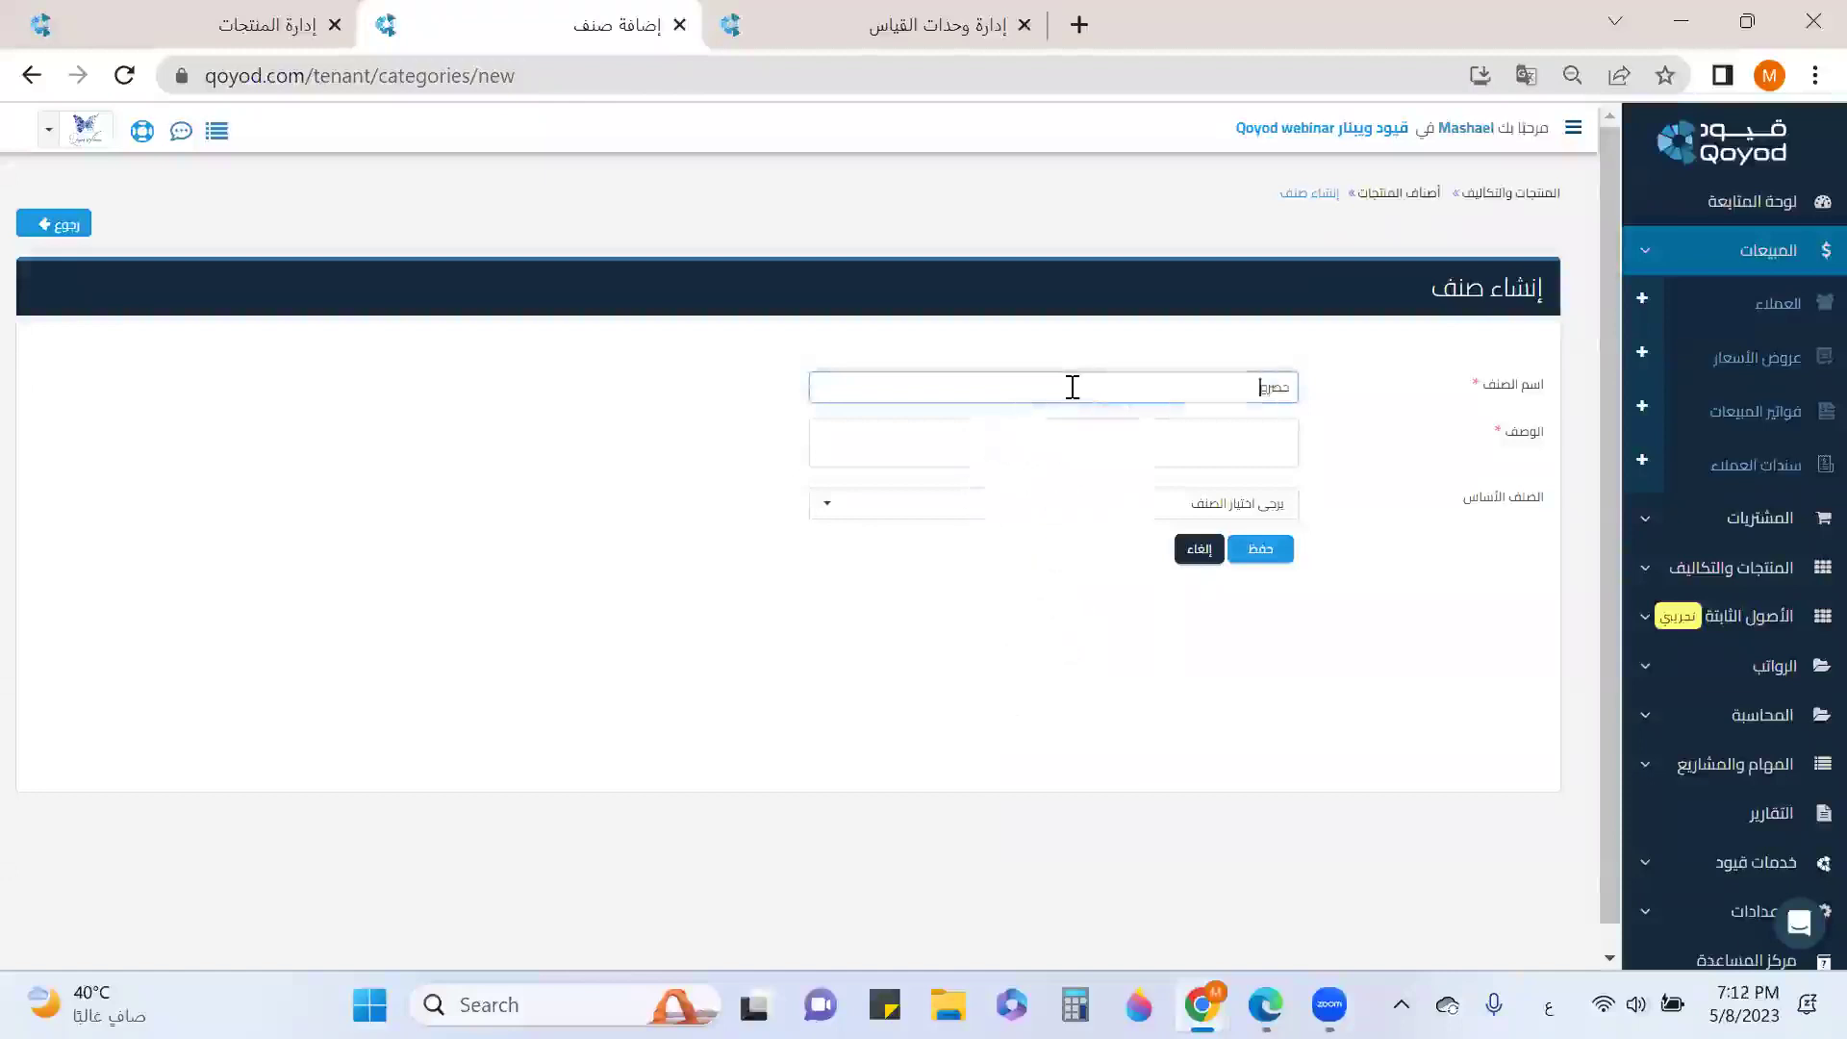
key("Tab")
type("خض")
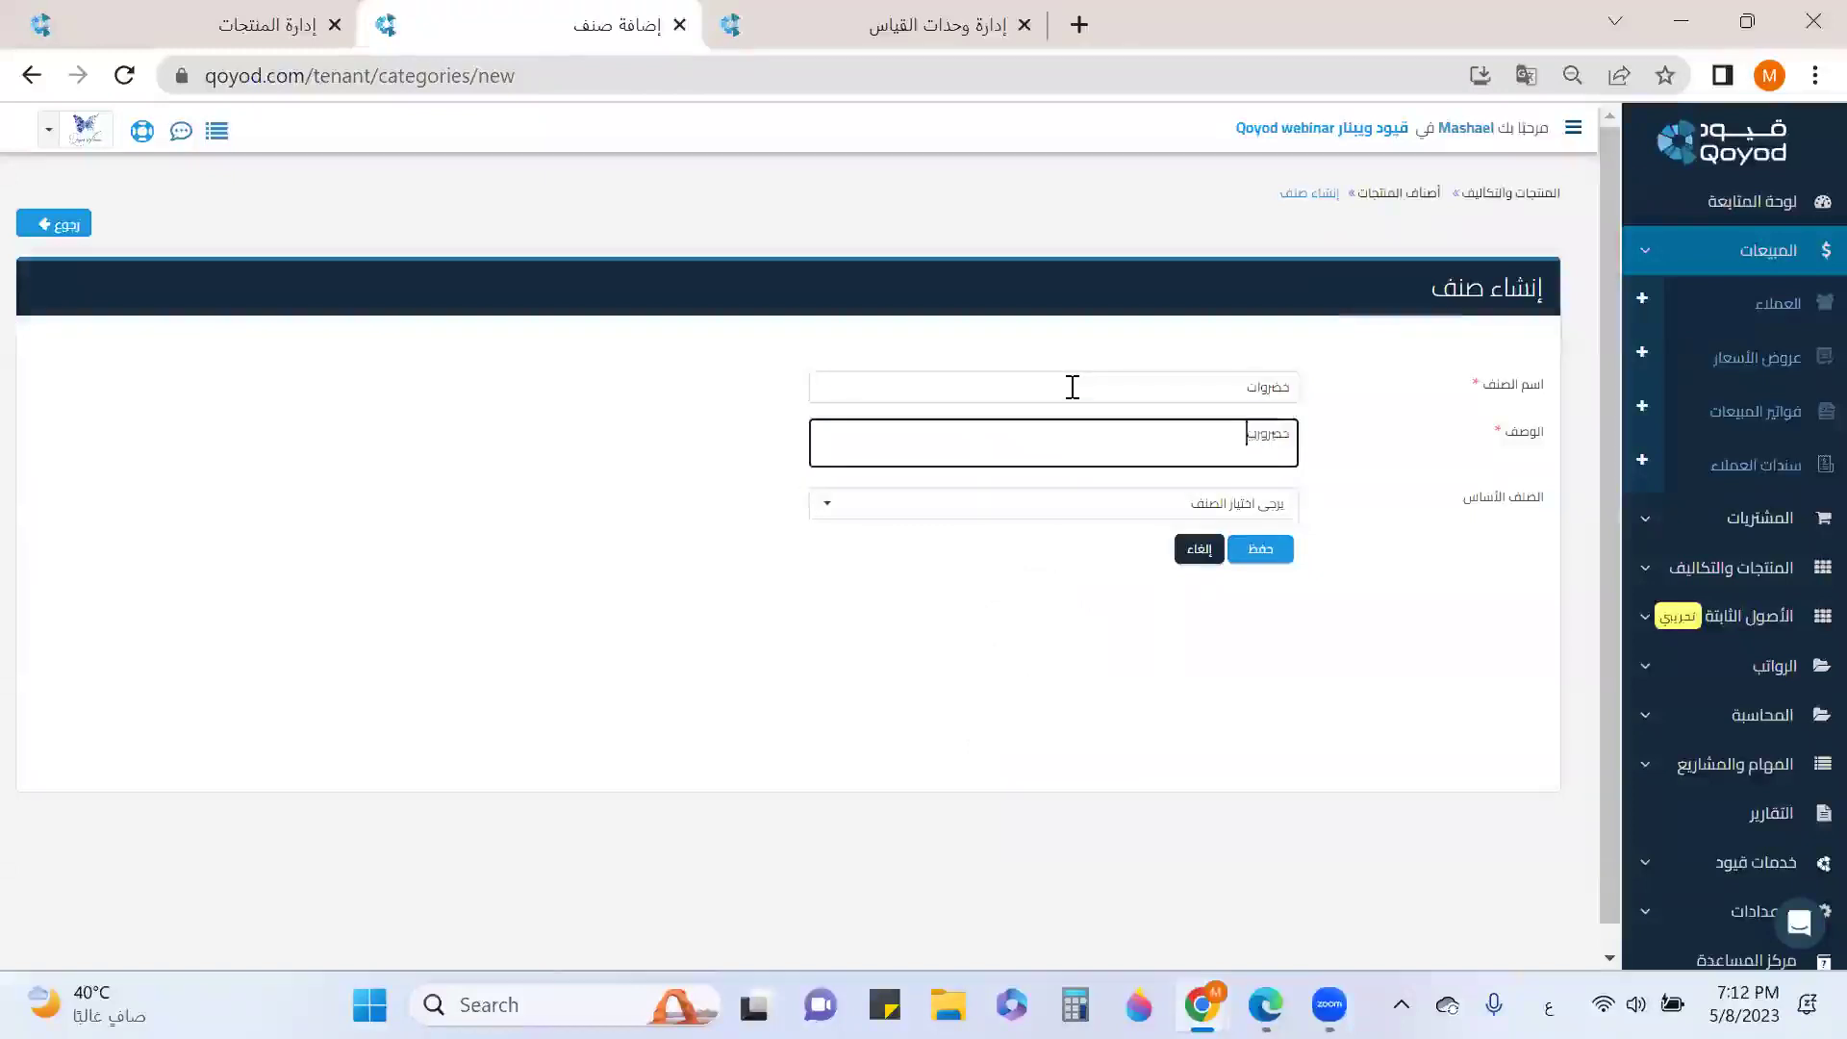
left_click(1091, 505)
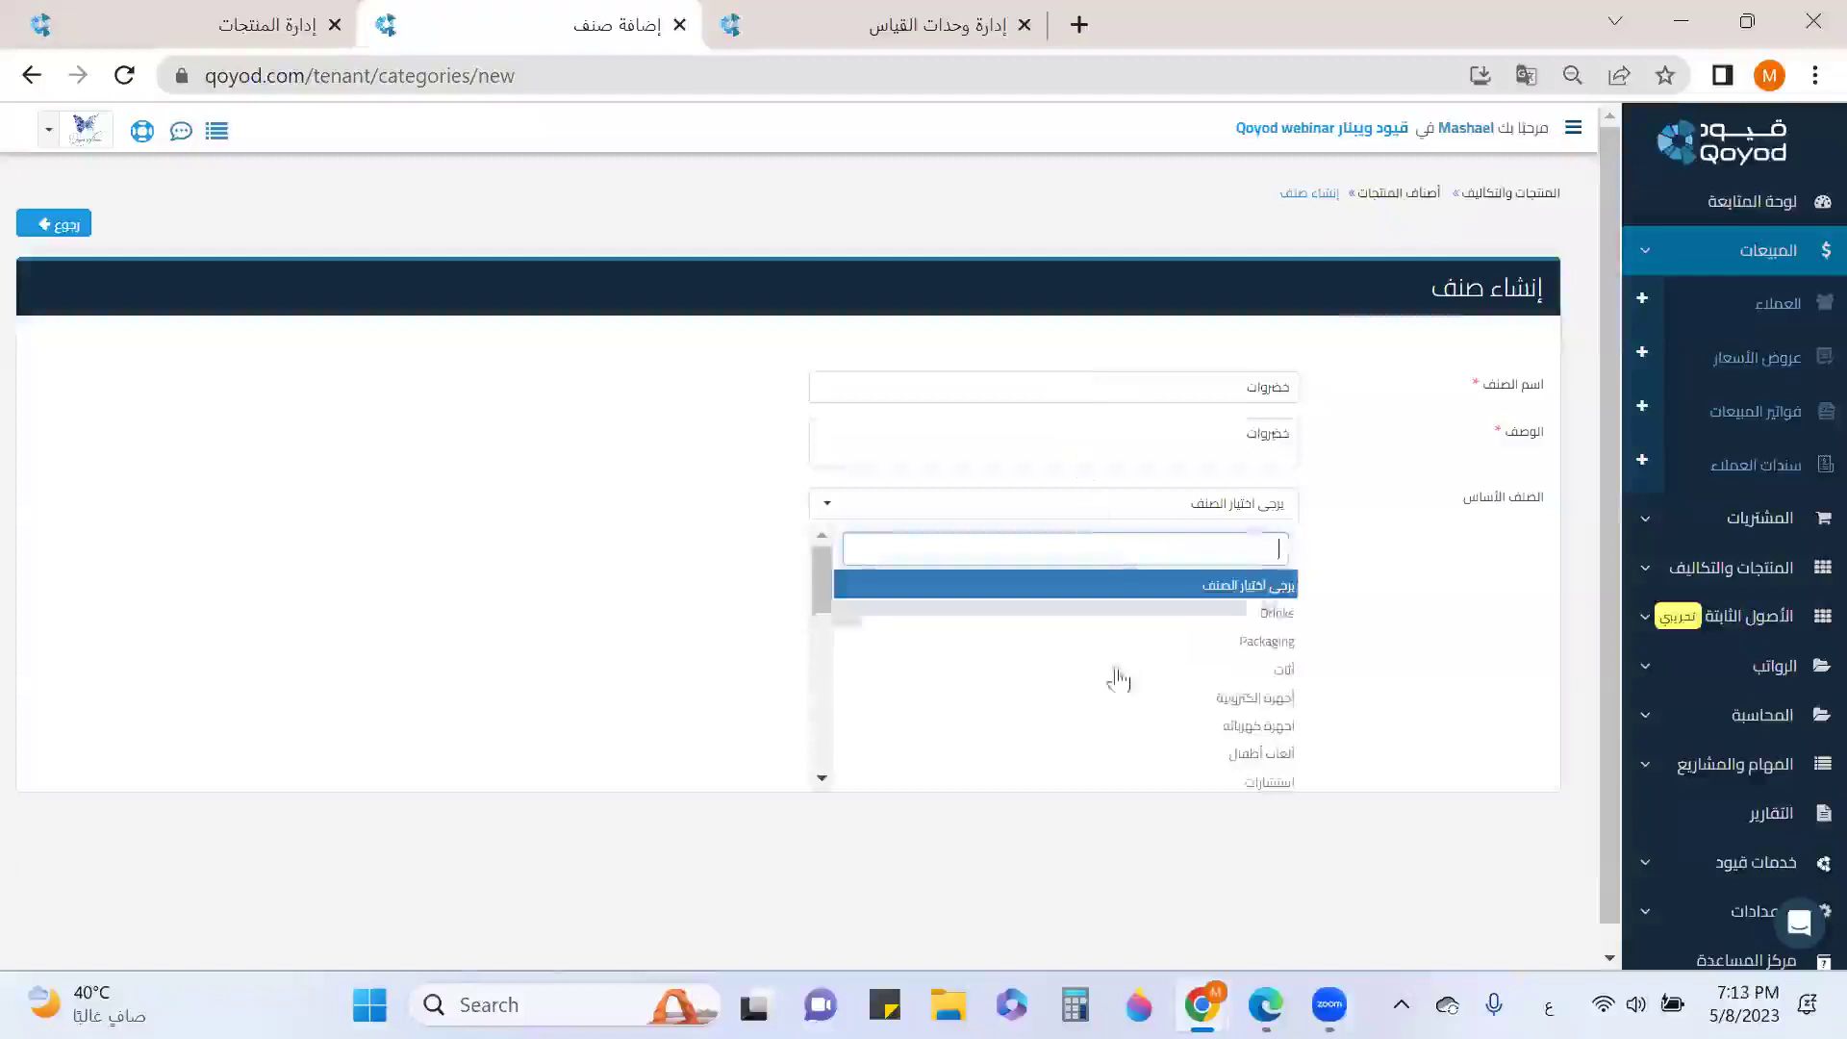
scroll(1140, 707, "down", 3)
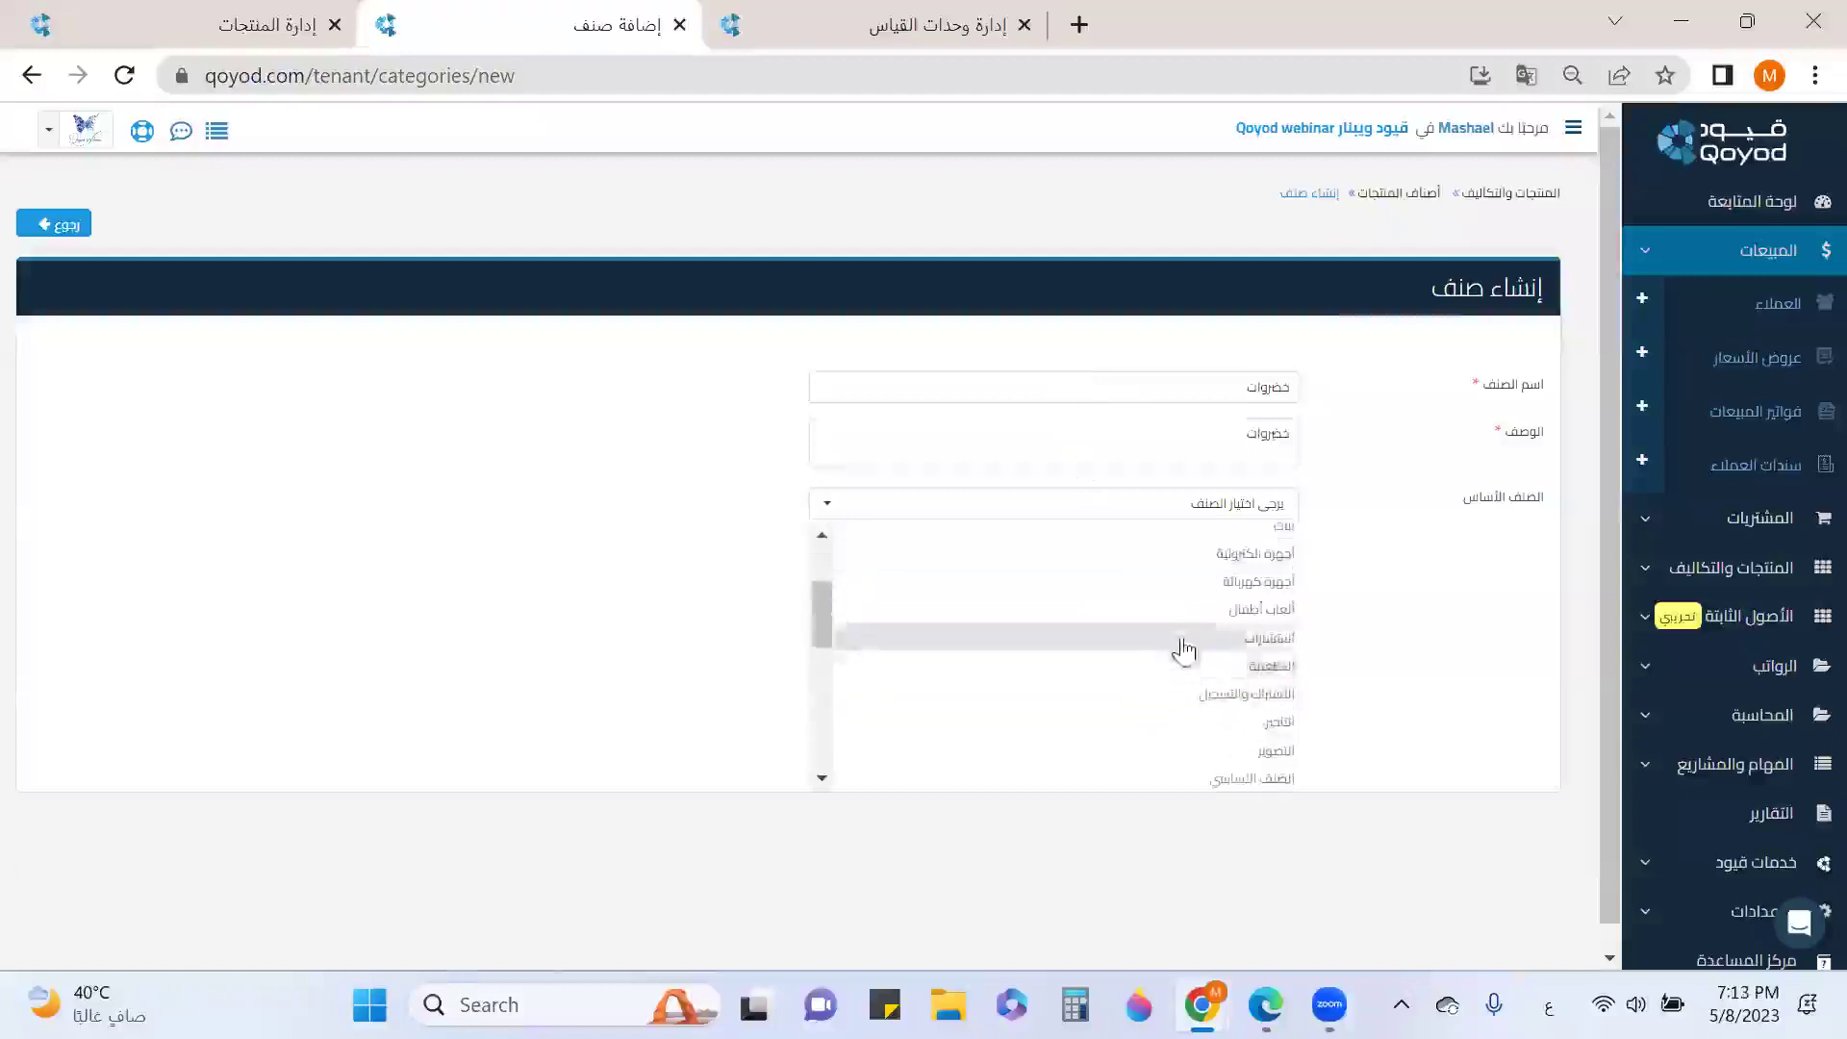
left_click(1195, 678)
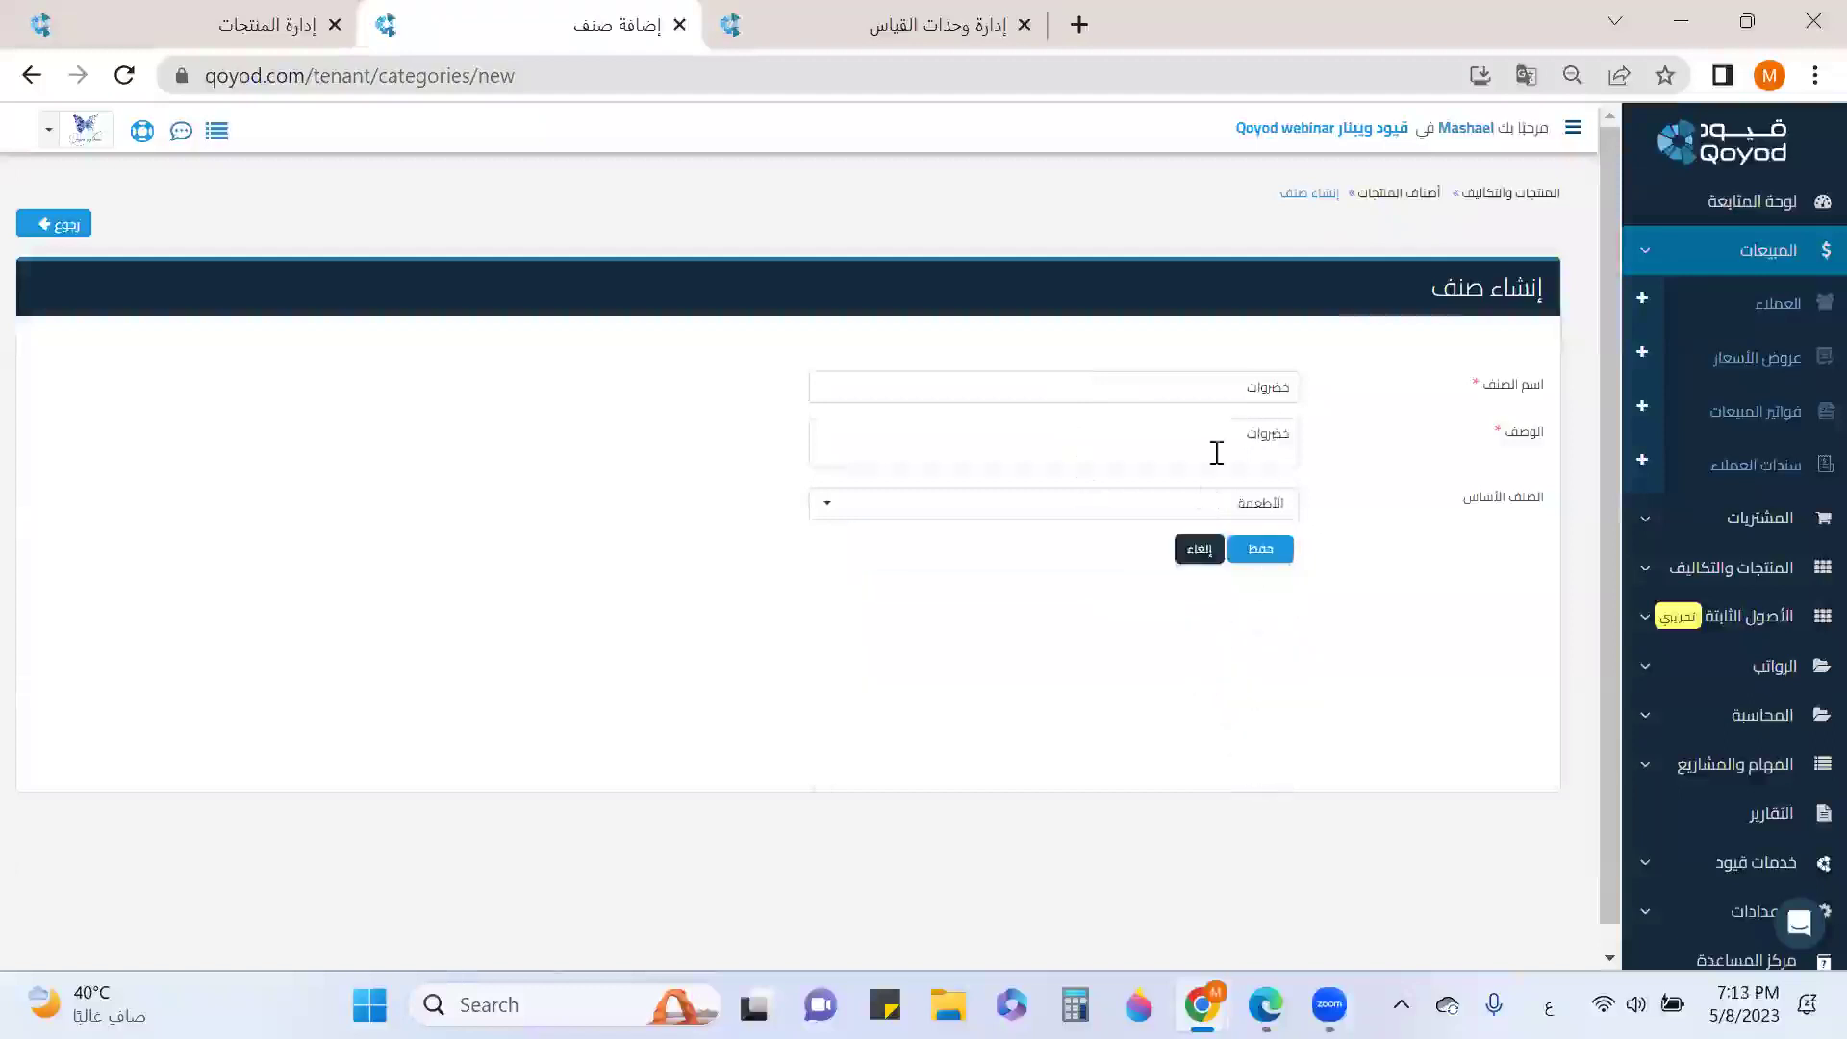
left_click(1280, 554)
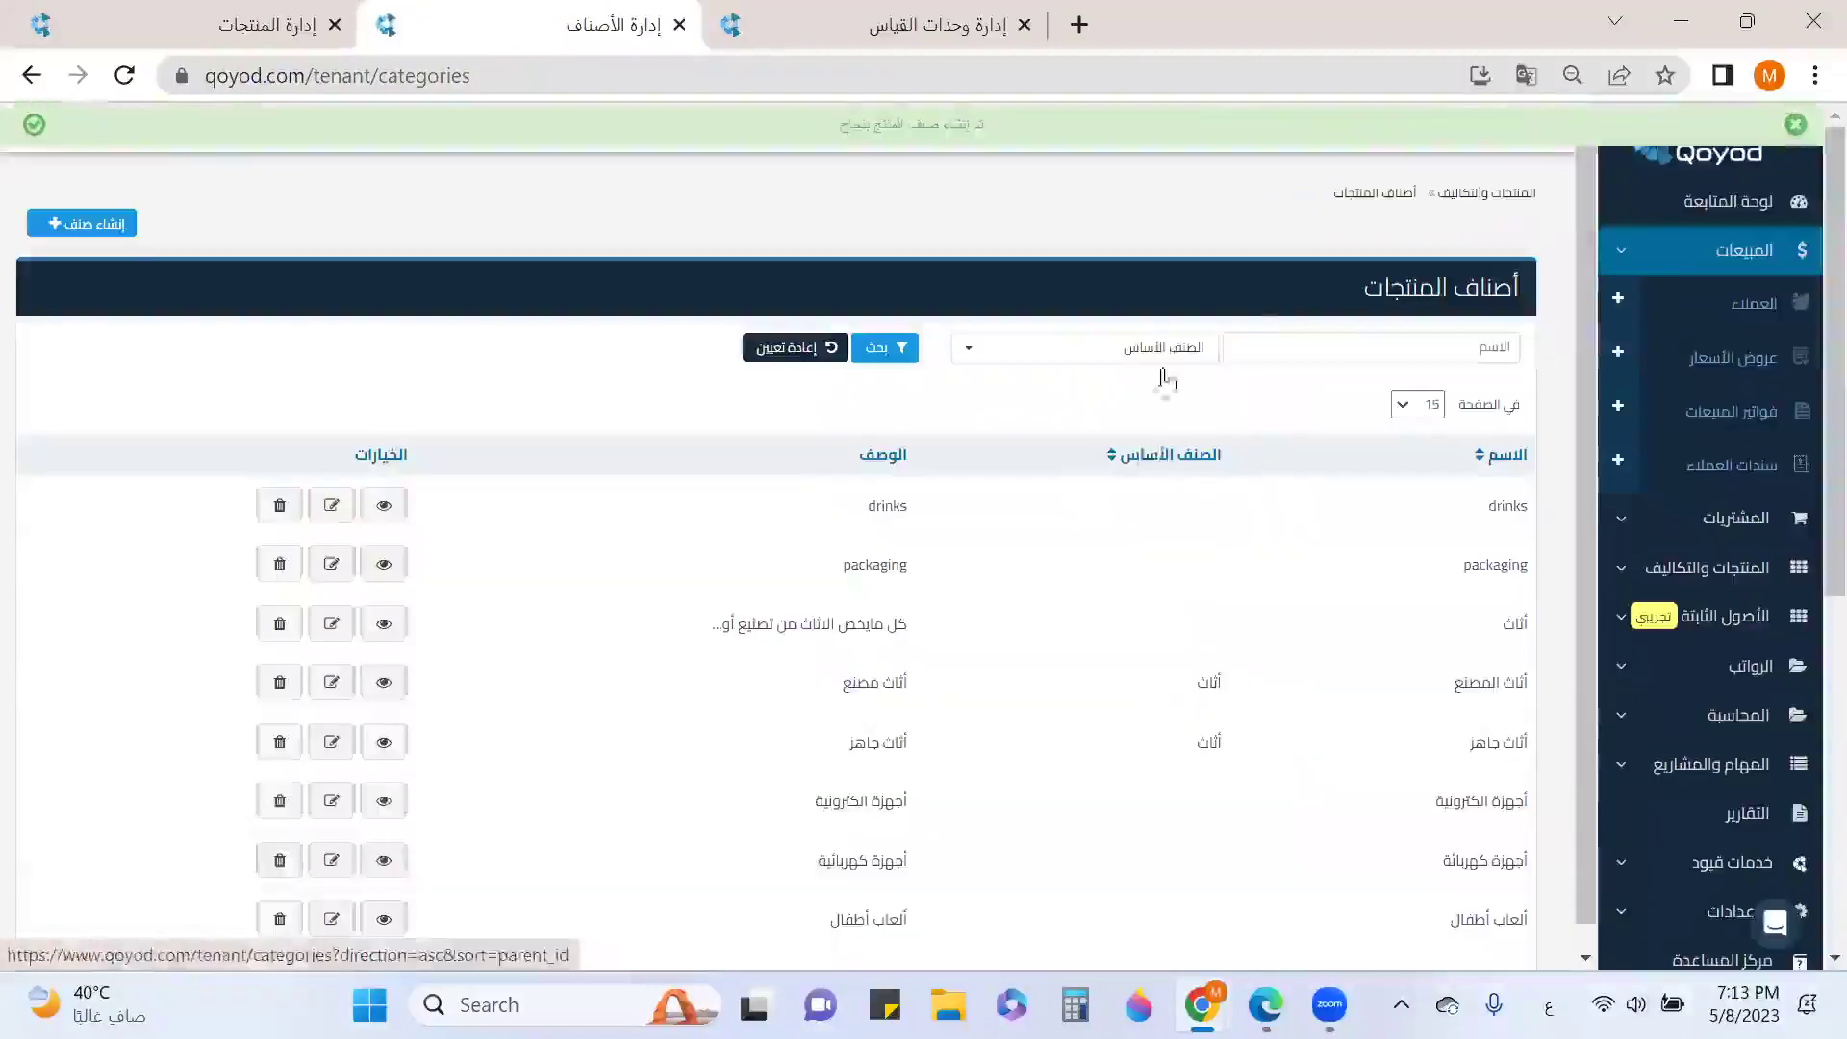
Filter the categories list by parent الأطعمة, then by parent أثاث.
left_click(1206, 356)
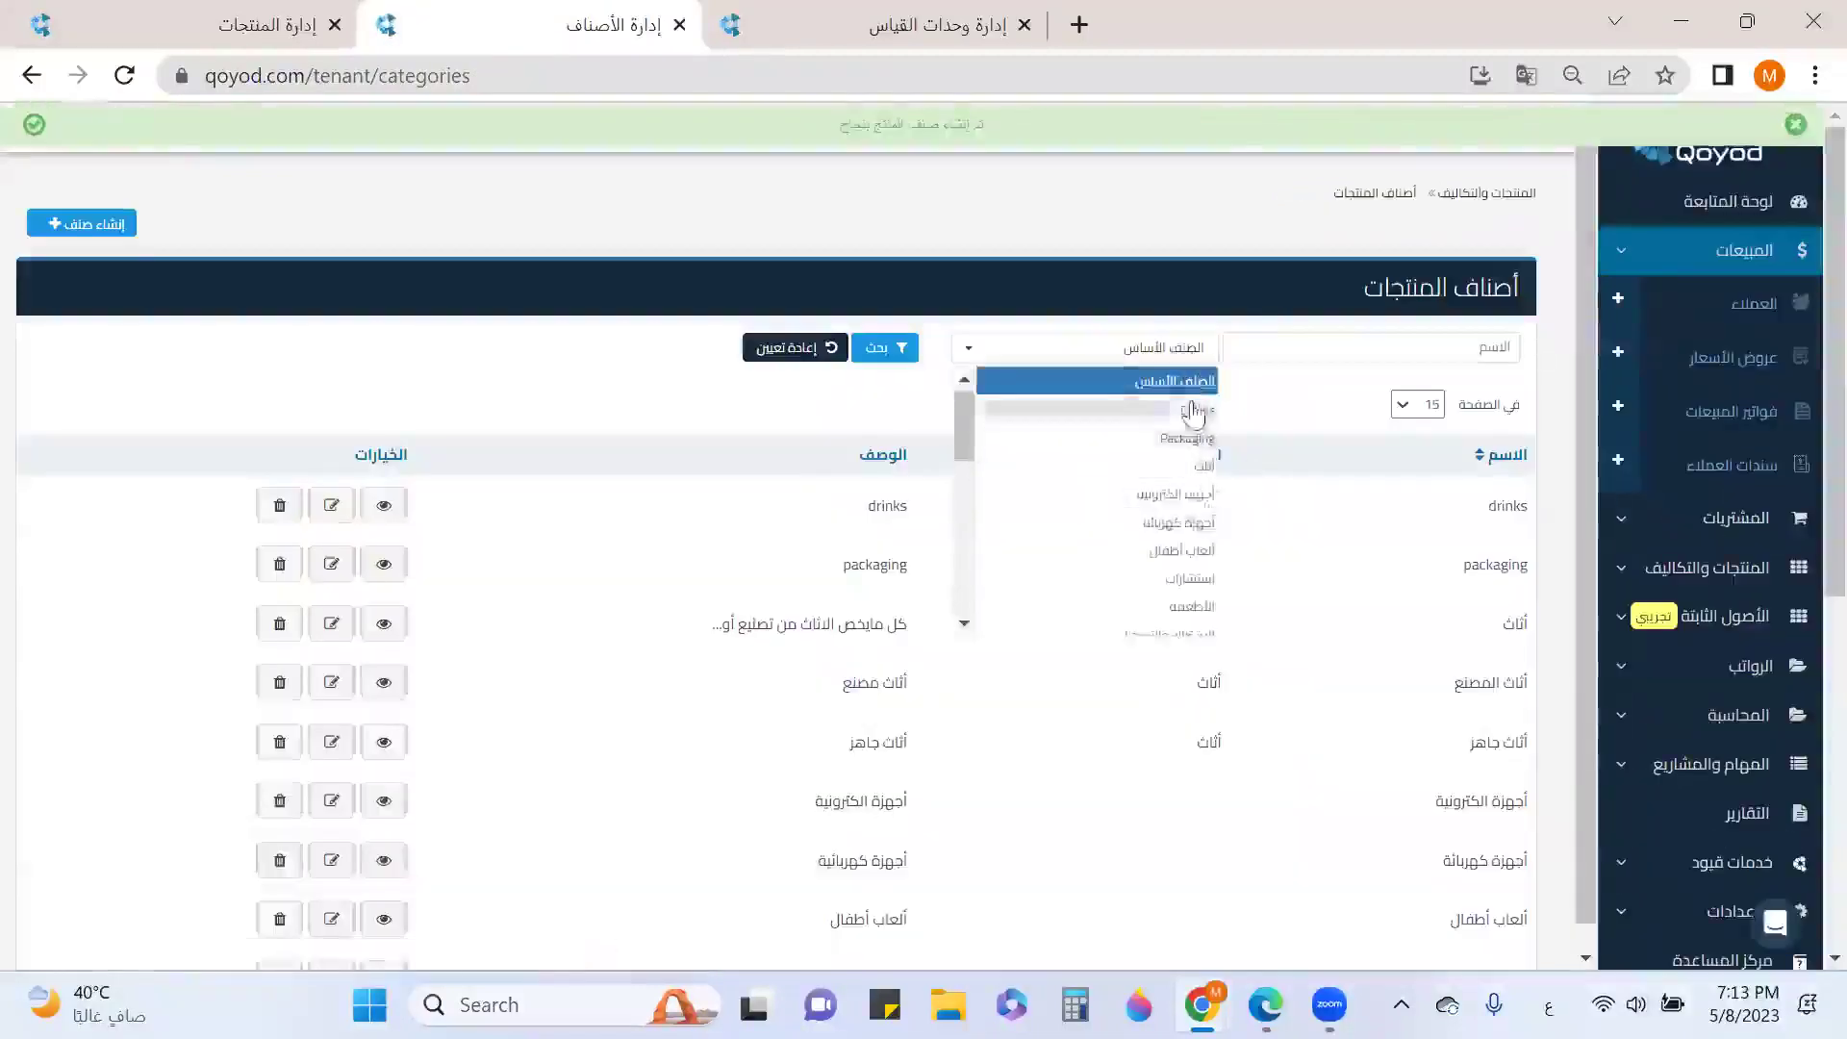
left_click(1192, 606)
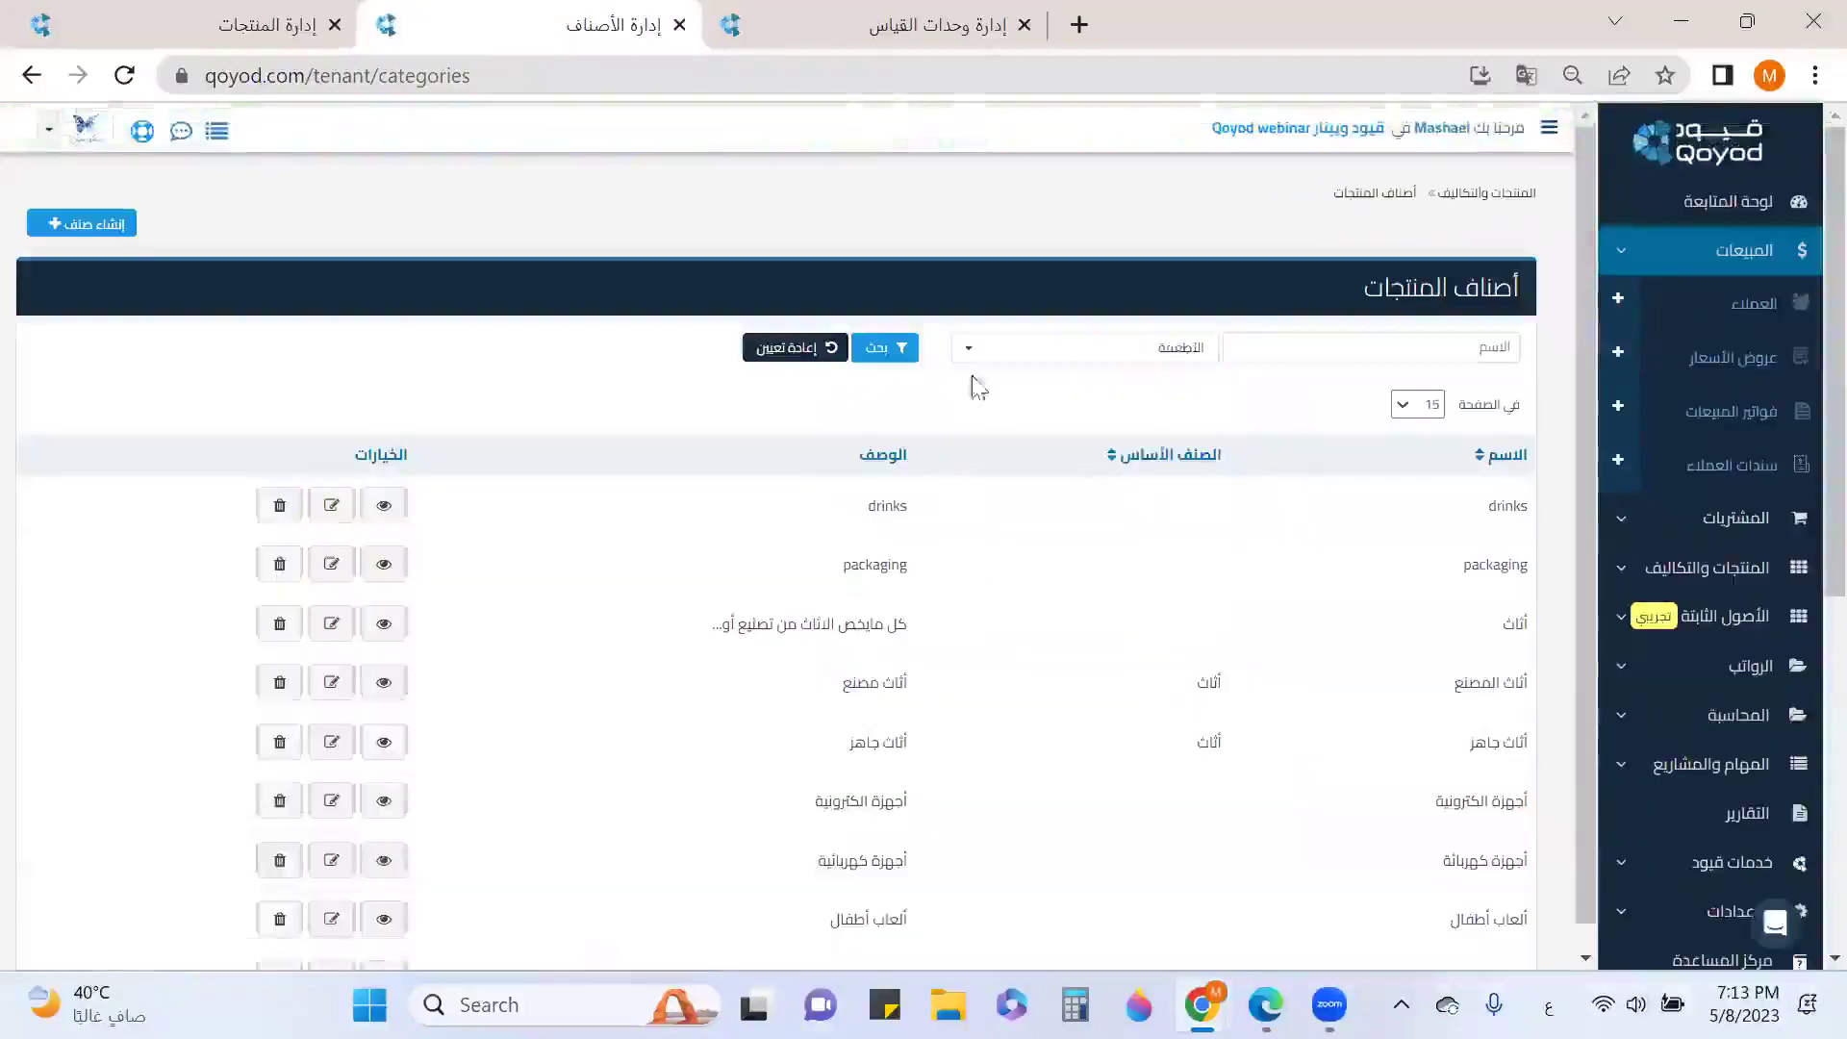
left_click(912, 352)
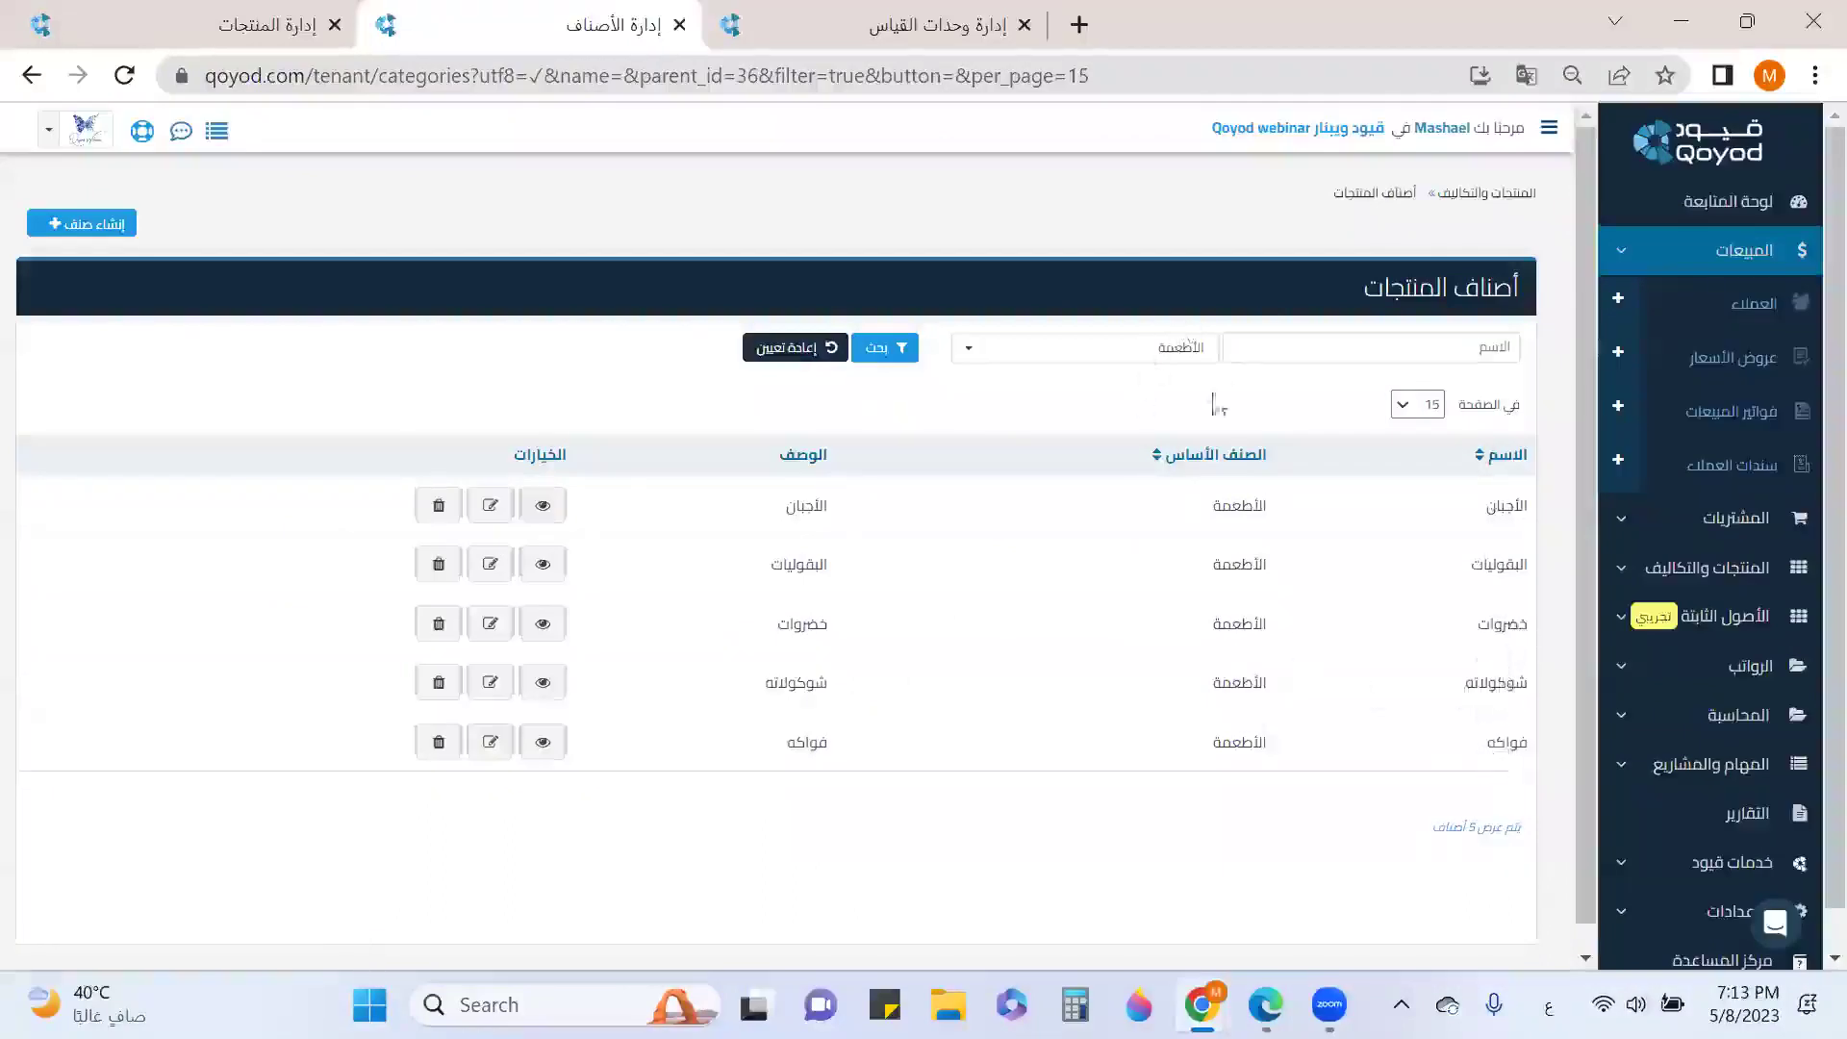
left_click(1106, 354)
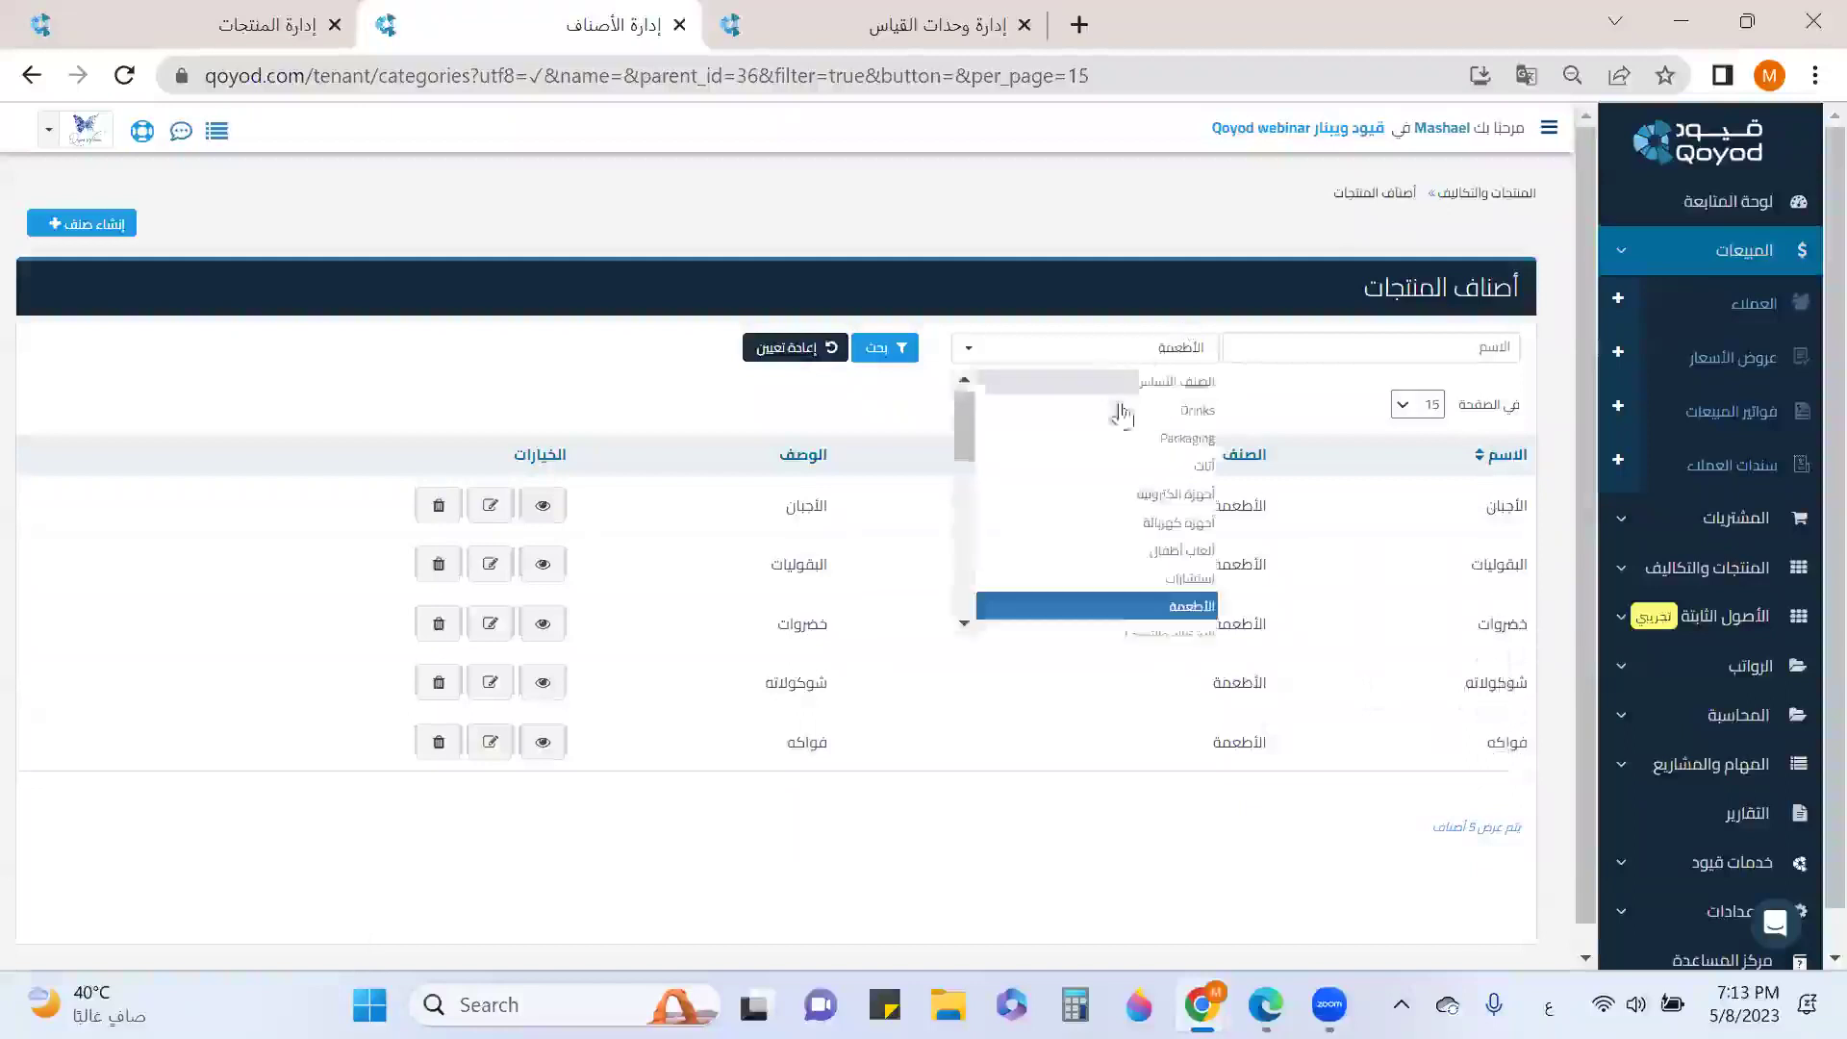
left_click(1135, 468)
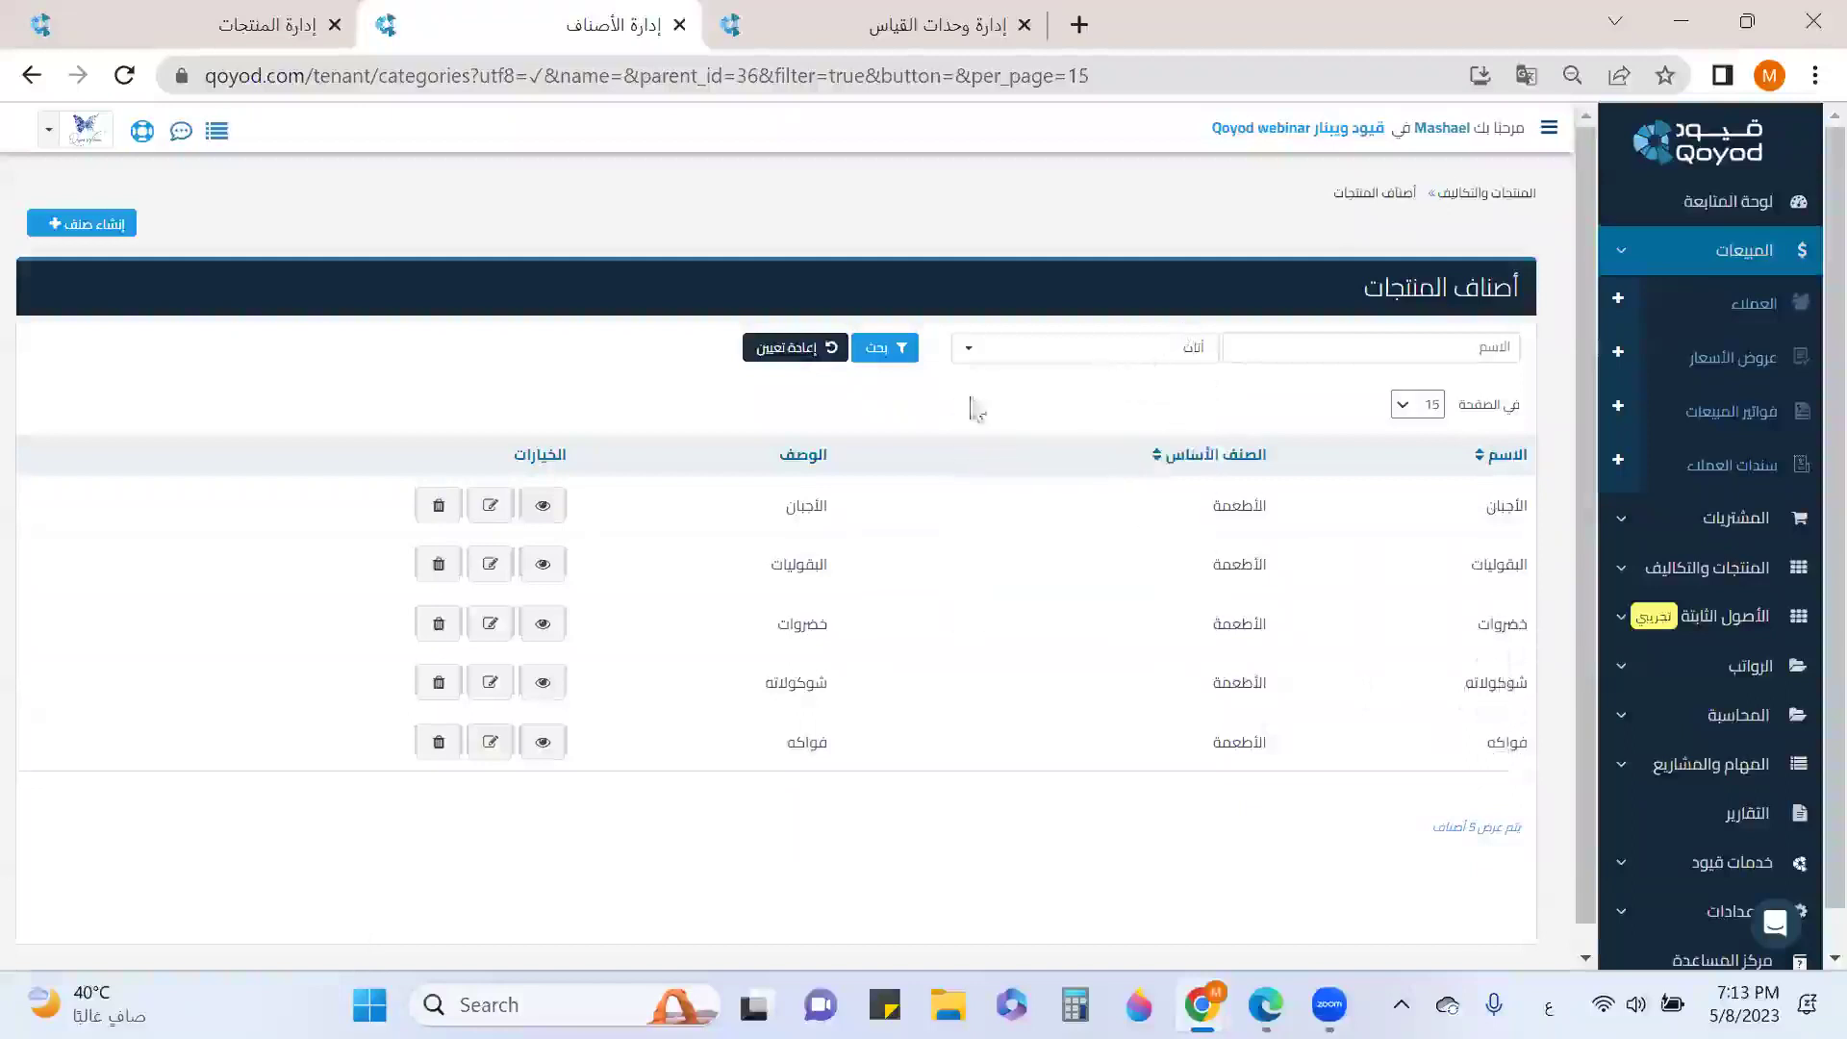
left_click(884, 347)
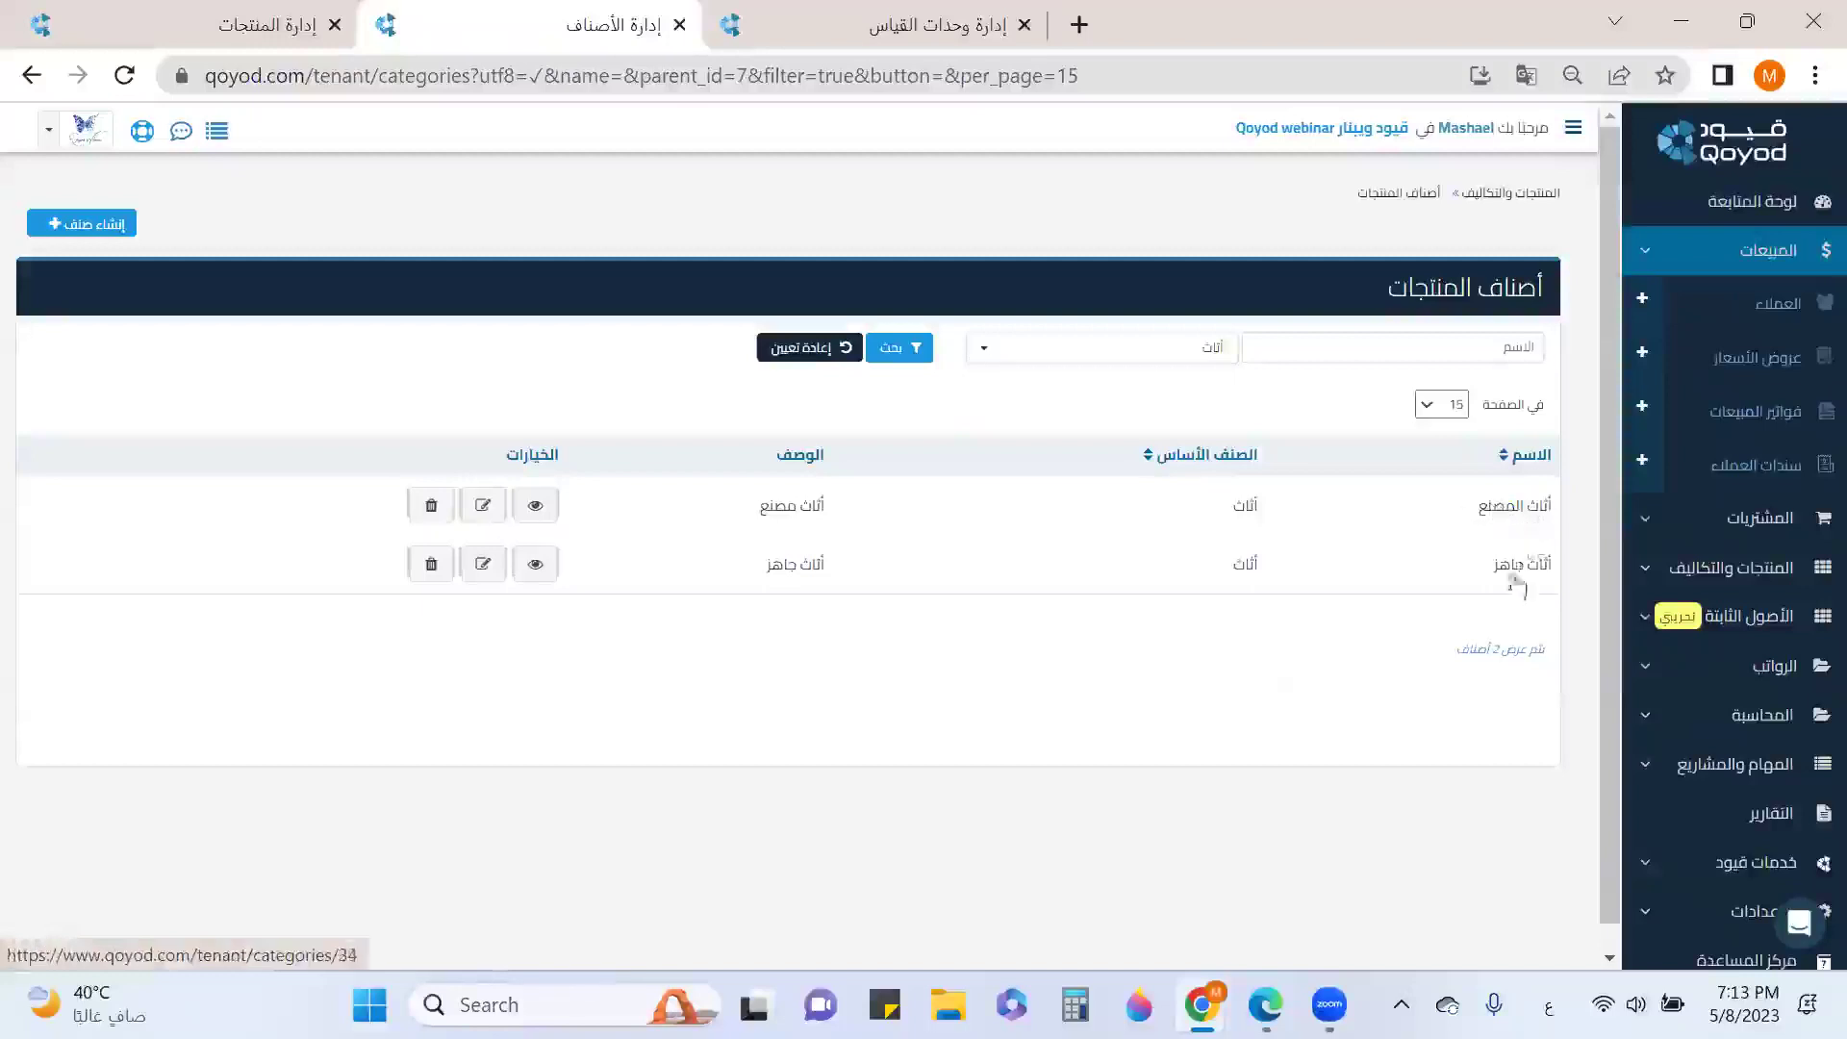
Filter the categories by parent مجوهرات, then close the categories tab.
left_click(1162, 368)
scroll(1190, 516, "down", 2)
scroll(1189, 535, "down", 2)
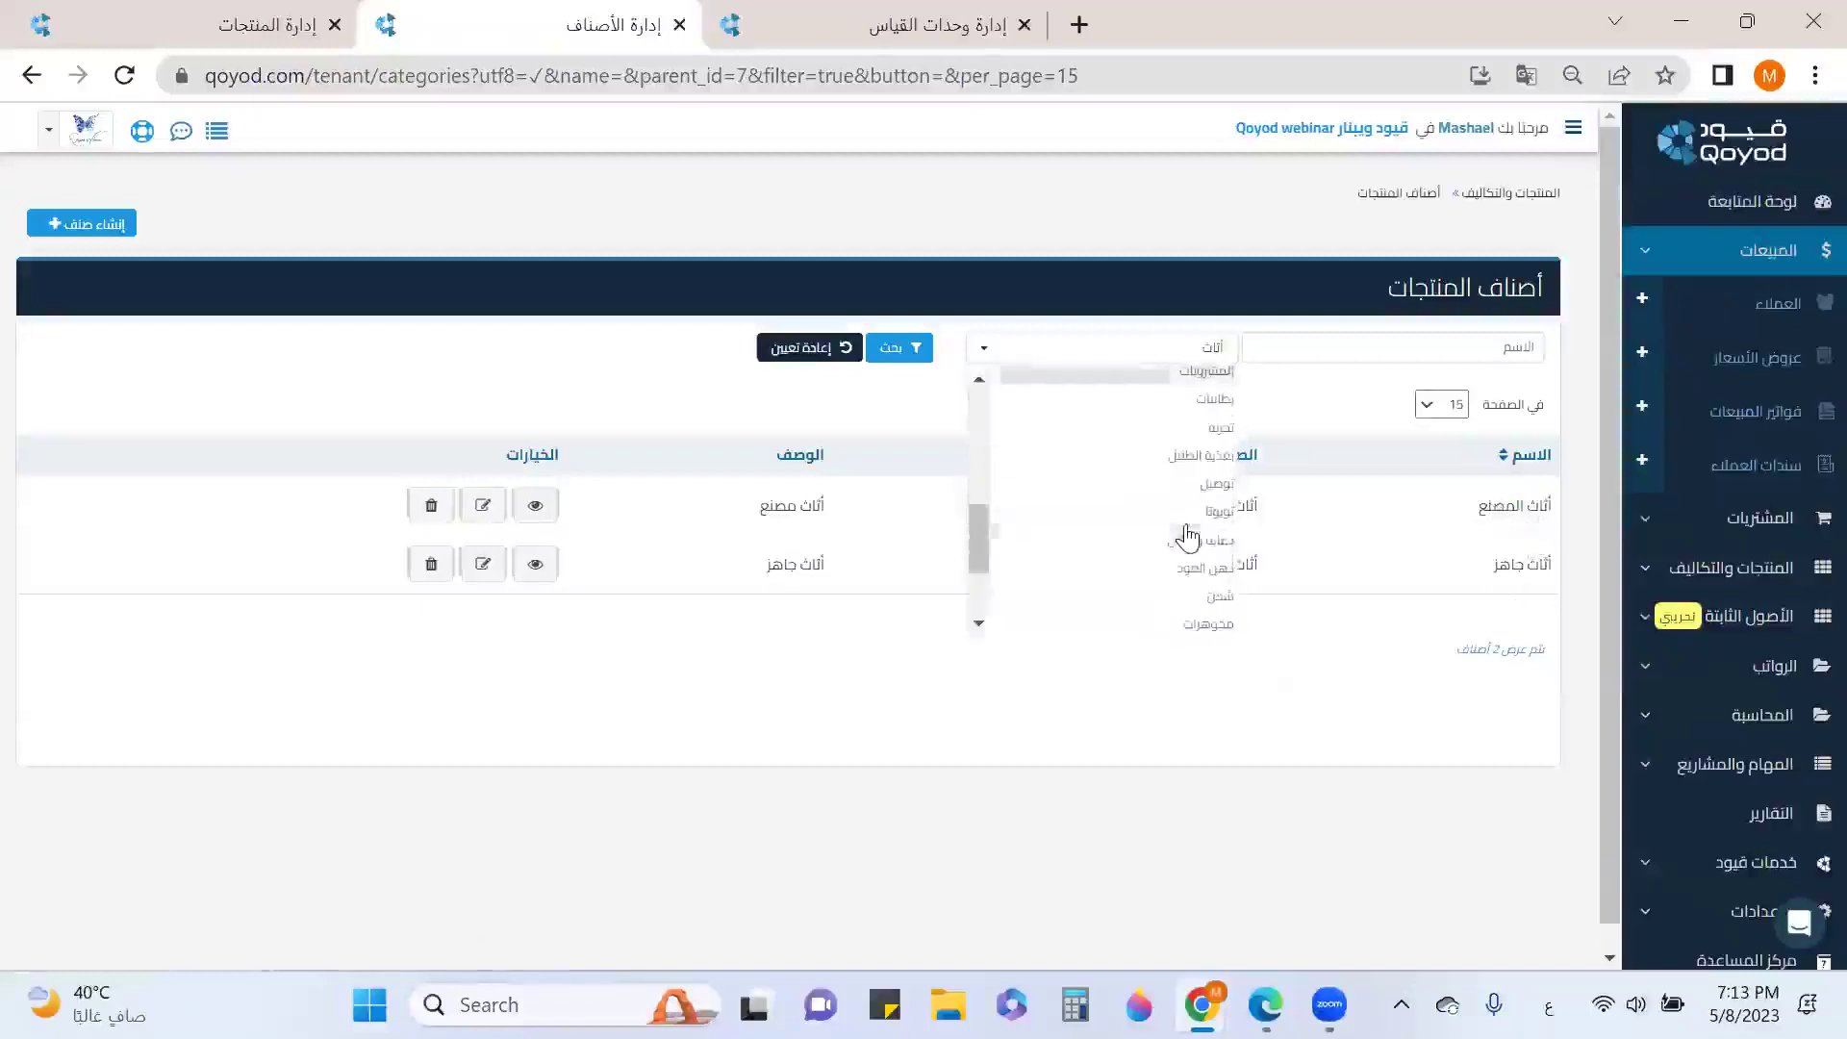
left_click(1200, 623)
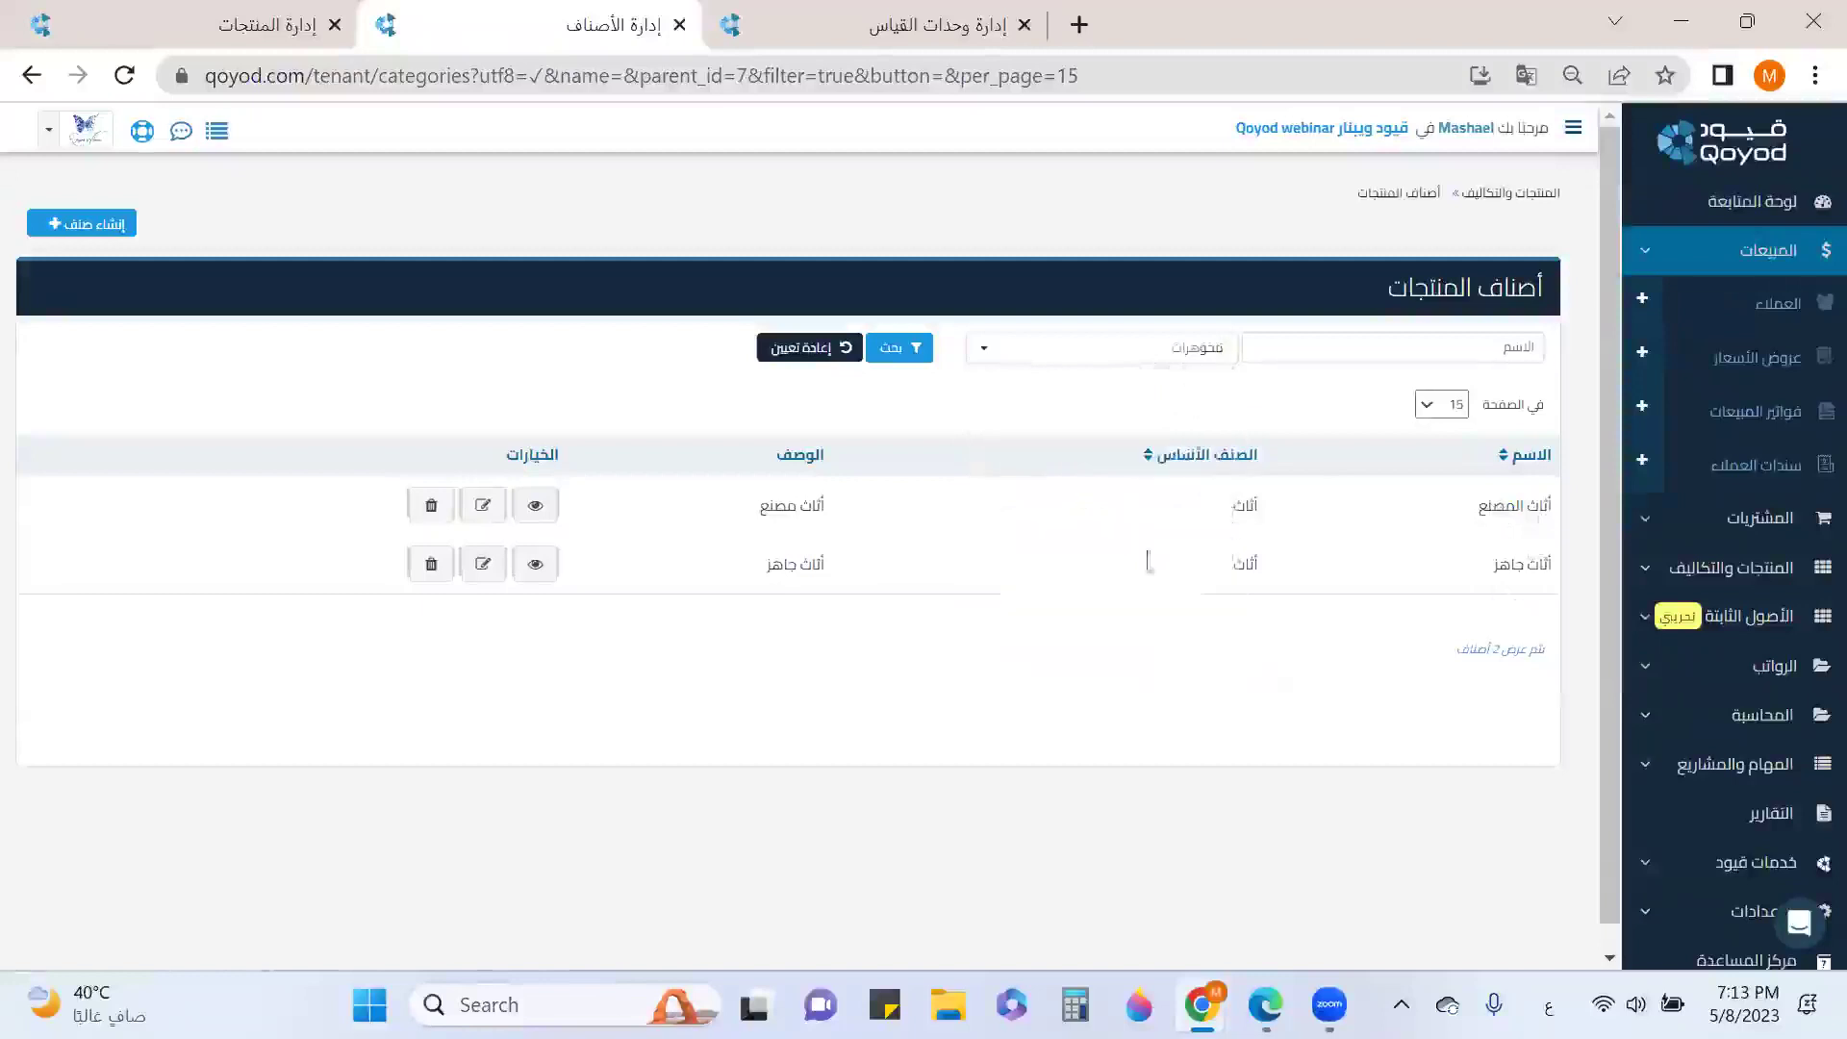
left_click(918, 358)
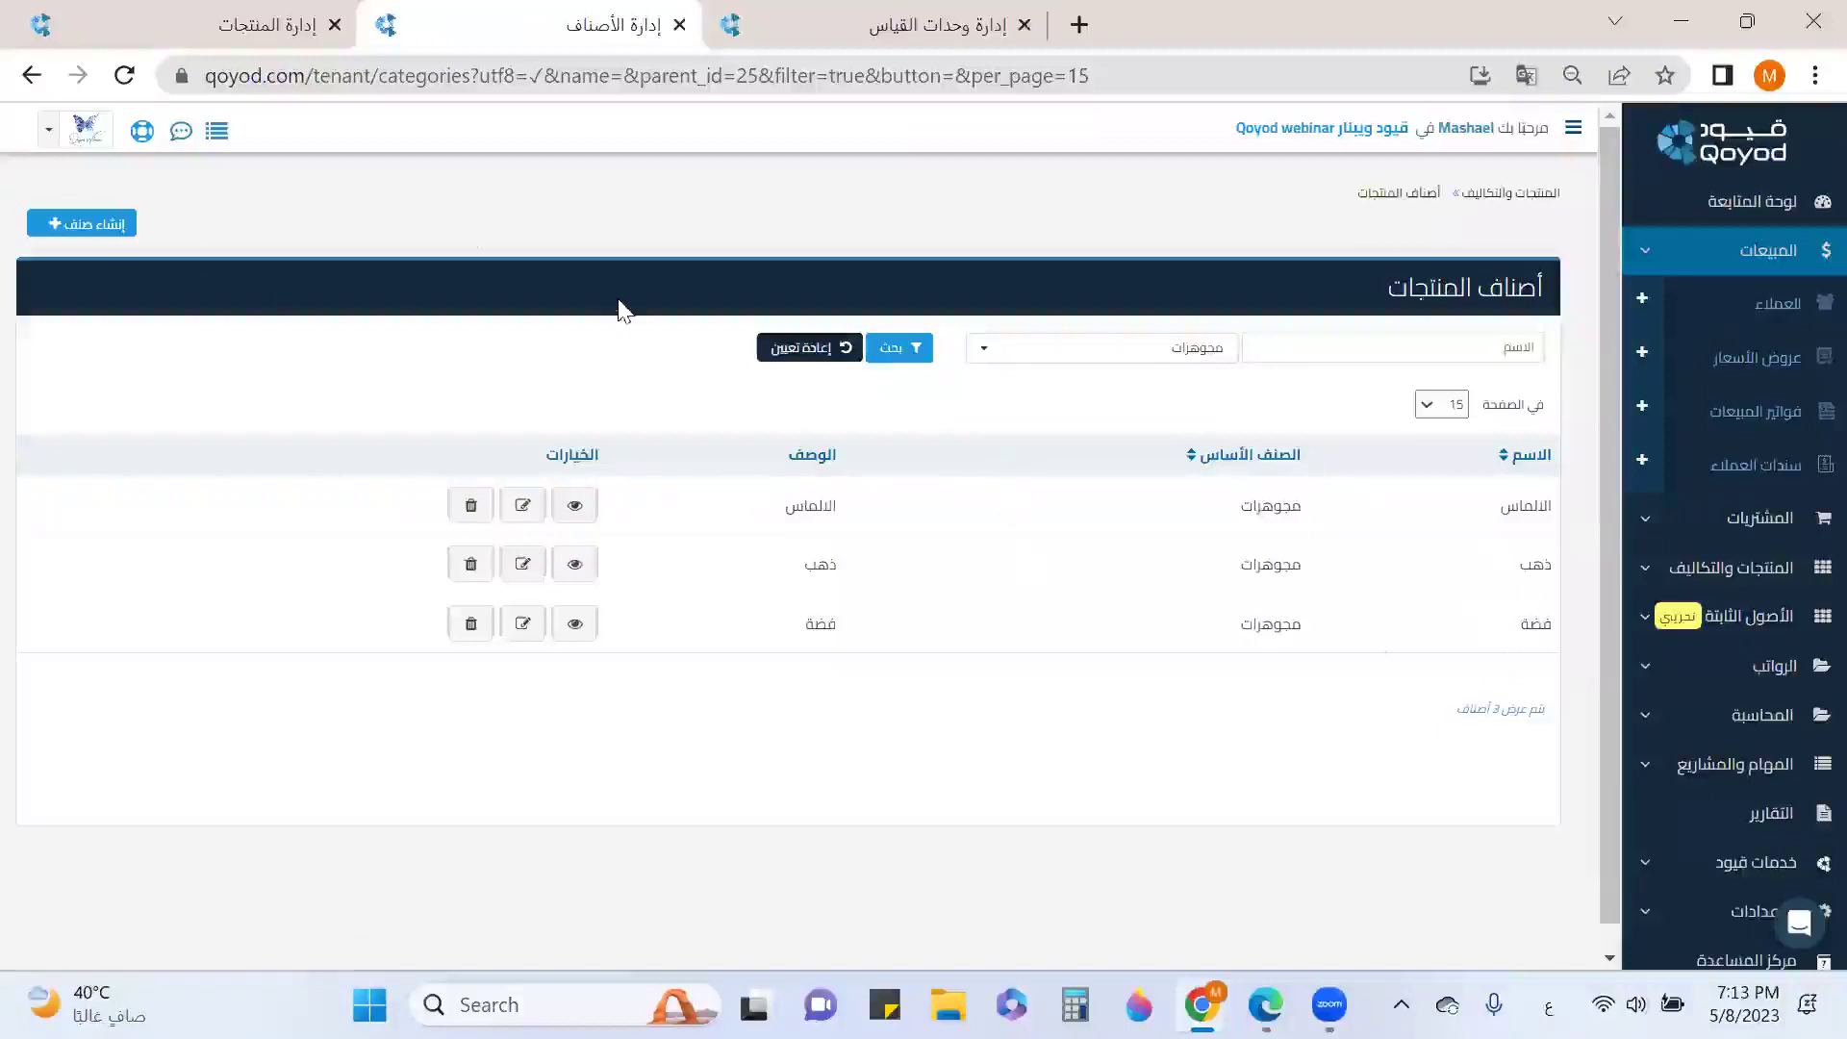
left_click(680, 25)
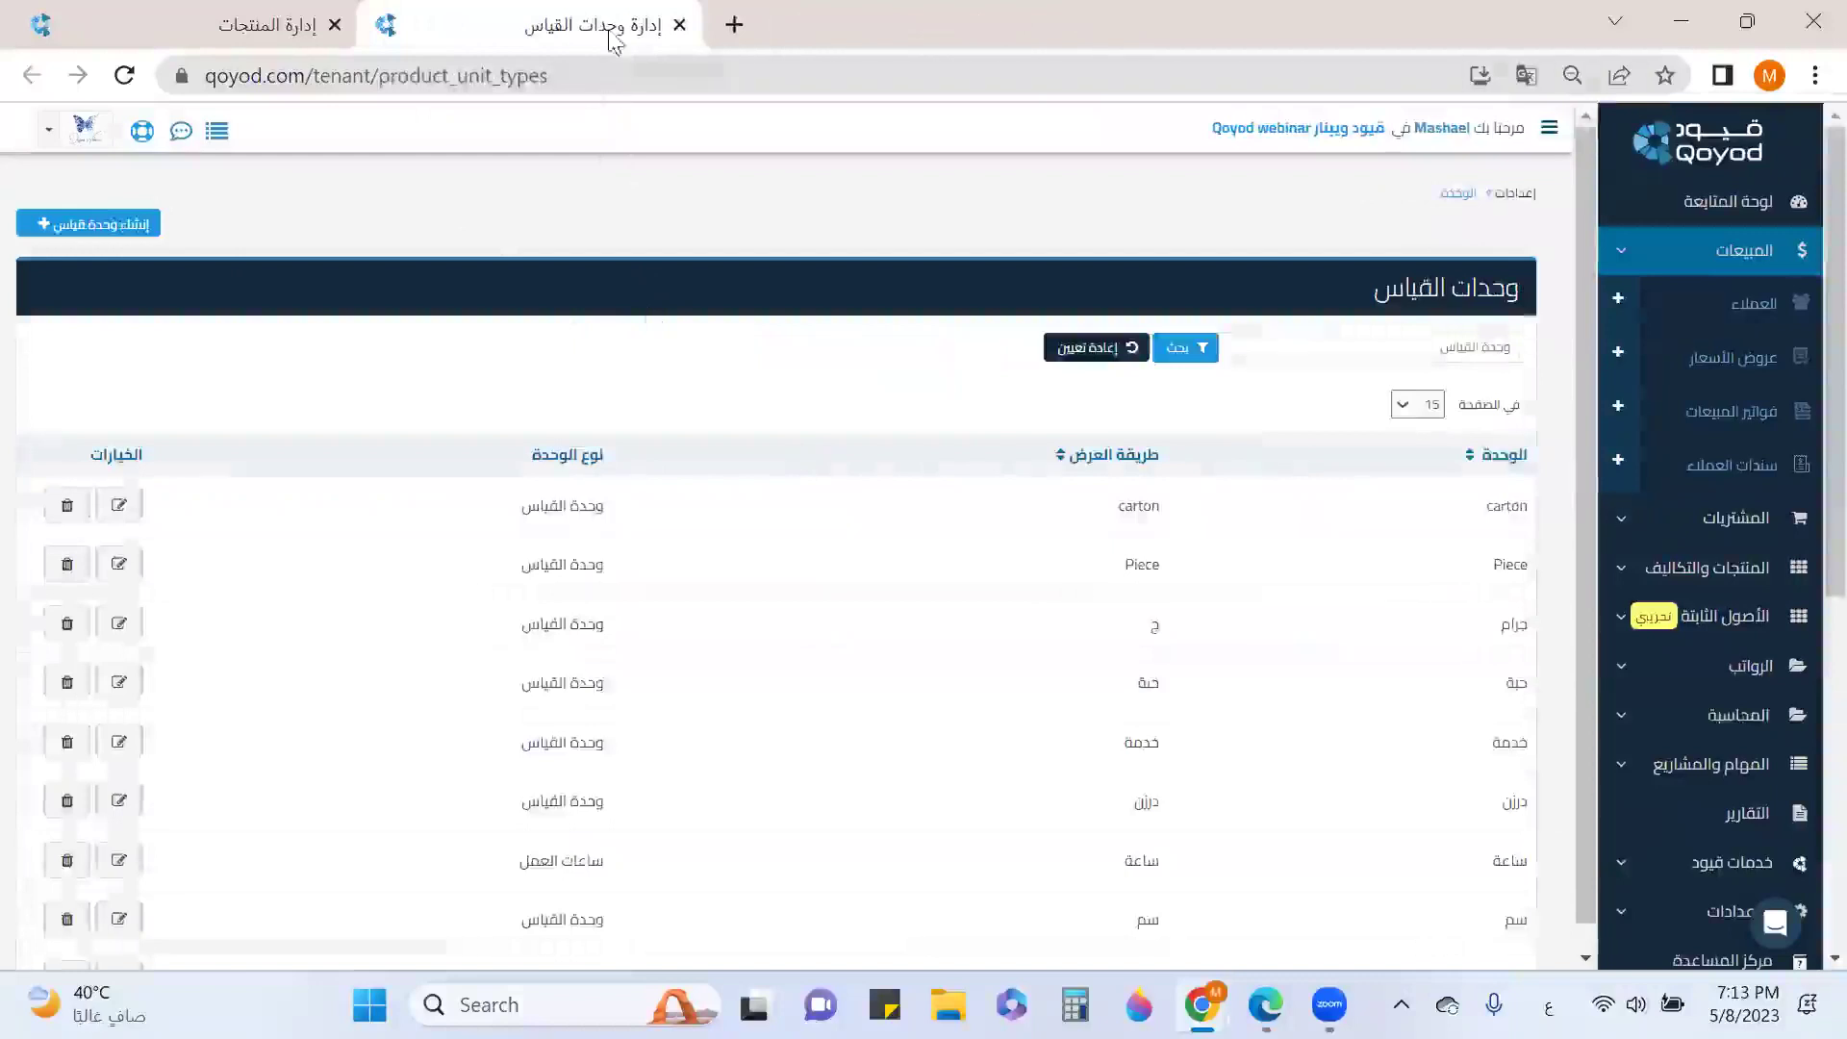
Start a new unit of measure and name it كرتون حجم M.
left_click(106, 226)
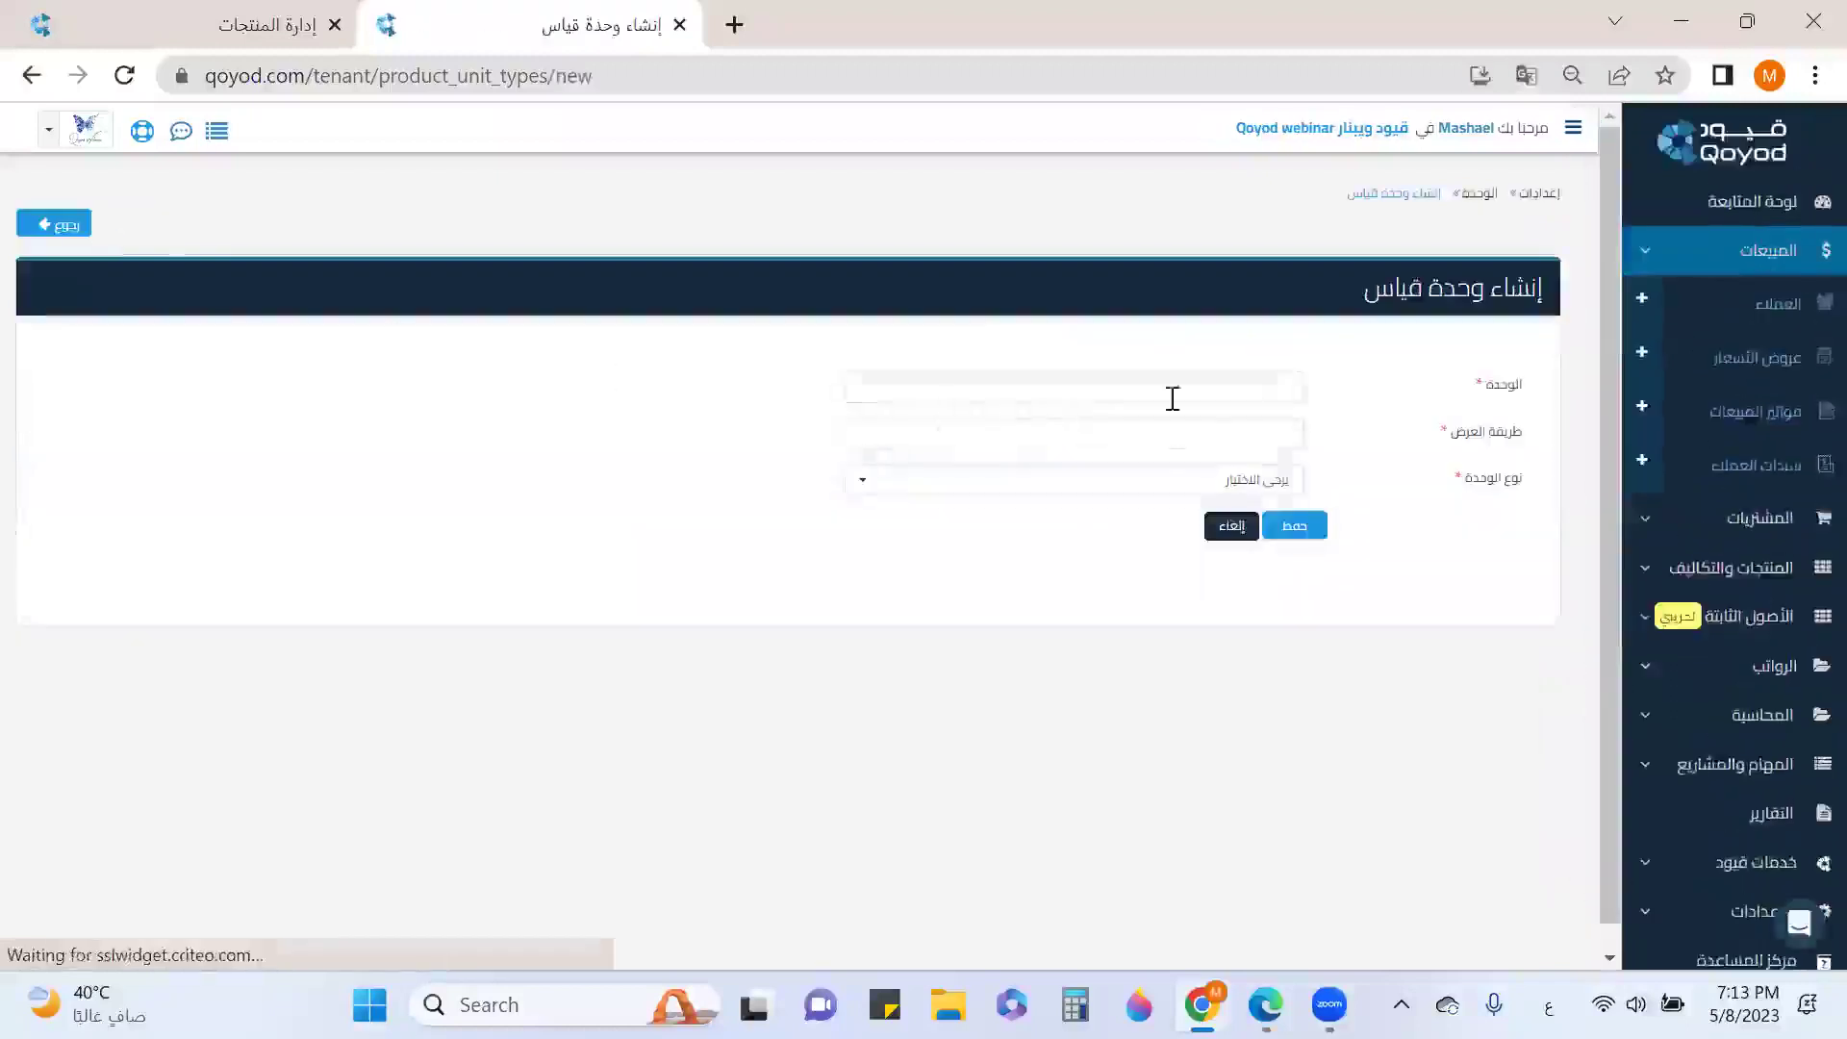
left_click(1236, 396)
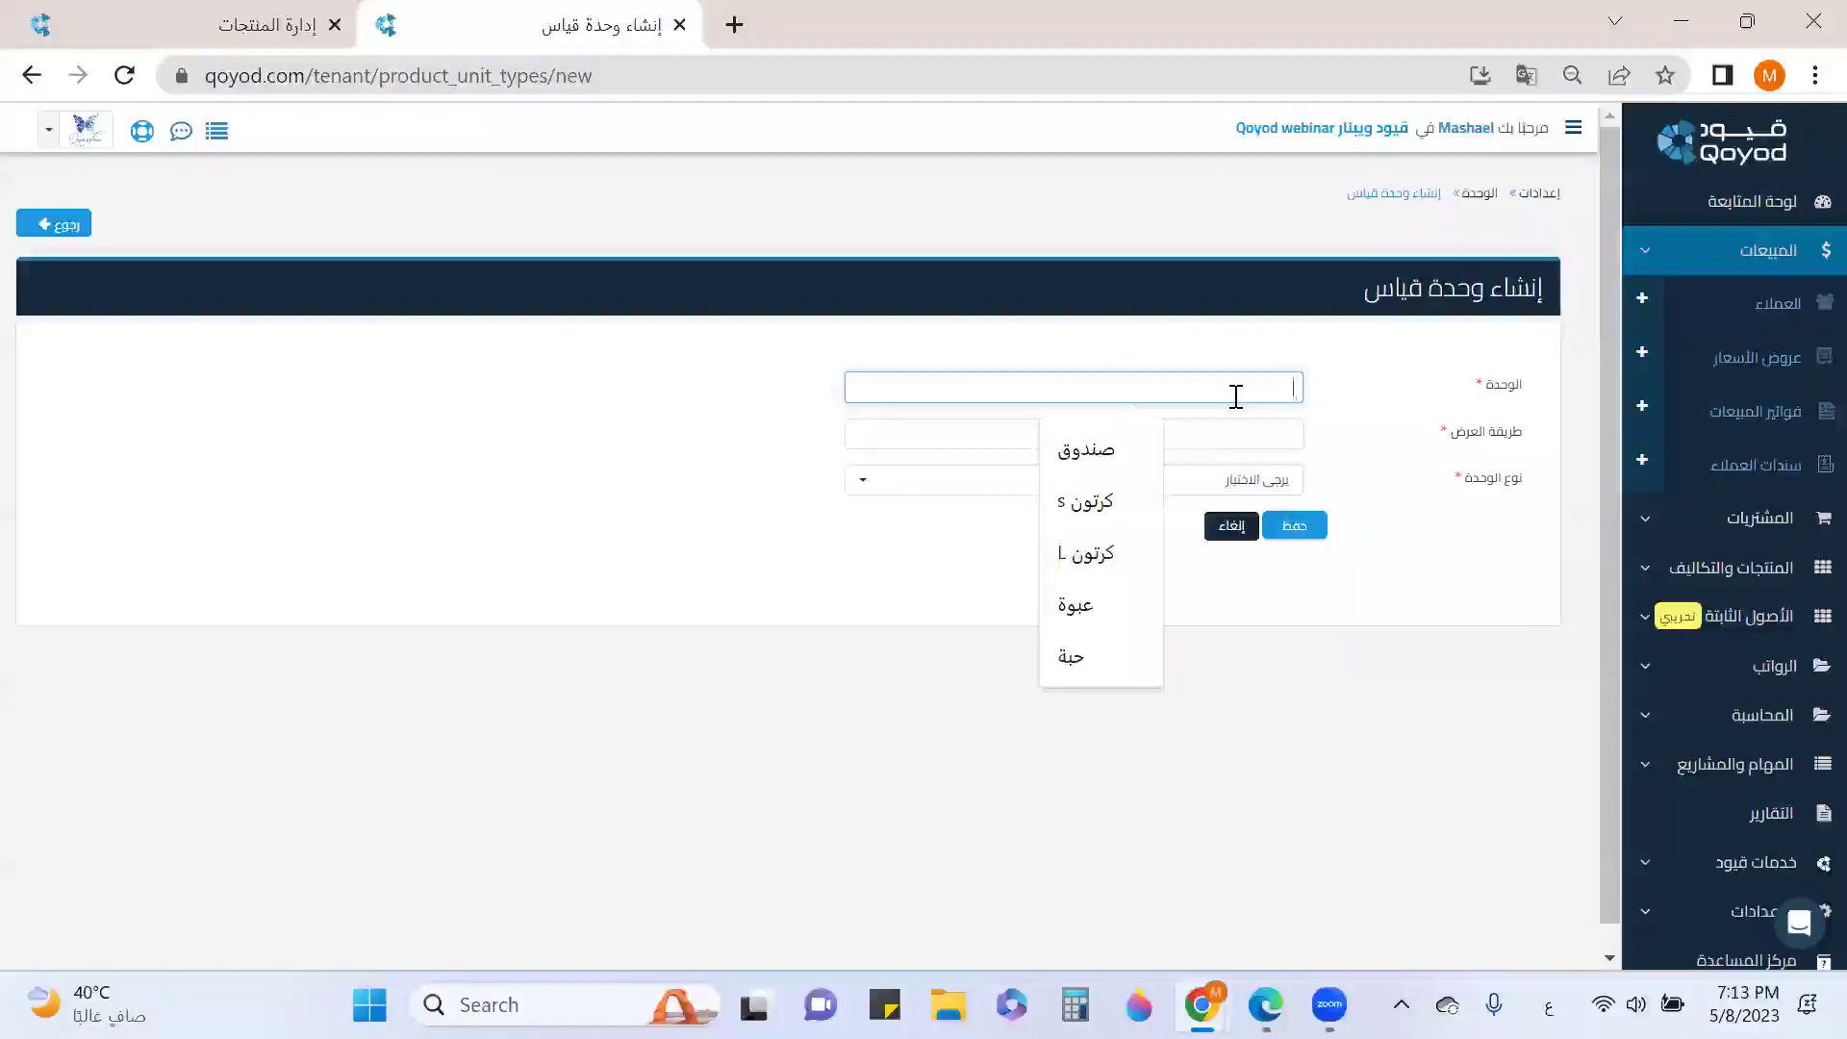
type("رزن")
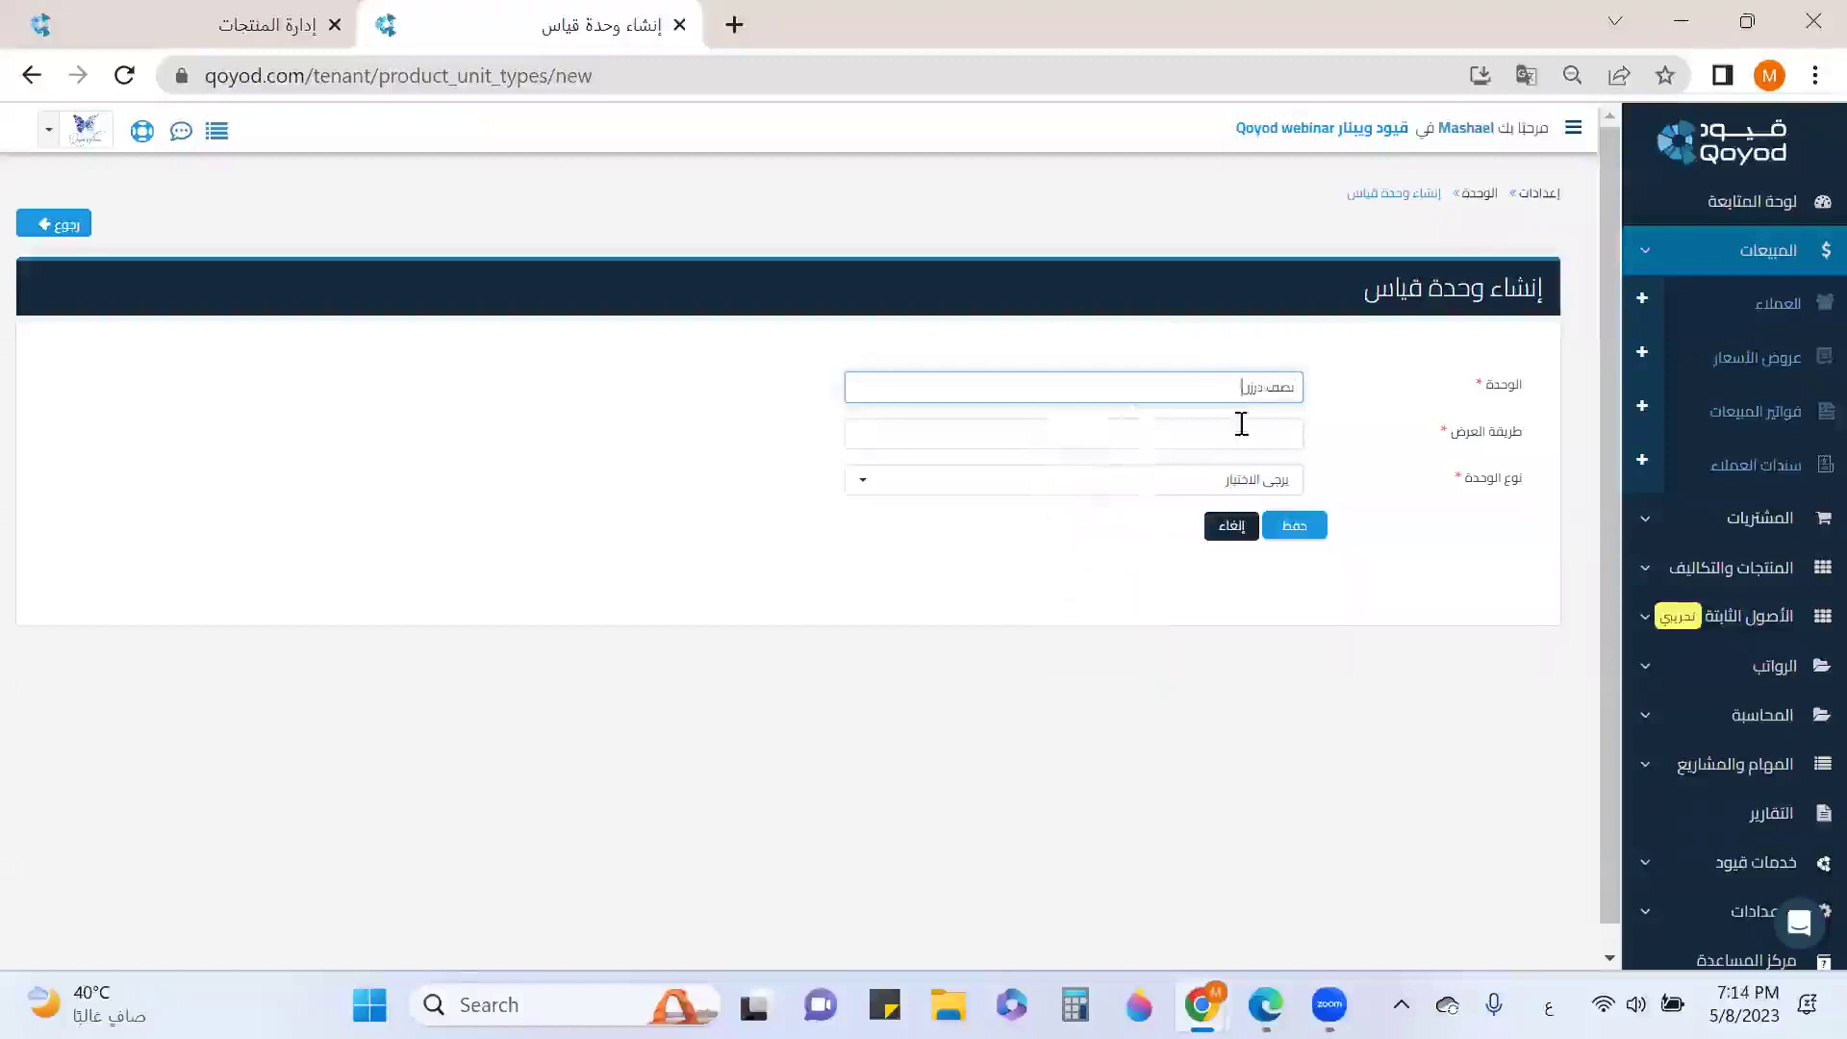
left_click(1242, 425)
left_click(1238, 390)
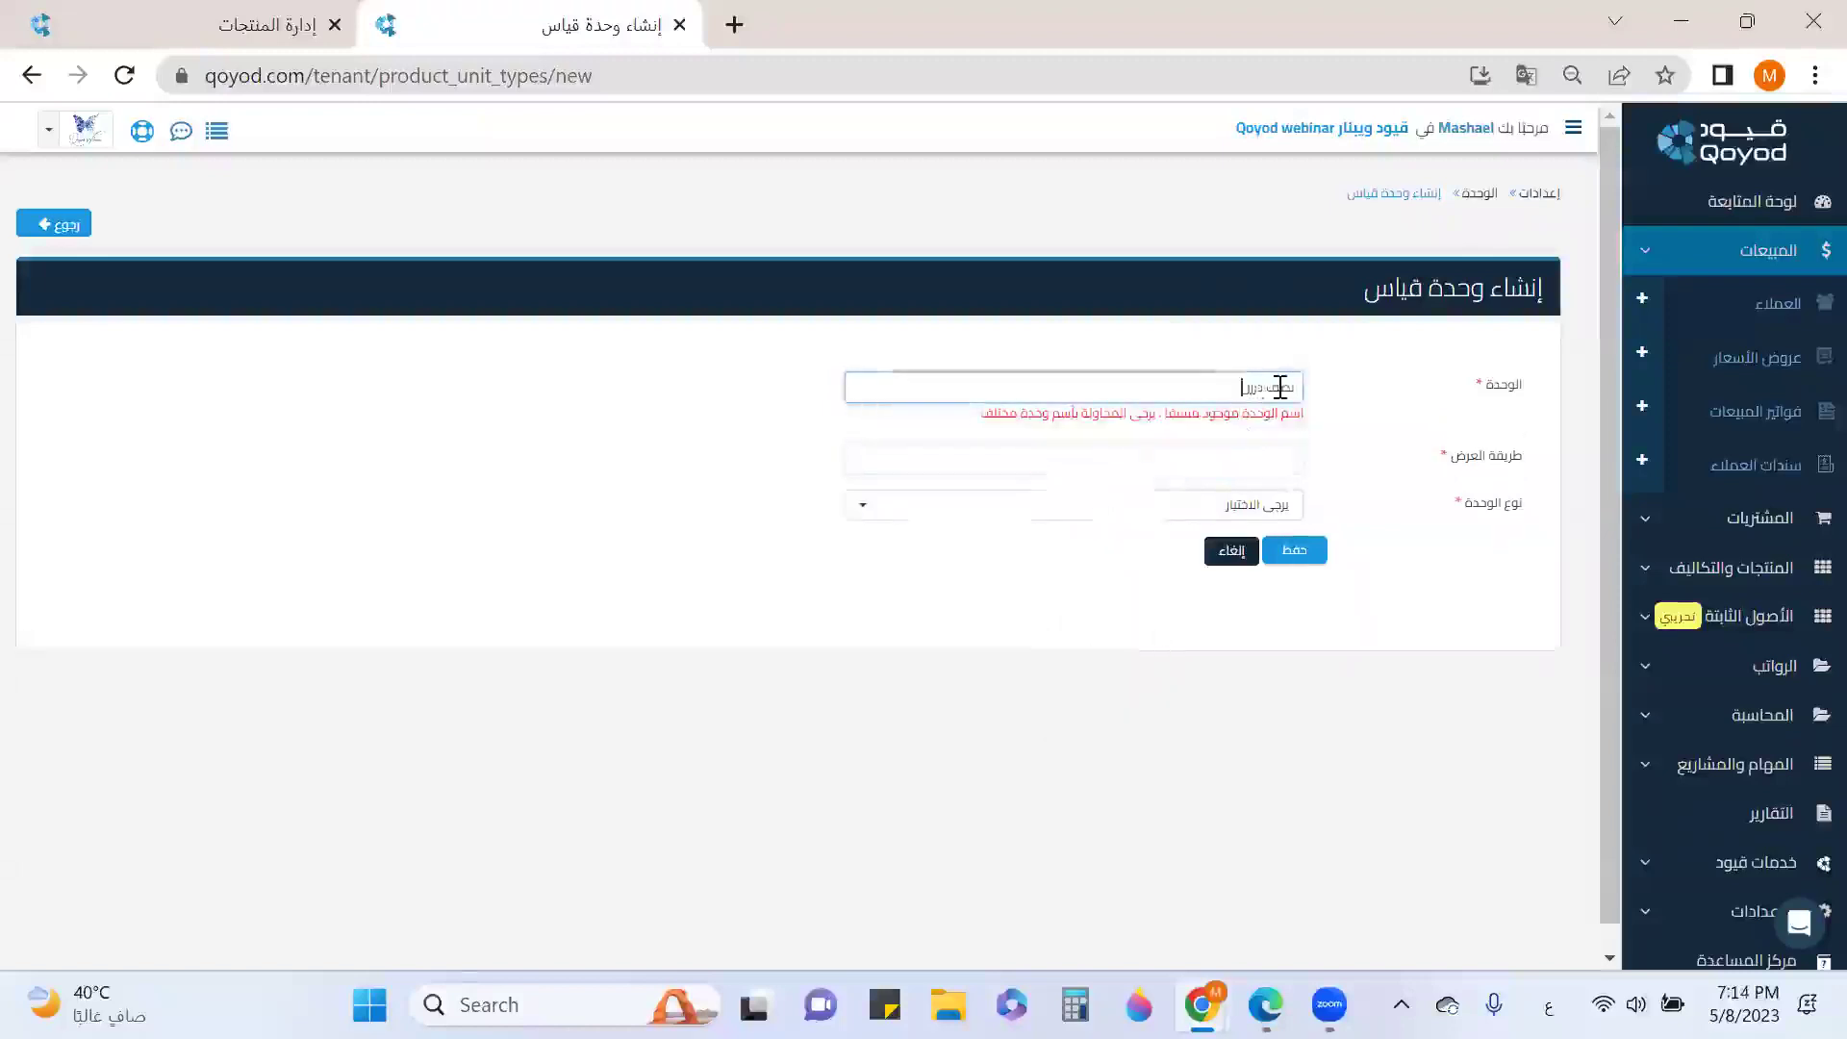
triple_click(1271, 386)
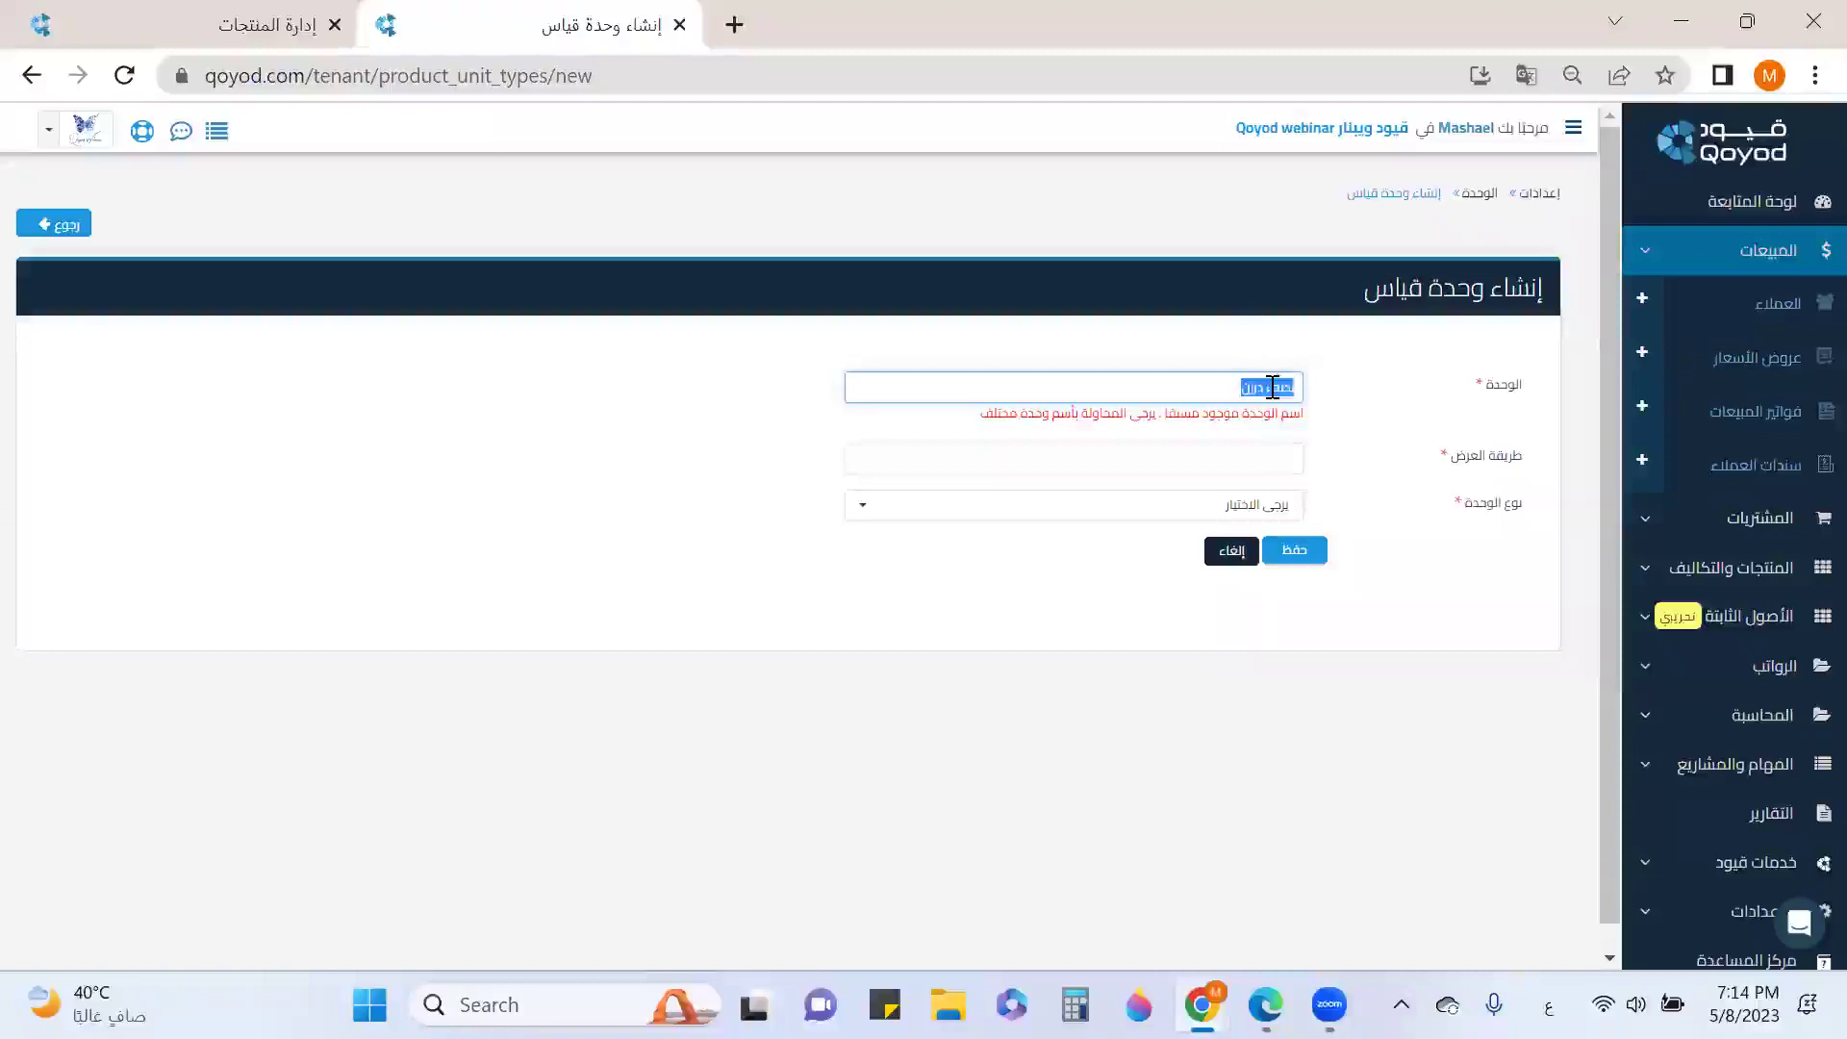
key("BackSpace")
type("ك")
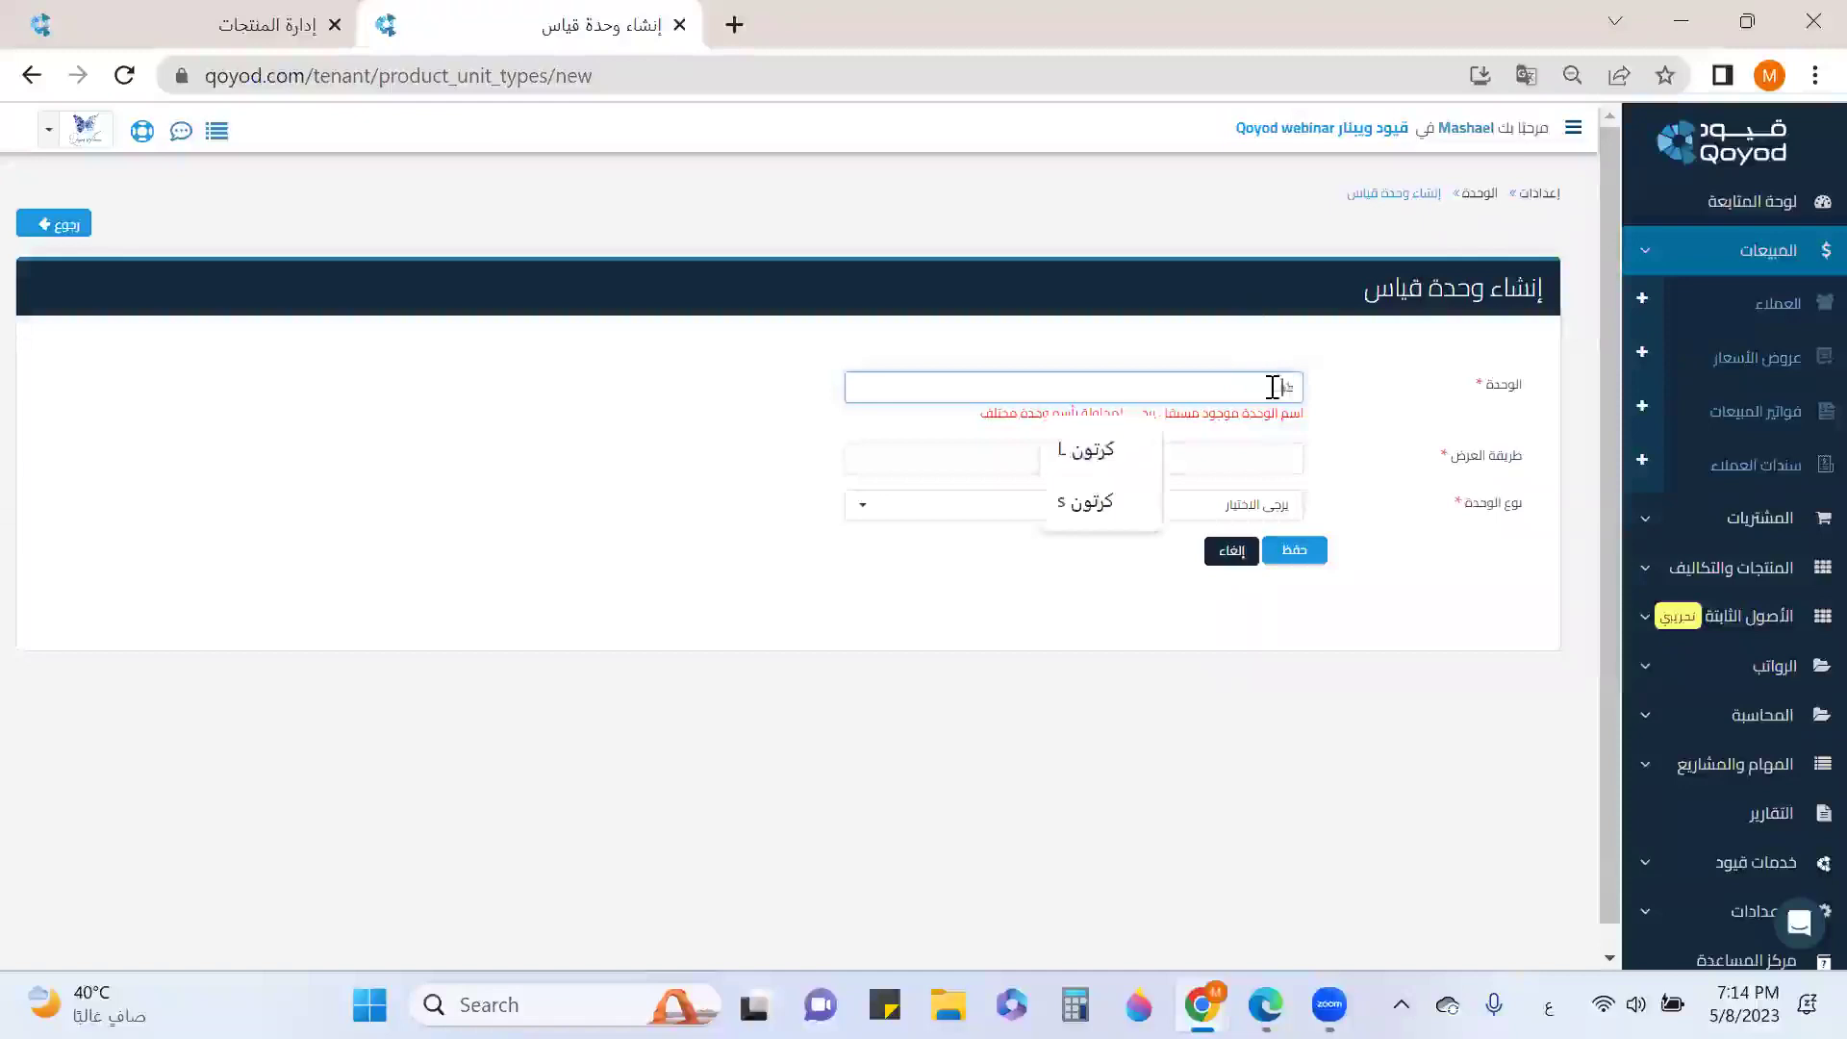
type("رتون حجم M")
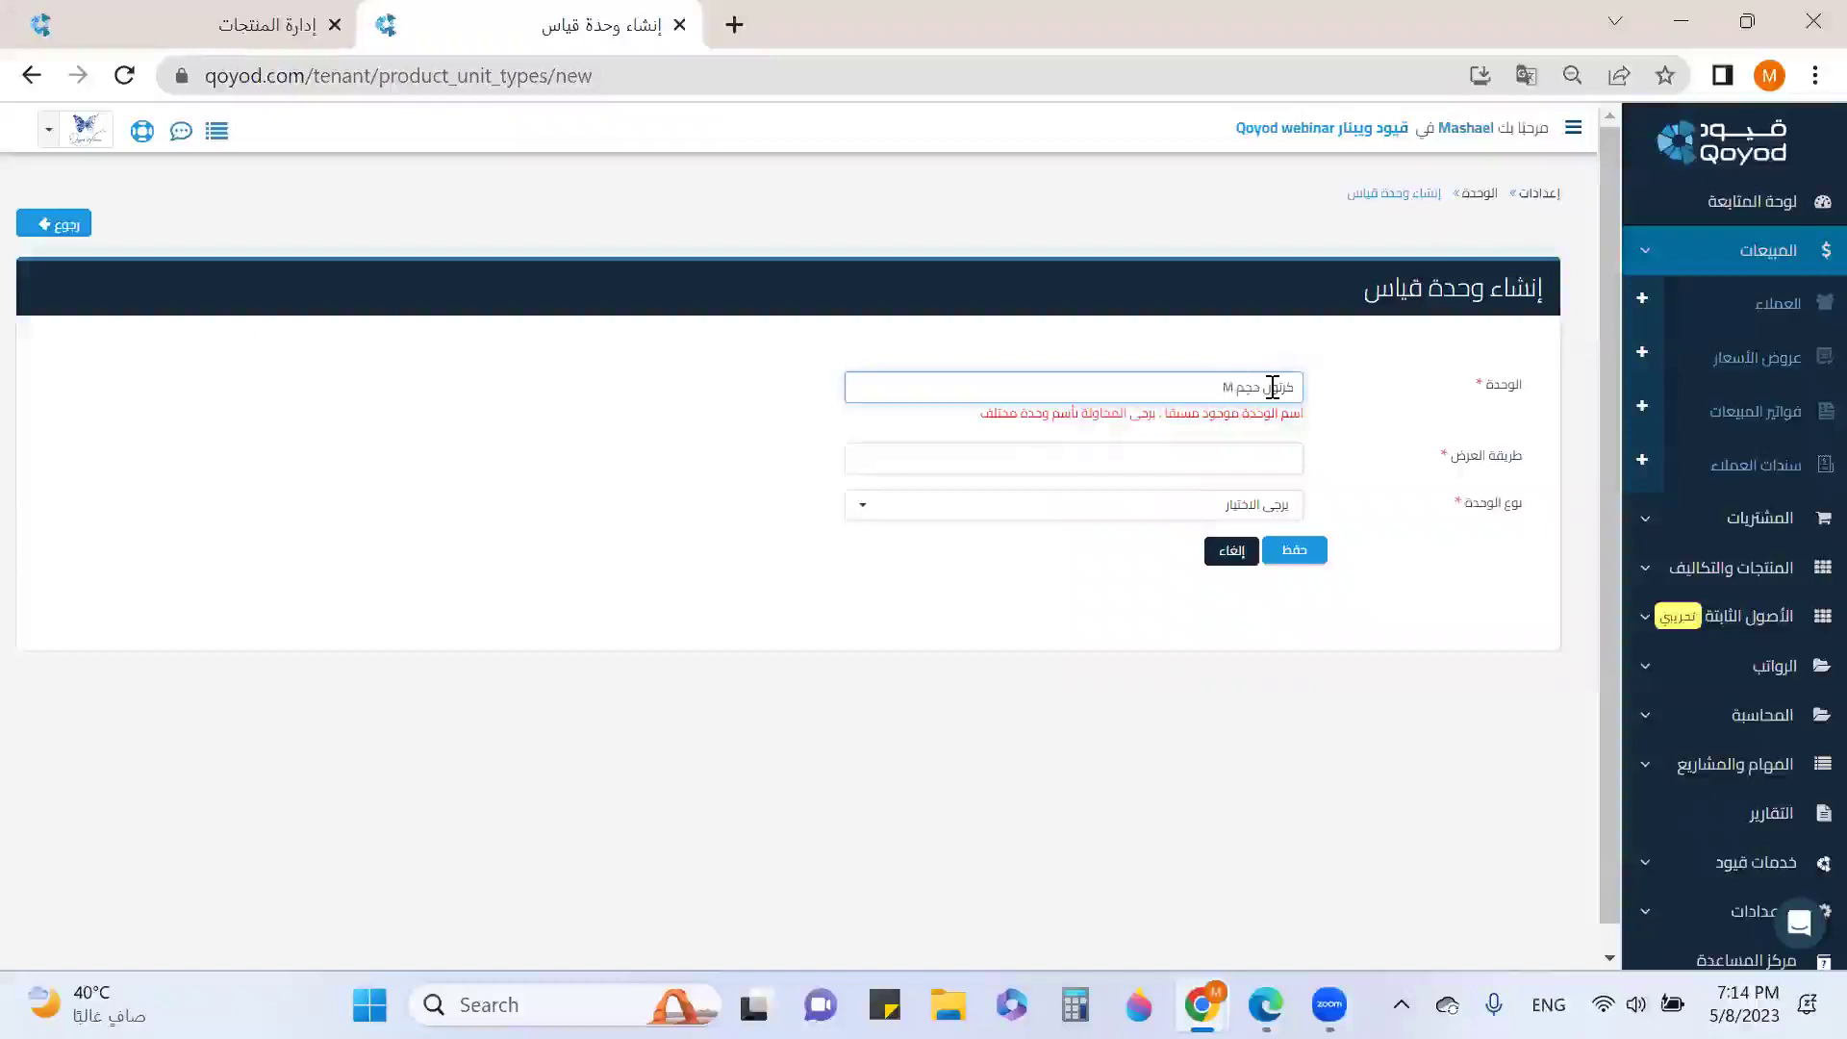
Set the display name to كرتون M, unit type وحدة القياس, and save.
left_click(1291, 456)
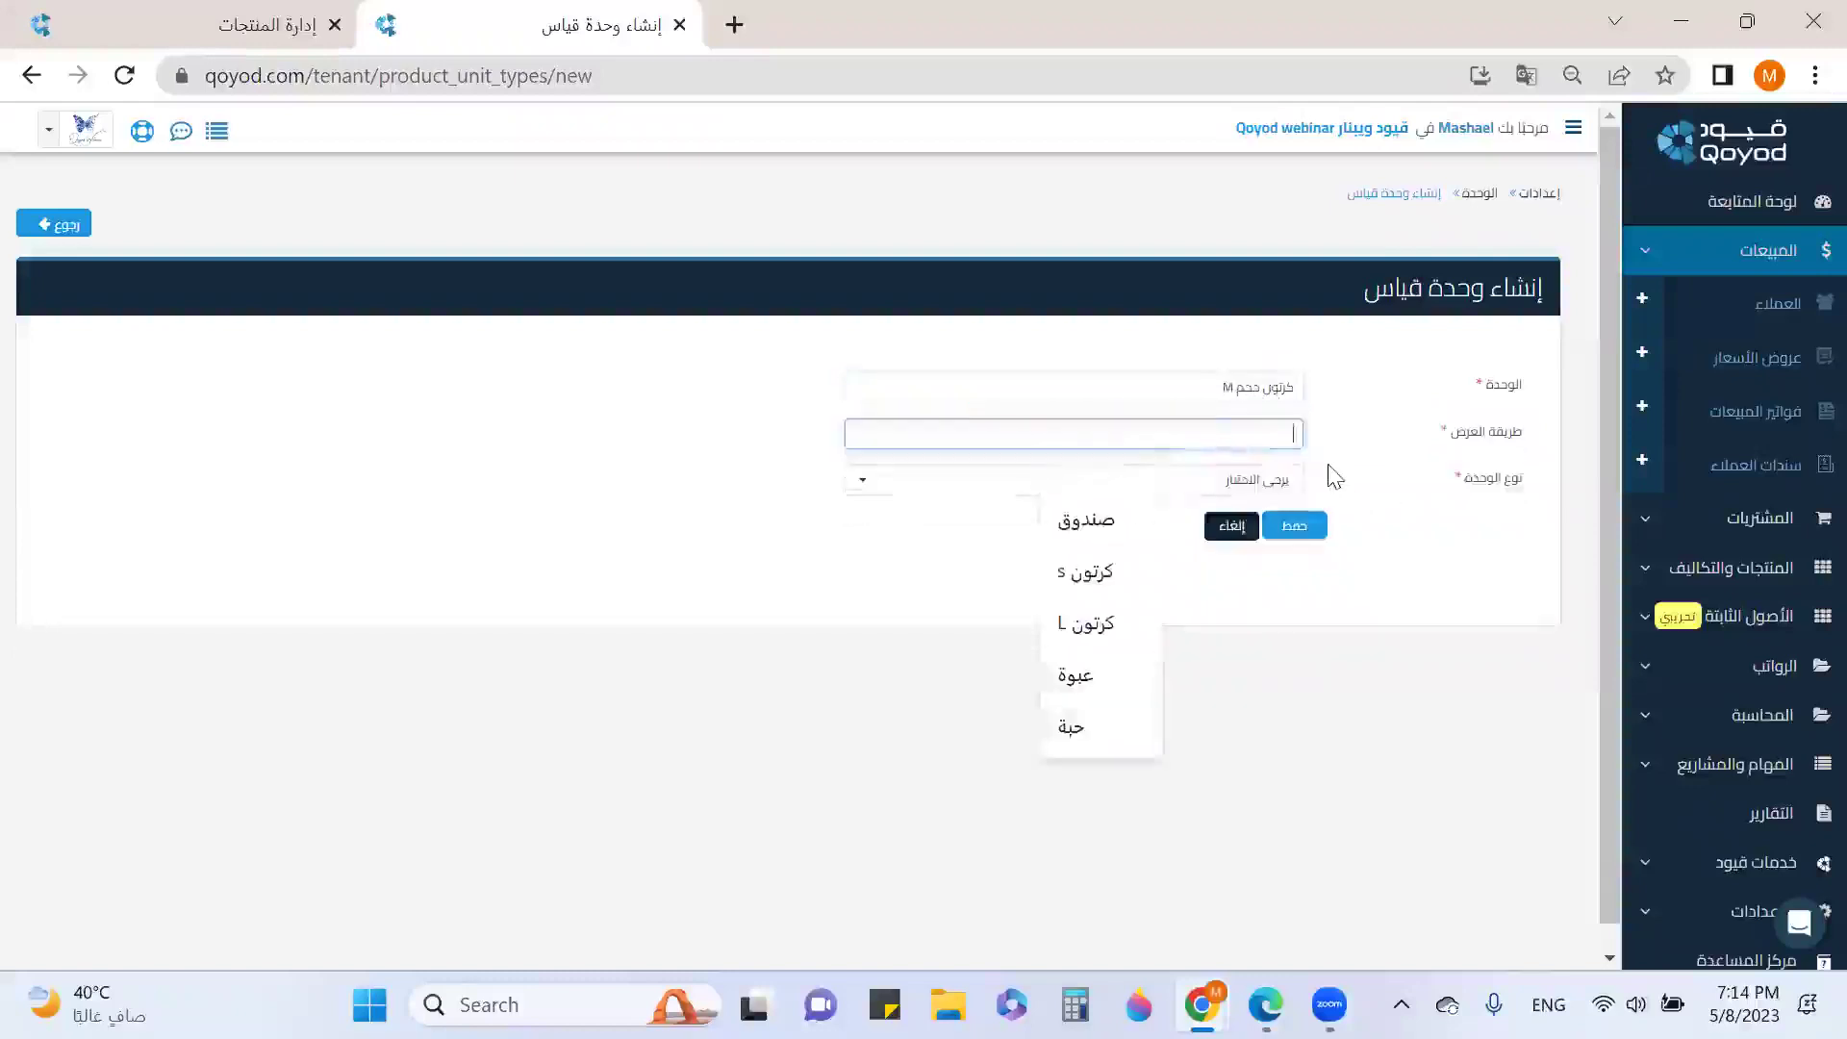
type("vj,k")
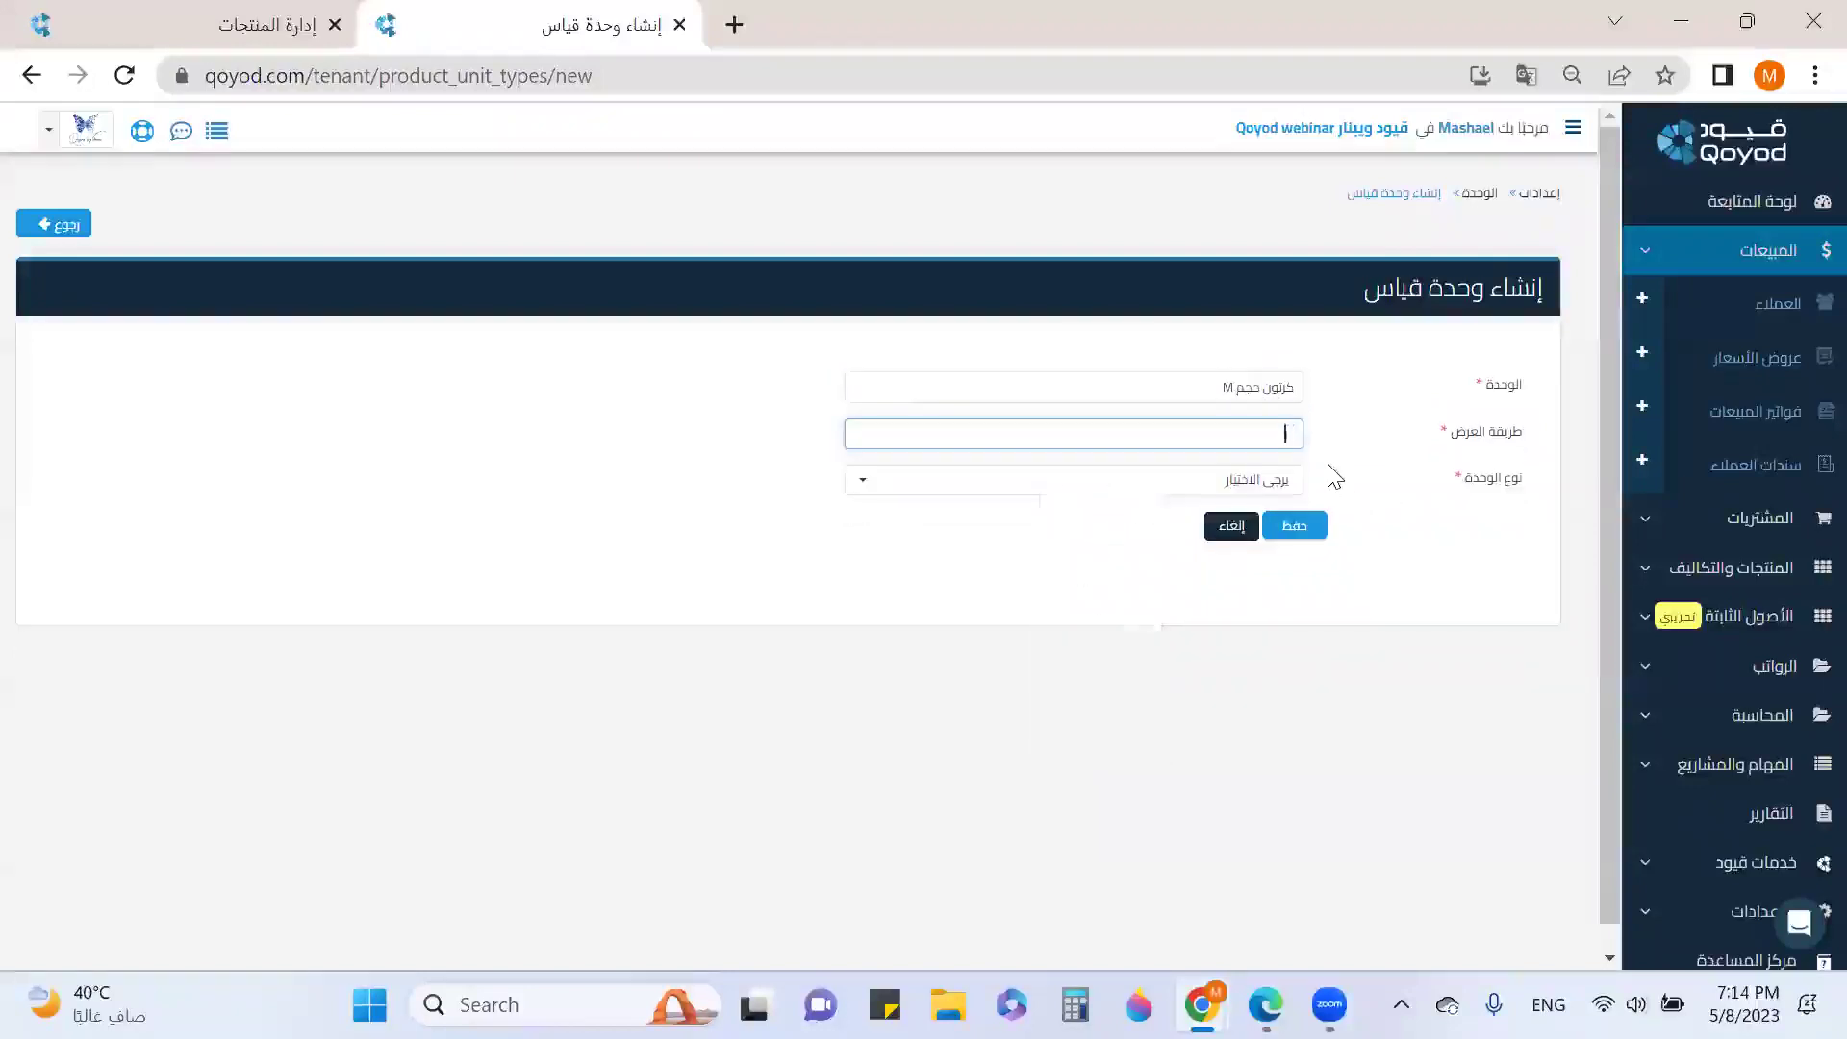
key("BackSpace")
key("BackSpace")
key("BackSpace")
key("BackSpace")
type("كرتك")
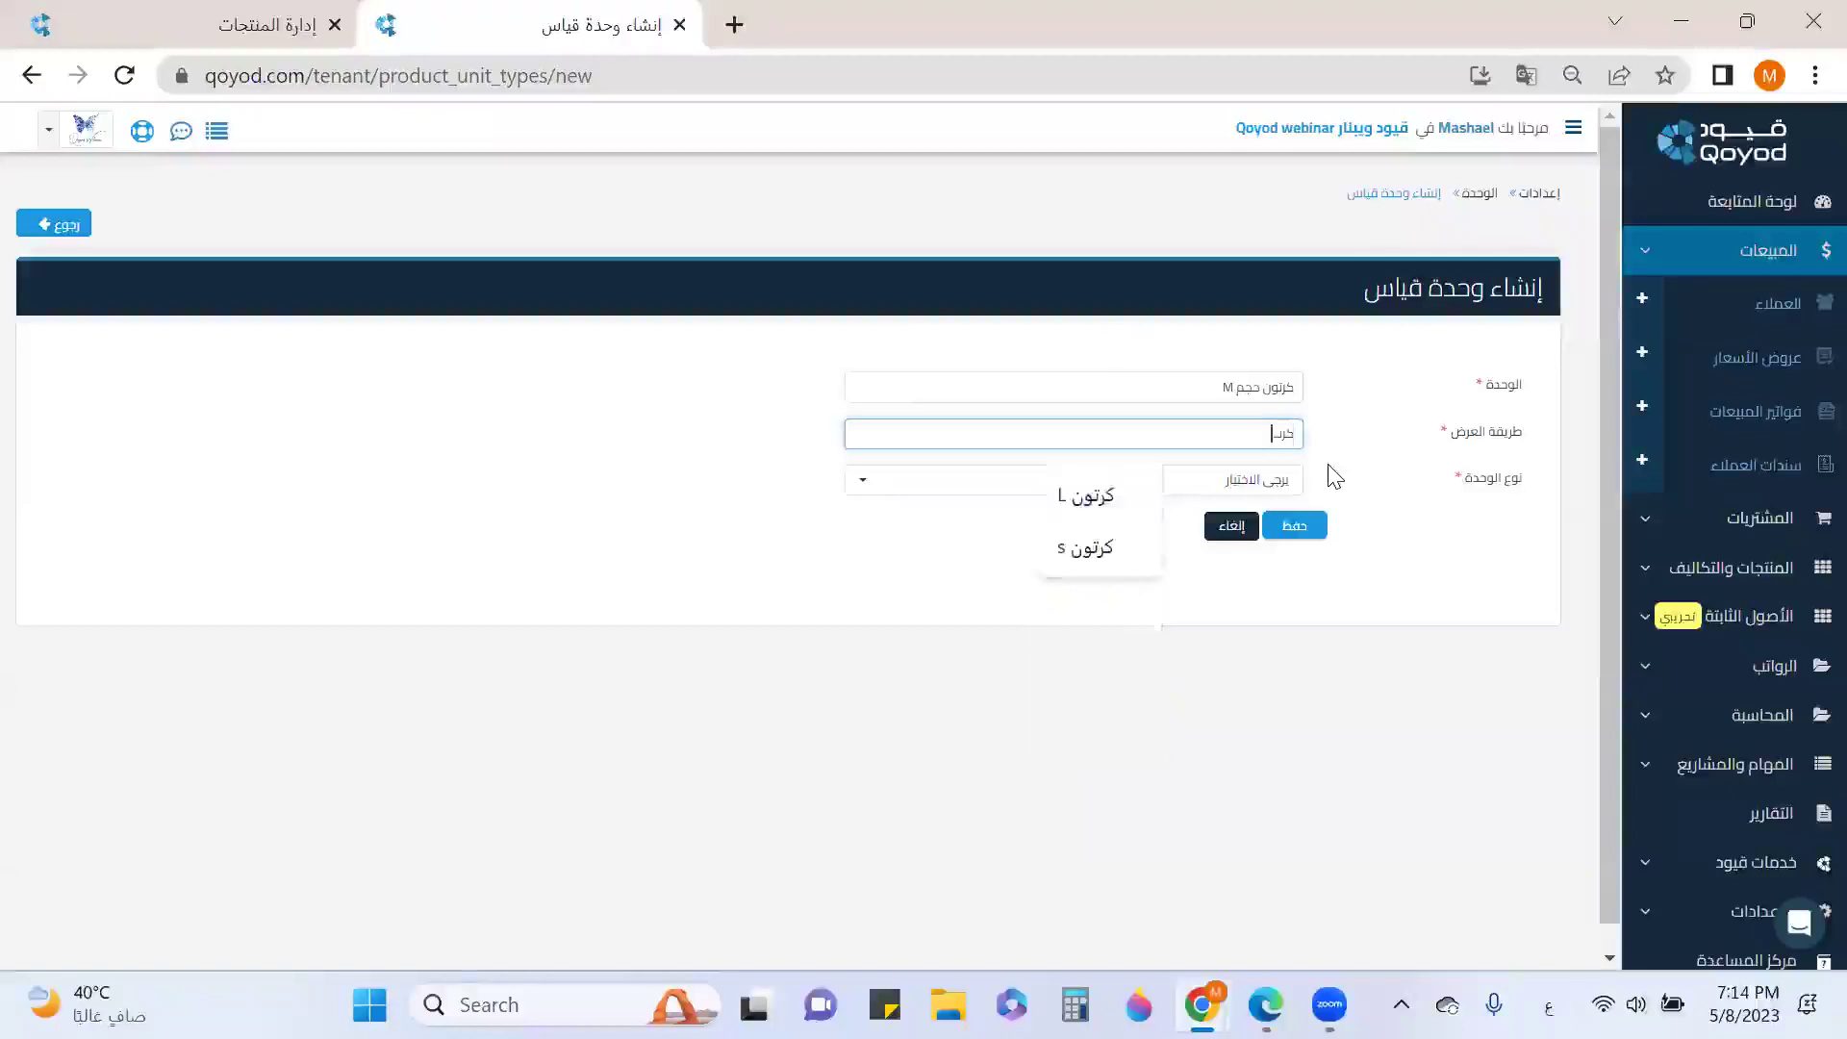
type("رتون M")
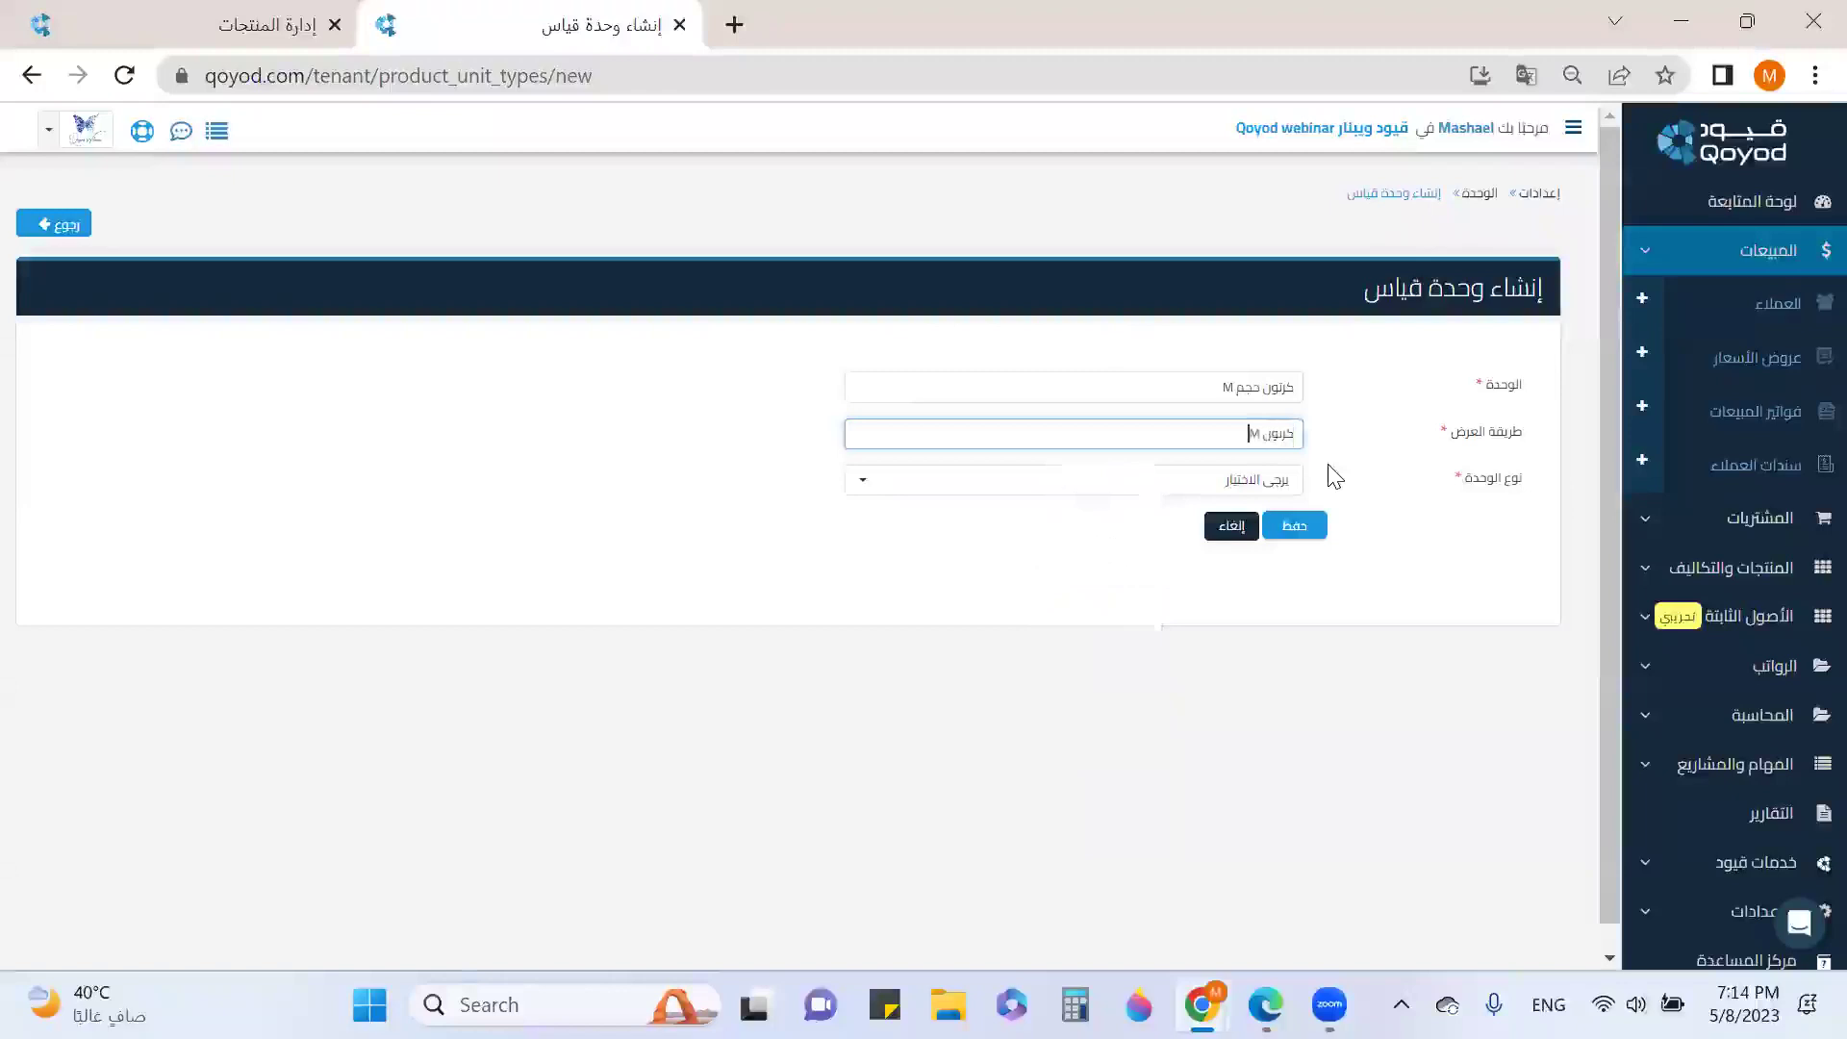
left_click(1198, 484)
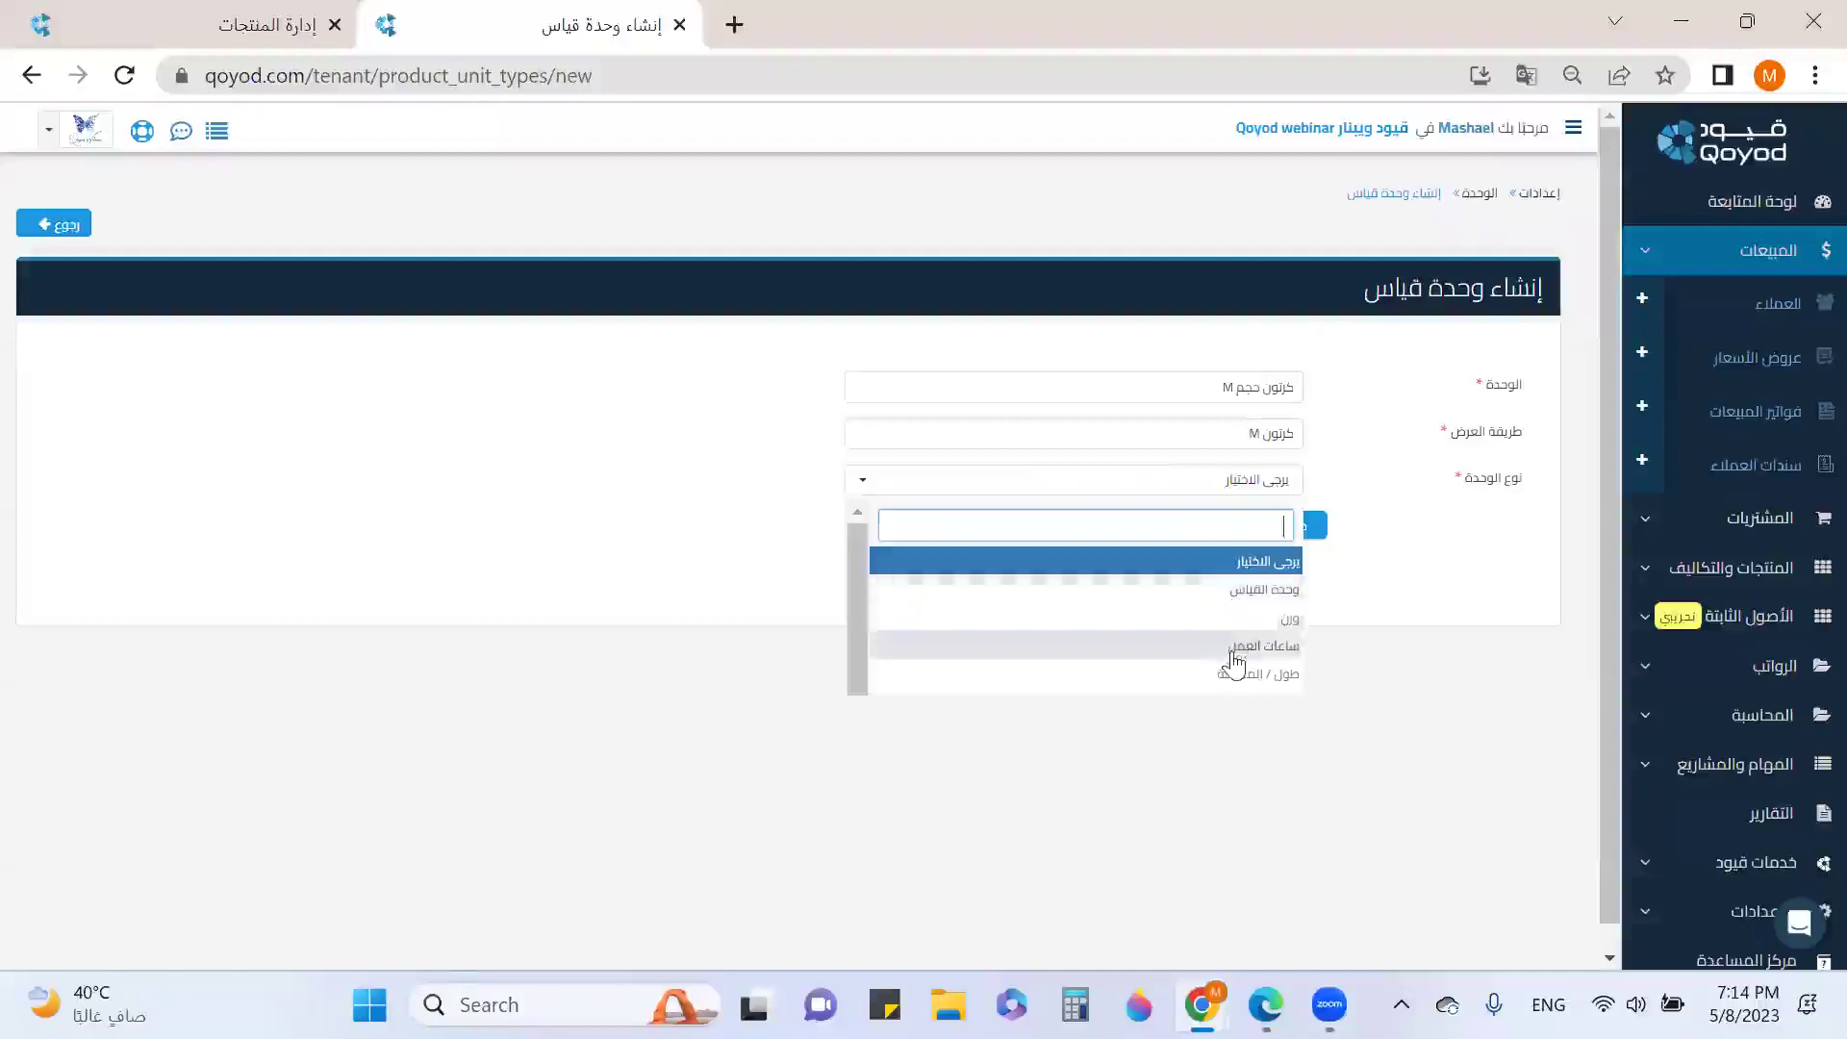
left_click(1269, 589)
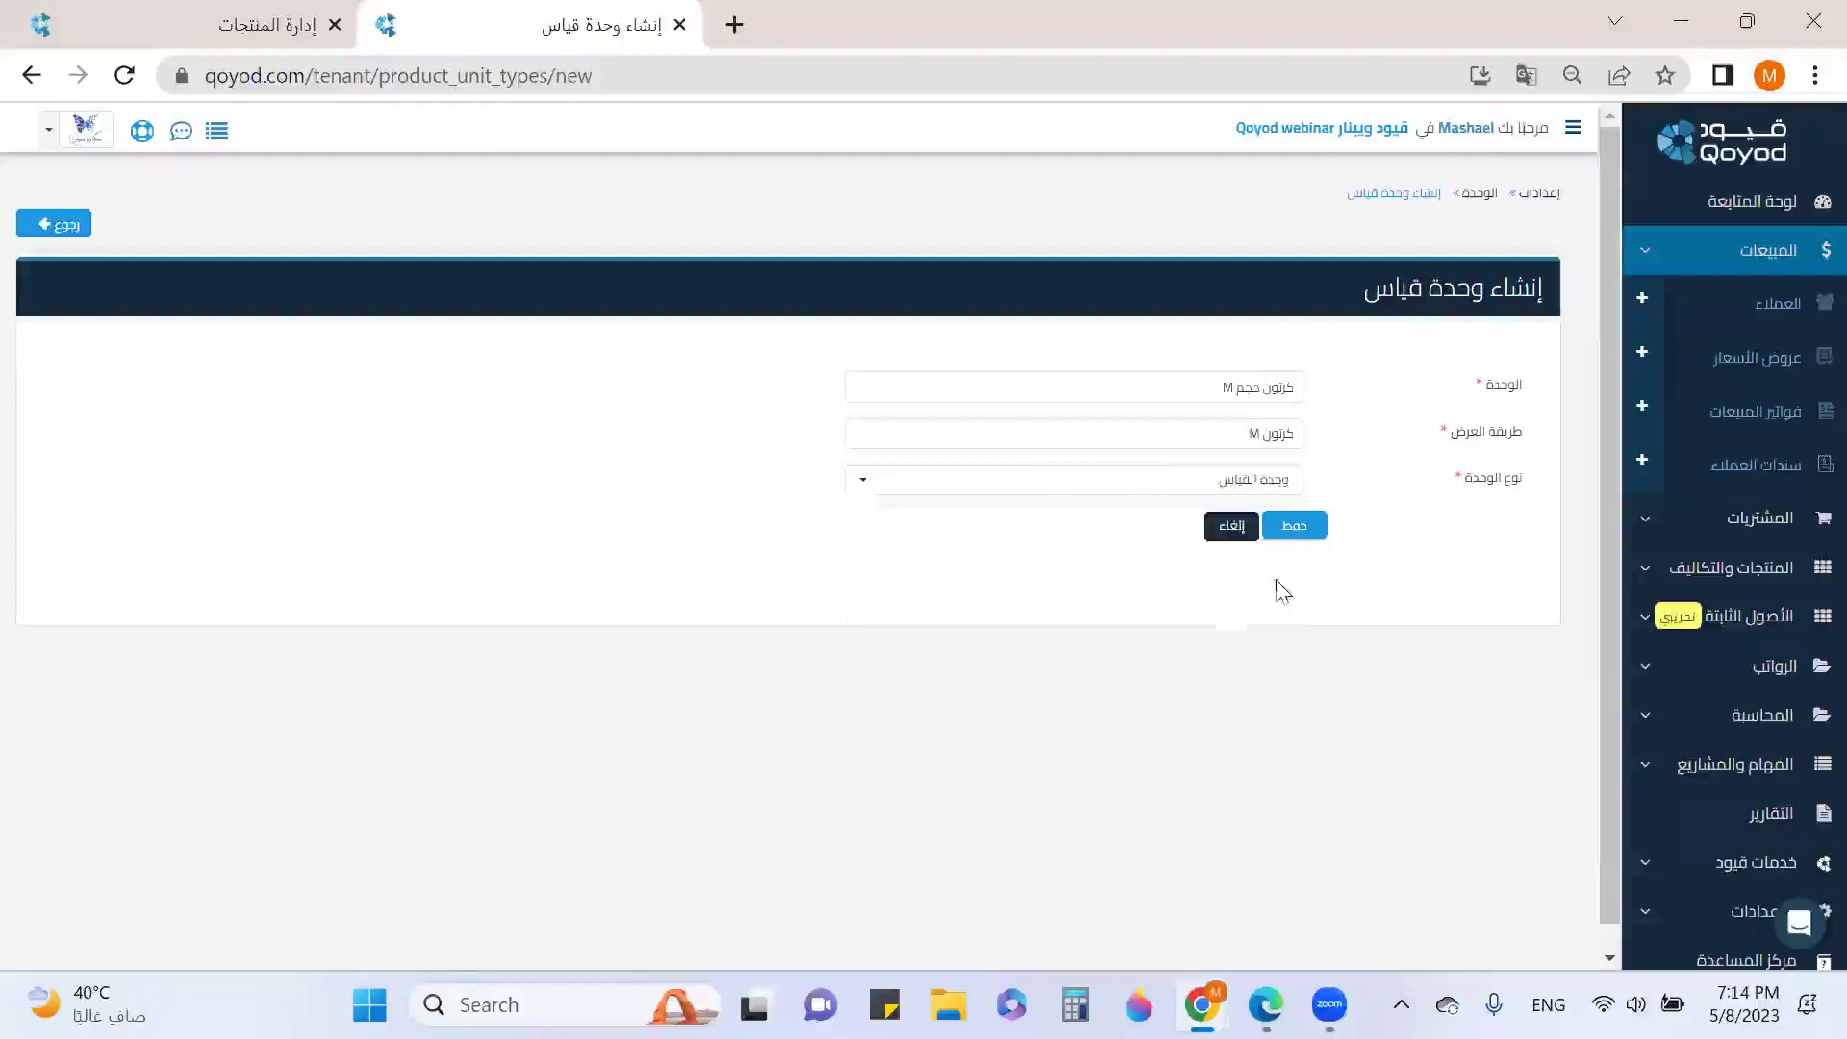
left_click(1292, 527)
Browse units list pages 2 and 3 to find كرتون حجم M, then close the units tab.
scroll(1325, 596, "down", 7)
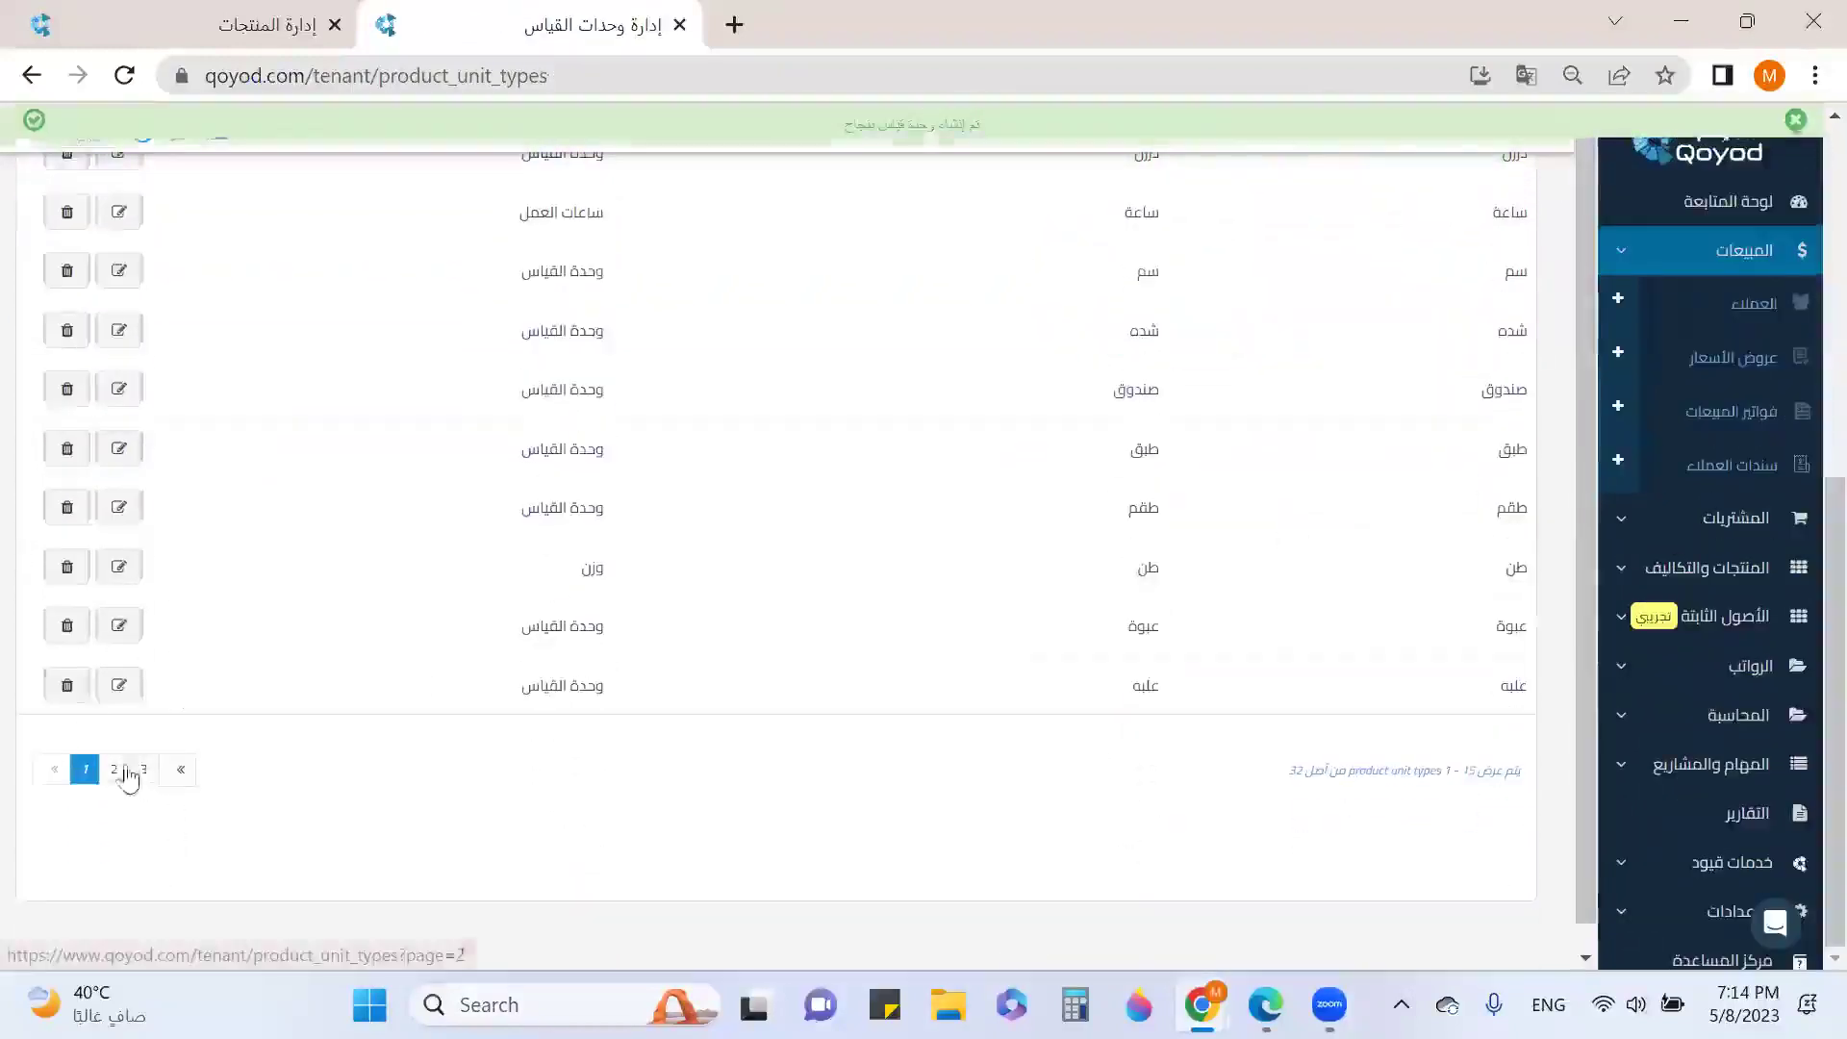
left_click(113, 768)
scroll(1516, 542, "down", 4)
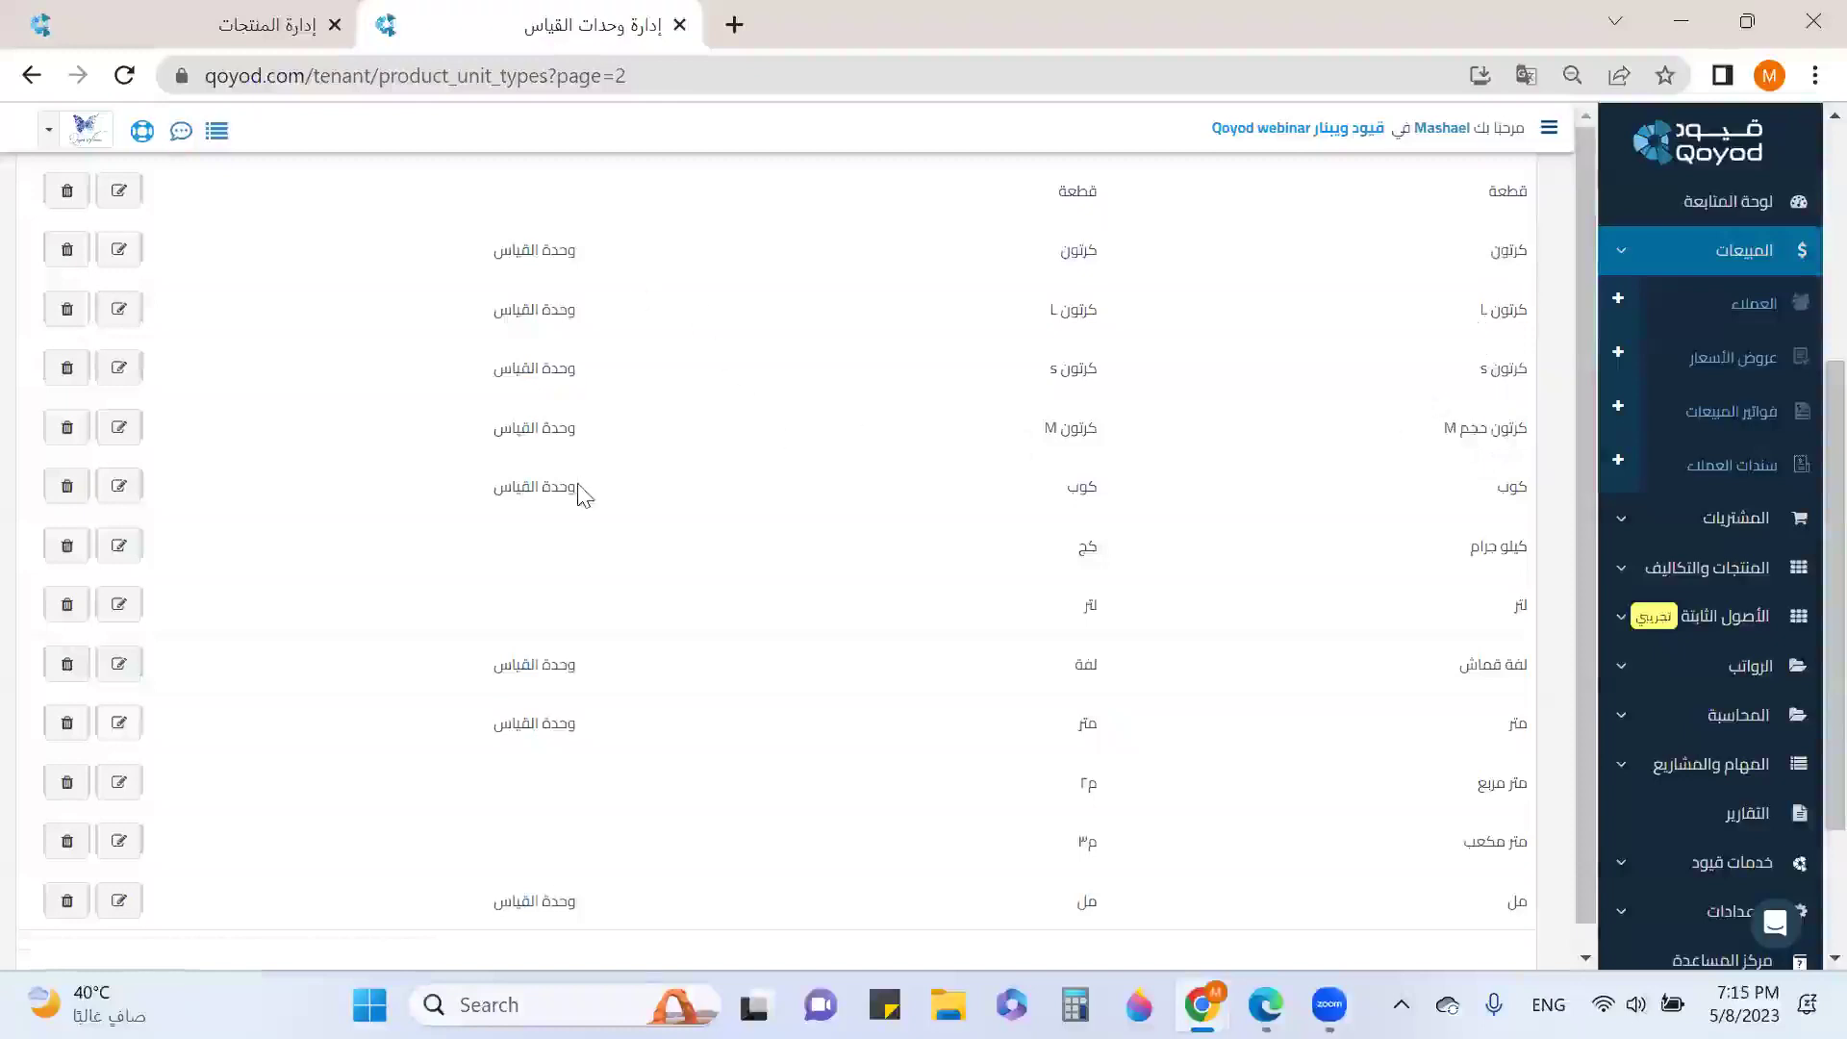
scroll(1295, 505, "up", 3)
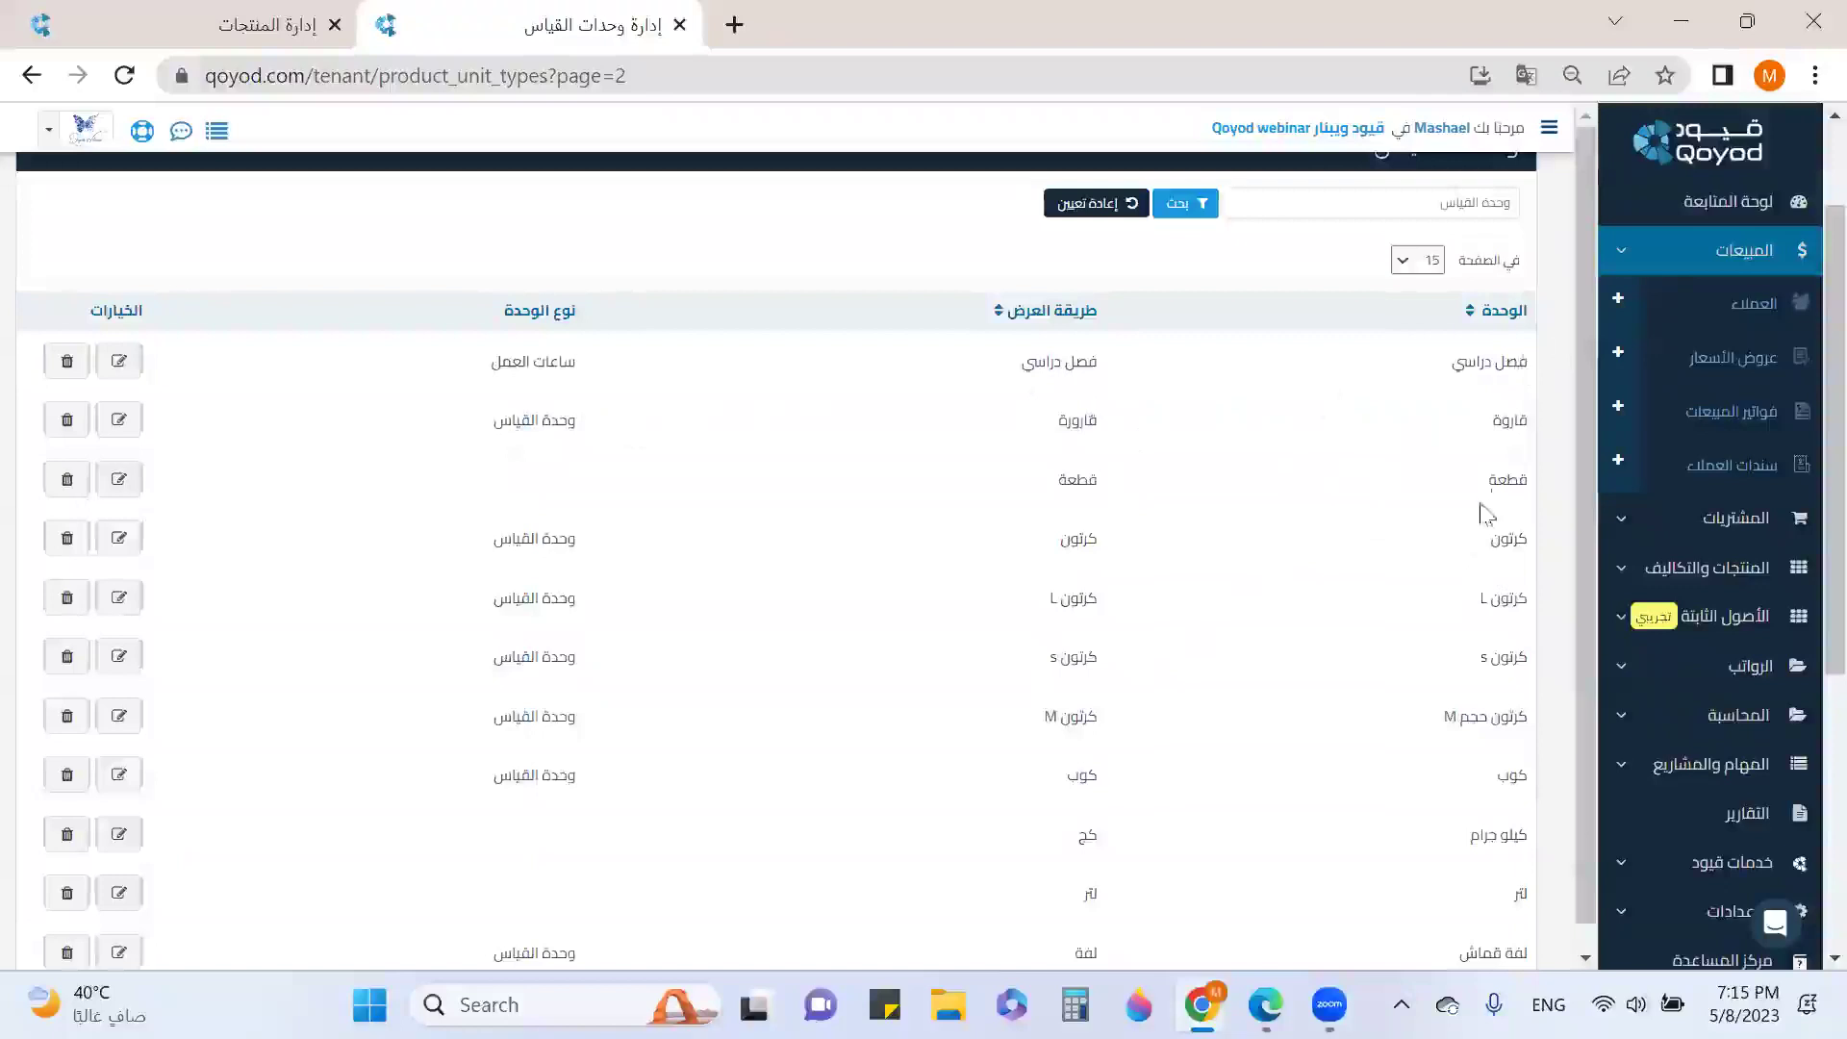
scroll(1197, 497, "down", 3)
scroll(1497, 494, "down", 2)
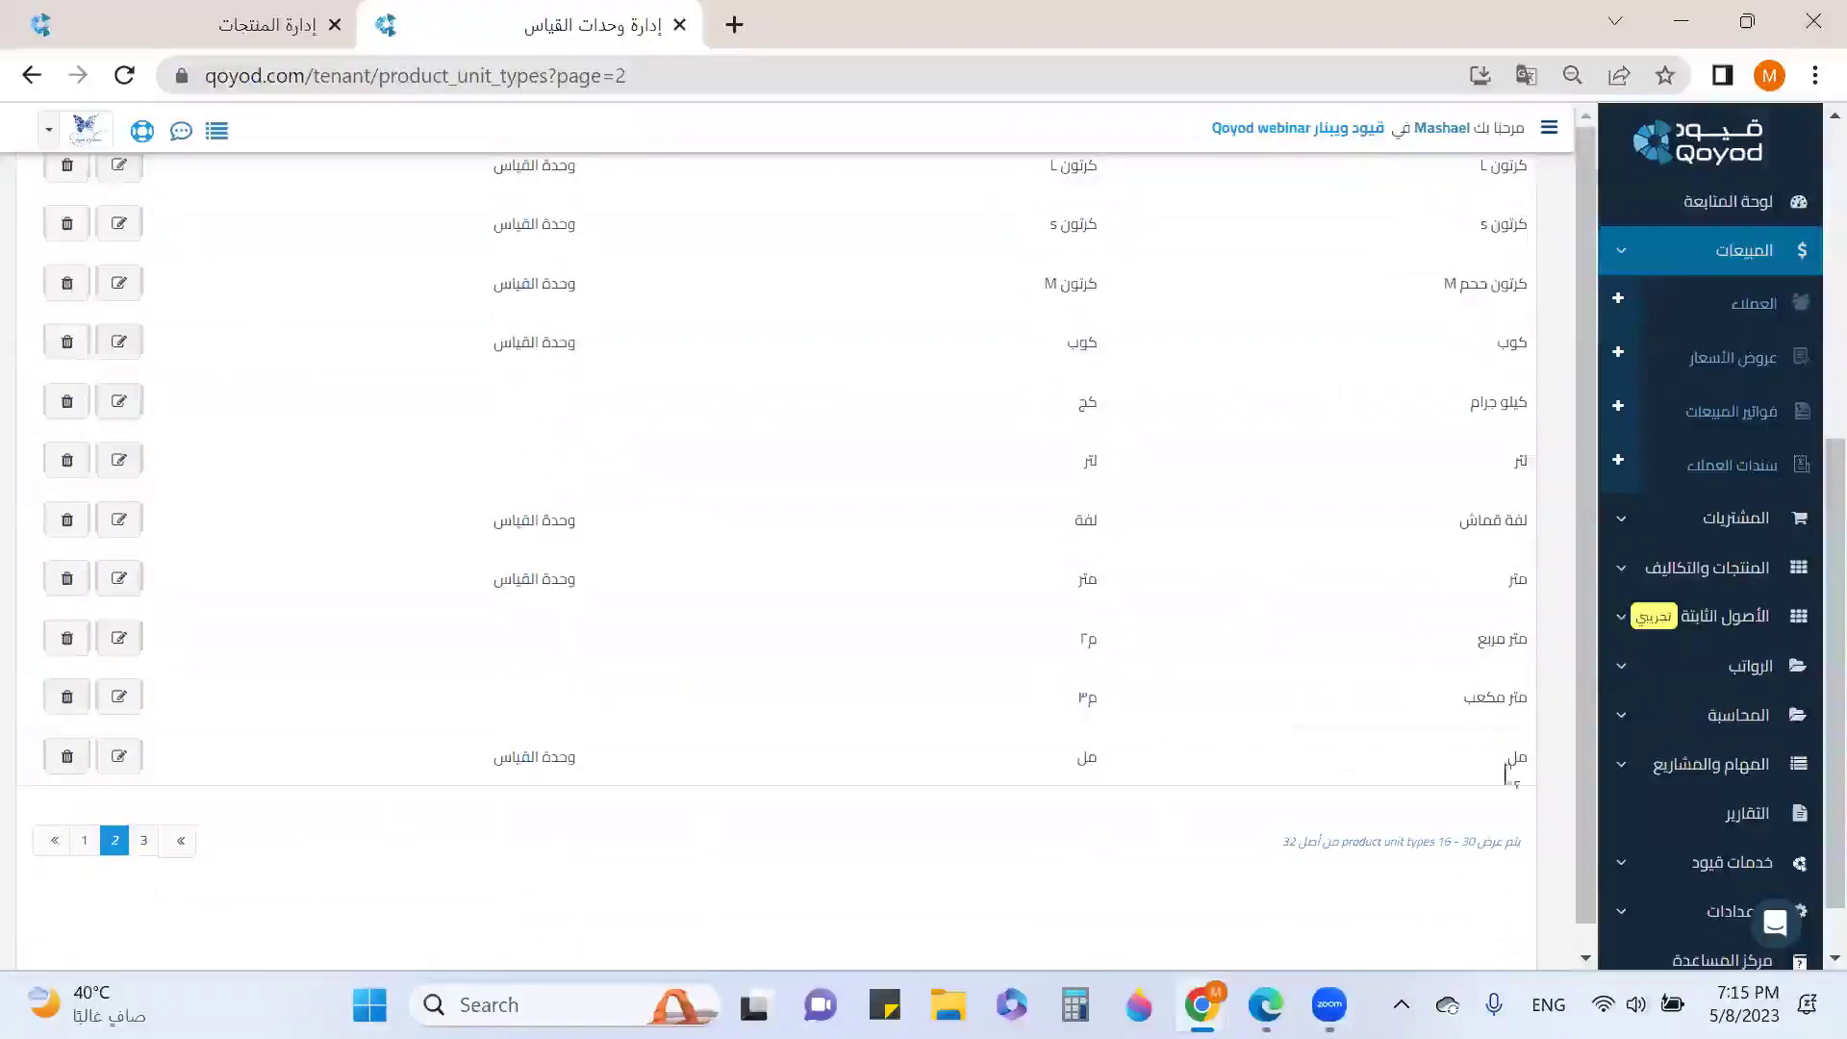
scroll(956, 713, "up", 6)
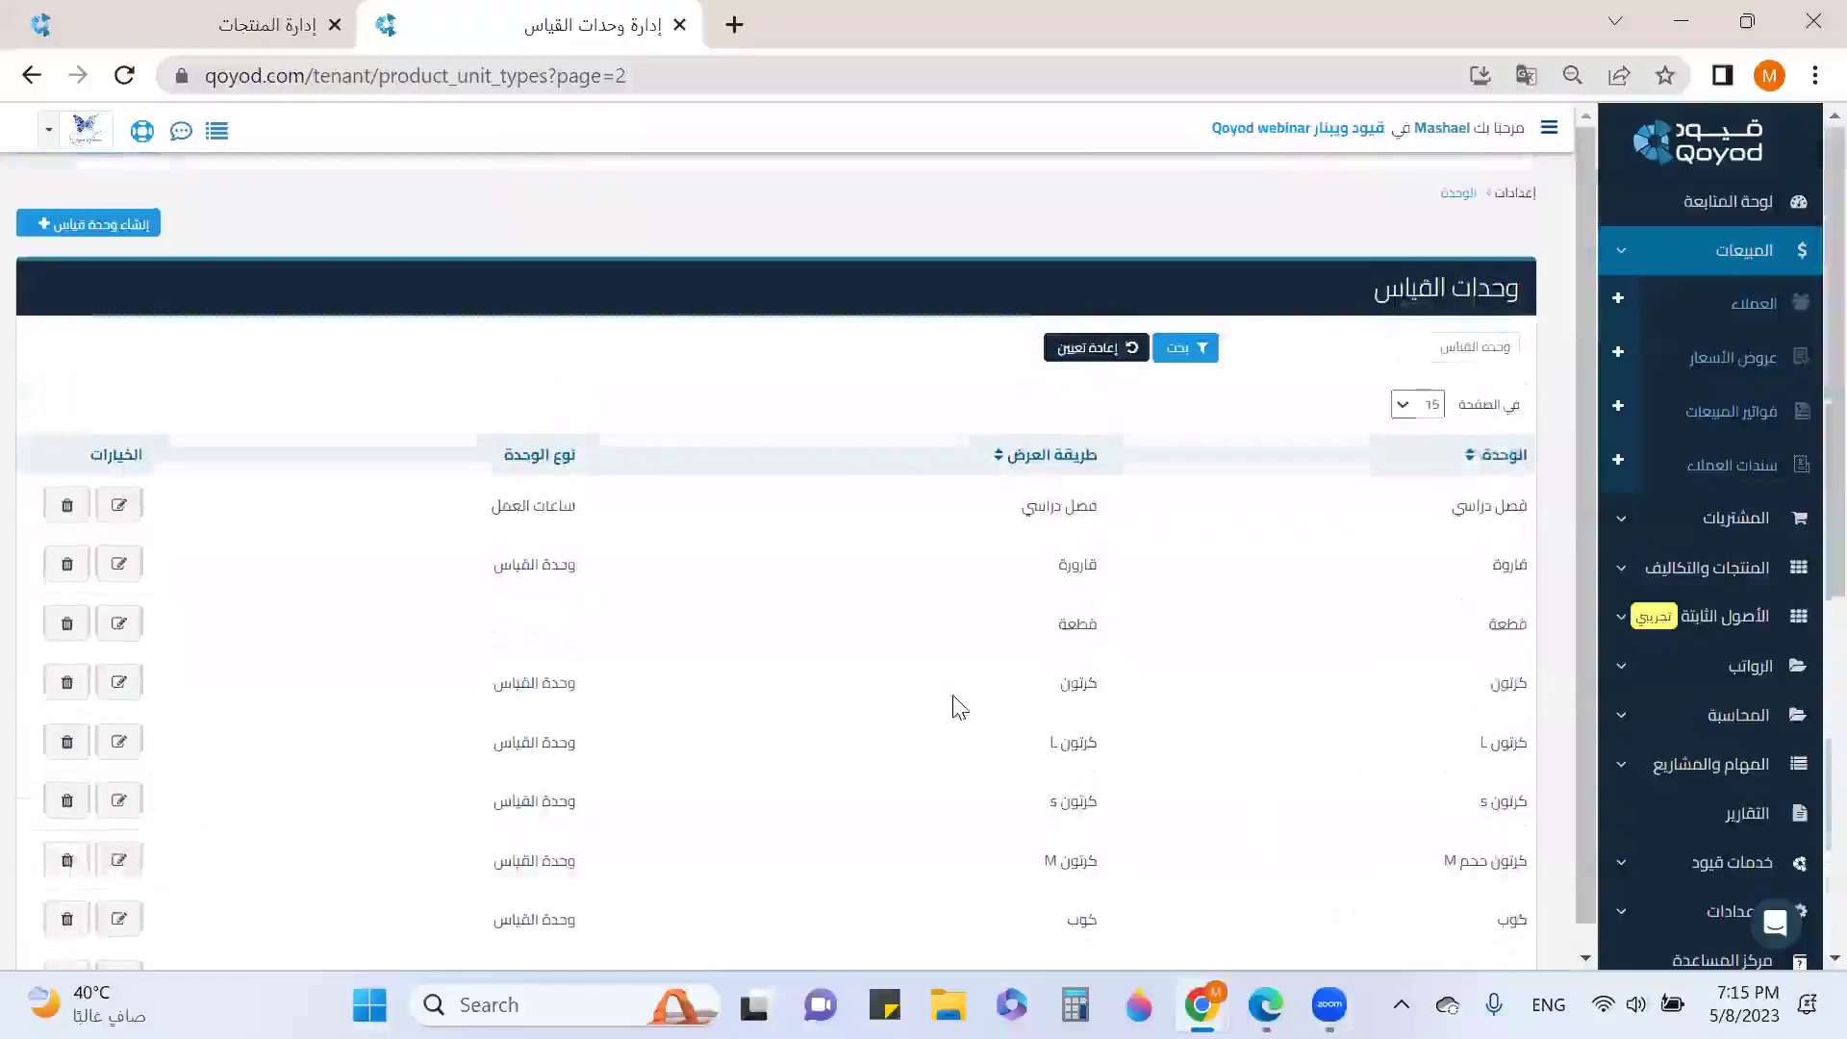
scroll(524, 543, "down", 6)
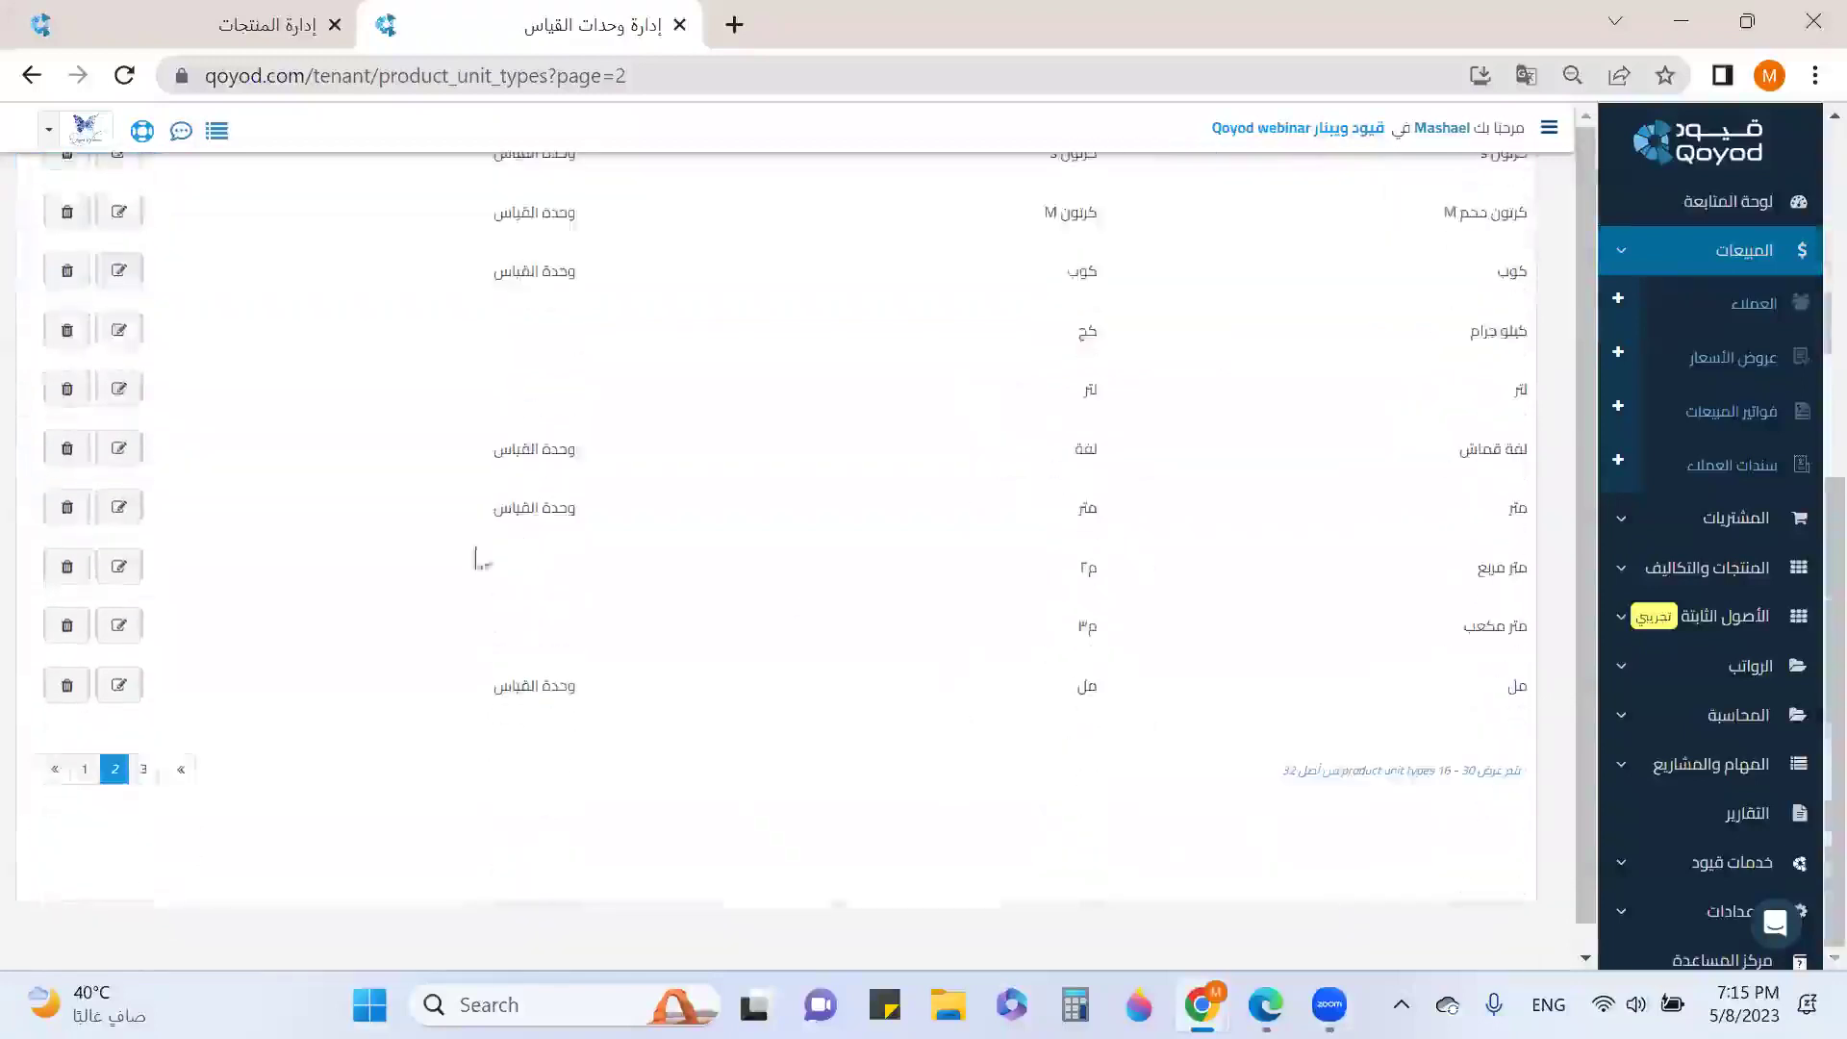
left_click(143, 769)
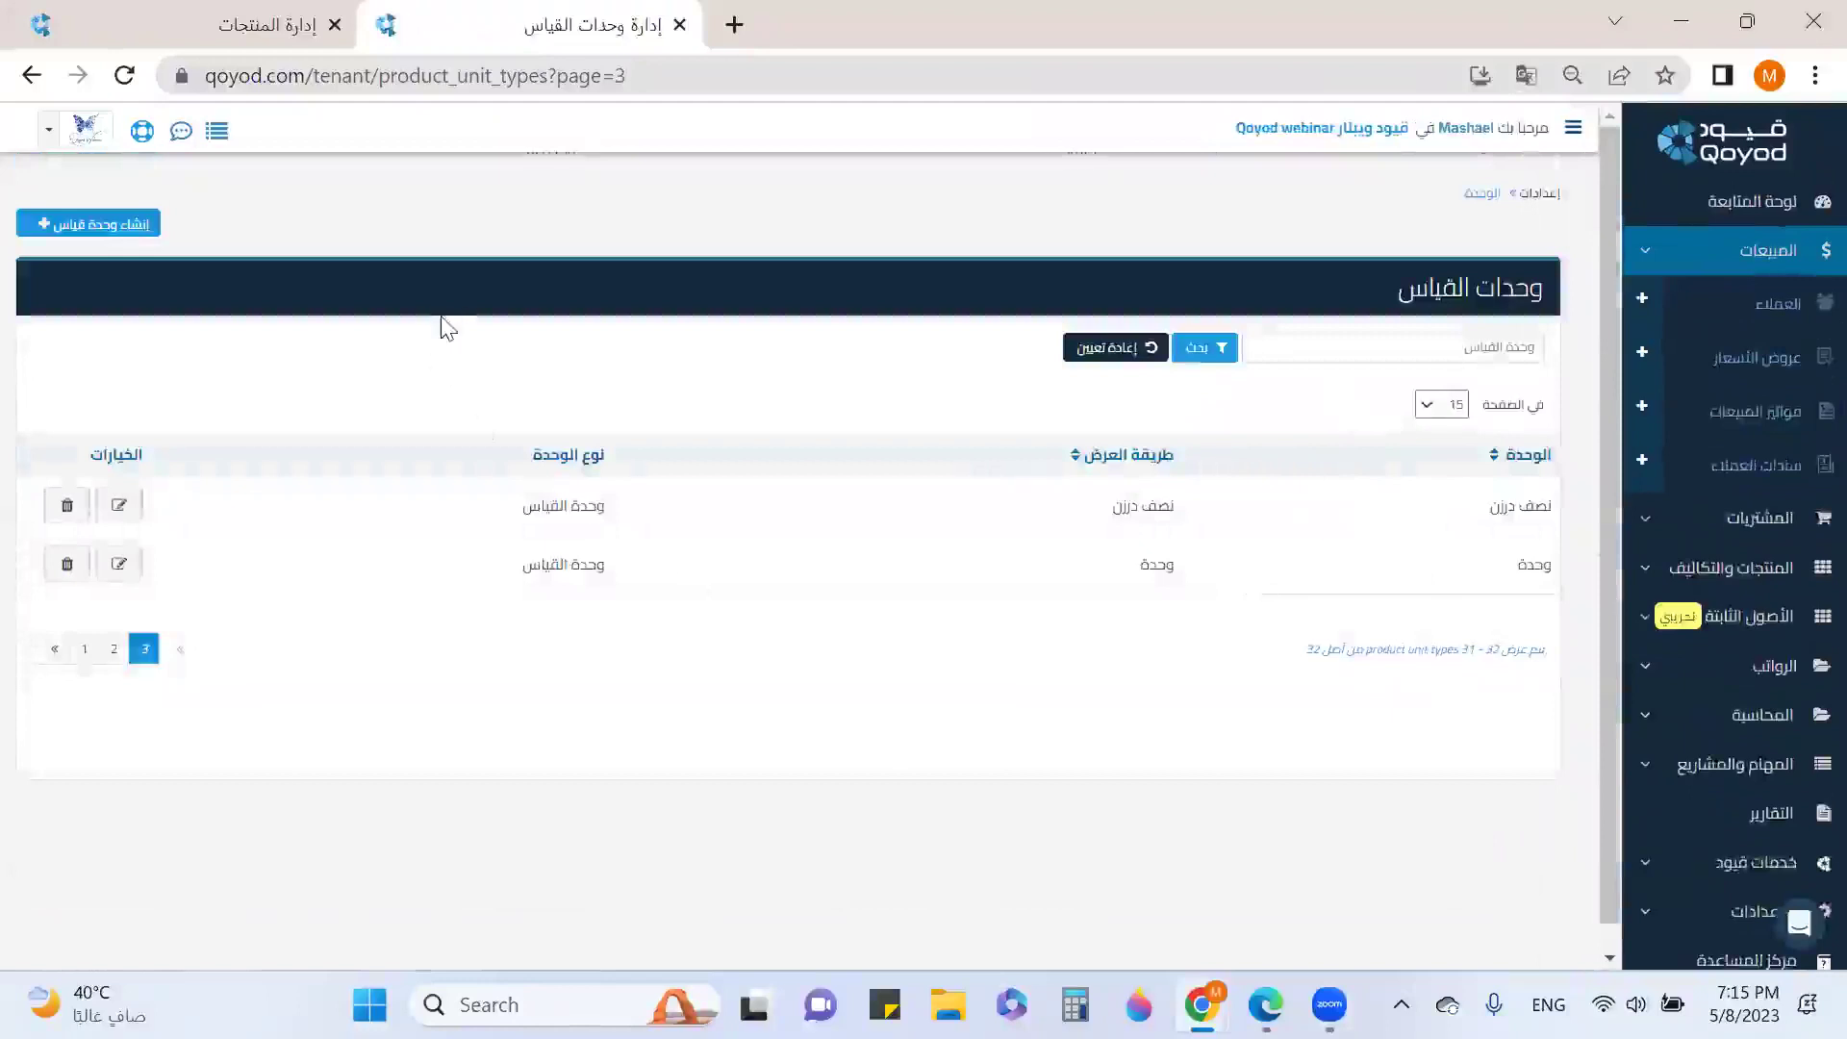
left_click(679, 24)
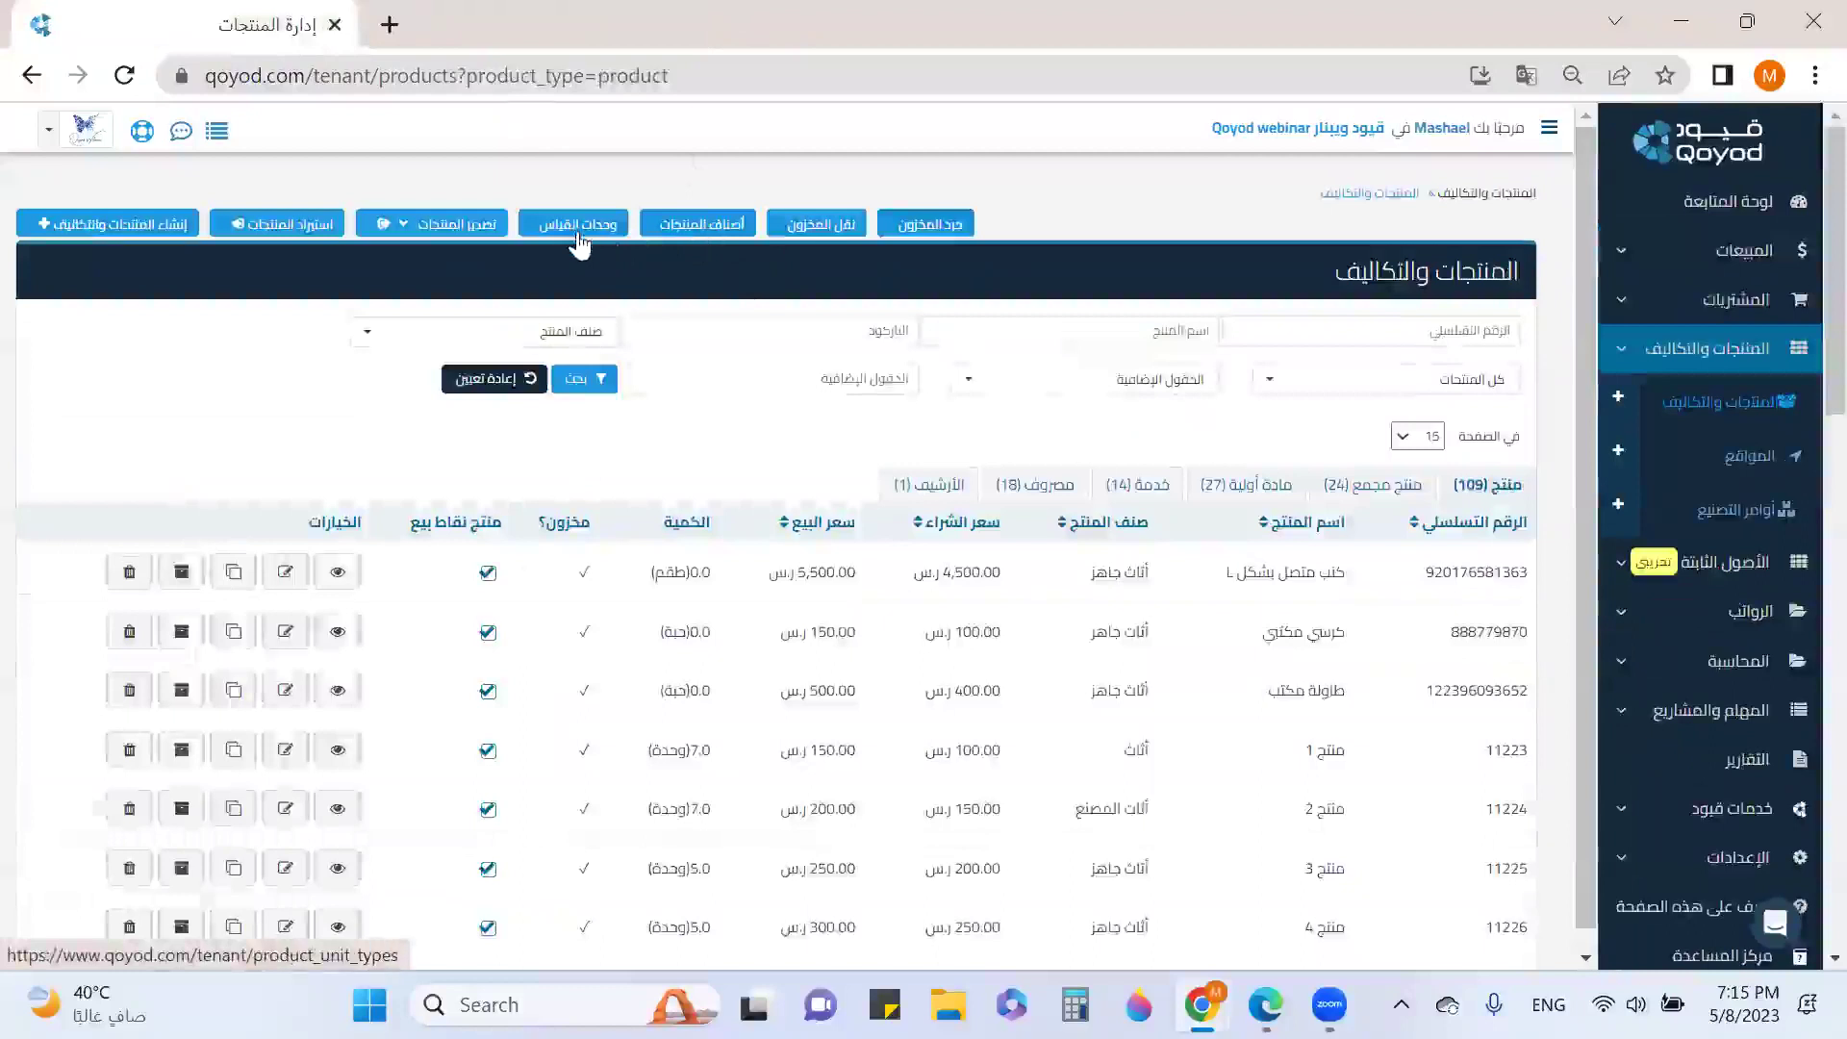
Download the xlsx product import template for 5 products and open the file.
left_click(291, 228)
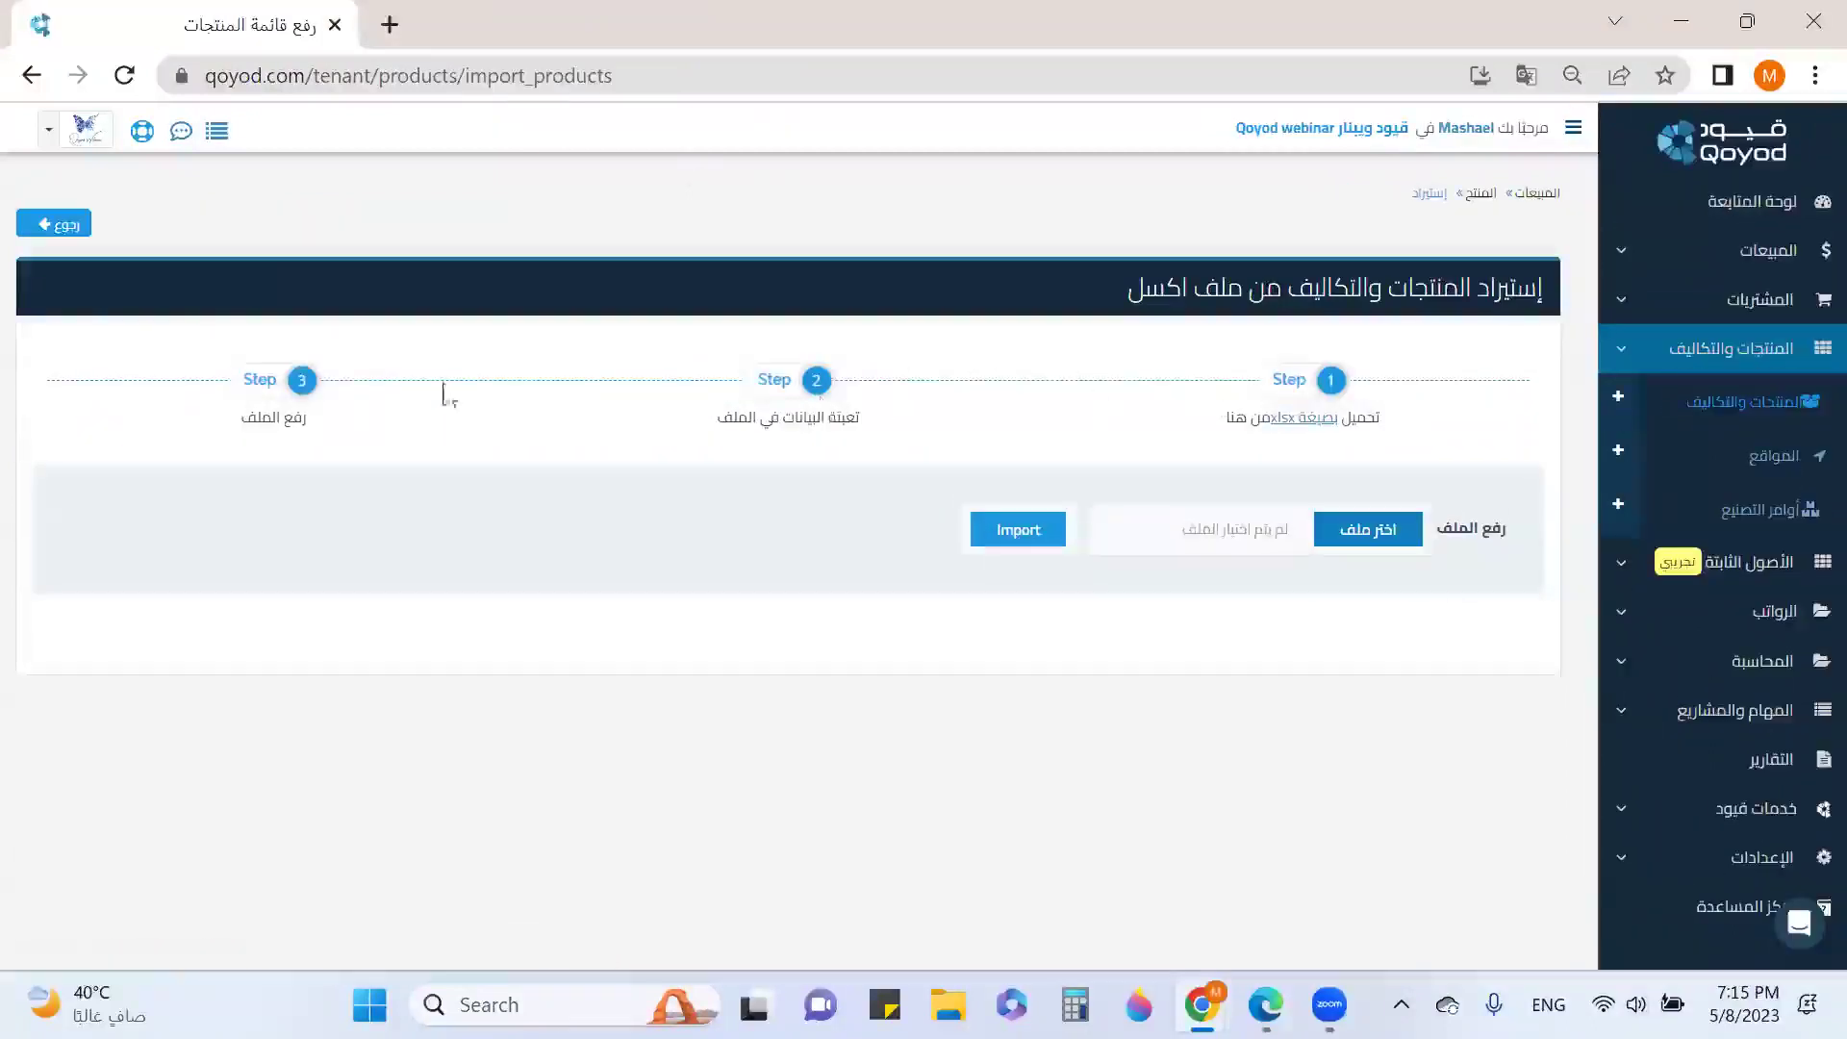
left_click(1299, 428)
left_click(957, 287)
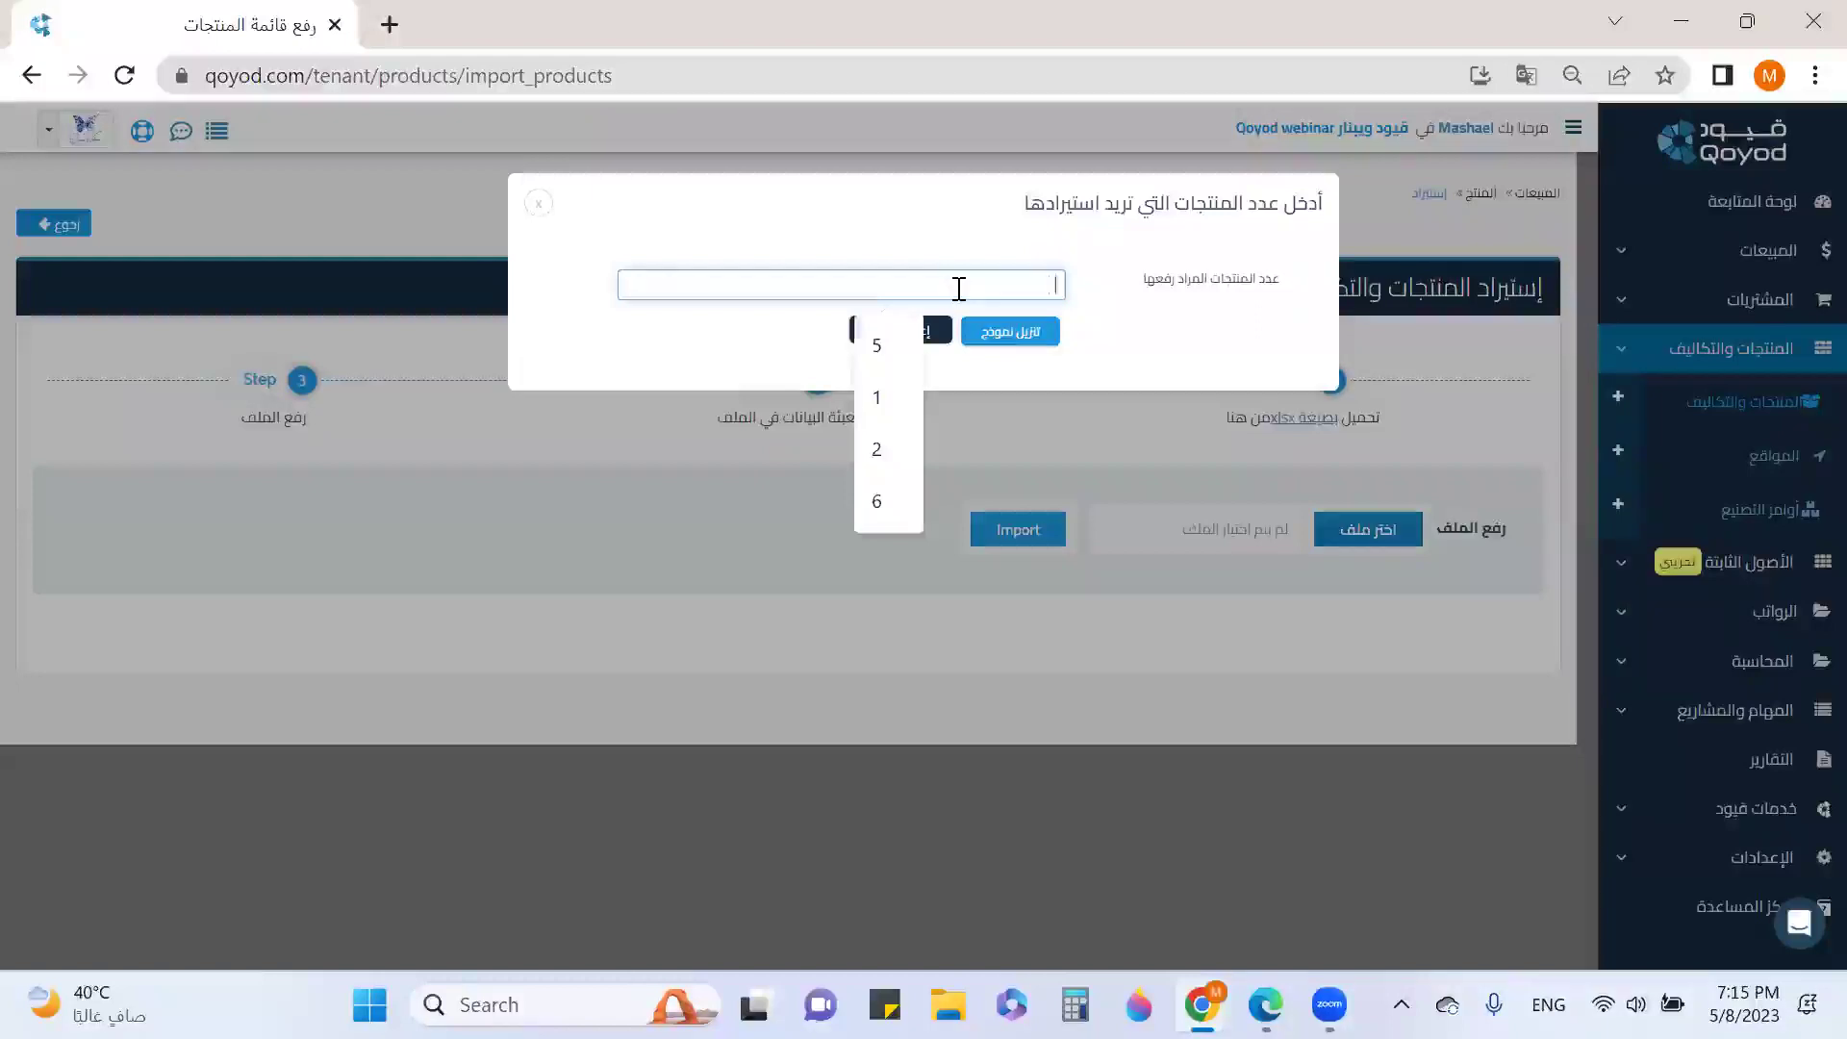
type("5")
left_click(1014, 331)
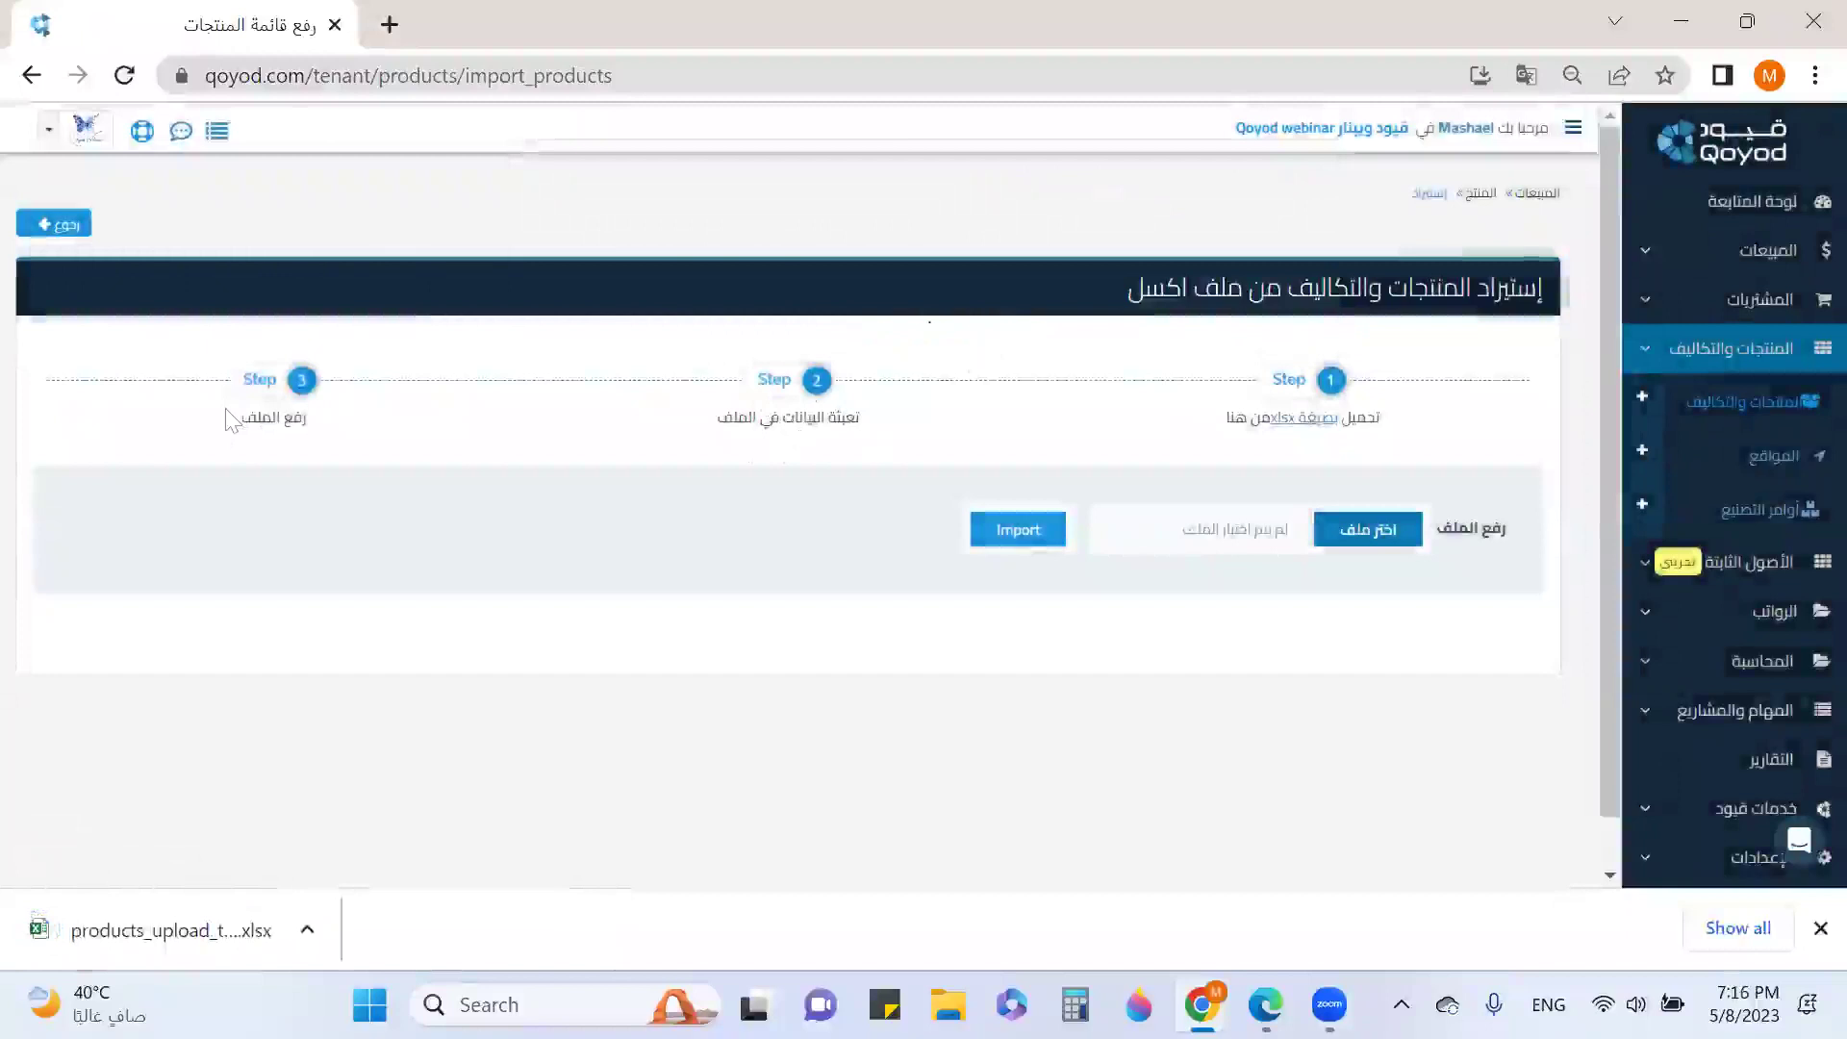
left_click(130, 914)
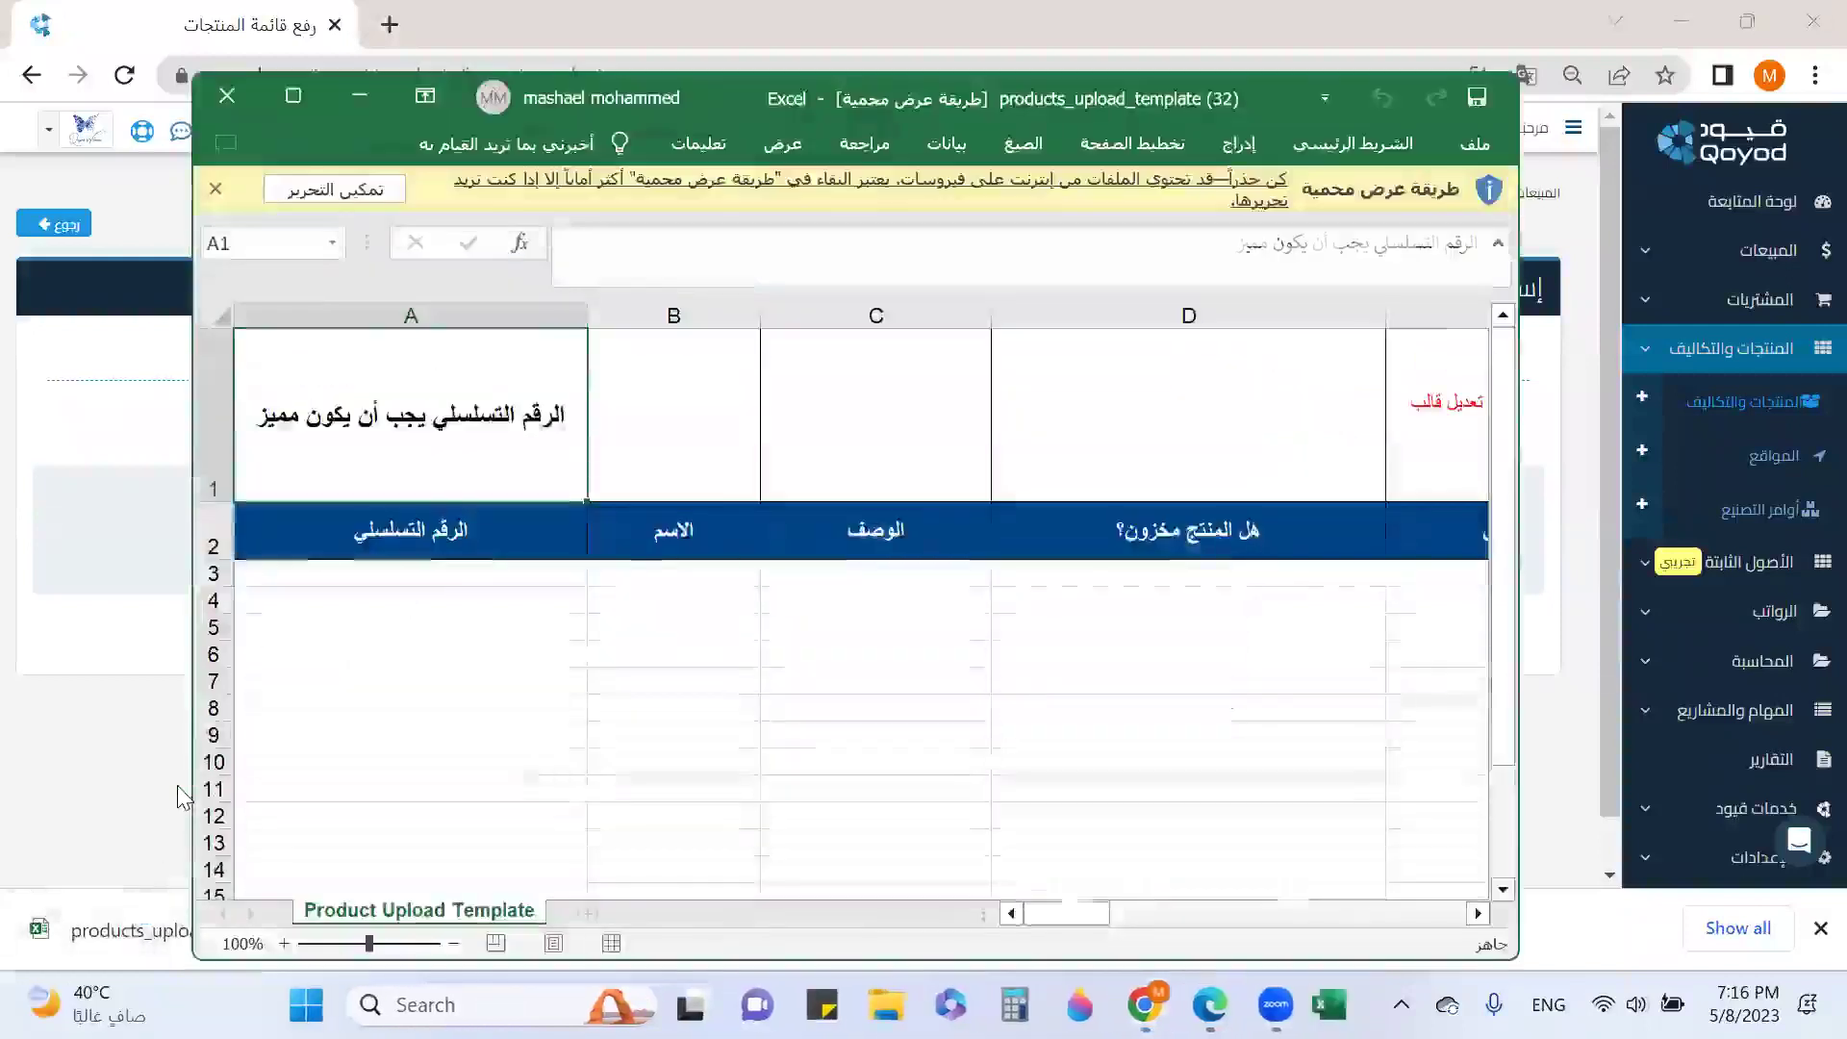
Enable editing on the products_upload_template workbook and maximize the Excel window.
left_click(333, 188)
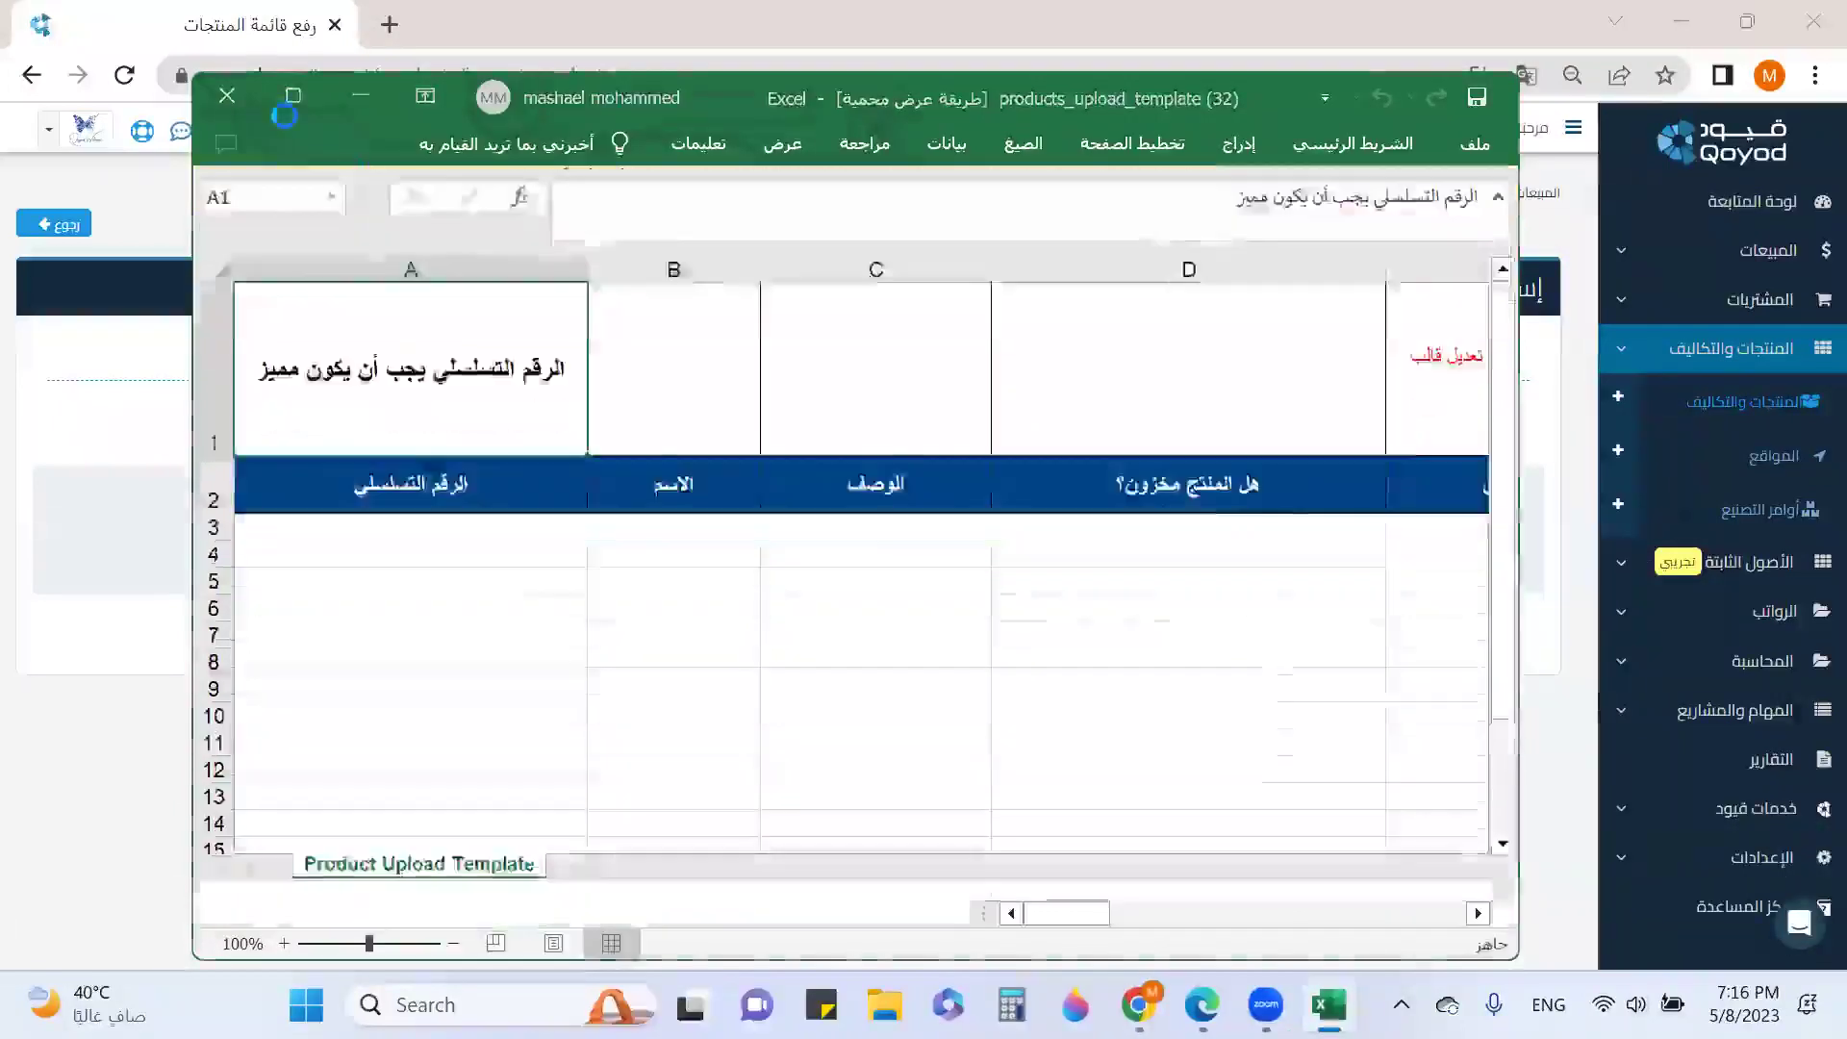
left_click(183, 97)
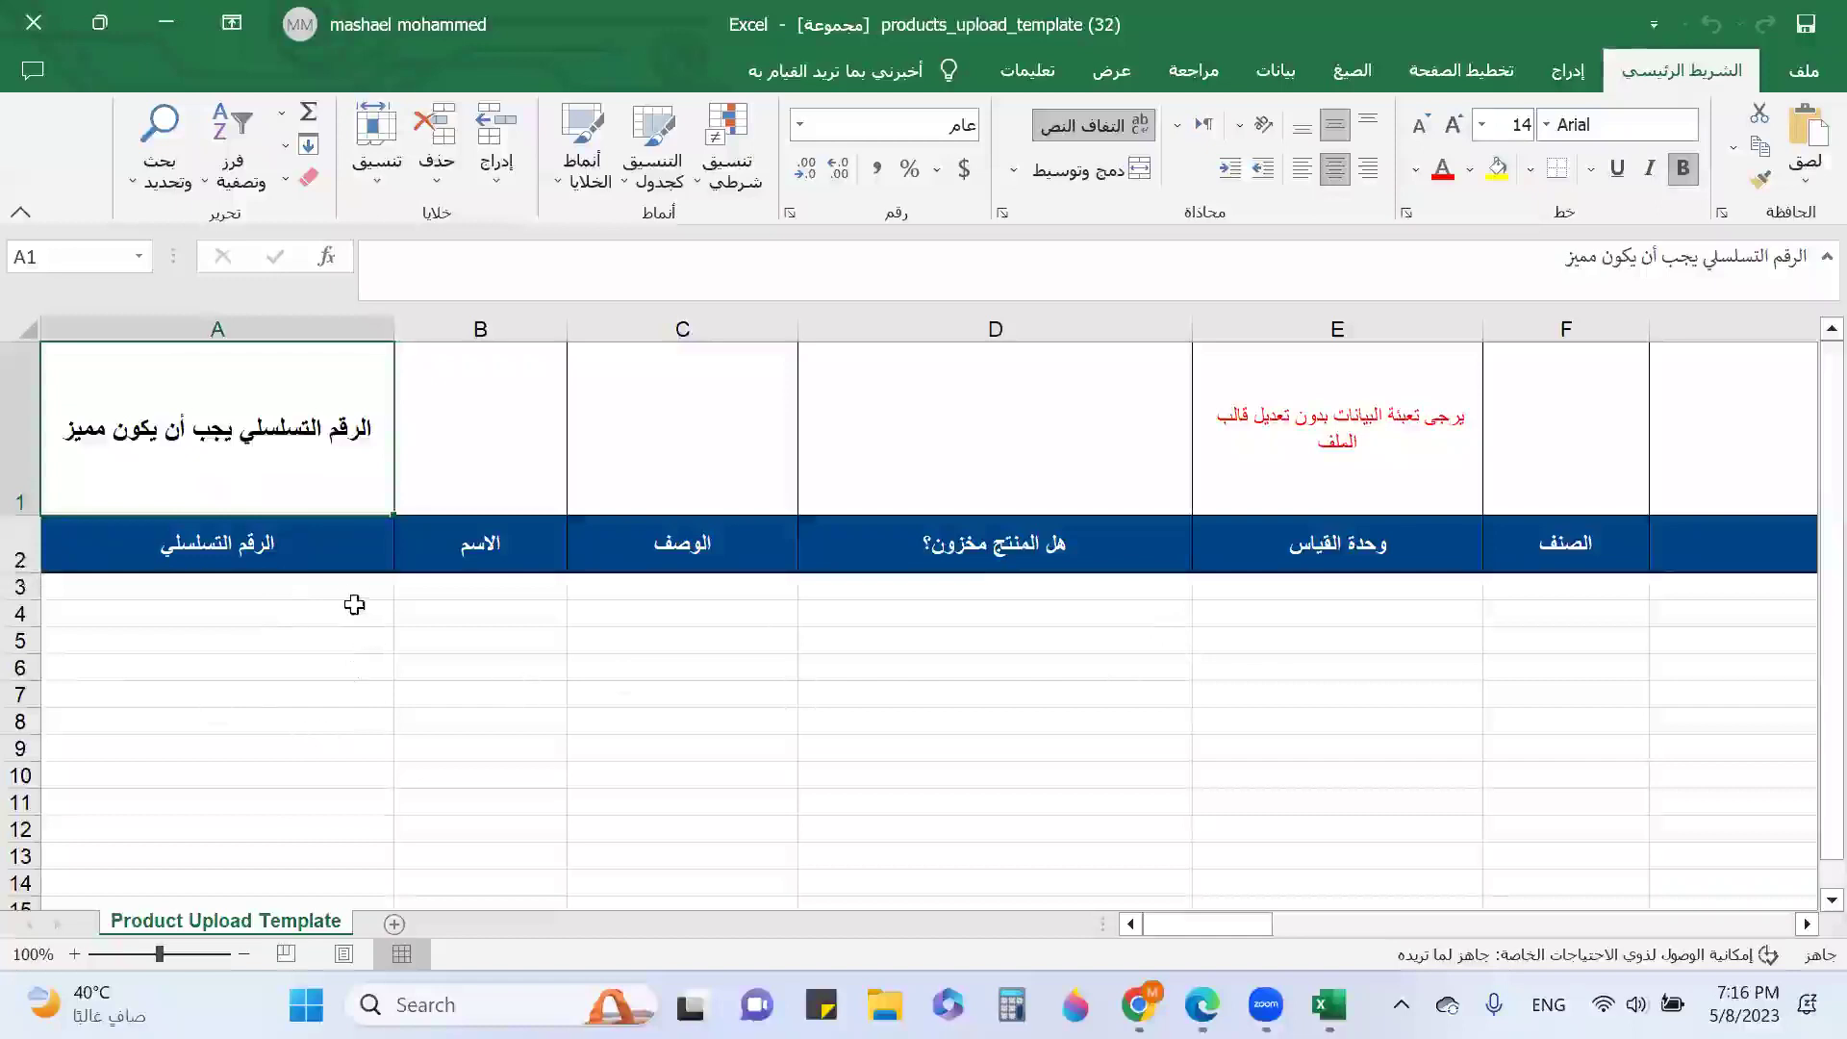
left_click(353, 595)
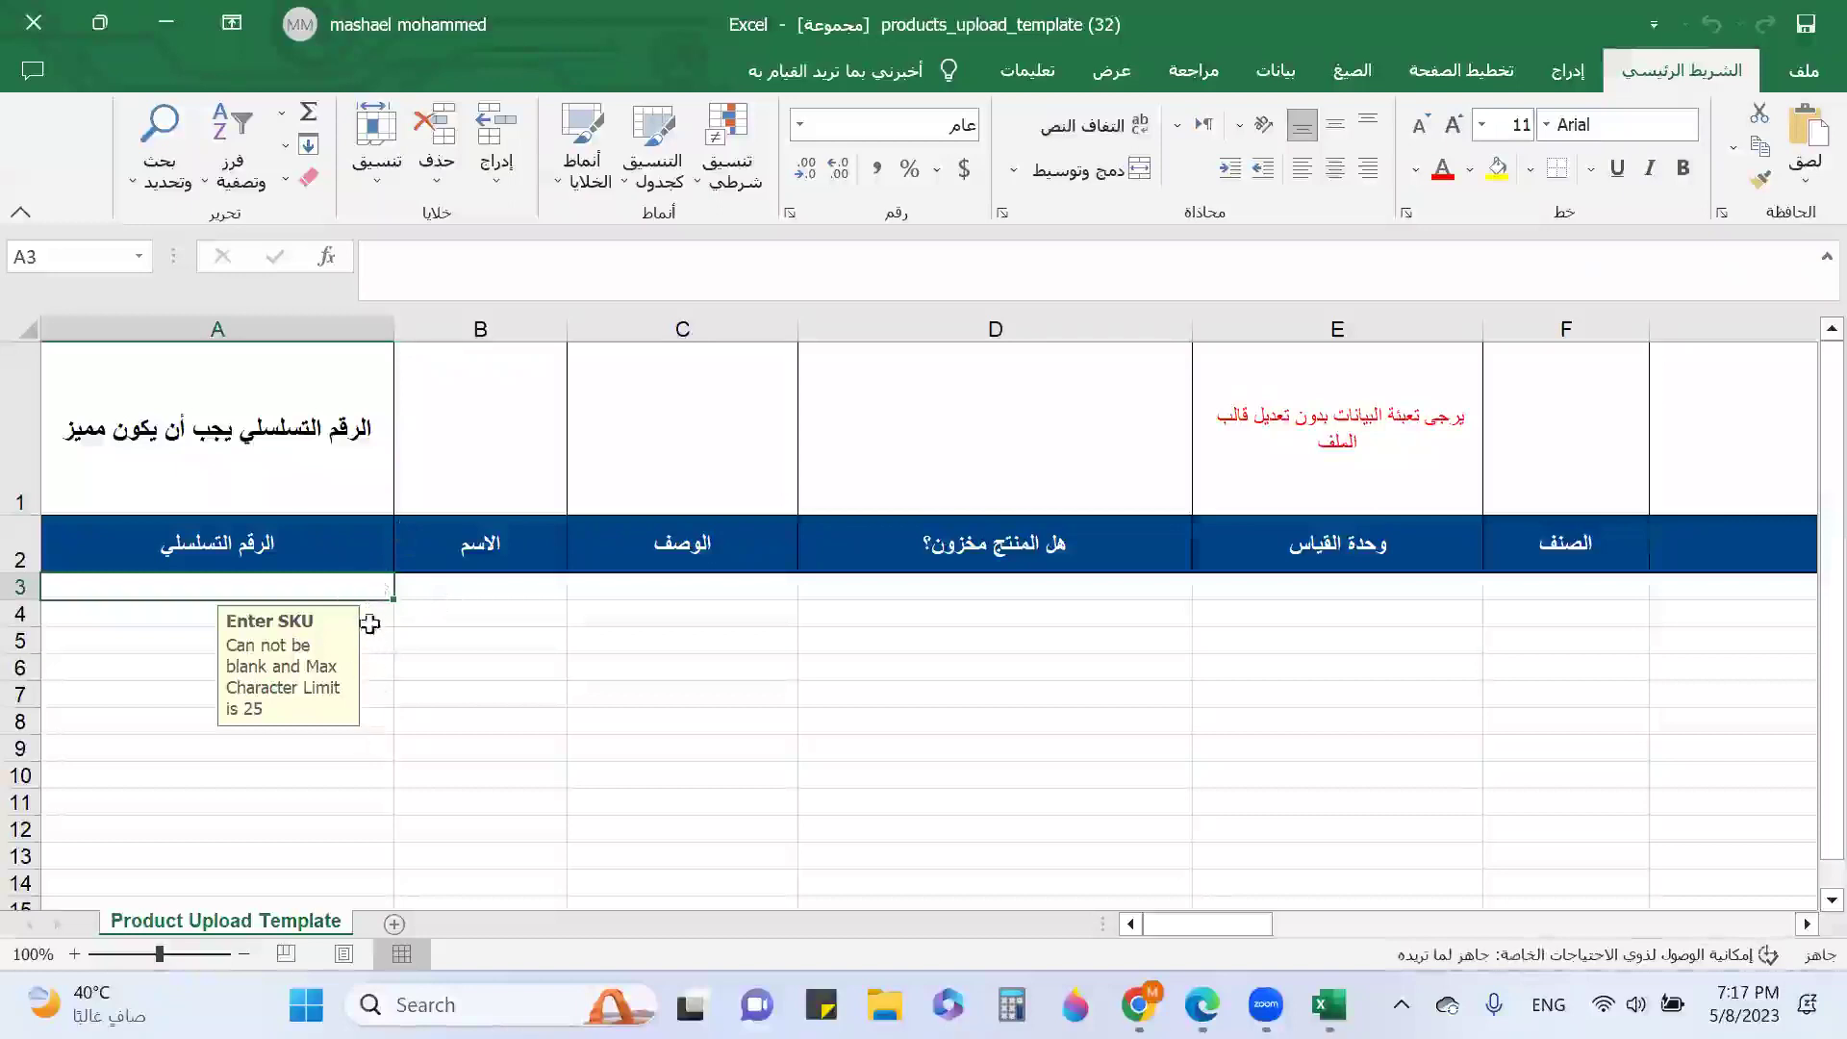
type("8")
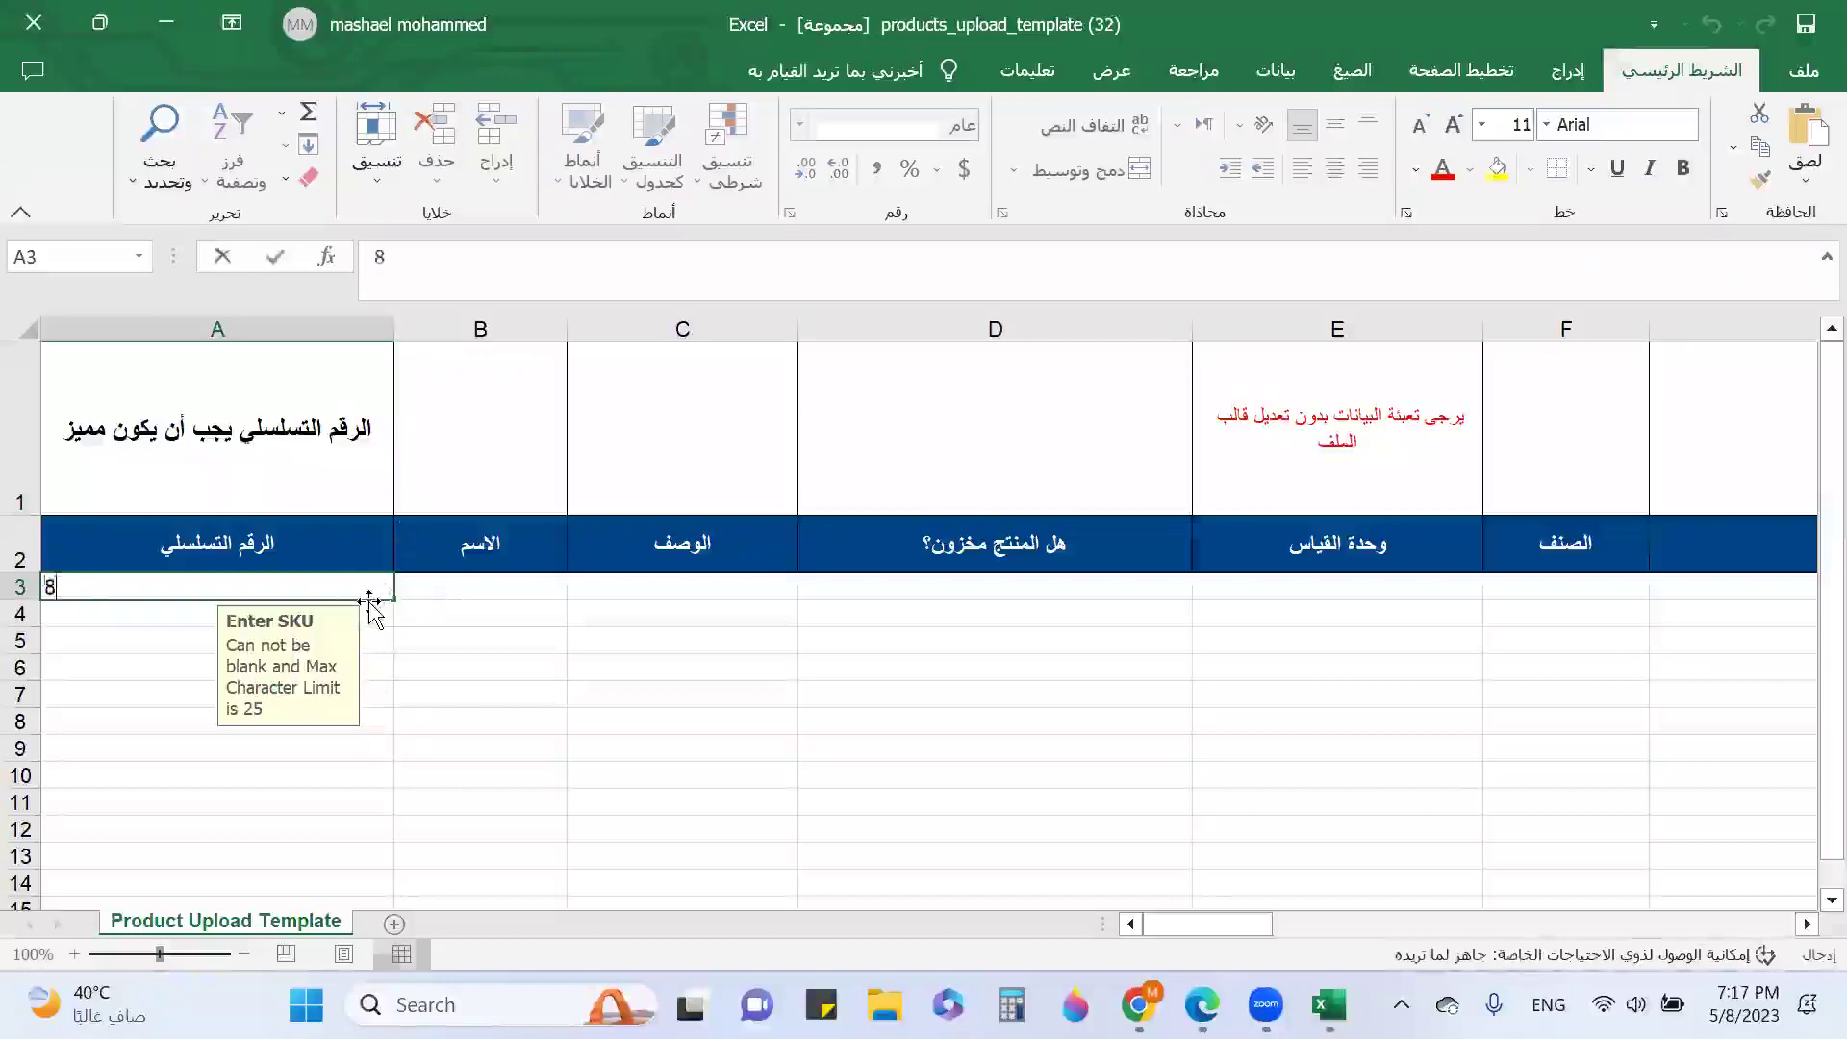
type("889889009")
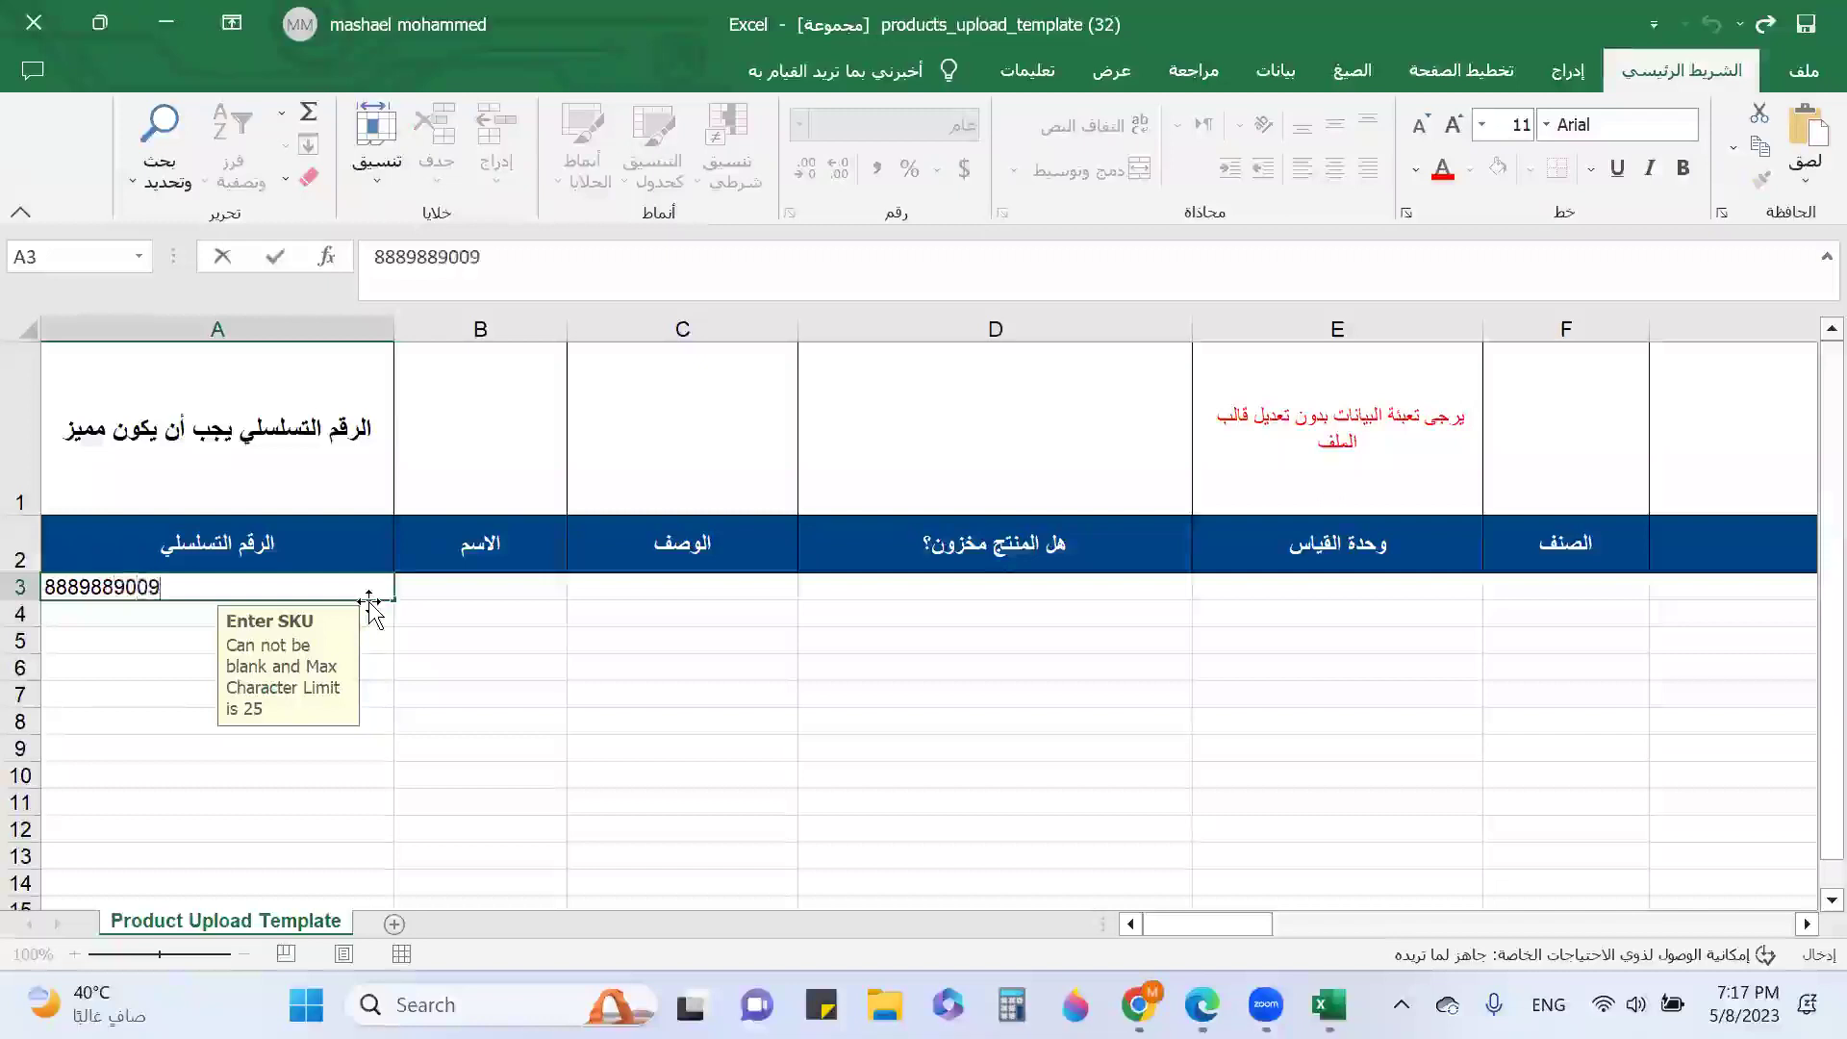
key("Return")
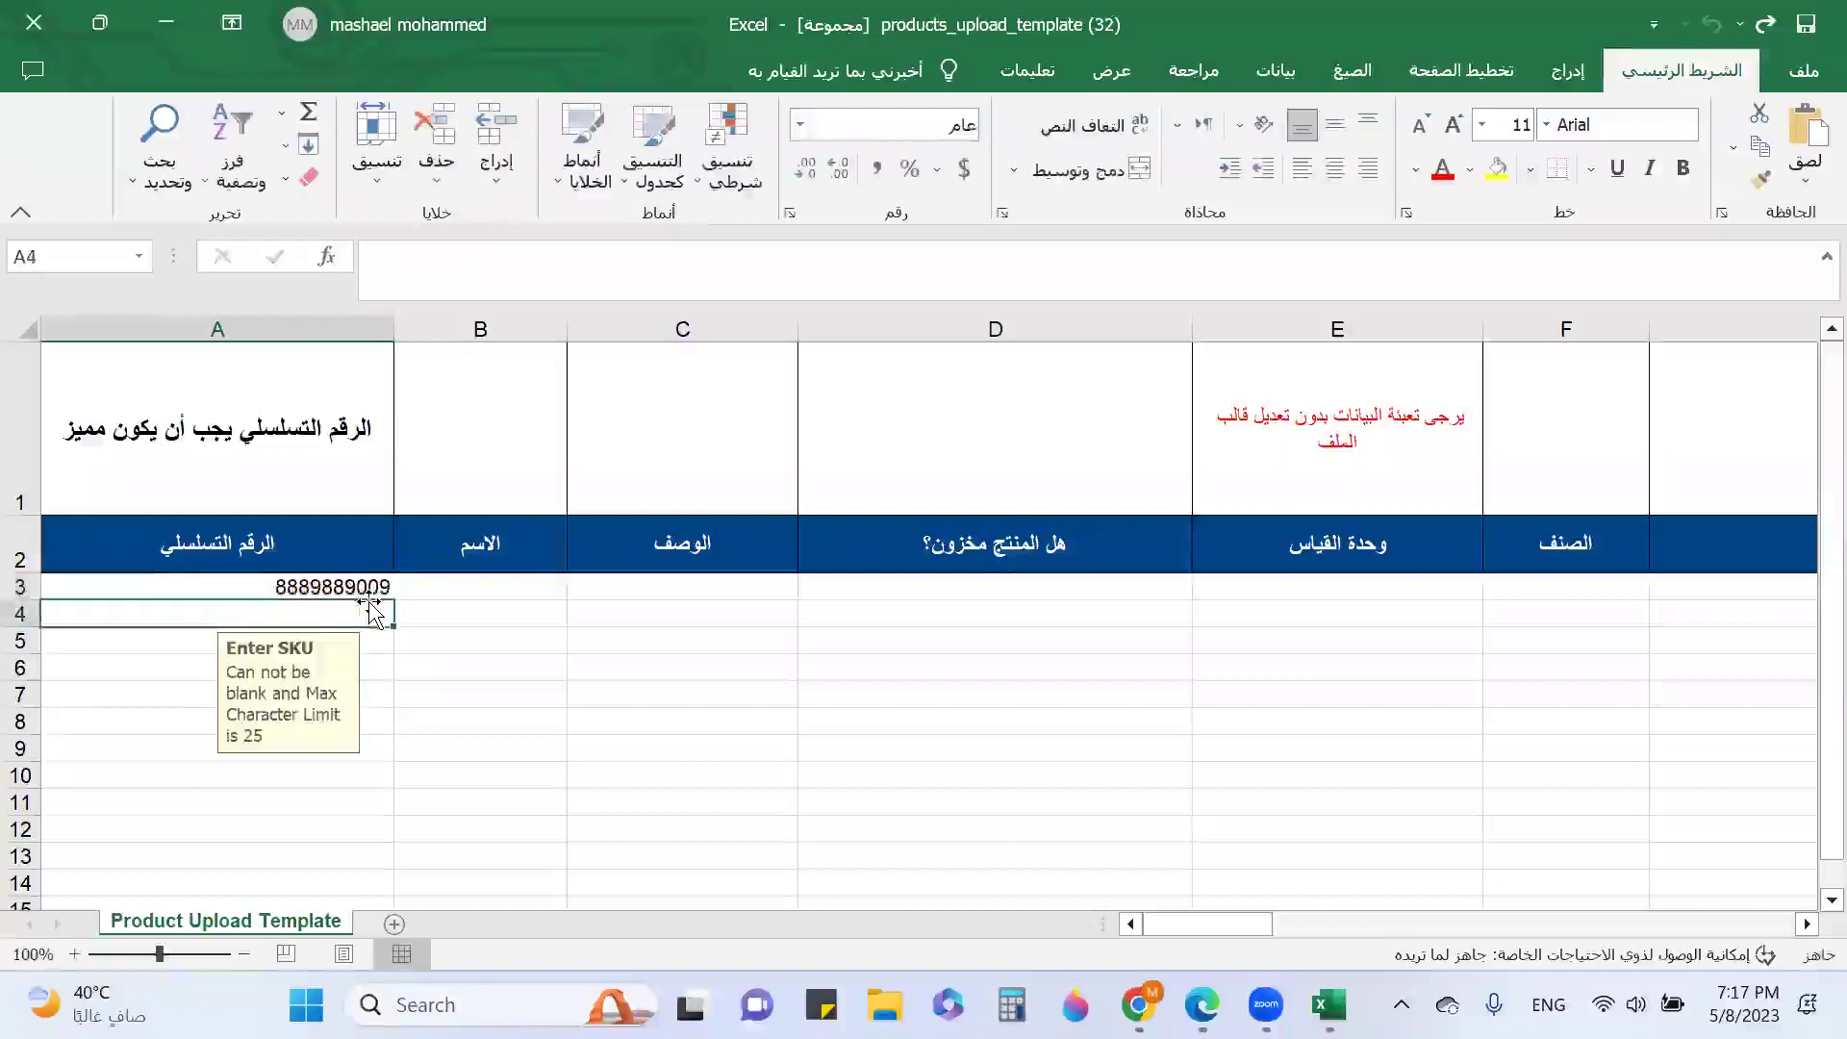
type("88899")
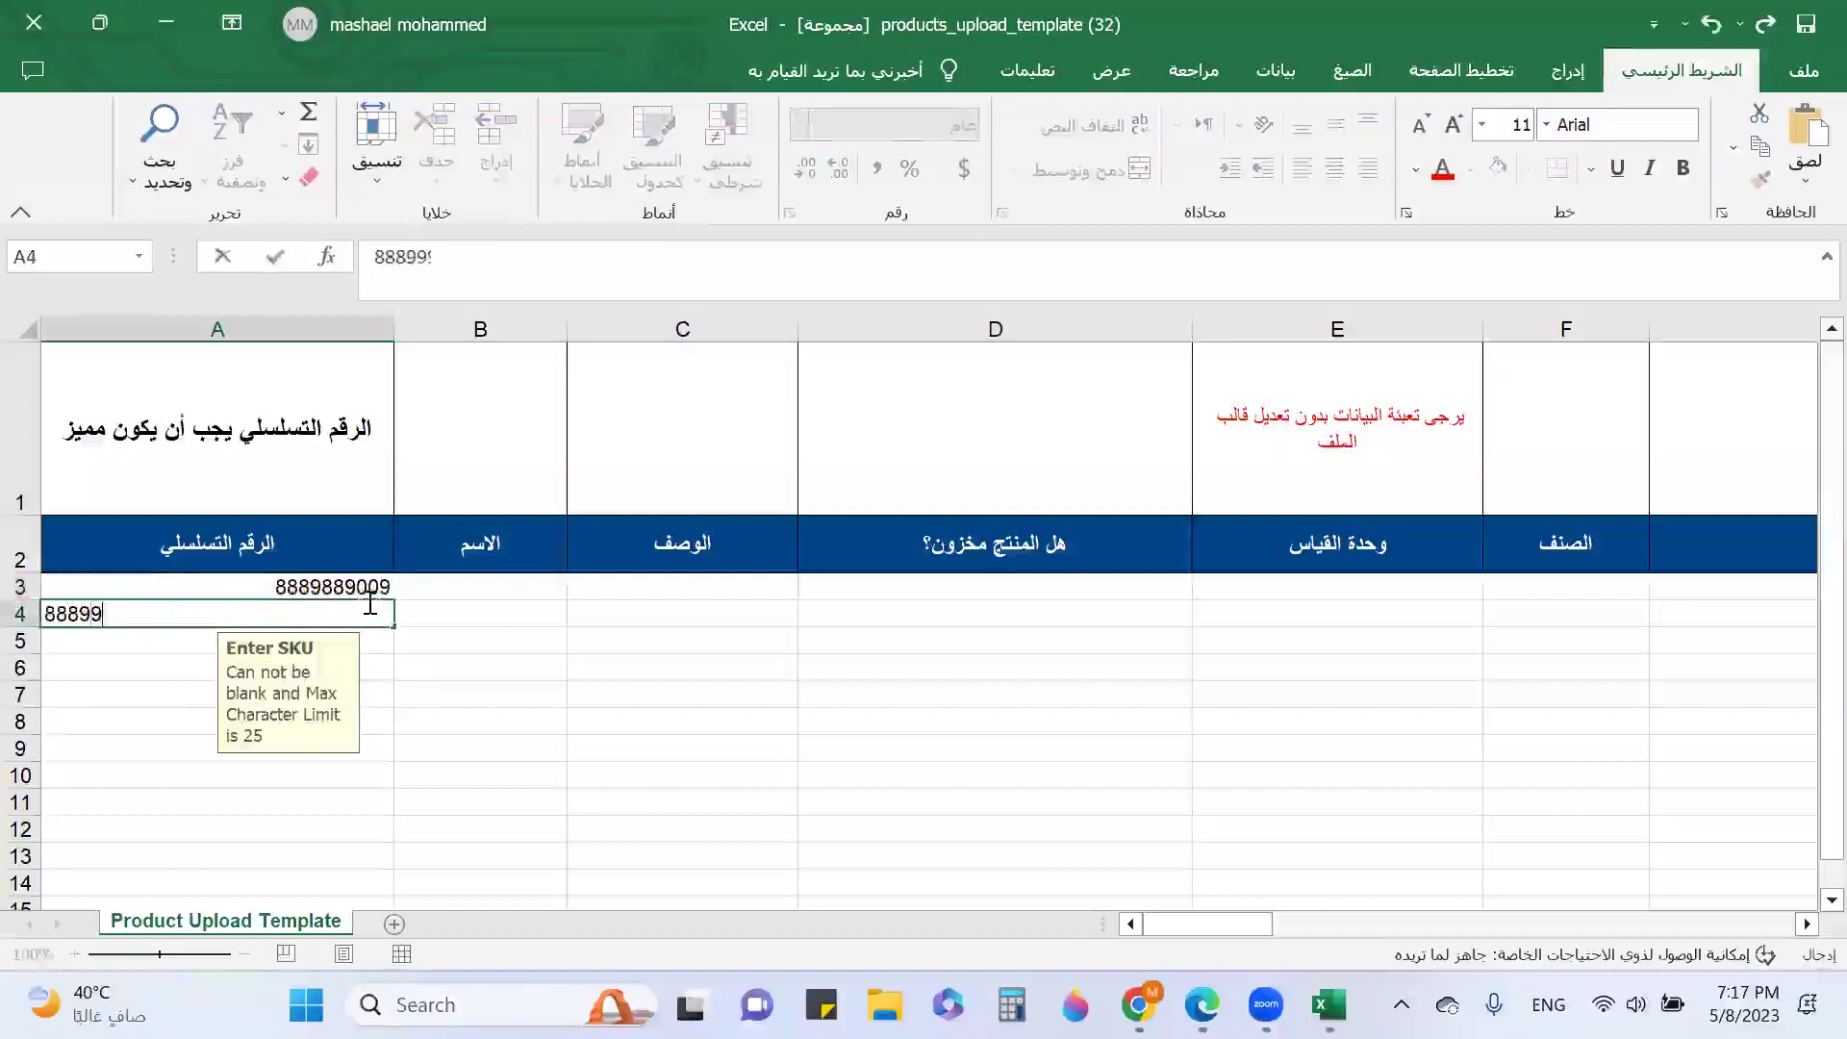
type("9766654")
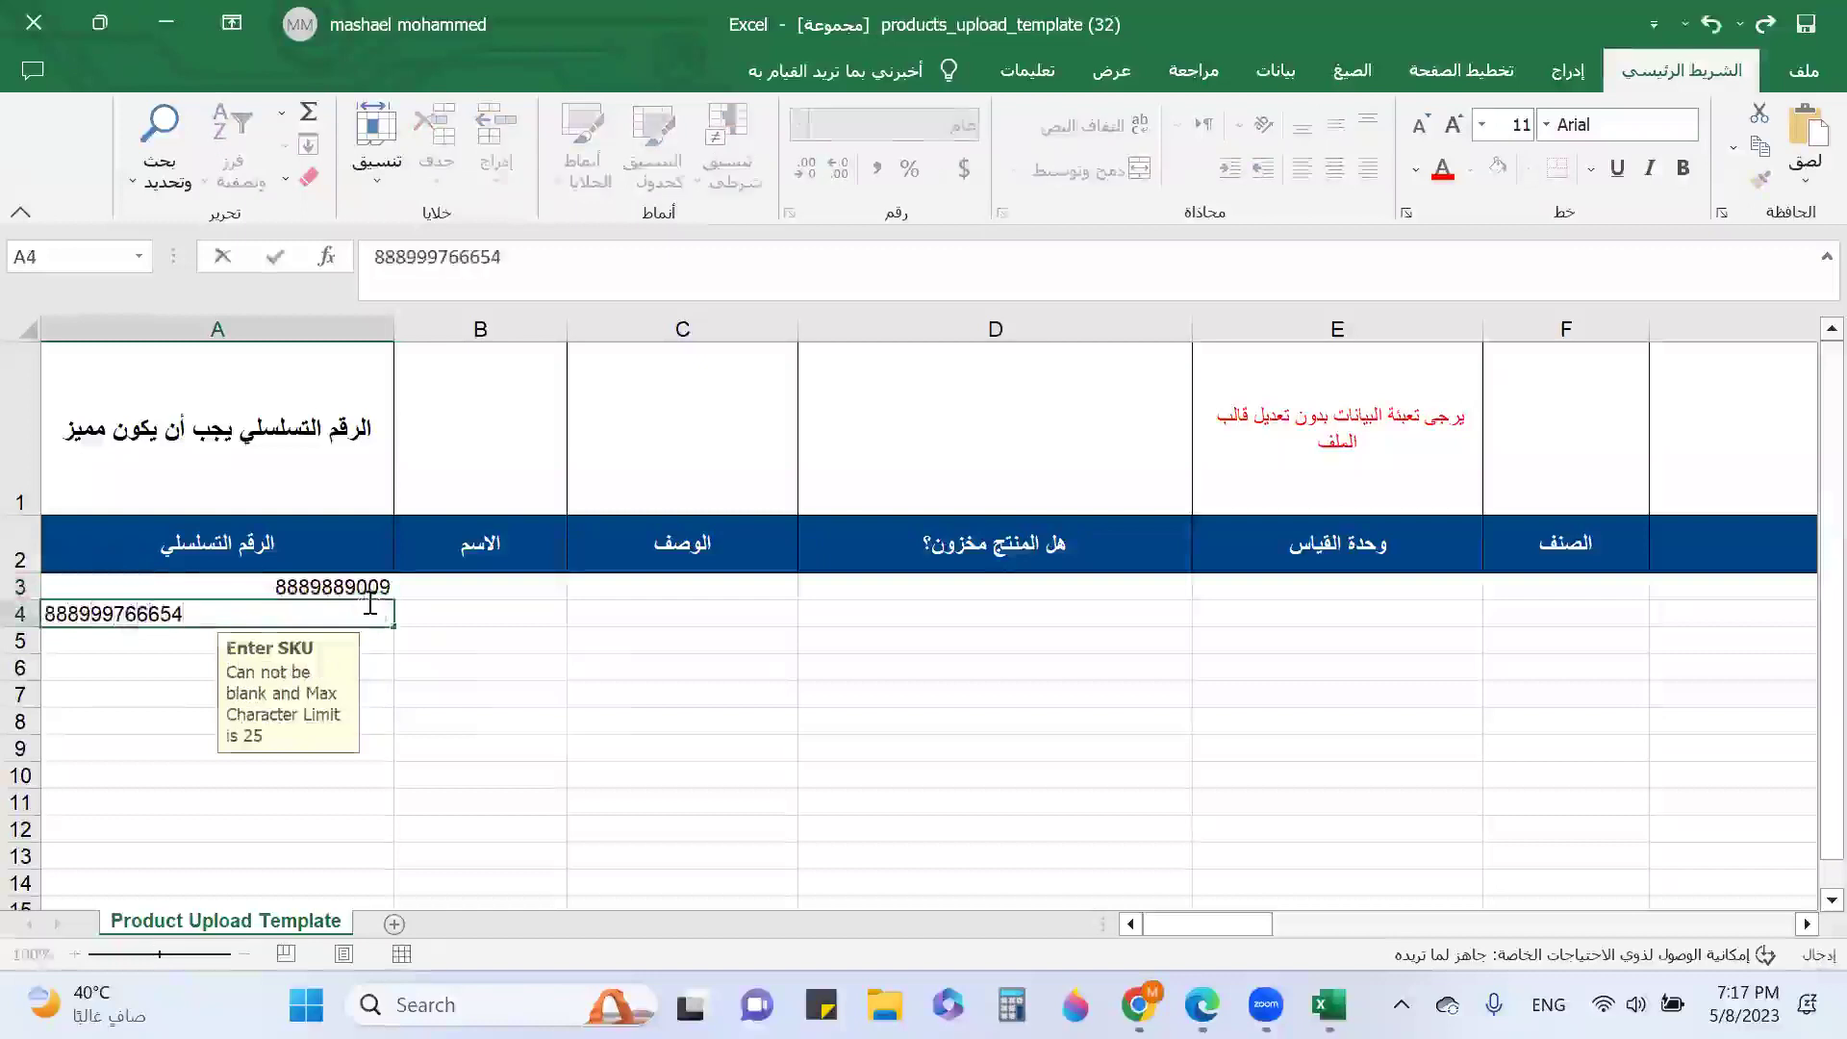
key("Tab")
key("Up")
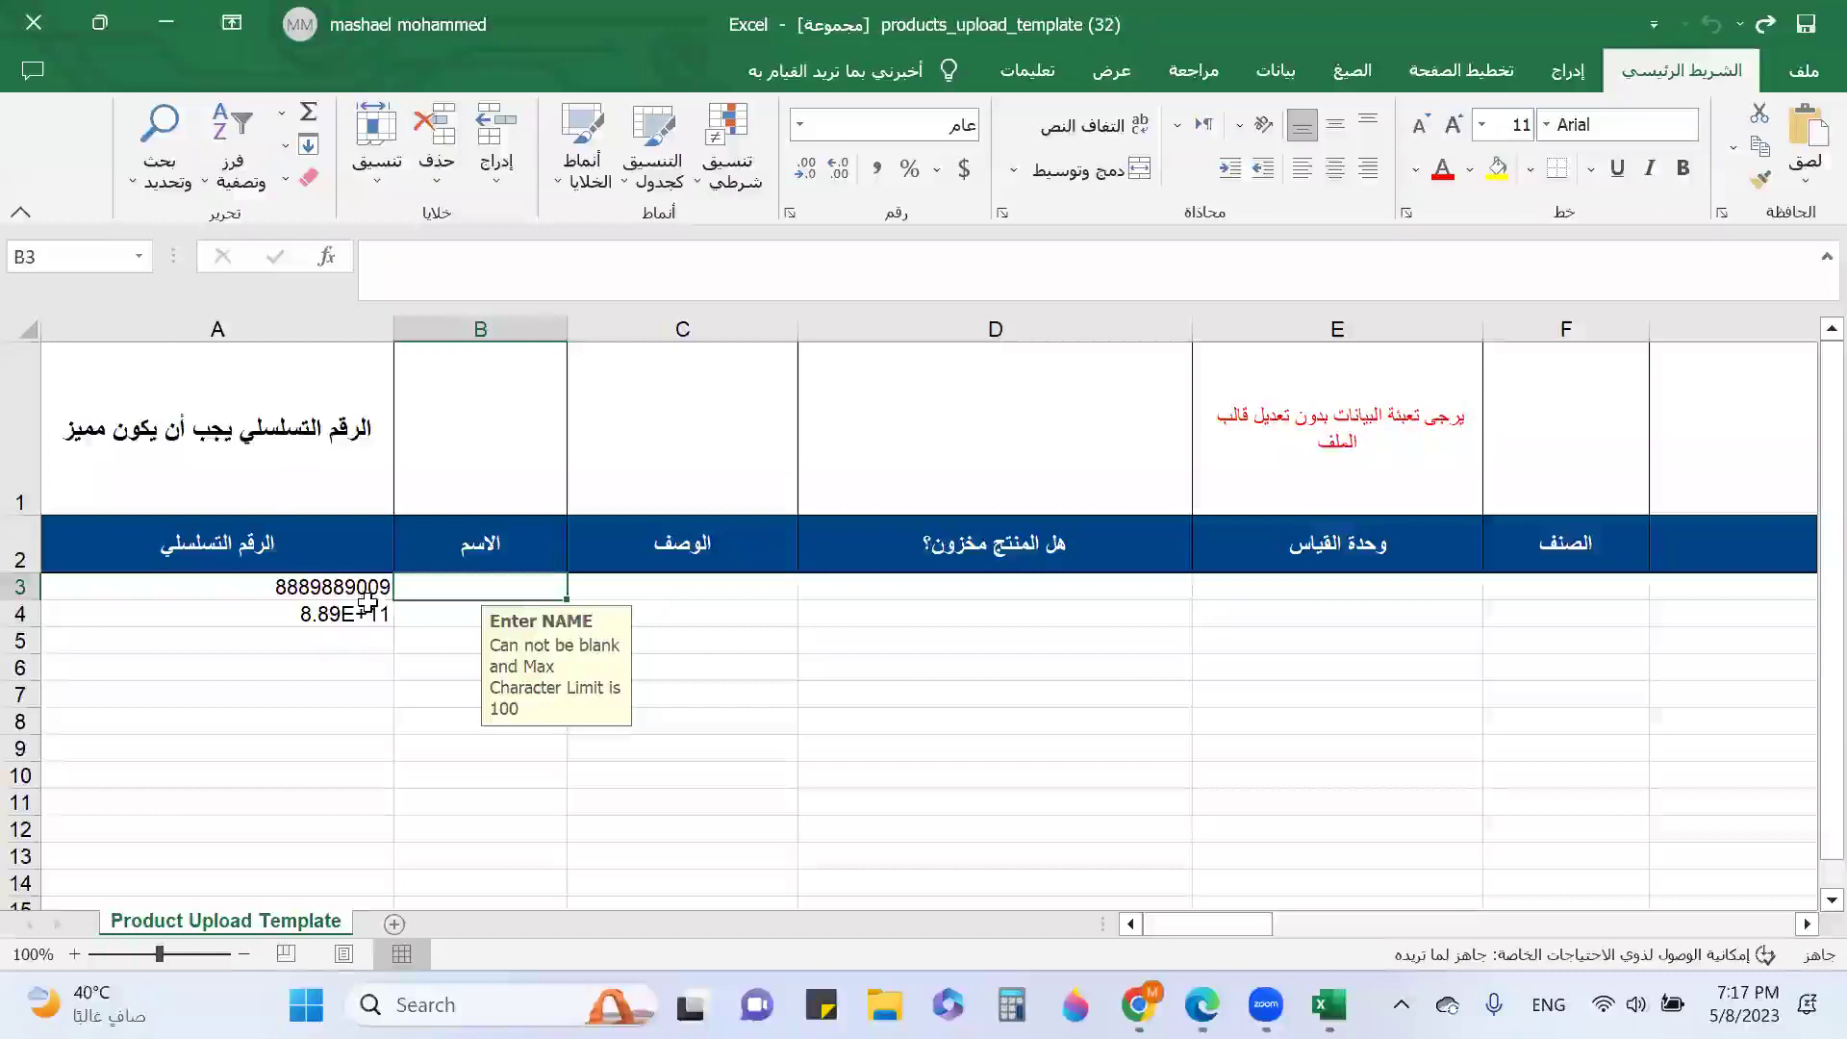
Name the row 3 product خزانة بدرجين with description 35*49.
type("o.")
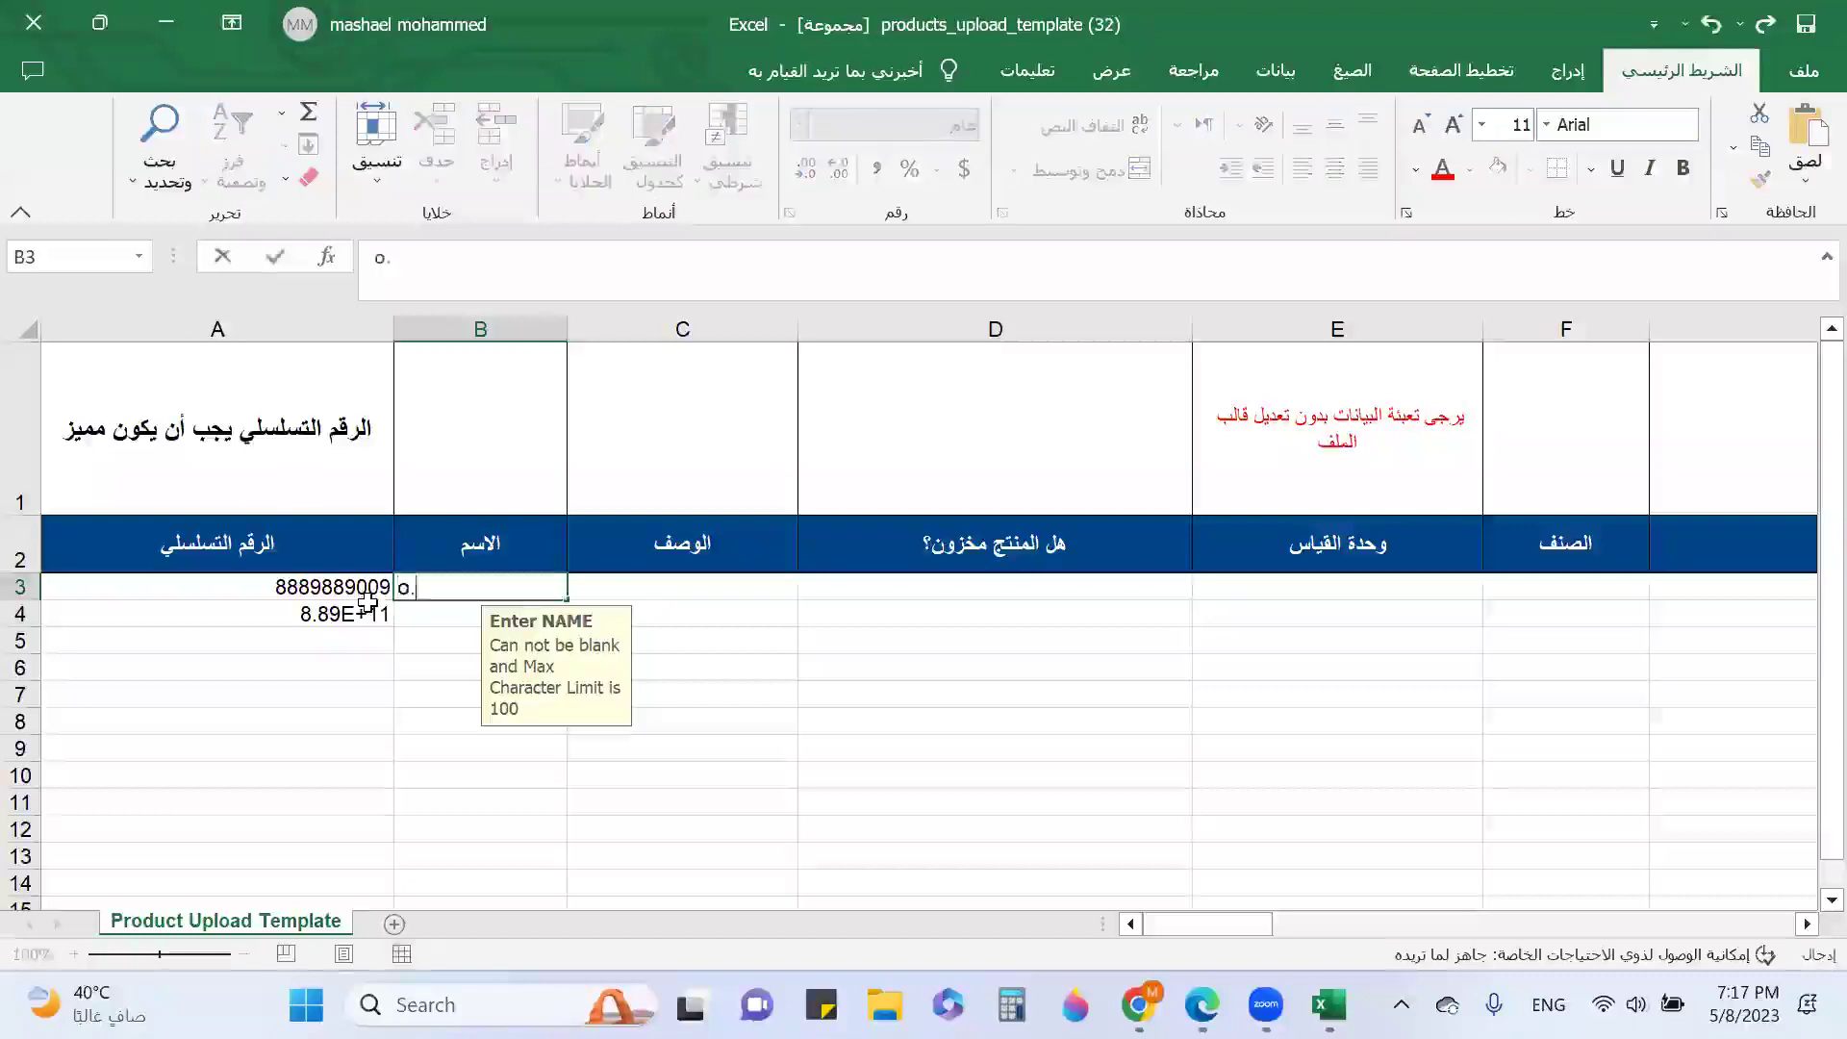
key("BackSpace")
key("BackSpace")
key("BackSpace")
type("خزانة بدرجين")
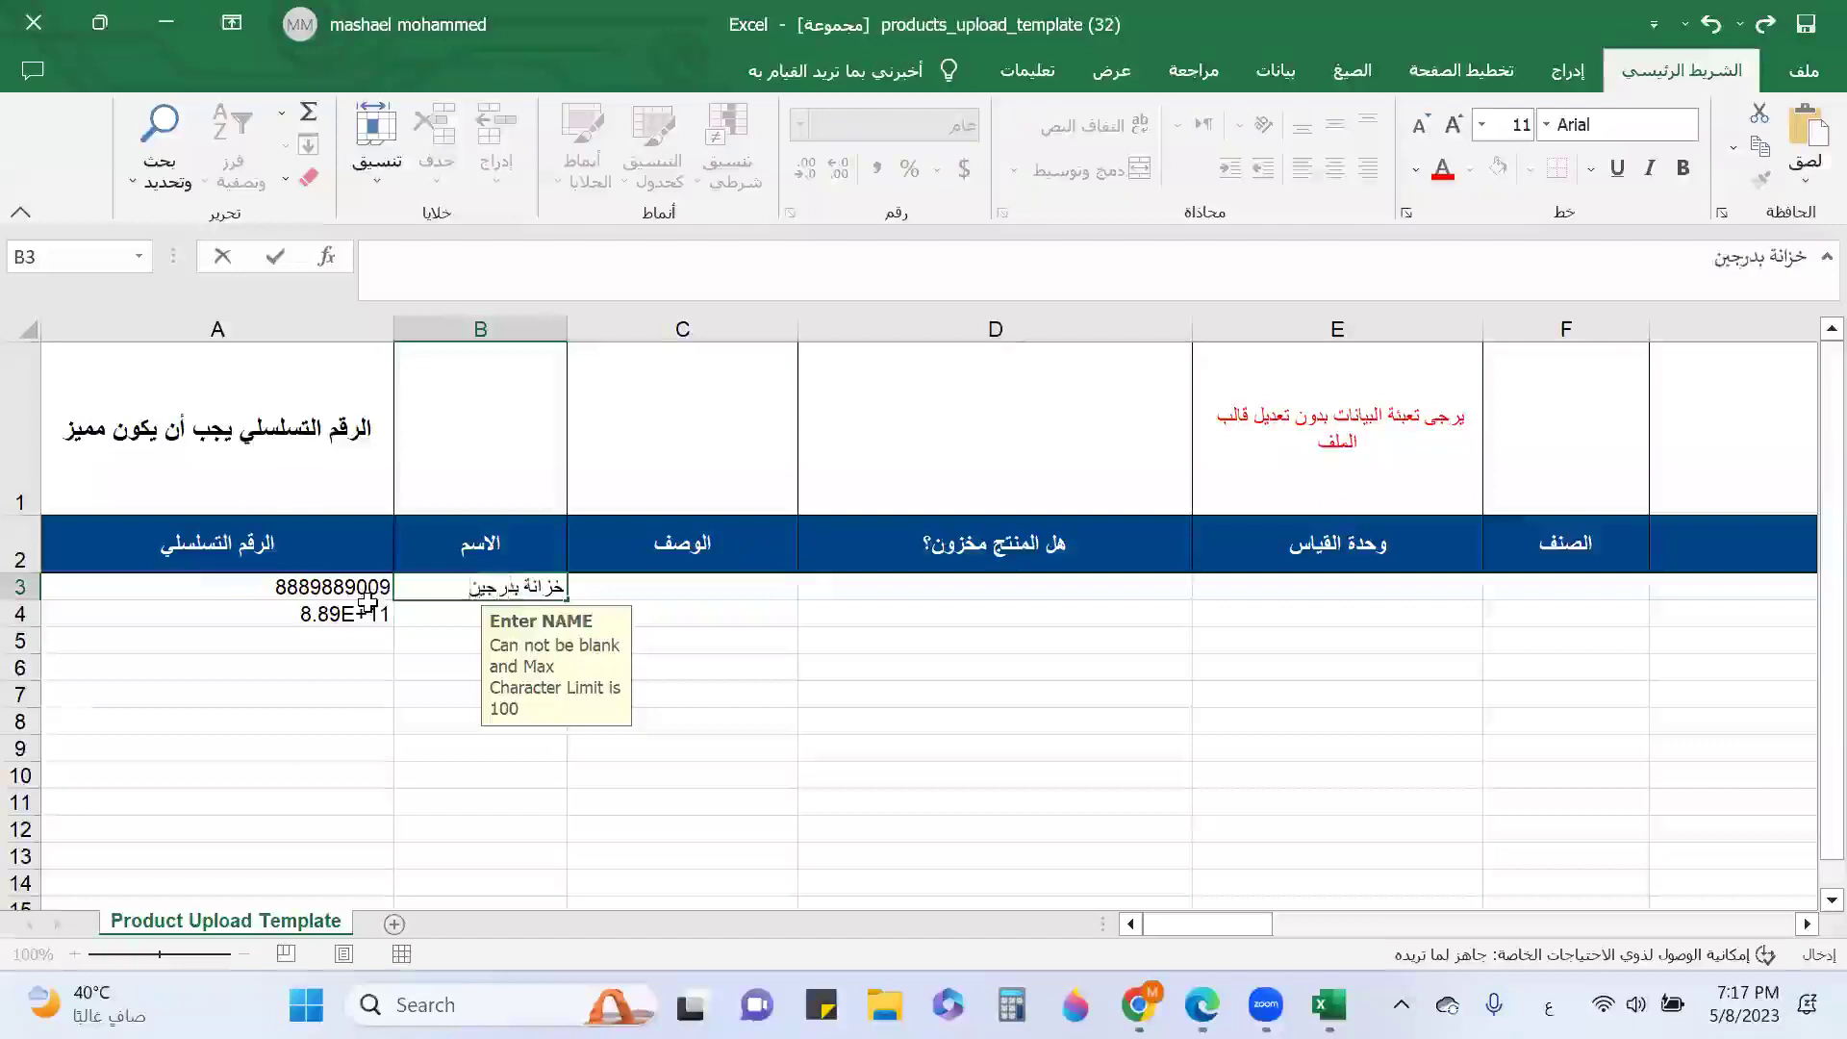
key("Tab")
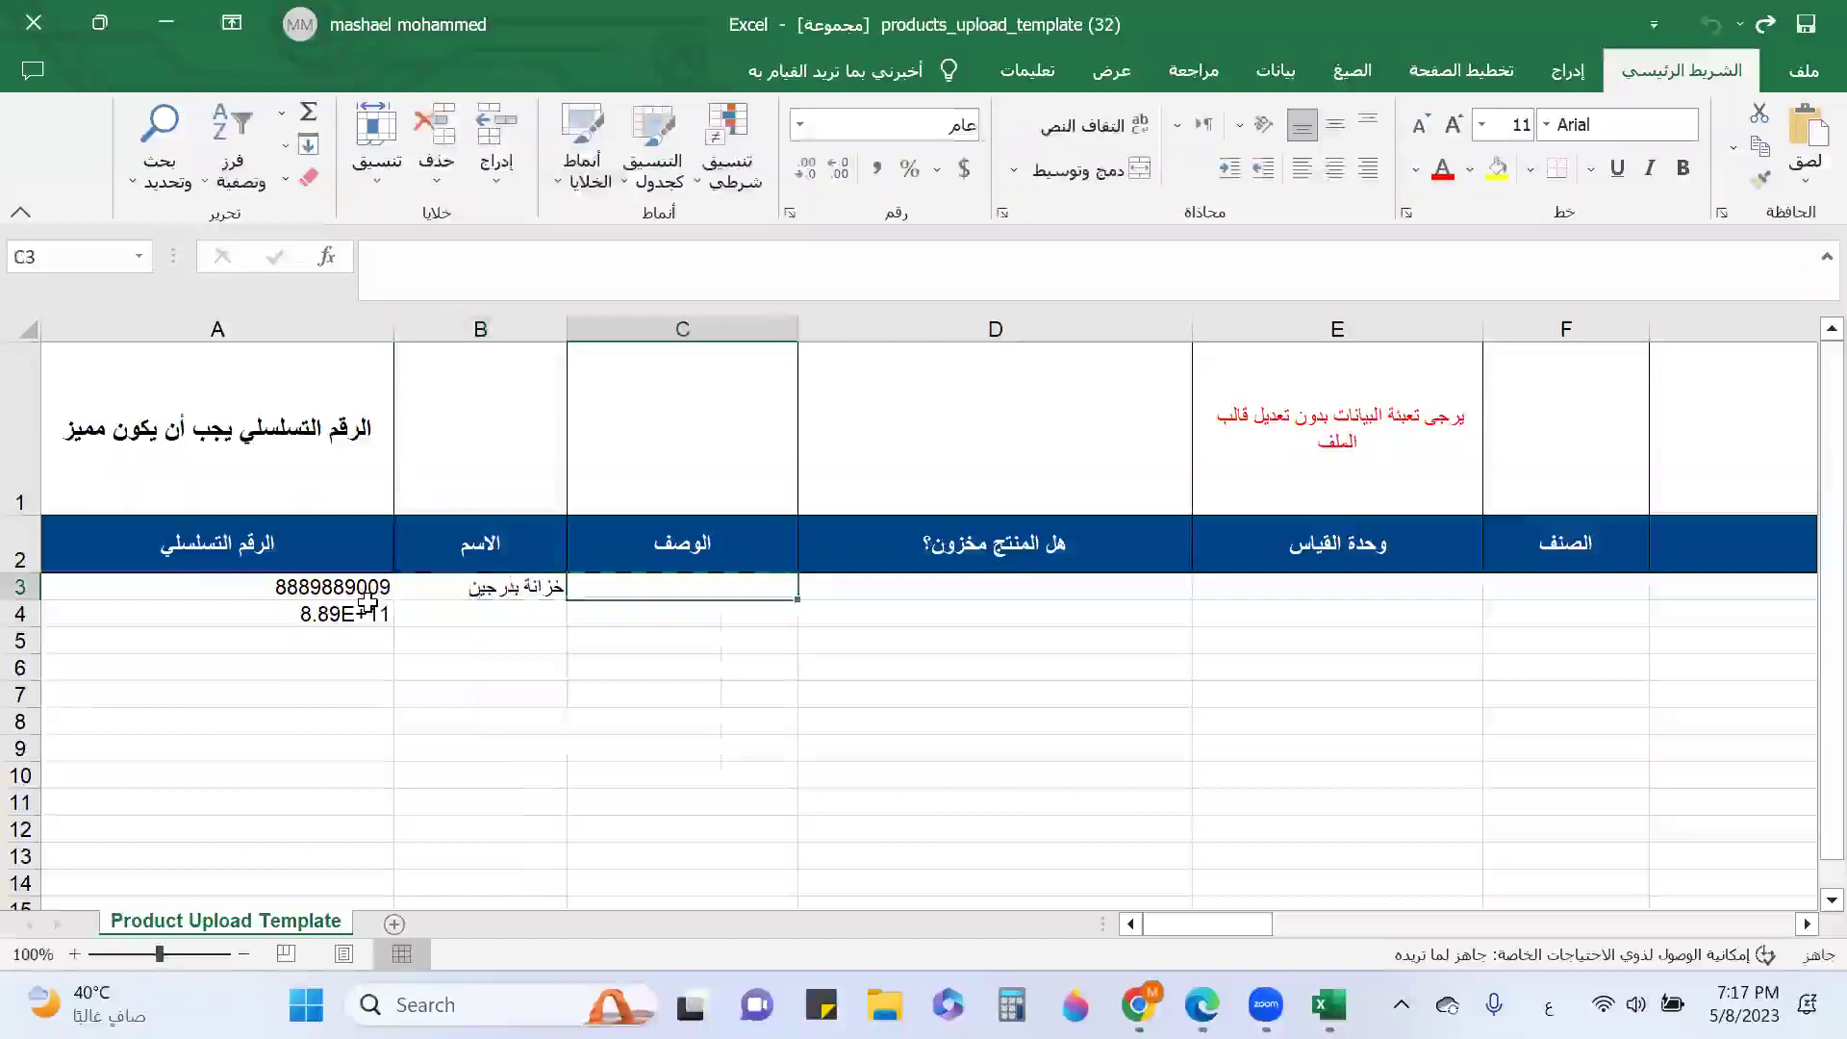
type("35")
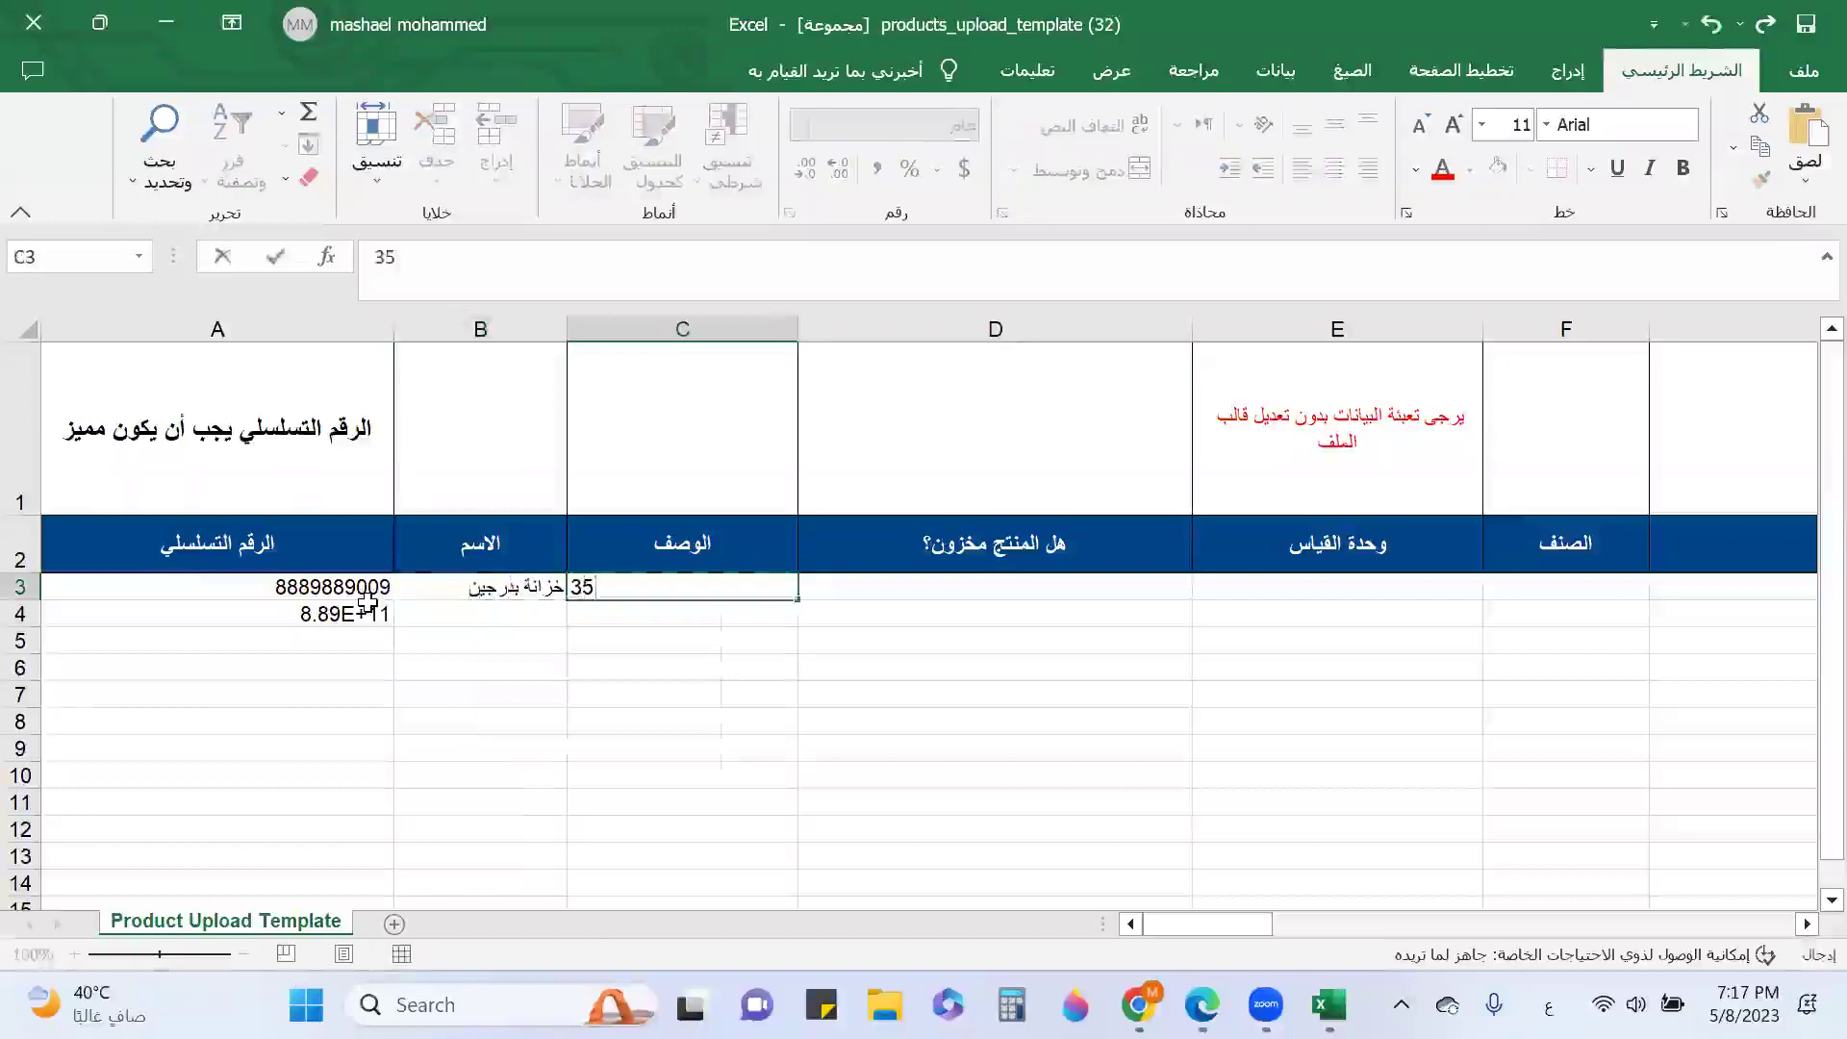
type("*49 سم")
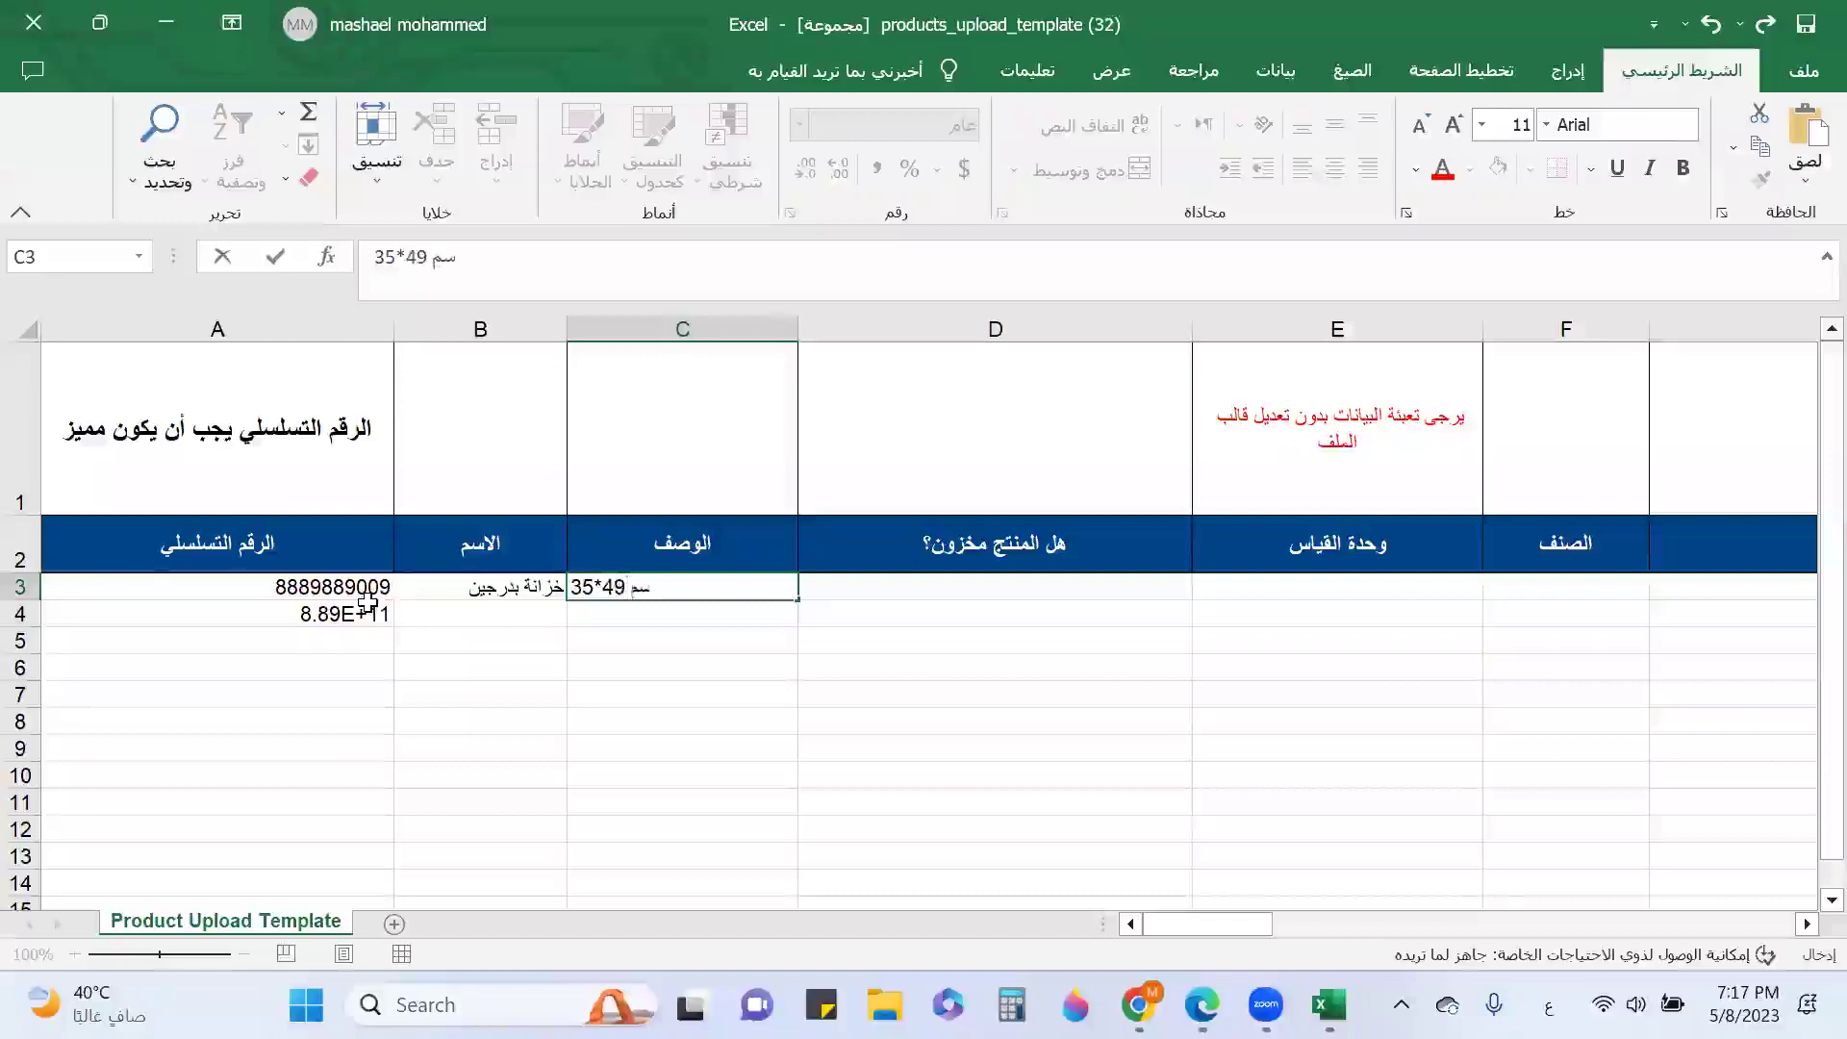
key("Tab")
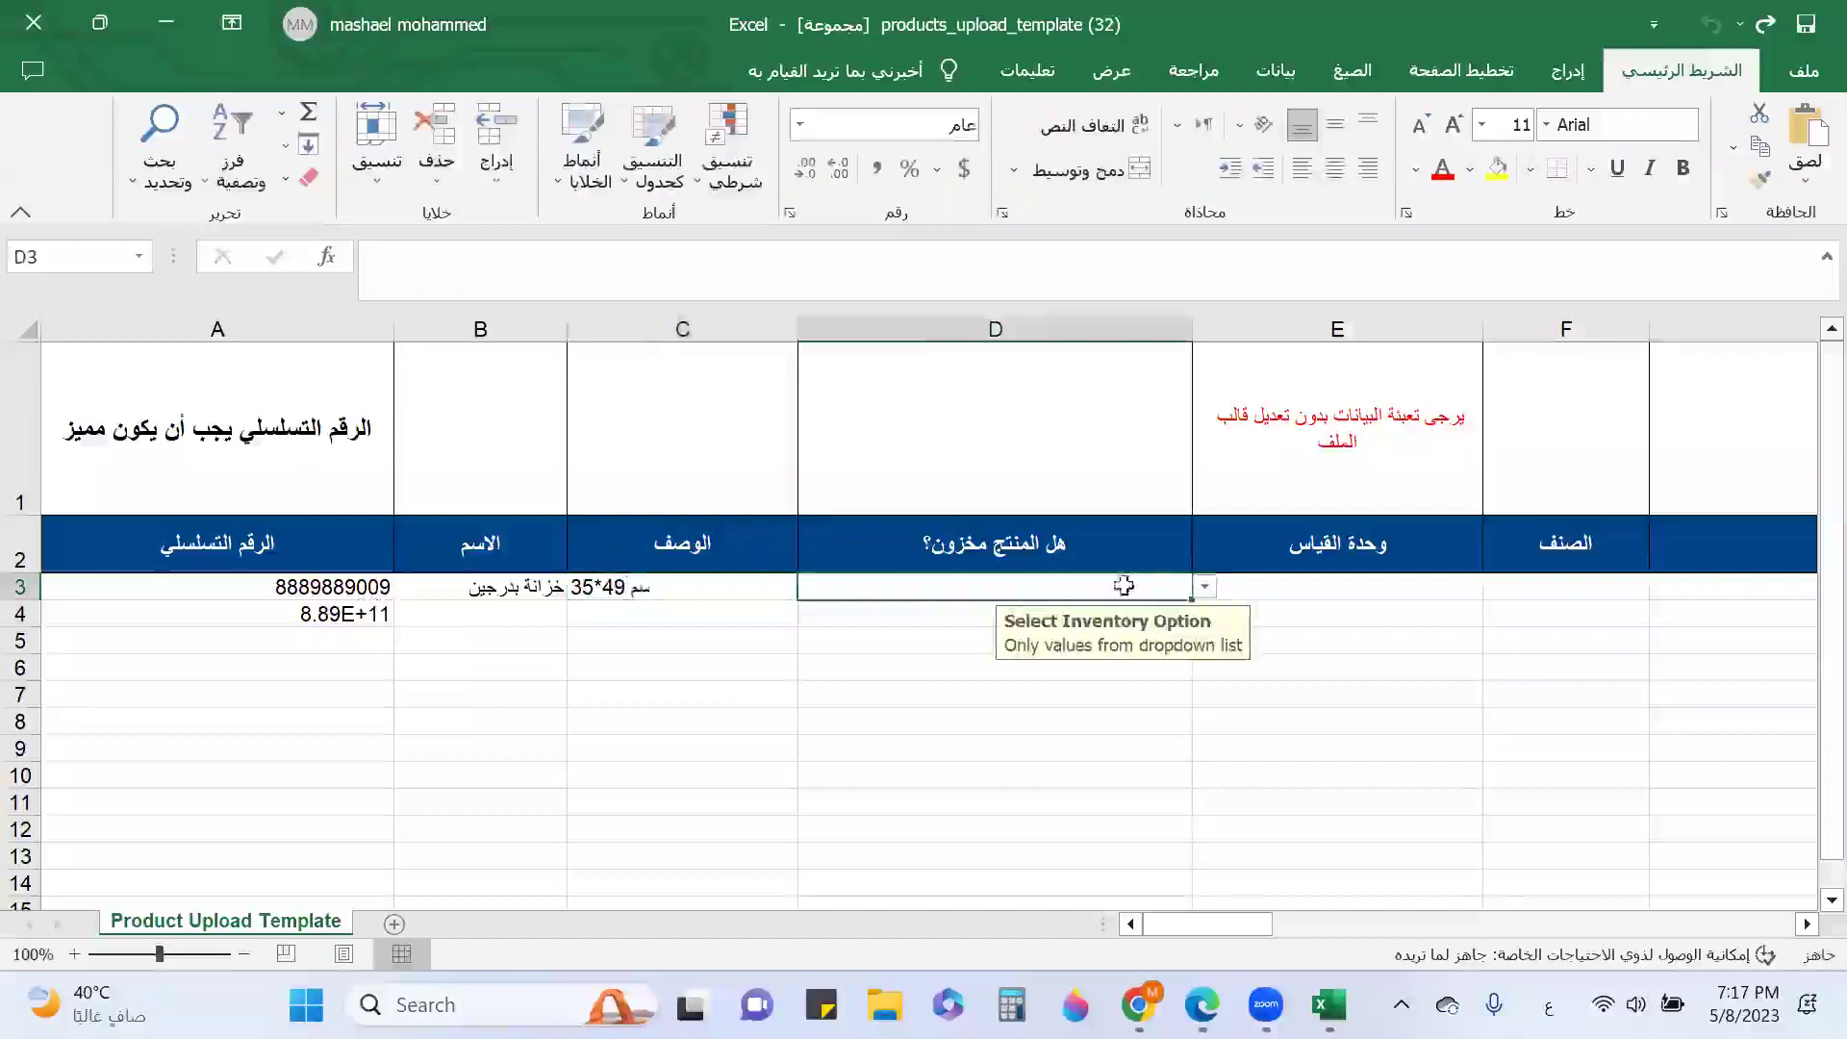
Mark the row 3 product as stocked (yes) with unit of measure وحدة.
left_click(1204, 587)
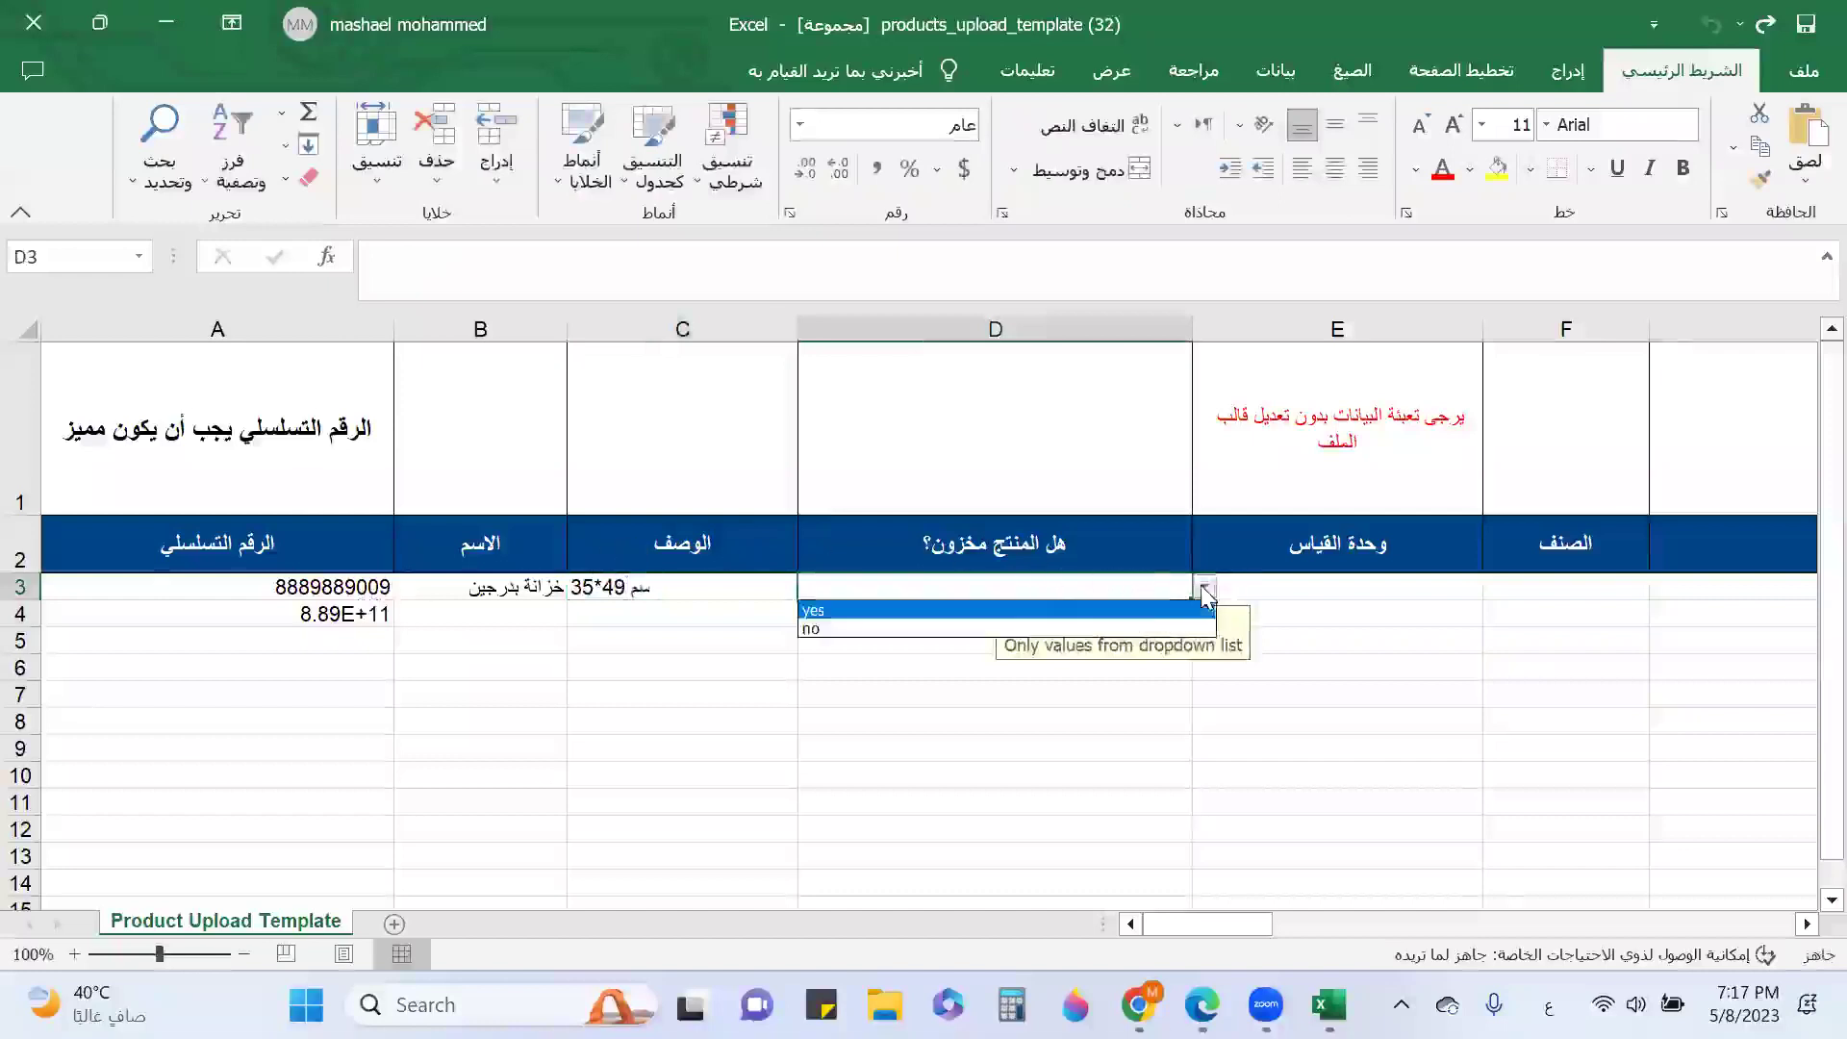
left_click(1029, 611)
left_click(1396, 581)
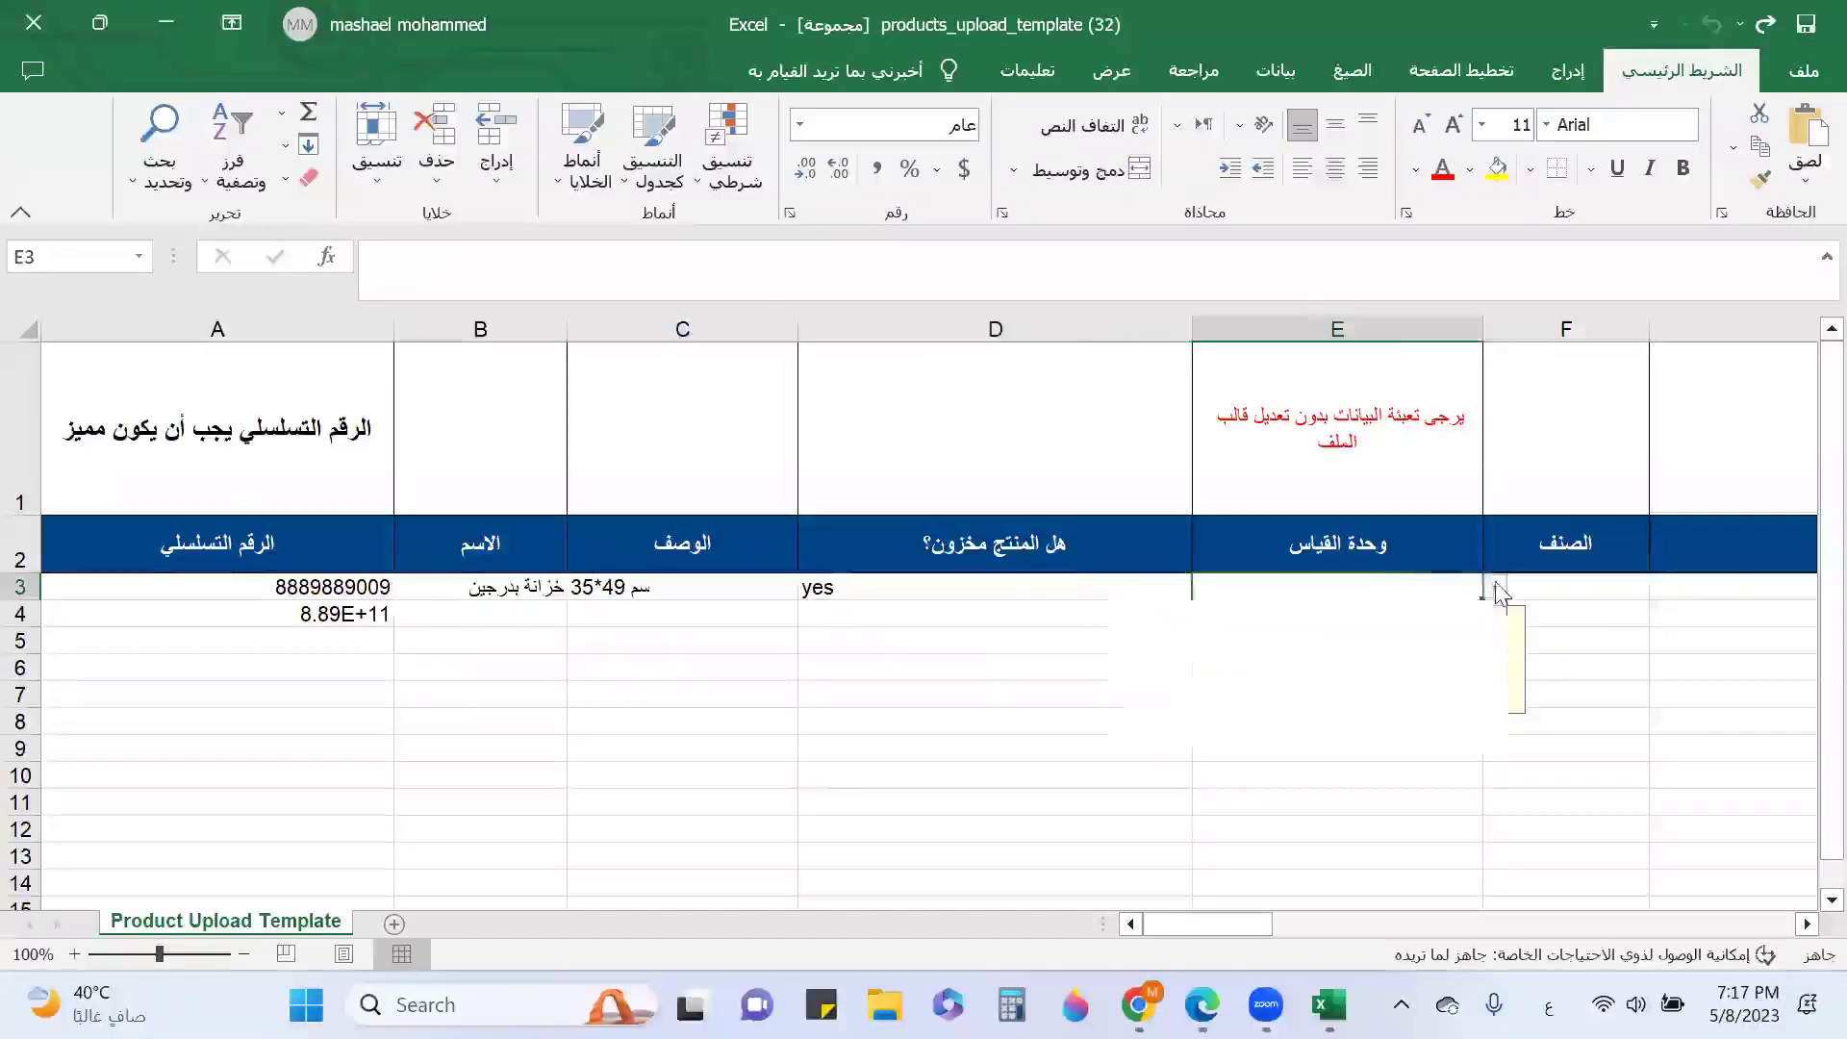
left_click_drag(1491, 636, 1493, 737)
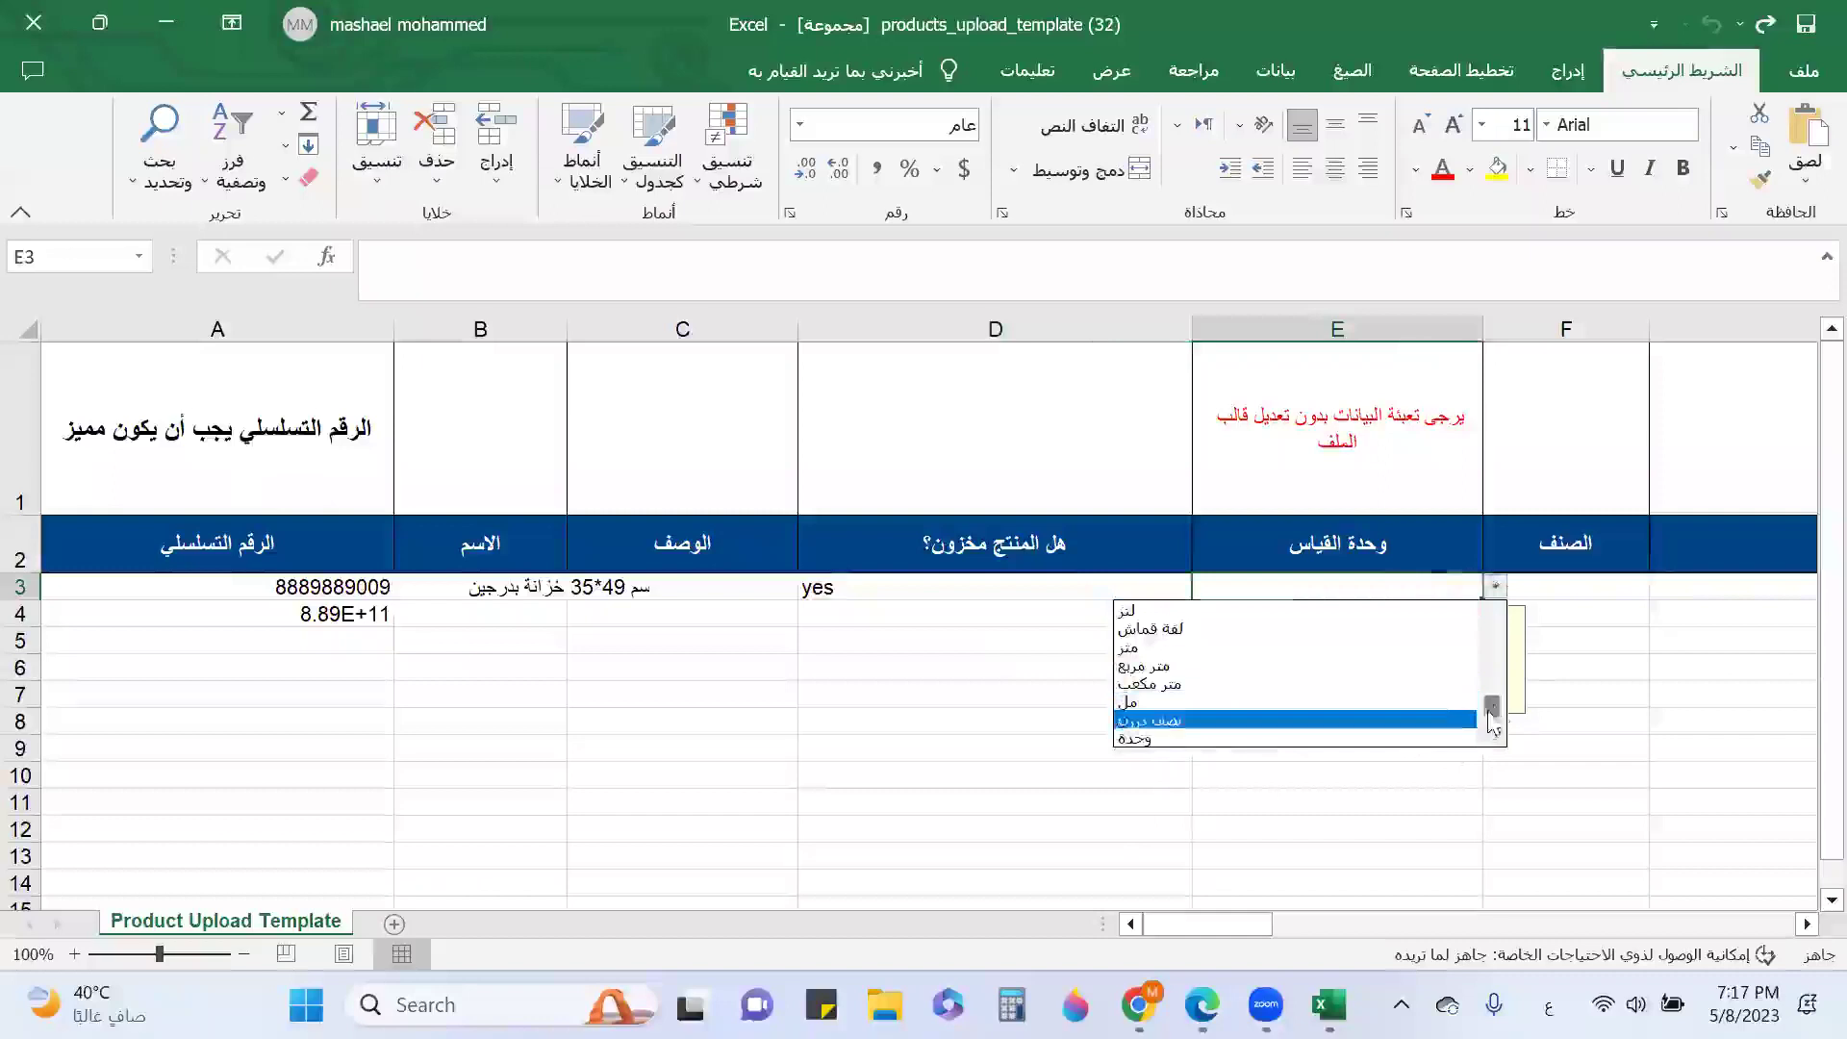
left_click_drag(1491, 711, 1492, 640)
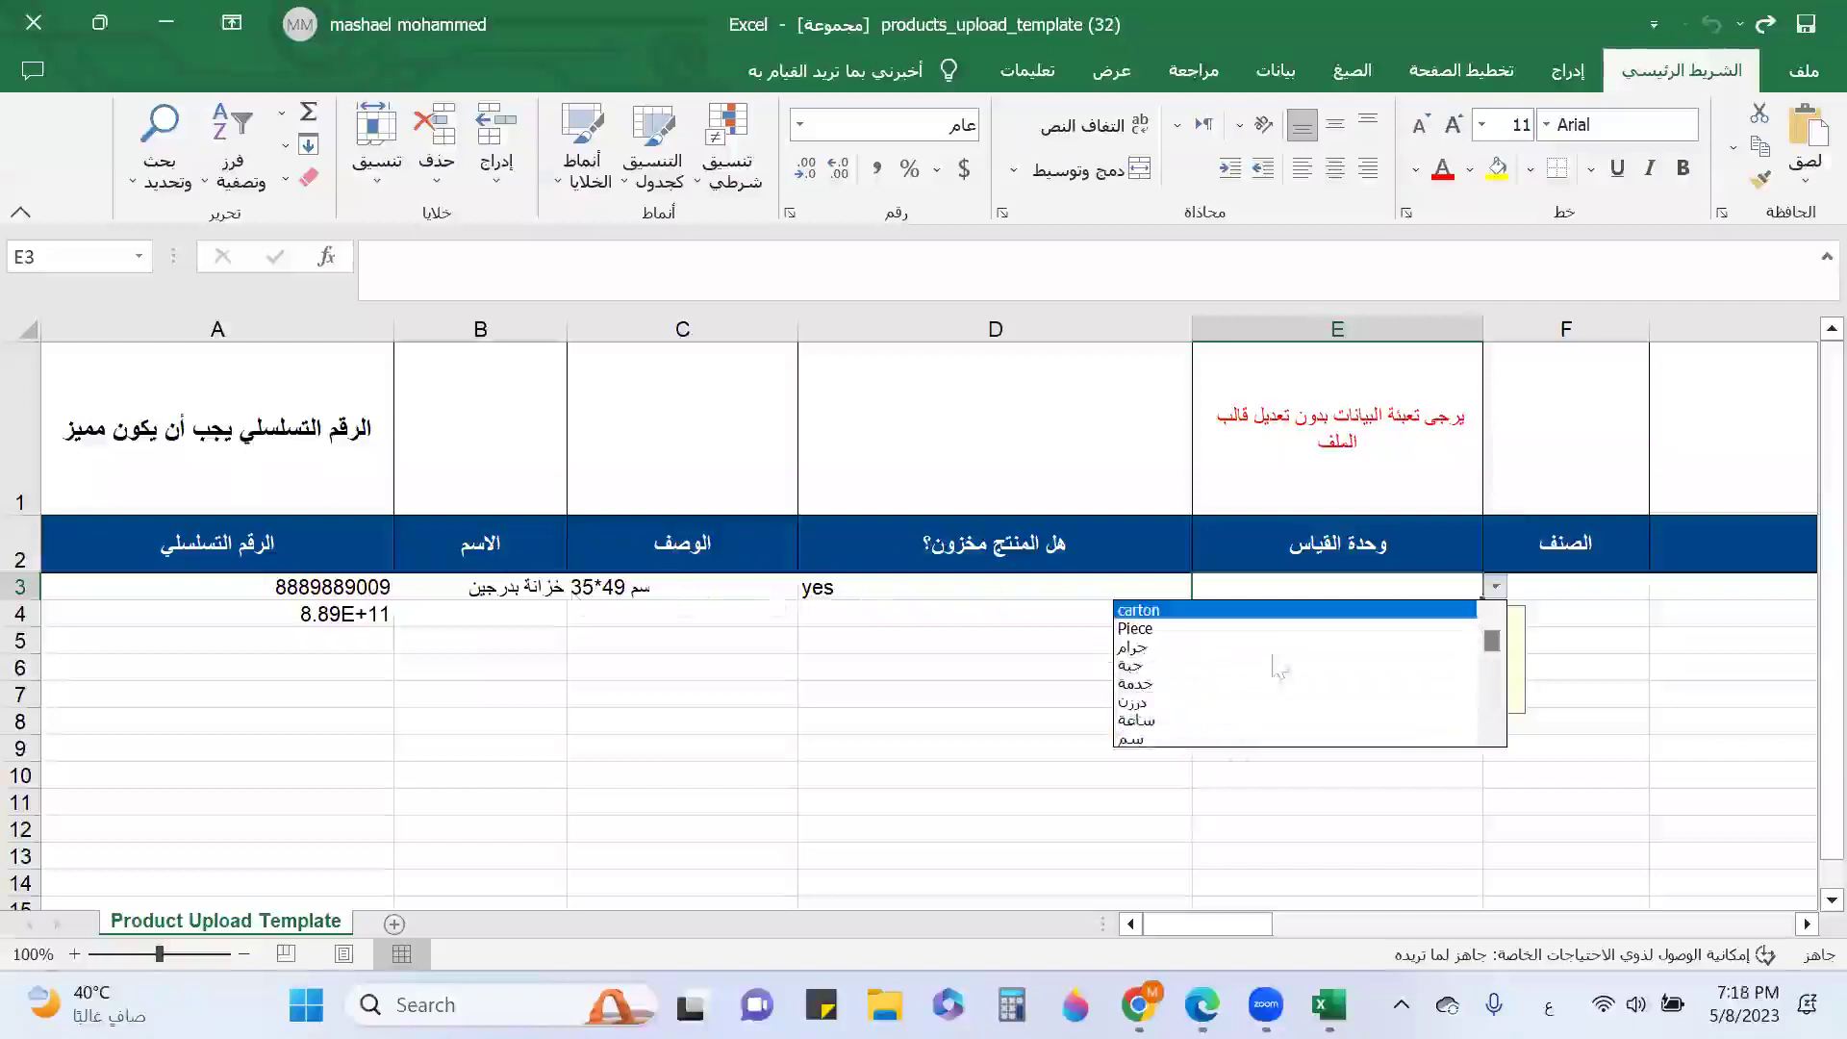
scroll(1496, 654, "down", 3)
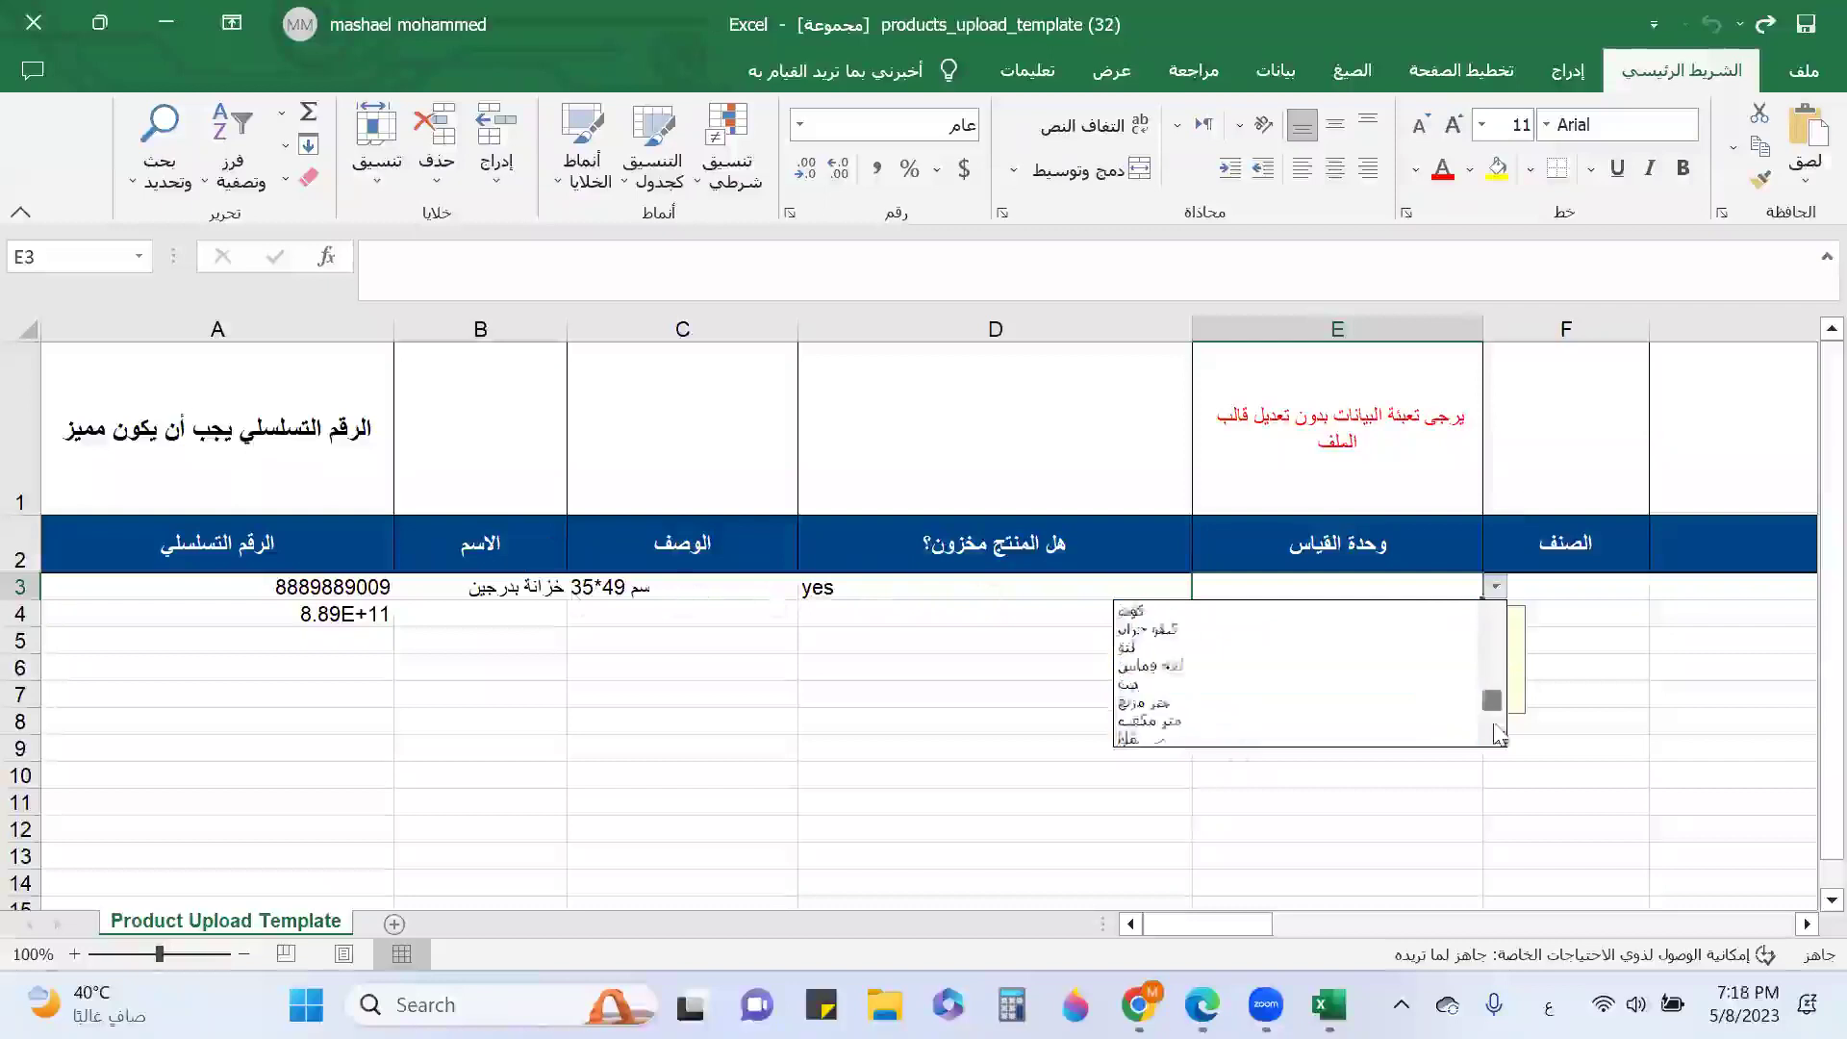
left_click(1239, 750)
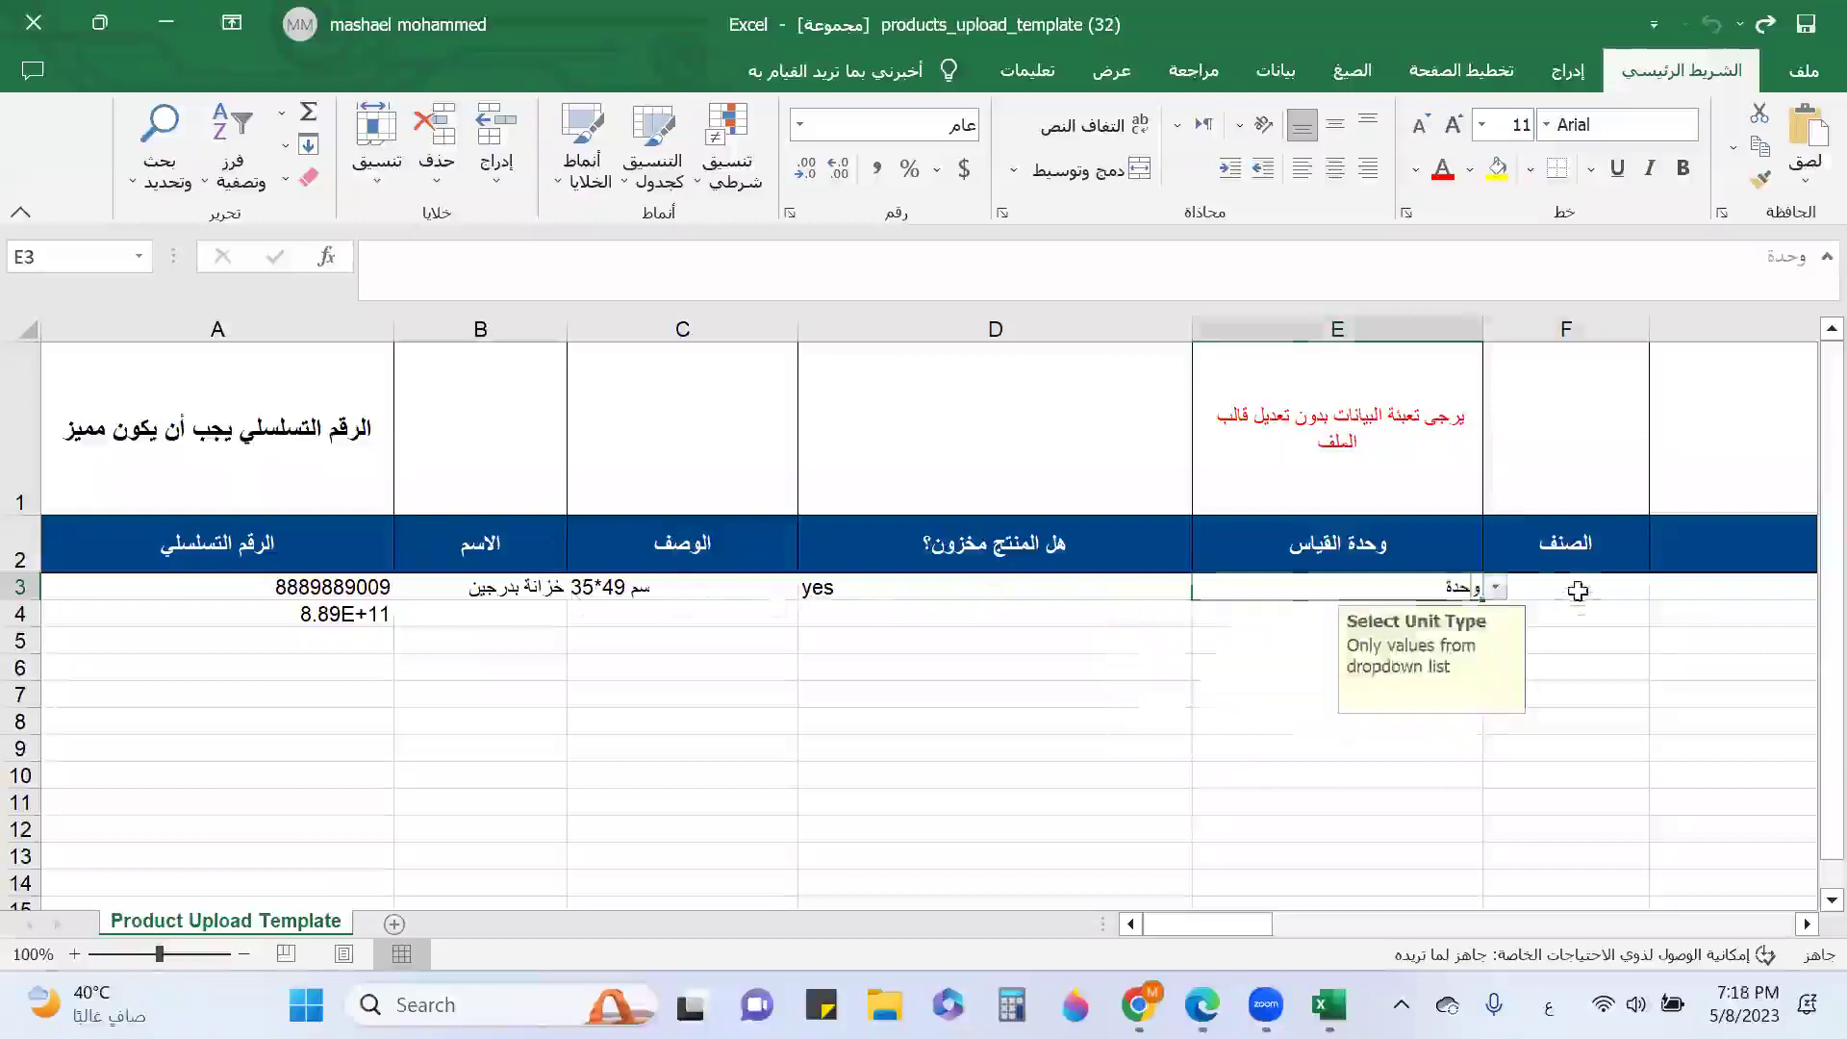
Set the row 3 category to أثاث جاهز and move to the buying price cell.
left_click(1574, 594)
left_click(1663, 588)
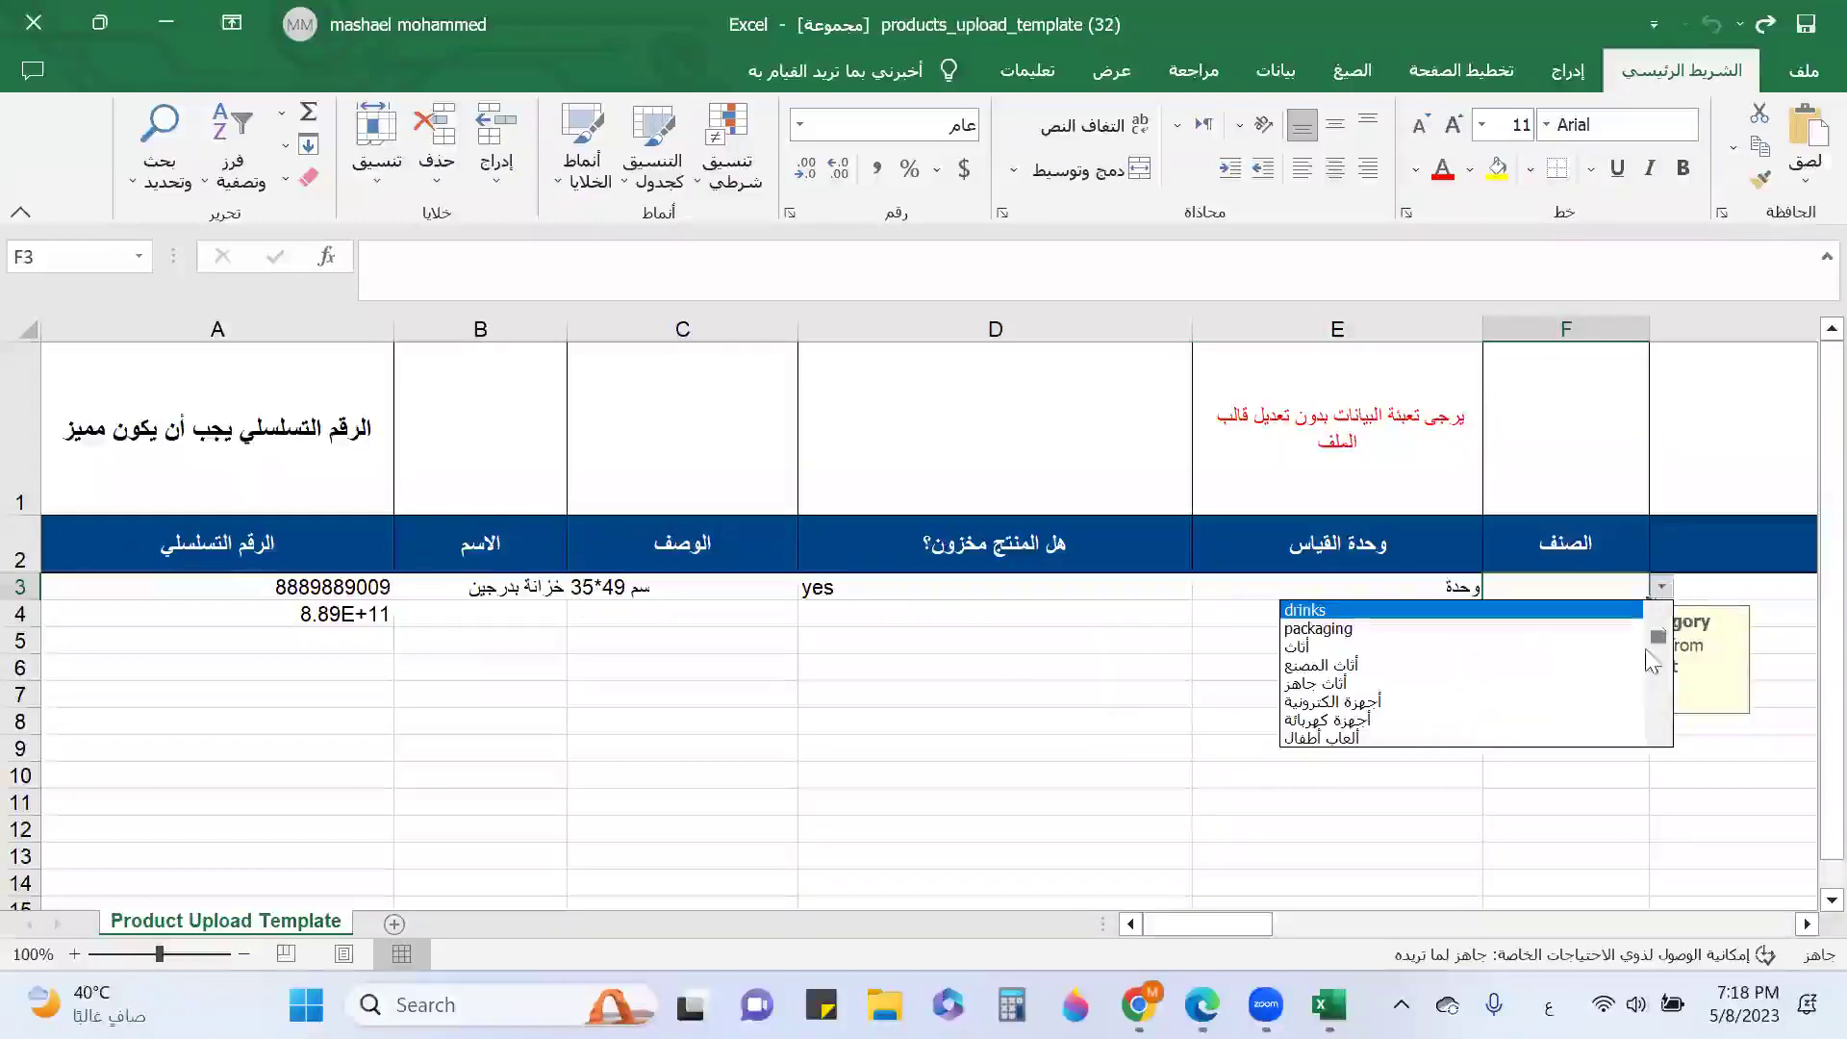
left_click(1347, 685)
key("Tab")
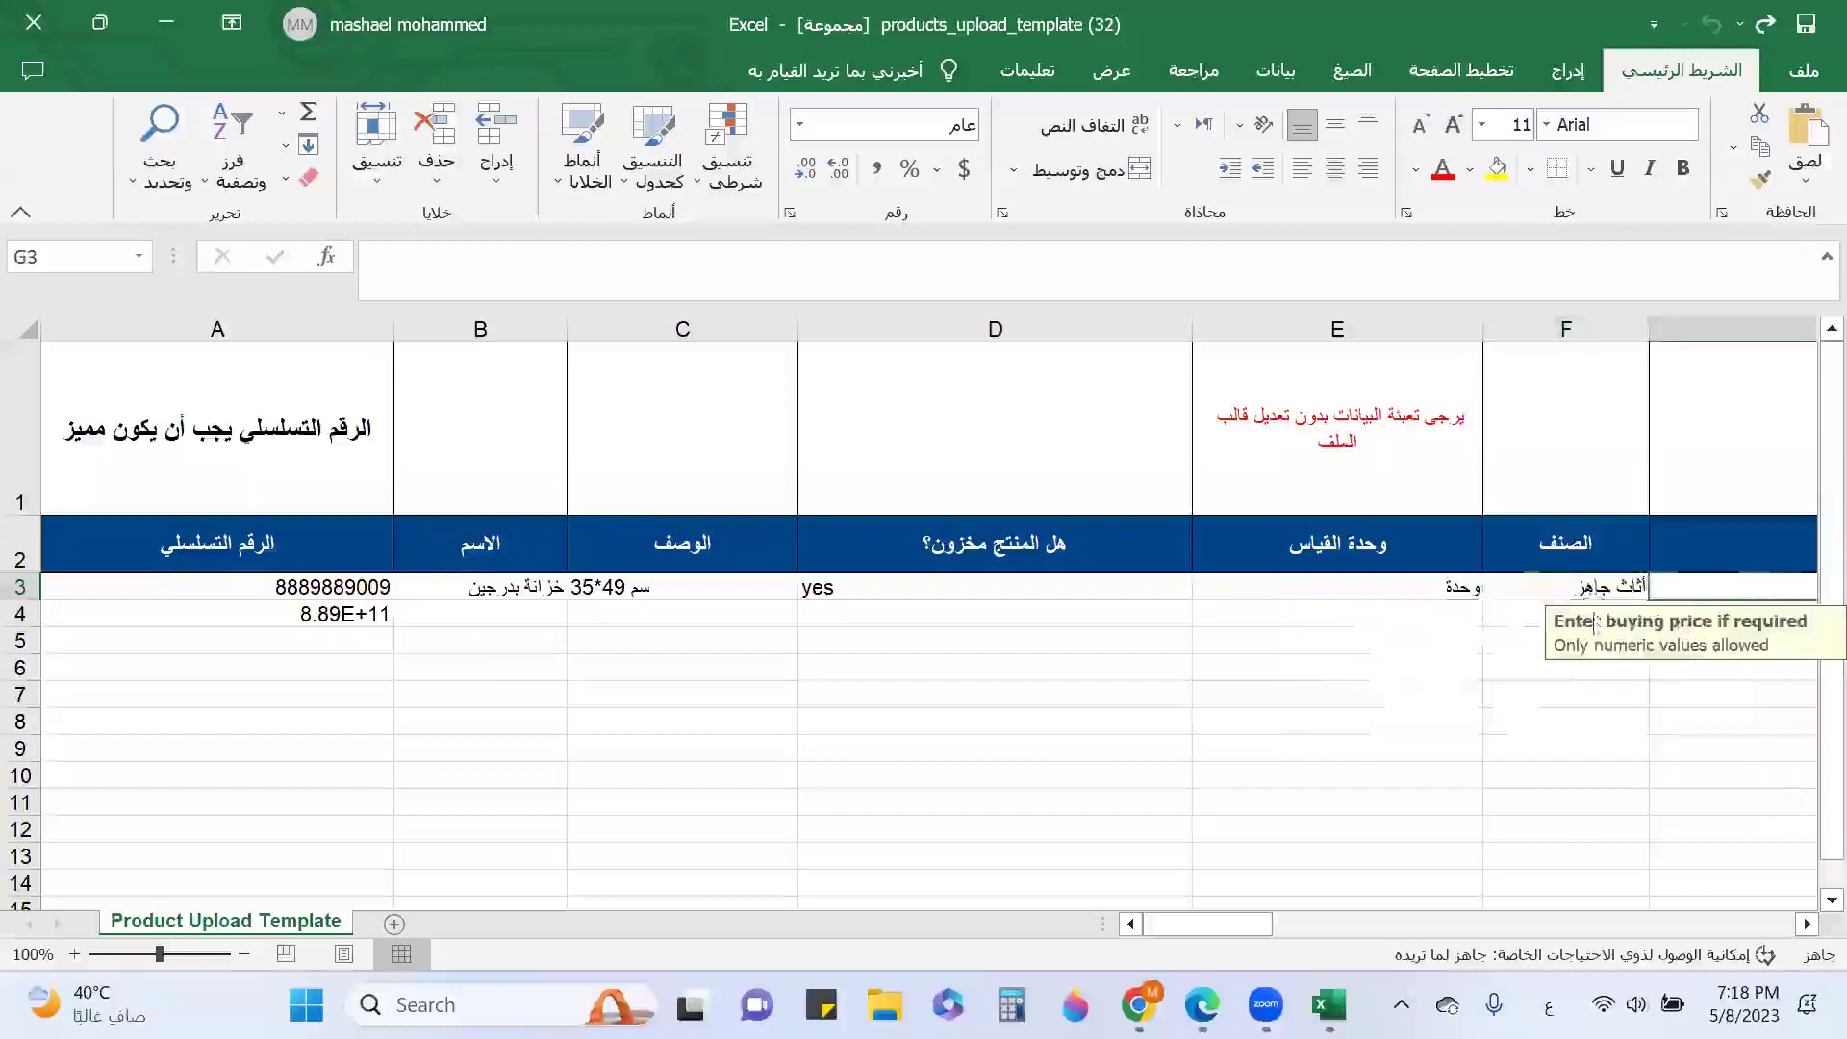
left_click(1596, 585)
key("Tab")
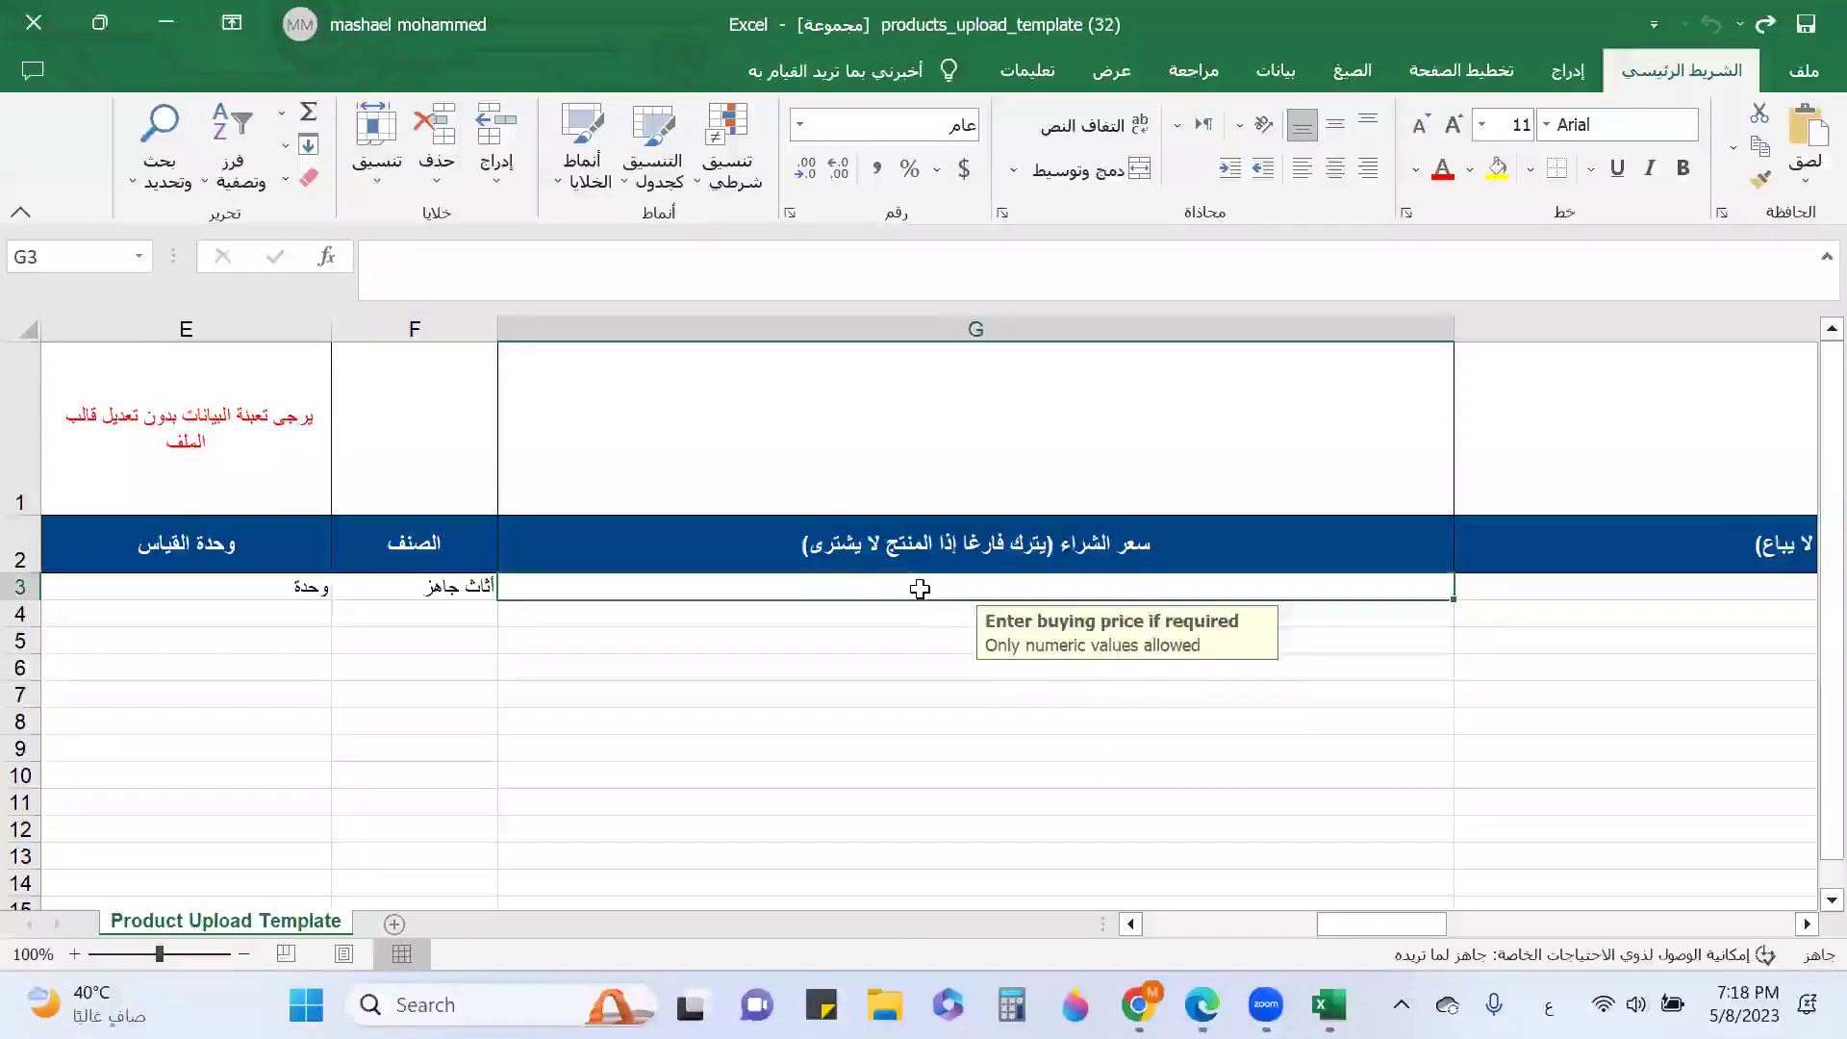
Give row 3 buying price 100, selling price 139, cost-of-goods-sold and sales revenue accounts.
type("100")
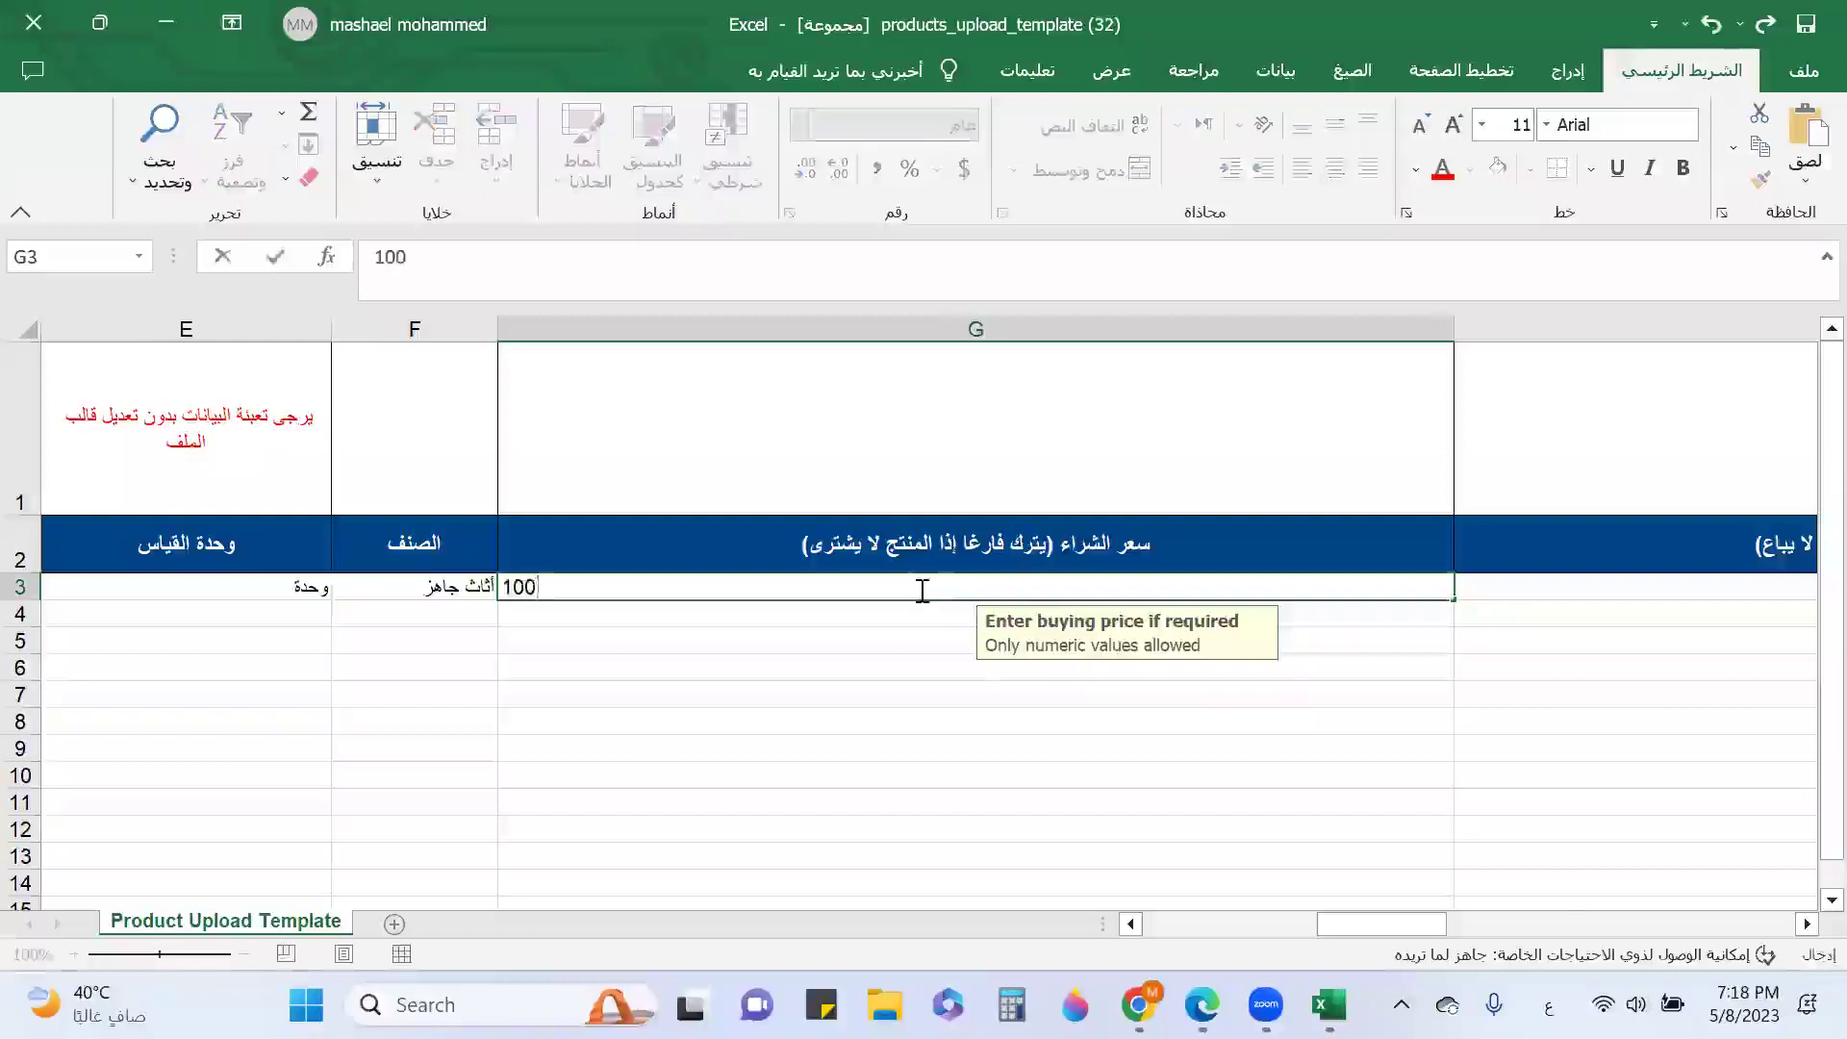
key("Tab")
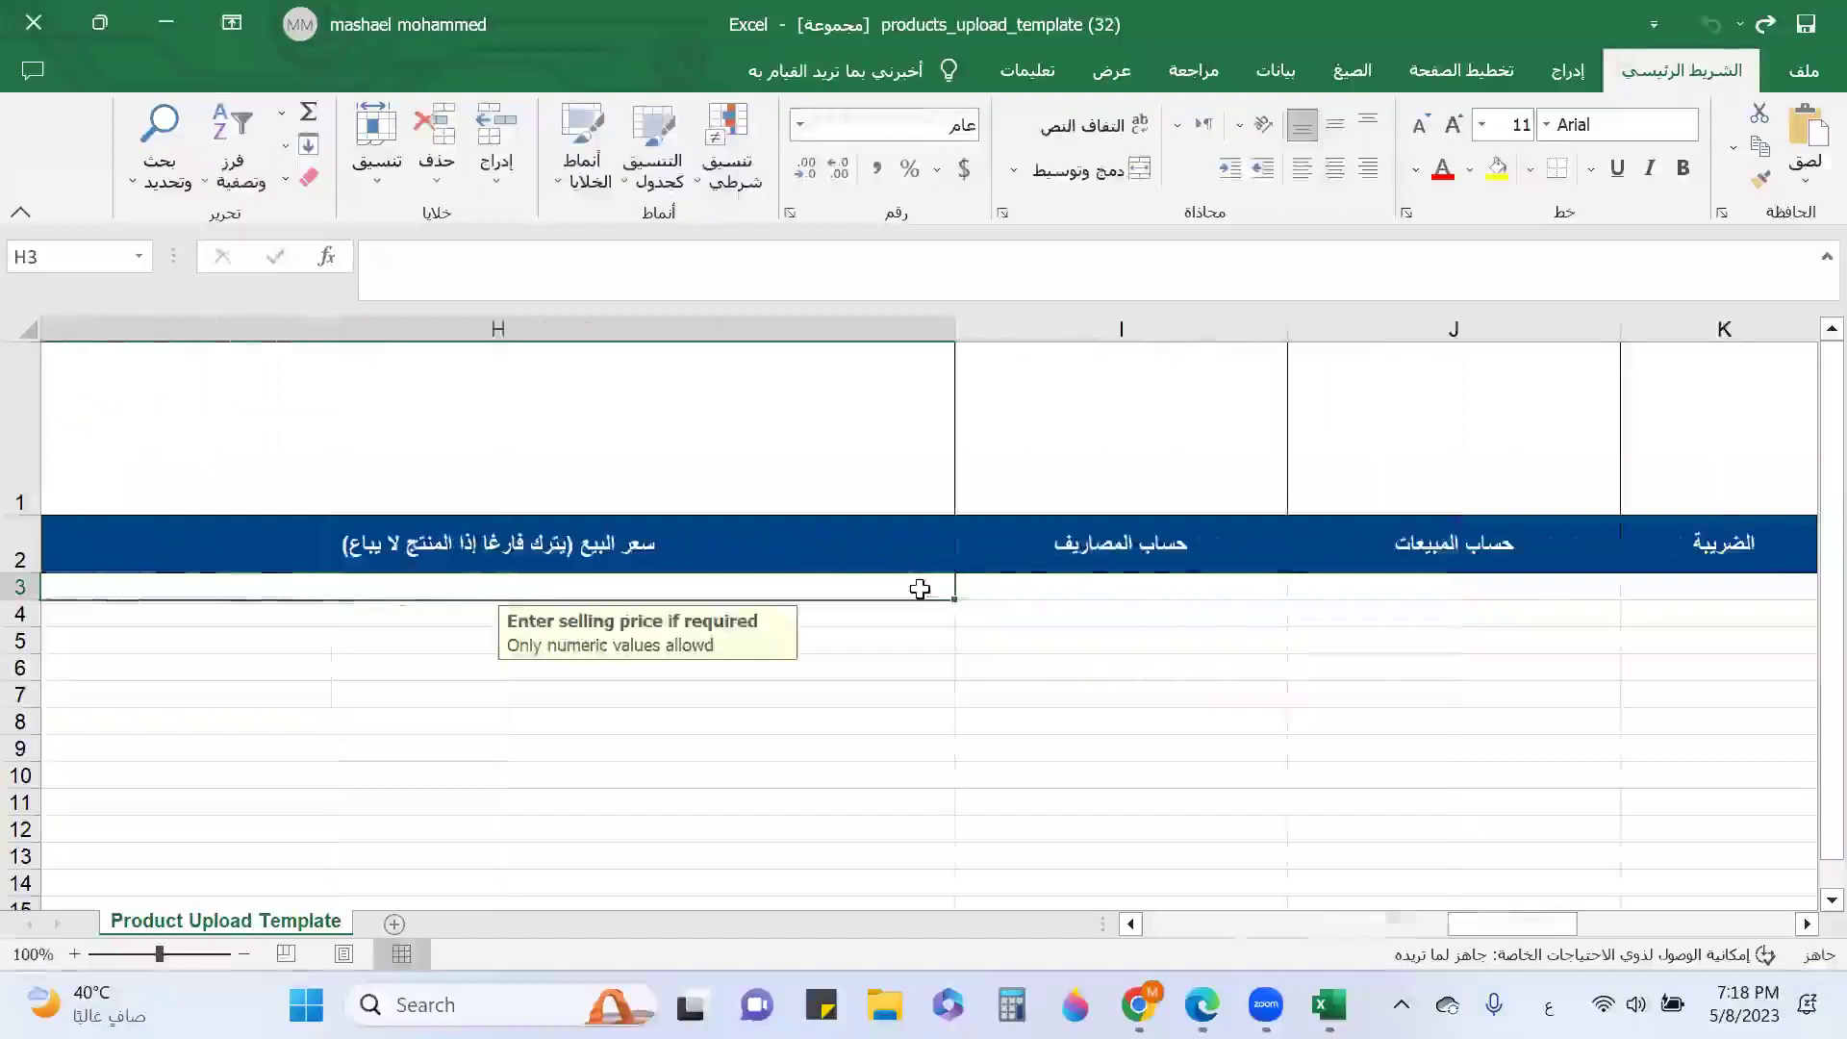
type("139")
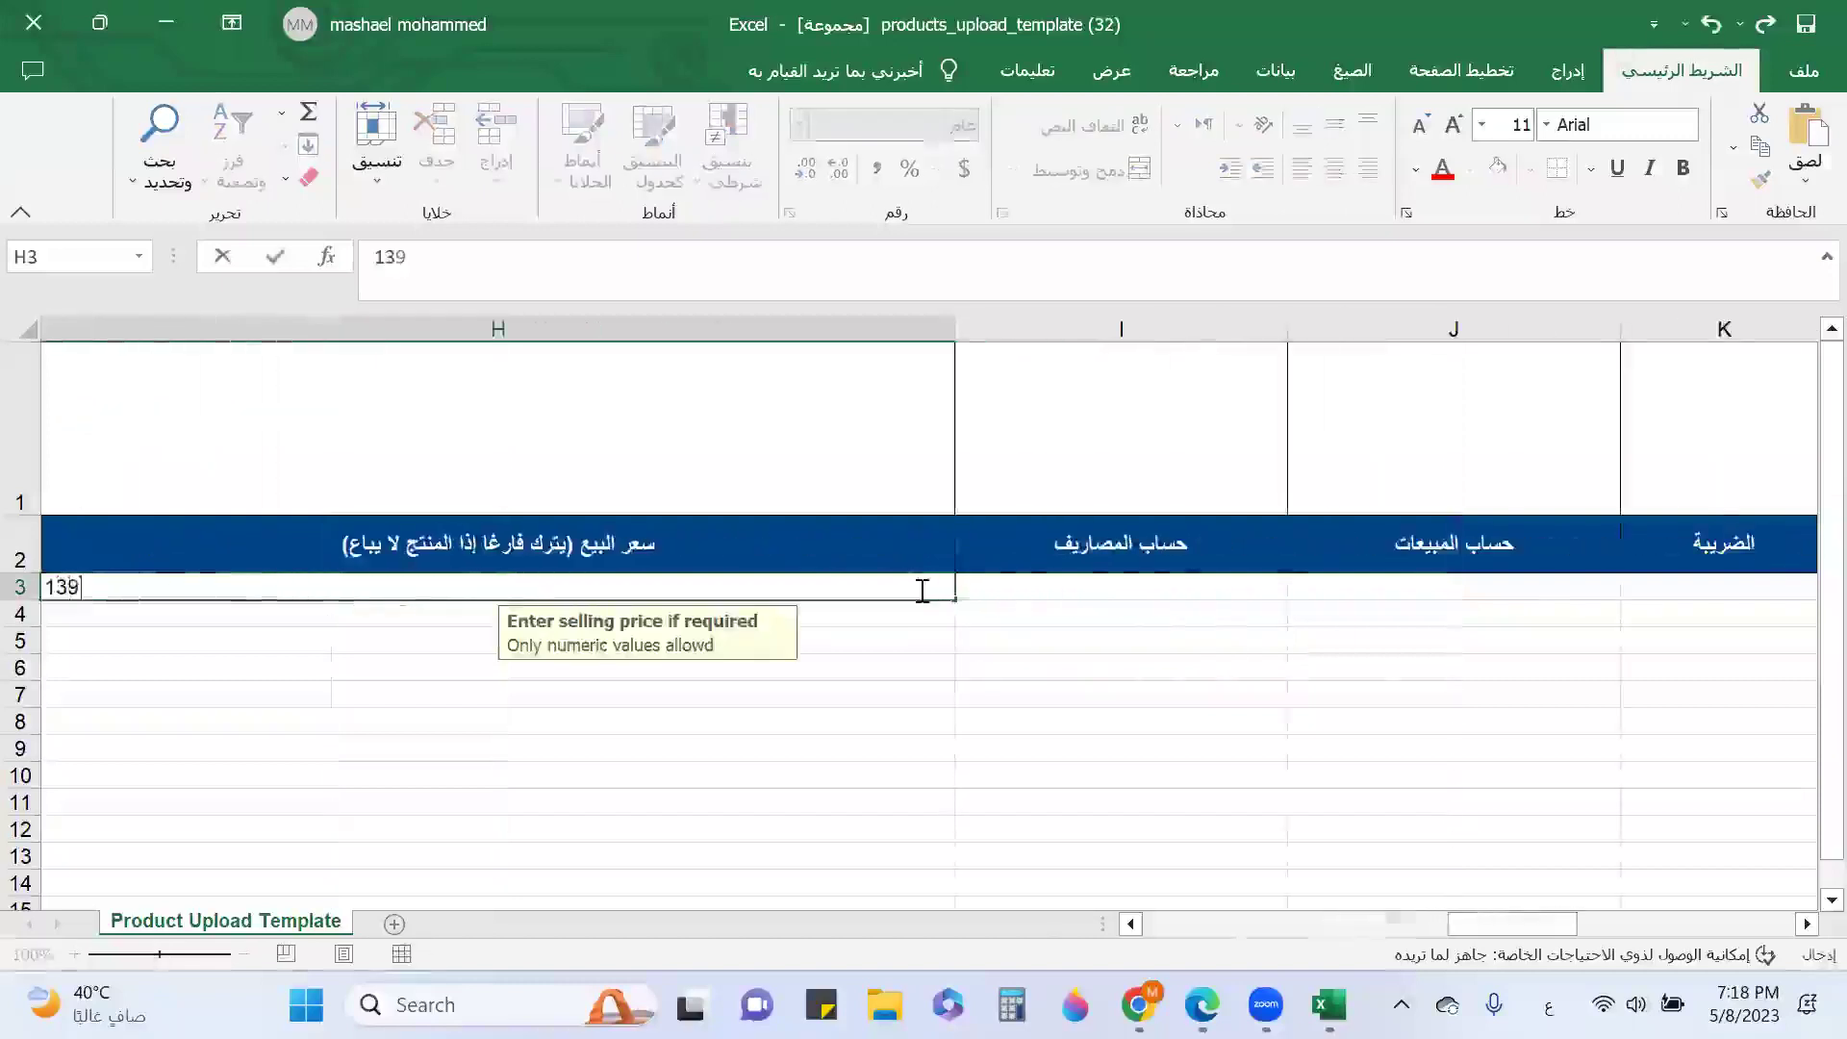
key("Tab")
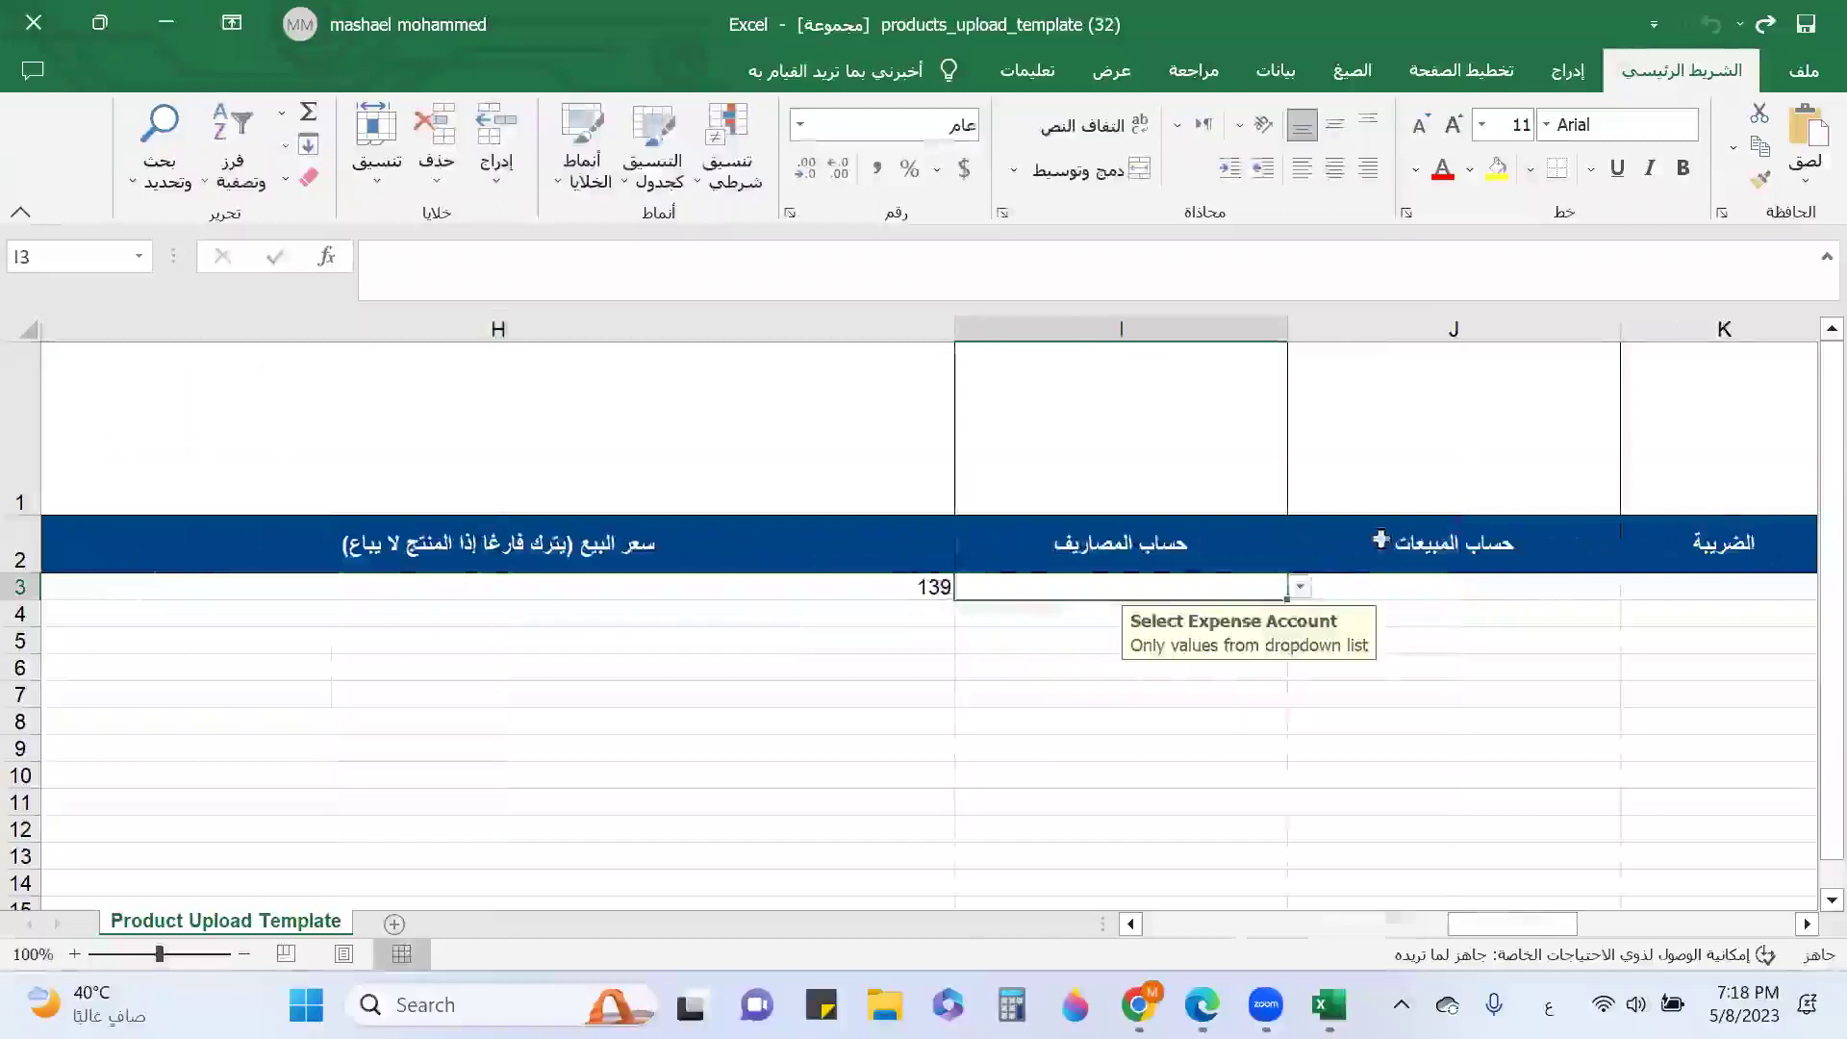
left_click(1299, 587)
left_click(1194, 613)
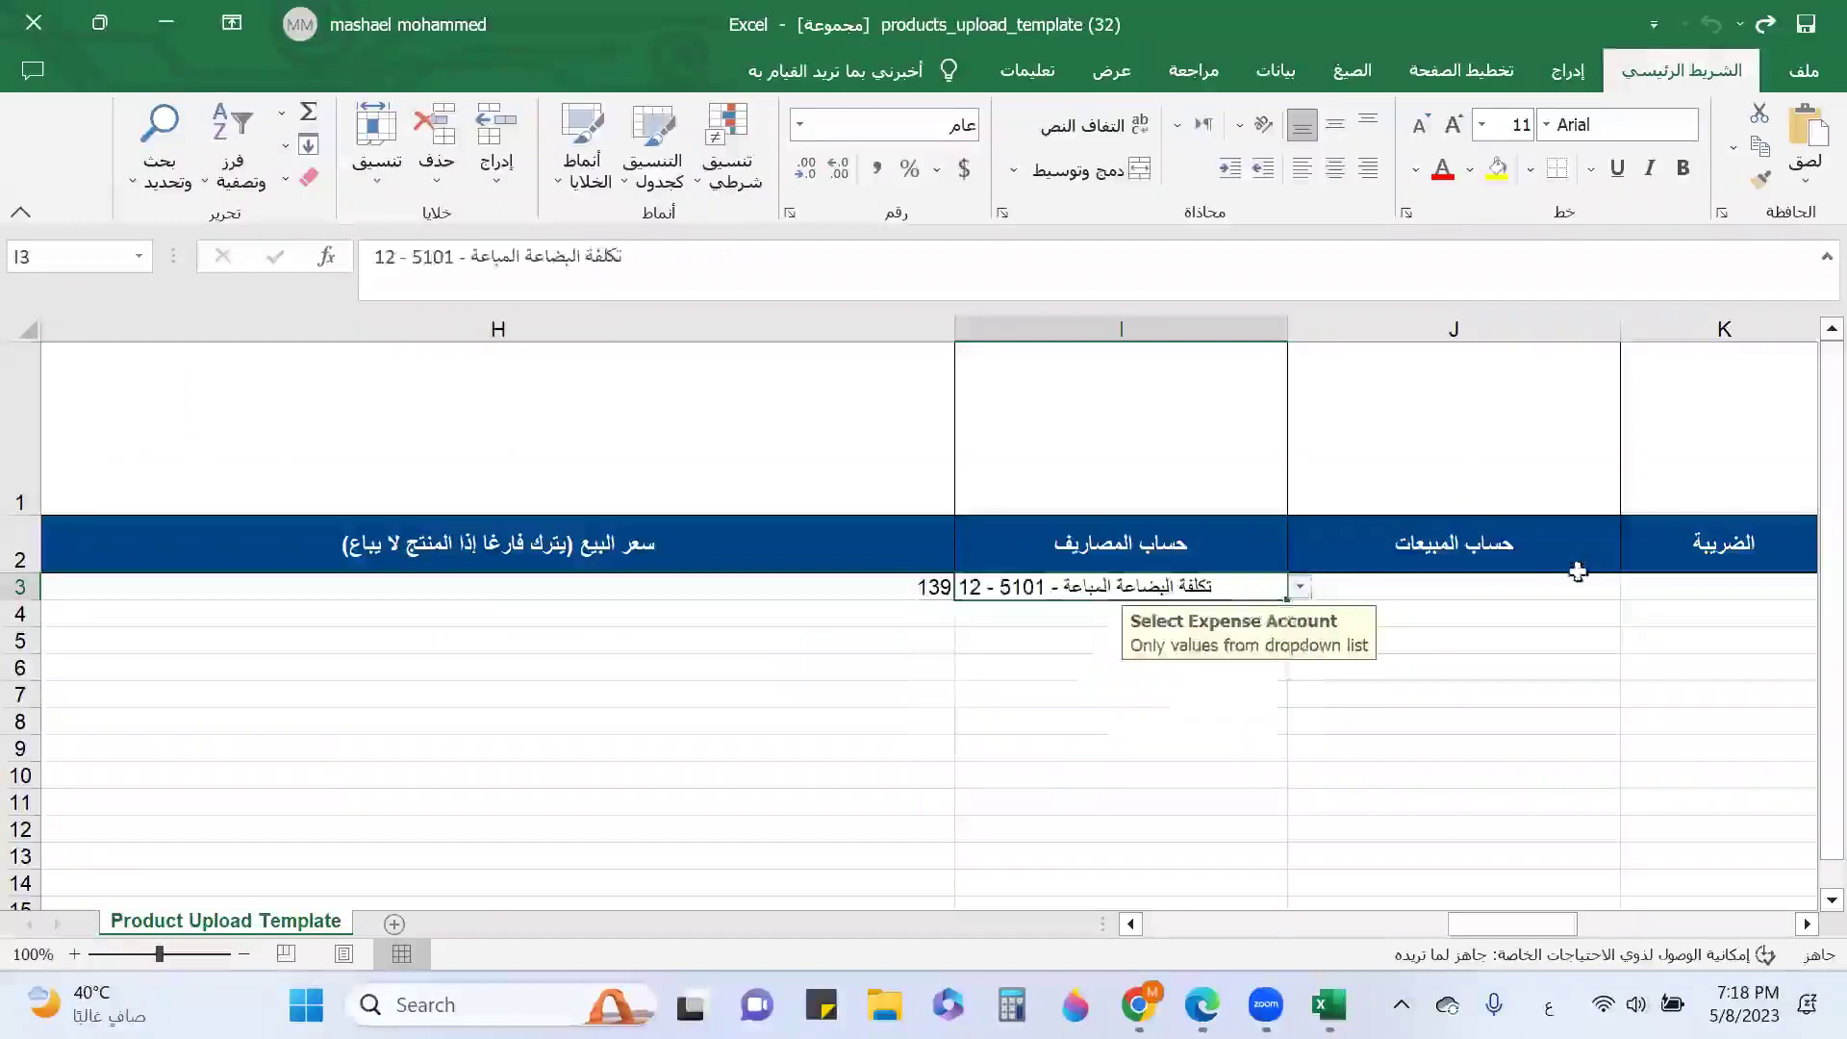
left_click(1539, 586)
left_click(1634, 587)
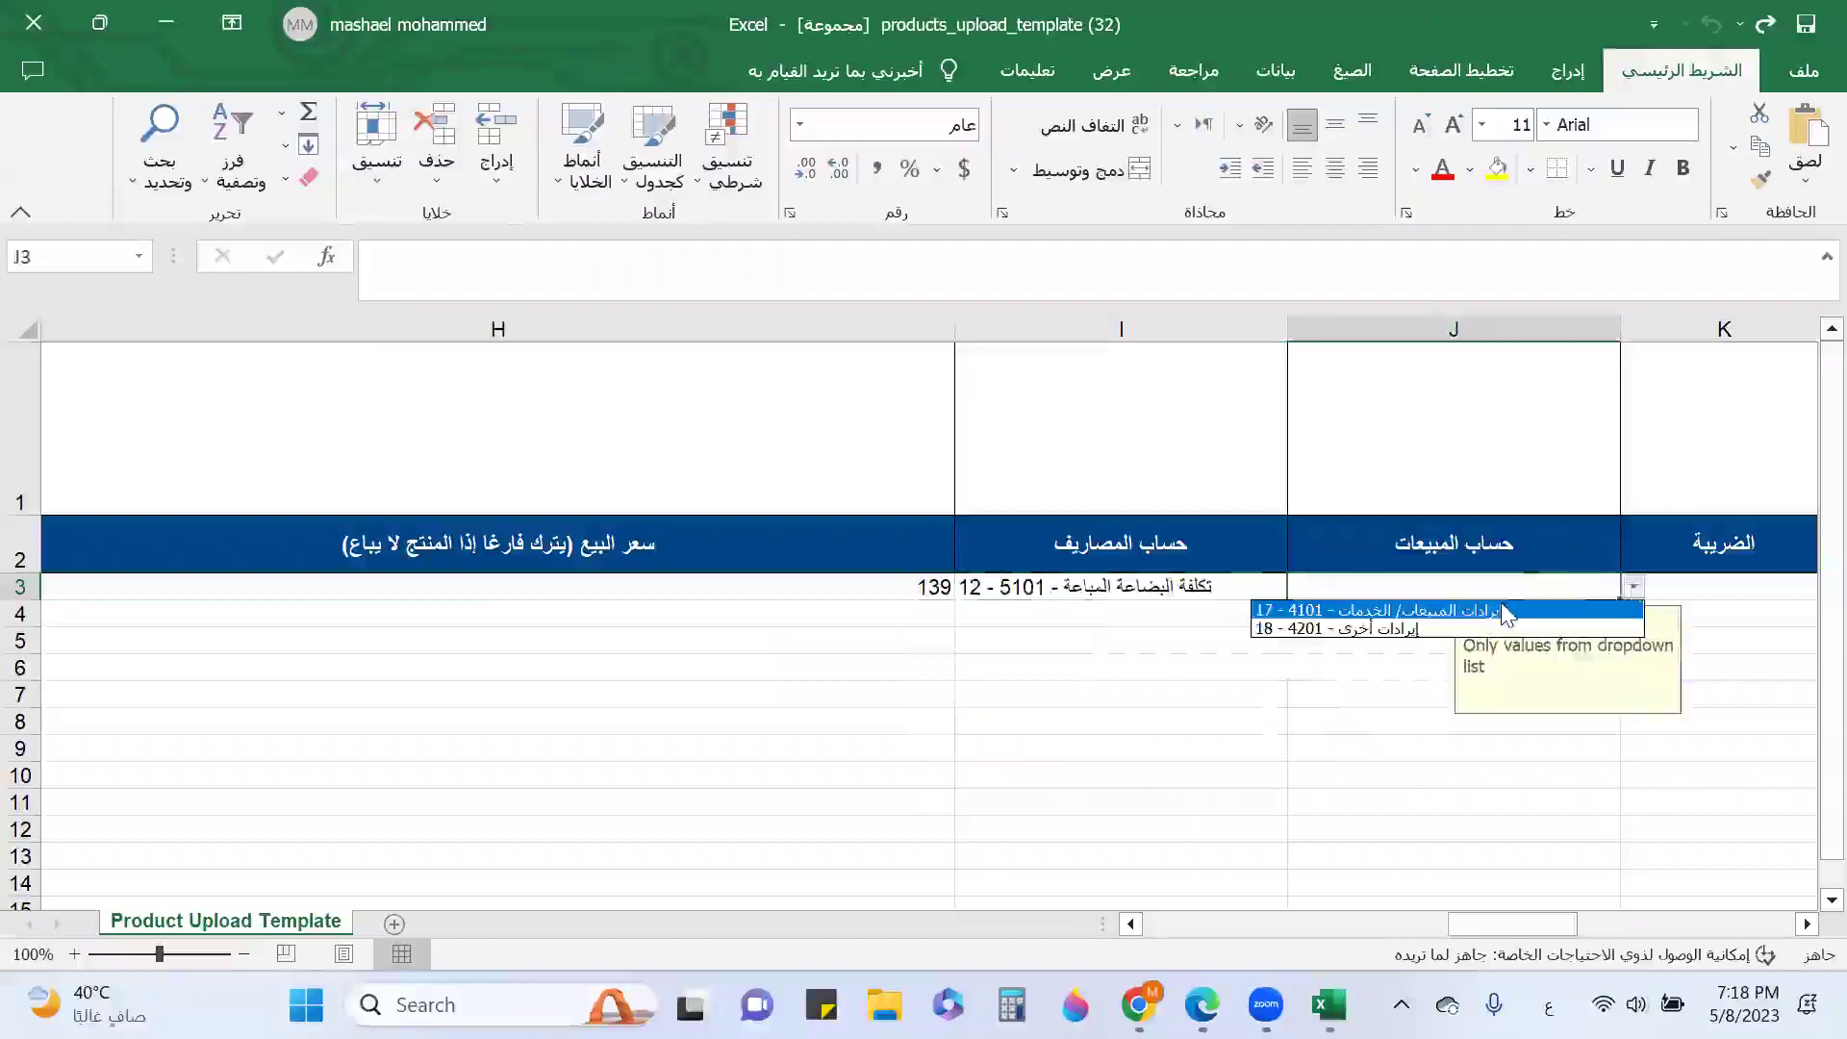
left_click(1505, 613)
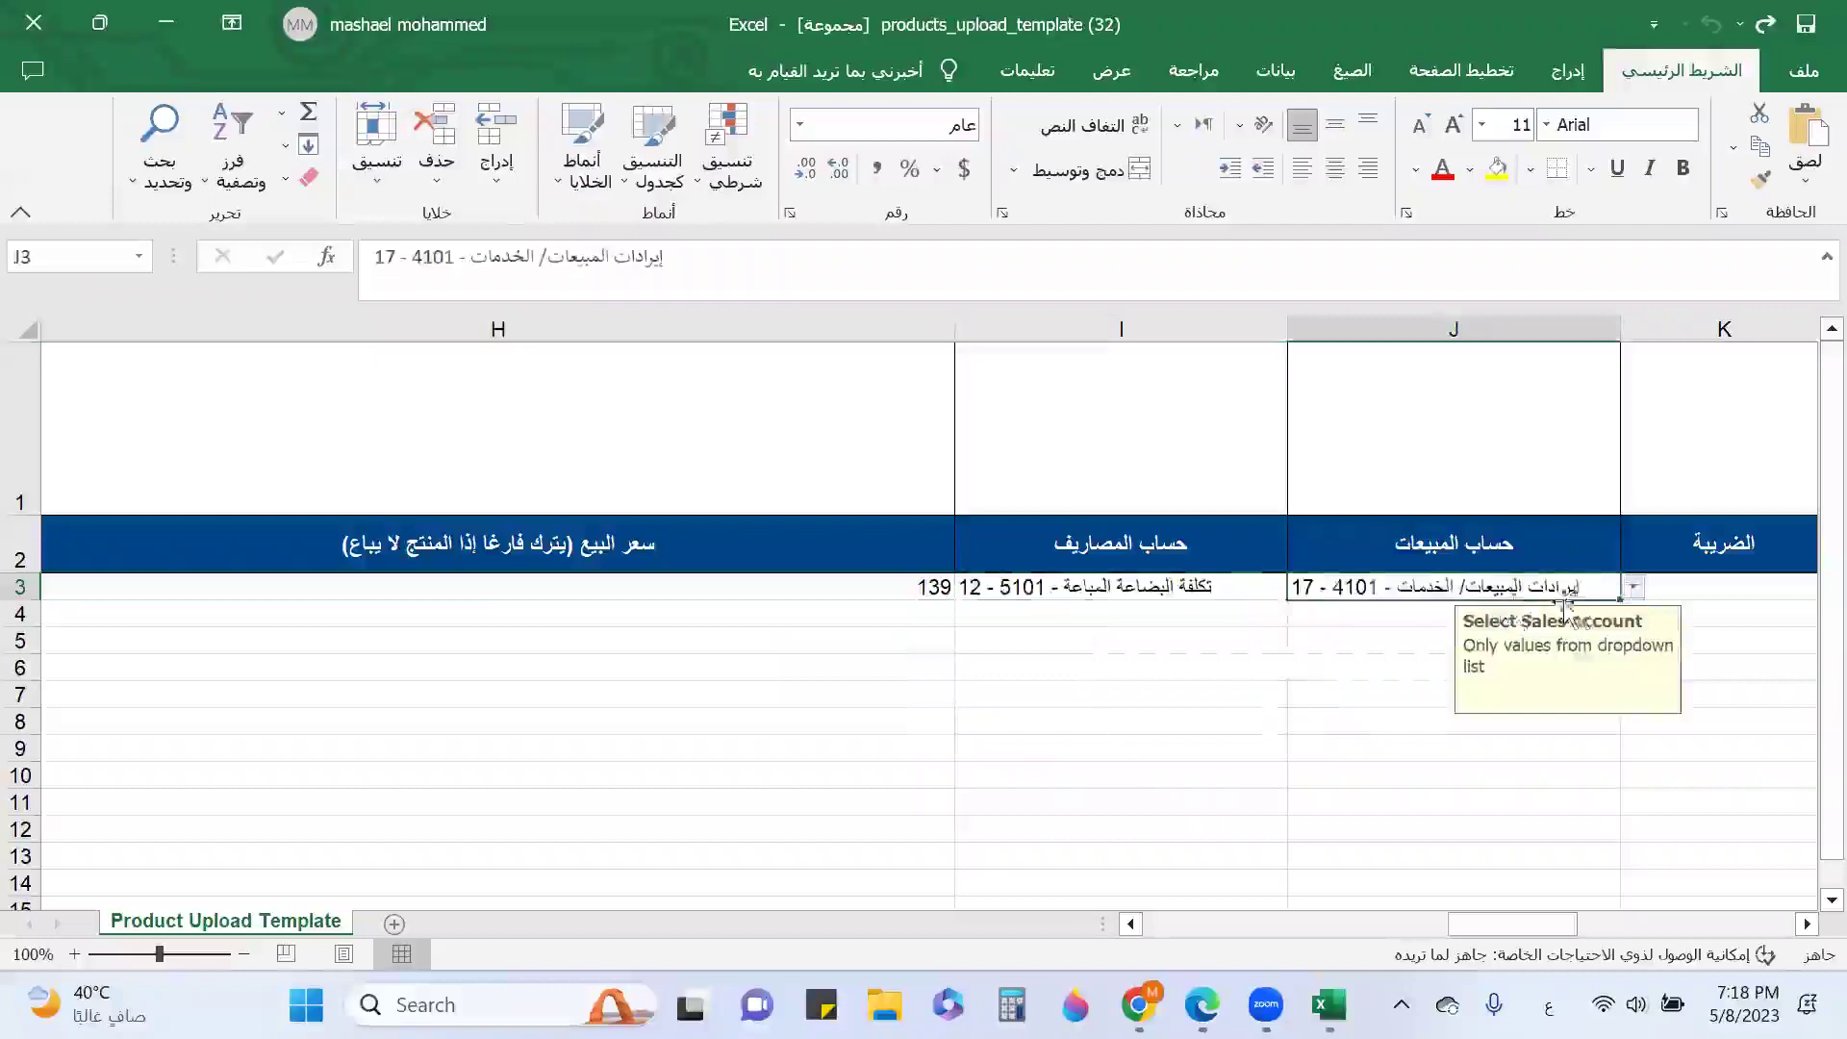
Apply 15% VAT, leave the special tax reason blank, and set product type منتج.
left_click(1673, 589)
left_click(930, 588)
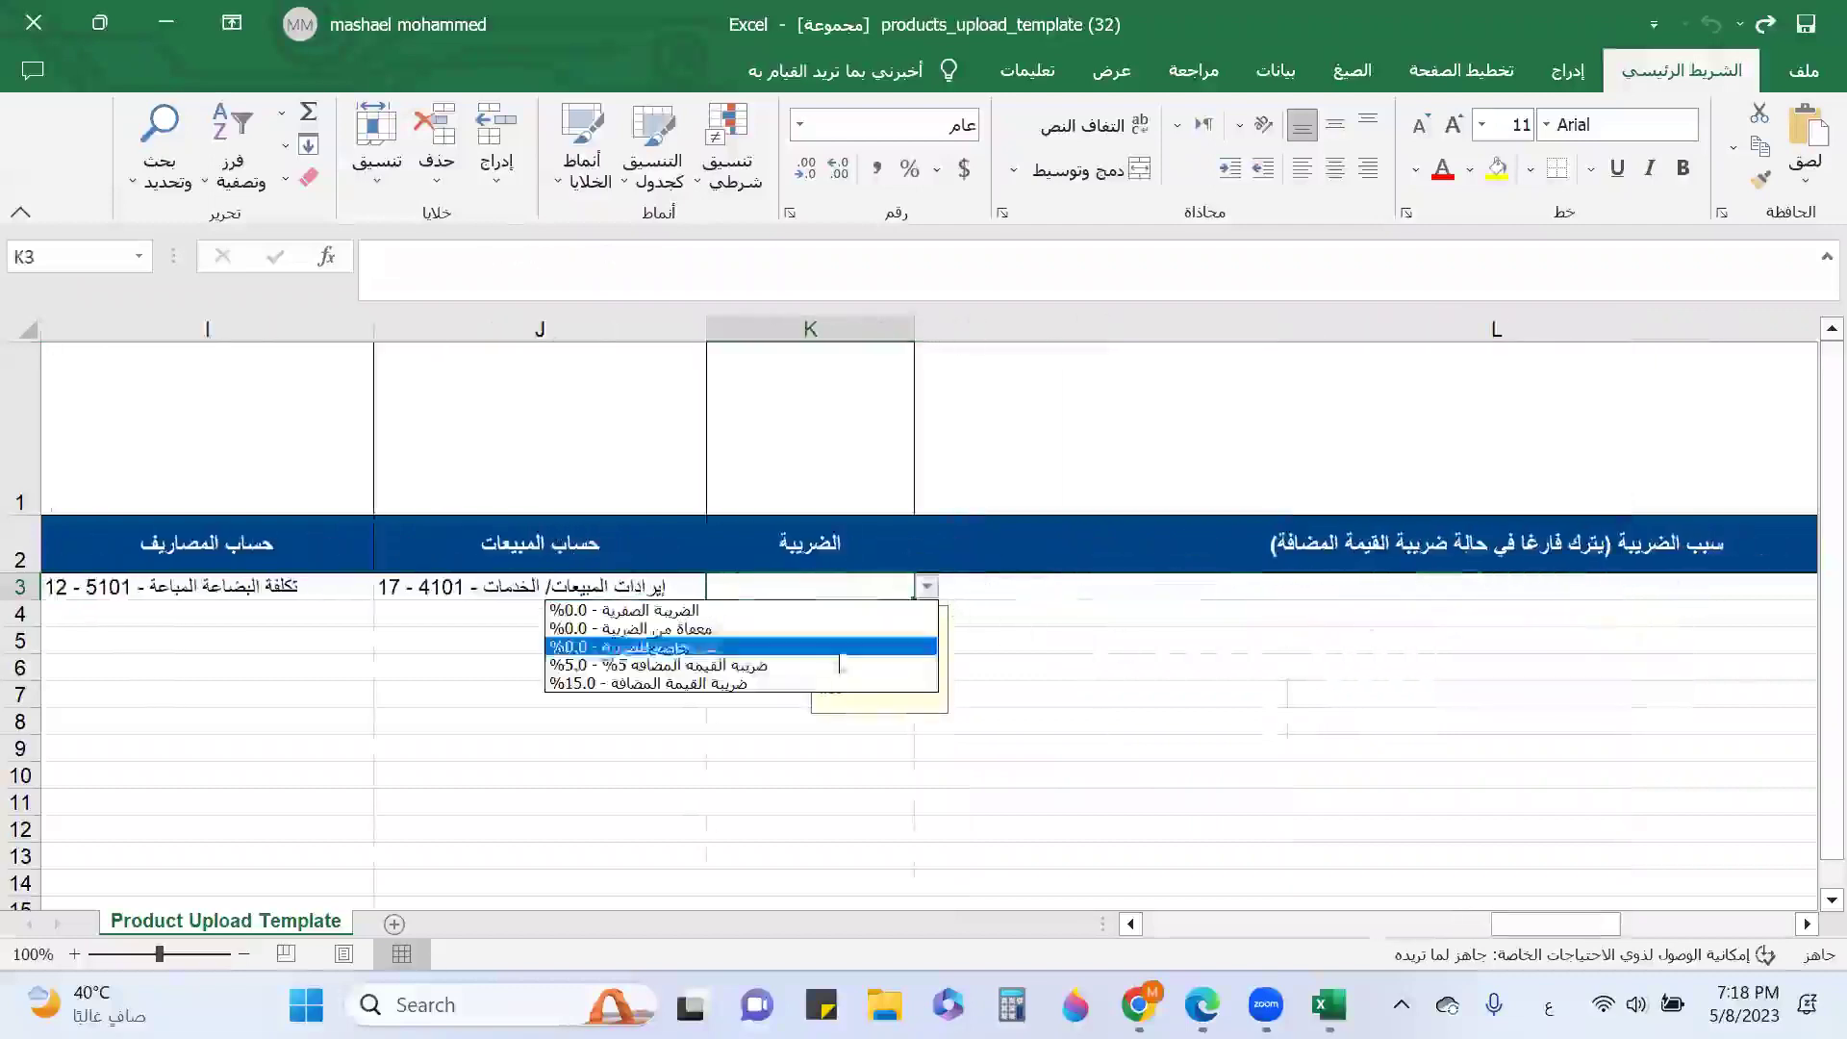
left_click(835, 681)
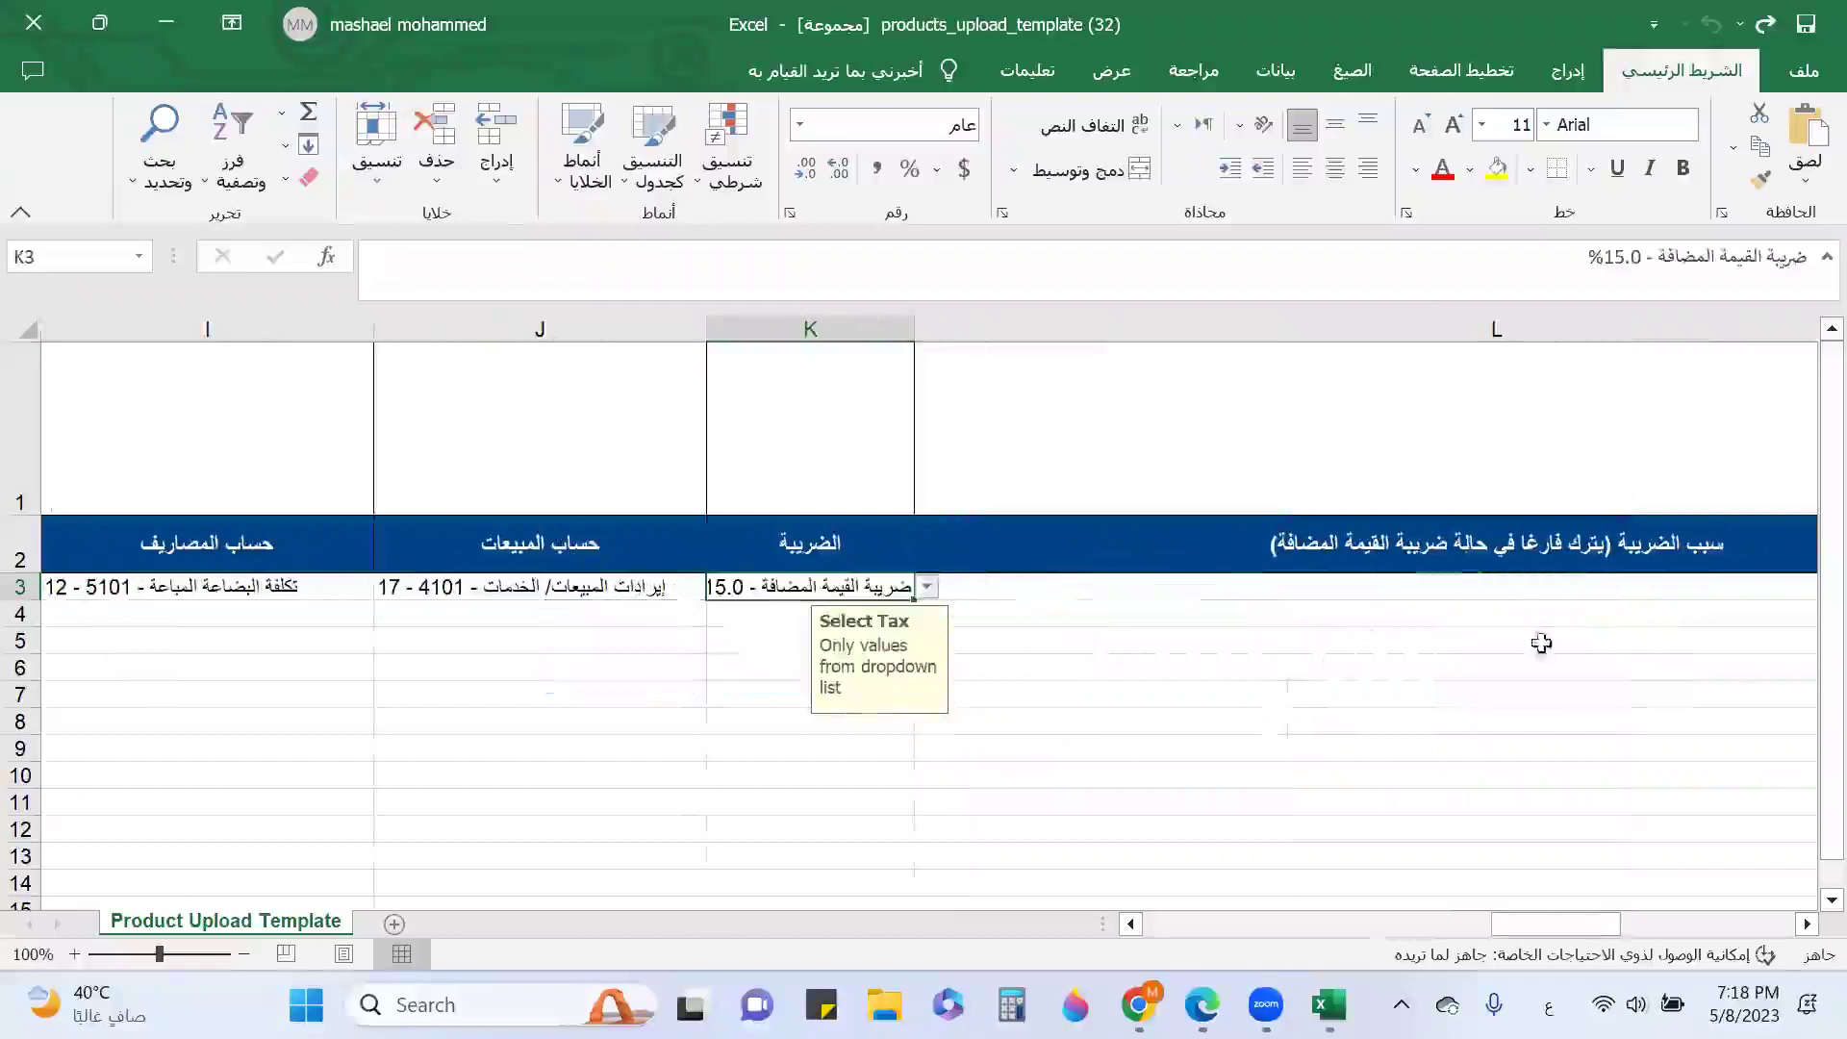
left_click(1510, 592)
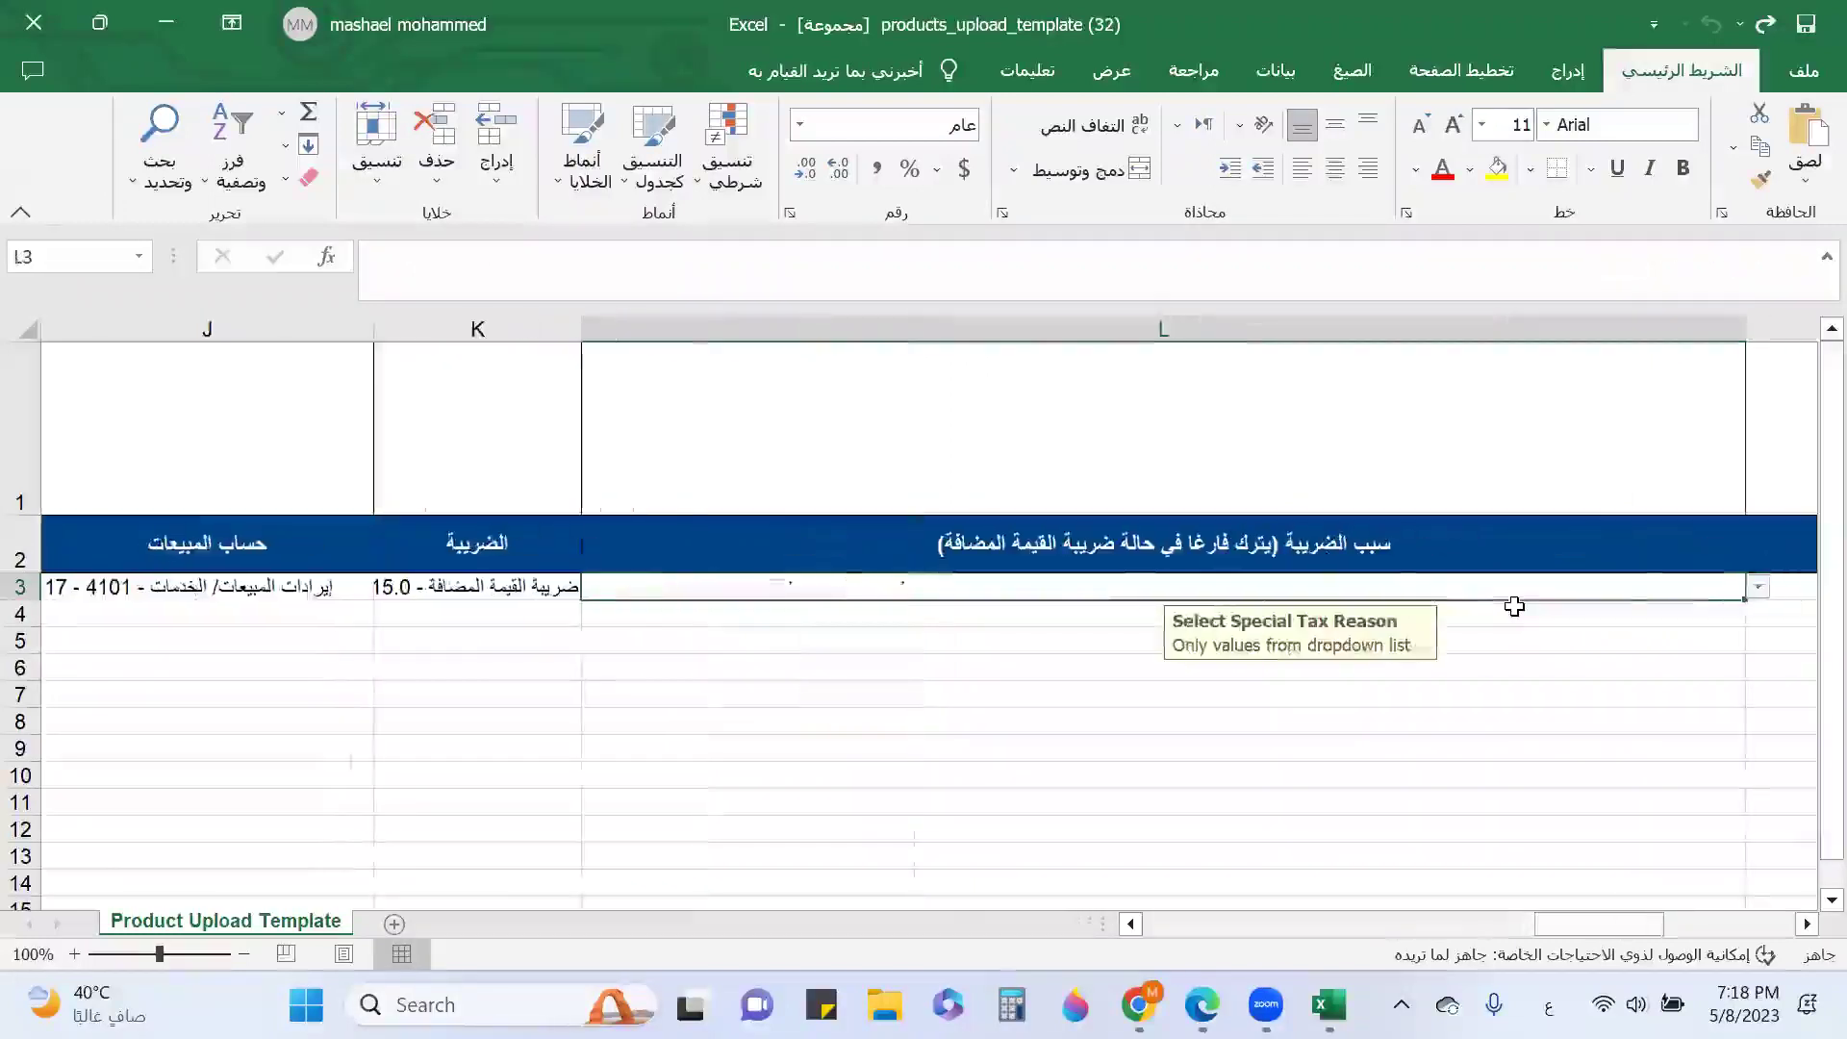
left_click(1760, 588)
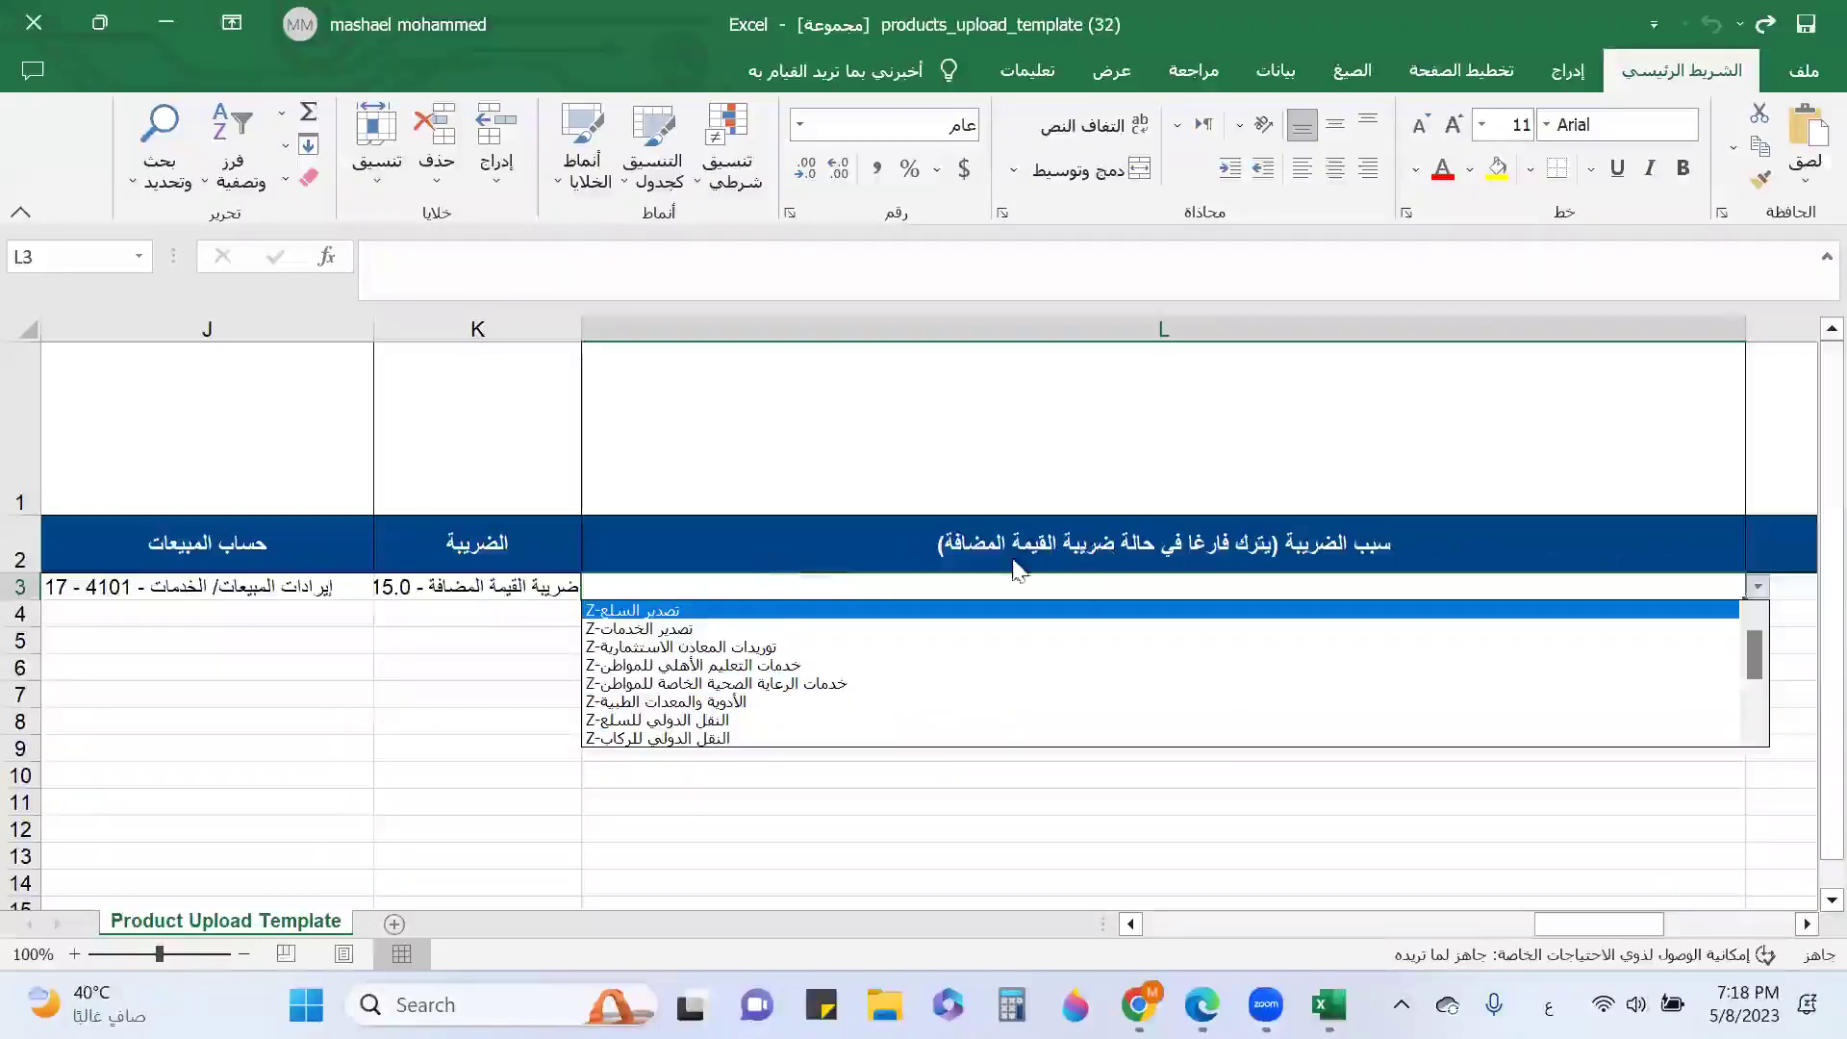
key("Escape")
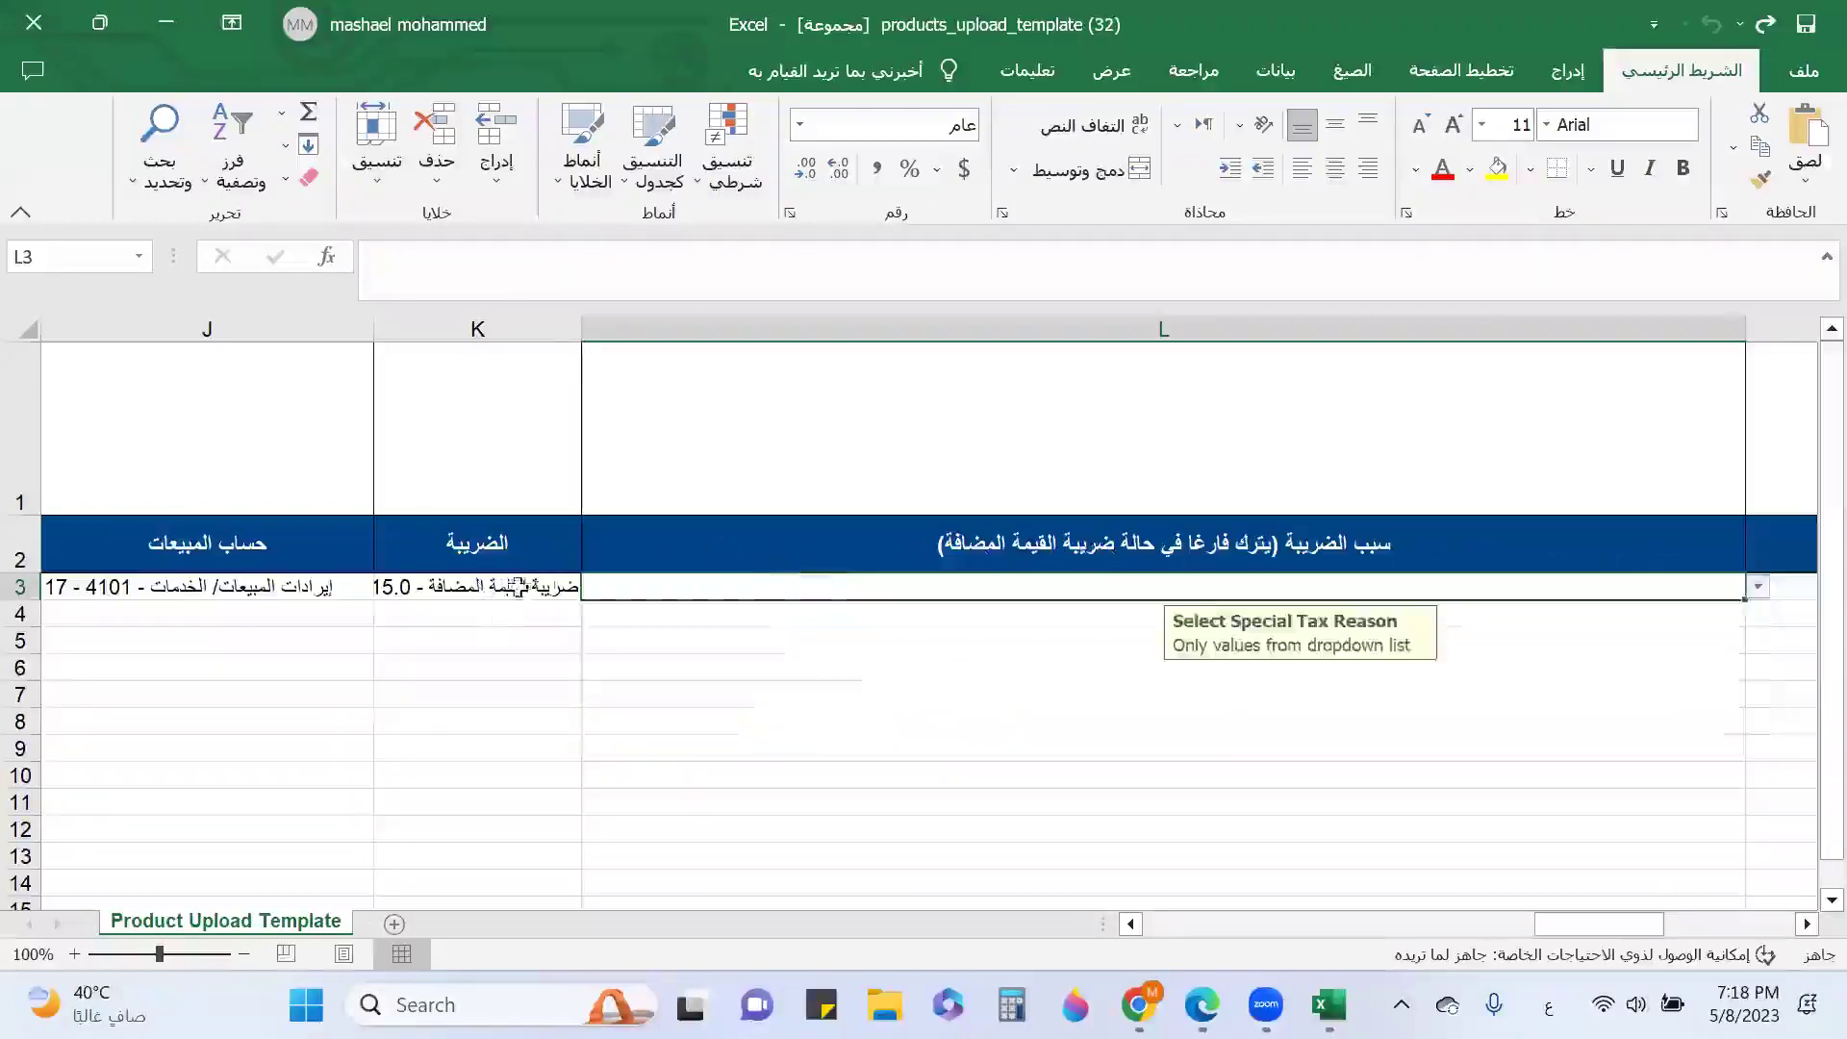
key("Tab")
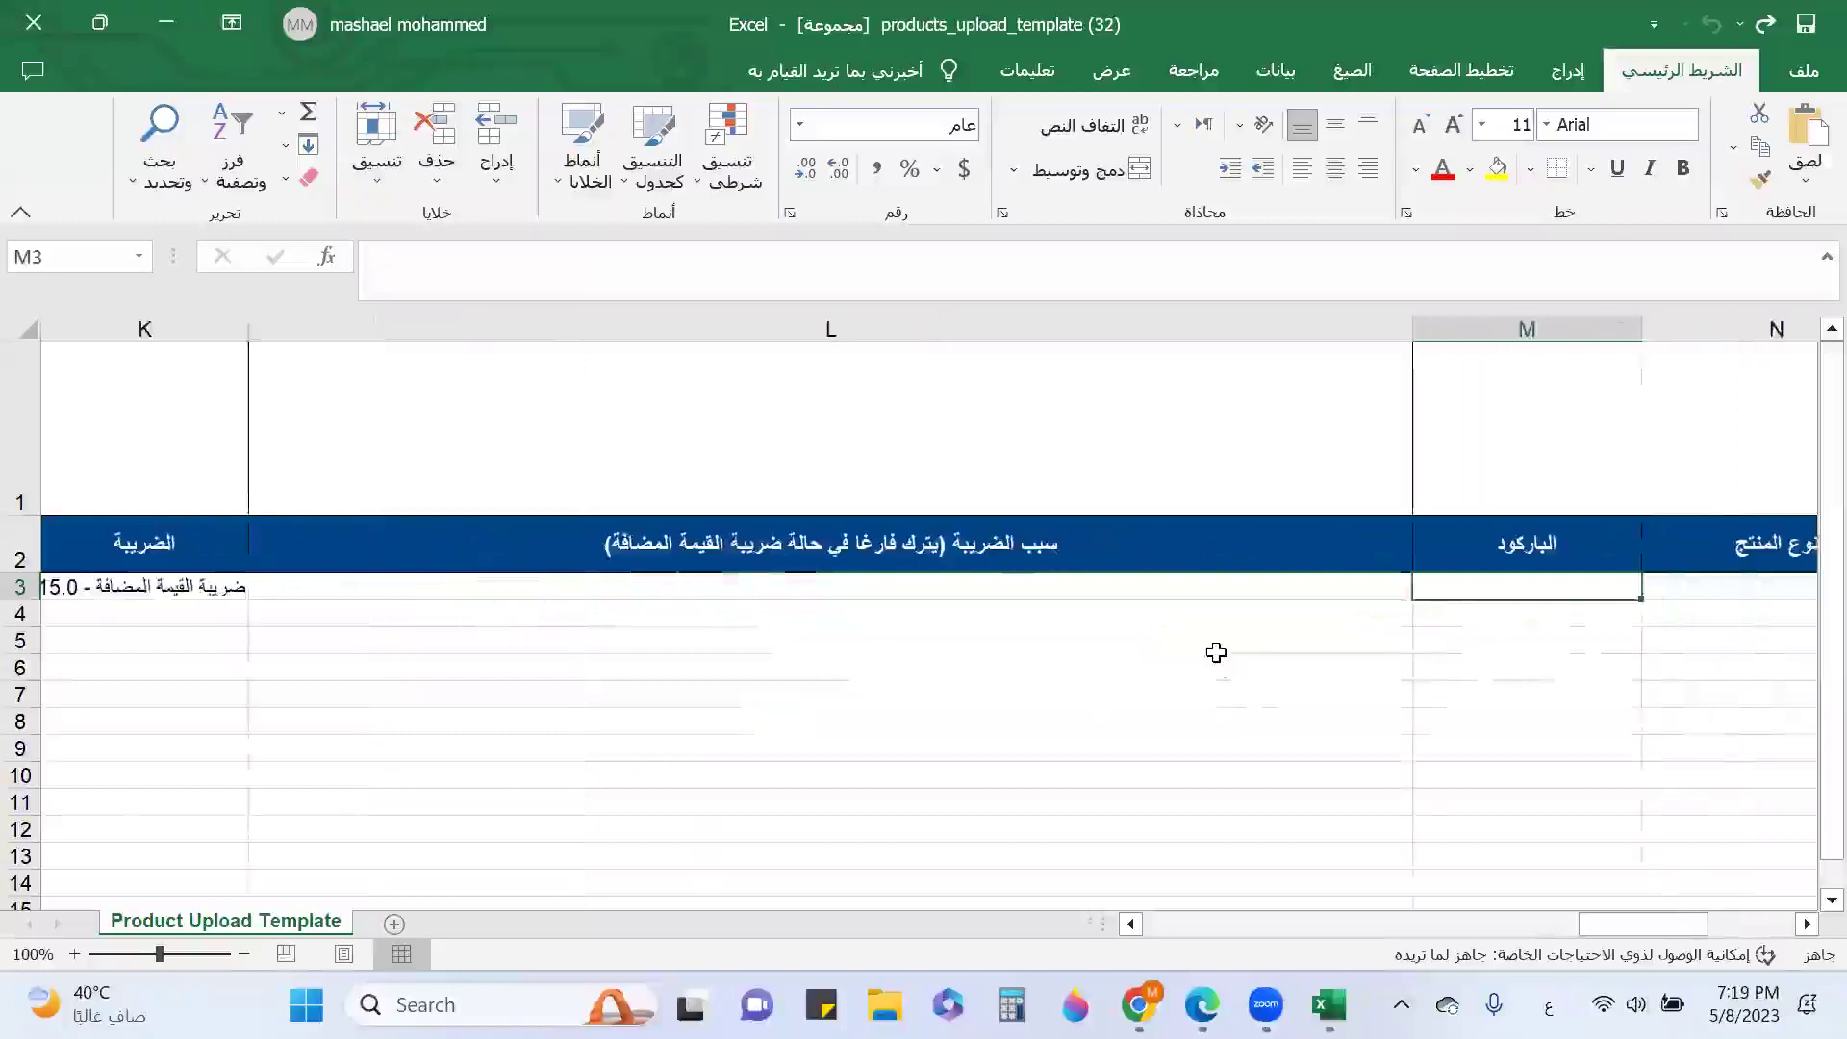
key("Tab")
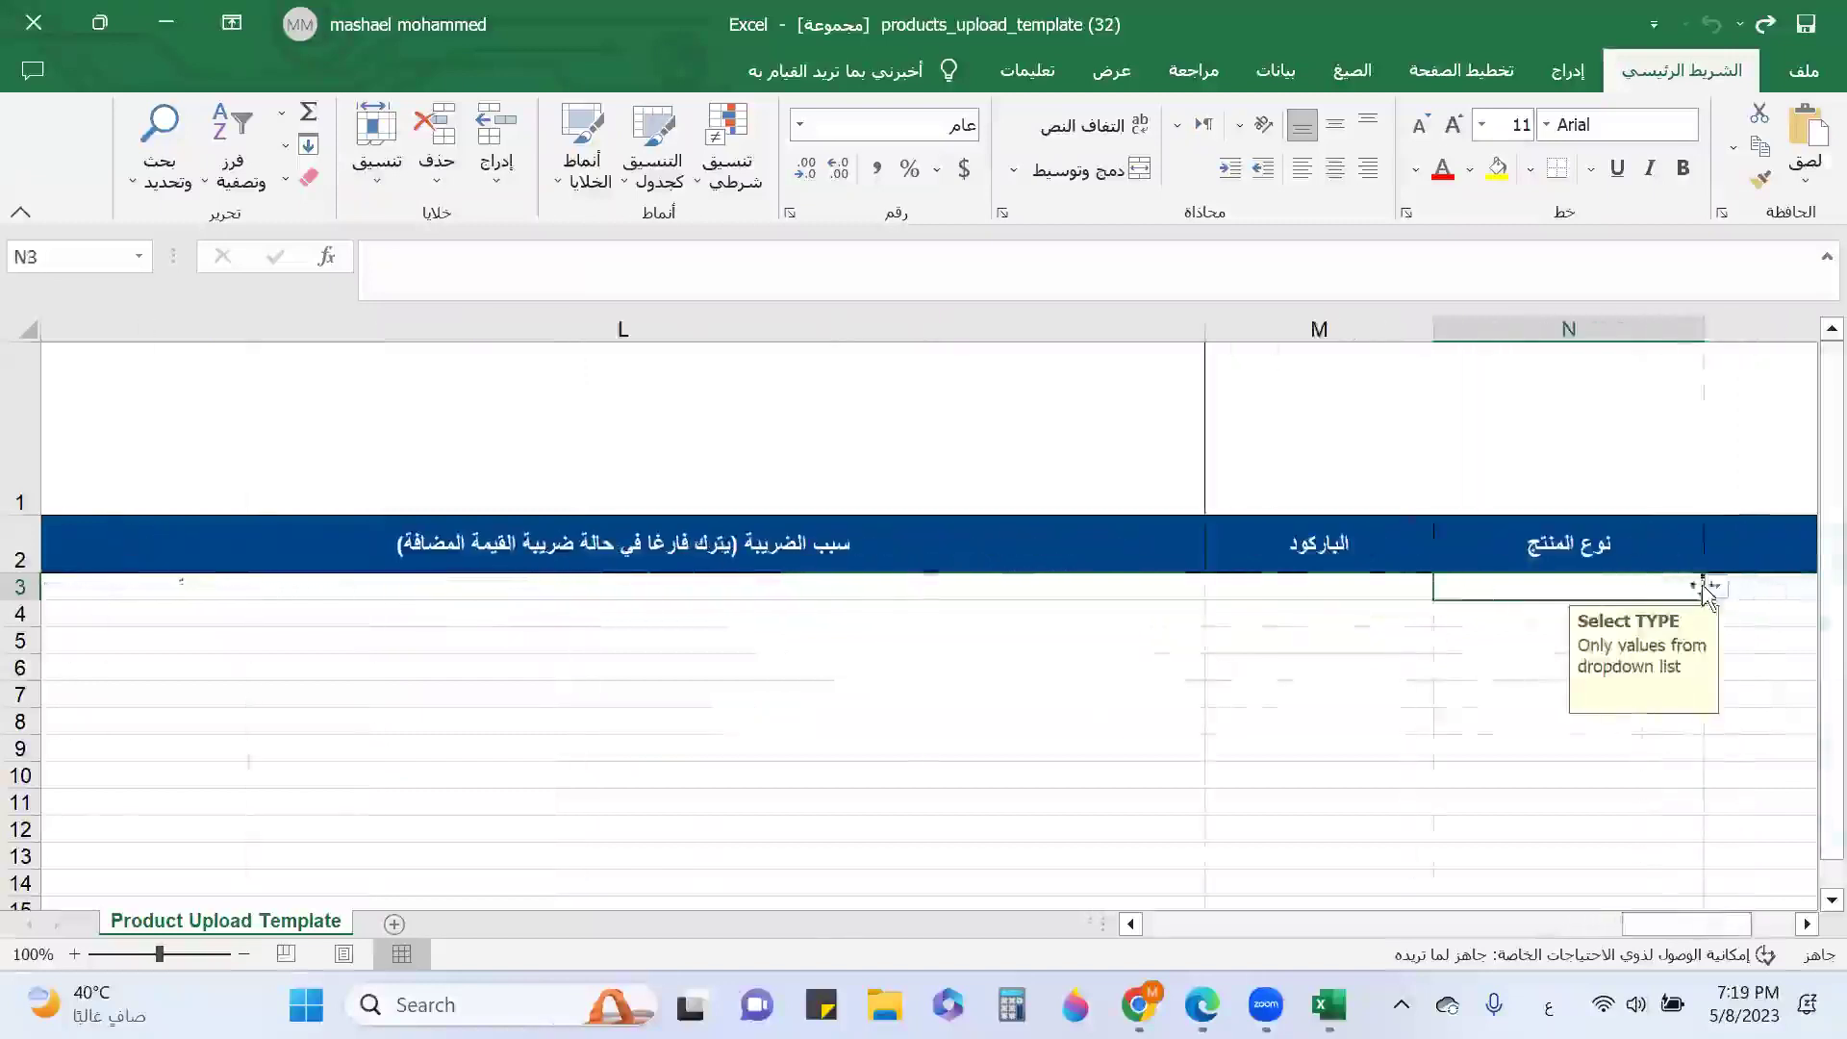
left_click(1704, 586)
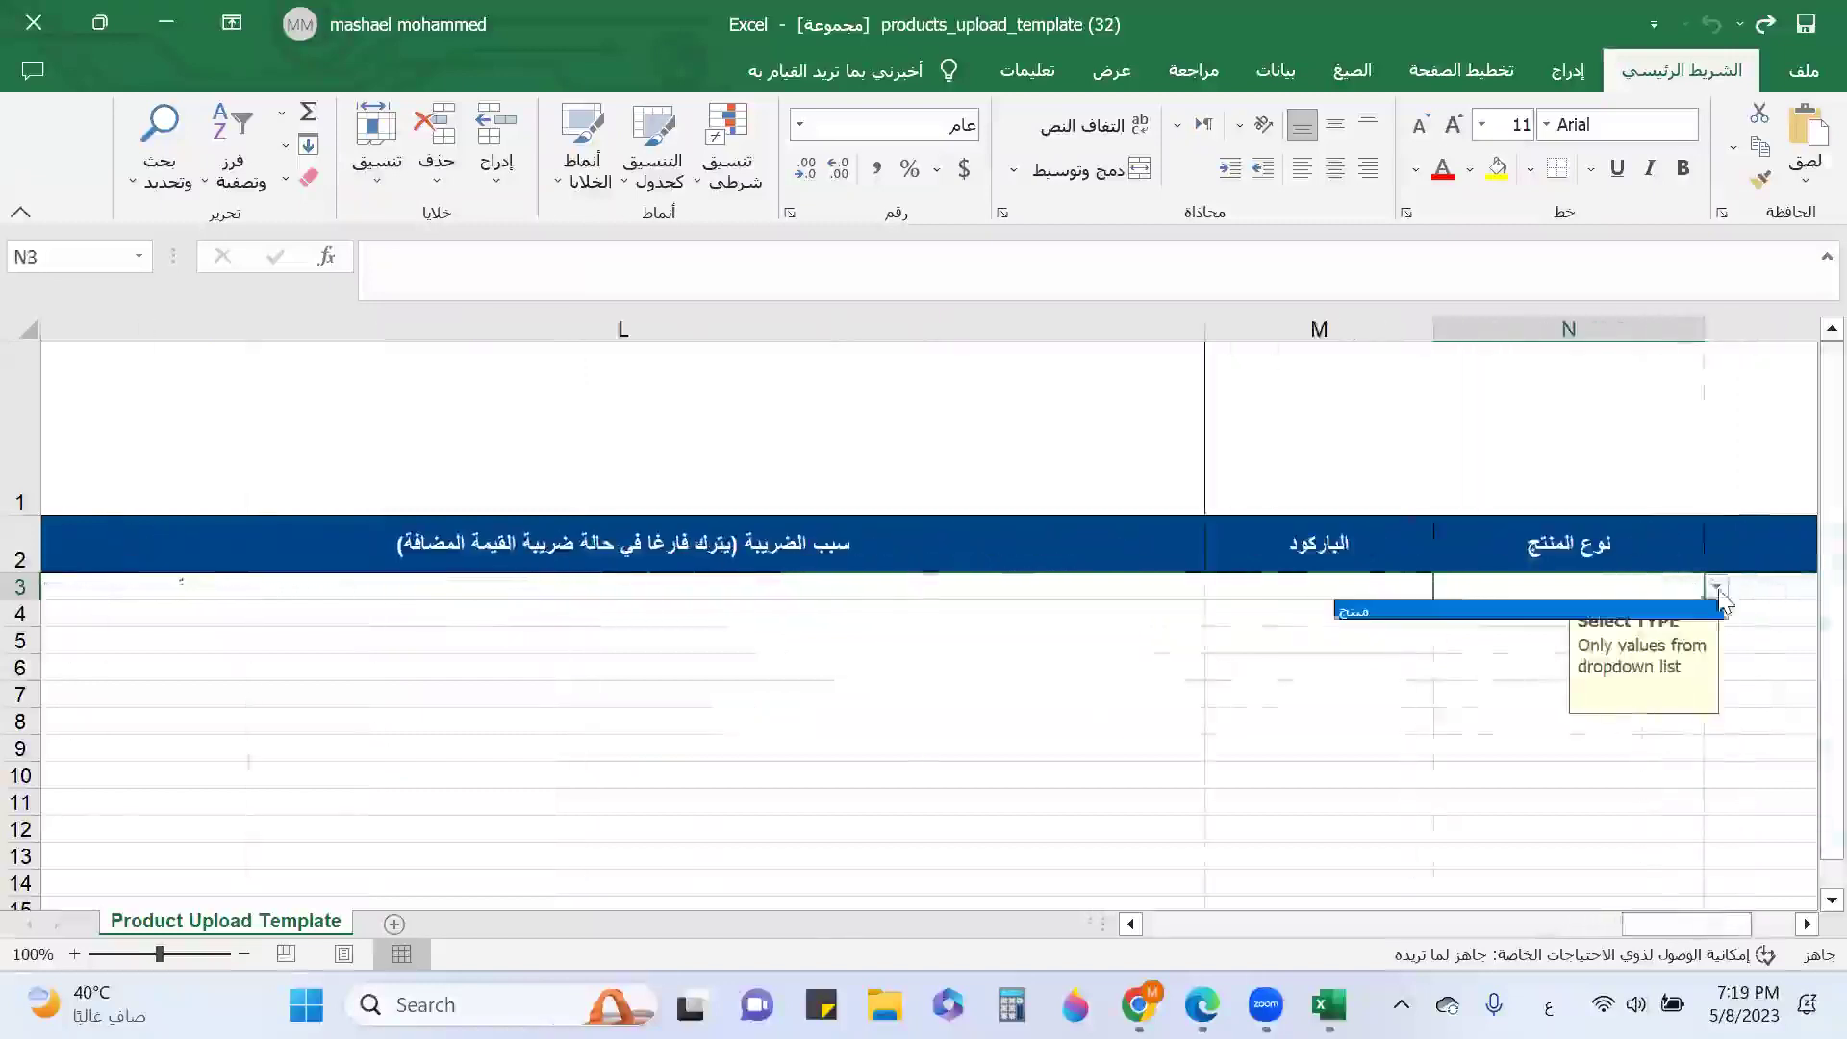
left_click(1443, 609)
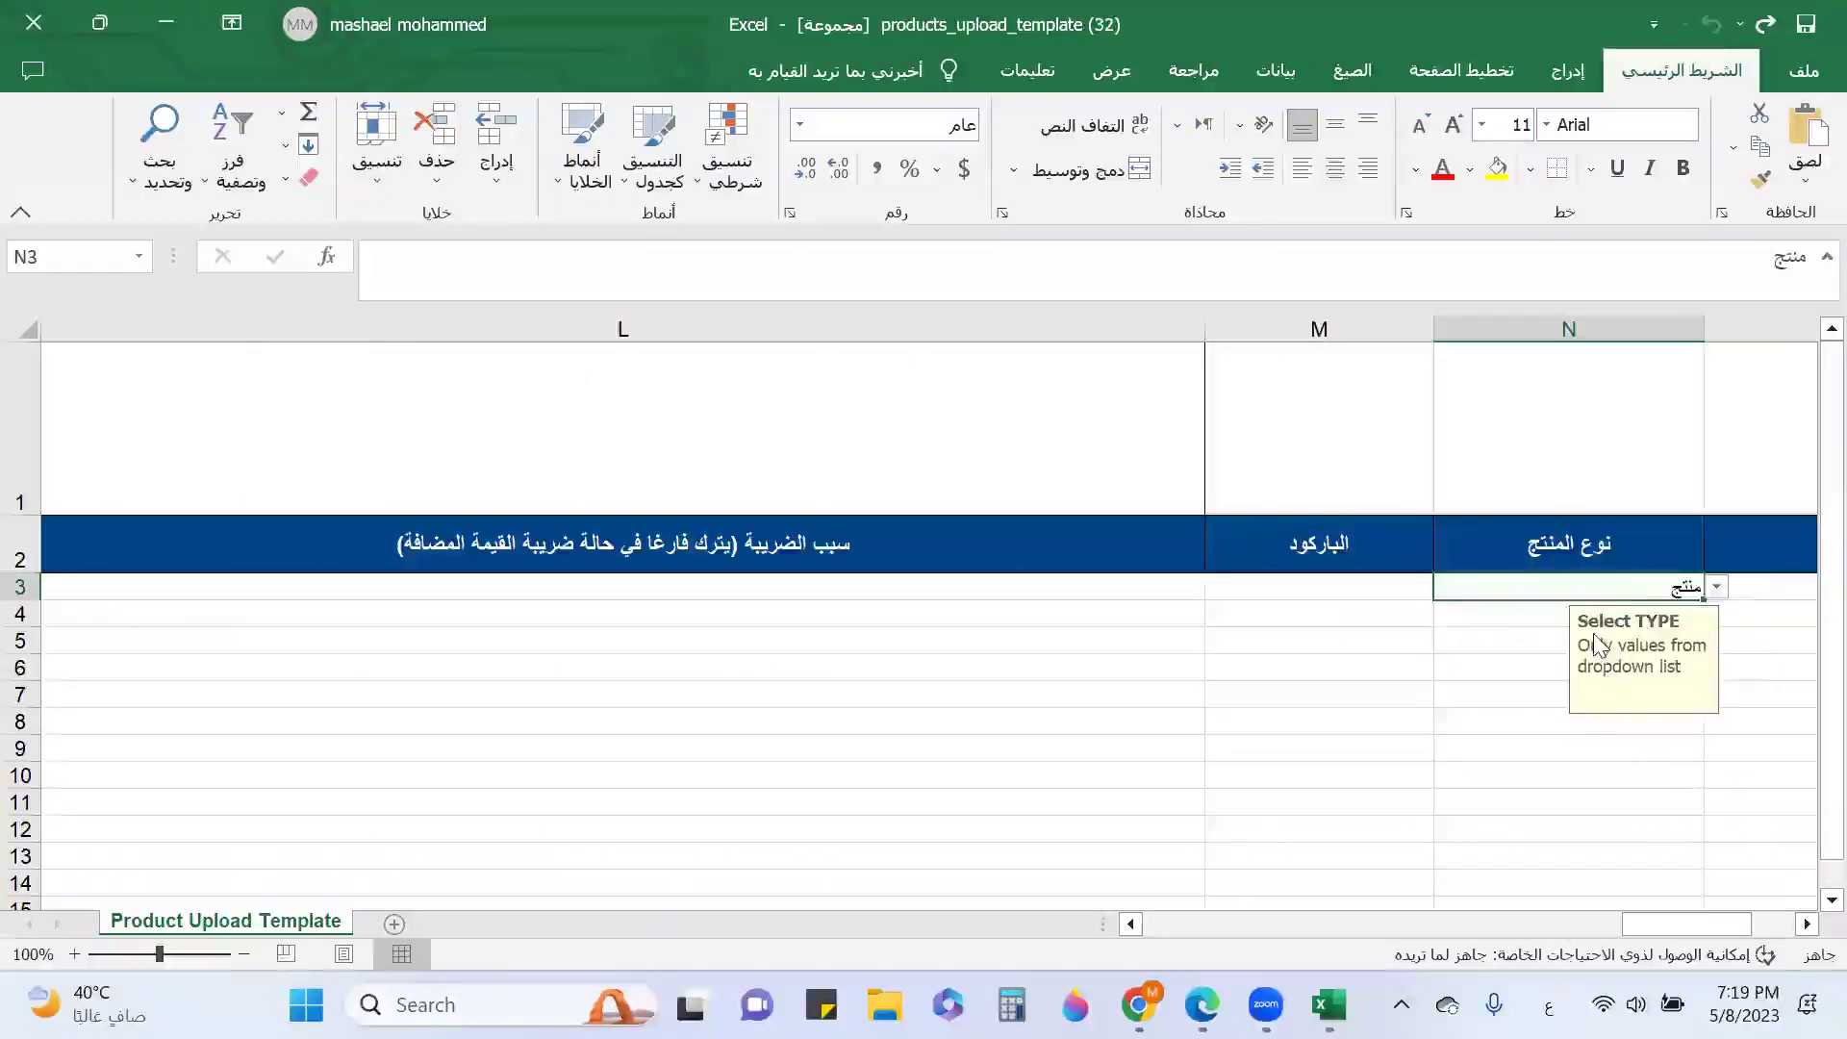
key("shift+Tab")
key("shift+Tab")
key("shift+Tab")
key("shift+Tab")
key("shift+Tab")
key("shift+Tab")
key("shift+Tab")
key("shift+Tab")
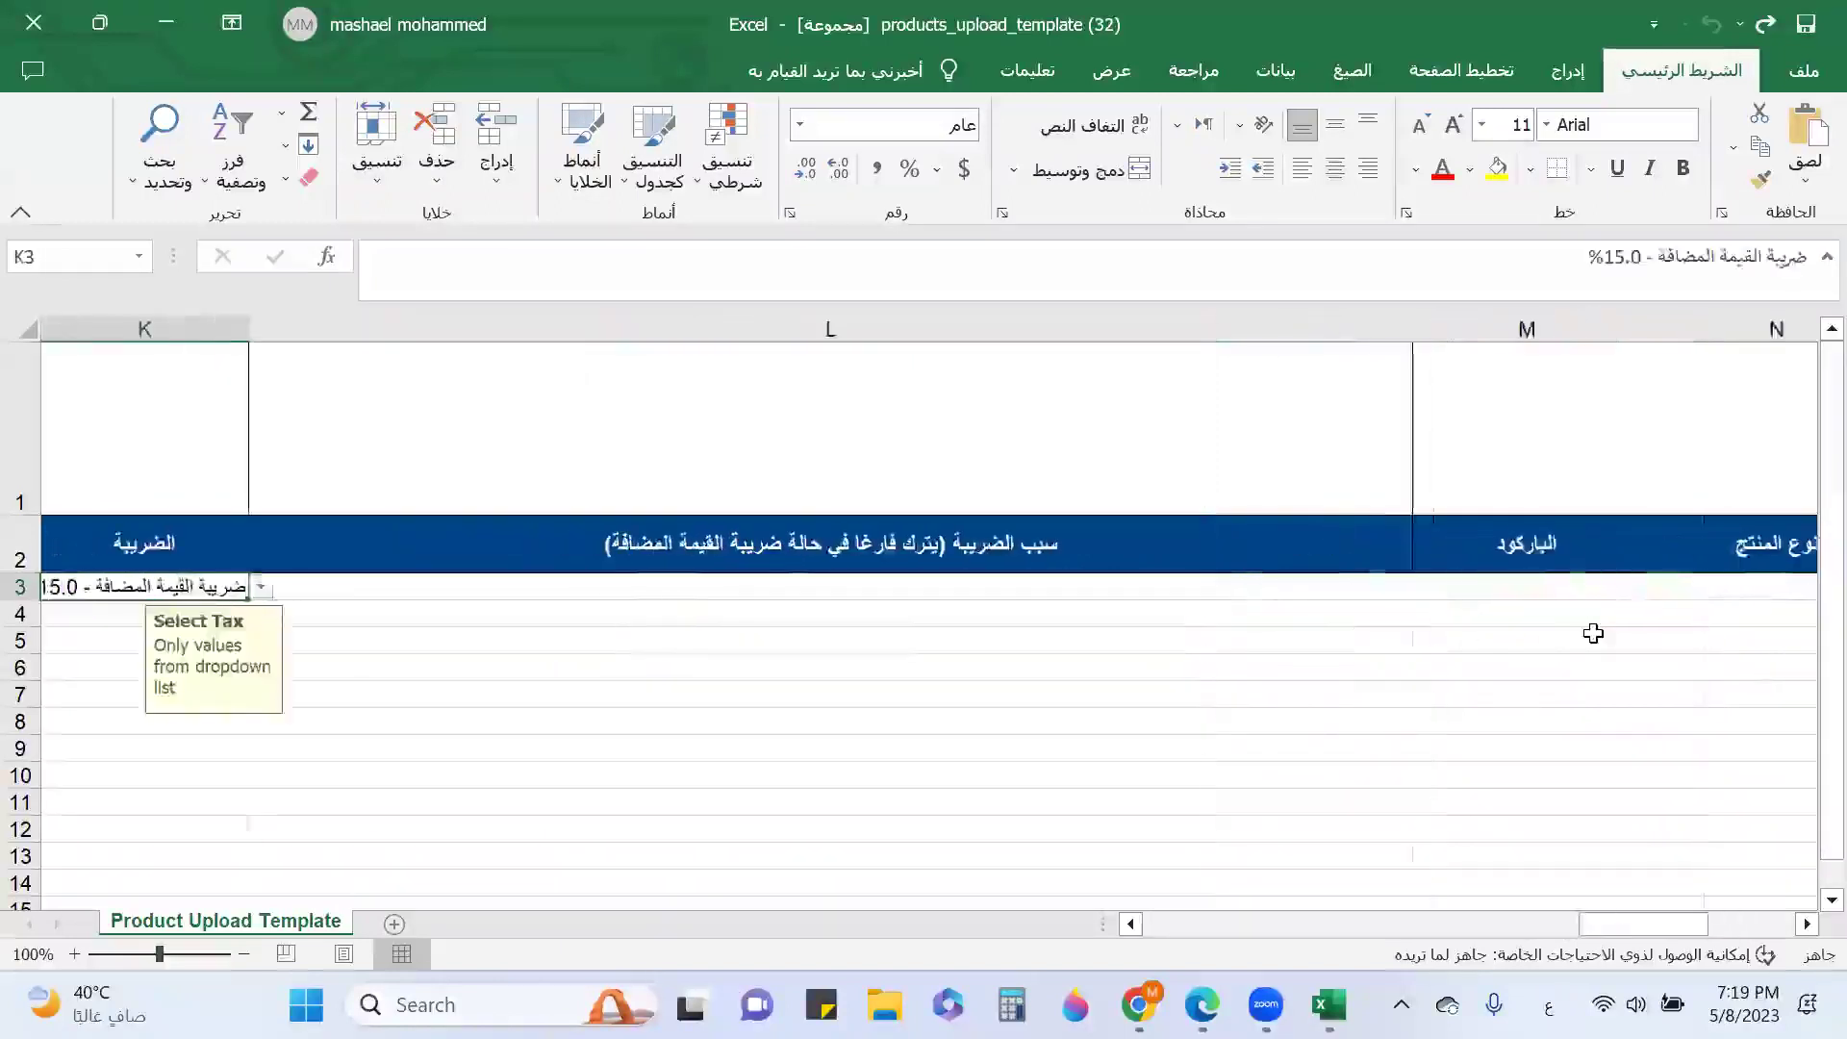
key("shift+Tab")
key("shift+Tab")
key("shift+Tab")
key("shift+Tab")
key("shift+Tab")
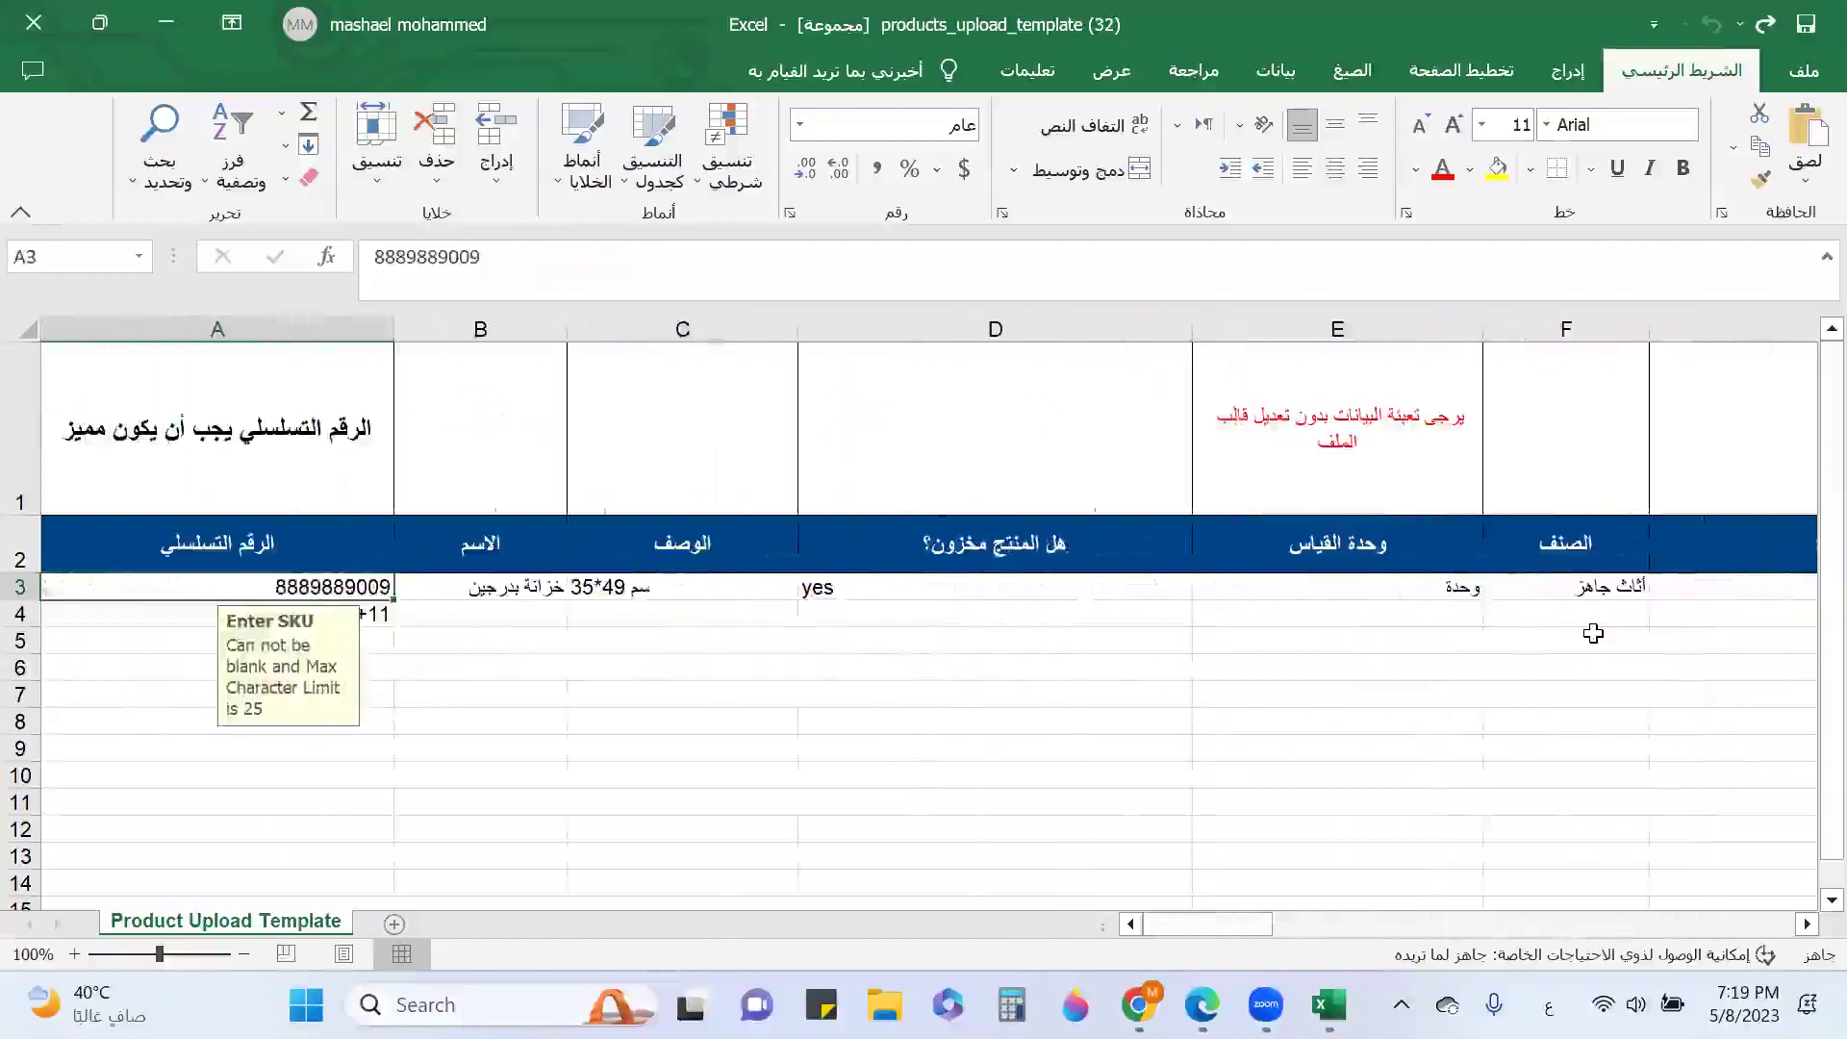
Enter the name كرسي هزاز and description خشبي in row 4.
key("Down")
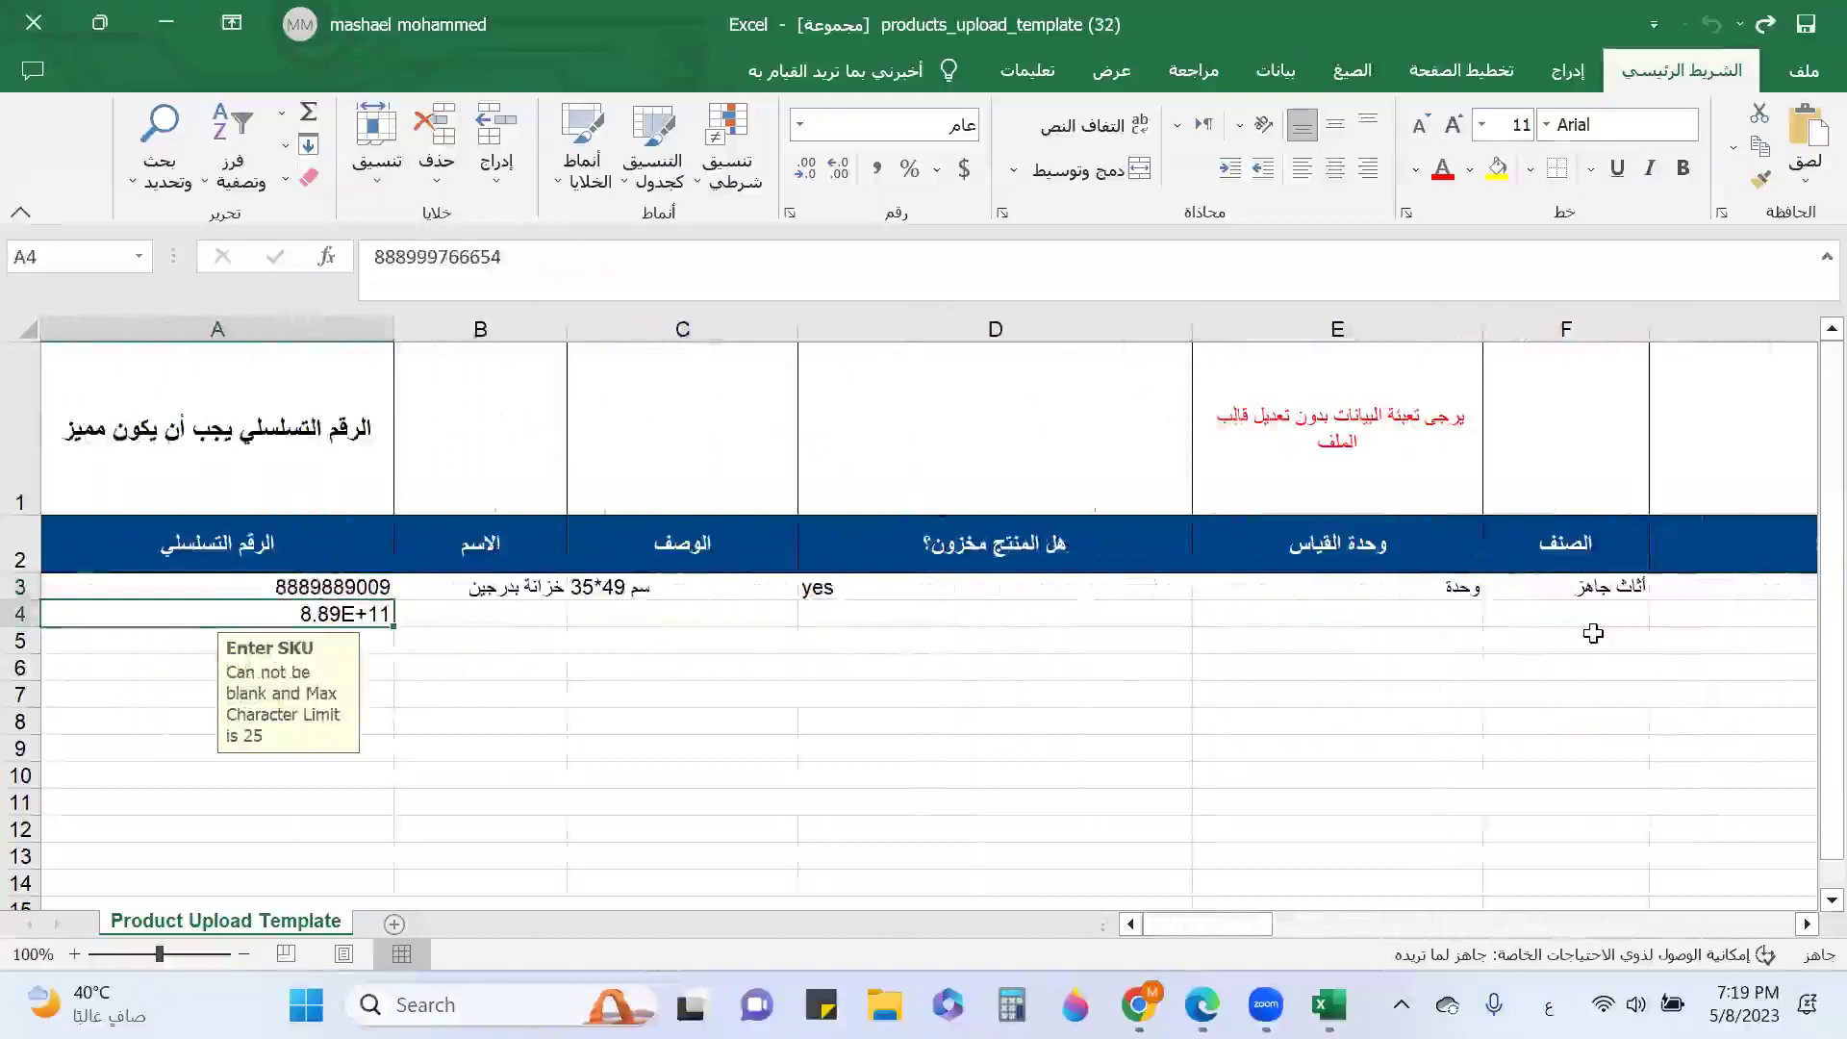
key("Tab")
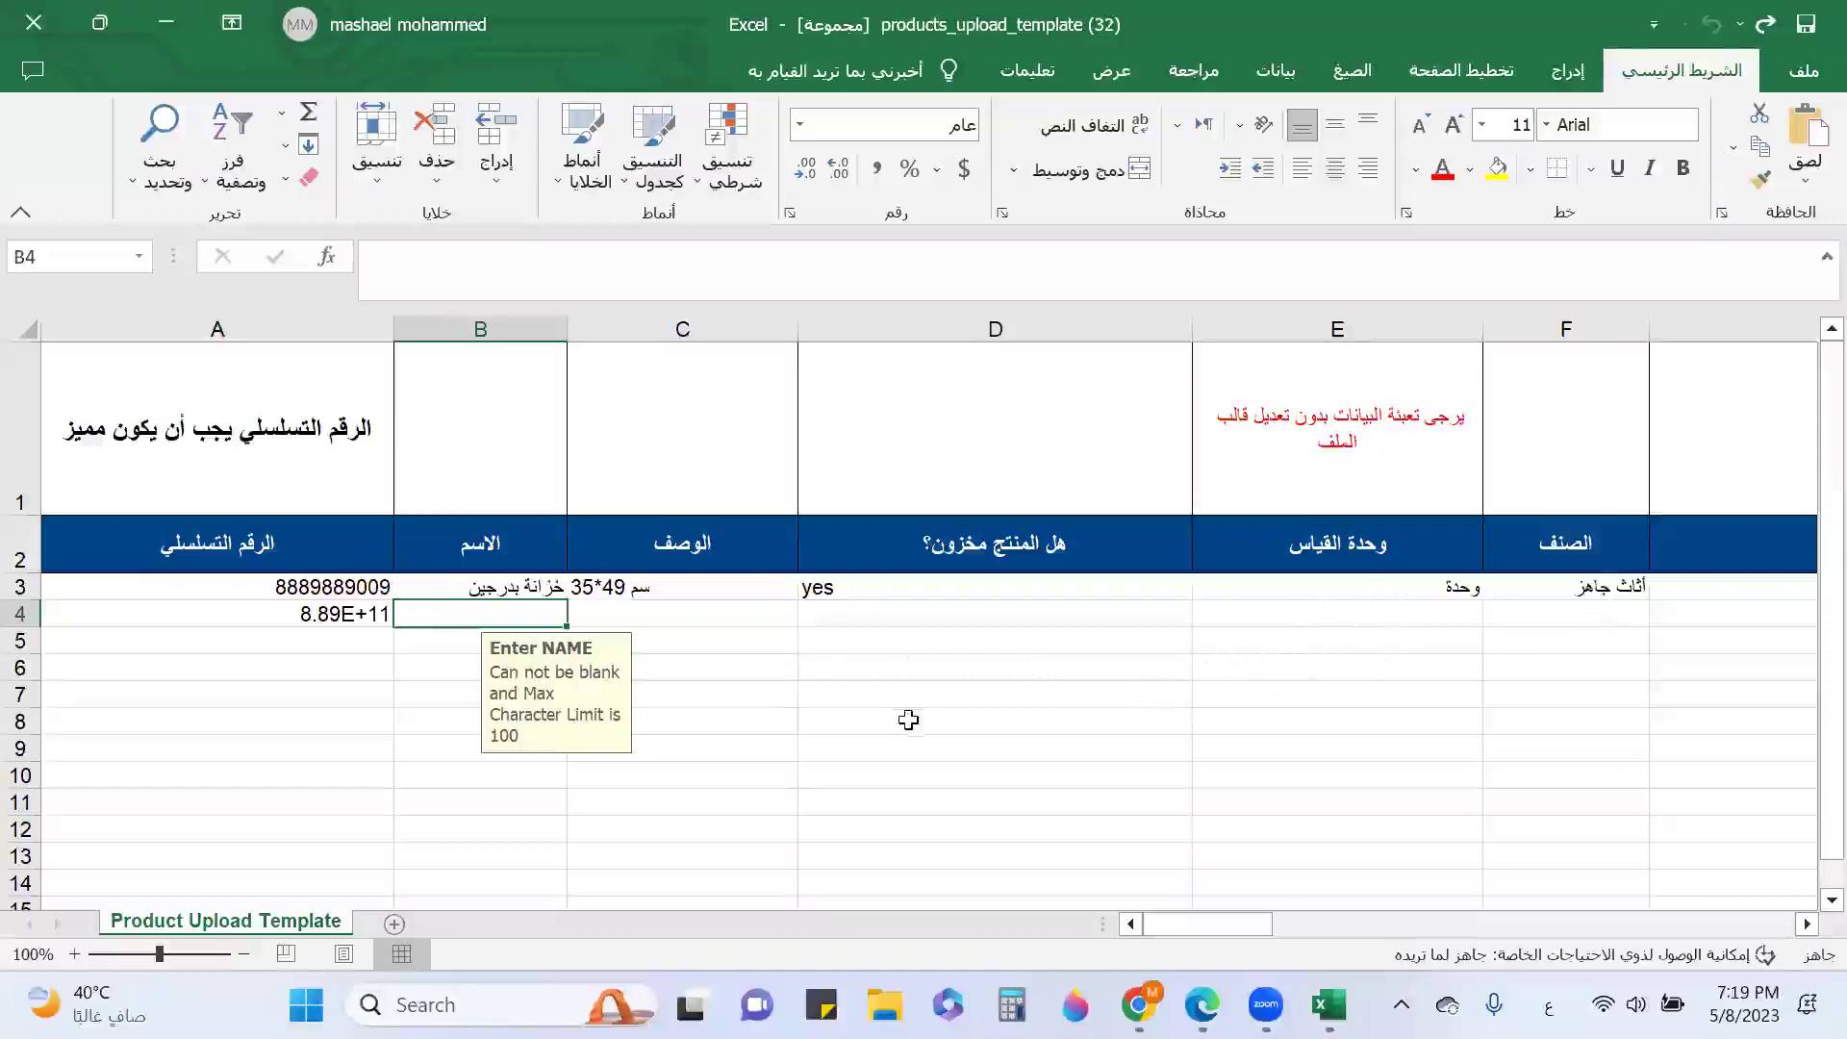
type("كرسي هزاز")
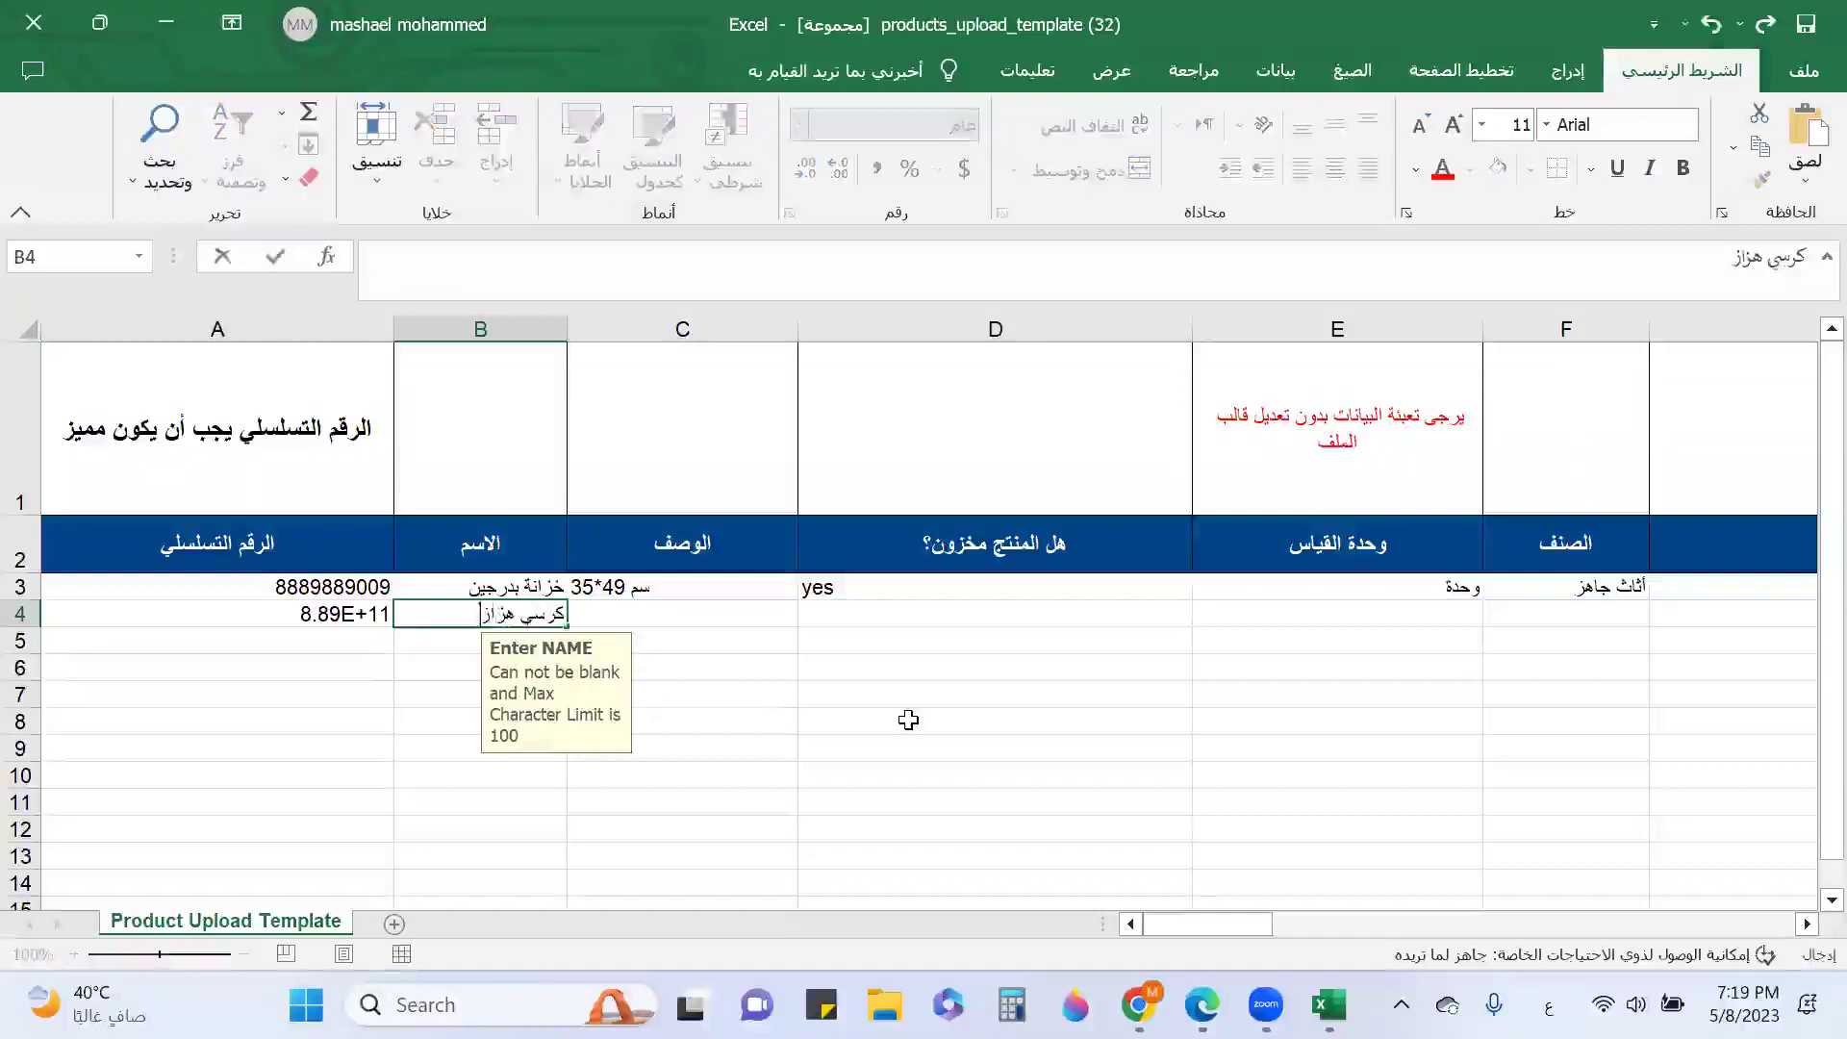
key("Tab")
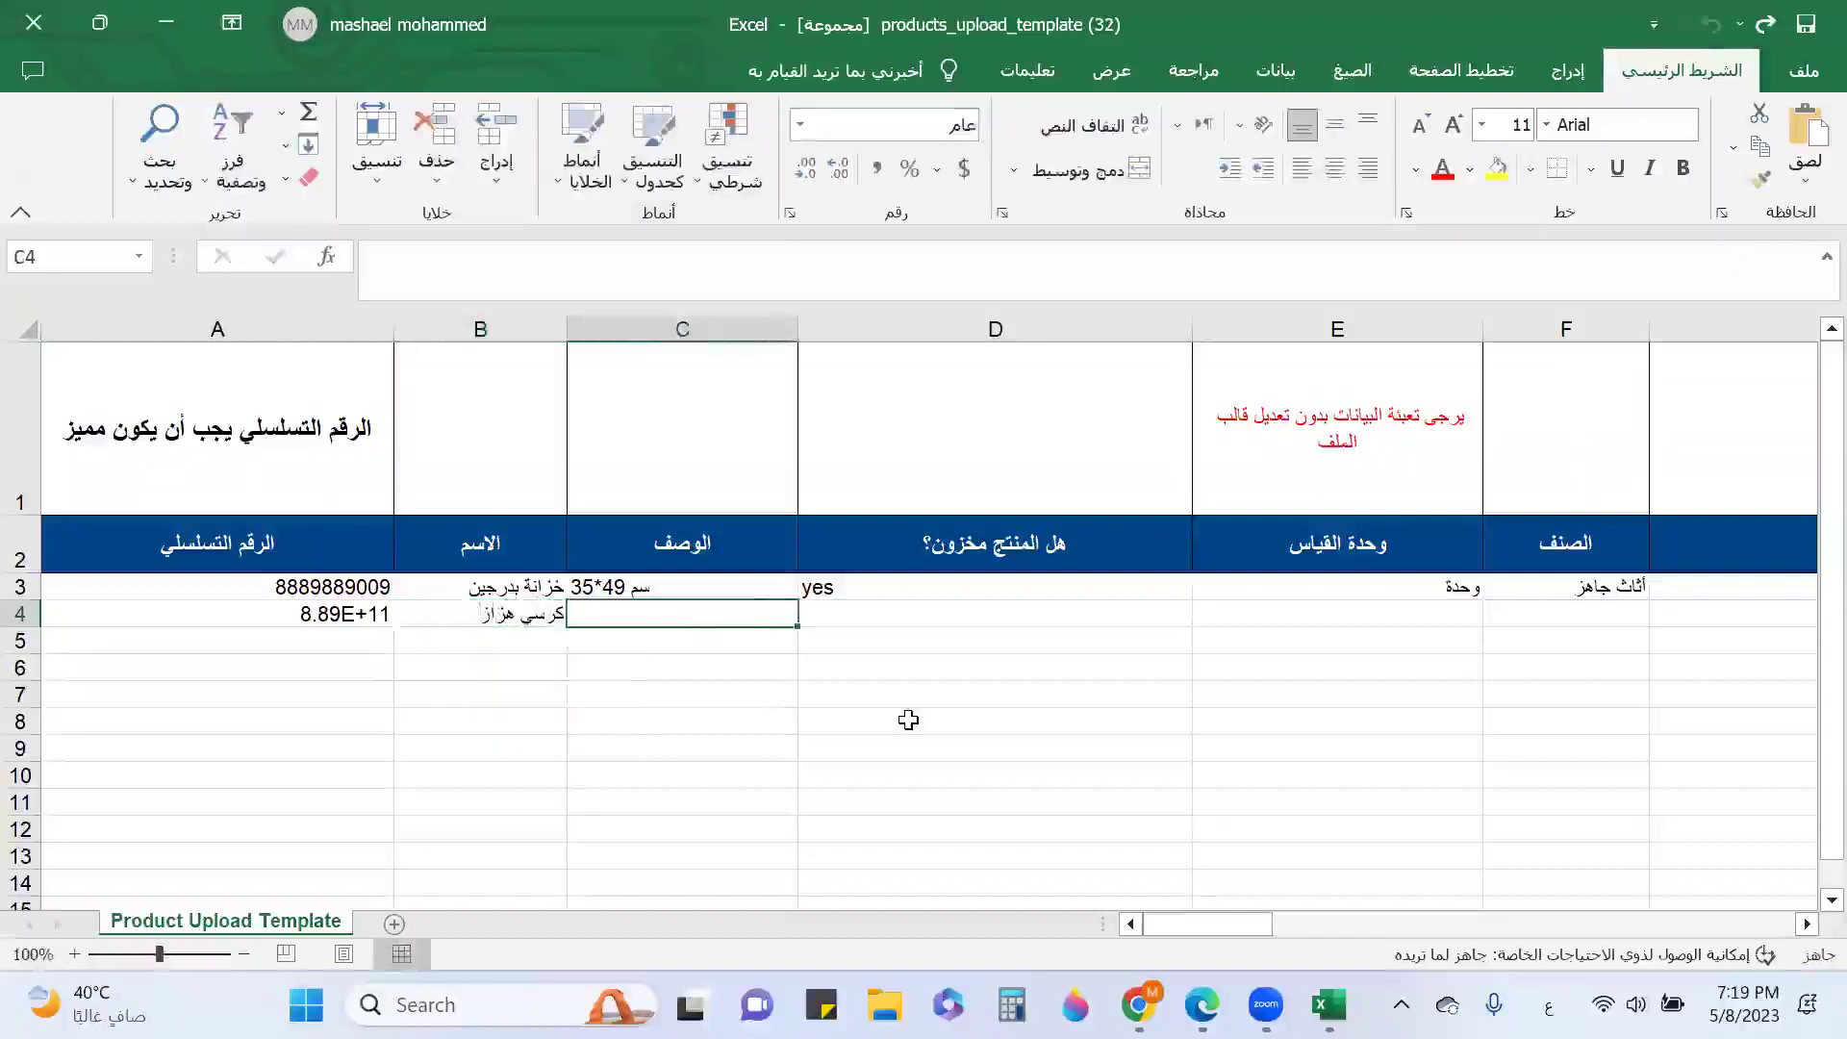
type("خشبي")
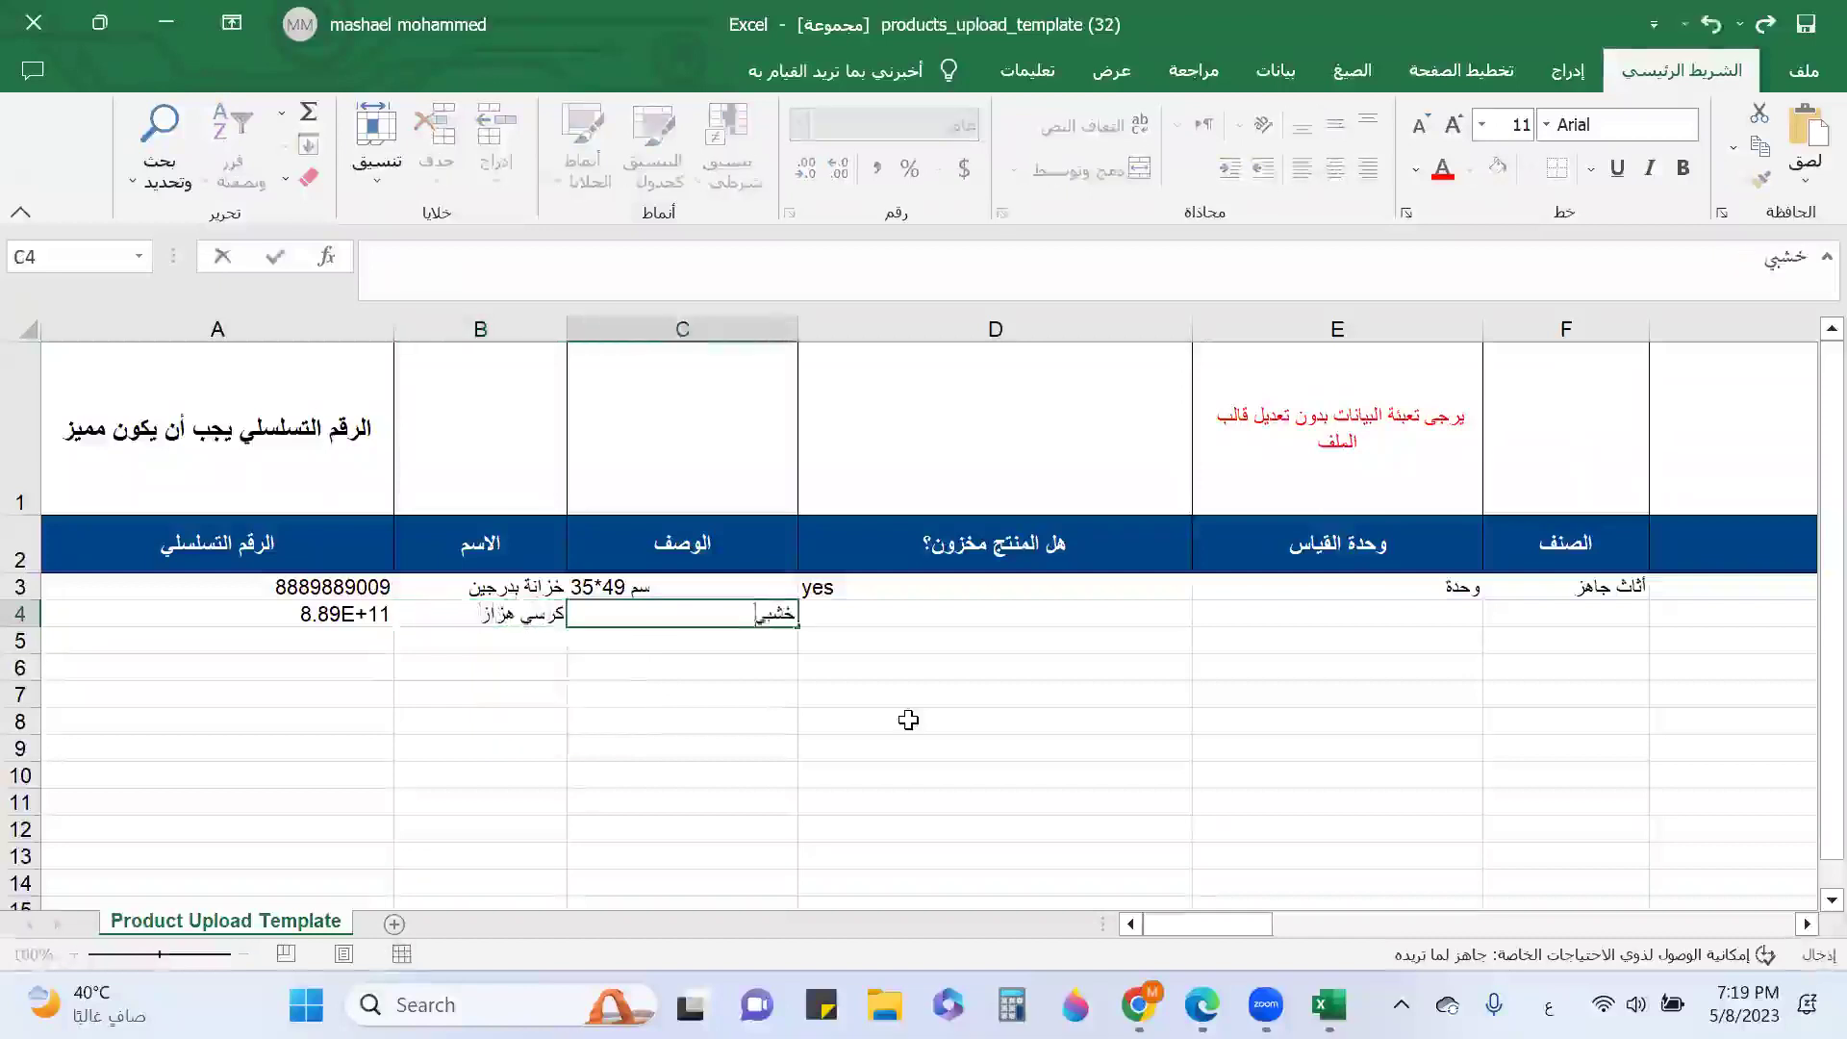
key("Tab")
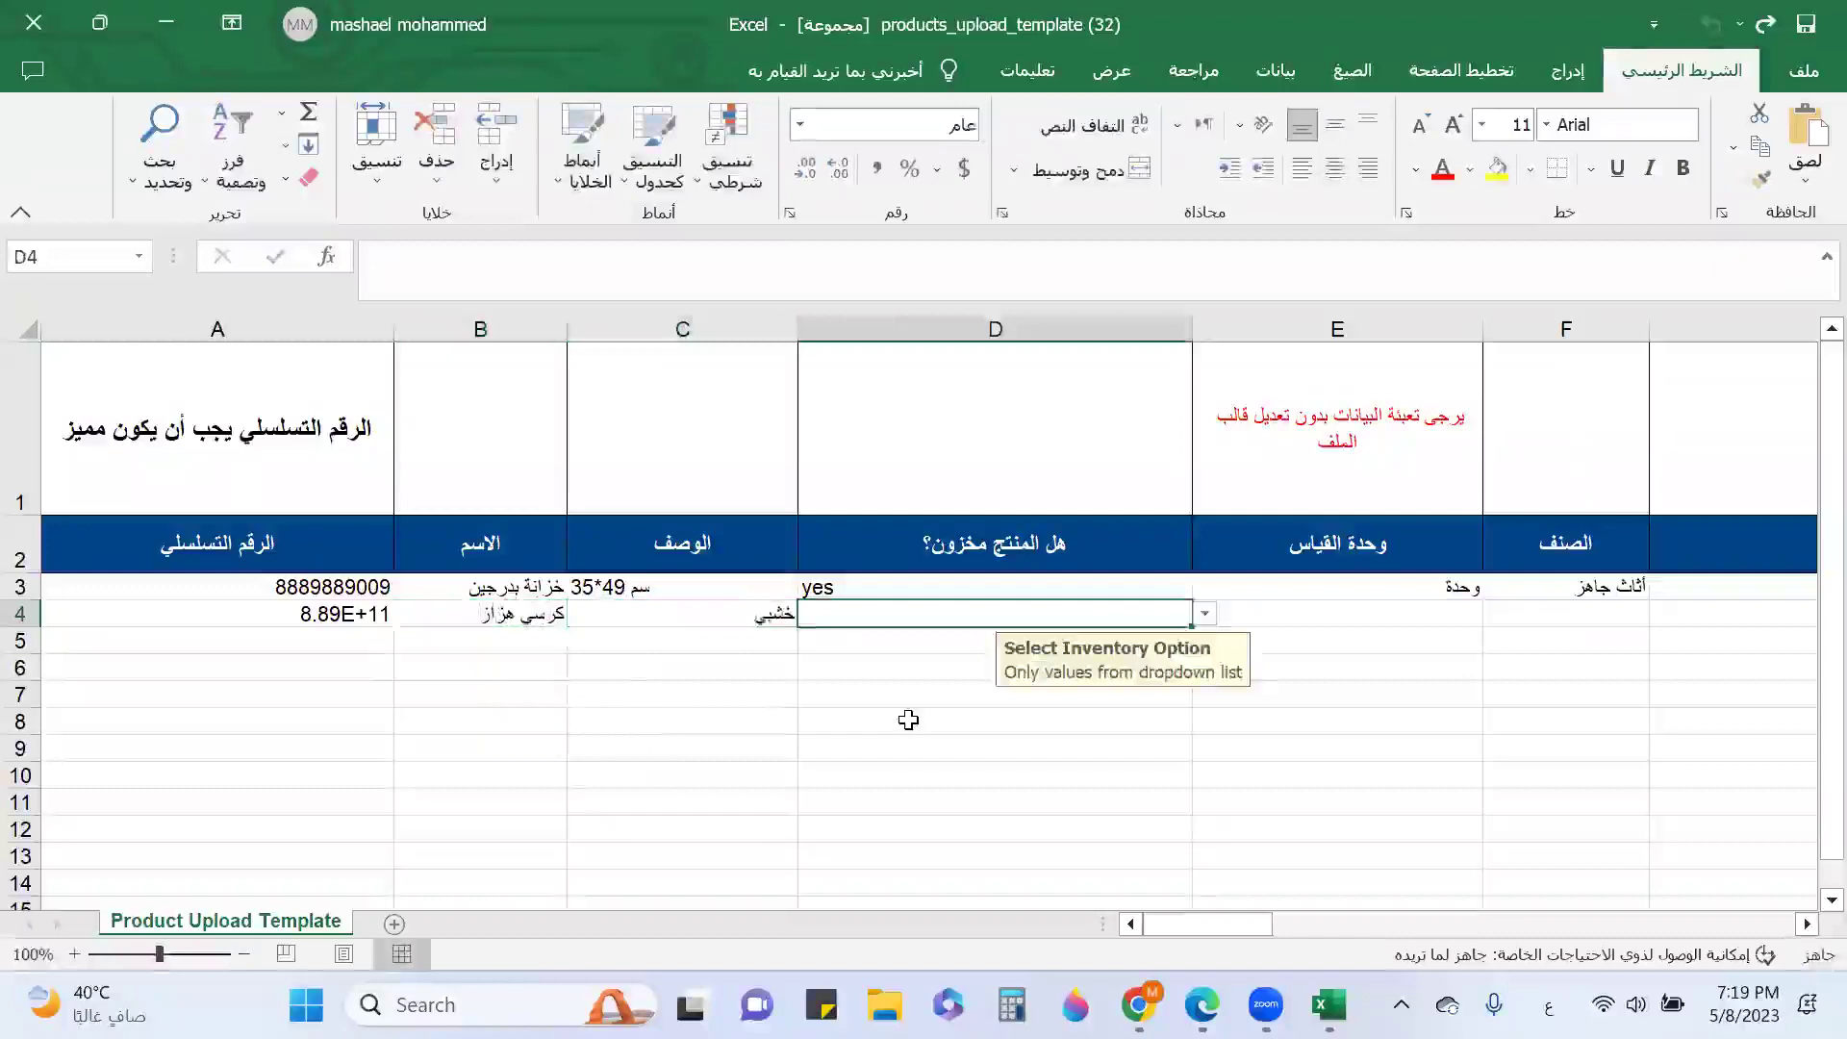
left_click(781, 621)
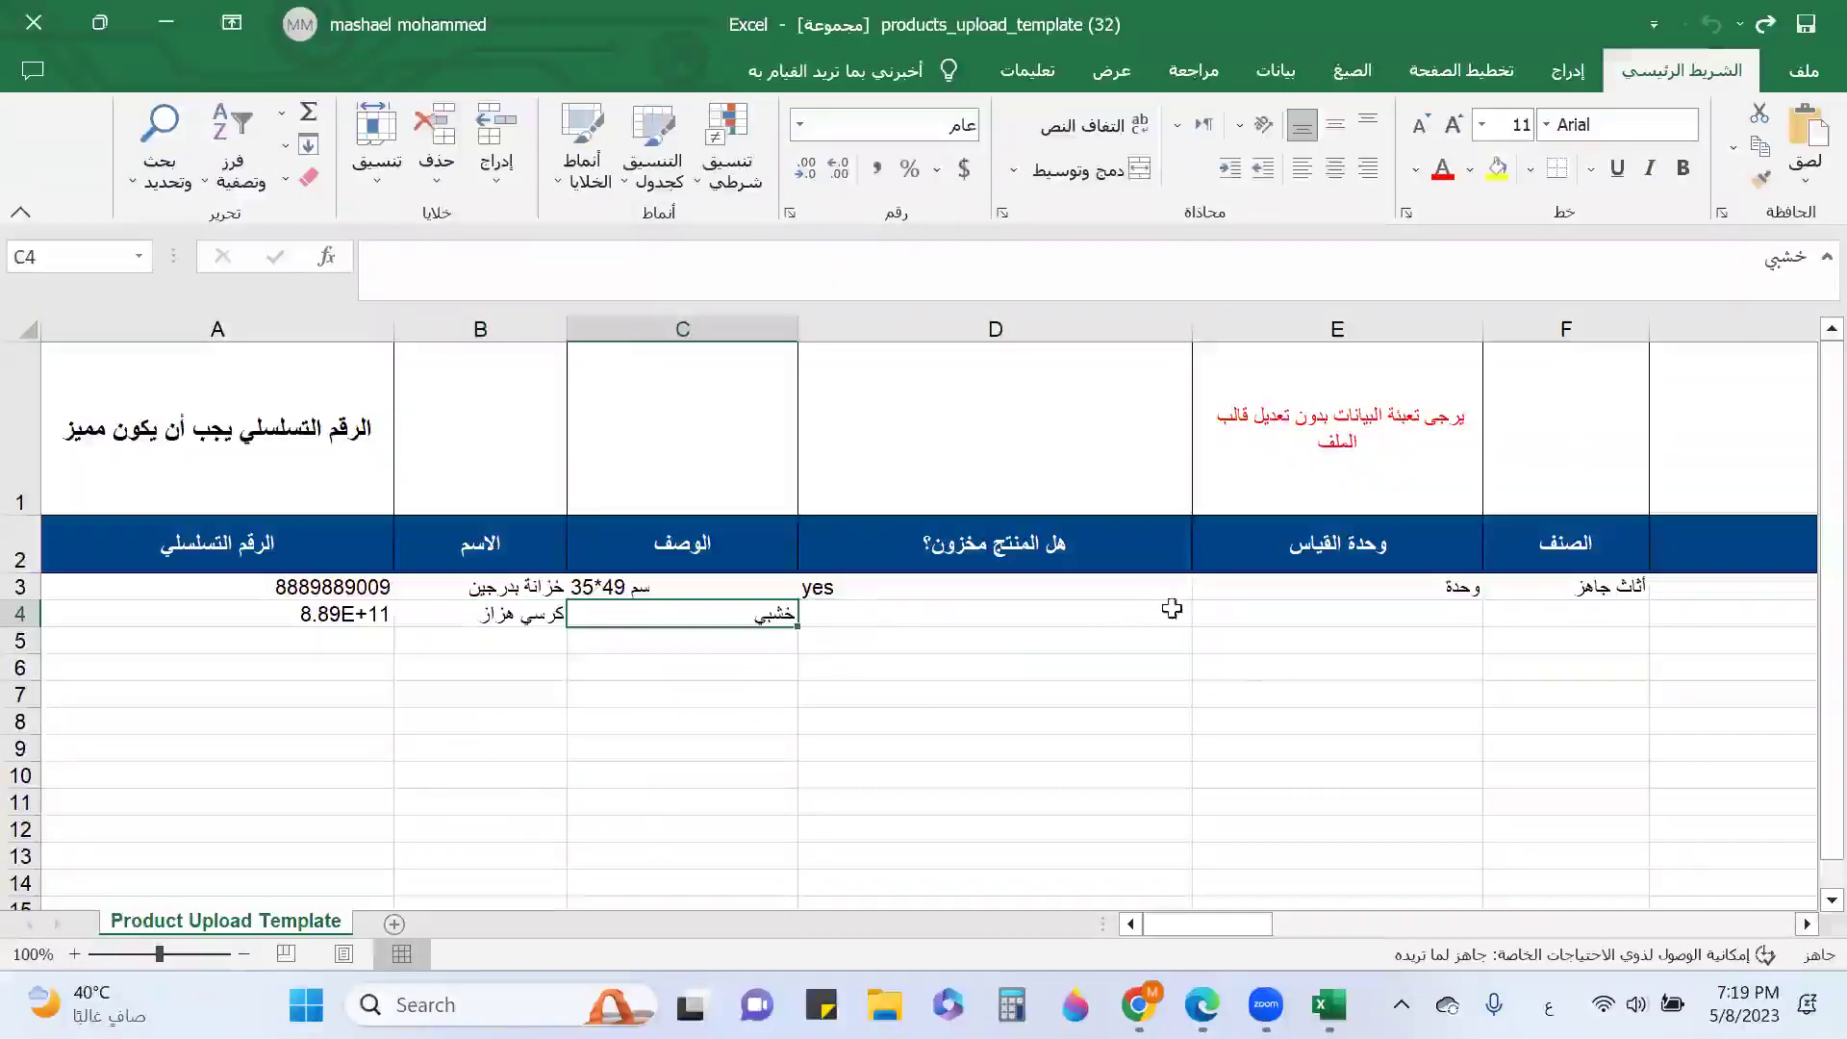
Mark row 4 as stocked (yes), with unit قطعة and category أثاث جاهز.
left_click(1171, 609)
left_click(1204, 613)
left_click(1061, 639)
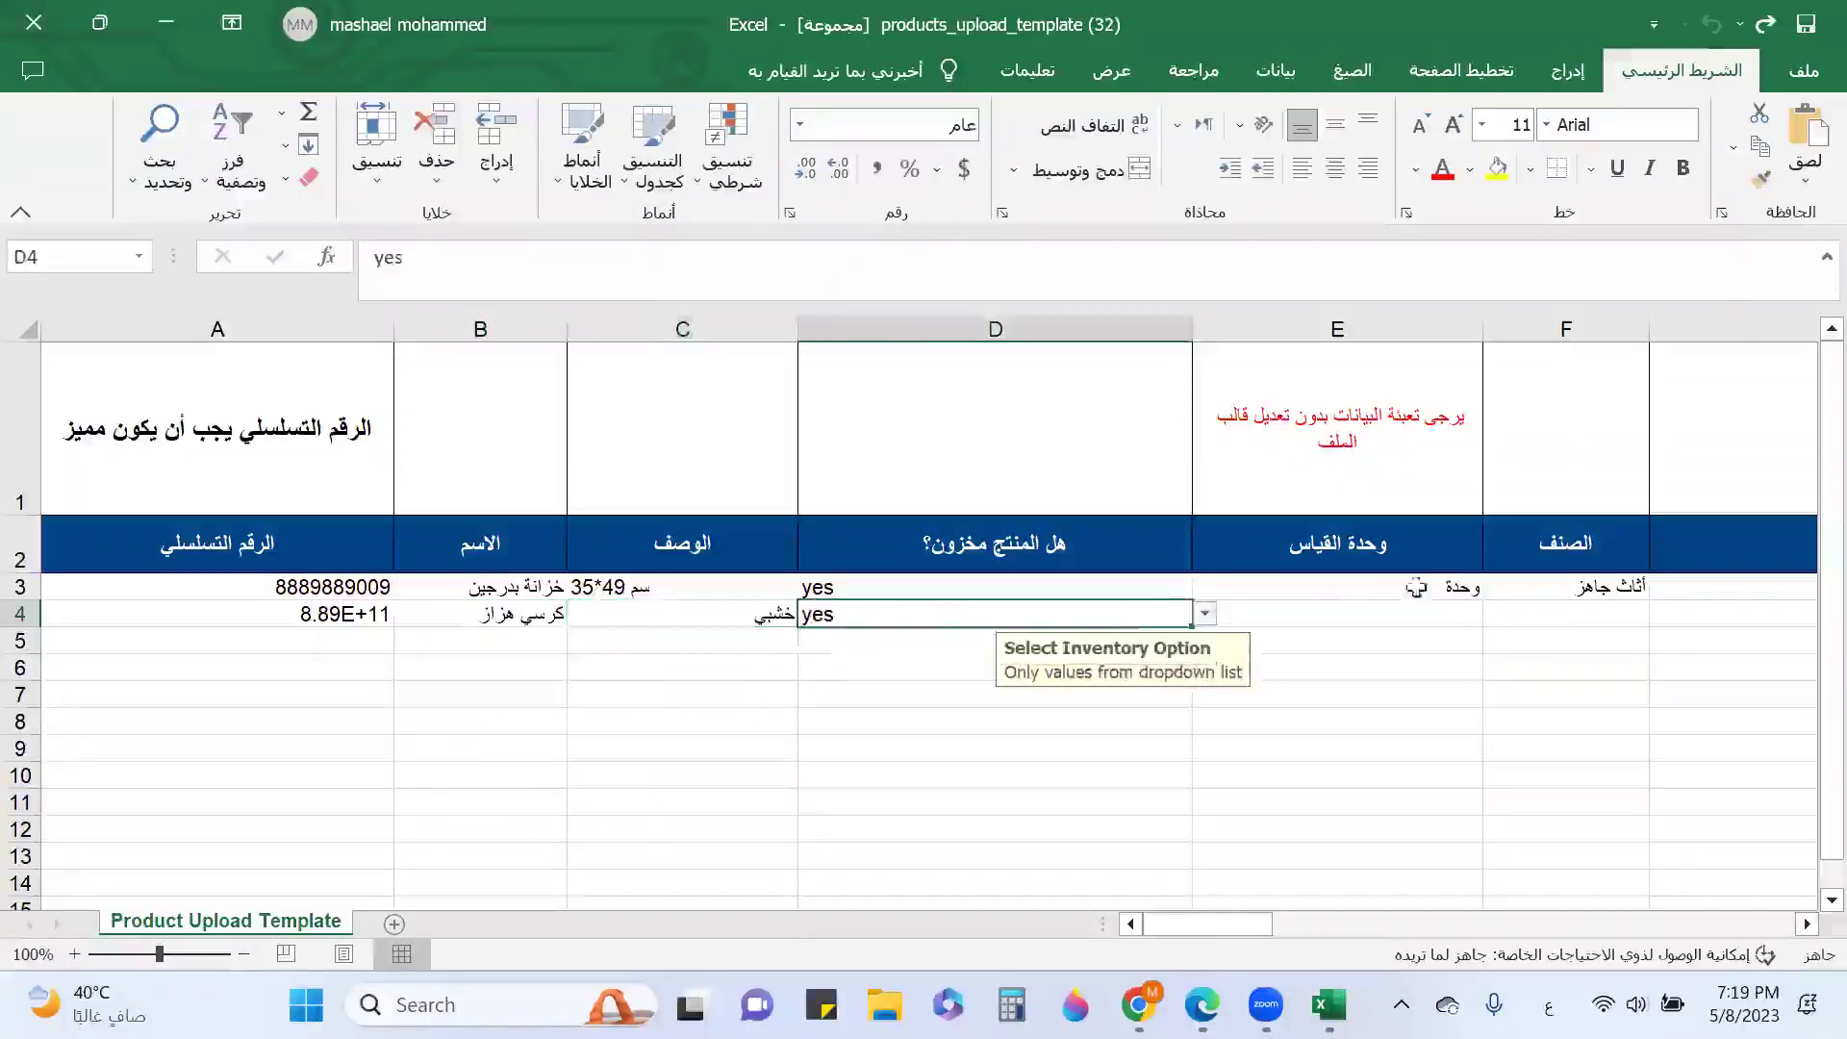
left_click(1418, 625)
left_click(1495, 613)
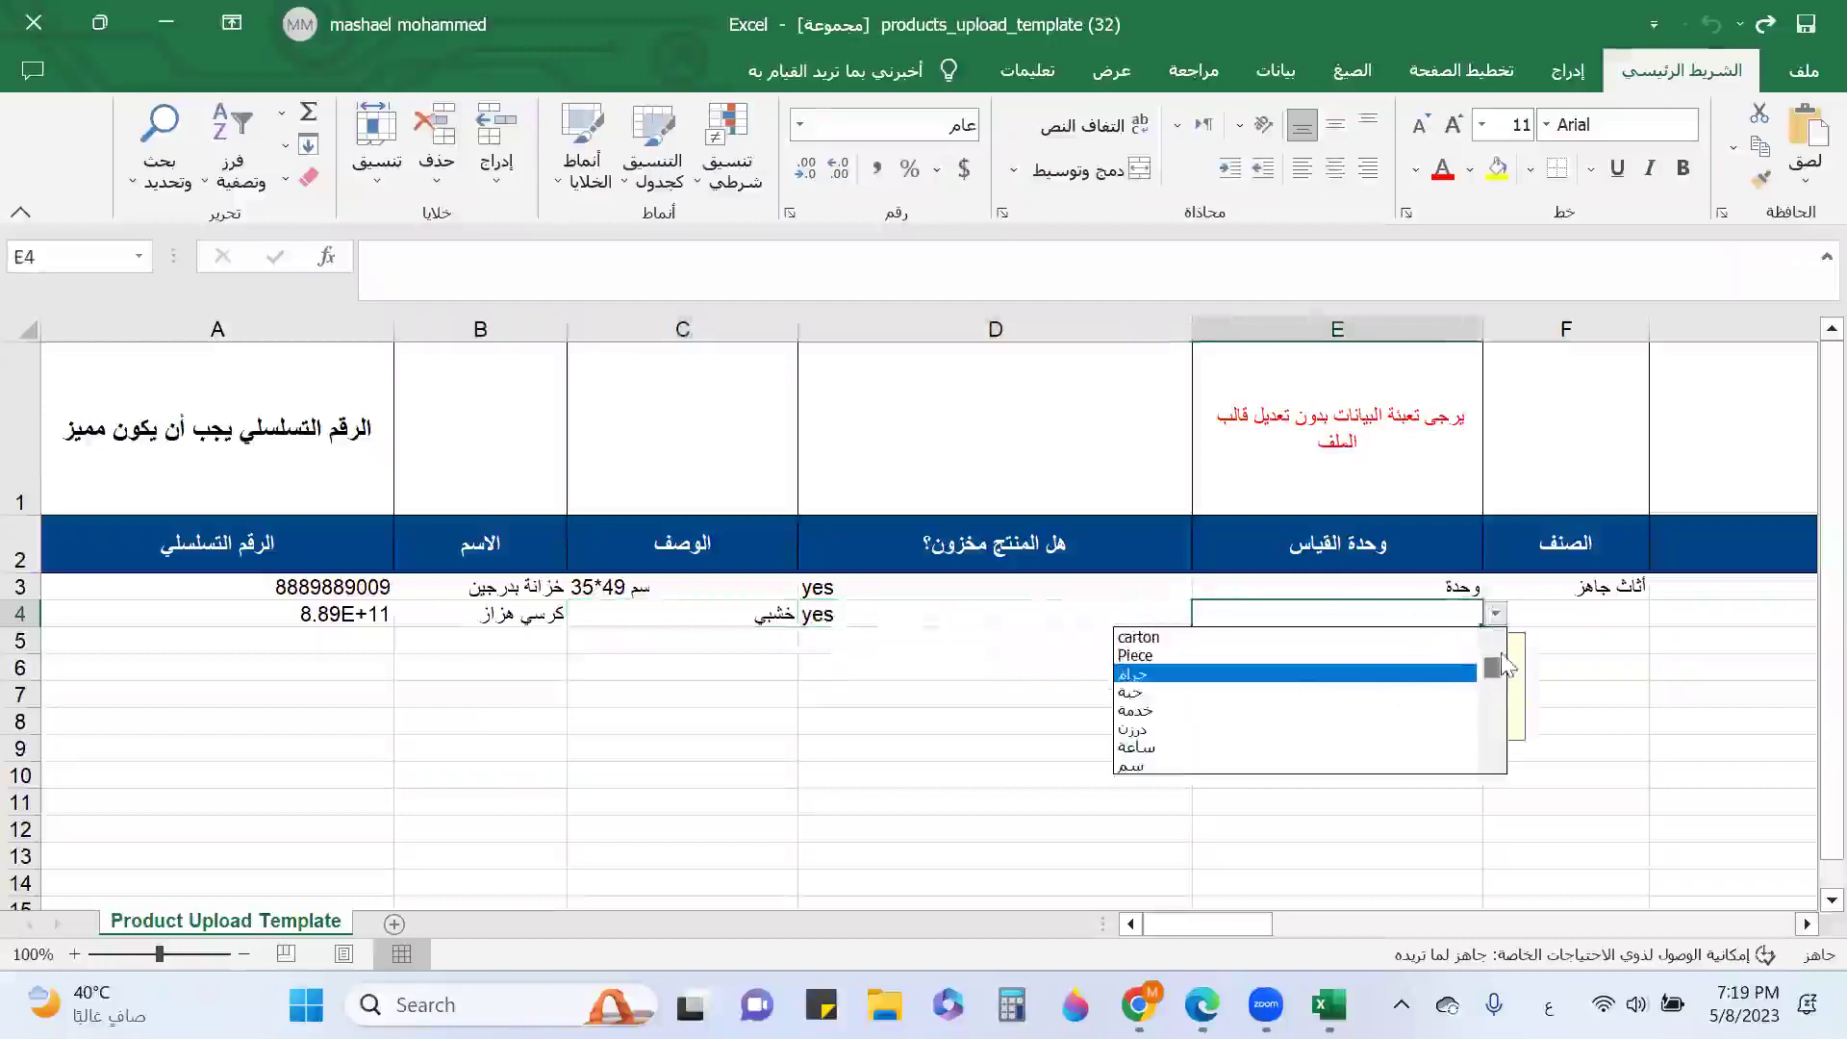
left_click_drag(1491, 667, 1492, 723)
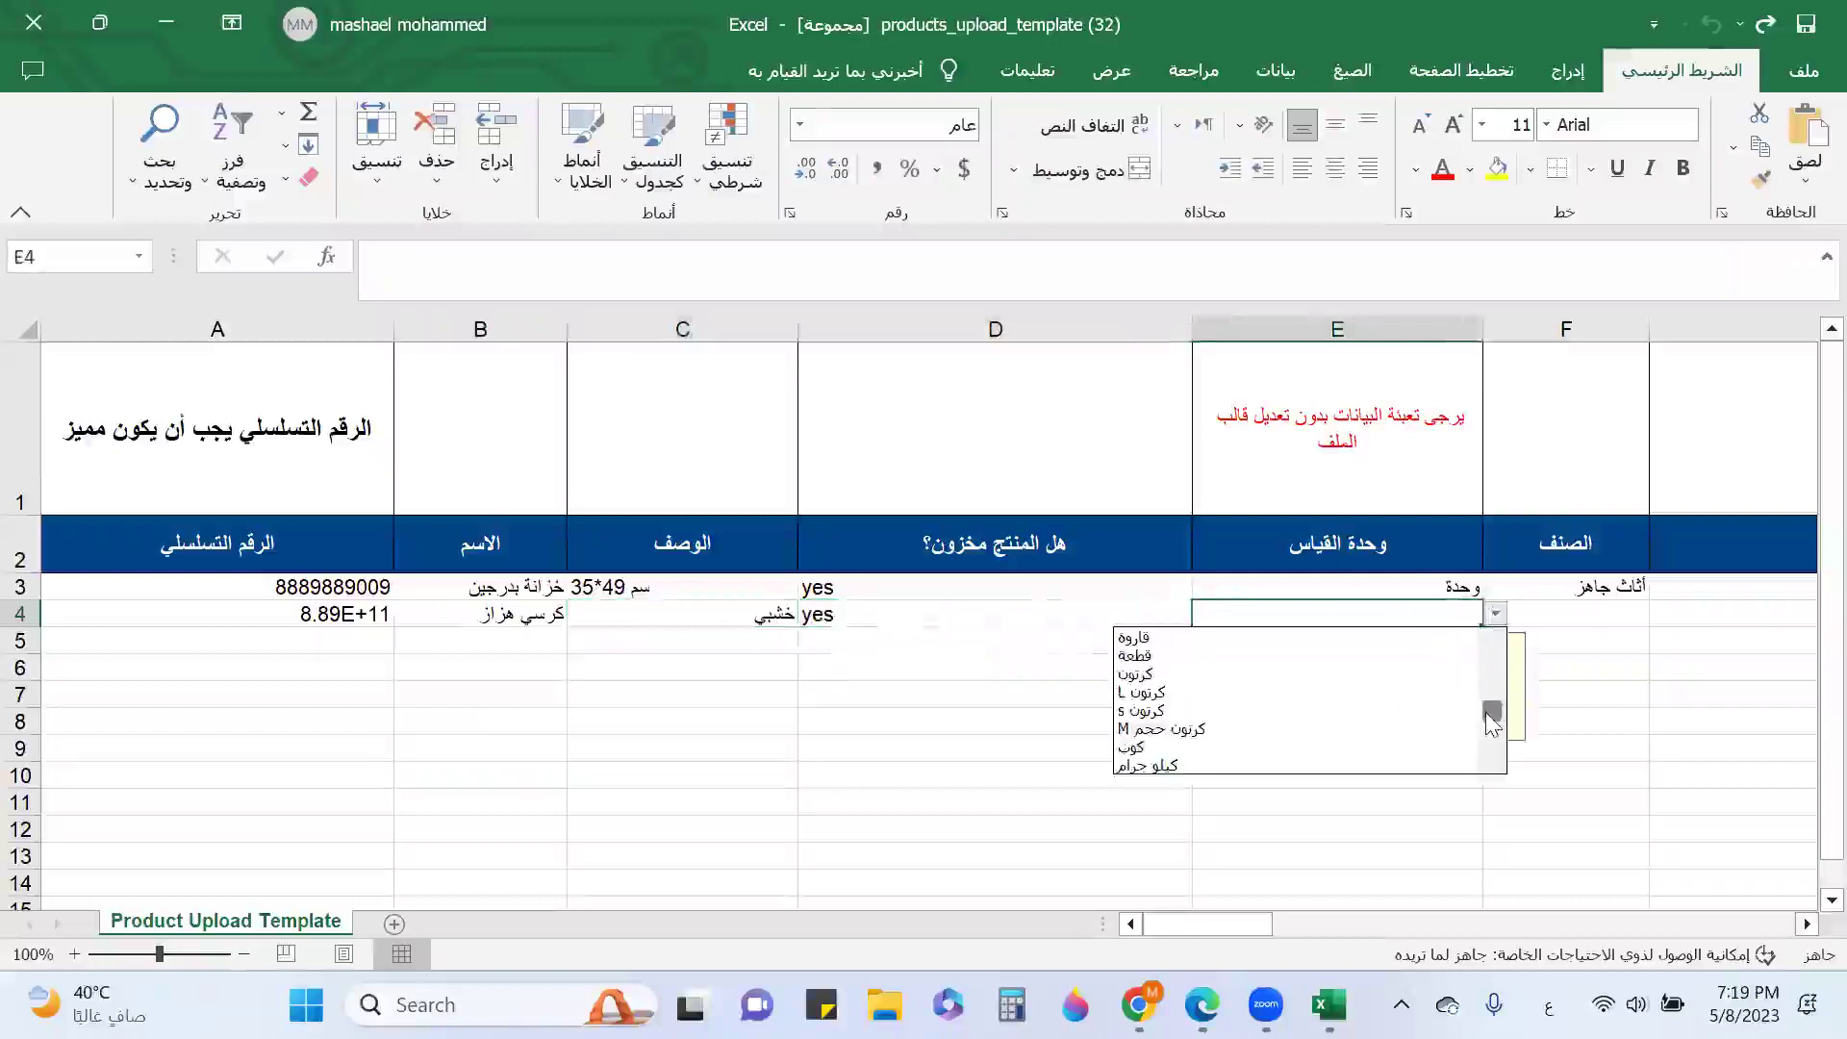
left_click(1346, 638)
left_click(1539, 612)
left_click(1662, 612)
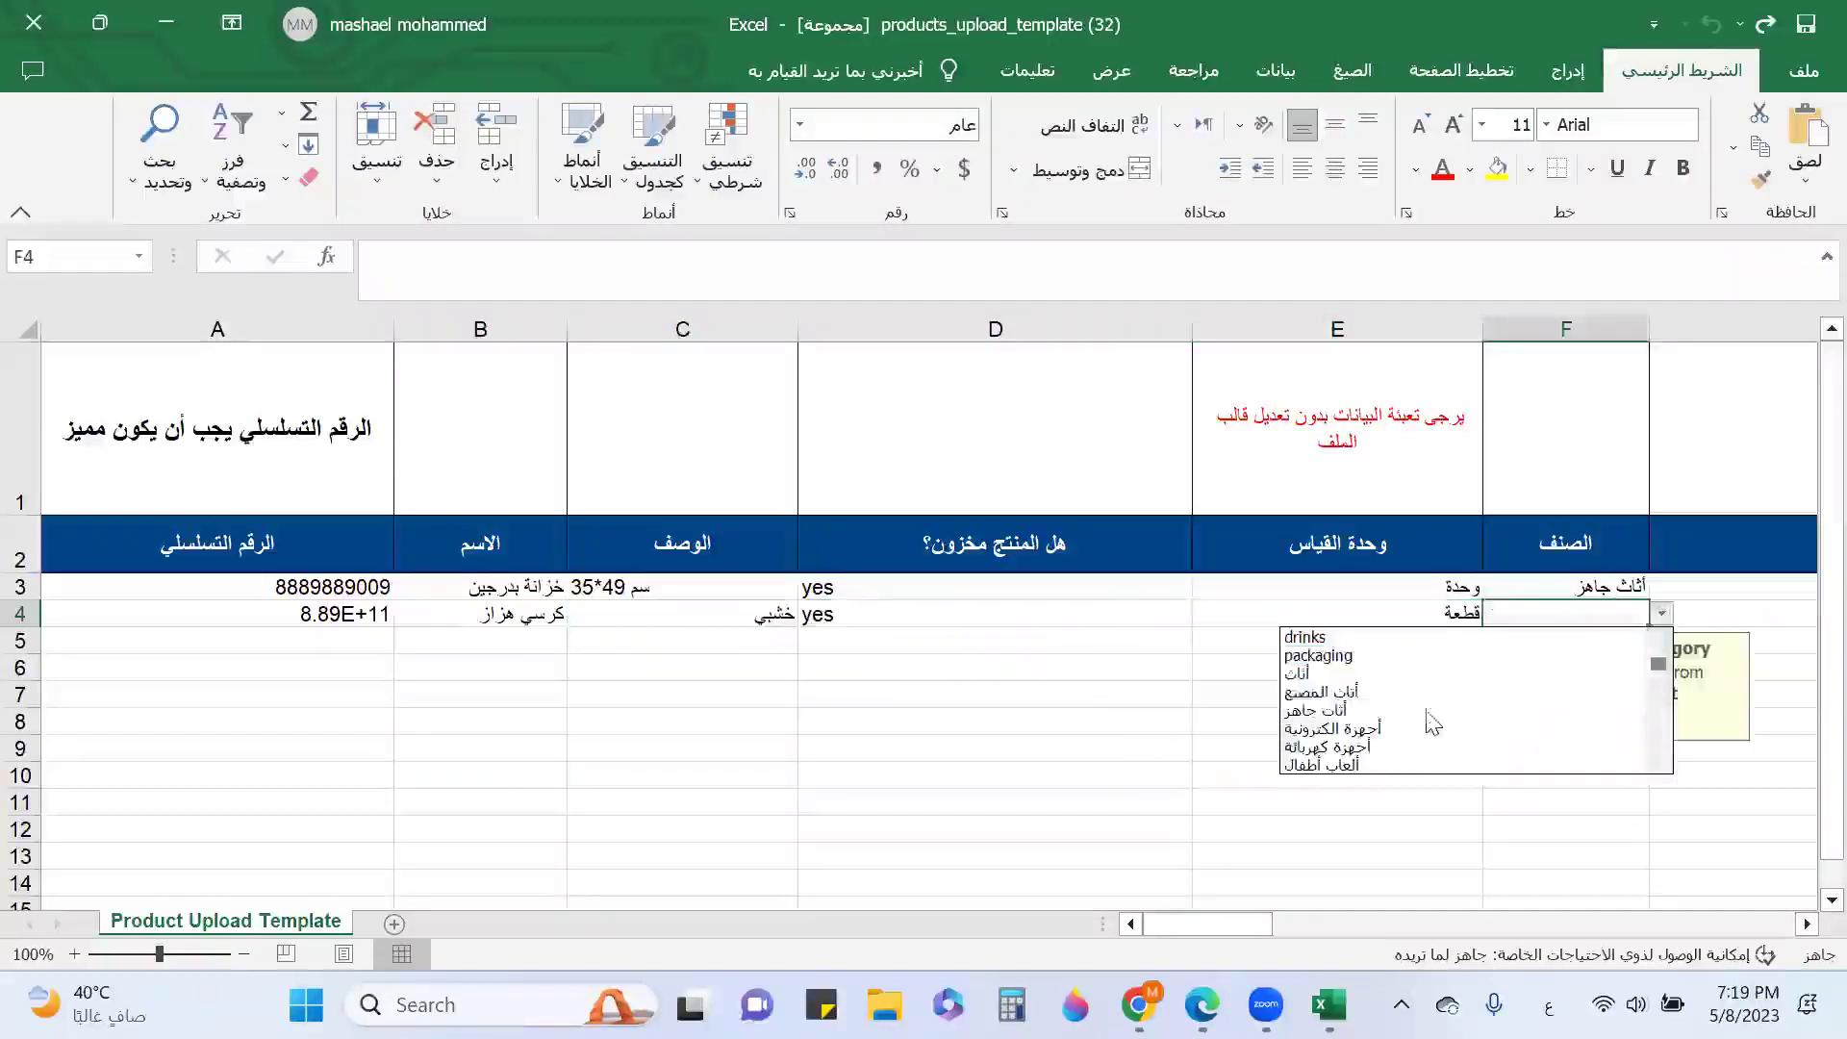
left_click(1428, 711)
Set the buying price to 900 and the selling price to 940.
key("Tab")
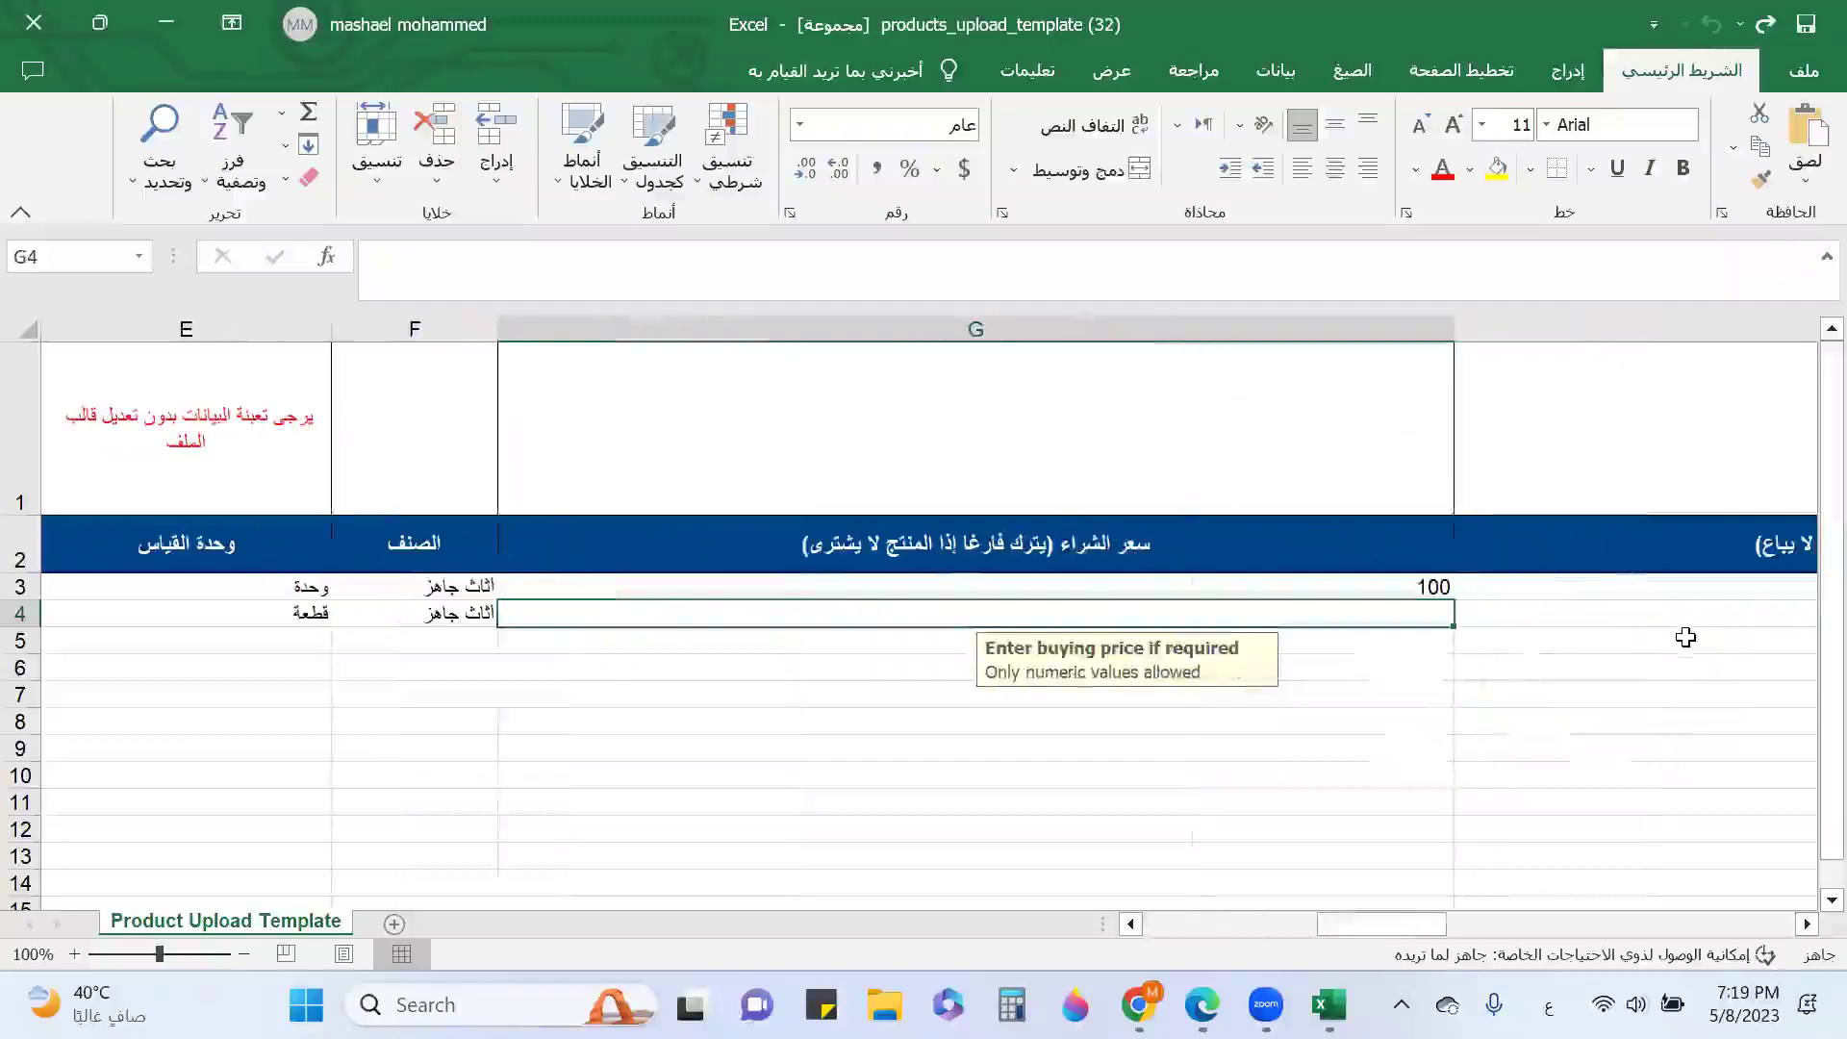
type("900")
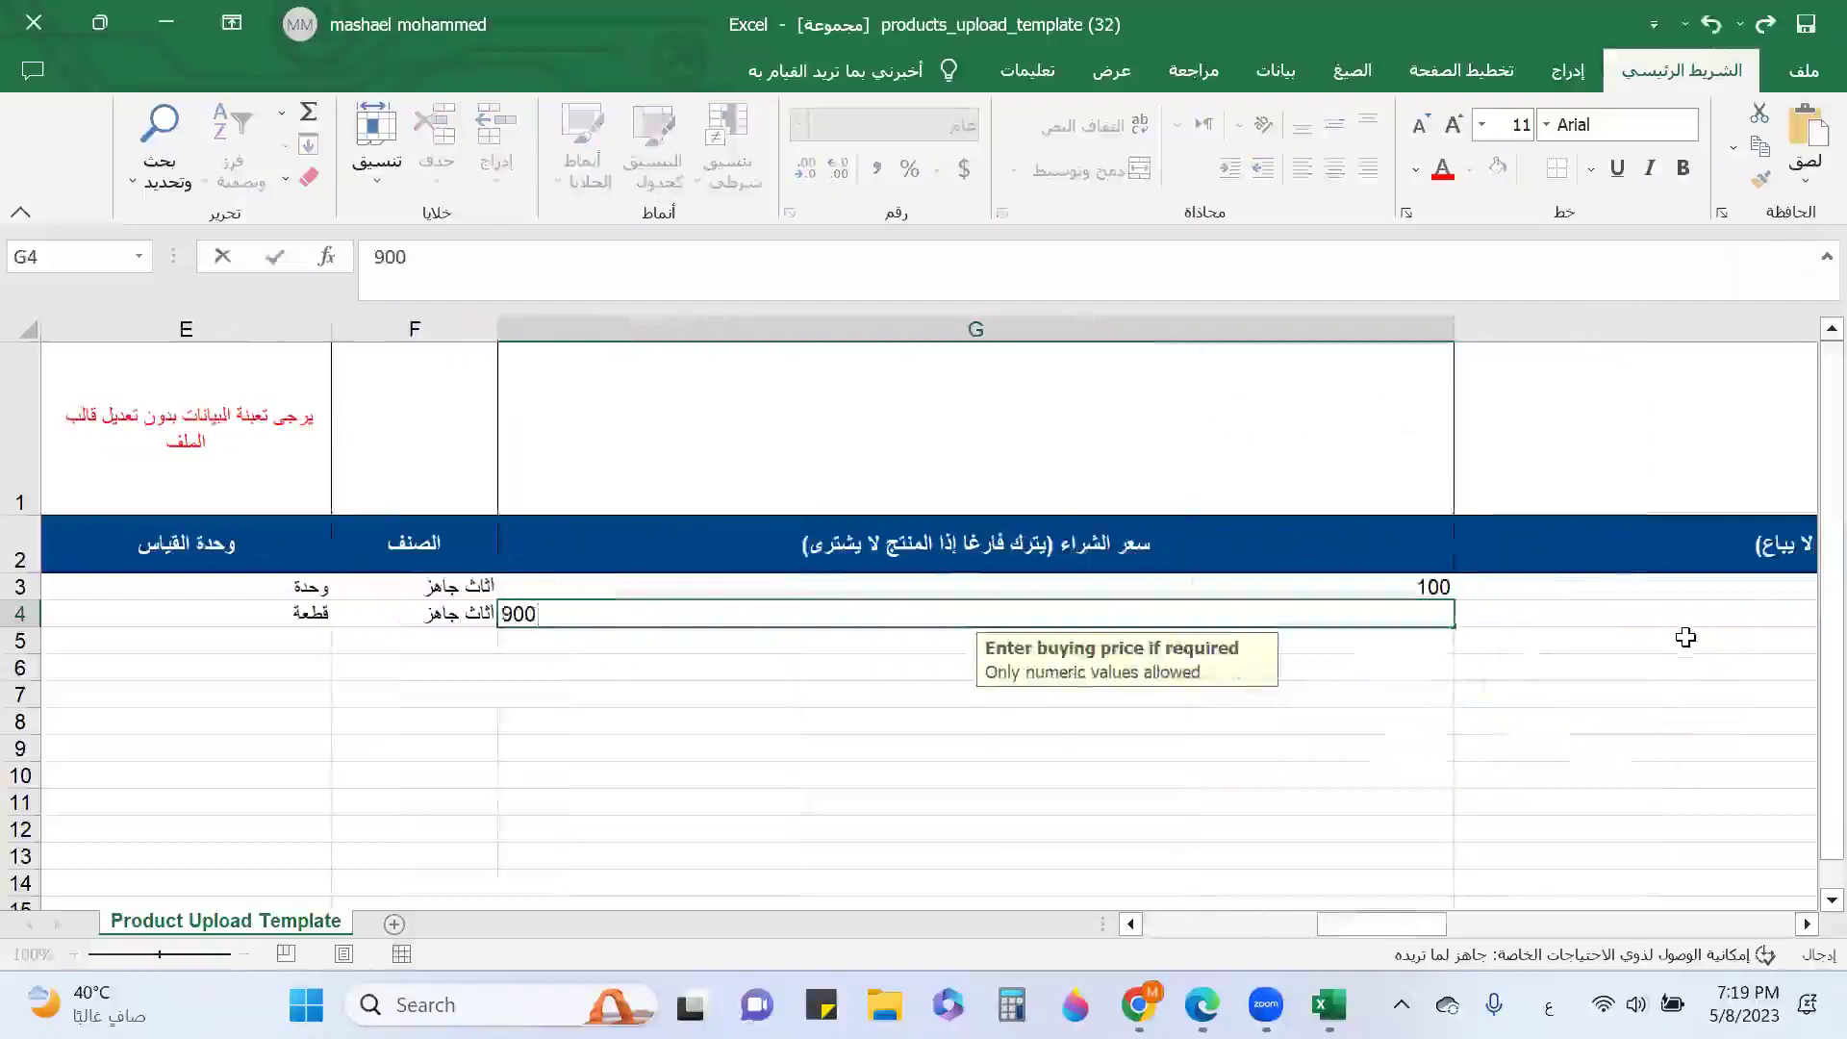
key("Tab")
type("9")
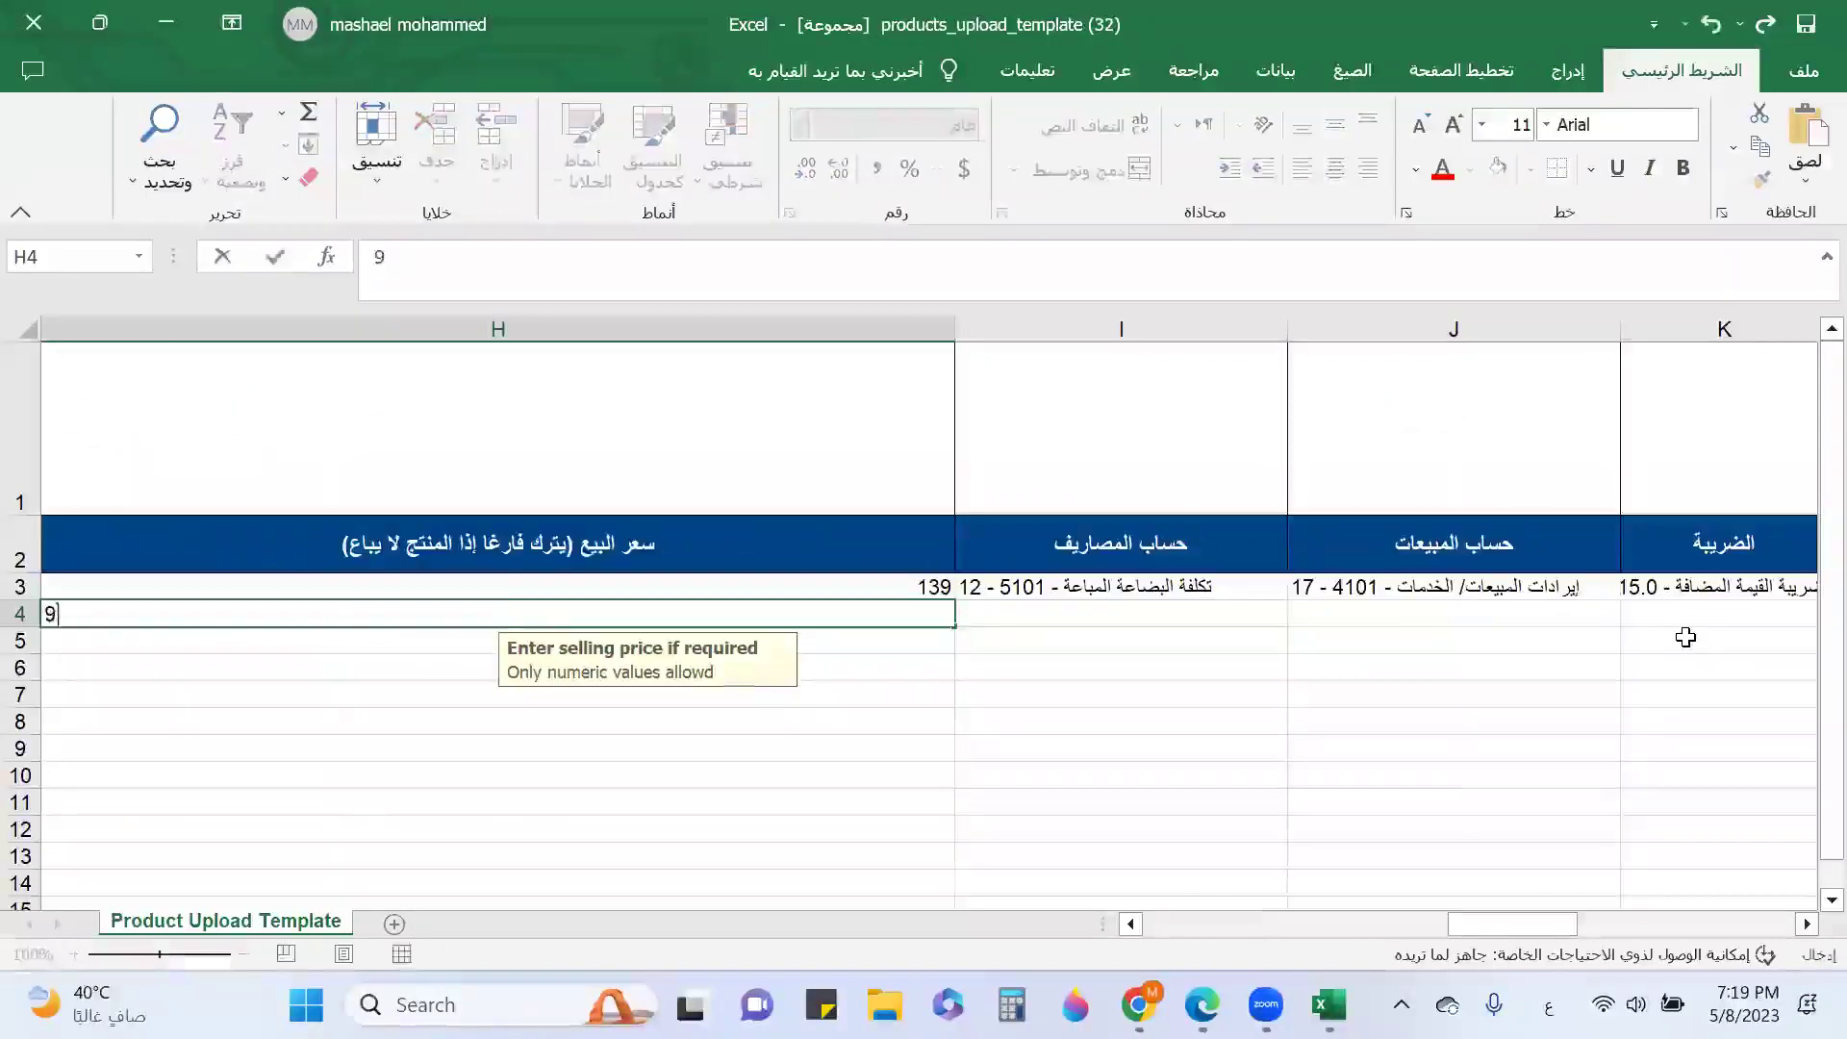
type("40")
key("Tab")
Assign cost of goods sold and sales revenue accounts, 15% VAT, and product type منتج.
left_click(1299, 614)
left_click(1241, 633)
key("Tab")
left_click(1632, 620)
left_click(1554, 635)
key("Tab")
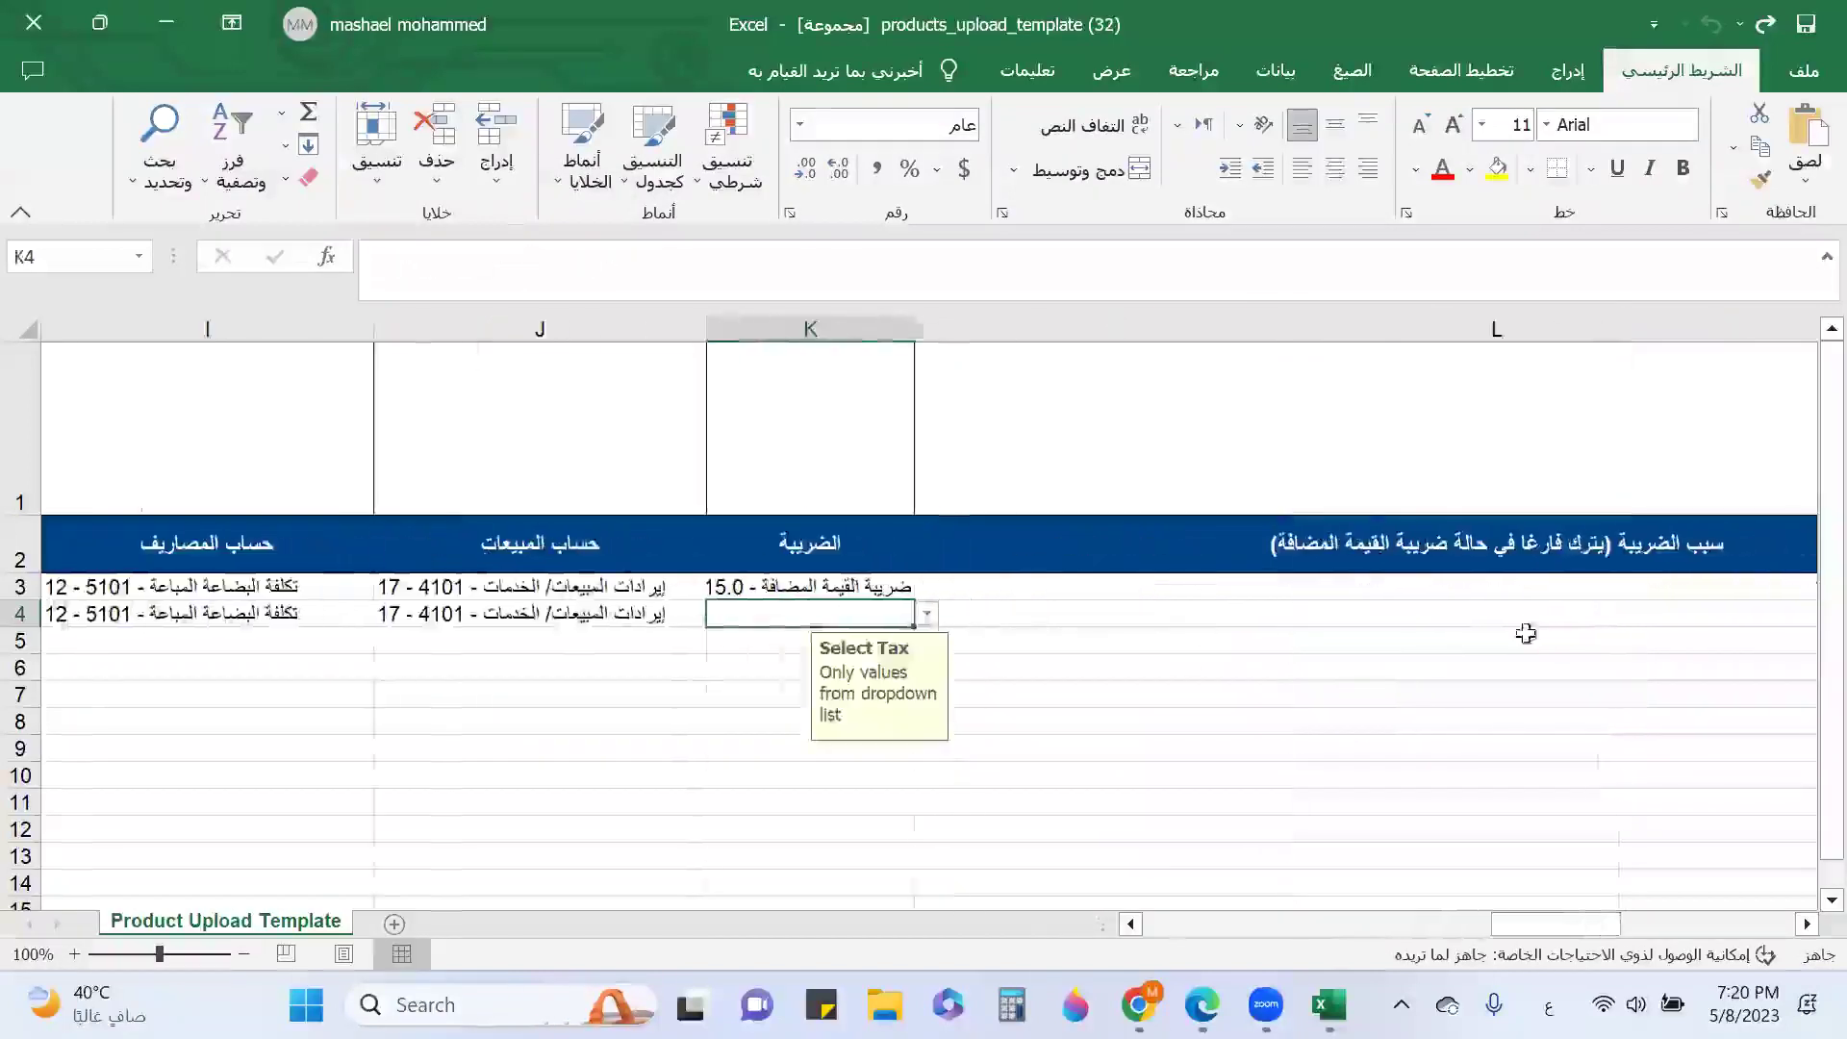
left_click(927, 616)
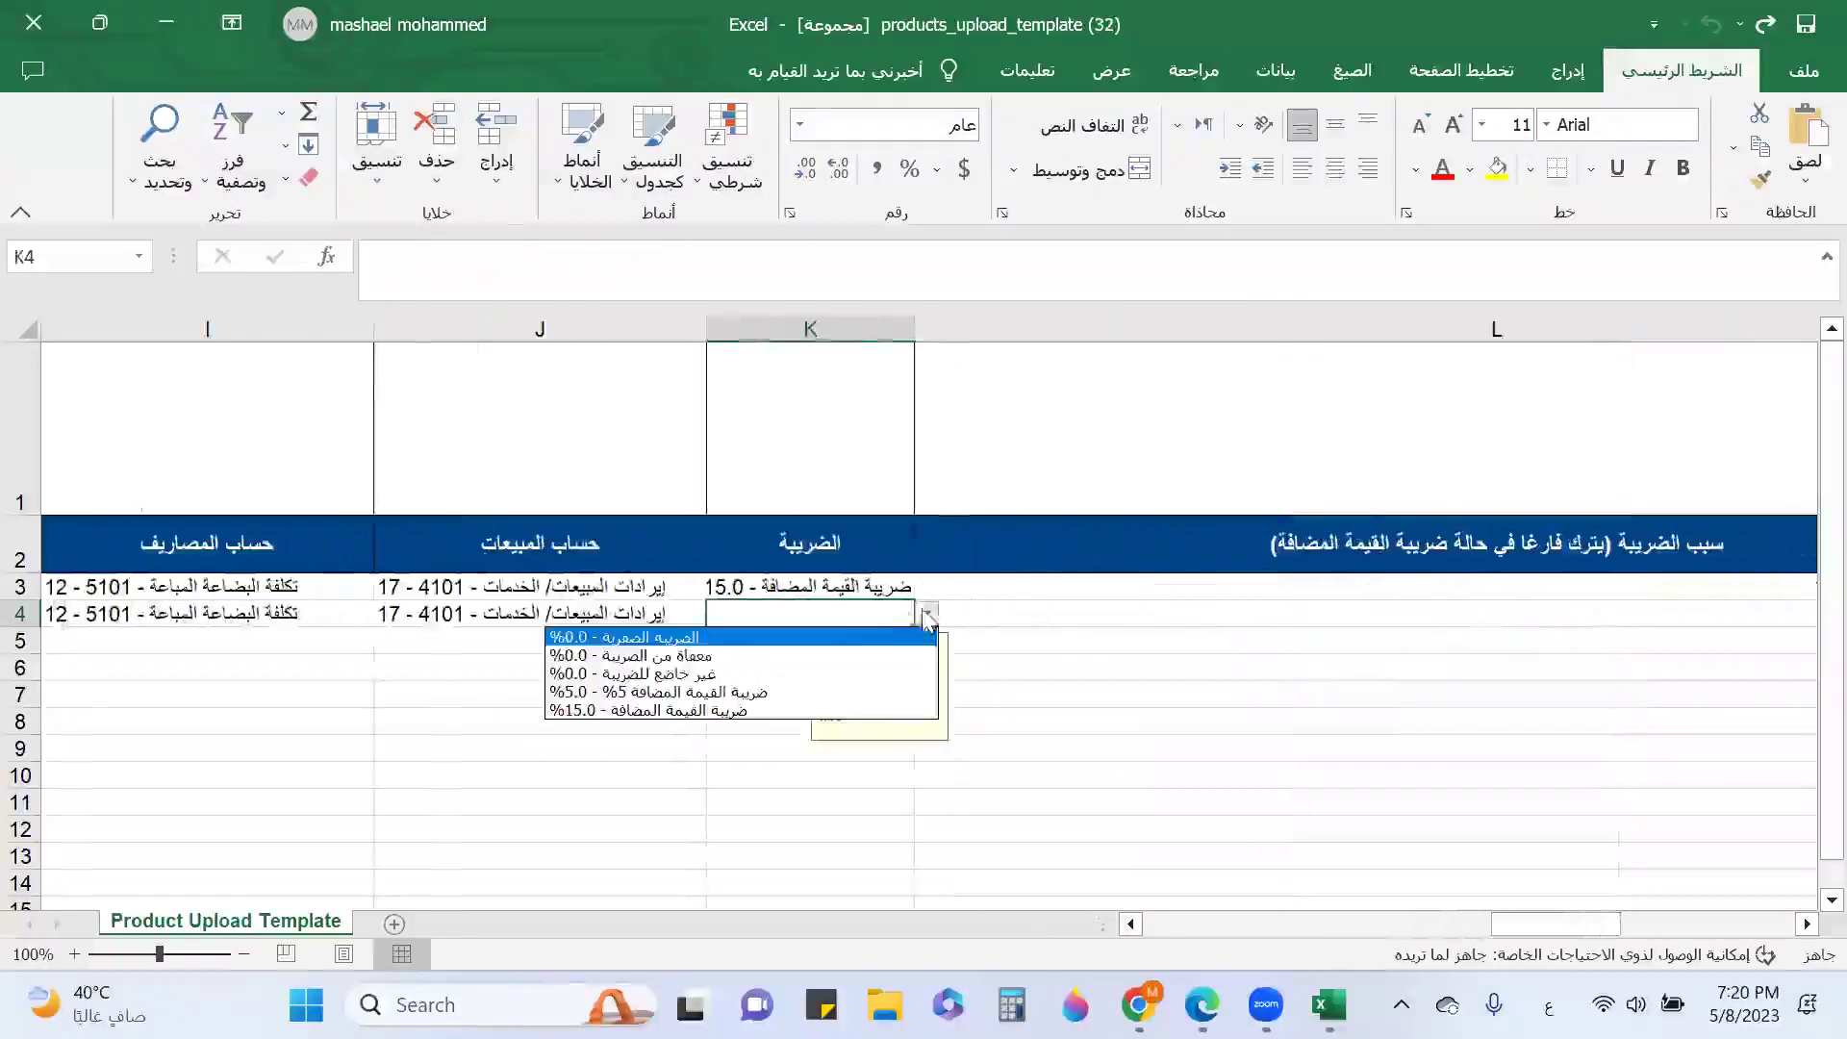
left_click(866, 711)
key("Tab")
key("Tab")
key("Tab")
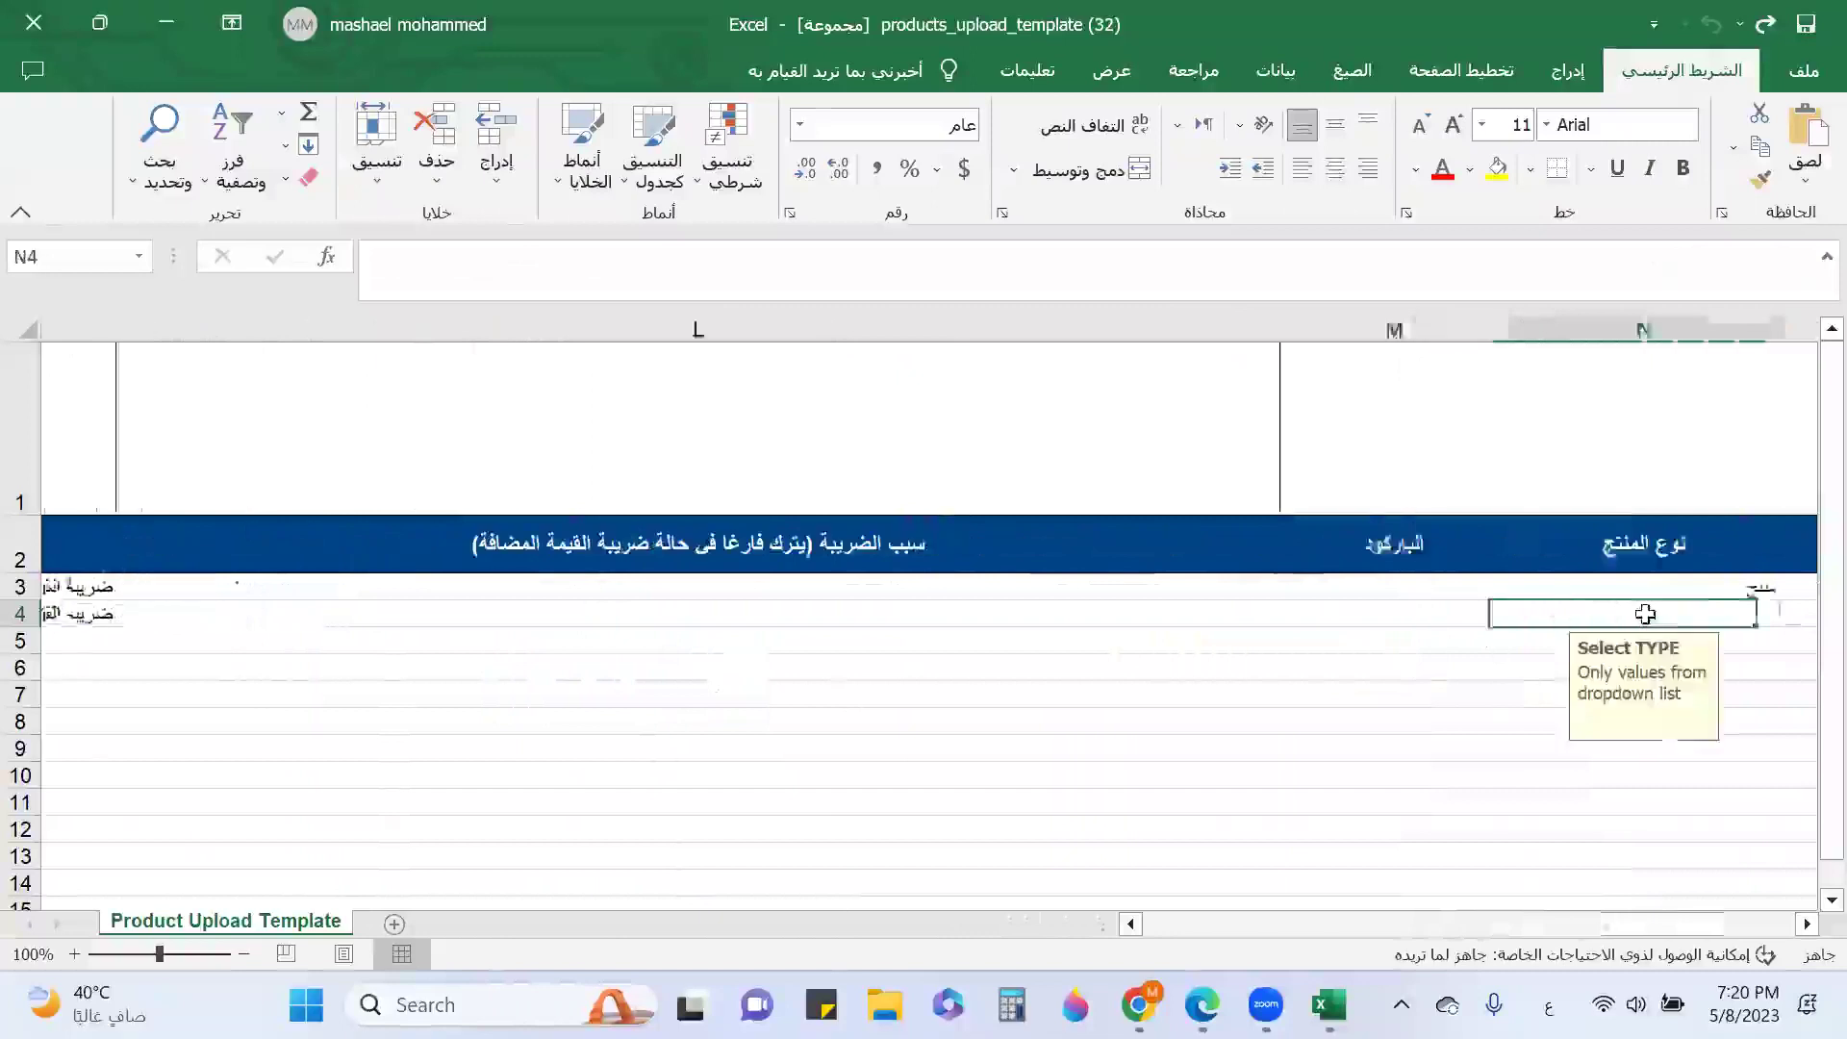
left_click(1716, 615)
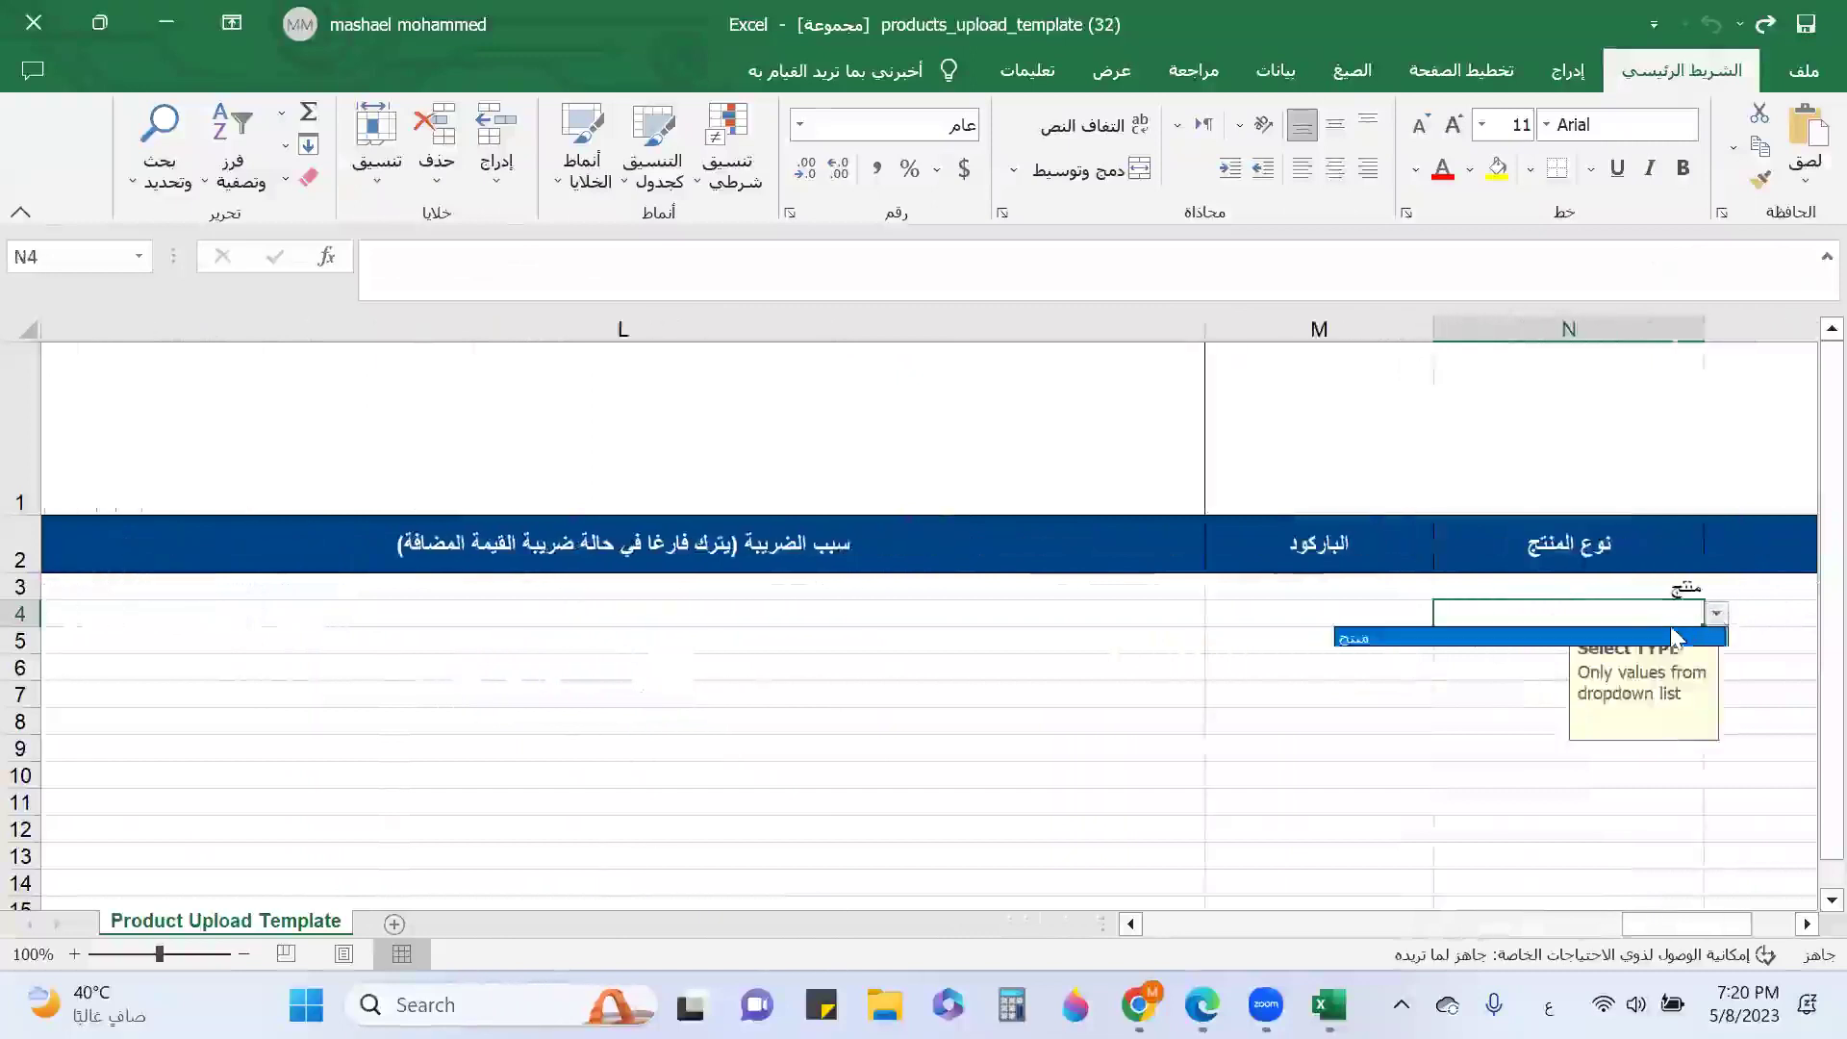
left_click(1679, 638)
key("Tab")
Mark both rows 3 and 4 as POS products (yes) and minimize Excel.
left_click(798, 587)
left_click(884, 586)
left_click(796, 606)
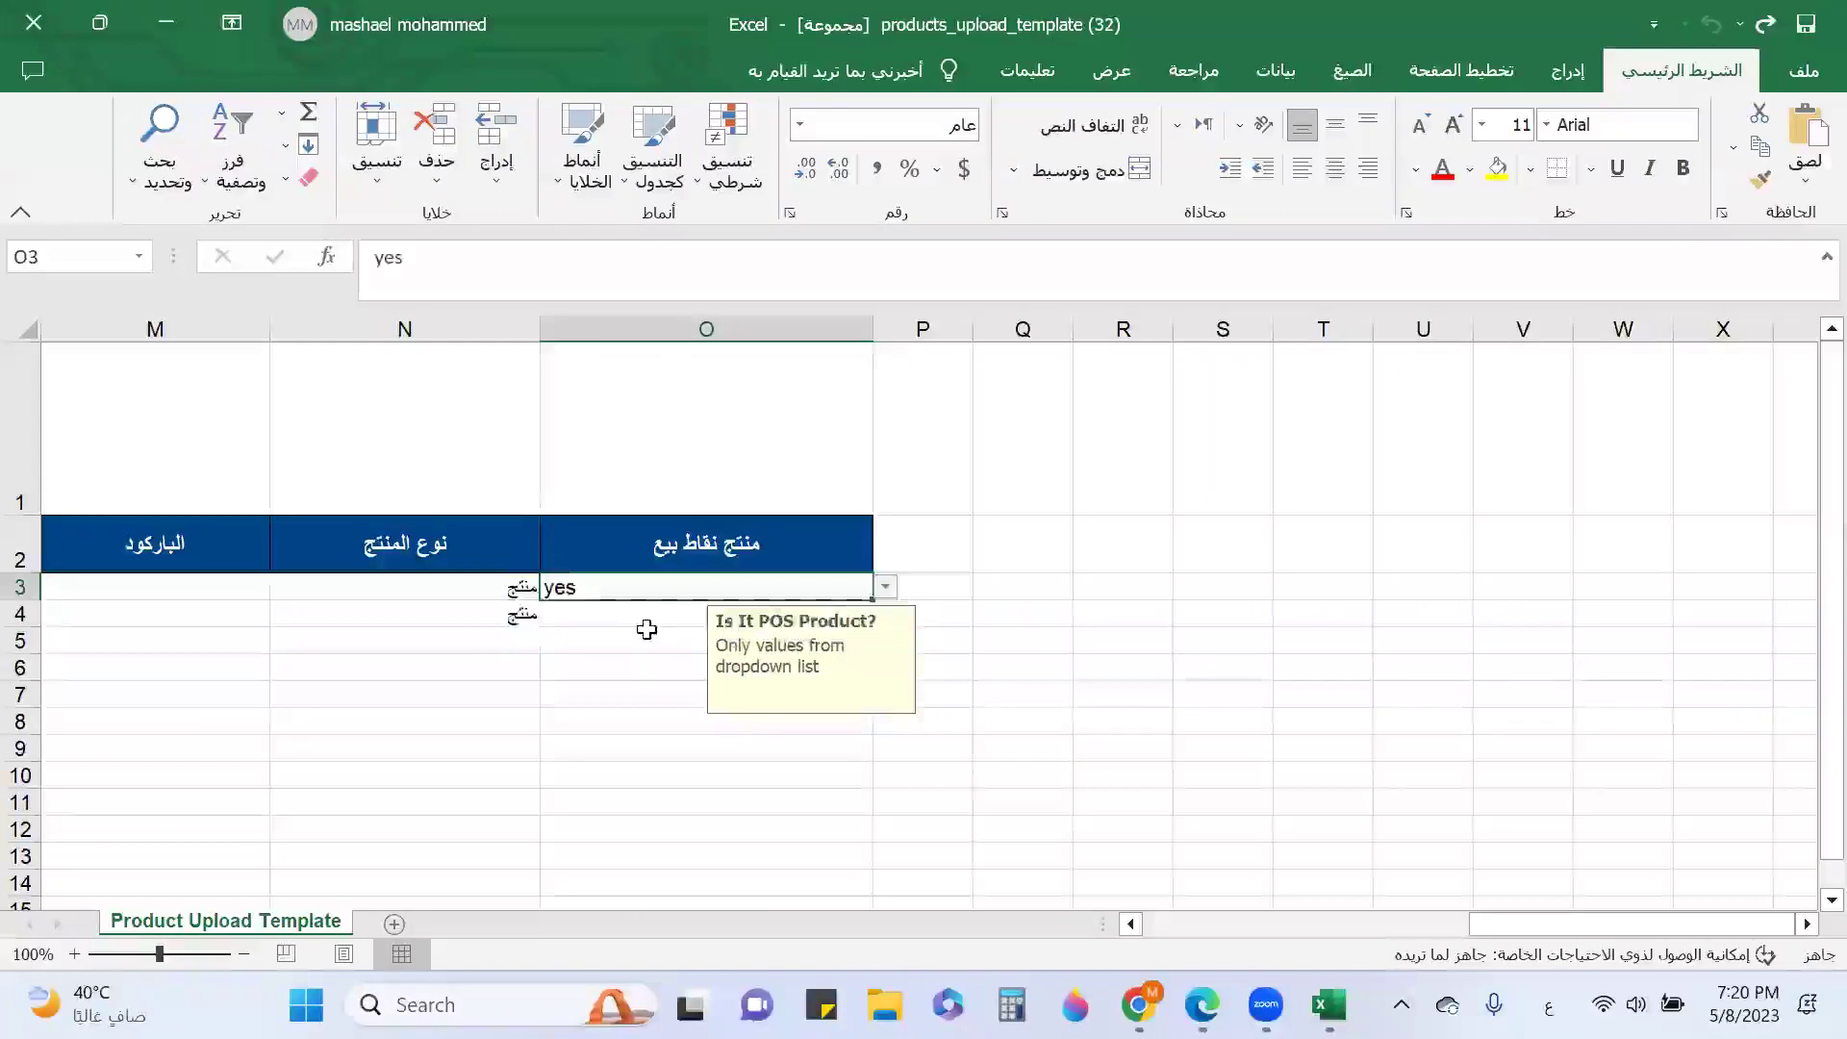
left_click(791, 612)
left_click(885, 614)
left_click(788, 638)
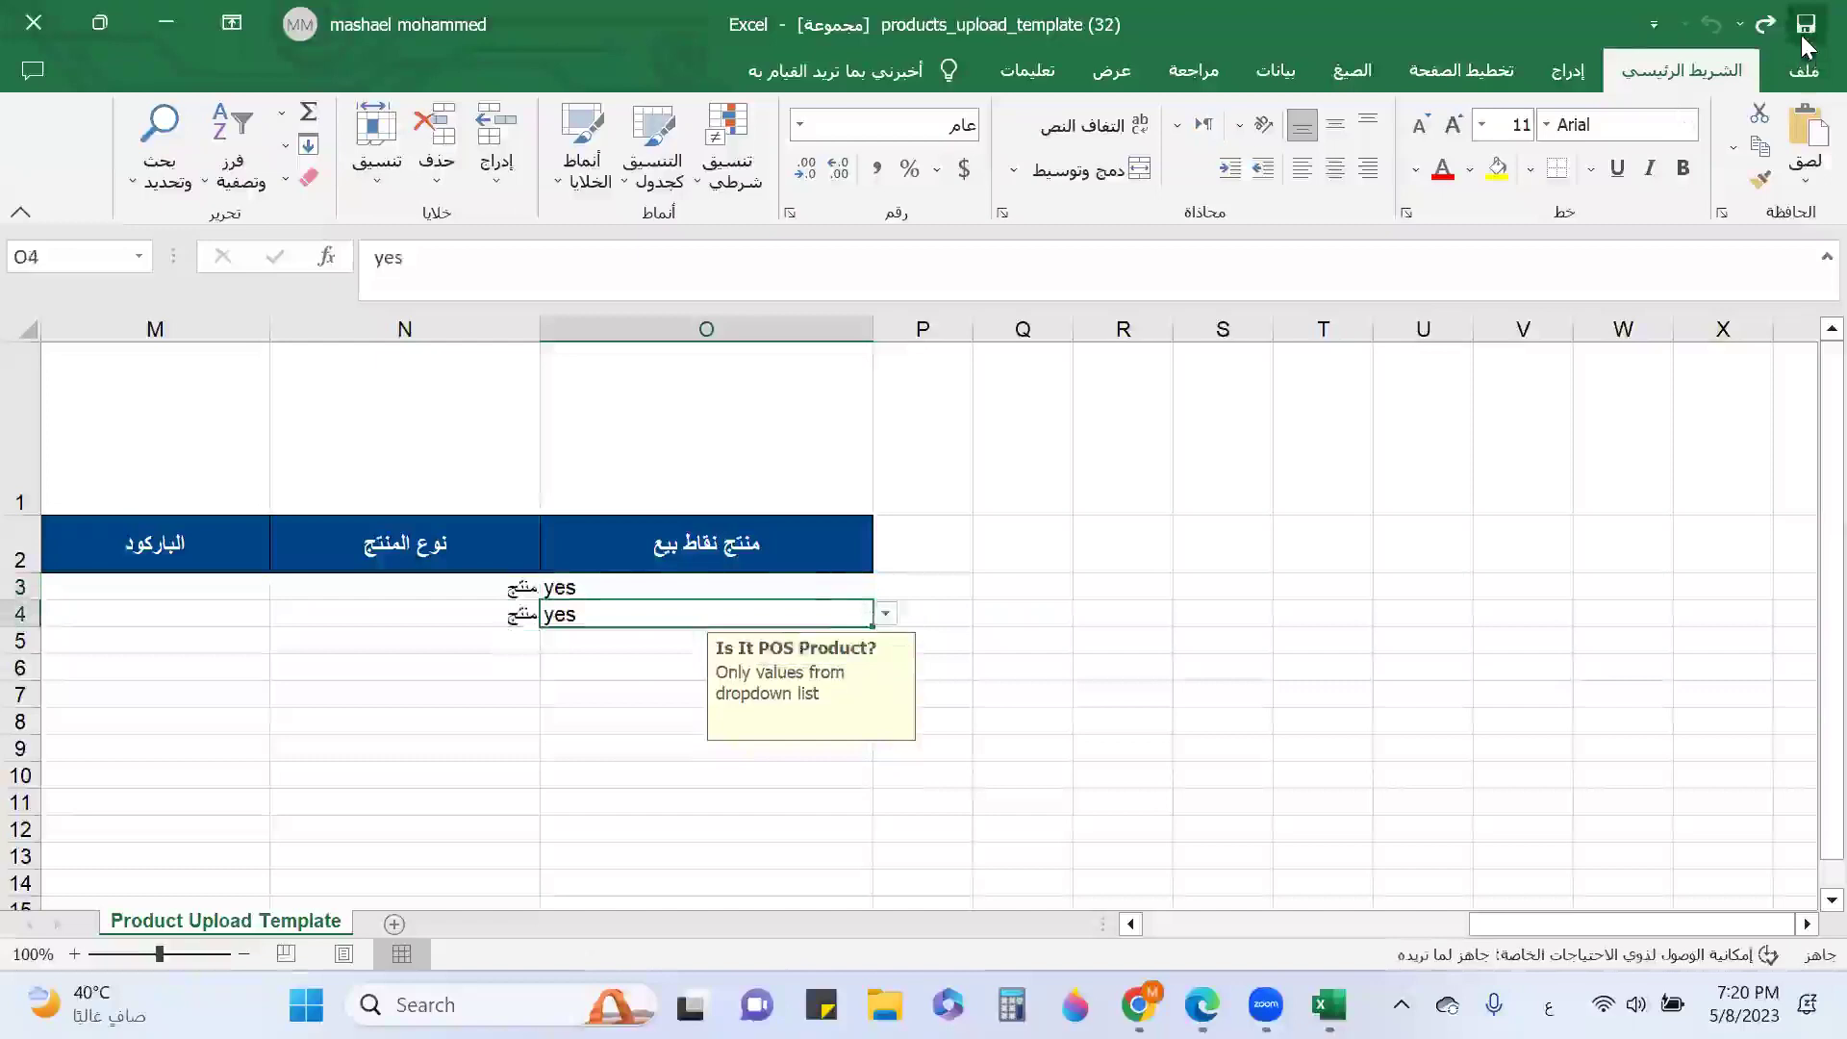
left_click(165, 23)
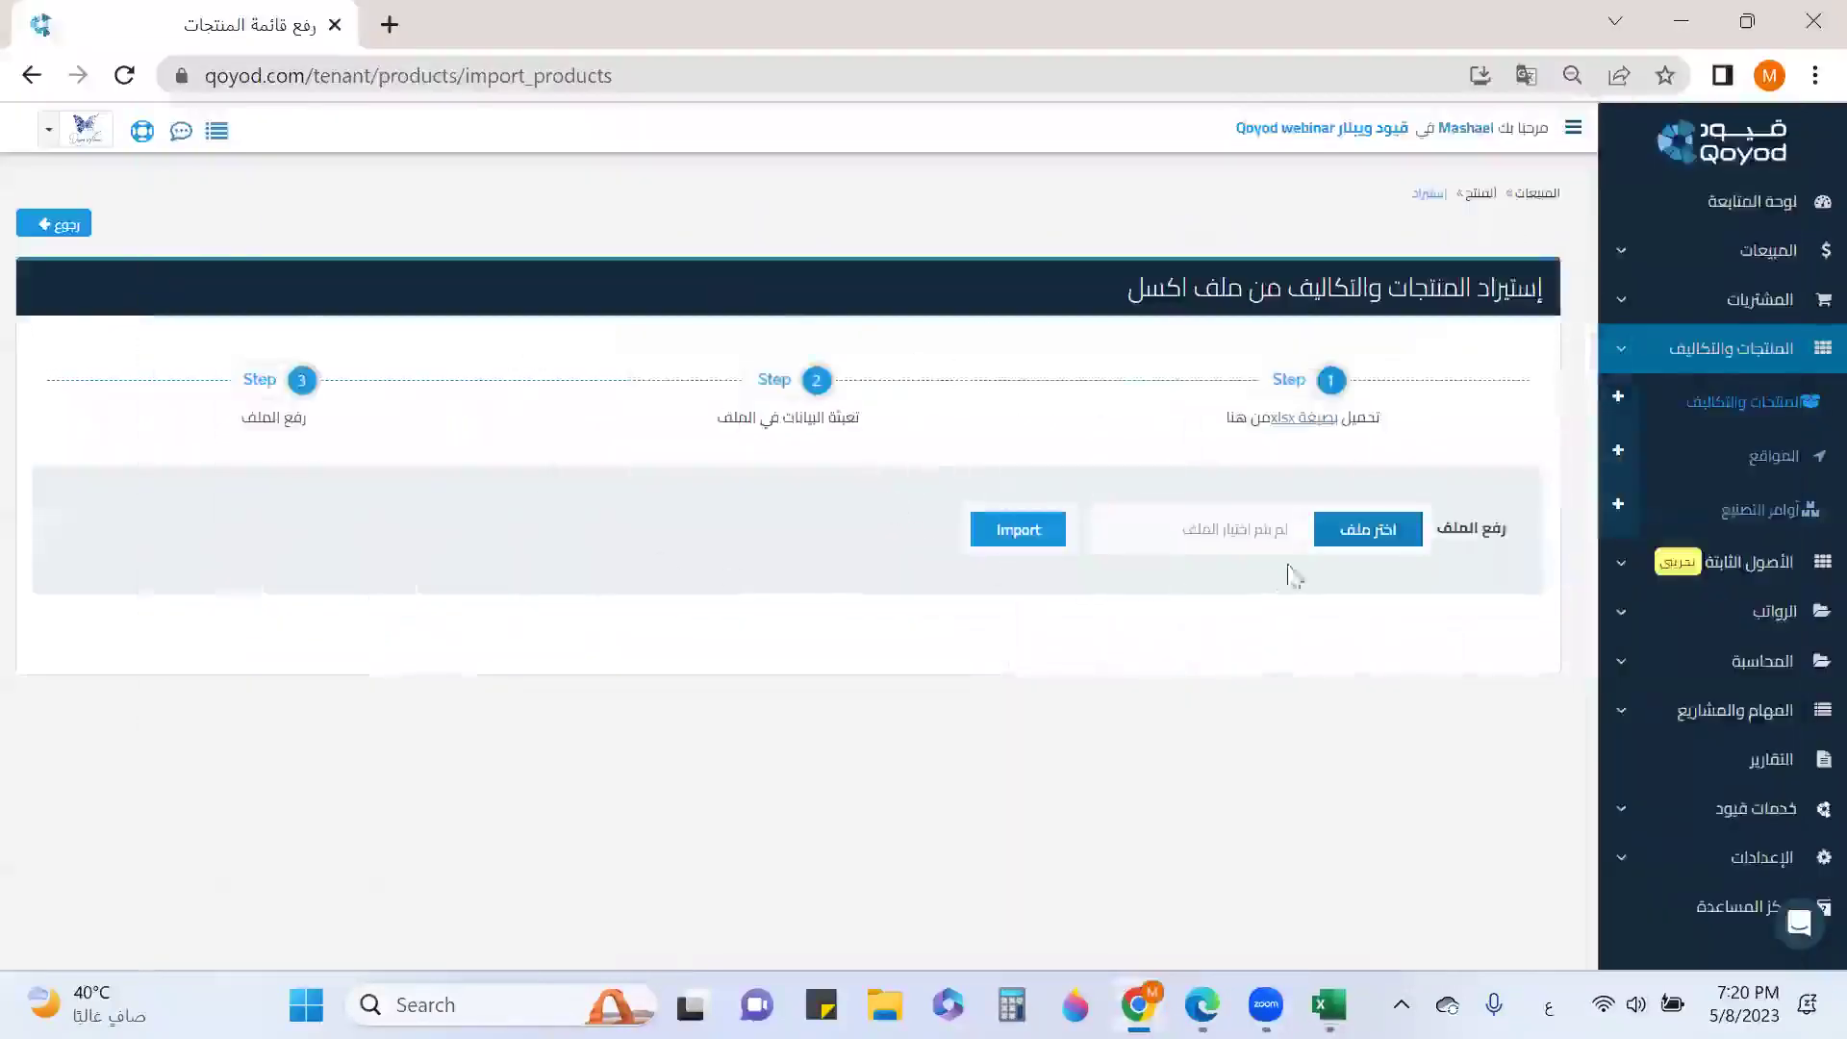
Upload products_upload_template (32) from Downloads and import it into Qoyod.
left_click(1346, 531)
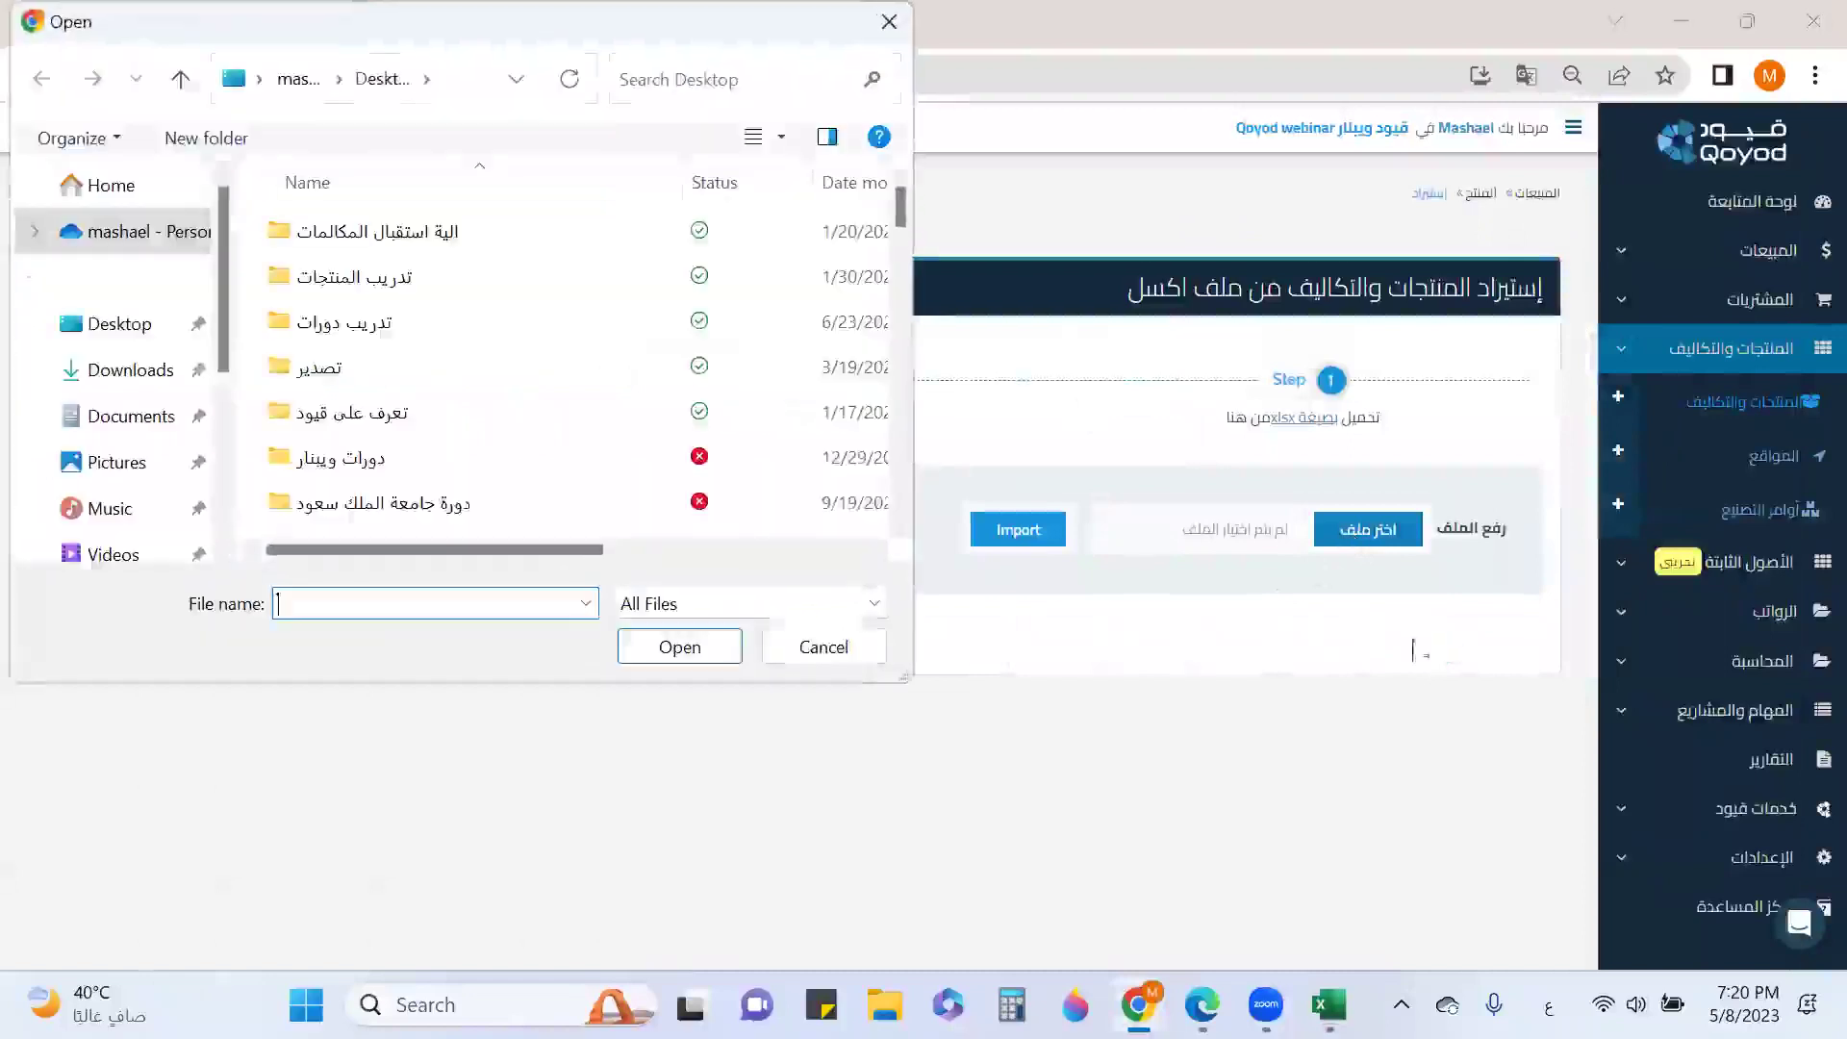
left_click(183, 362)
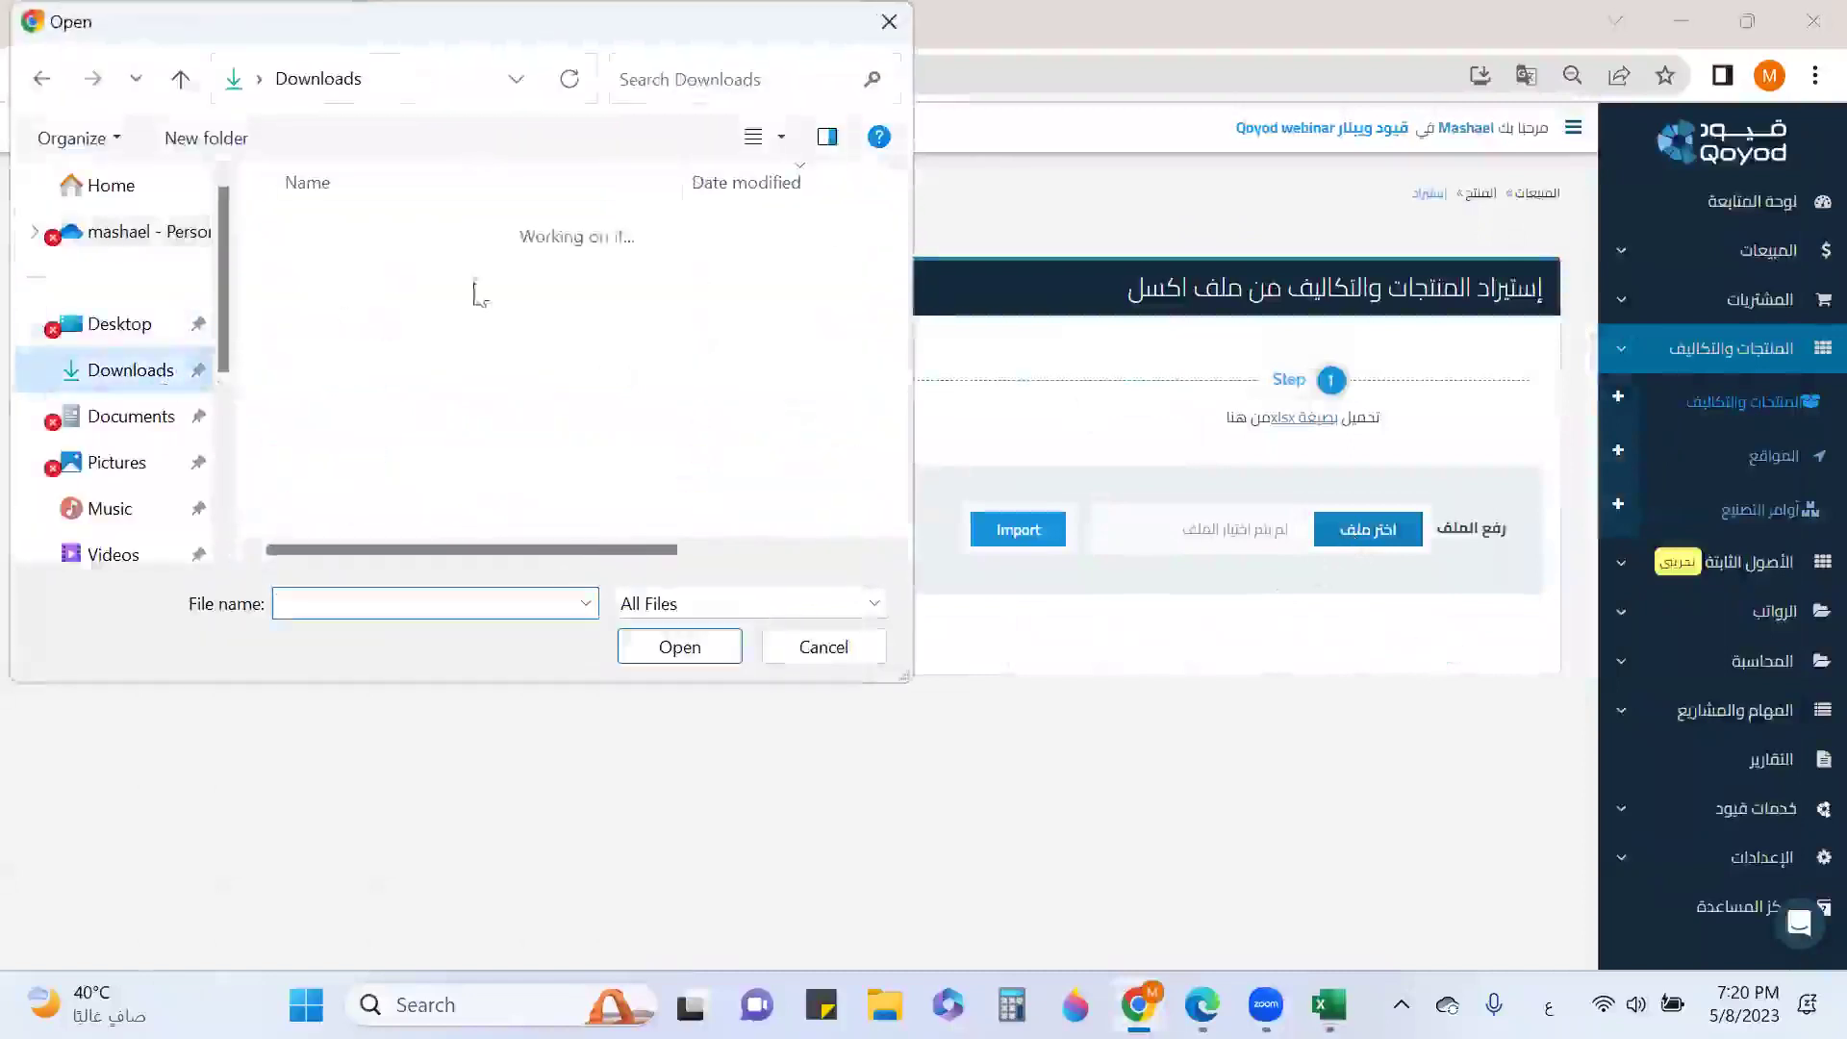
left_click(478, 279)
left_click(473, 273)
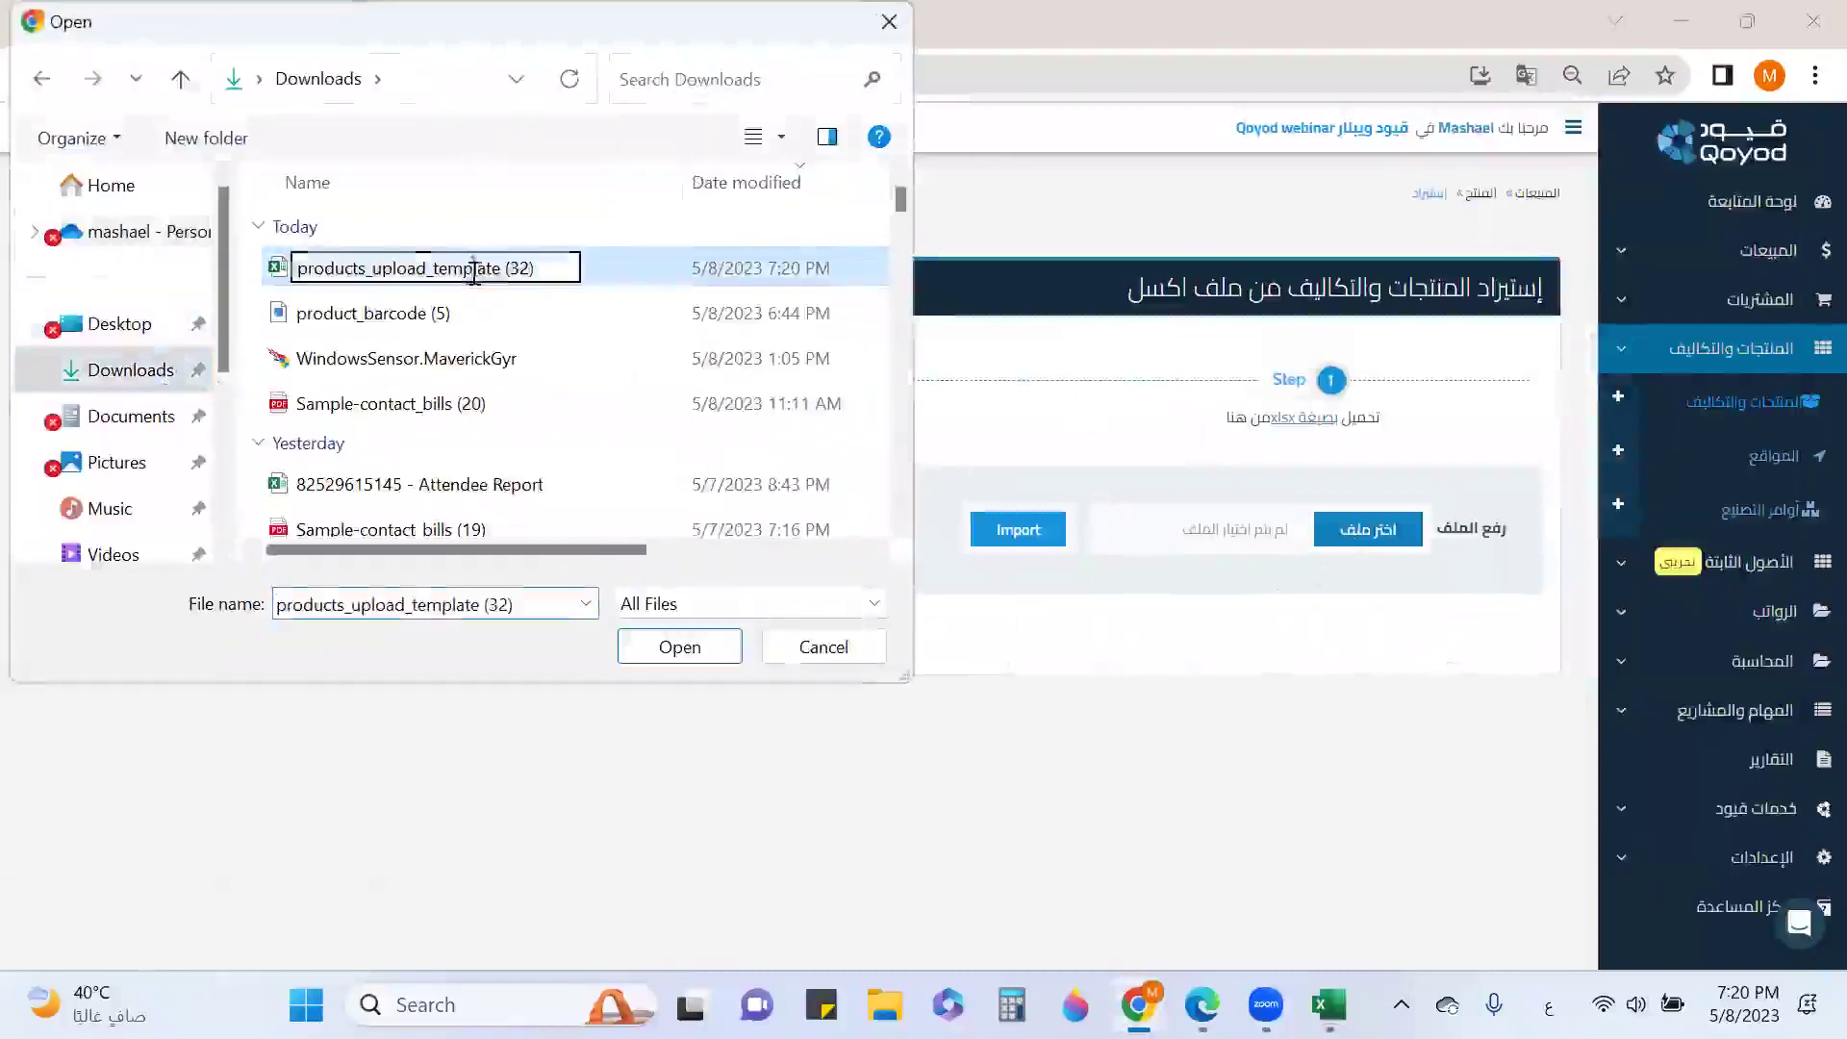
double_click(629, 271)
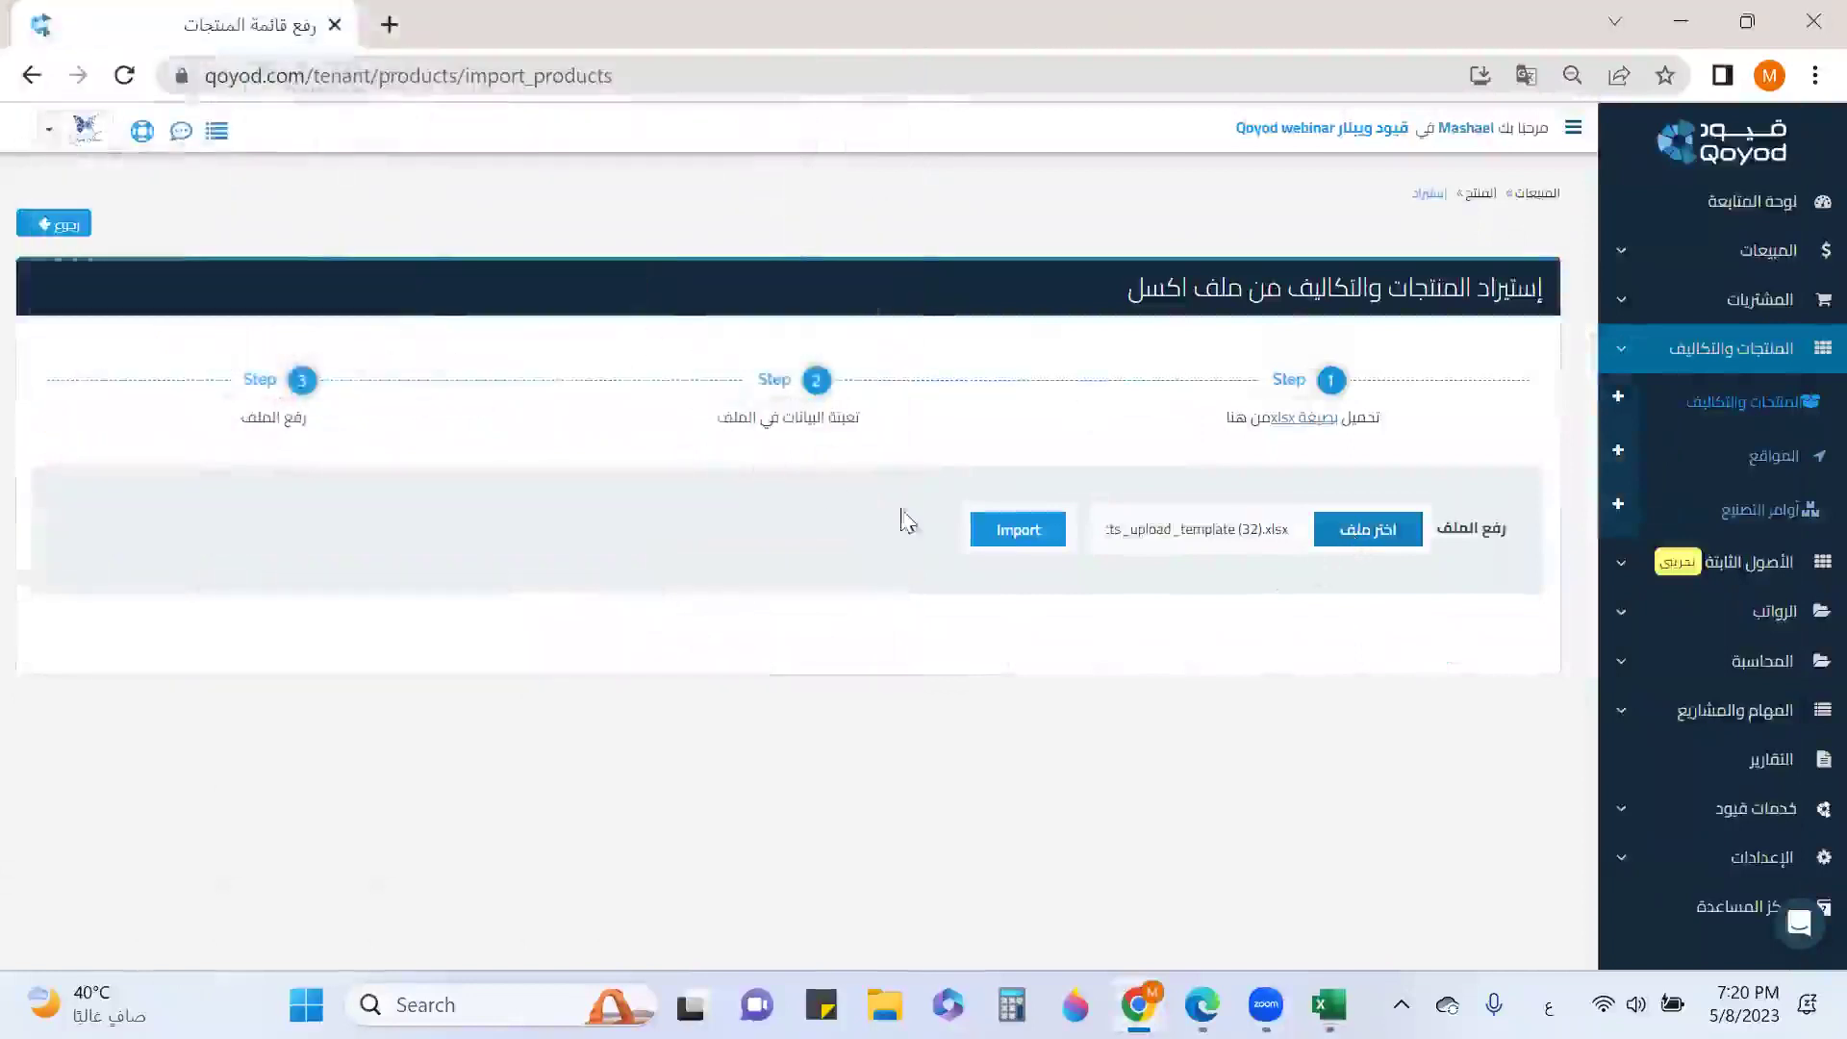
left_click(1021, 530)
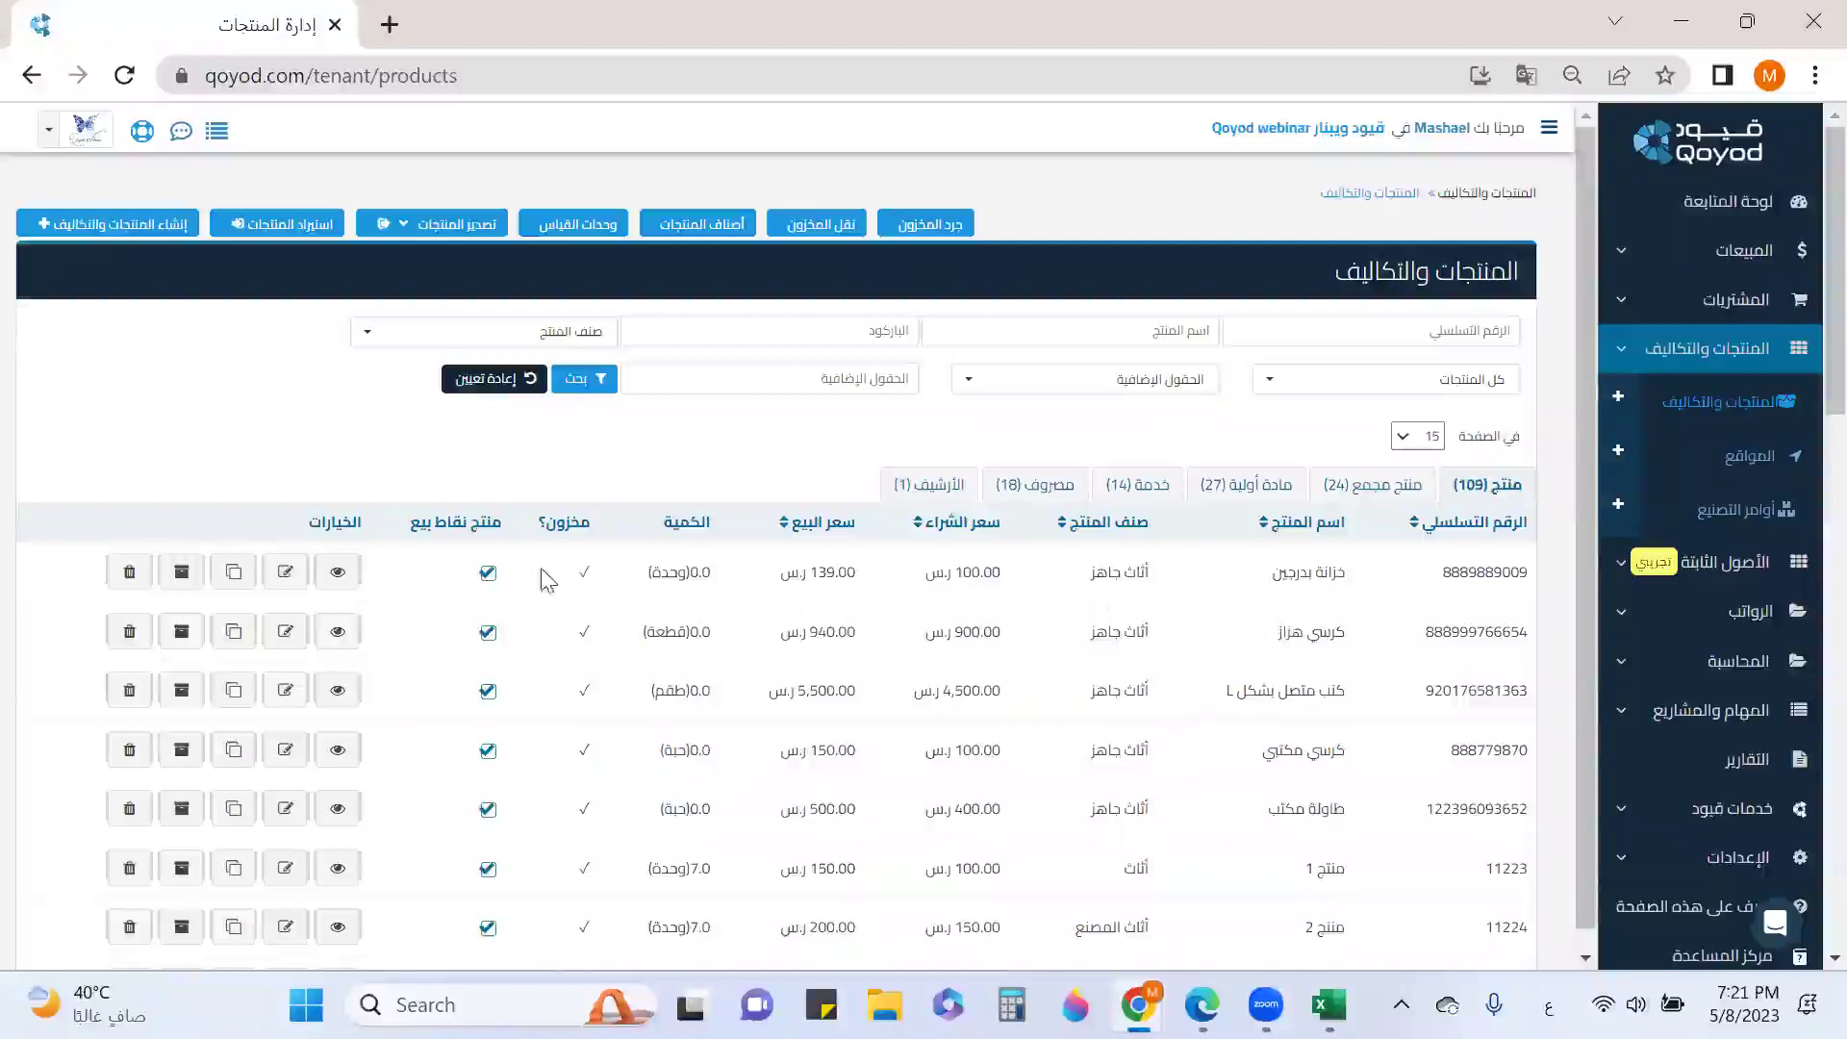
Export the active products and open the downloaded Products-2023-05-08.csv.
scroll(1086, 606, "down", 2)
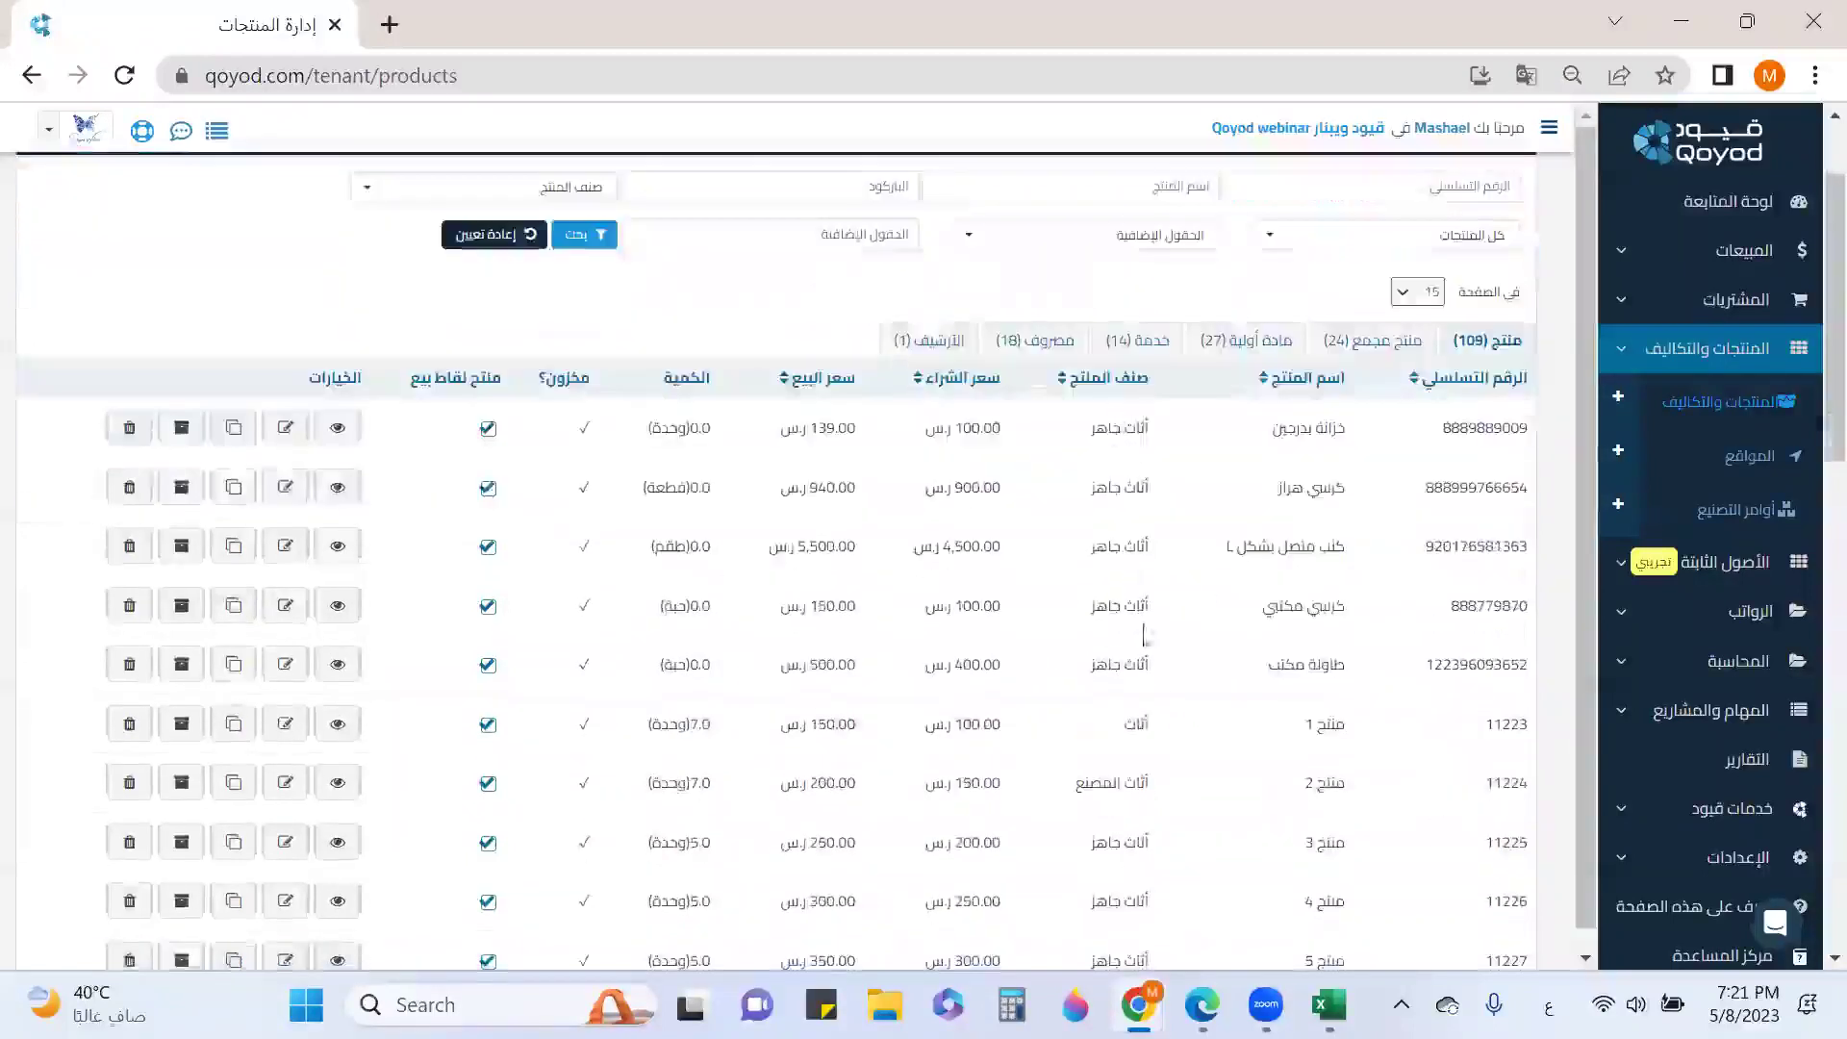
scroll(1173, 784, "up", 2)
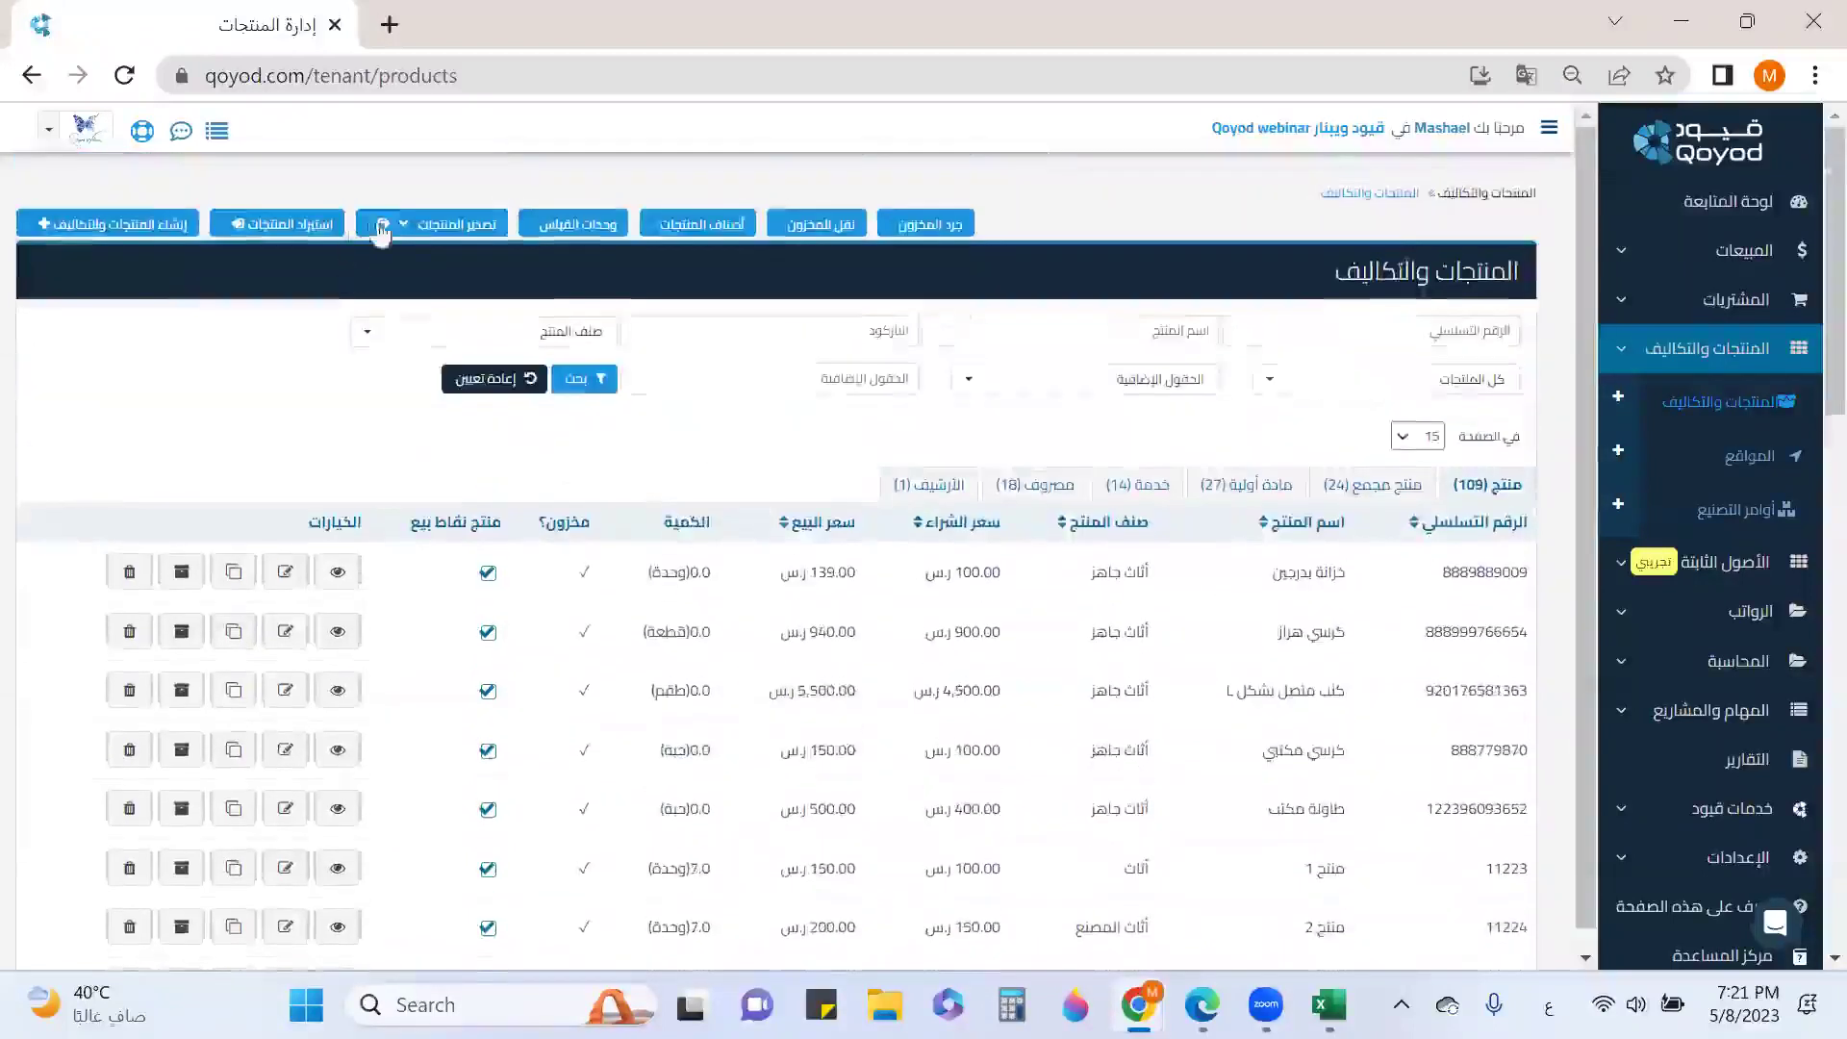
left_click(430, 235)
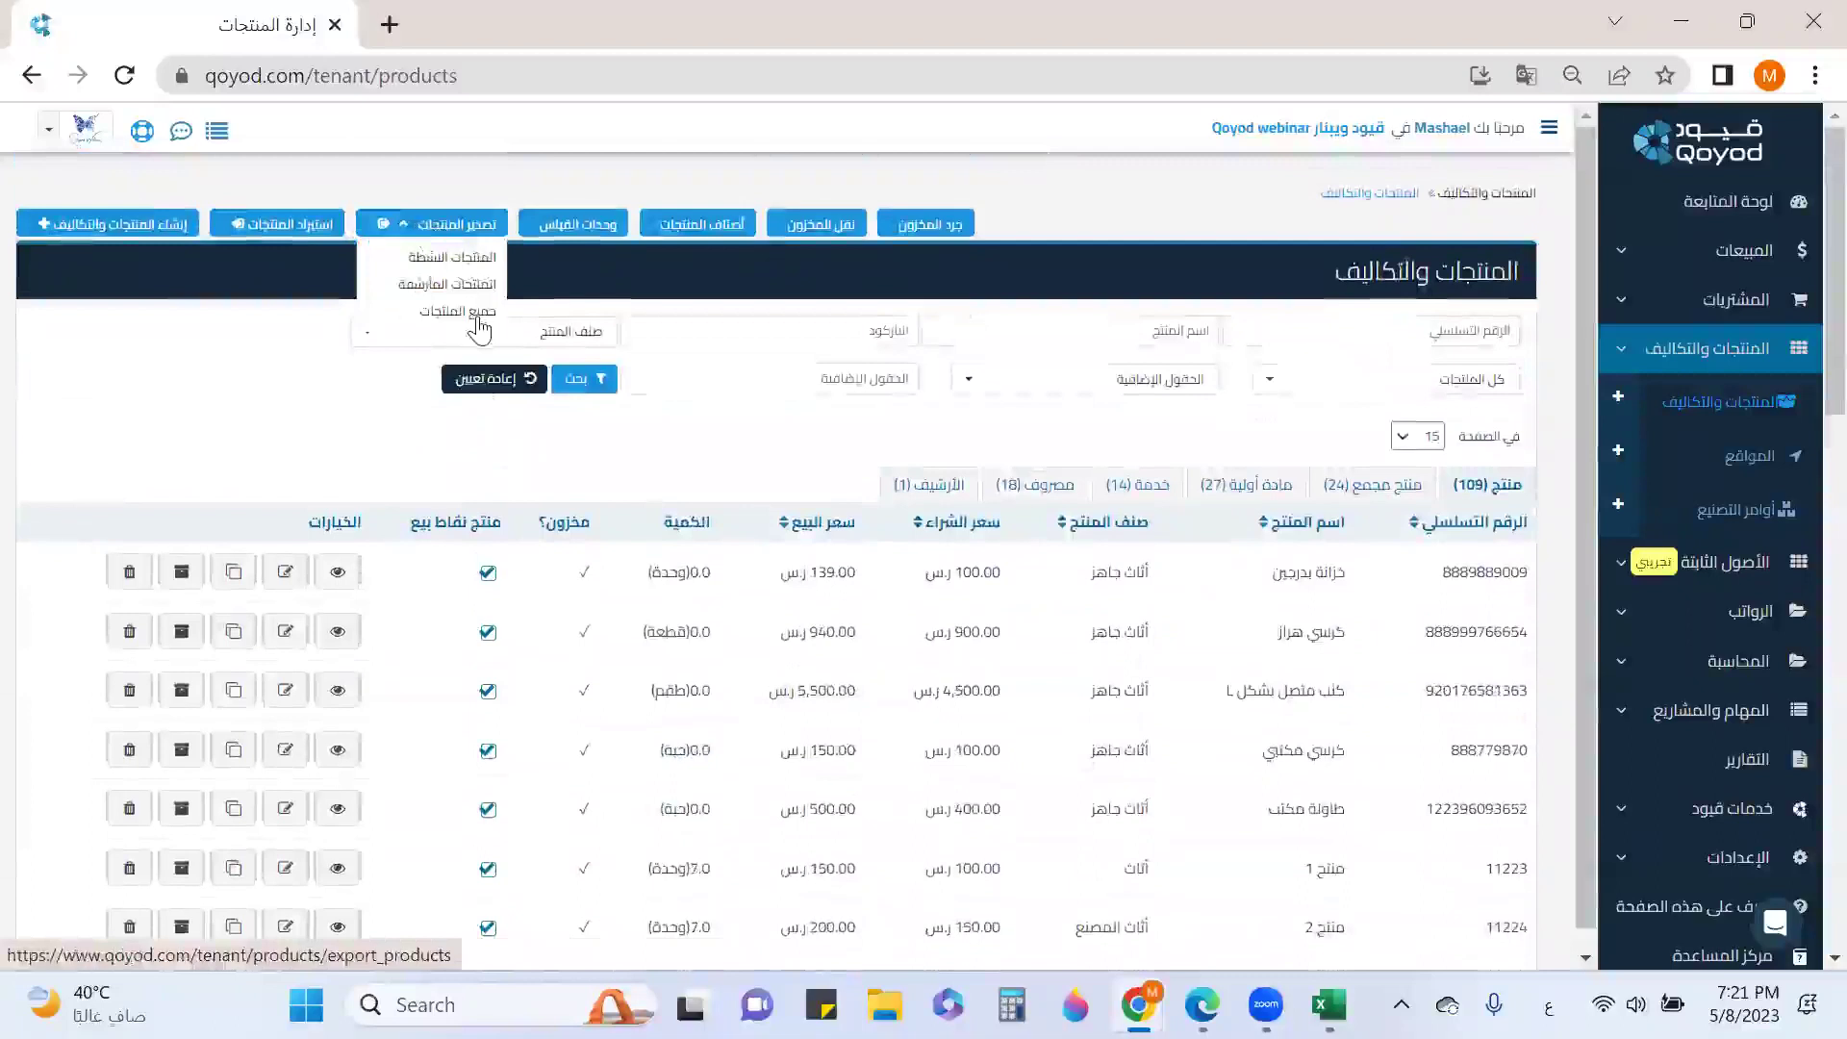
left_click(461, 260)
left_click(110, 929)
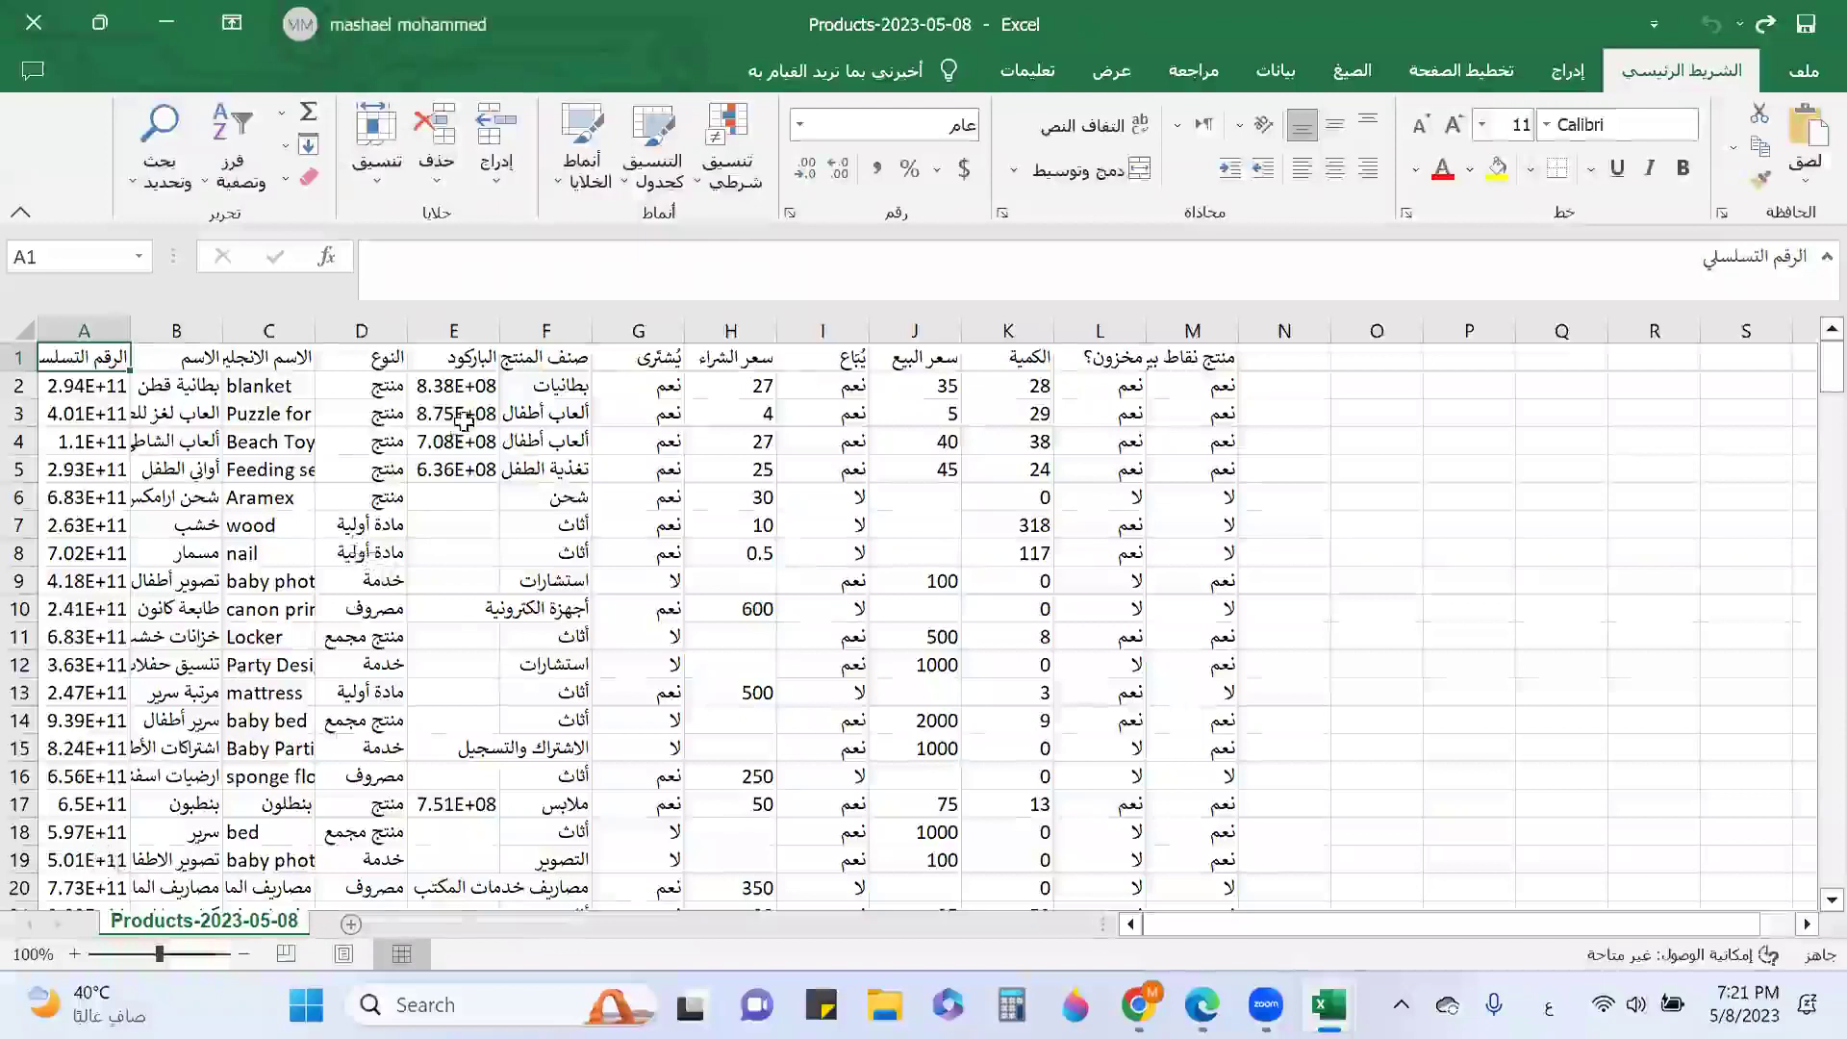
Review the Products-2023-05-08 sheet, then close both Excel workbooks.
scroll(468, 420, "down", 4)
scroll(468, 420, "up", 4)
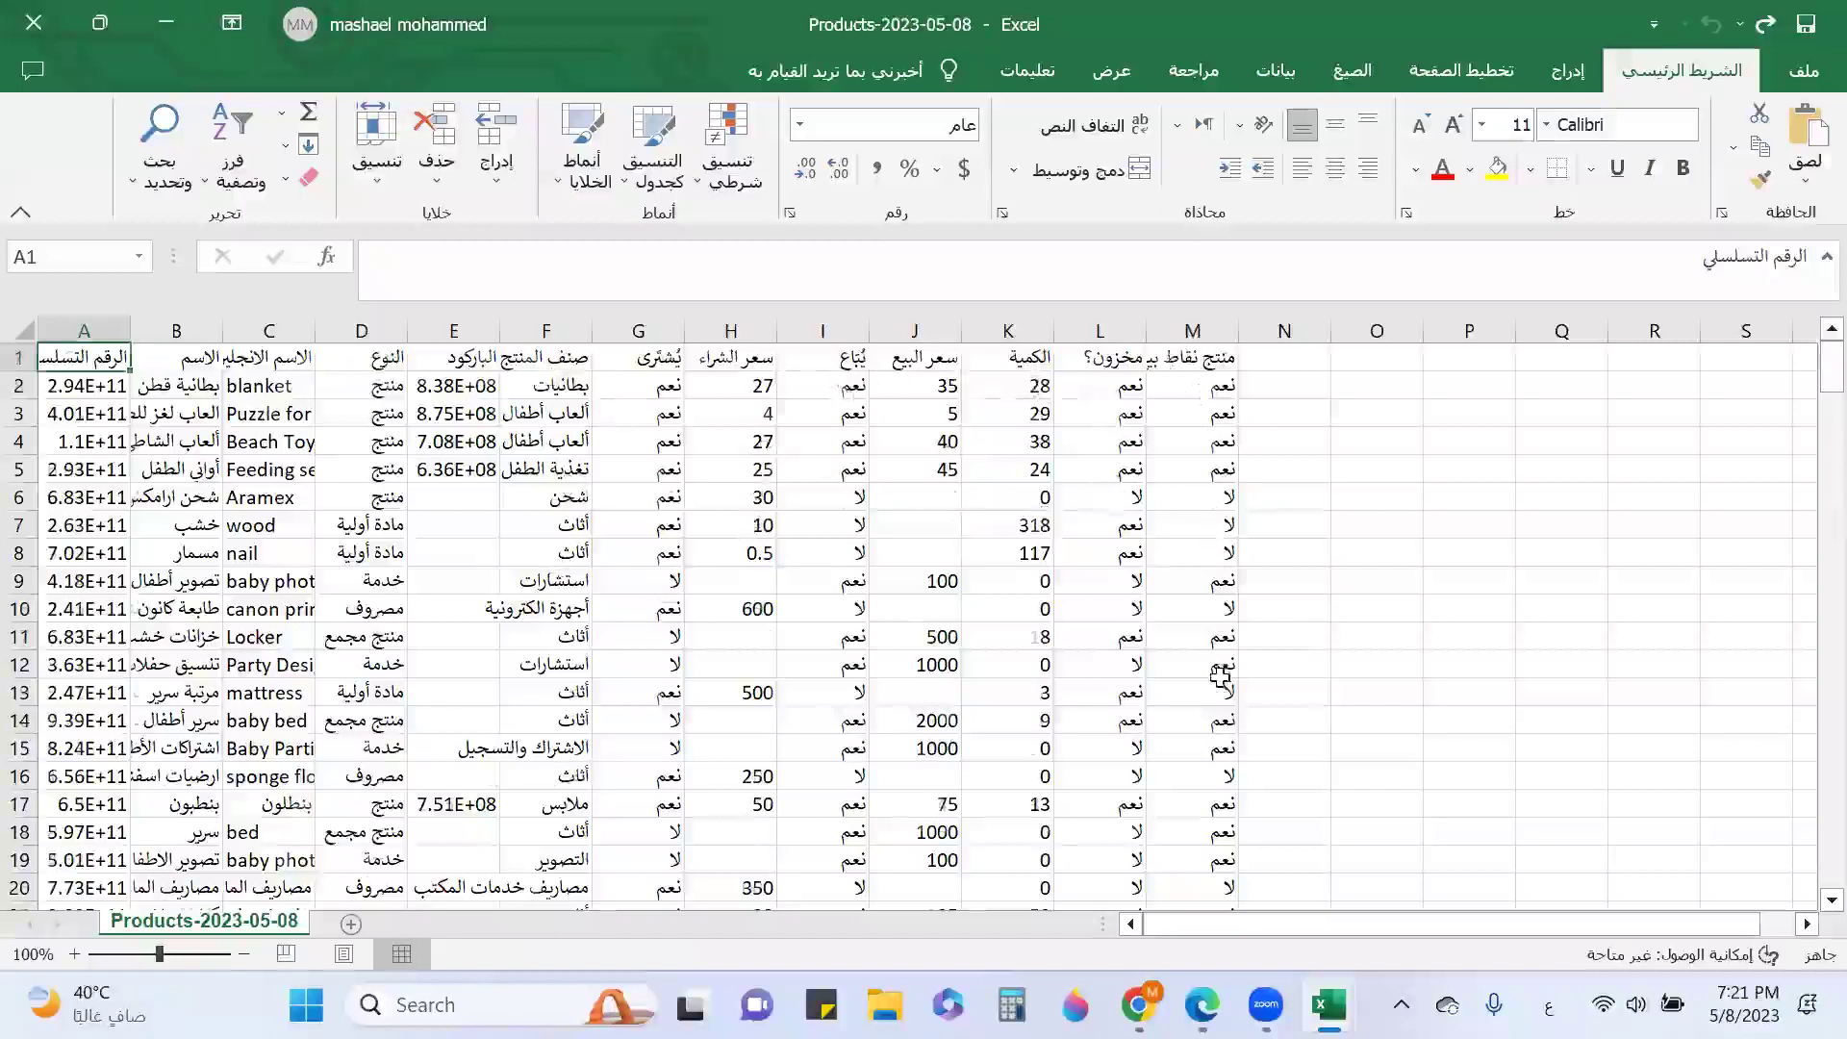
scroll(1219, 640, "down", 13)
scroll(1221, 677, "down", 11)
left_click_drag(1832, 563, 1809, 875)
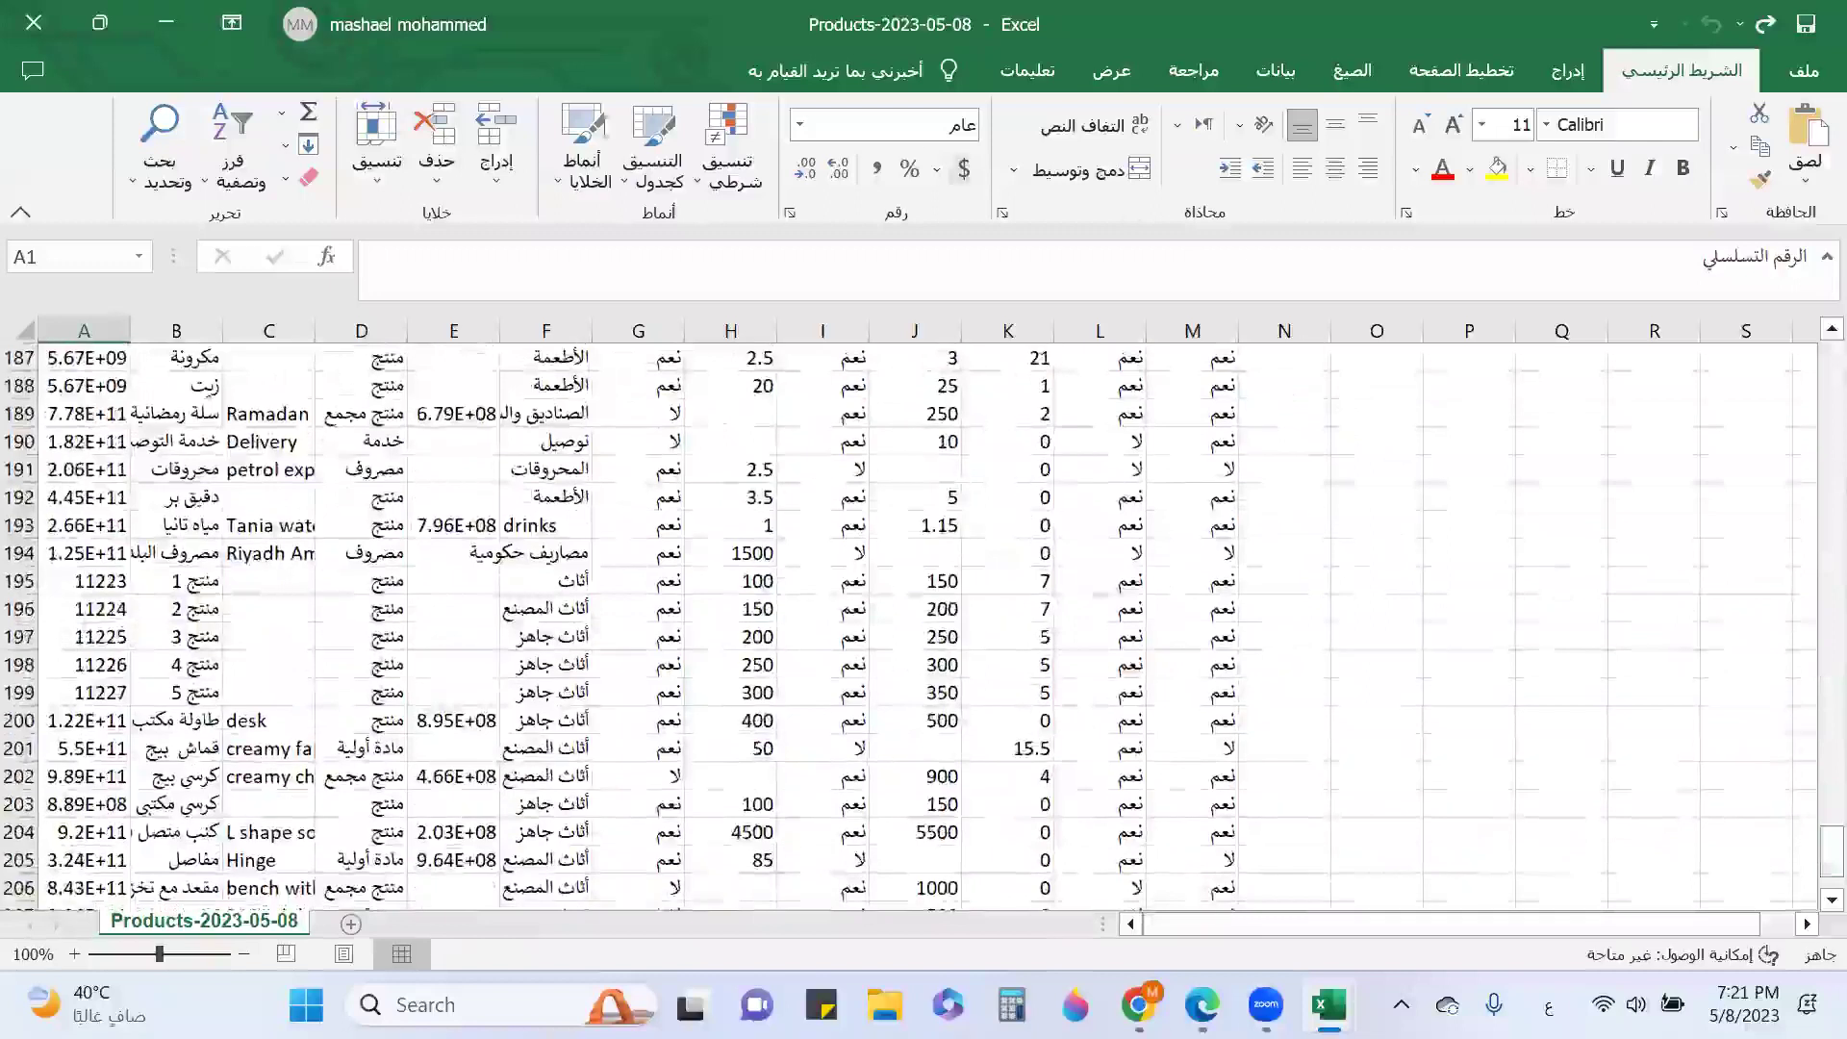
left_click(35, 25)
left_click(34, 24)
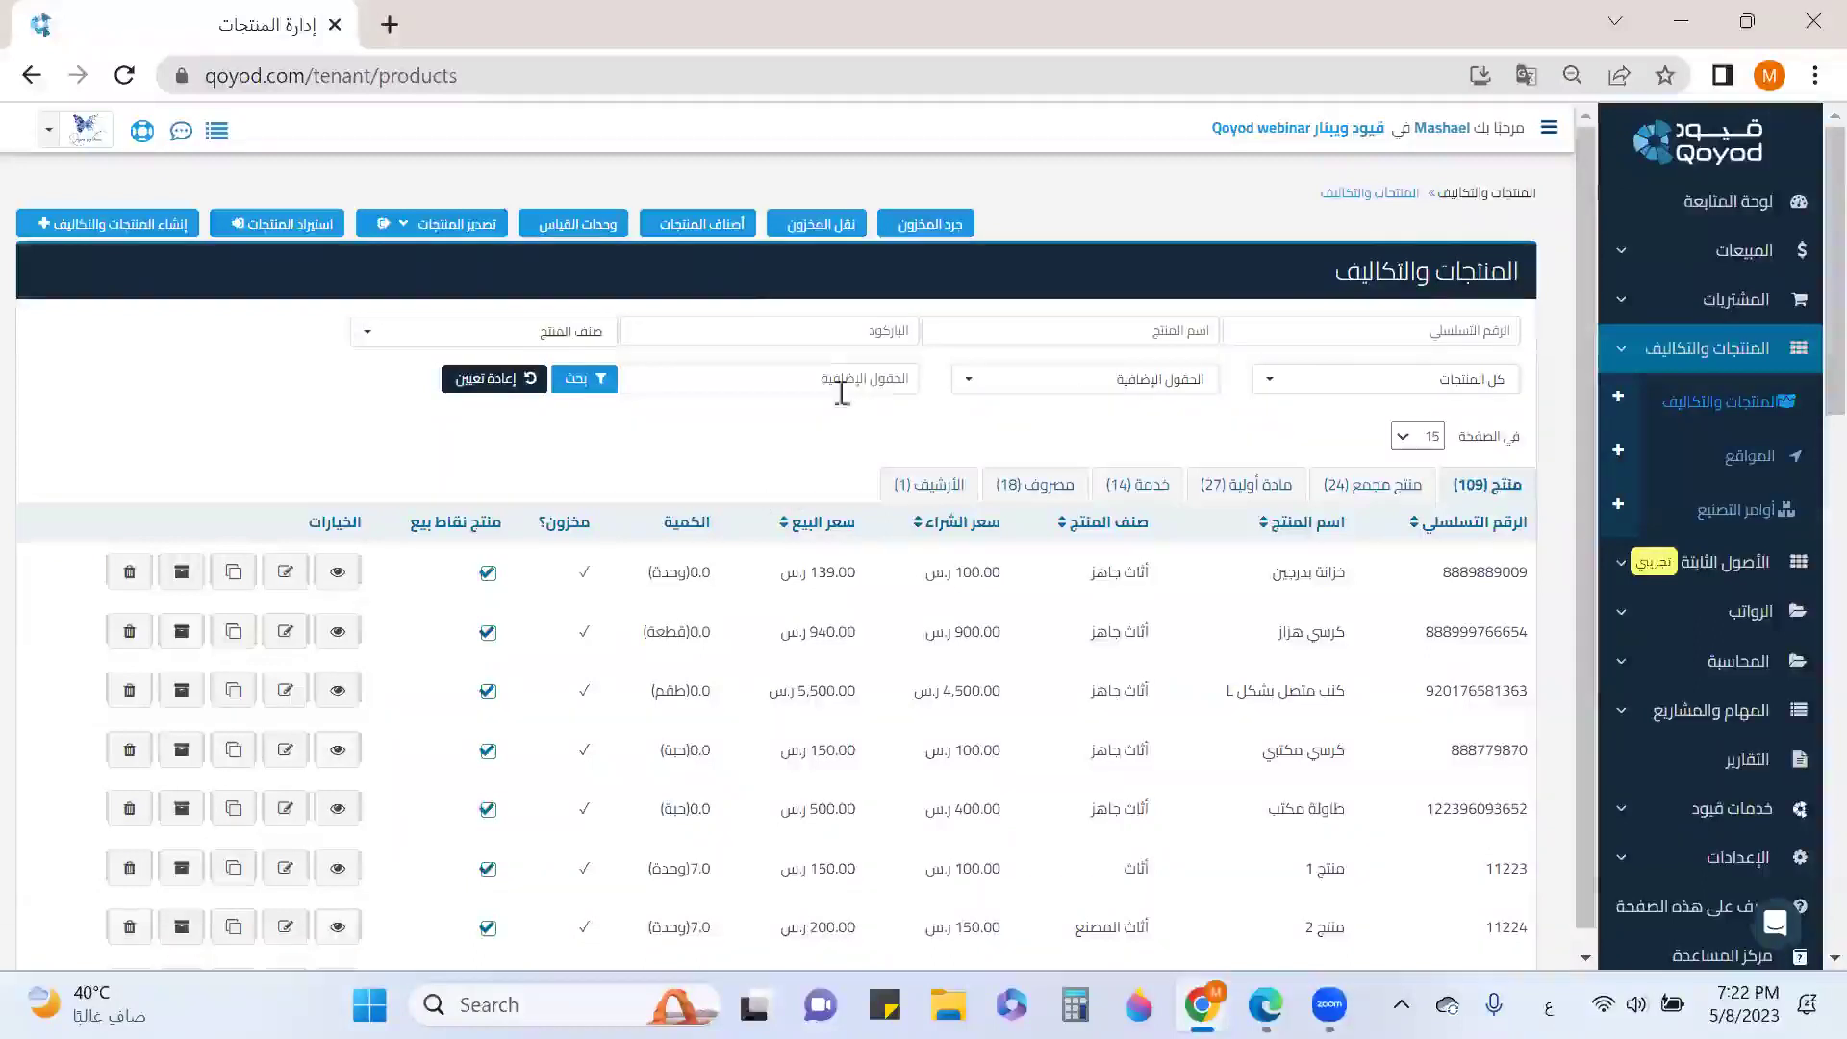
Start a new stock transfer from المركز الرئيسي to جده للاثاث.
left_click(820, 231)
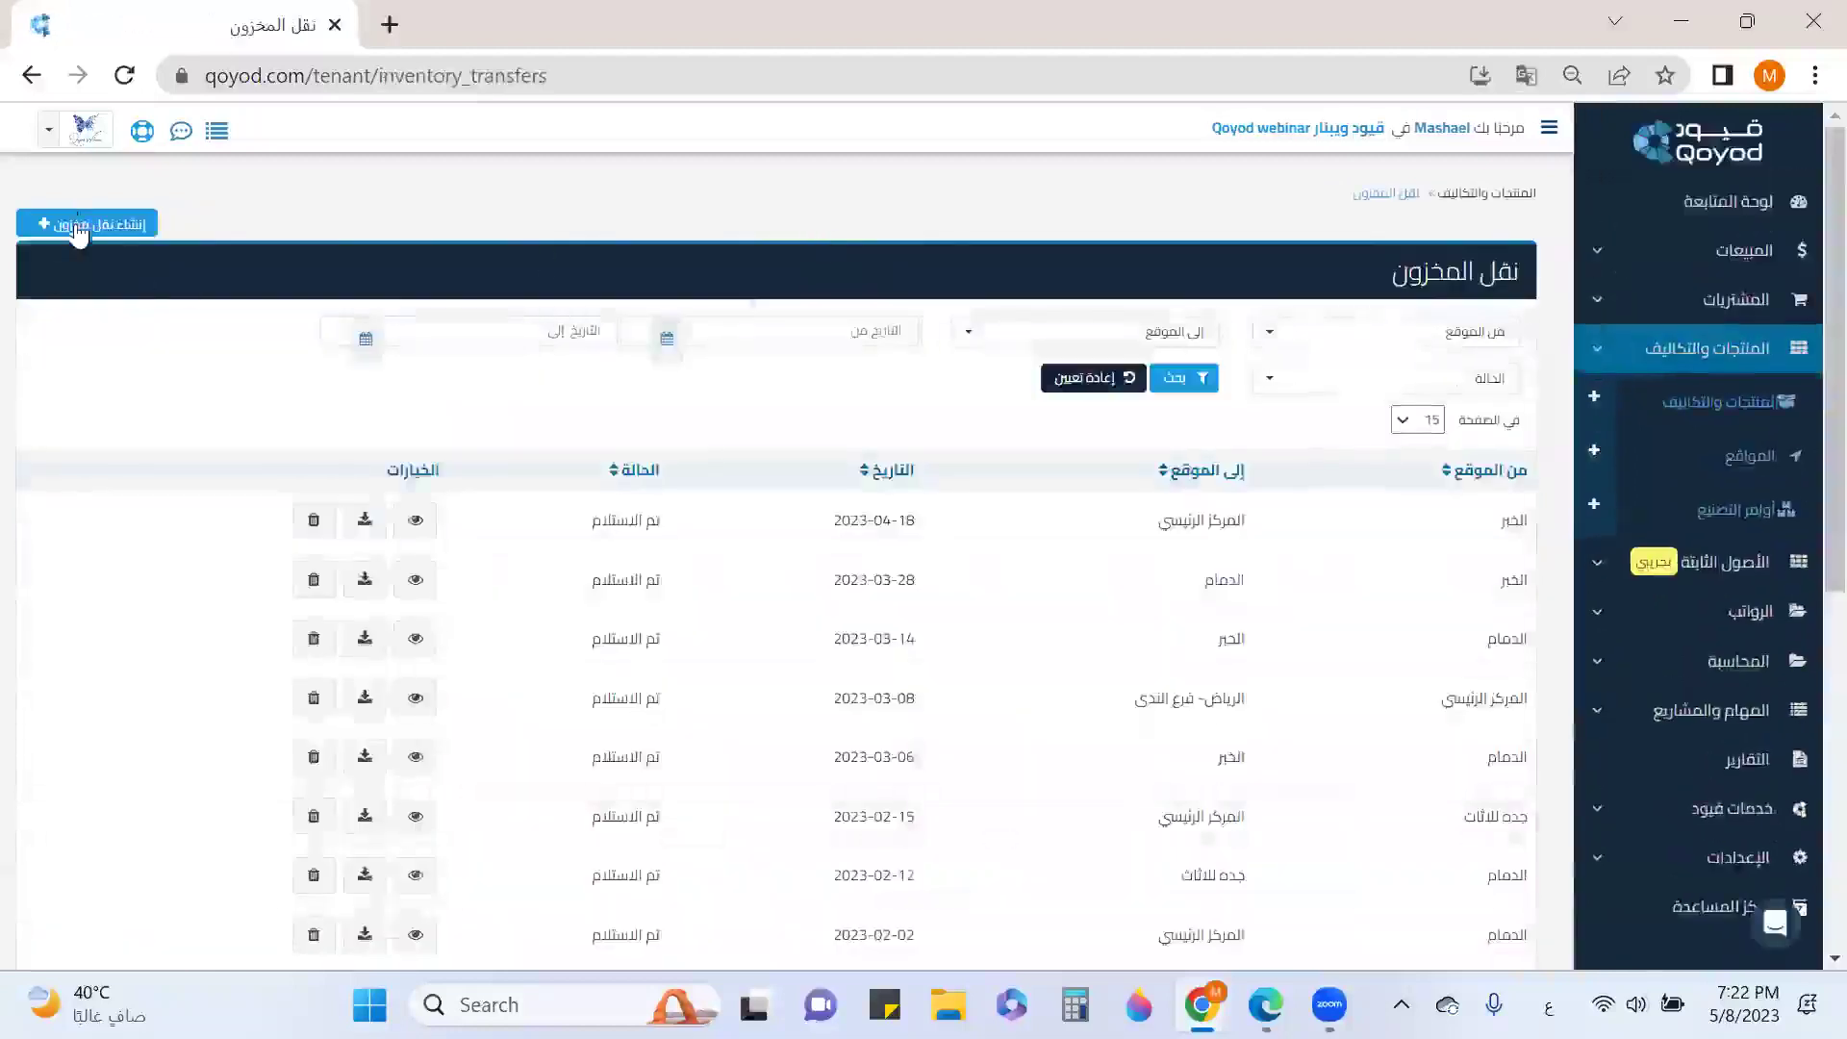
left_click(77, 231)
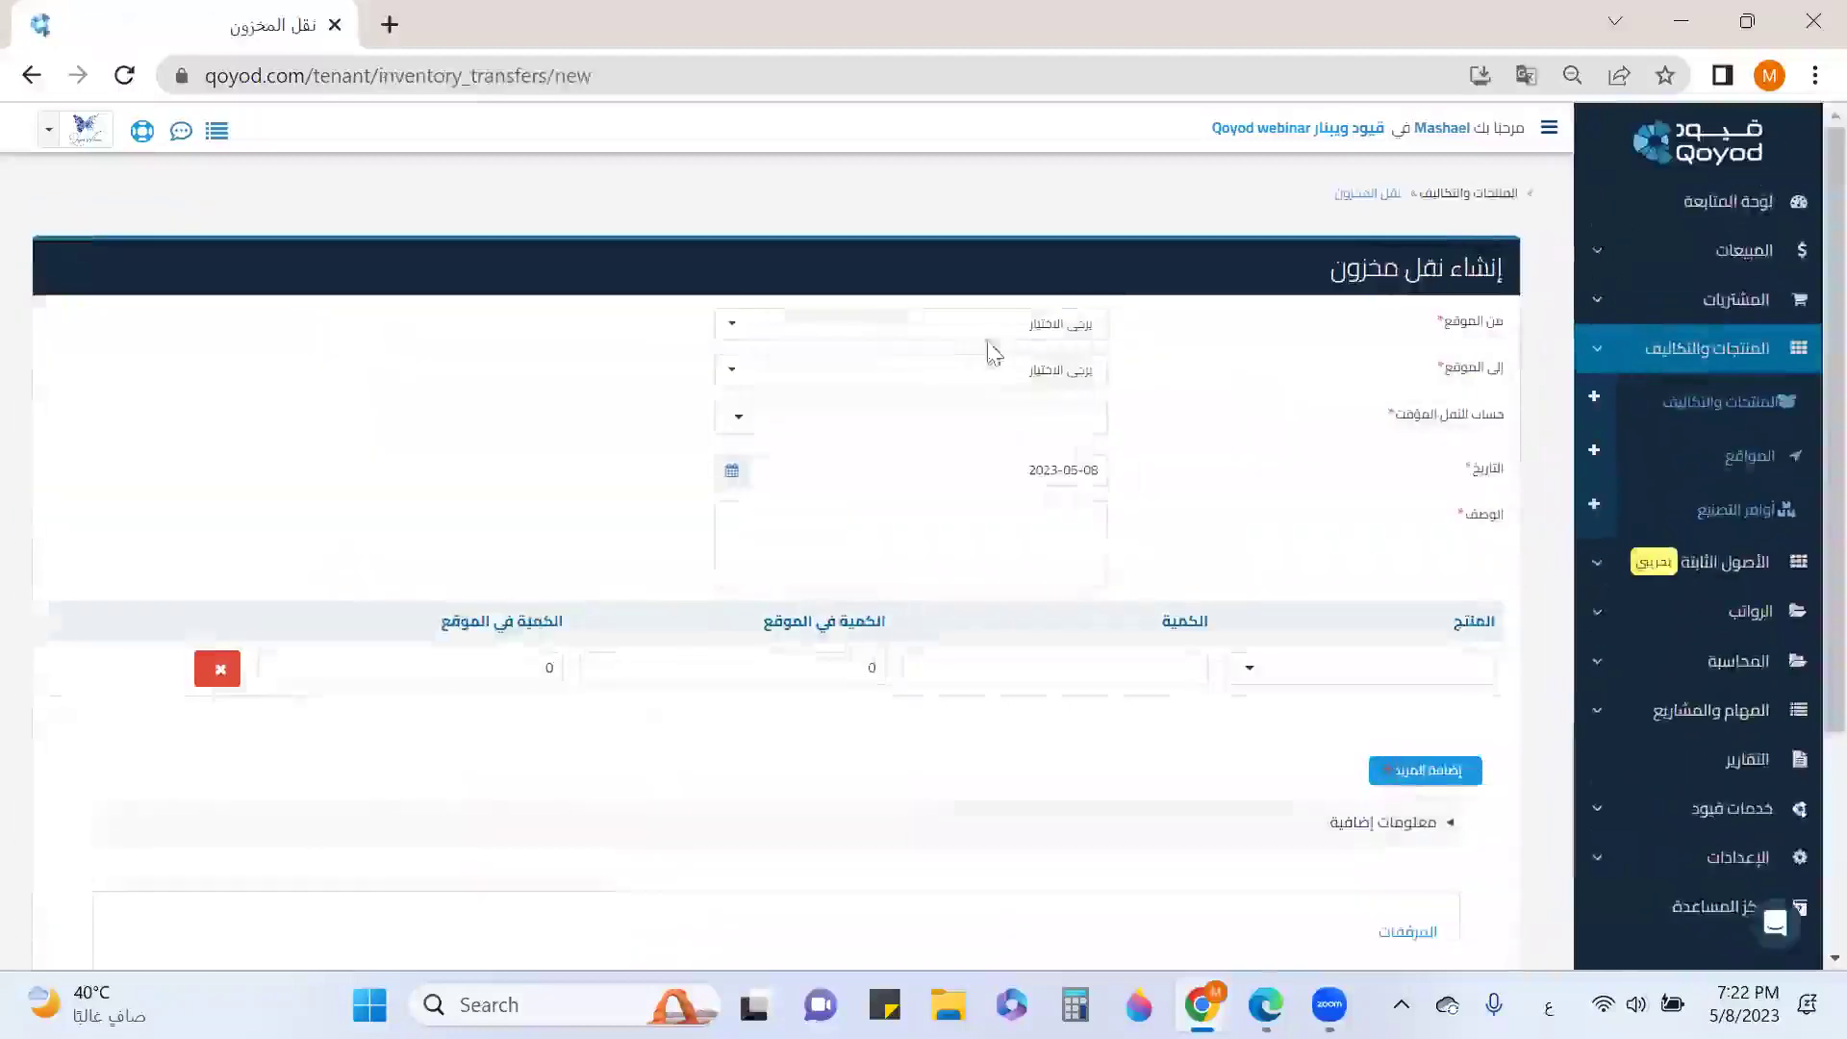
left_click(987, 331)
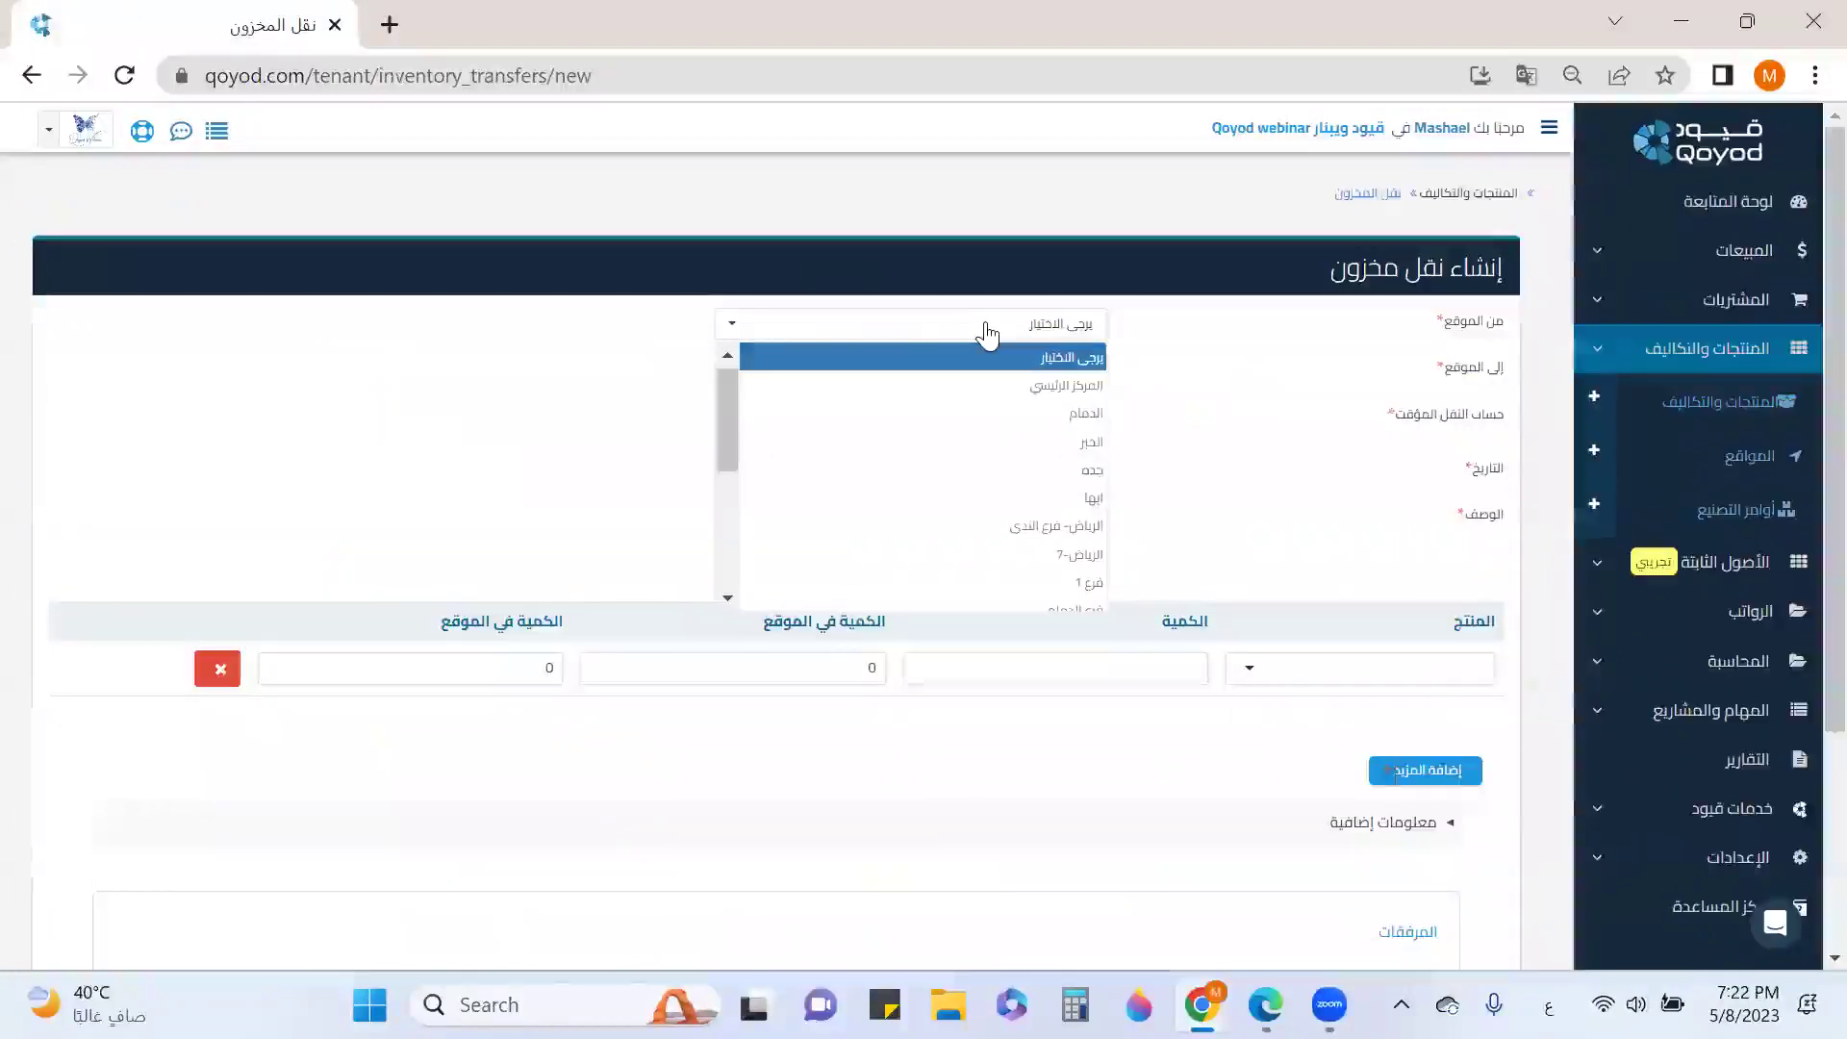
left_click(997, 386)
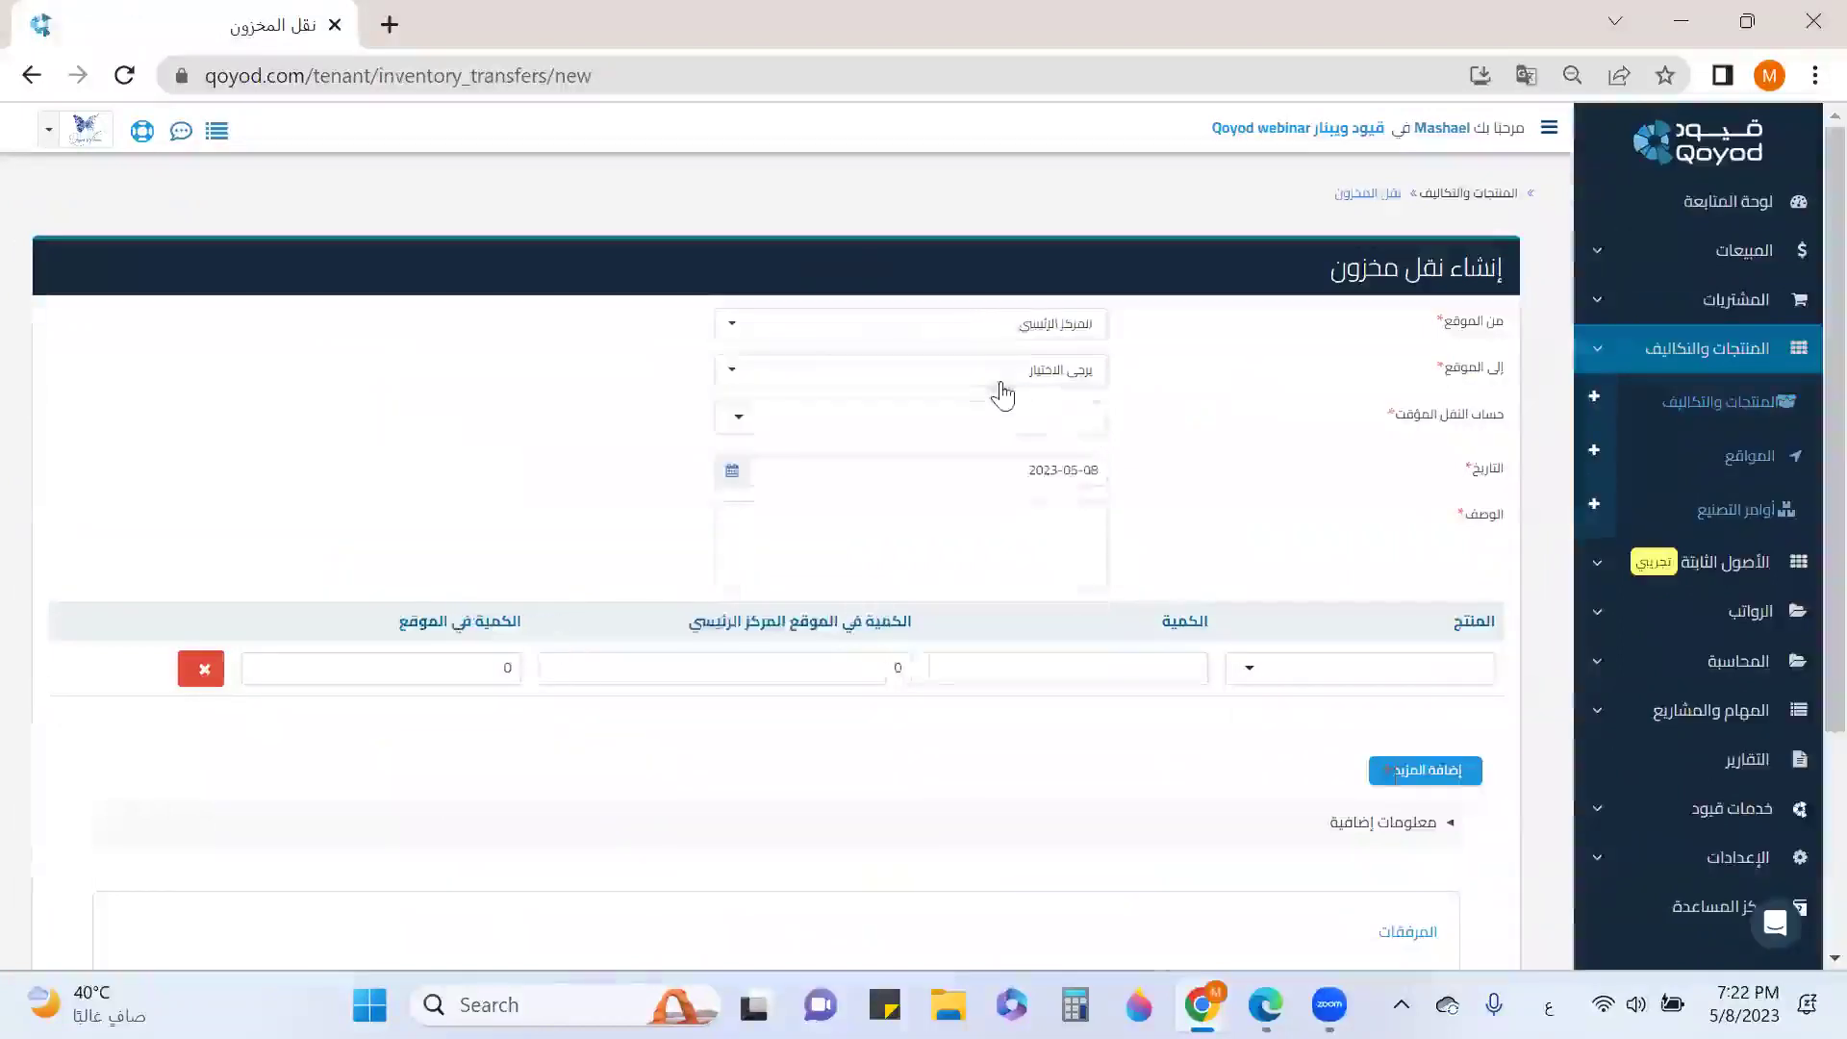
left_click(1001, 378)
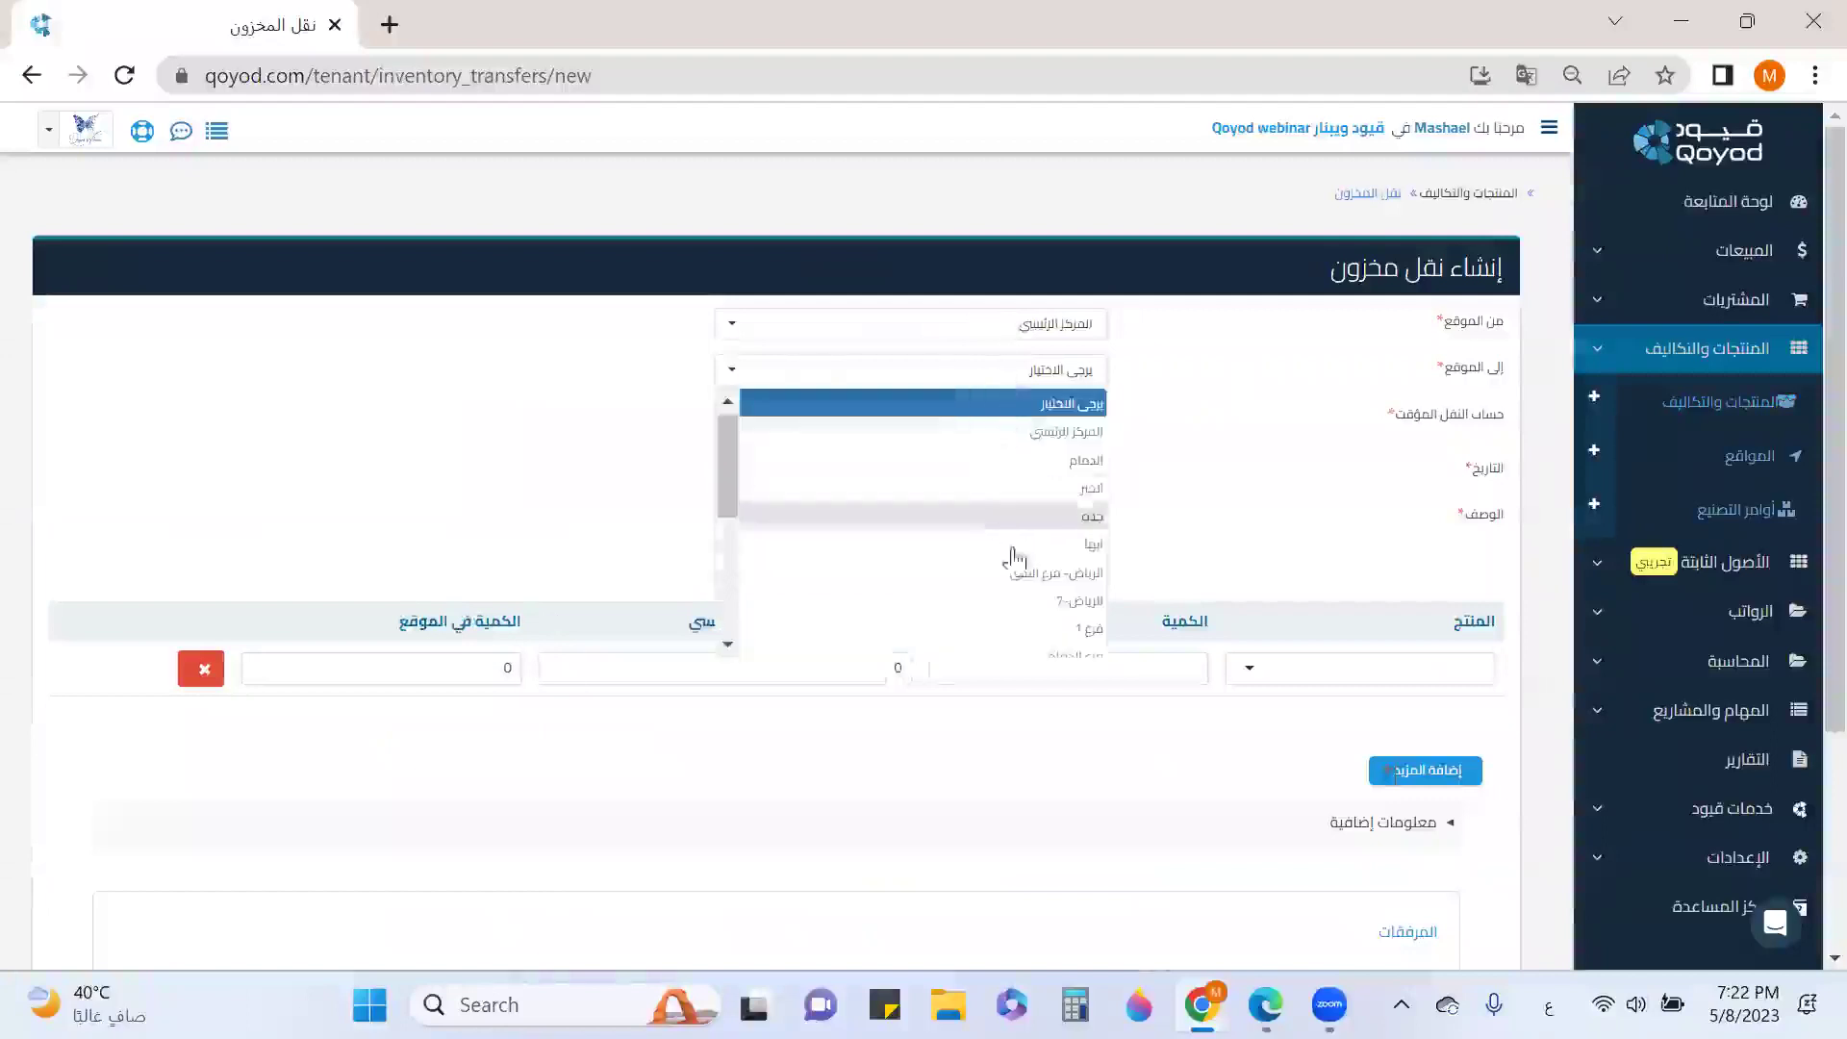
scroll(1016, 577, "down", 5)
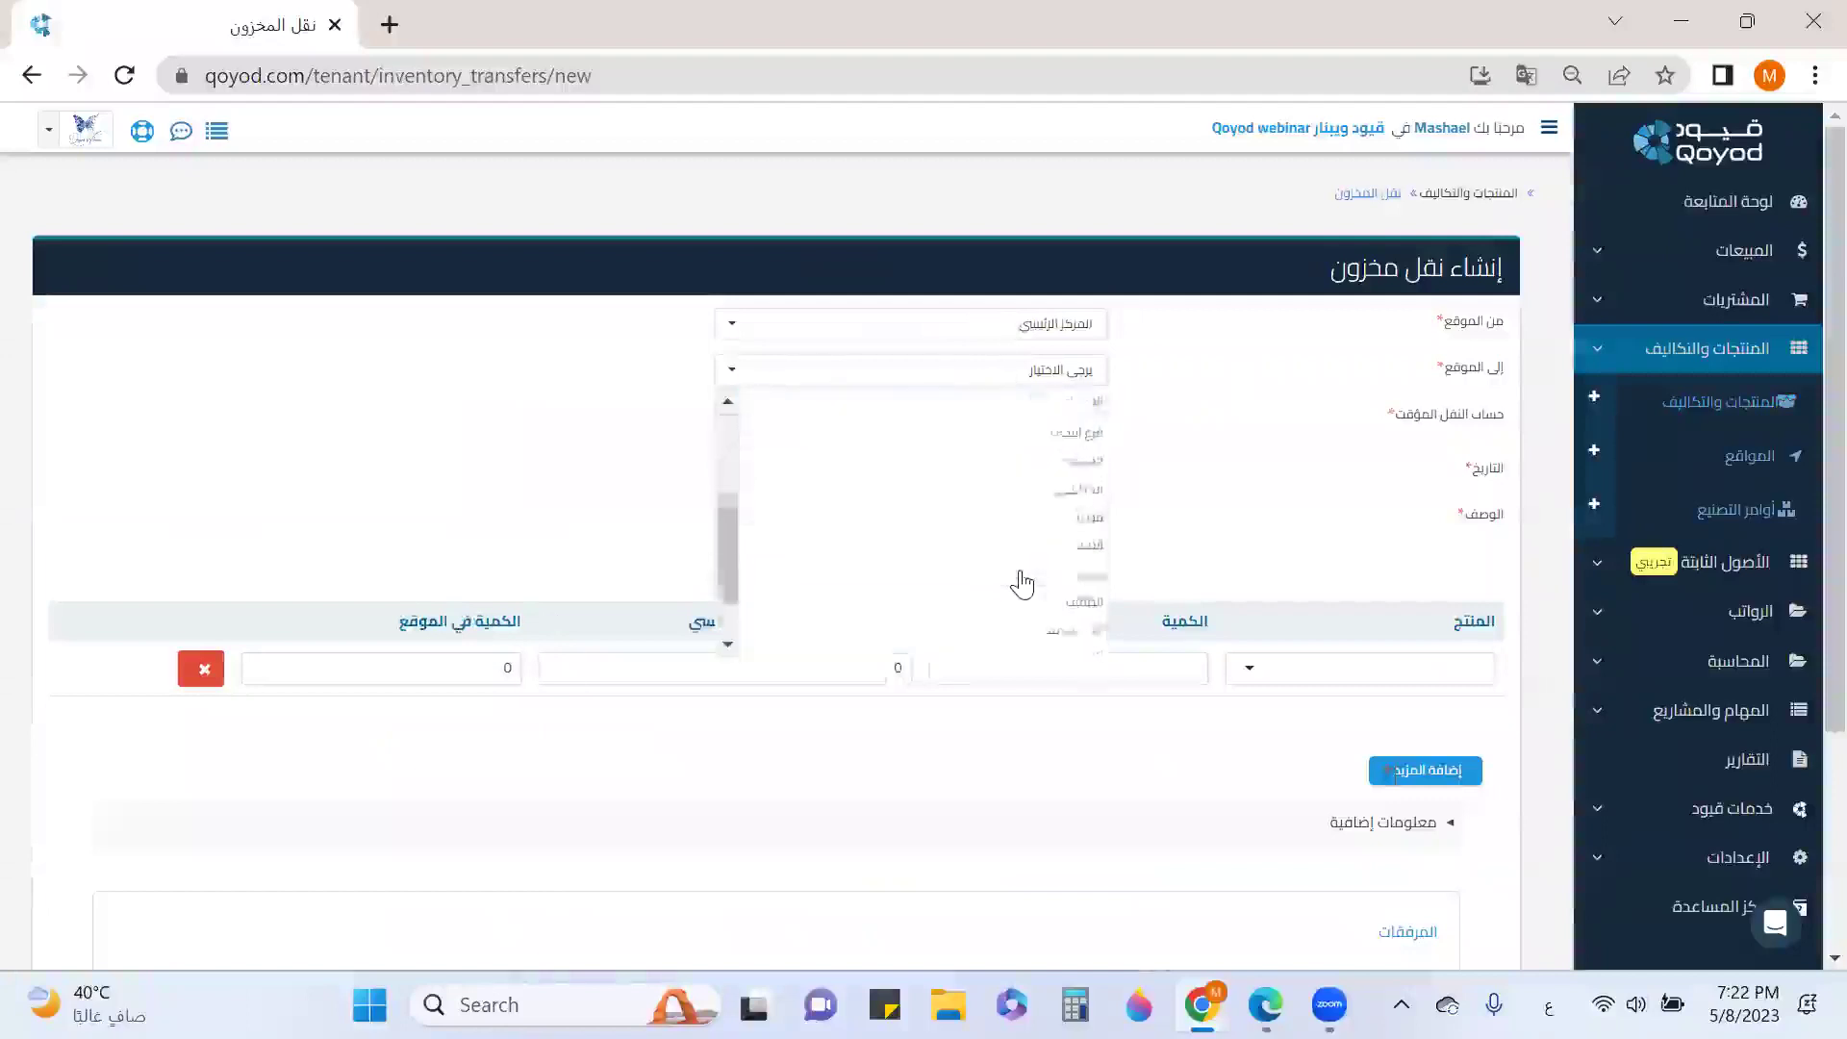
left_click(1067, 452)
Set transit account 1107 - مخزون تحت التصنيع and describe the transfer as moving wood to Jeddah.
left_click(1063, 423)
left_click(1063, 425)
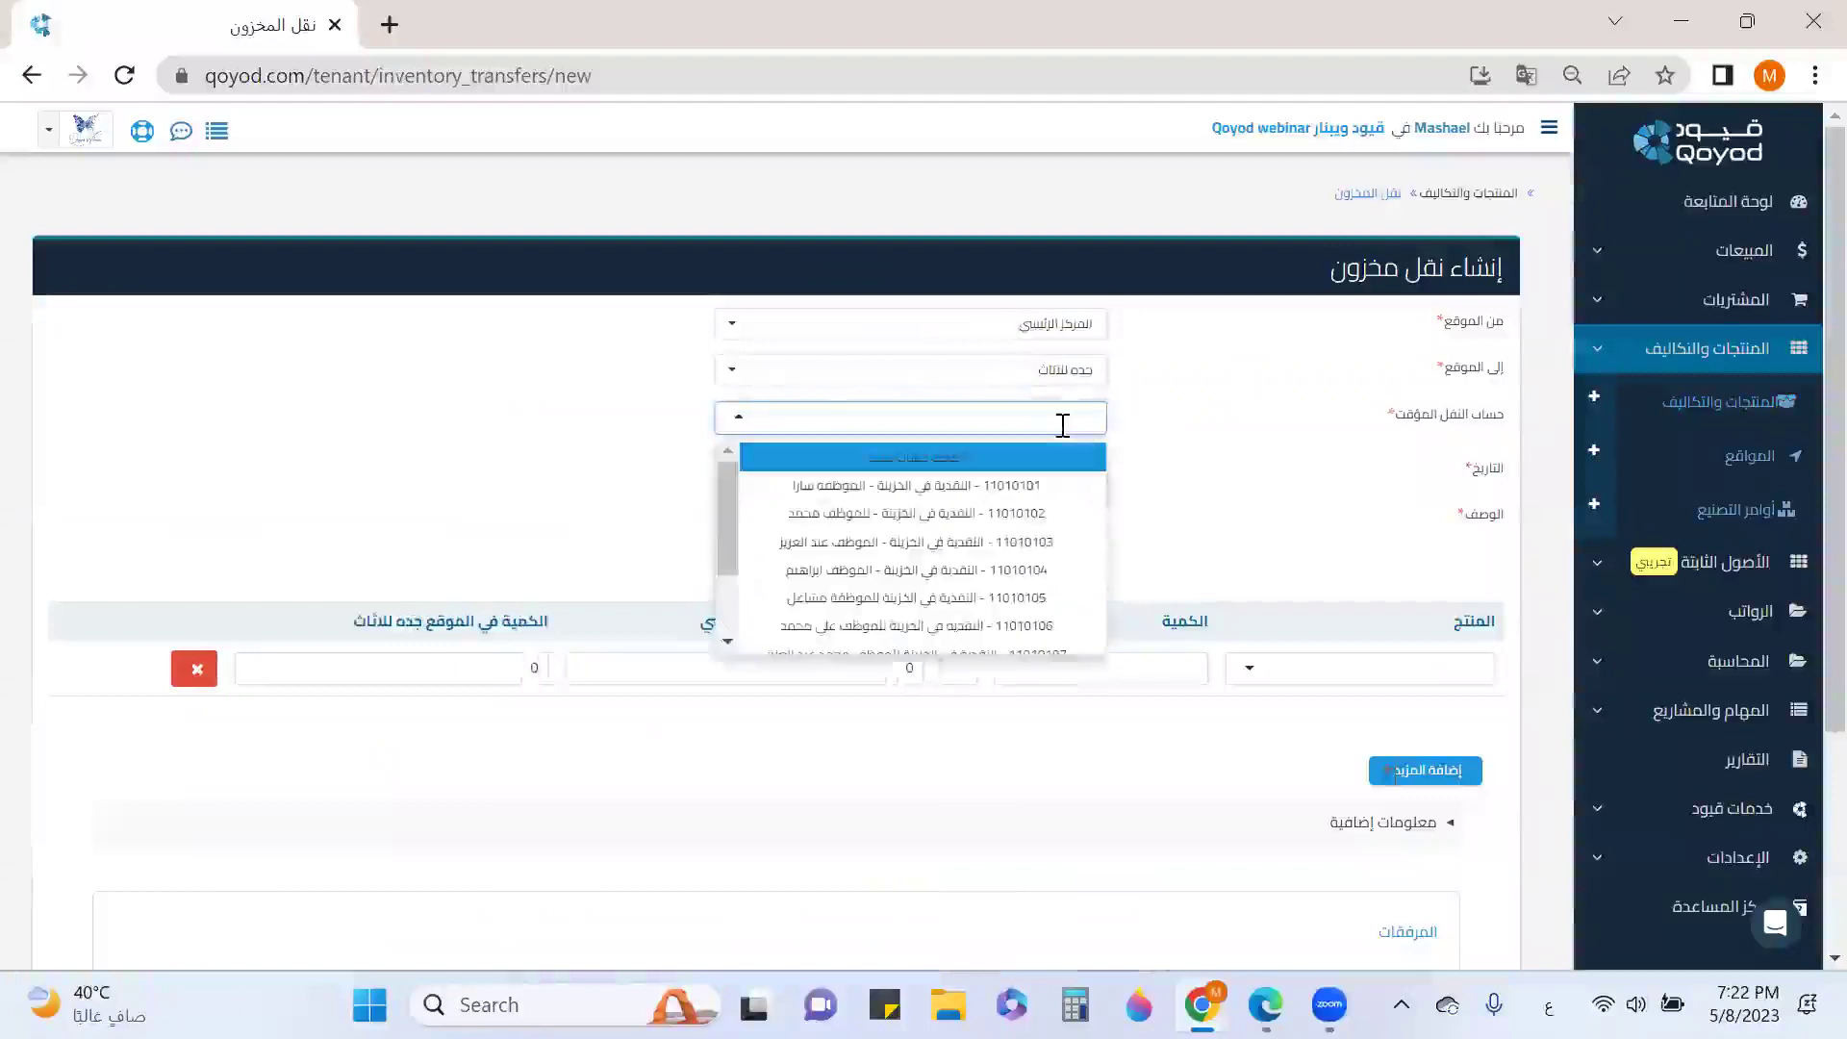
scroll(1044, 466, "down", 3)
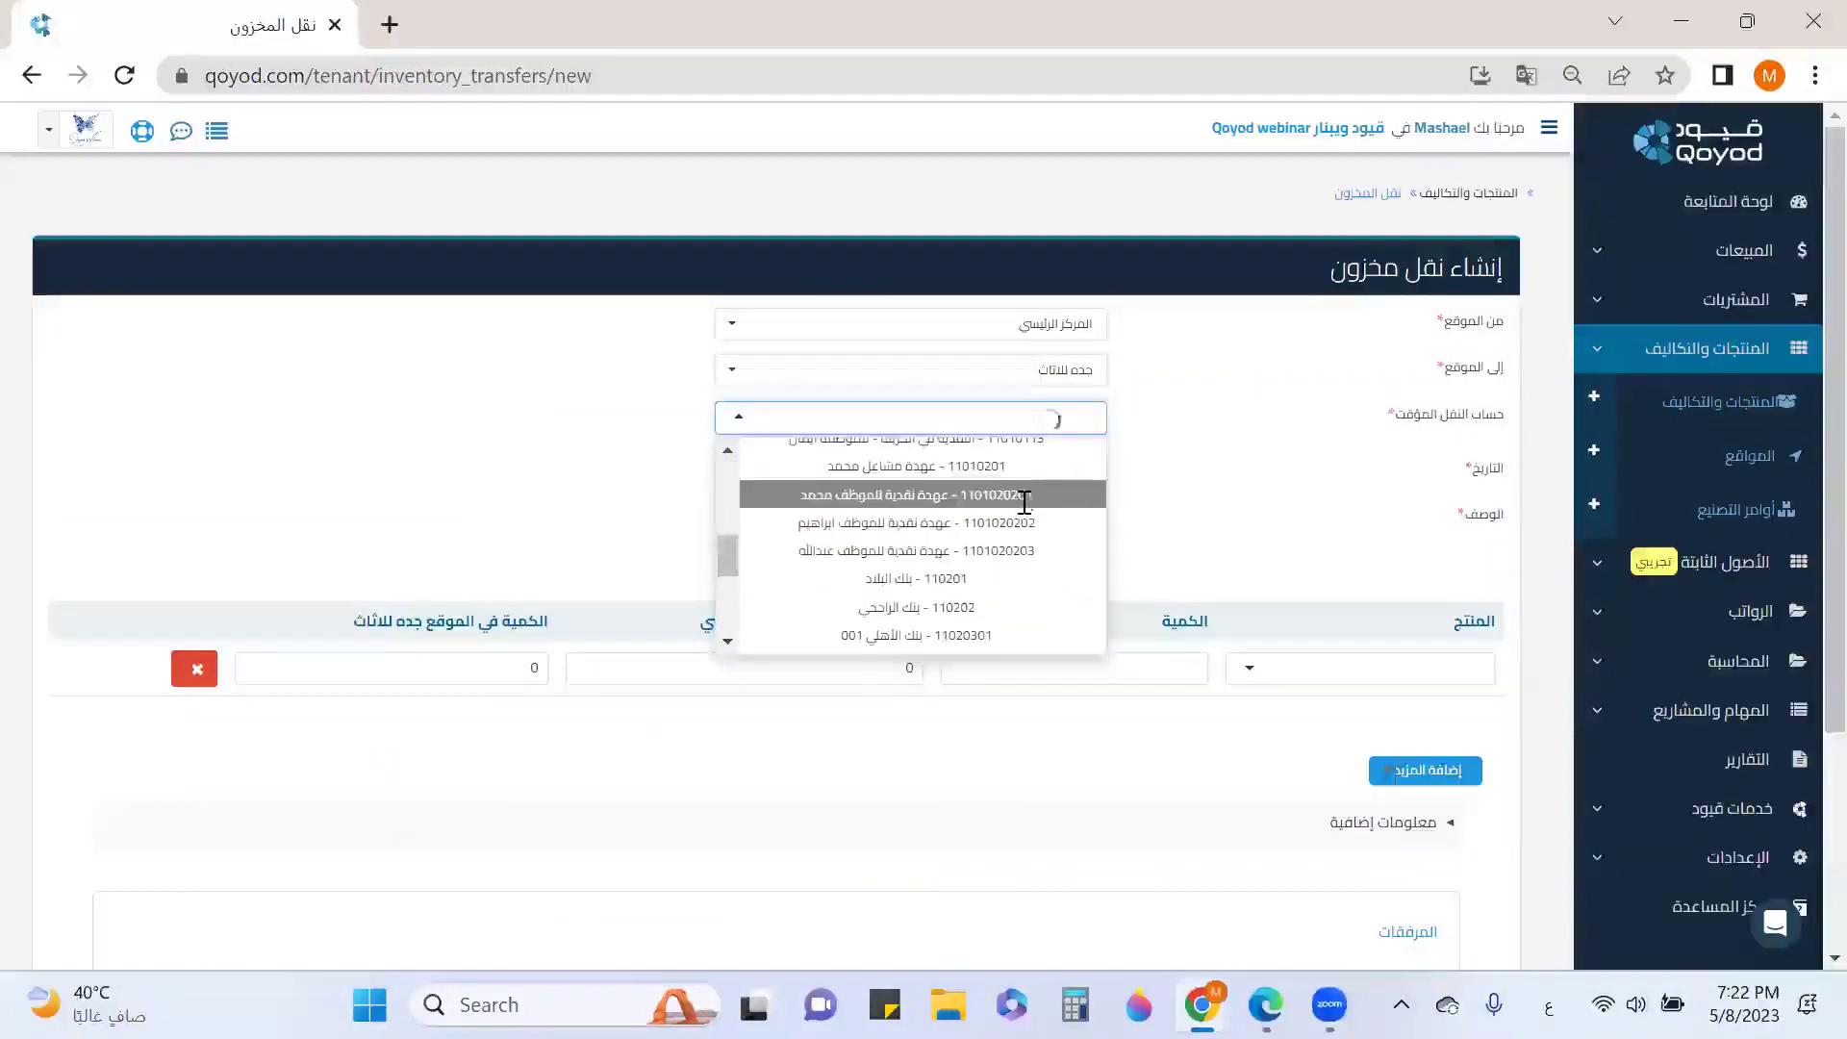
scroll(1024, 502, "down", 5)
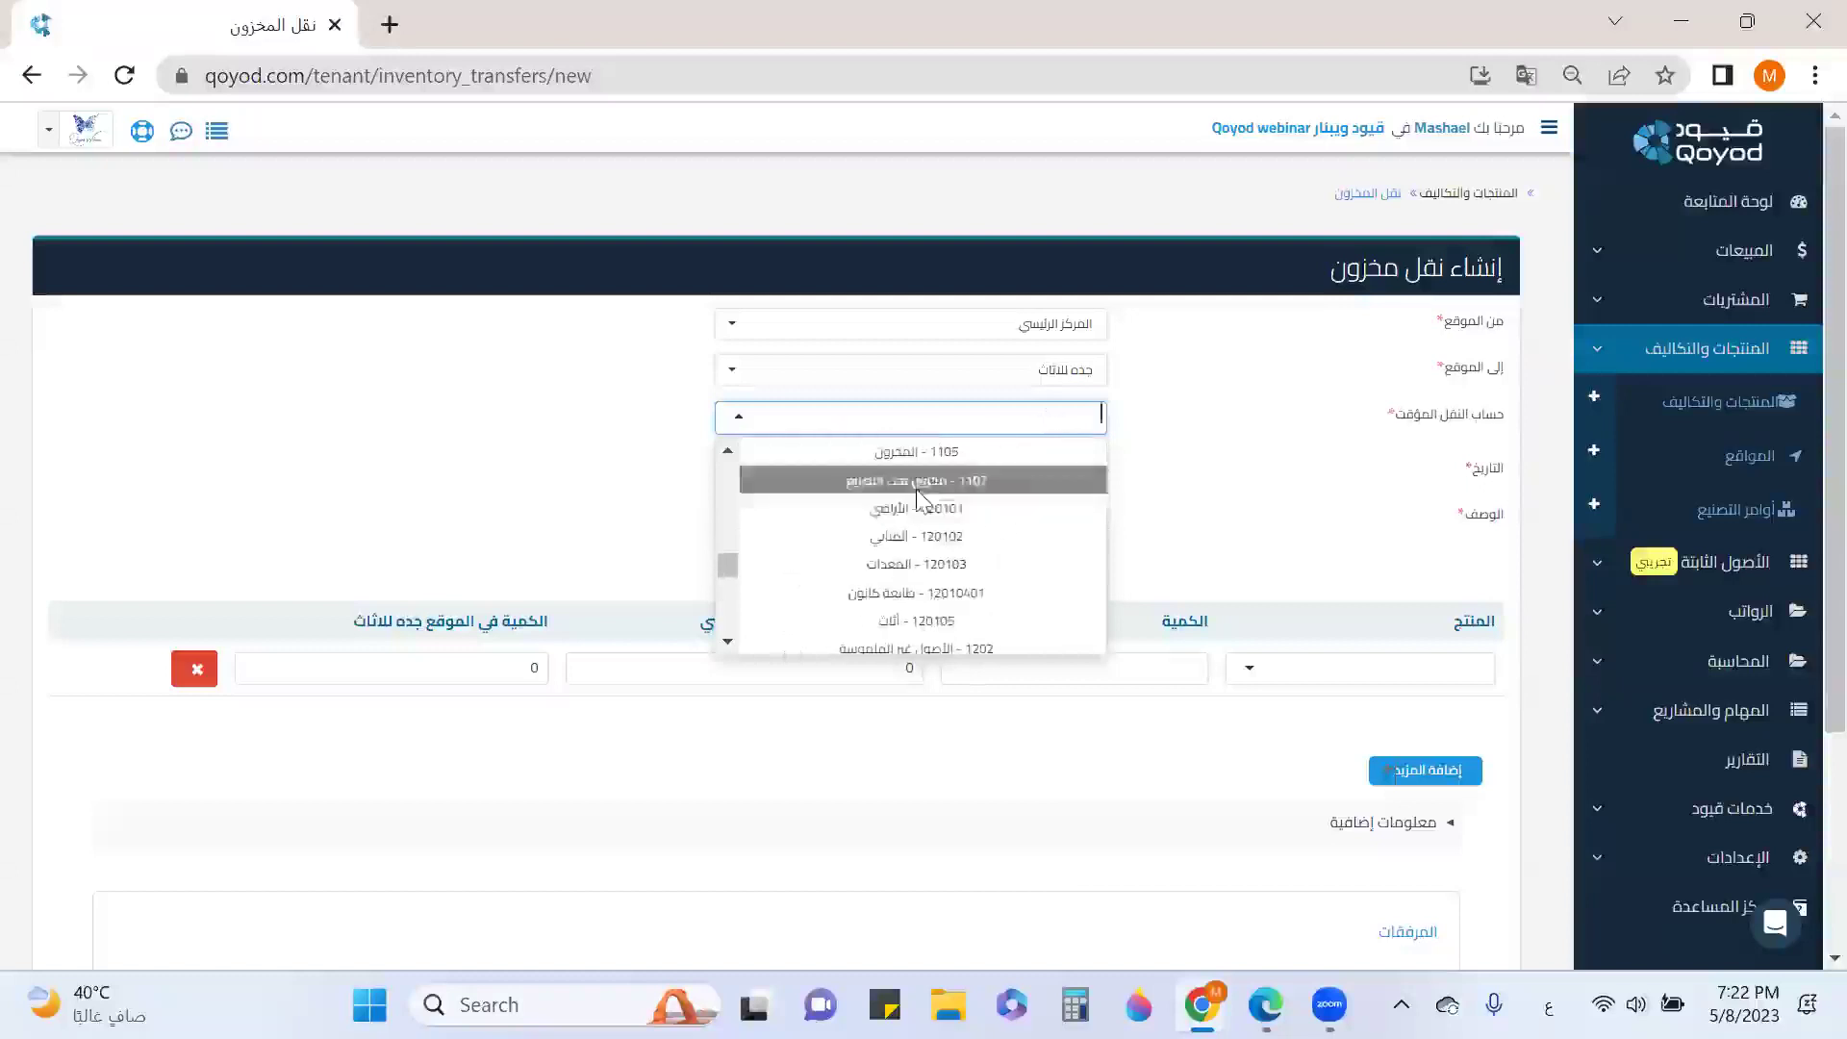
left_click(916, 481)
left_click_drag(1455, 413, 1397, 413)
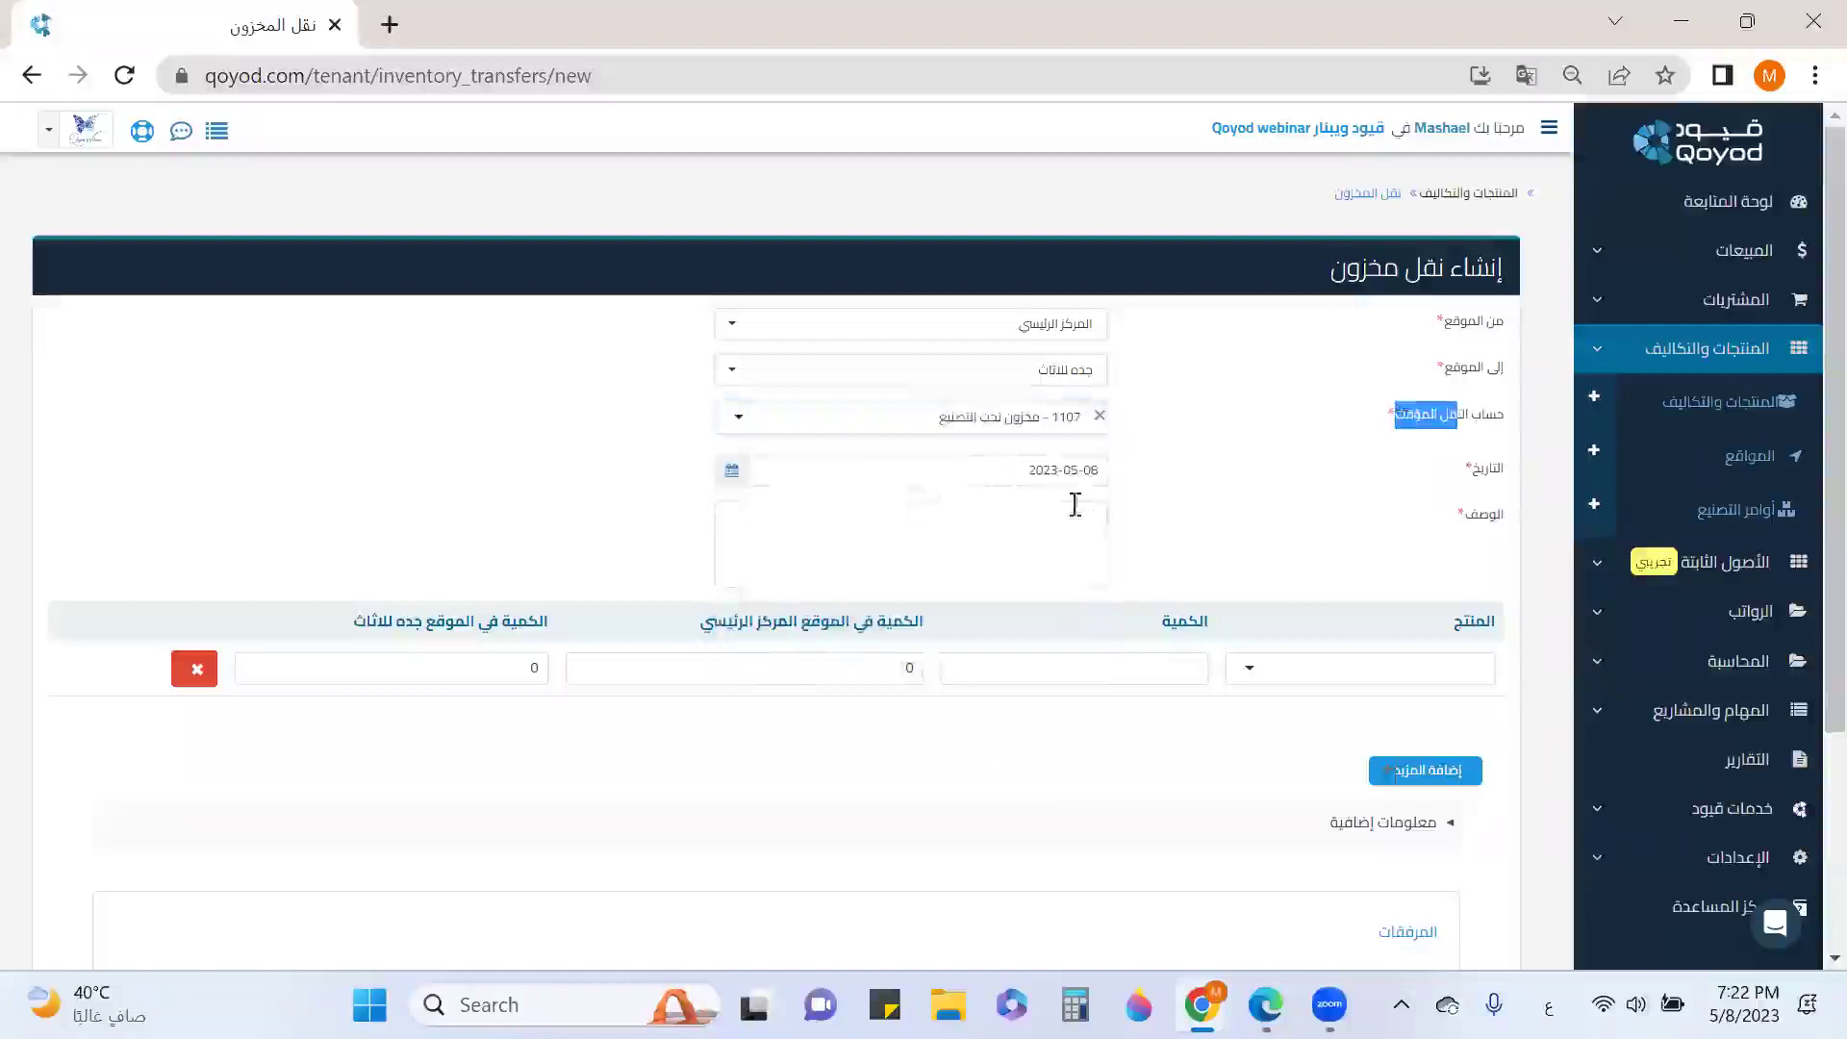
left_click(1020, 541)
type("الخشب الى ف")
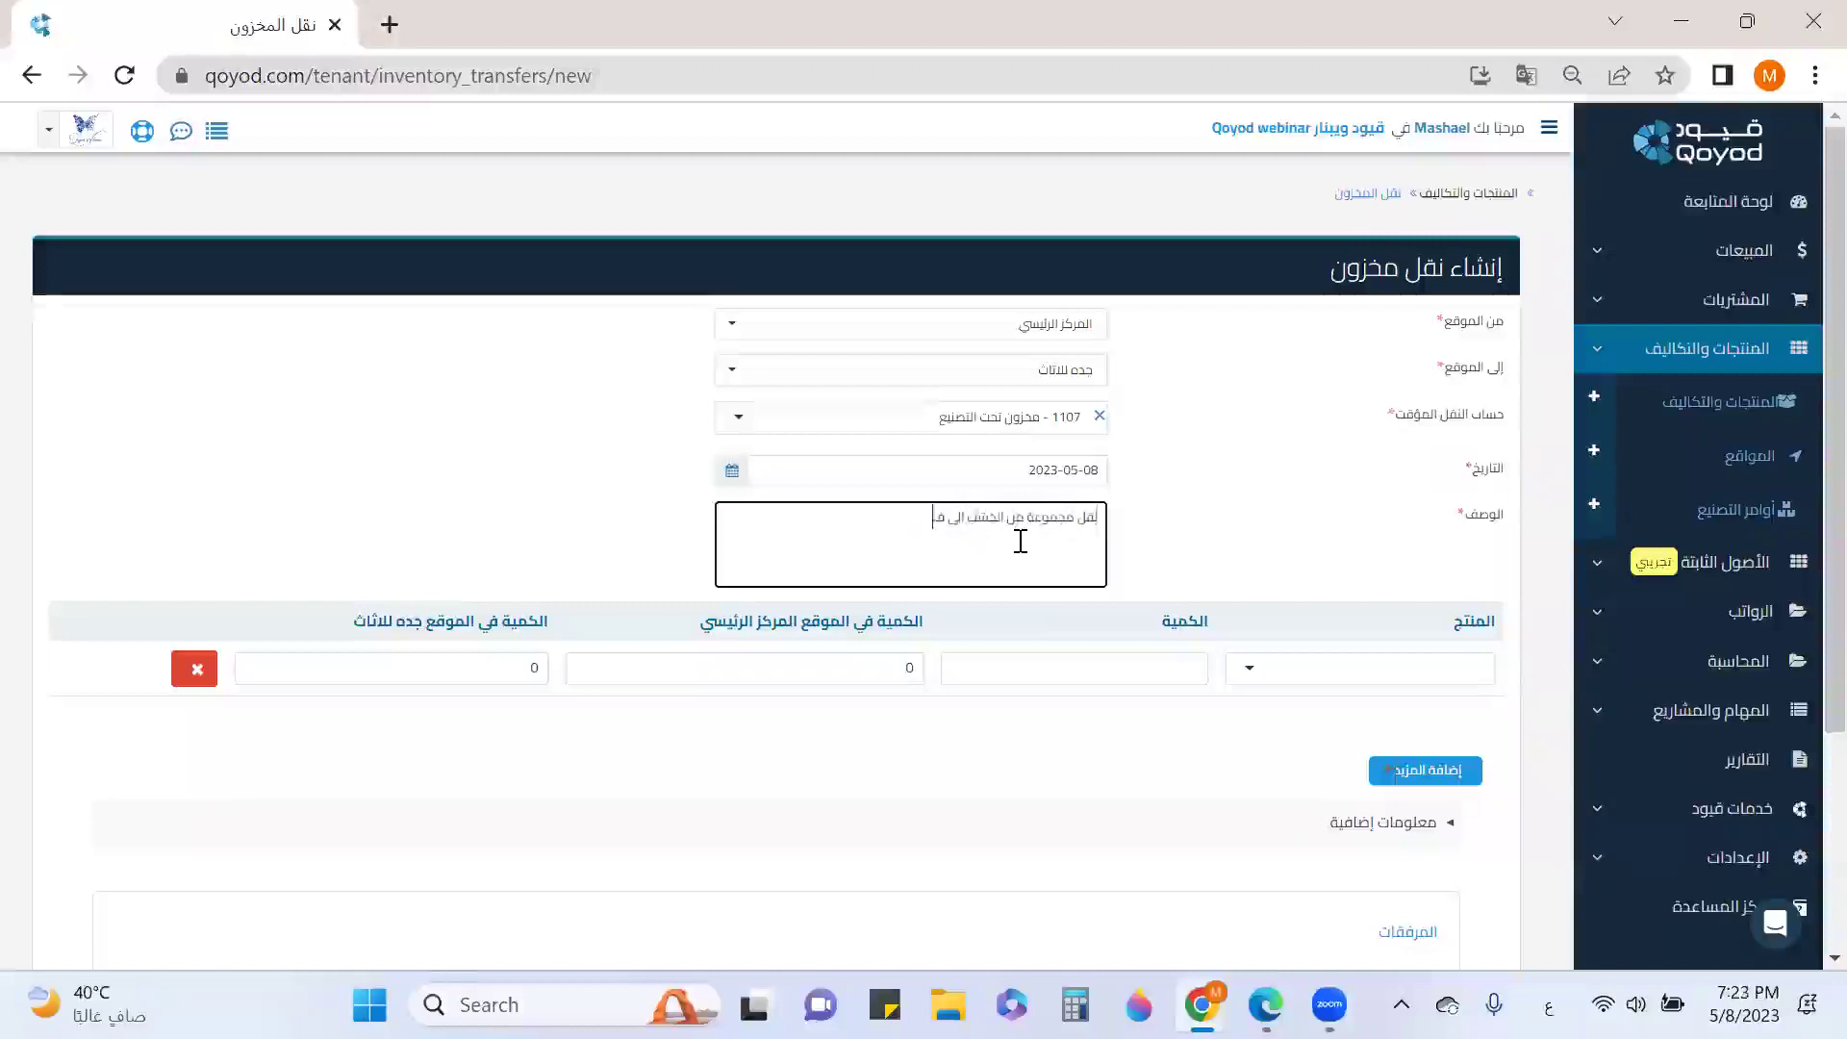
type("للأثاث")
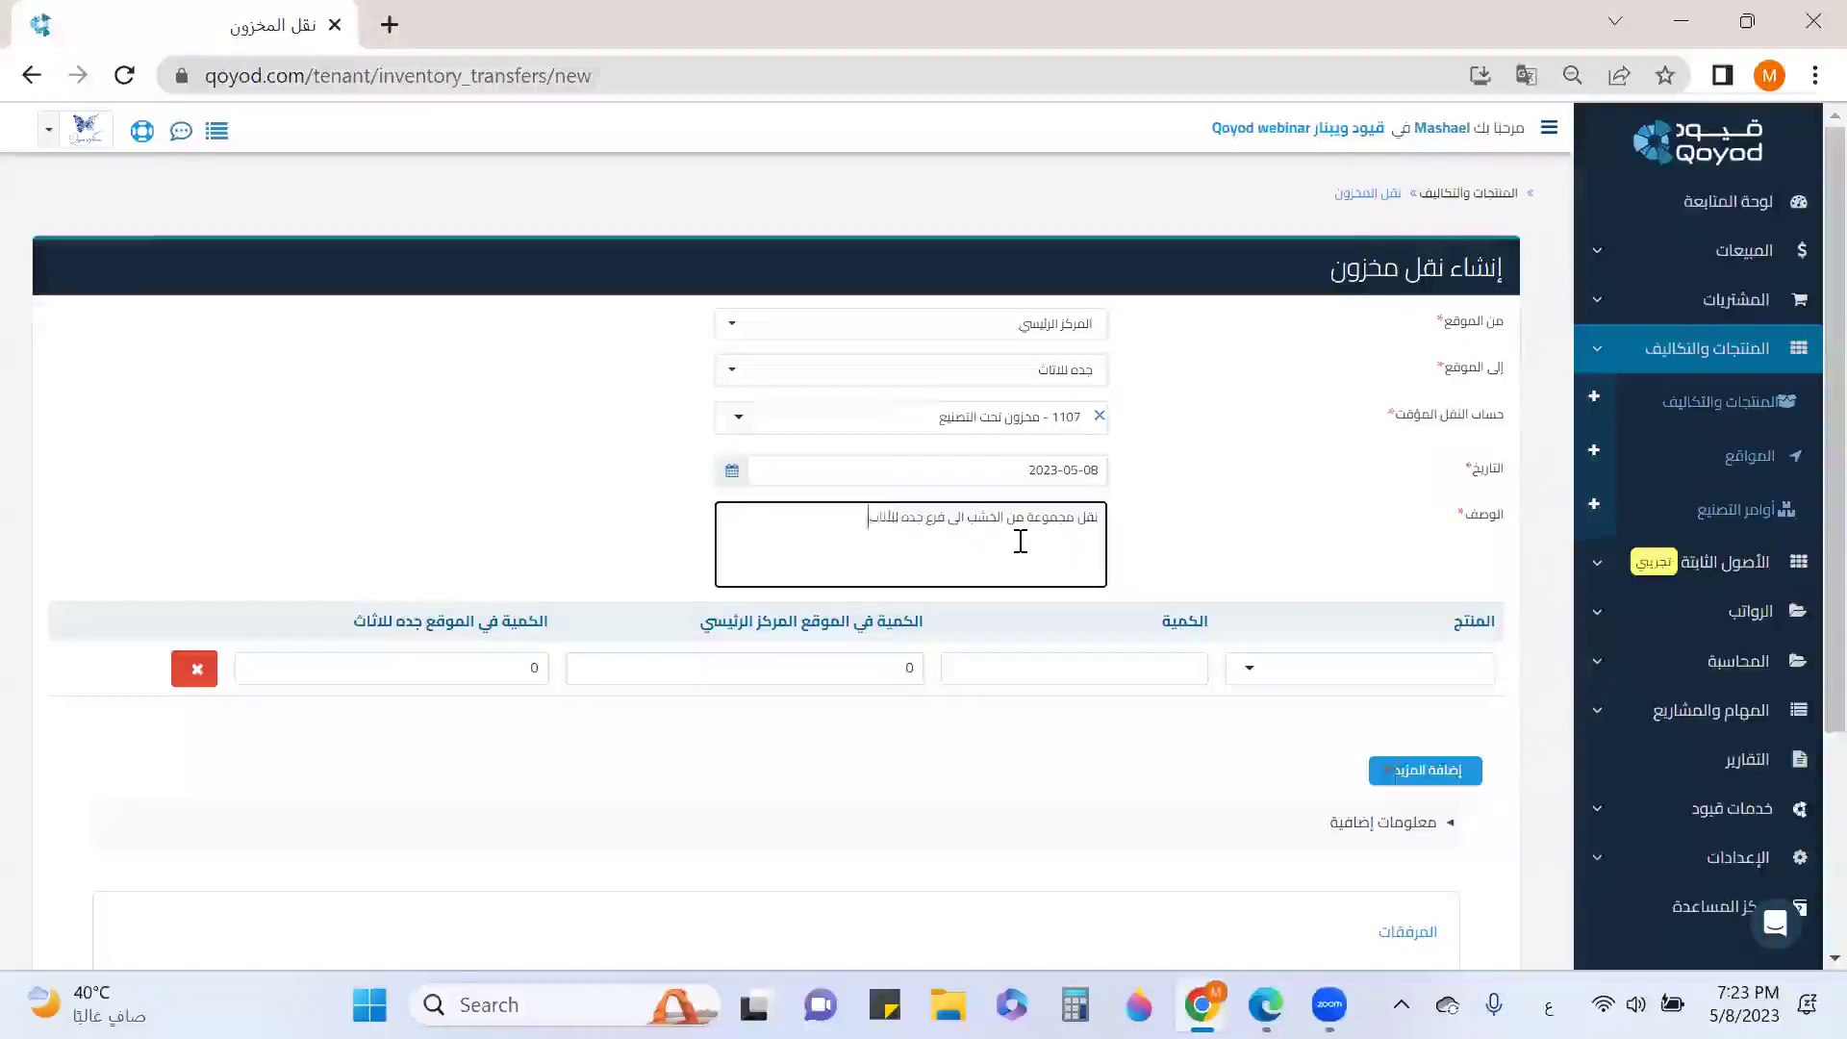
left_click(1328, 663)
Choose the خشب raw material, enter quantity 100, and submit the transfer.
type("ل")
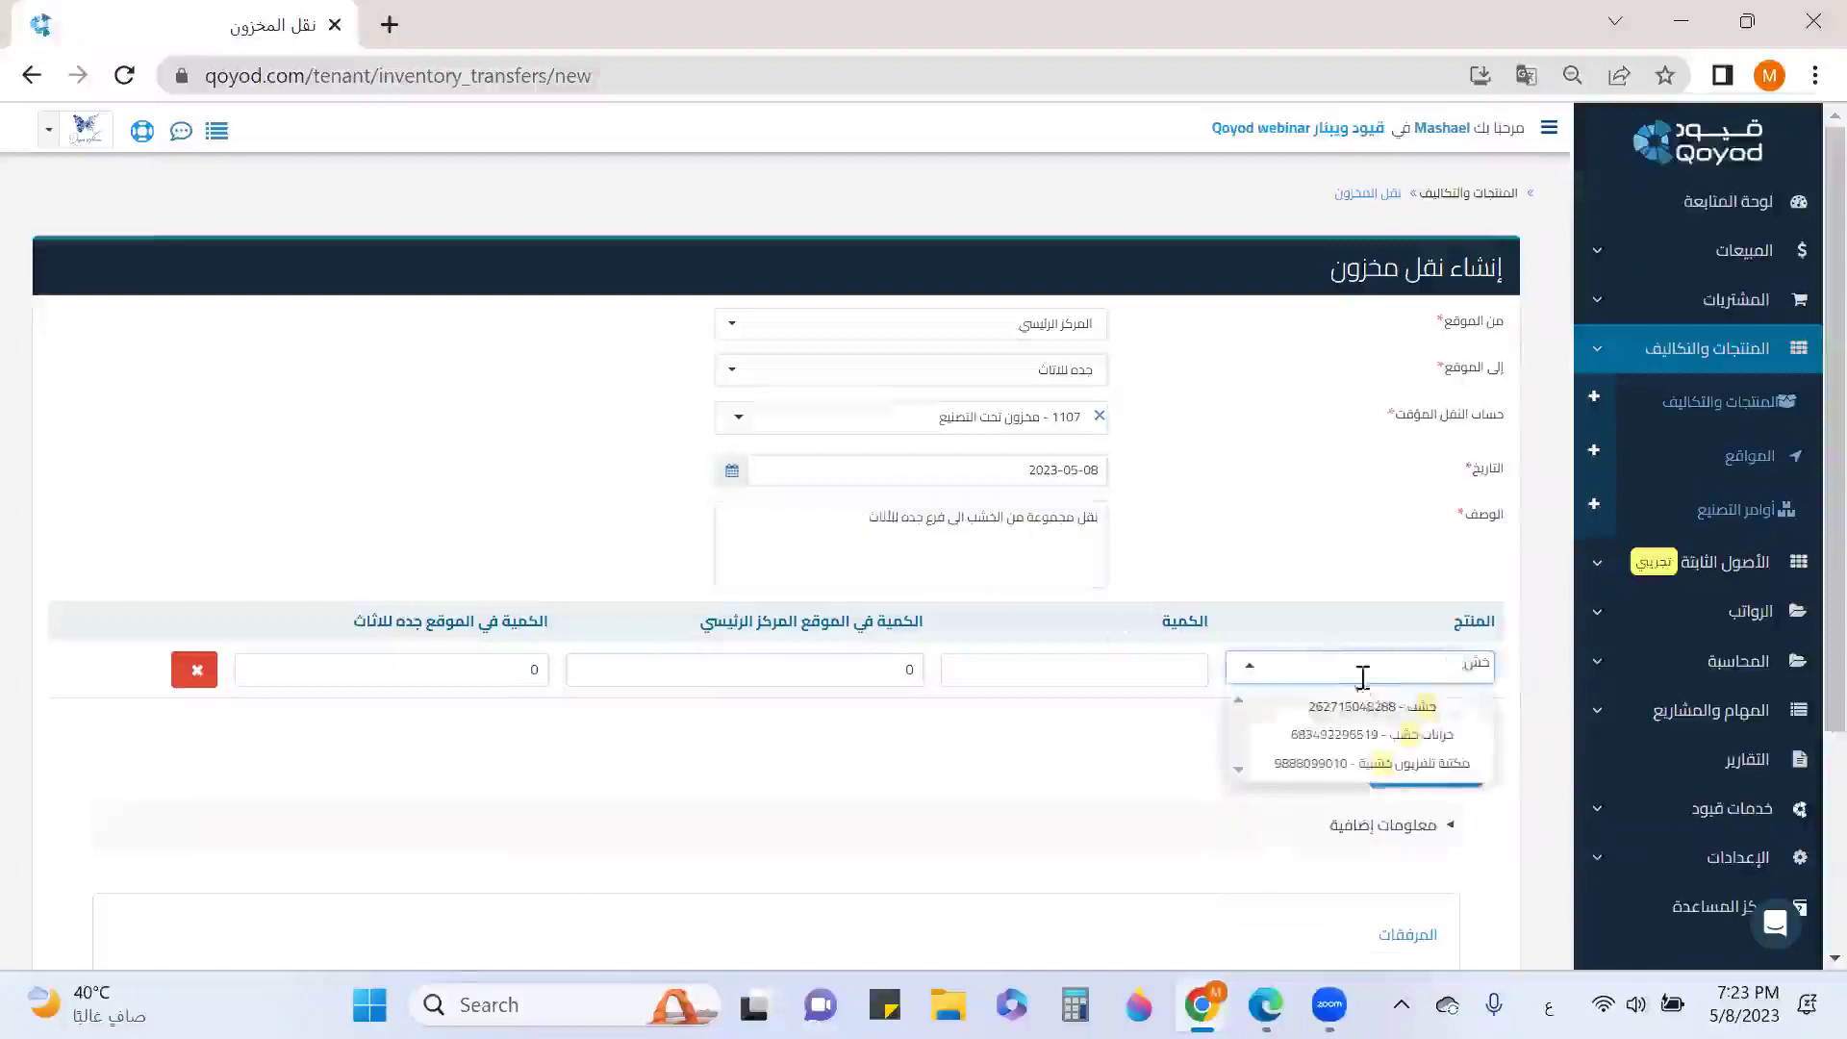
left_click(1370, 705)
left_click(1113, 670)
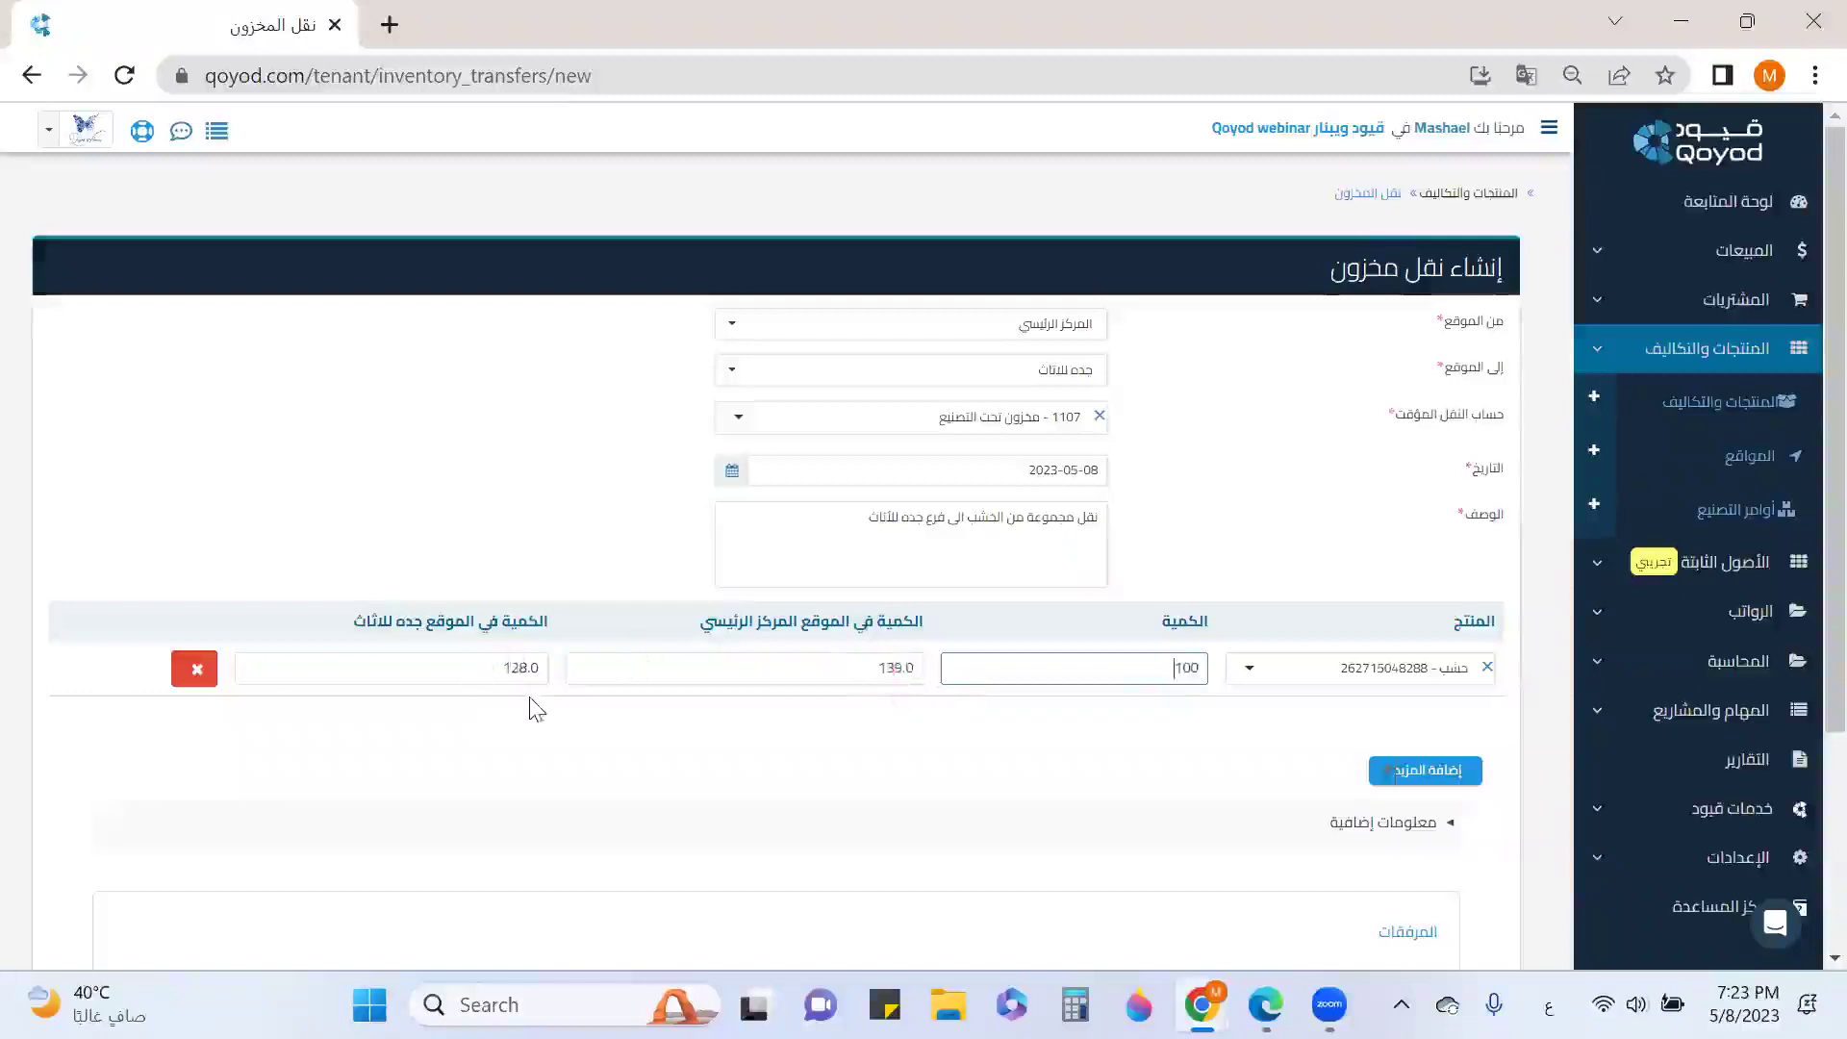
scroll(1157, 711, "down", 3)
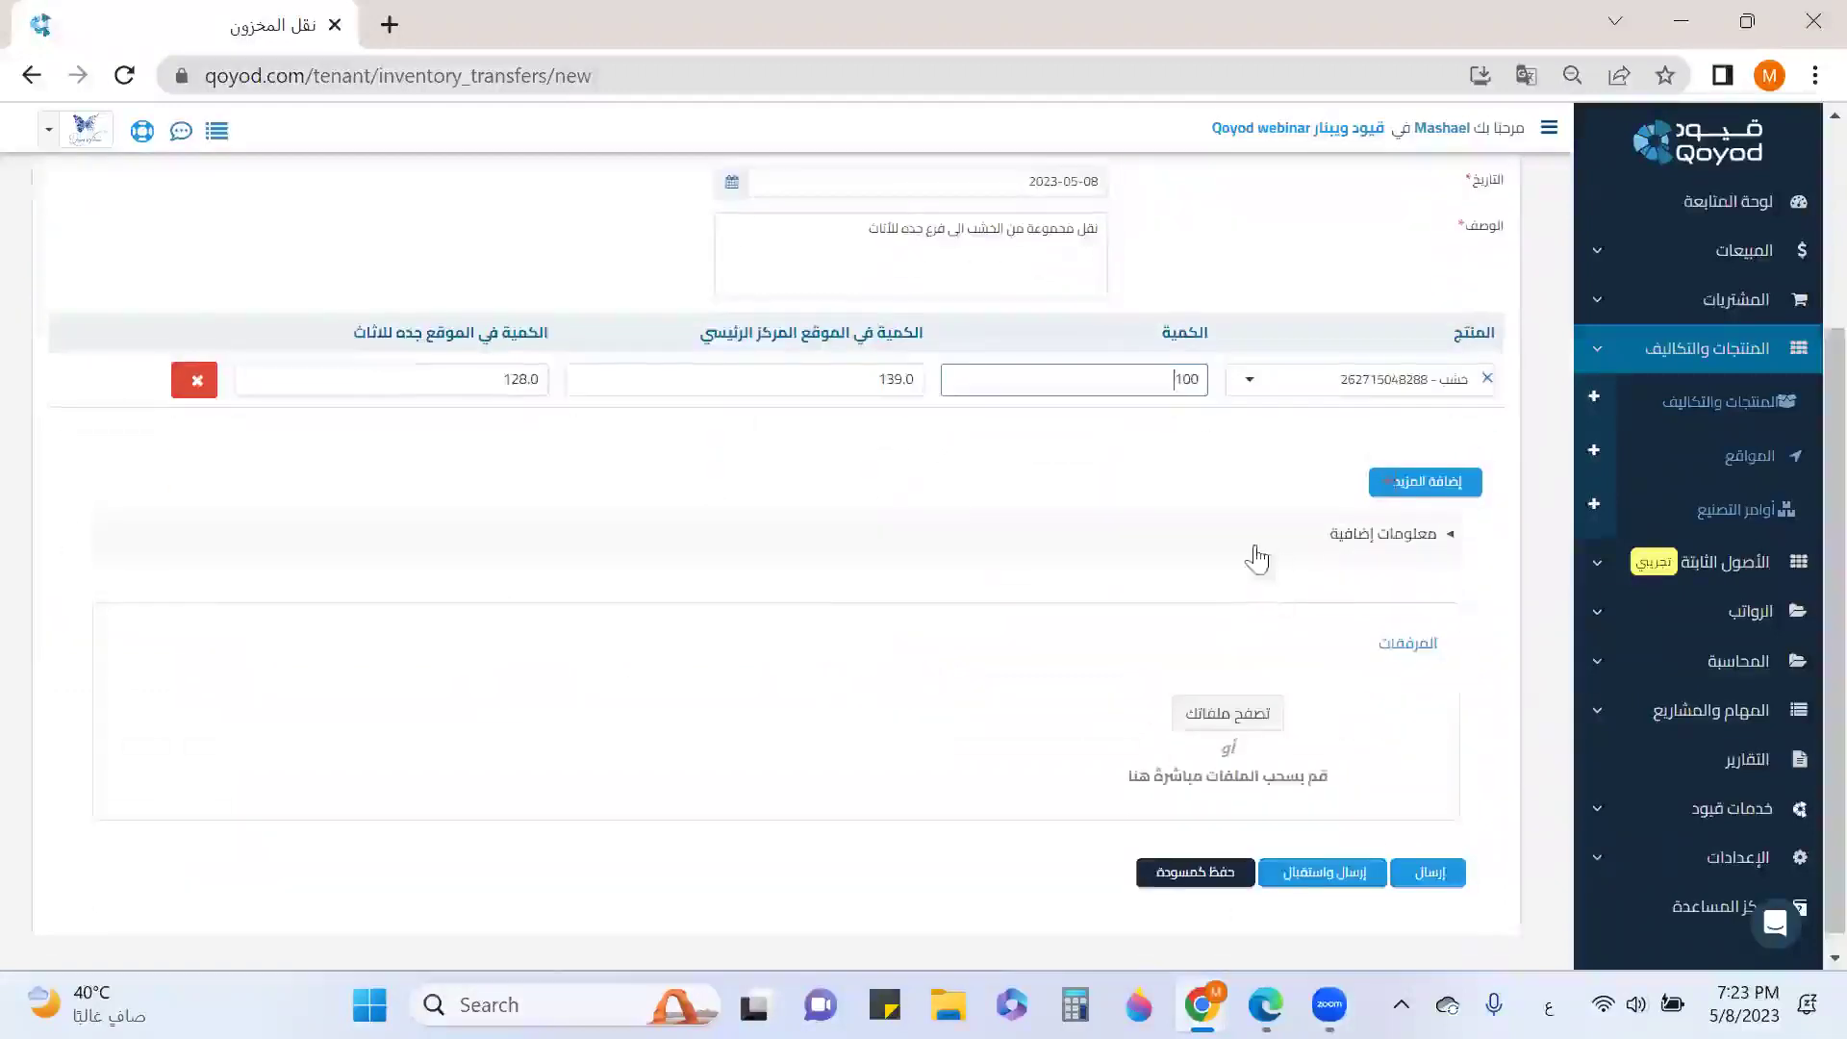
left_click(1431, 853)
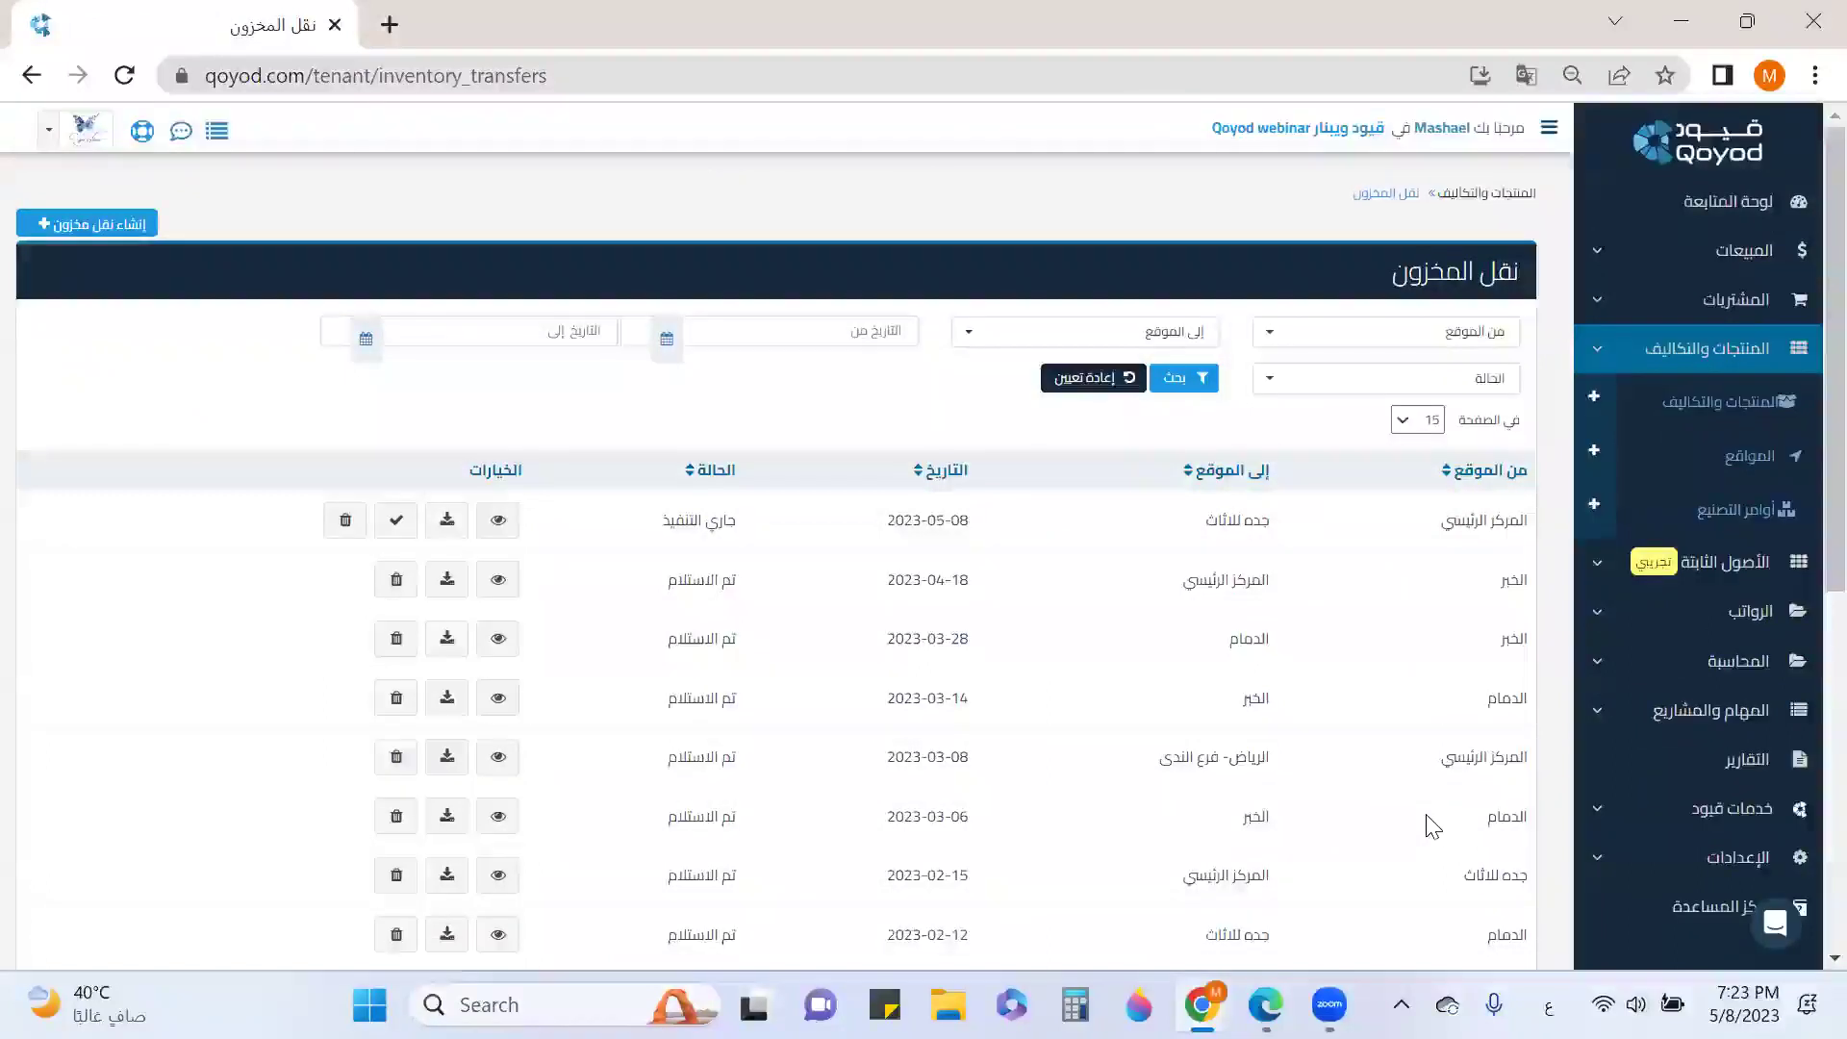
Mark the wood transfer as received, then open the خشب raw material's details.
left_click(403, 527)
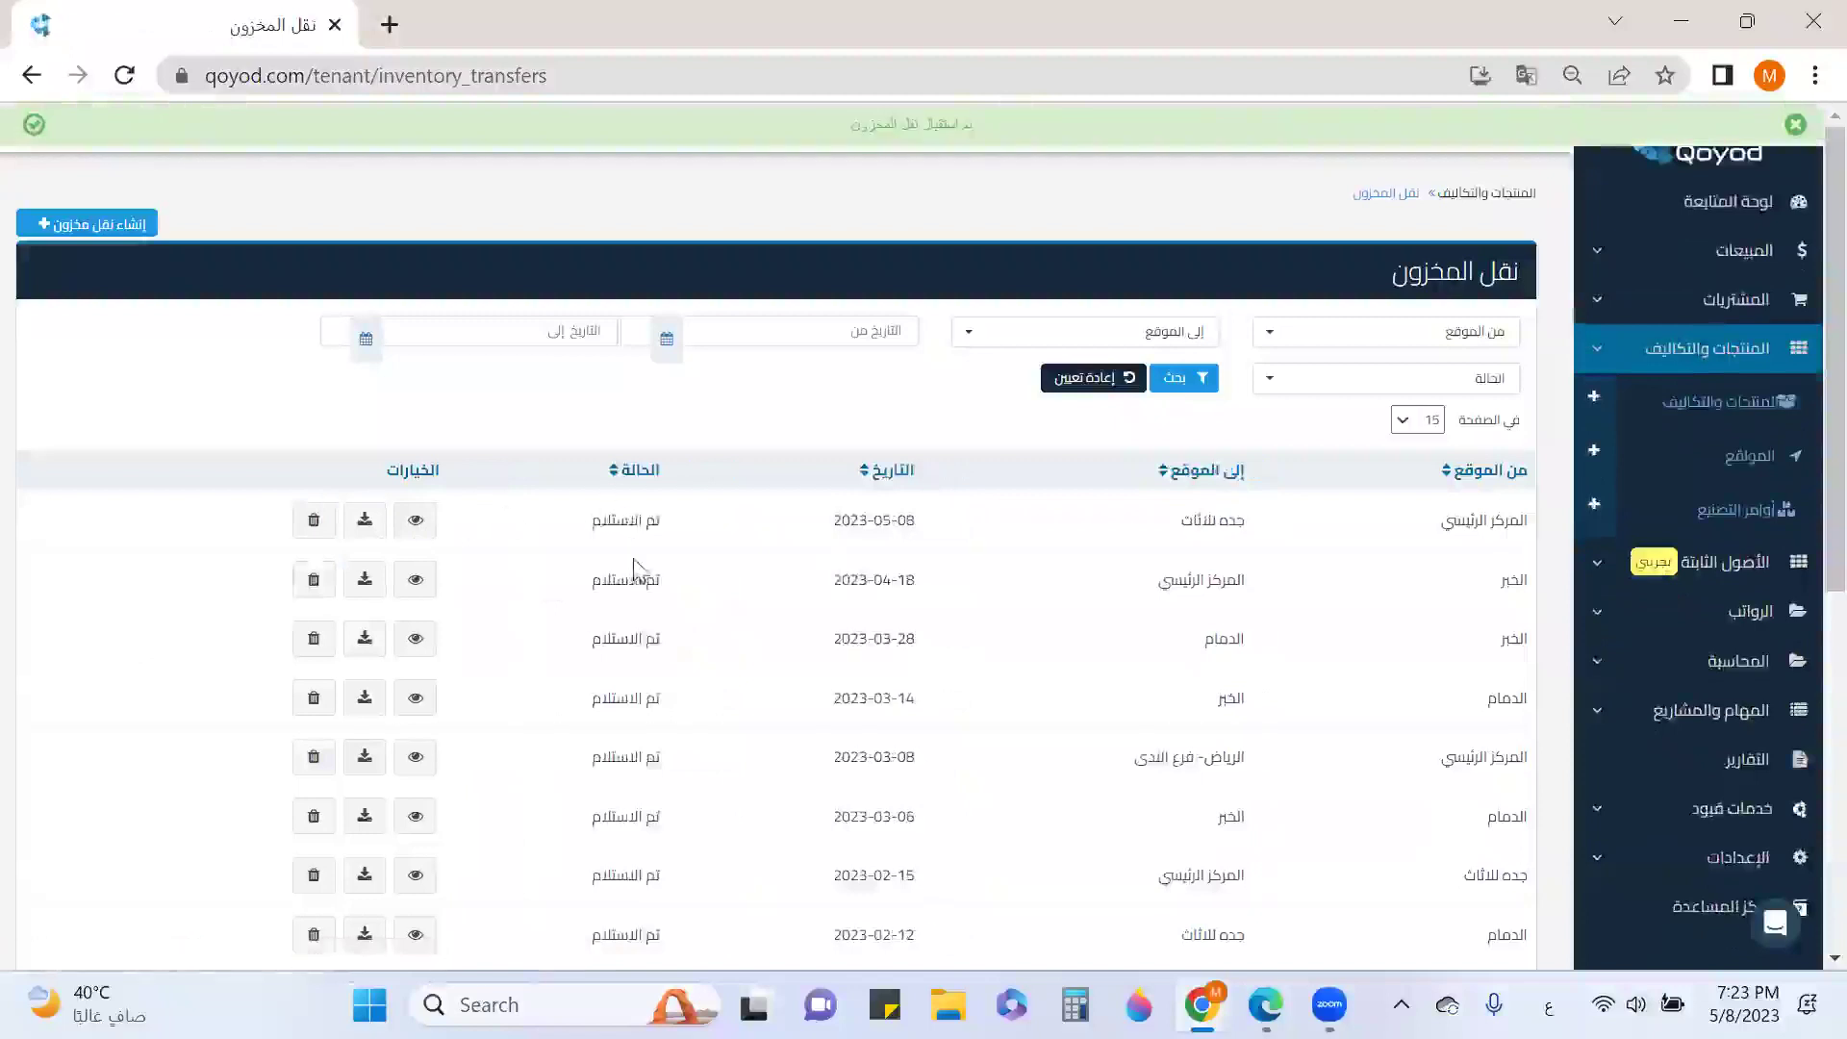
left_click(1749, 404)
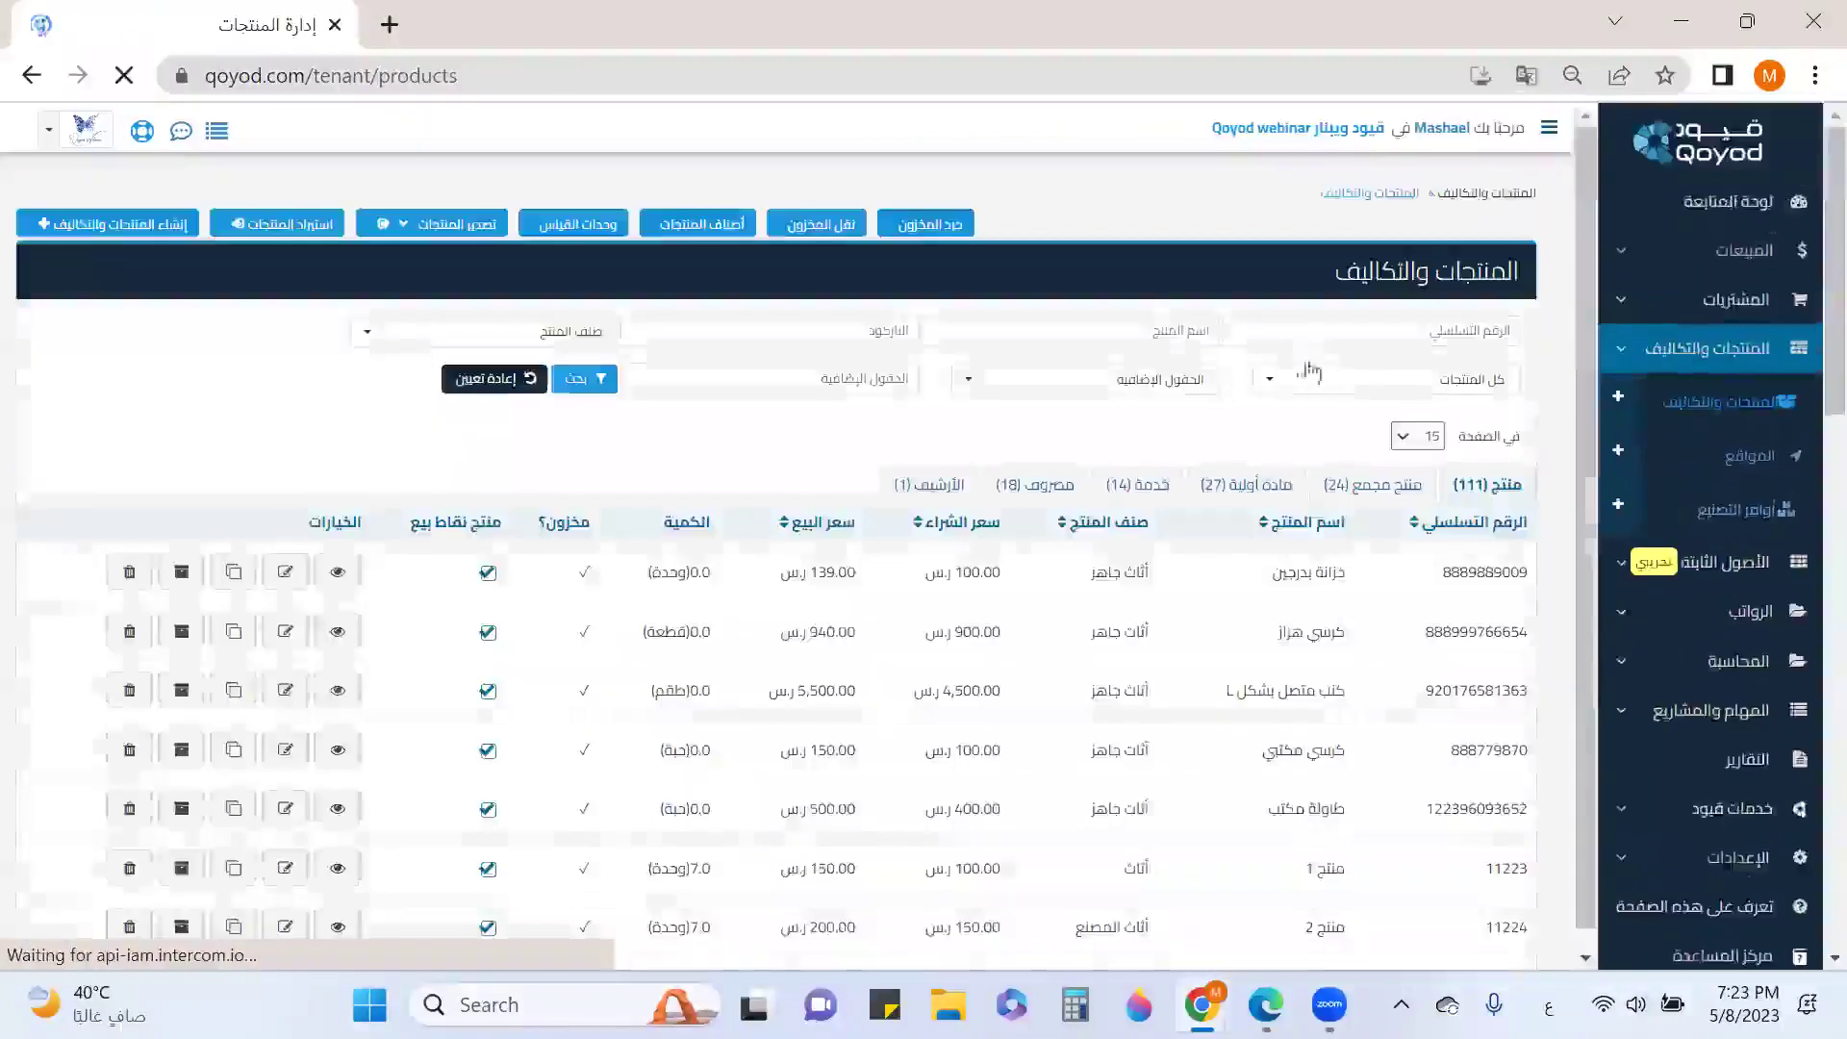
left_click(1195, 332)
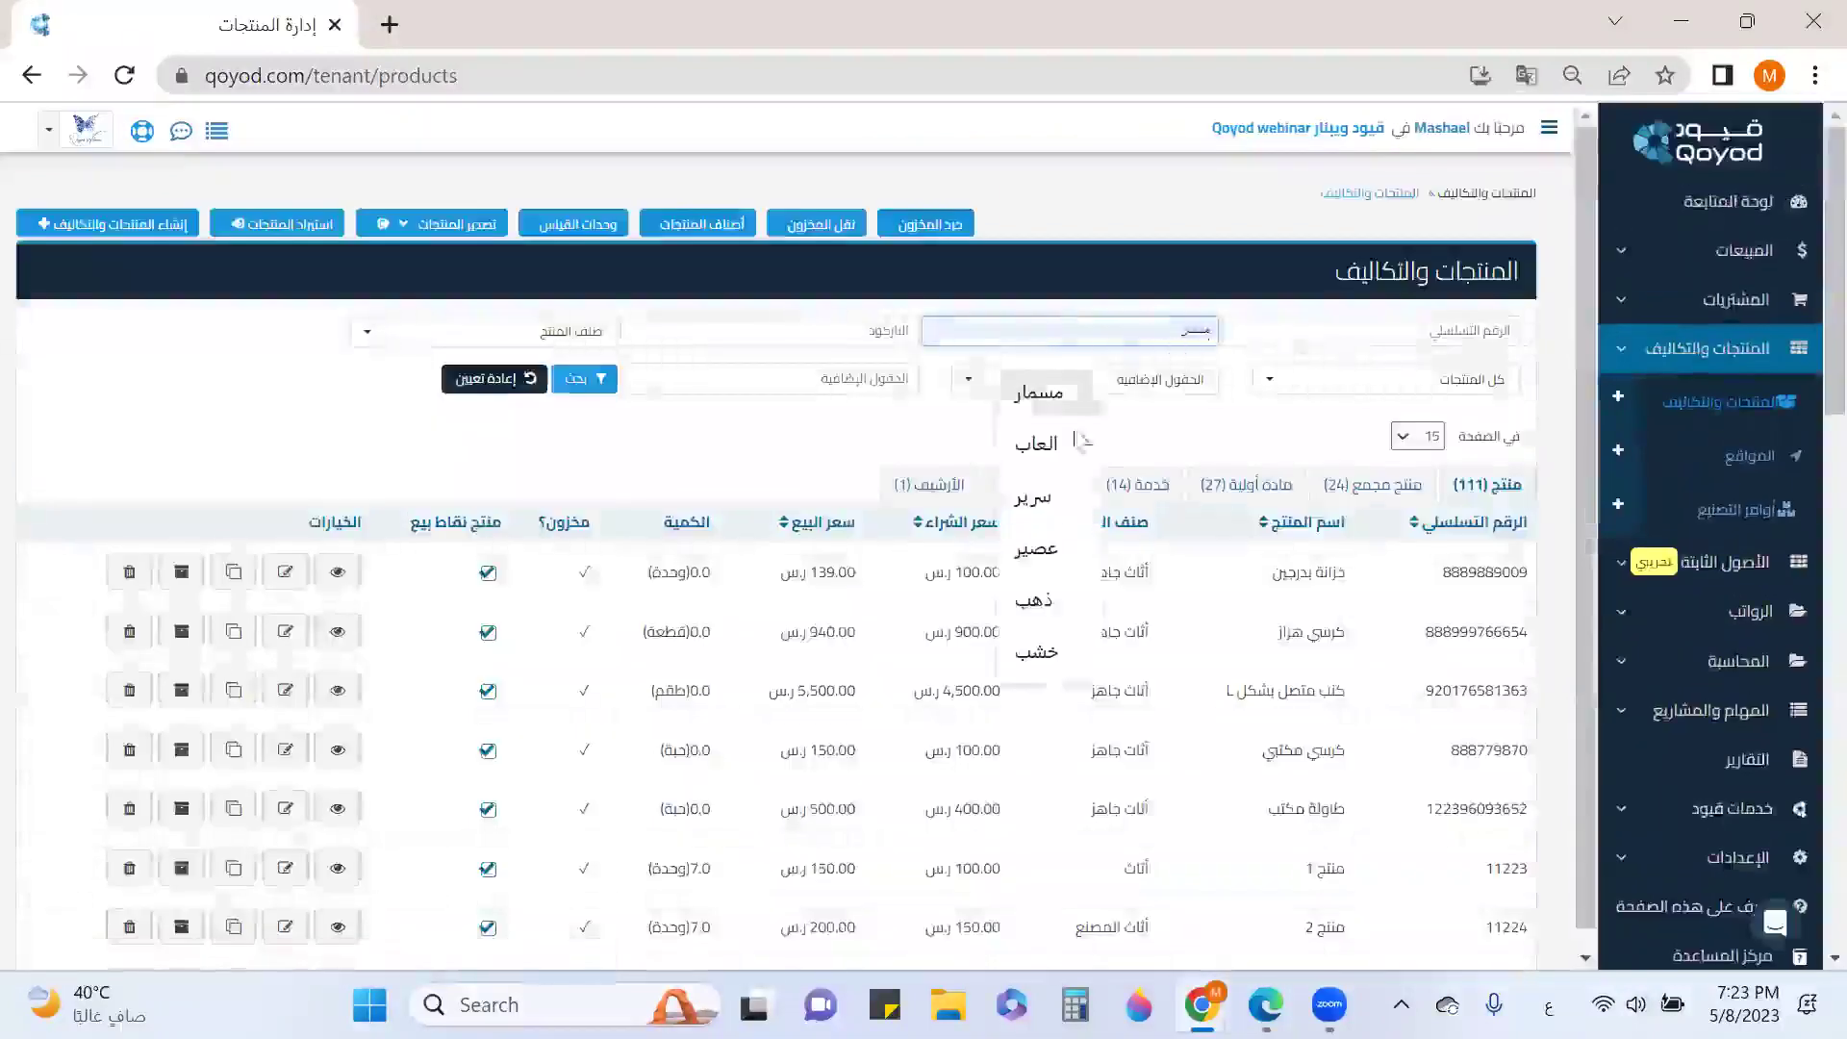
left_click(1068, 654)
left_click(587, 379)
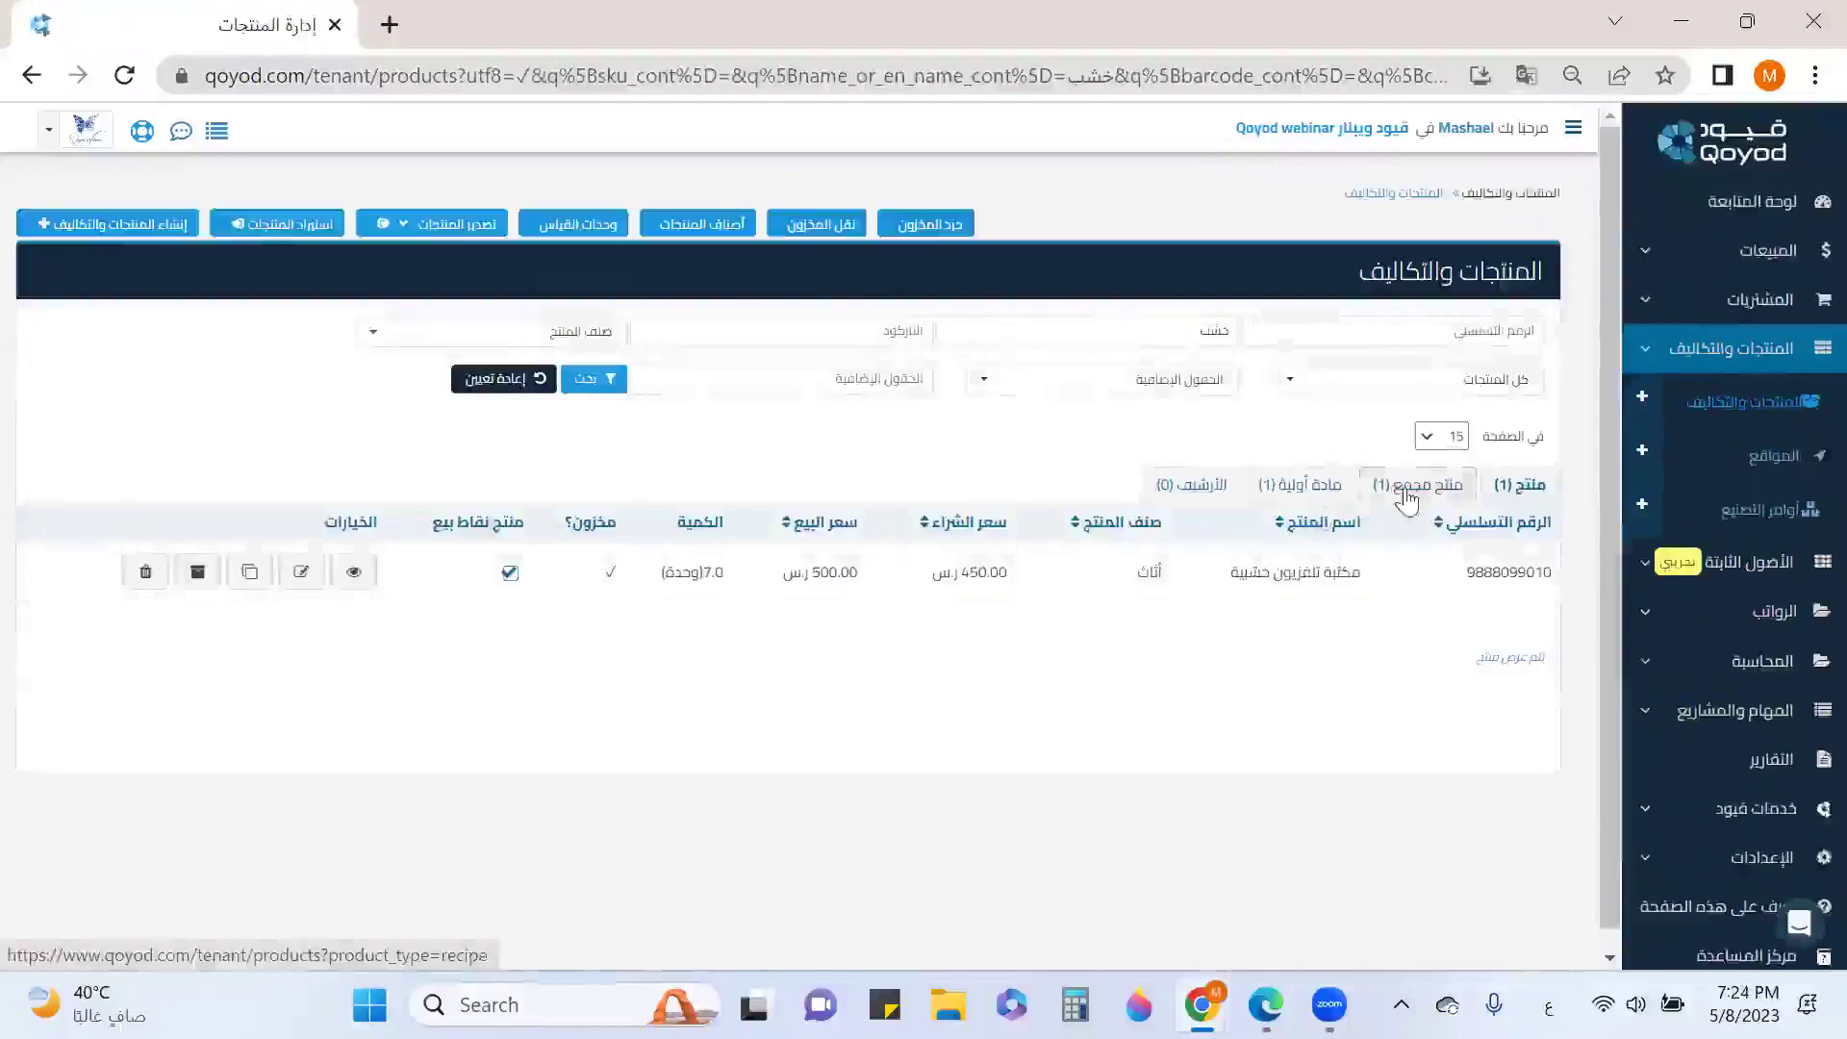
left_click(1308, 497)
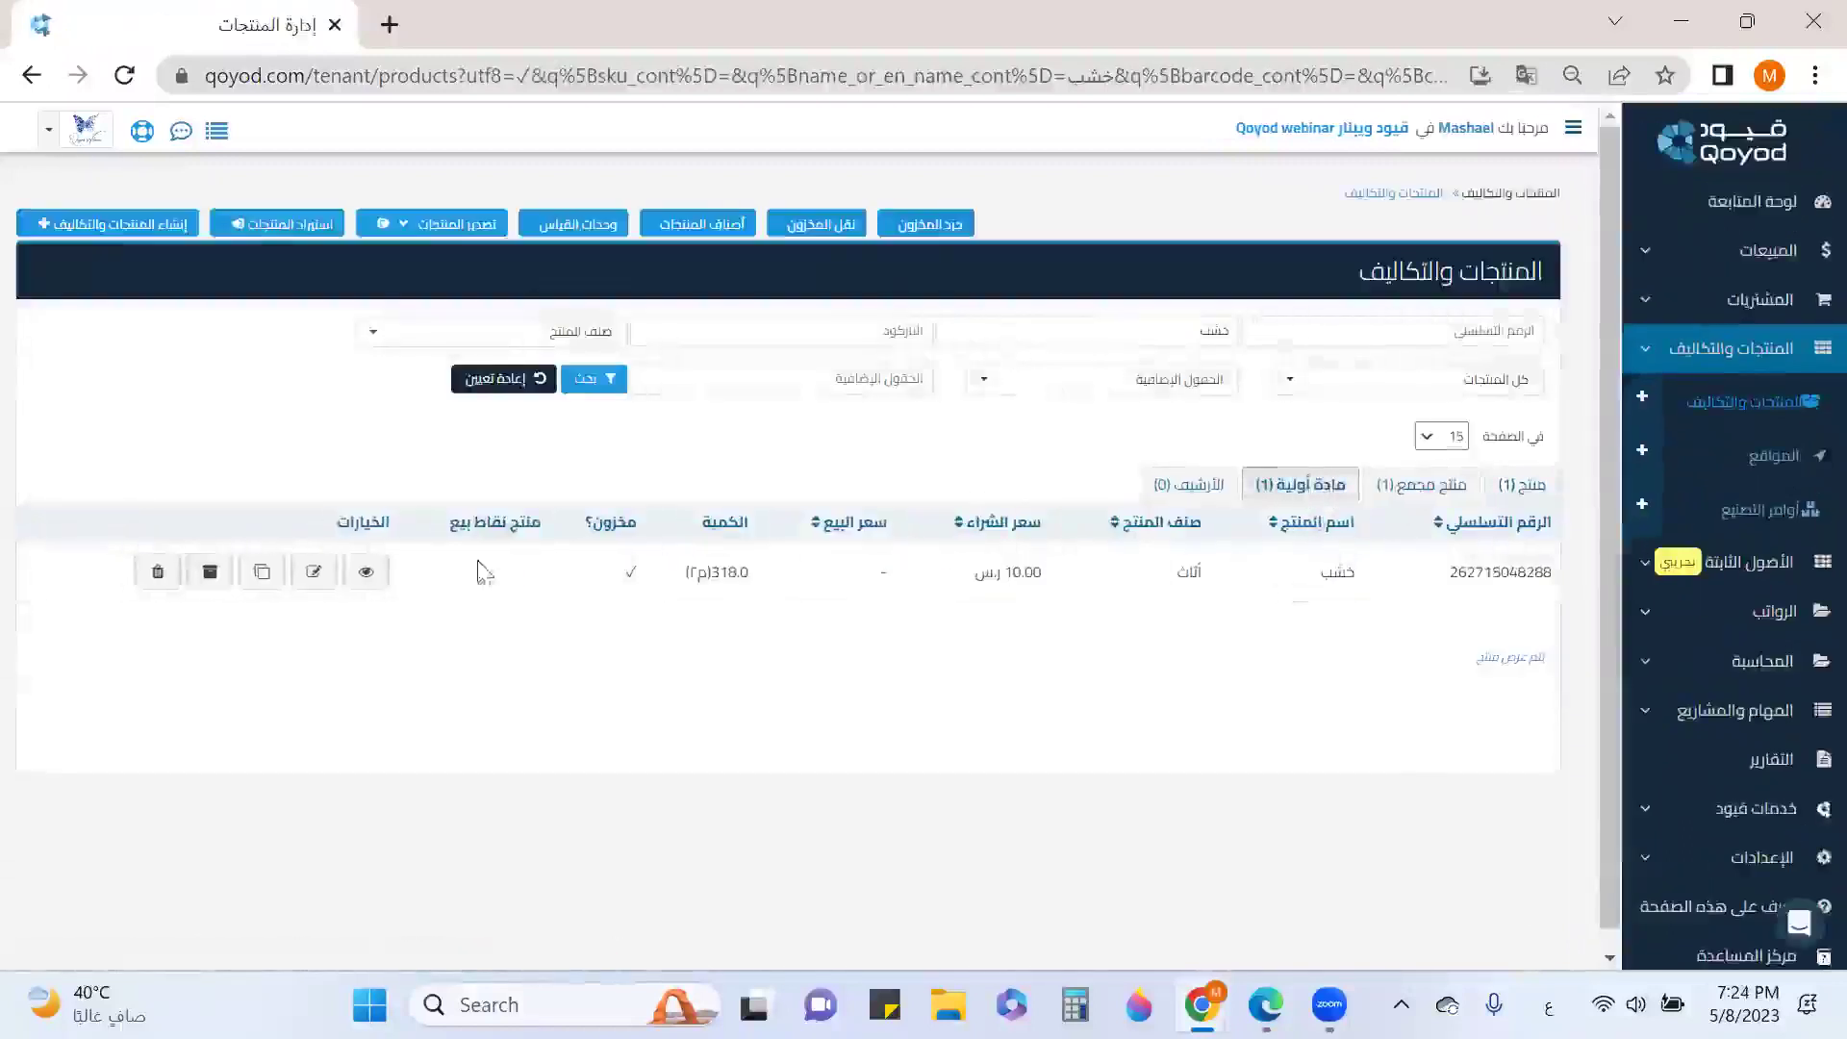
left_click(368, 574)
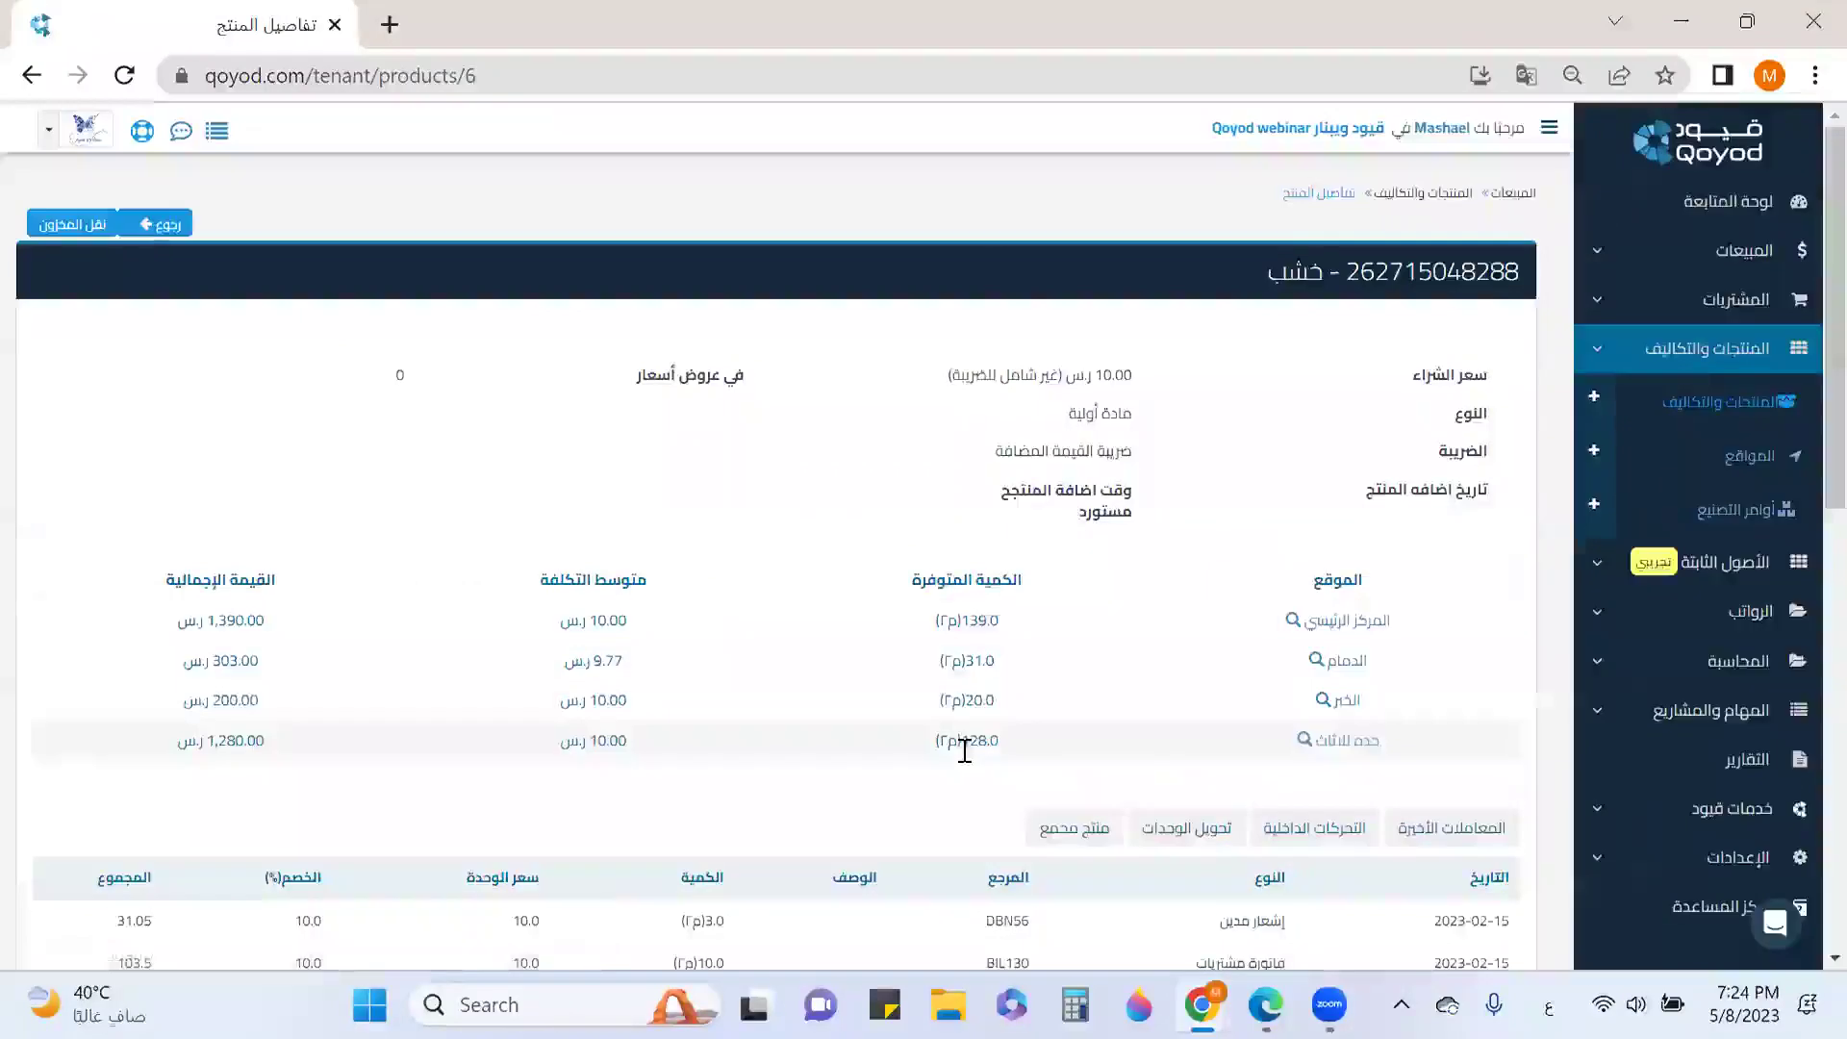
Check خشب stock movements at المركز الرئيسي and جده للاثاث, then return to the products list.
left_click(1327, 623)
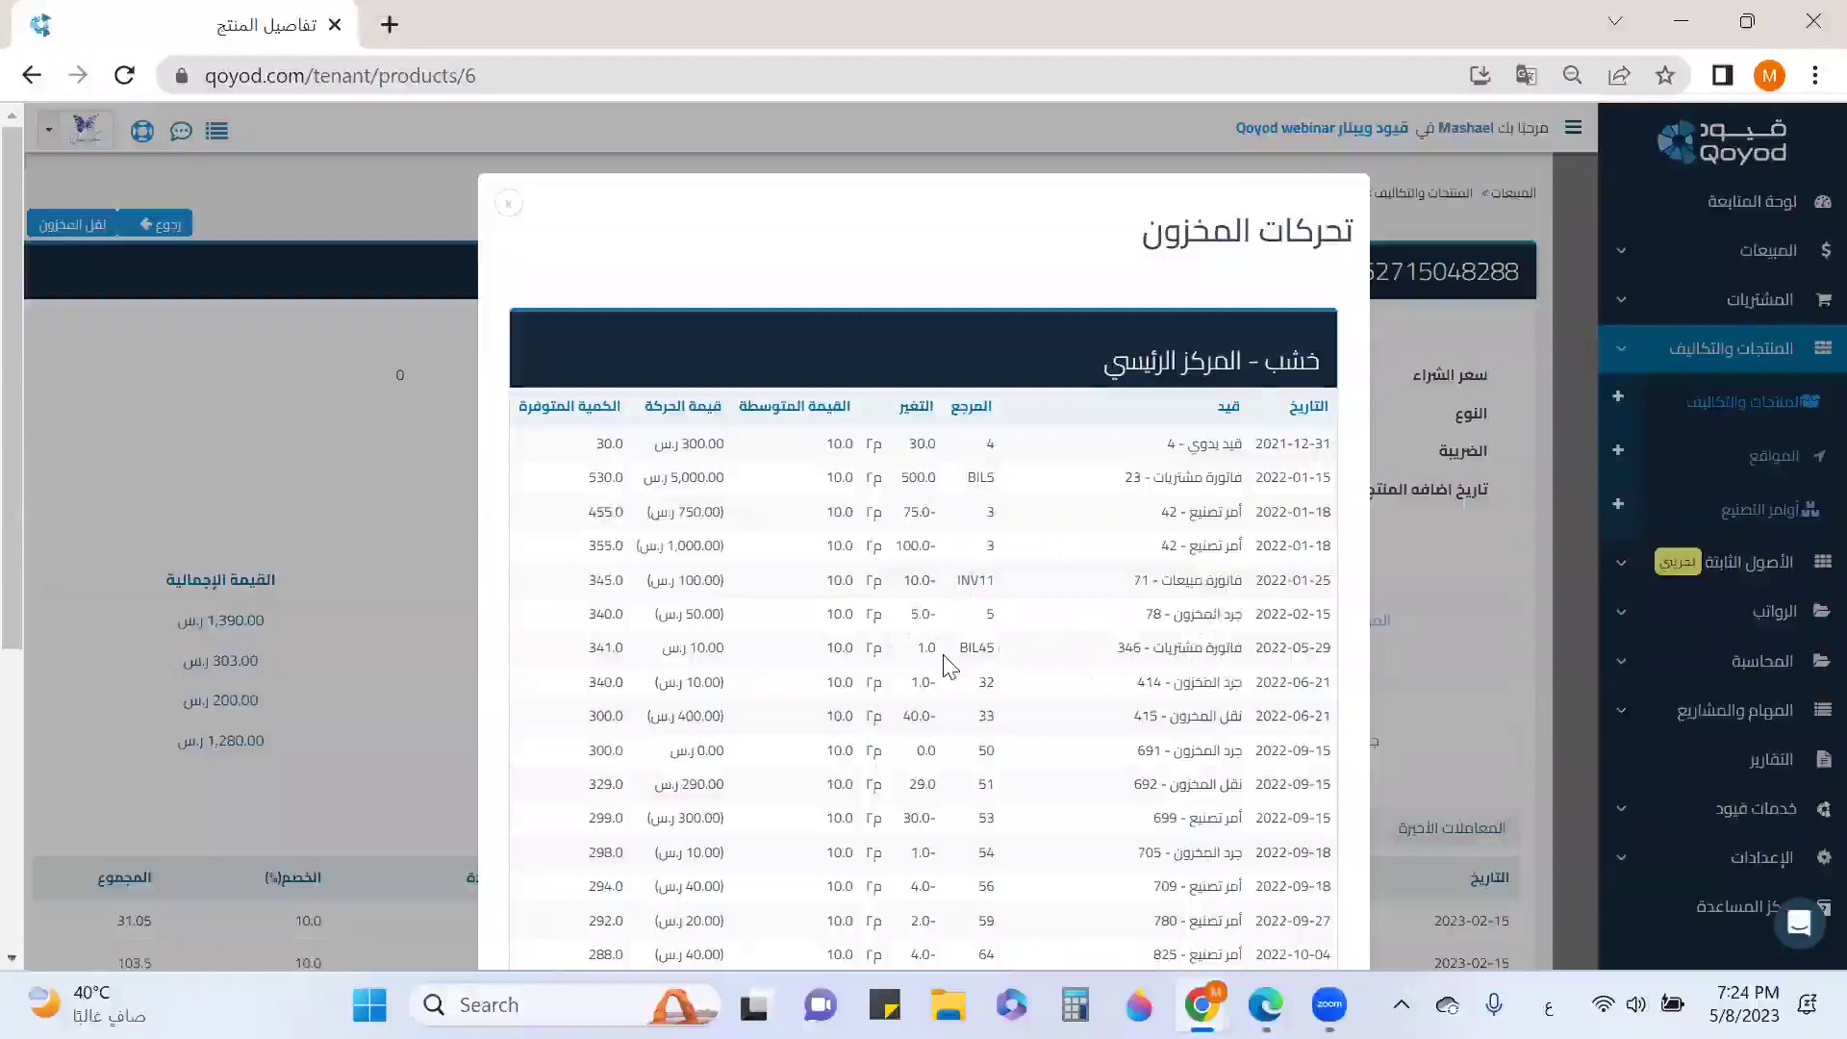
scroll(947, 664, "down", 1)
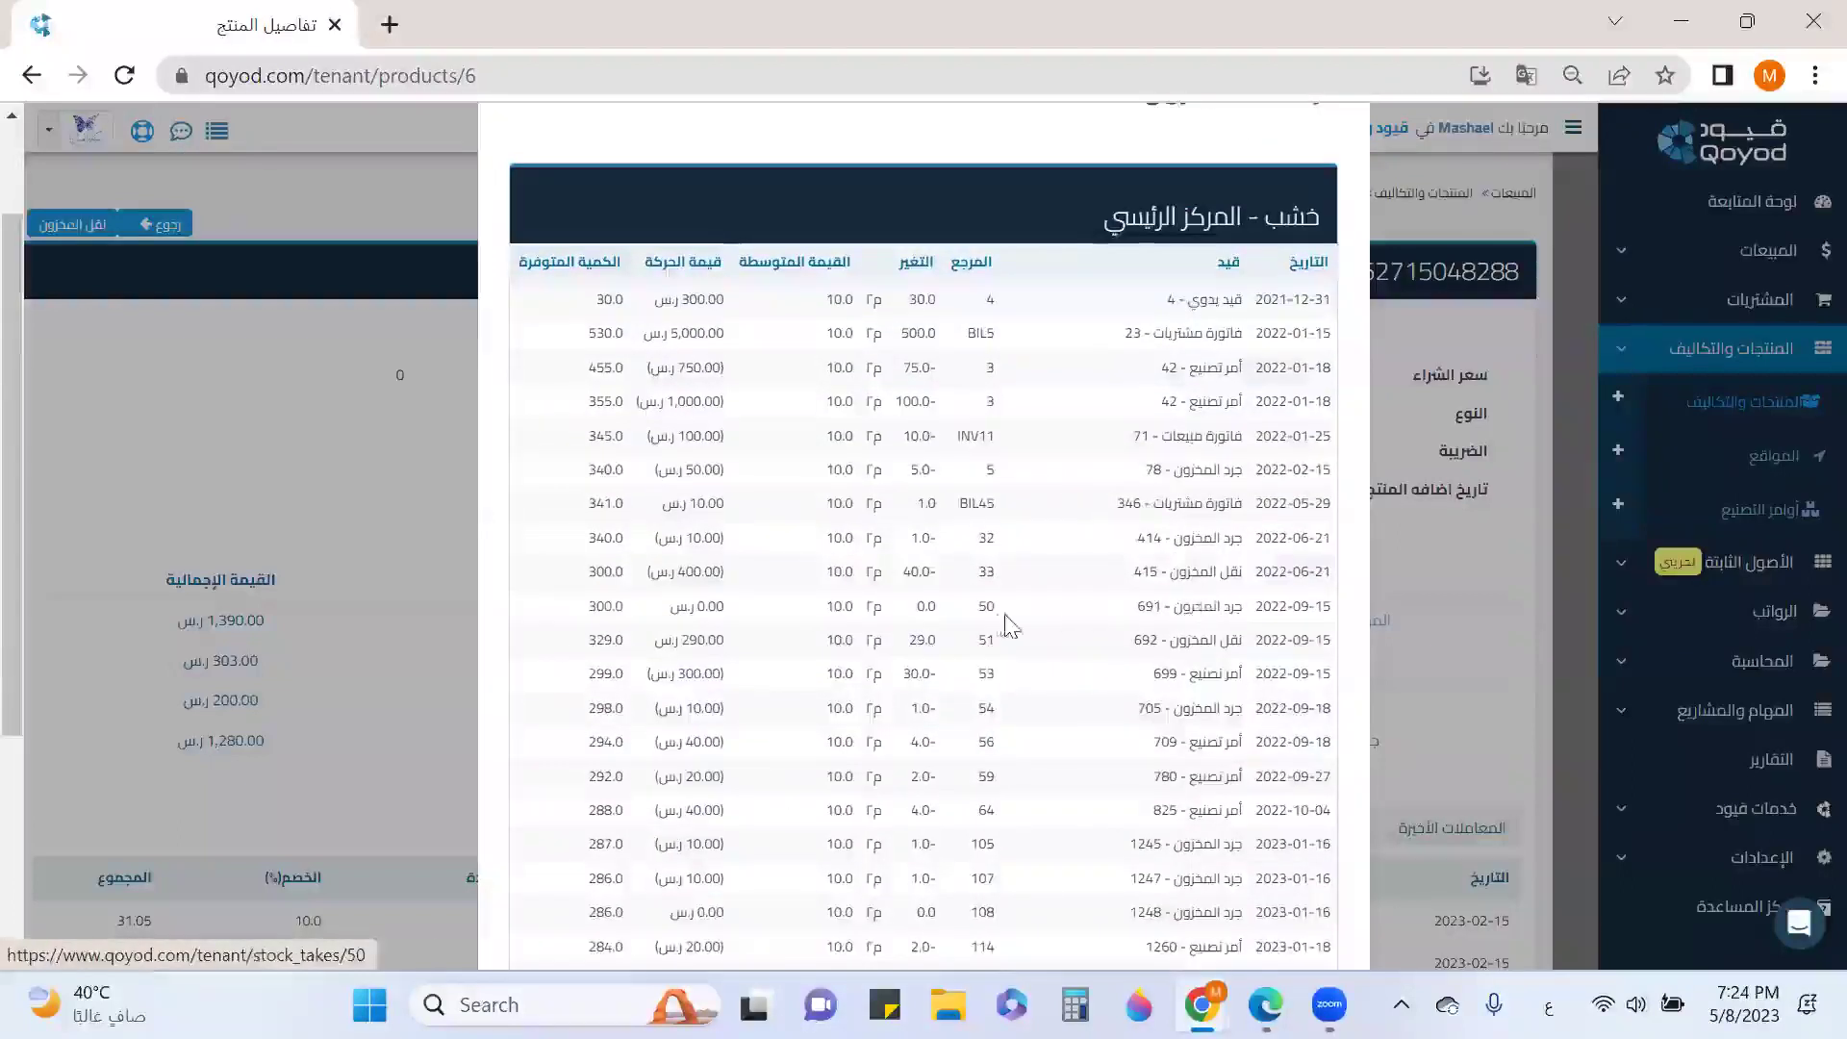
scroll(988, 539, "down", 3)
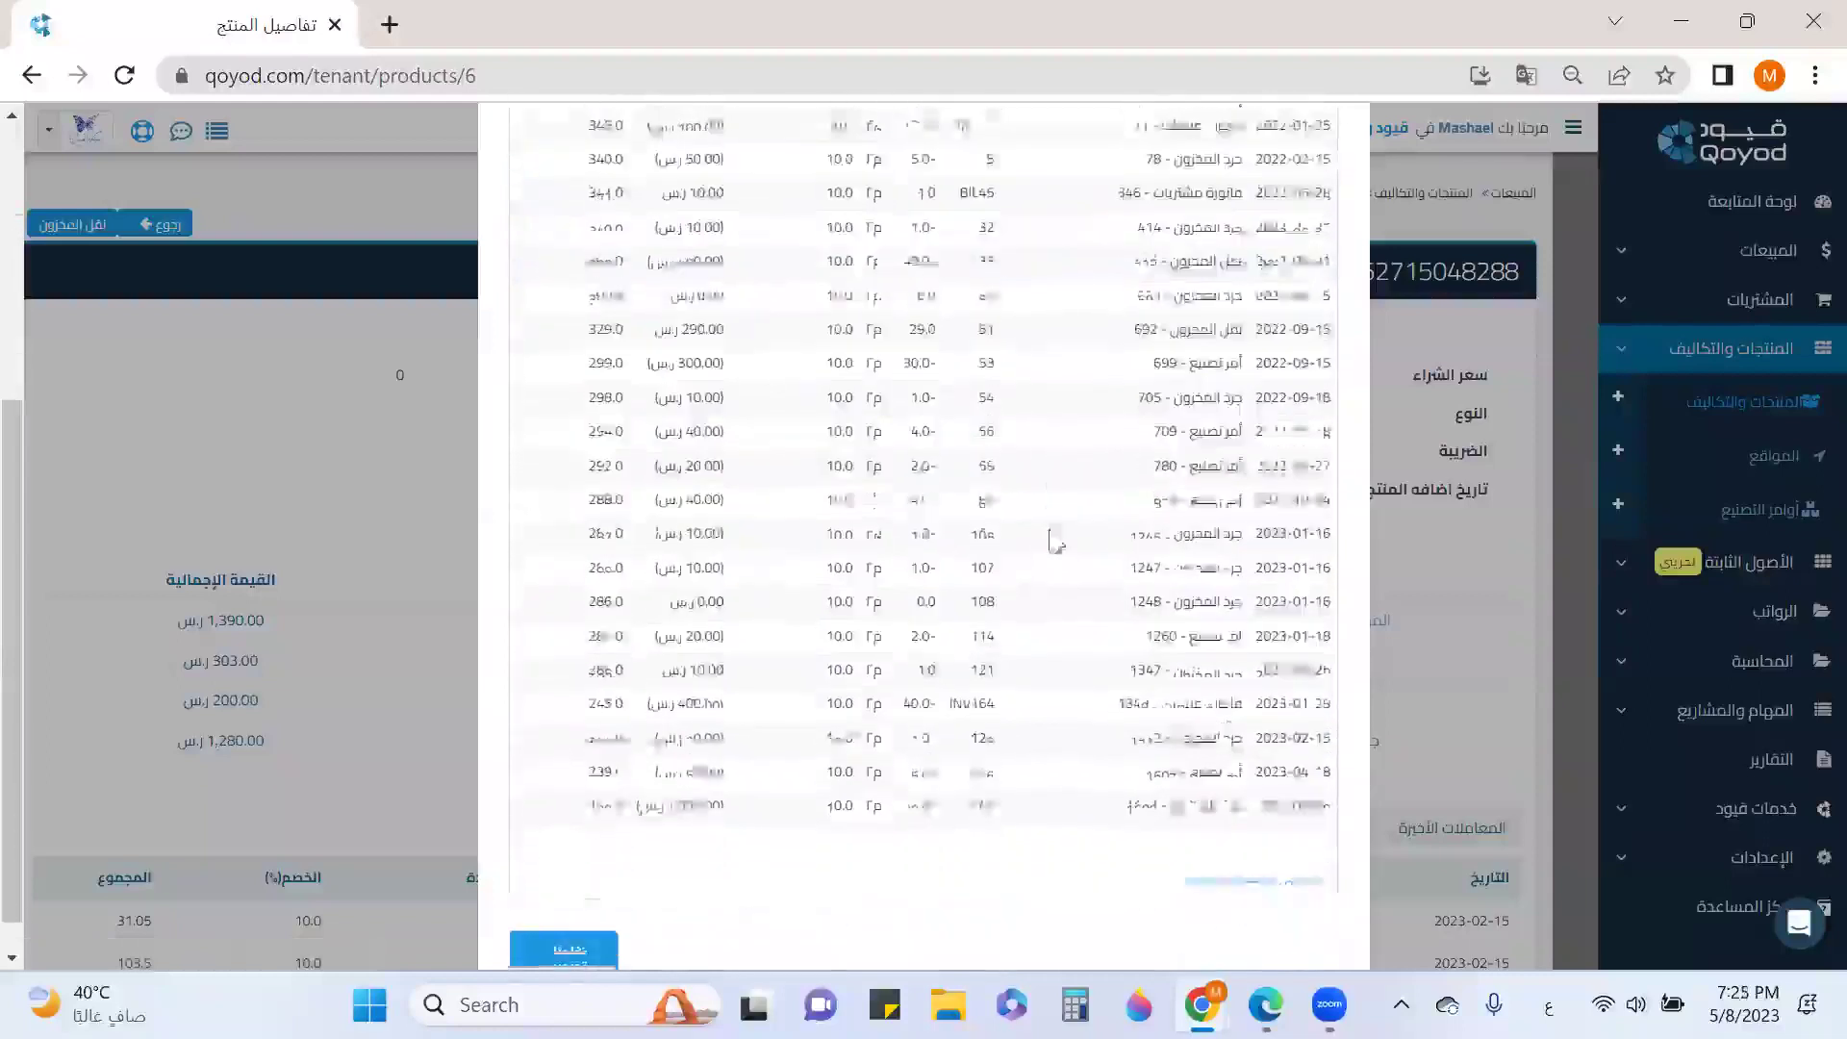
scroll(1106, 596, "up", 5)
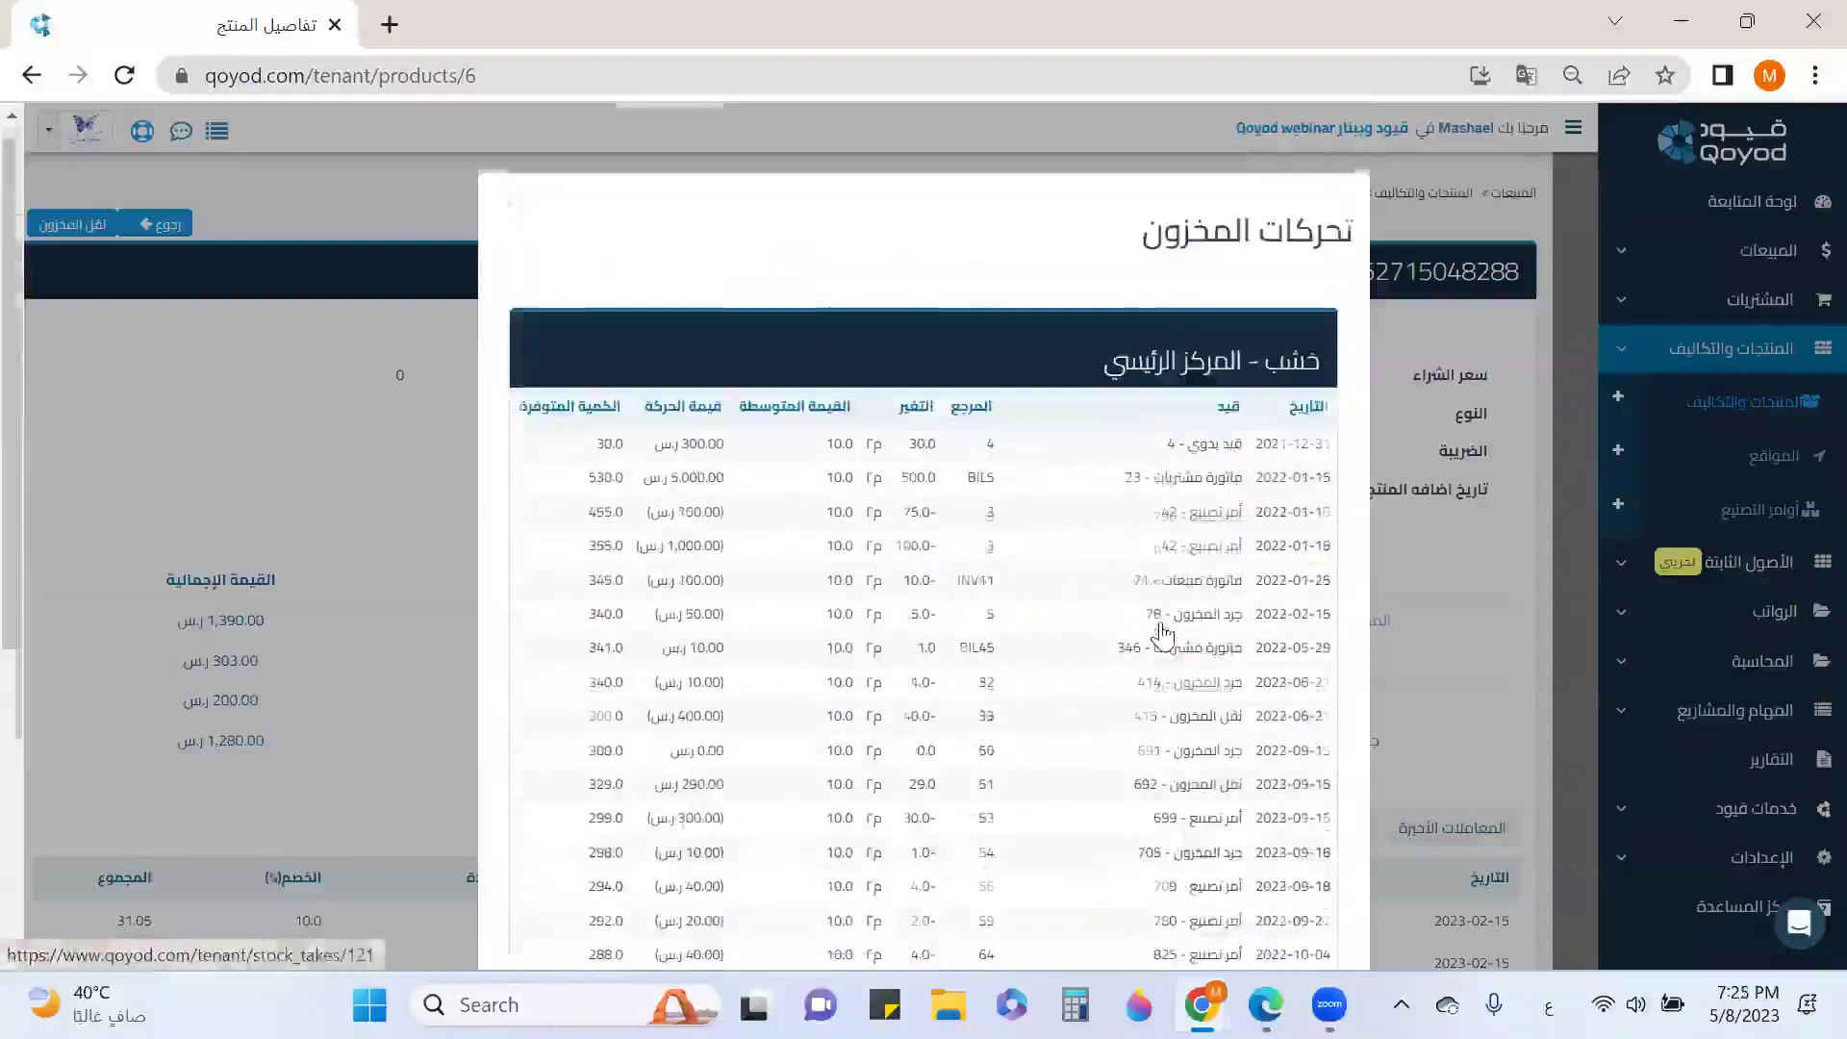
left_click(510, 204)
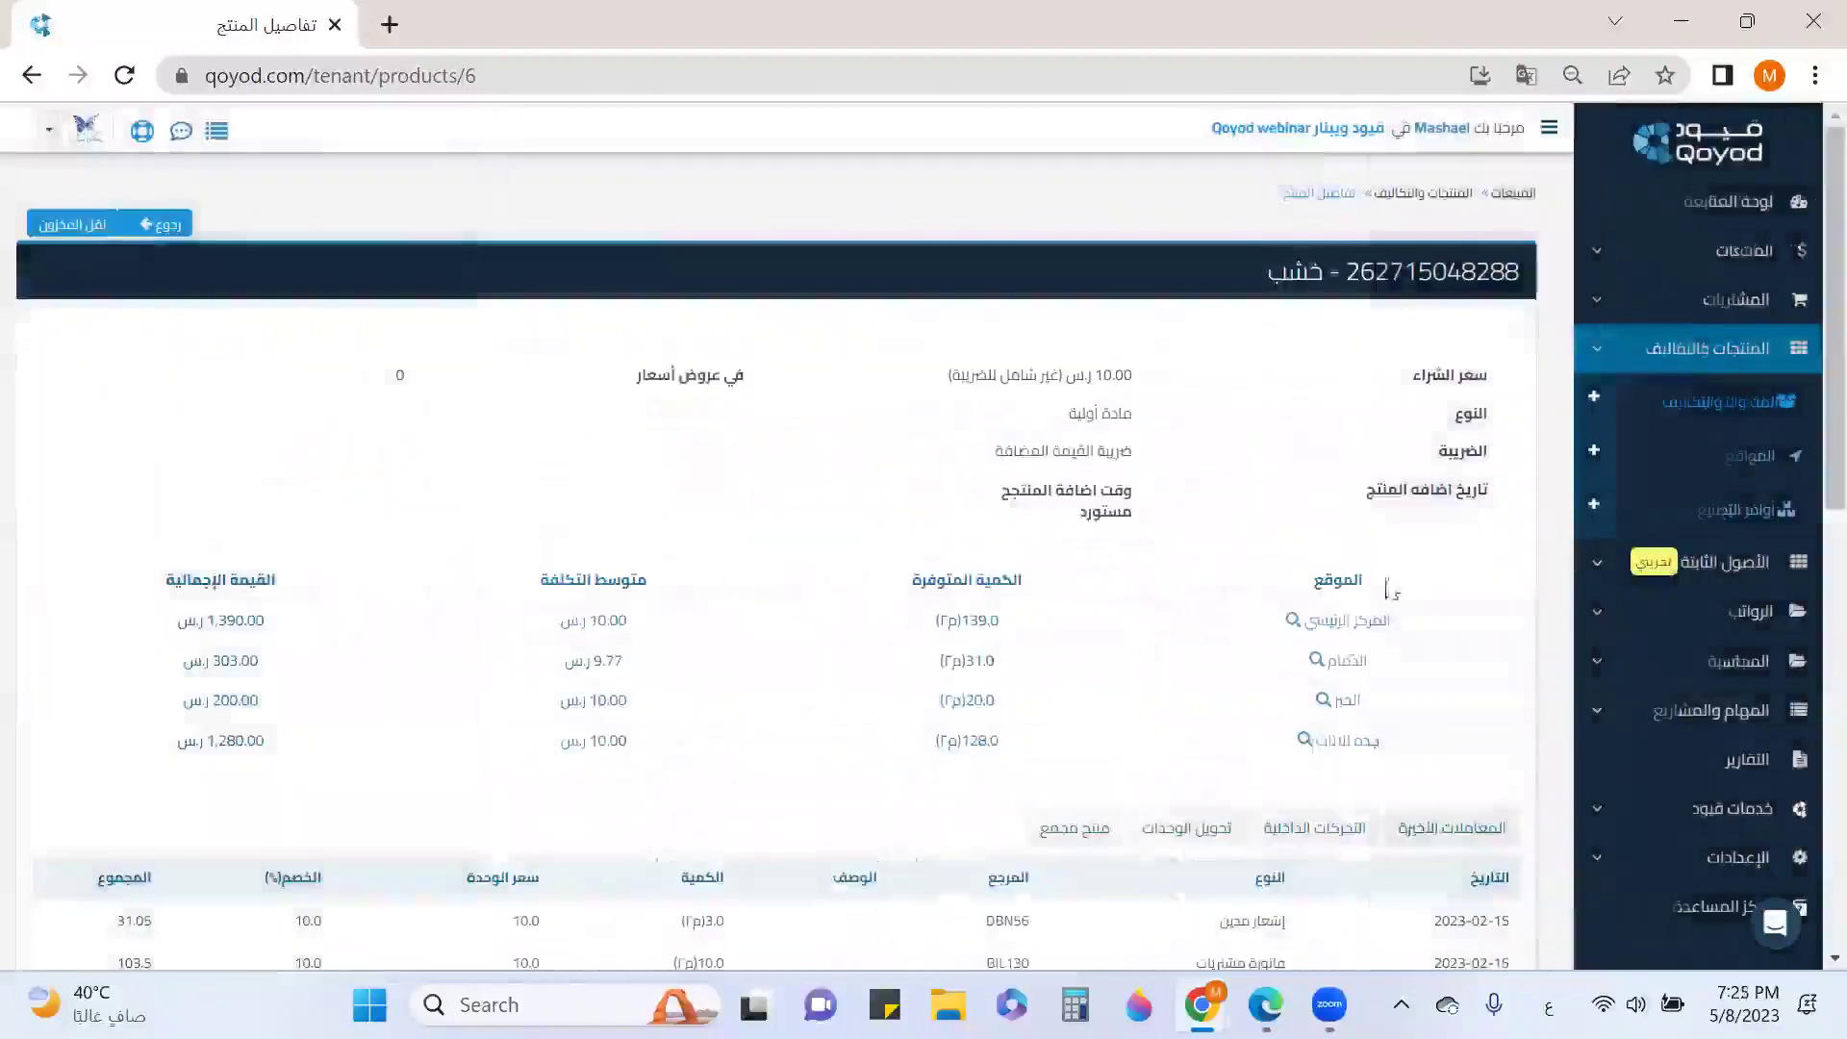
left_click(1318, 752)
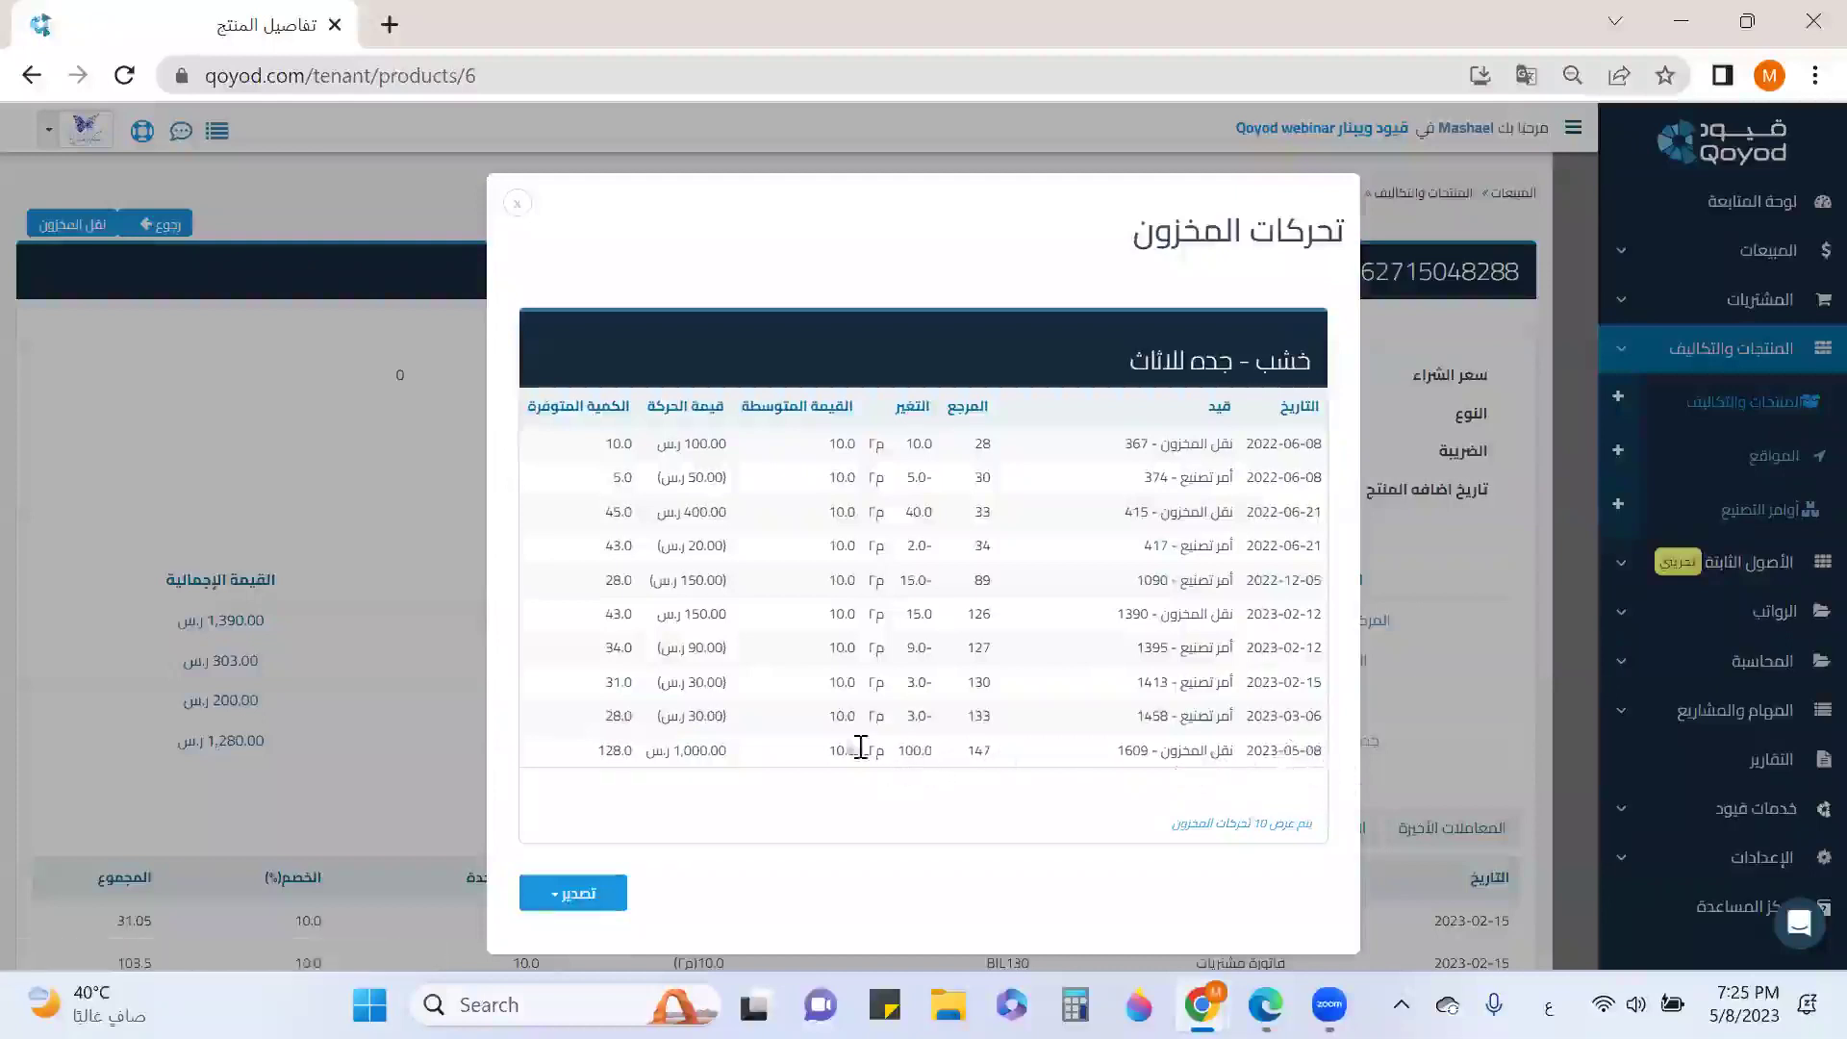
left_click(516, 204)
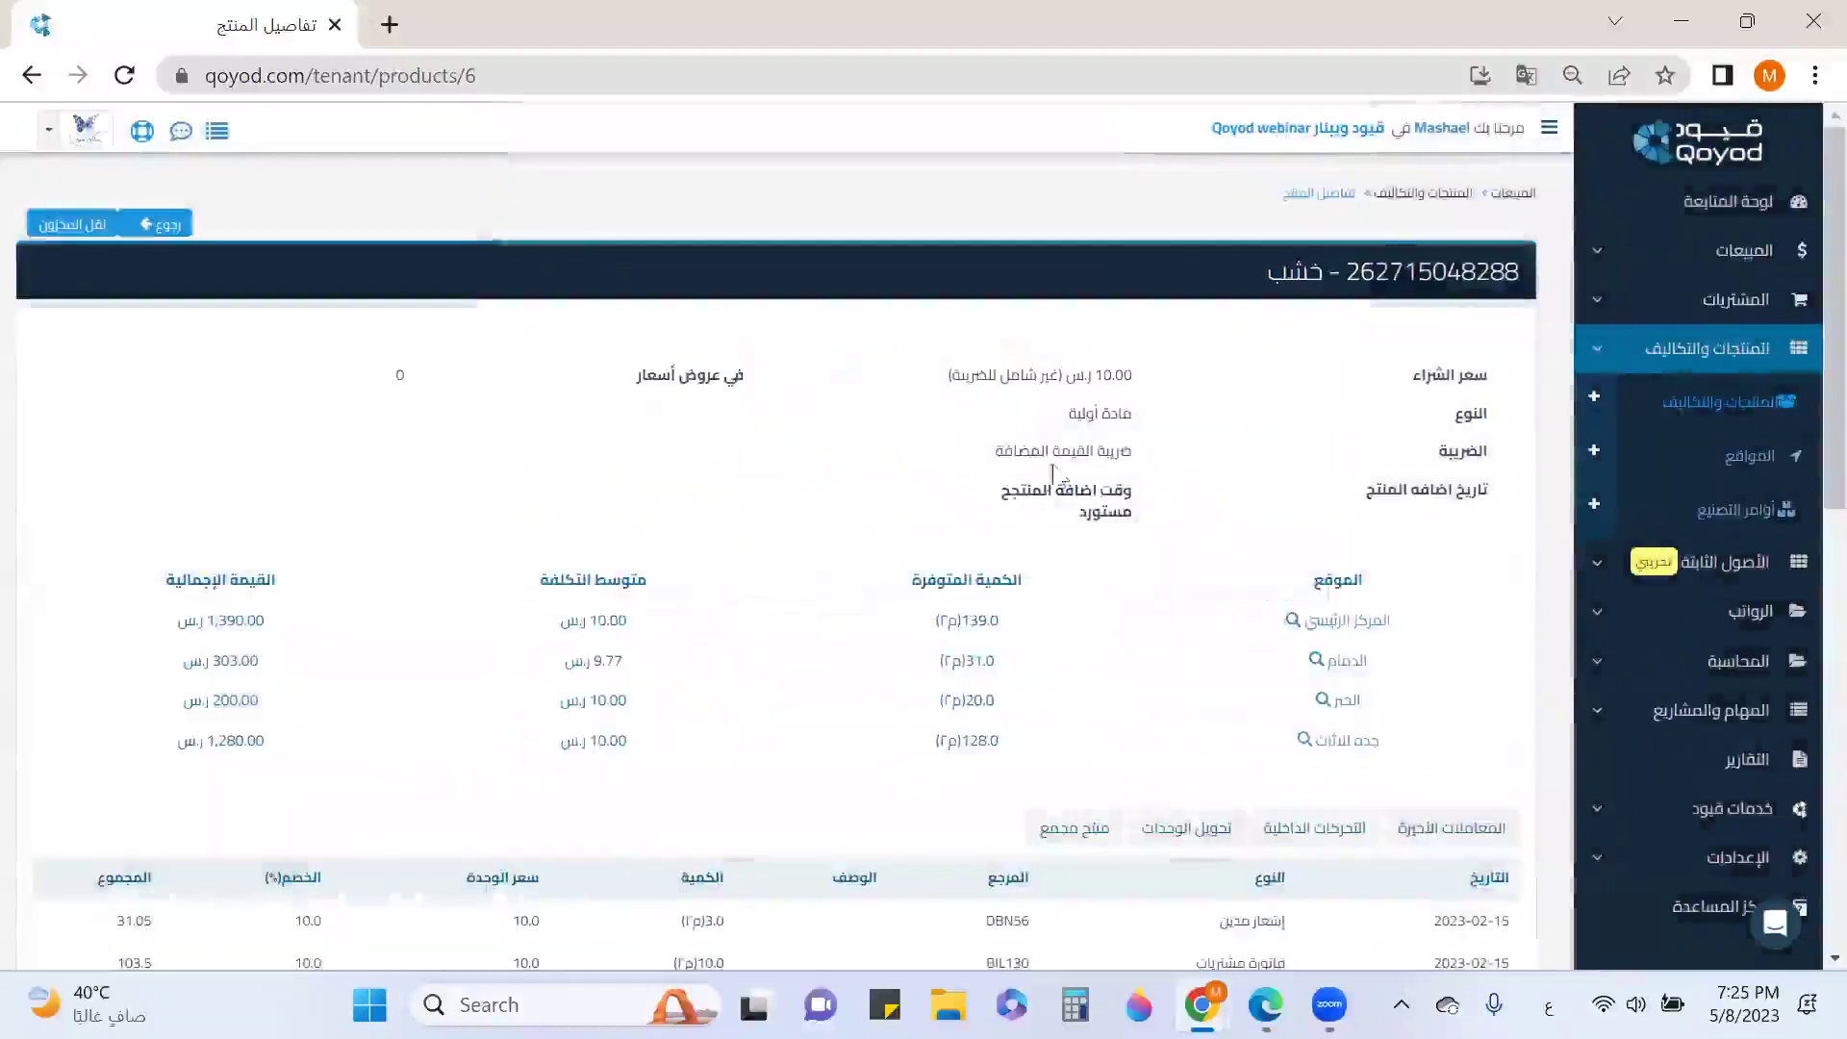
left_click(1406, 204)
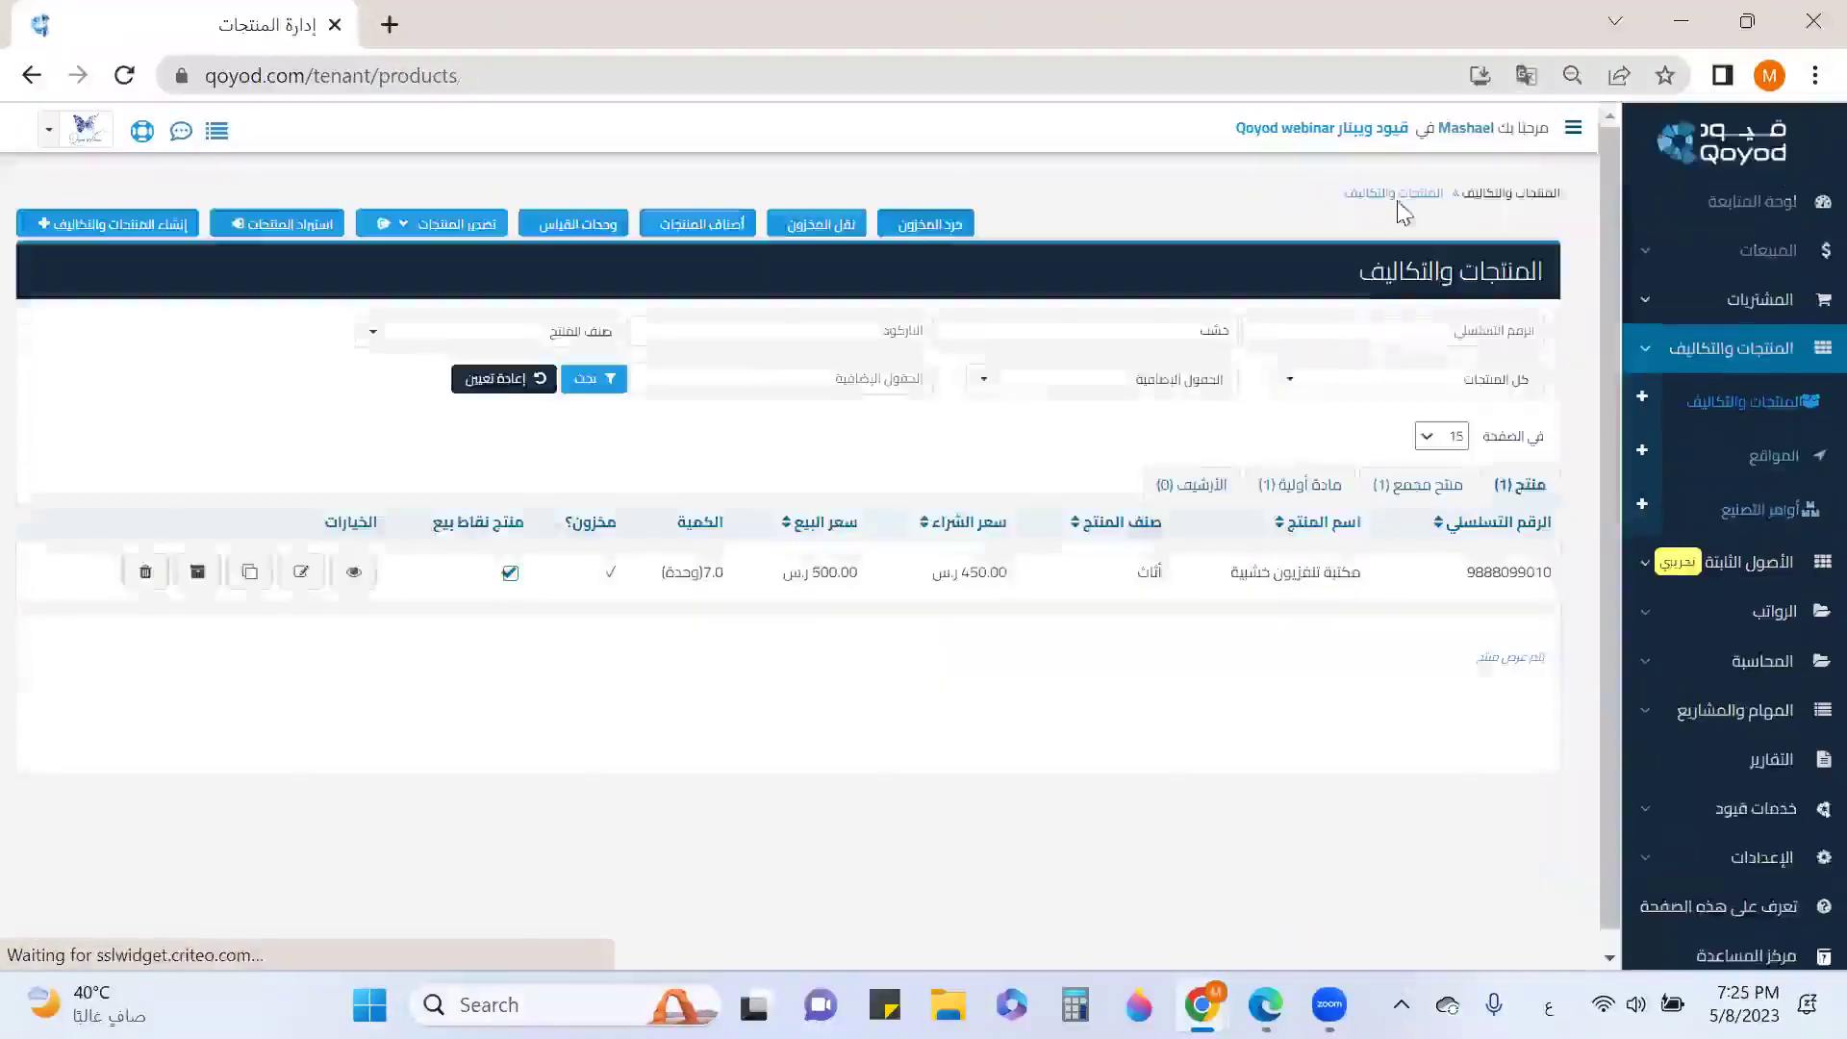
Clear the product filter, open the stock-take records, and start a new stock take.
left_click(528, 384)
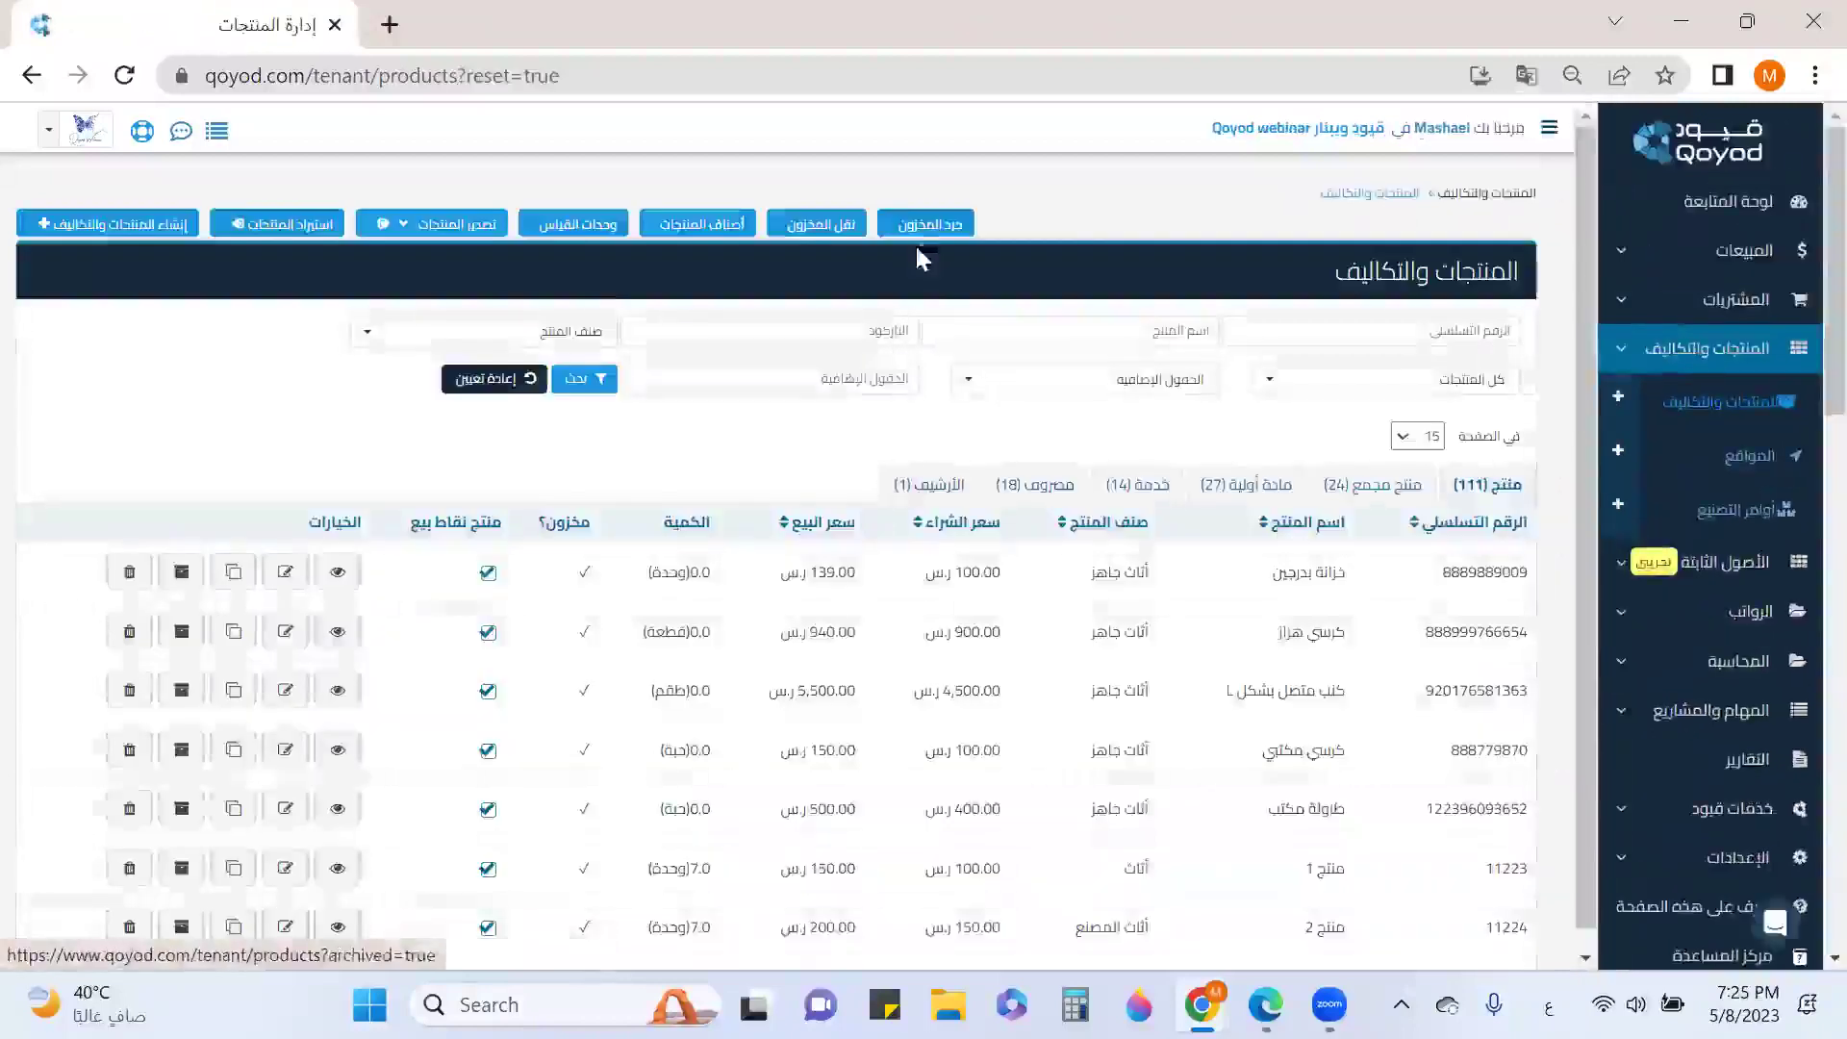
left_click(923, 227)
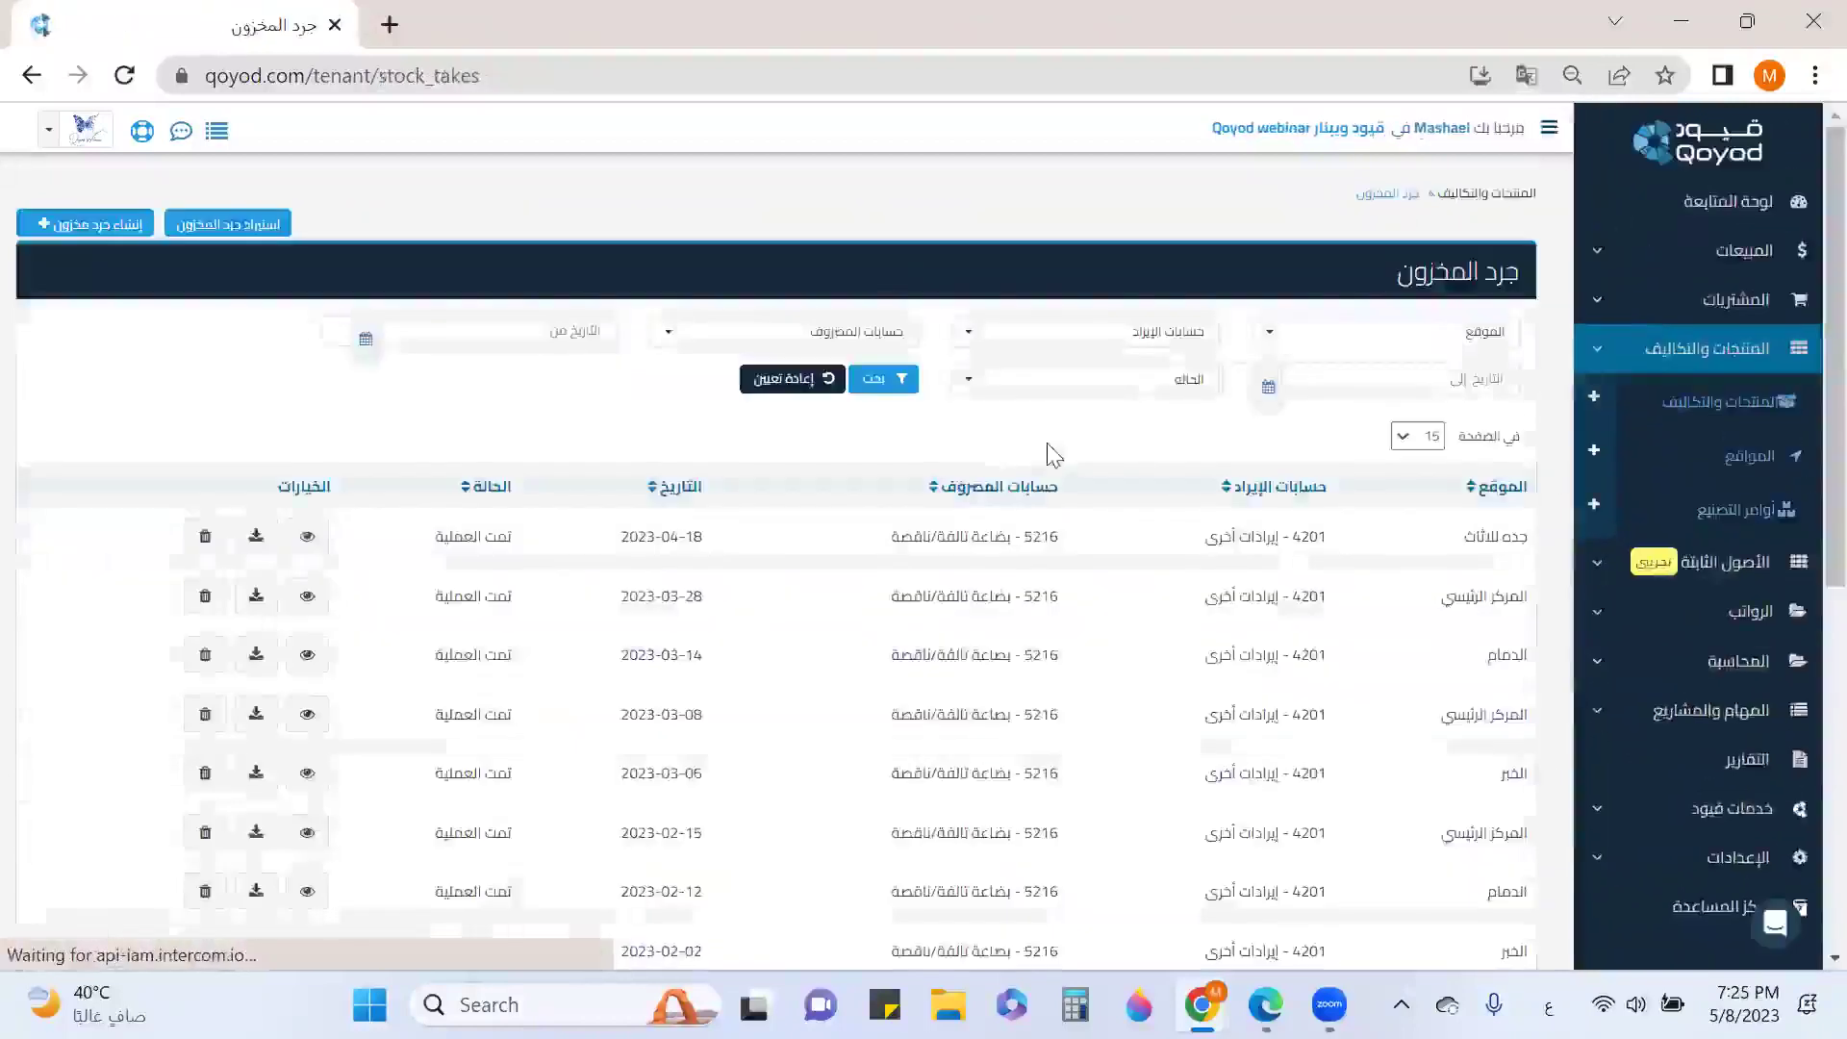
left_click(118, 234)
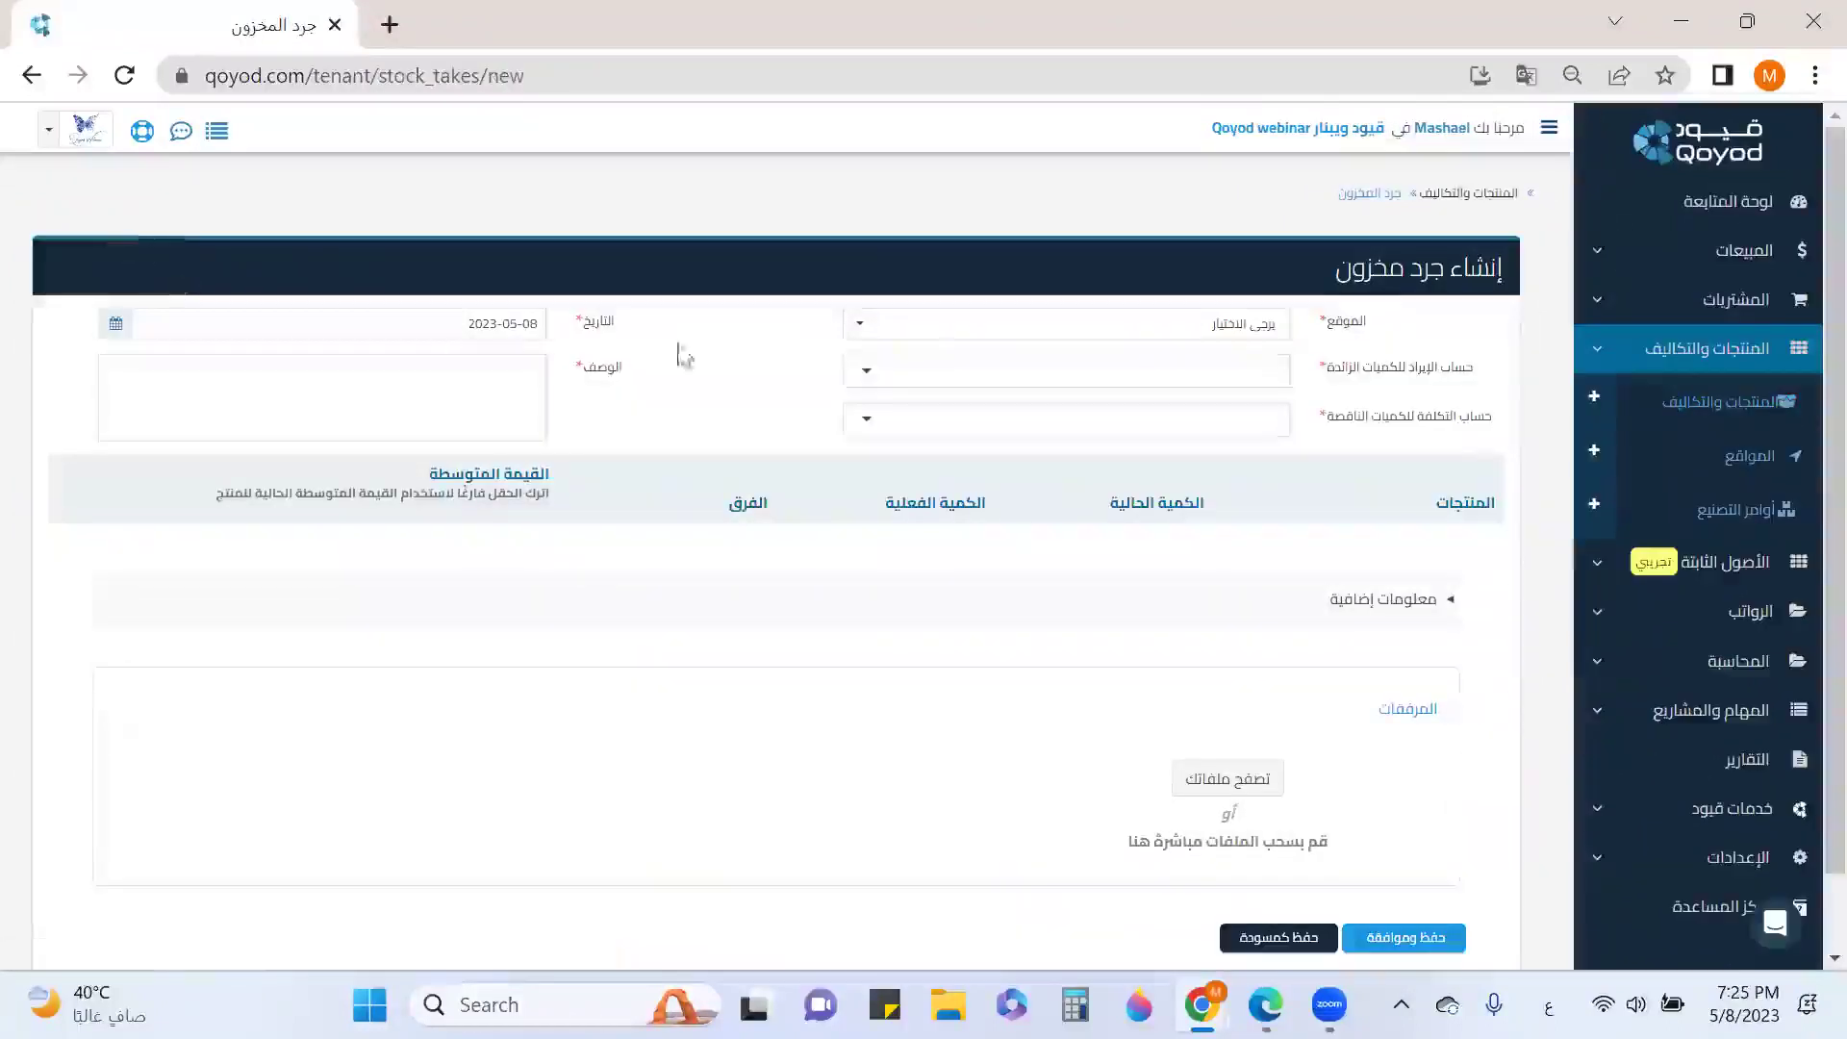
Set location الدمام with accounts 4201 Other Revenue and 5216 damaged/missing goods.
left_click(1262, 332)
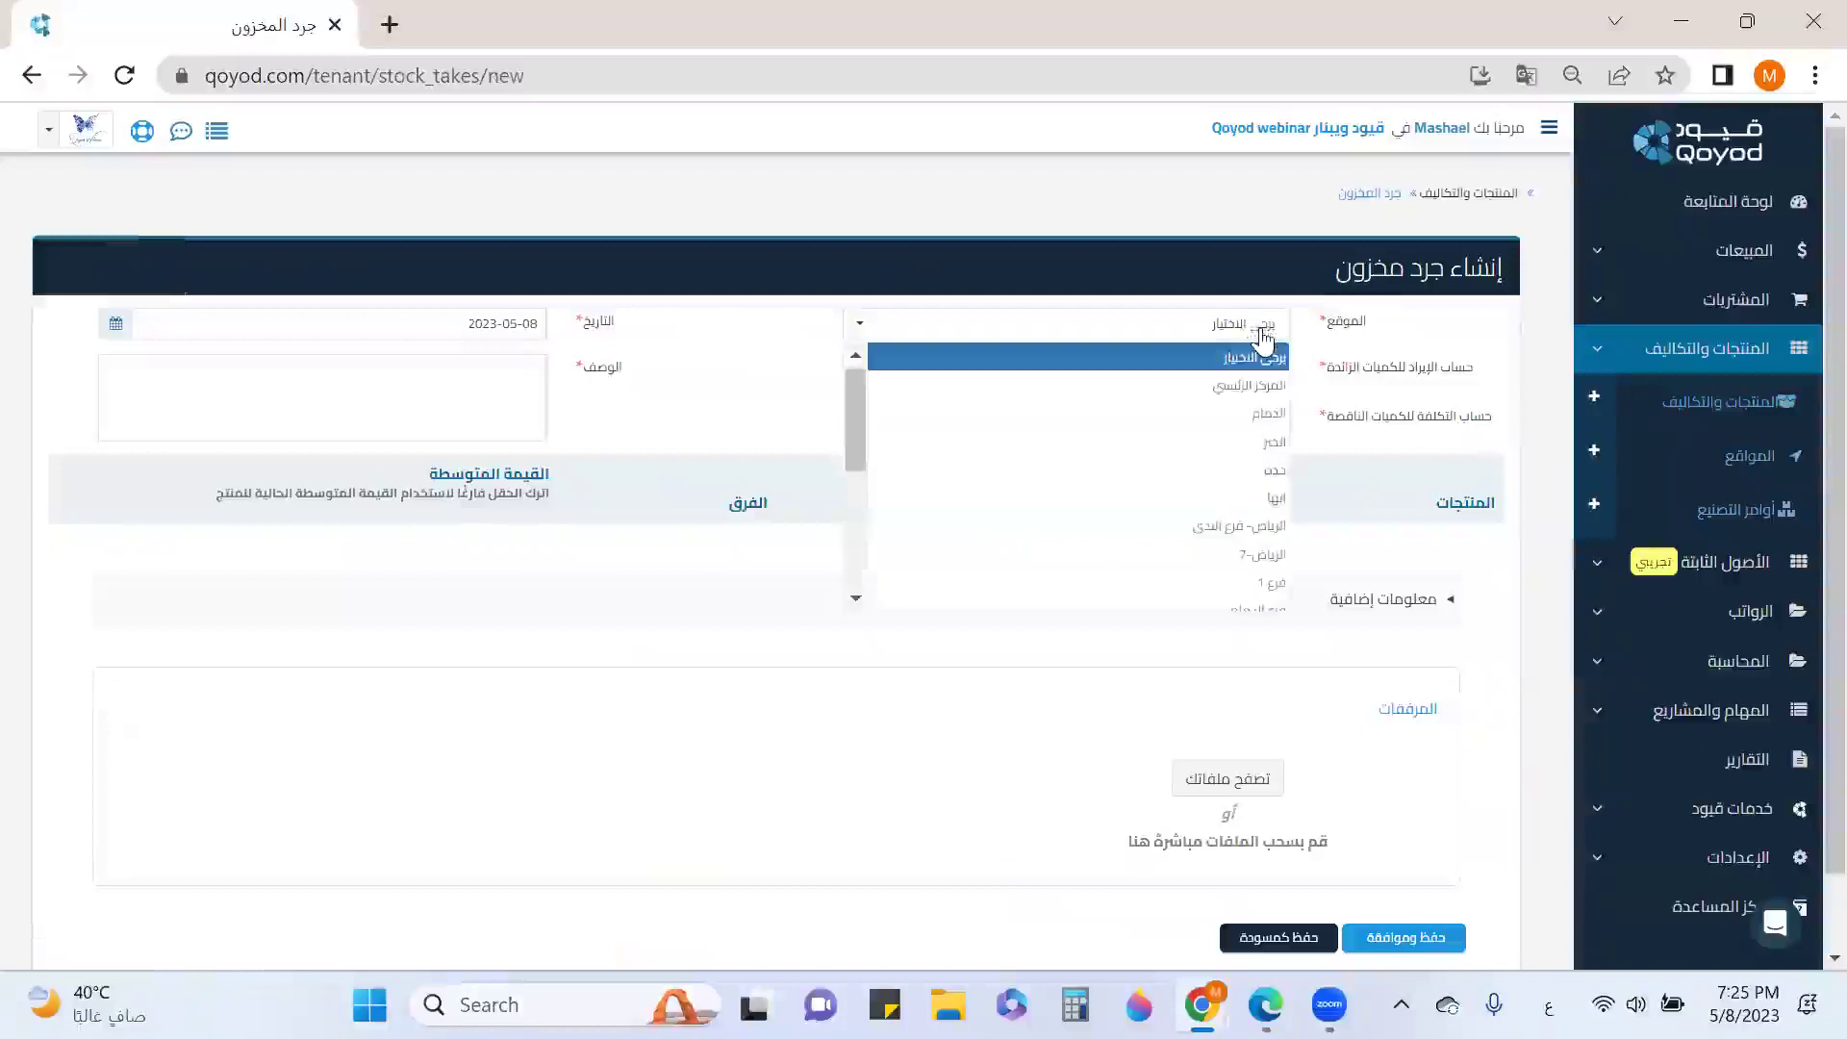
left_click(1255, 413)
left_click(1249, 371)
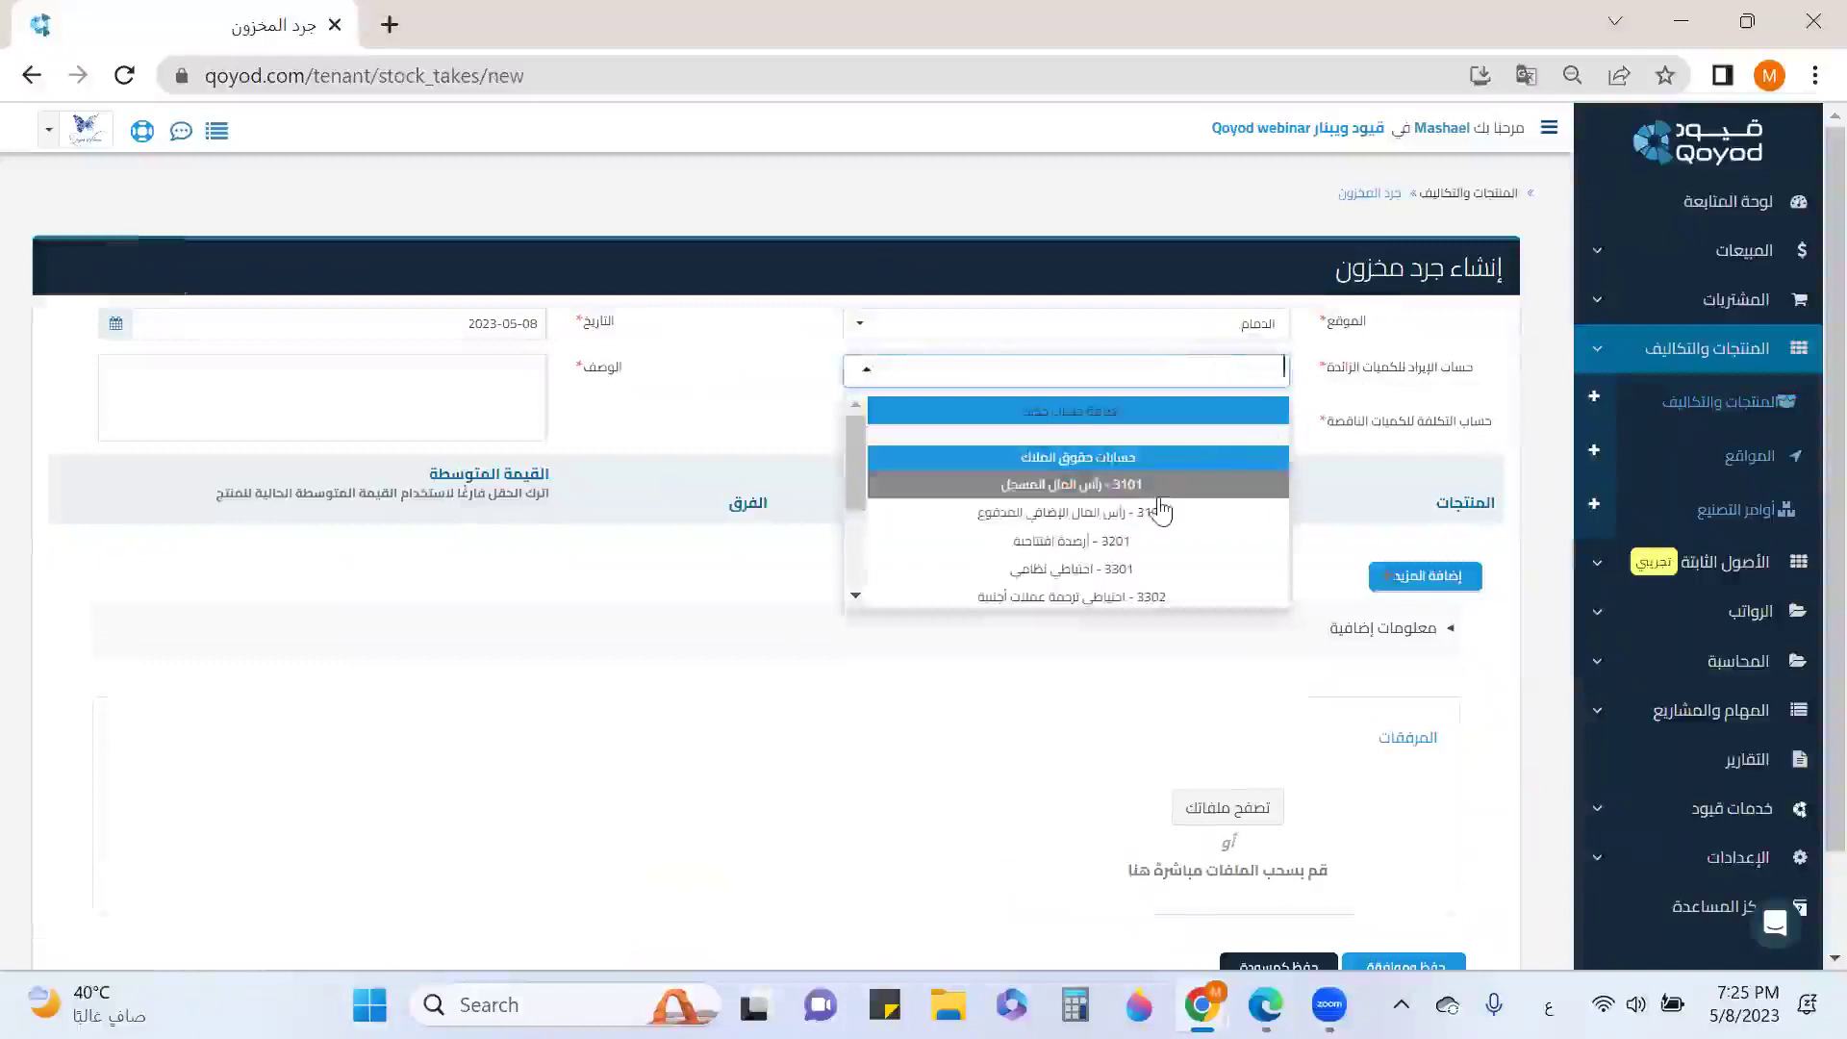
scroll(1165, 510, "down", 2)
left_click(1106, 589)
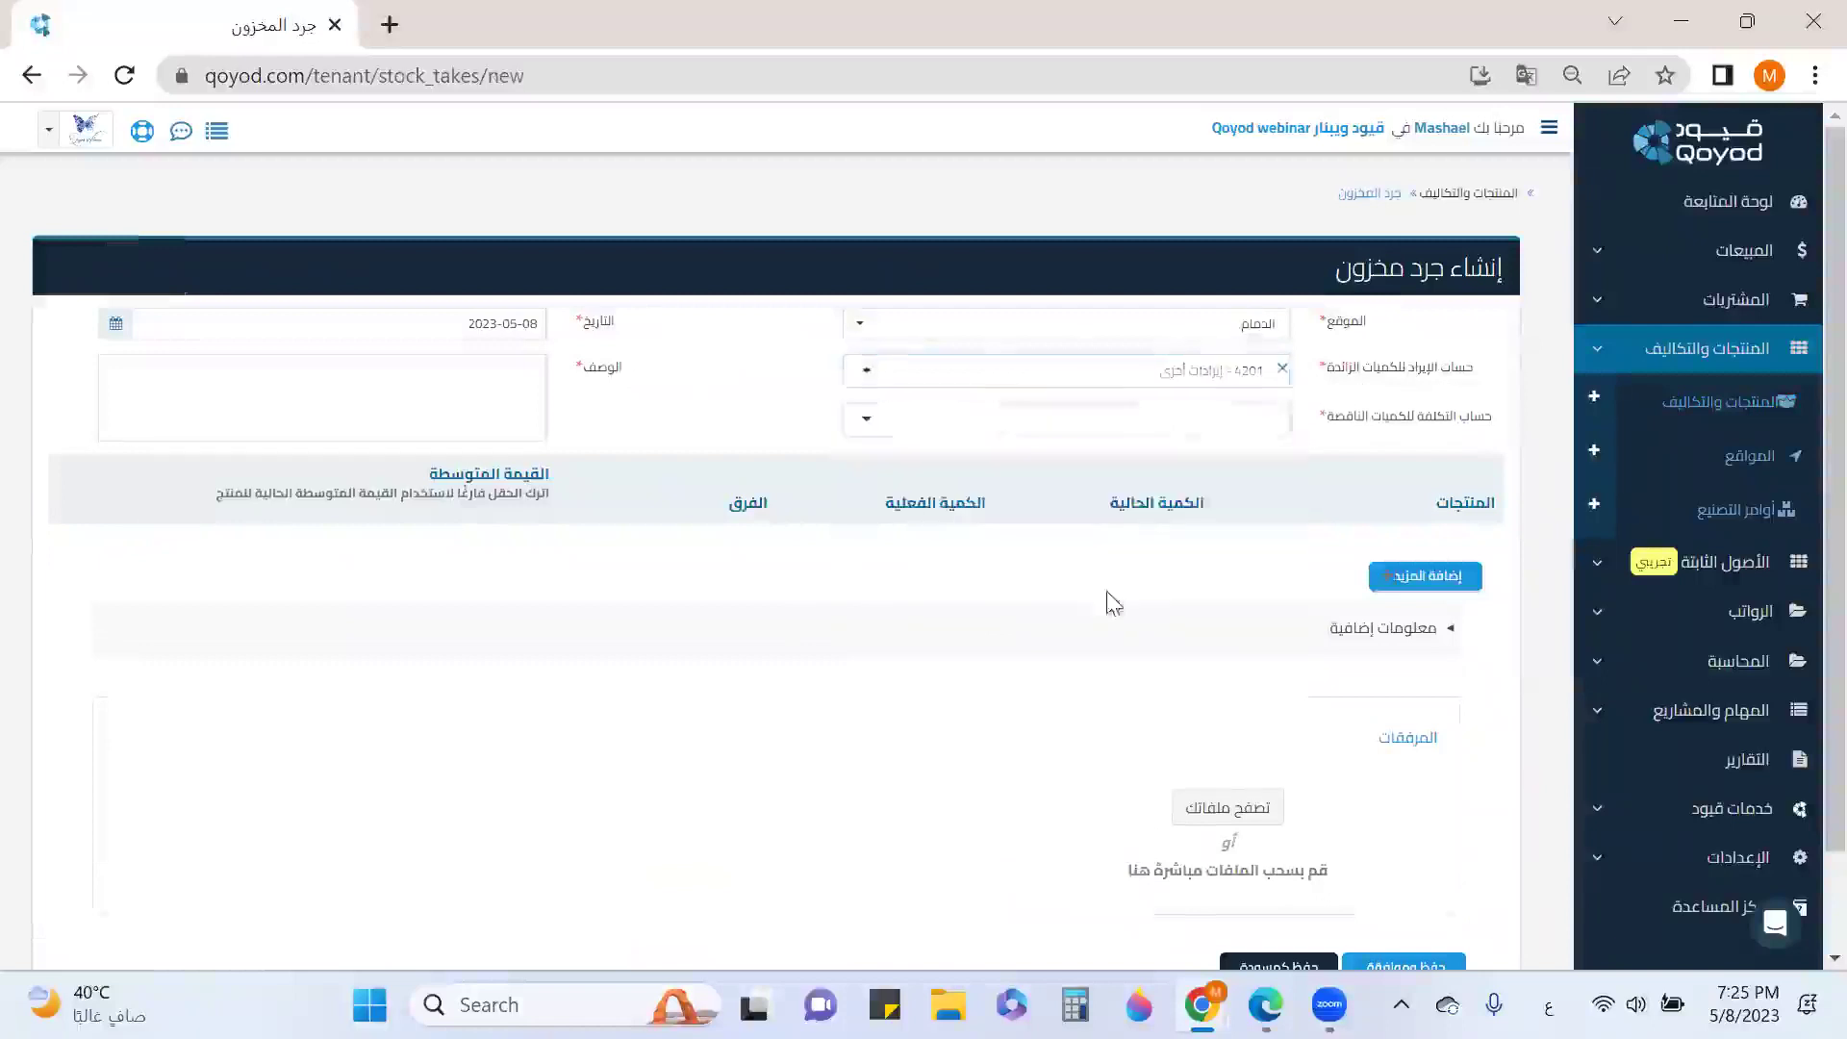
left_click(1168, 420)
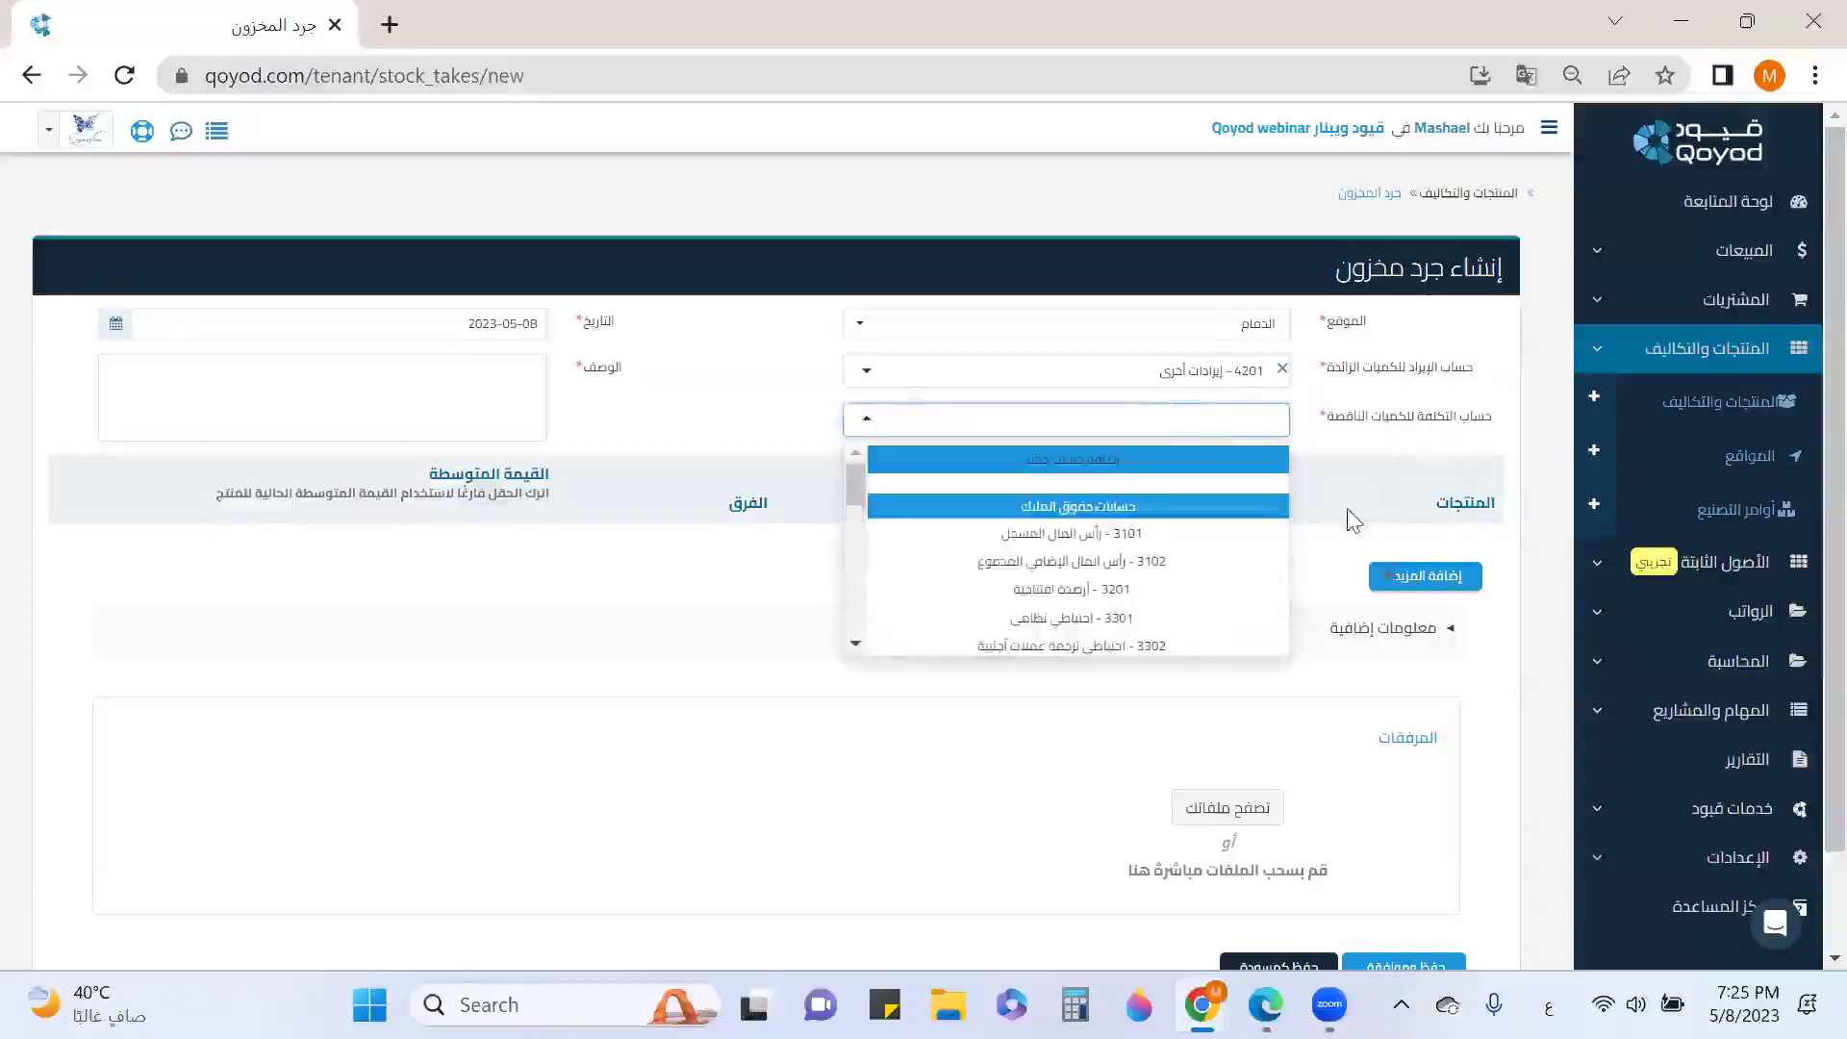
scroll(1248, 534, "down", 5)
scroll(1247, 533, "down", 4)
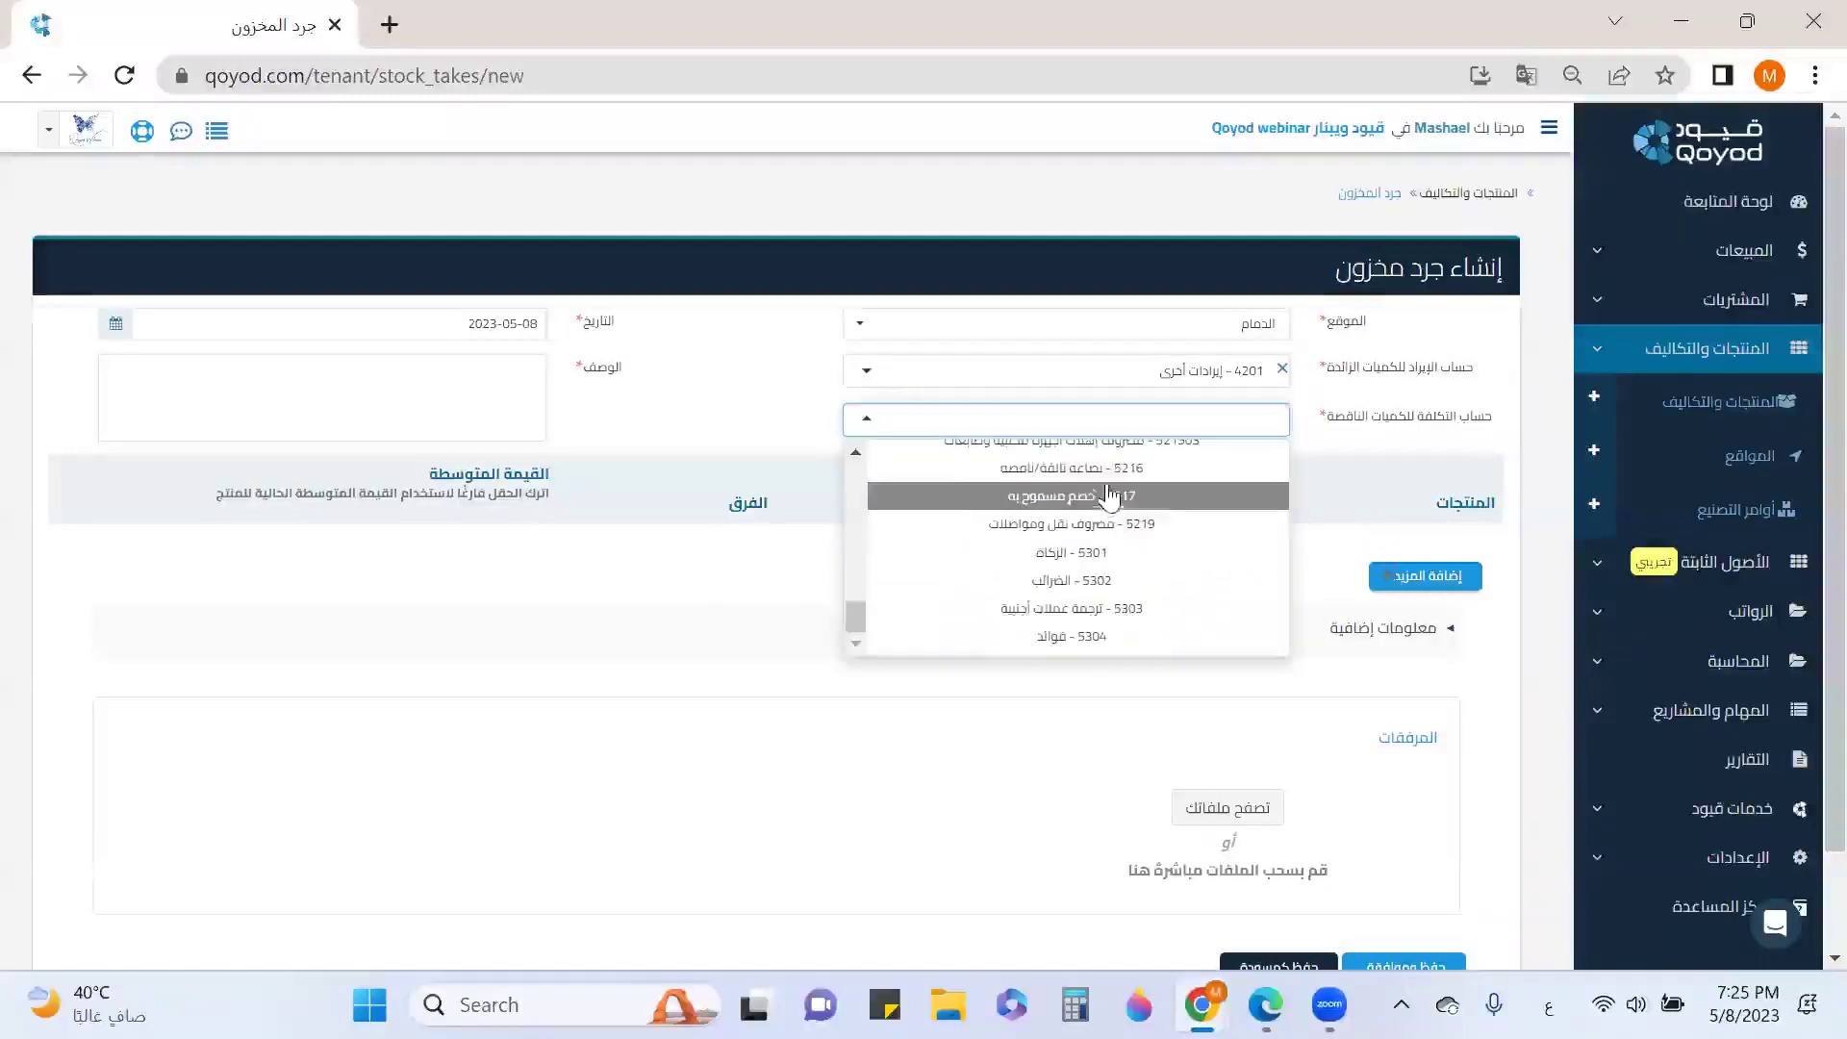
left_click(1113, 468)
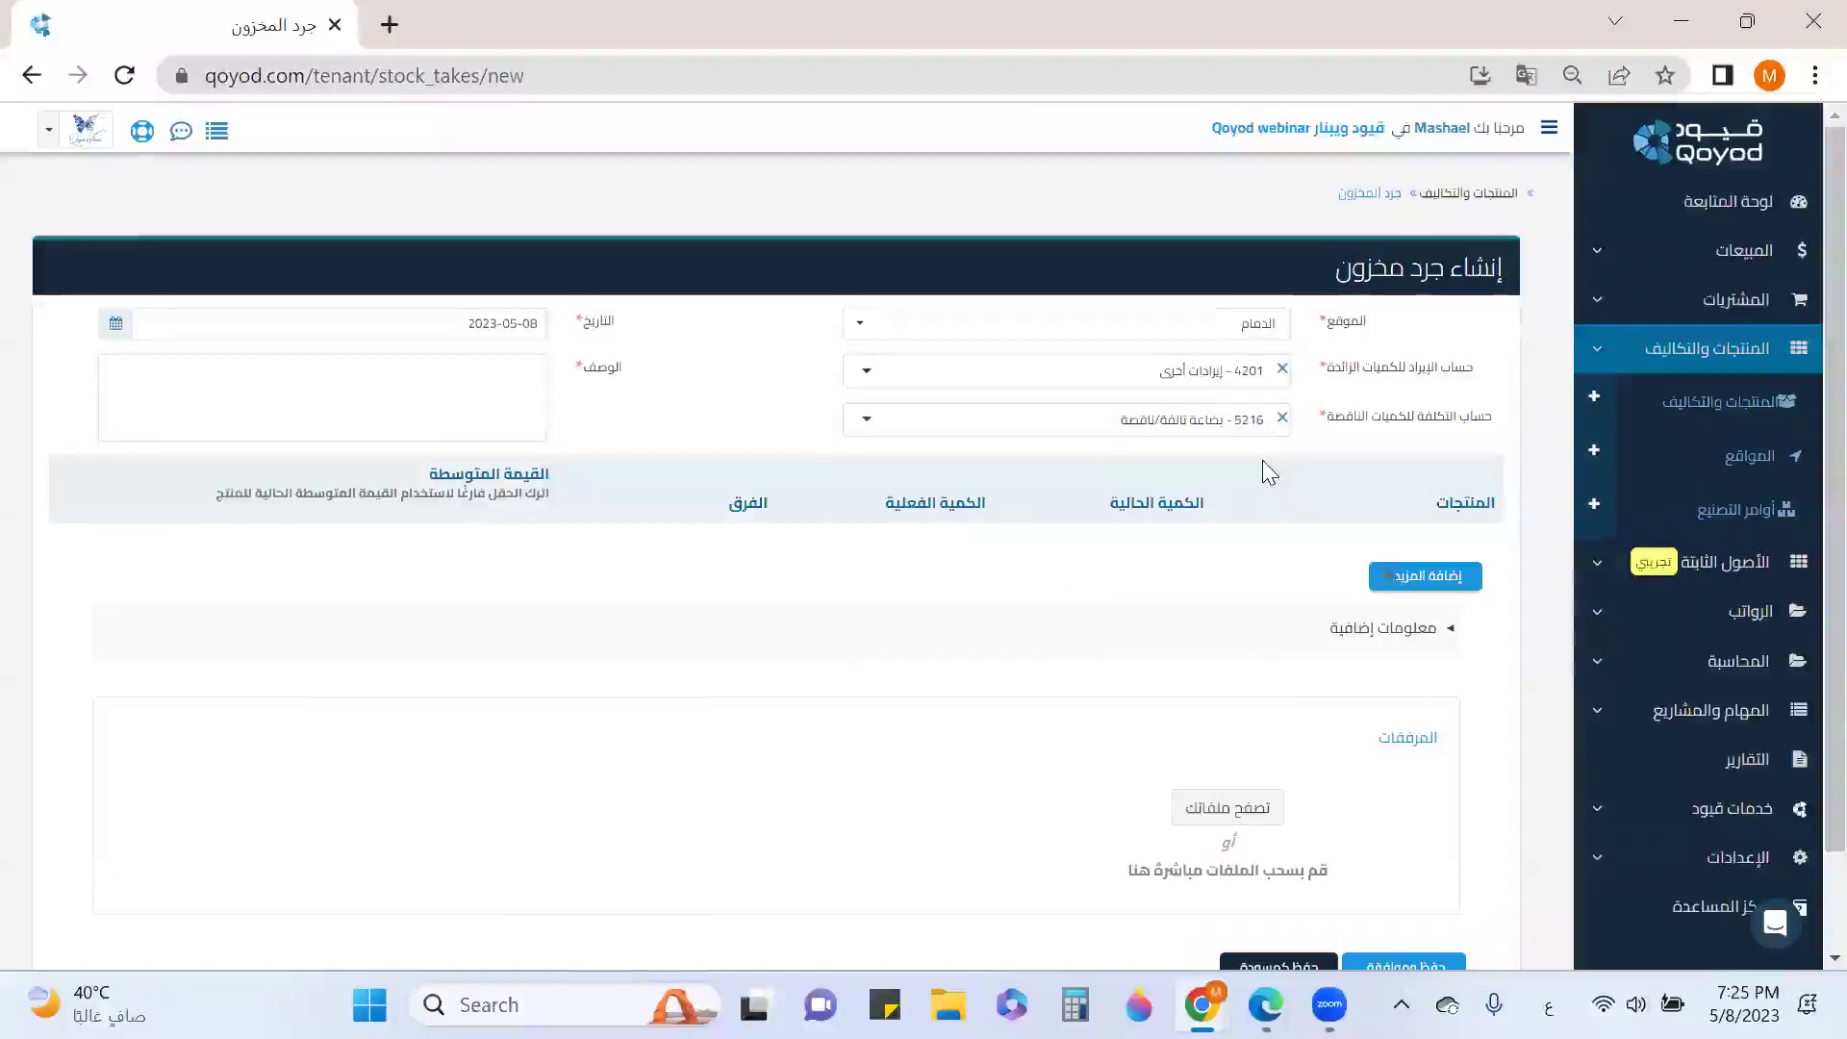
Describe which employee counted the stock and add a blank product row.
left_click(459, 383)
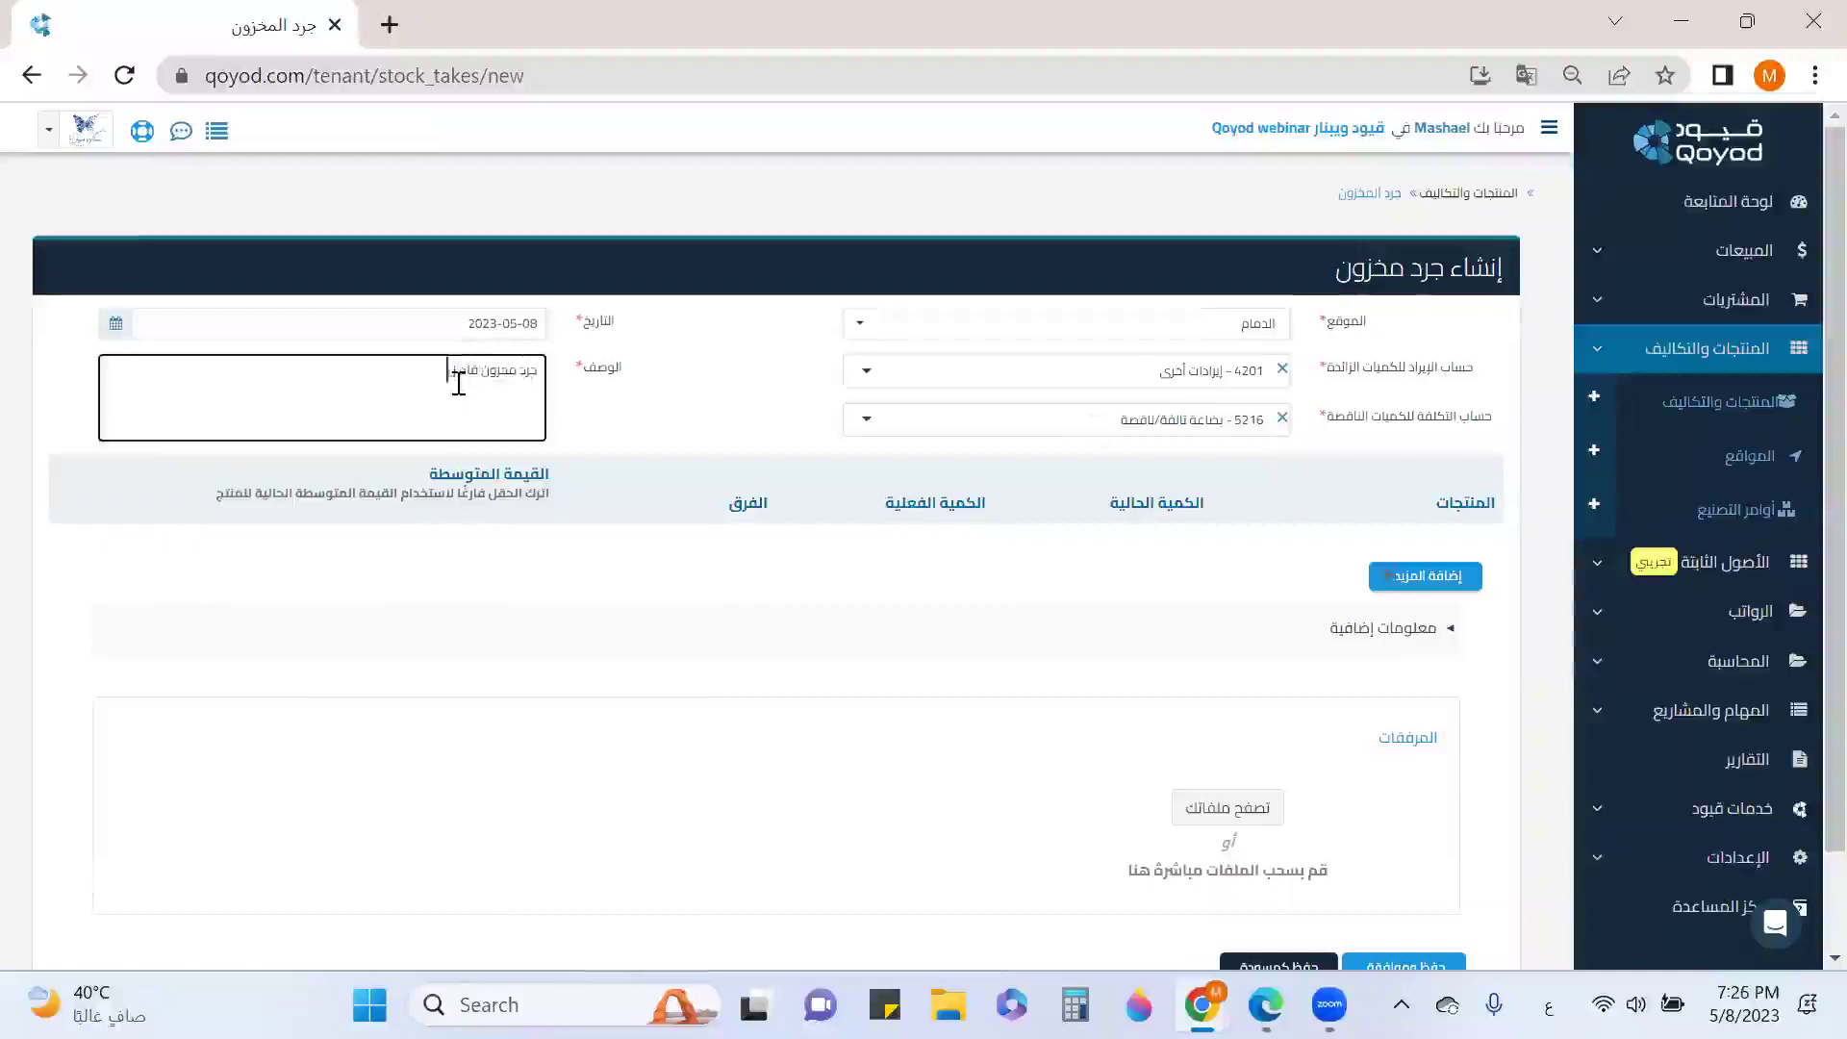
type("ه الموظف علي")
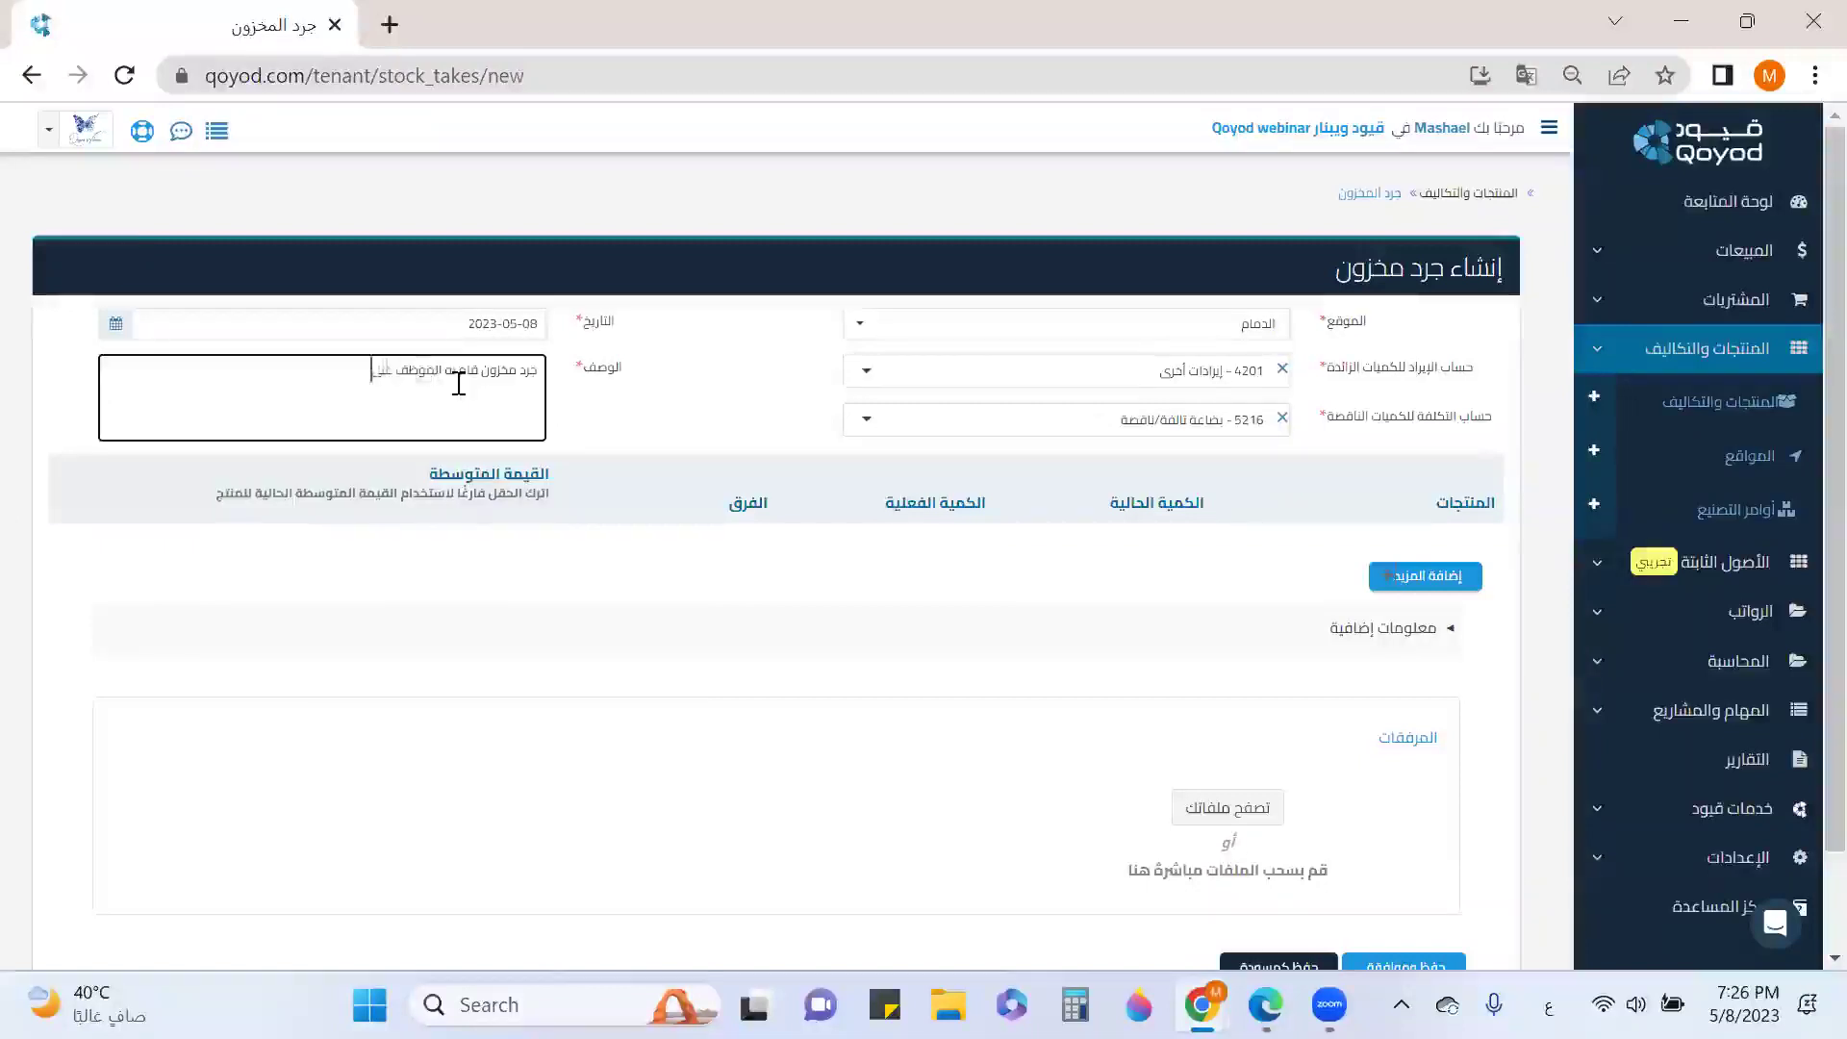
left_click(1438, 577)
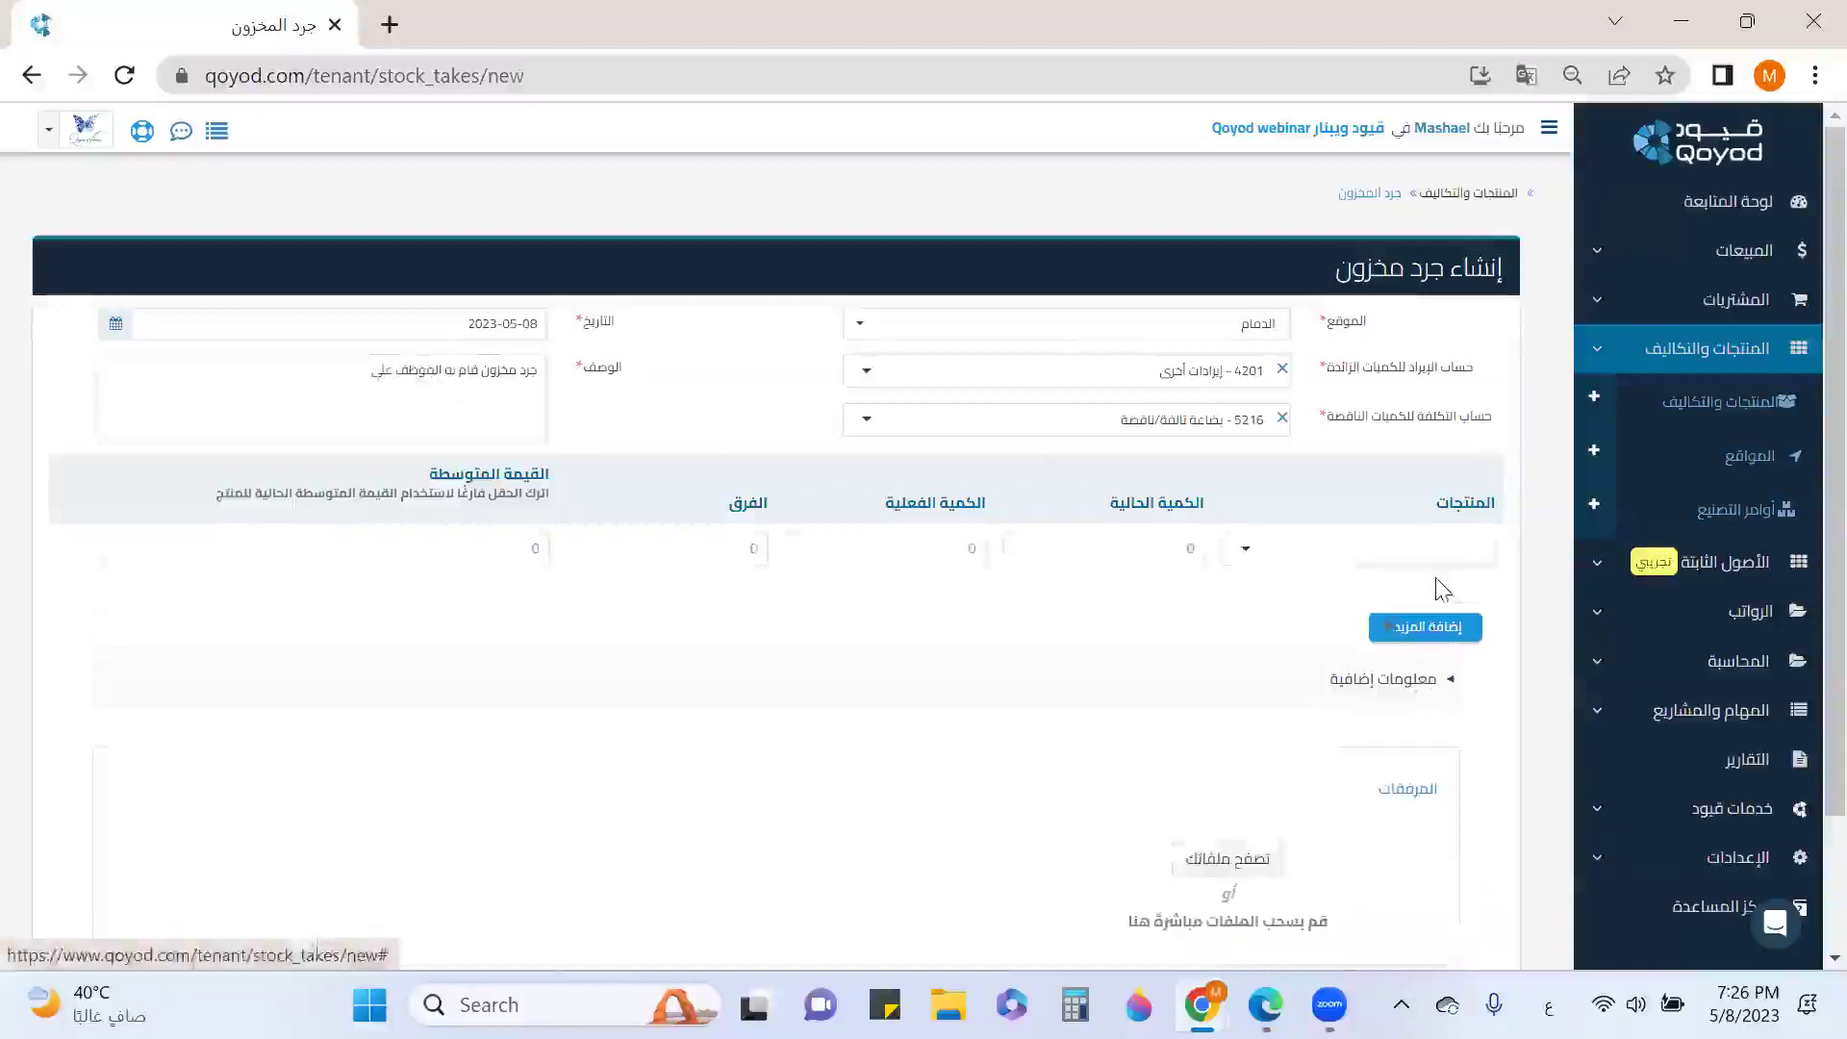
Add two more rows and pick خشب, مسمار and خزانات خشب as the counted products.
left_click(1438, 630)
left_click(1443, 684)
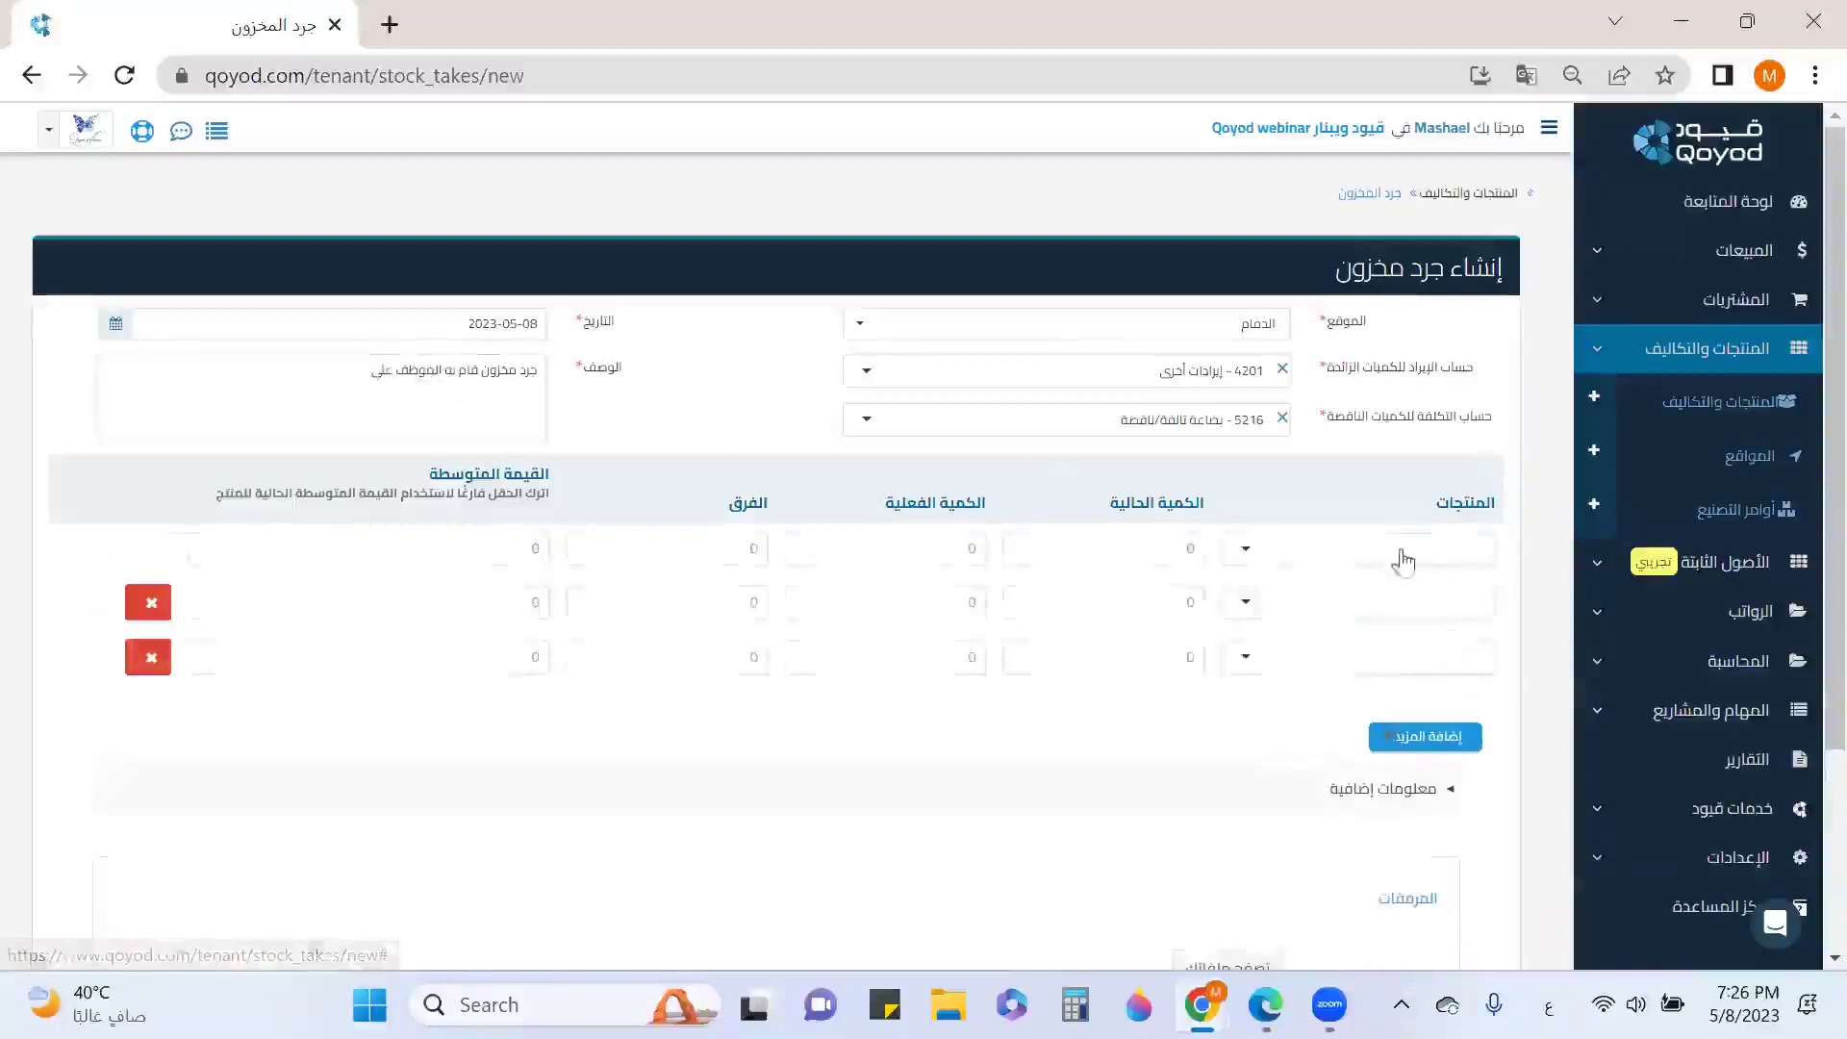
left_click(1343, 550)
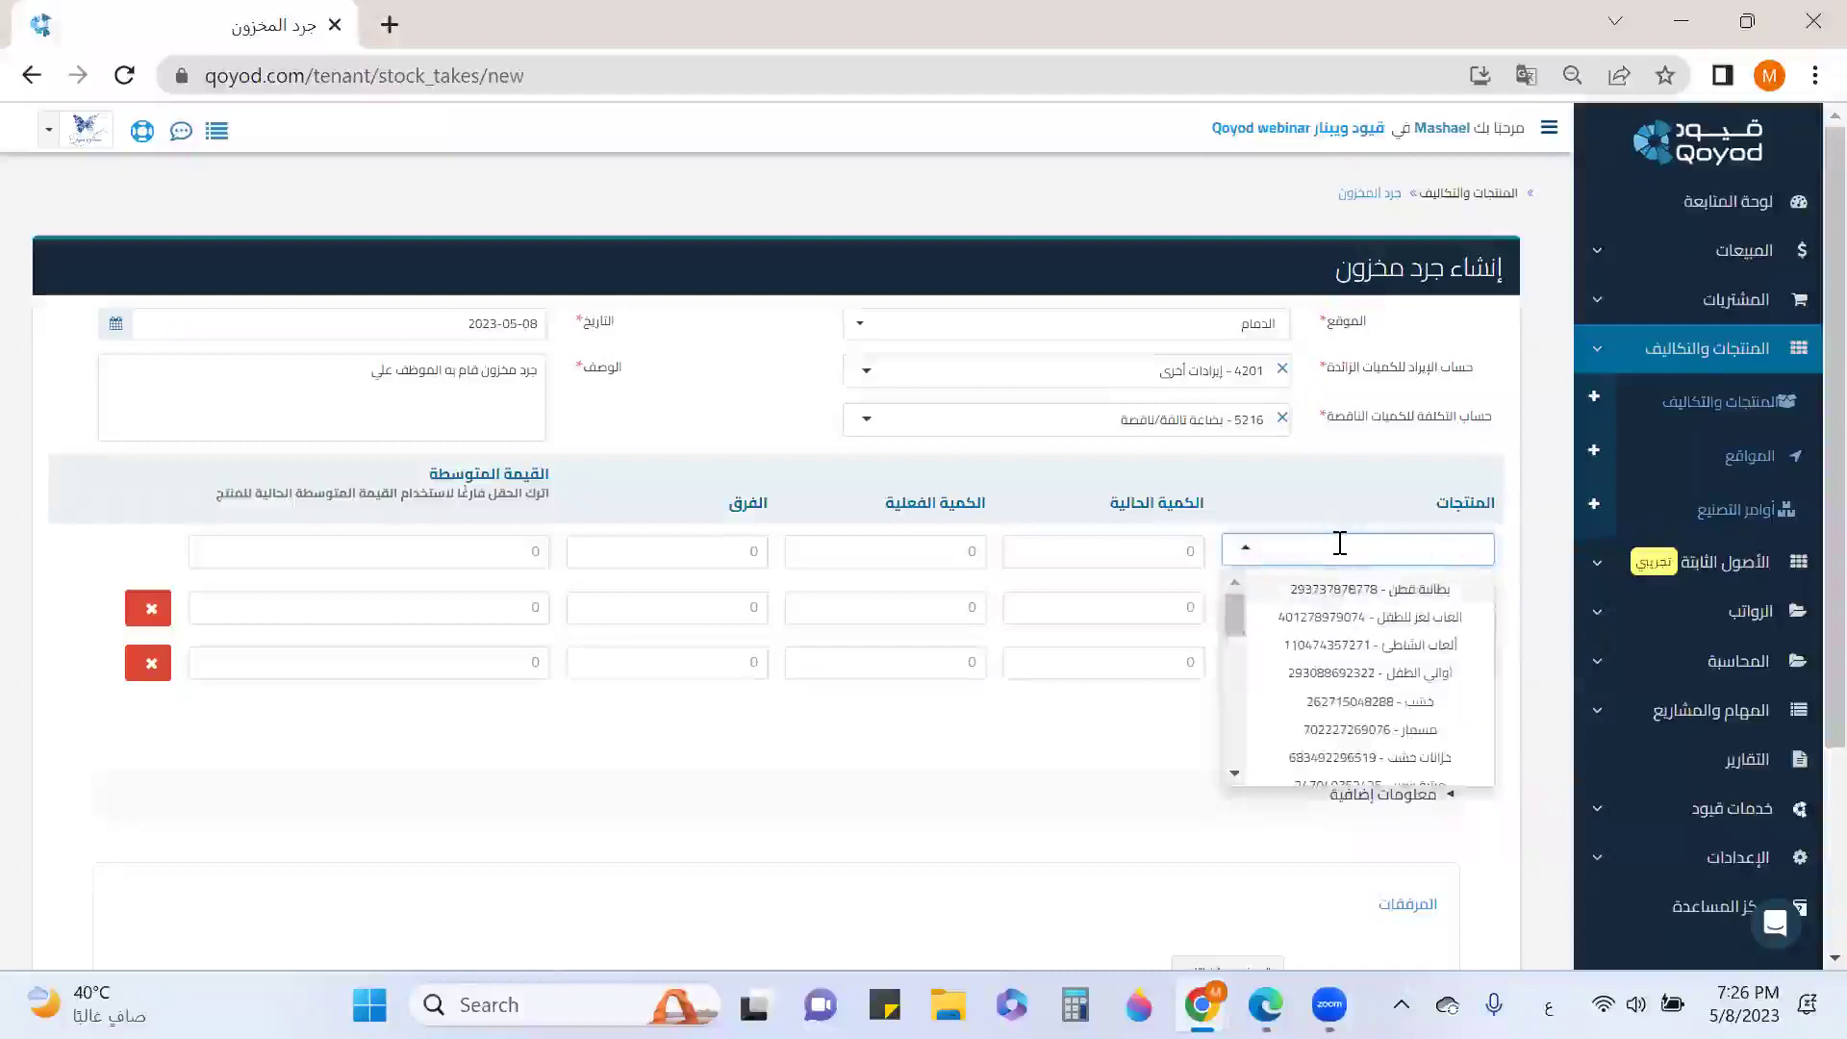
type("خش")
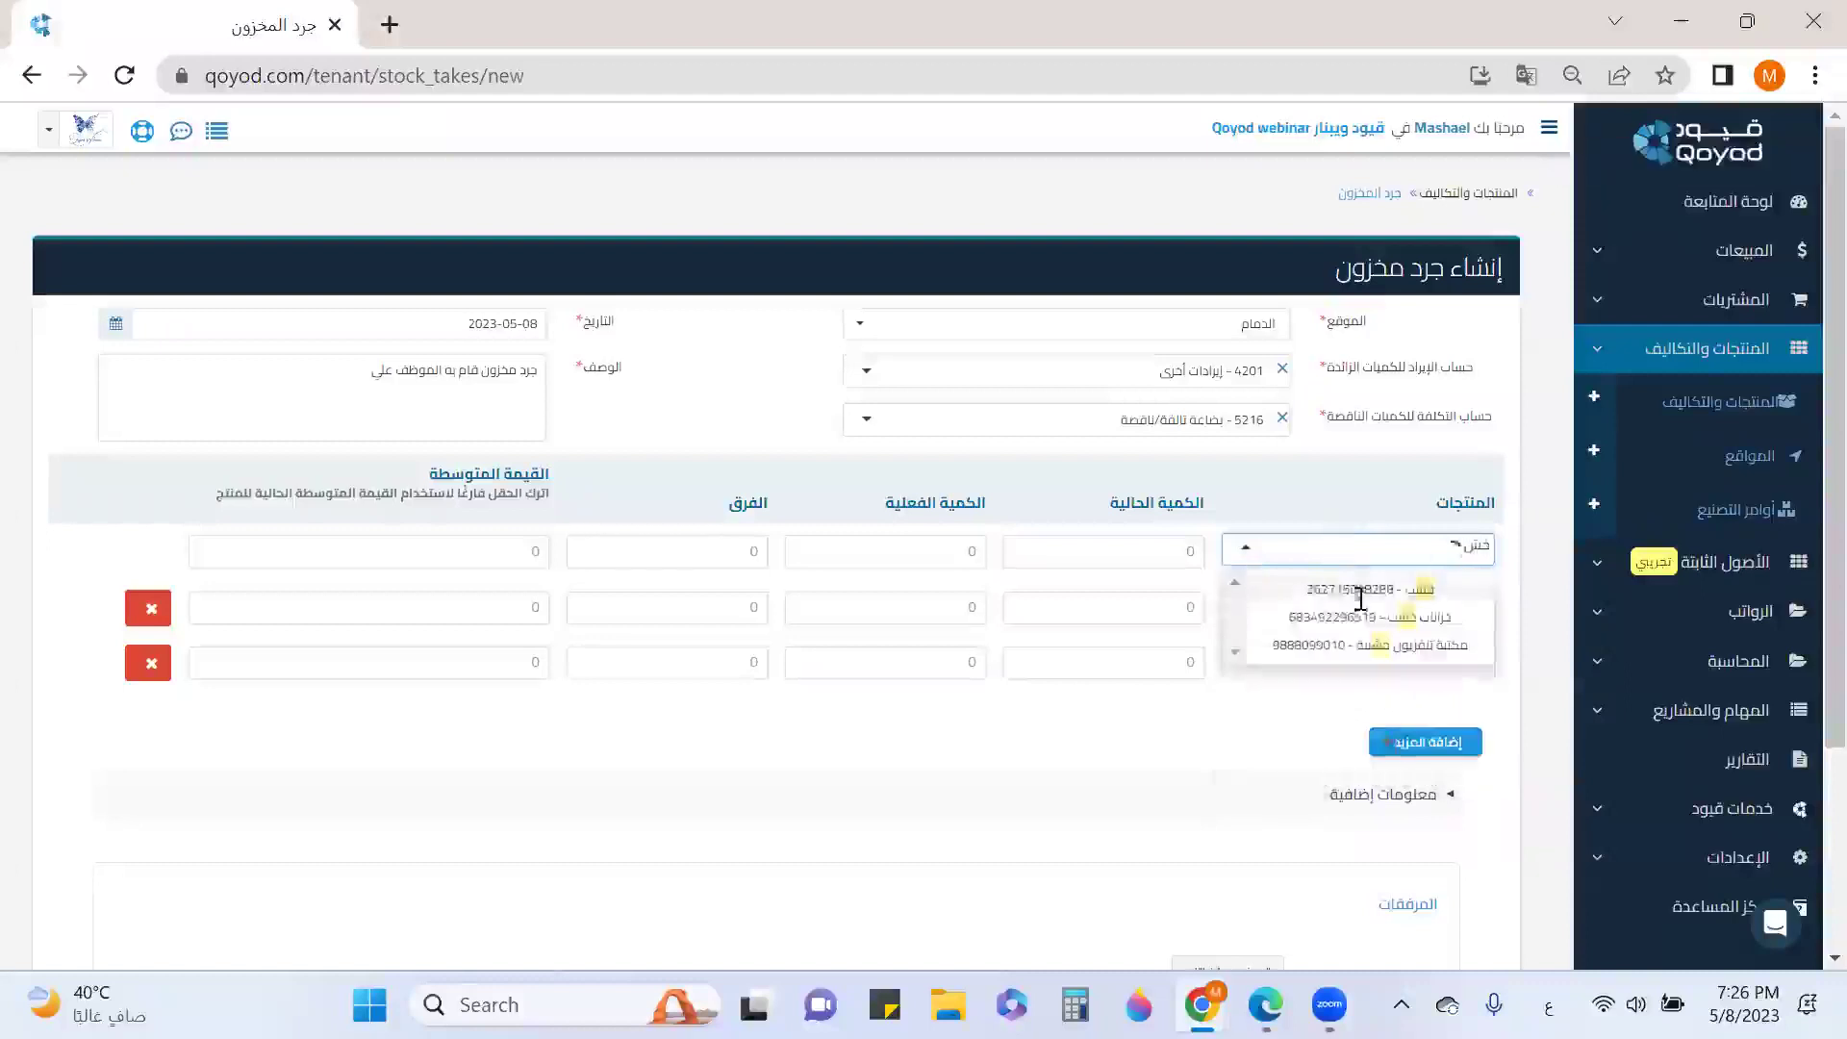
left_click(1362, 598)
type("مس")
left_click(1414, 643)
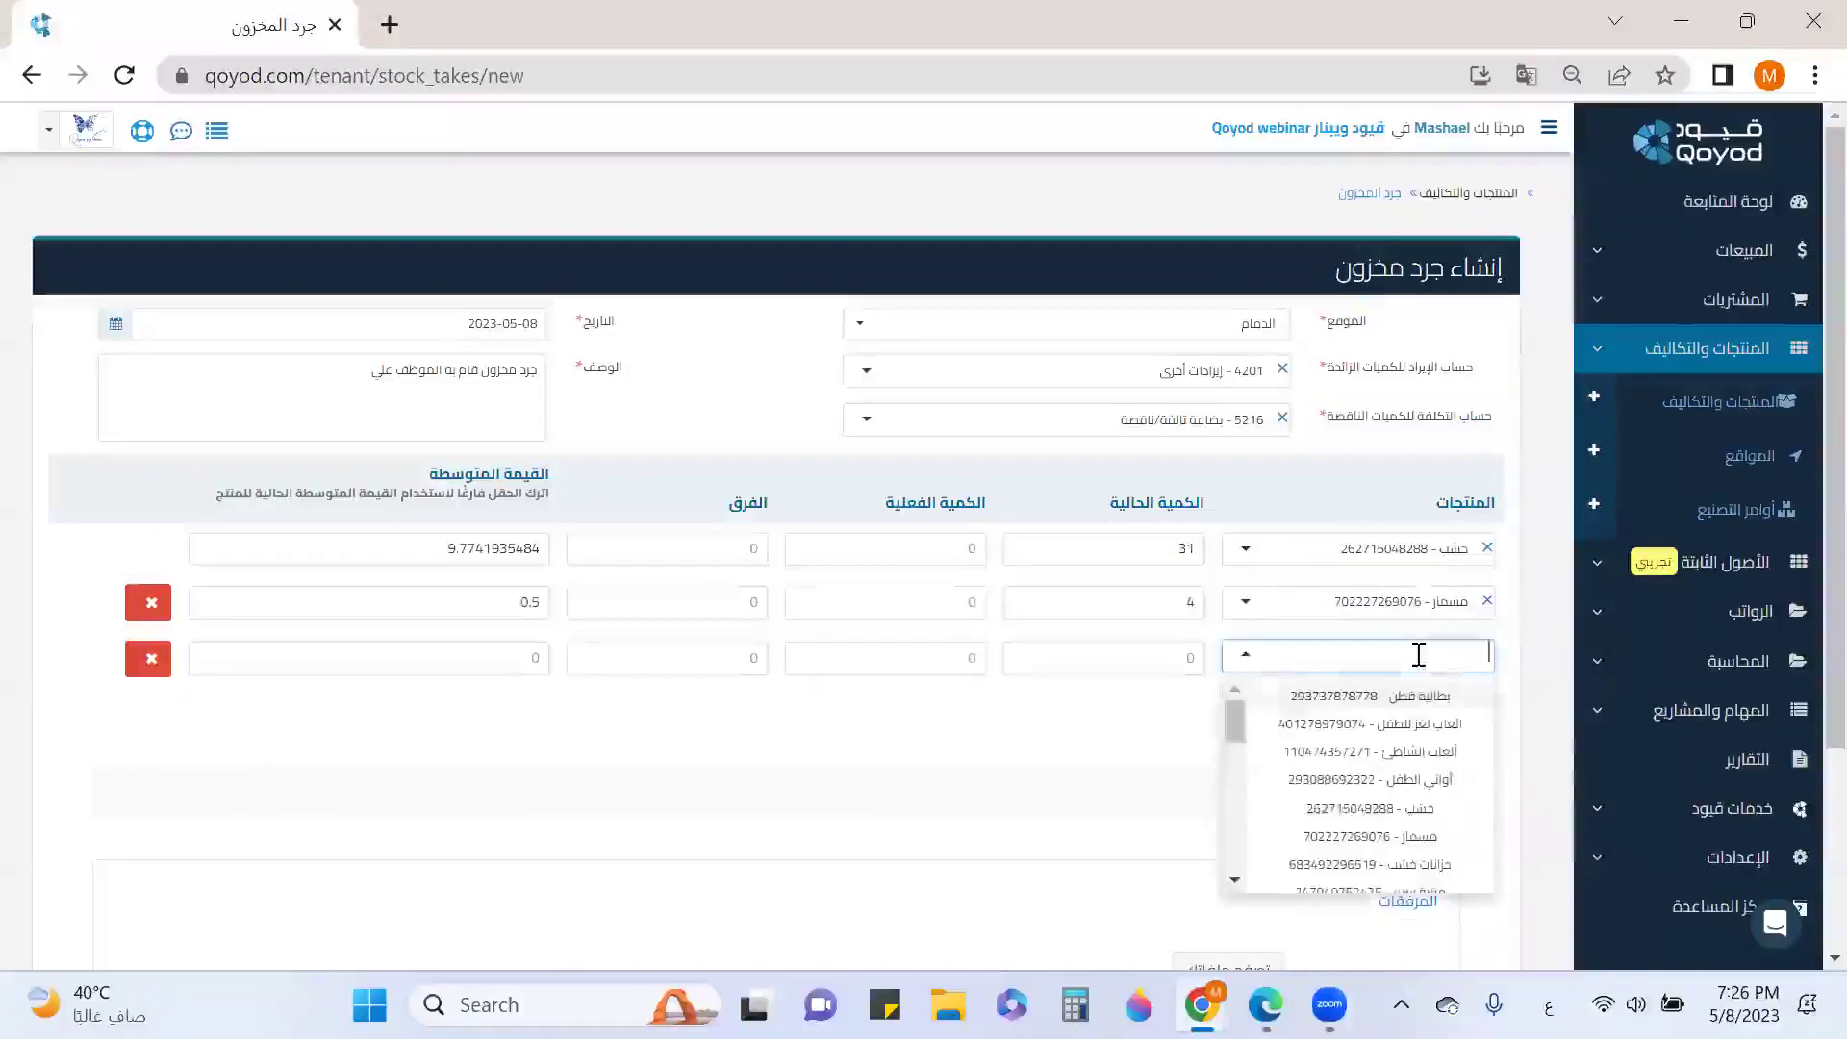
left_click(1423, 862)
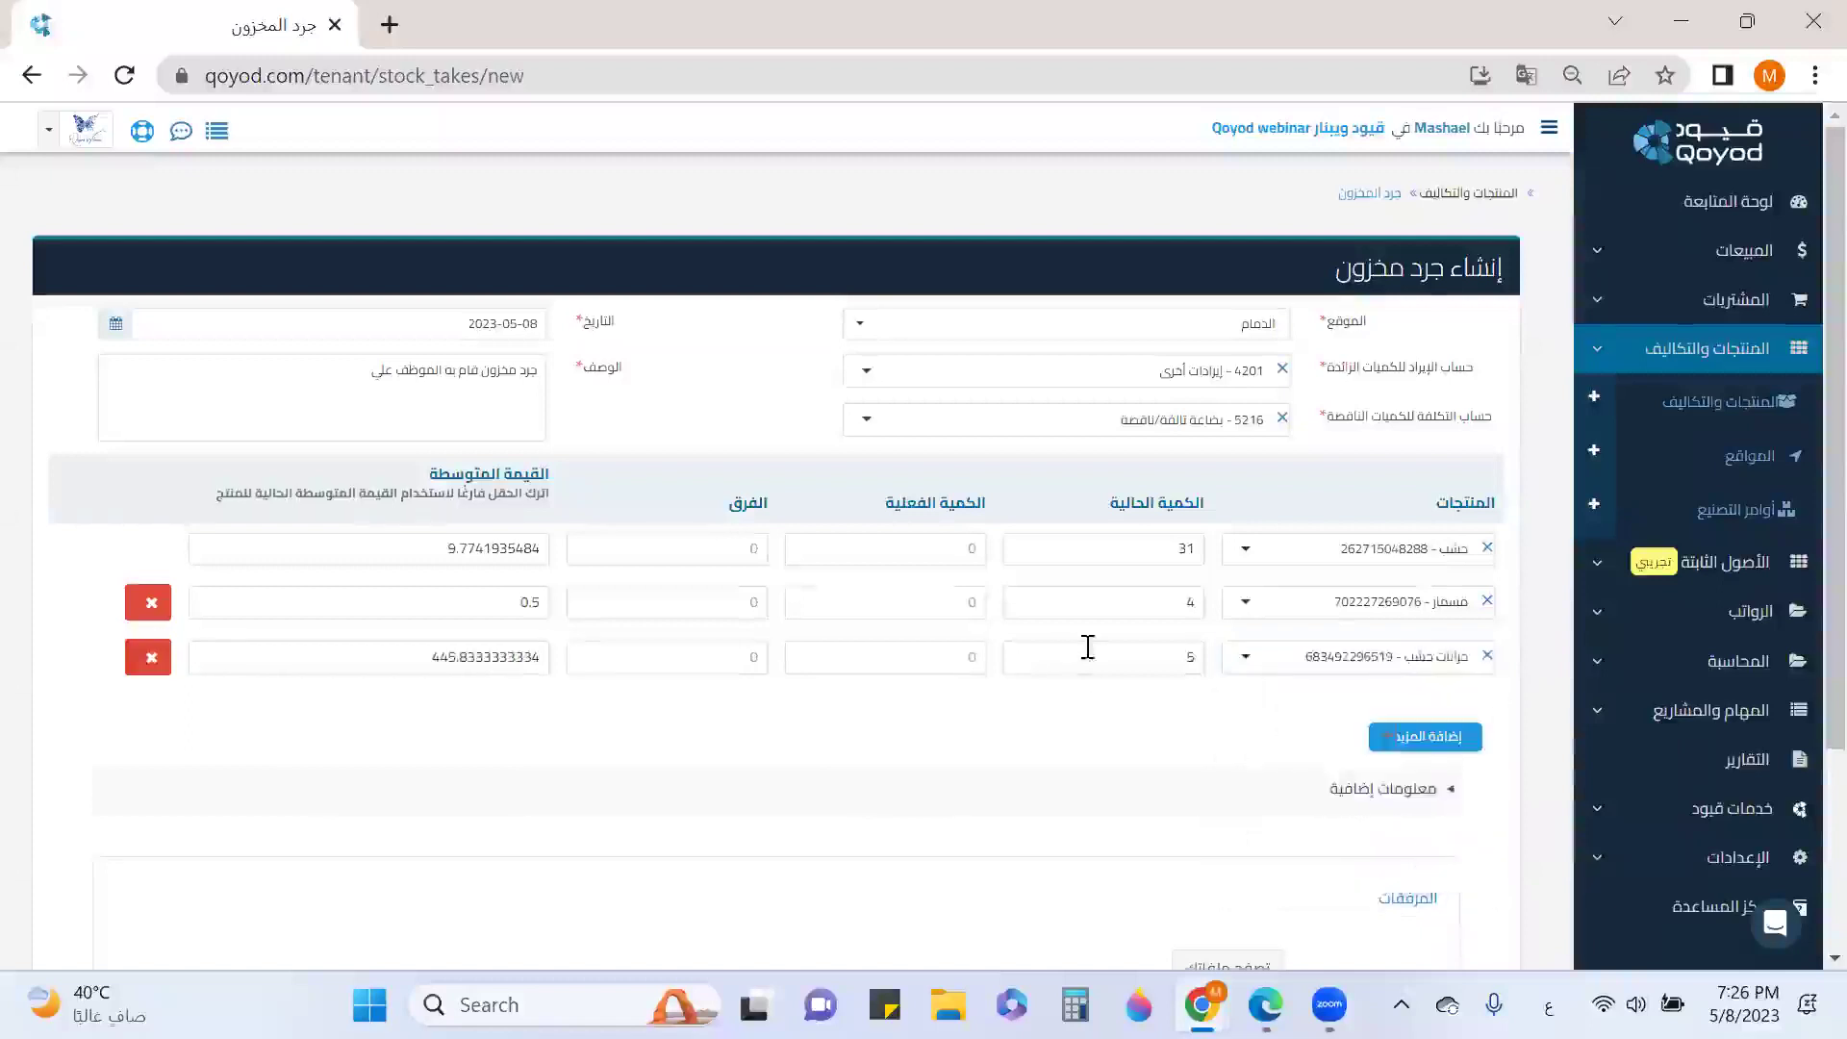
Enter actual counts 30, 5 and 5, then save and approve the الدمام stock take.
left_click(880, 539)
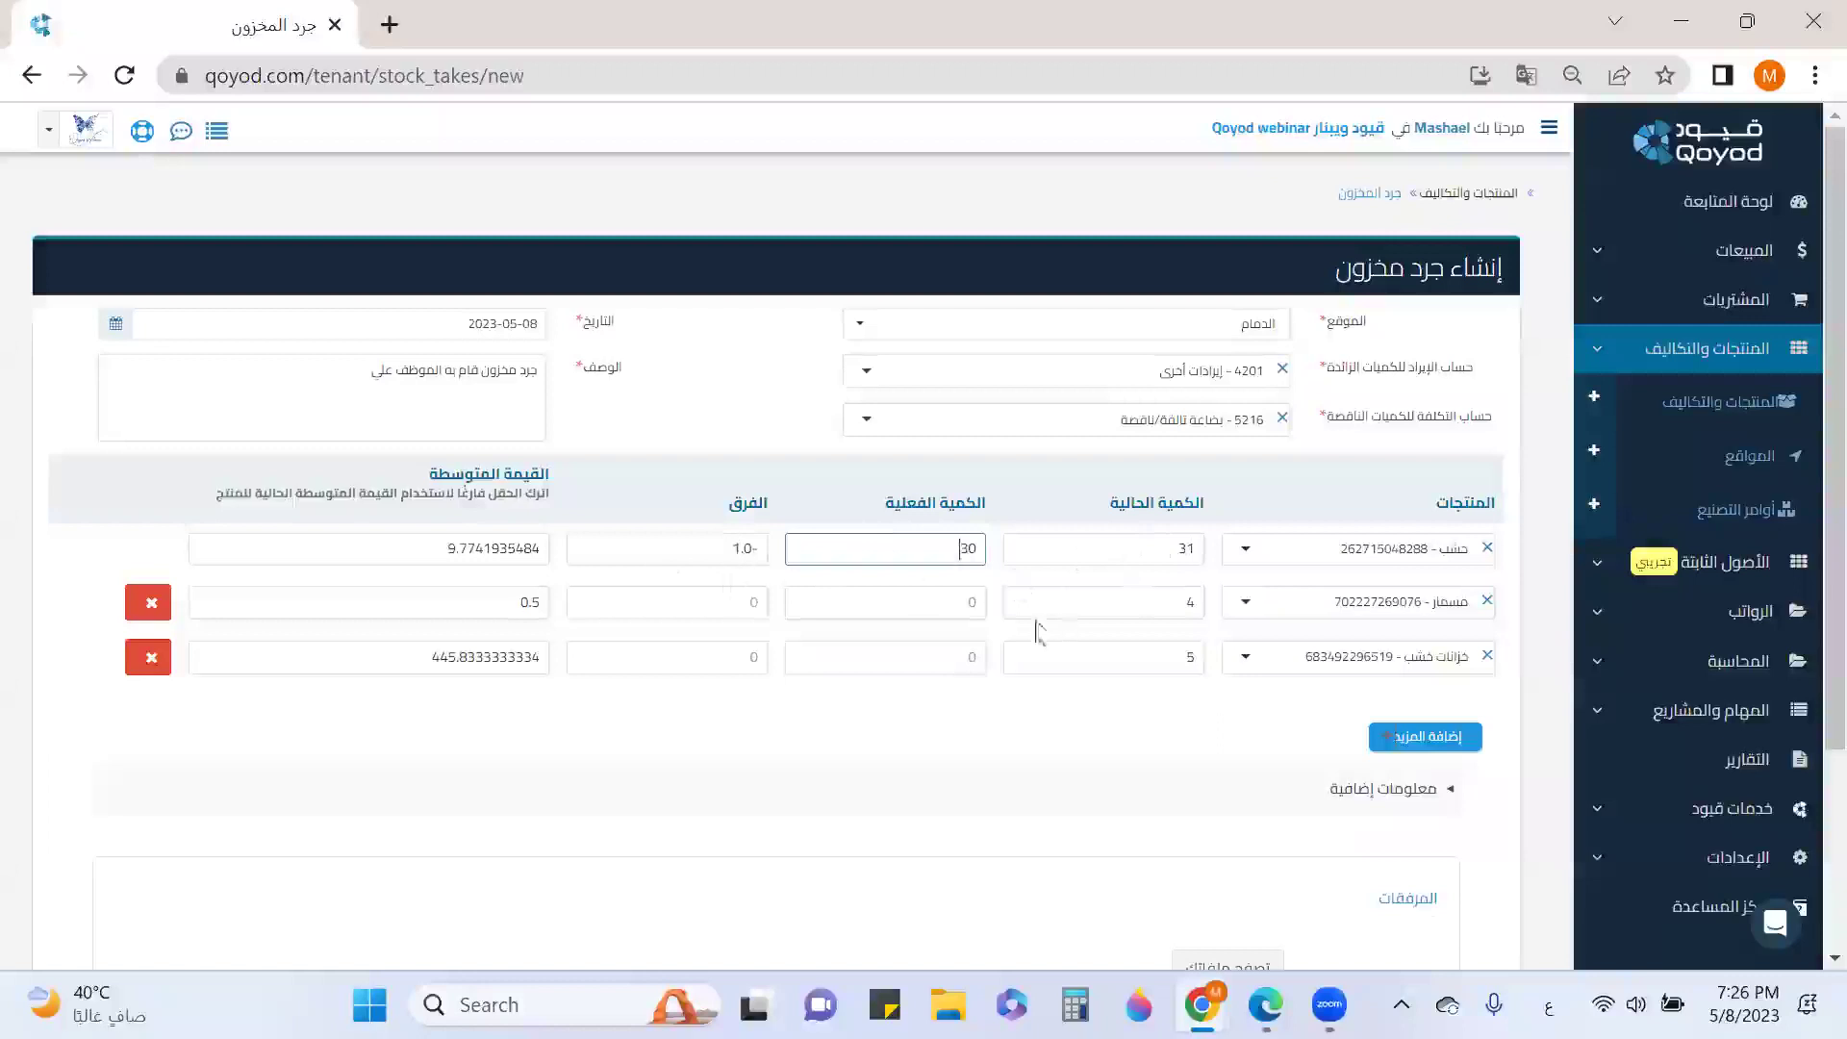
left_click(878, 602)
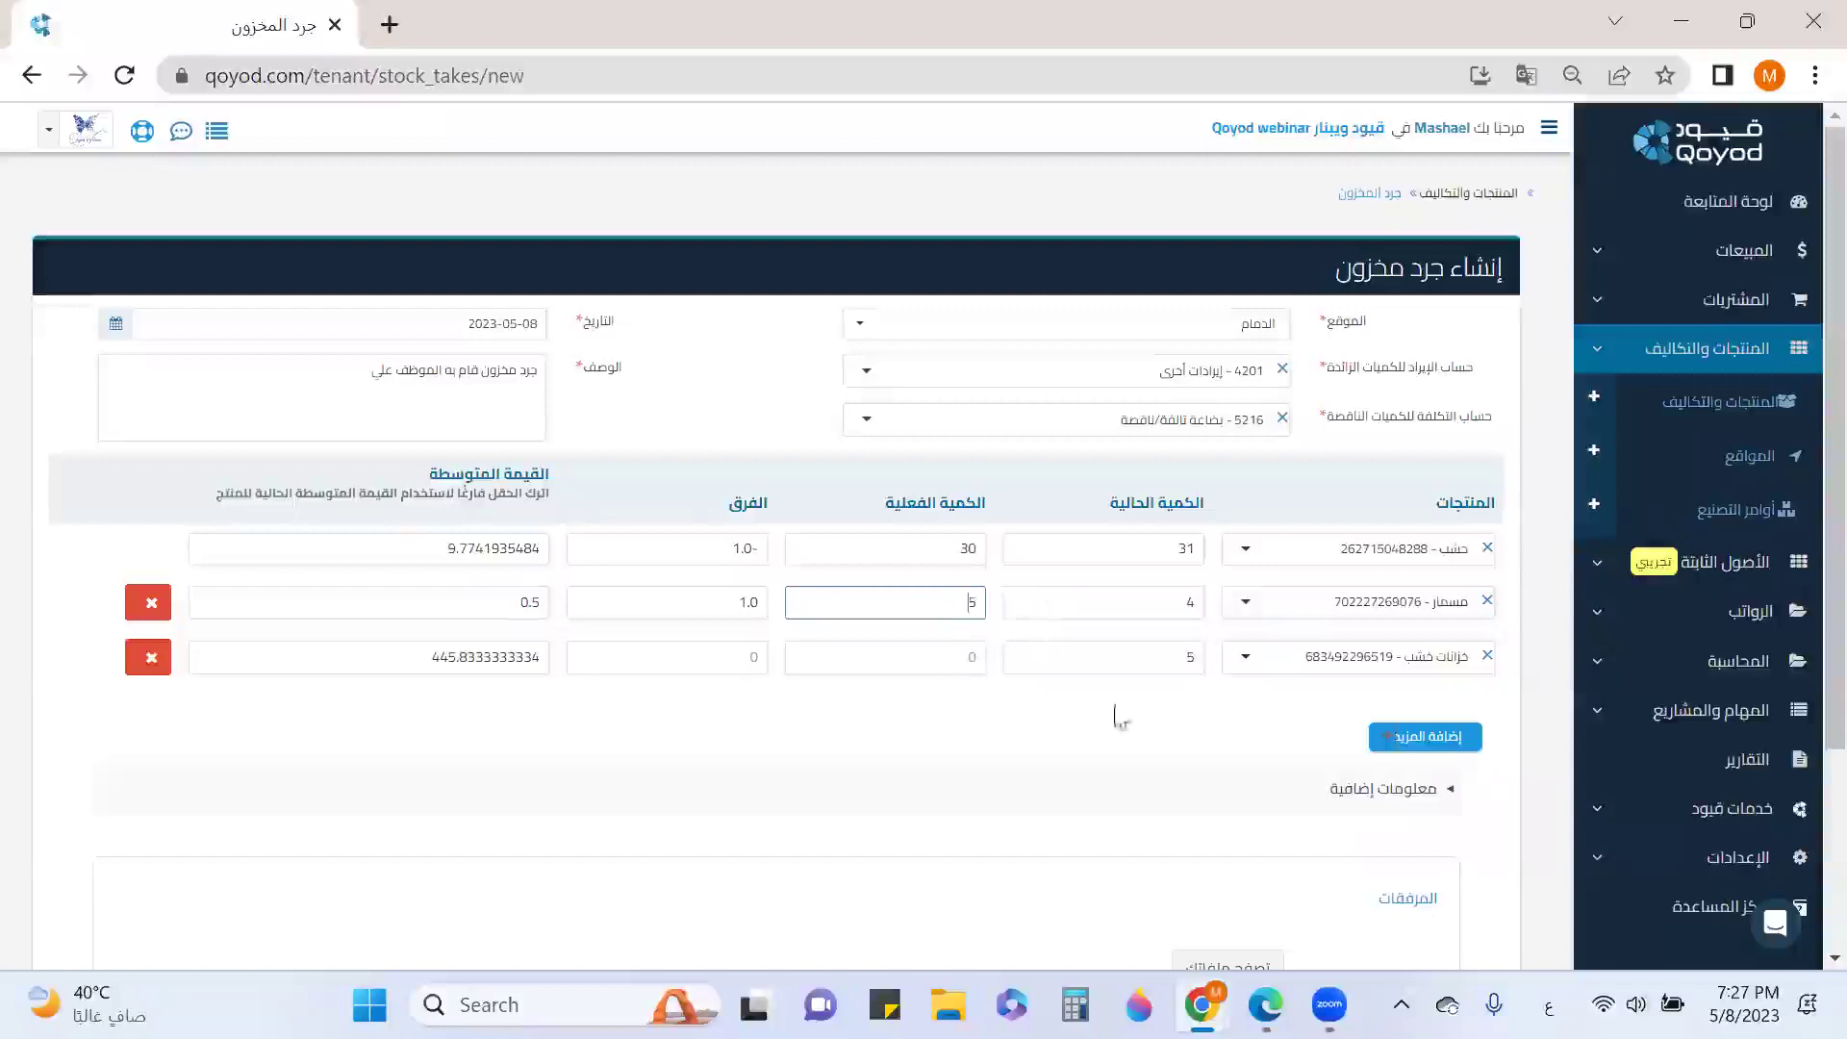
left_click(950, 660)
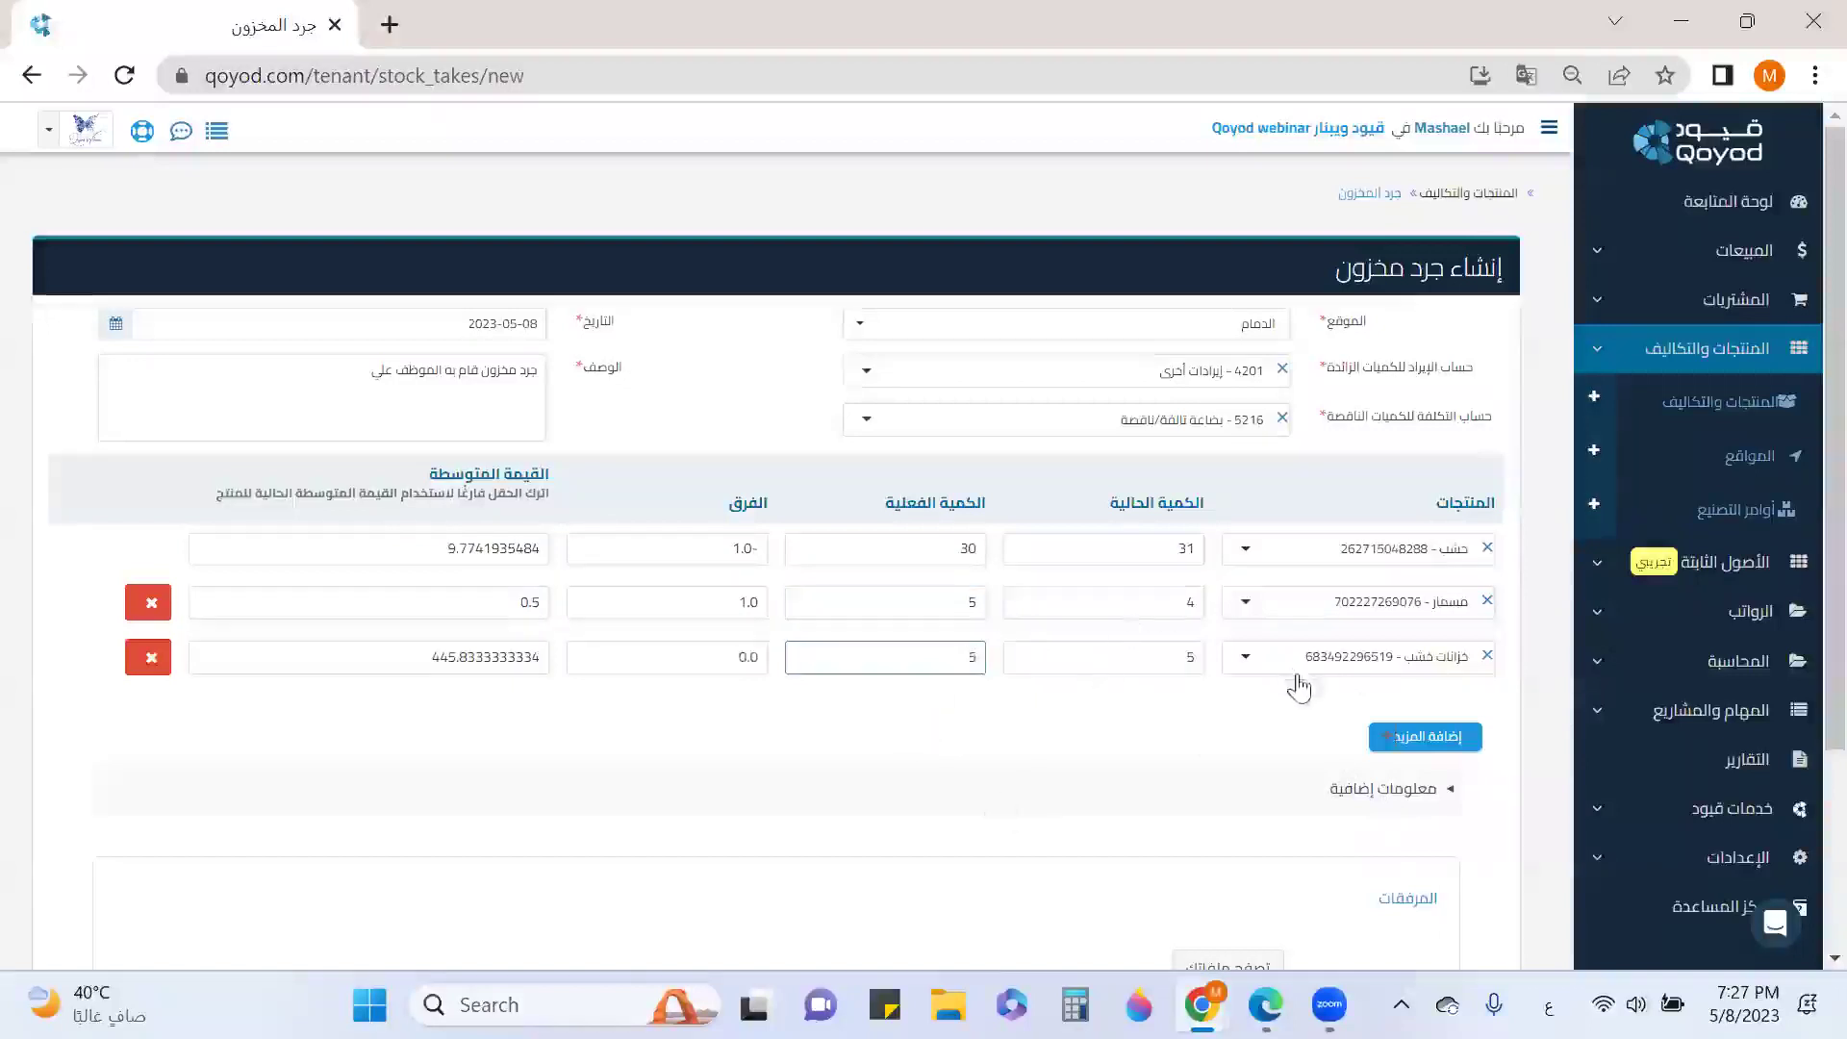
scroll(1297, 681, "down", 3)
left_click(1410, 853)
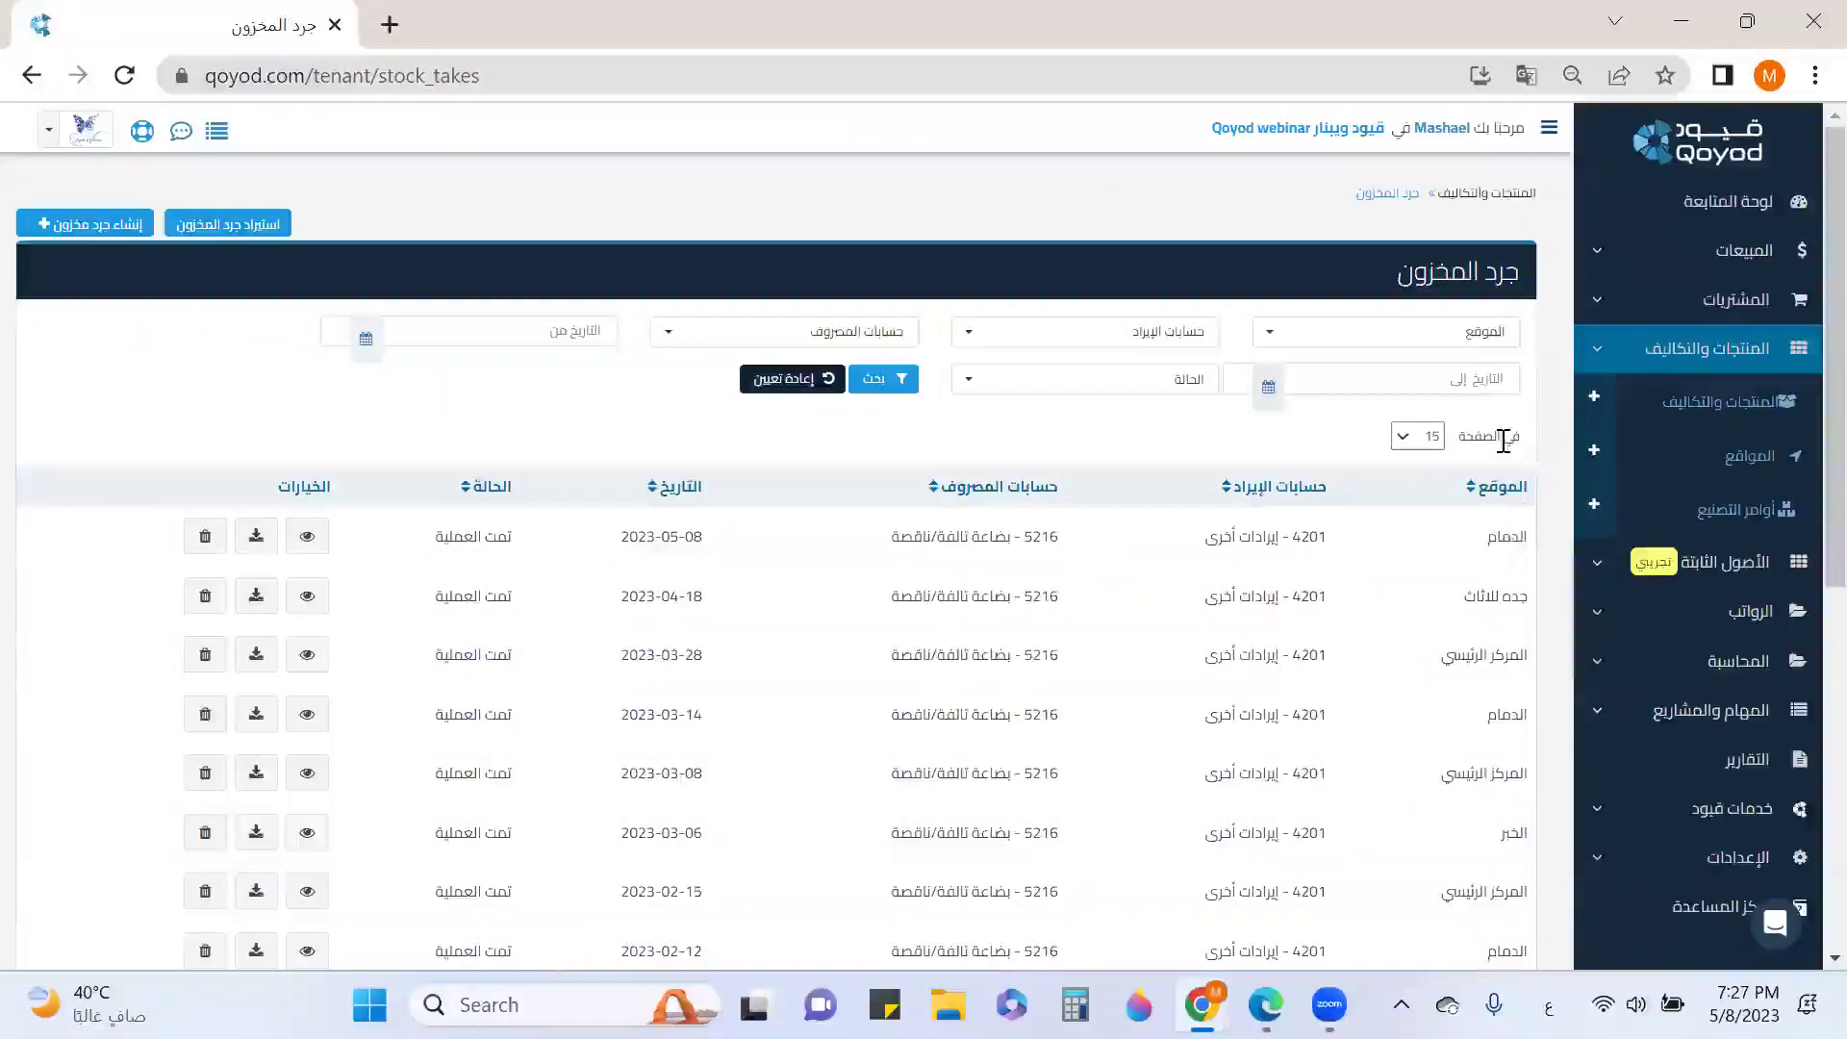
Open التقارير (Reports) in a new browser tab and switch to it.
right_click(1722, 766)
left_click(1452, 519)
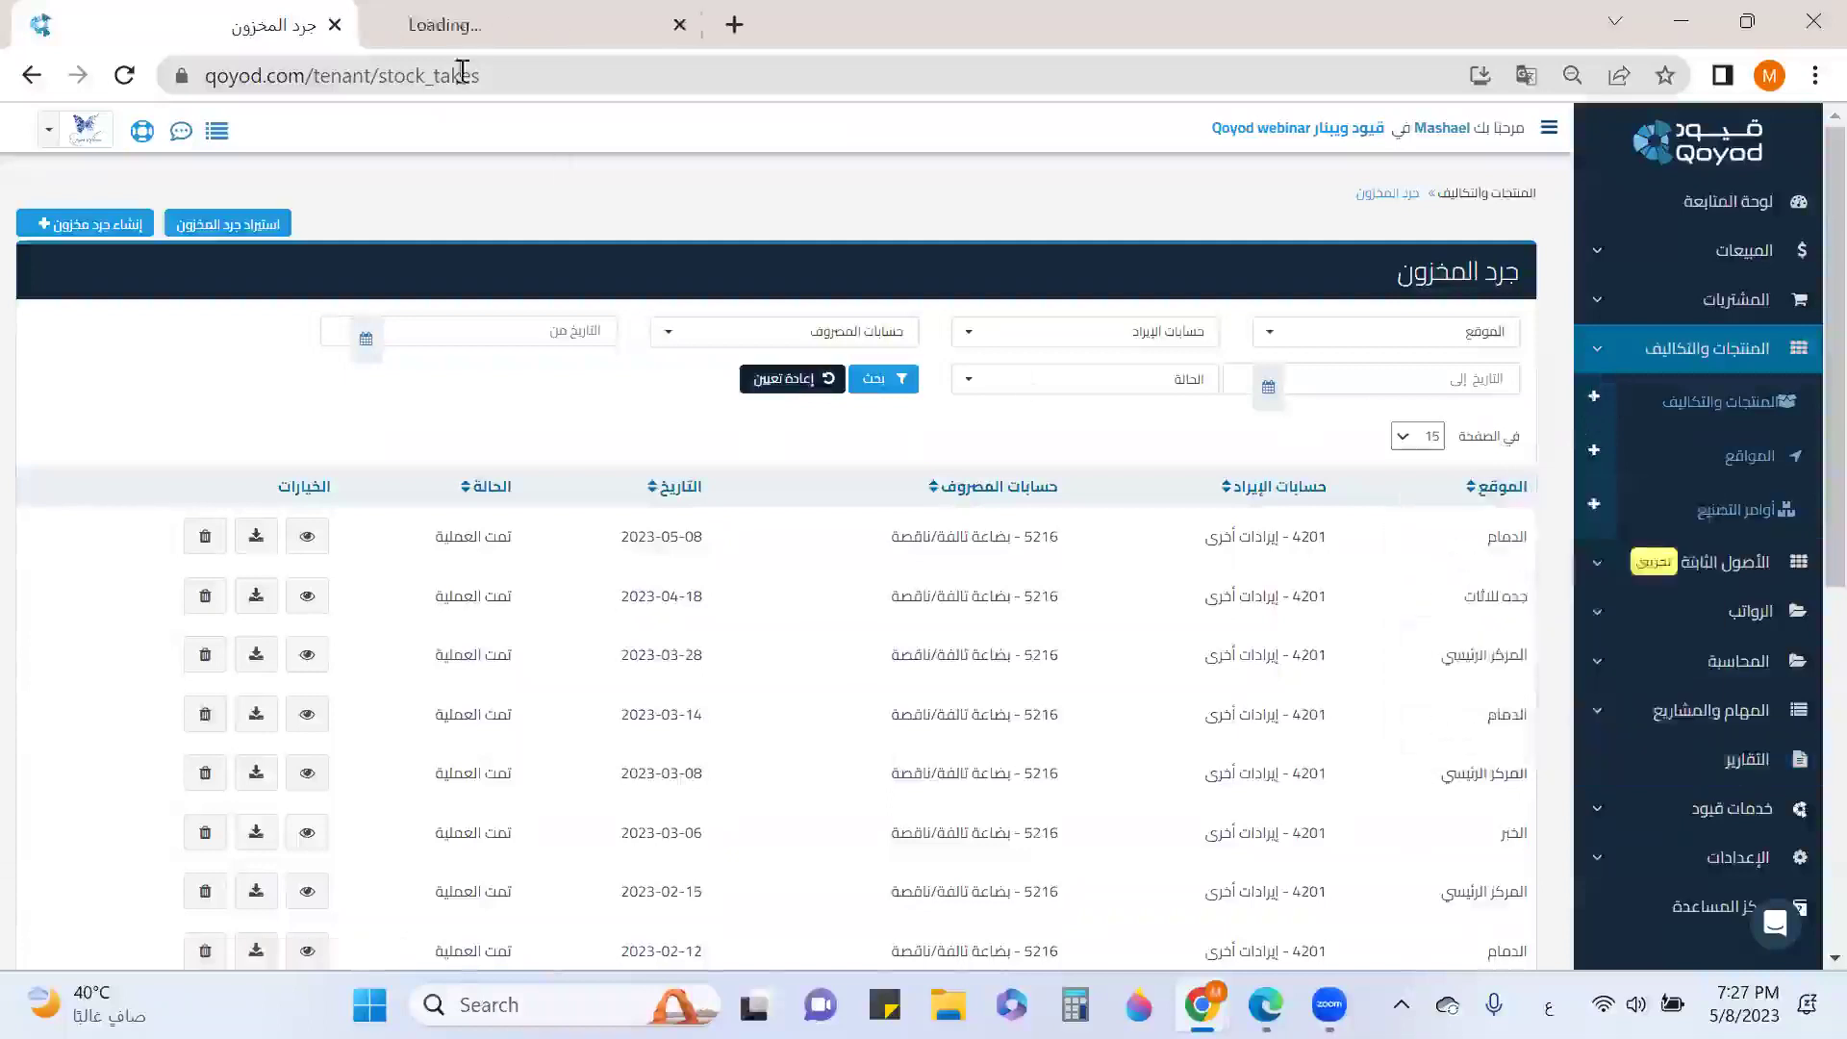
left_click(472, 29)
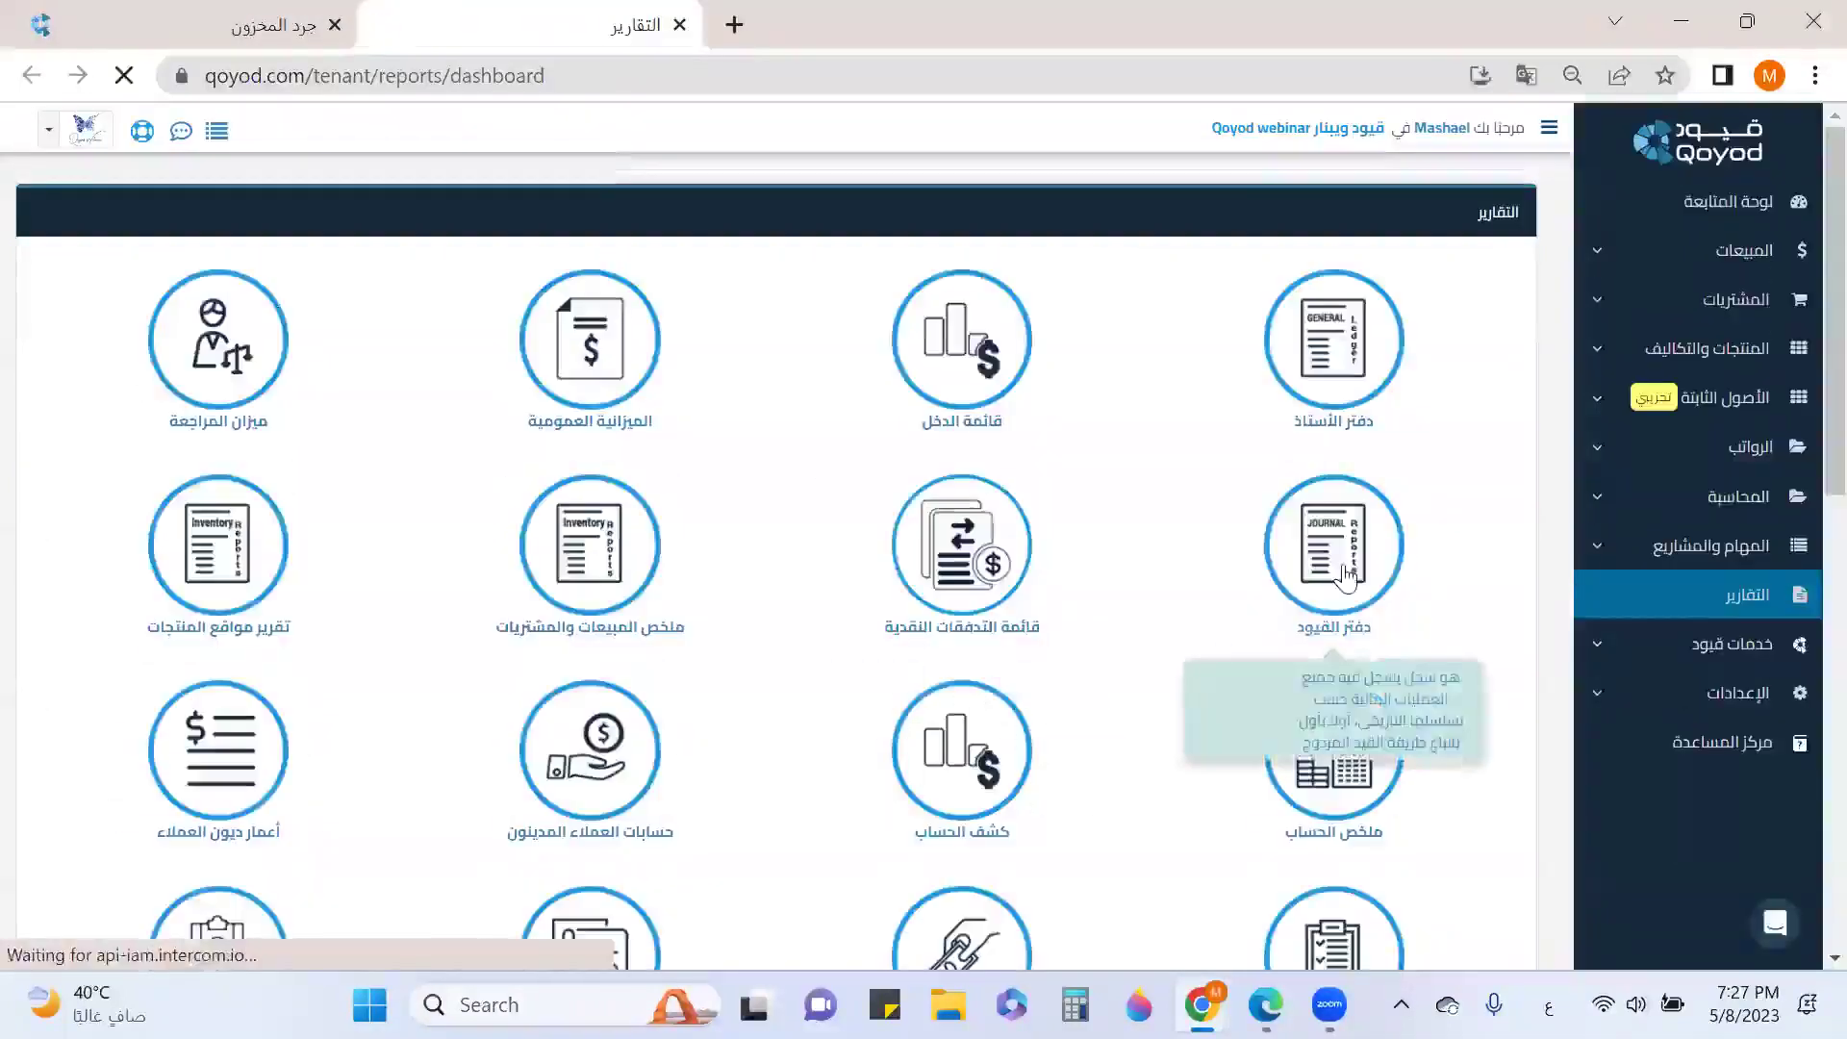
Review journal entry 1611 in the دفتر القيود report, then close the reports tab.
left_click(1345, 578)
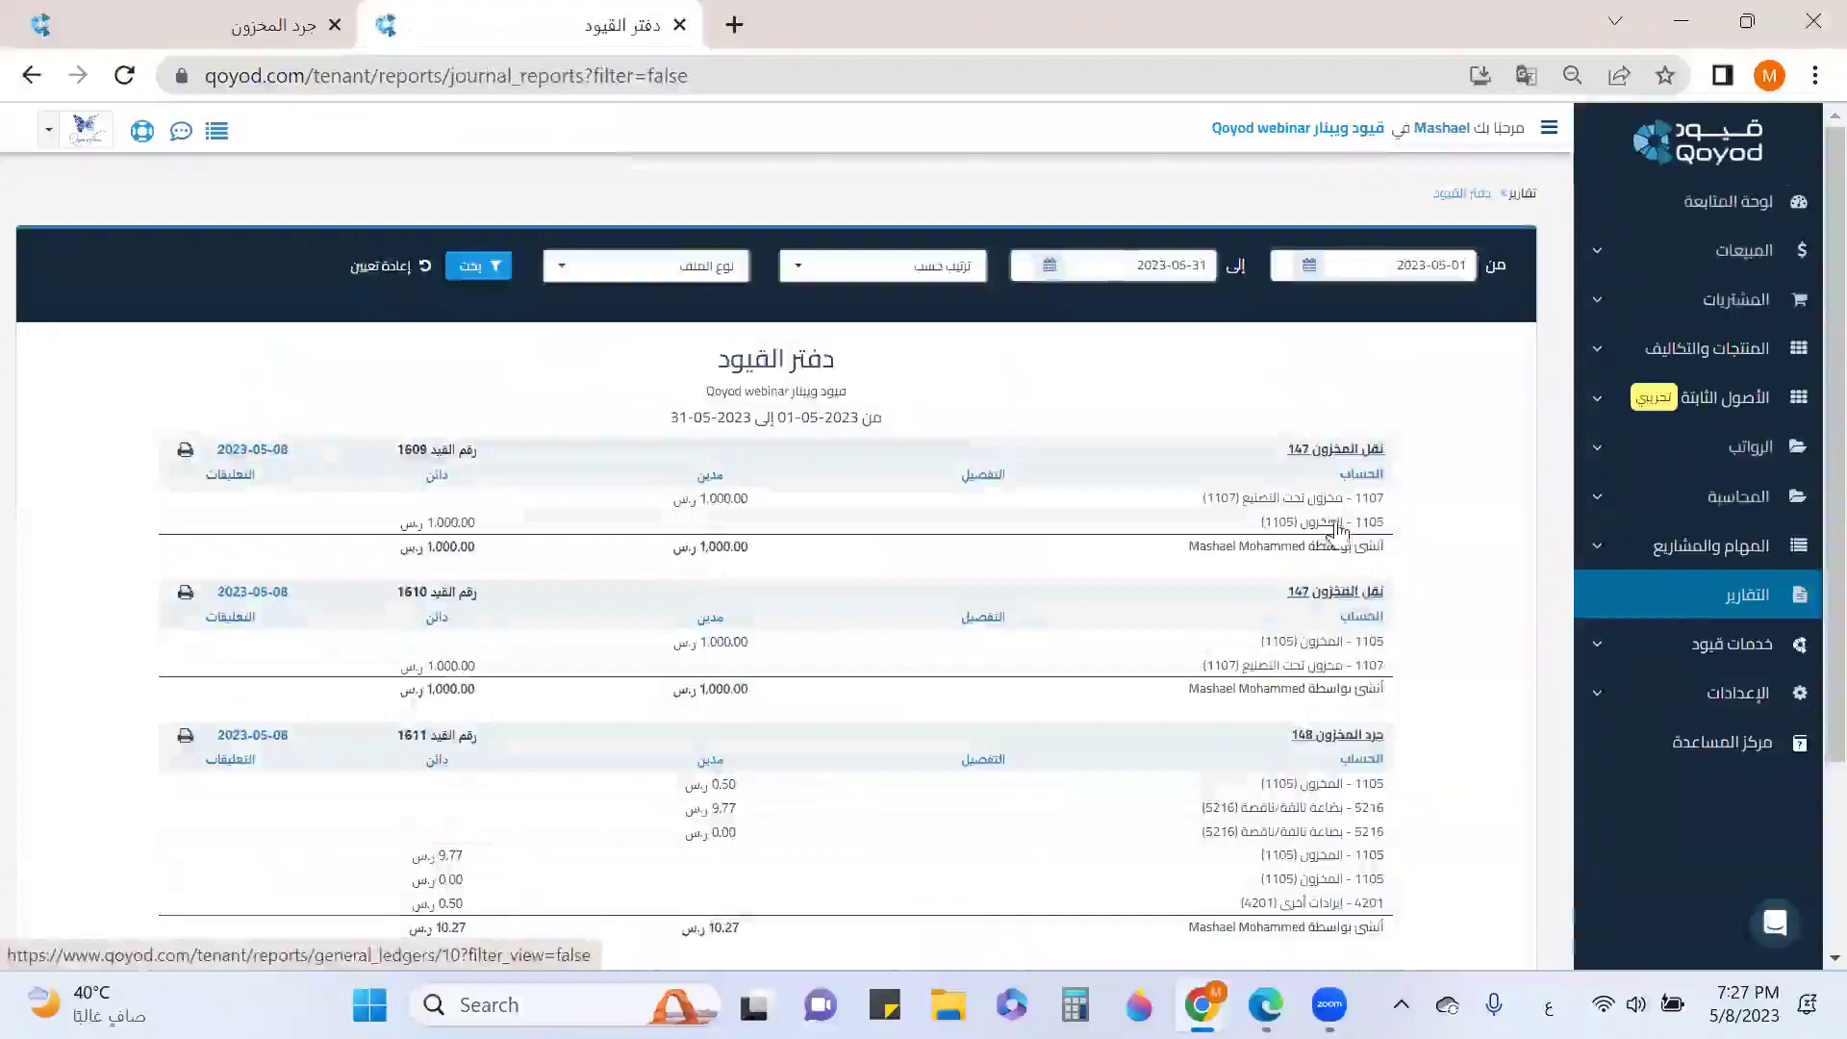
scroll(1337, 529, "down", 3)
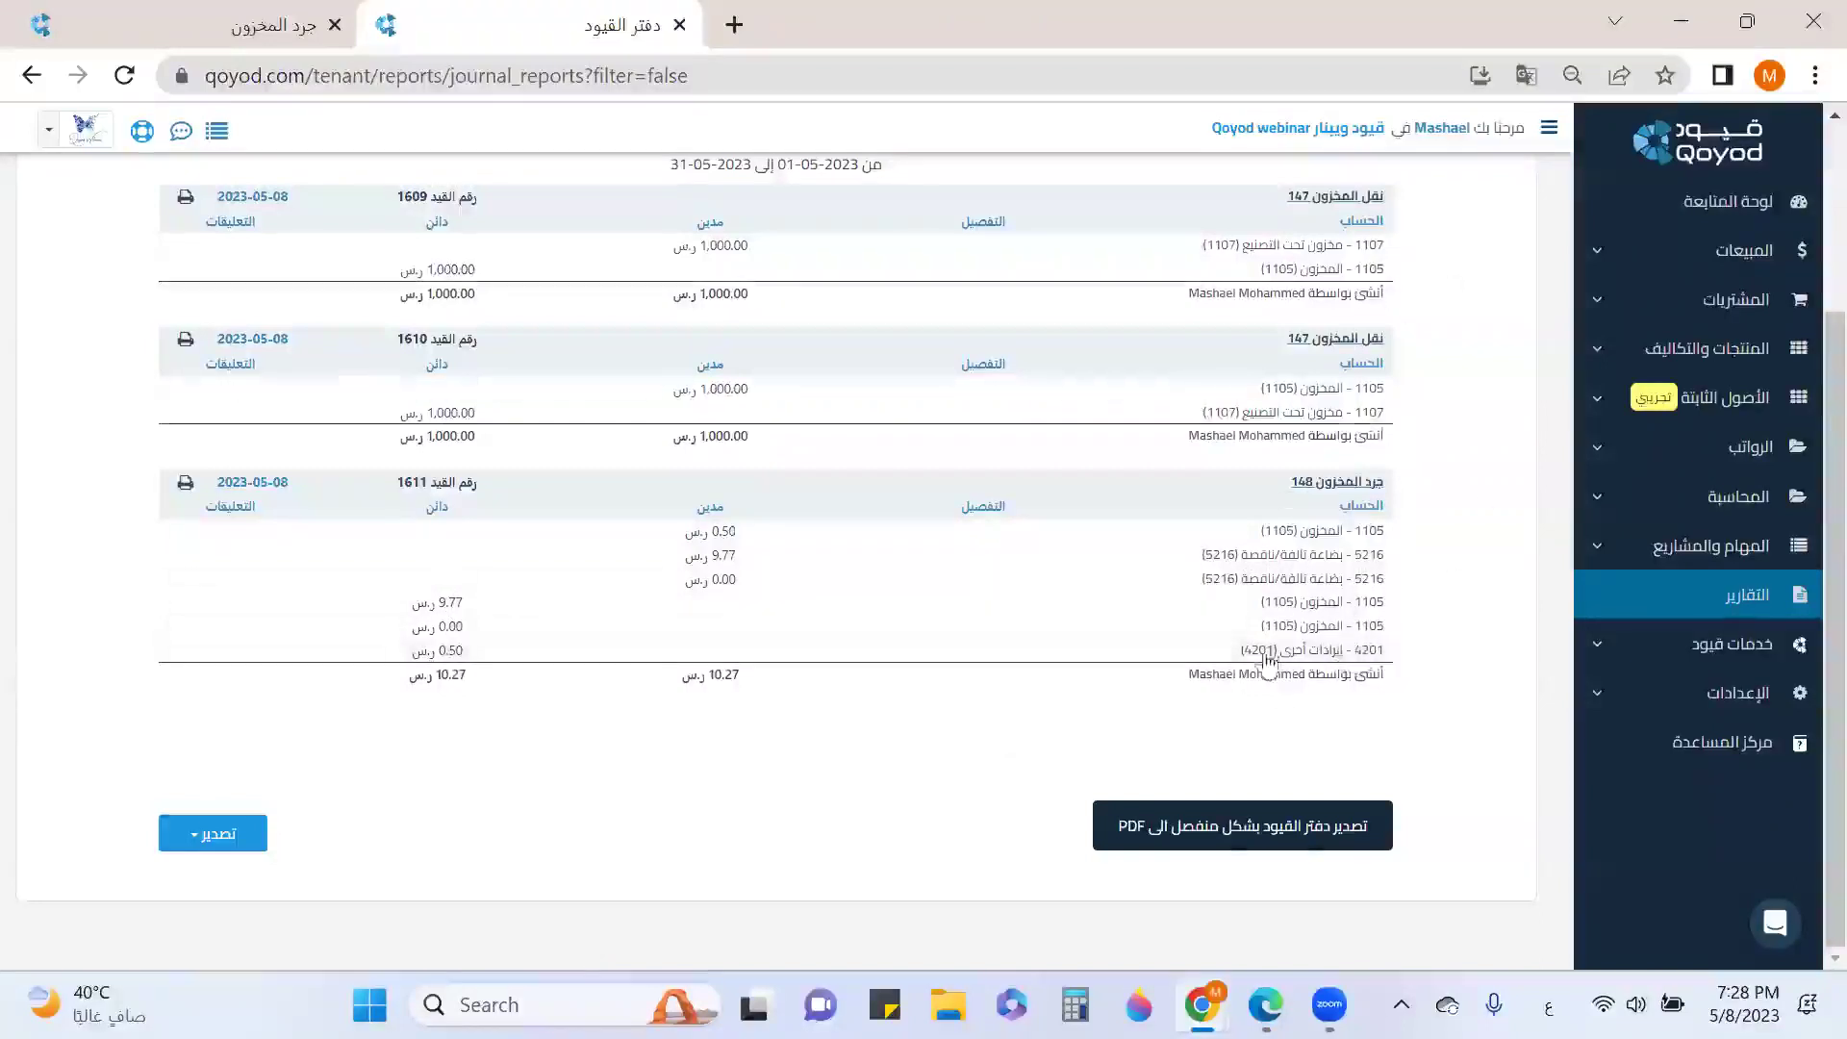
scroll(1093, 401, "up", 3)
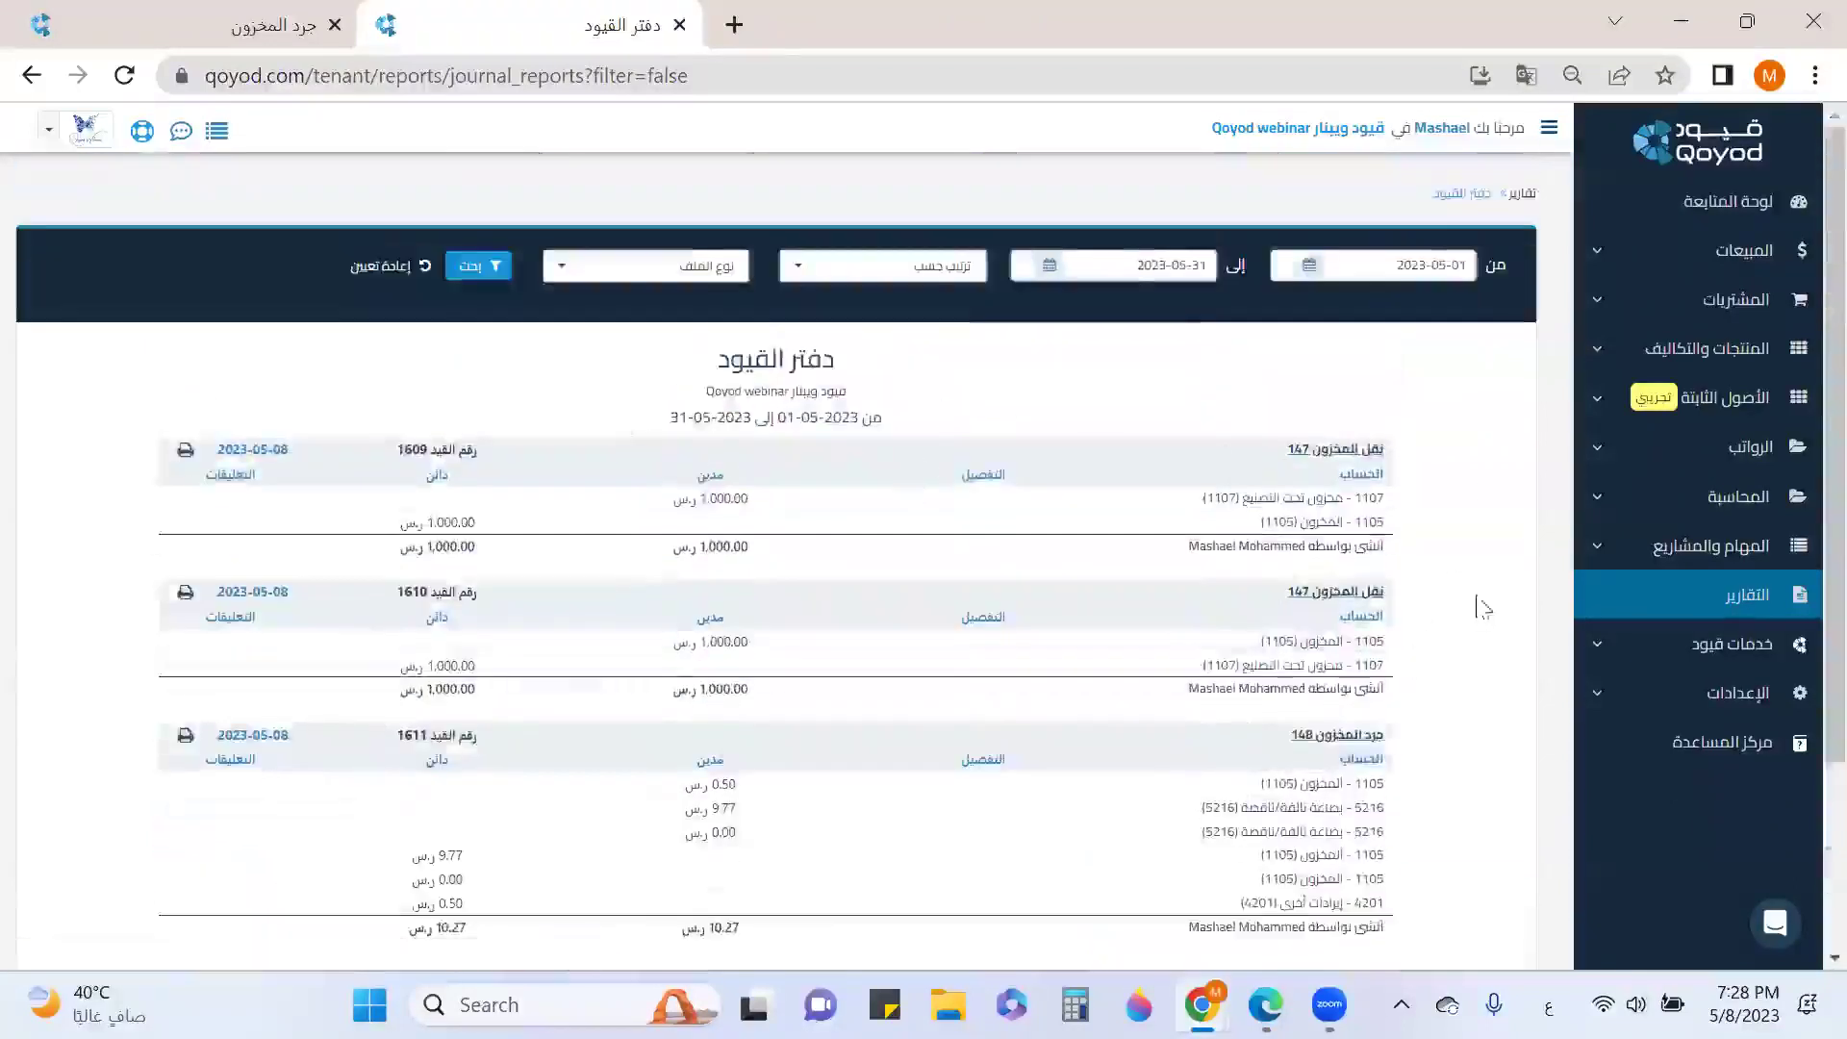
left_click(679, 25)
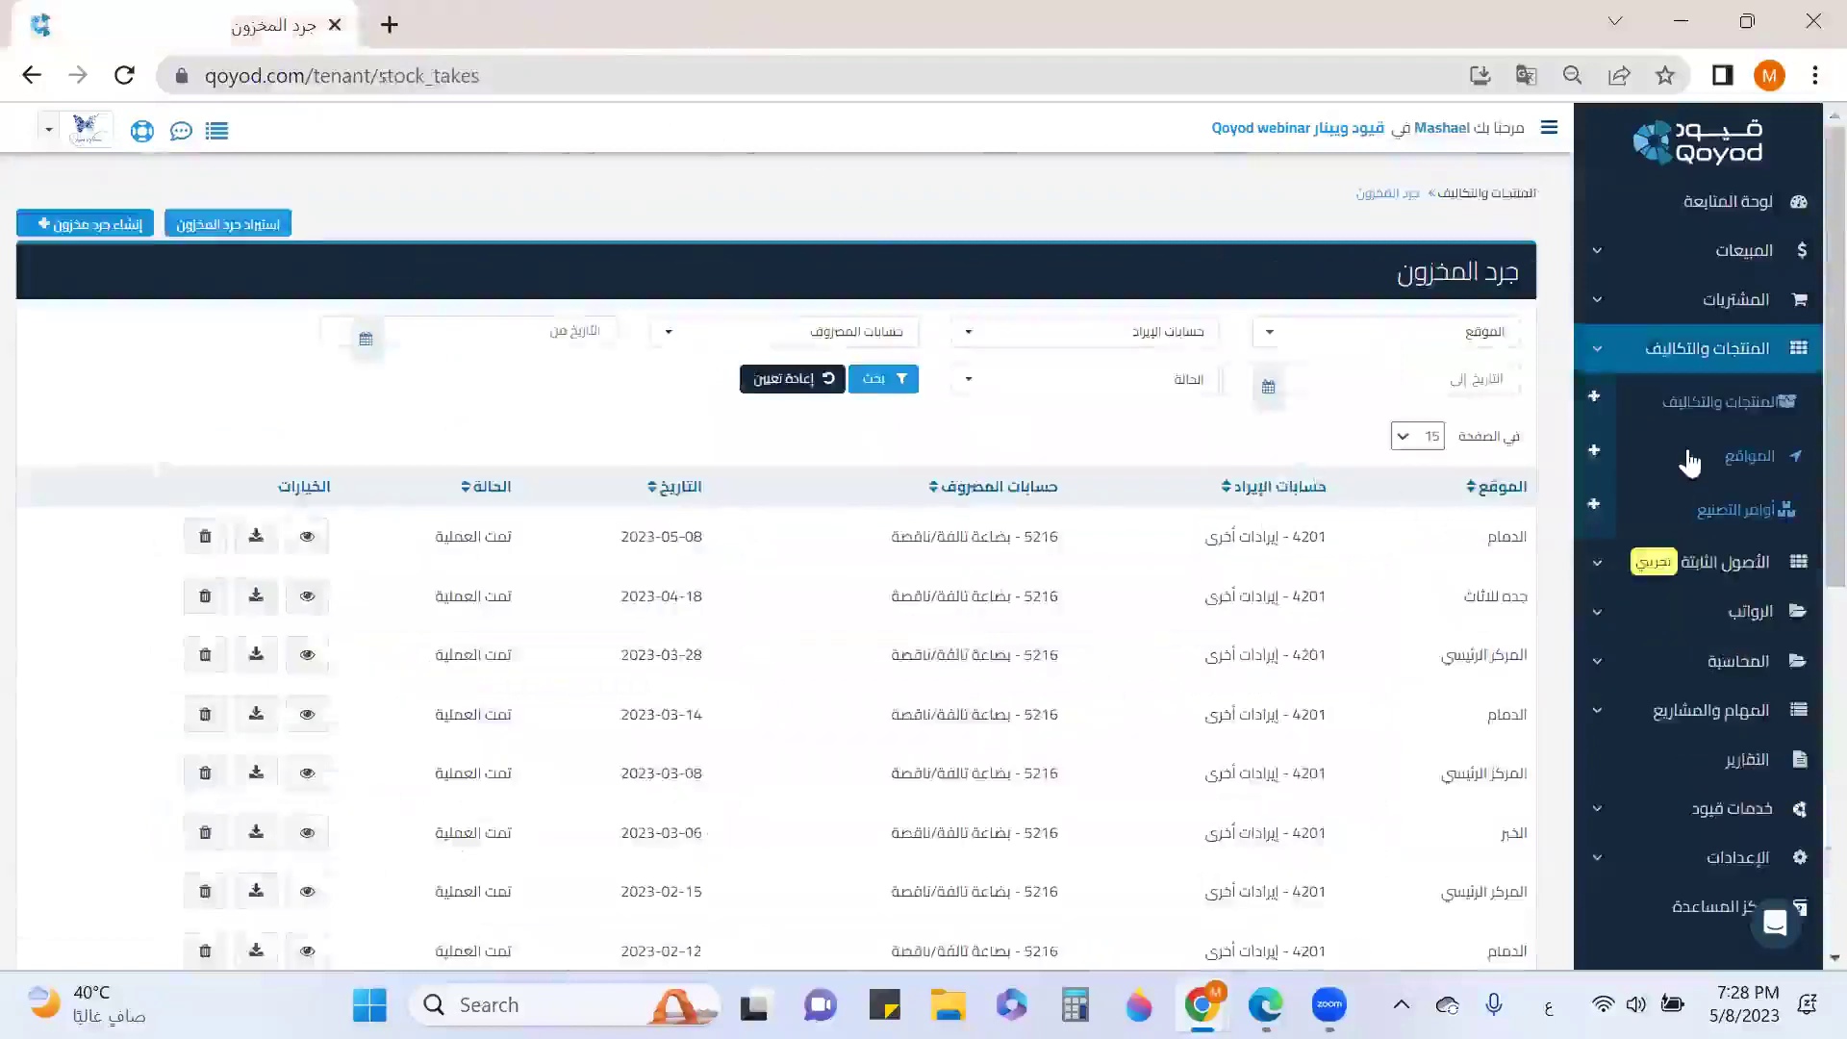
Browse composite product مقعد مع تخزين and the raw materials list, then start a new purchase invoice.
left_click(1688, 408)
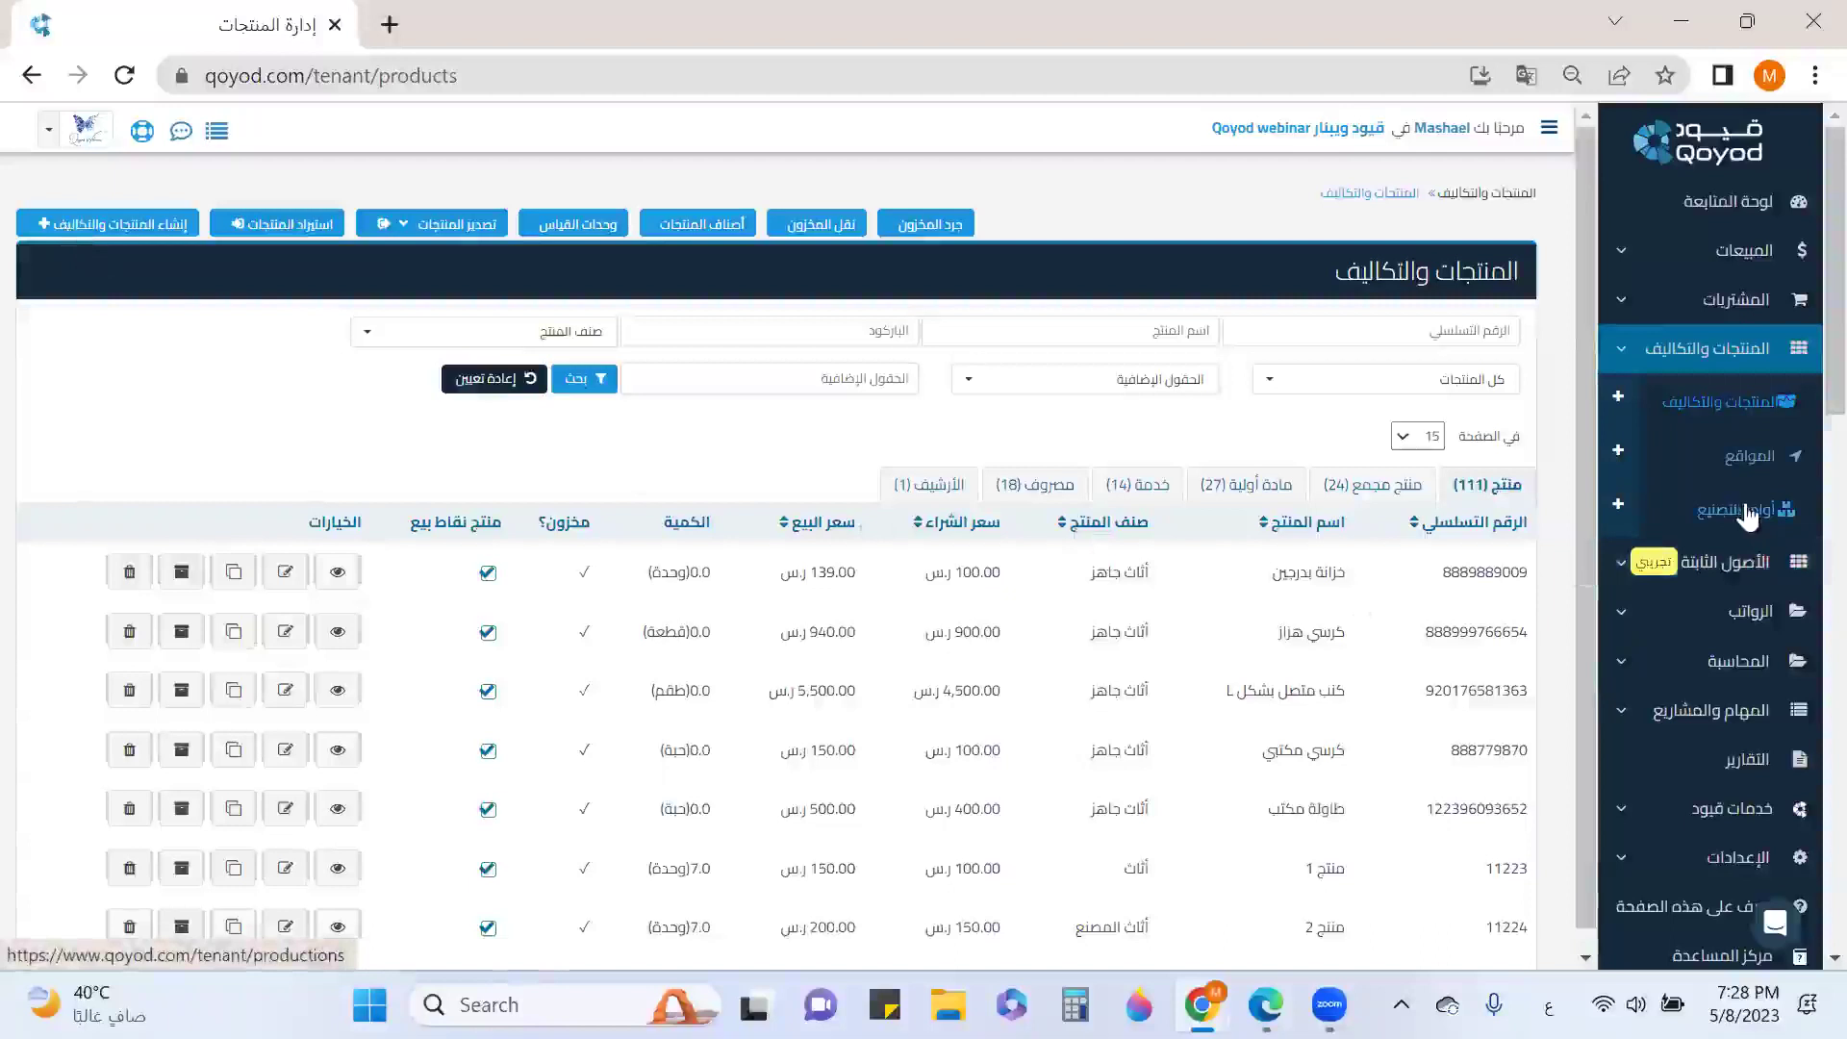
left_click(1356, 495)
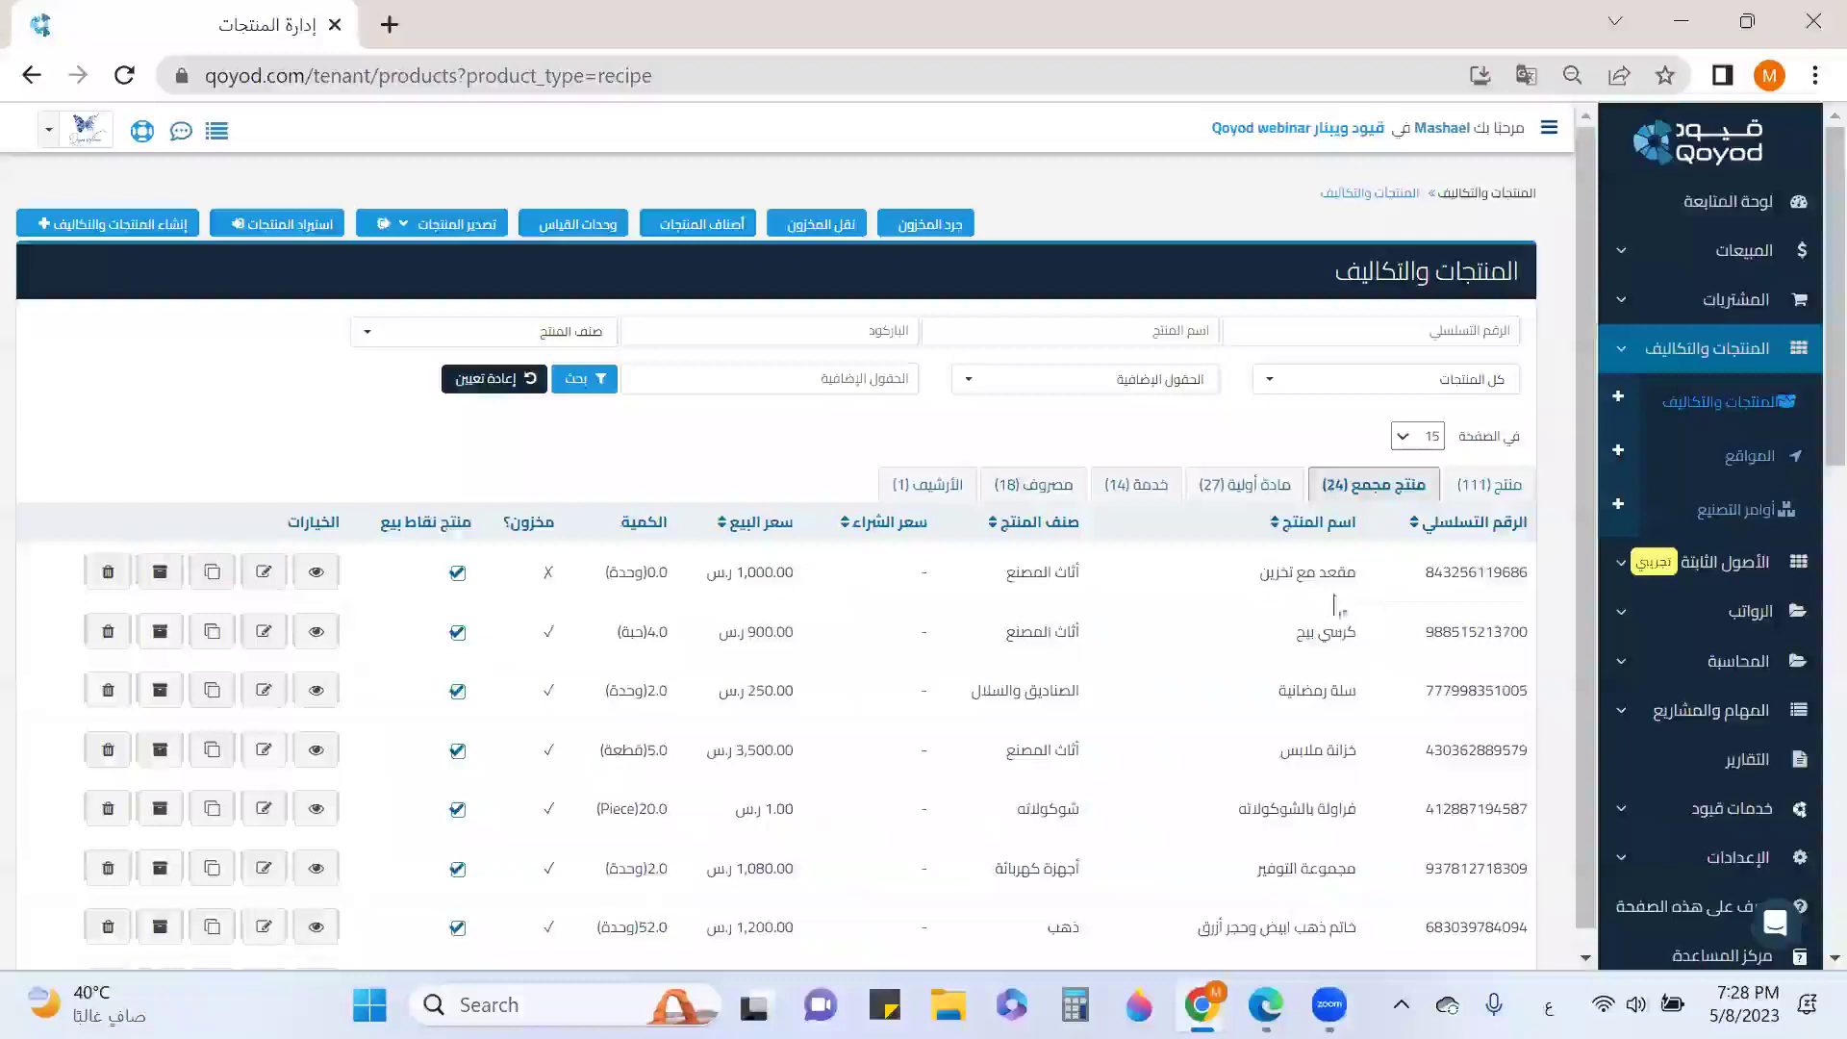
left_click_drag(1373, 582, 1280, 567)
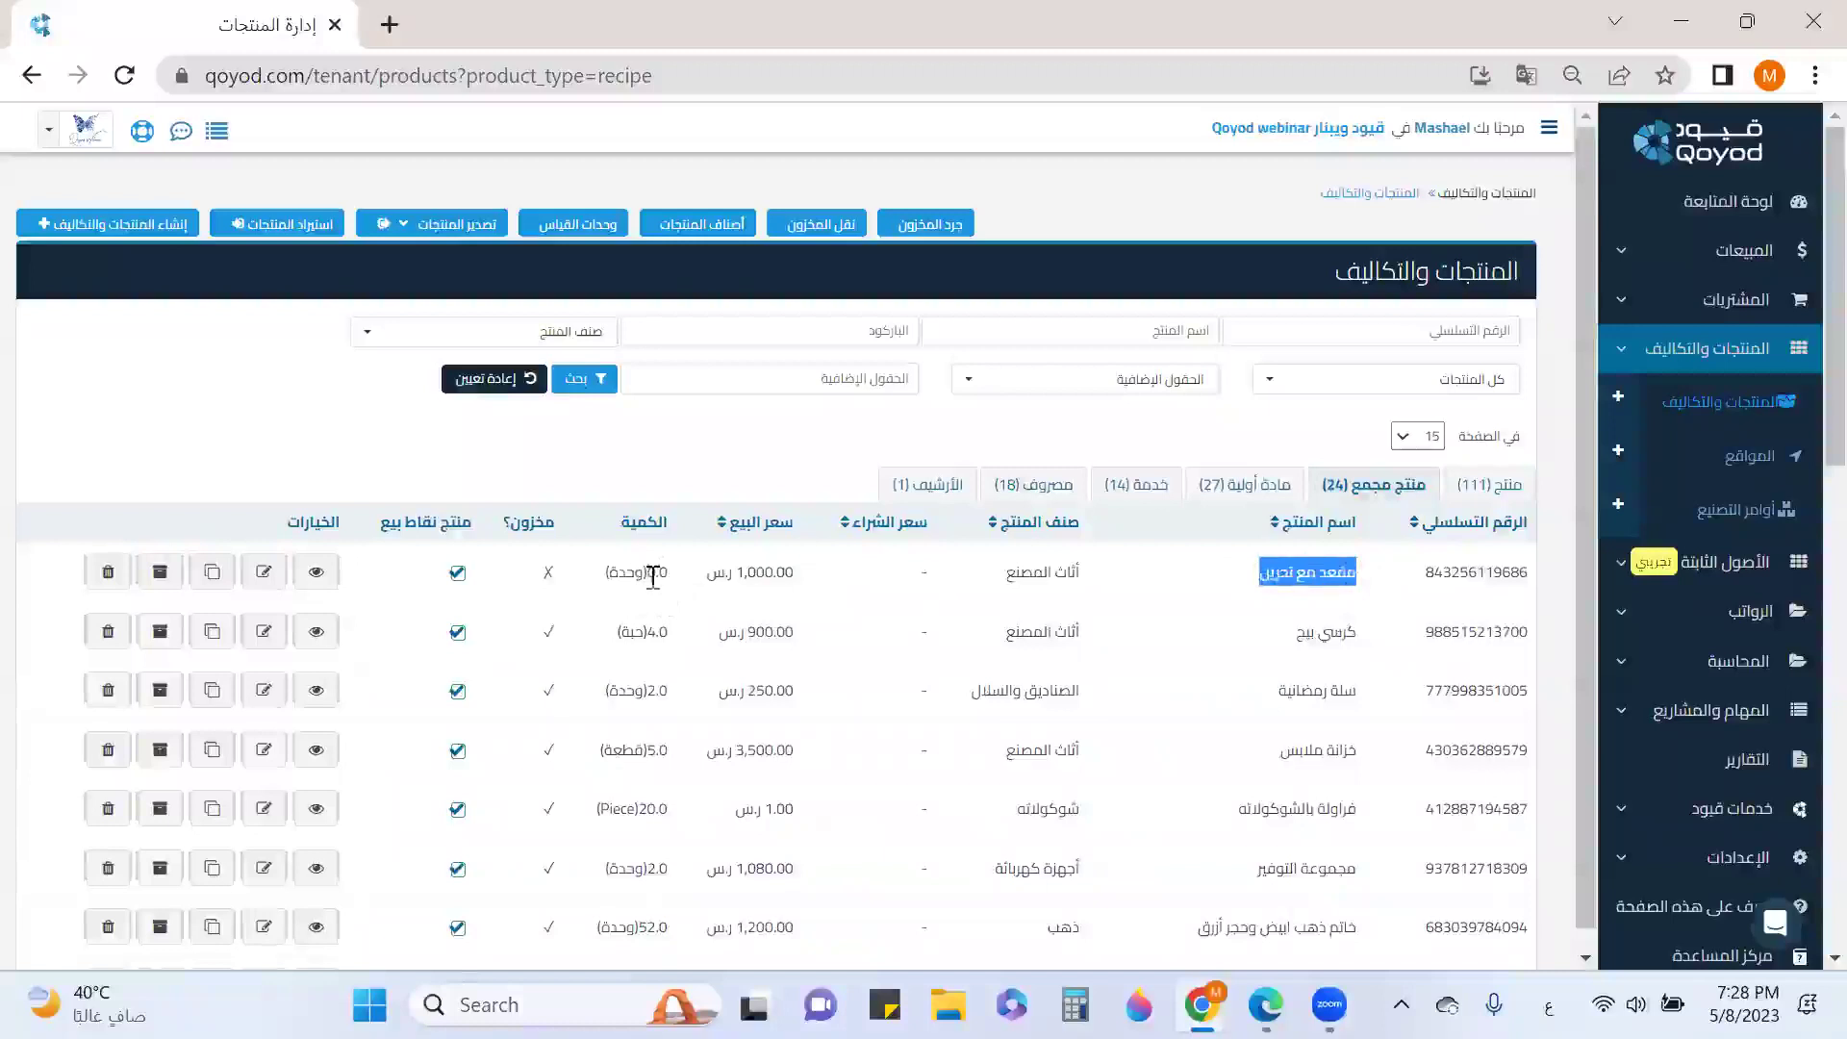
left_click(1241, 485)
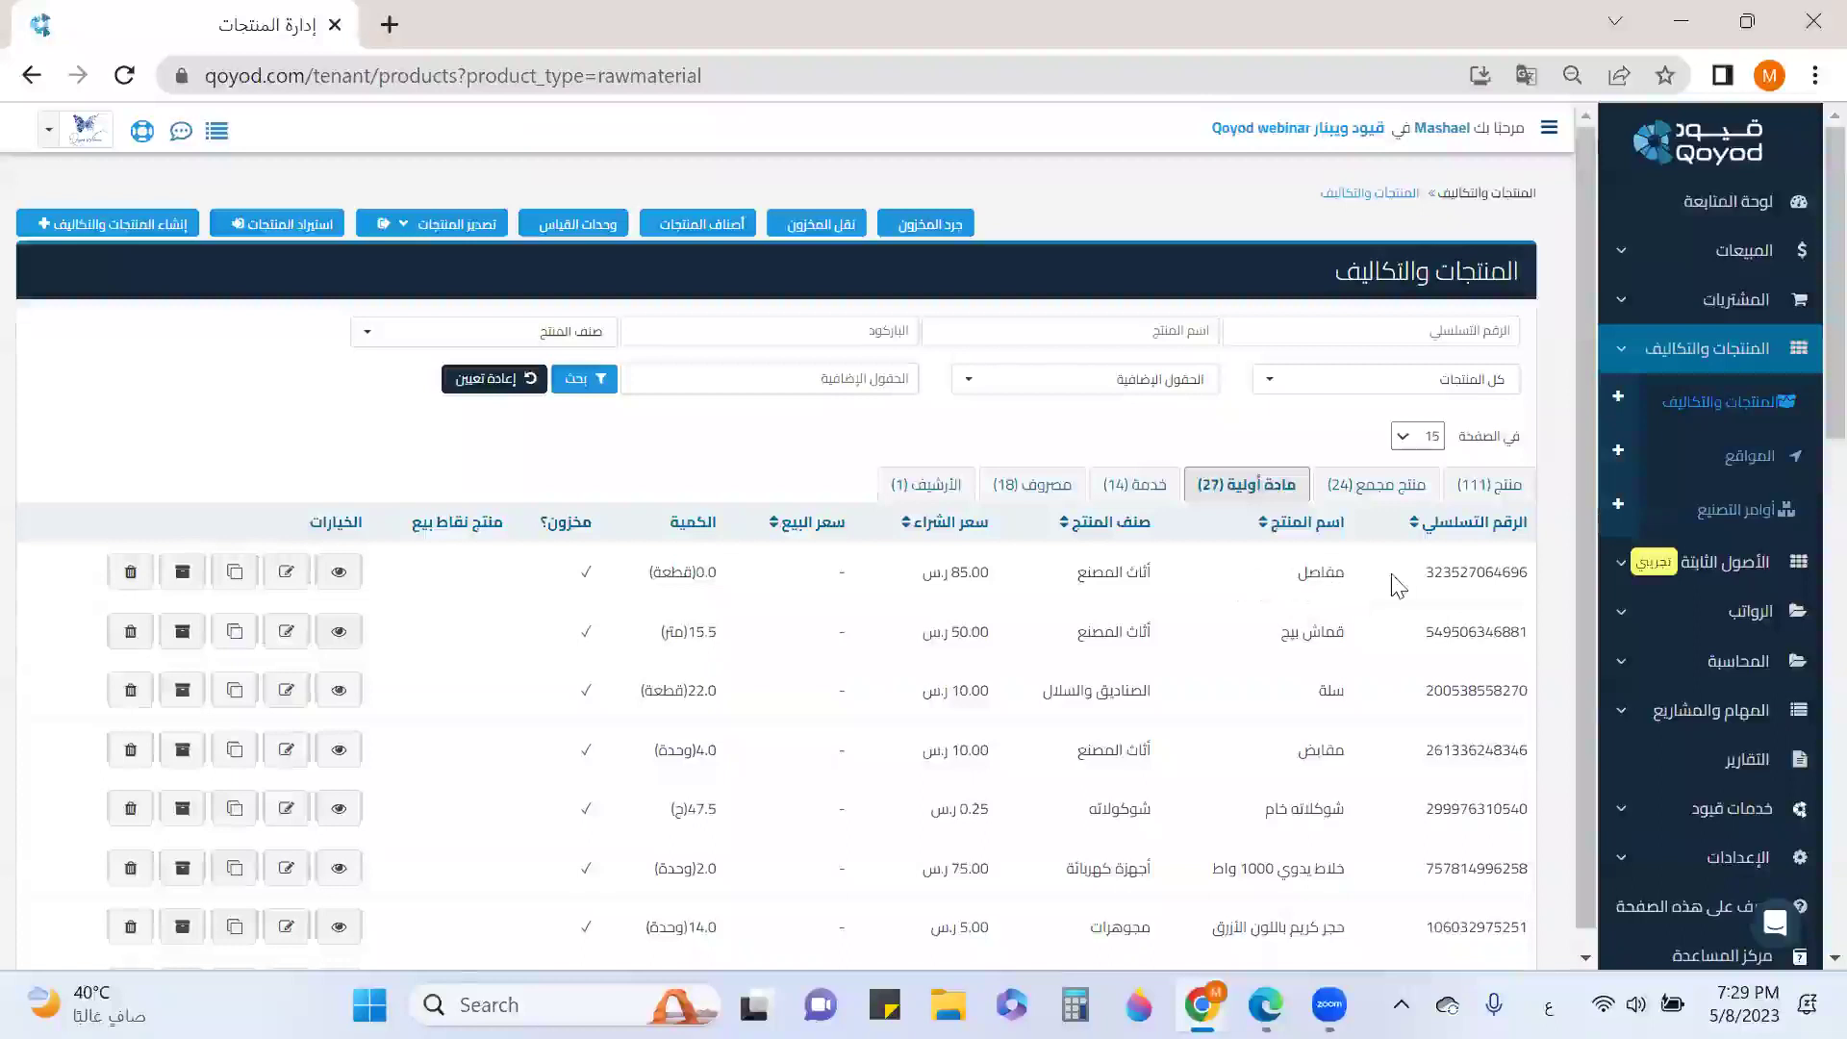
left_click(1619, 310)
left_click(1617, 455)
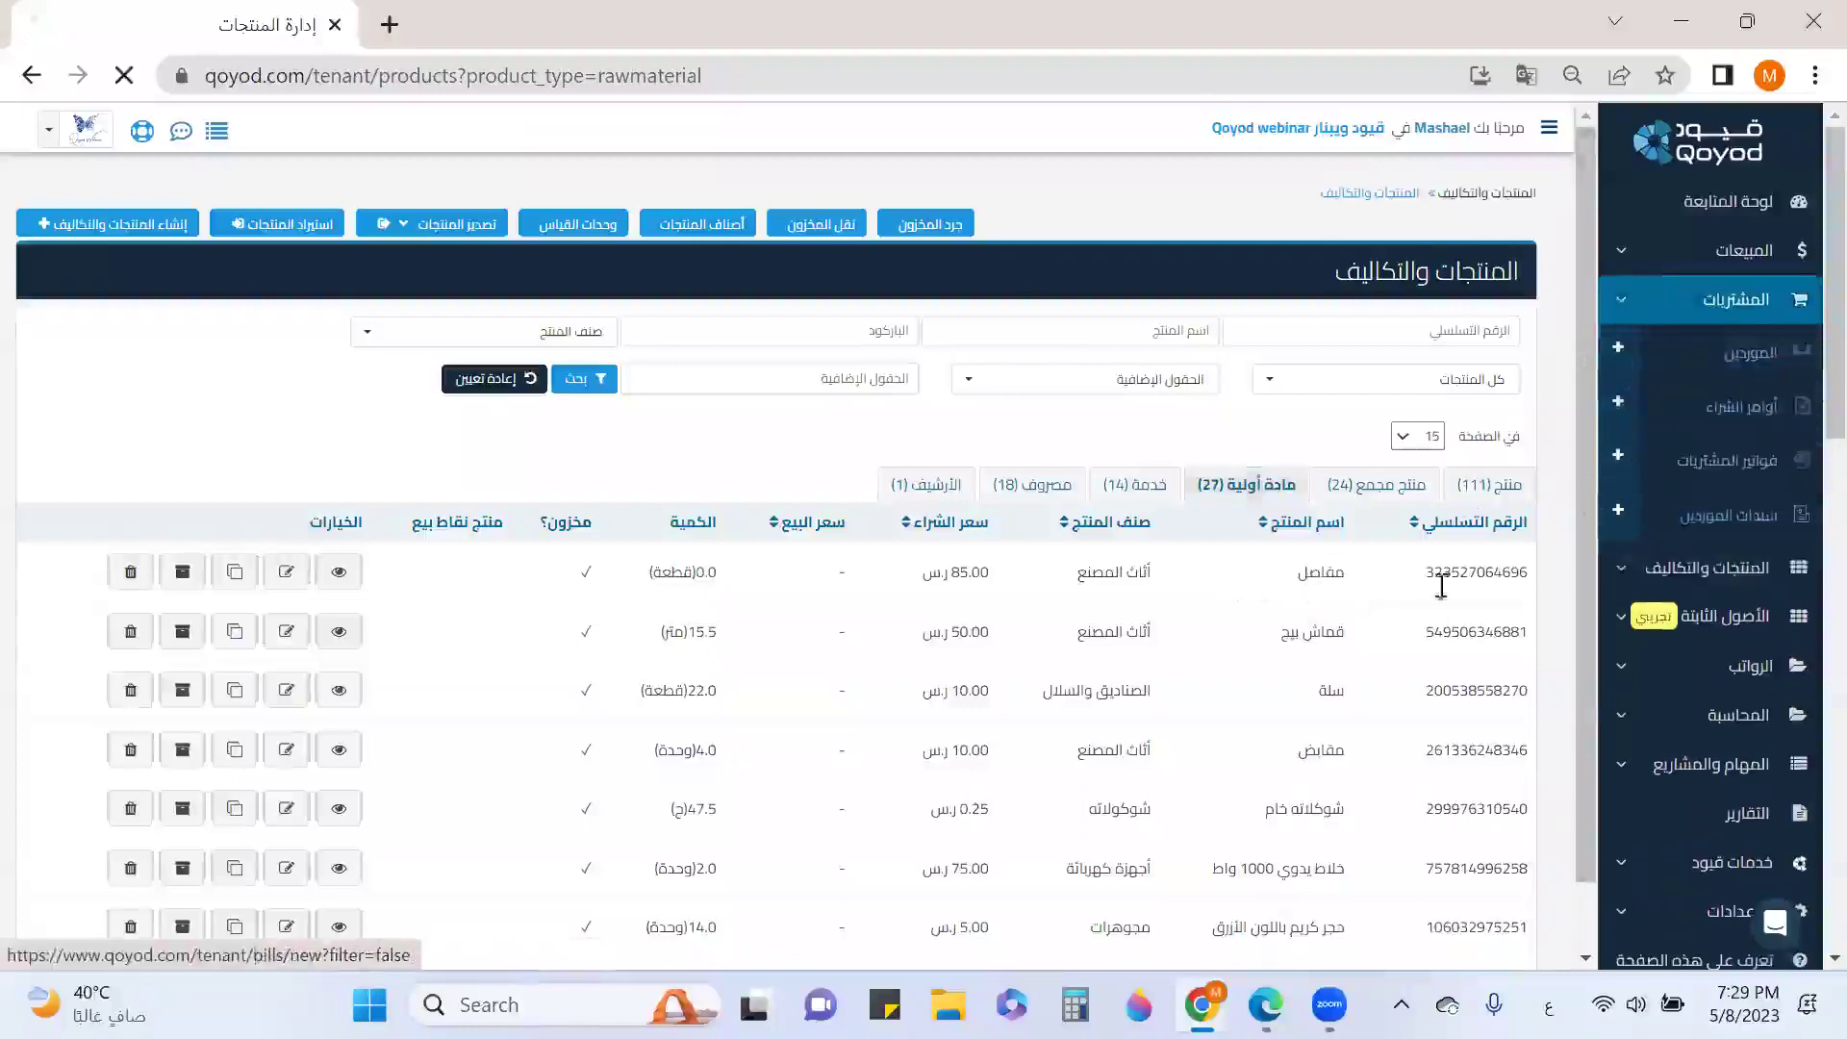
Set supplier مدار لمواد البناء and invoice location جدة للأثاث.
left_click(1237, 476)
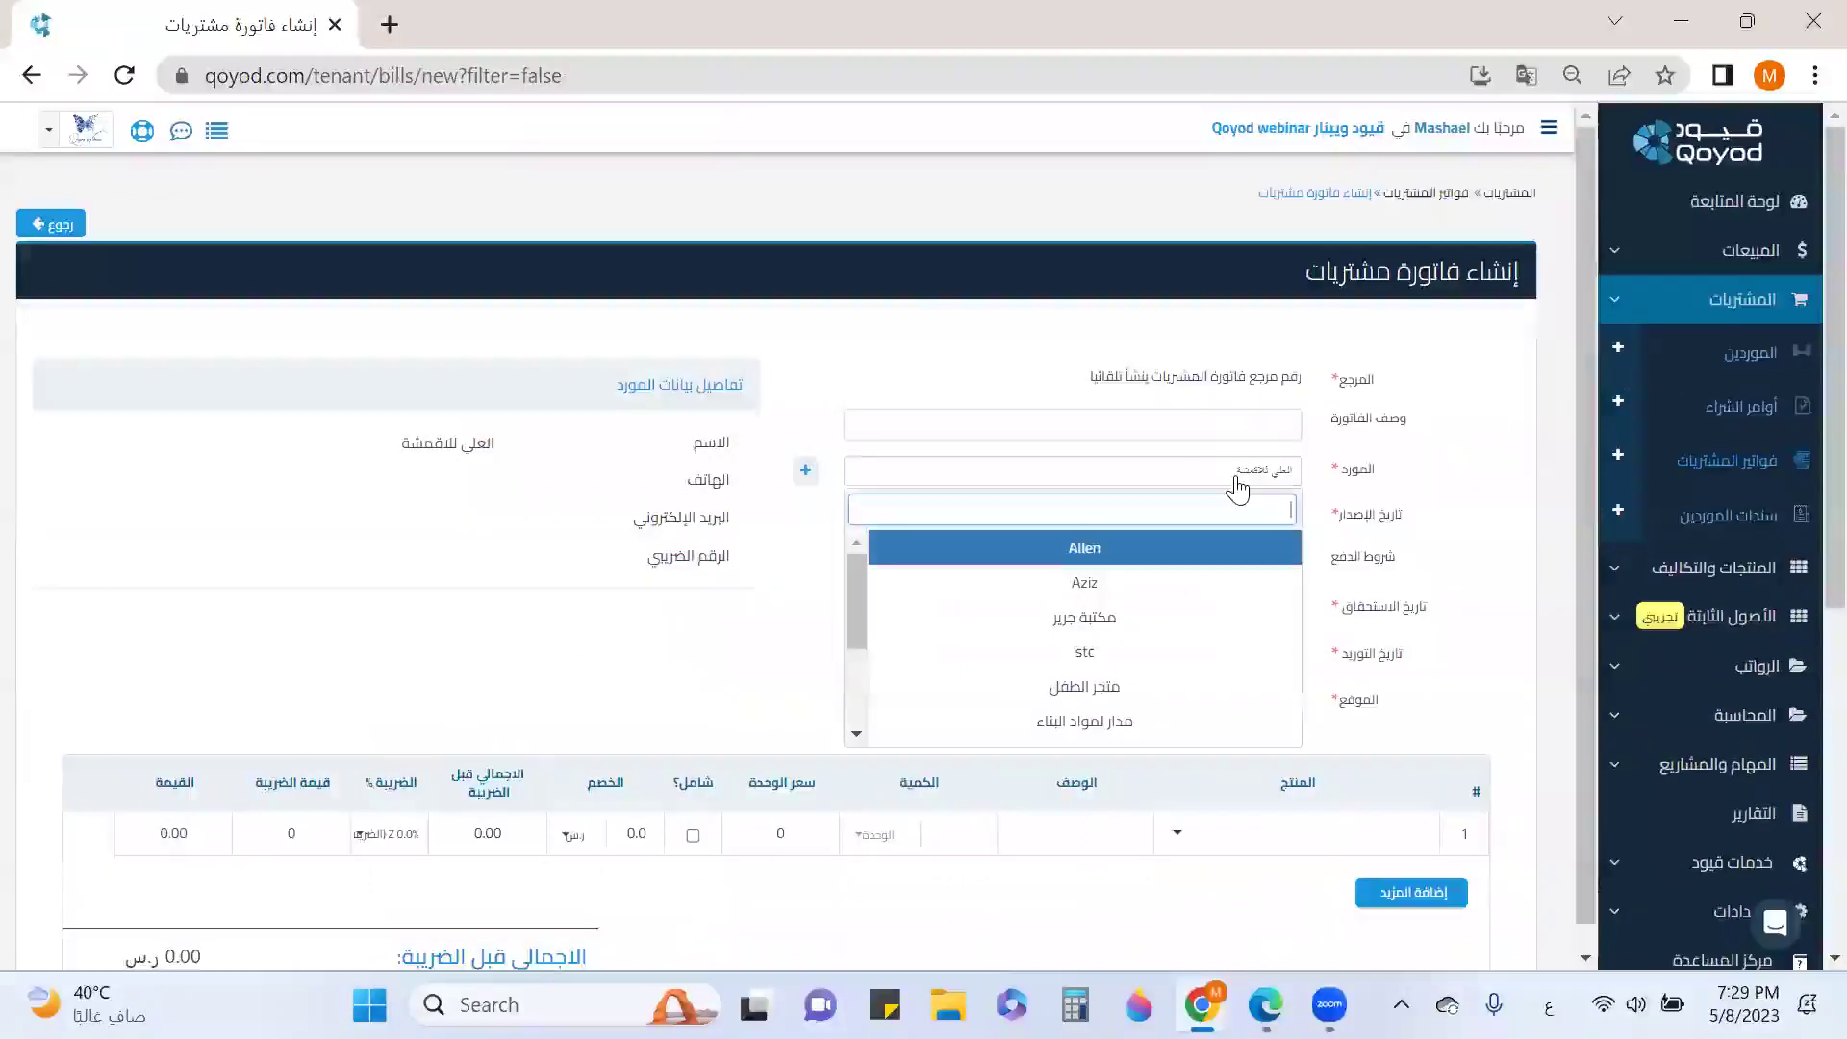
left_click(1111, 721)
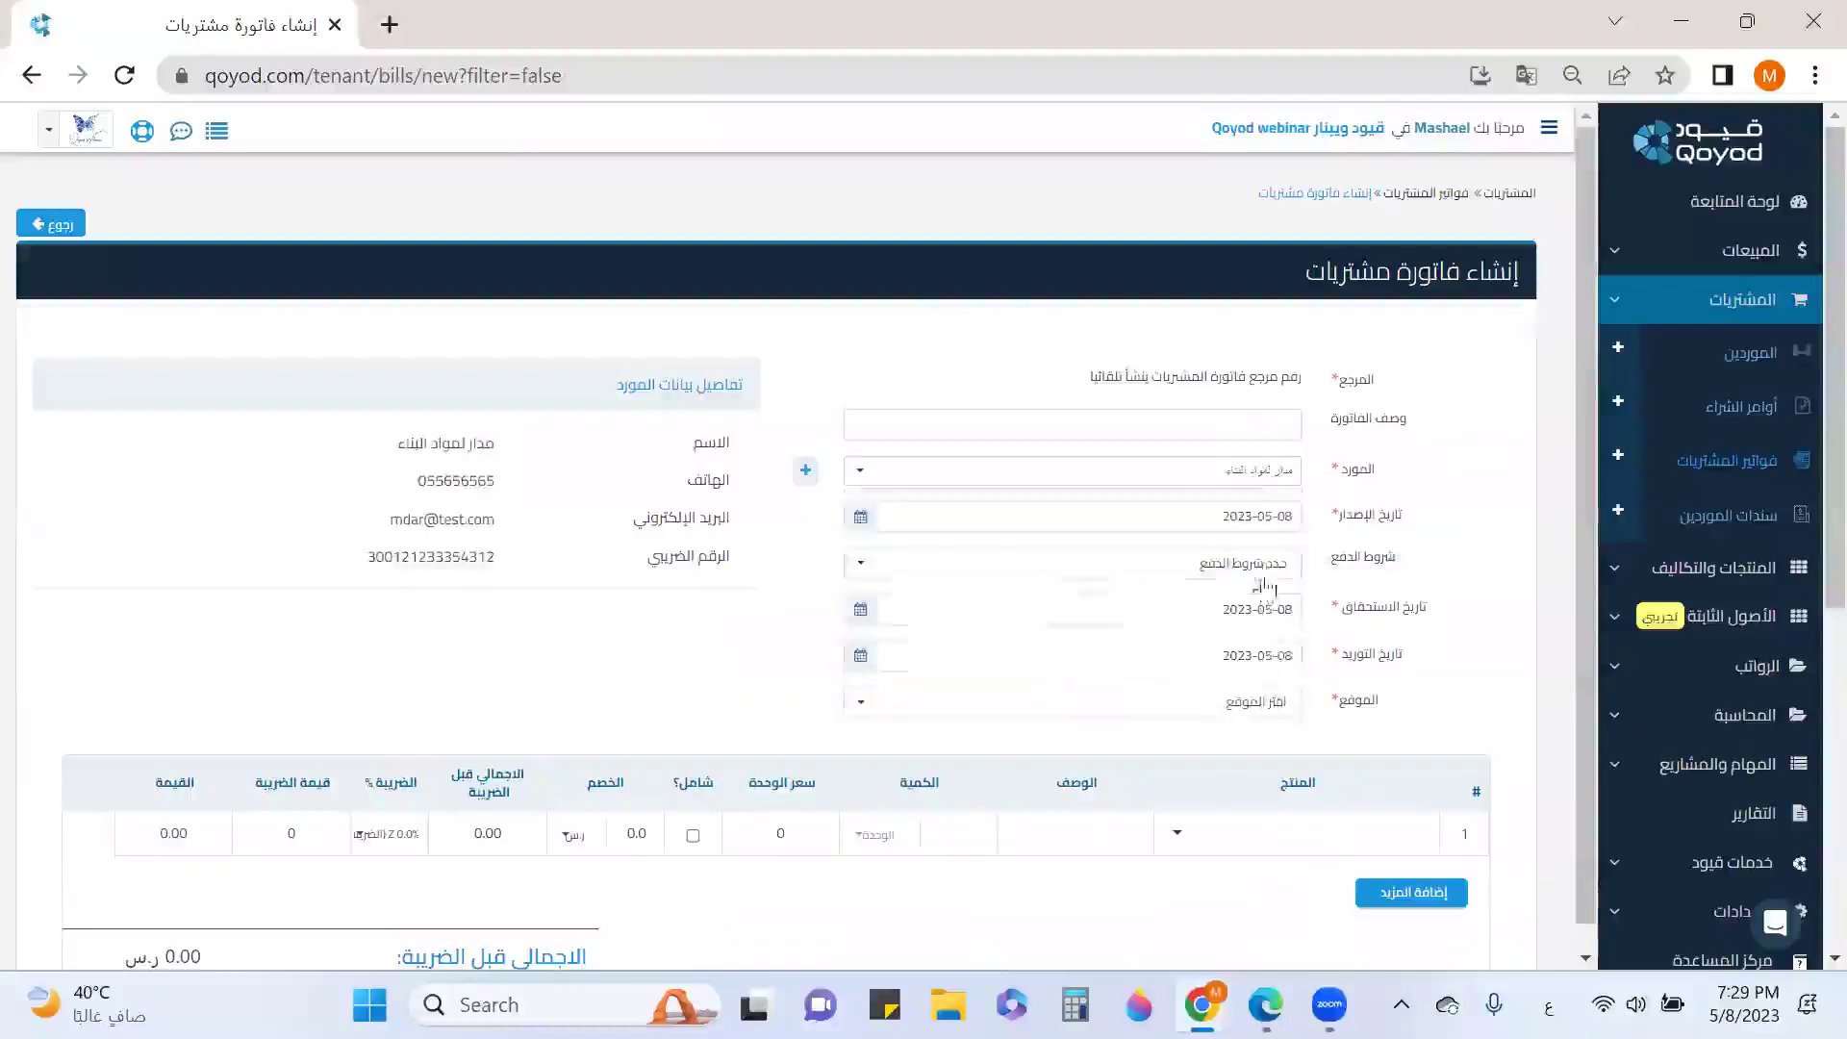
left_click(1252, 575)
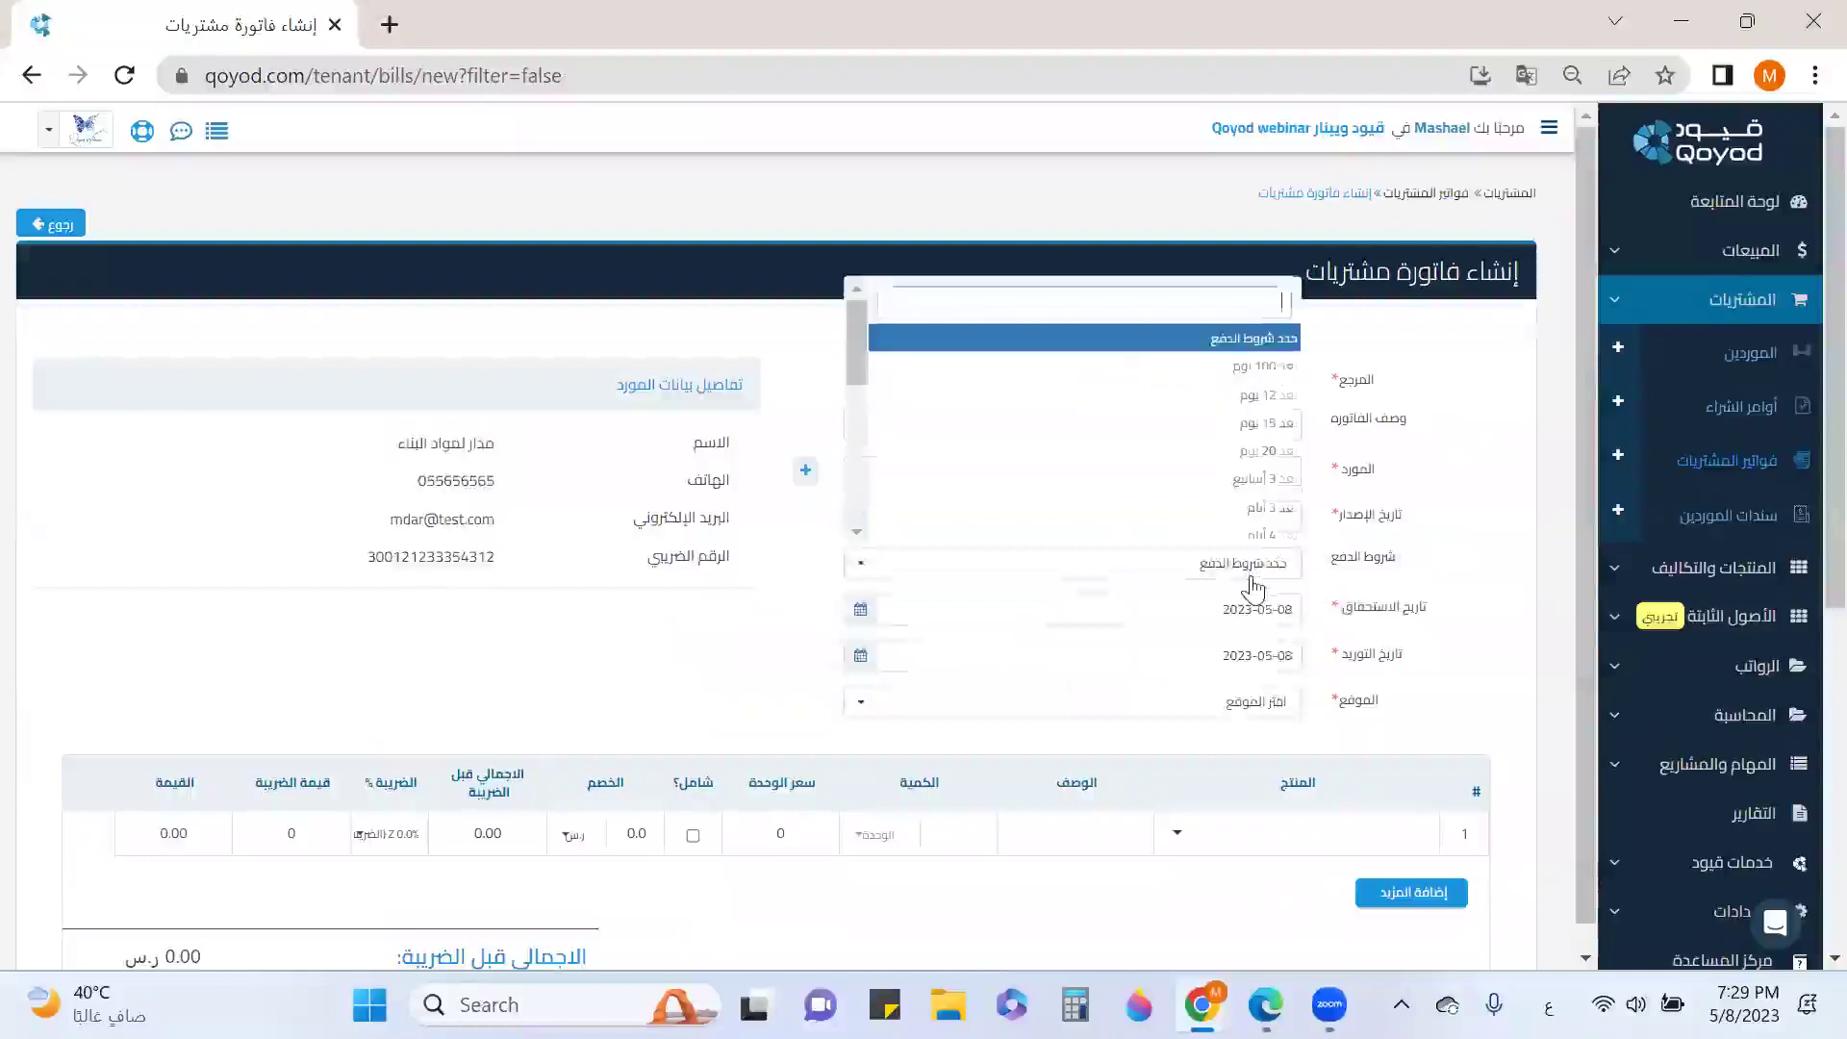
left_click(1263, 572)
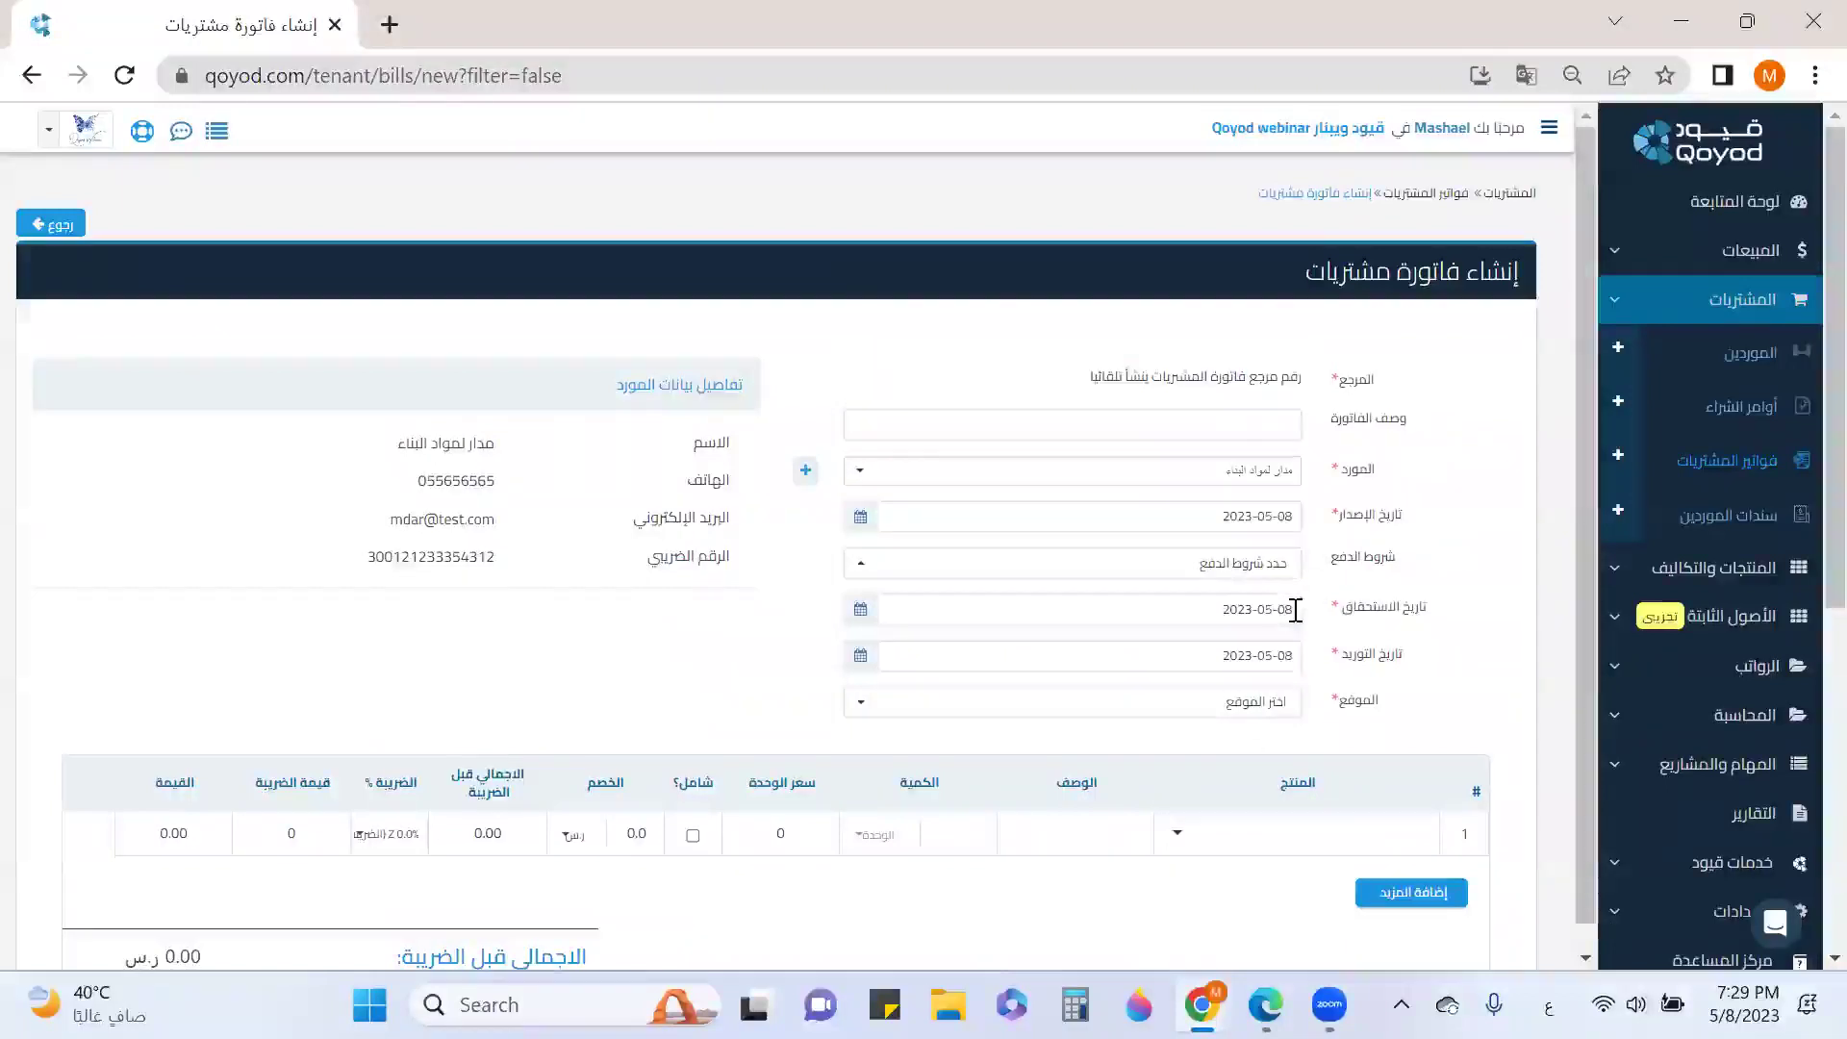
left_click(1287, 703)
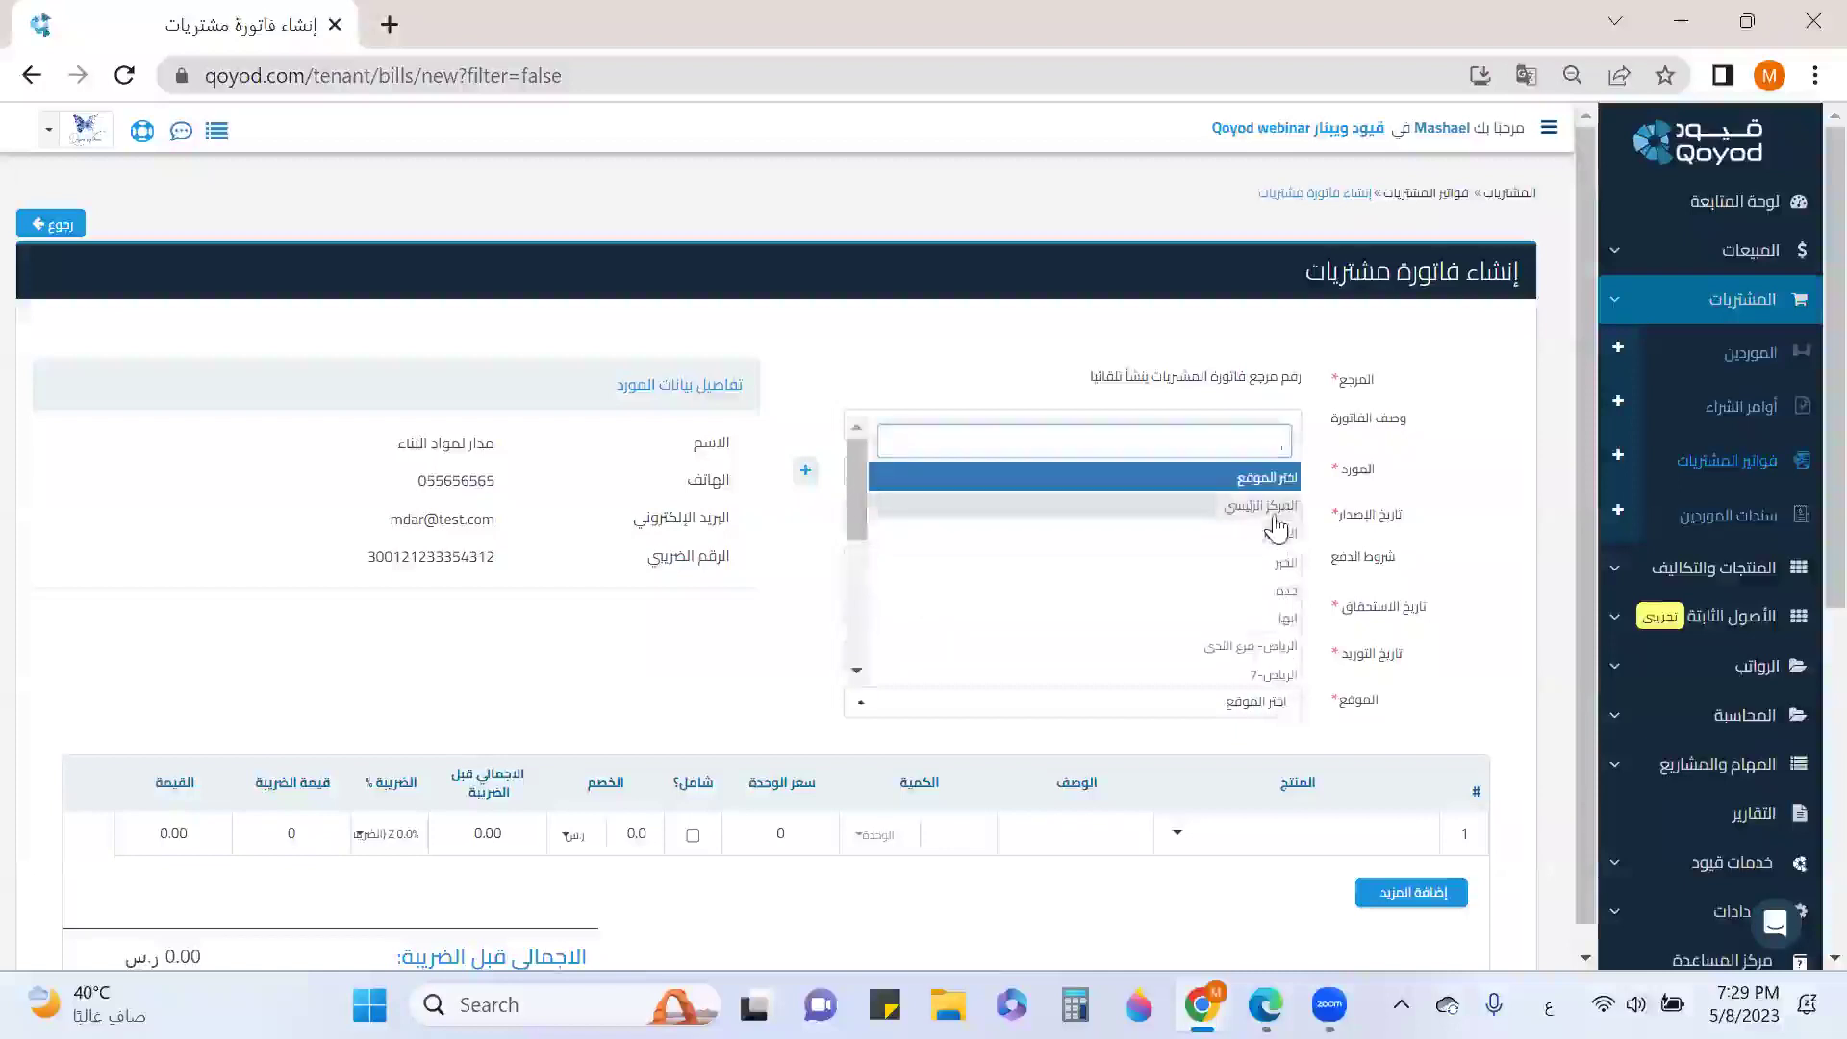
scroll(1279, 606, "down", 3)
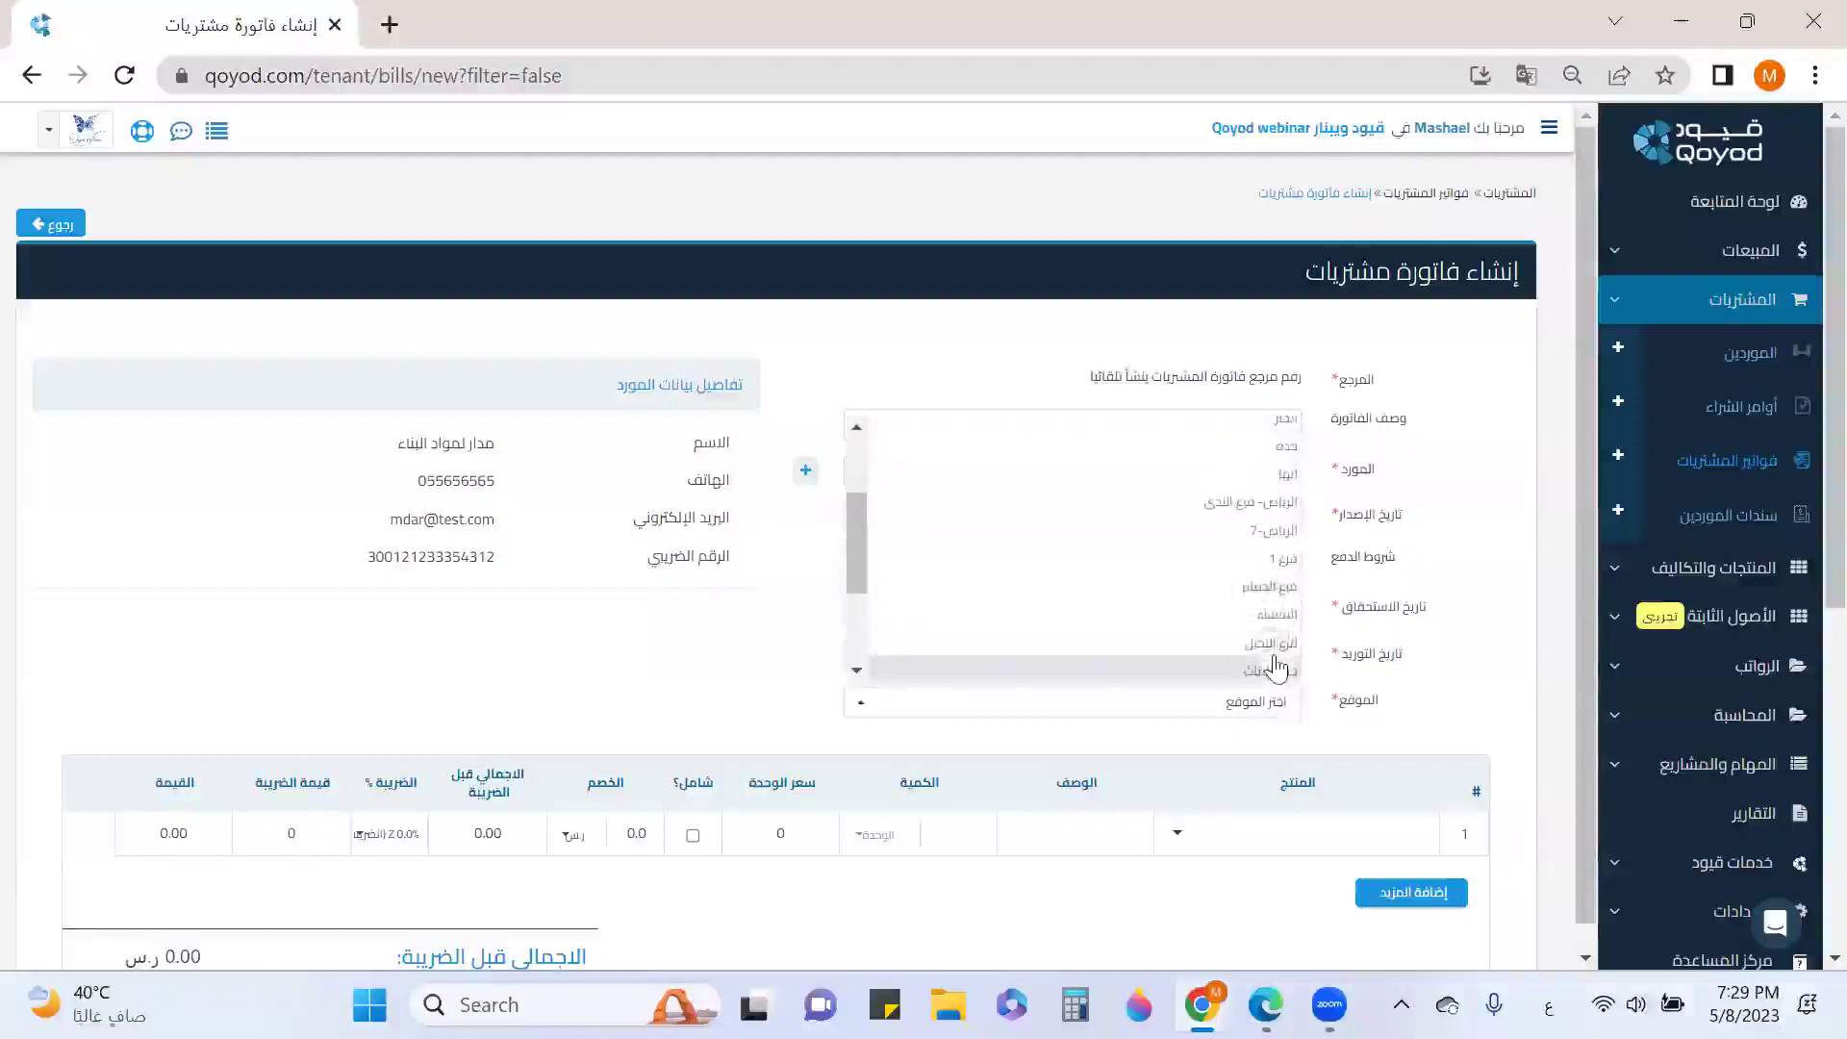
left_click(1274, 671)
Add one carton of مفاصل at 850, priced tax-inclusive.
left_click(1253, 831)
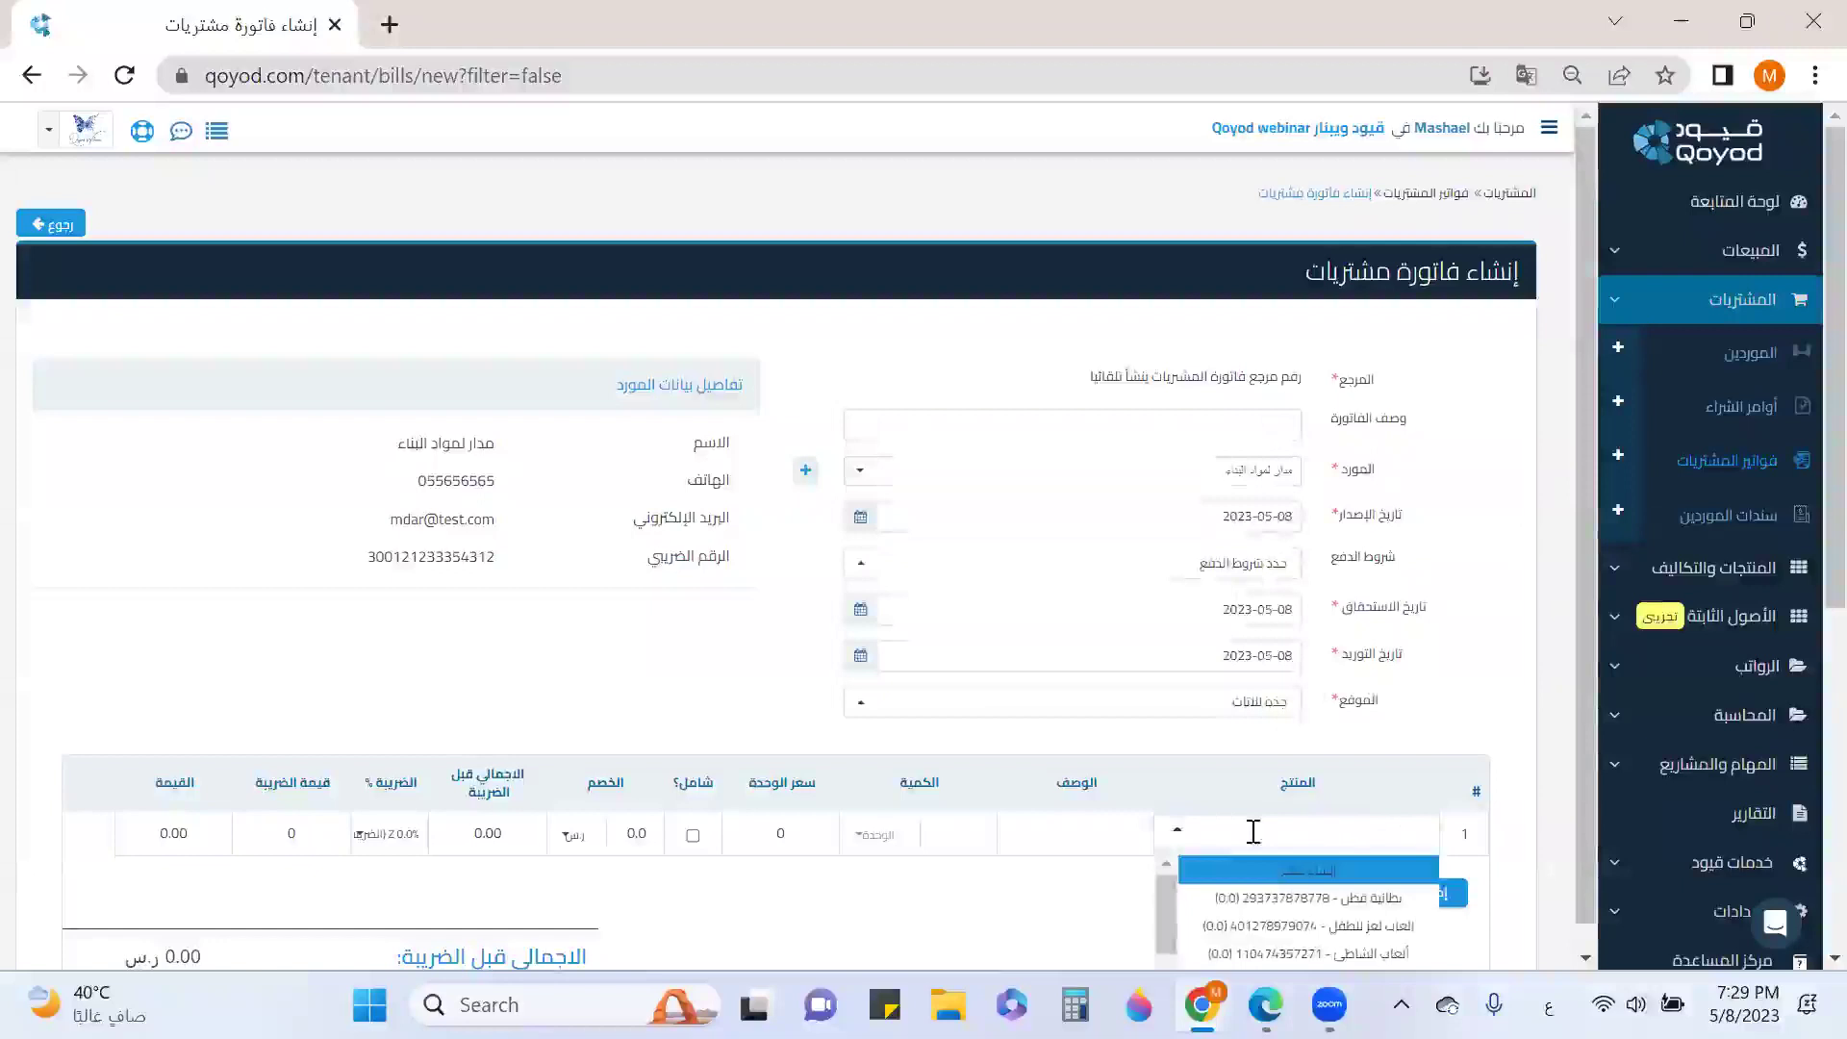
type("مف")
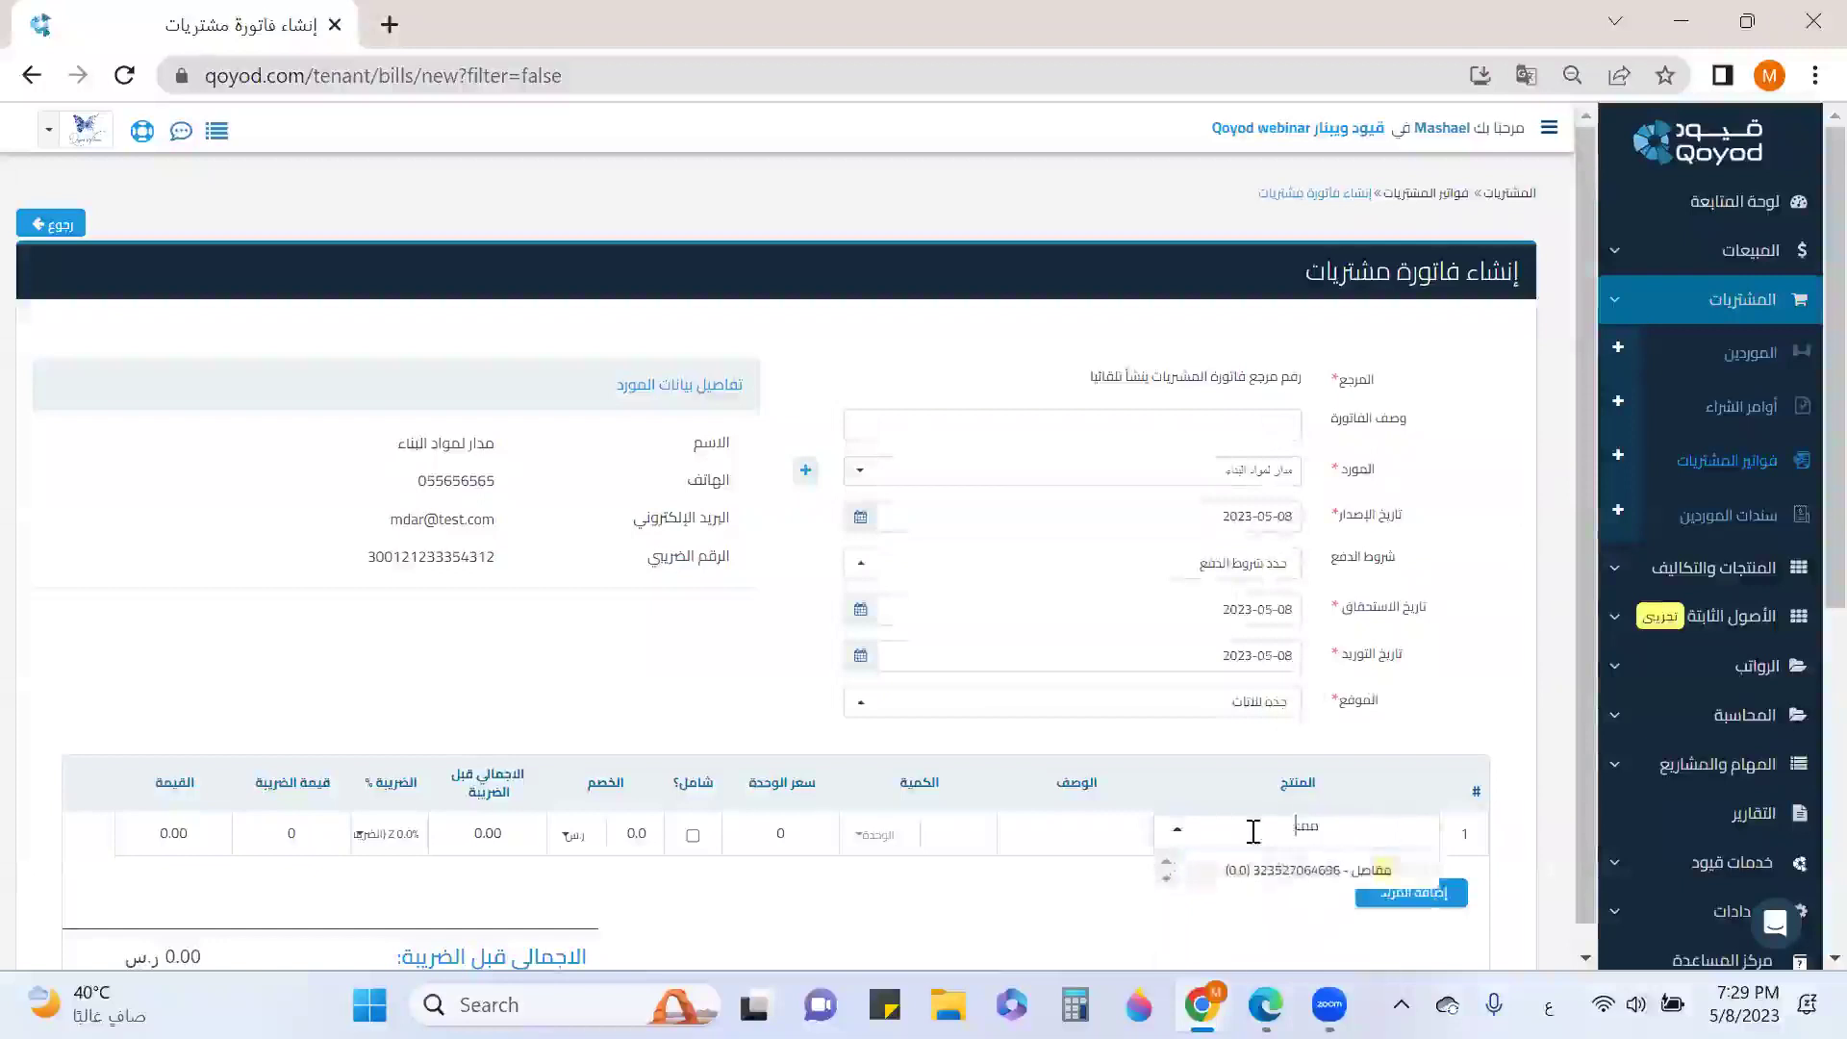
left_click(1256, 861)
scroll(1062, 701, "down", 5)
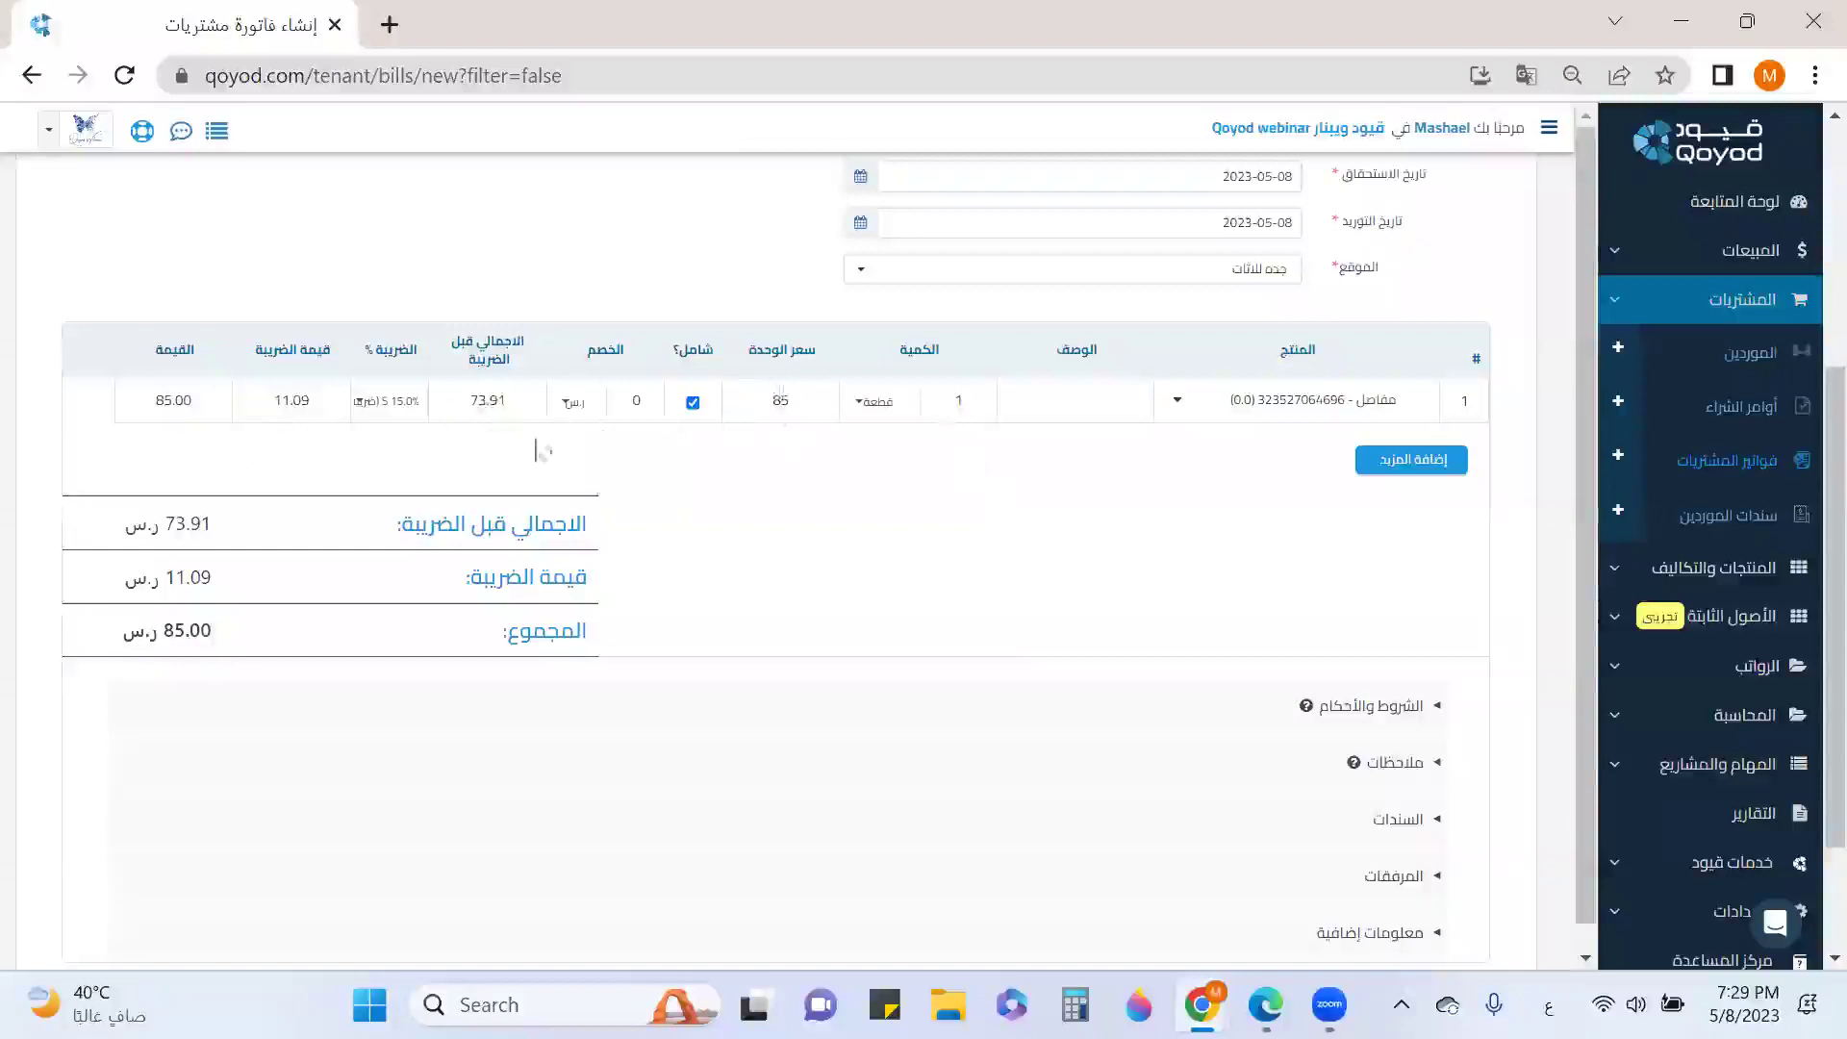
left_click(693, 402)
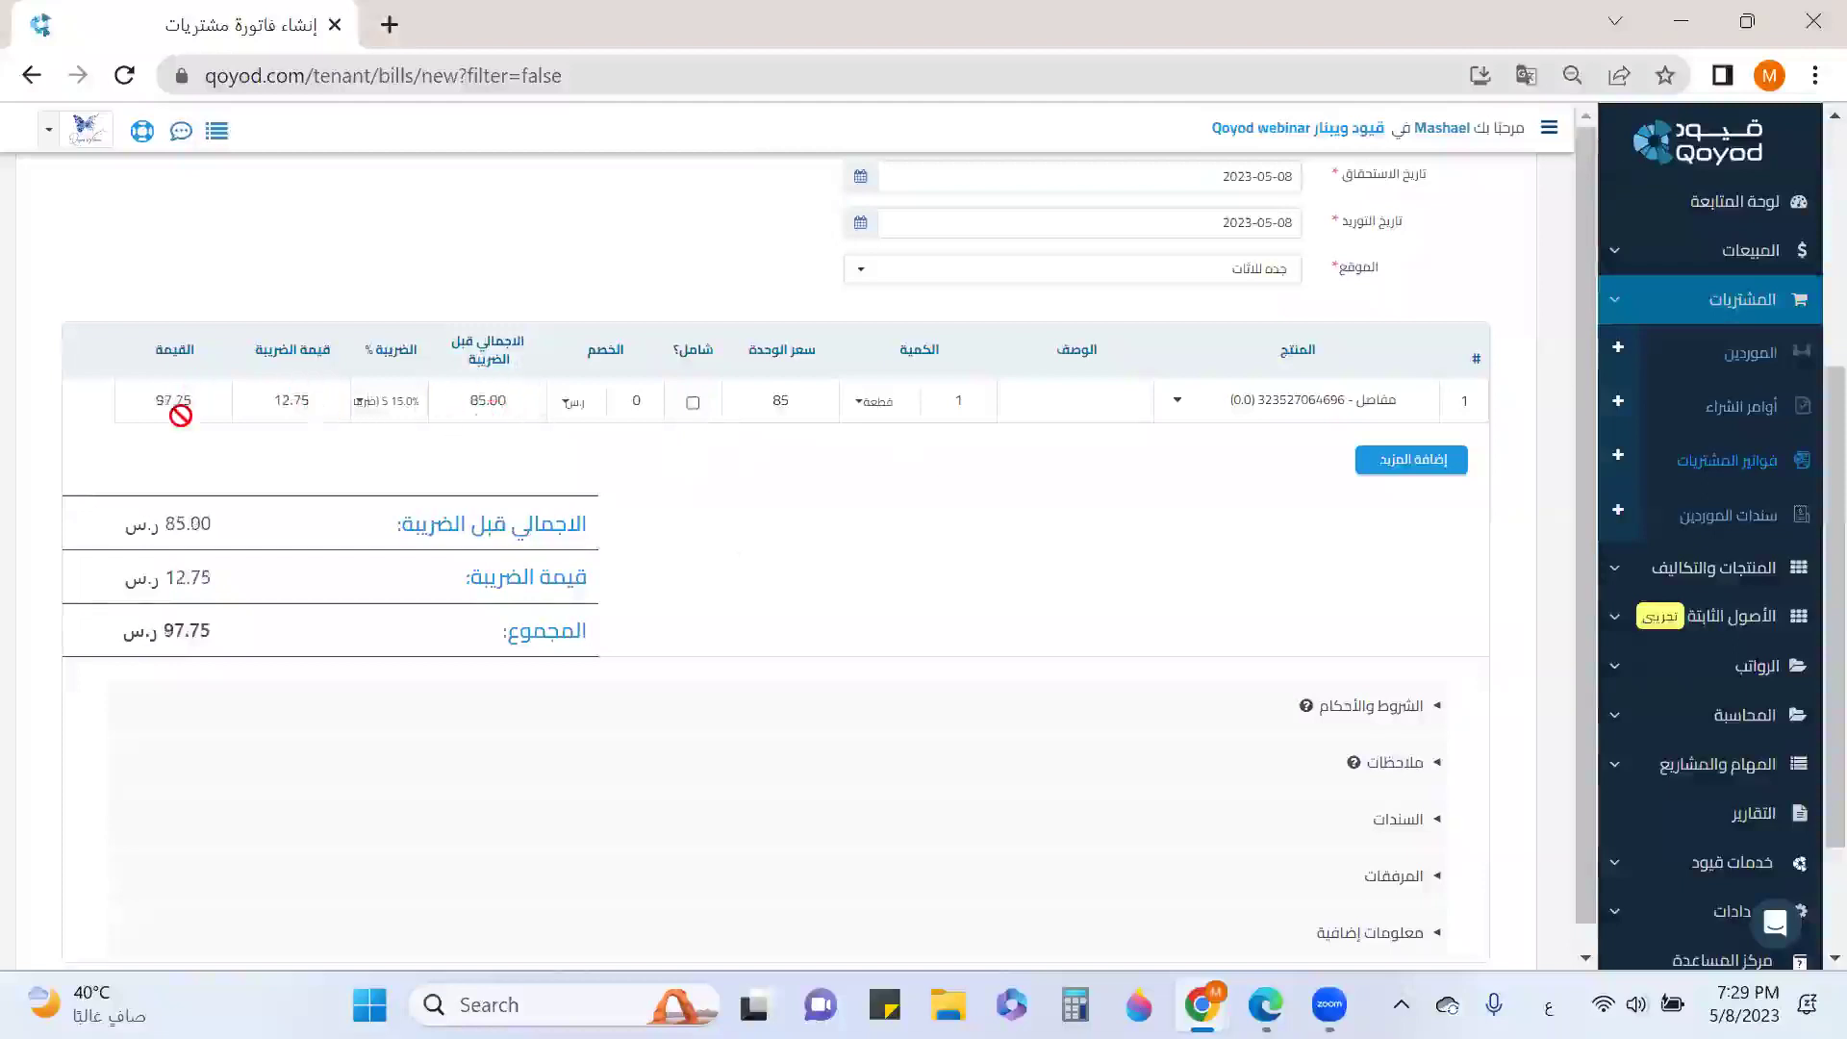
left_click(871, 400)
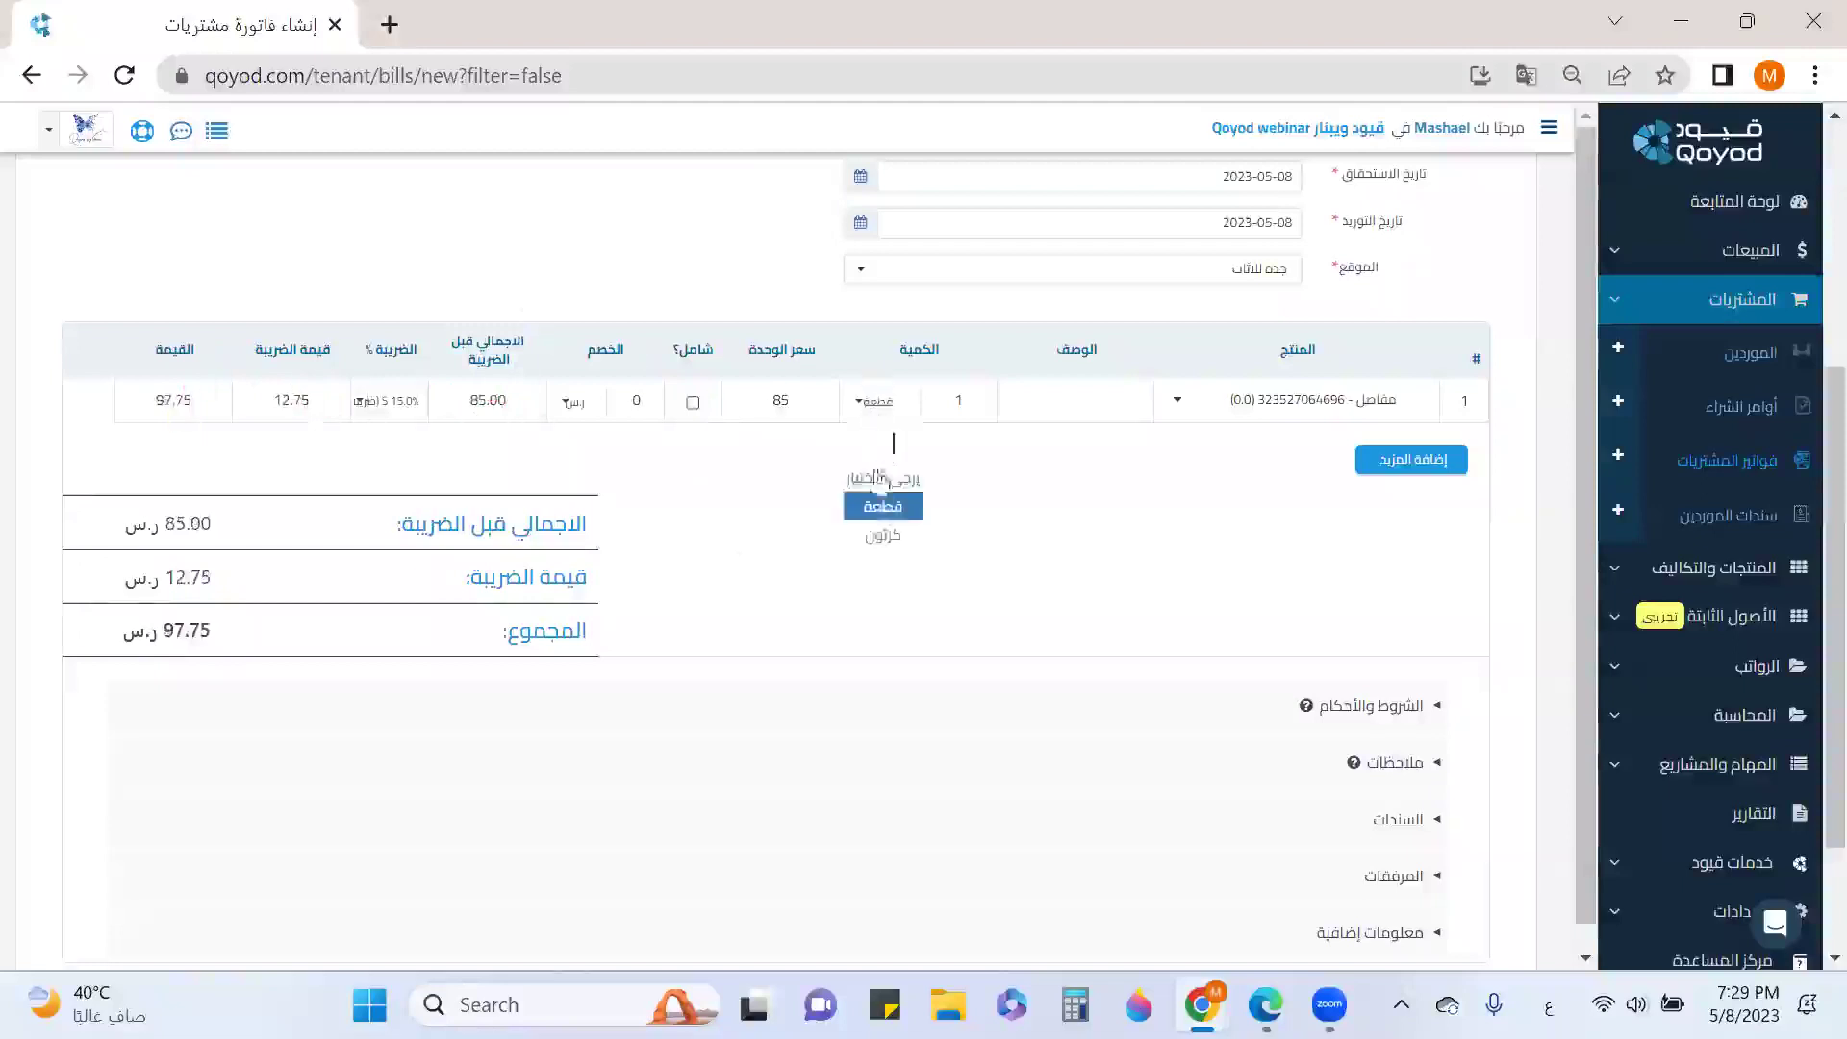
left_click(883, 545)
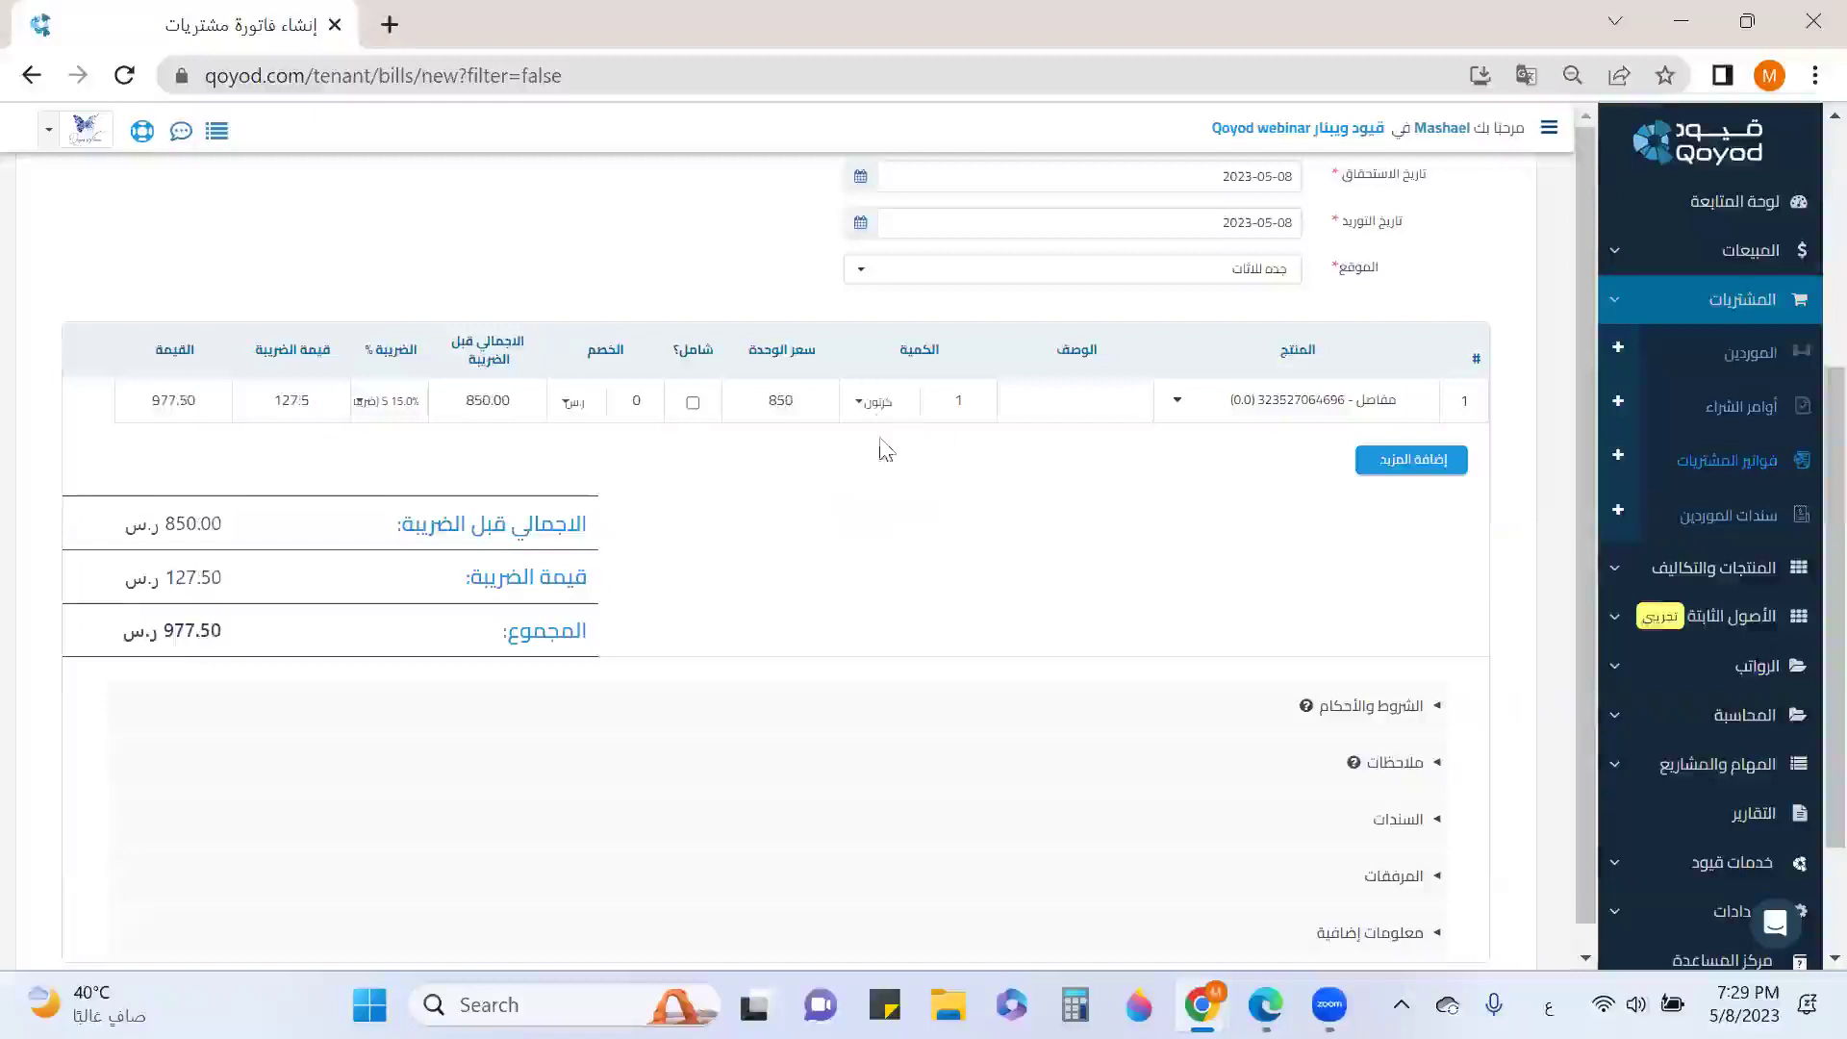
left_click(694, 403)
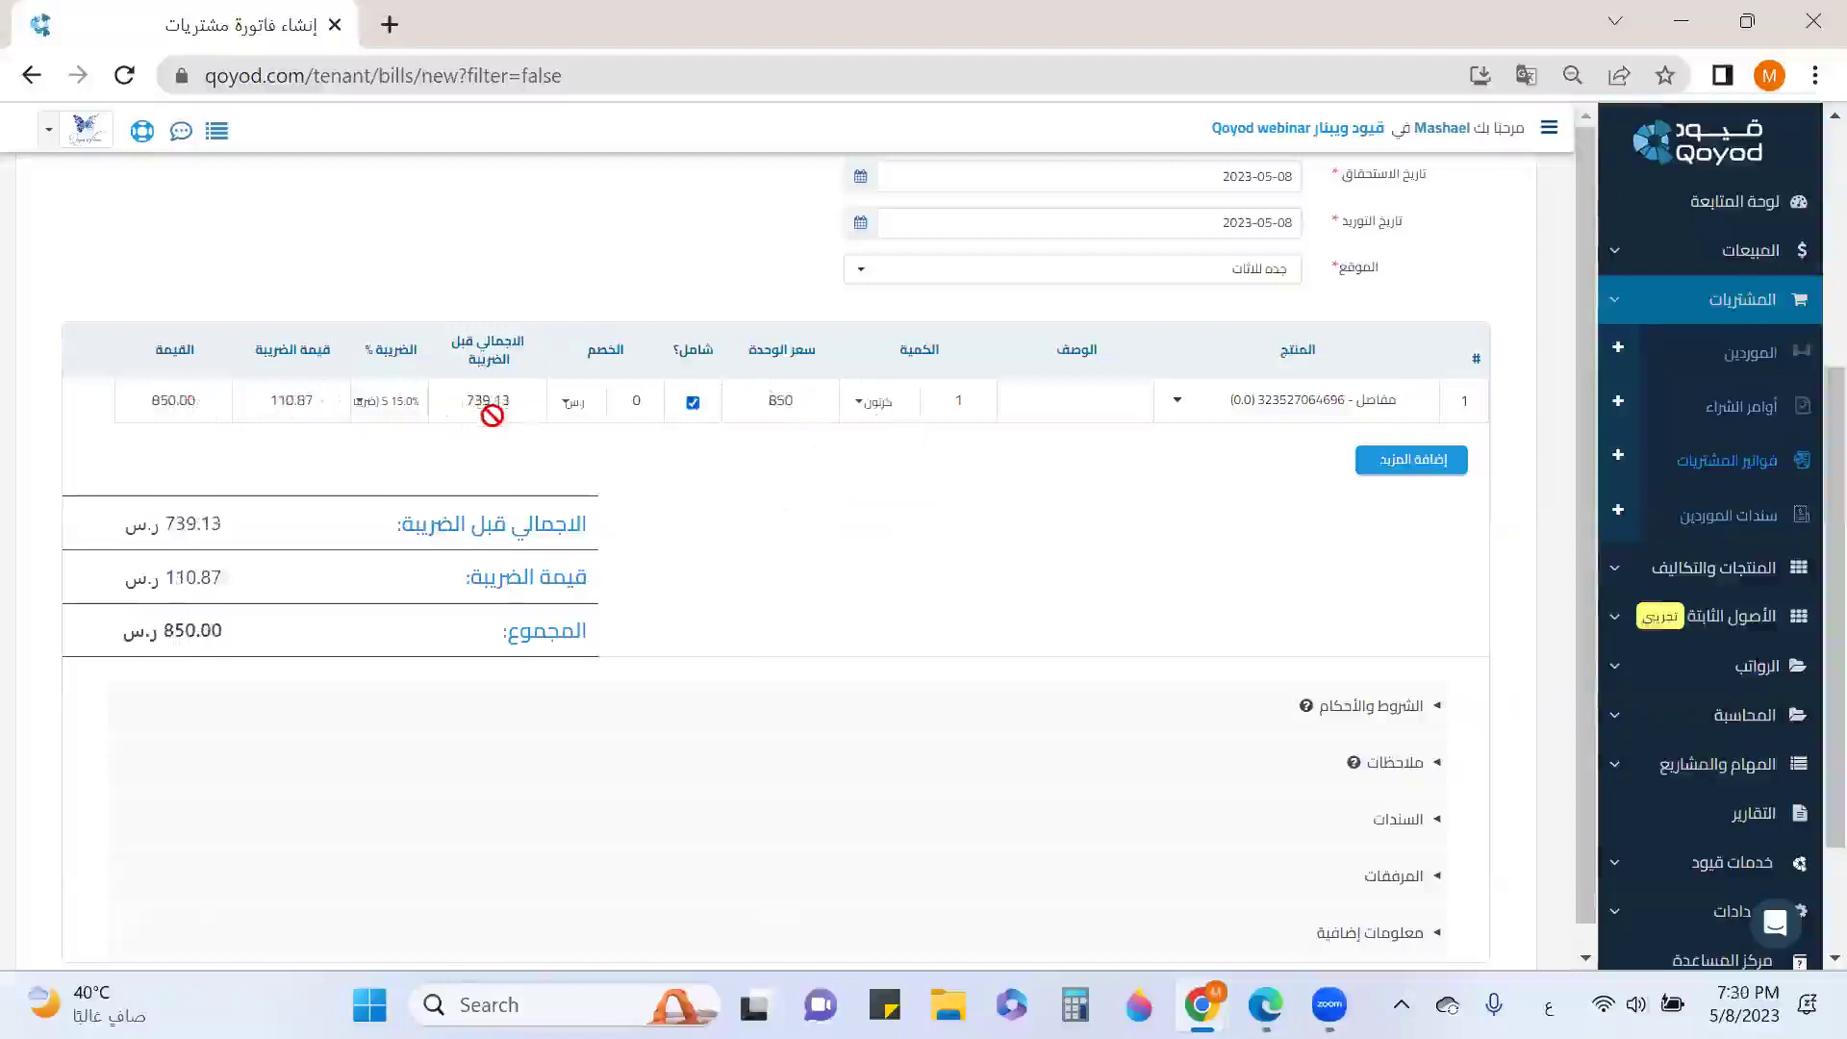
Expand the السندات payment voucher section below the invoice lines.
scroll(837, 552, "down", 2)
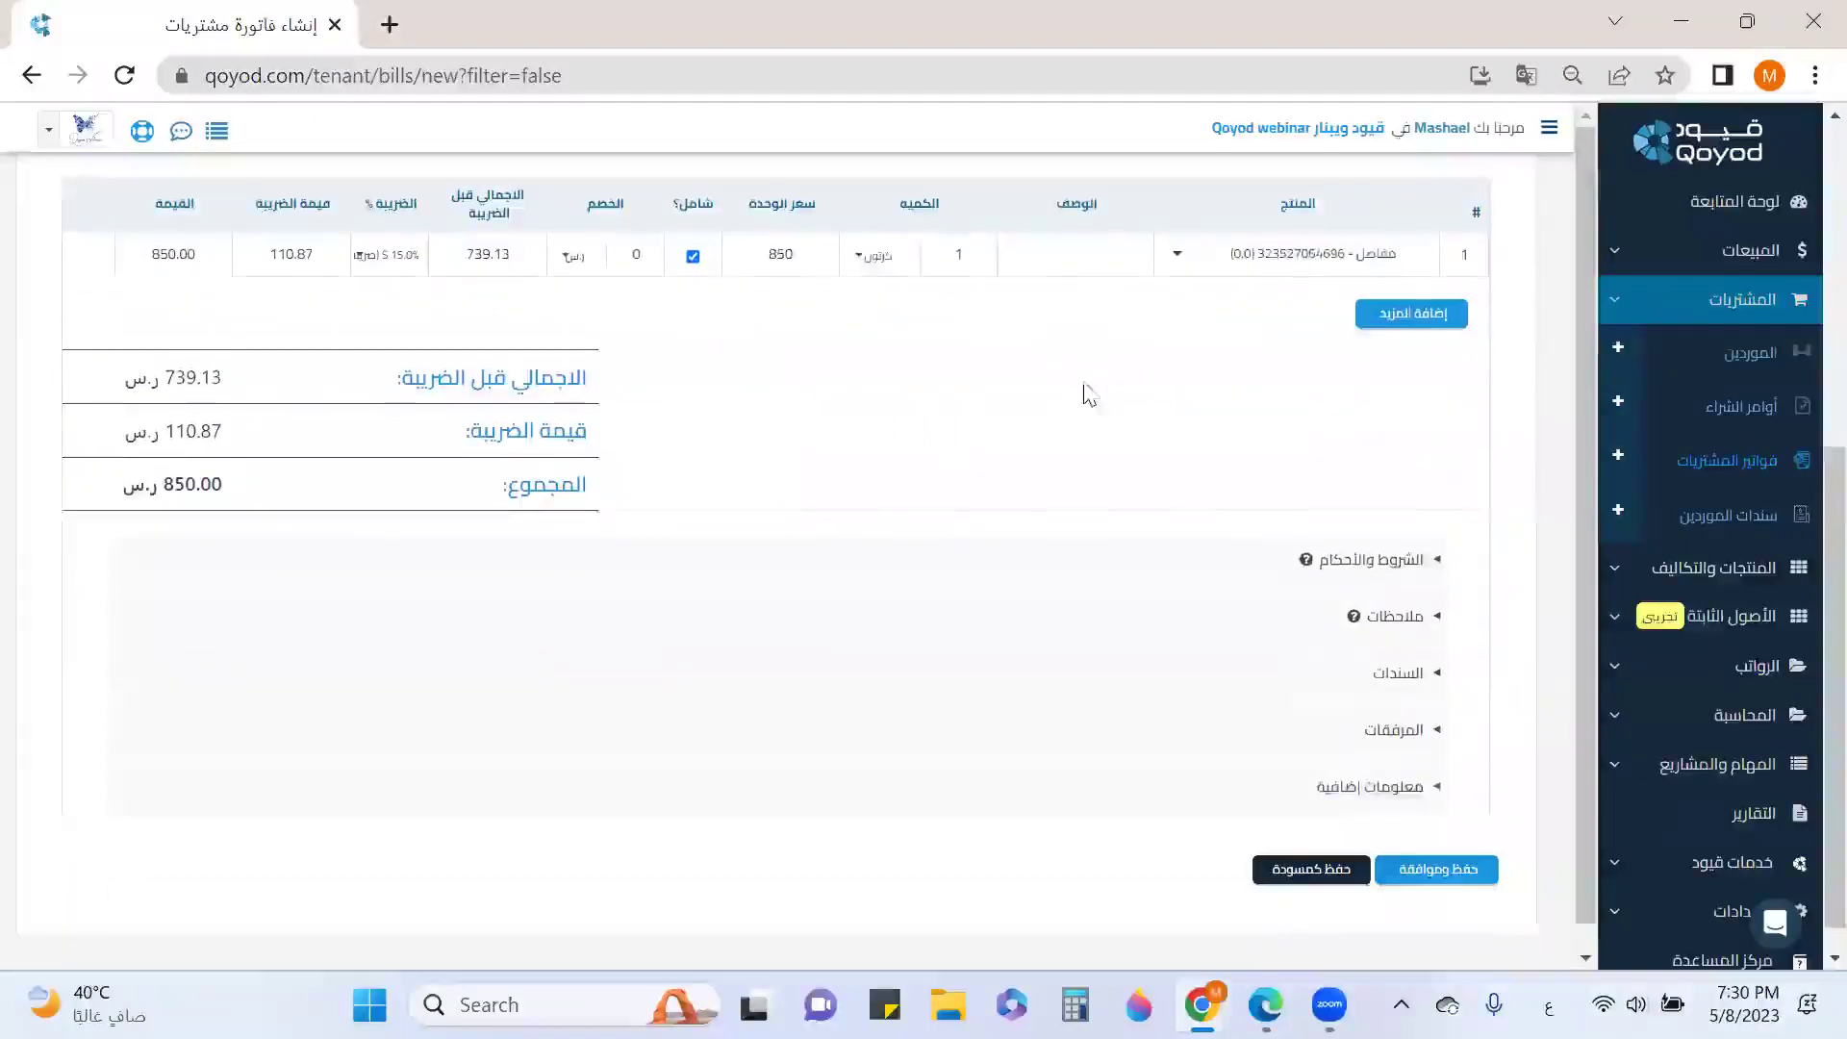
left_click(1370, 642)
scroll(1058, 649, "down", 3)
Pay 850.00 from the cash custody account dated 2023-05-07, then save and approve the invoice.
left_click(805, 604)
left_click(805, 604)
scroll(811, 711, "down", 4)
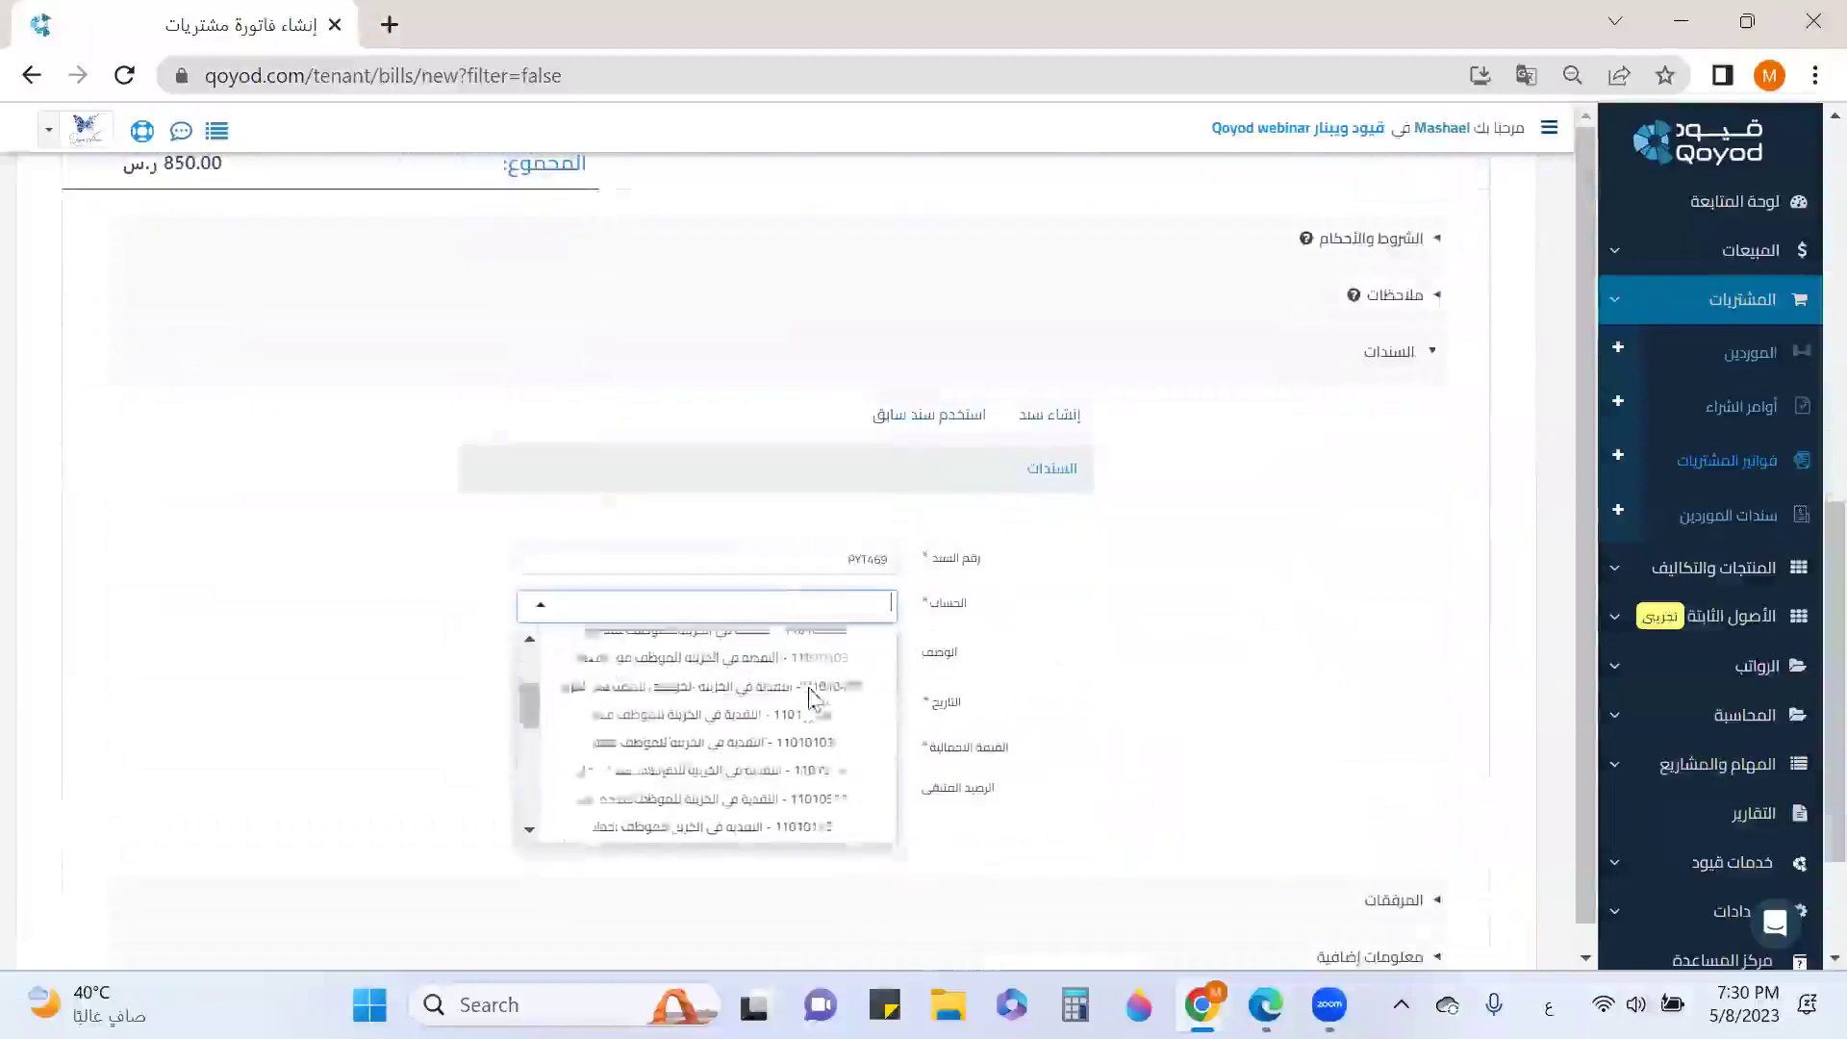
scroll(804, 760, "down", 3)
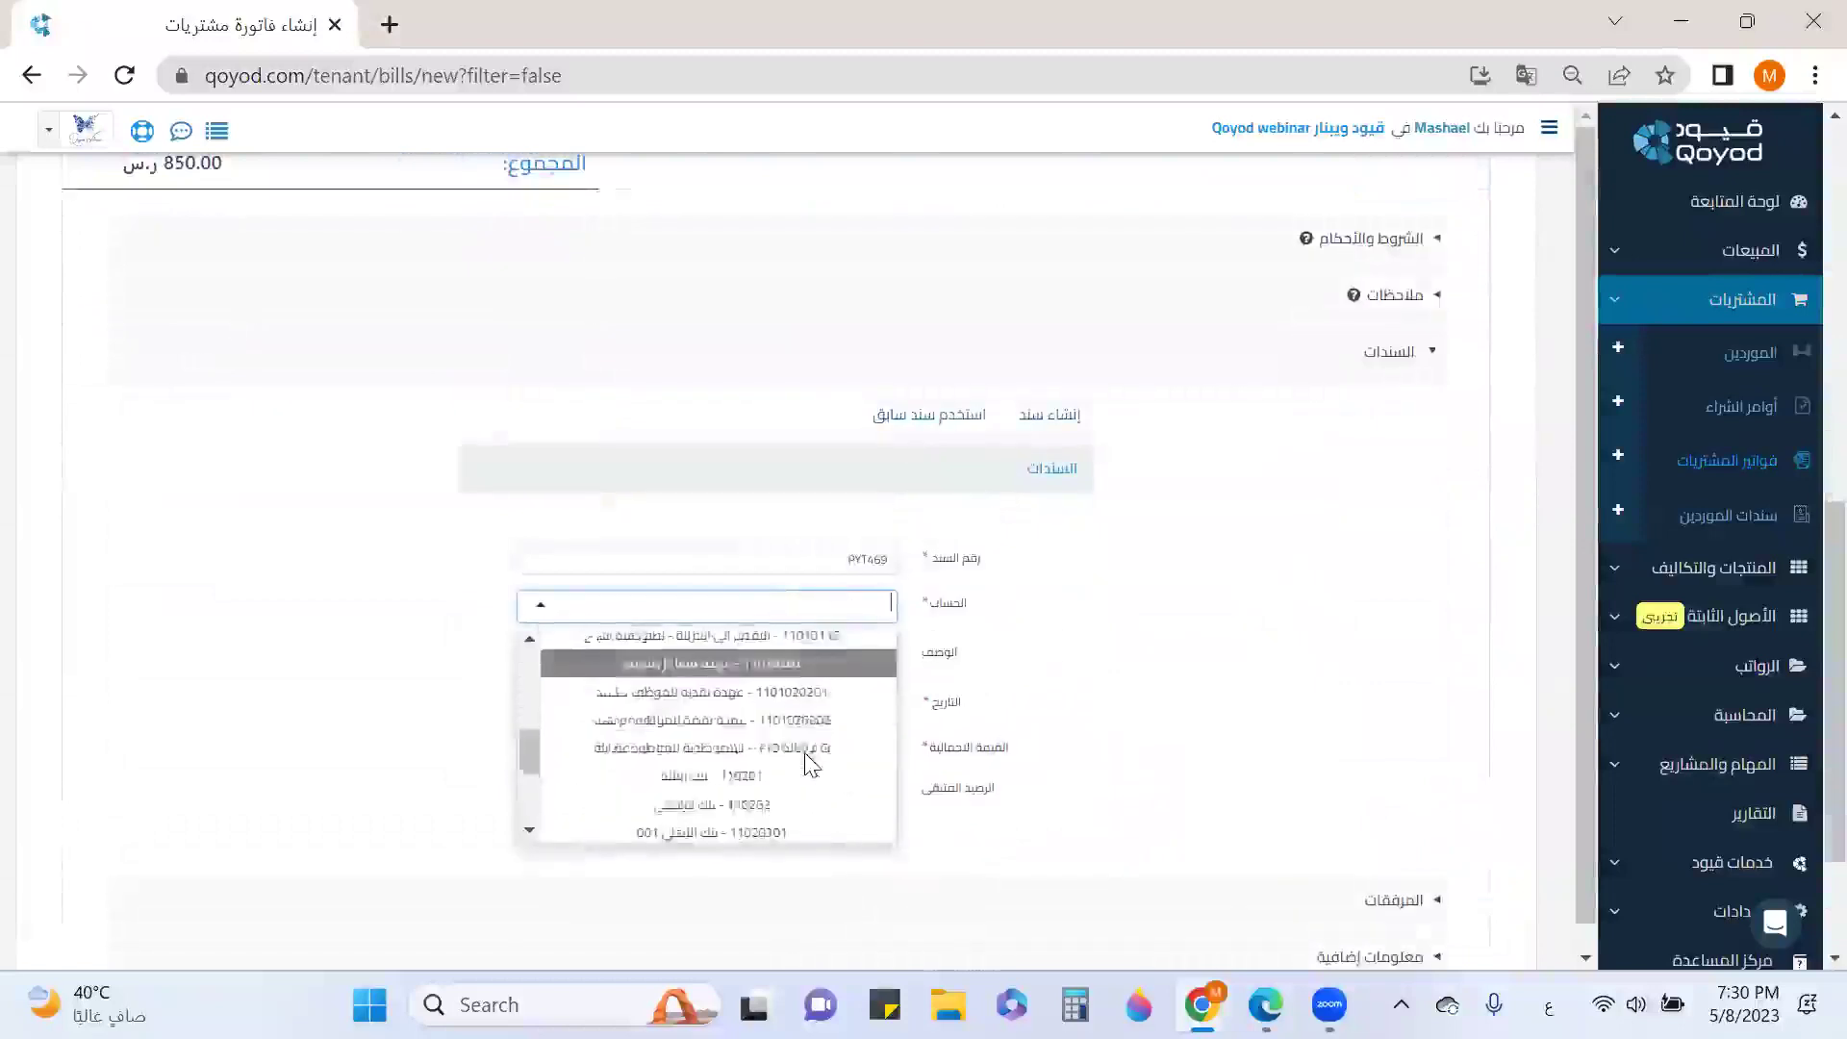
scroll(804, 760, "up", 3)
left_click(671, 779)
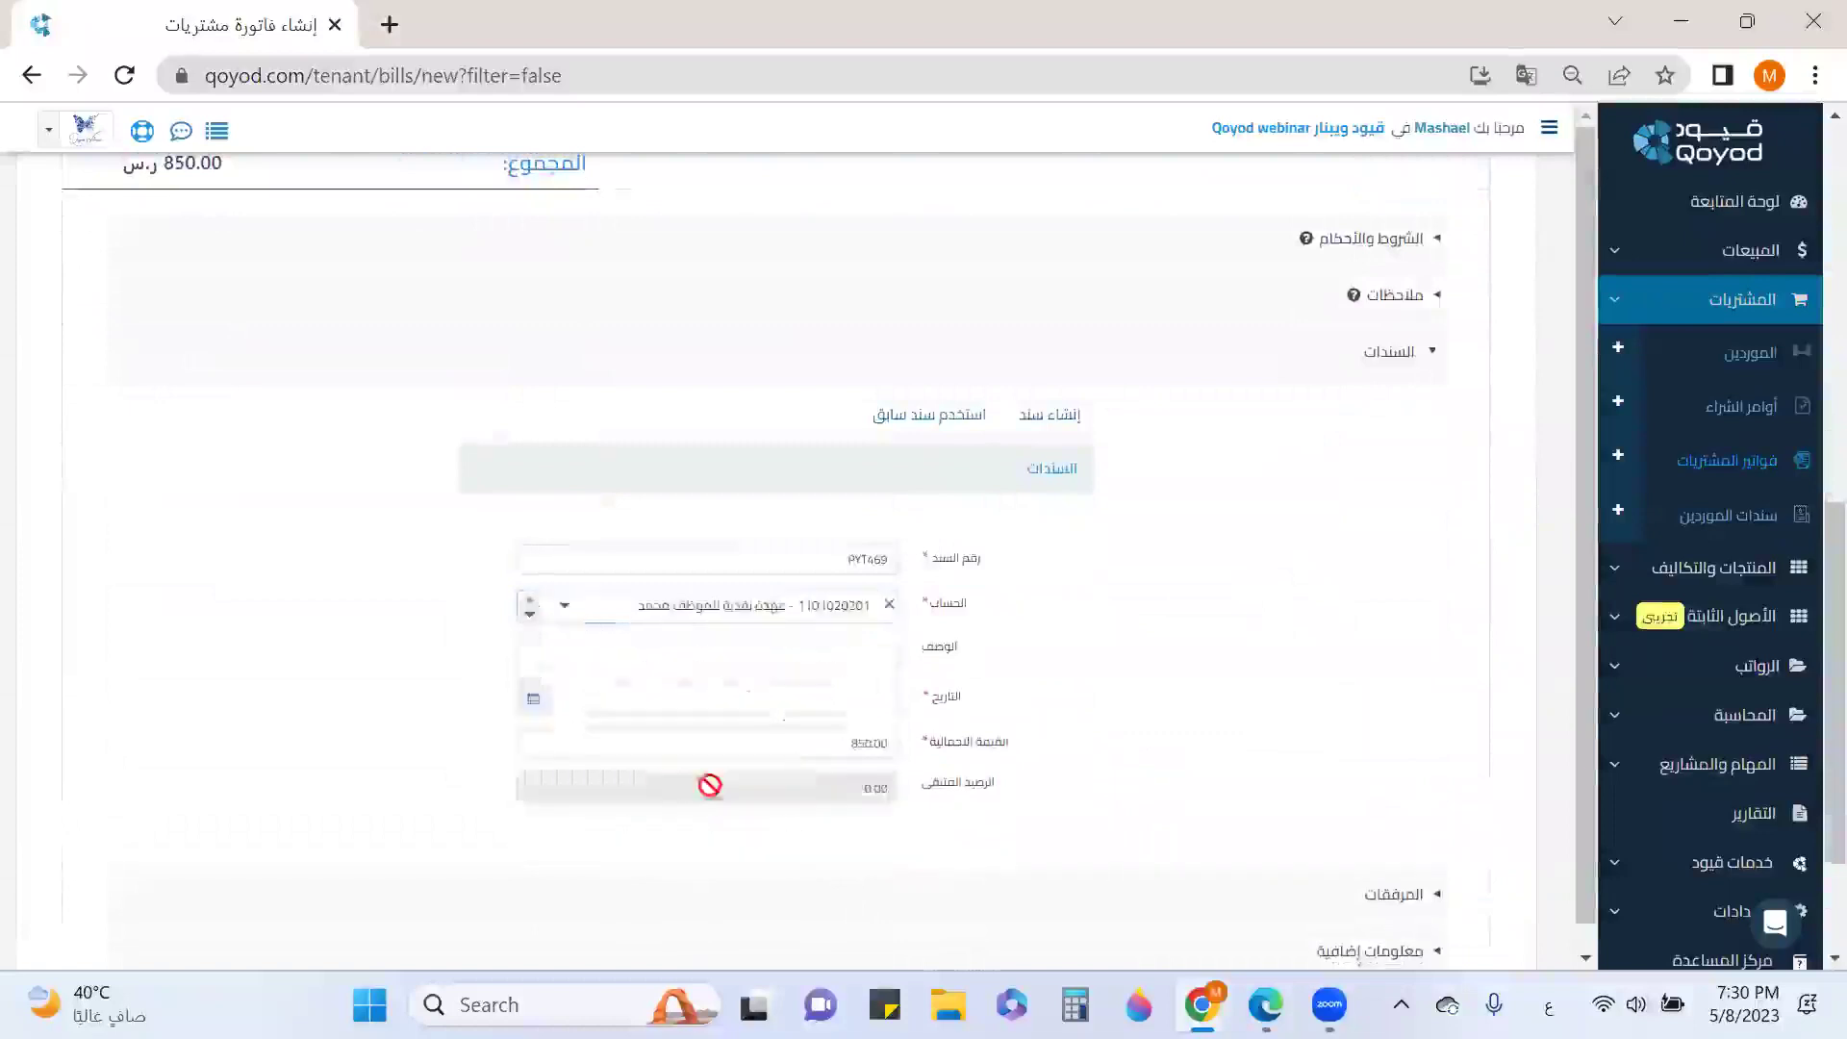
scroll(1093, 738, "down", 2)
left_click(827, 563)
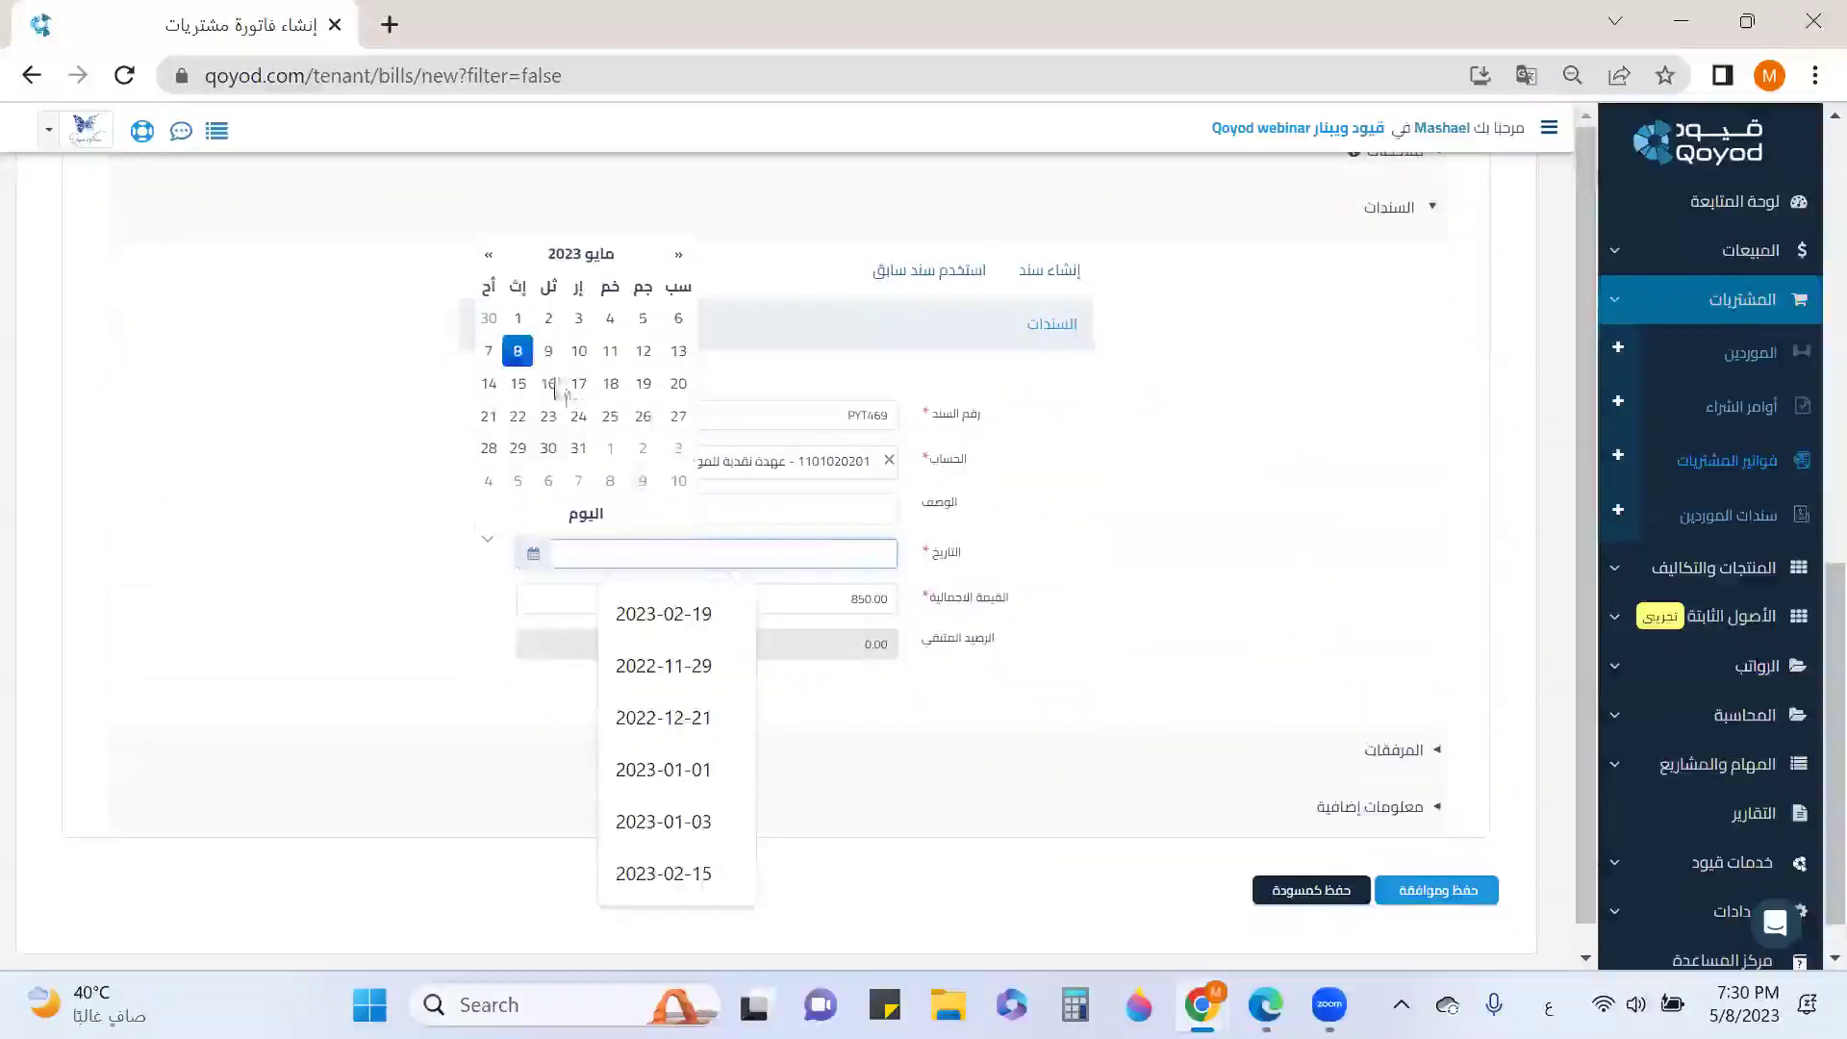
left_click(489, 350)
scroll(1292, 698, "down", 1)
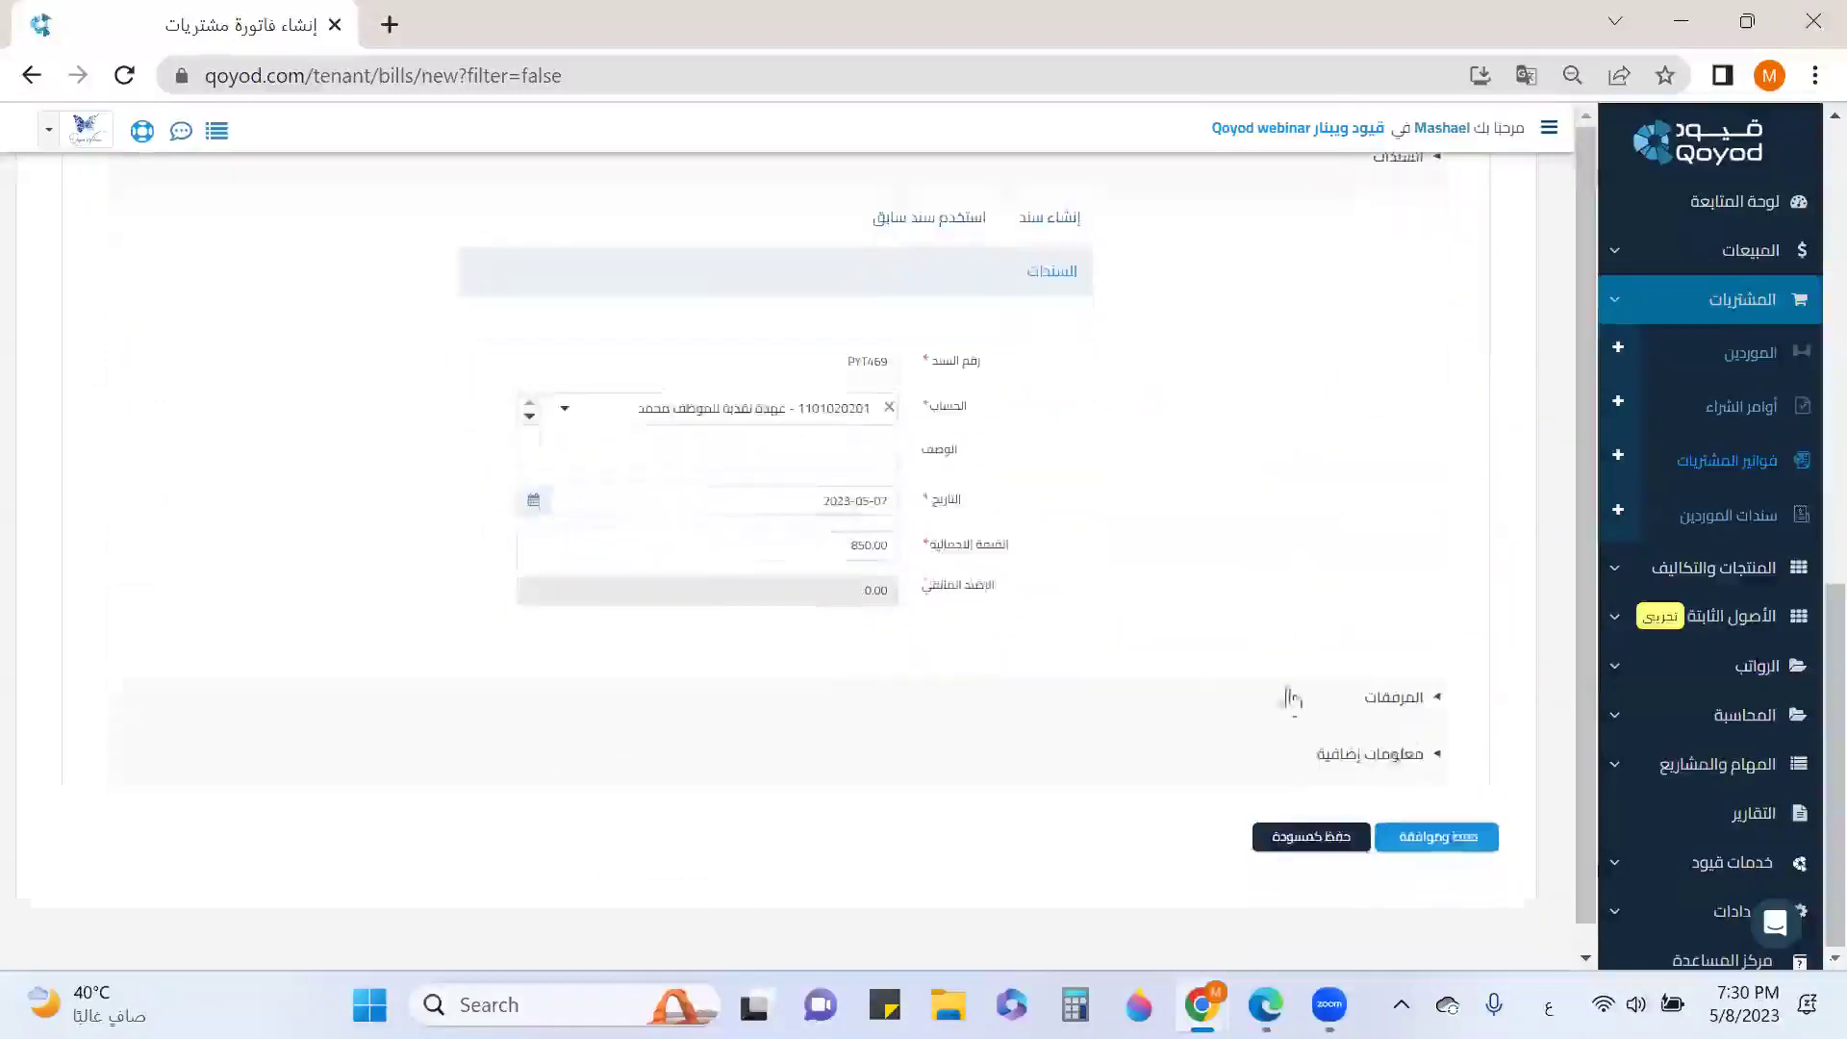
left_click(1461, 843)
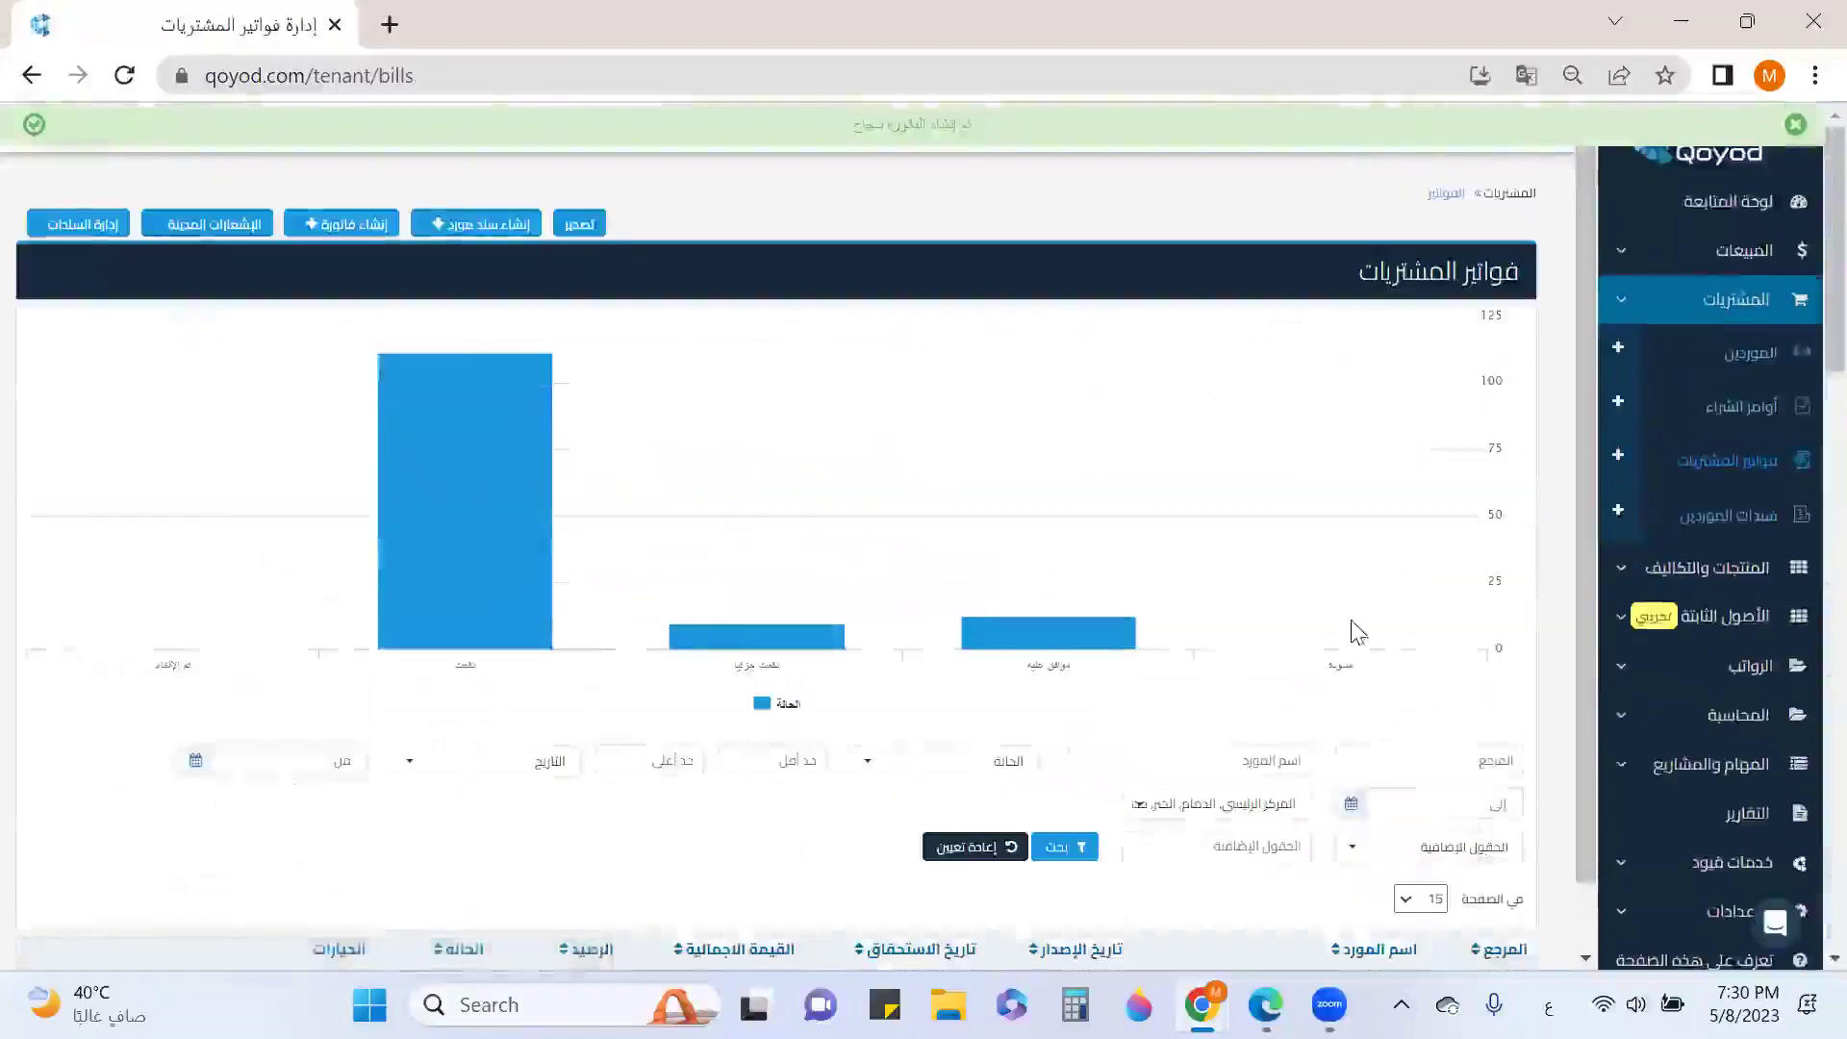
scroll(1350, 620, "down", 4)
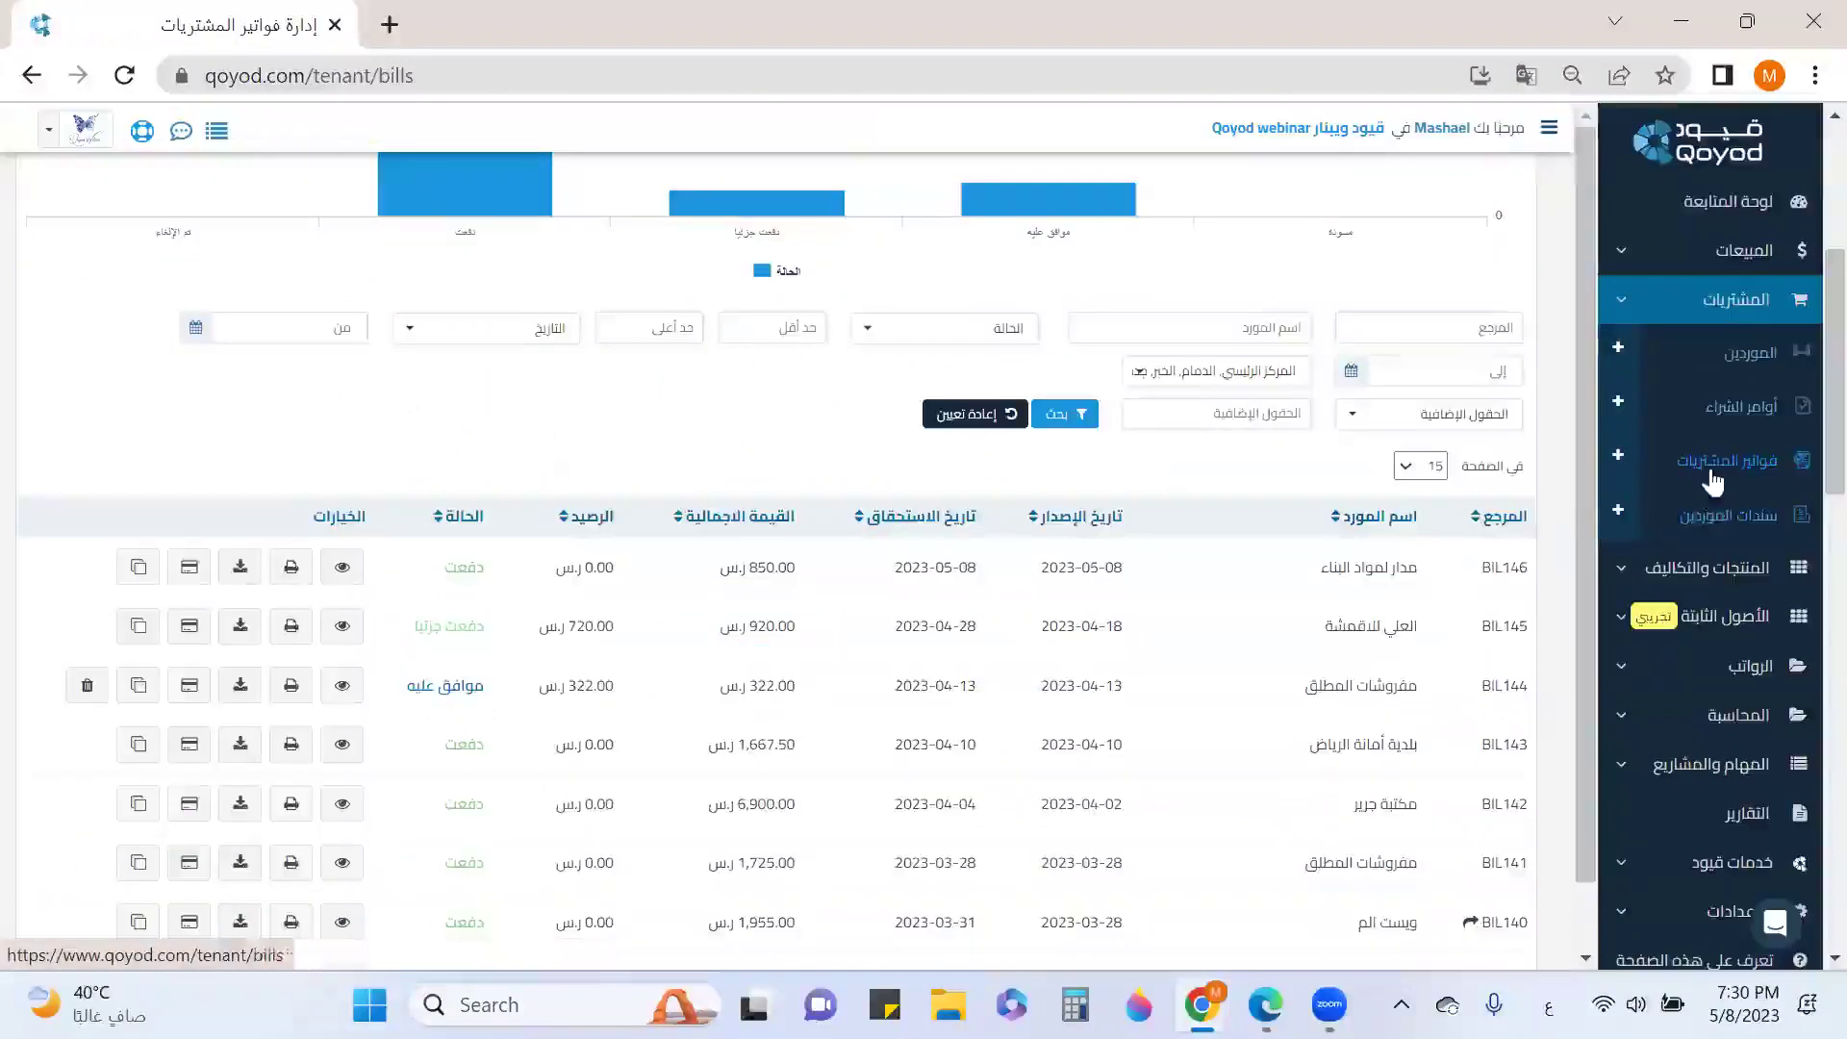
Open raw material قماش بيج from the products list, then go to نقل المخزون transfers.
left_click(1746, 566)
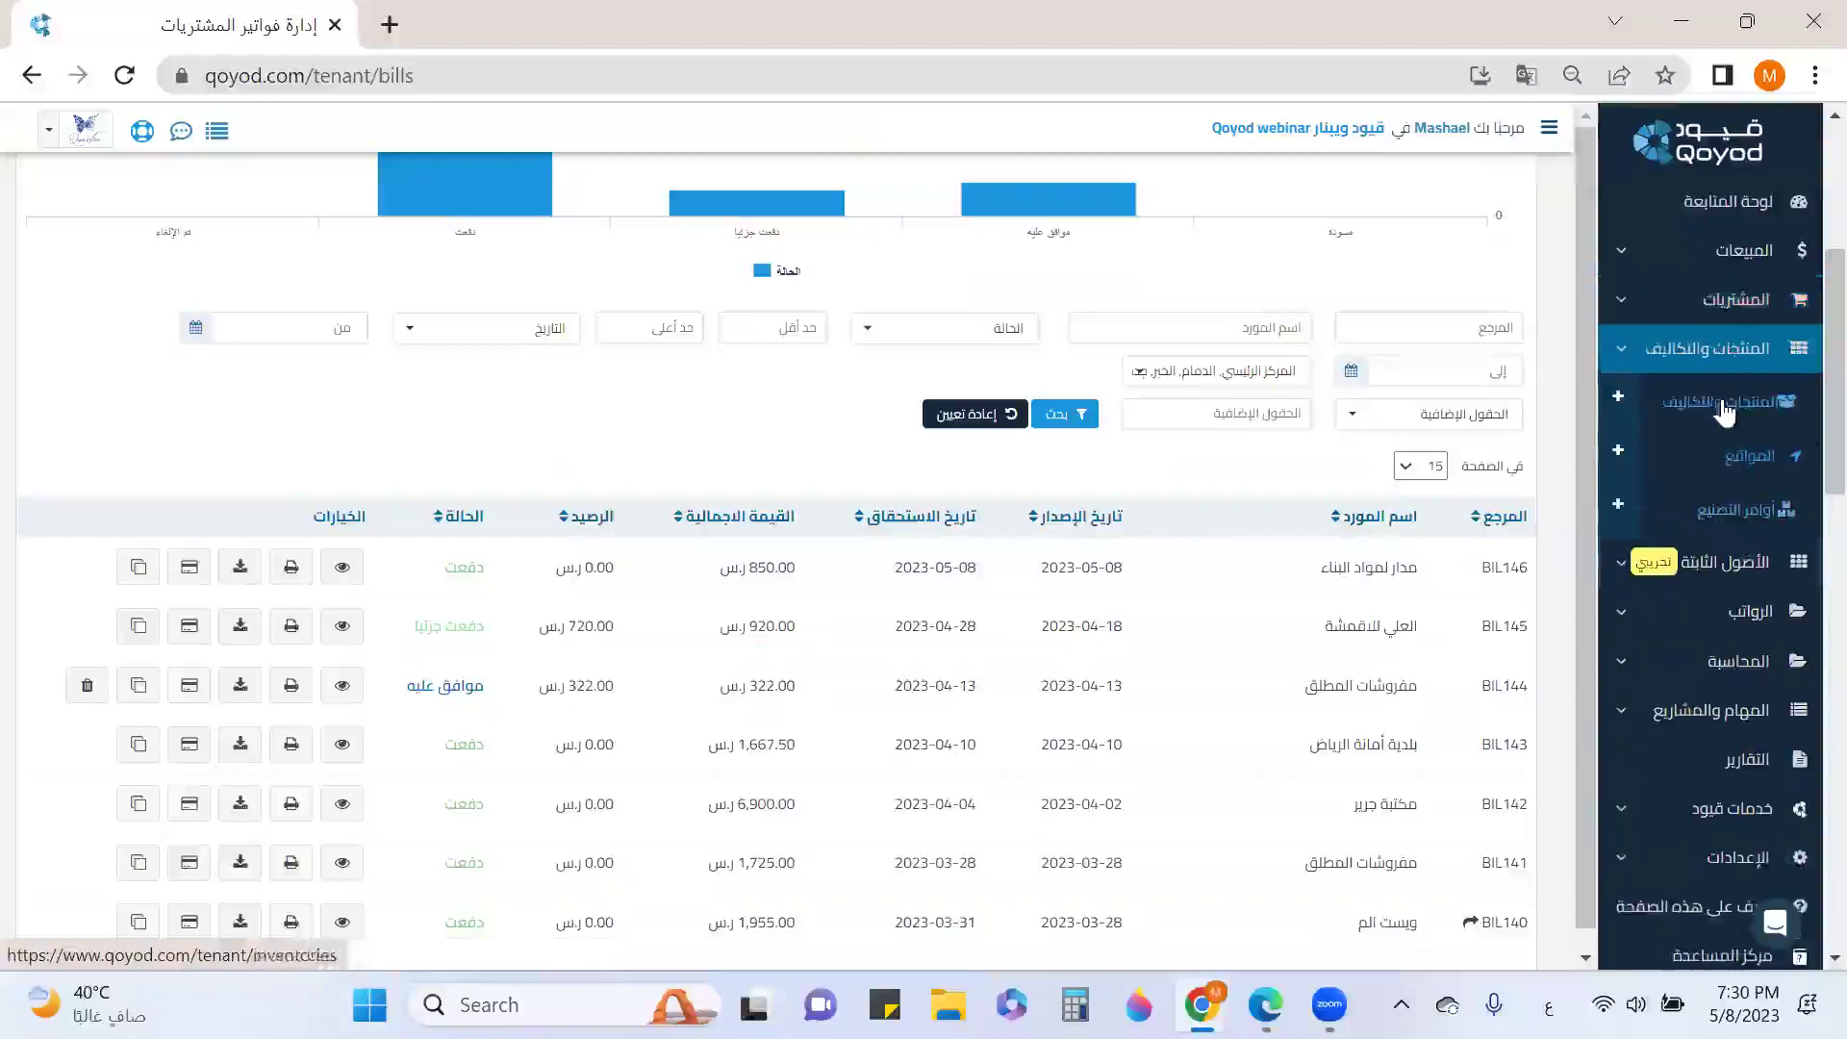
left_click(1721, 411)
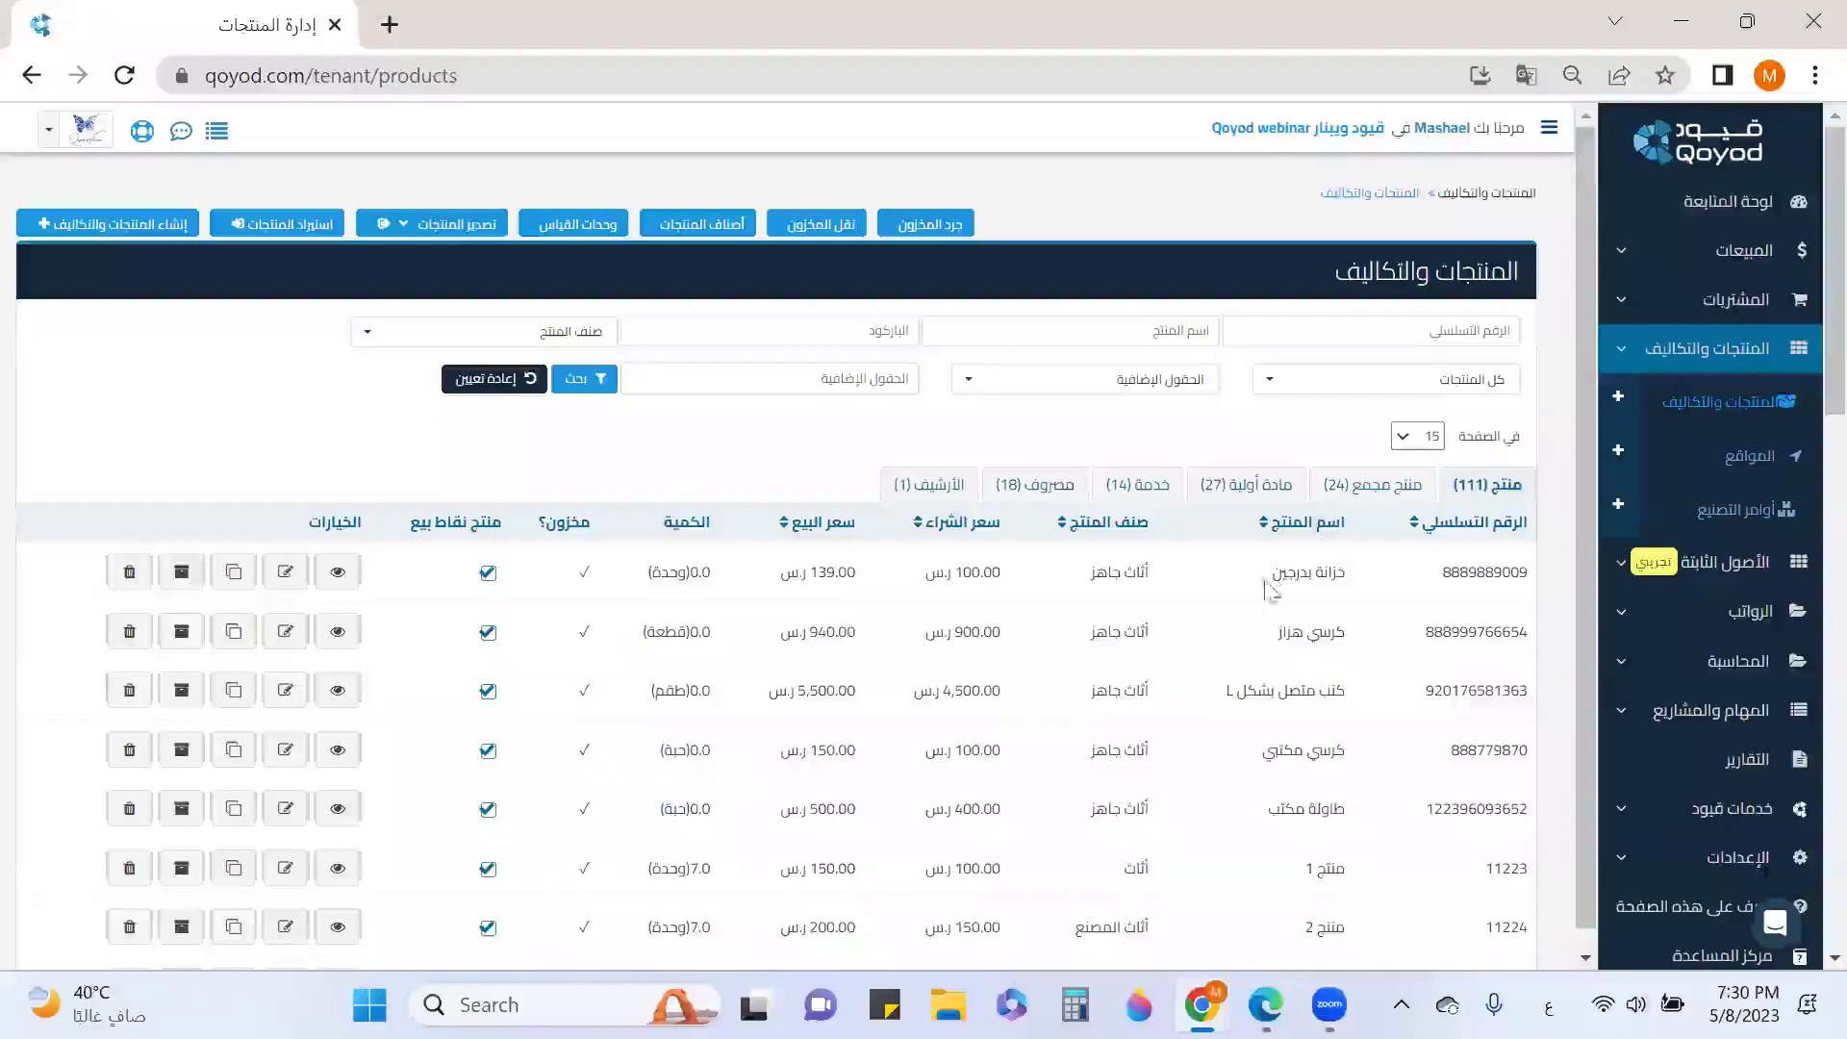
left_click(1252, 493)
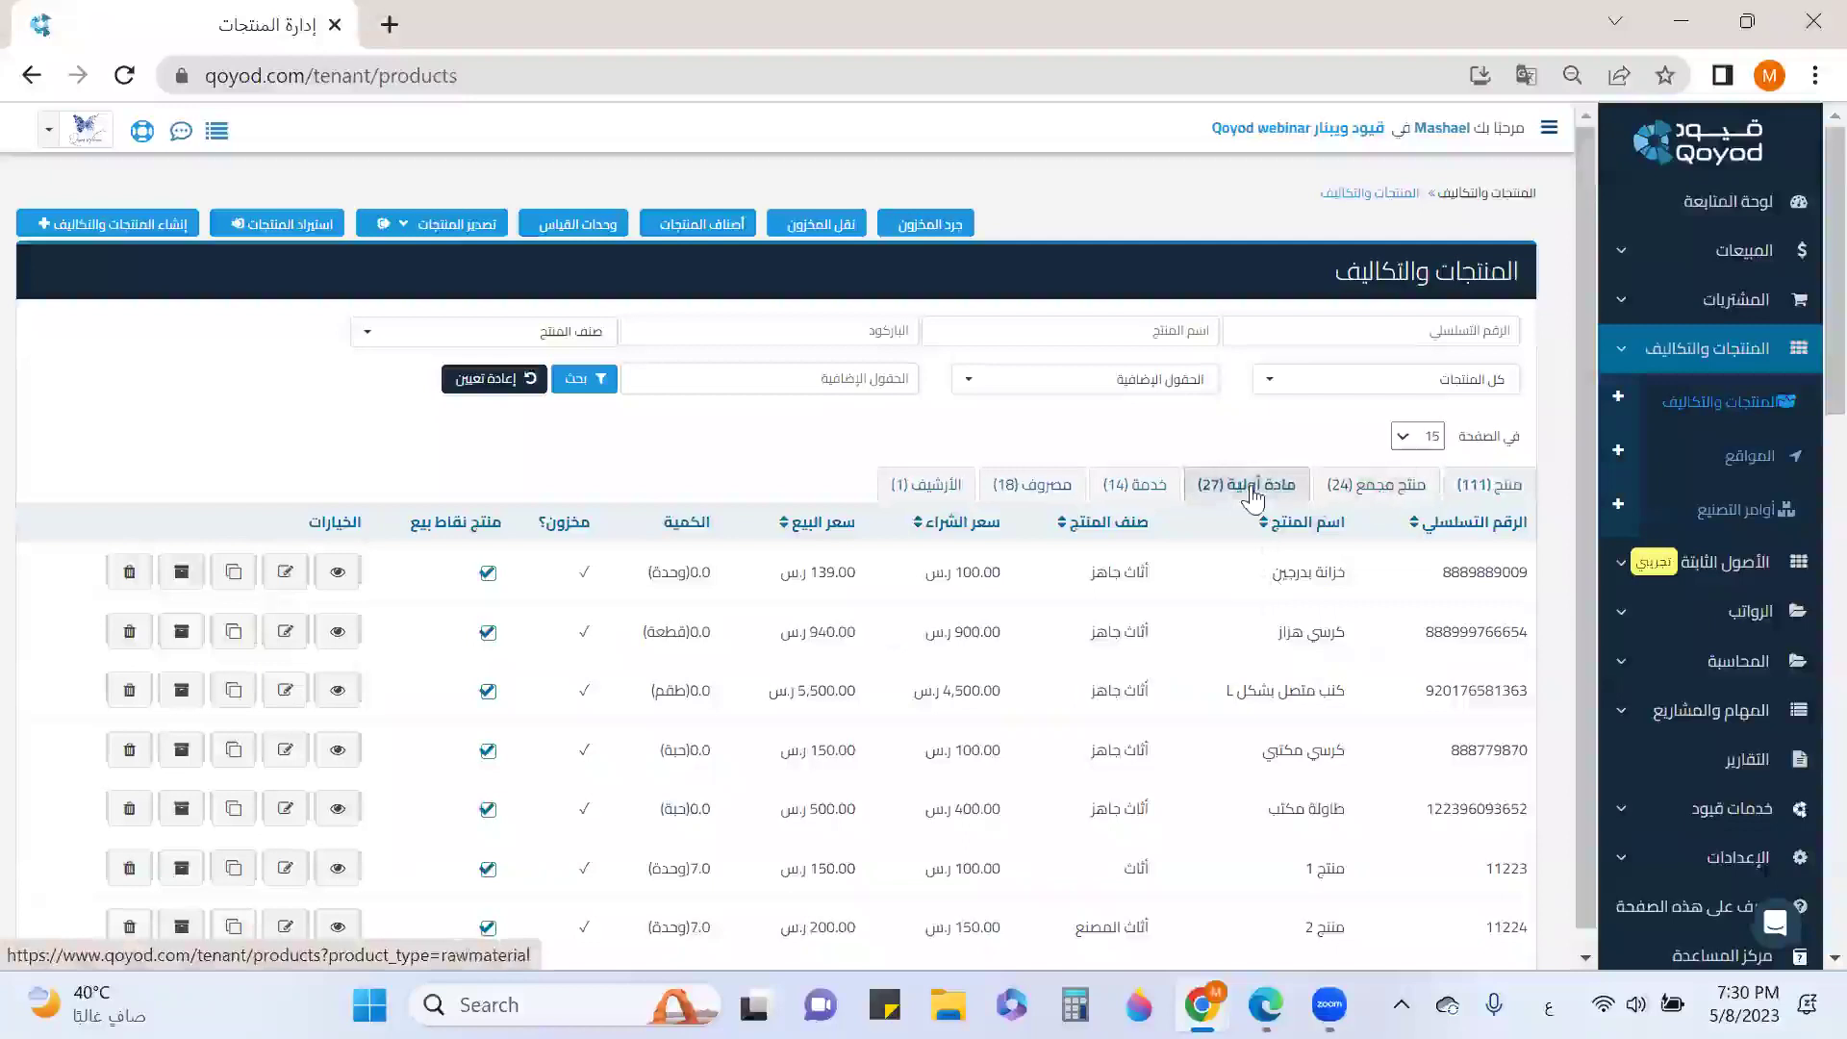
left_click(338, 631)
scroll(736, 643, "down", 4)
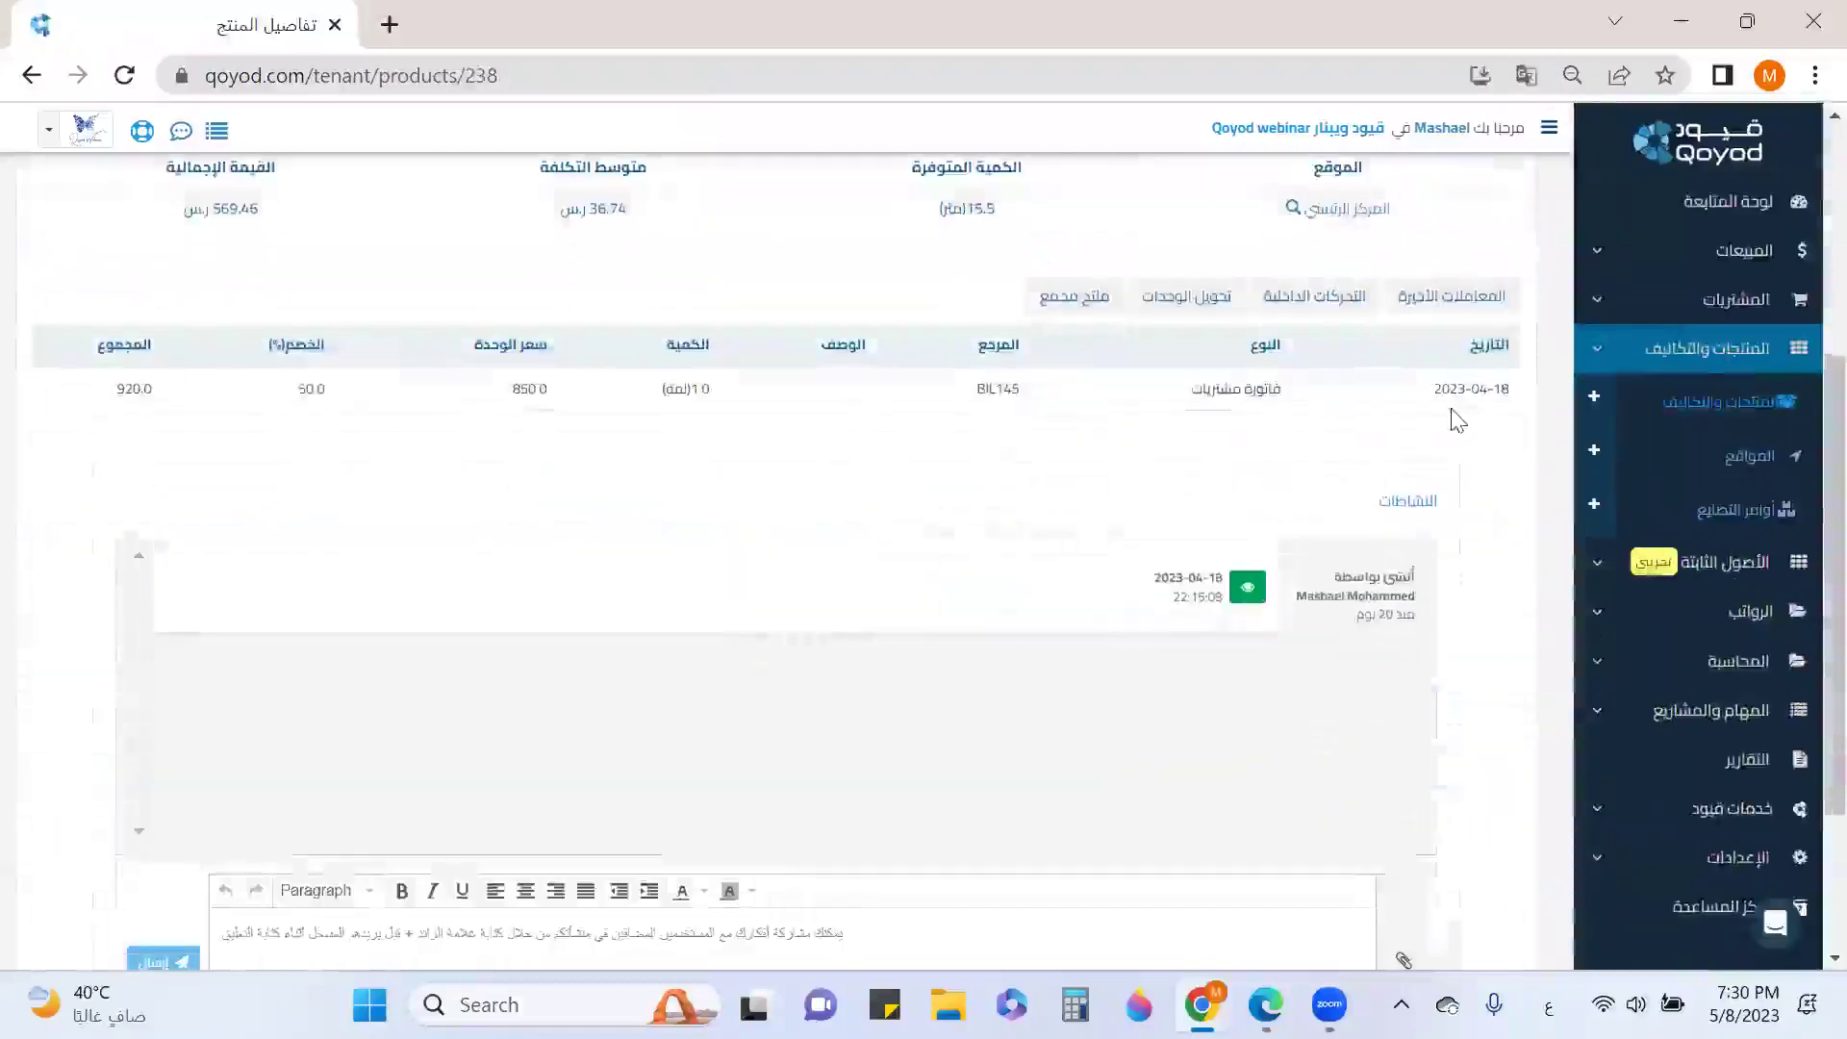
scroll(1407, 444, "up", 3)
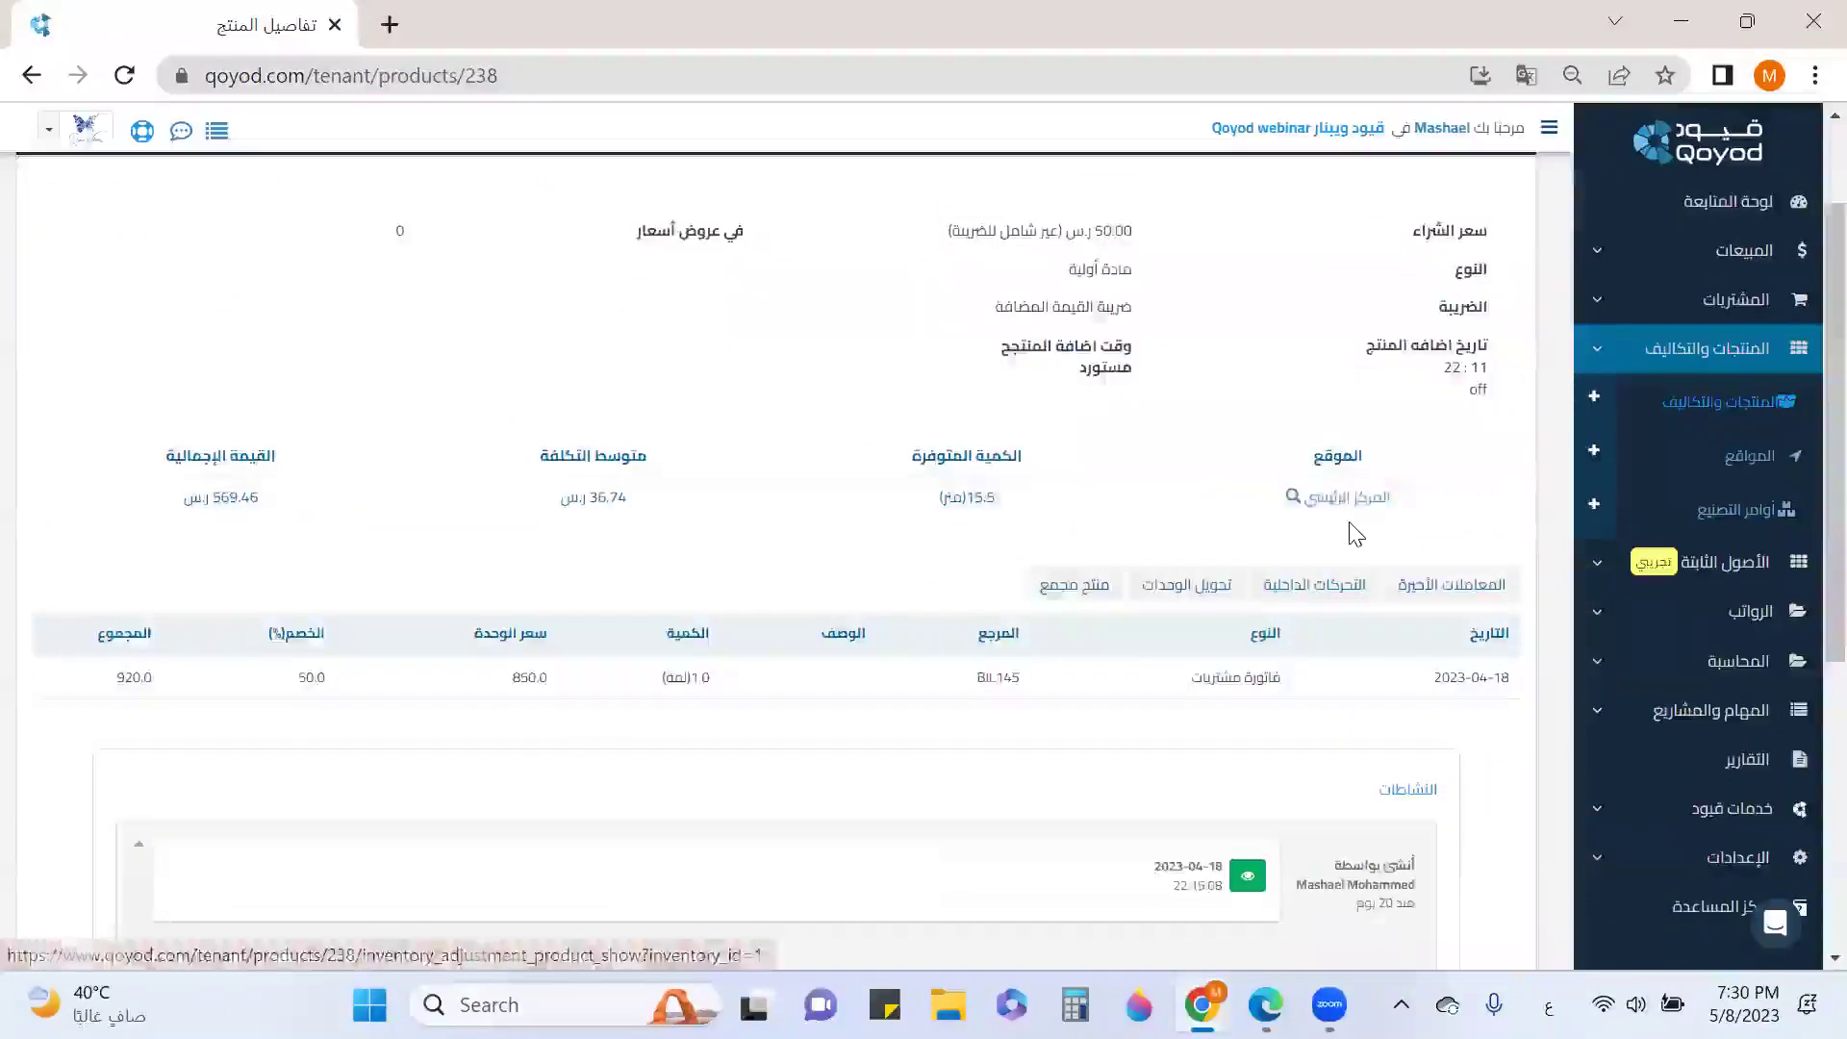
scroll(1350, 528, "up", 2)
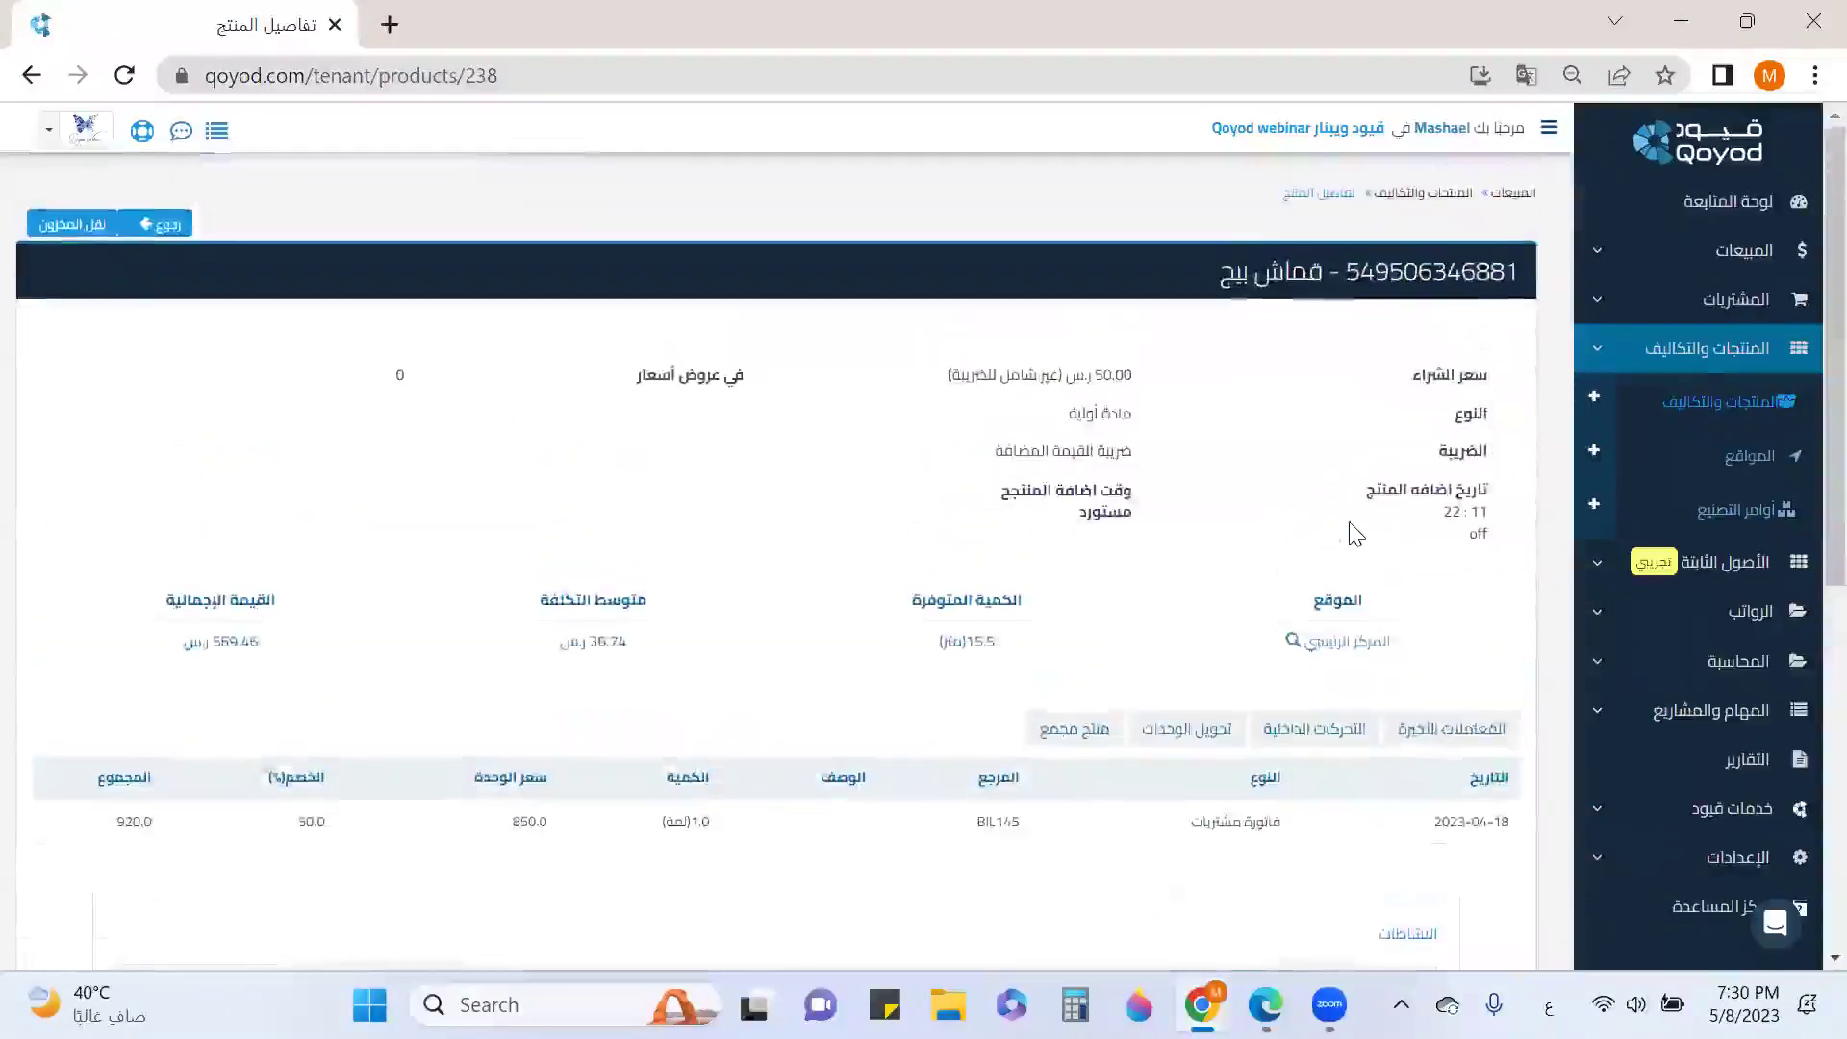
left_click(70, 225)
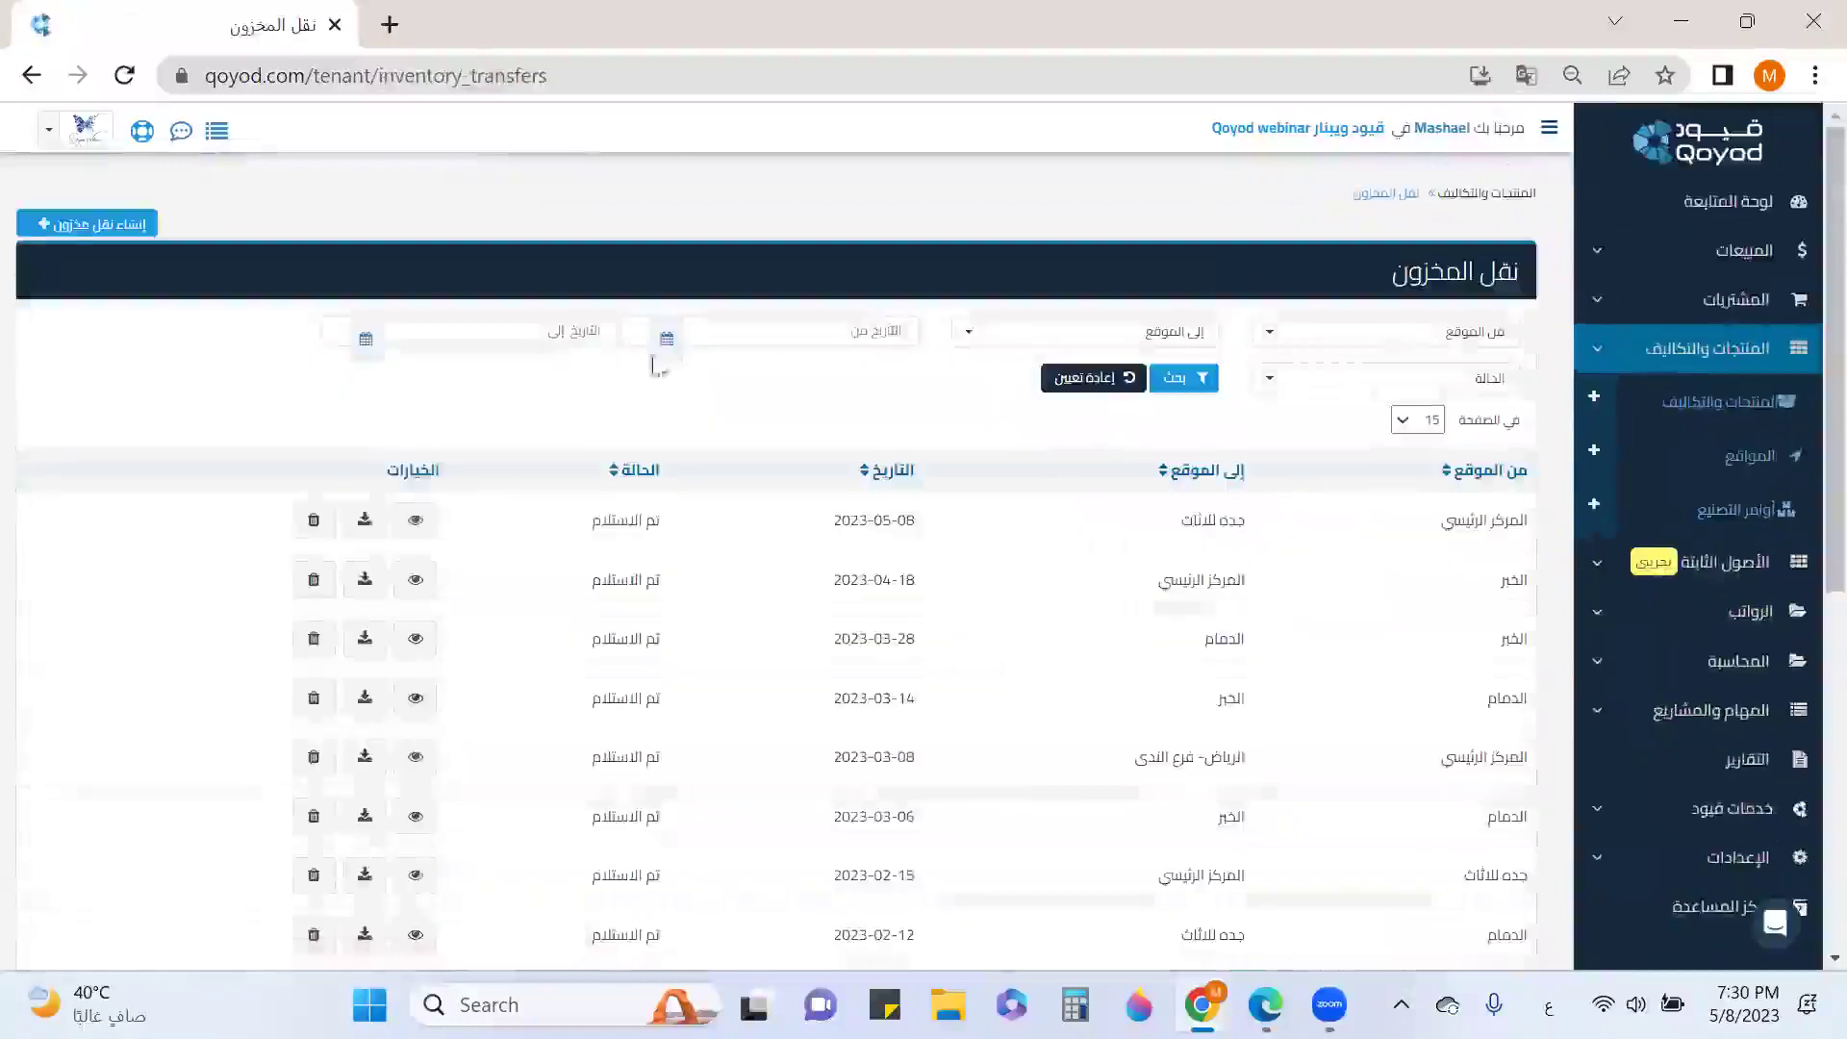
Create a transfer from المركز الرئيسي to جده للاثاث via account 1107, described نقل منتجات.
left_click(54, 237)
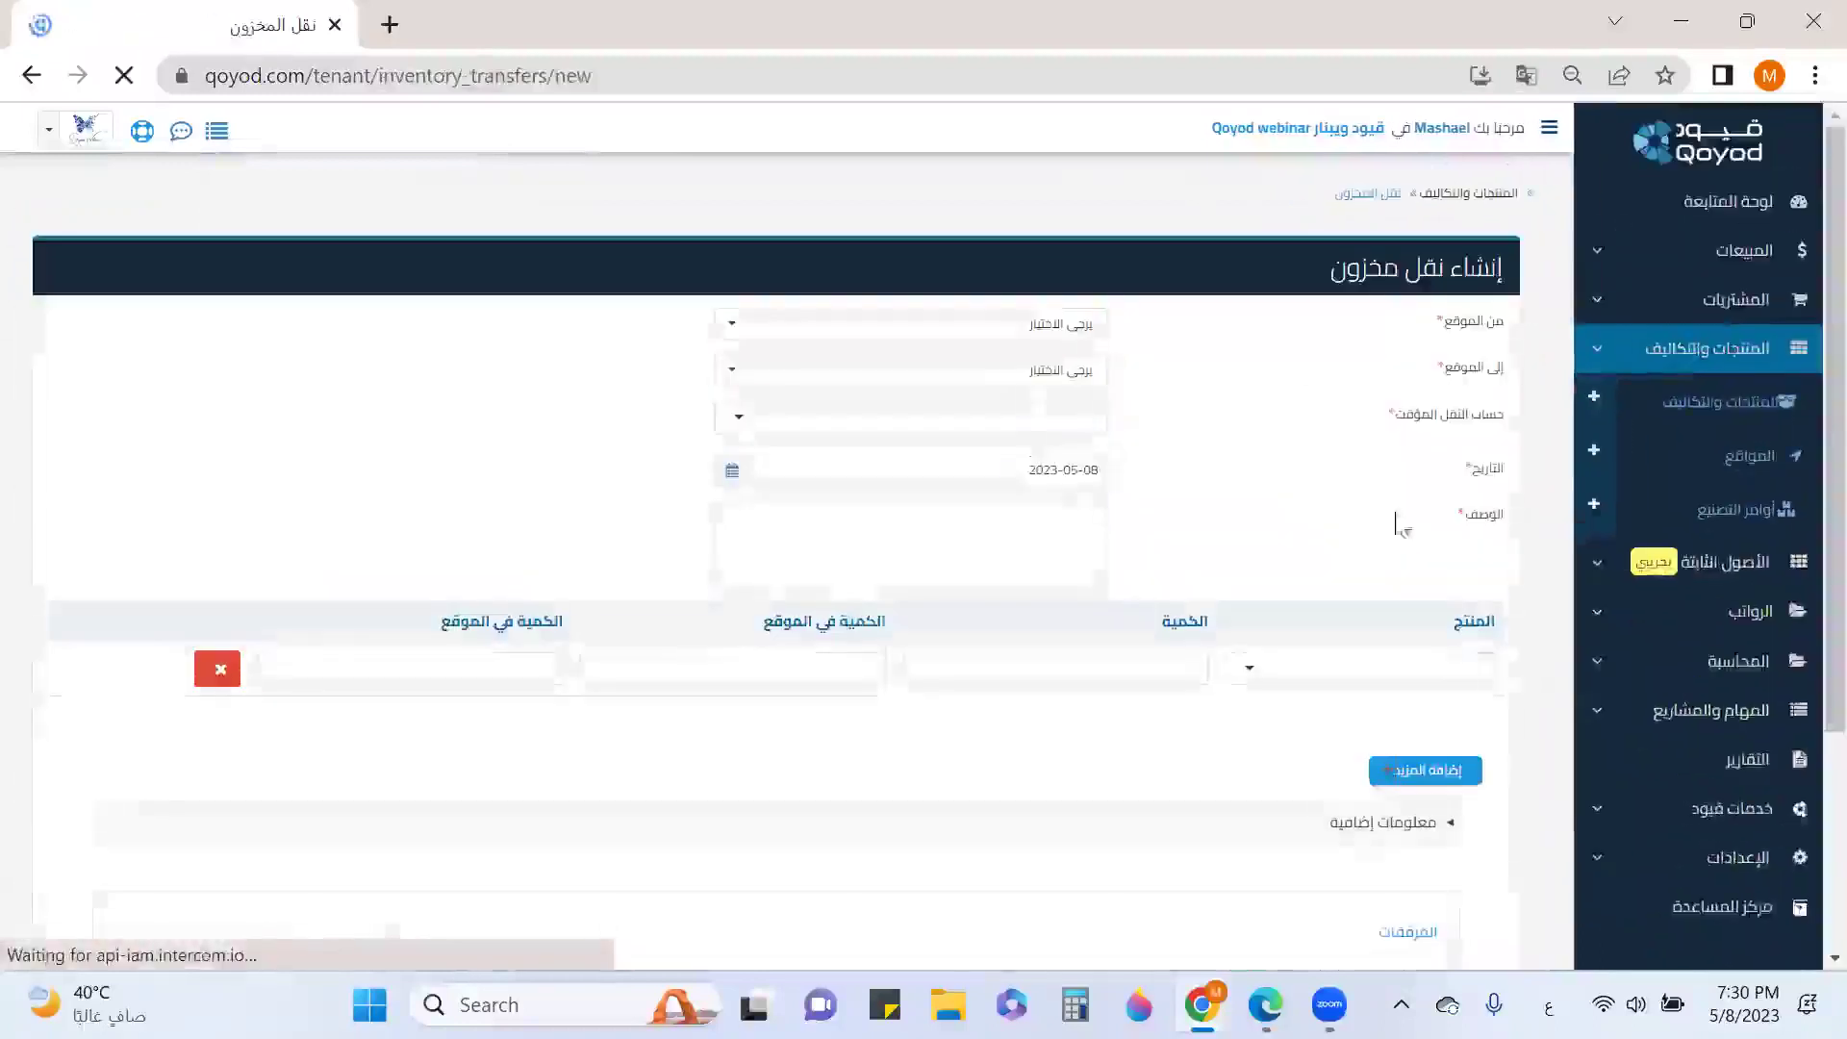
left_click(1073, 324)
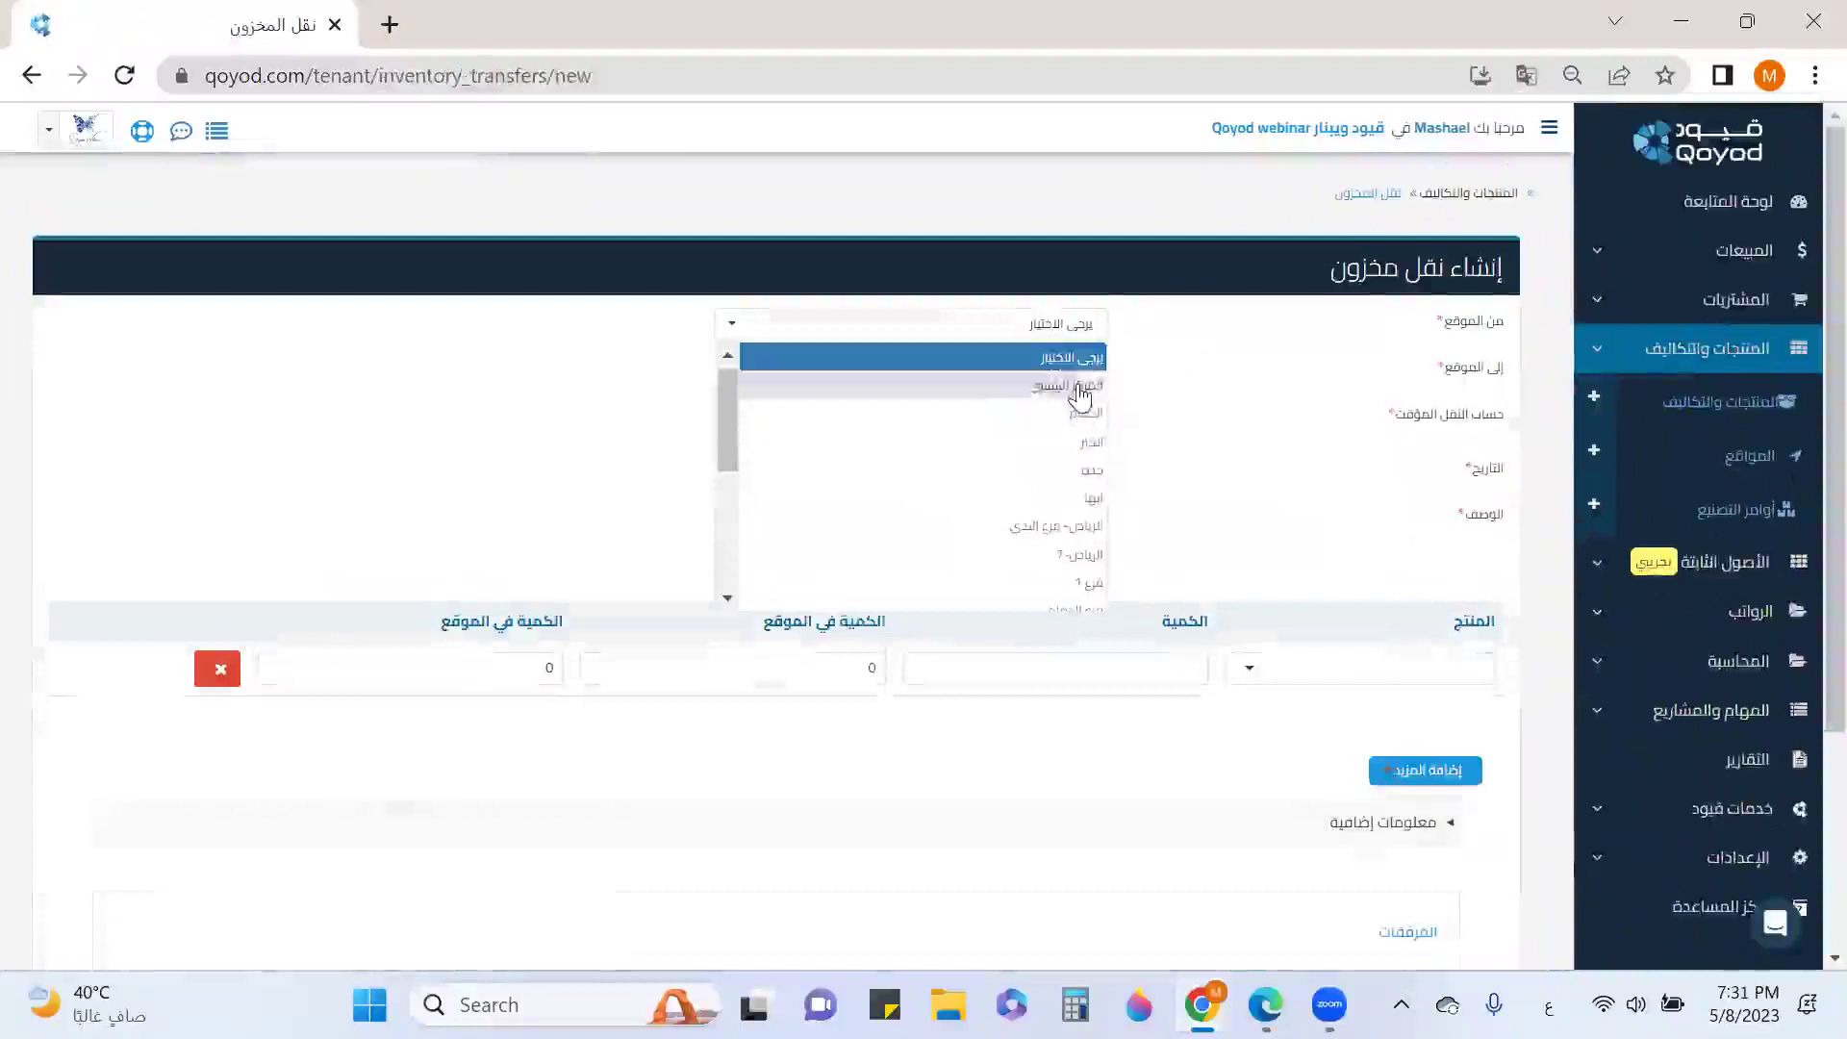
left_click(1079, 396)
left_click(1077, 383)
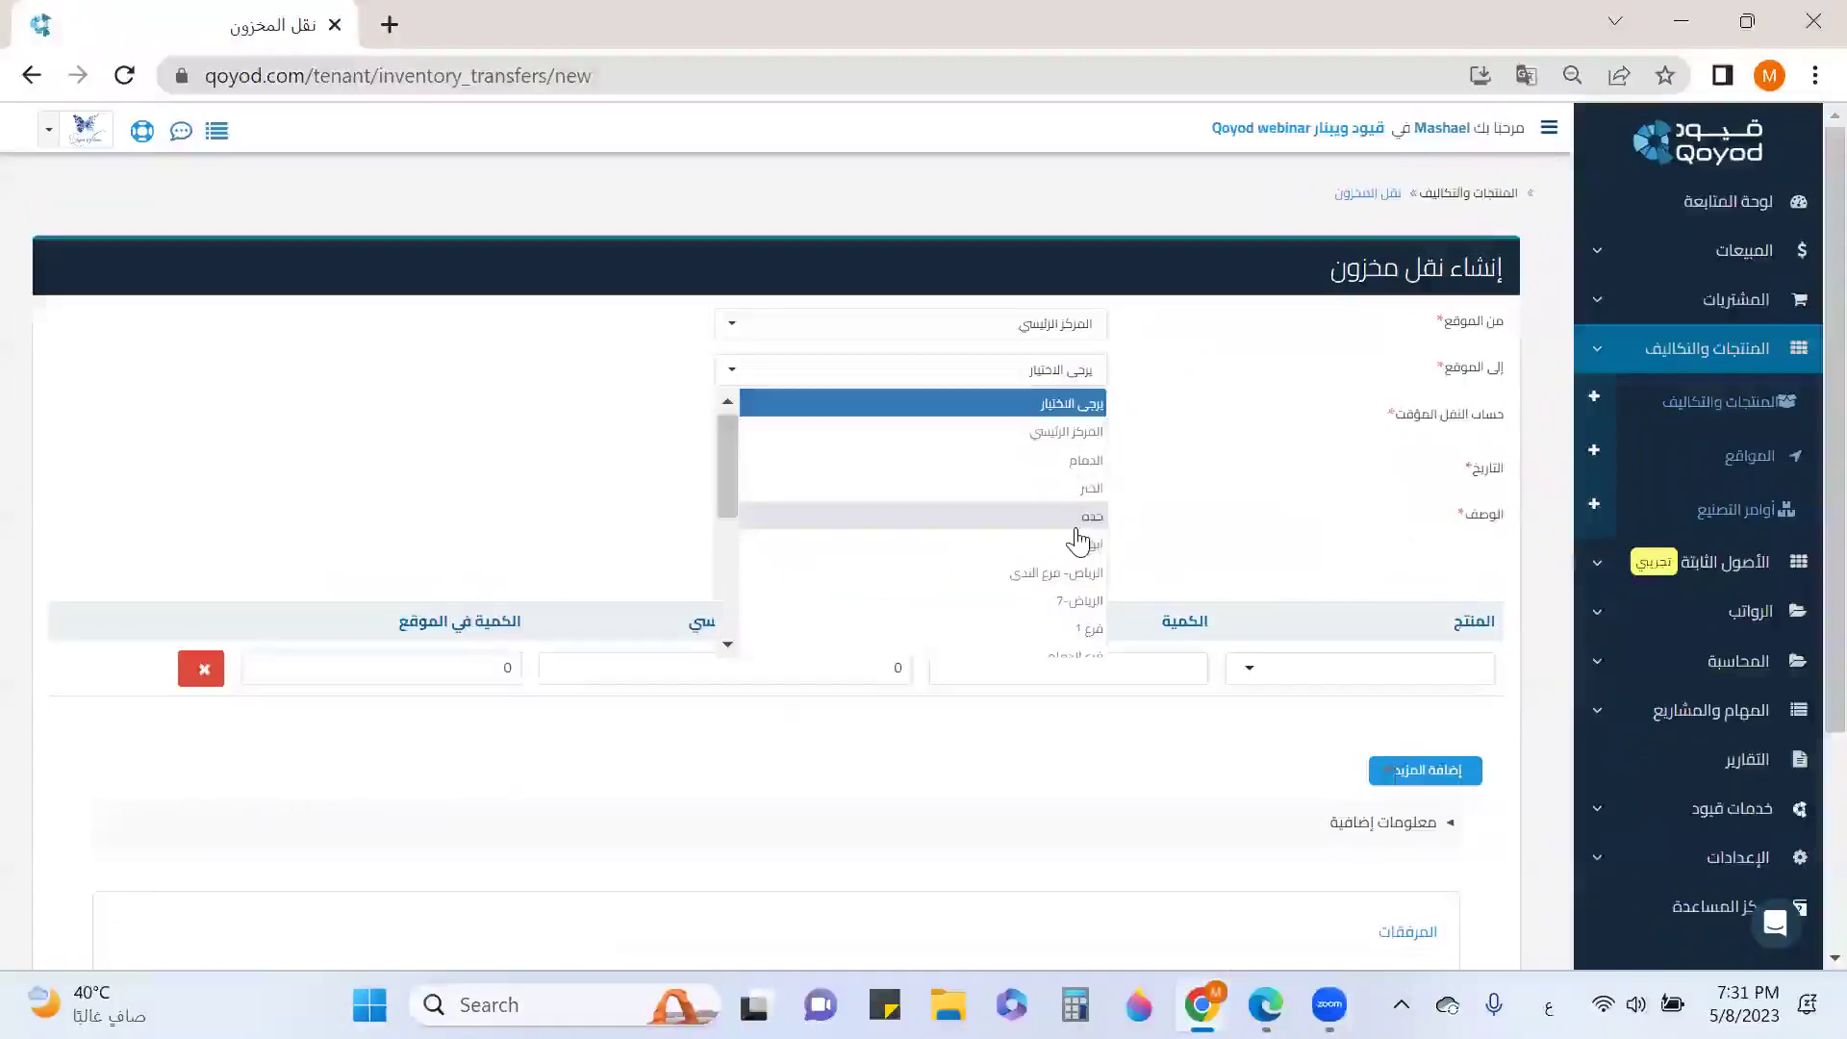
scroll(1077, 634, "down", 5)
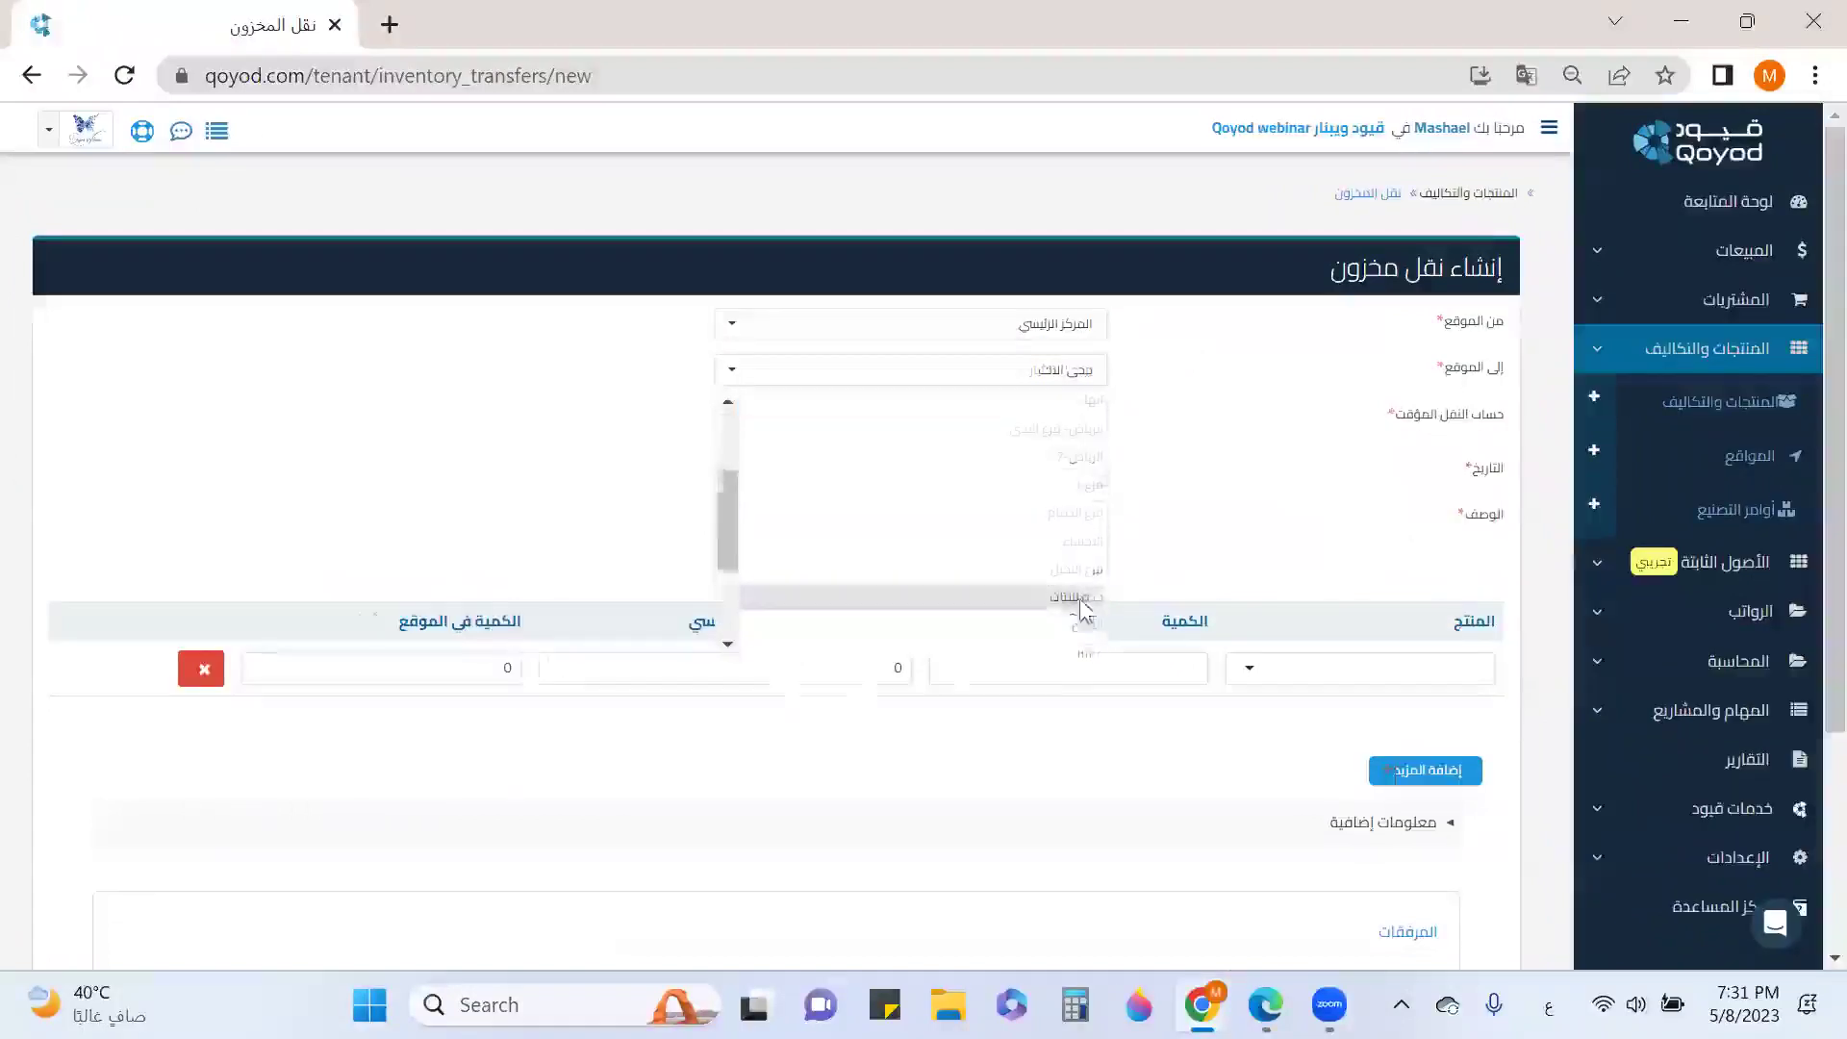
left_click(1072, 620)
left_click(1081, 432)
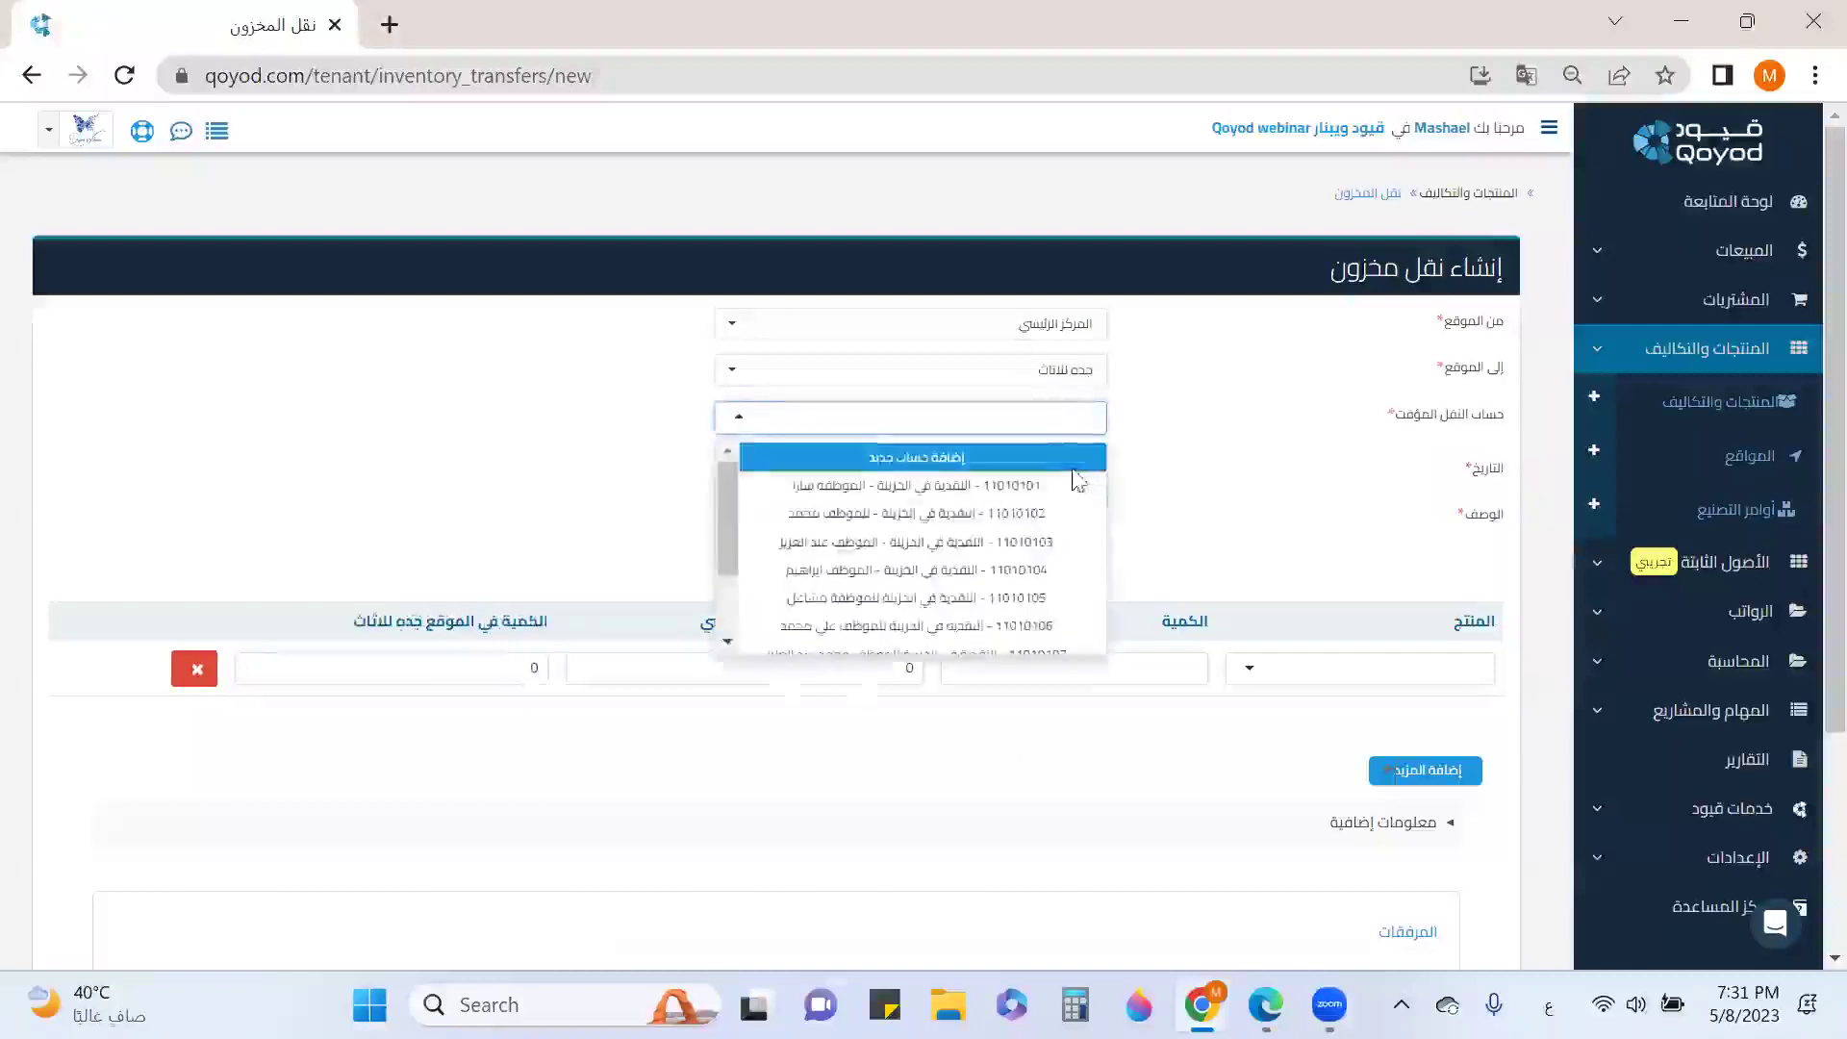
type("مح")
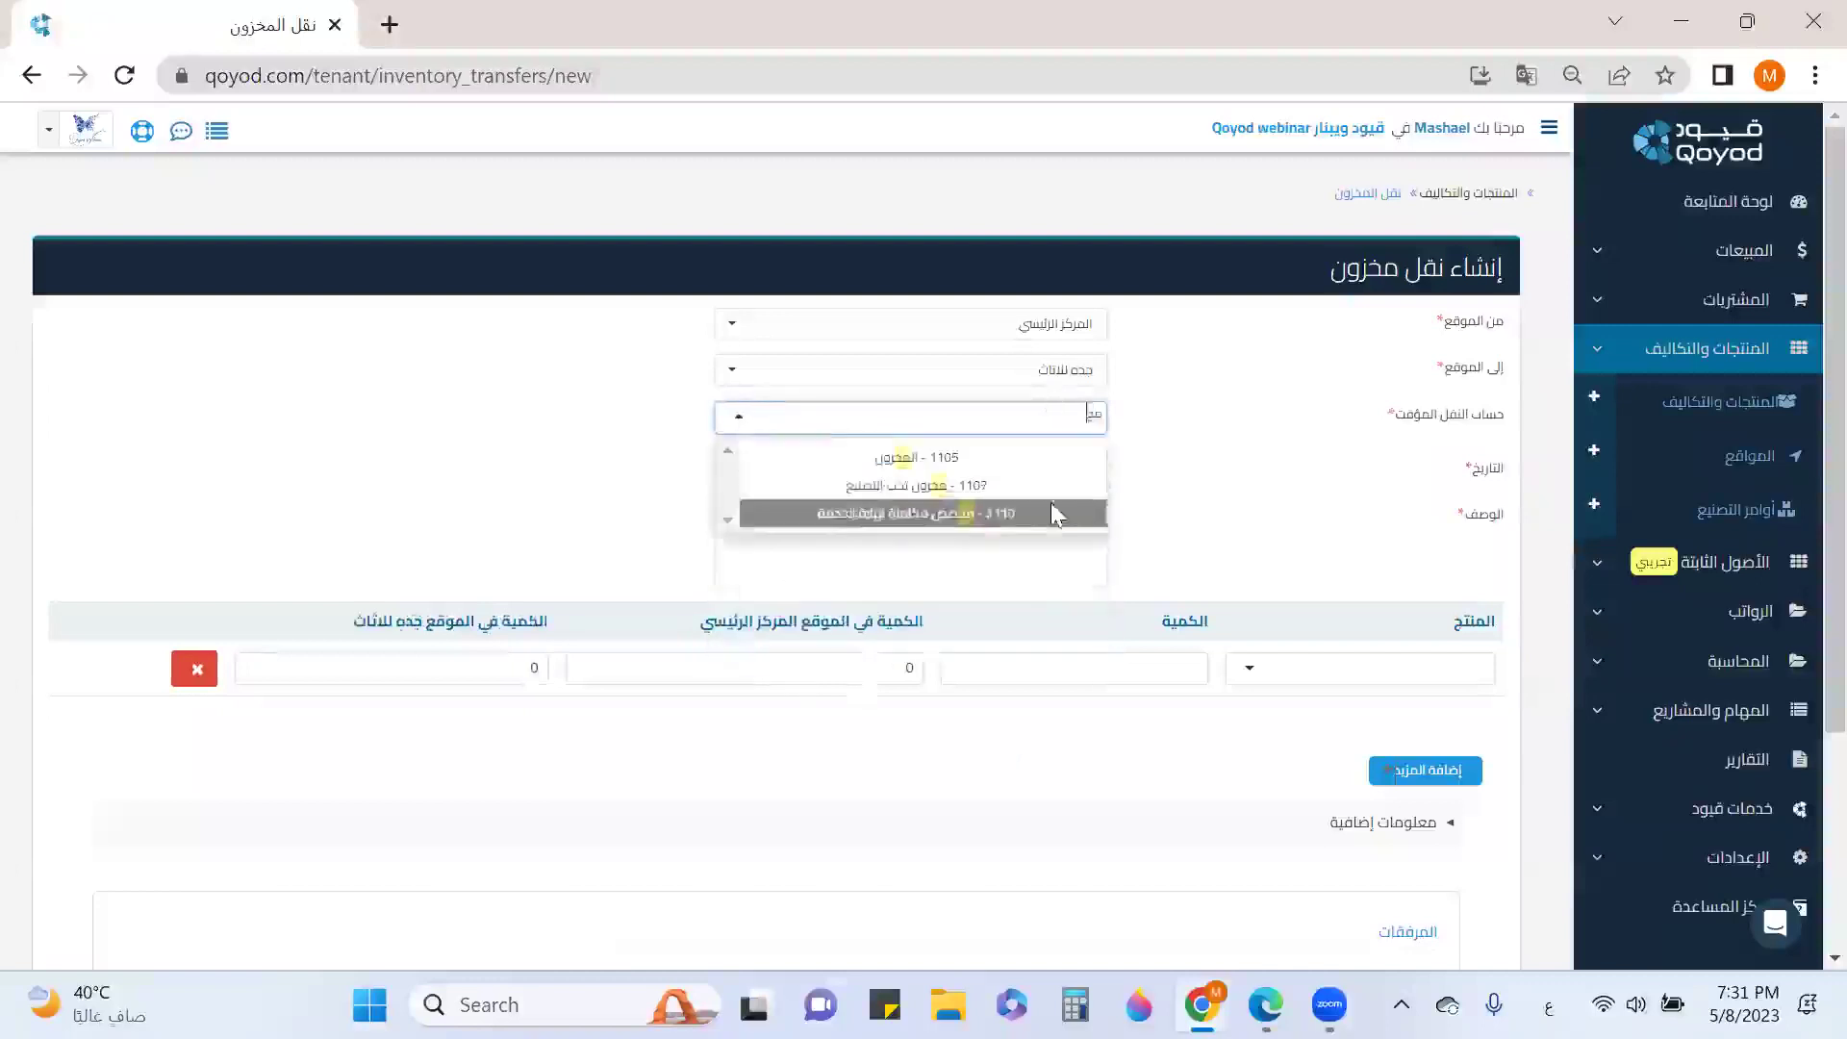
left_click(1056, 488)
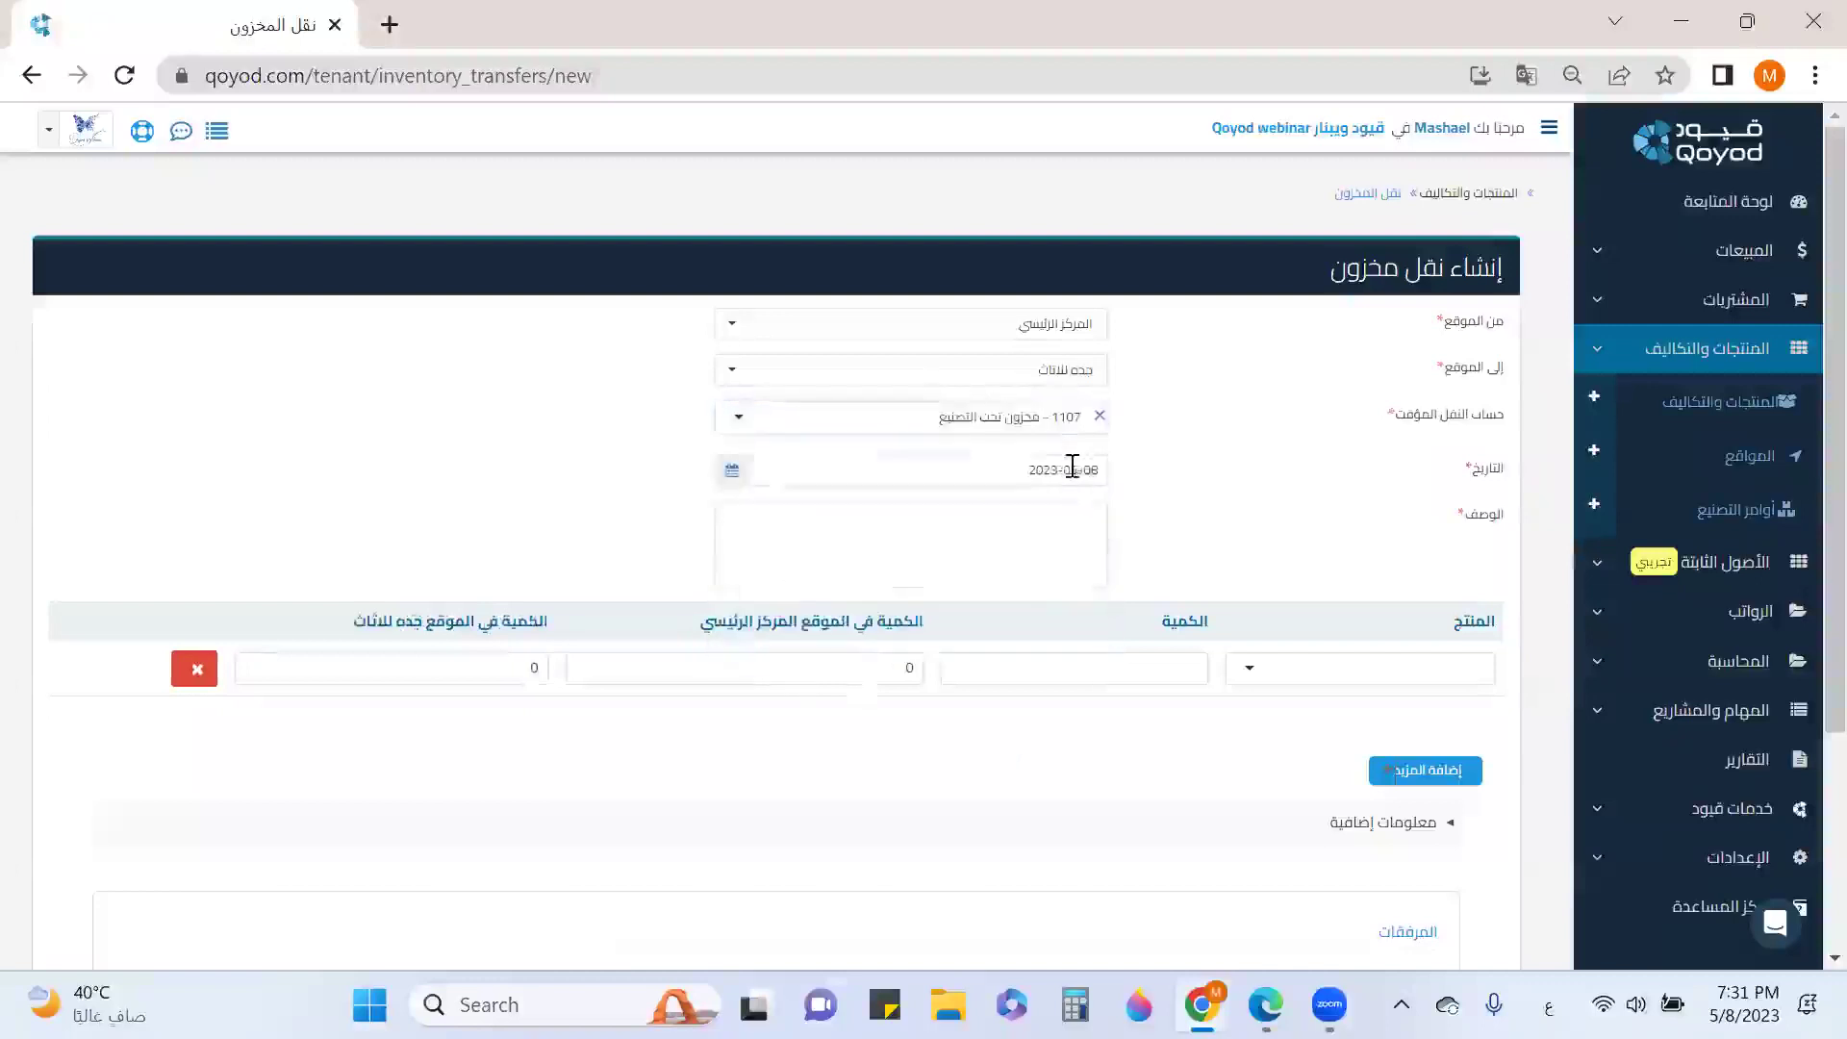
left_click(1073, 468)
left_click(1062, 534)
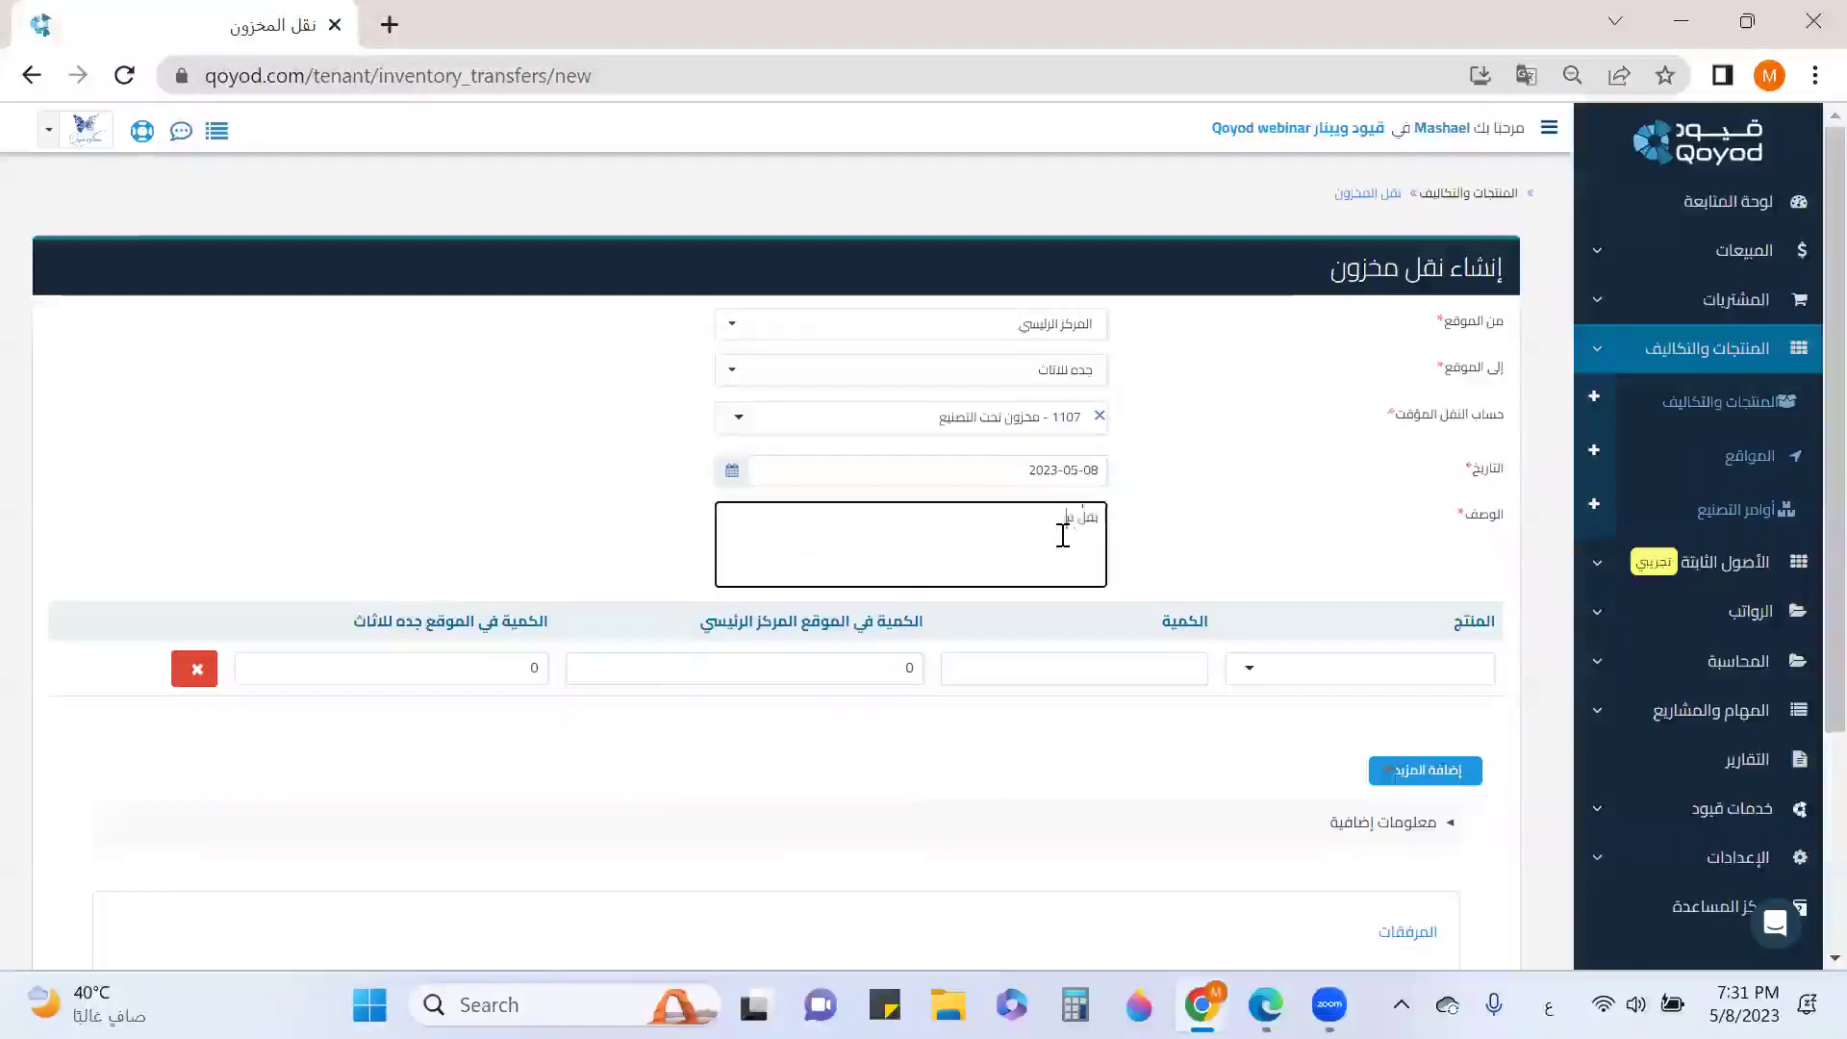
Add 15 قماش بيج to the transfer and submit it as received.
left_click(1283, 667)
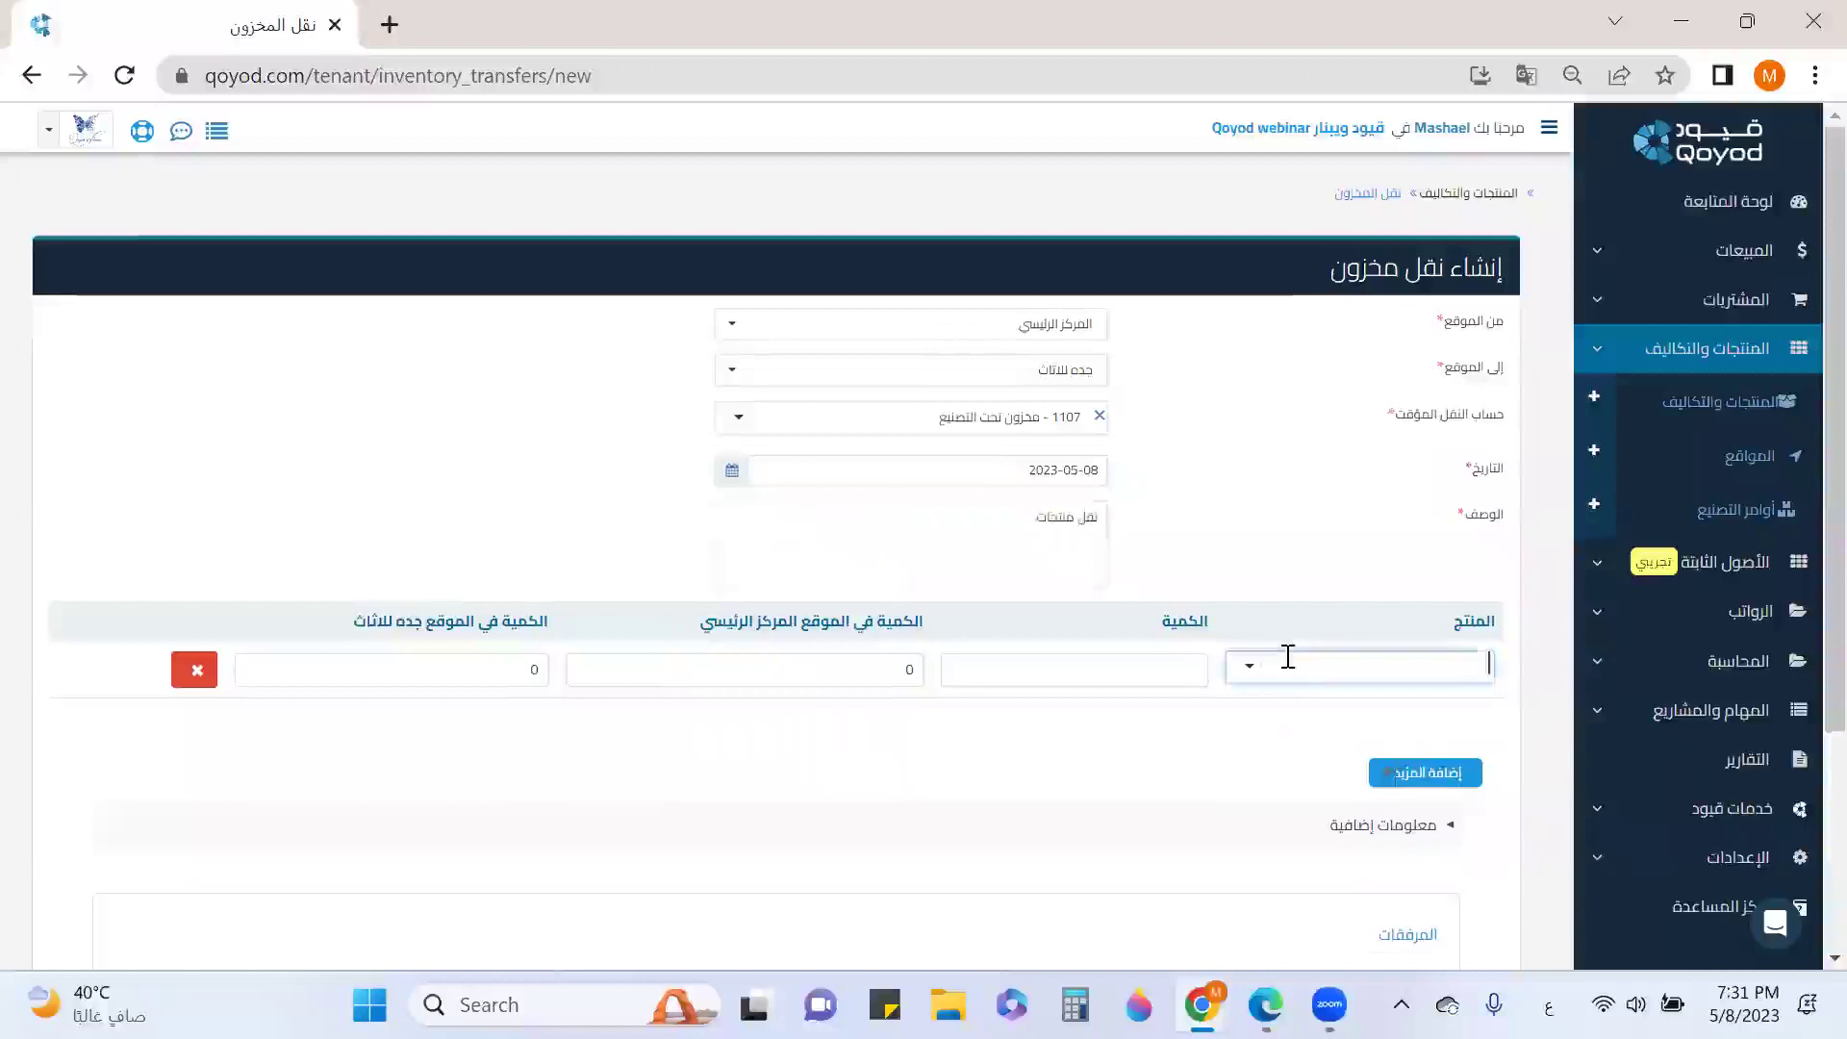
type("قماش")
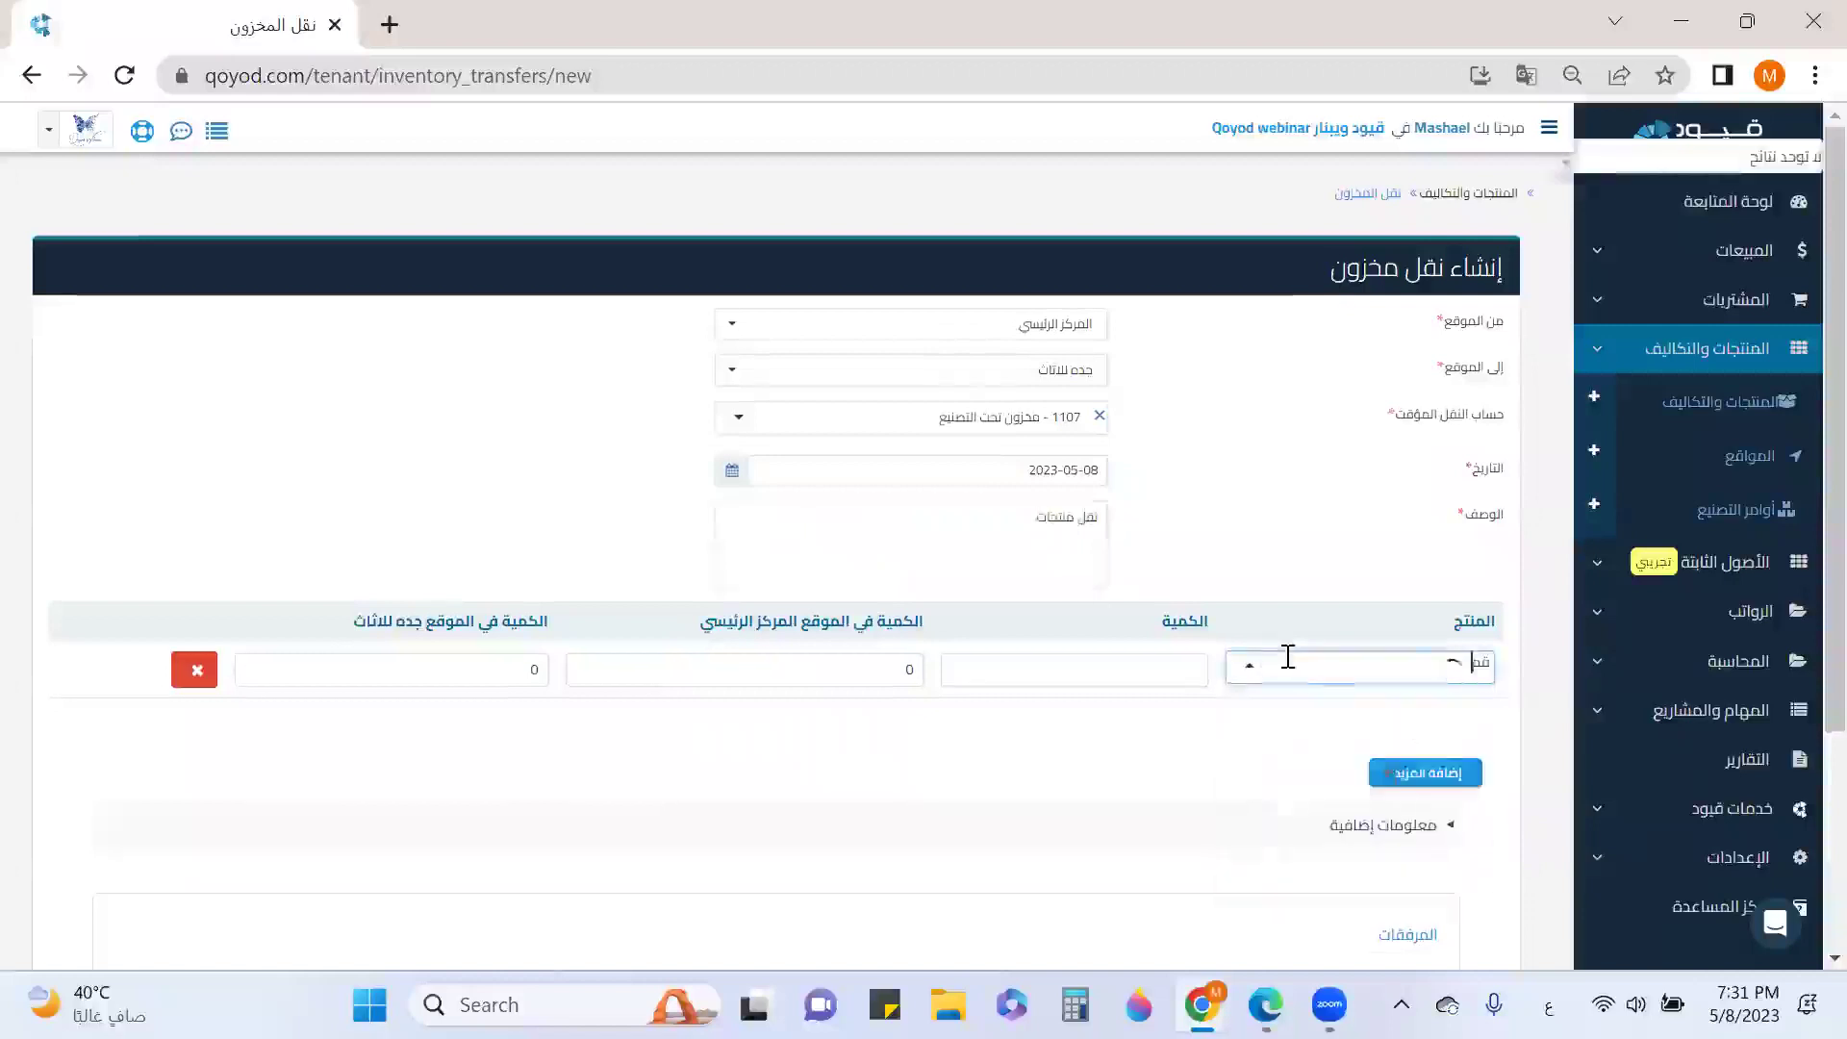
left_click(1353, 739)
left_click(1067, 659)
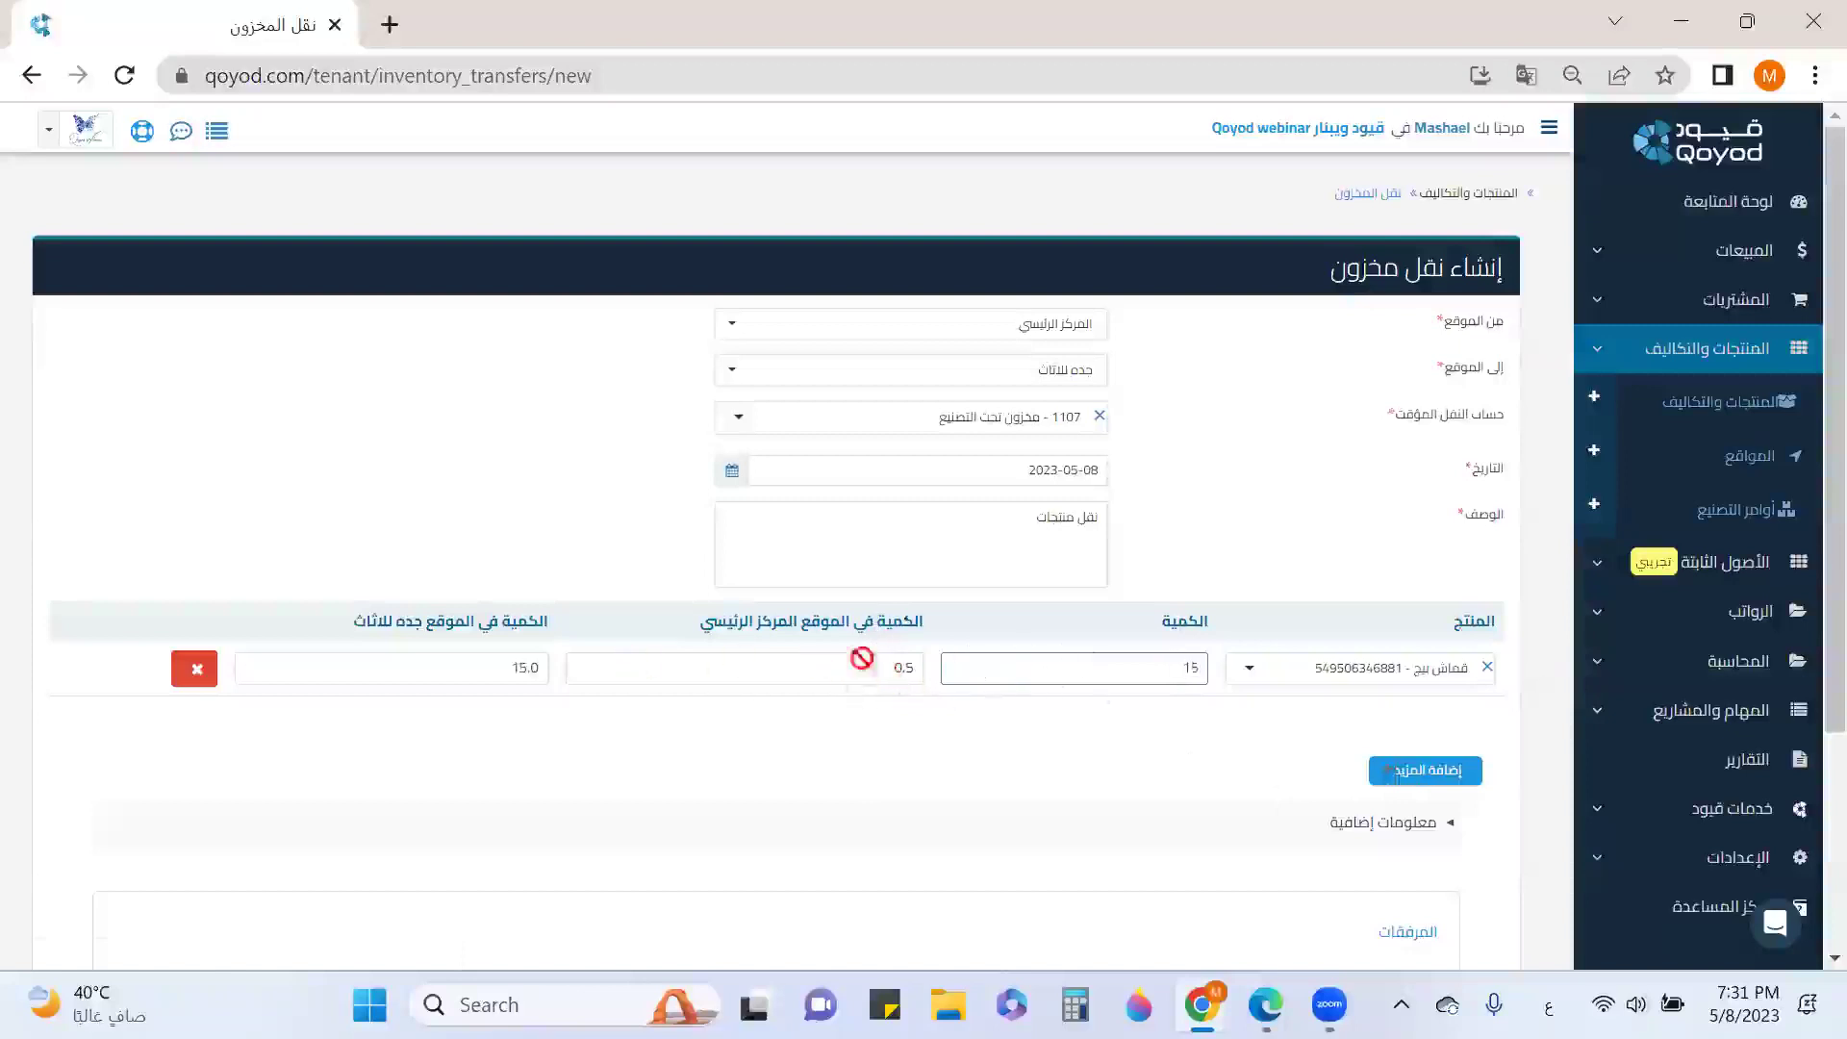
scroll(1531, 808, "down", 3)
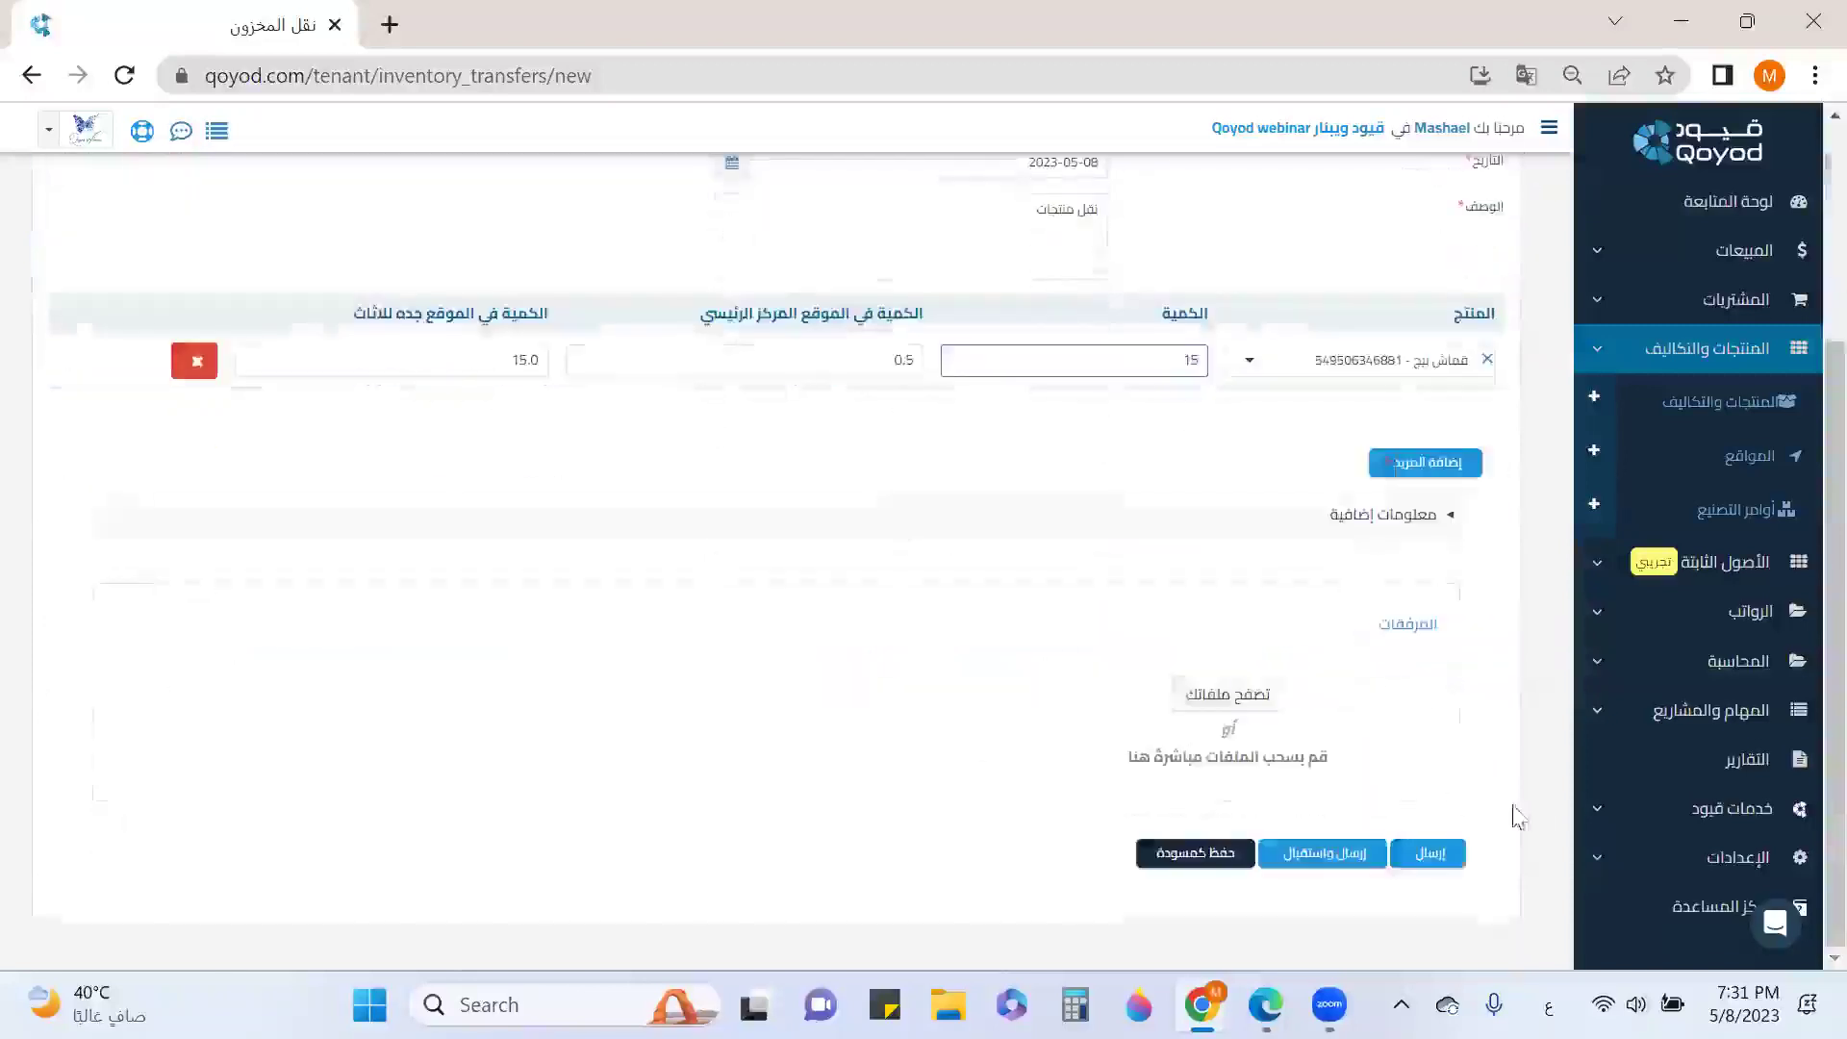
left_click(1314, 850)
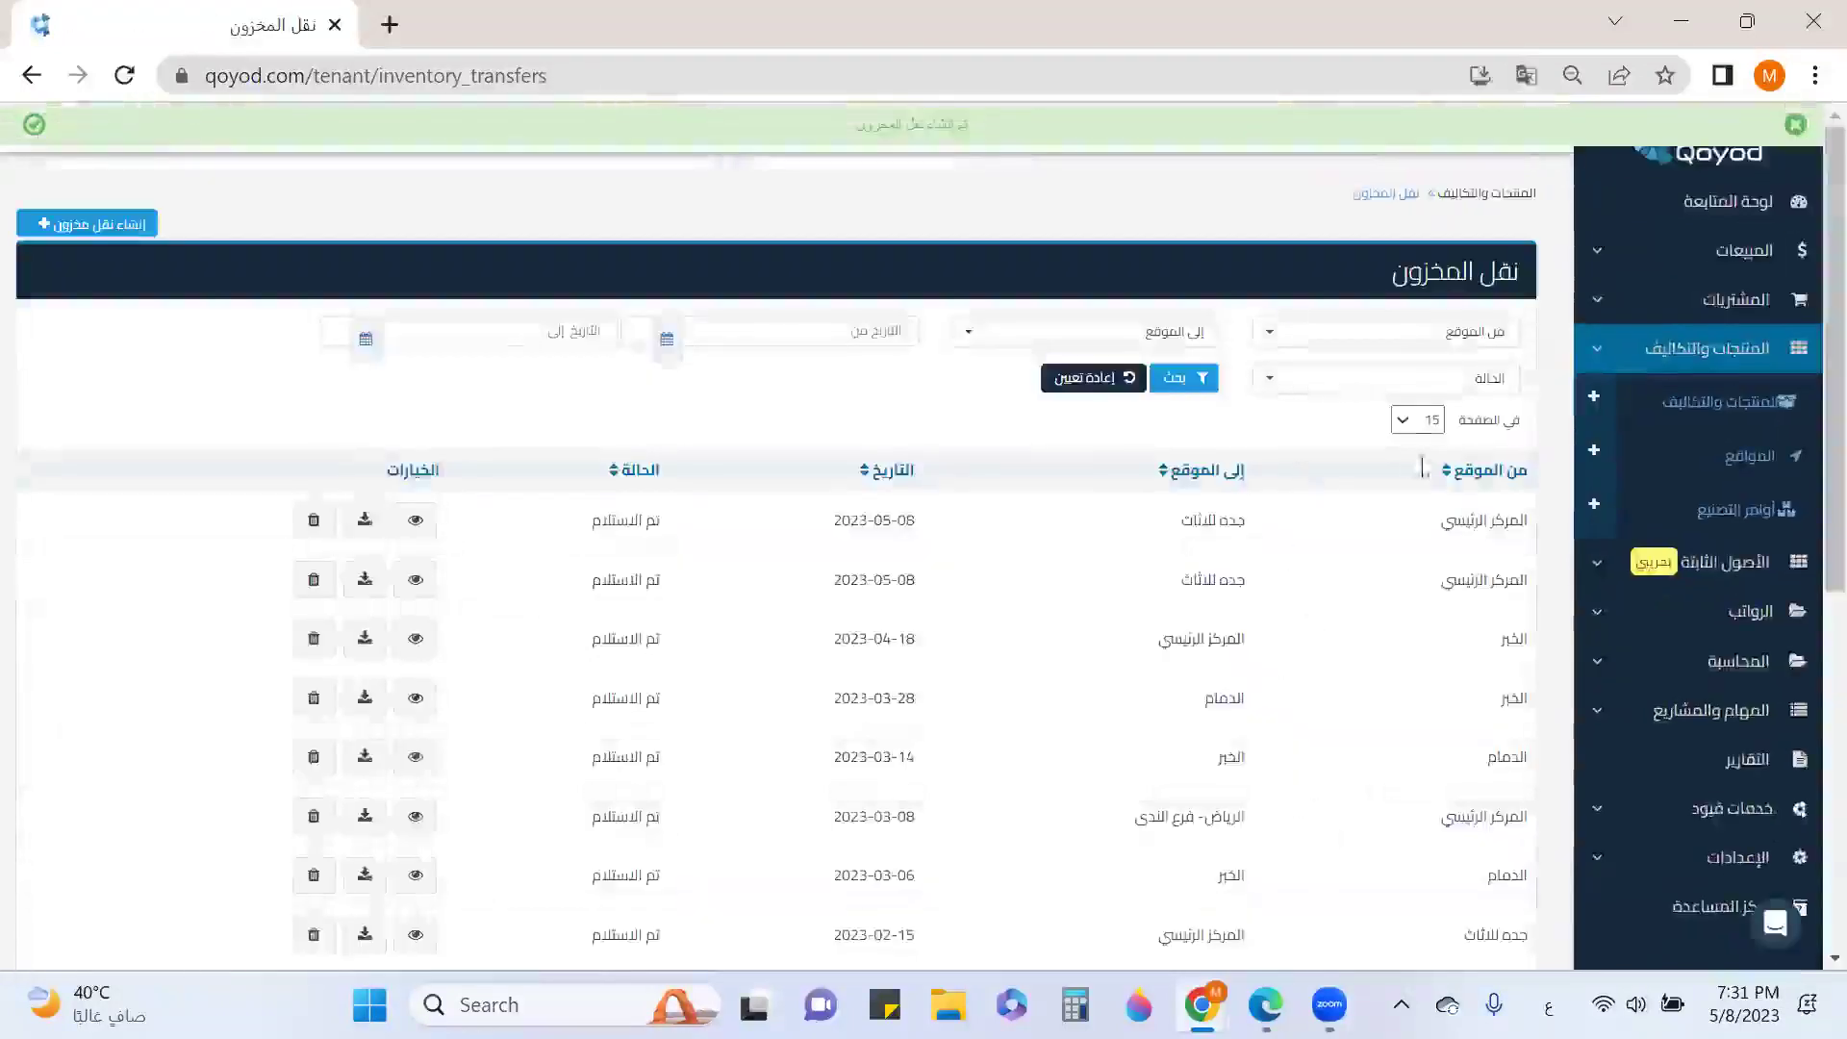
Clear the product filters, show composite products, and edit مقعد مع تخزين.
left_click(1743, 512)
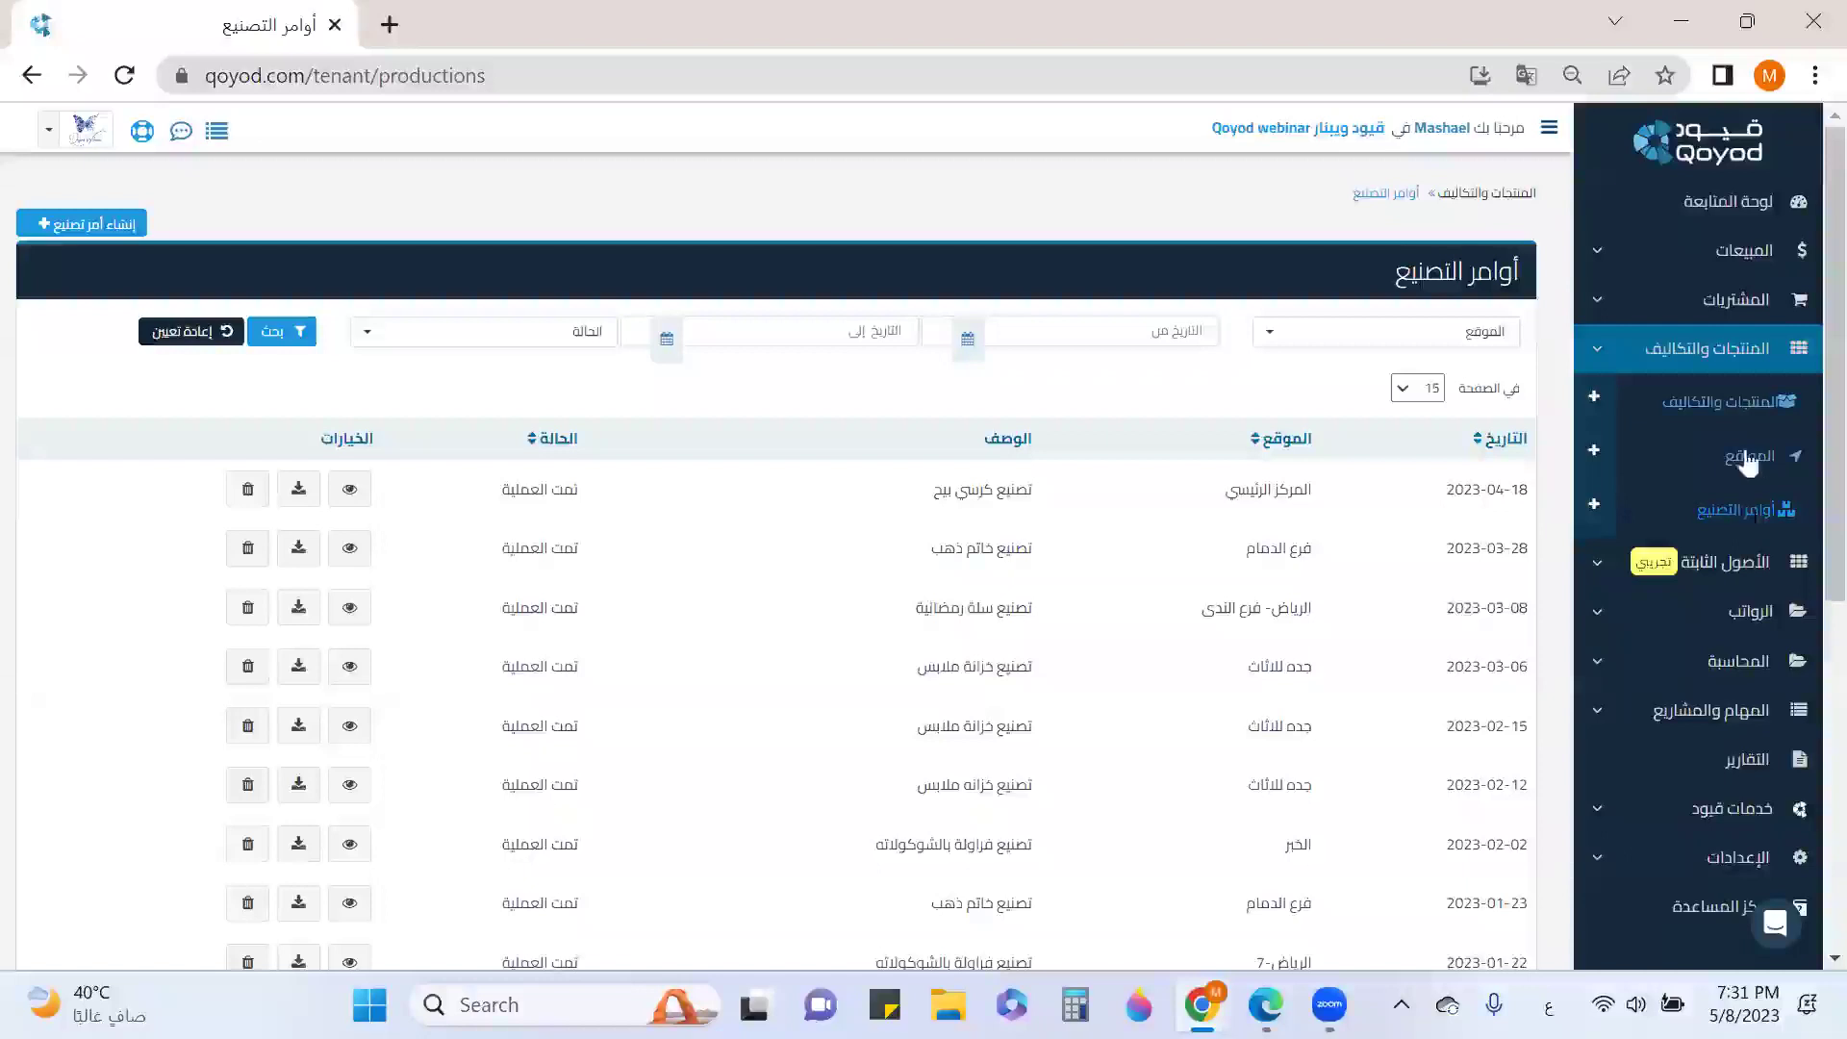
left_click(1745, 401)
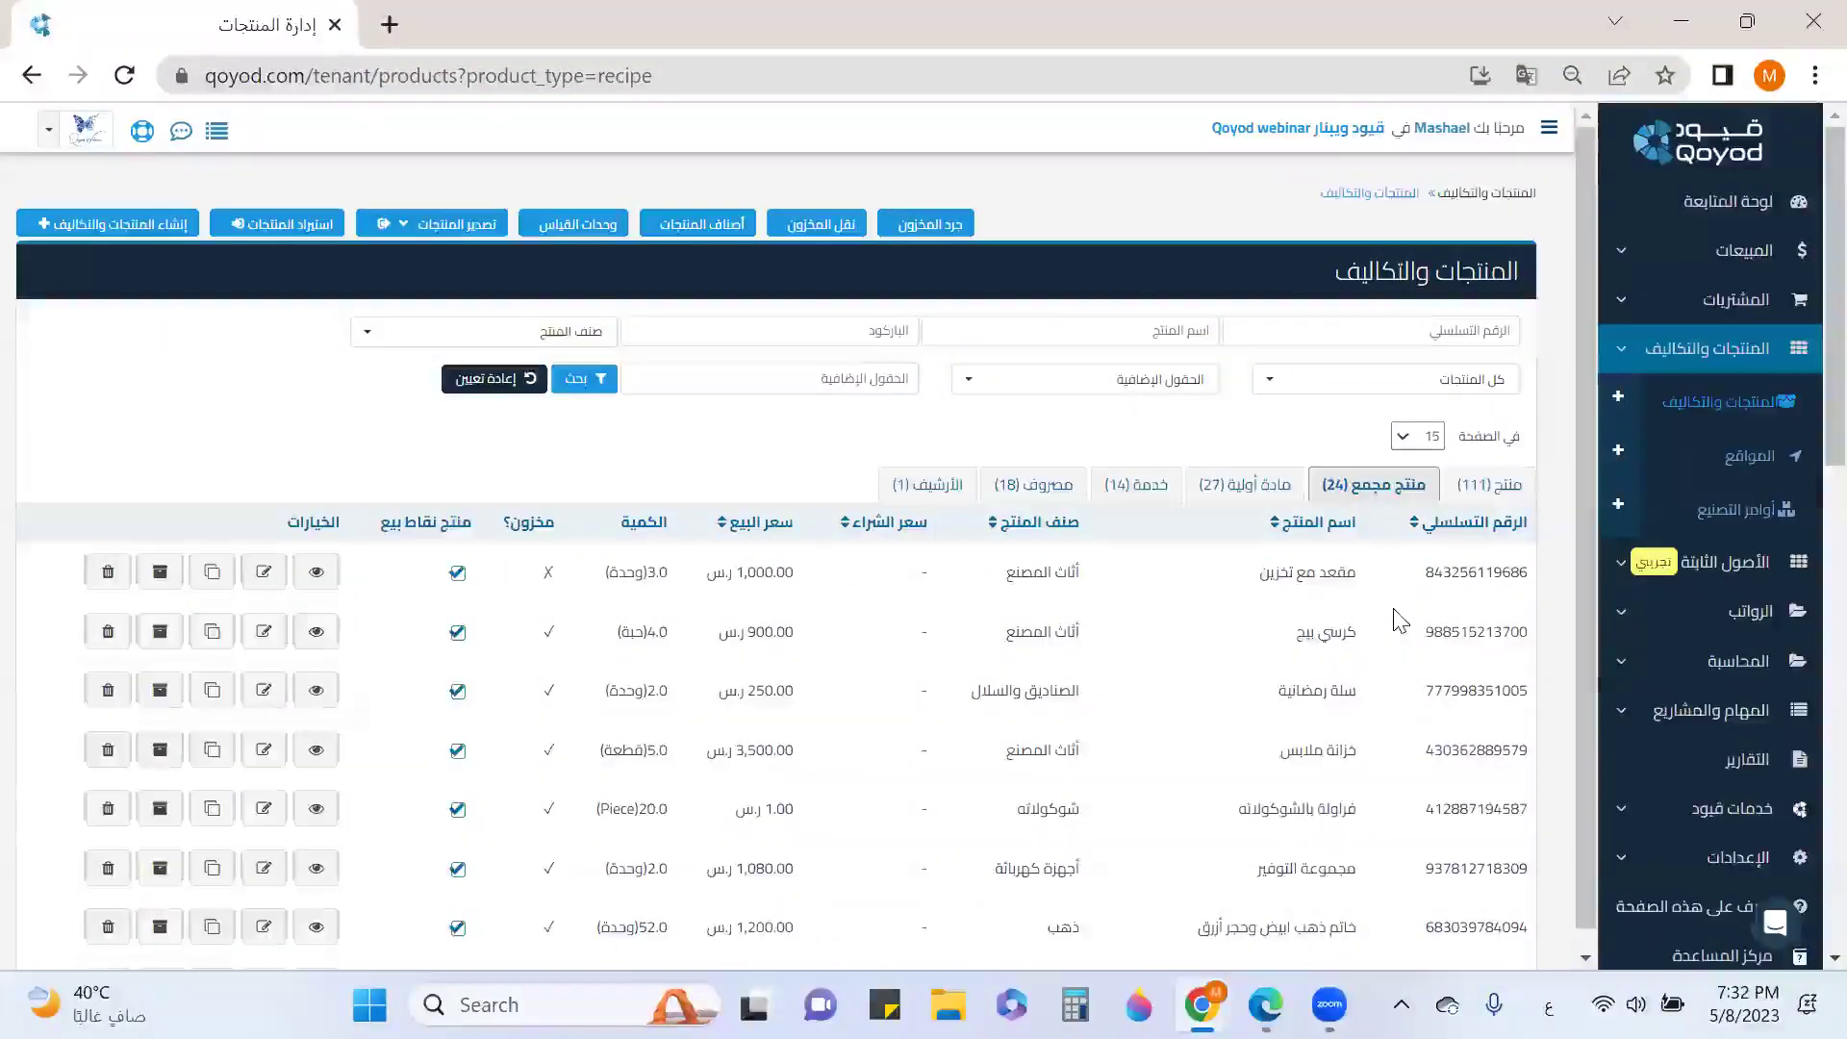
left_click(486, 378)
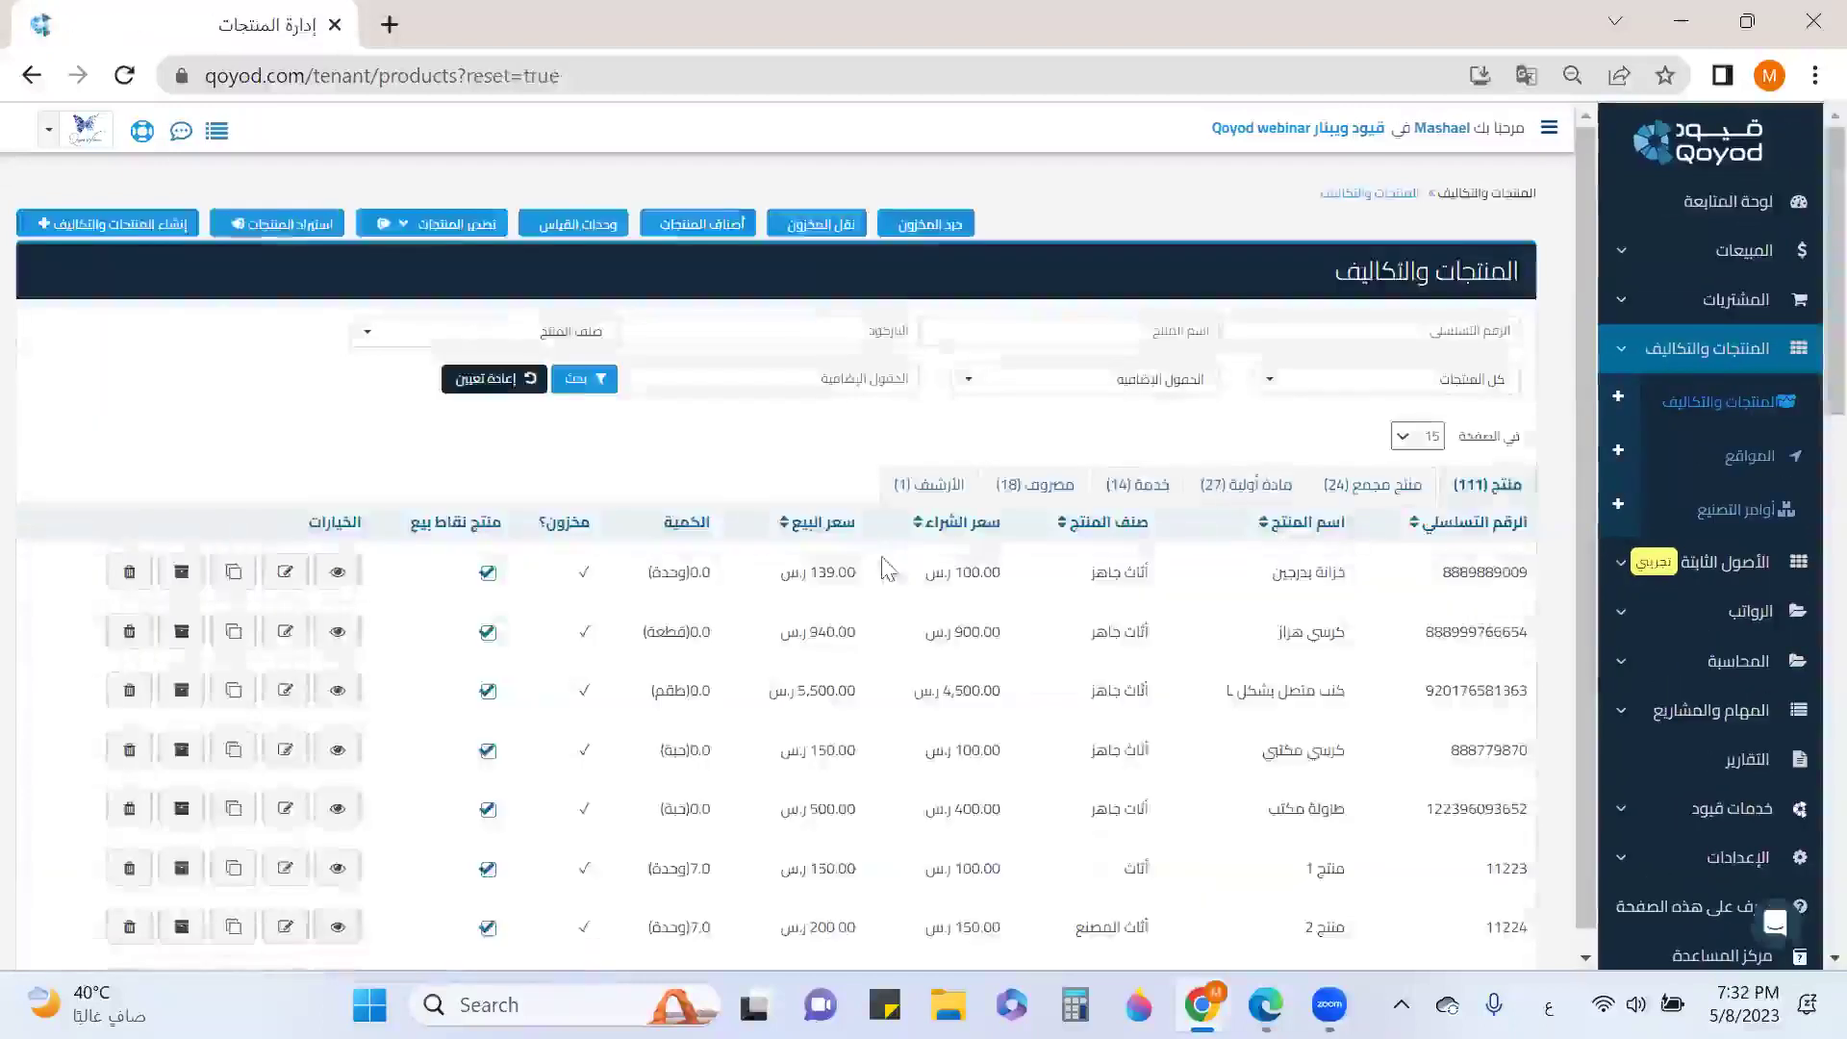
left_click(1332, 492)
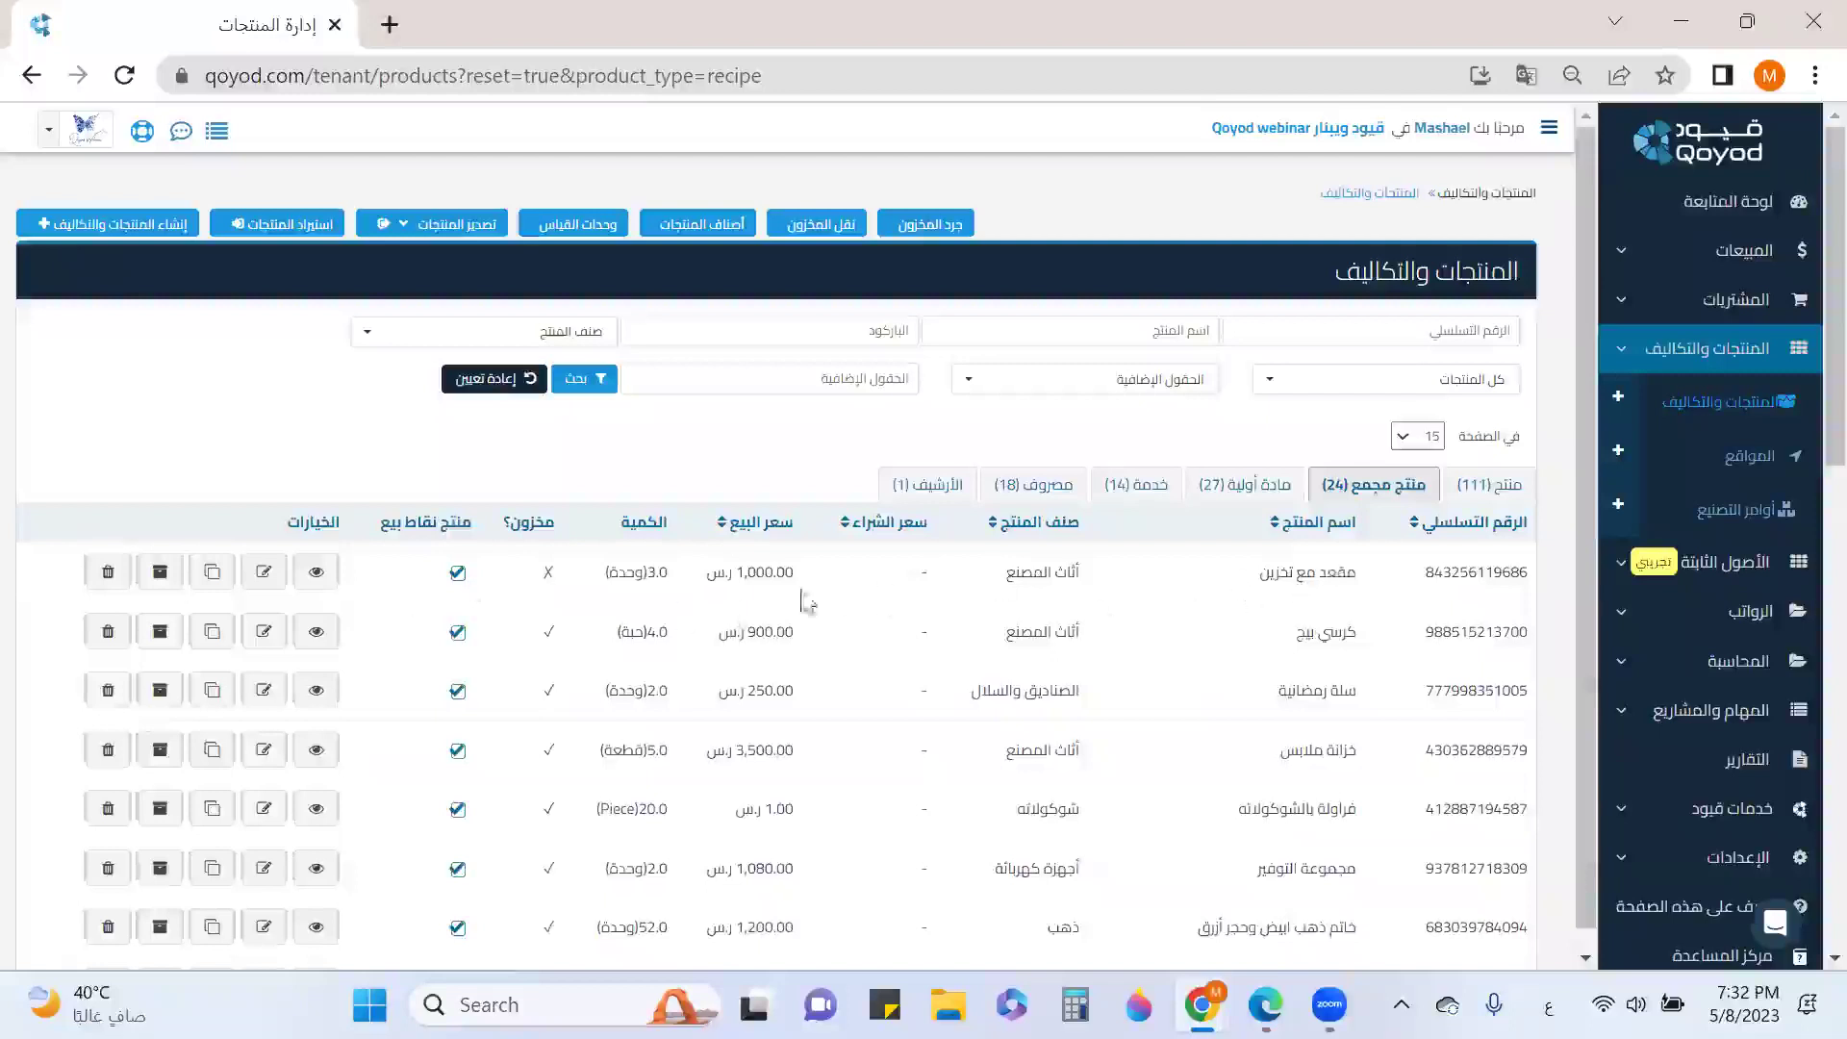
left_click_drag(654, 587, 937, 596)
left_click(943, 577)
left_click(264, 573)
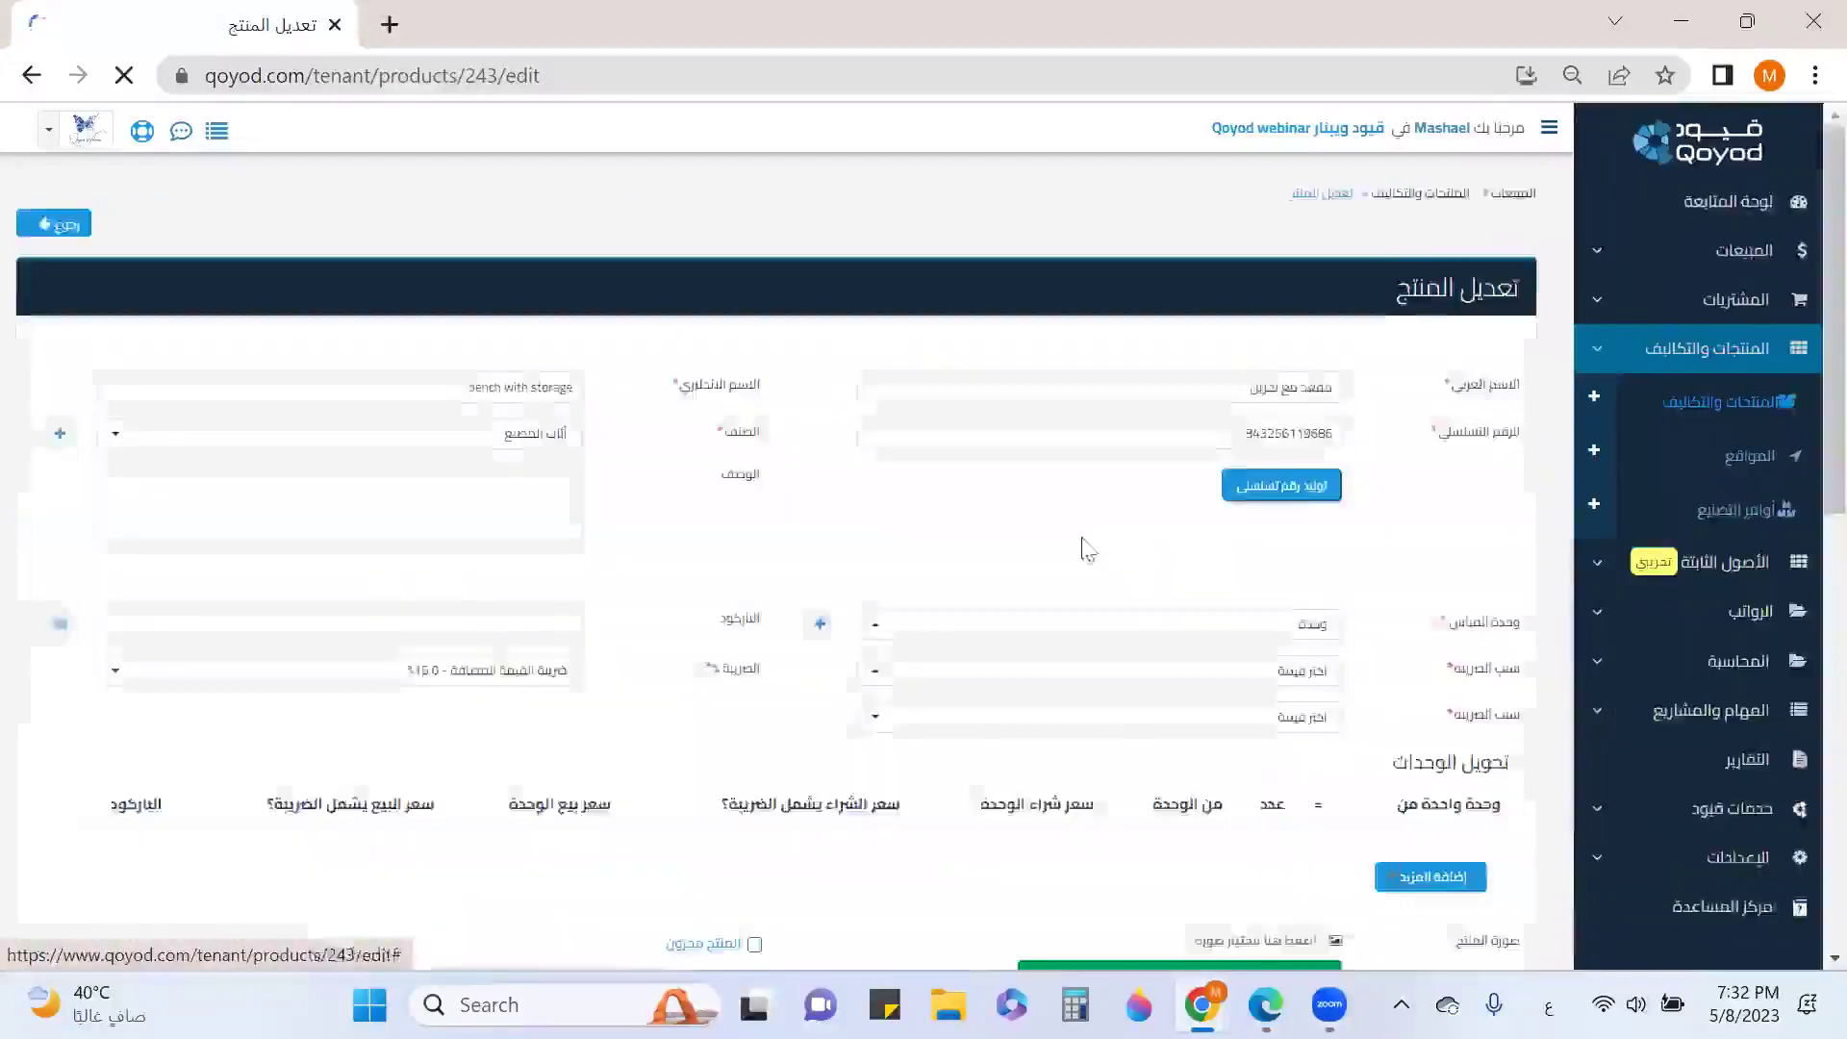
Tick المنتج مخزون, set cost account 5101 - تكلفة البضاعة المباعة, save, and recheck composite products.
scroll(1074, 539, "down", 5)
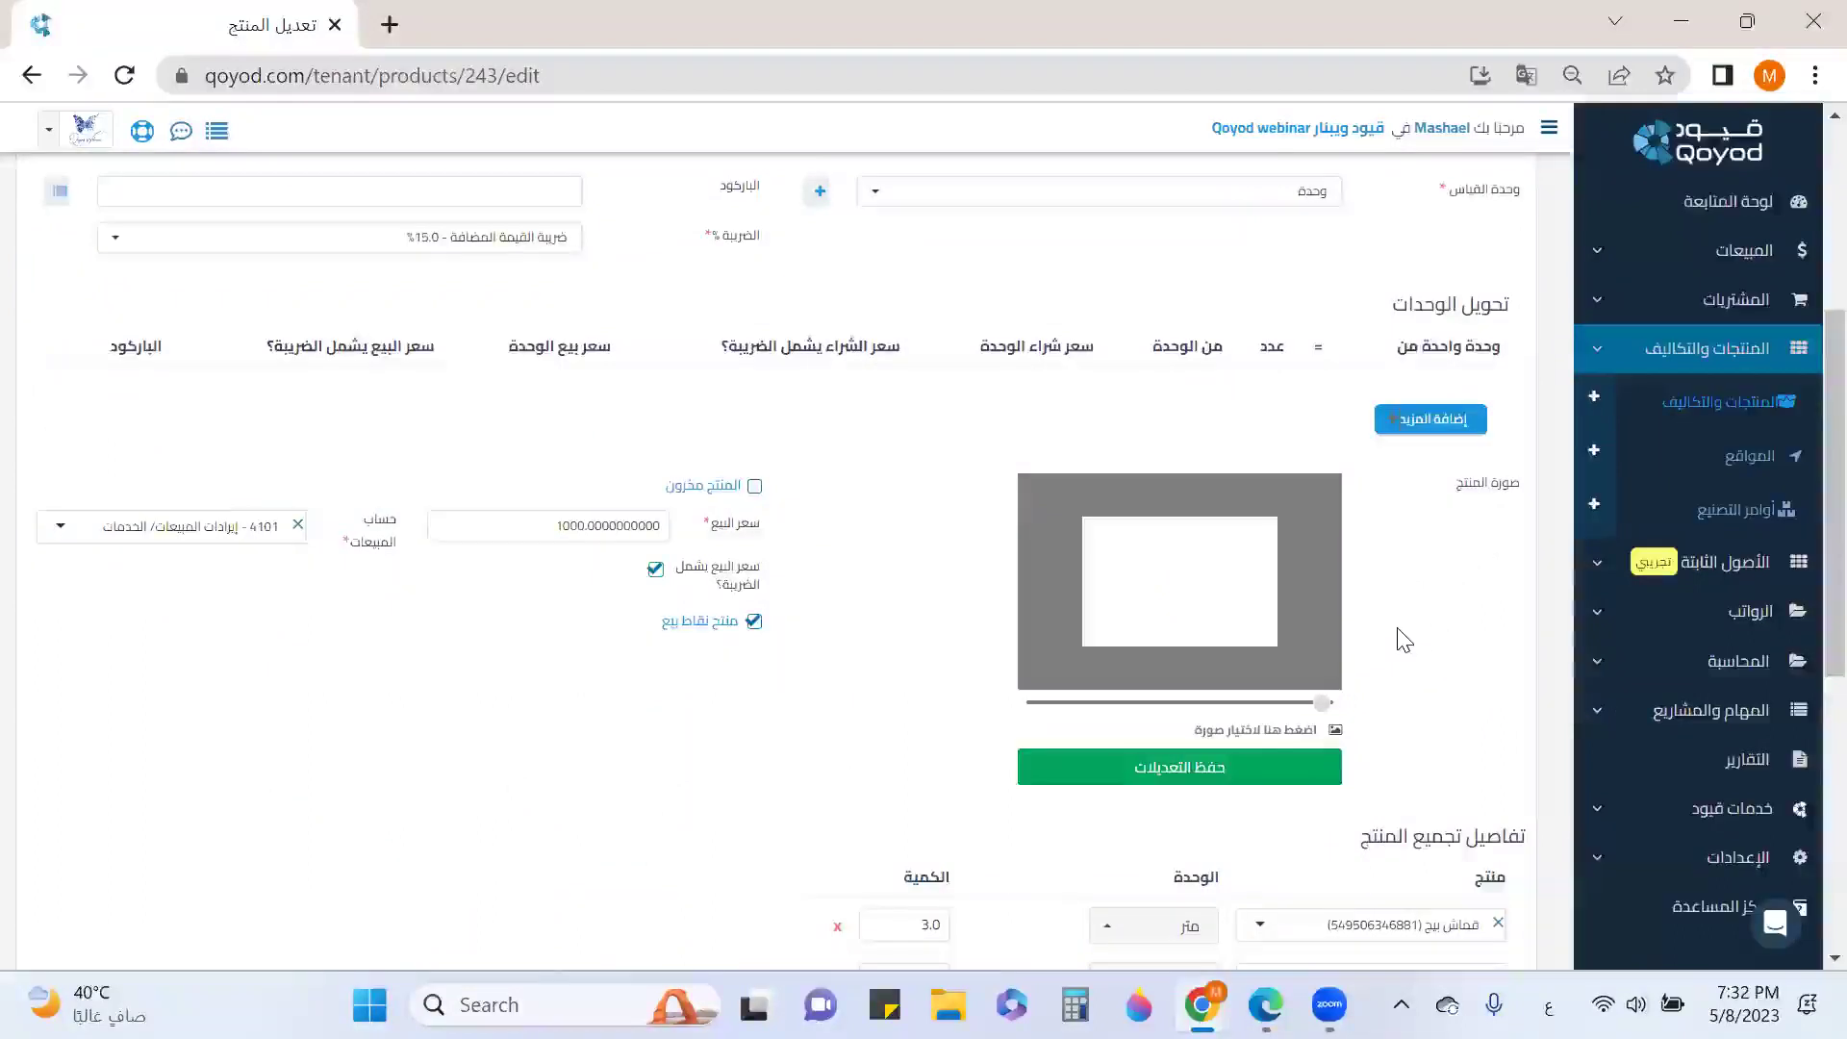
left_click(754, 487)
left_click(637, 662)
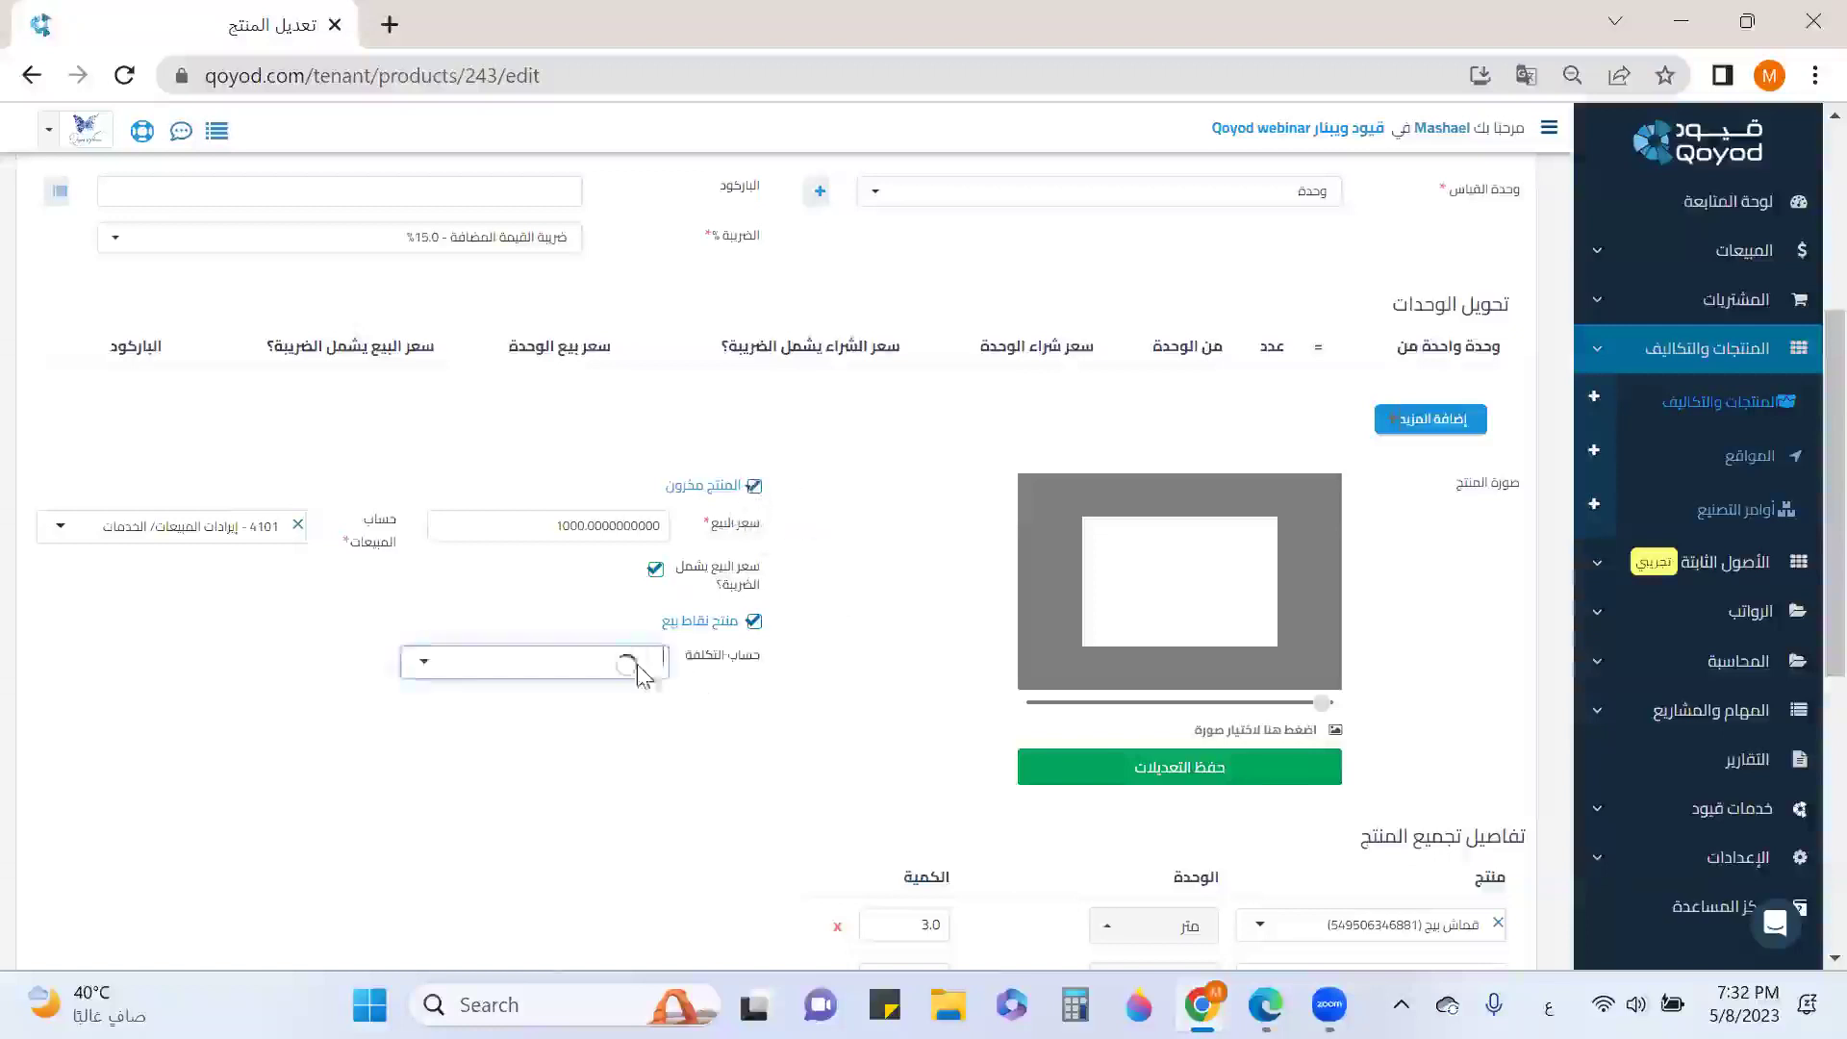
left_click(630, 777)
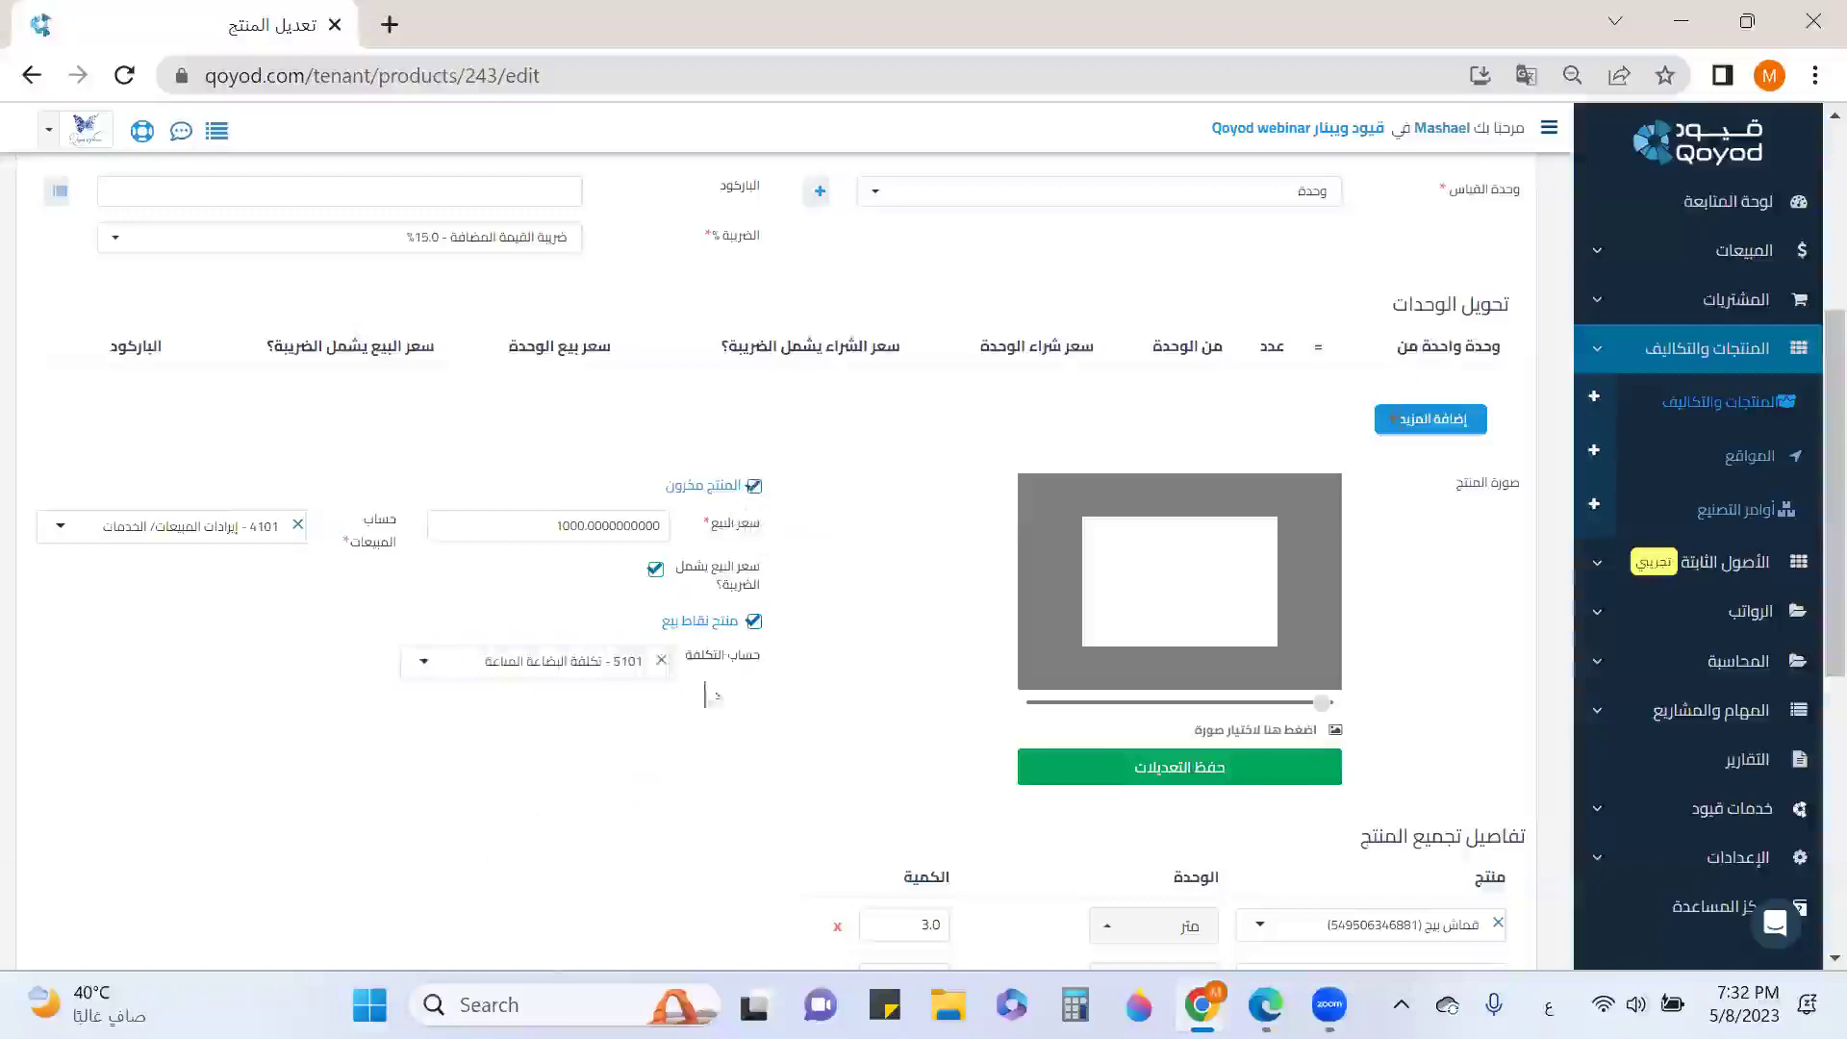
scroll(1302, 713, "down", 7)
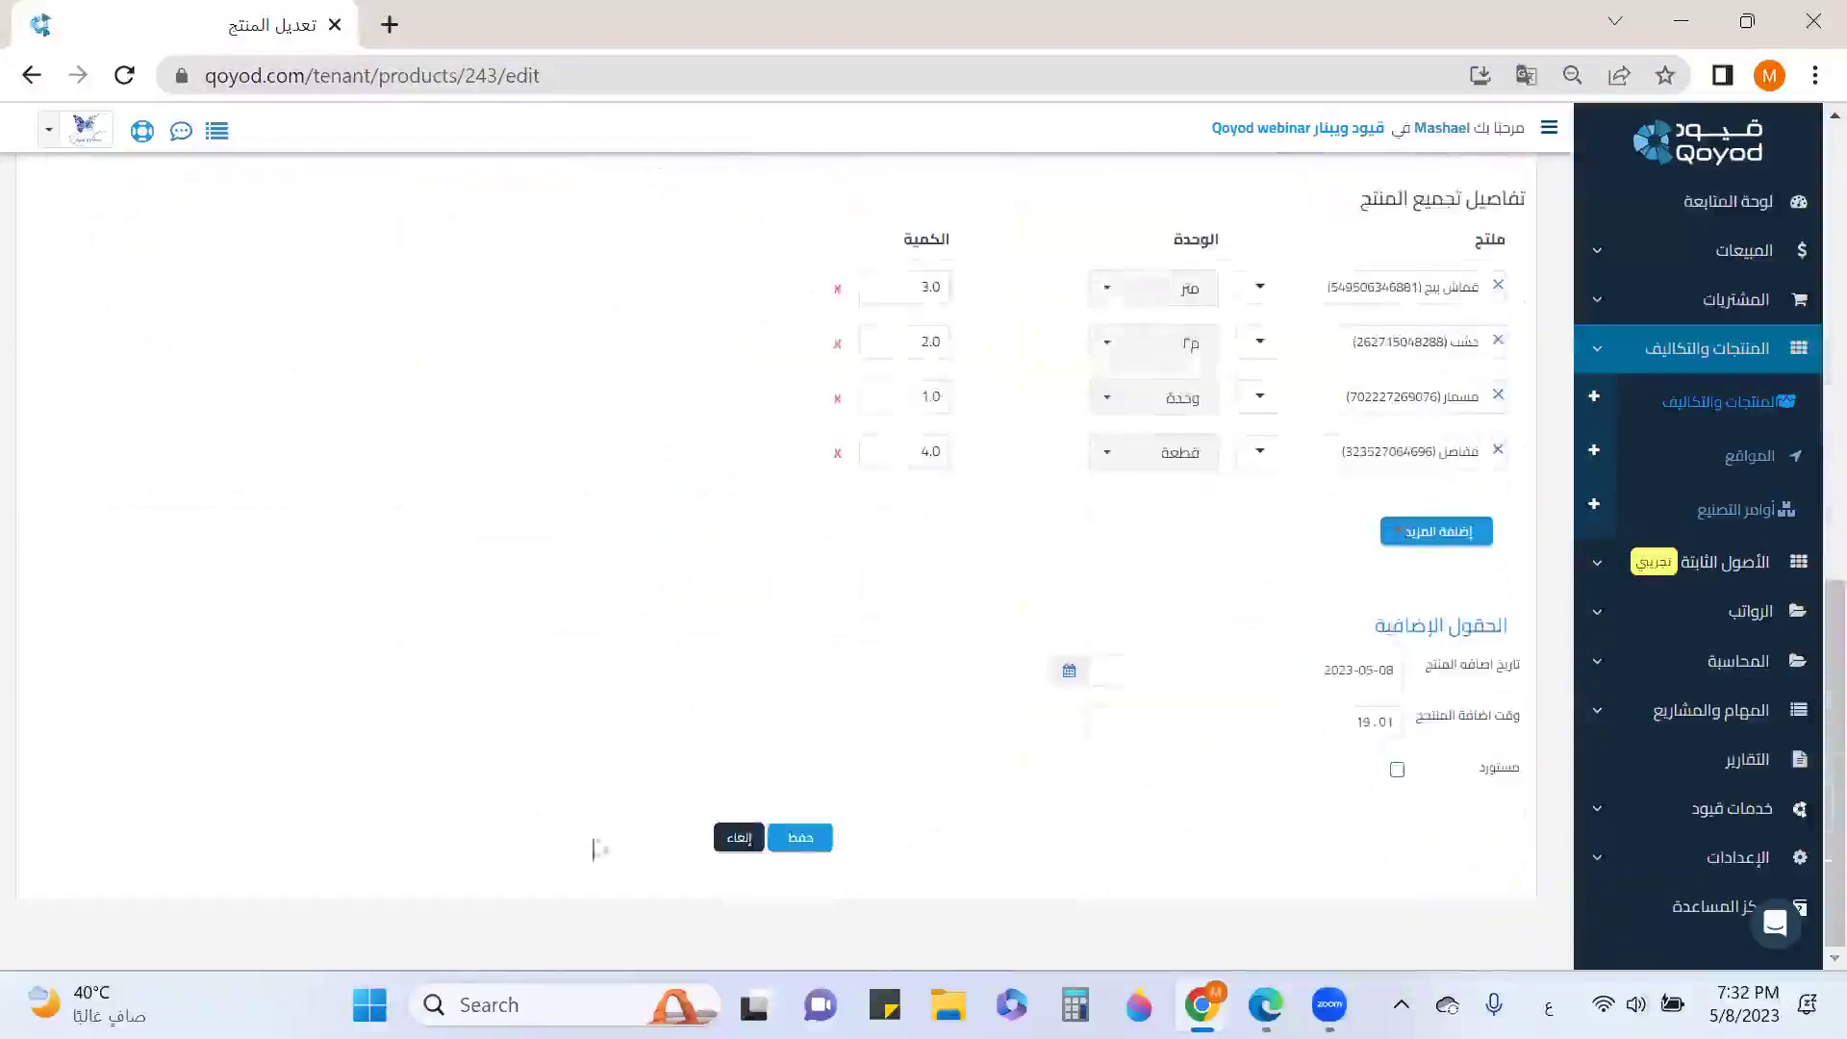
left_click(790, 839)
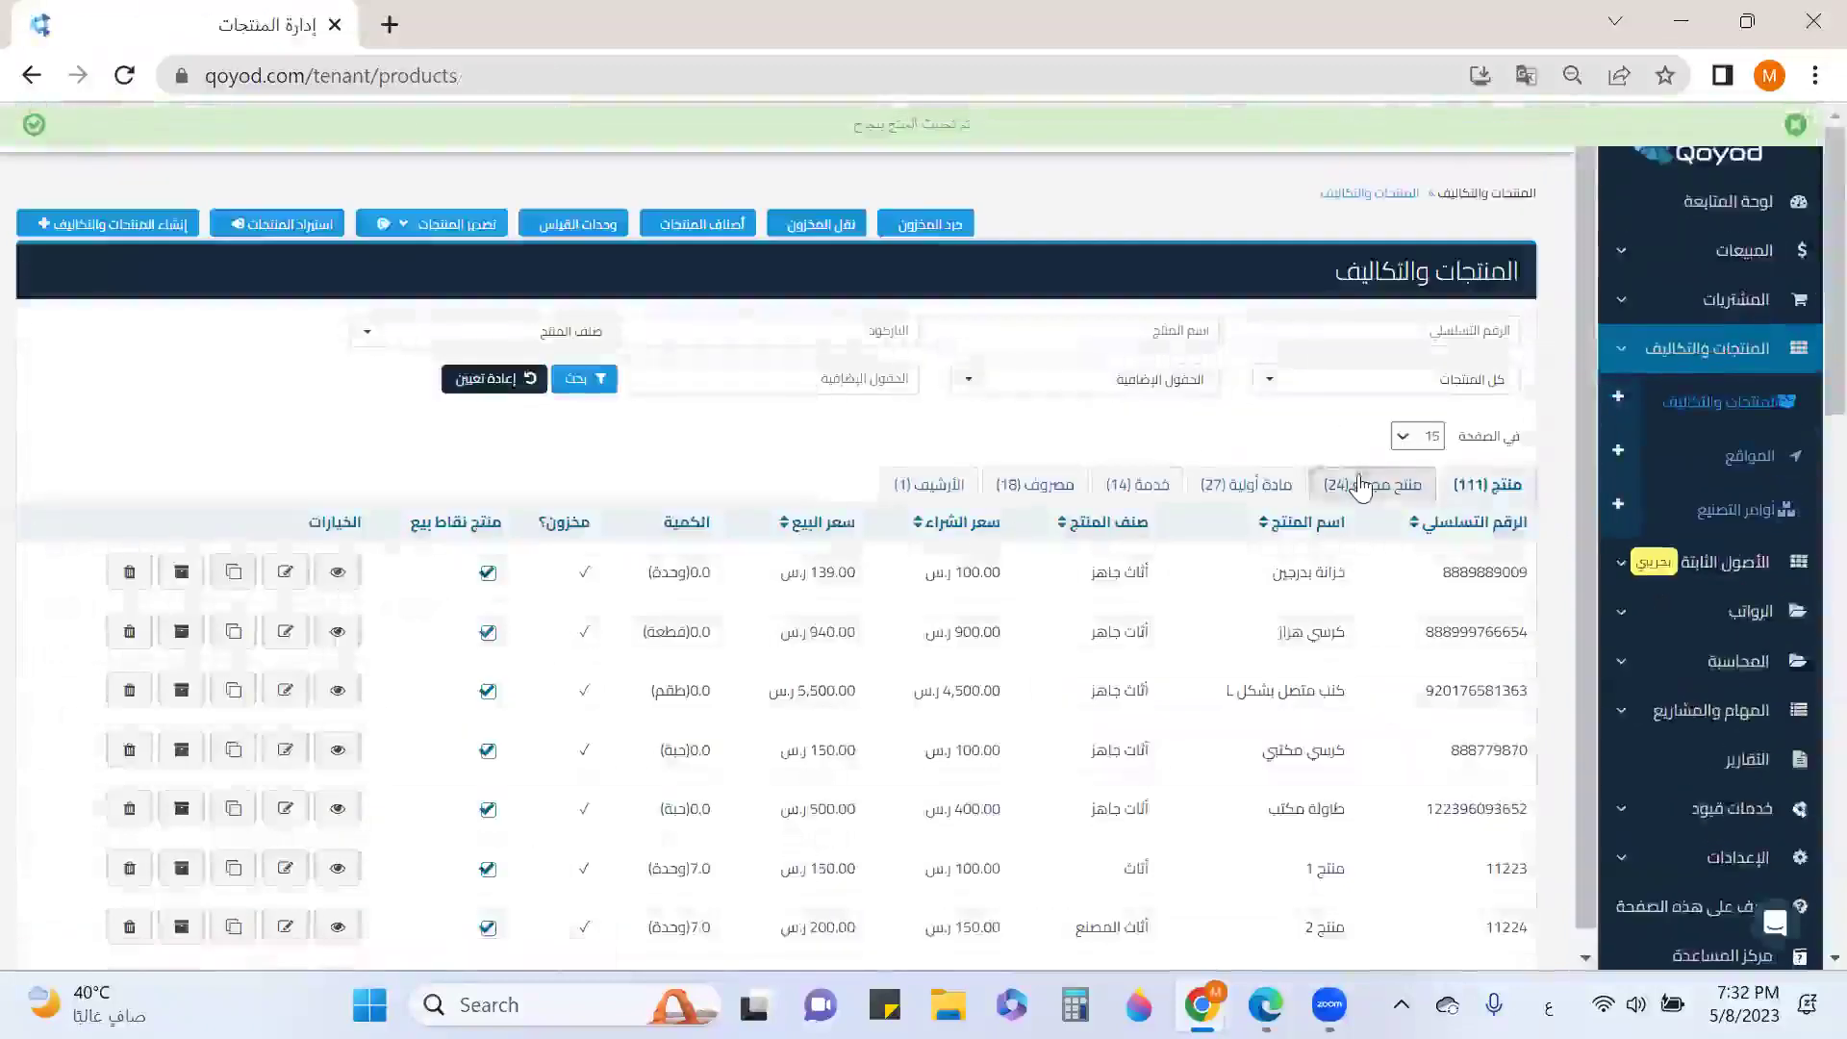
left_click(1360, 486)
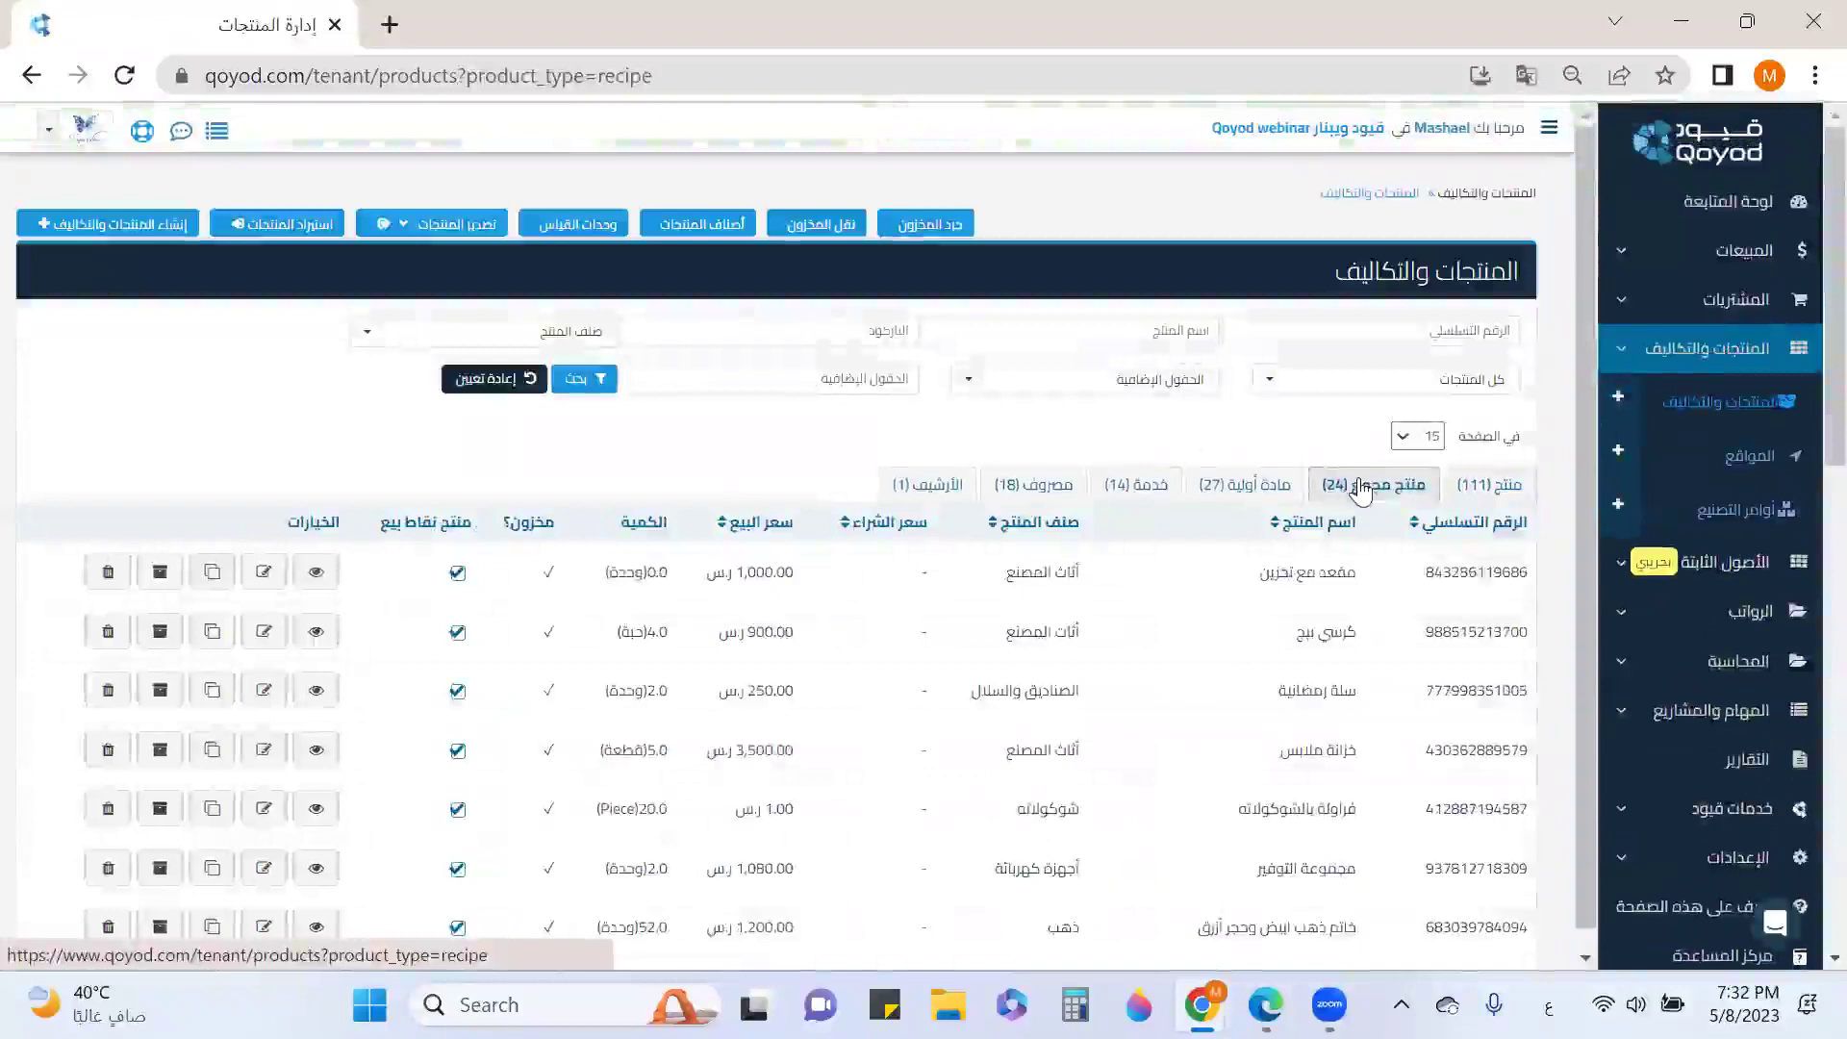
left_click_drag(593, 580, 669, 575)
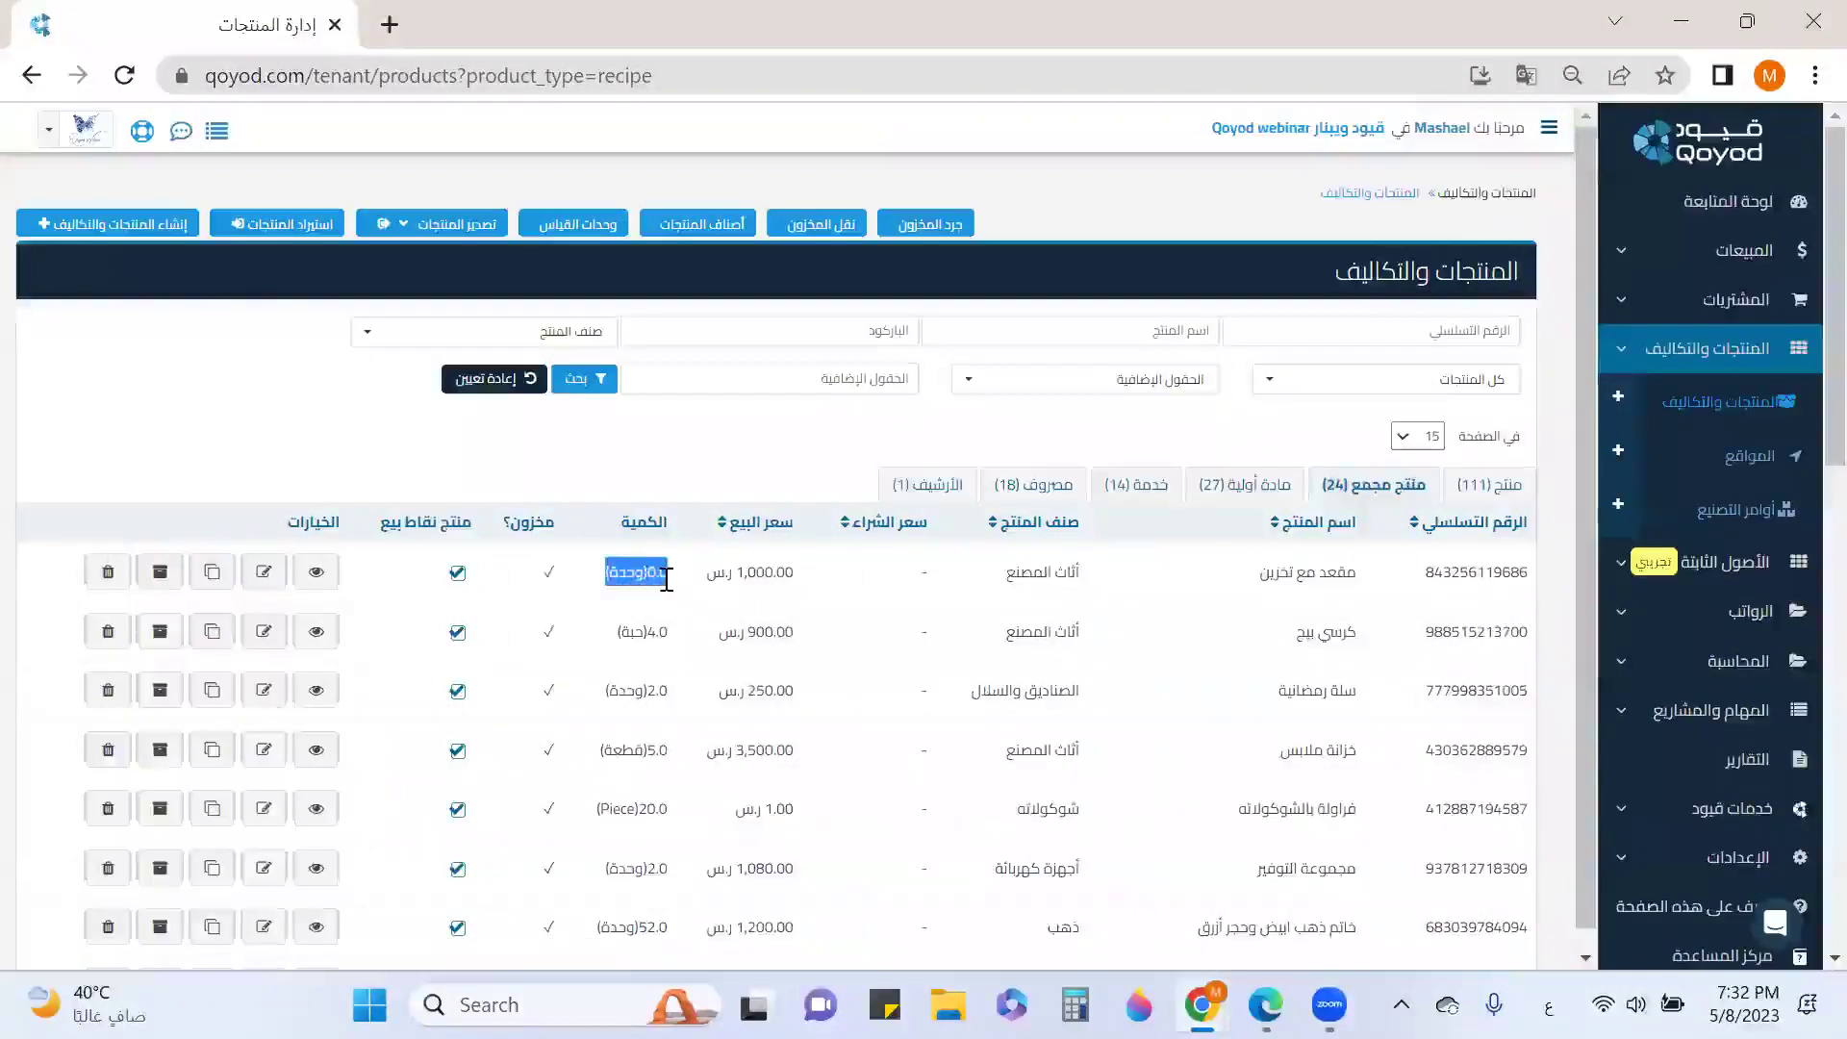
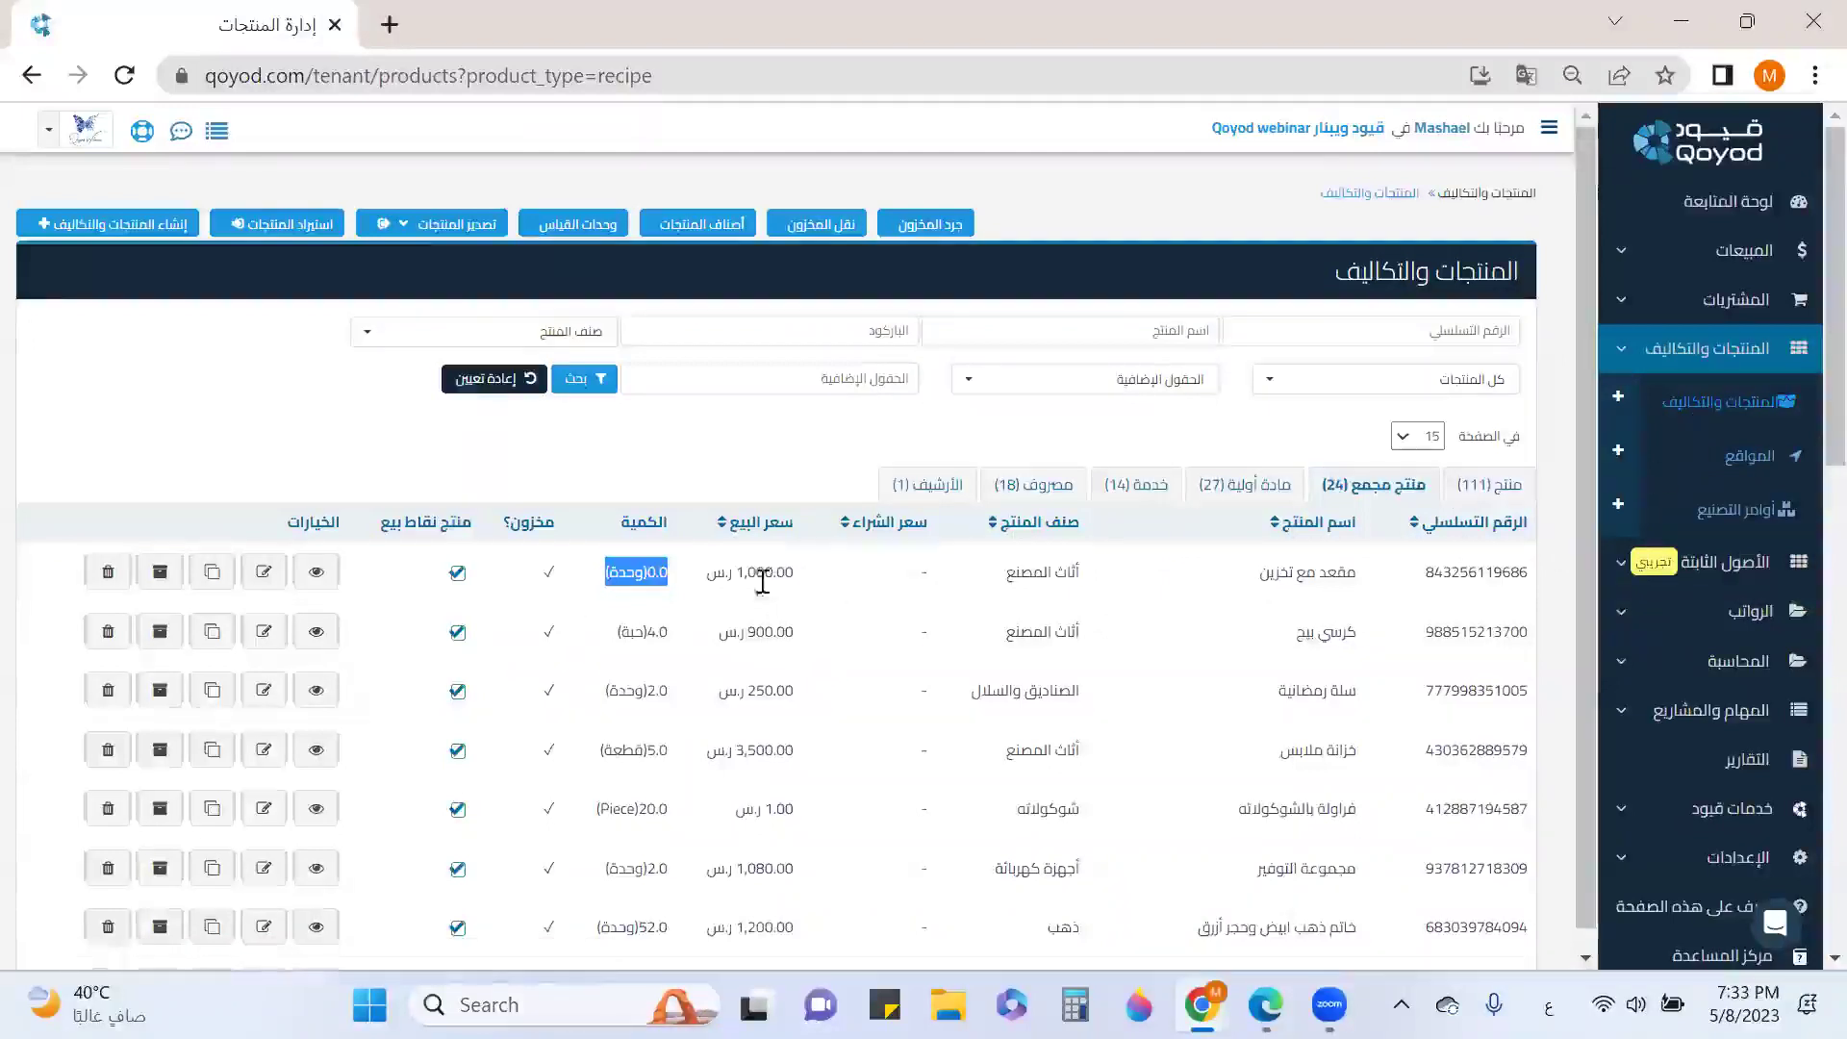
Start a new manufacturing order from the manufacturing orders list, dated 2023-05-08.
left_click(1762, 511)
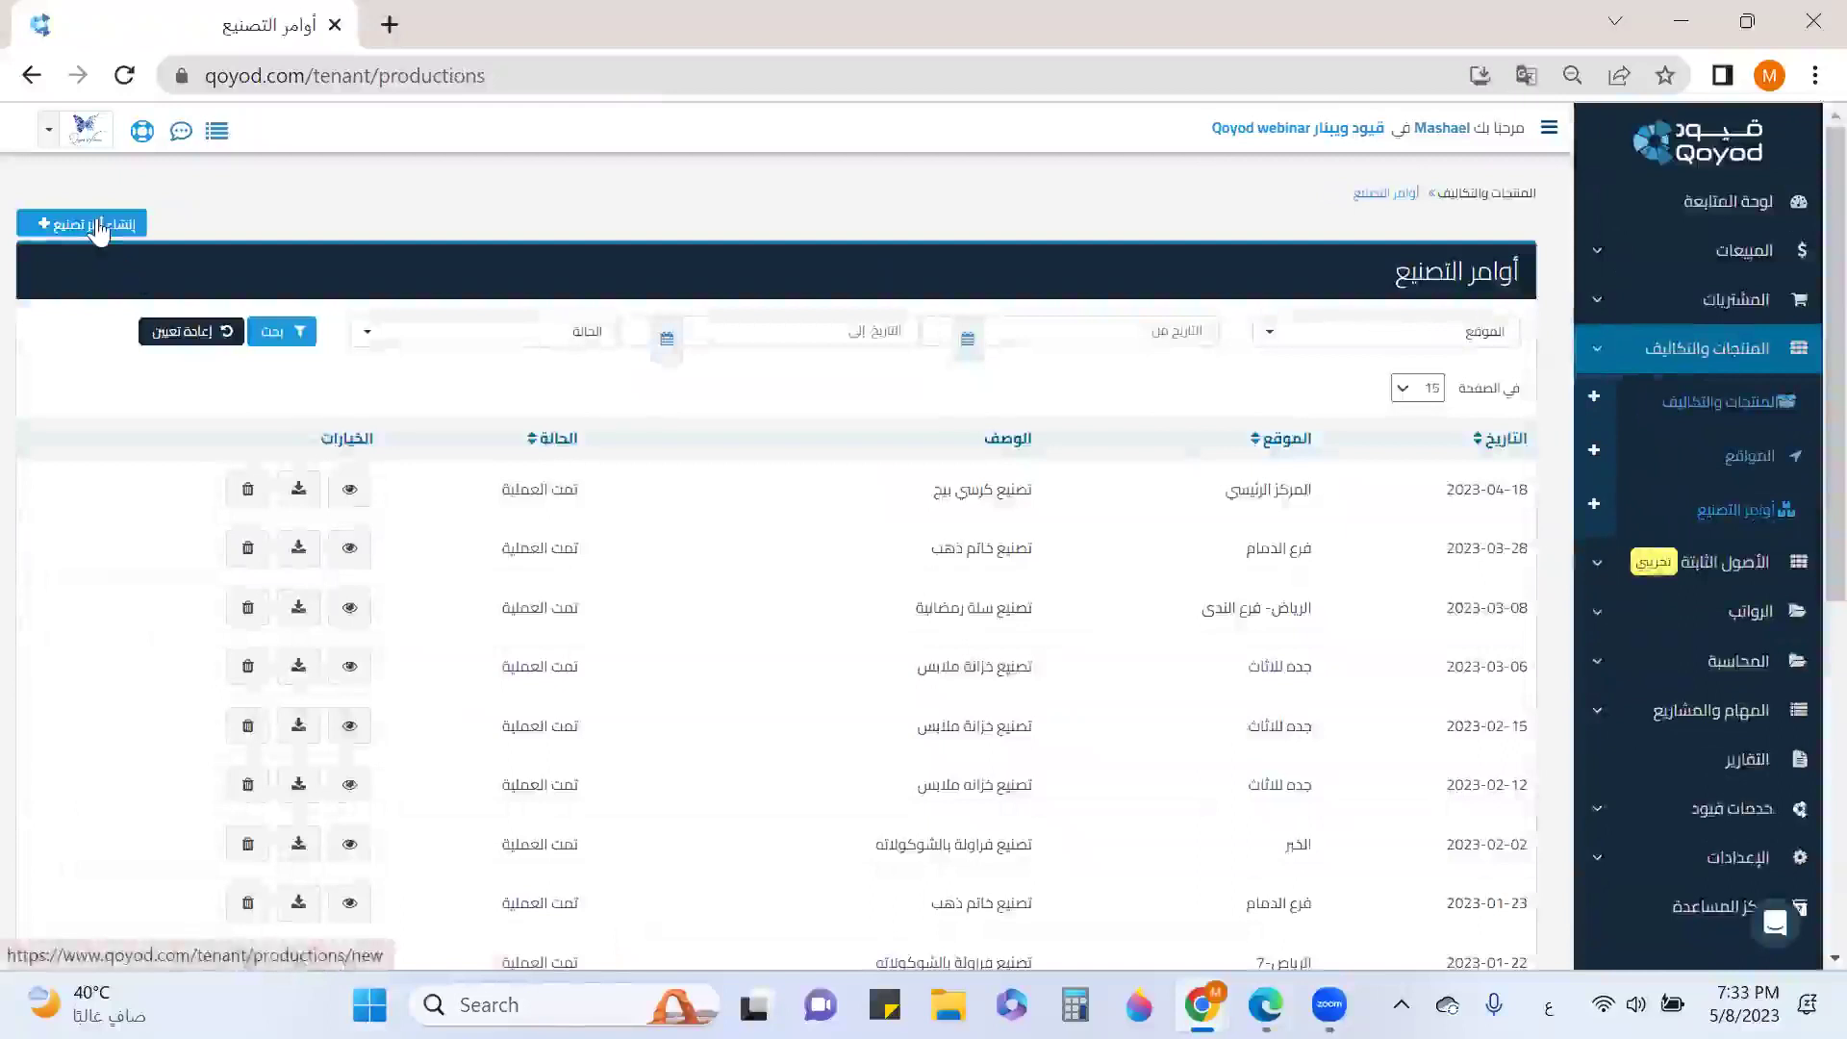
left_click(96, 226)
left_click(1257, 384)
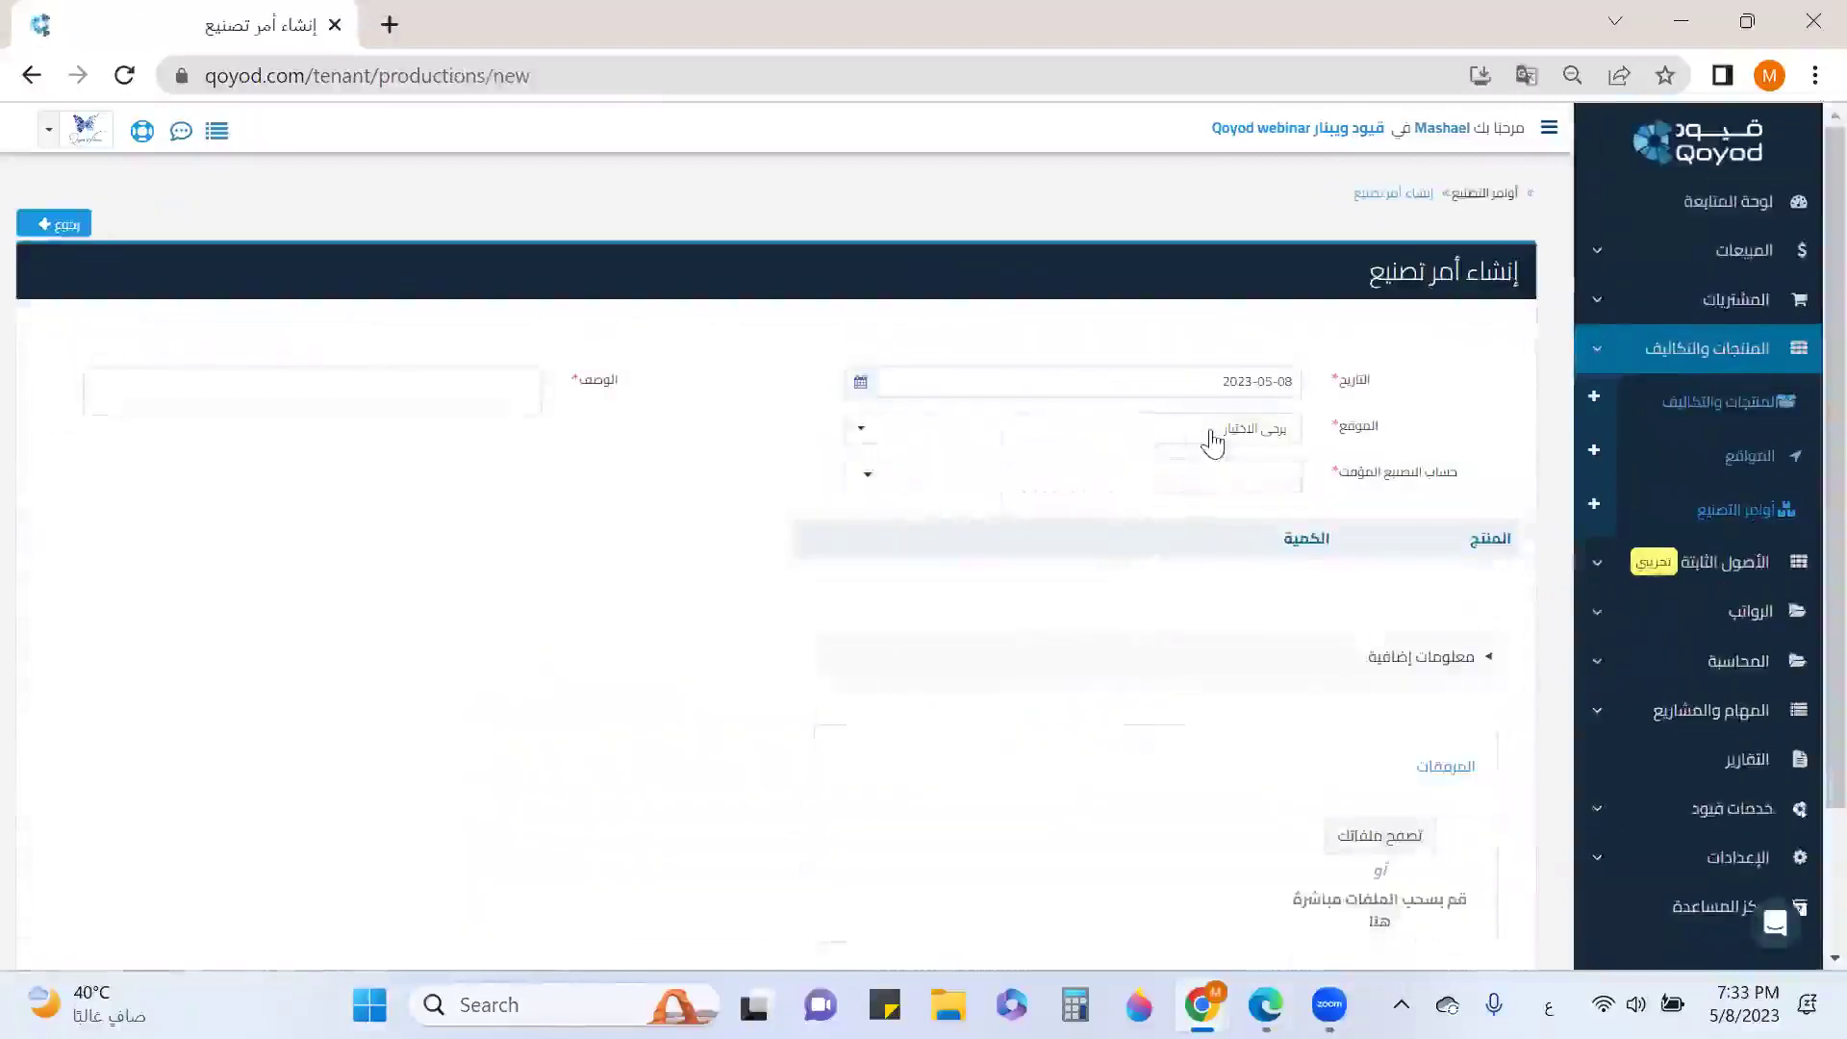
Set the location to المركز الرئيسي and the account to 1107 - مخزون تحت التصنيع.
left_click(1212, 435)
left_click(1262, 551)
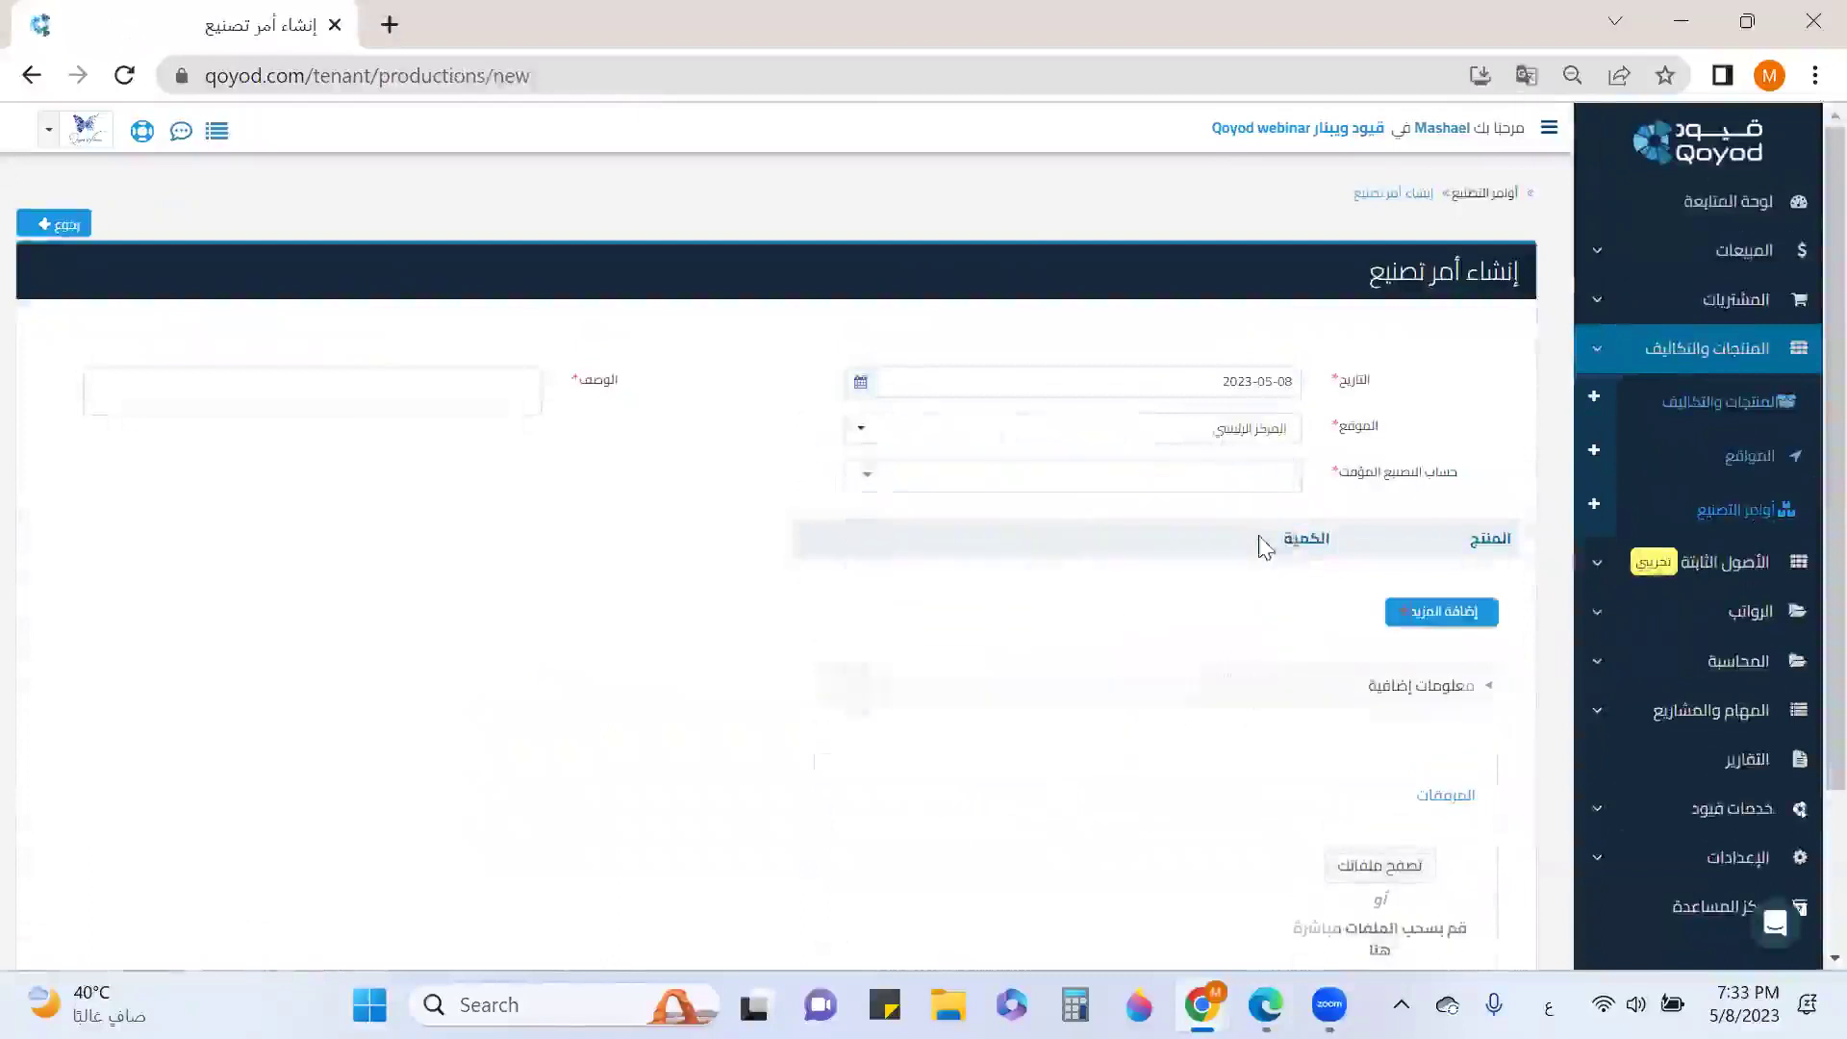
left_click(1257, 474)
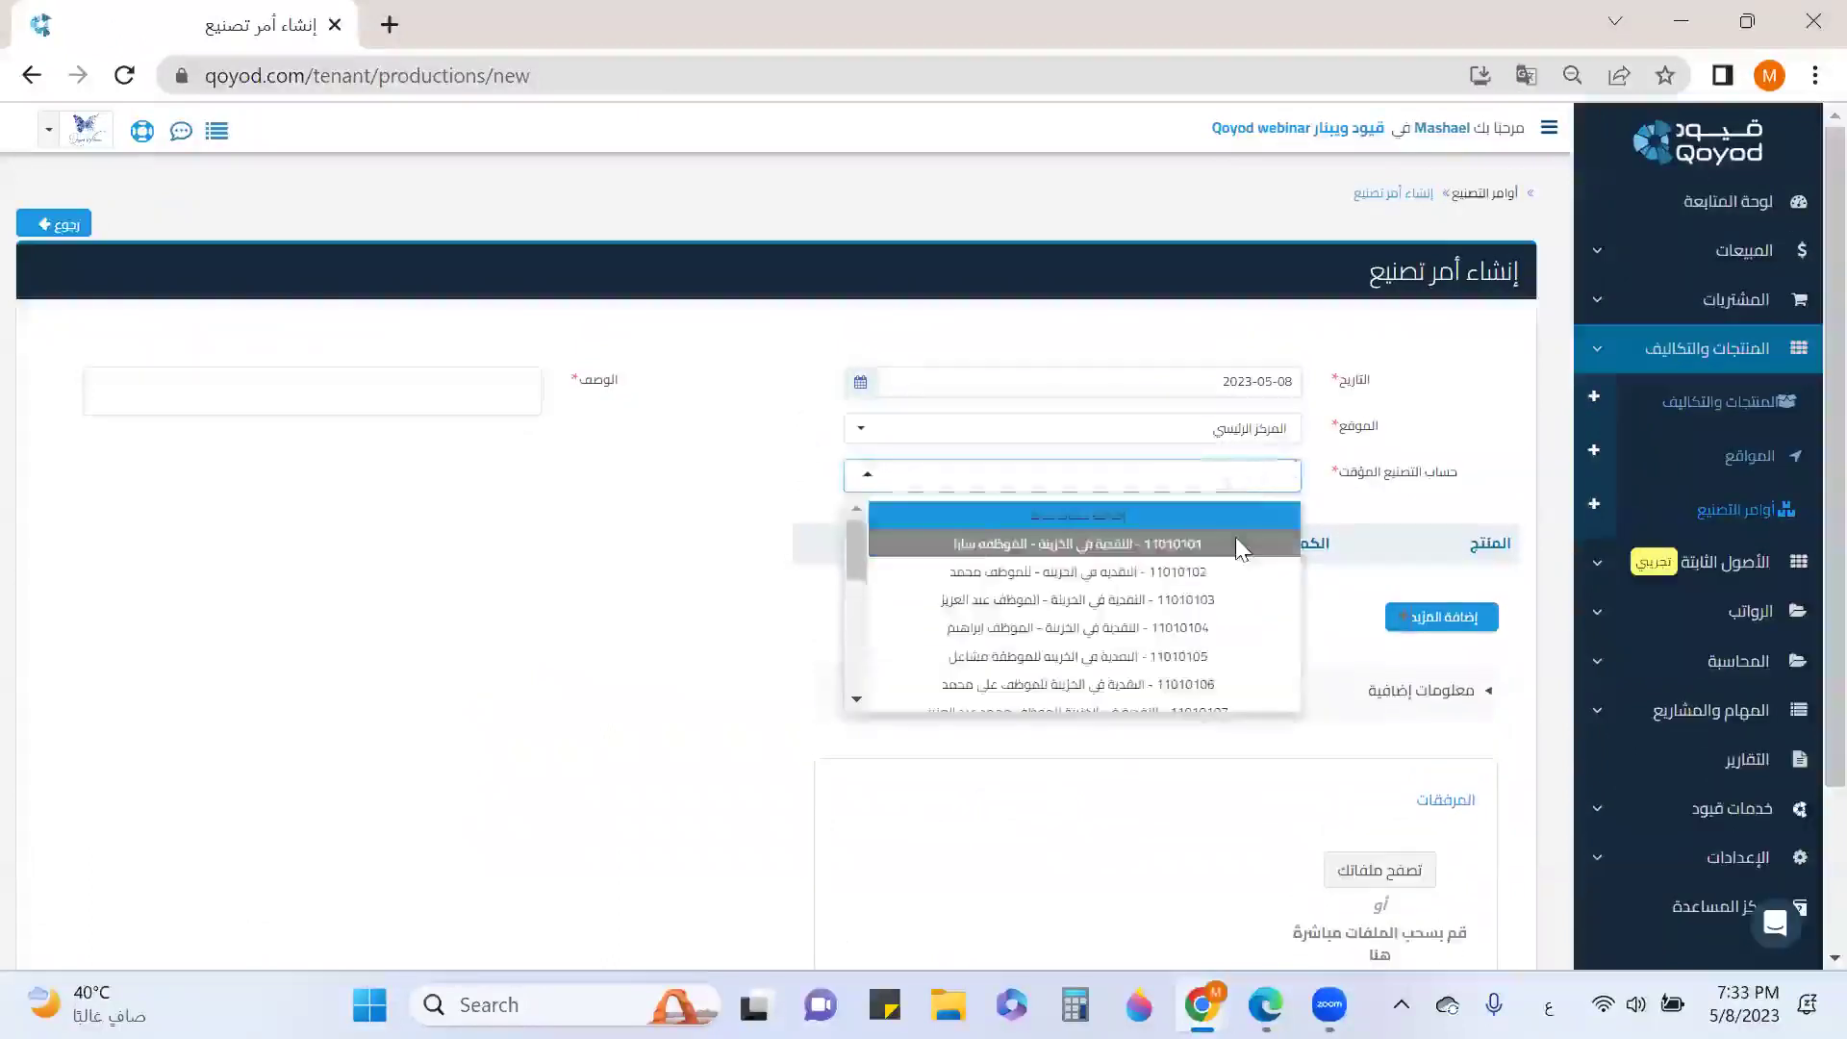
type("صح")
left_click(1199, 518)
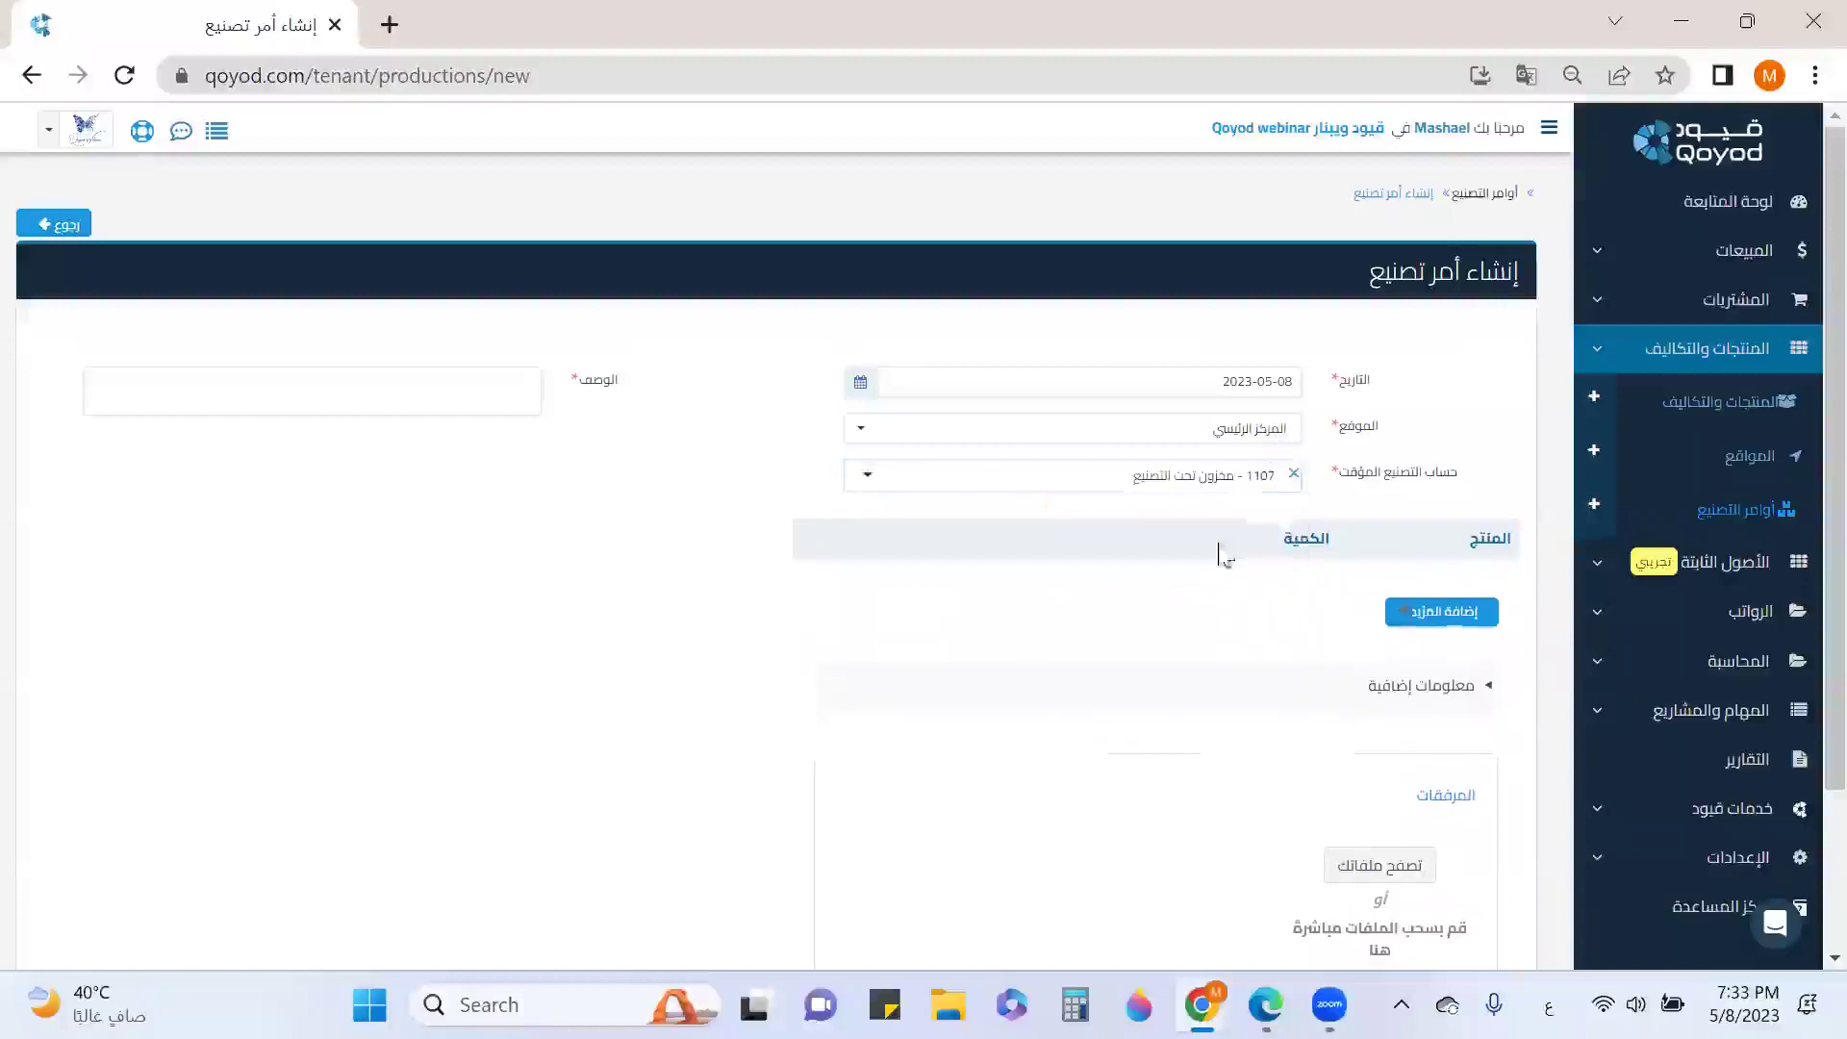
Add a storage bench (مقعد مع تخزين) product line with quantity 1.
left_click(1452, 617)
left_click(1436, 589)
type("مف")
left_click(1433, 623)
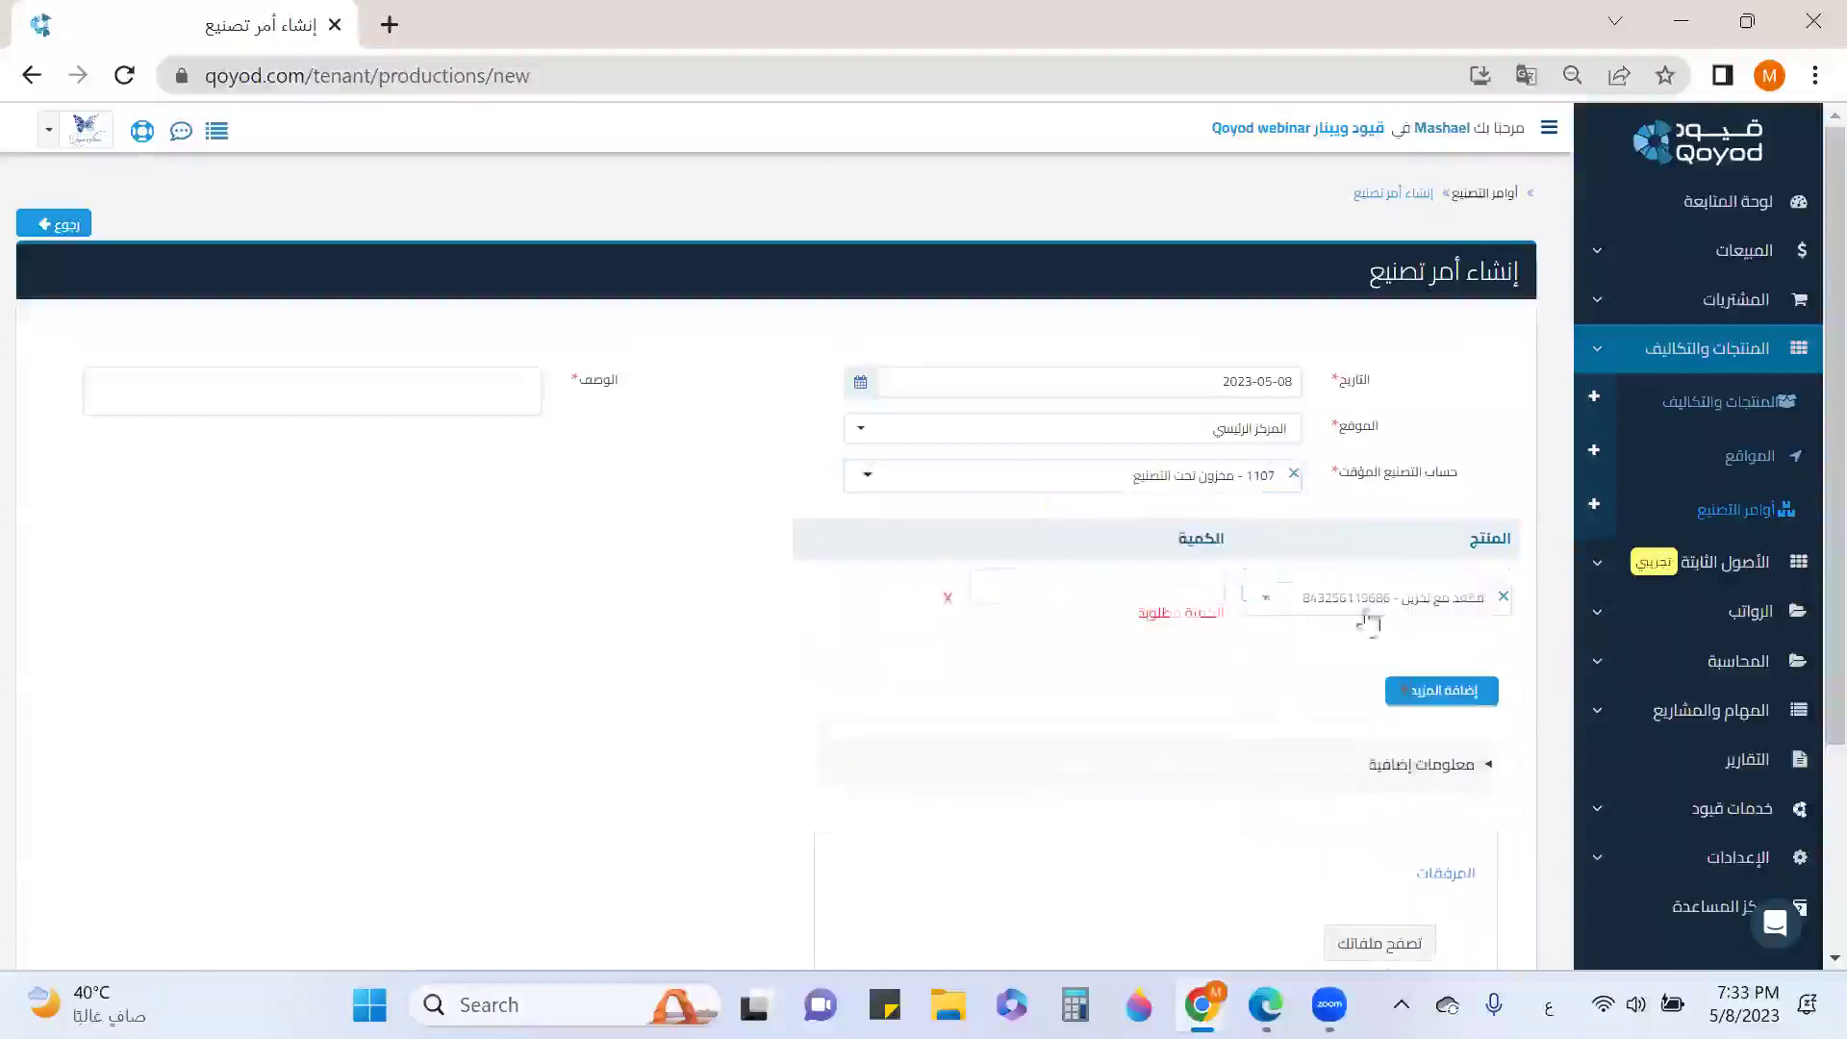
left_click(1186, 589)
type("1")
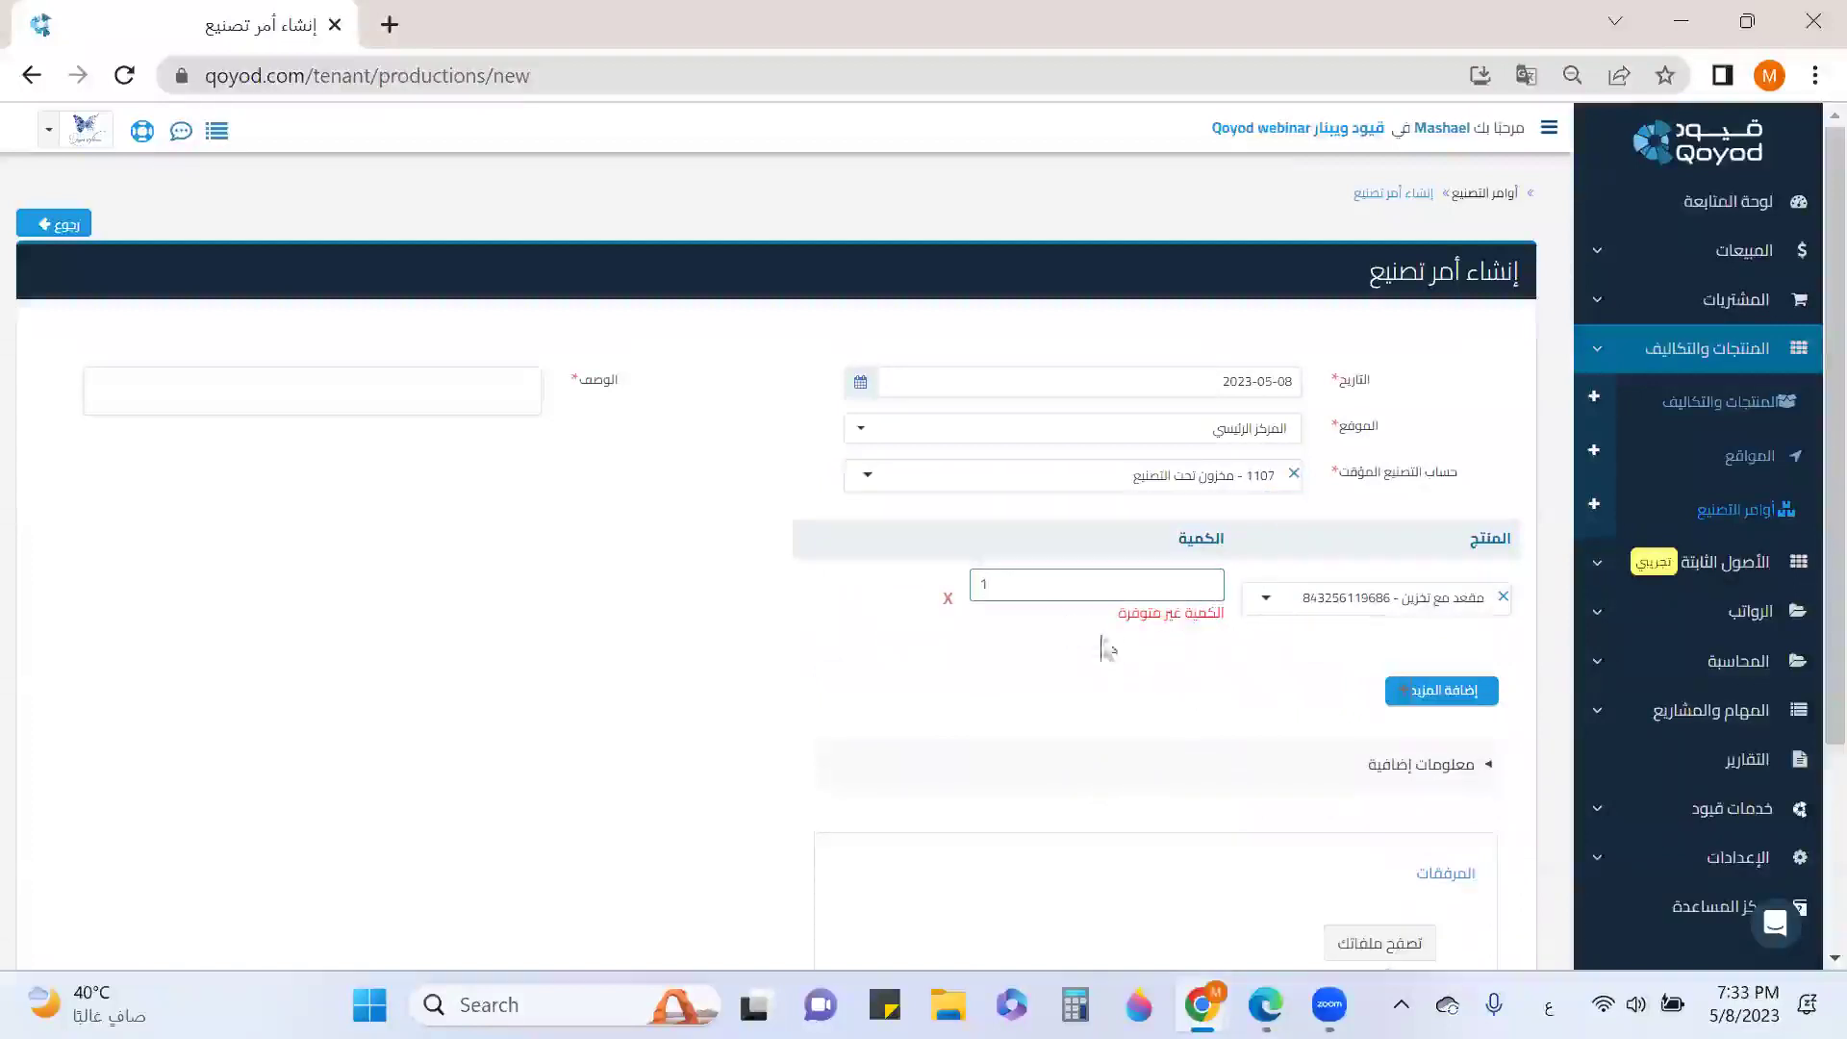
Change the location to جده للاثاث and re-add the storage bench line with quantity 1.
left_click(1286, 442)
scroll(1253, 592, "down", 2)
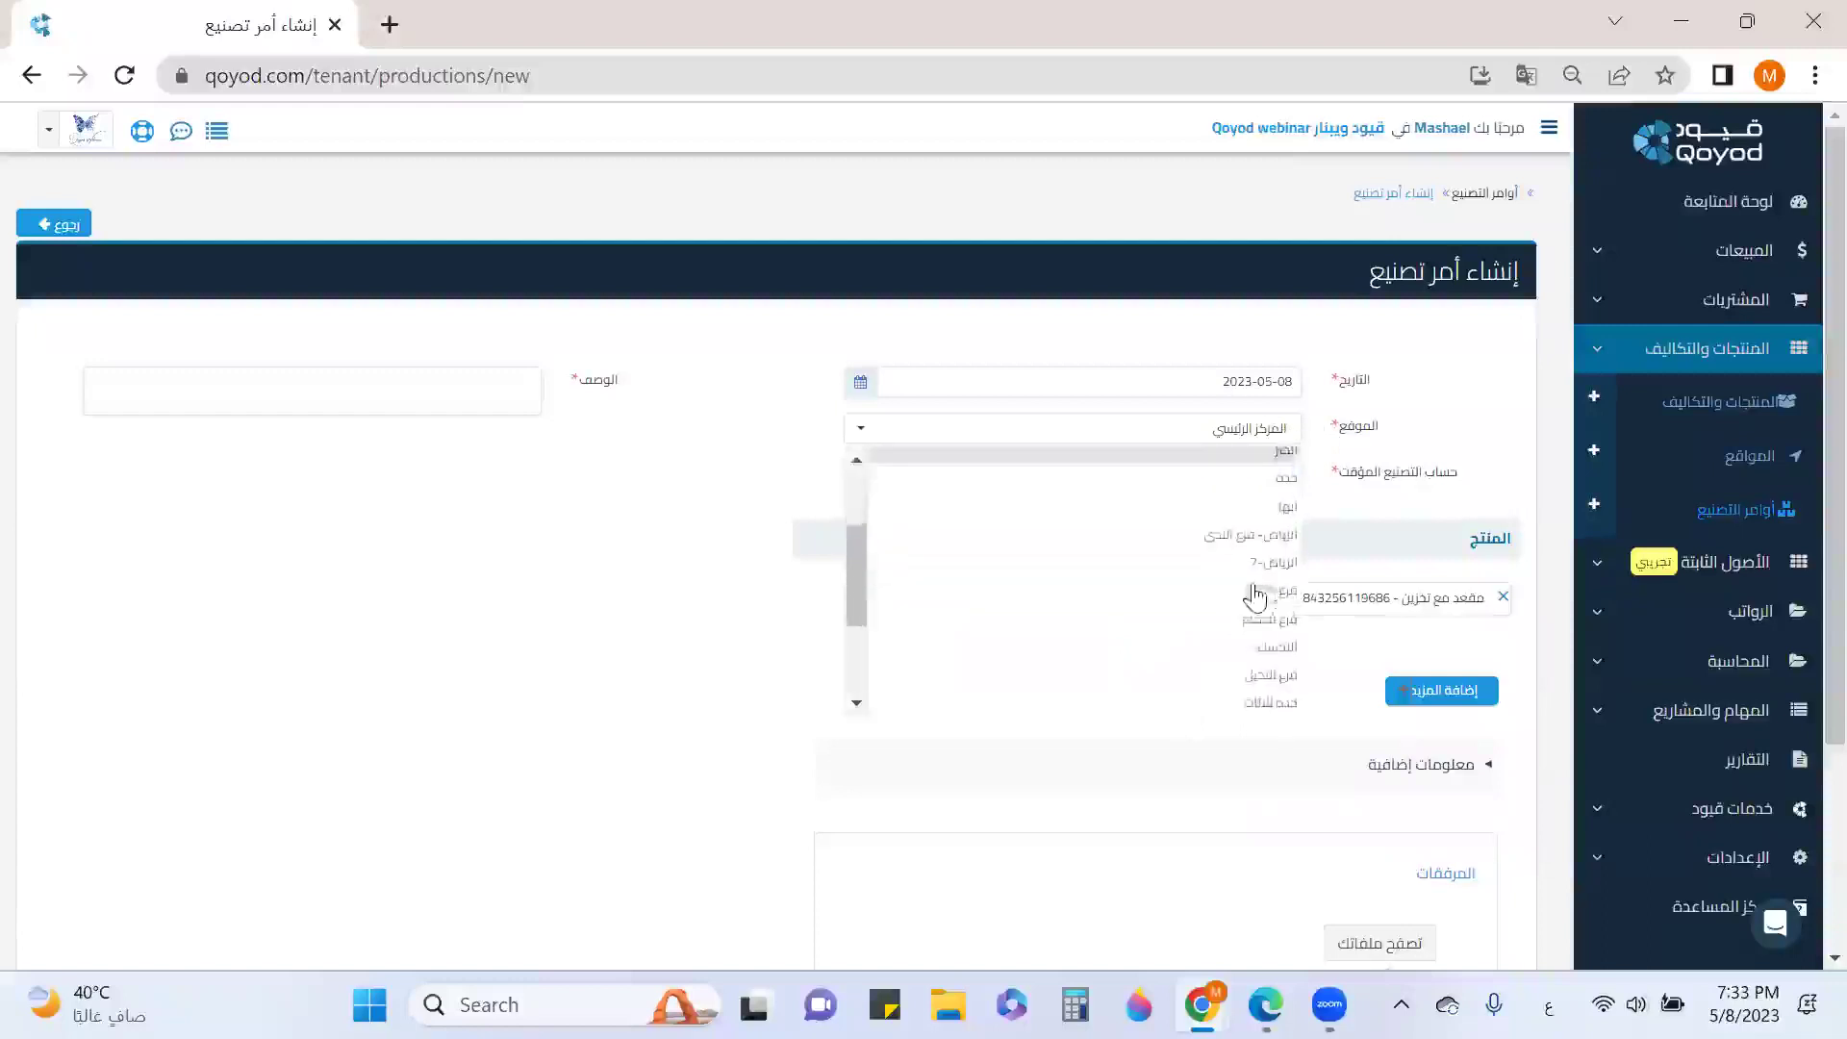
left_click(1274, 703)
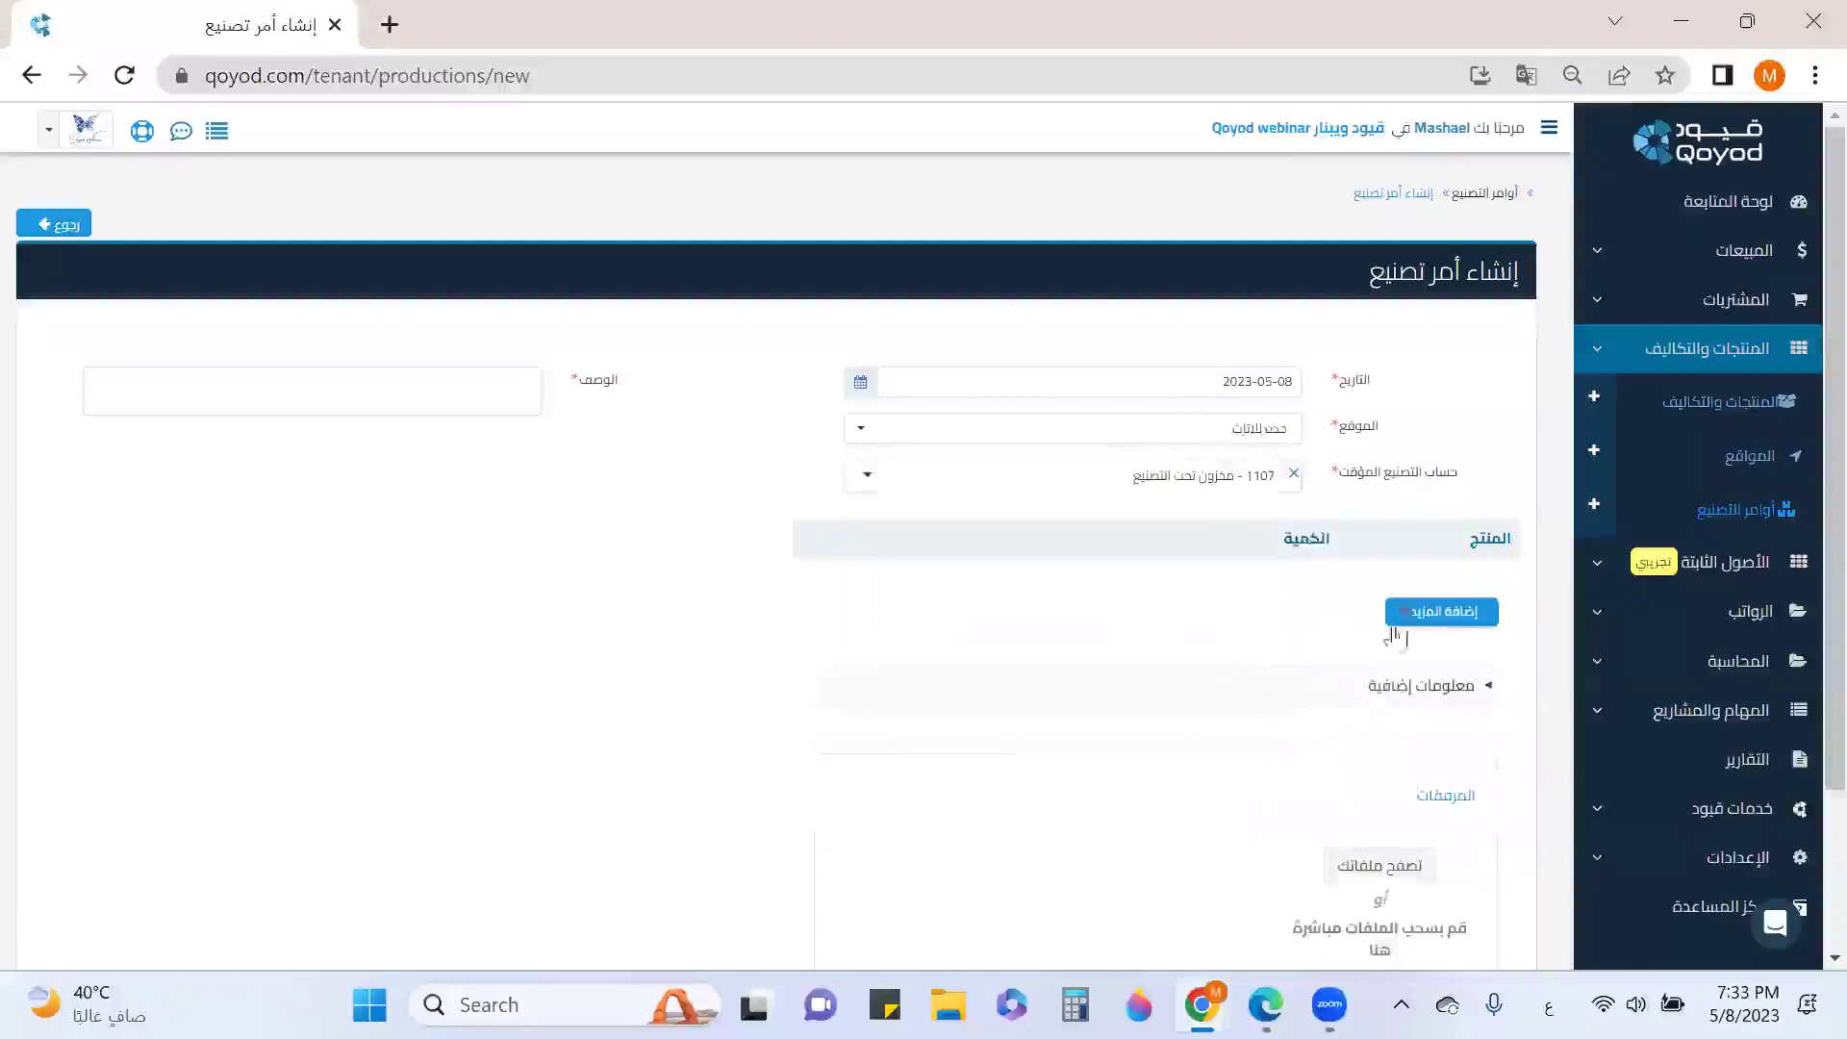
left_click(1433, 619)
left_click(1390, 591)
scroll(1385, 673, "down", 2)
left_click(1327, 630)
left_click(1164, 587)
type("10")
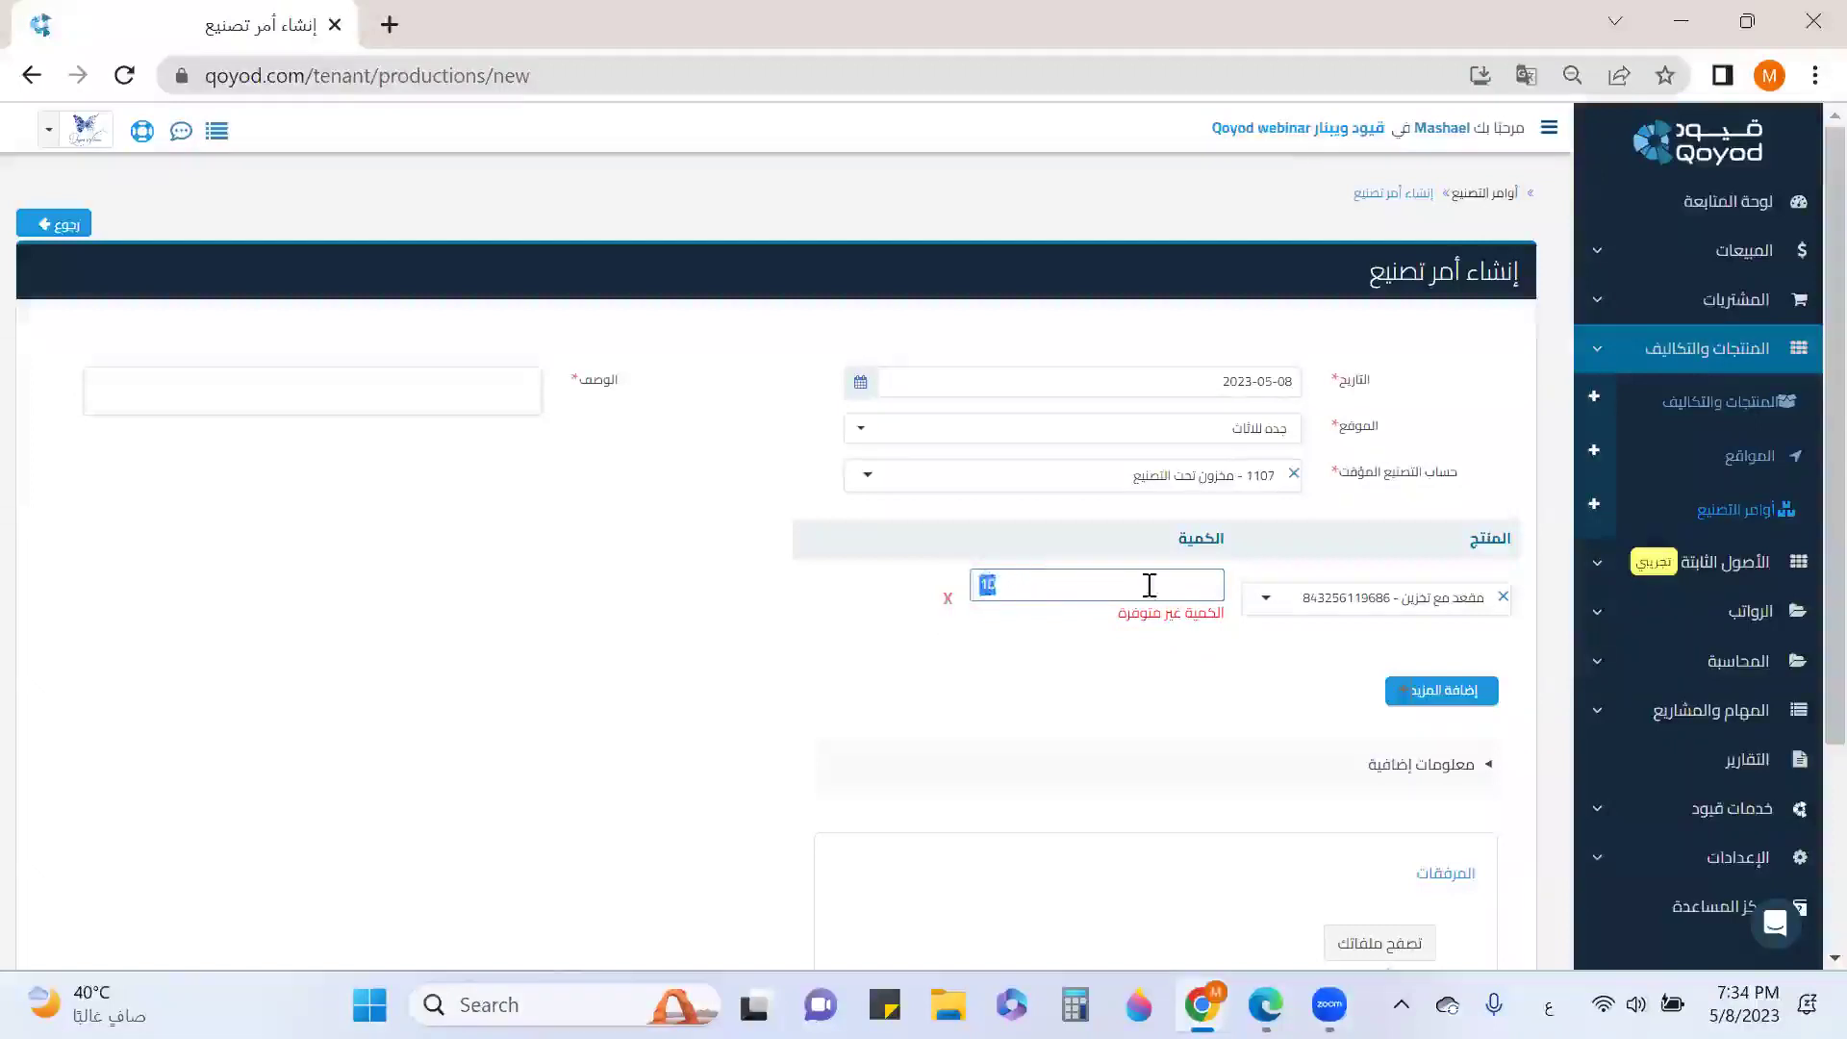
Change the storage bench quantity to 3.
key("BackSpace")
type("4")
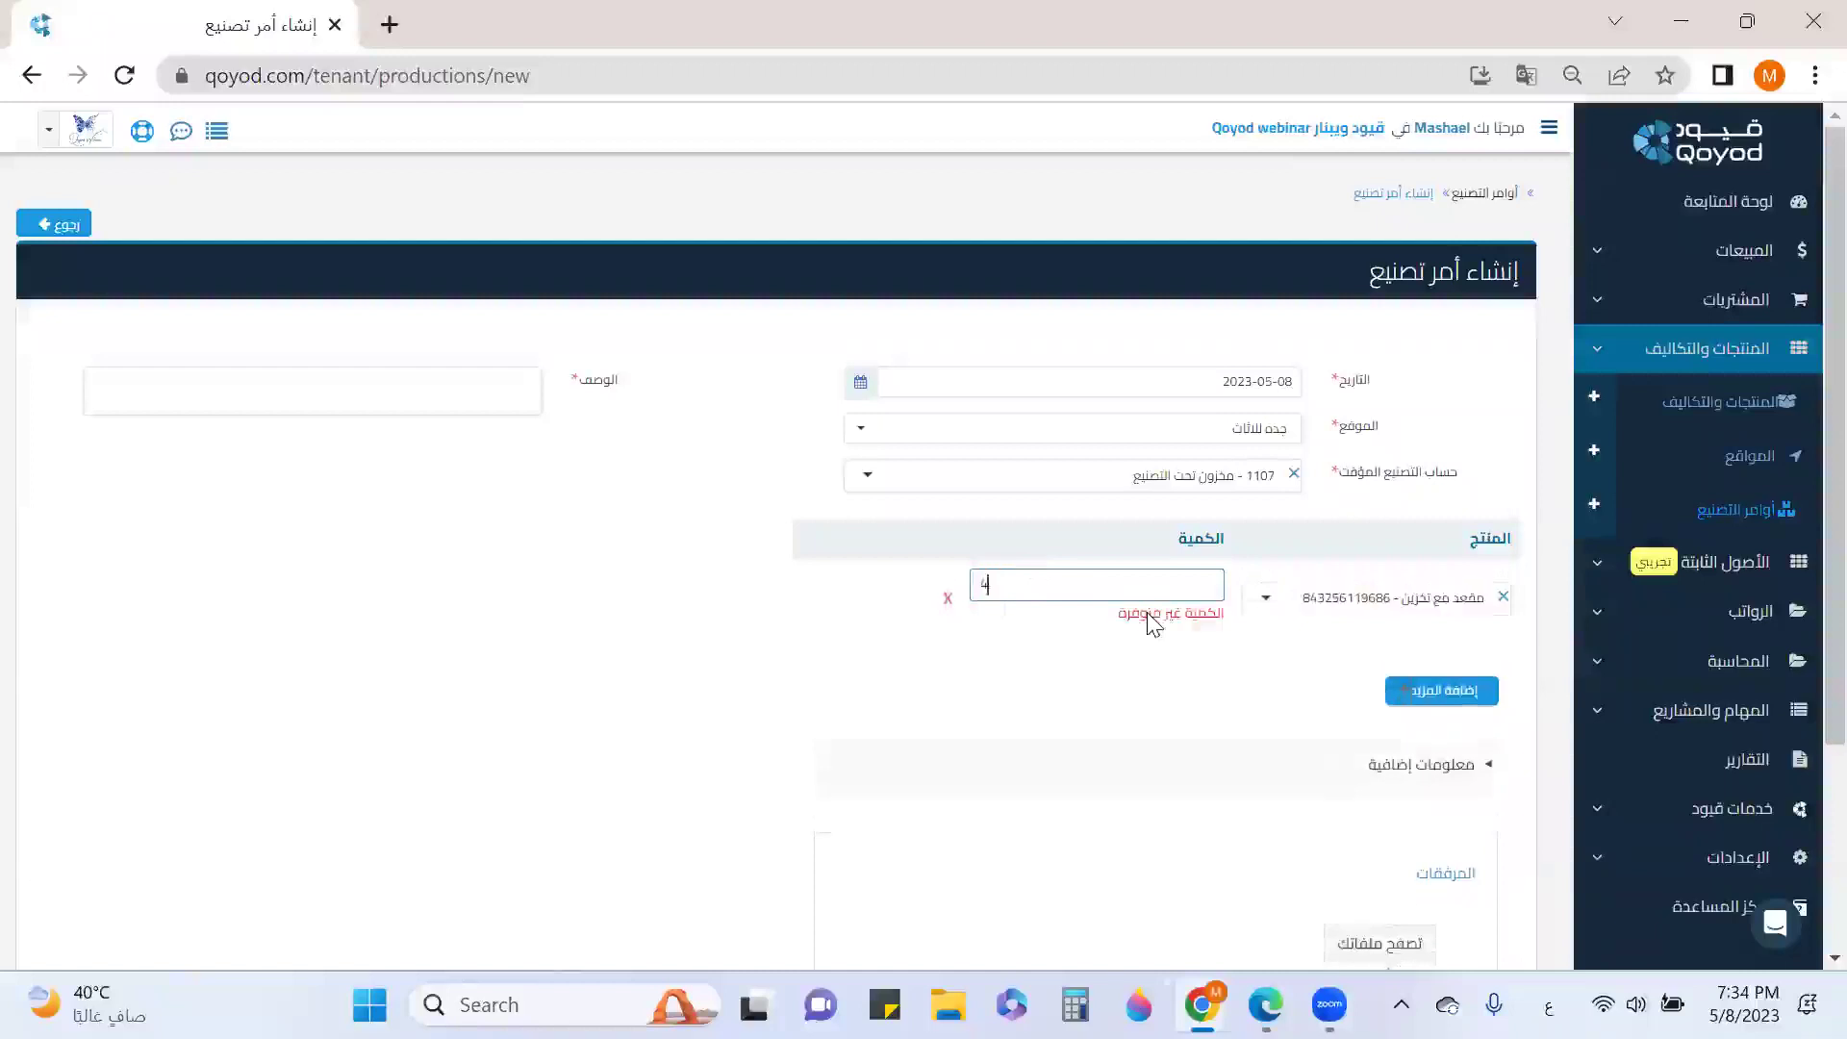
type("3")
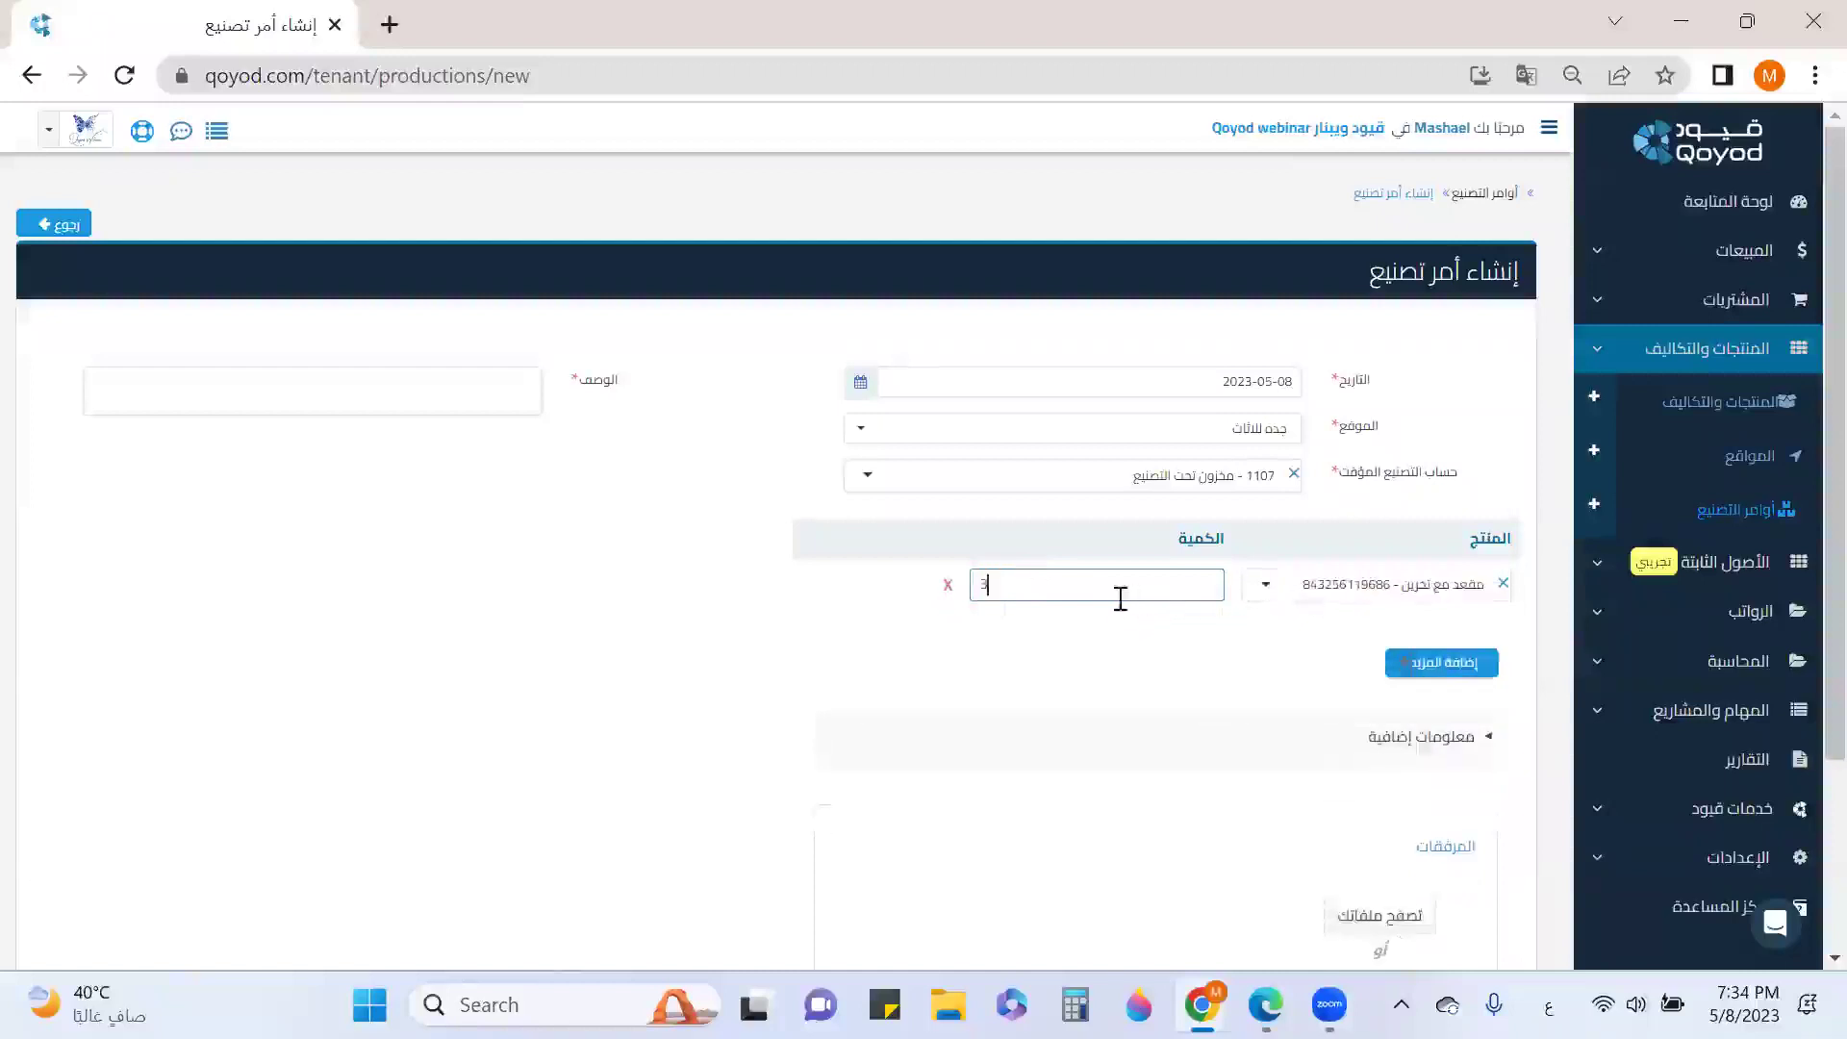
left_click_drag(1115, 585, 959, 592)
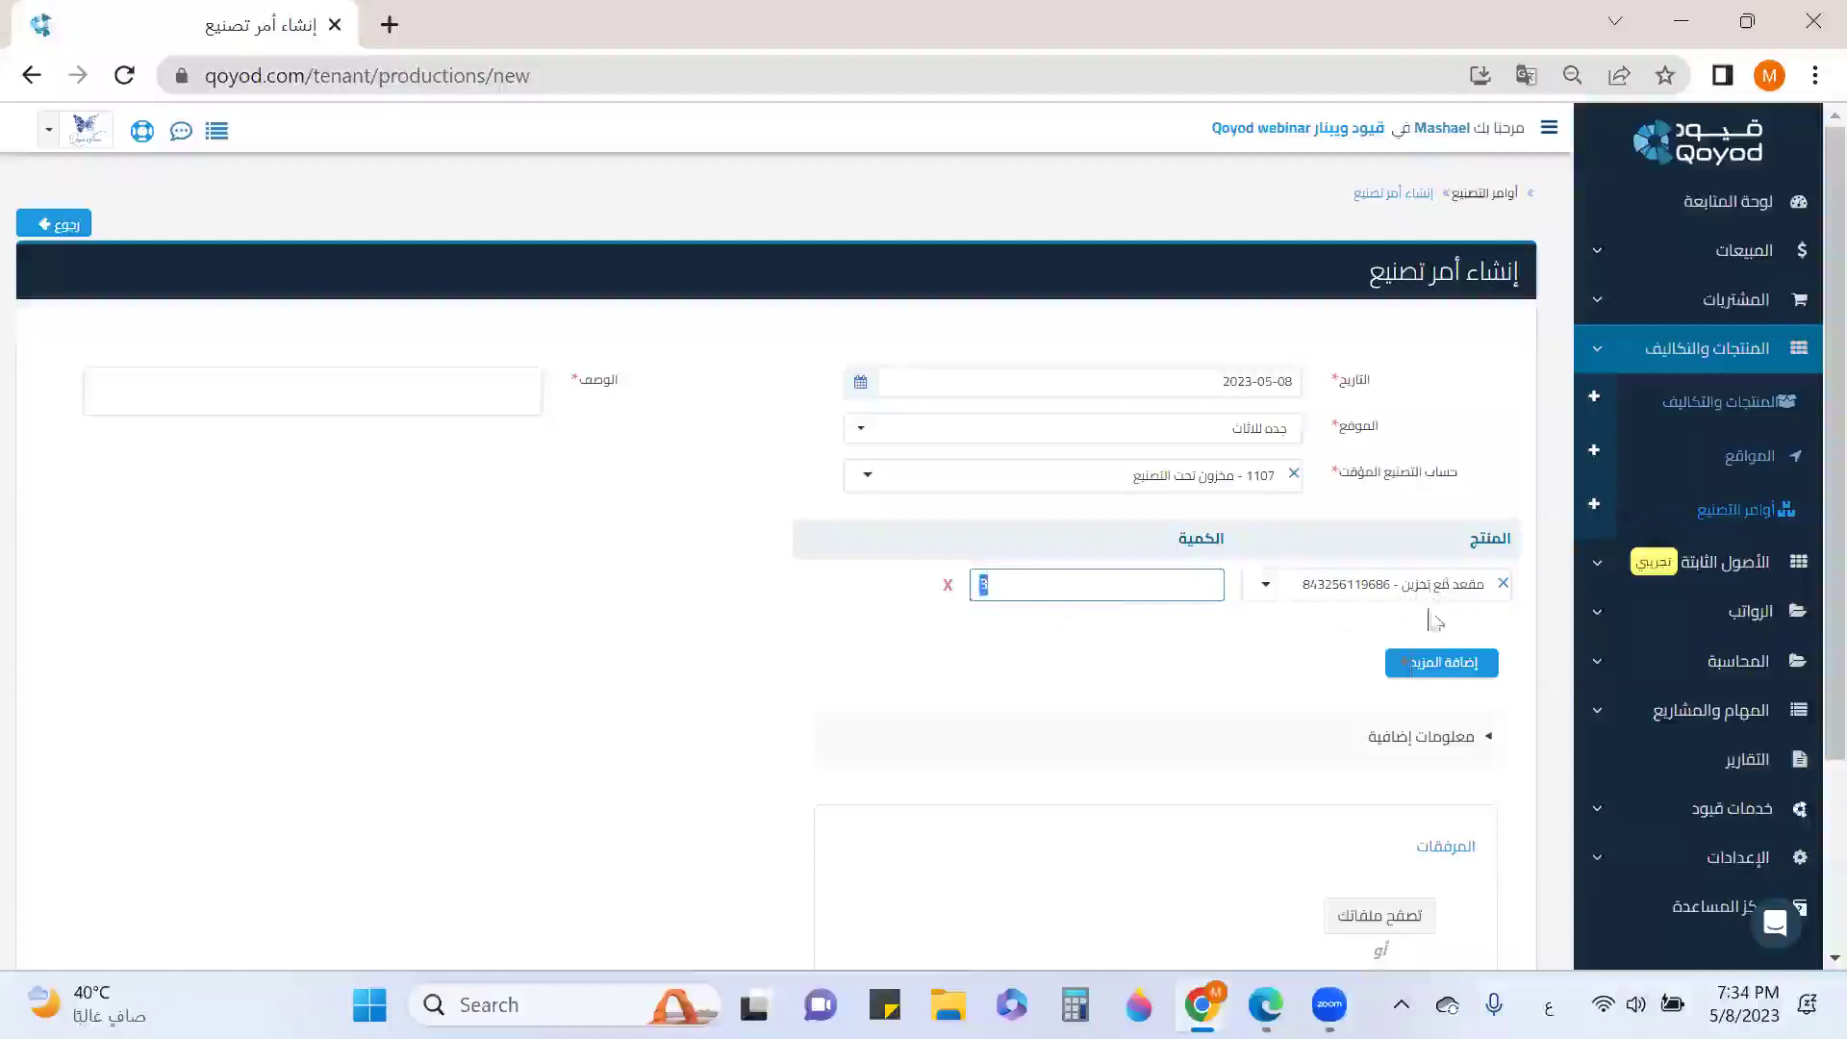
Enter the description 'أمر تصنيع ل' and submit the order with بدء وإكمال.
left_click(440, 389)
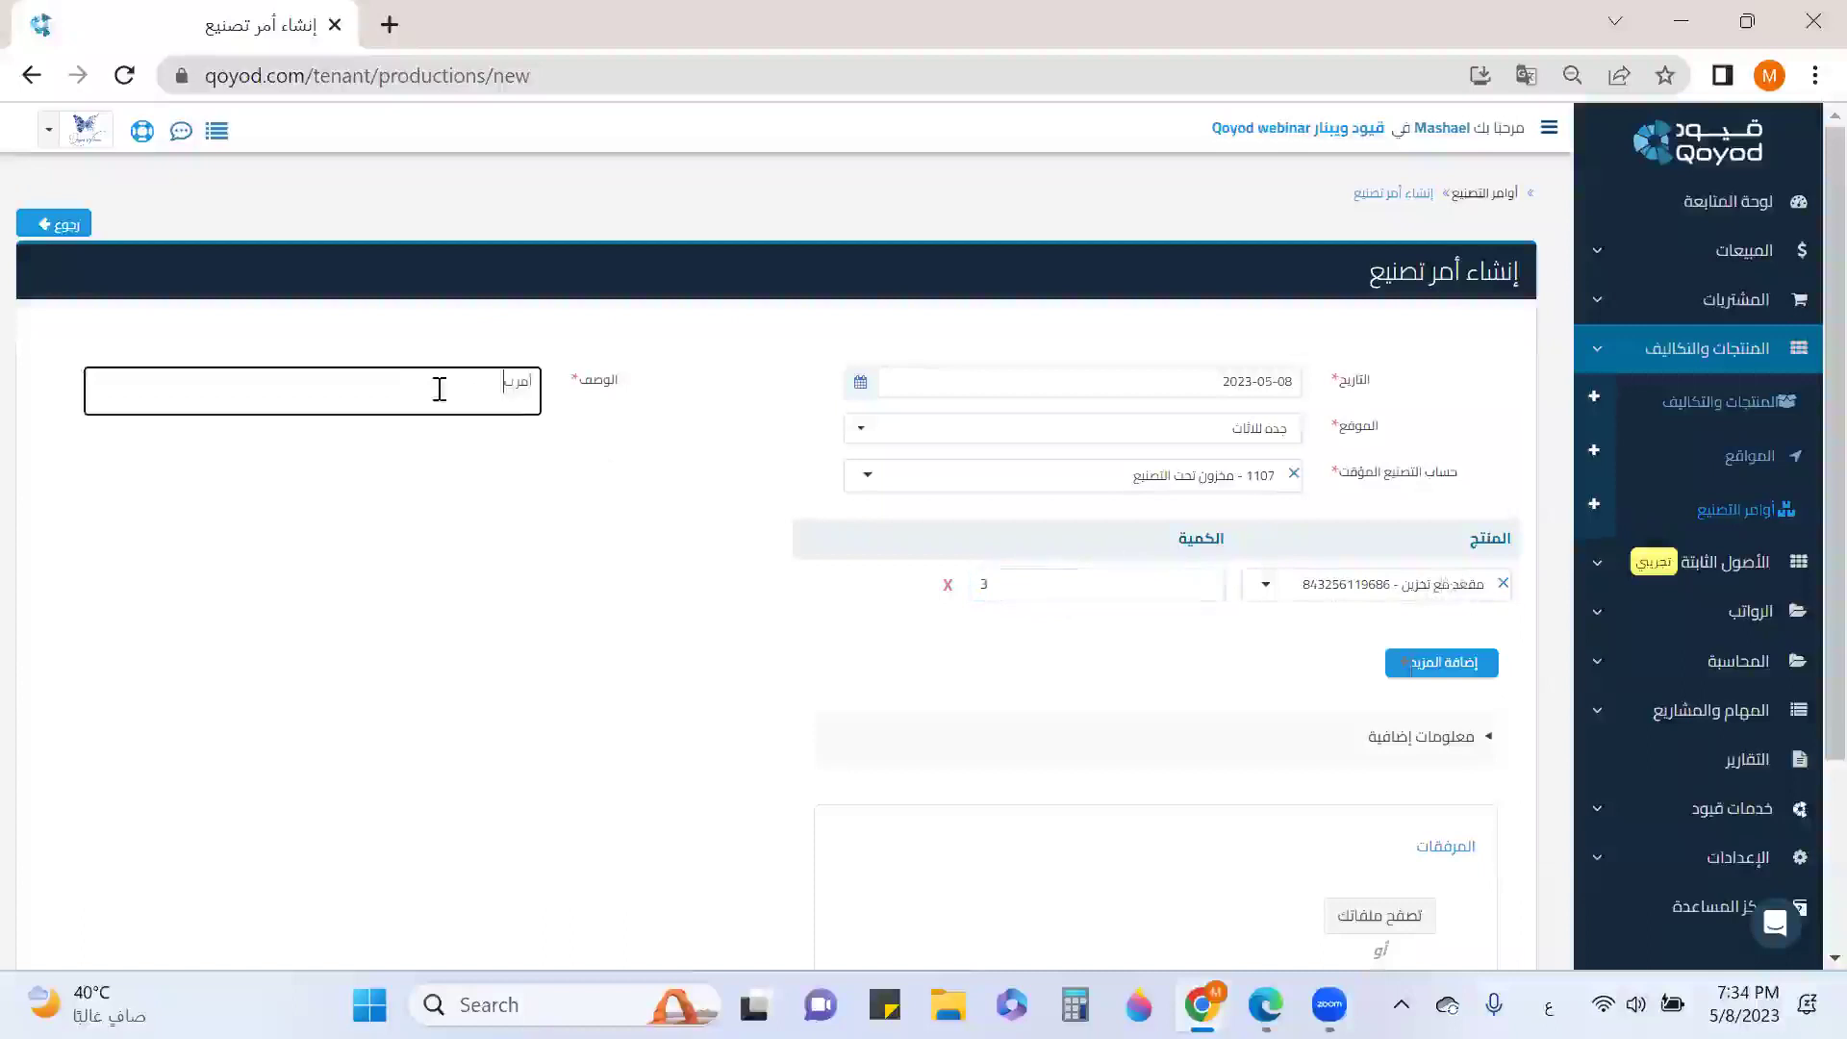
type("أمر تصنيع لمقعد مع تخزين")
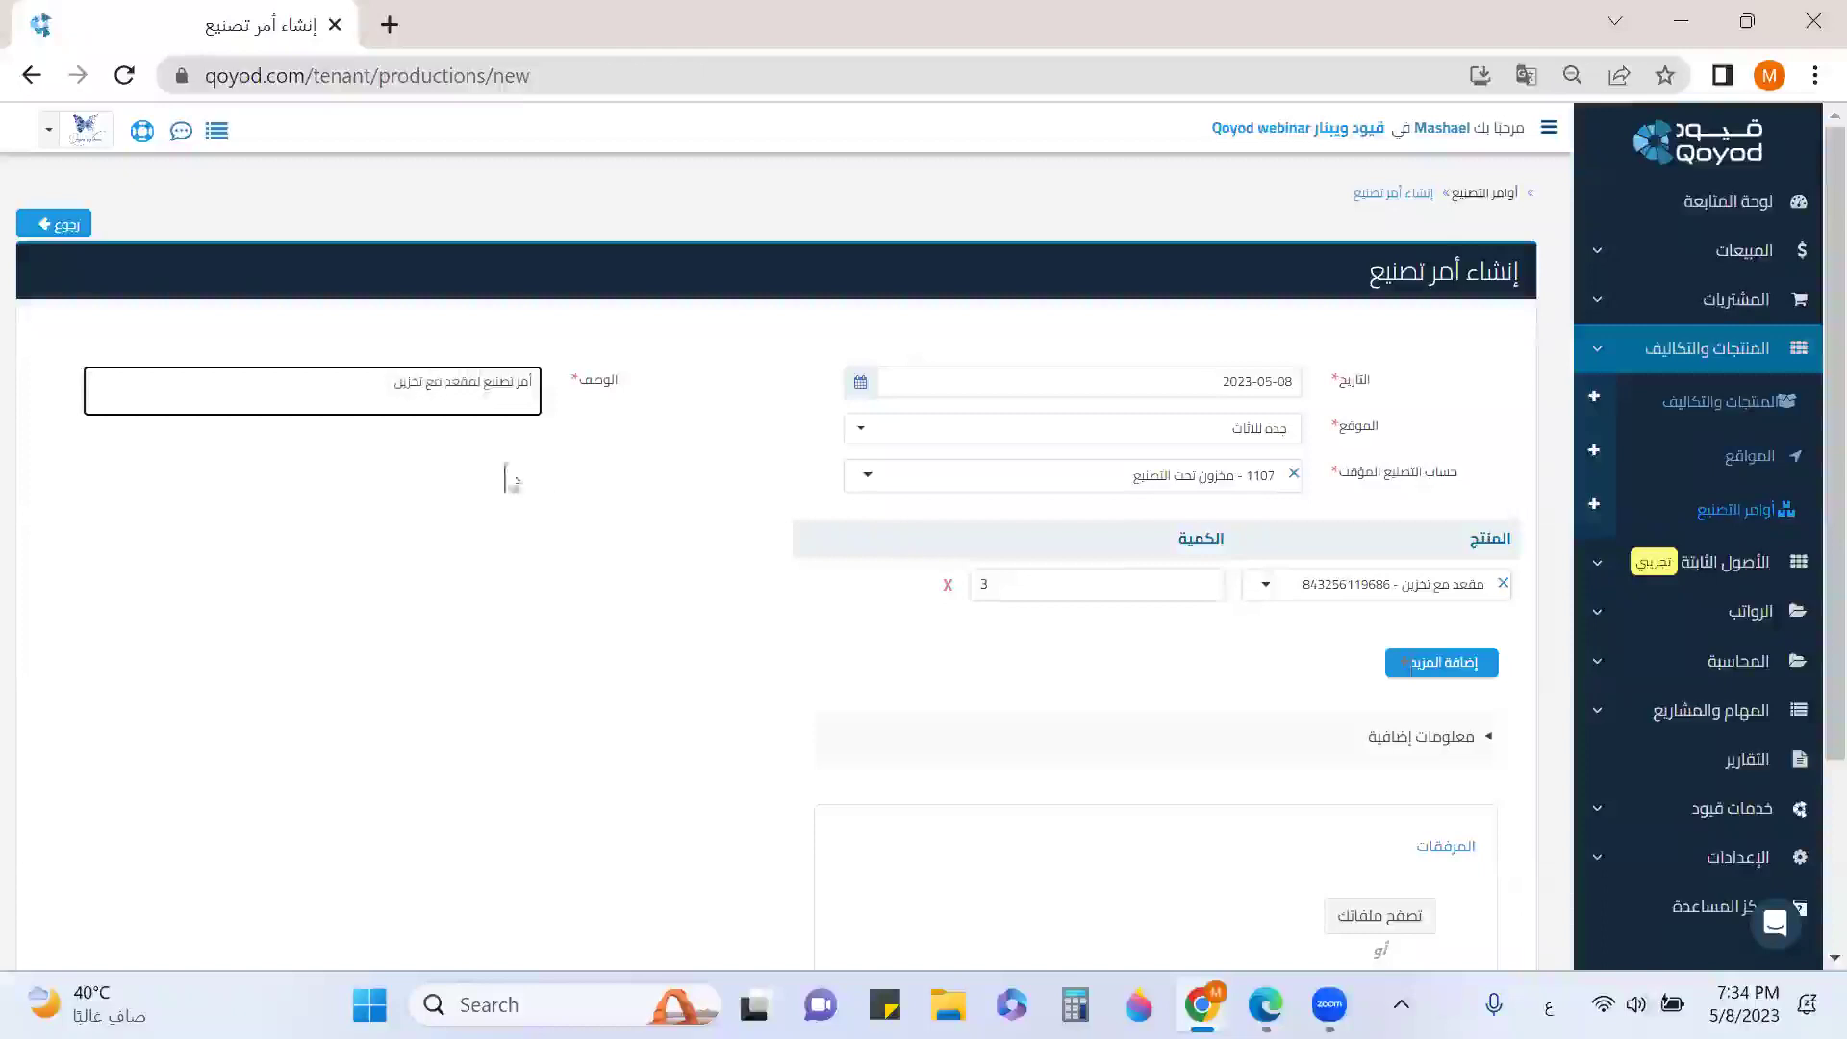
scroll(511, 474, "down", 3)
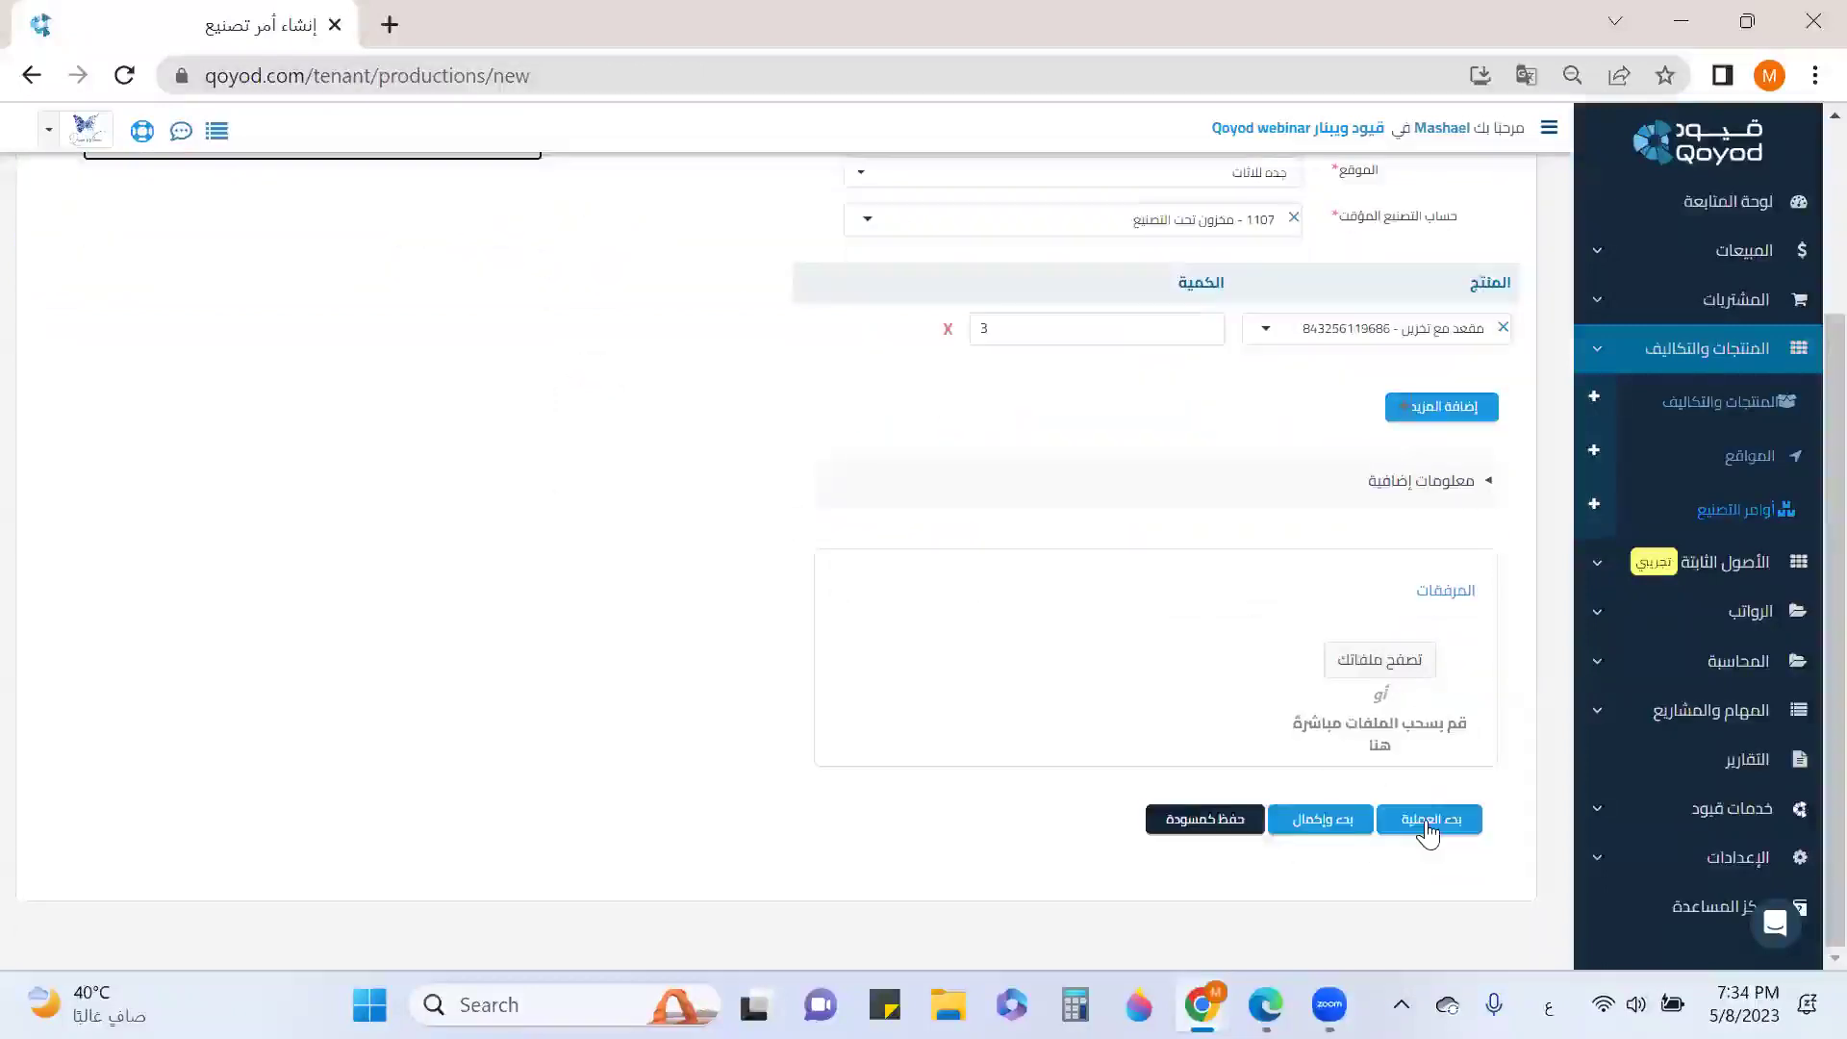
left_click(1344, 829)
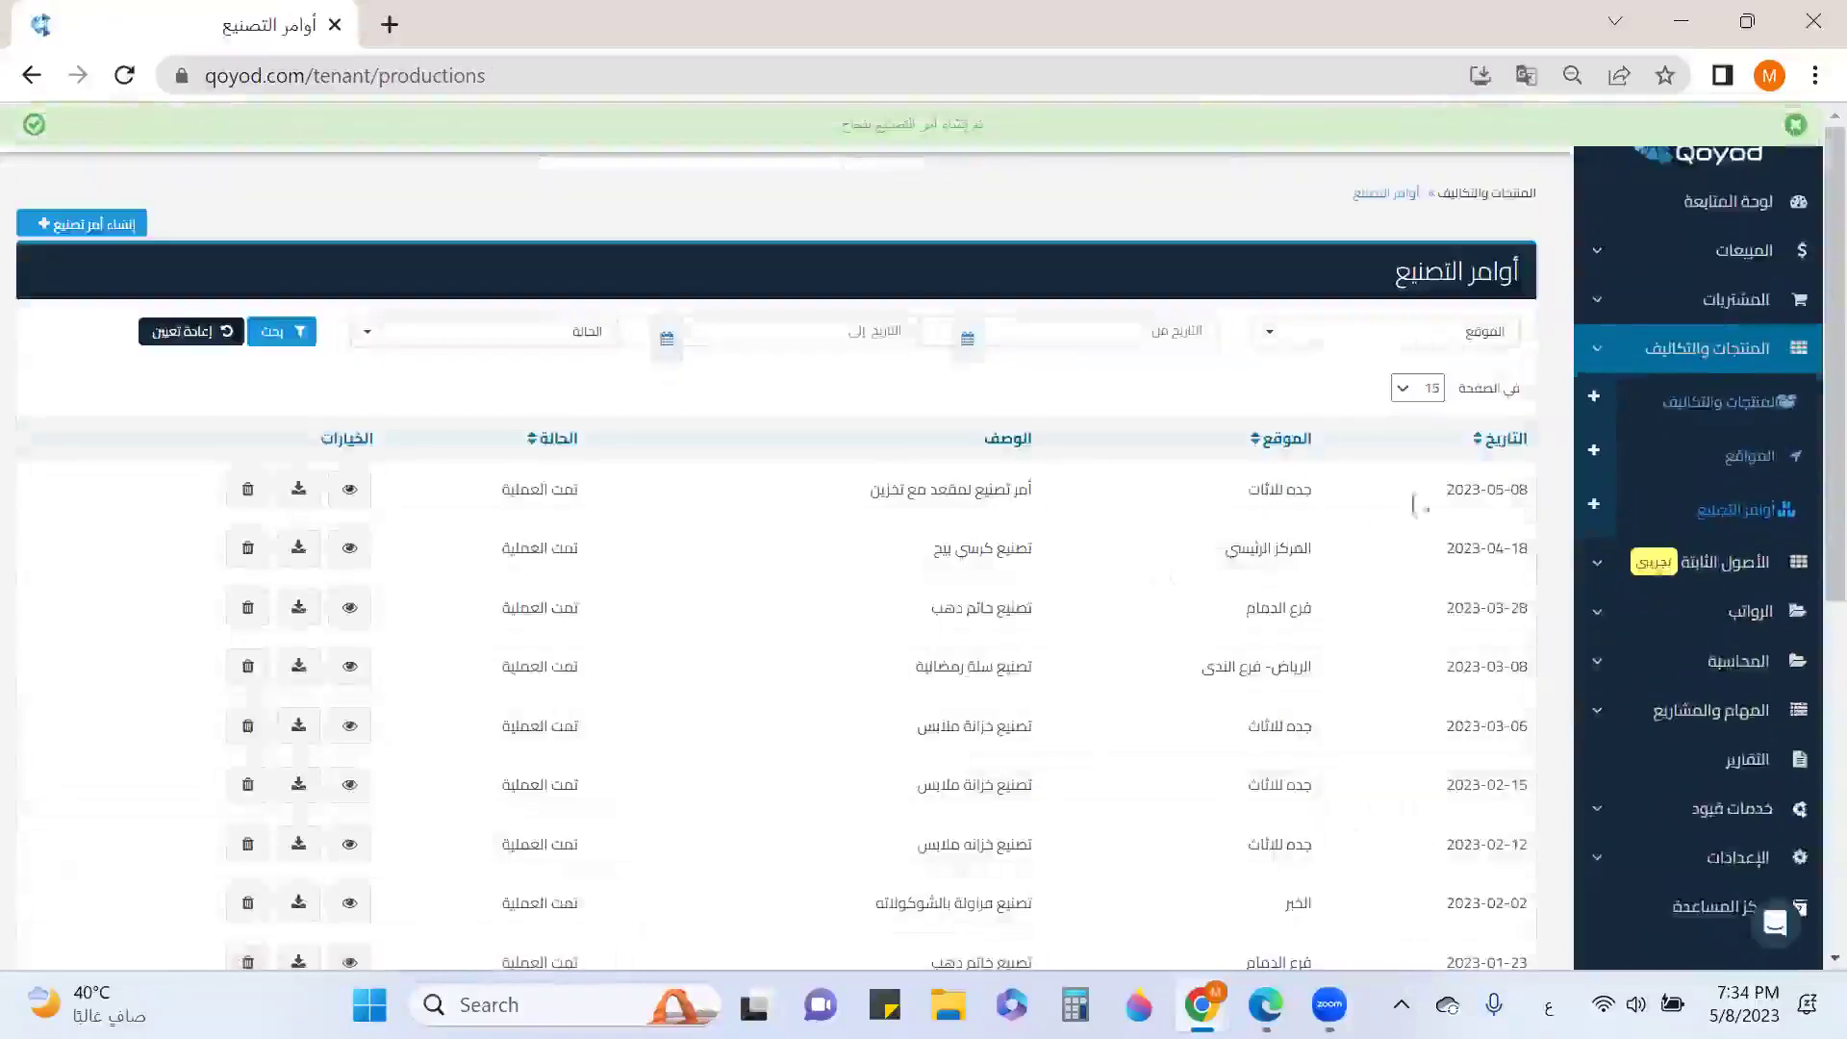
Check the new جده للاثاث order's description in the list, then go to المنتجات والتكاليف.
left_click_drag(1043, 488, 883, 497)
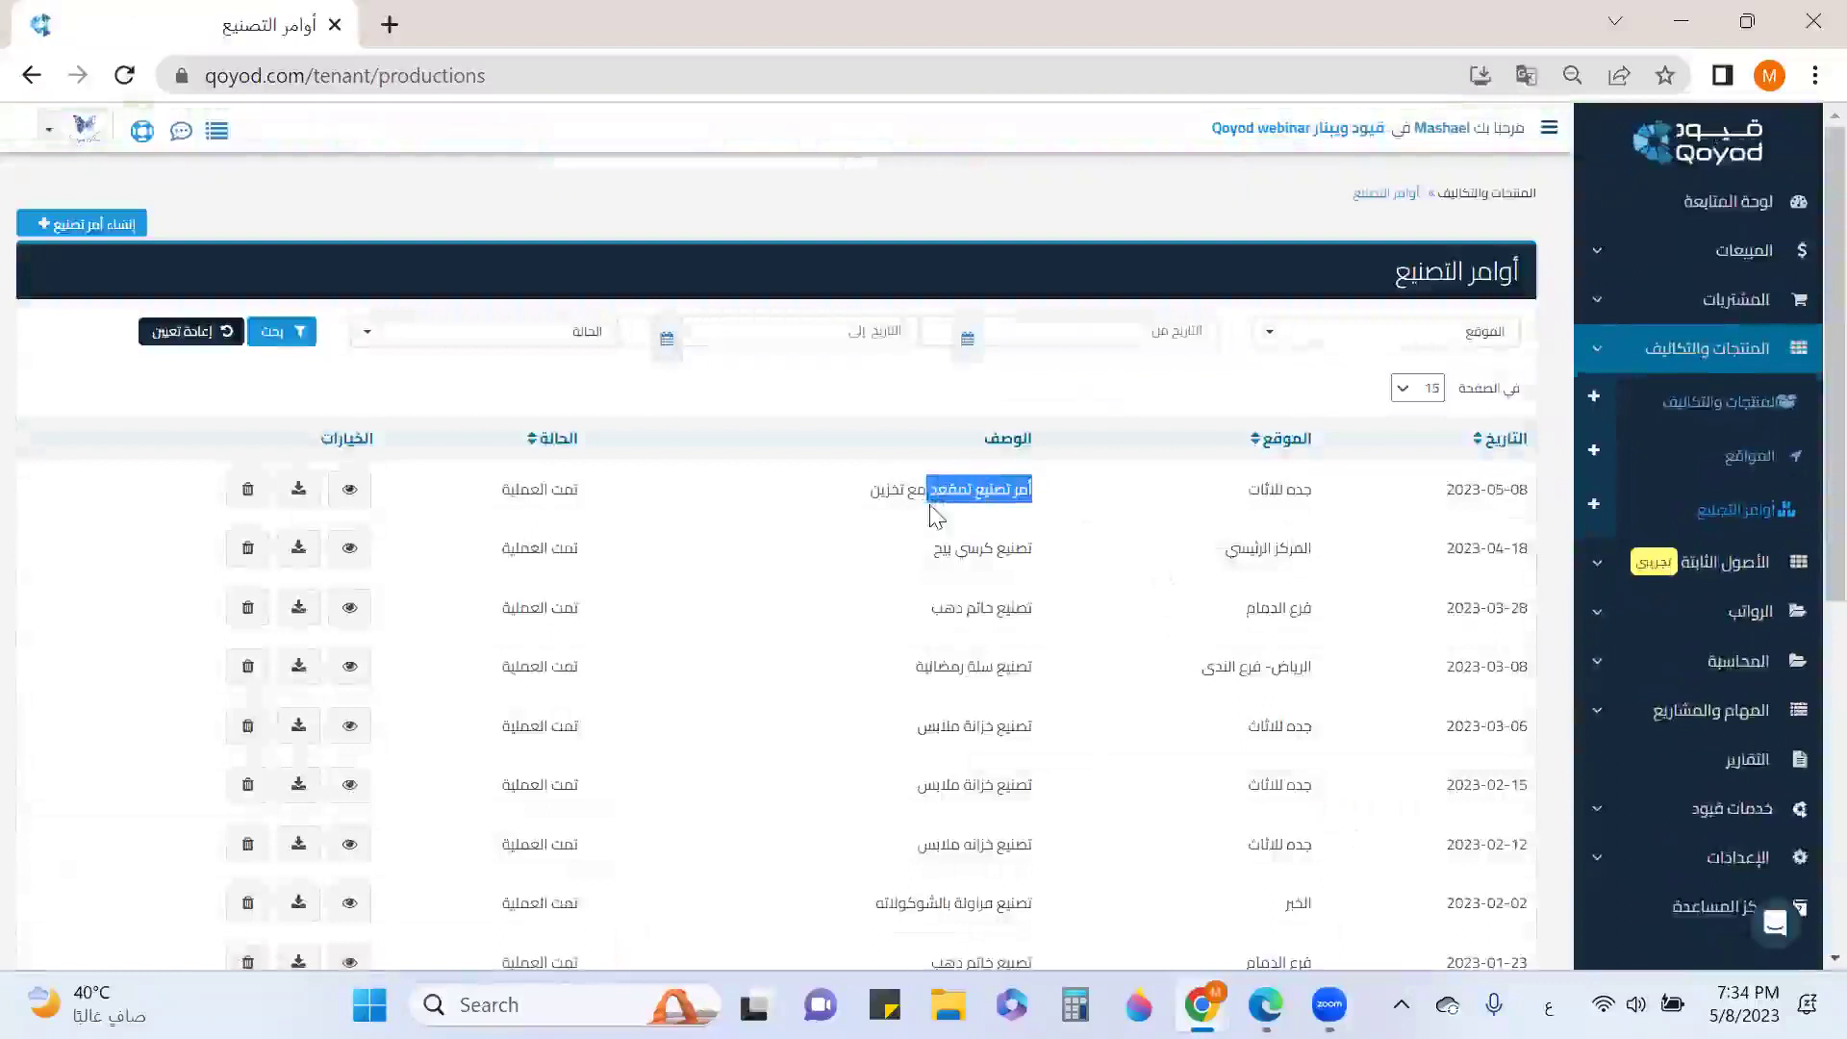
left_click(1589, 412)
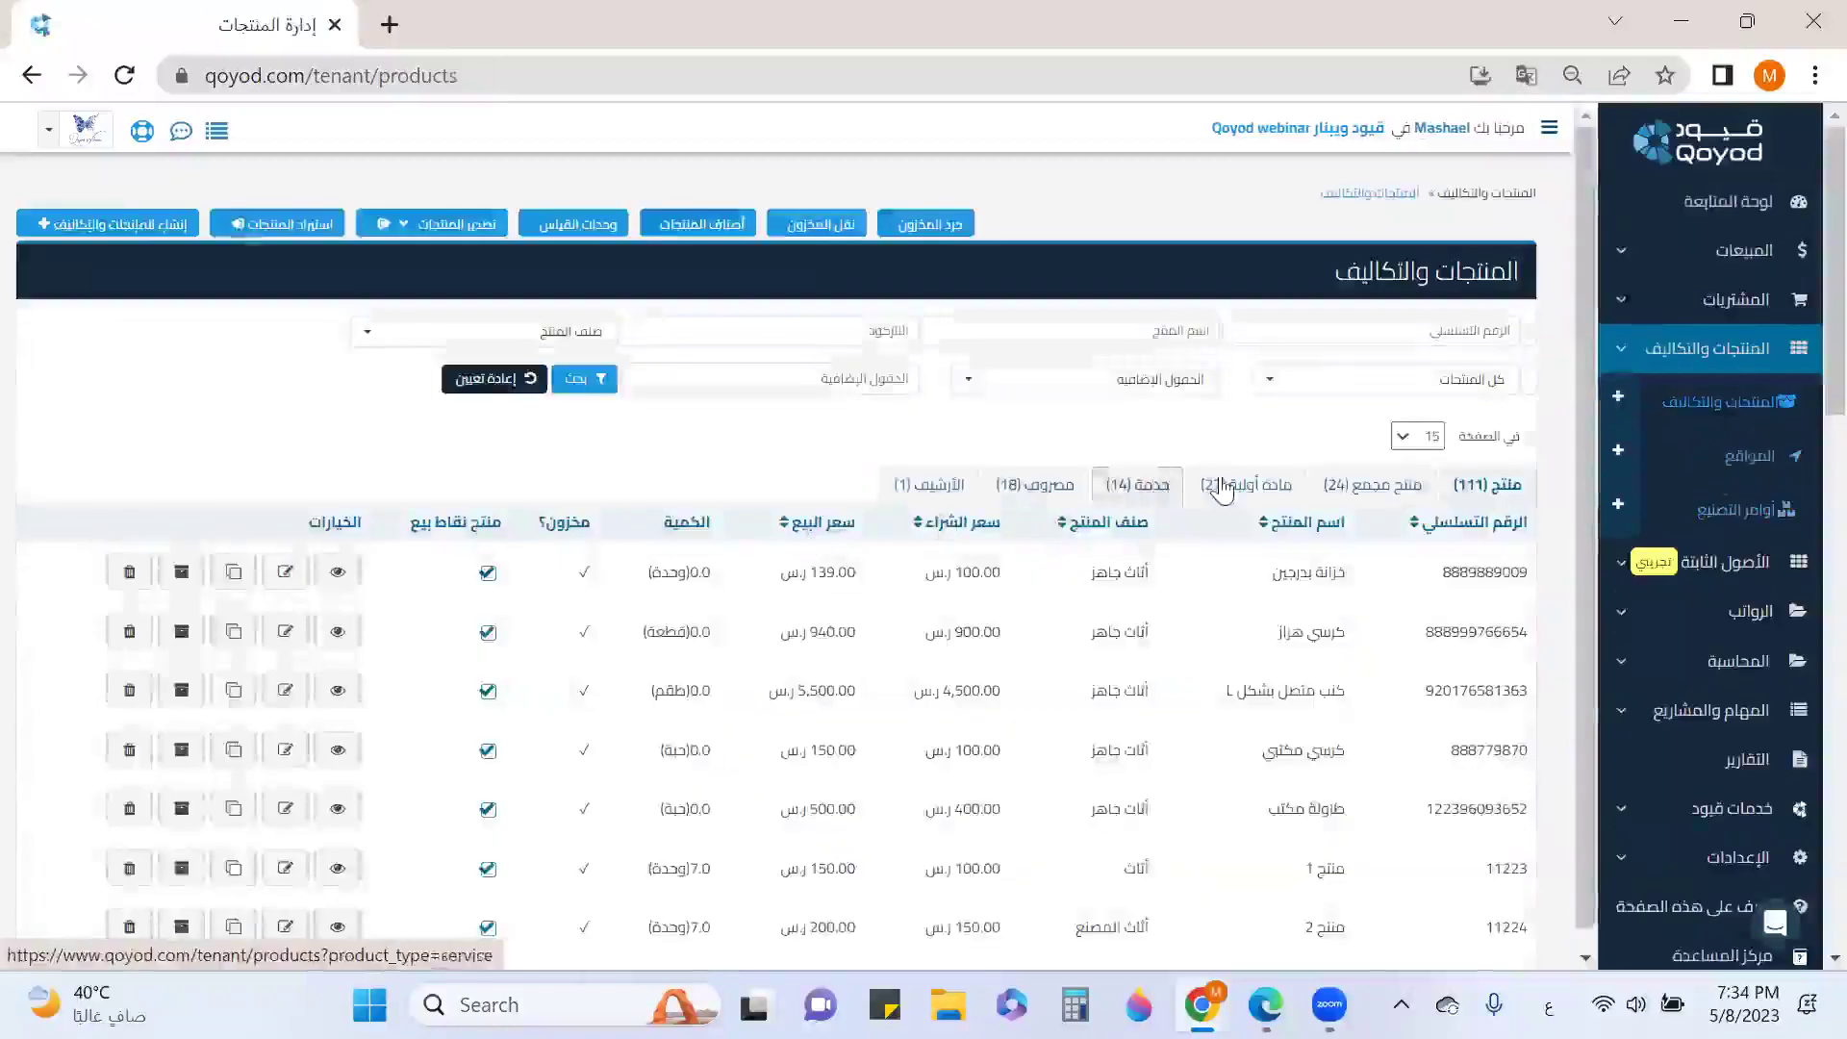
Confirm the storage bench shows 3.0 under منتج مجمع, then open the مفاصل raw material's details.
left_click(1373, 483)
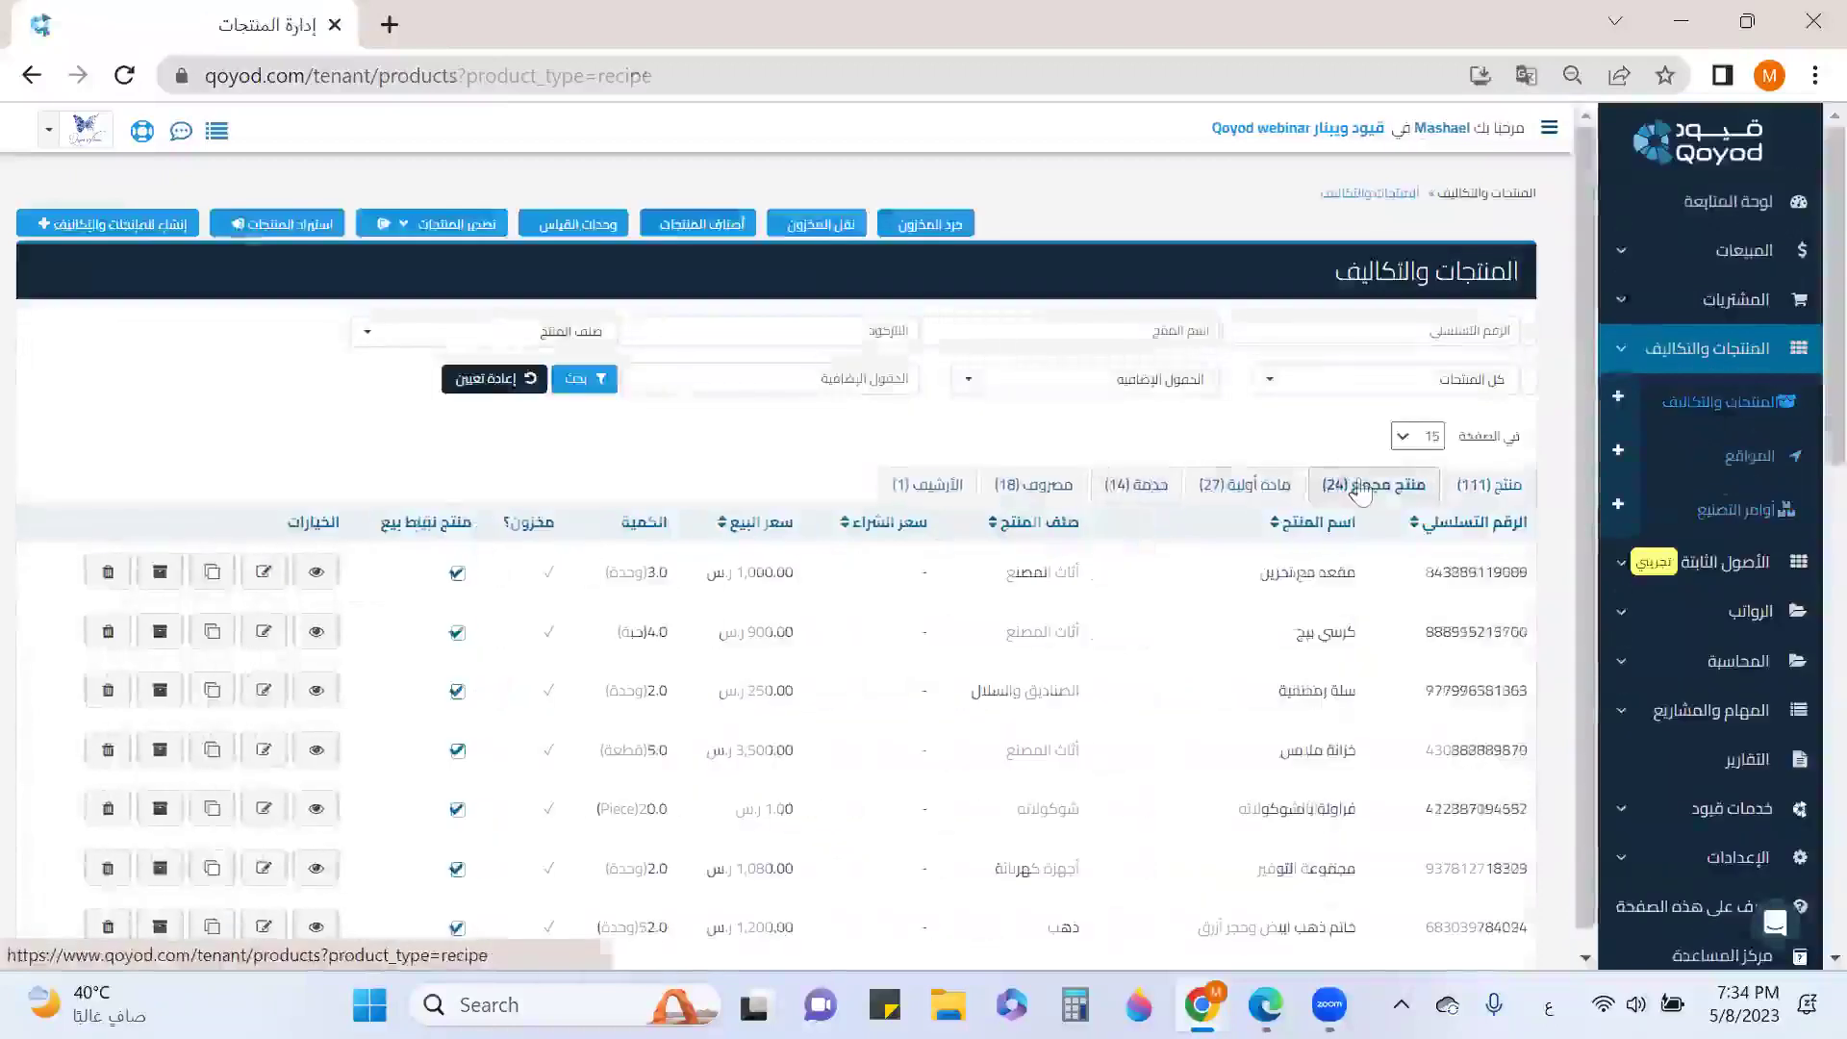
left_click_drag(620, 577, 673, 588)
left_click(1278, 492)
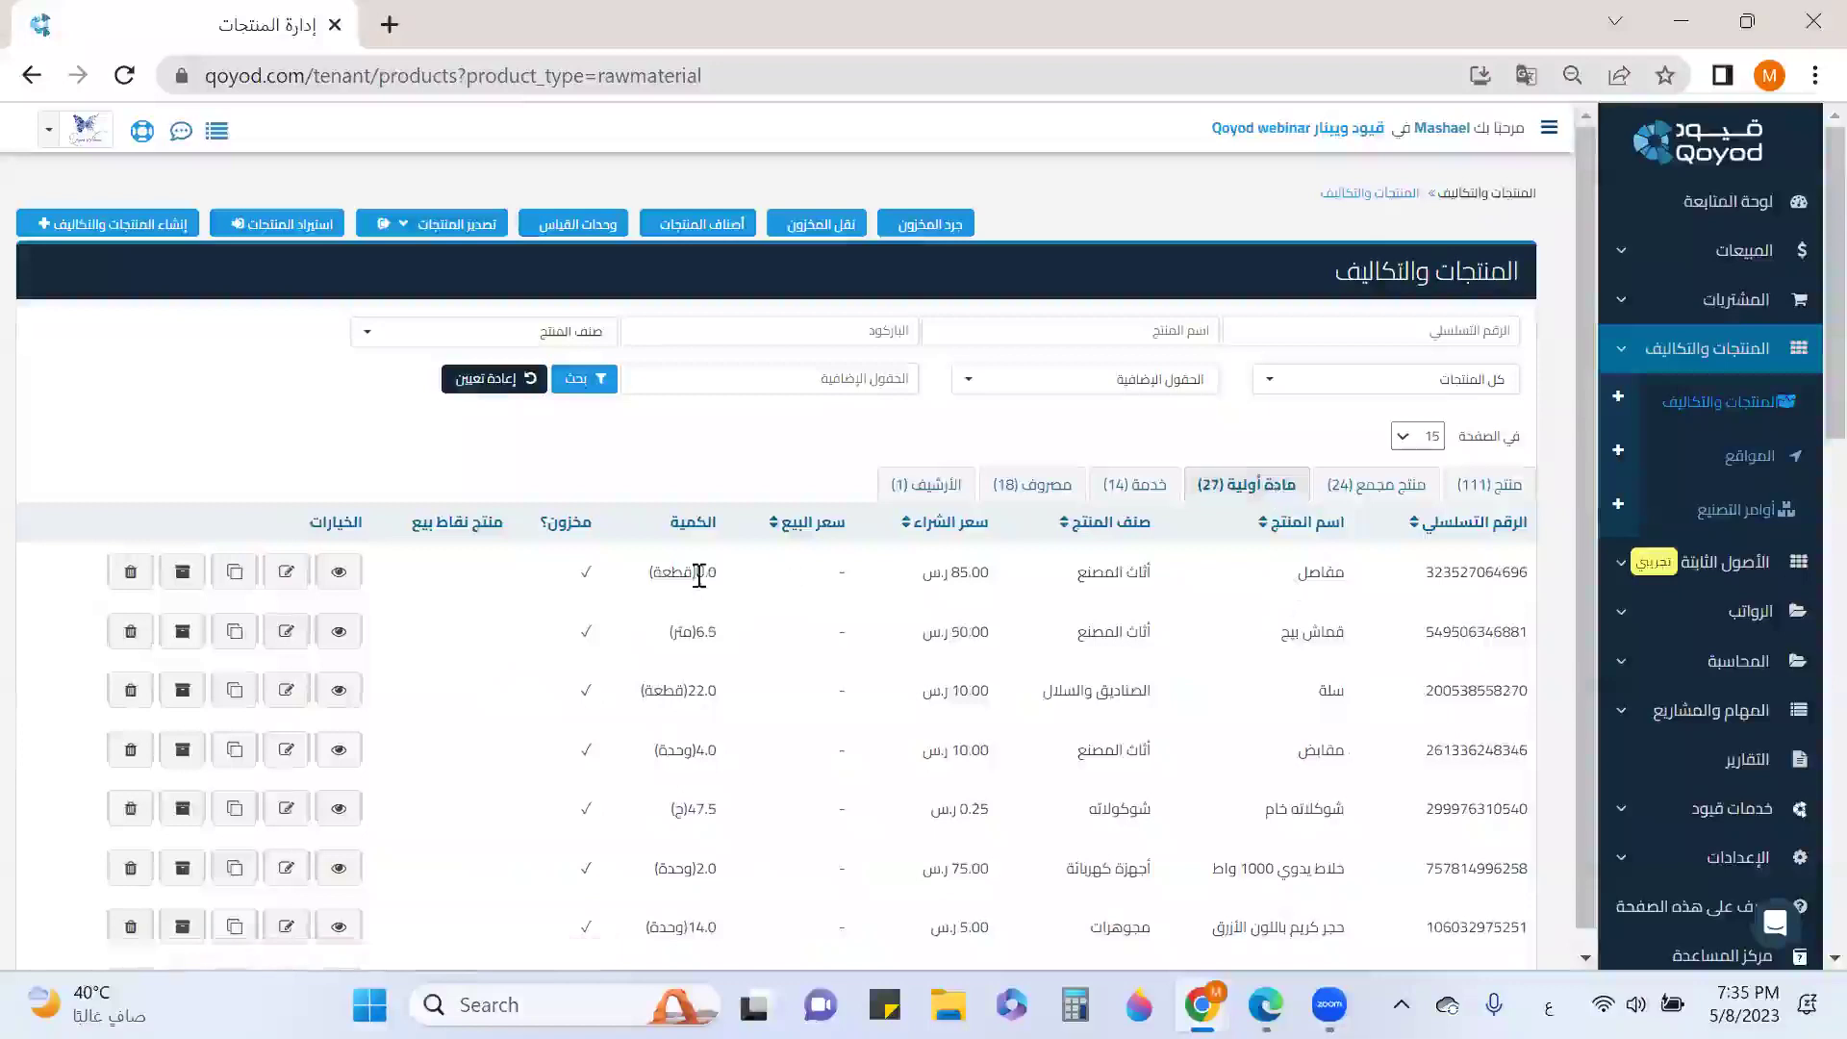
left_click(337, 573)
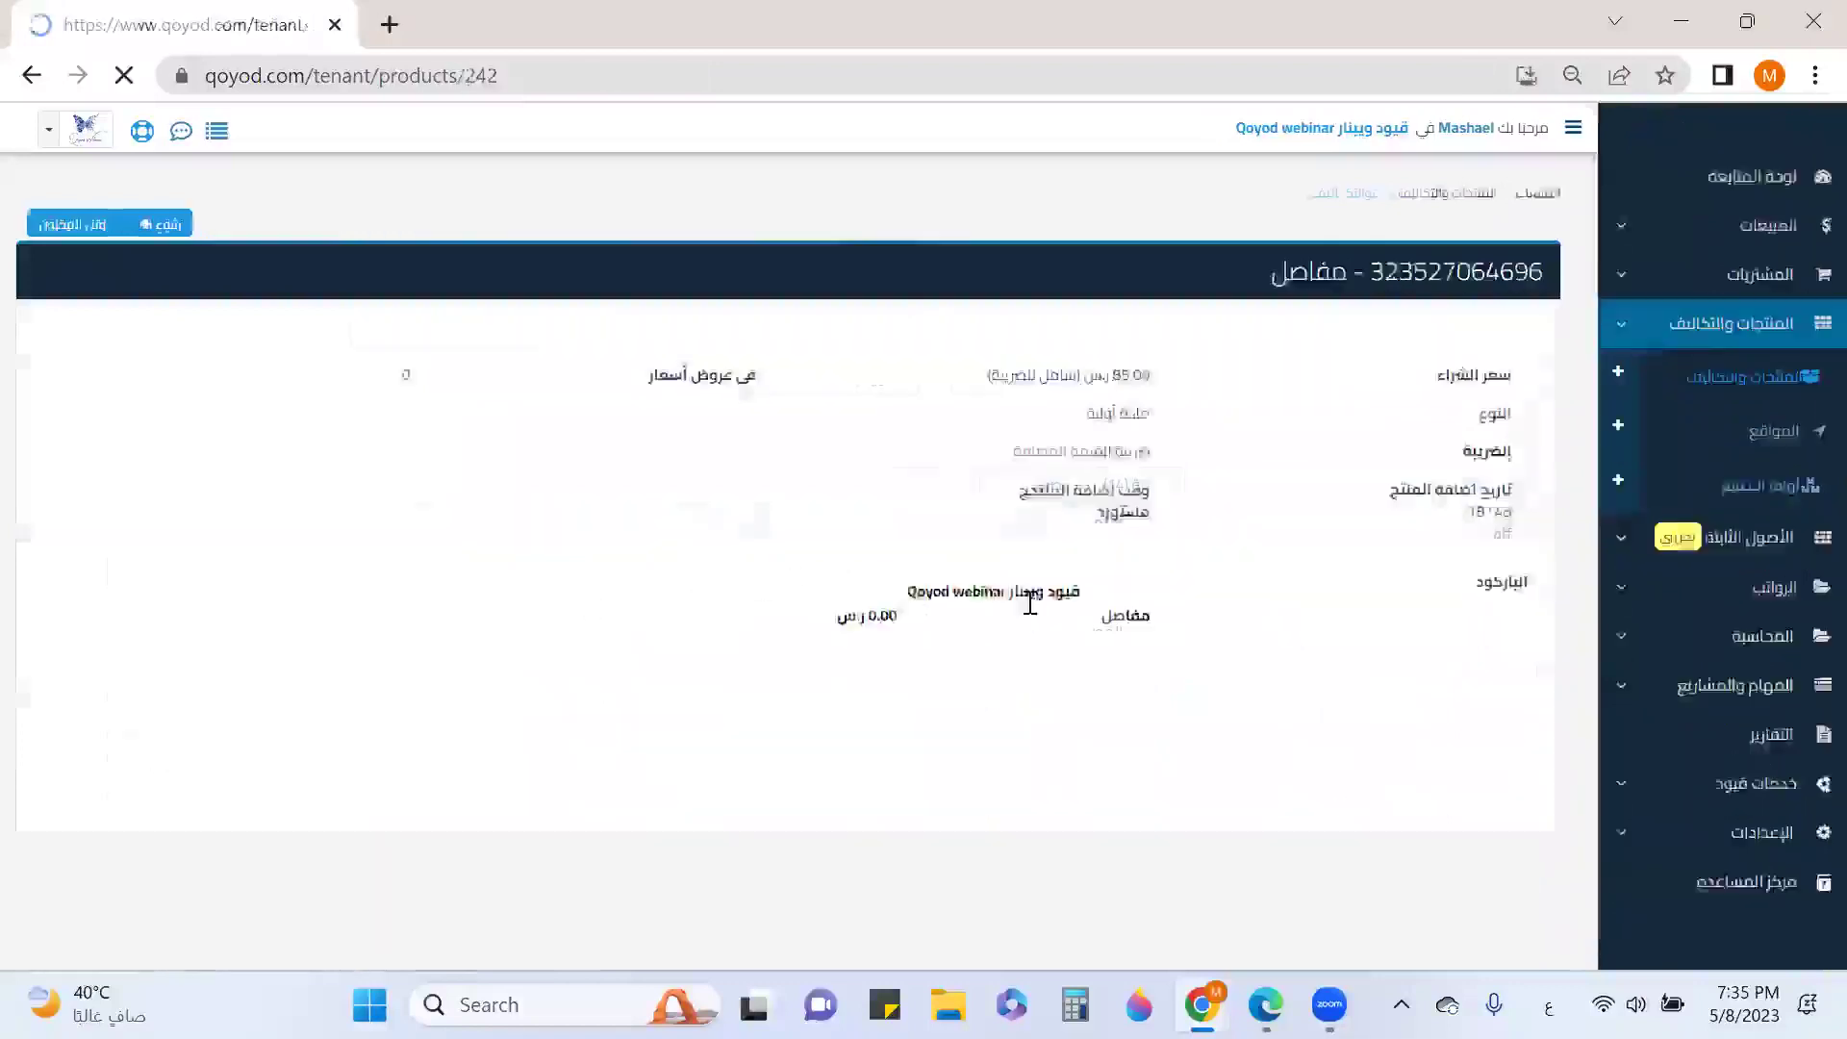
Review مفاصل's جده للاثاث stock movements (12 used by order 150), then return to the raw materials list.
scroll(1029, 603, "down", 5)
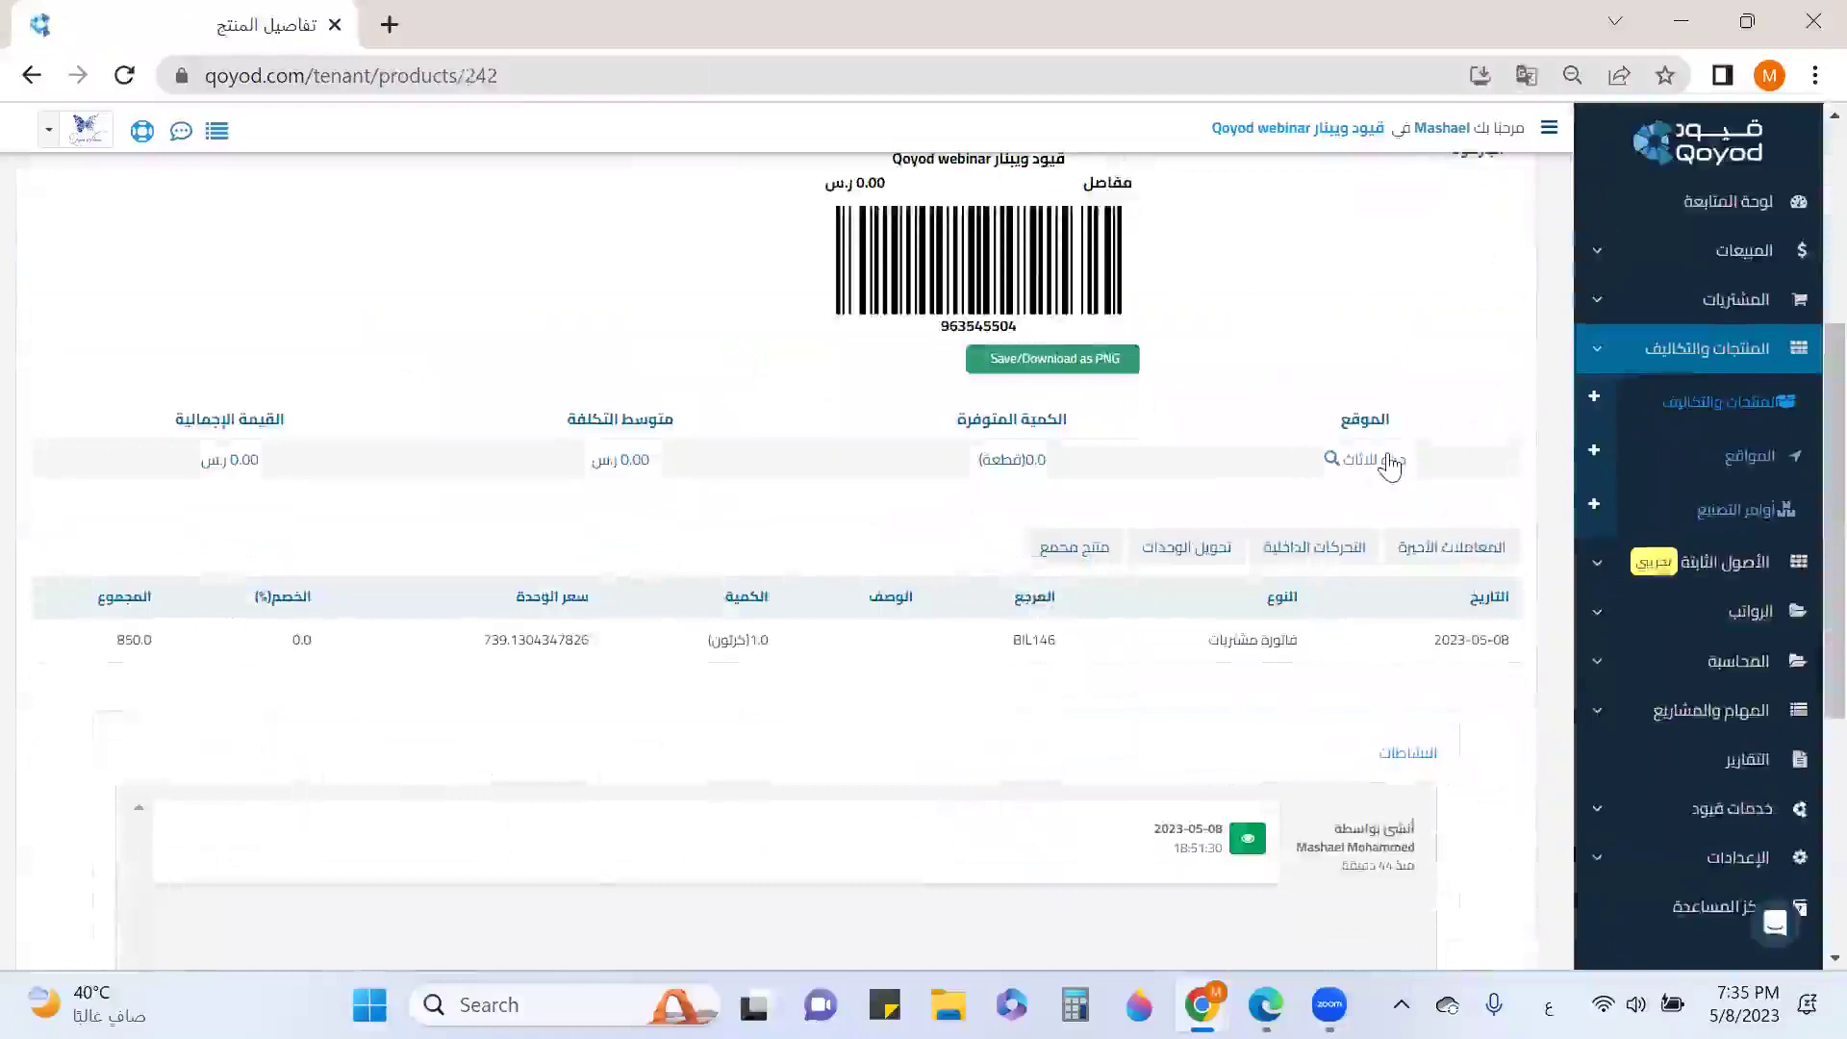
left_click(1387, 460)
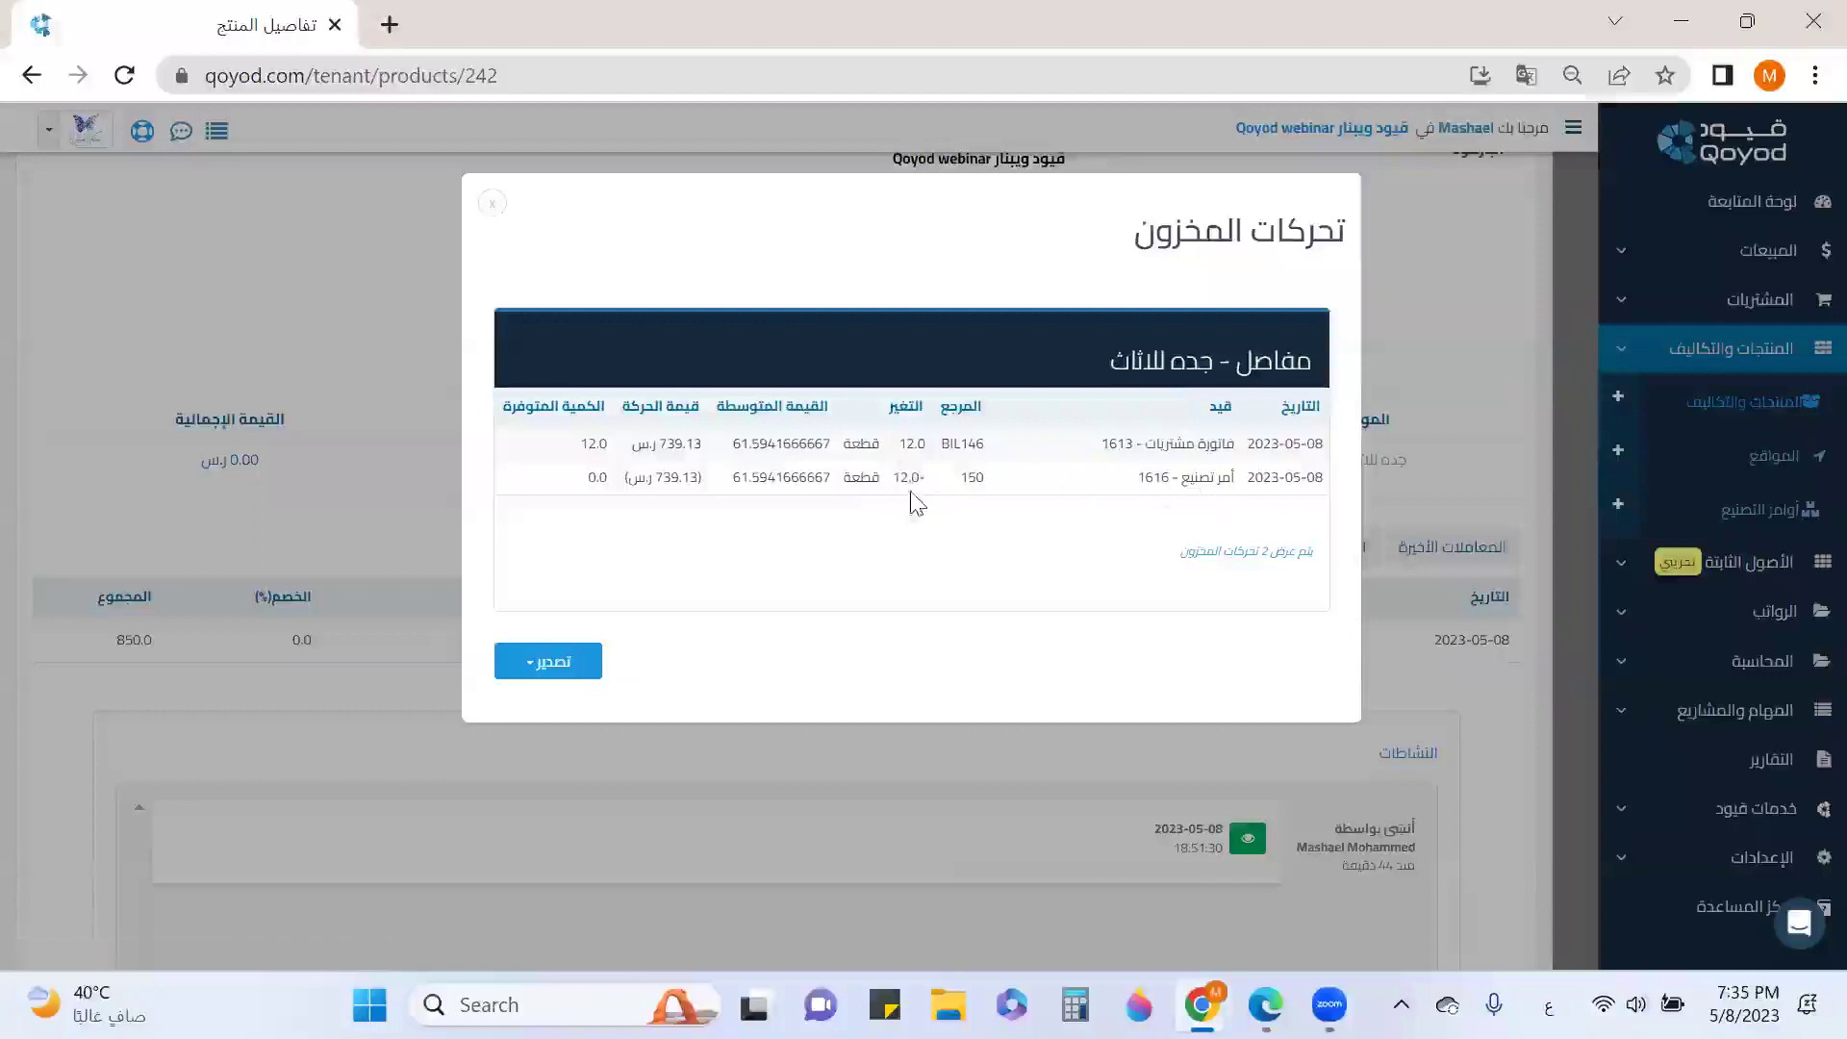
left_click(492, 203)
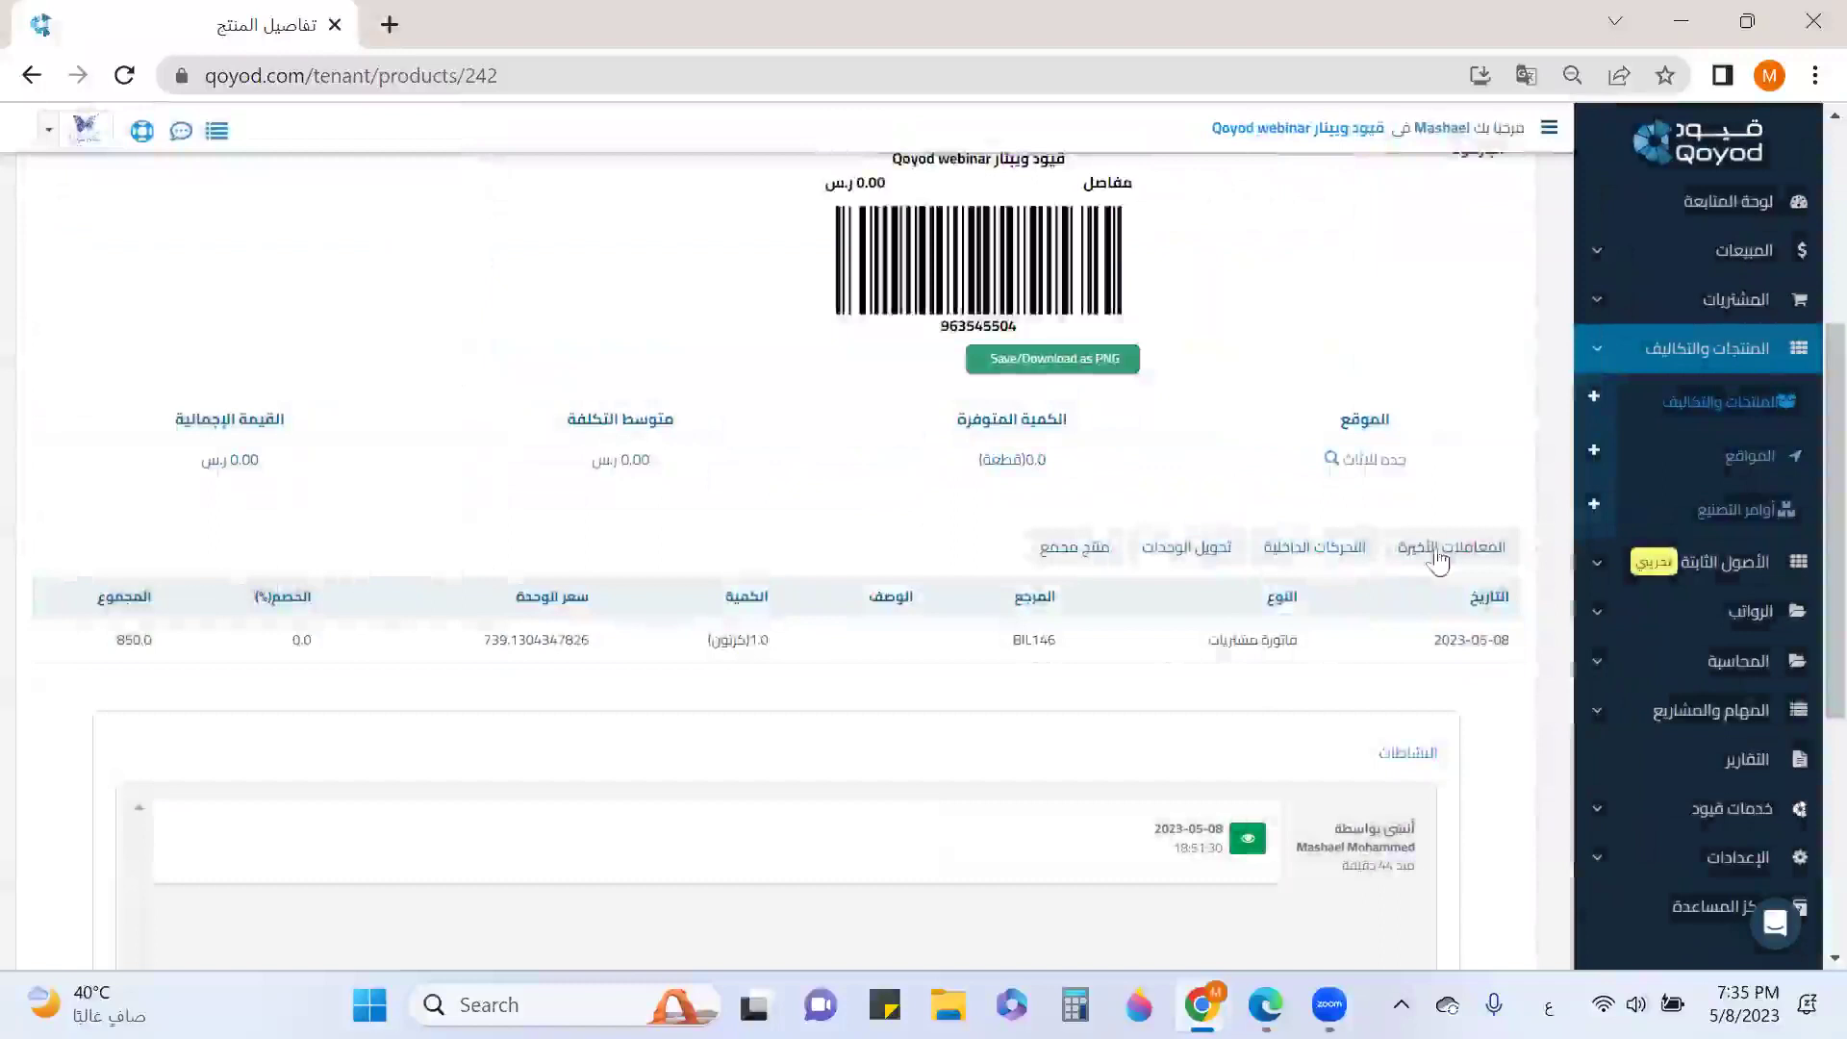
left_click(1715, 414)
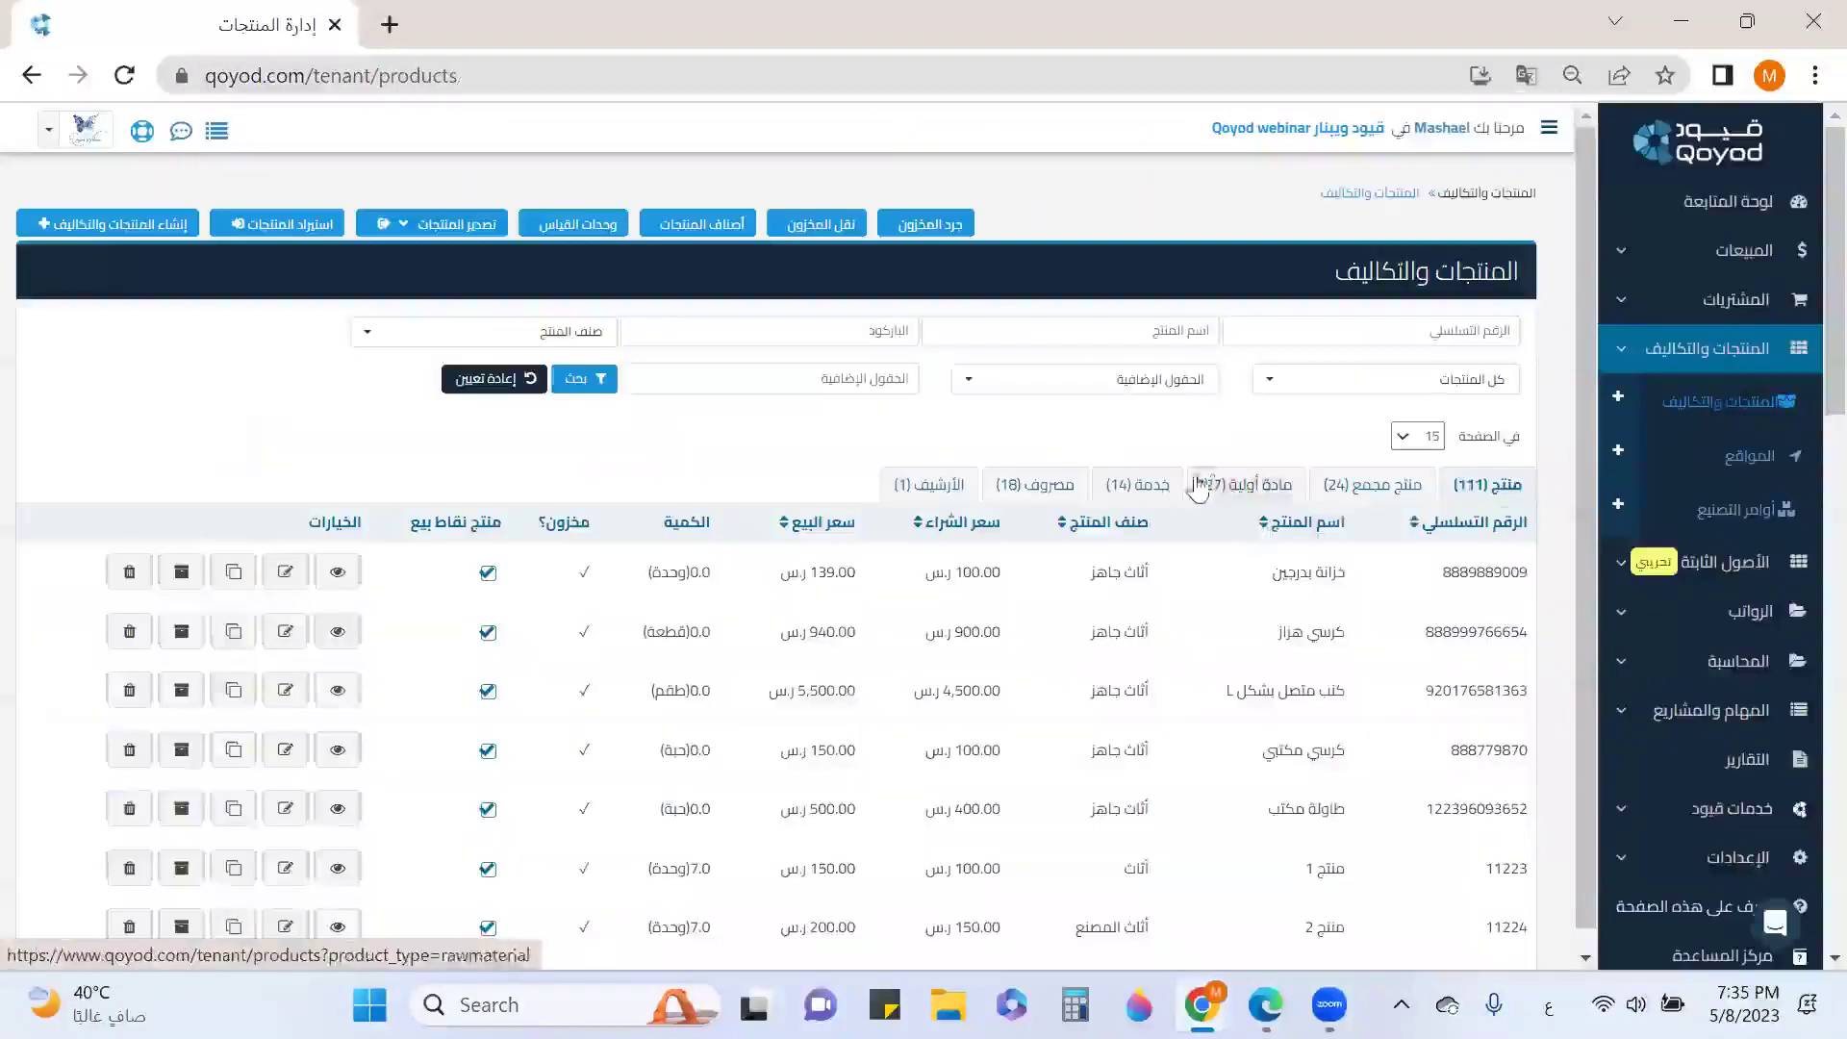
left_click(1231, 485)
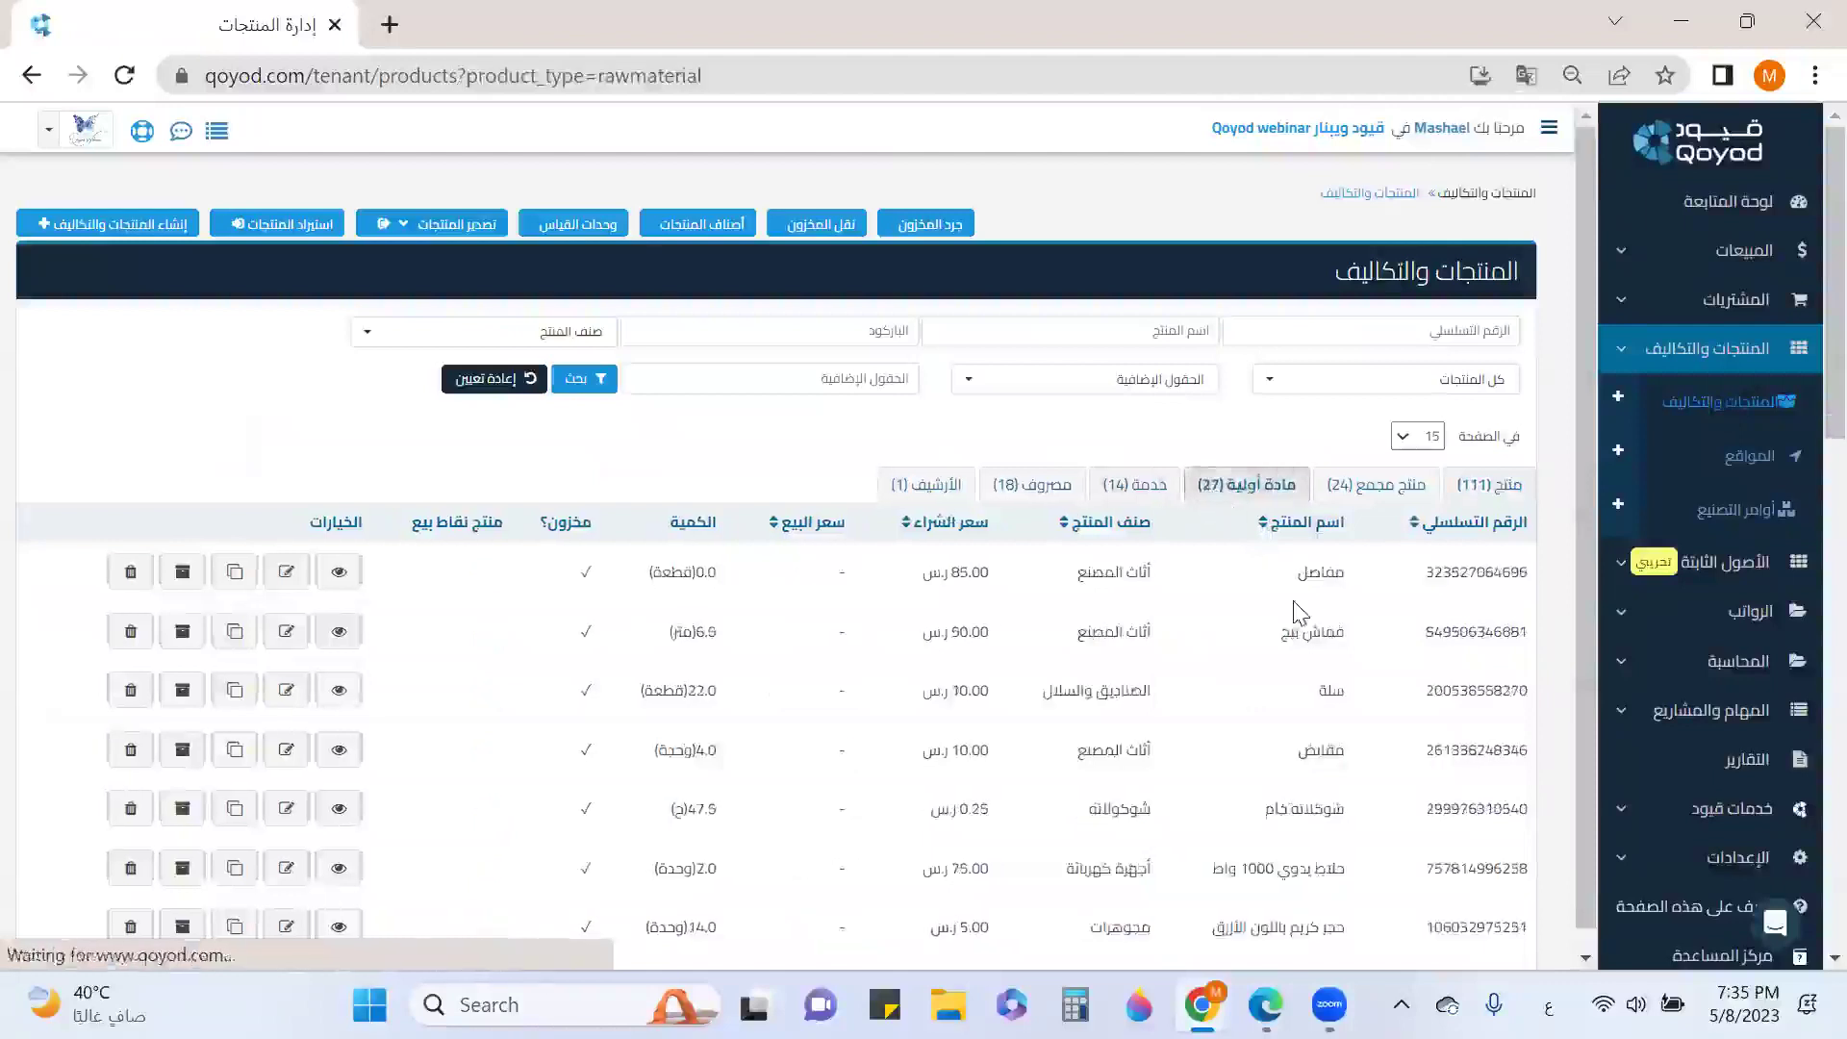
scroll(1268, 601, "down", 8)
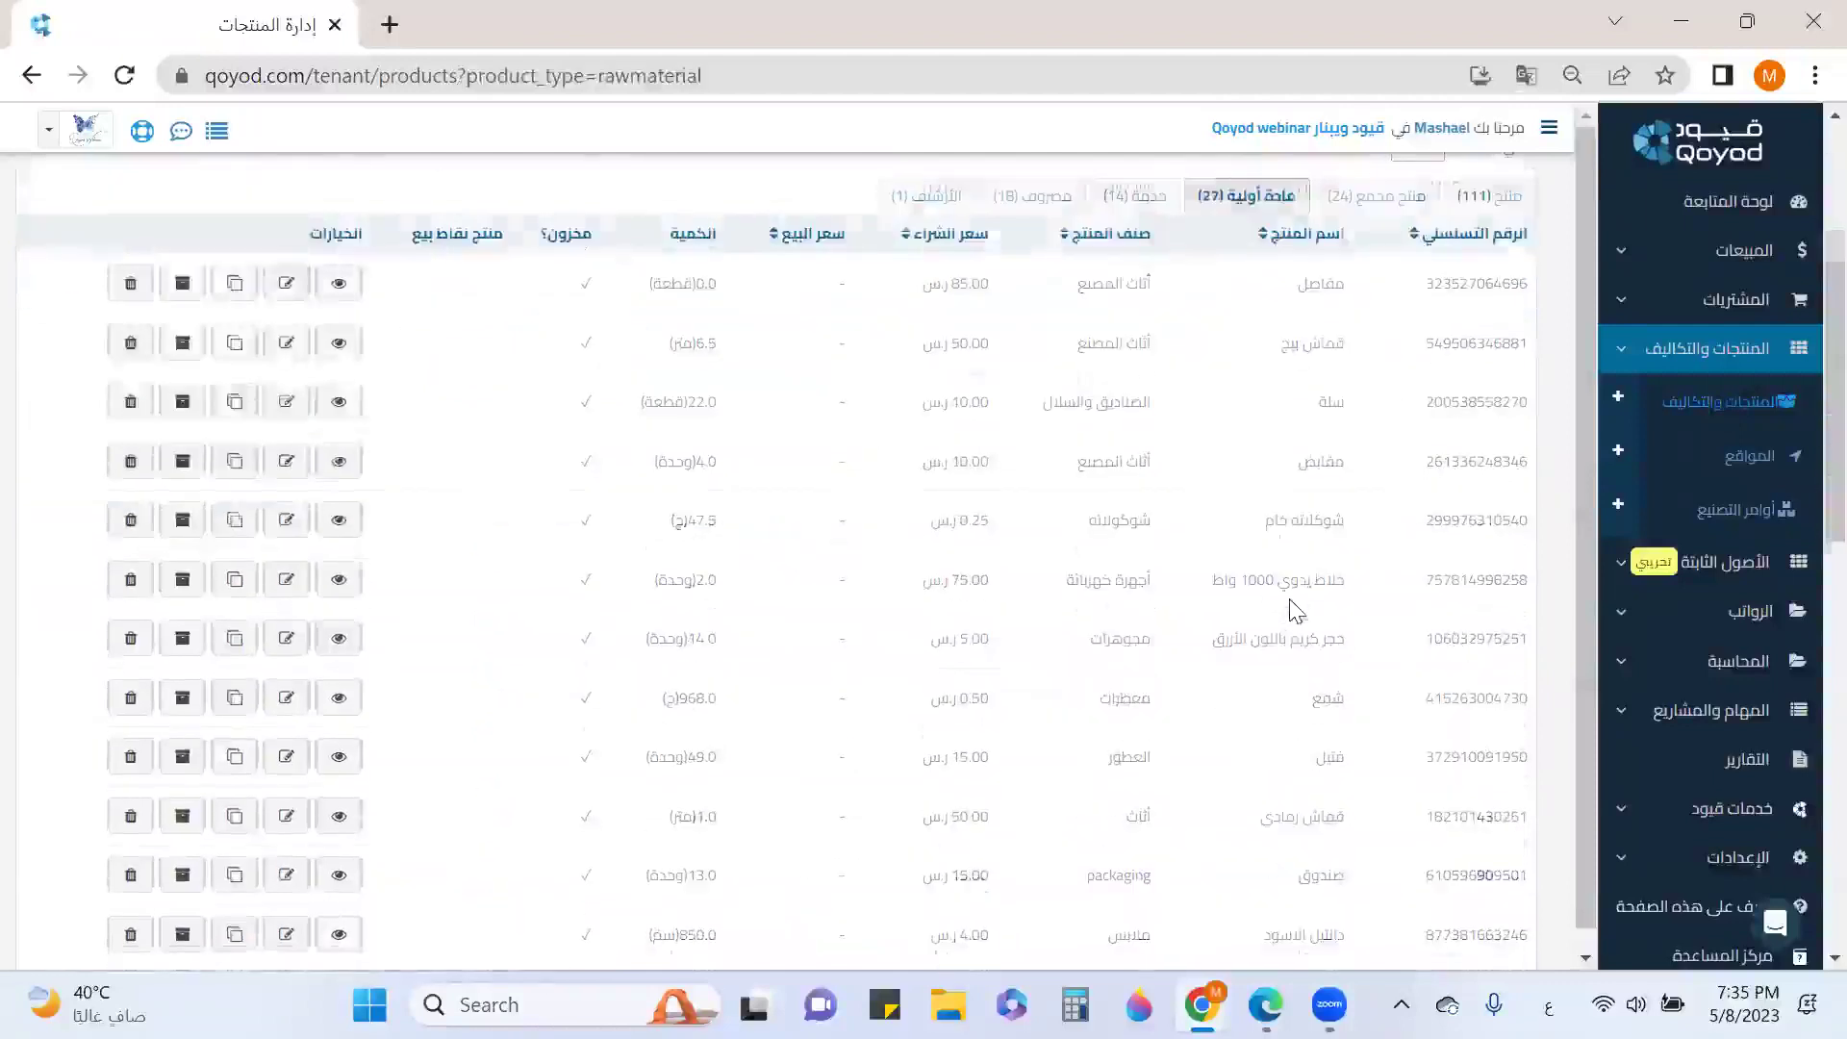
scroll(1289, 611, "up", 8)
Search for خشب, filter to raw materials, and open خشب's details page.
left_click(1030, 327)
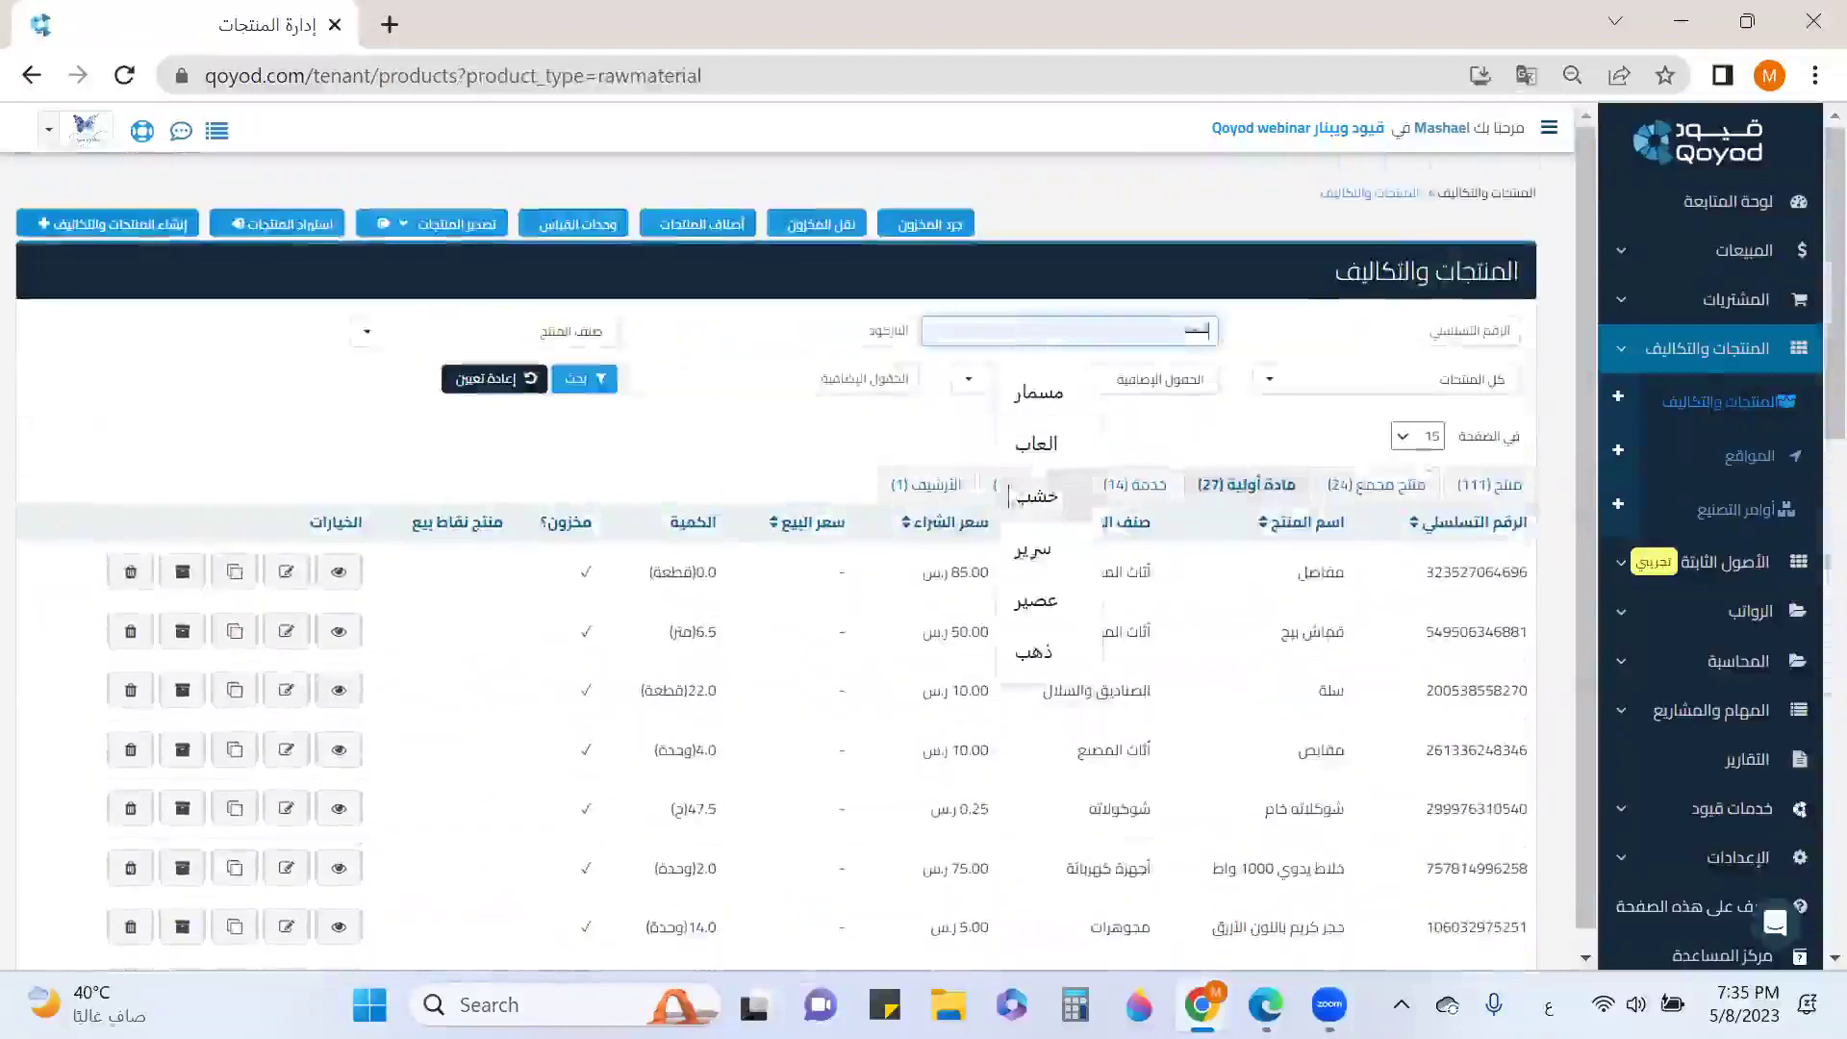
left_click(1031, 512)
left_click(602, 384)
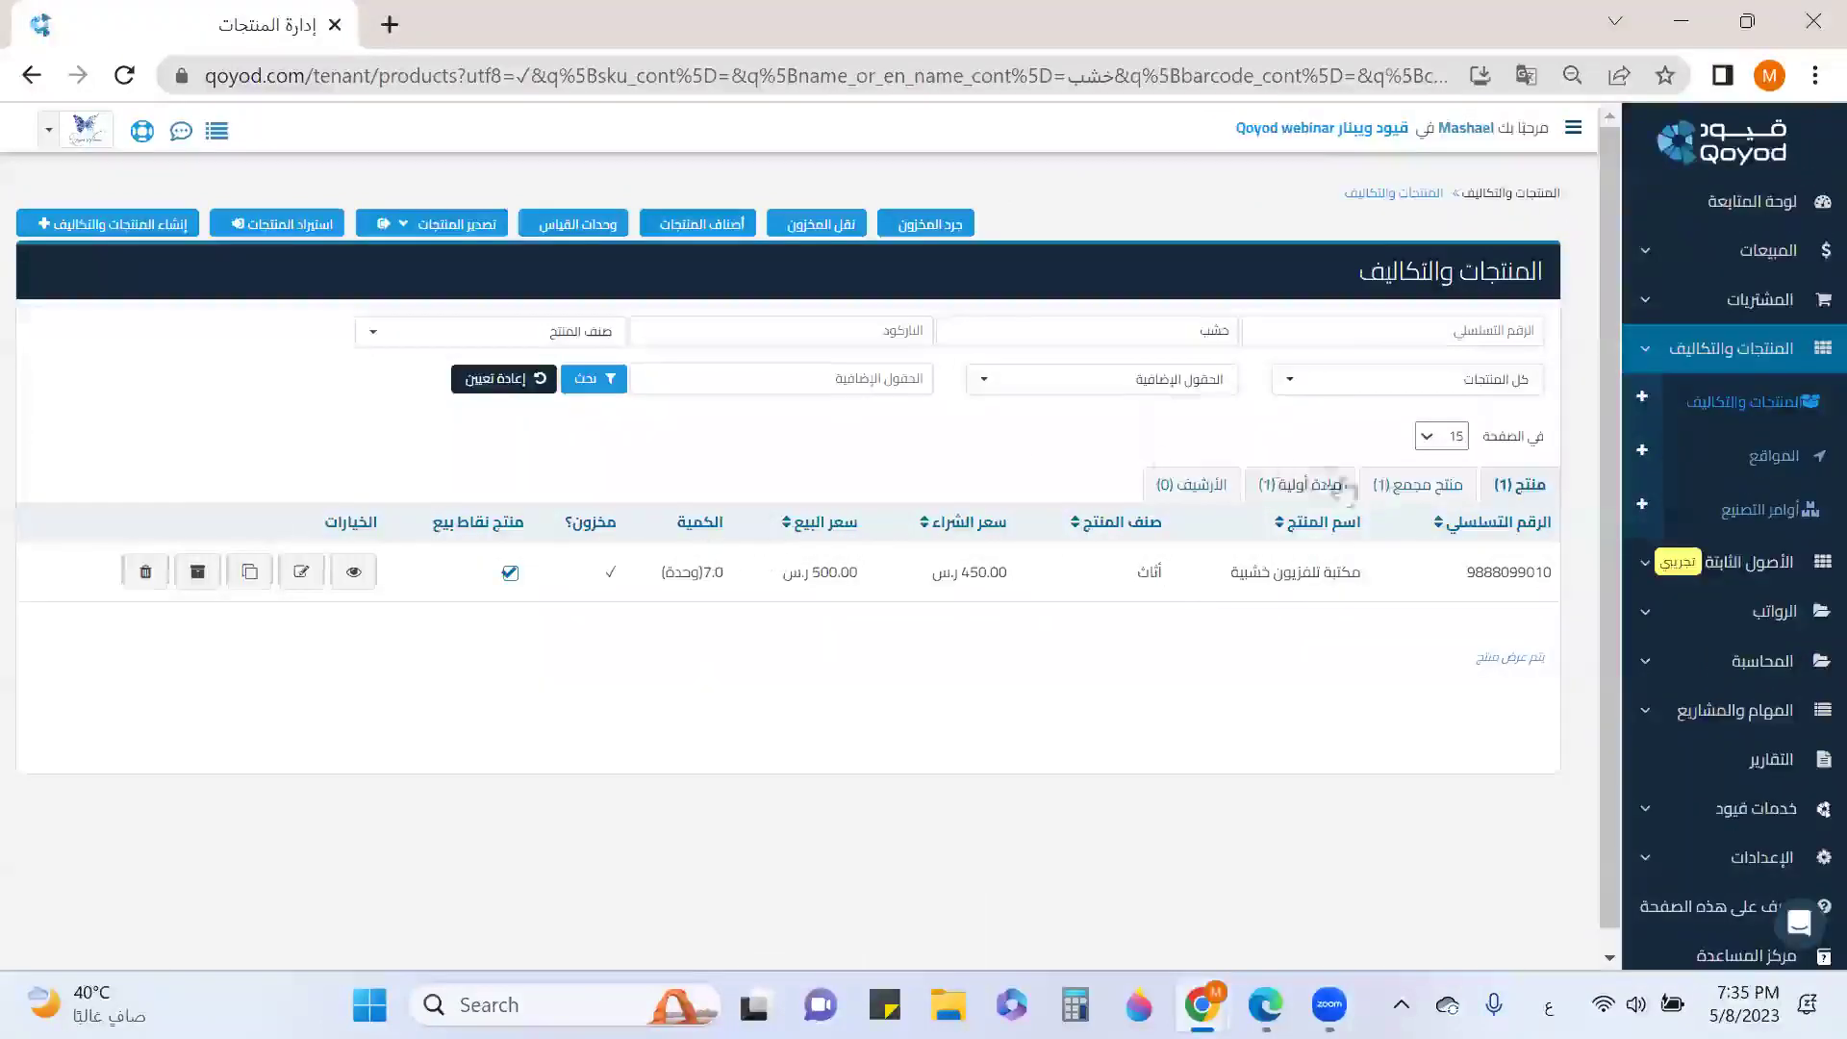
left_click(1301, 491)
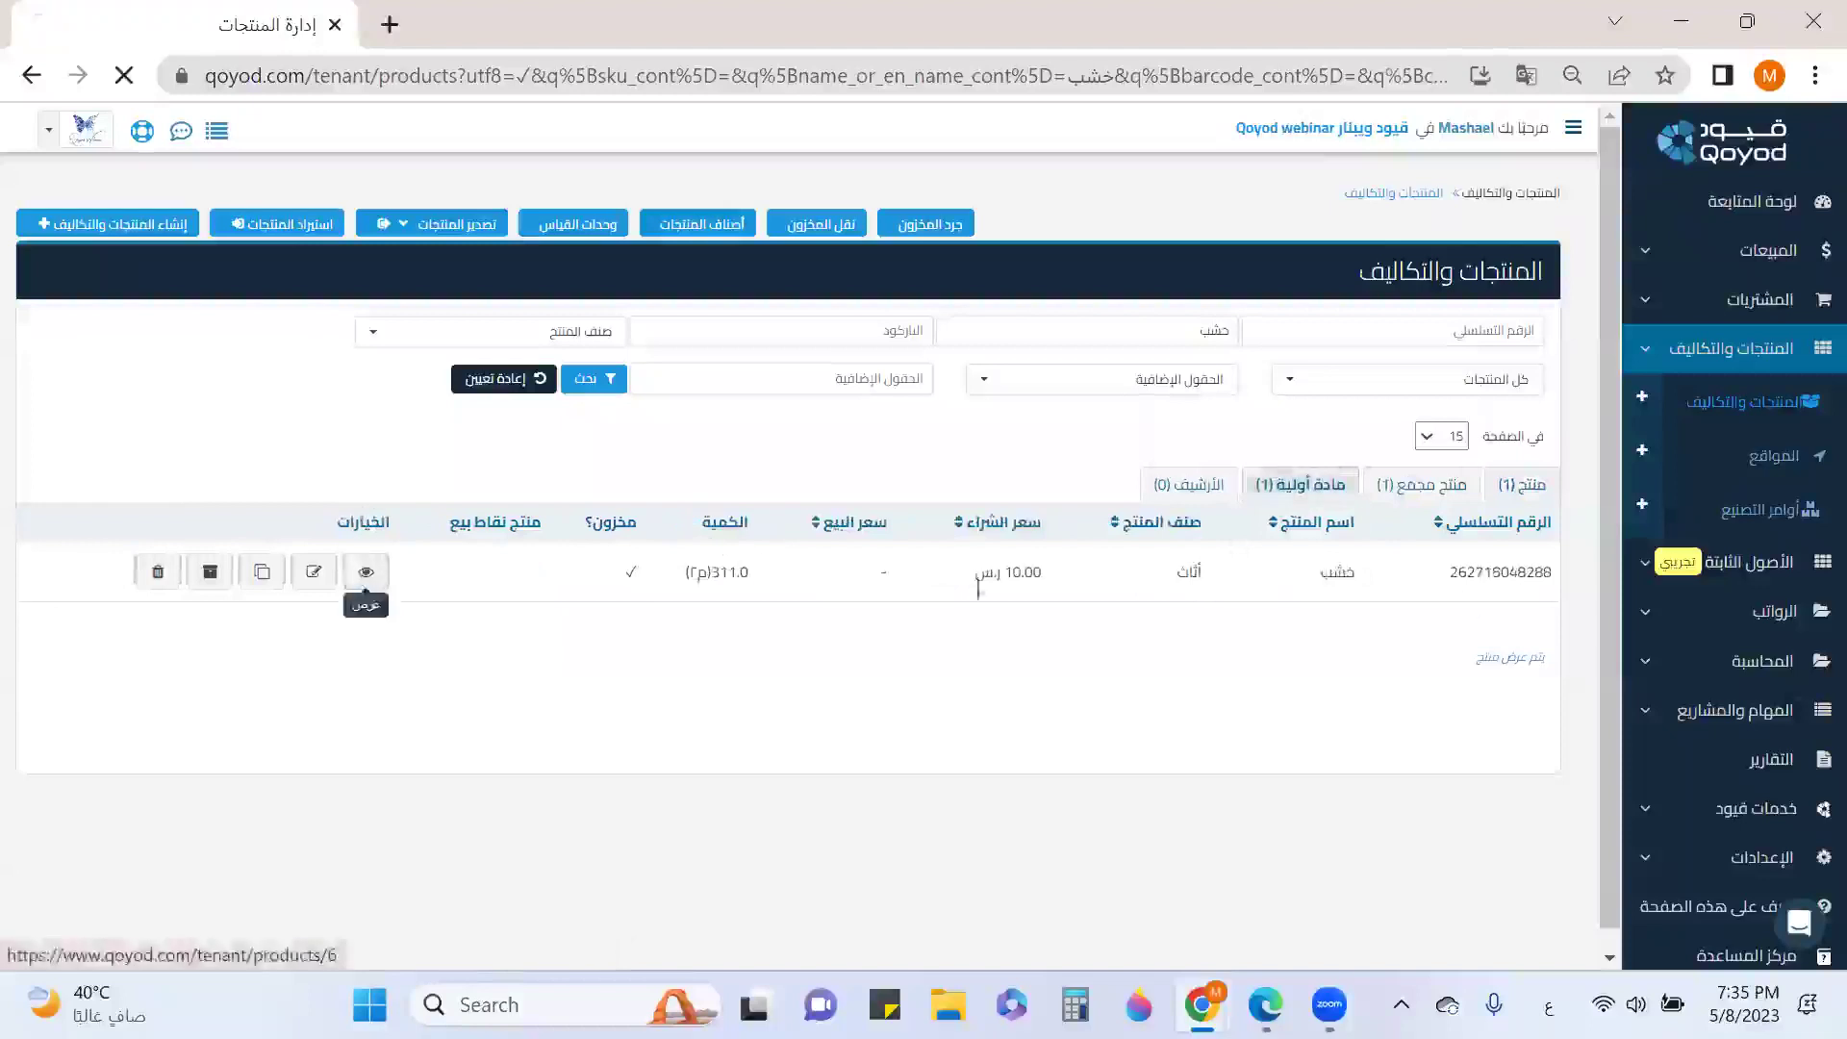
left_click(367, 572)
scroll(1463, 606, "down", 3)
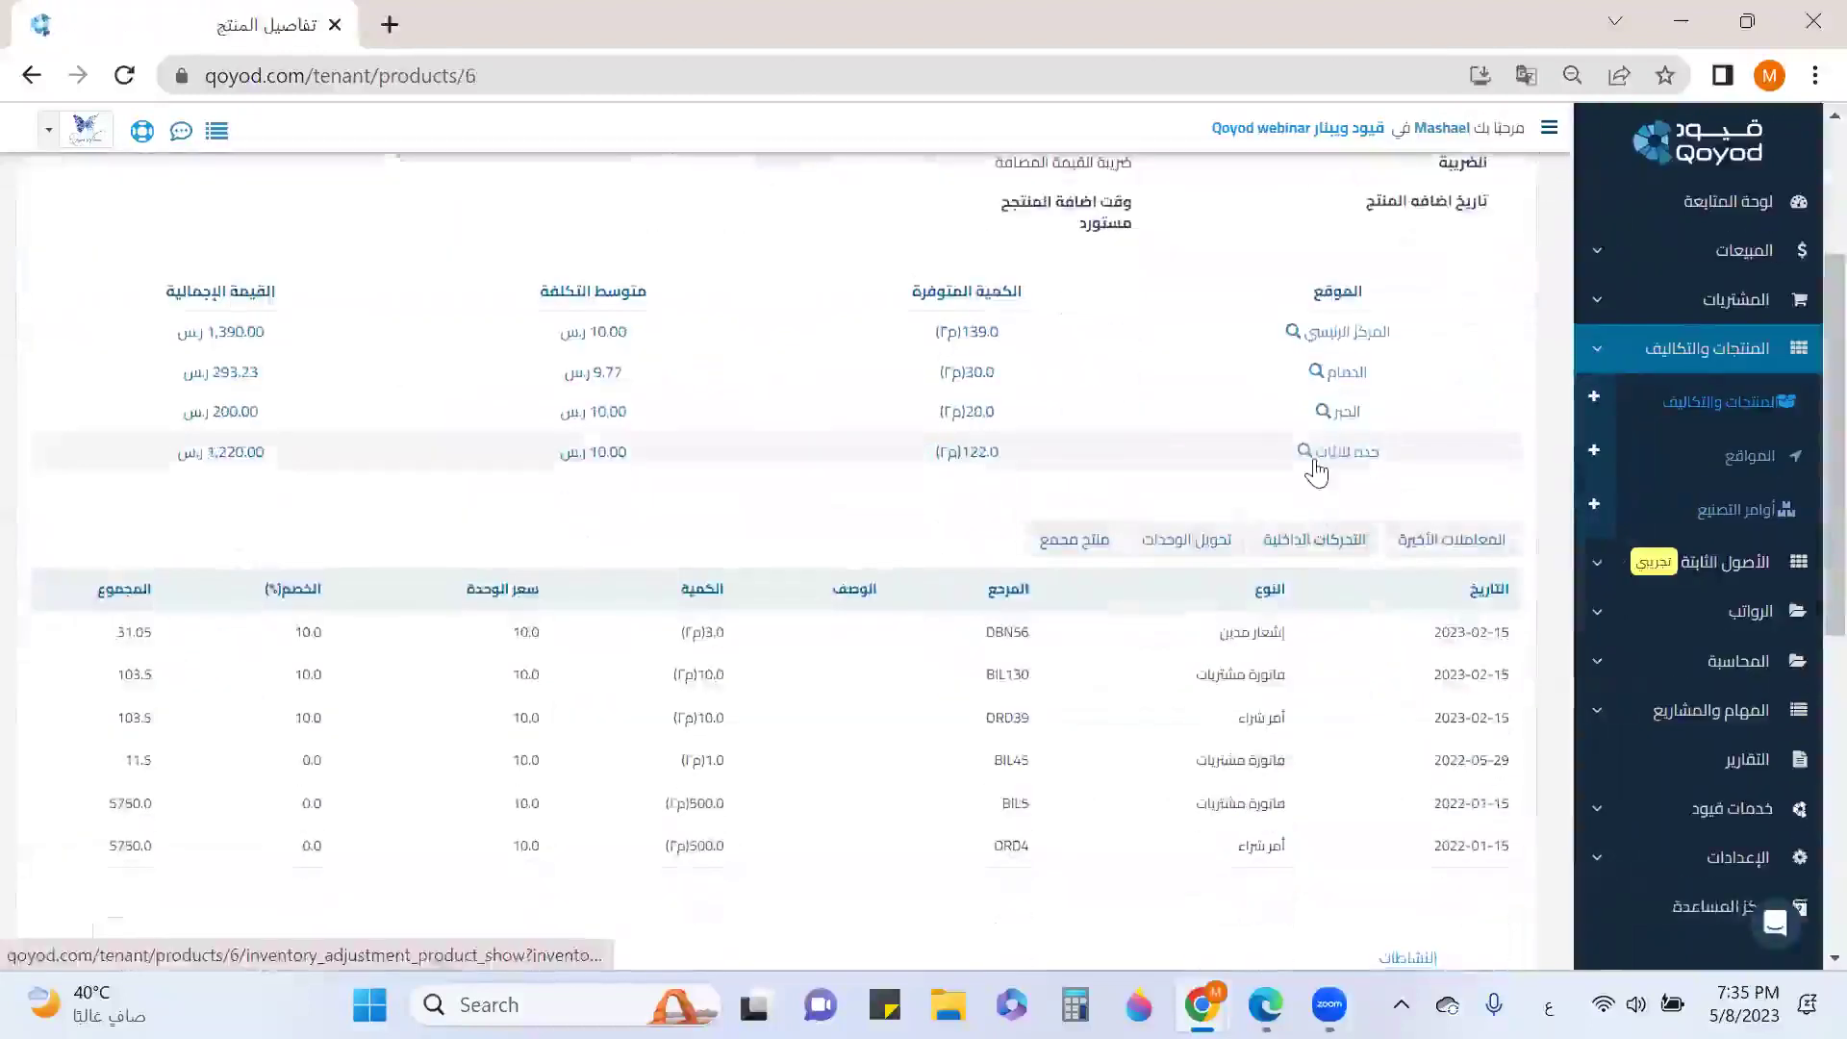
left_click(1297, 447)
left_click_drag(600, 735, 645, 745)
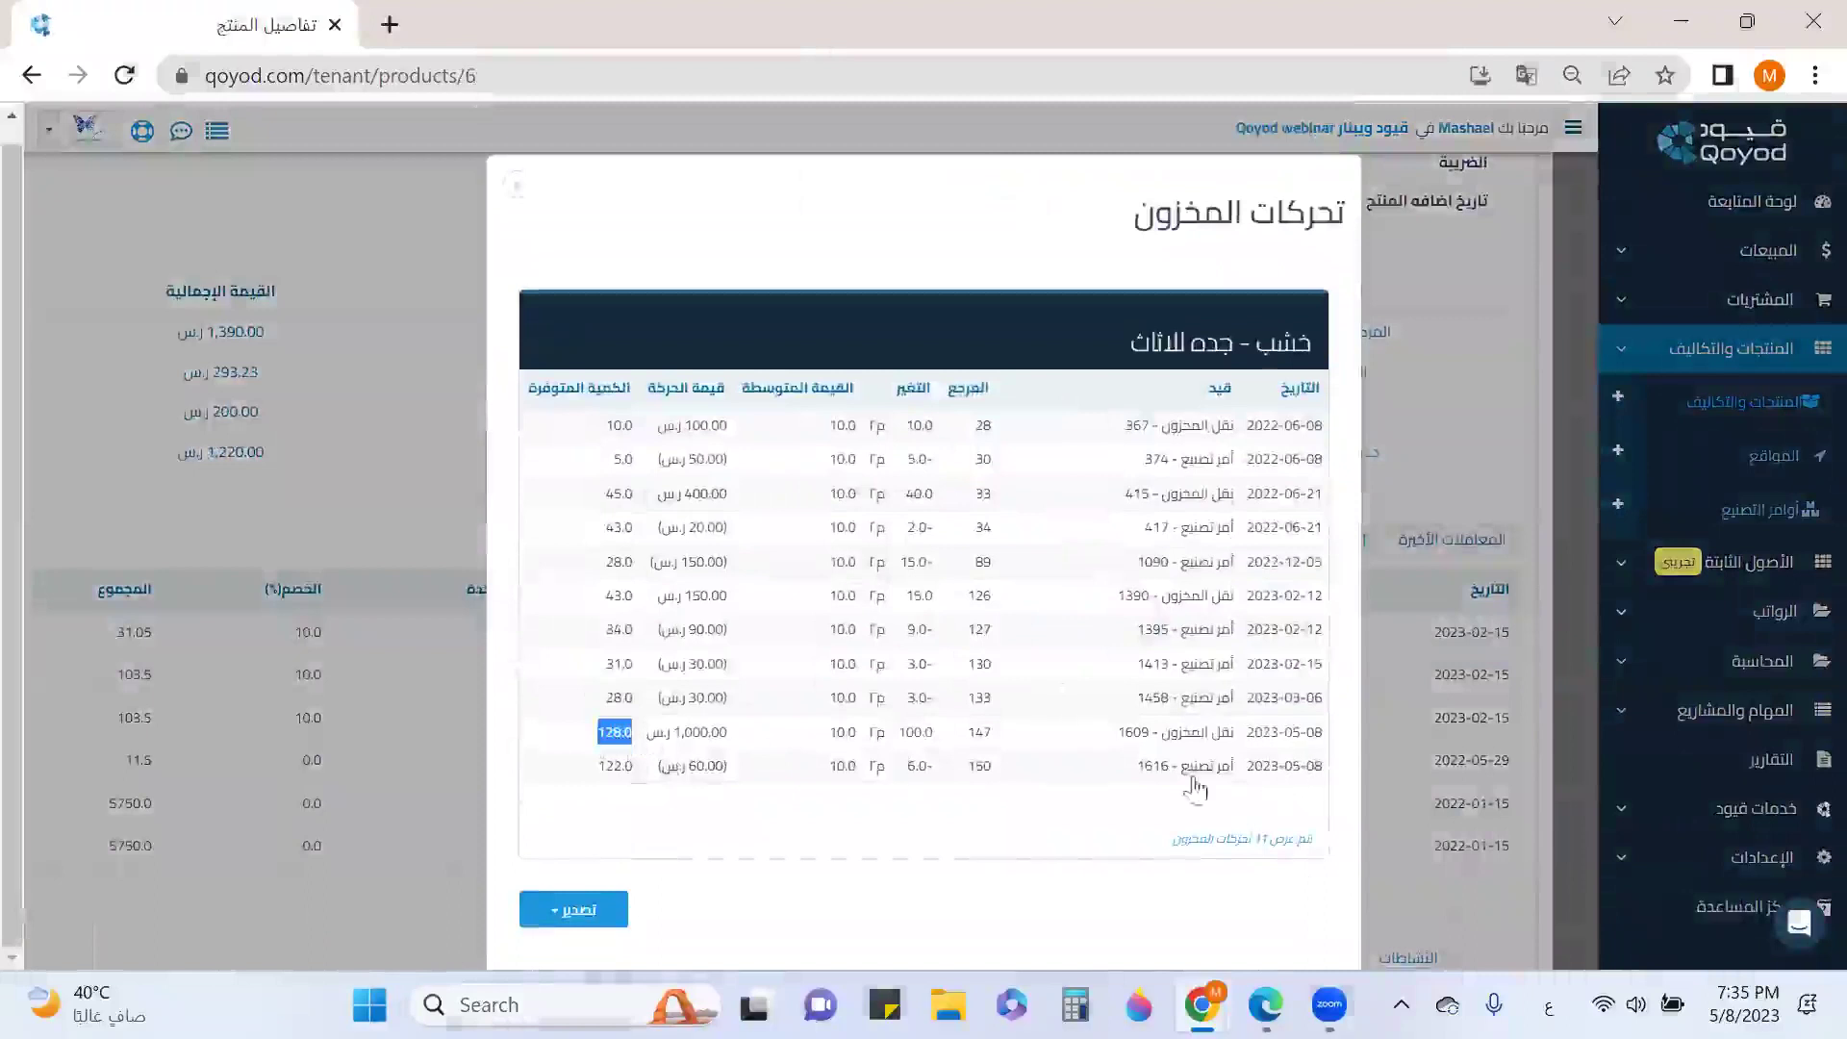
double_click(910, 767)
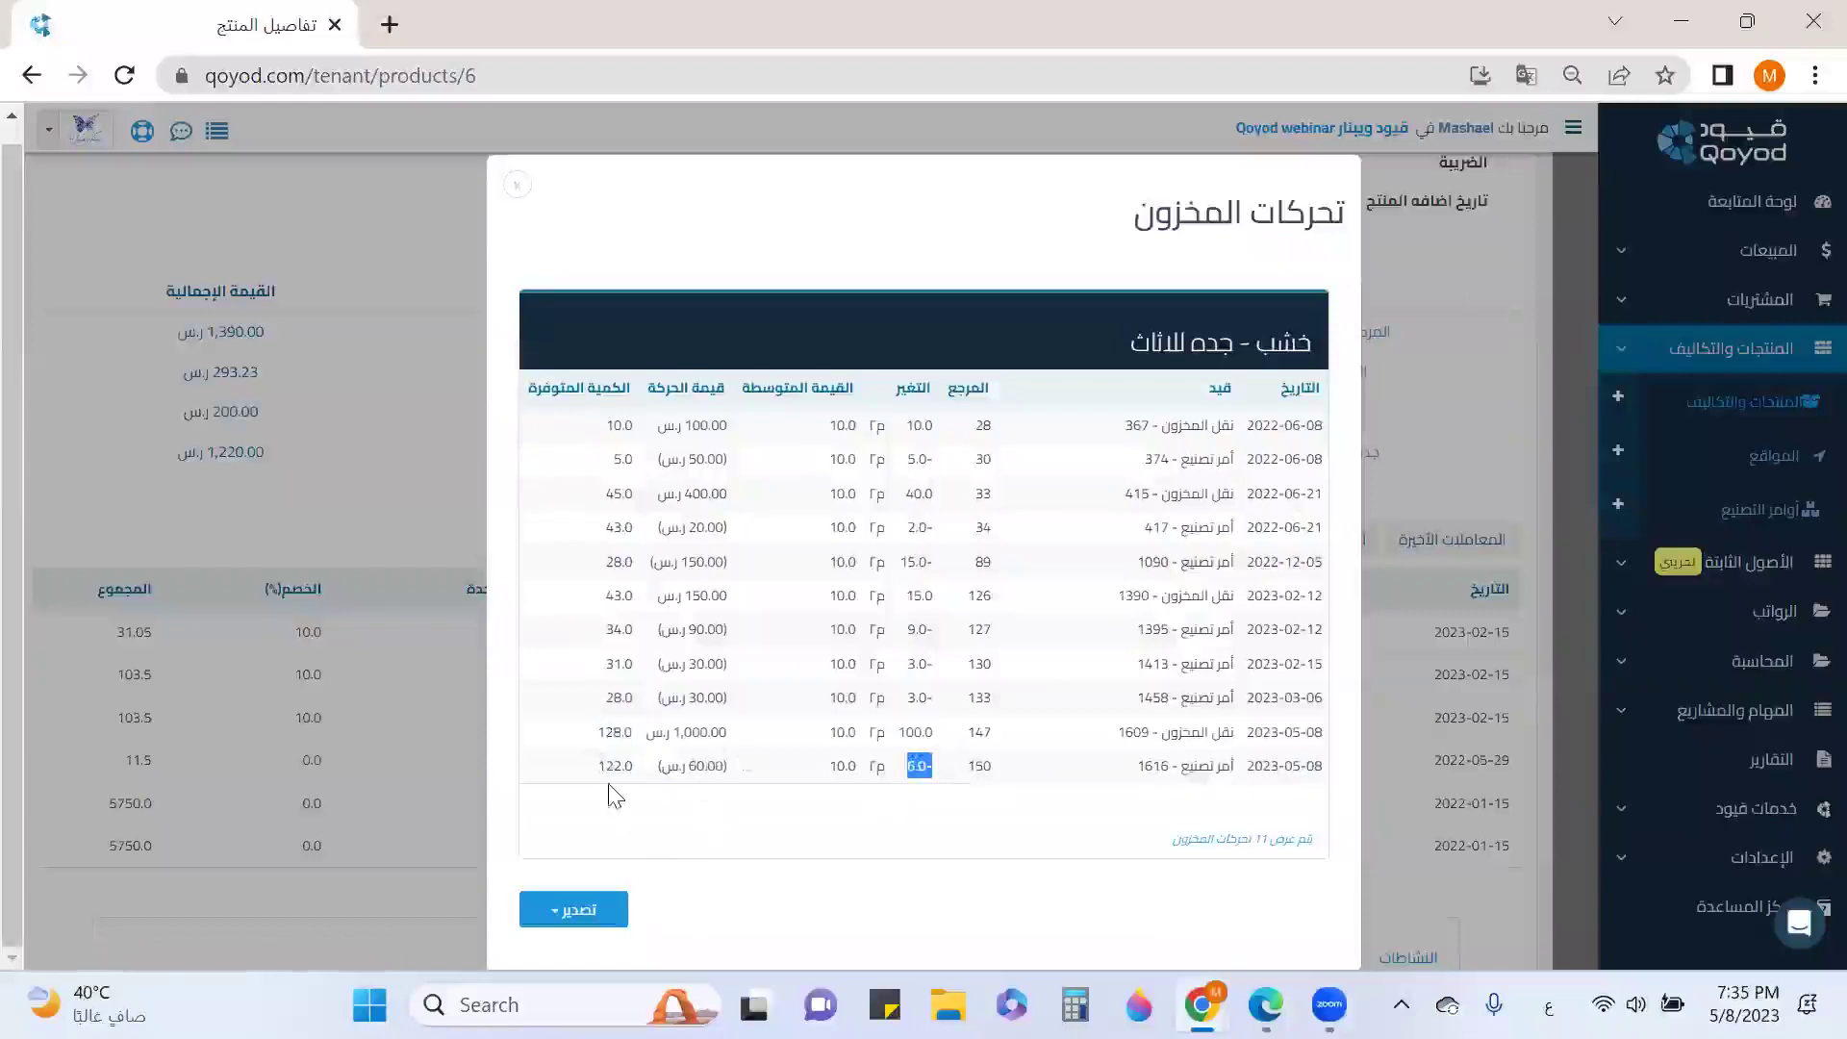
left_click(516, 184)
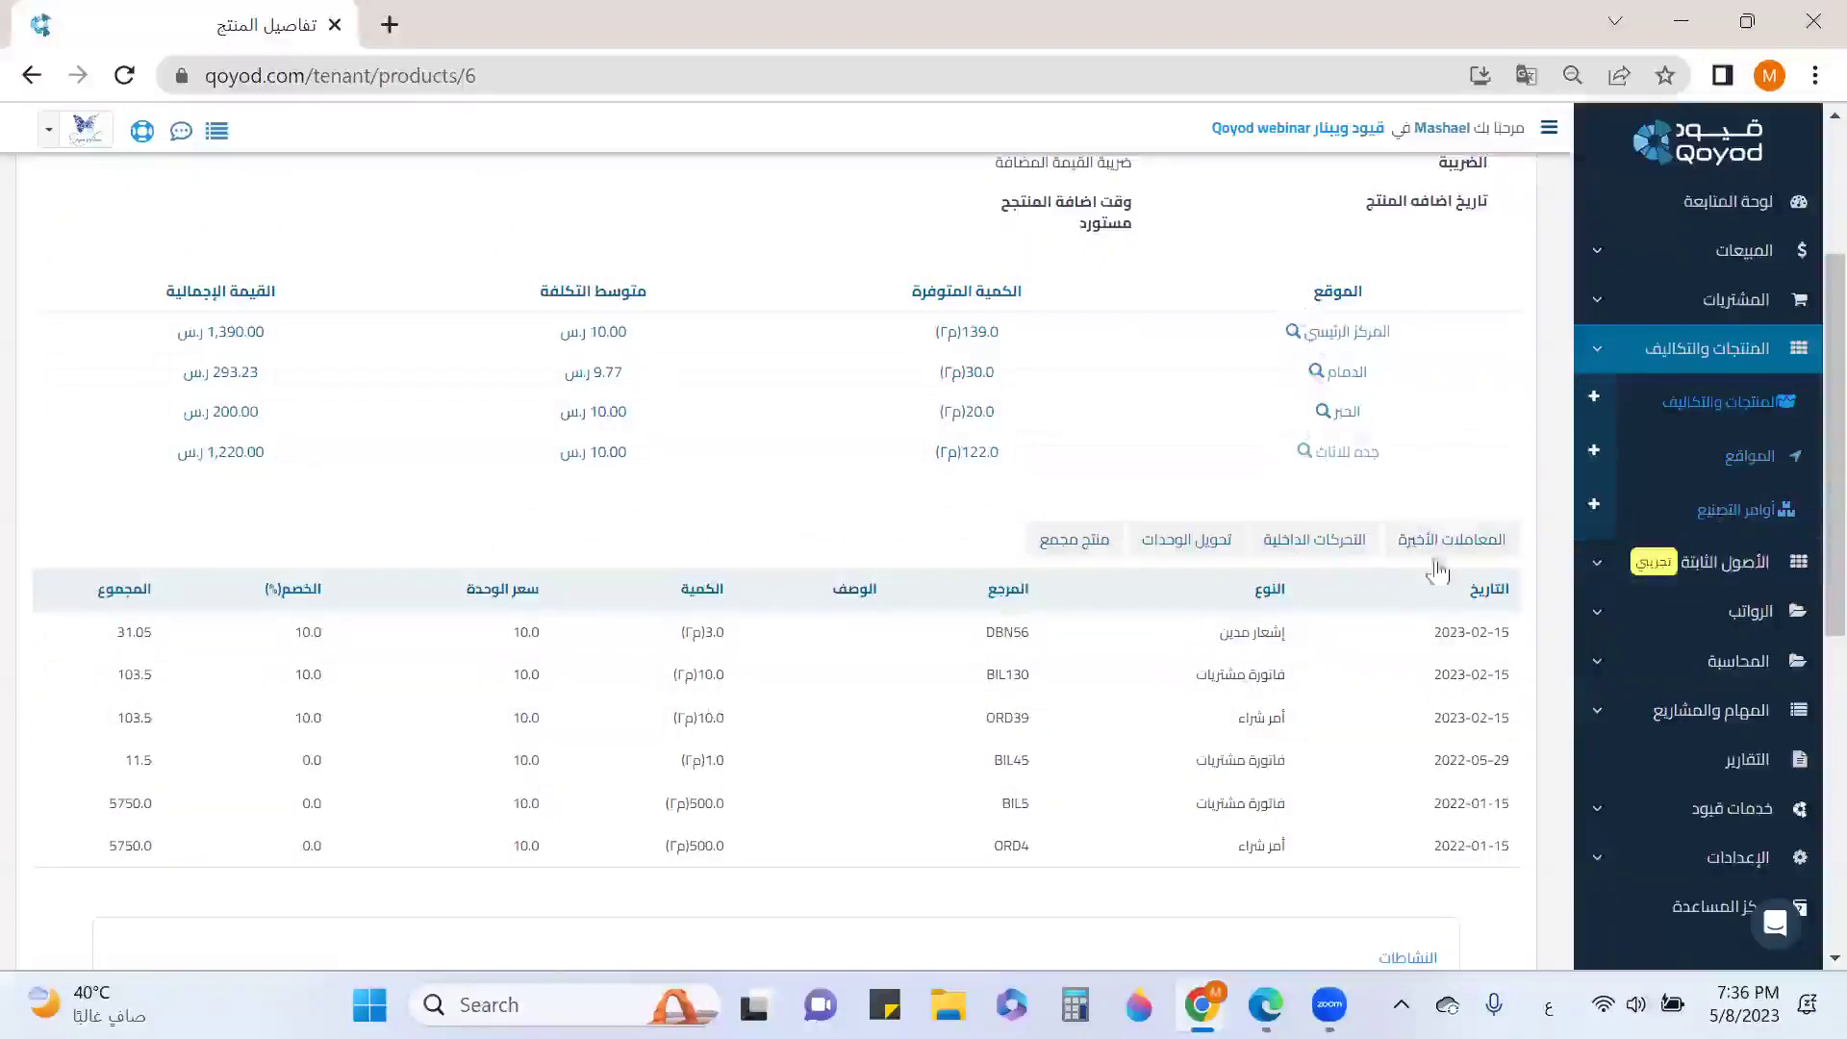
Open the manufacturing orders list and scroll through it to the completed storage bench order.
left_click(1693, 408)
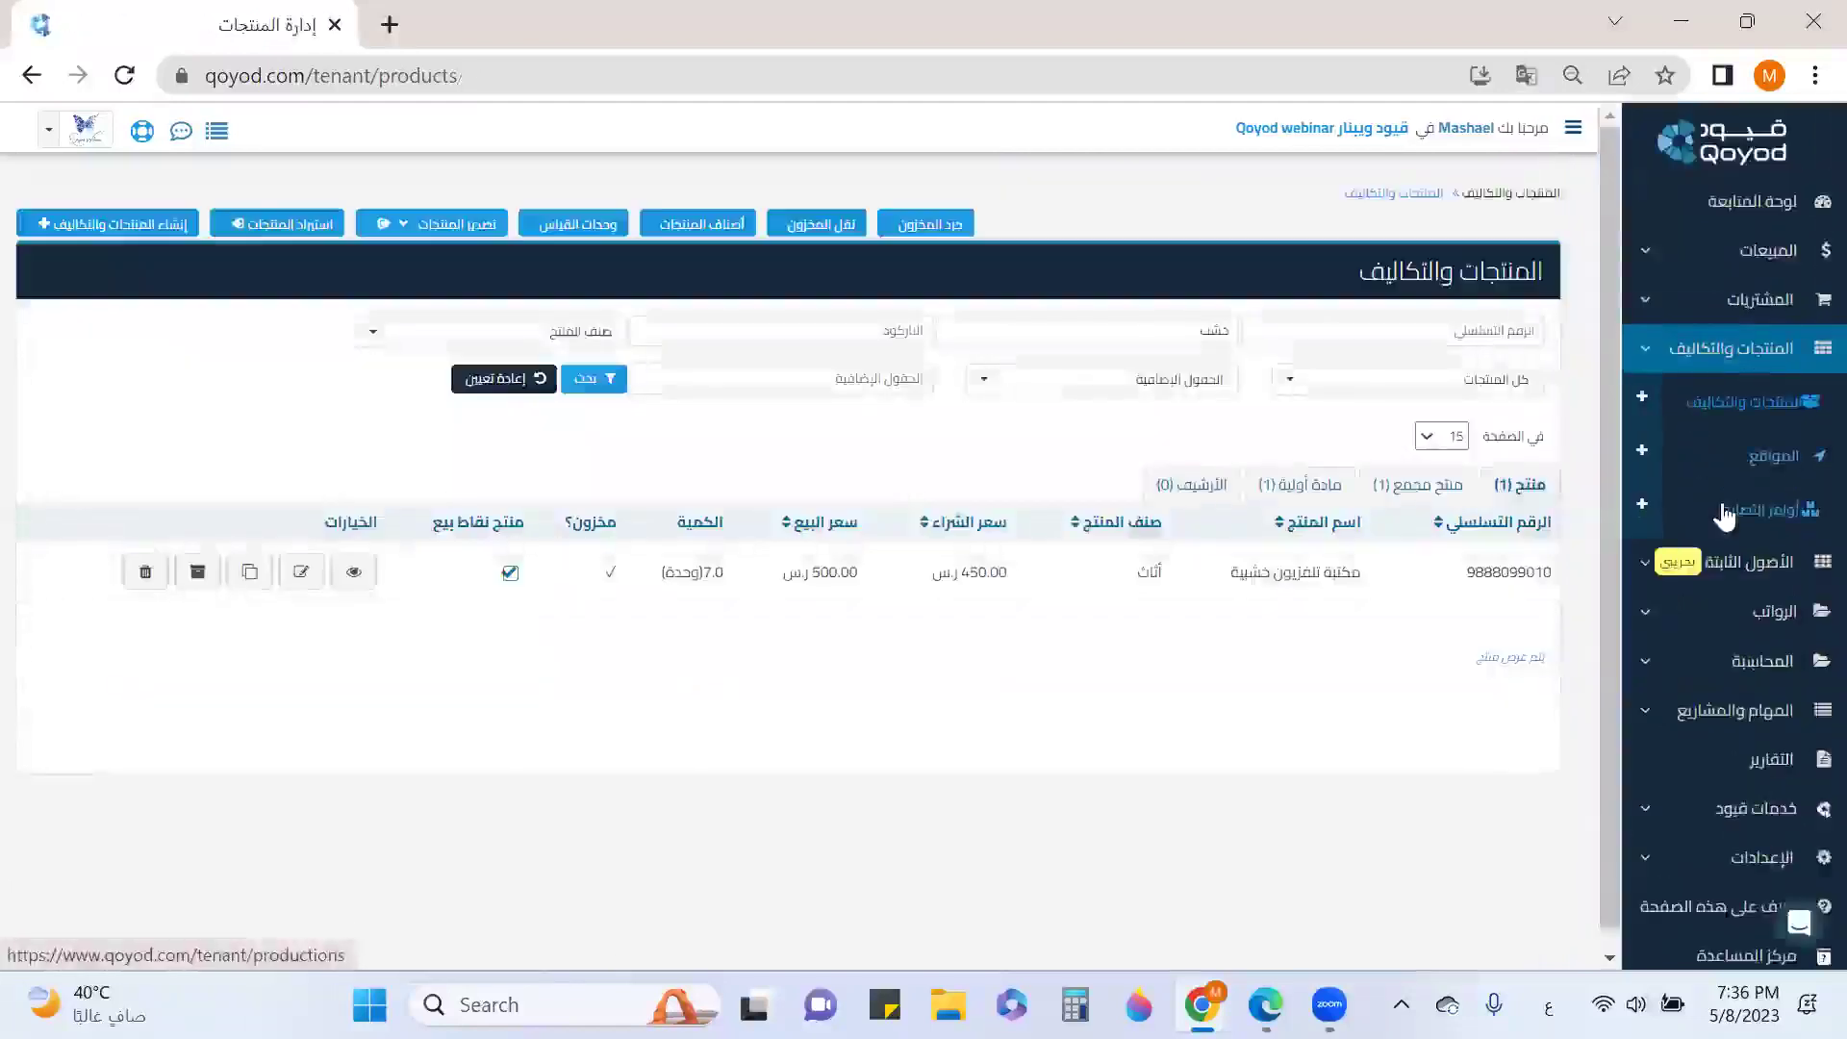
left_click(1724, 514)
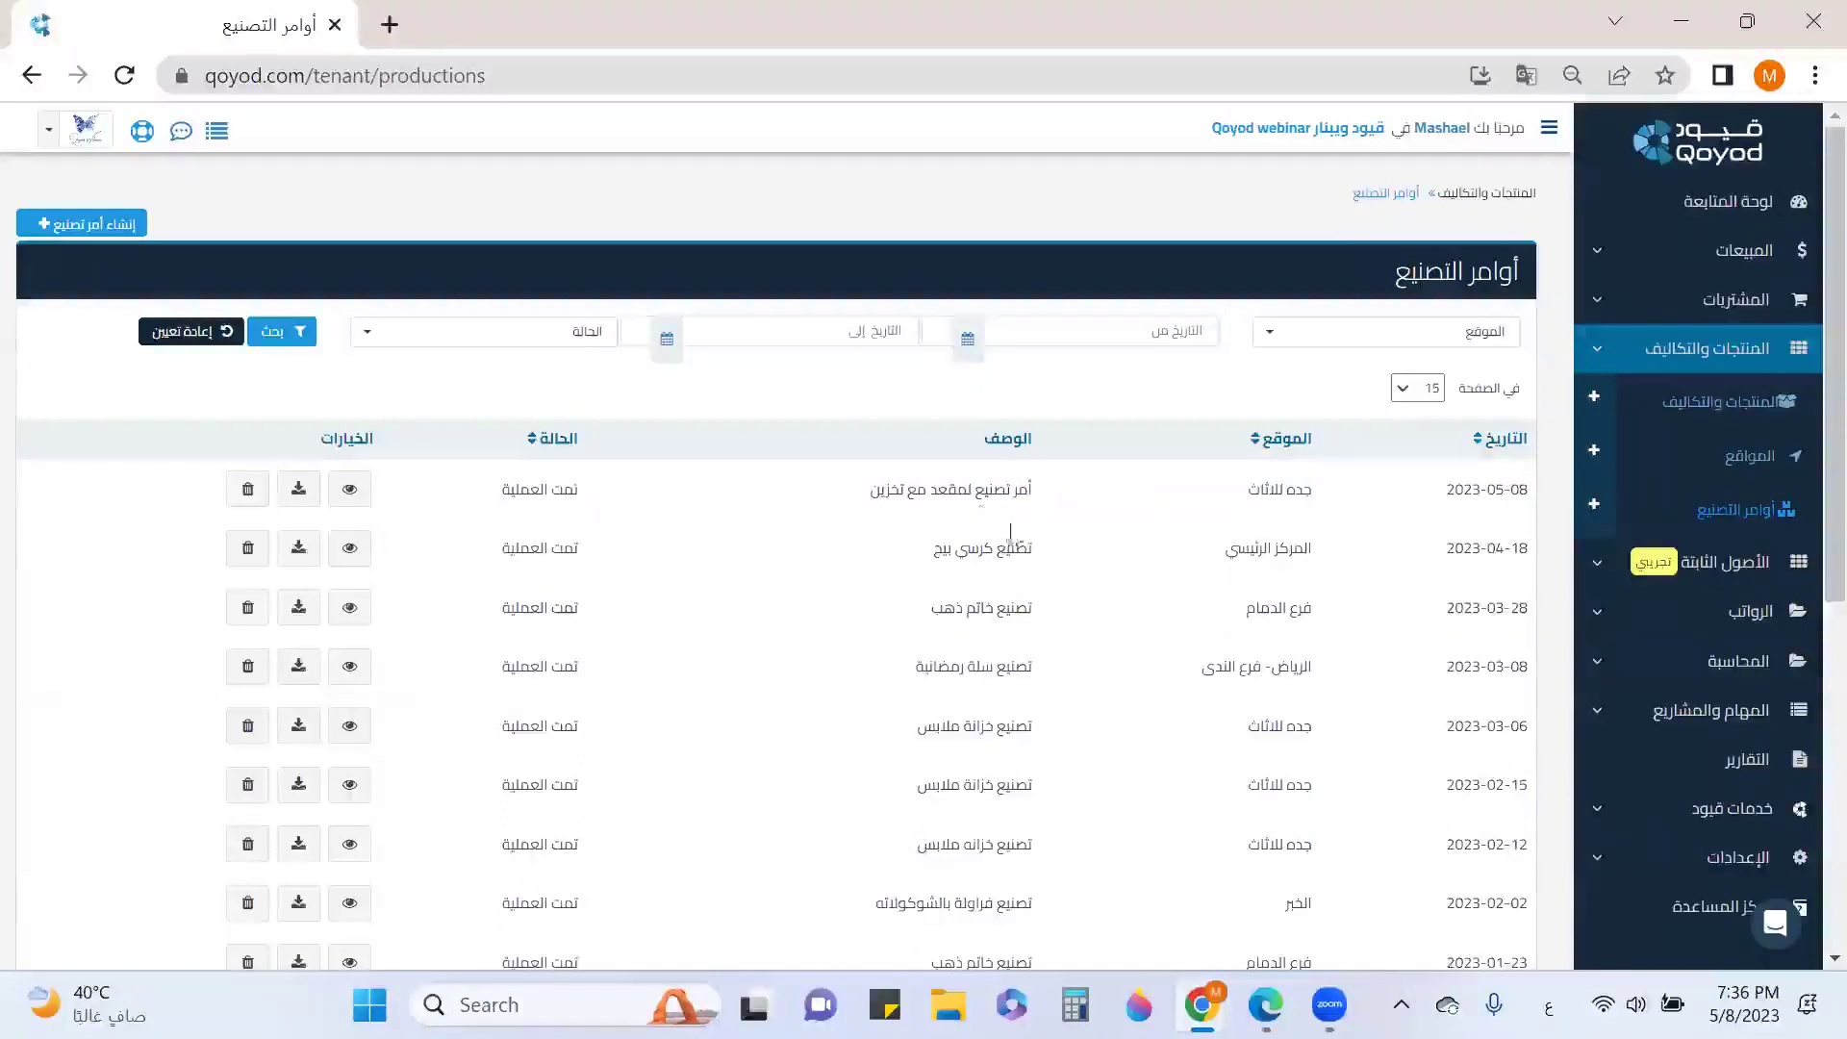
scroll(1258, 646, "down", 2)
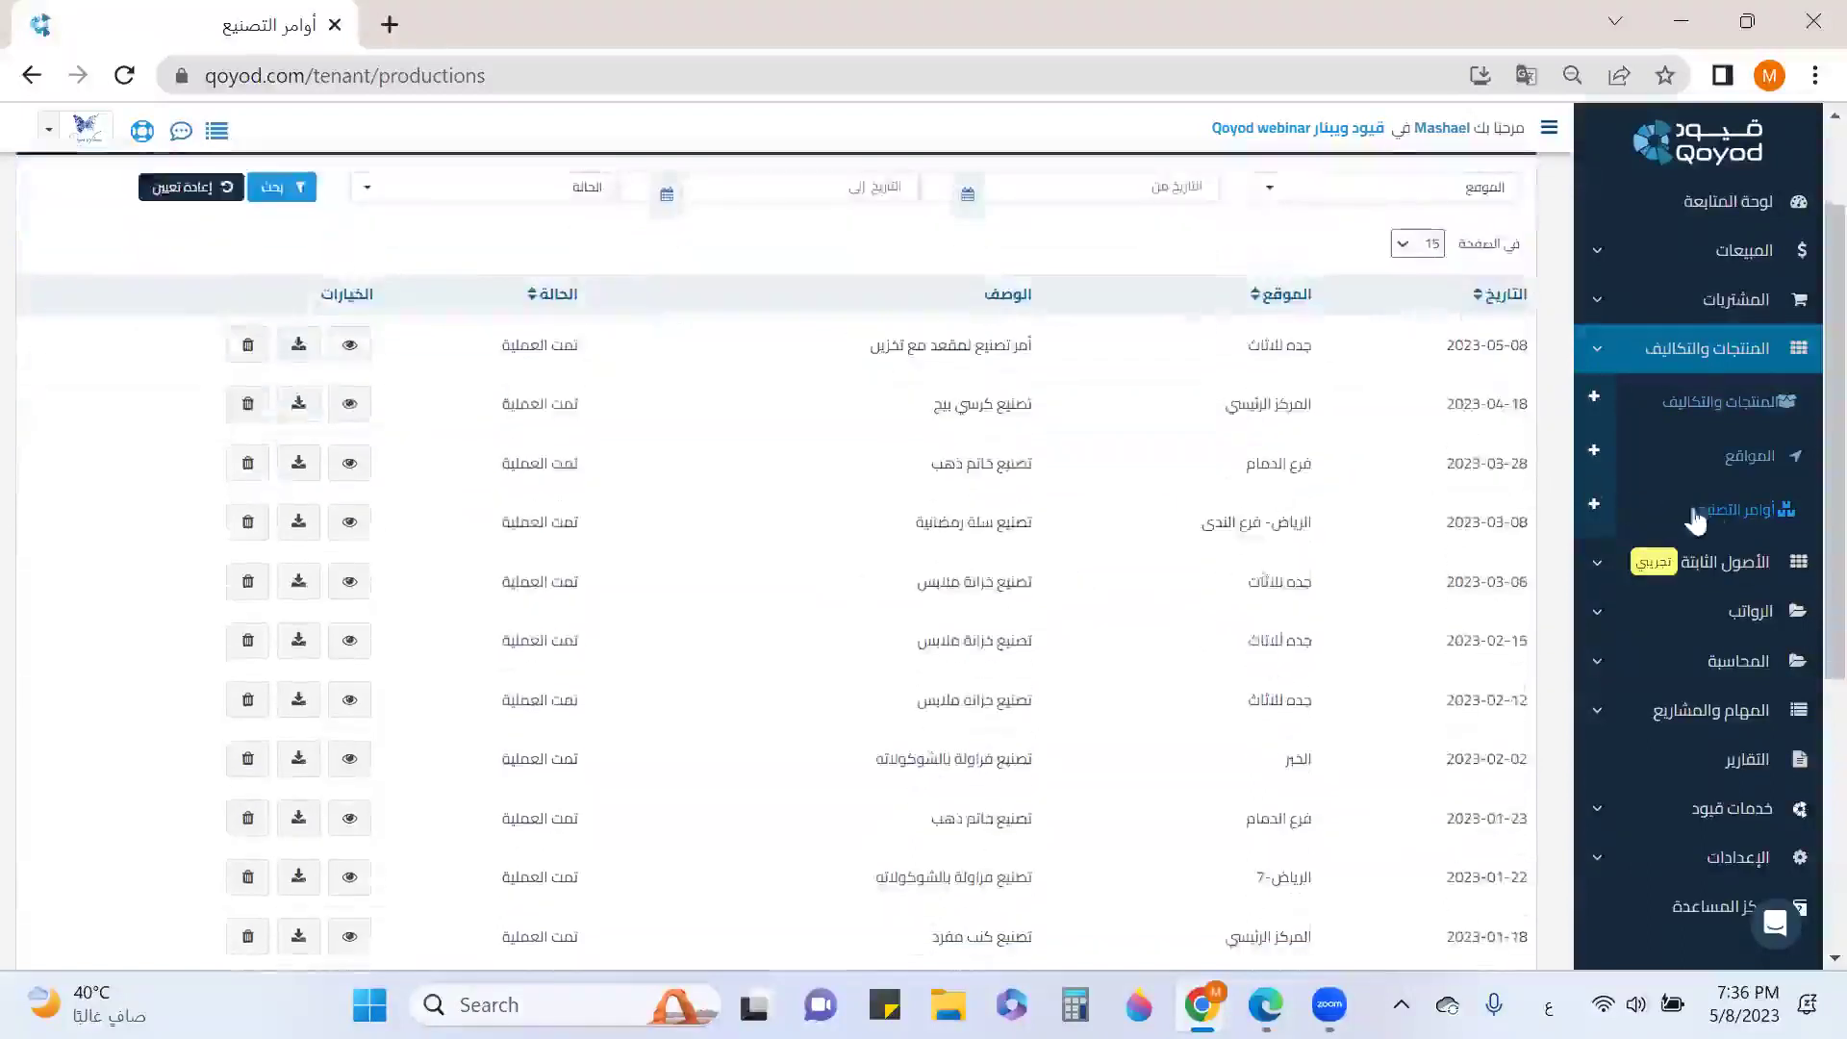
scroll(1253, 495, "down", 2)
scroll(1253, 496, "down", 3)
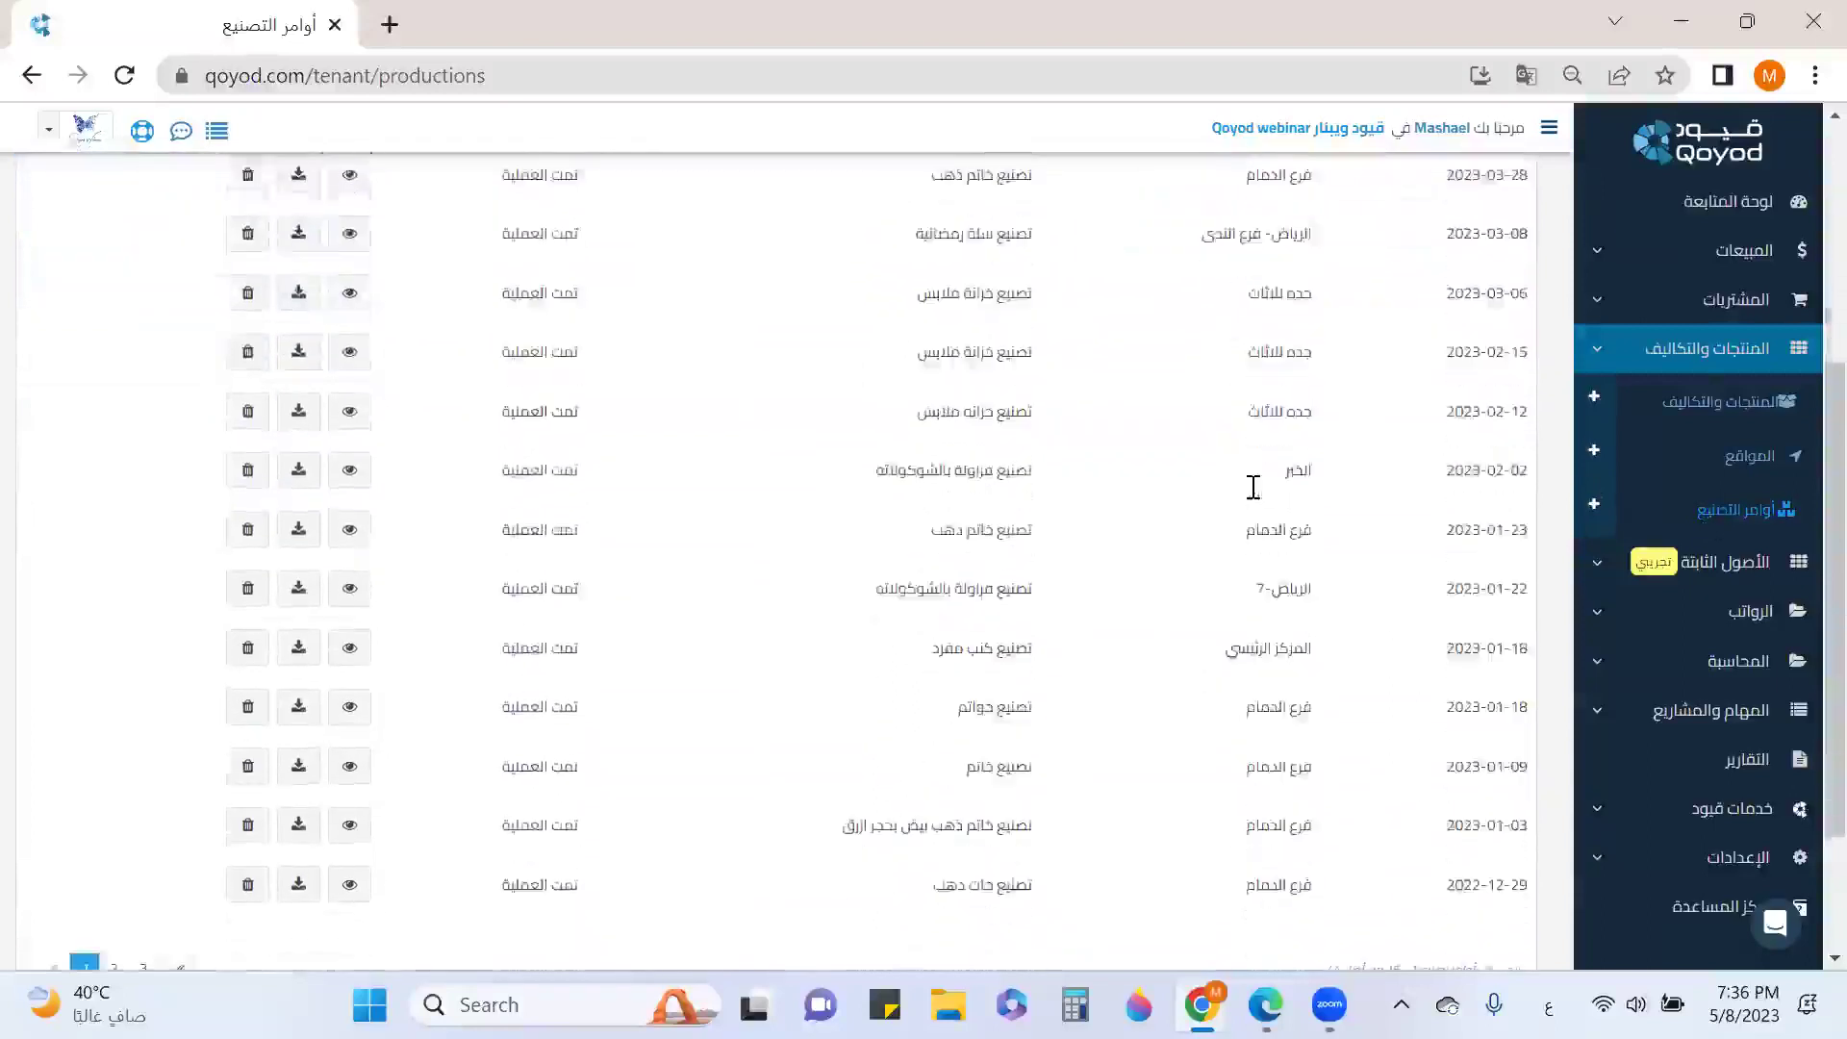
scroll(1248, 499, "up", 5)
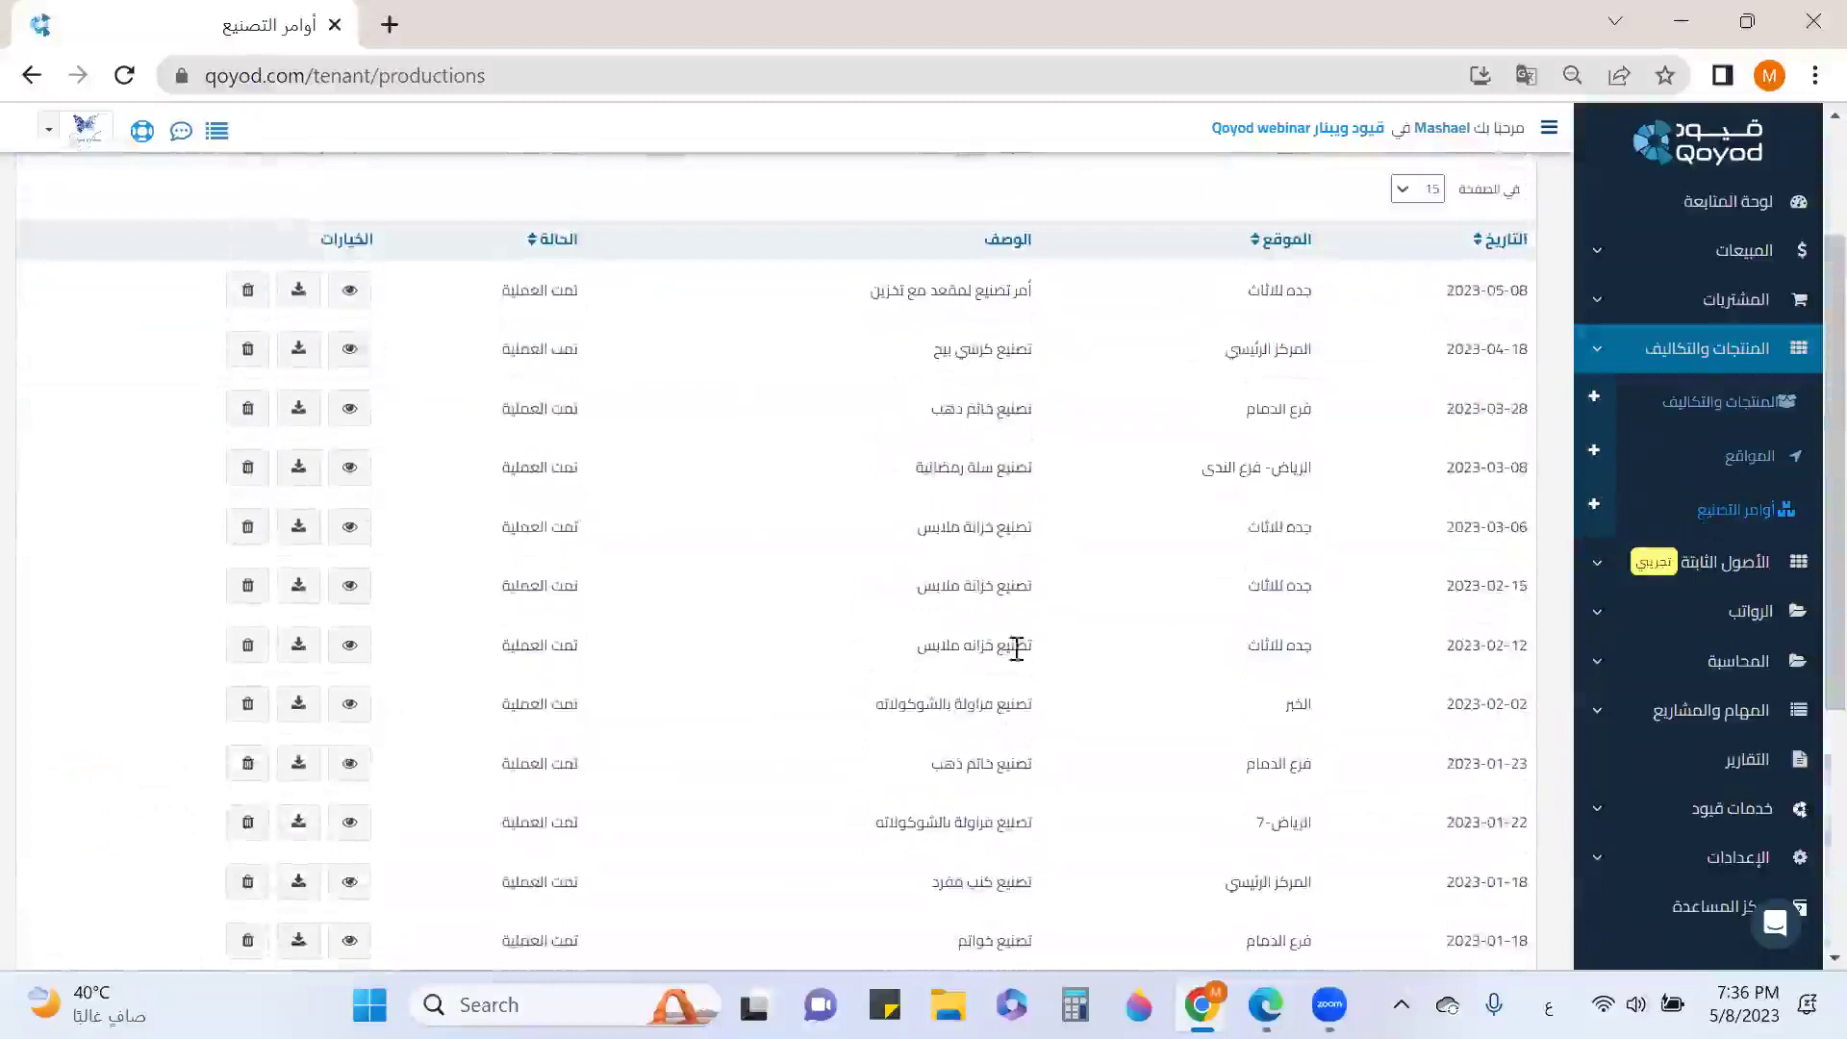
scroll(1017, 648, "up", 3)
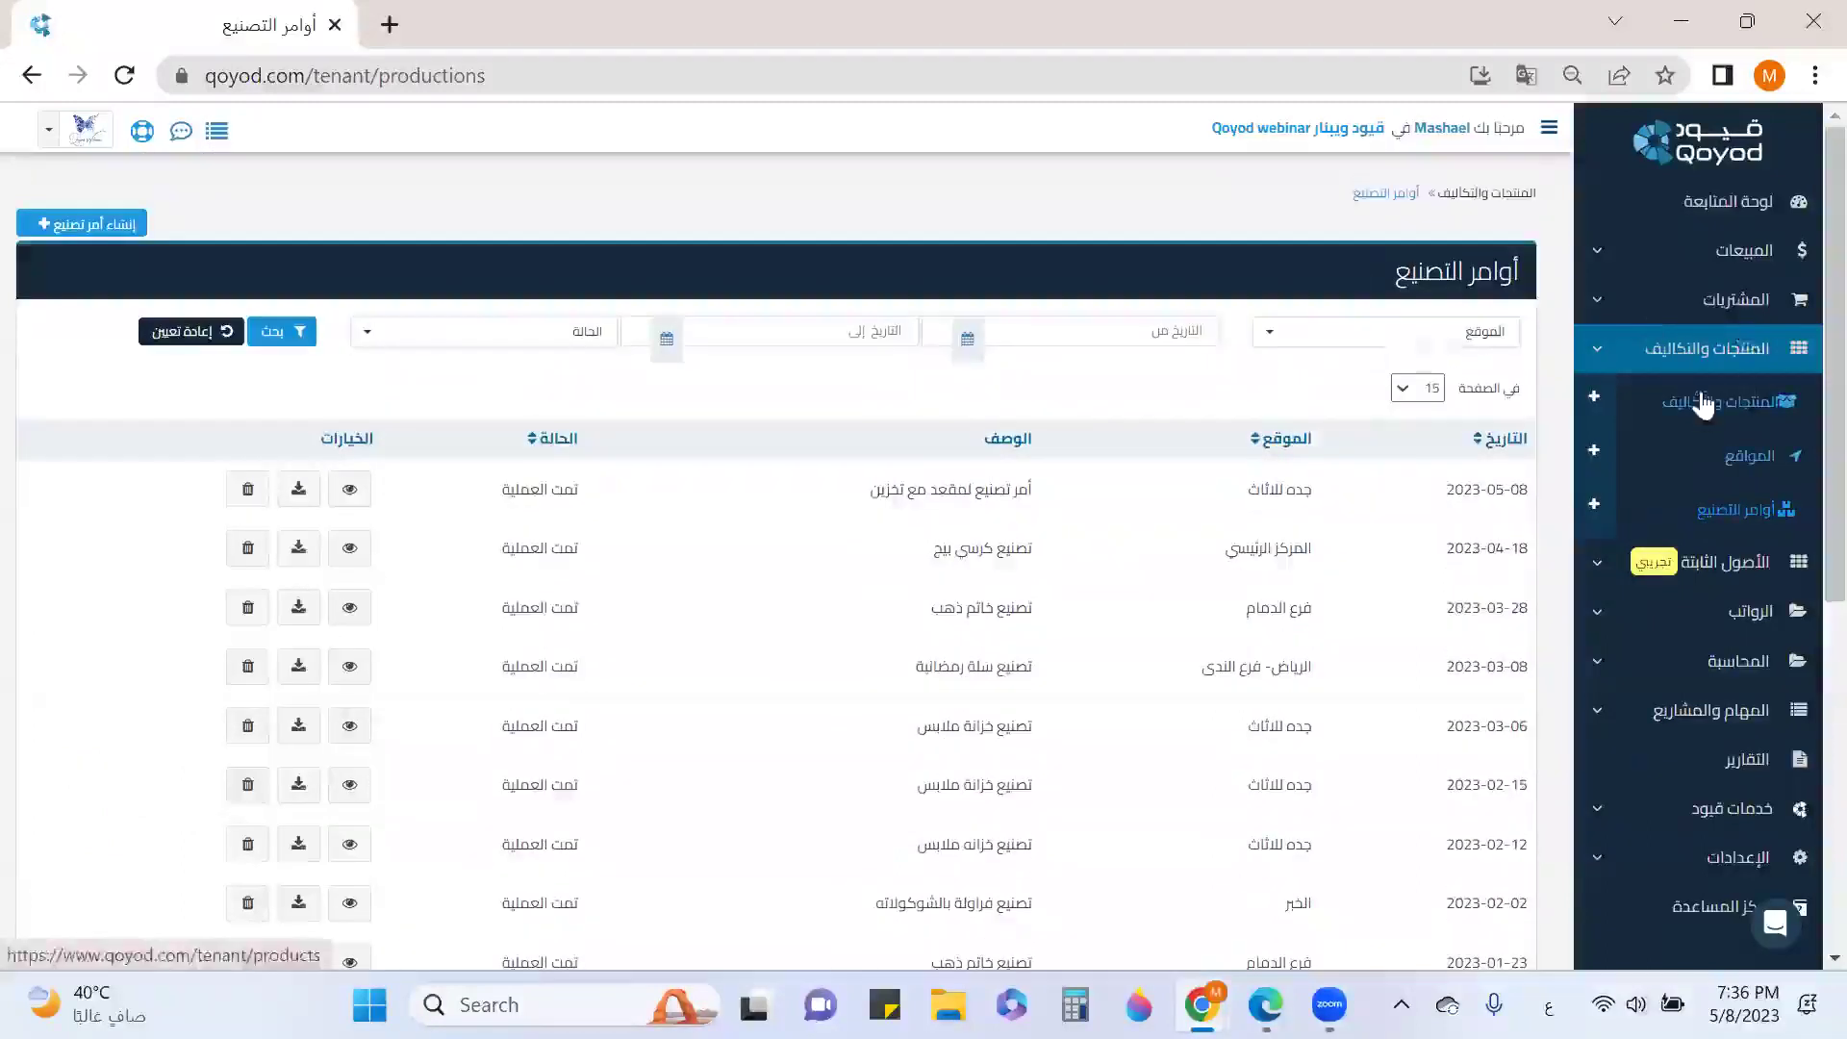
Return to the products list and filter it to bundled (منتج مجمع) products.
left_click(1702, 404)
left_click(1400, 486)
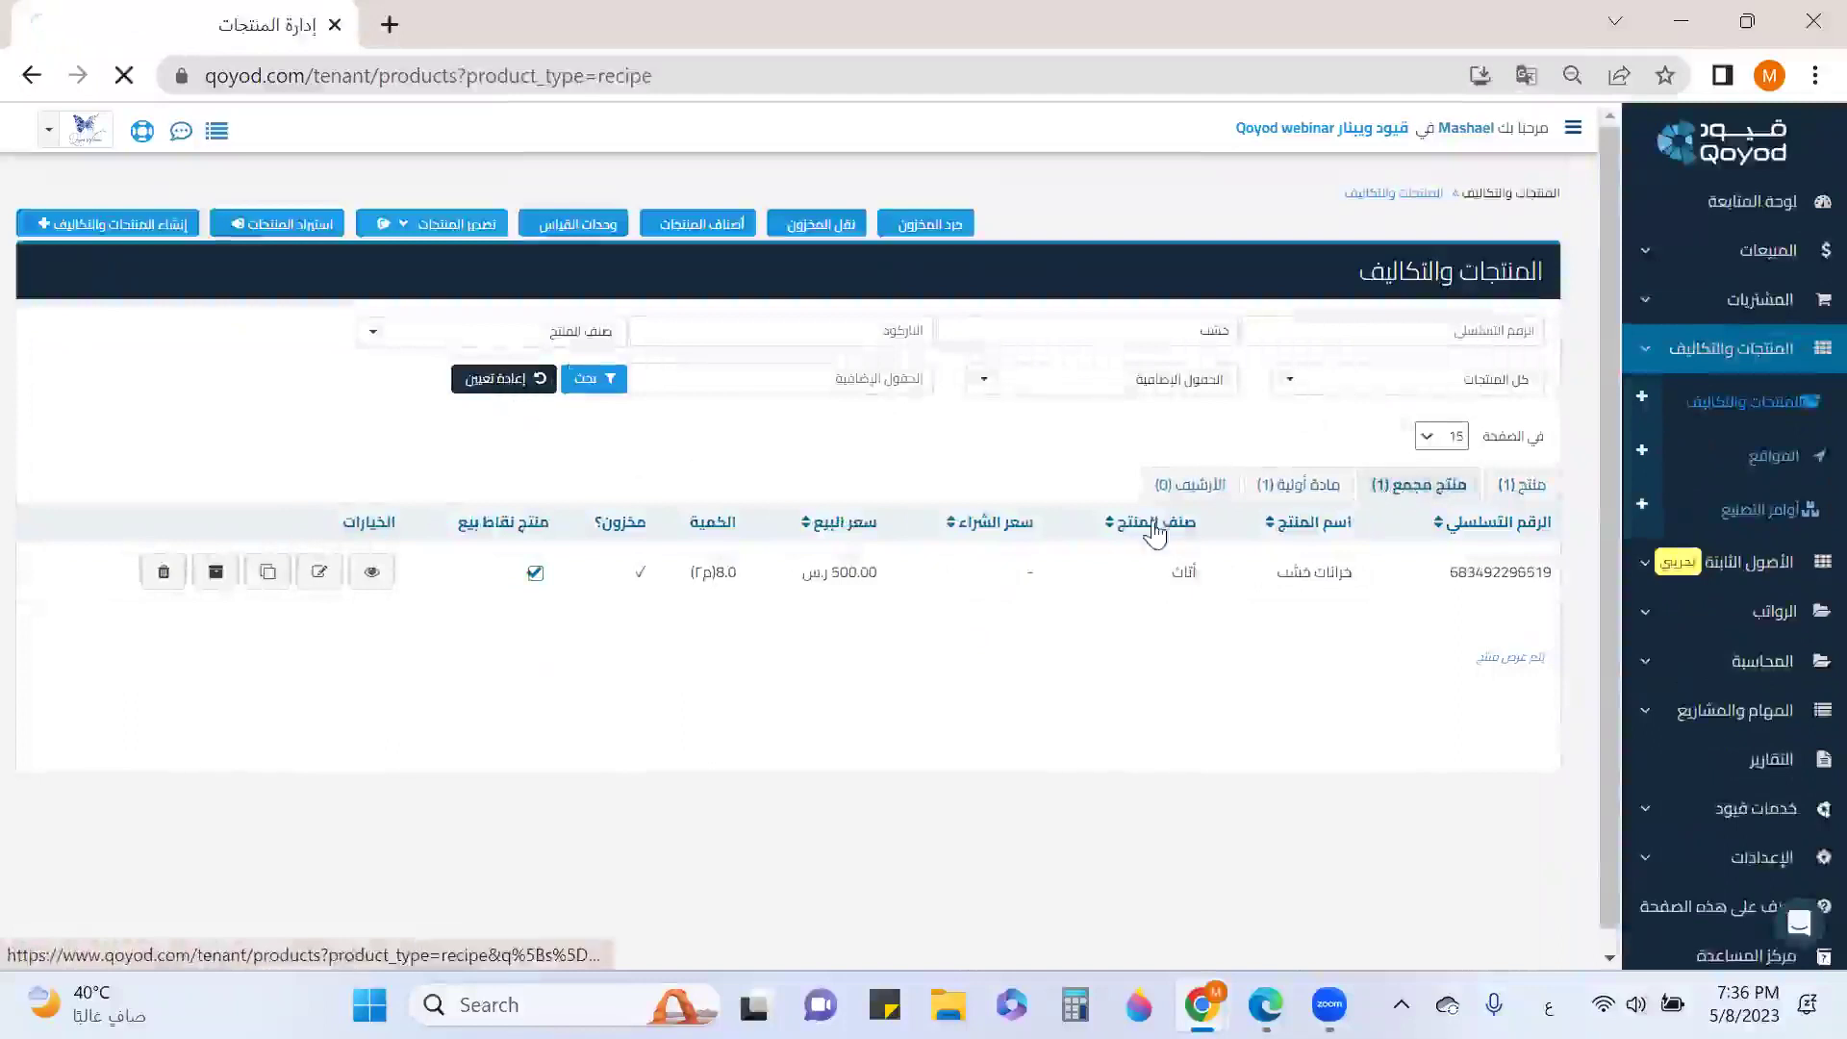
scroll(1331, 539, "down", 10)
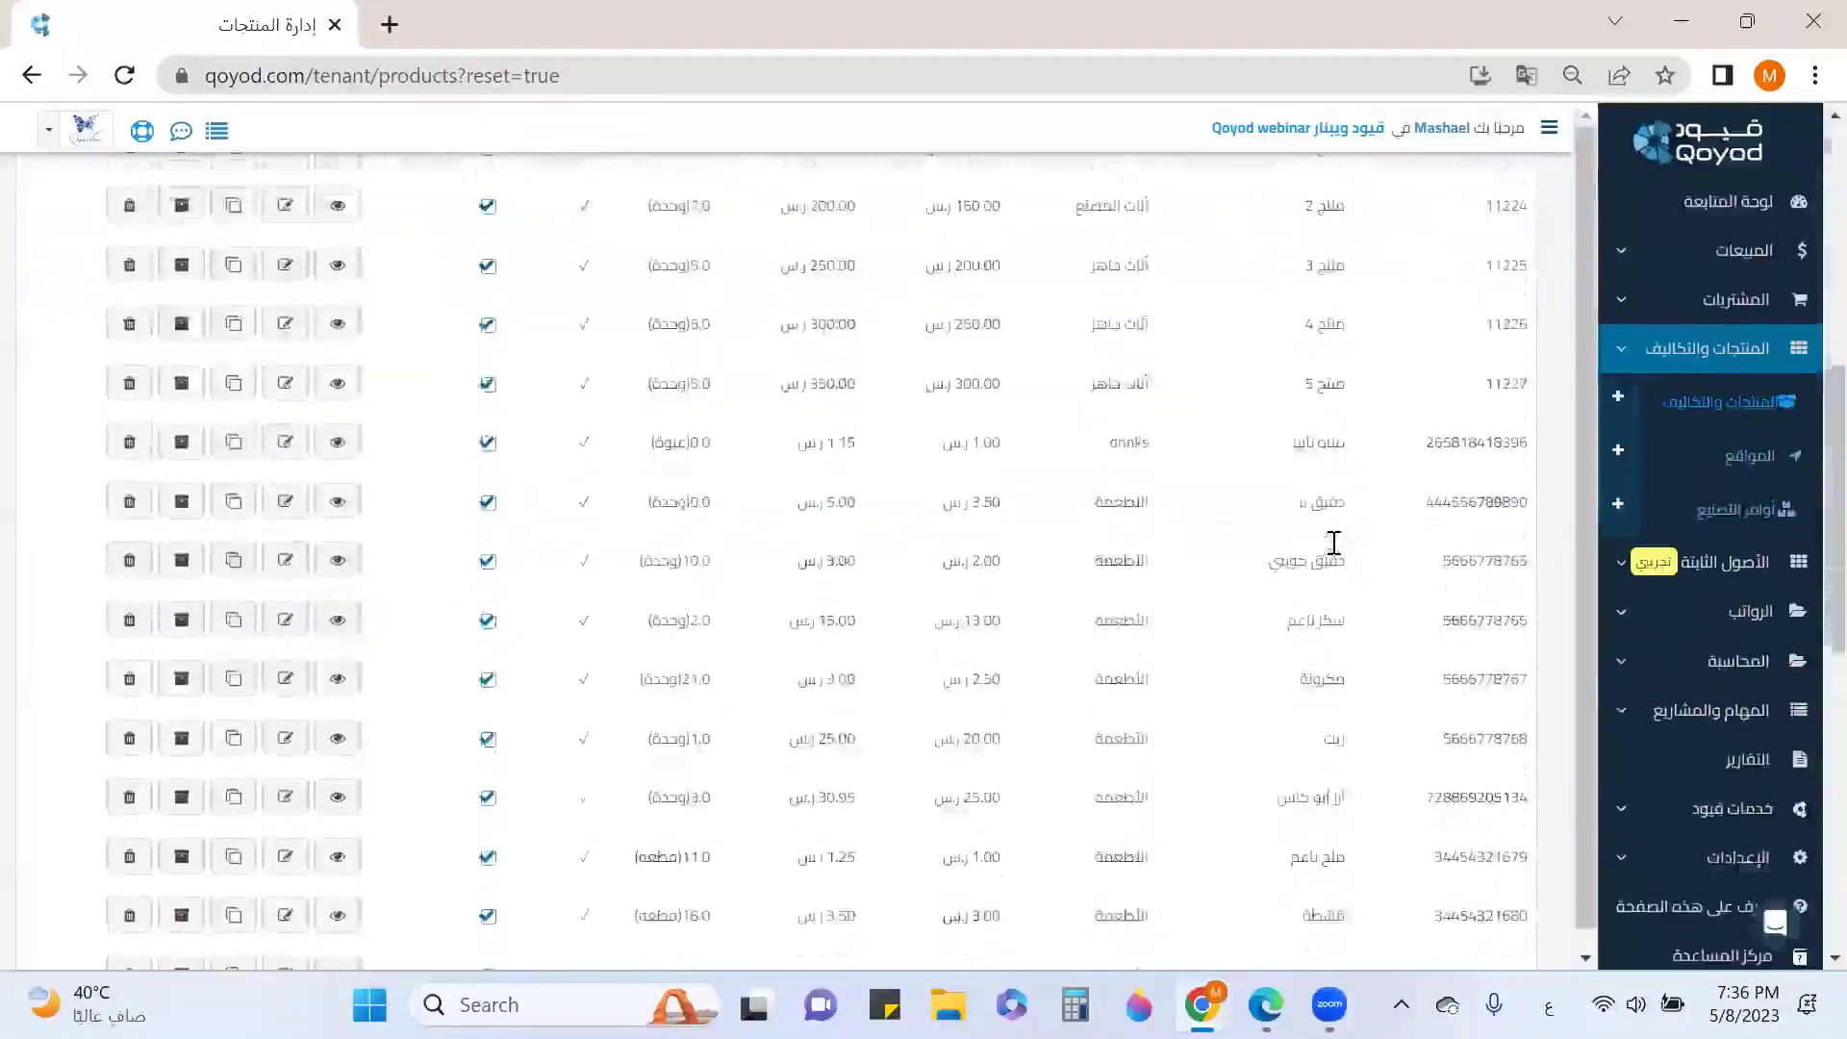
scroll(1334, 544, "down", 5)
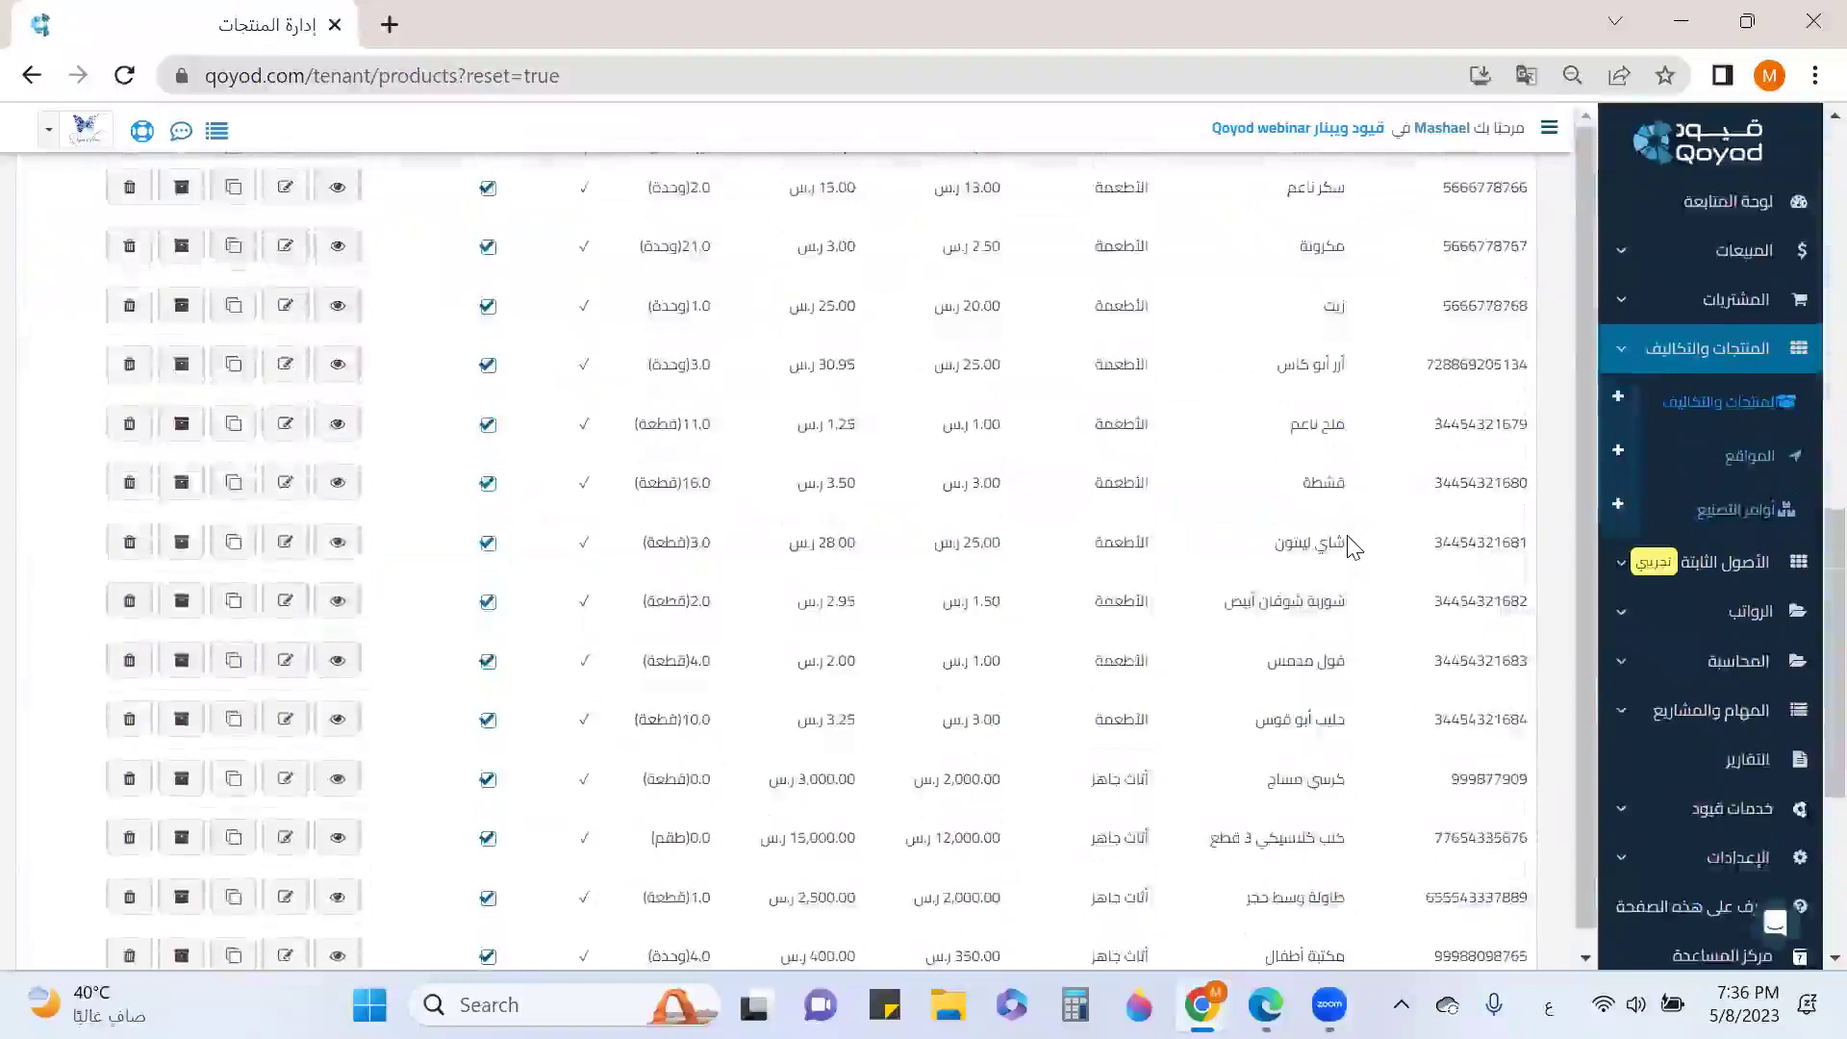
scroll(1354, 546, "up", 2)
scroll(1352, 544, "up", 10)
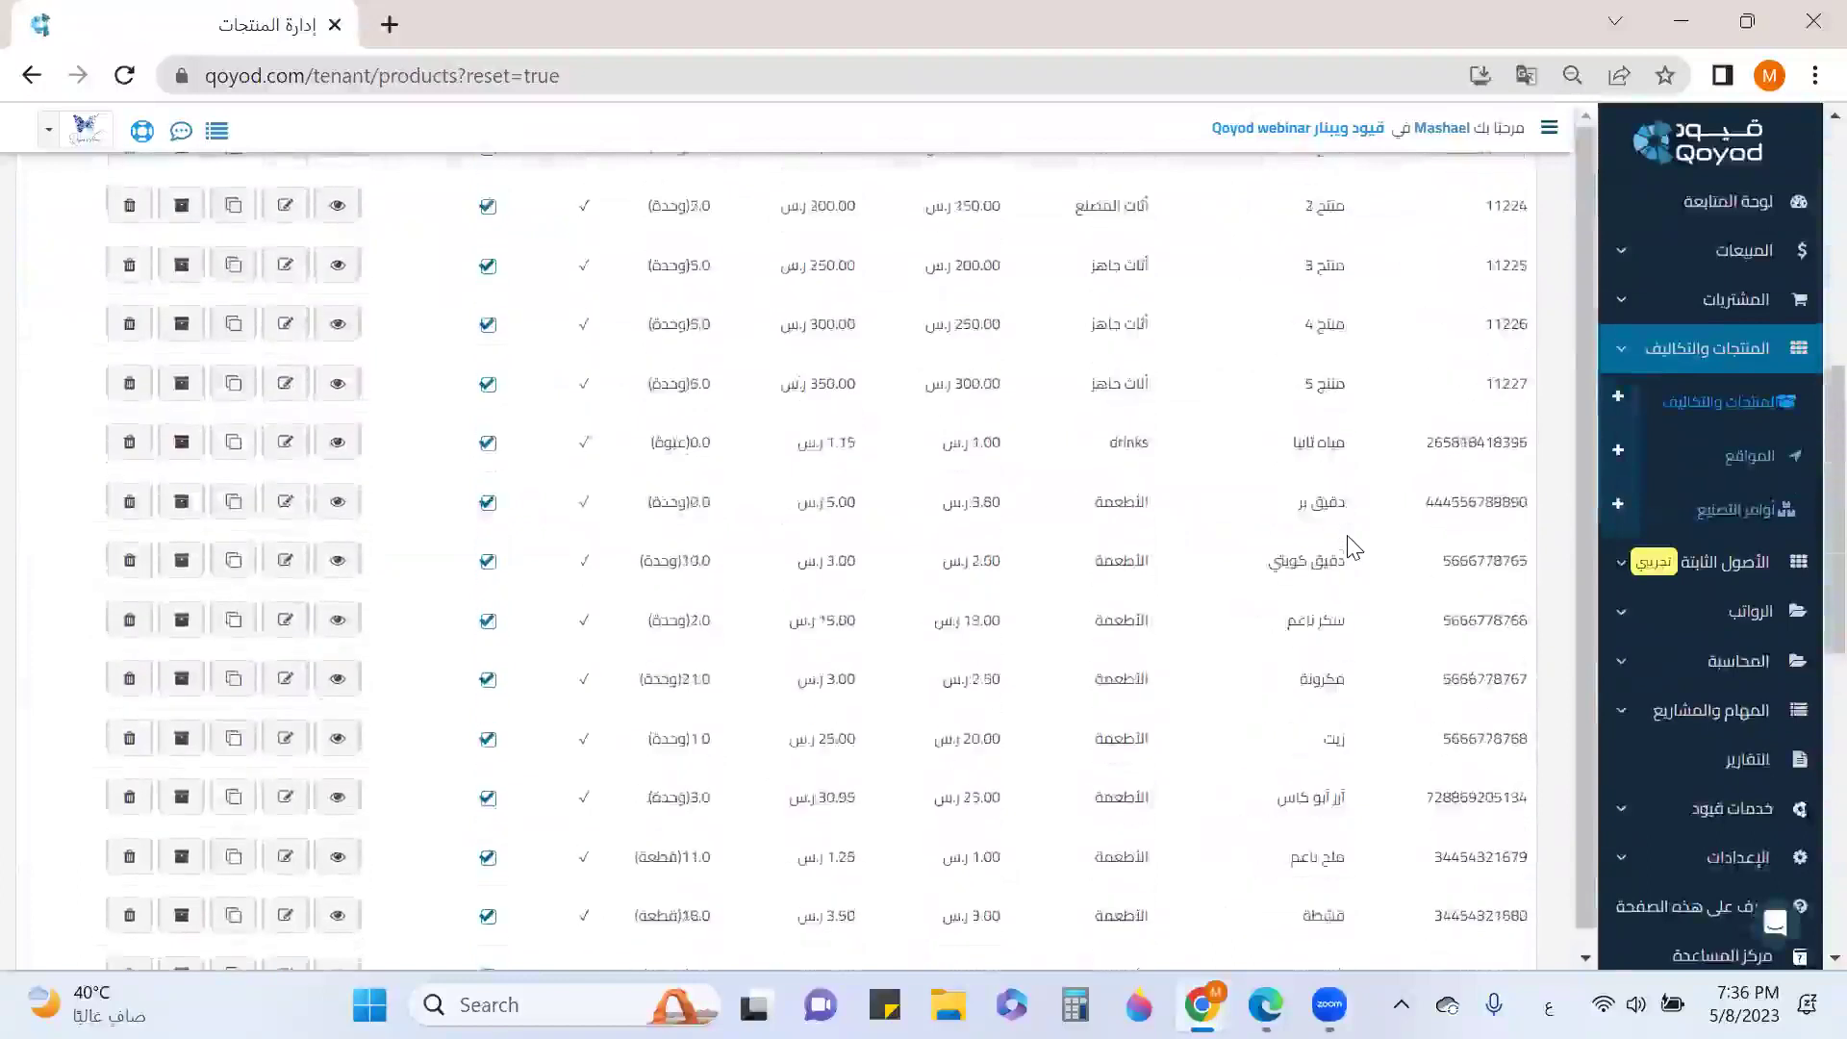
List all 24 bundled products and open the مجموعة التوفير details.
left_click(1337, 348)
scroll(1366, 442, "down", 3)
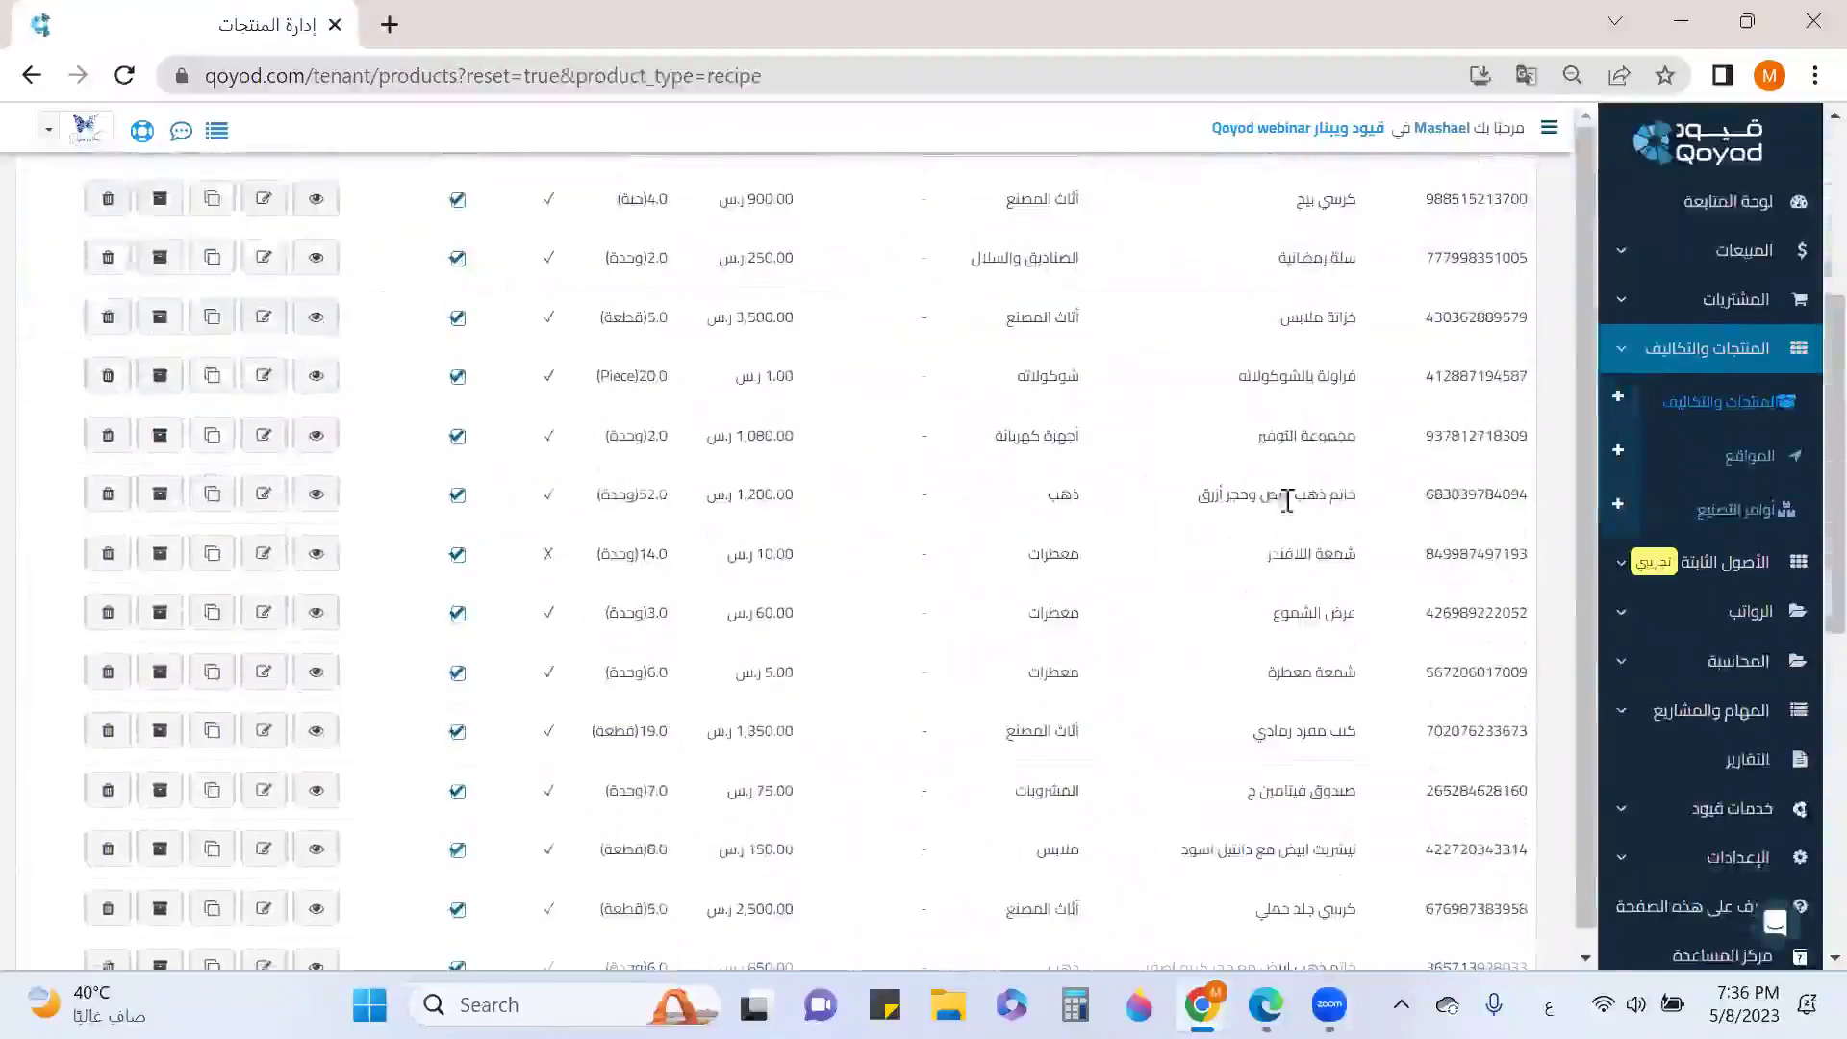
left_click(317, 436)
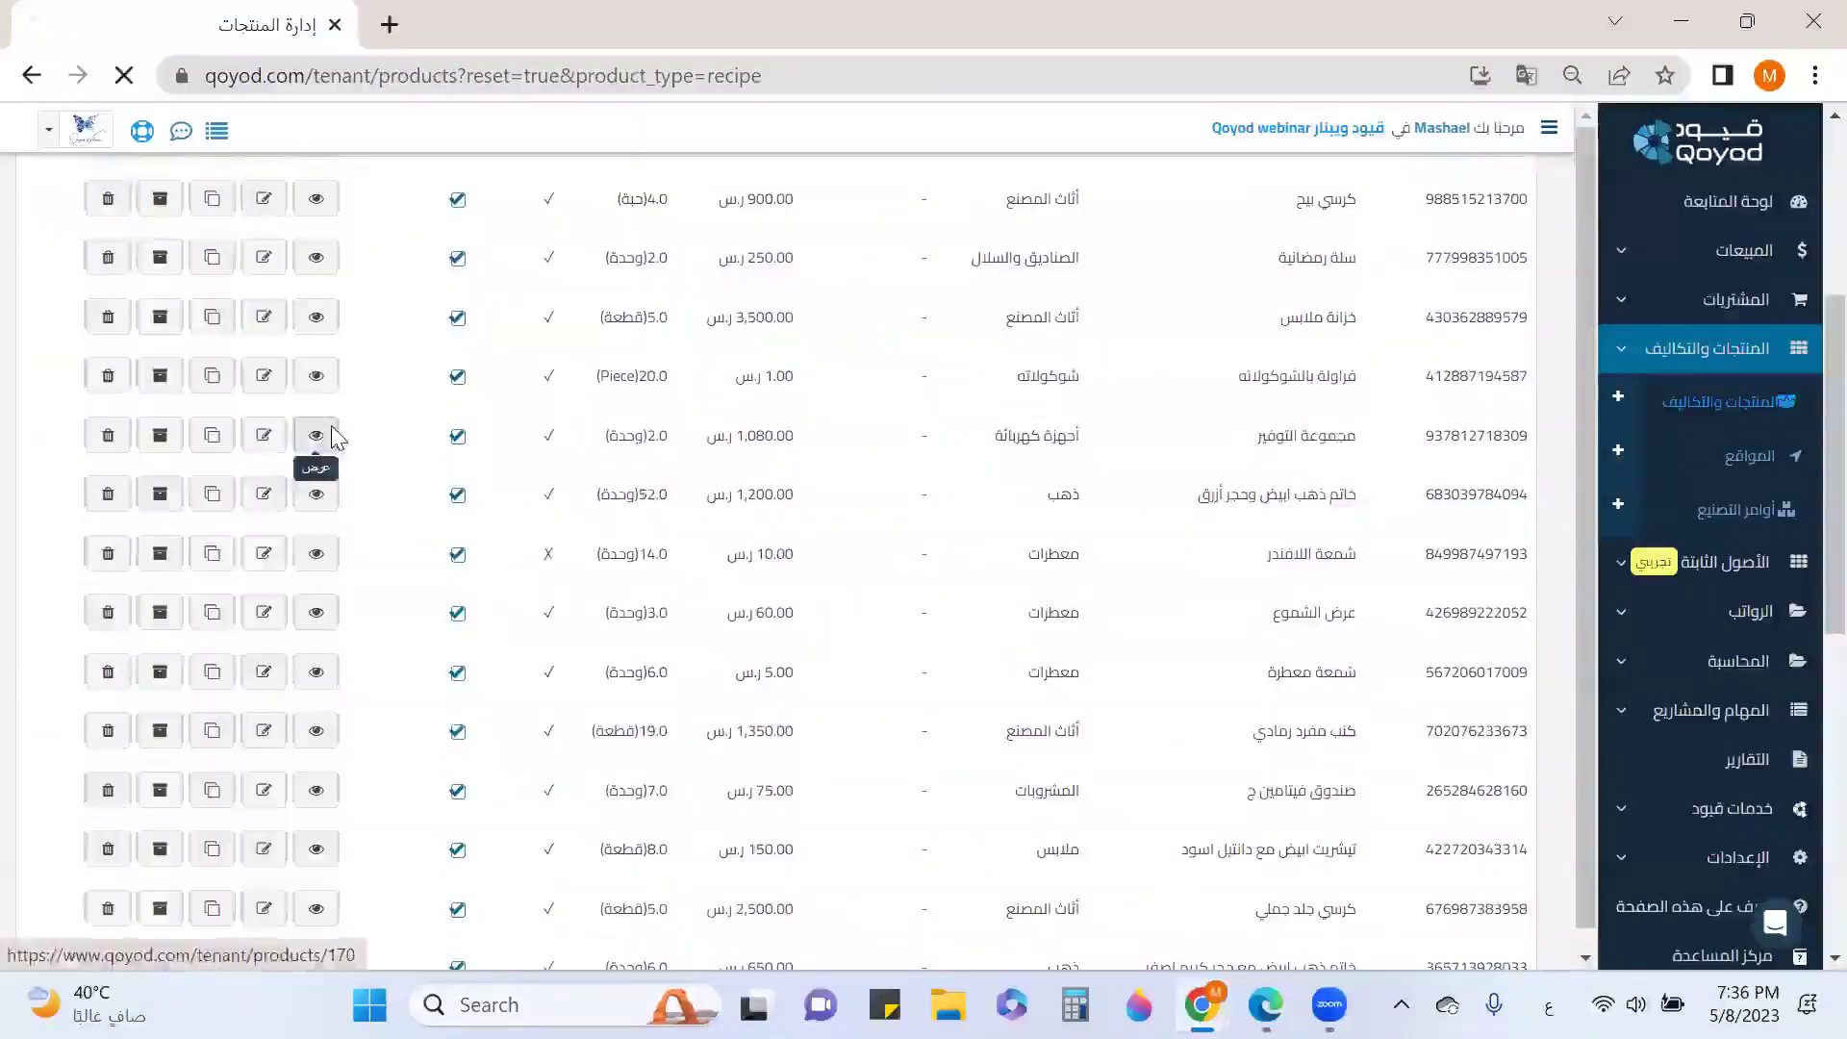
Review the component items of the مجموعة التوفير bundle.
scroll(1087, 463, "down", 2)
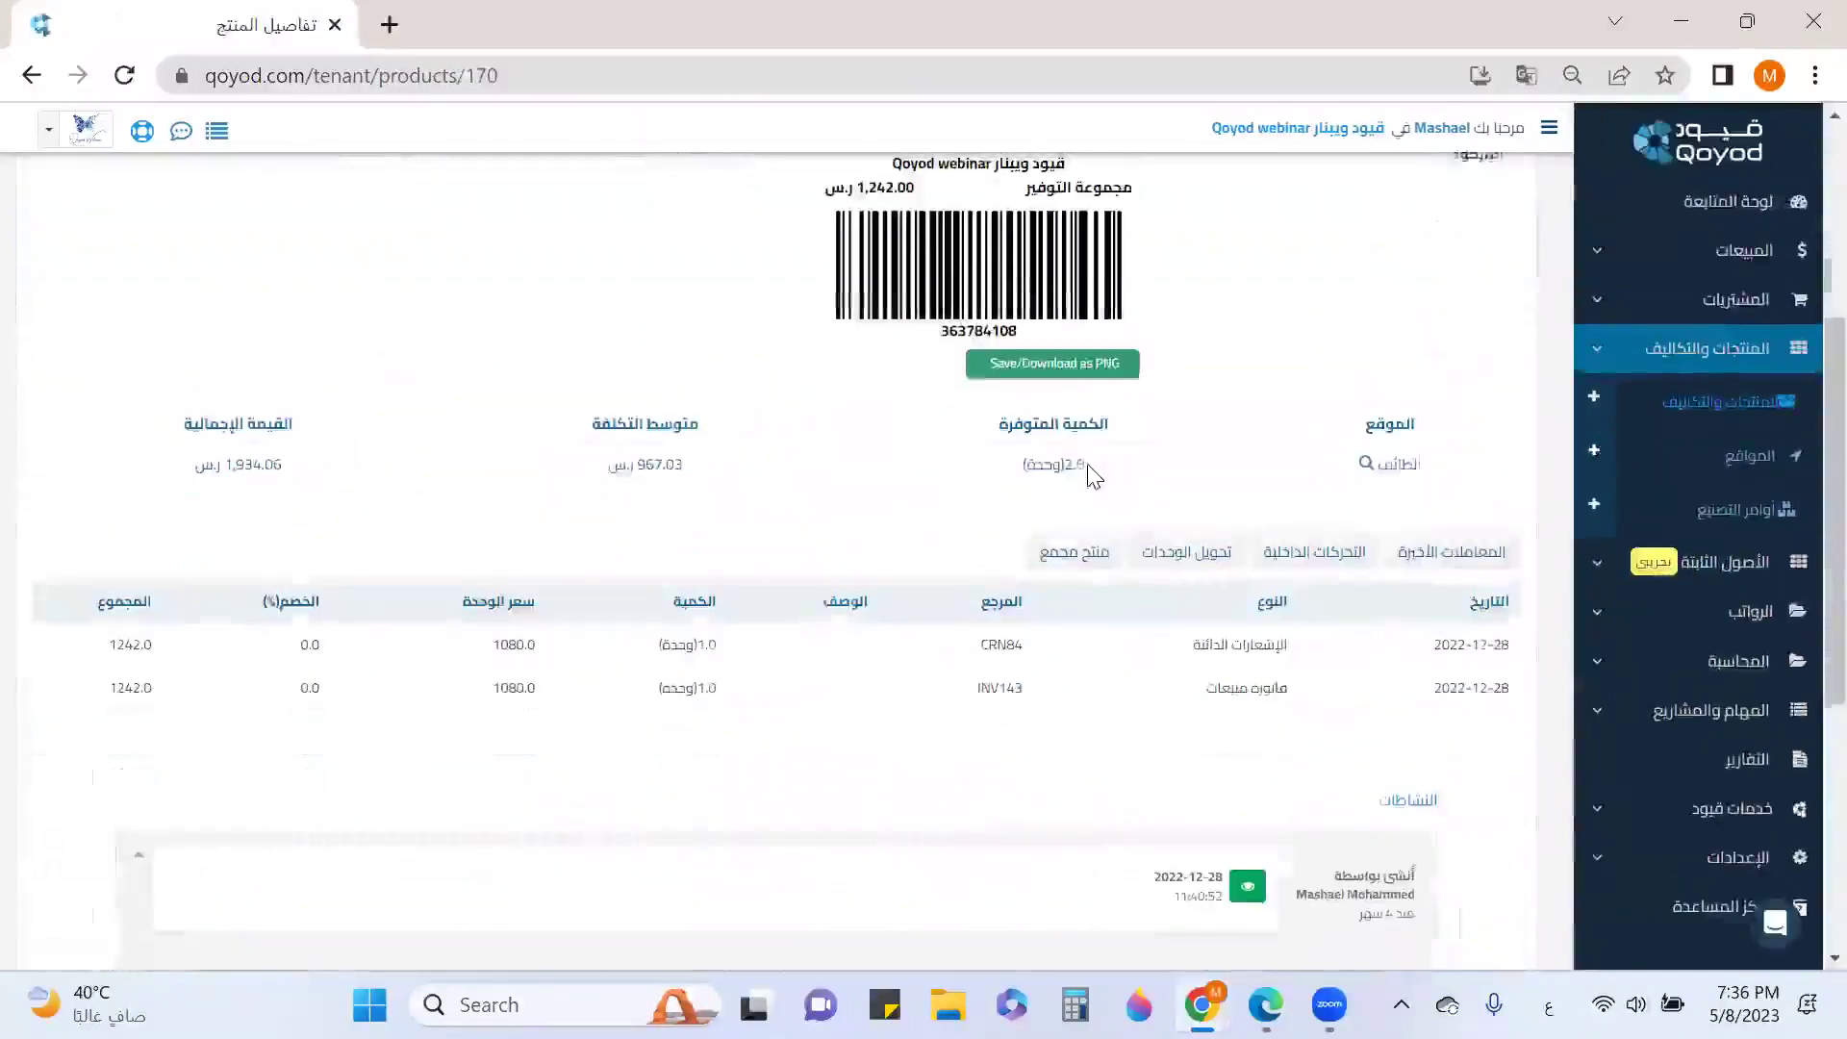
left_click(1090, 565)
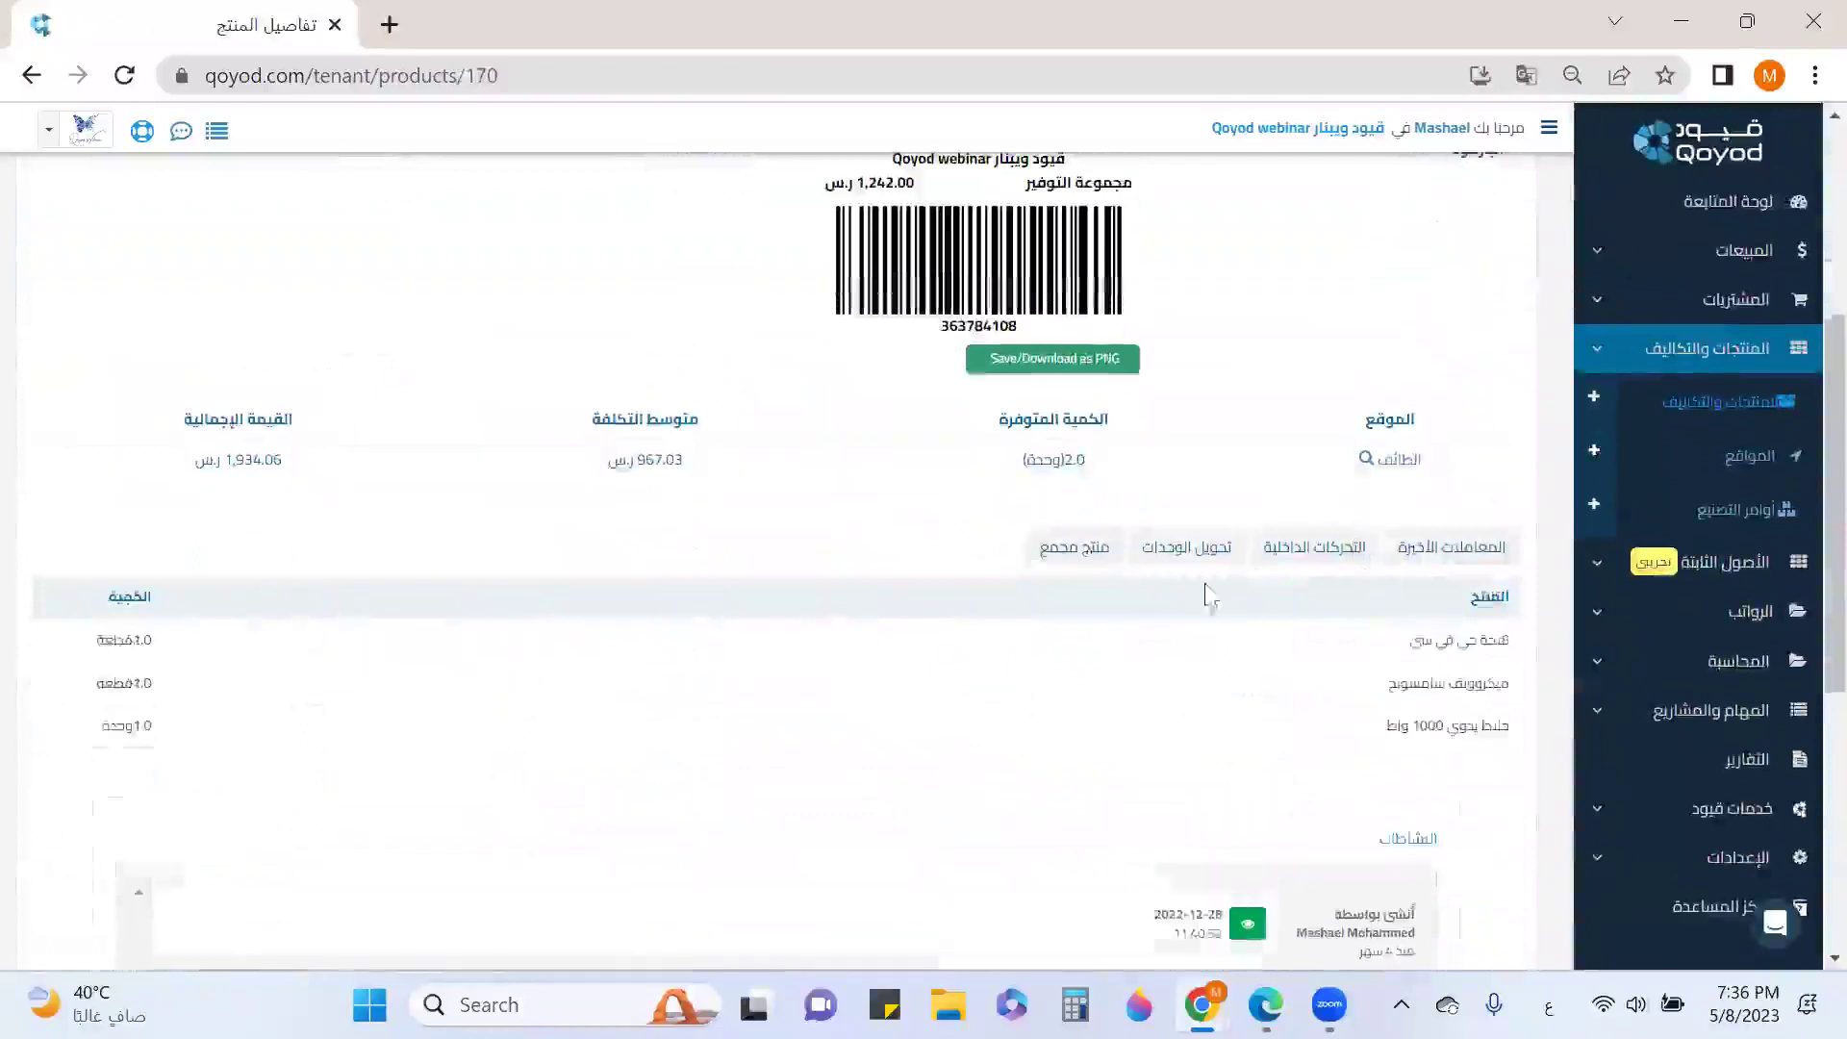
scroll(1208, 597, "down", 3)
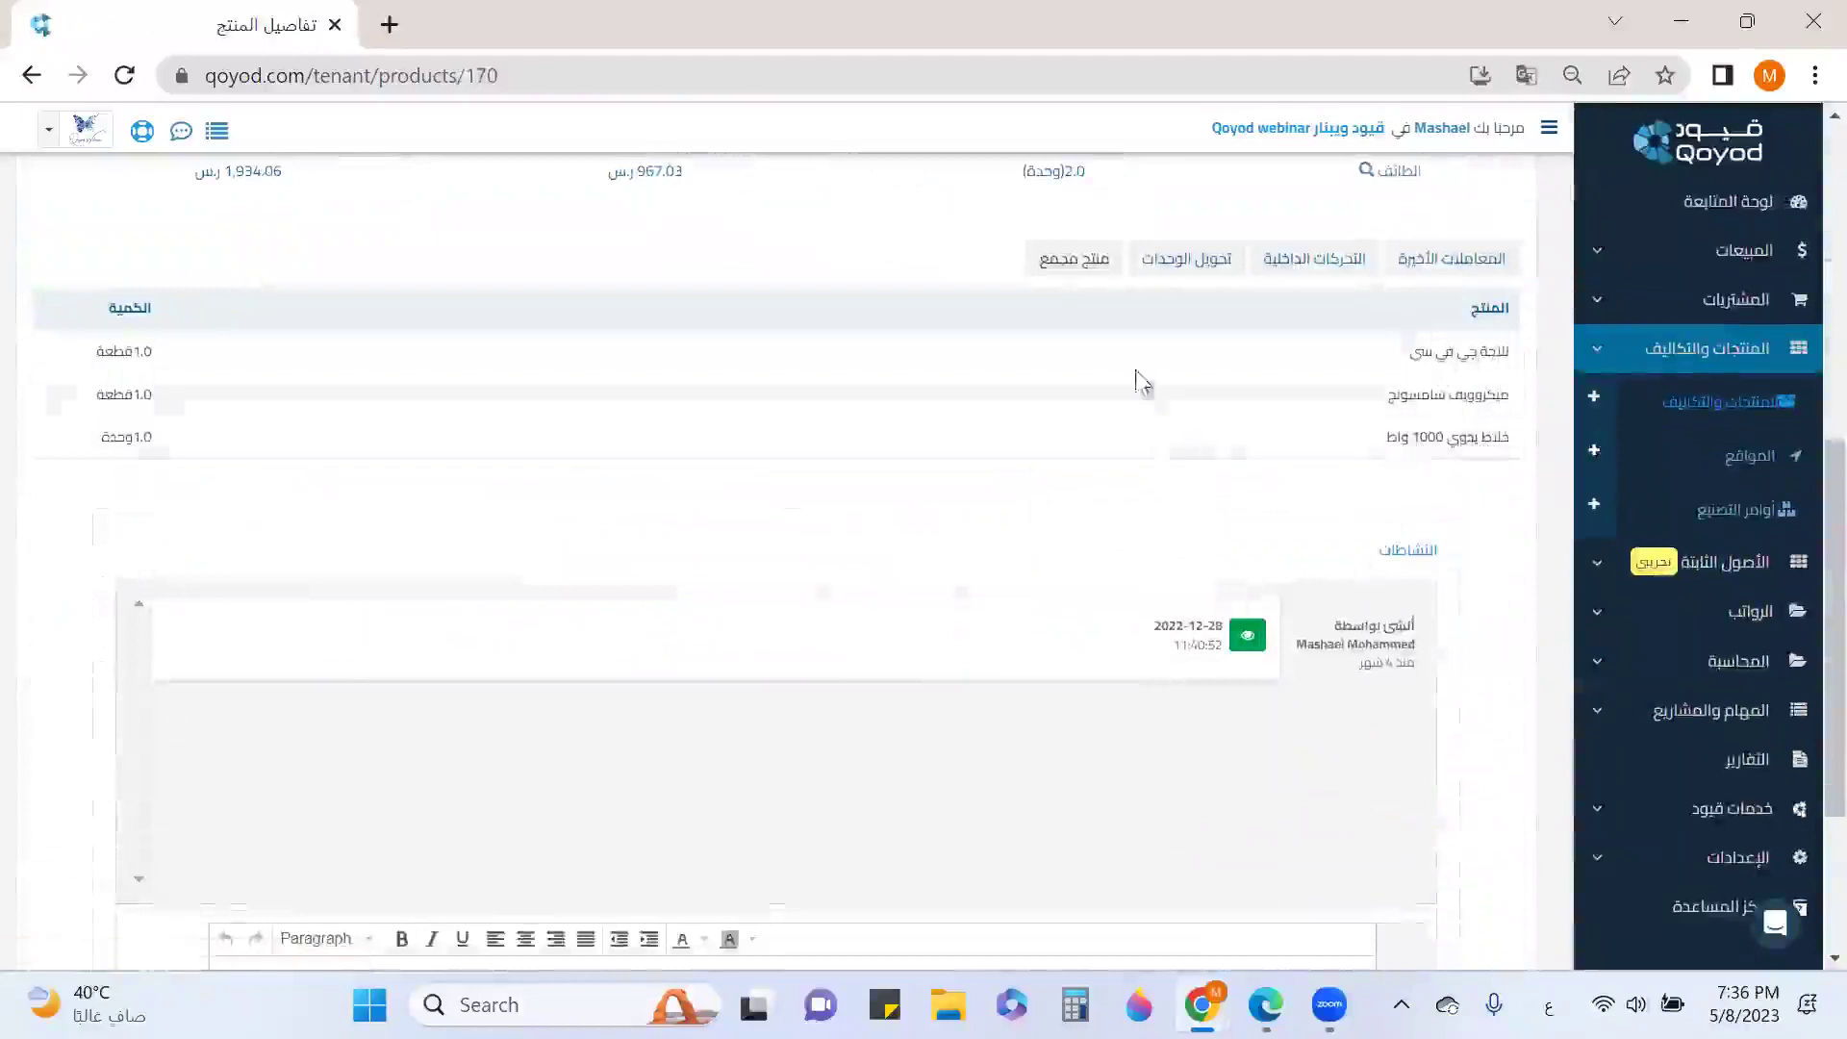
scroll(1127, 460, "up", 2)
scroll(1196, 606, "up", 3)
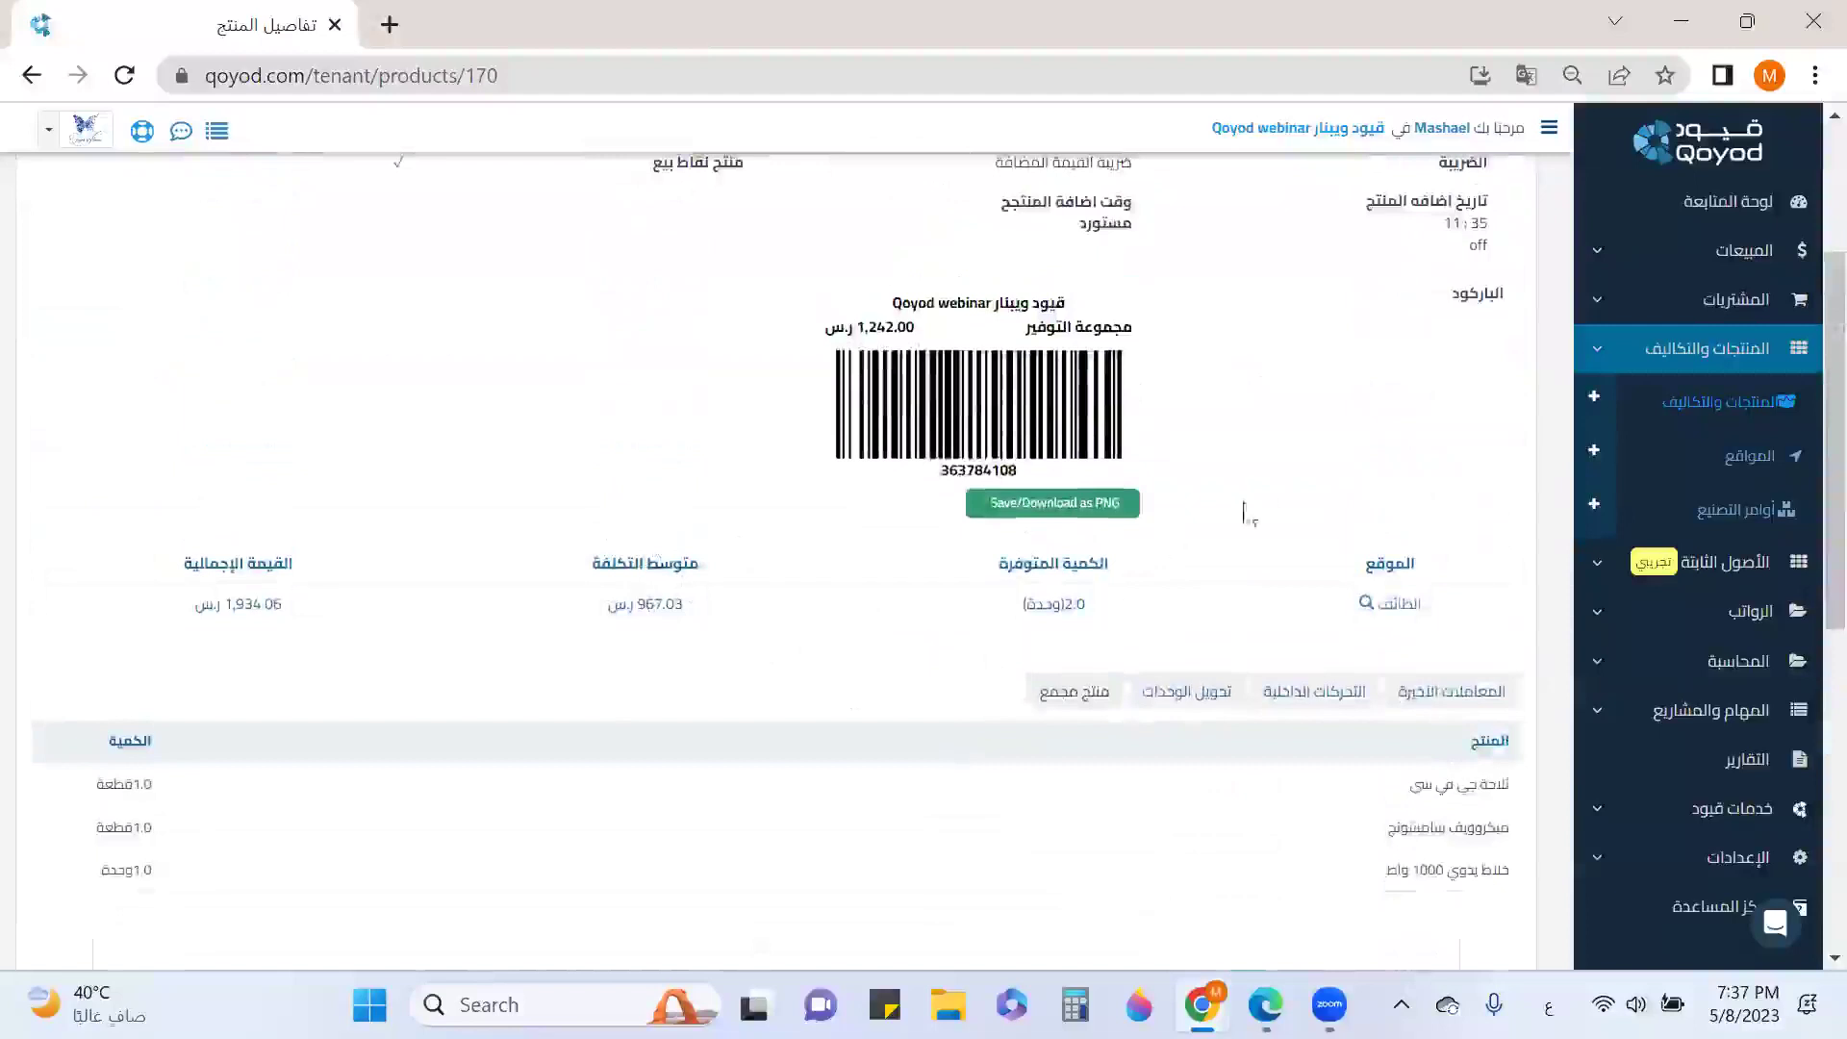
scroll(1279, 471, "up", 3)
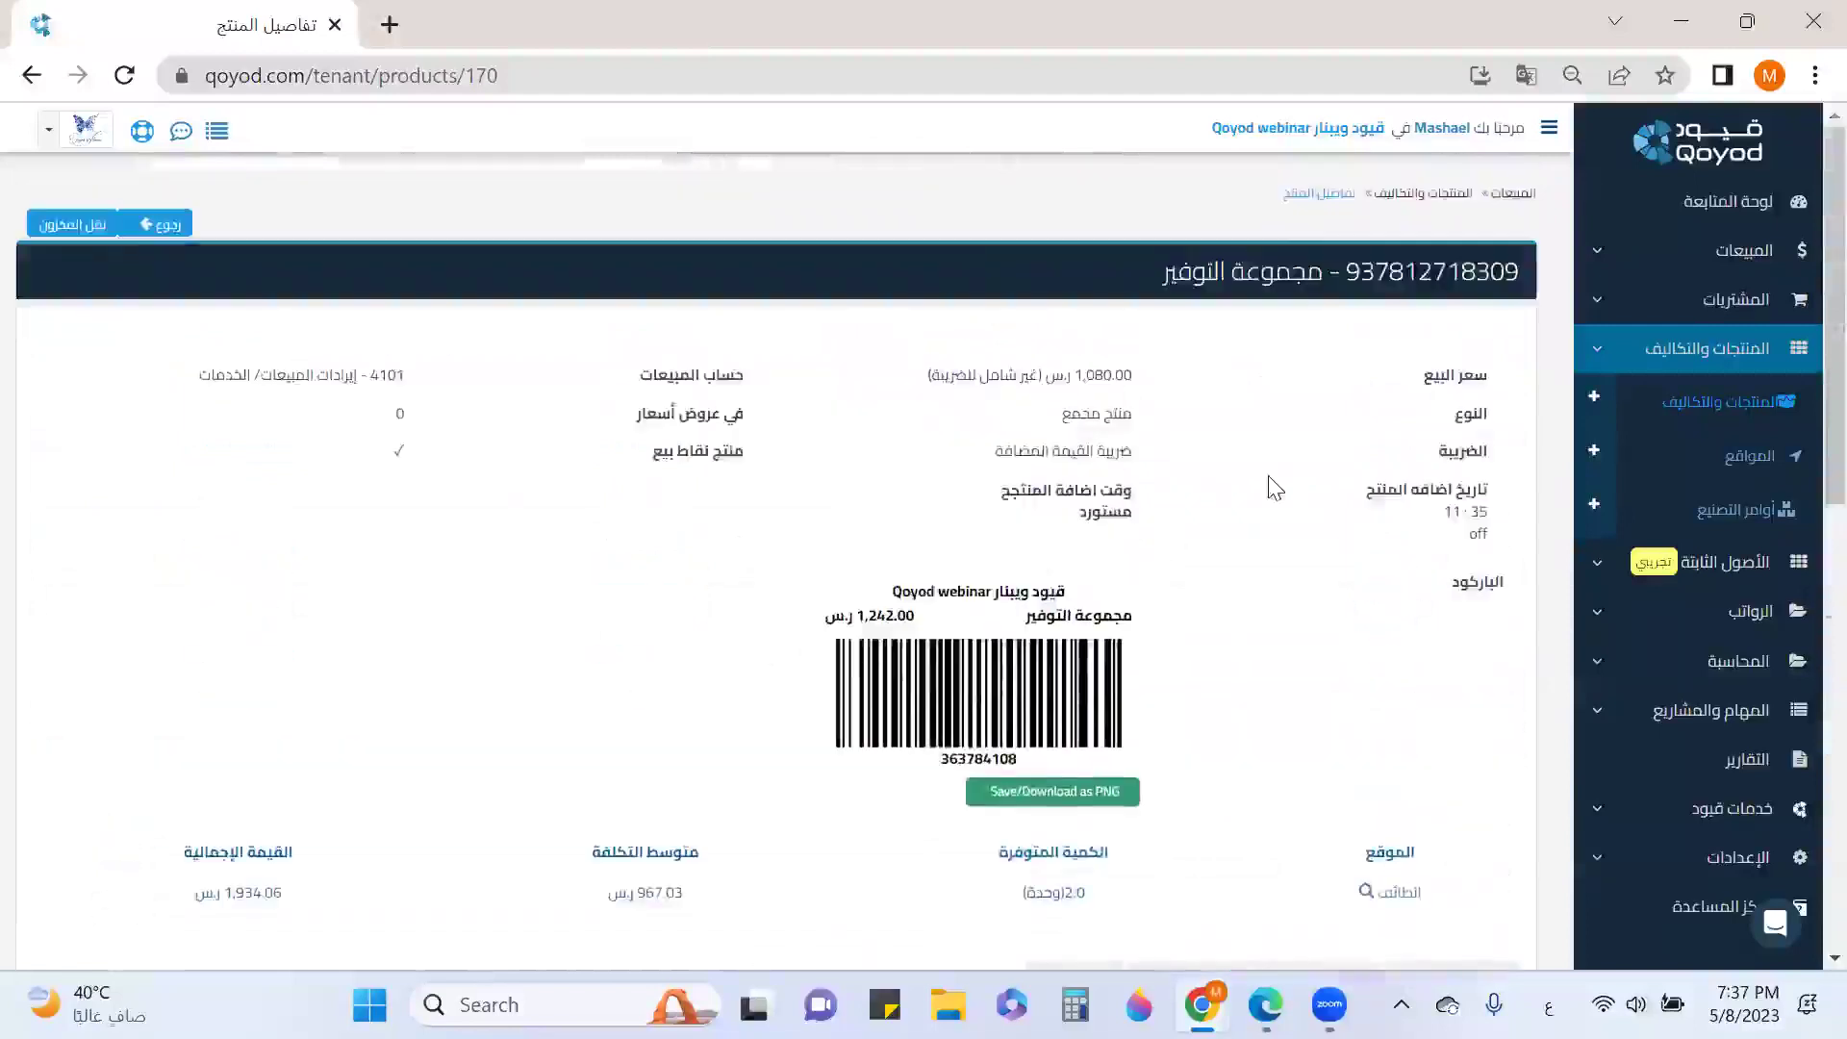
Show the Products exercises slide (page 4 of 10) of the presentation PDF full screen.
left_click(1751, 357)
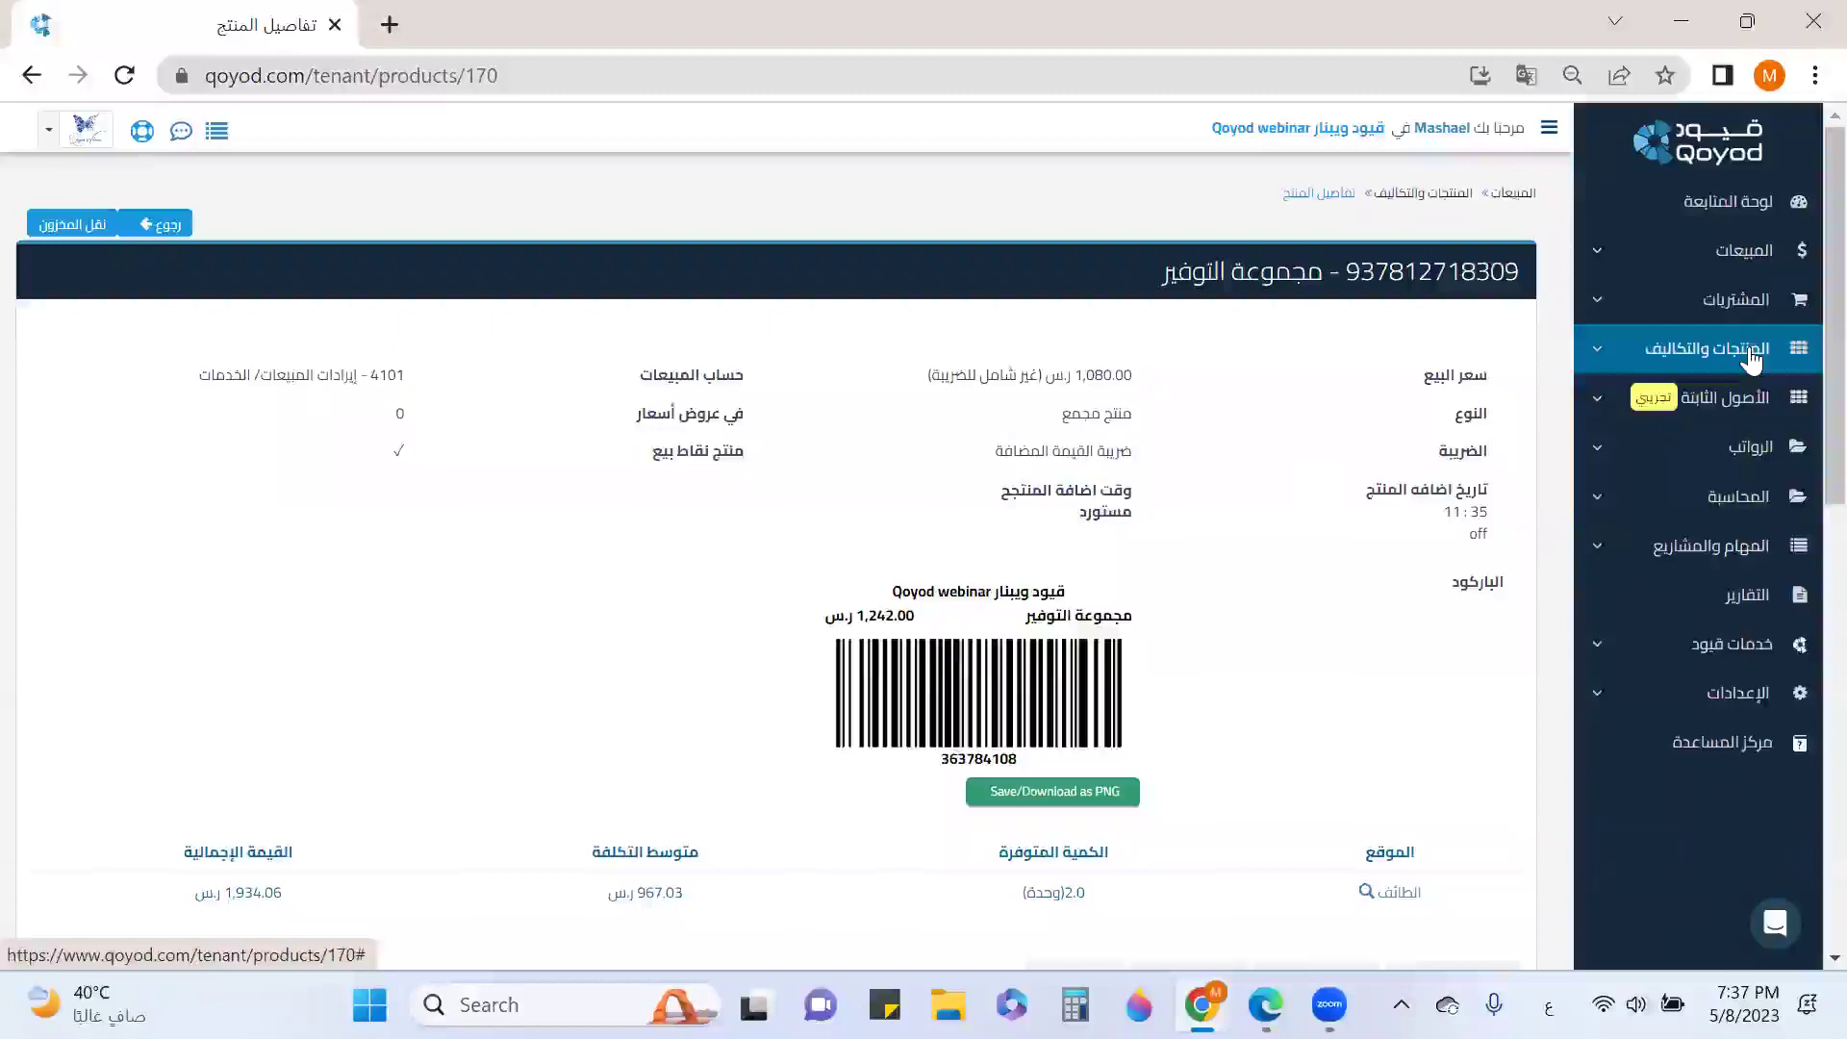
left_click(1751, 358)
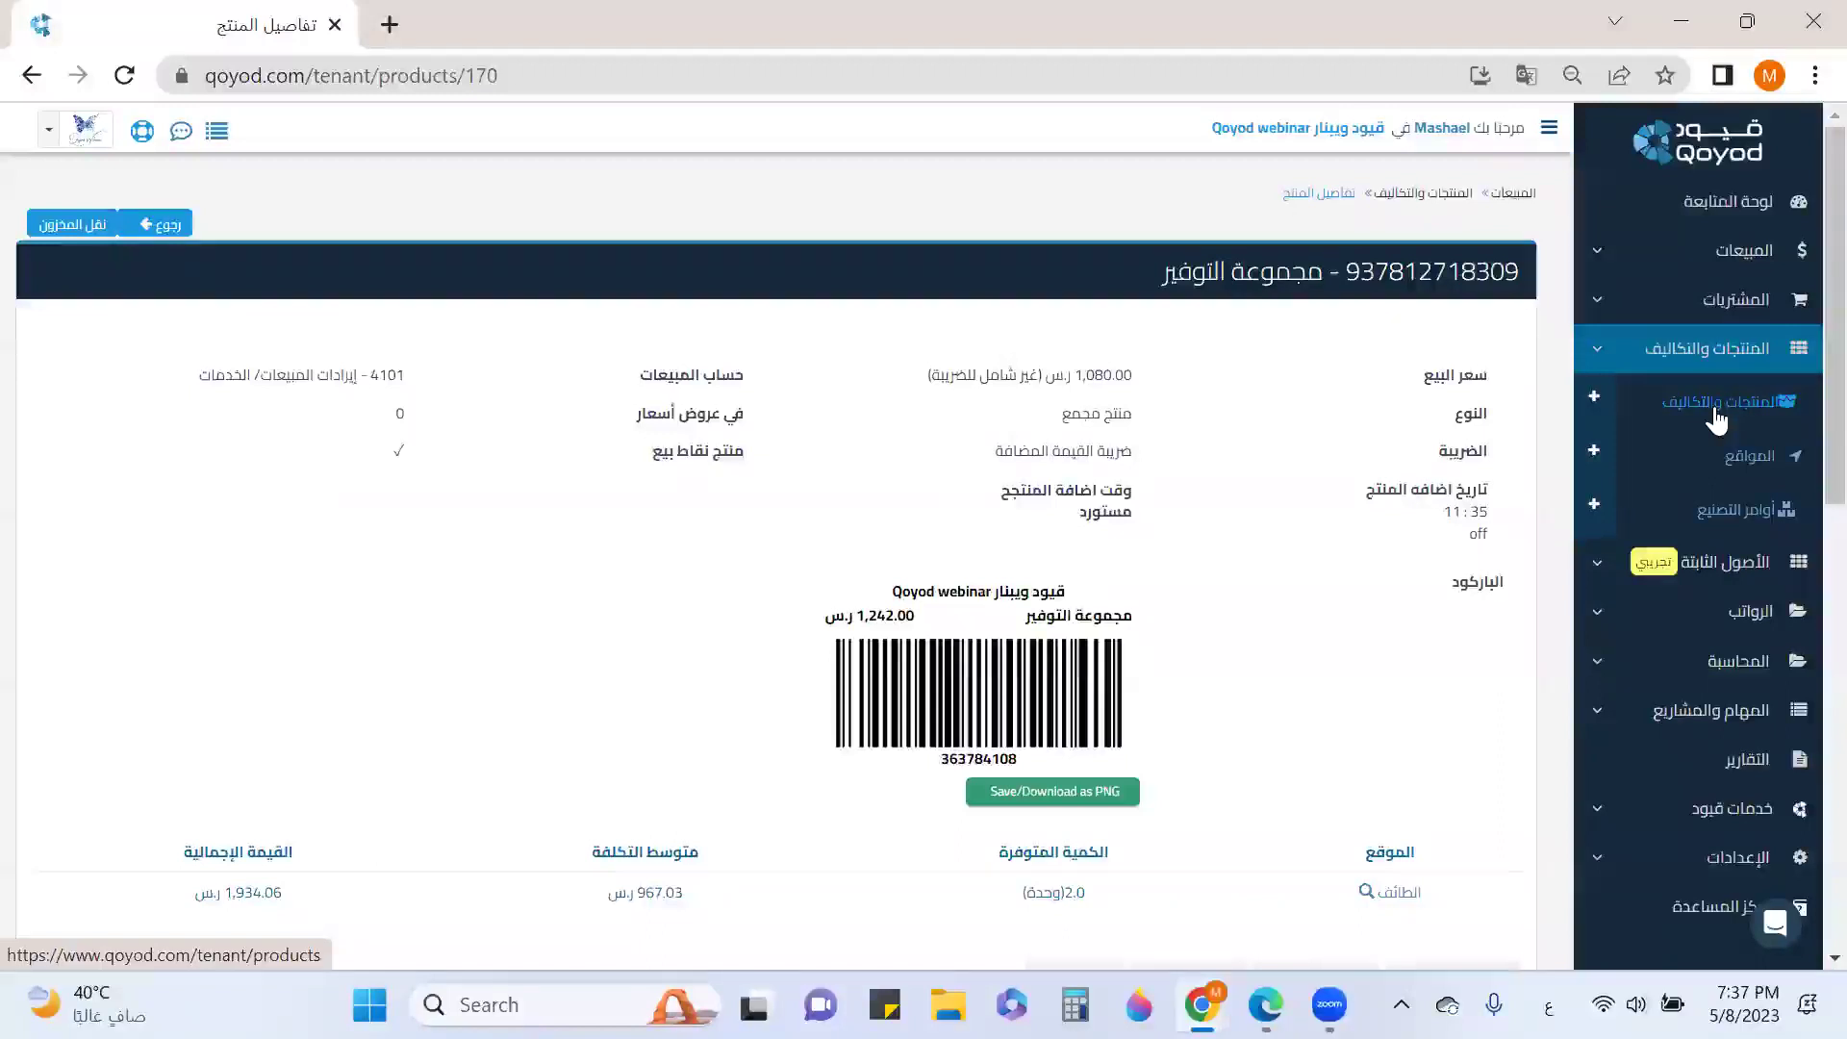
left_click(1602, 306)
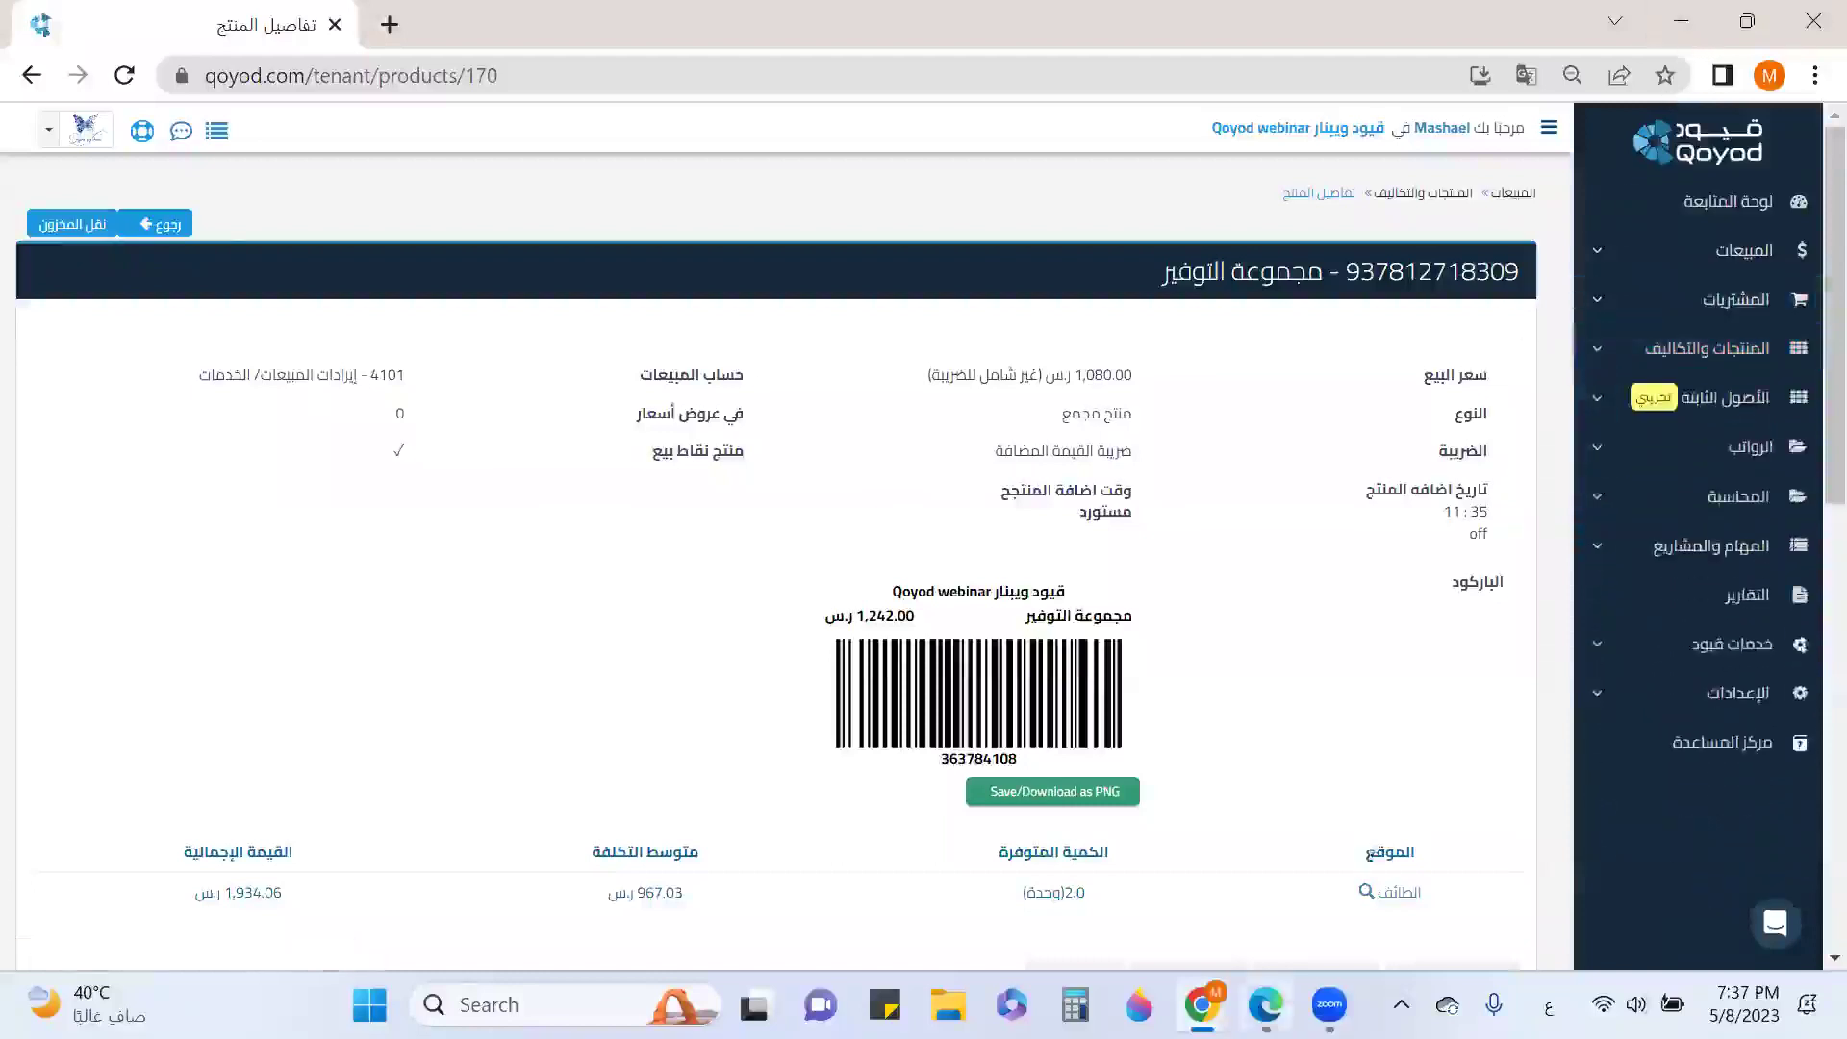
key("alt+Tab")
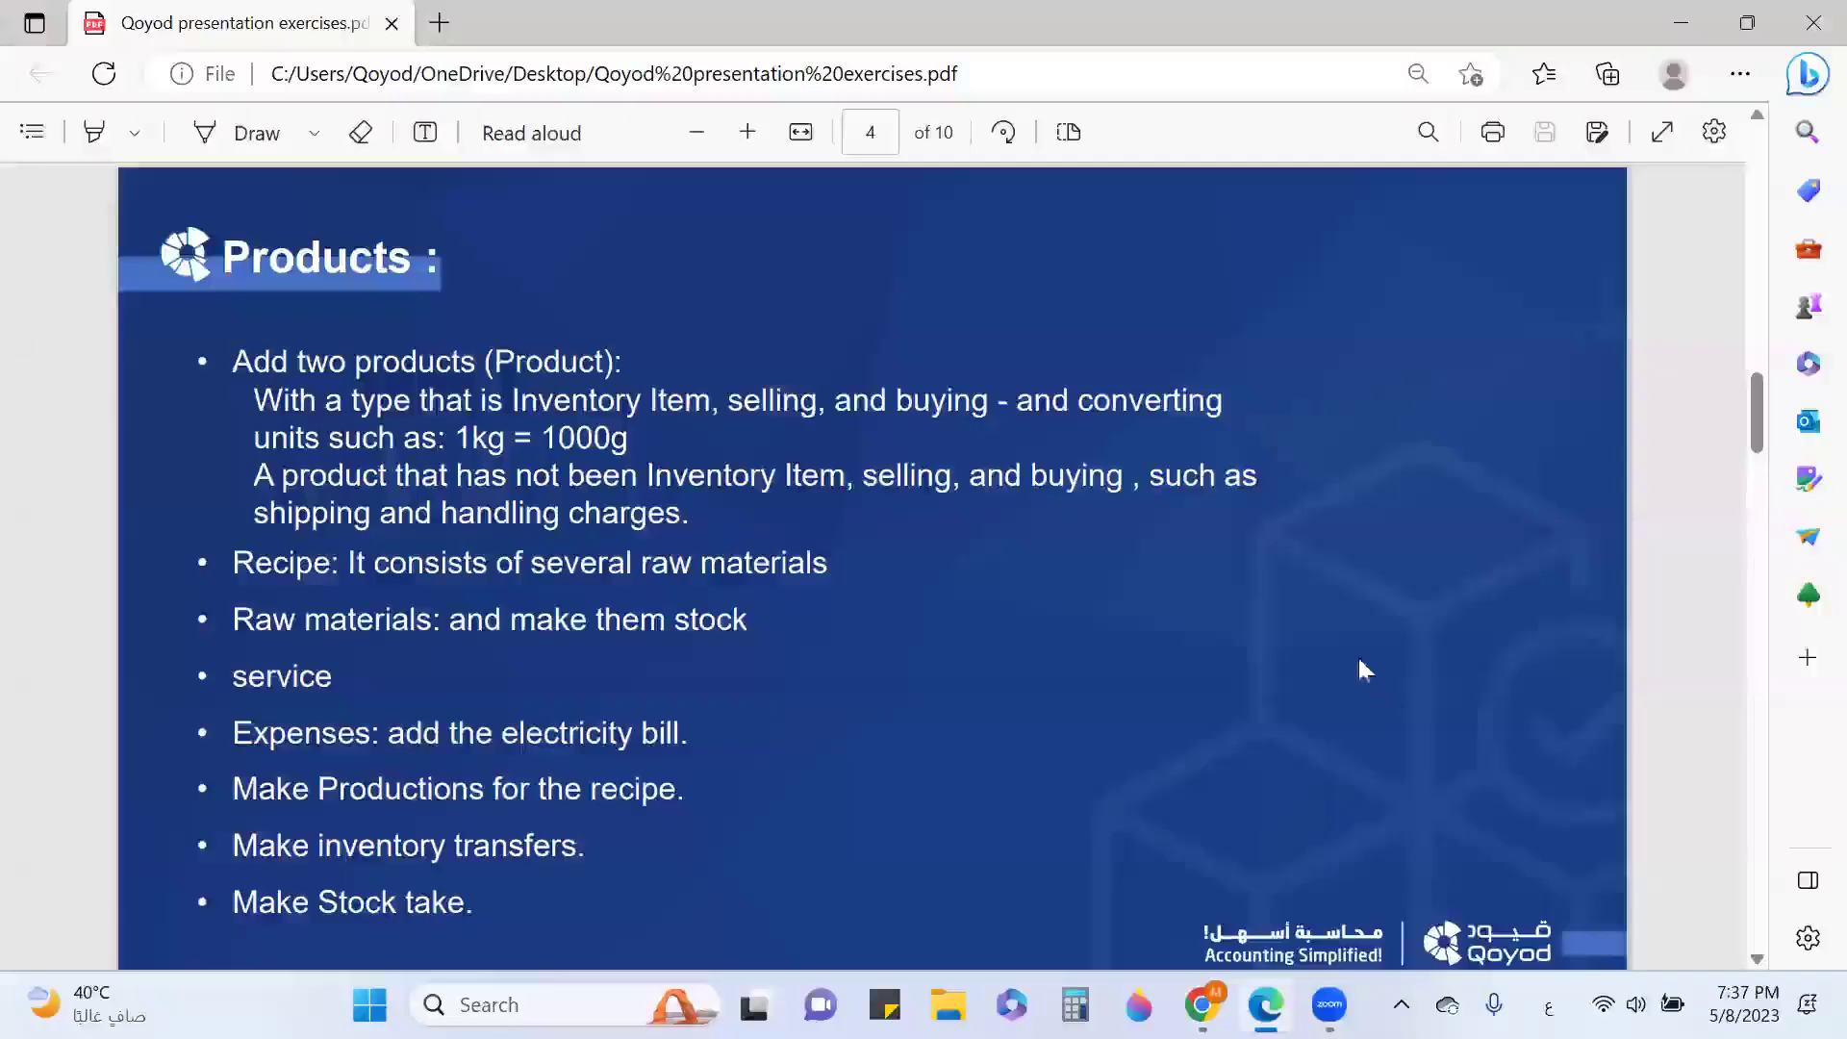
left_click(1663, 133)
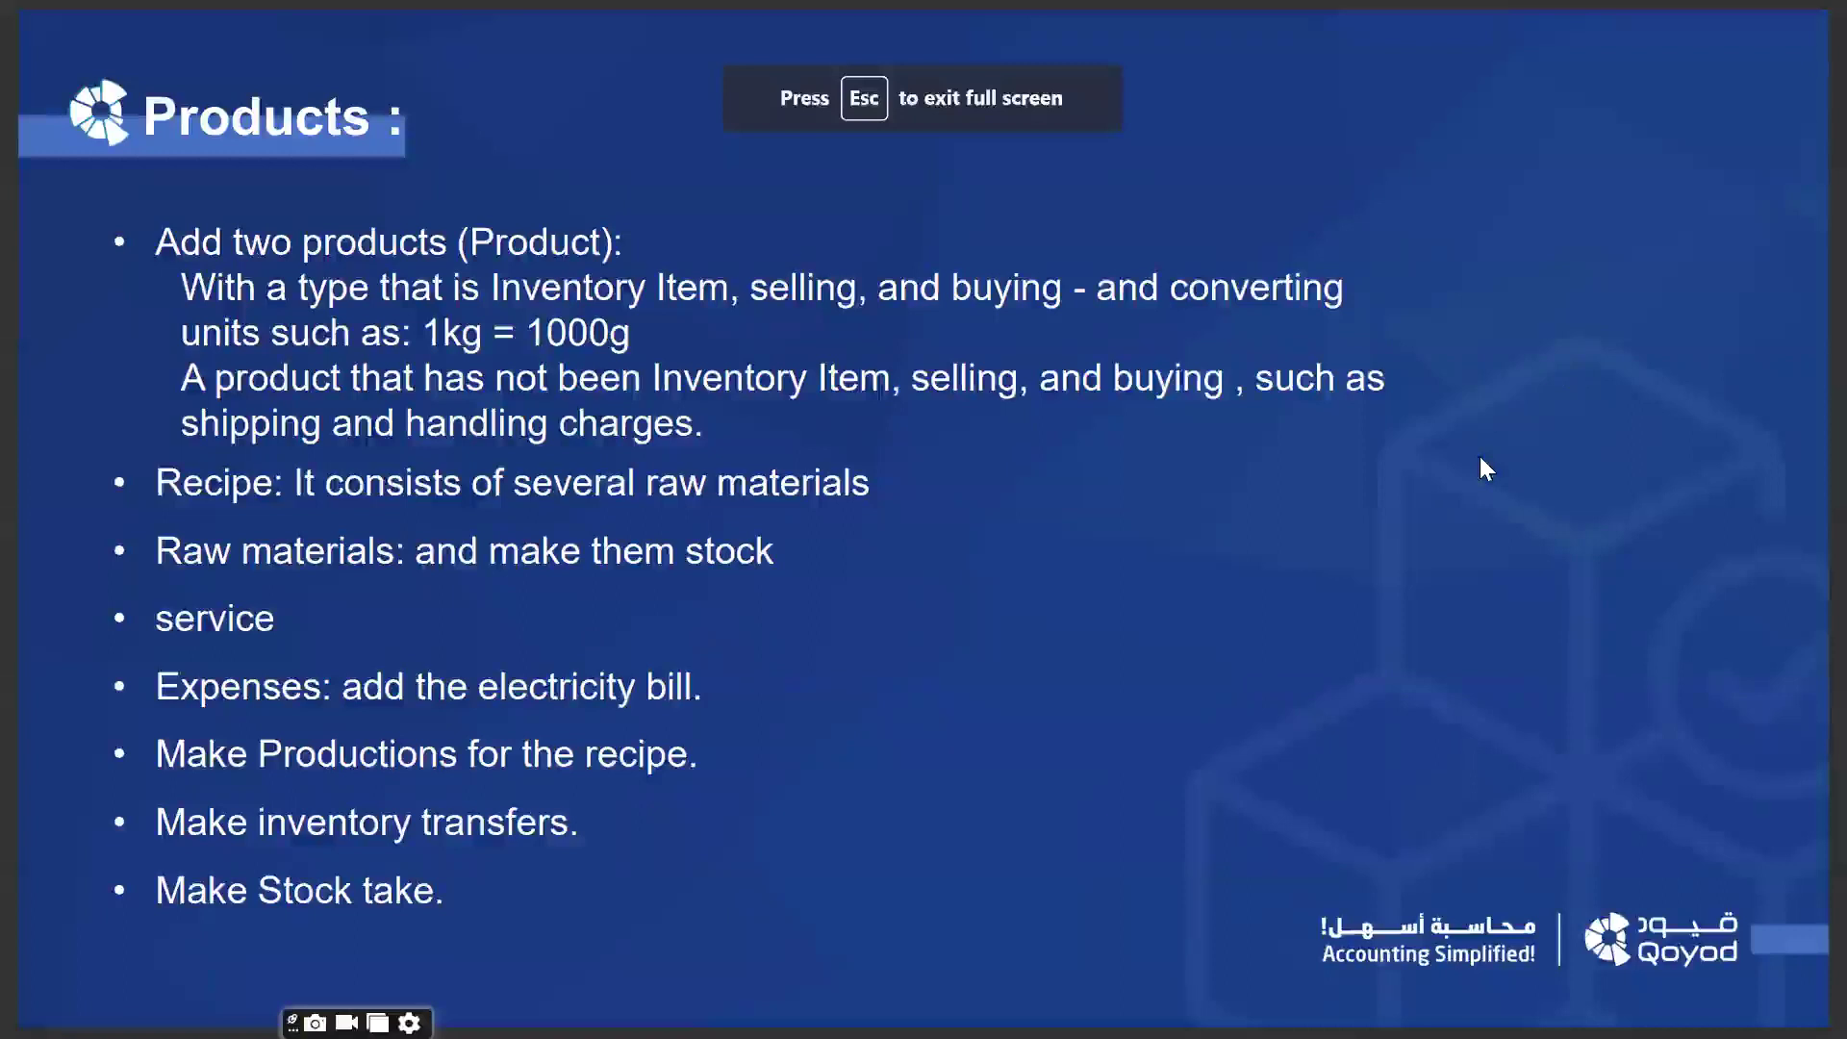